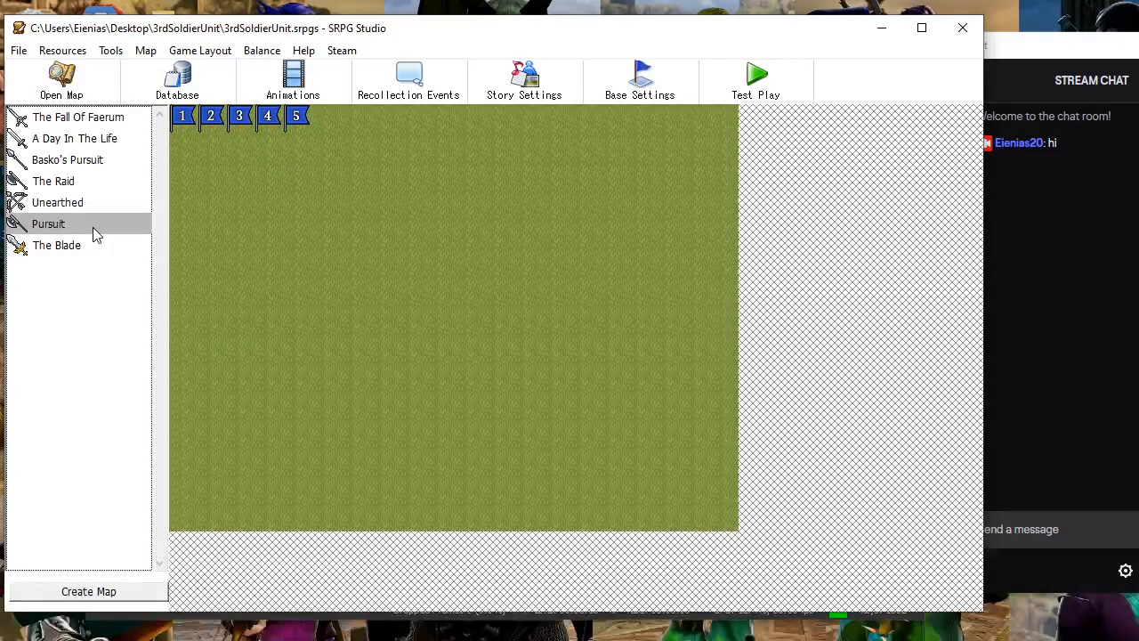
Reorder the map list so A Day In The Life sits above The Fall Of Faerum
click(73, 249)
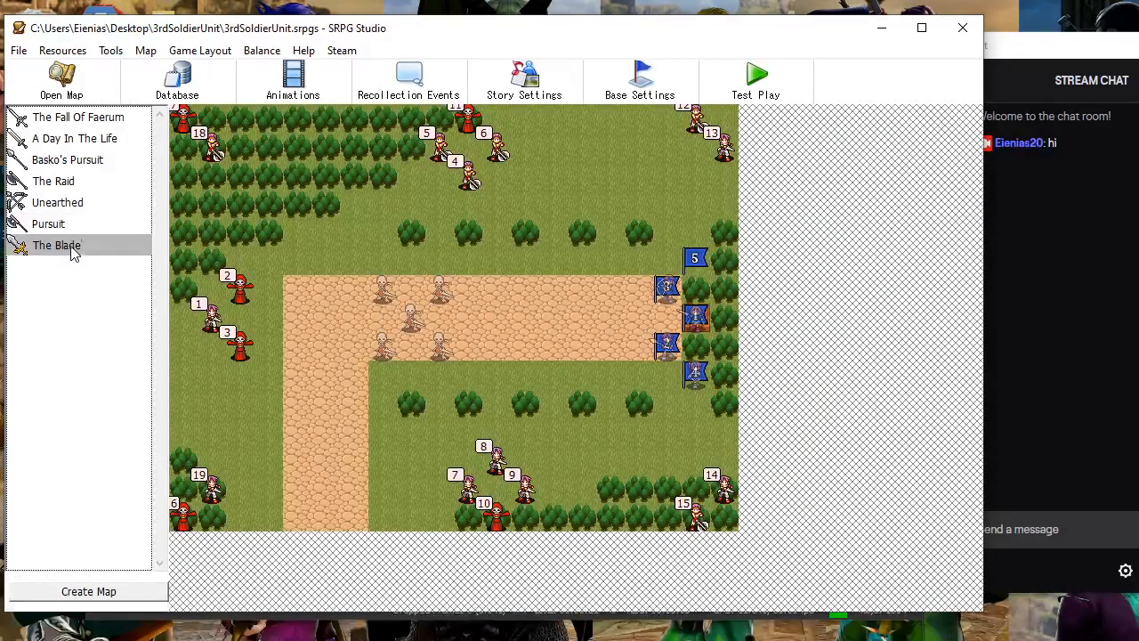
drag(80, 134, 85, 123)
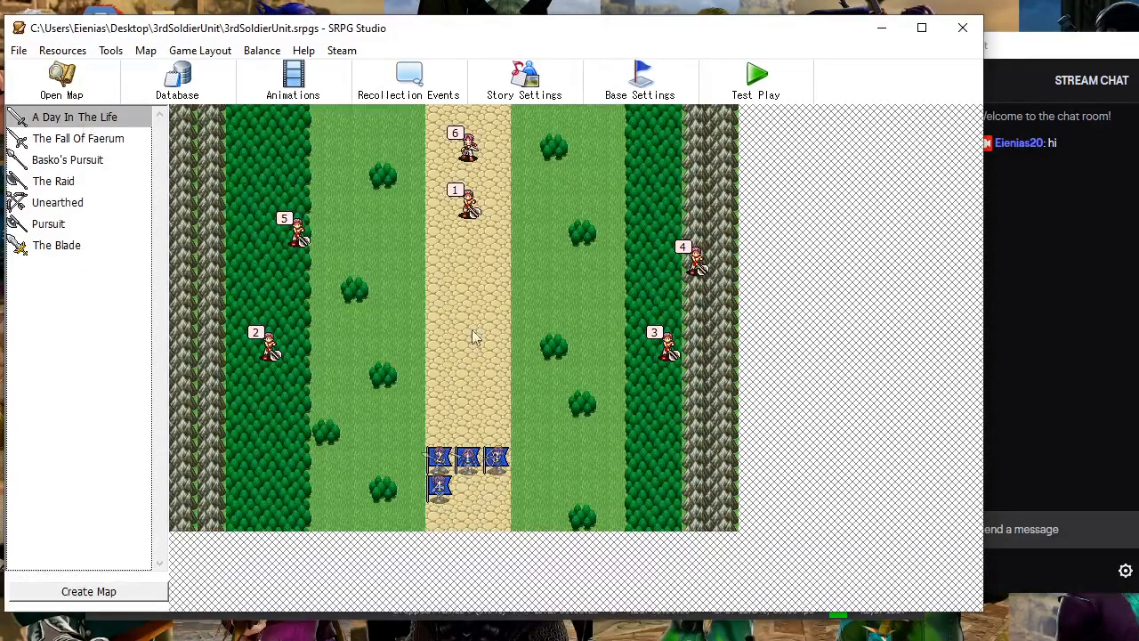
click(719, 639)
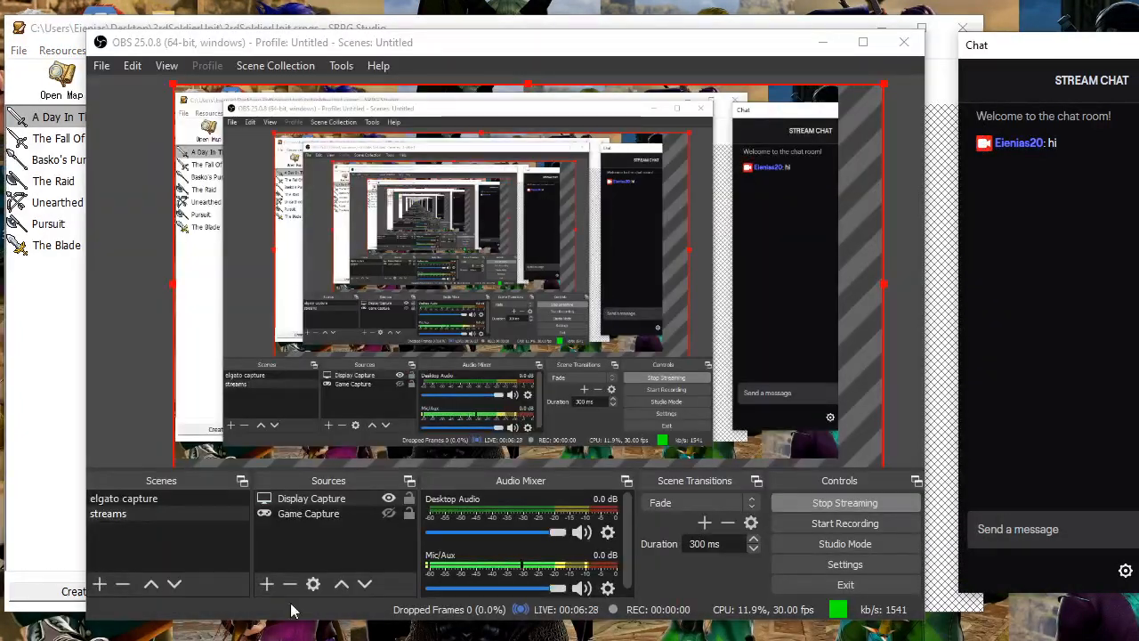
click(27, 356)
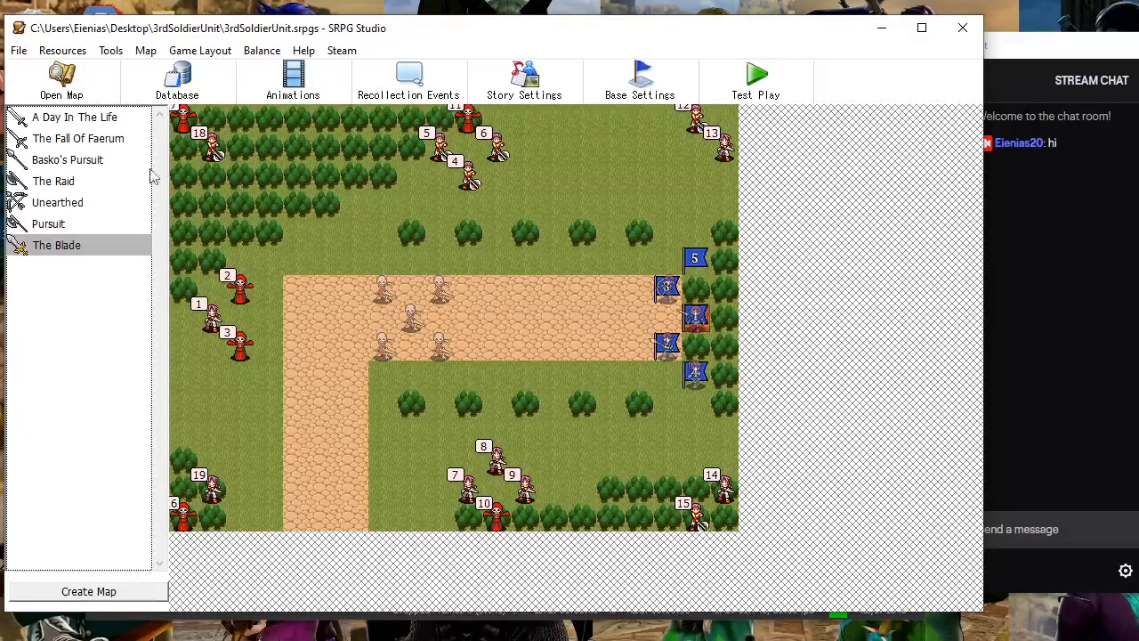
Look through the maps in the map list and leave Basko's Pursuit selected
click(75, 120)
click(91, 205)
click(86, 229)
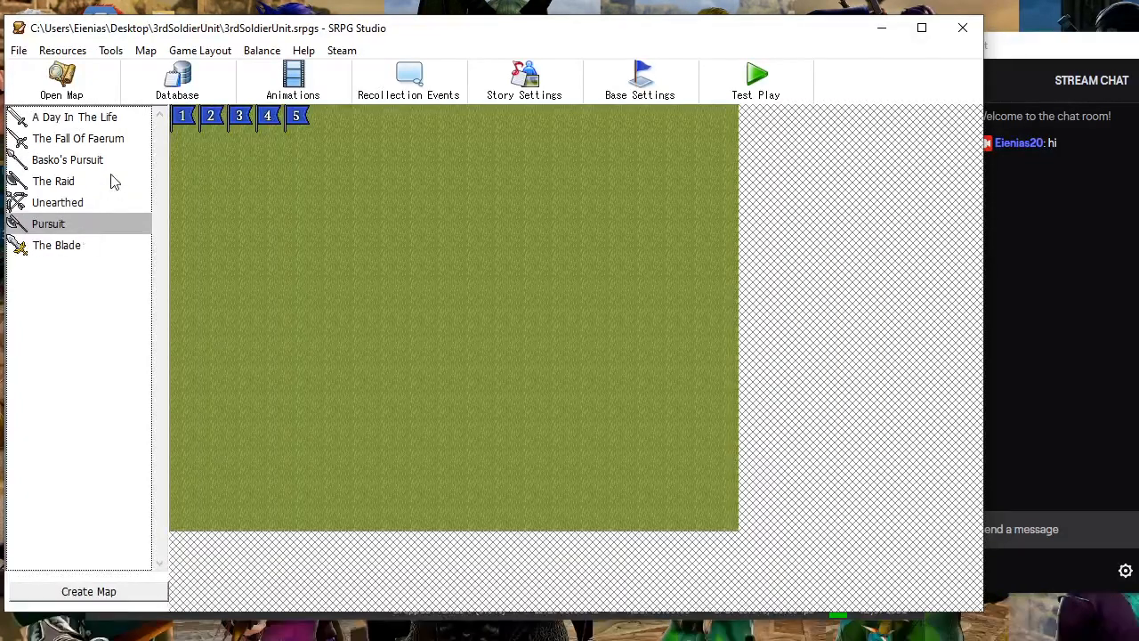
click(114, 171)
click(113, 137)
click(113, 116)
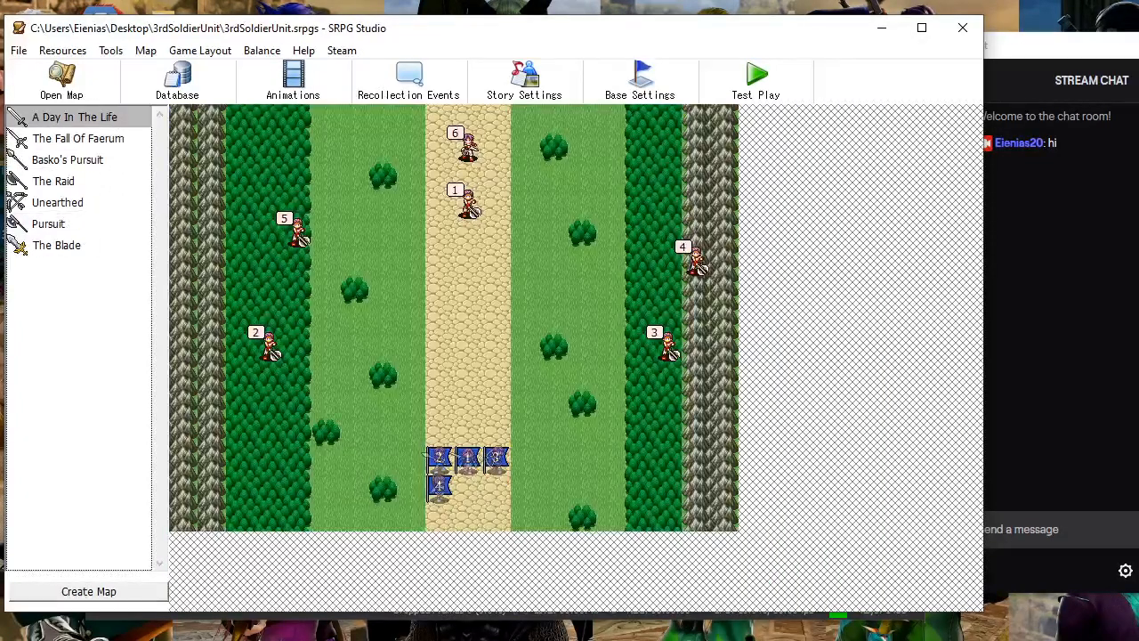
click(113, 139)
click(113, 160)
click(113, 181)
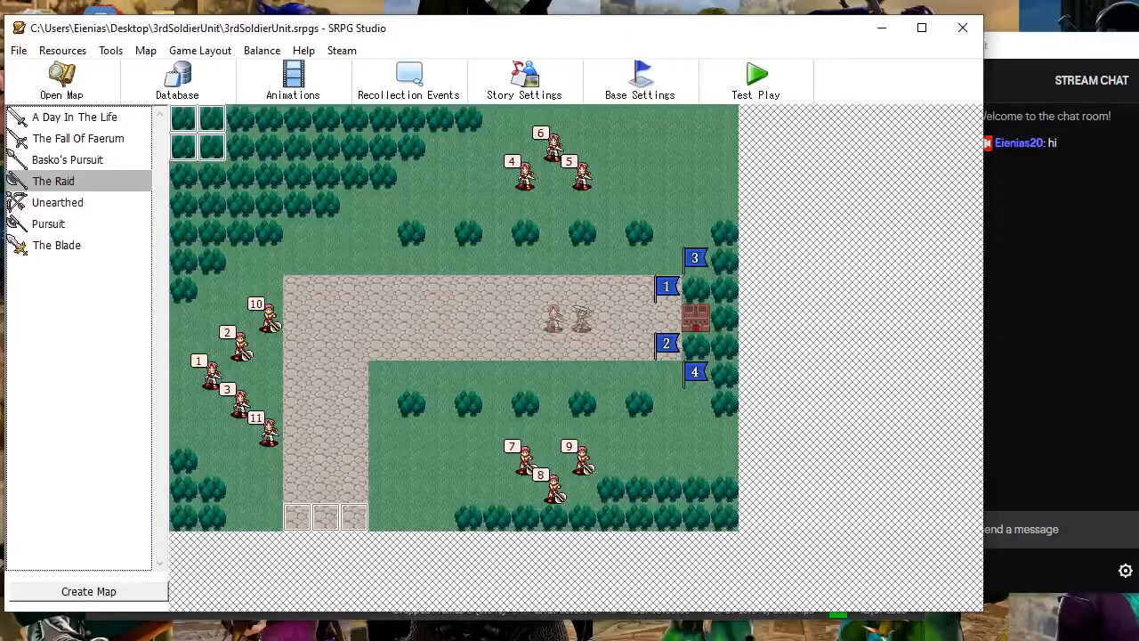
click(113, 138)
click(113, 117)
click(113, 138)
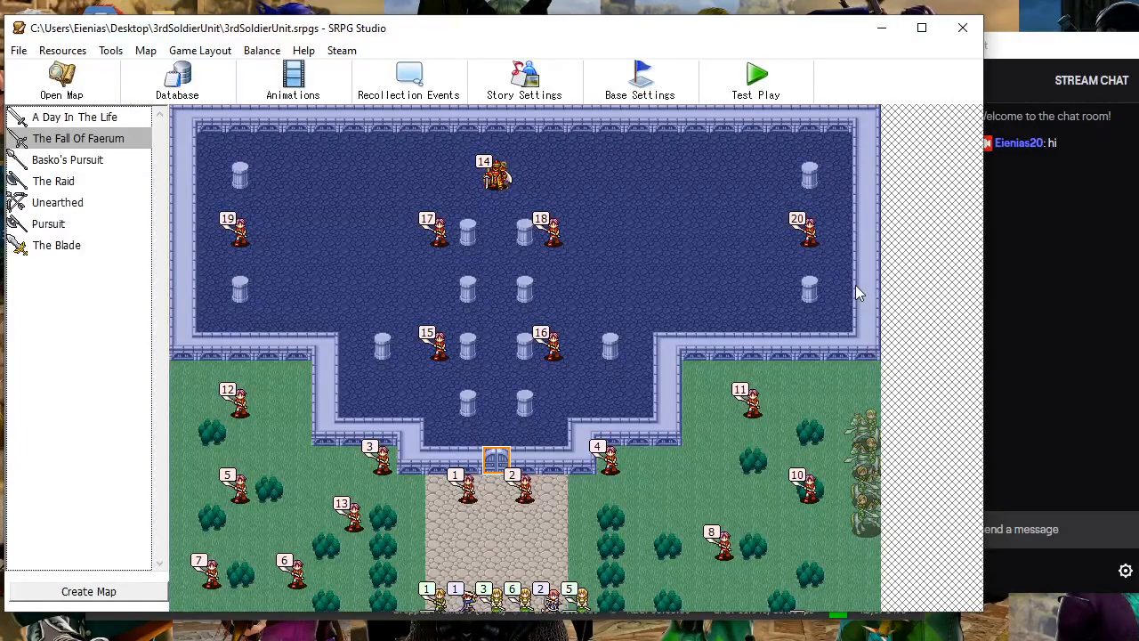
key(Down)
key(Down)
key(Down)
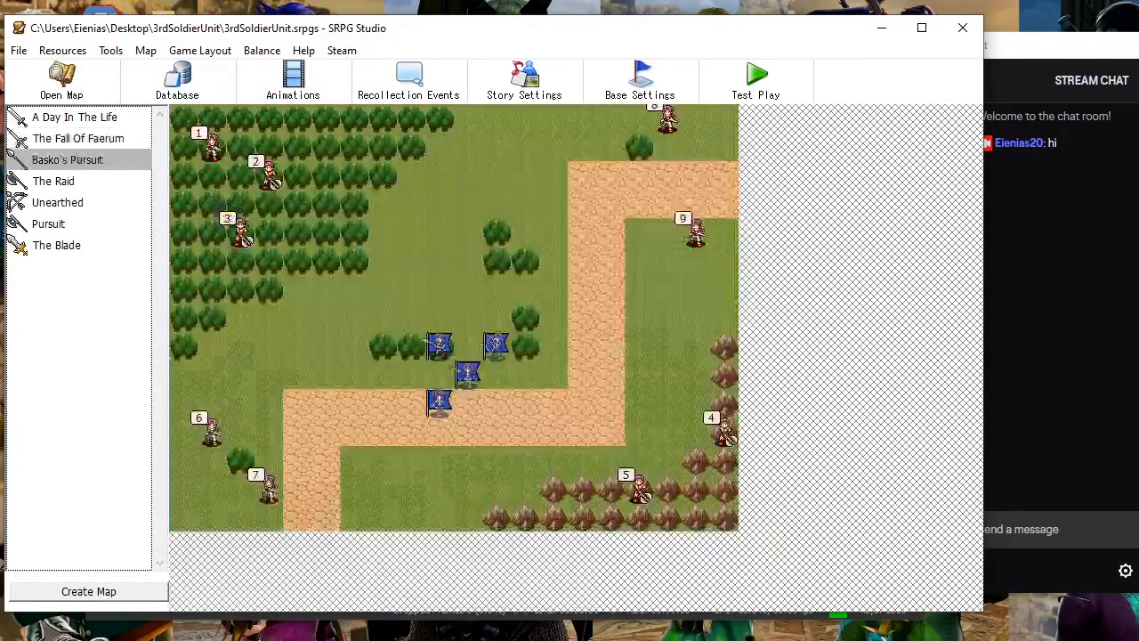
key(Down)
key(Up)
key(Up)
key(Up)
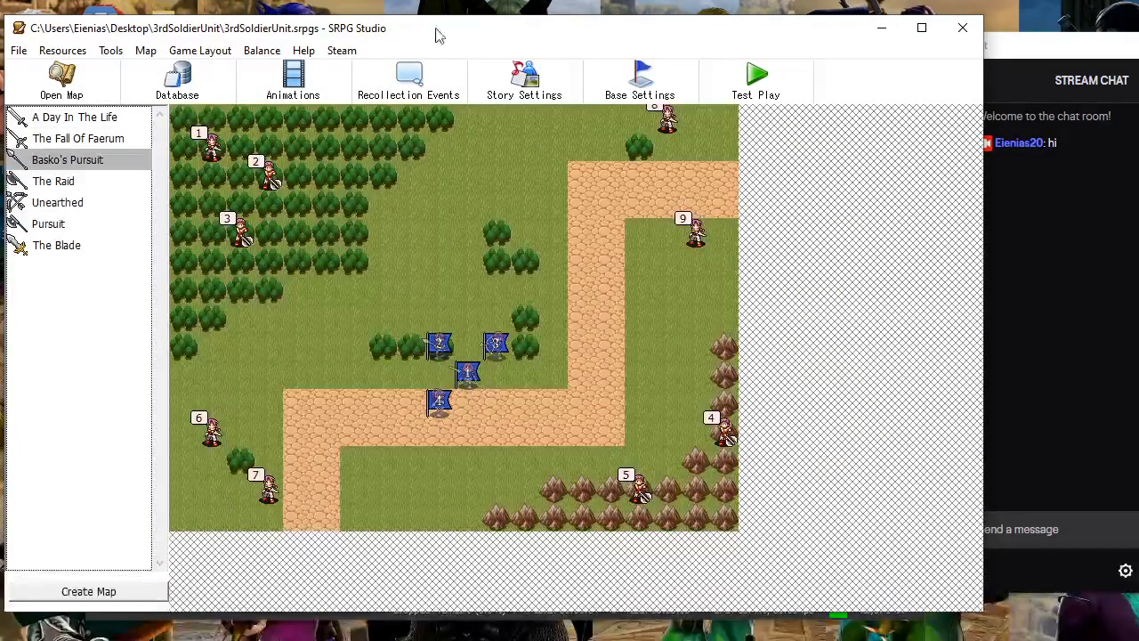
Open the chapter 3 map The Raid for editing and display its Basko Defeated auto event
click(77, 92)
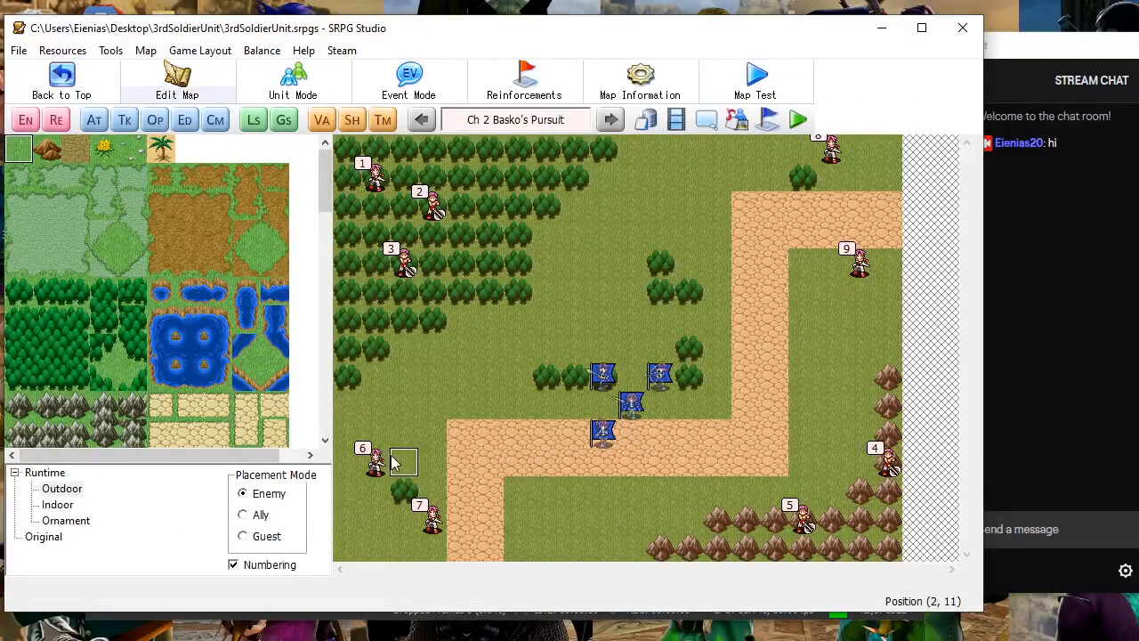
click(618, 121)
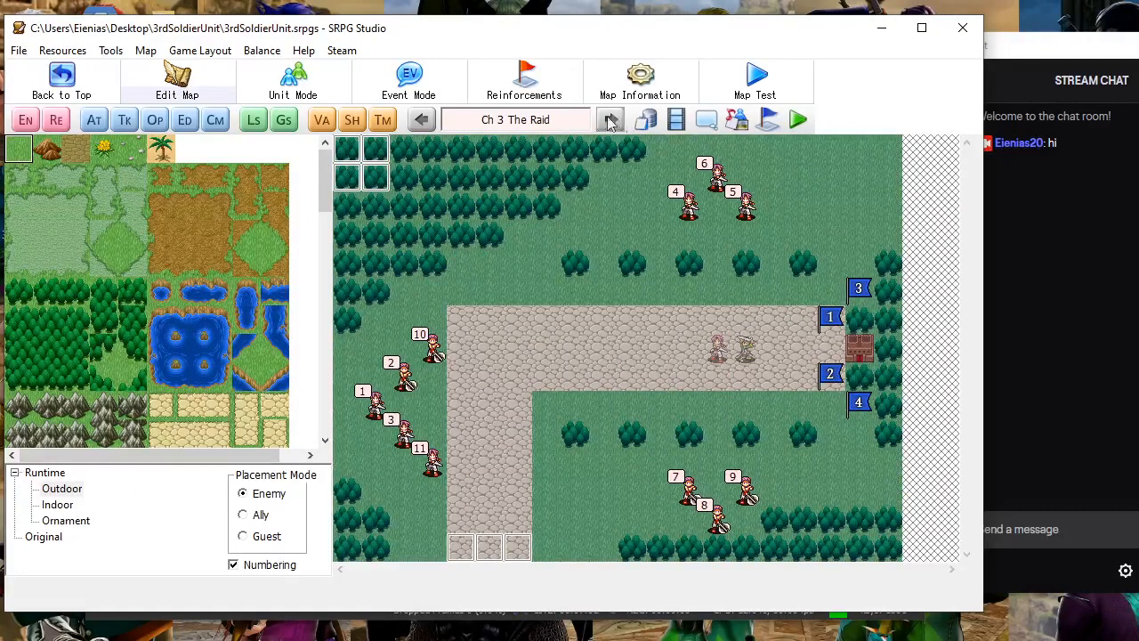
click(98, 131)
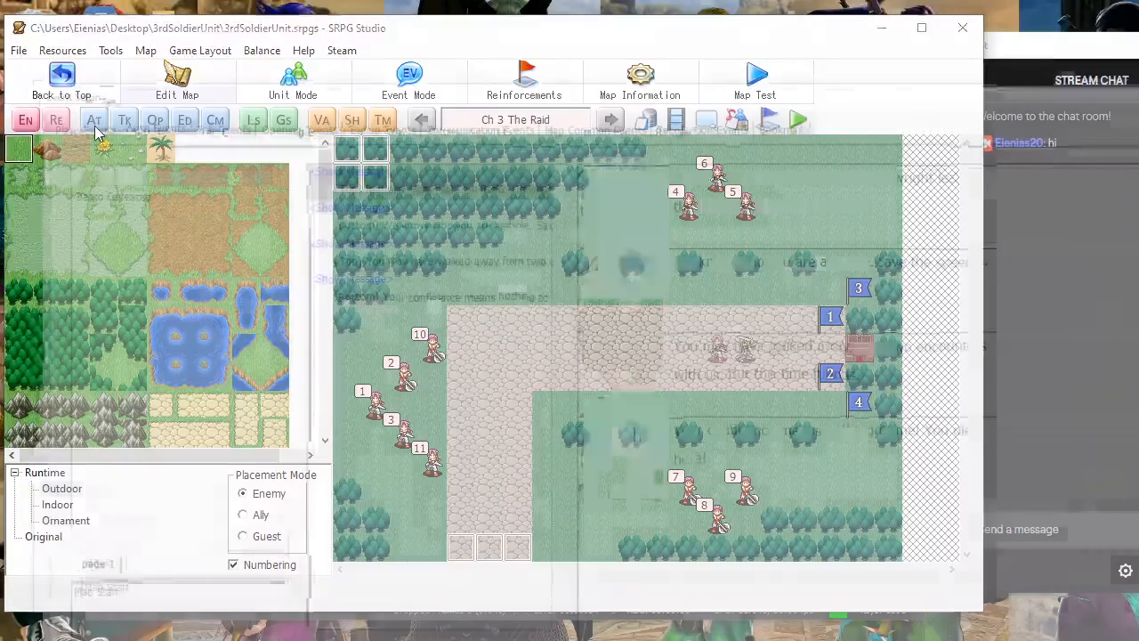
drag(178, 105, 203, 18)
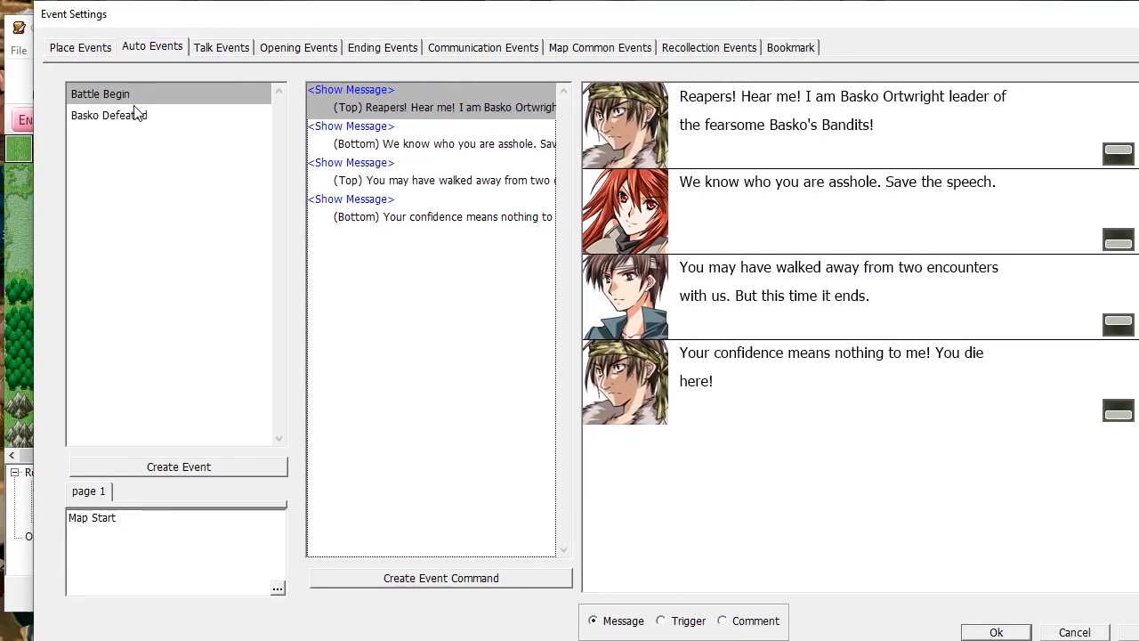
click(138, 123)
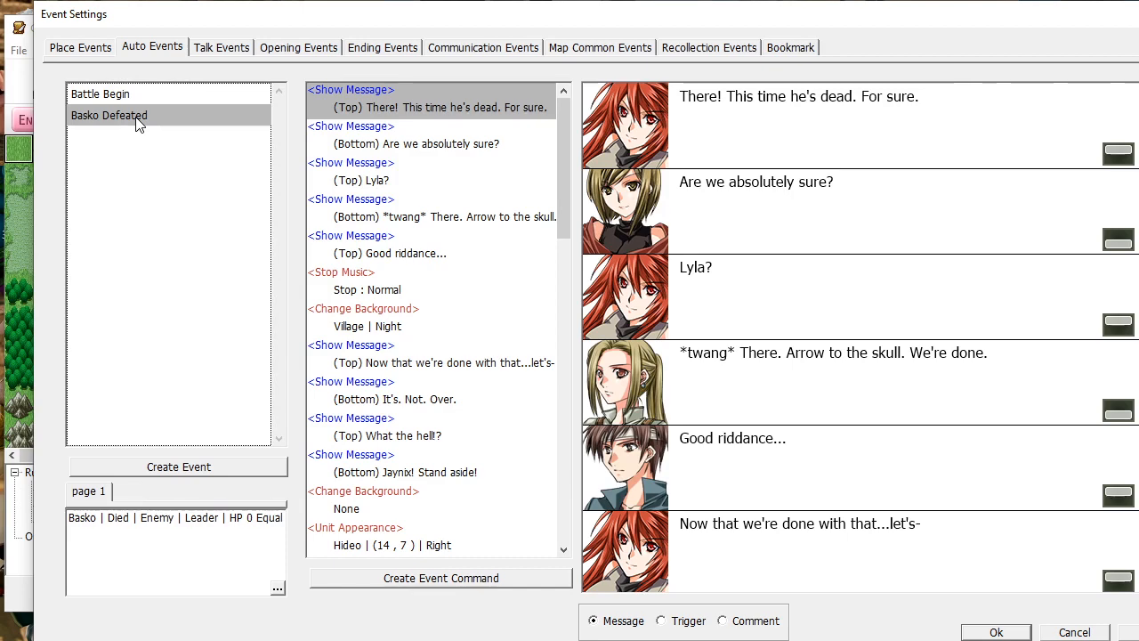
Start adding a Remove Unit command to the Basko Defeated event and examine its target and removal direction options
click(389, 579)
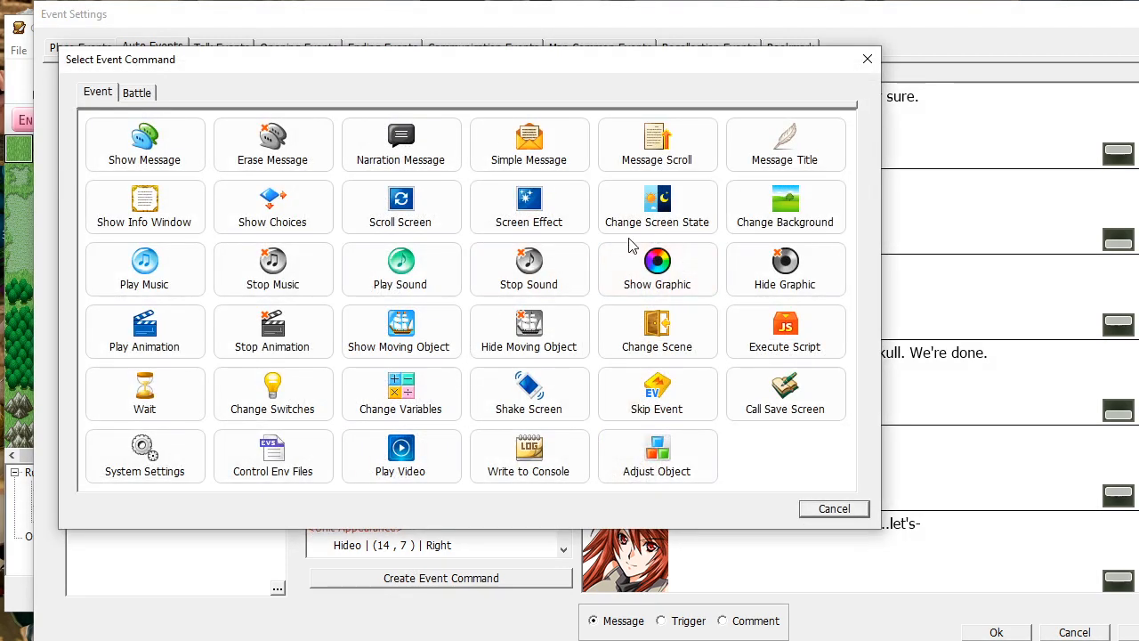
click(147, 93)
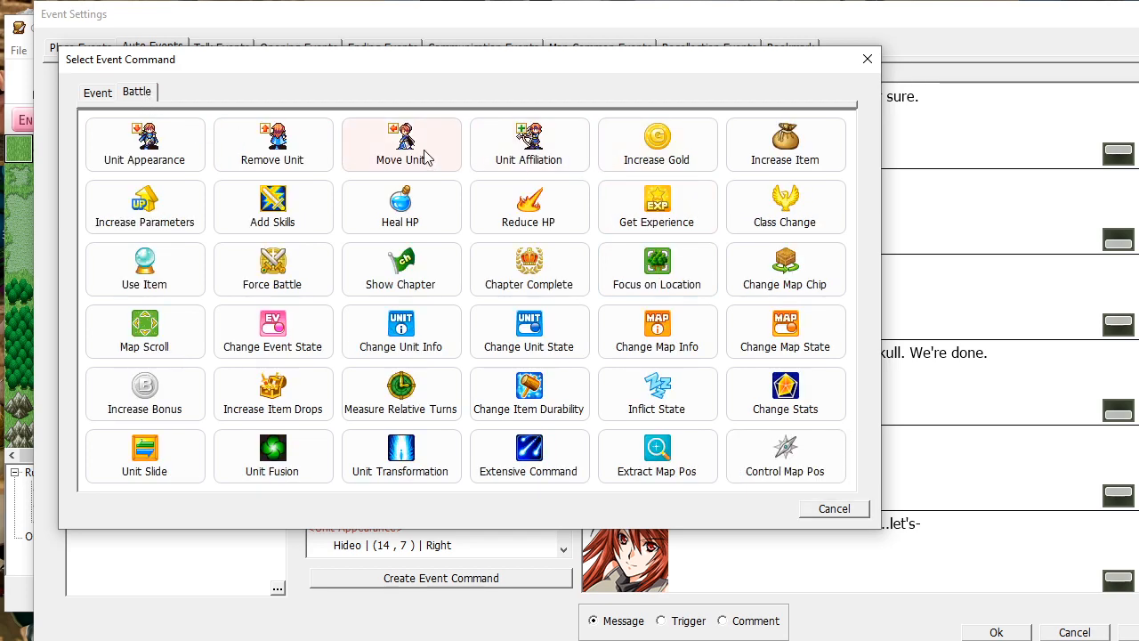
click(311, 160)
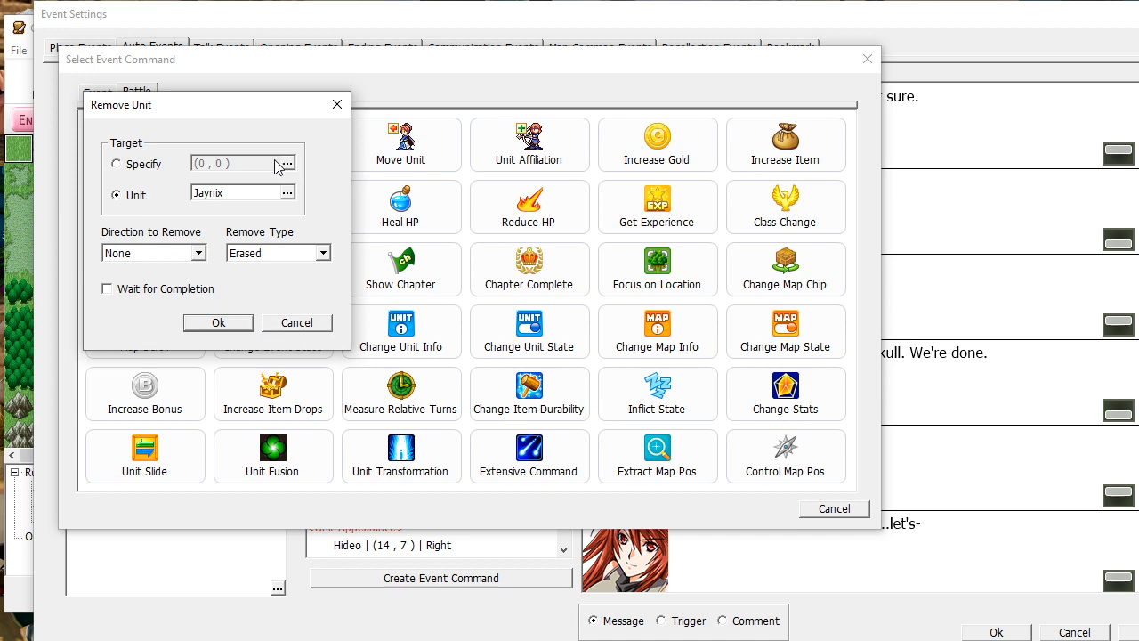
click(189, 256)
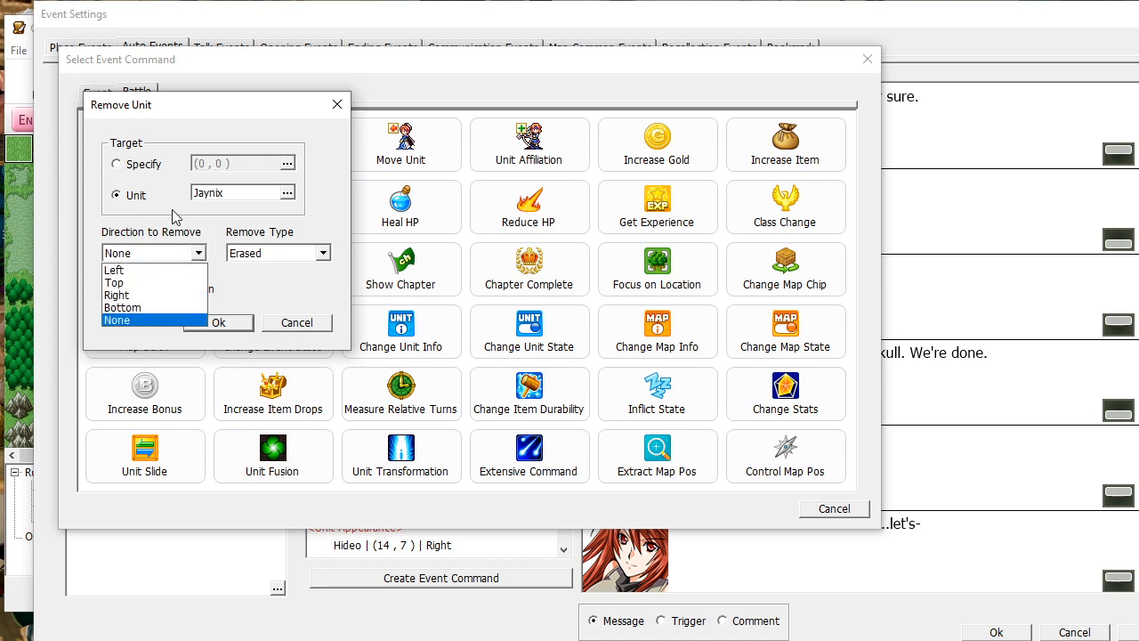
click(153, 170)
click(155, 169)
click(130, 198)
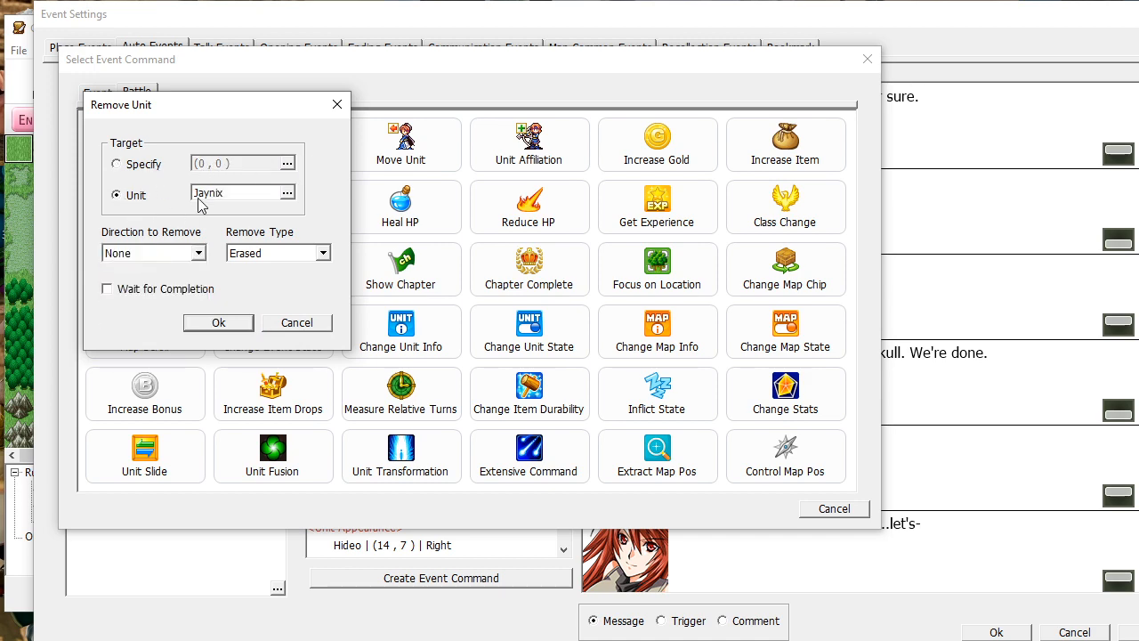
Compare the Enemies and EV Enemies units selectable for Remove Unit, and close the event settings without adding the command
click(224, 194)
click(190, 184)
click(258, 185)
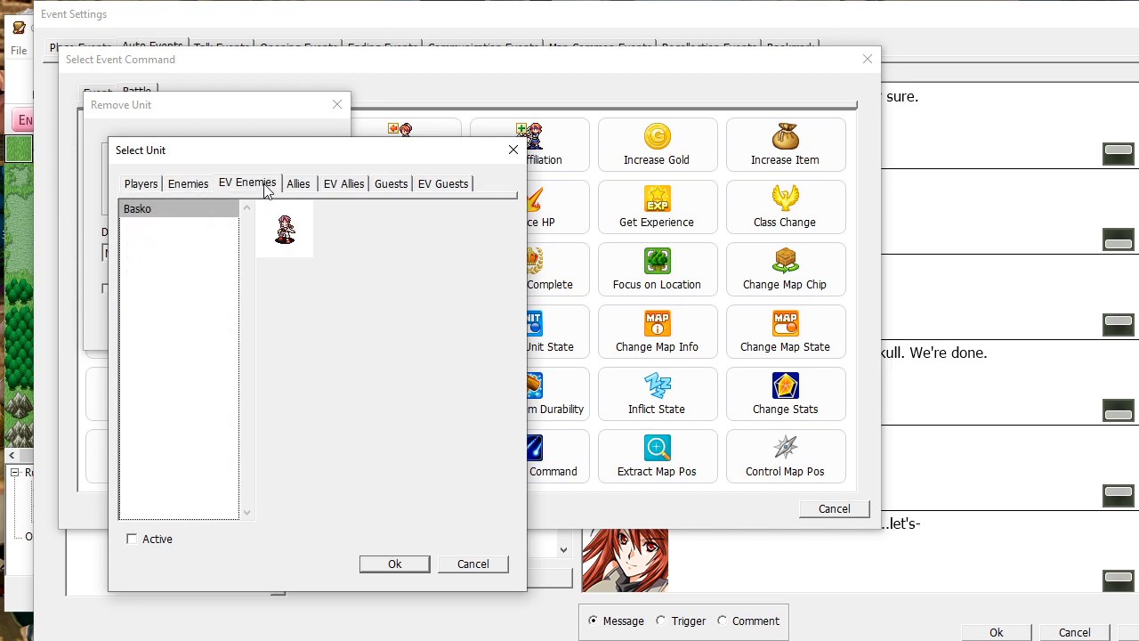
click(303, 185)
click(338, 185)
click(250, 188)
click(199, 185)
click(248, 189)
click(200, 187)
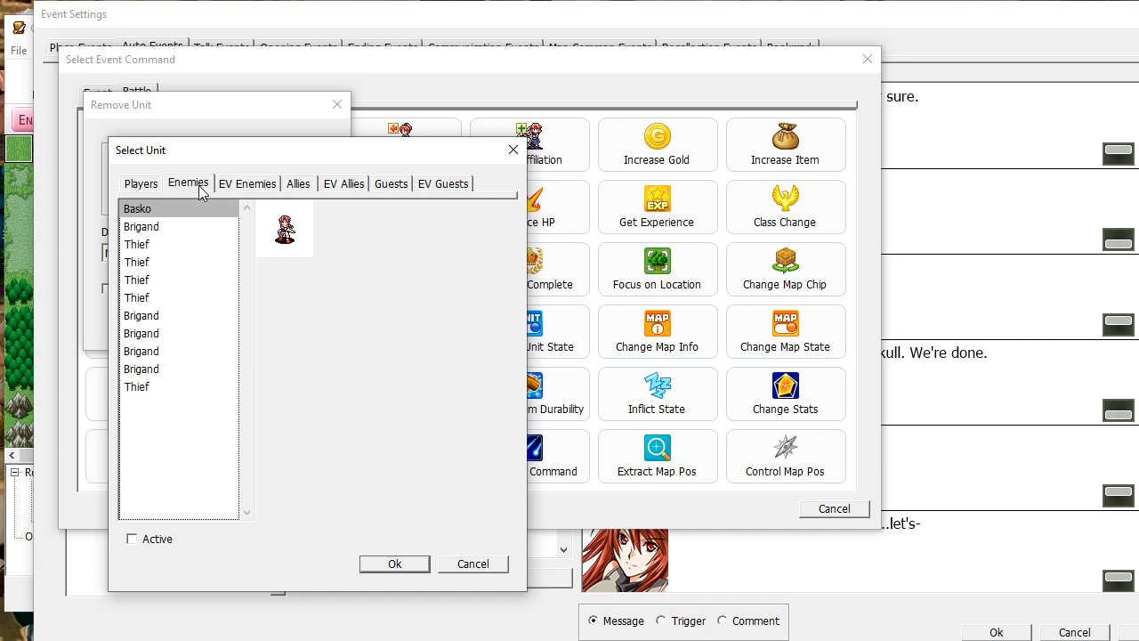
click(266, 190)
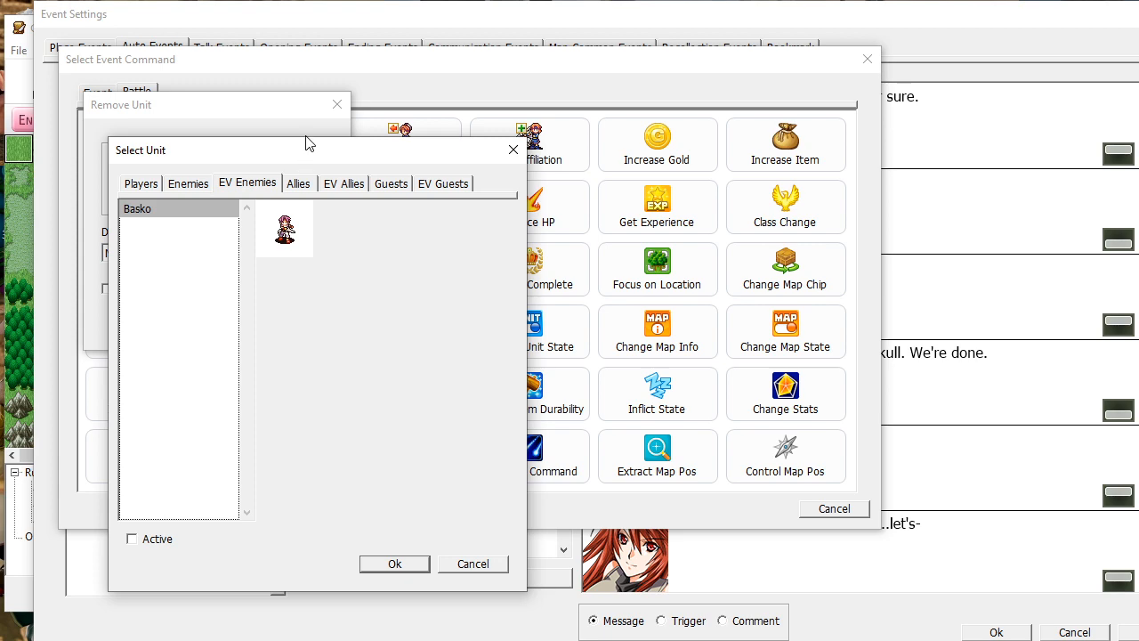
click(512, 148)
click(339, 104)
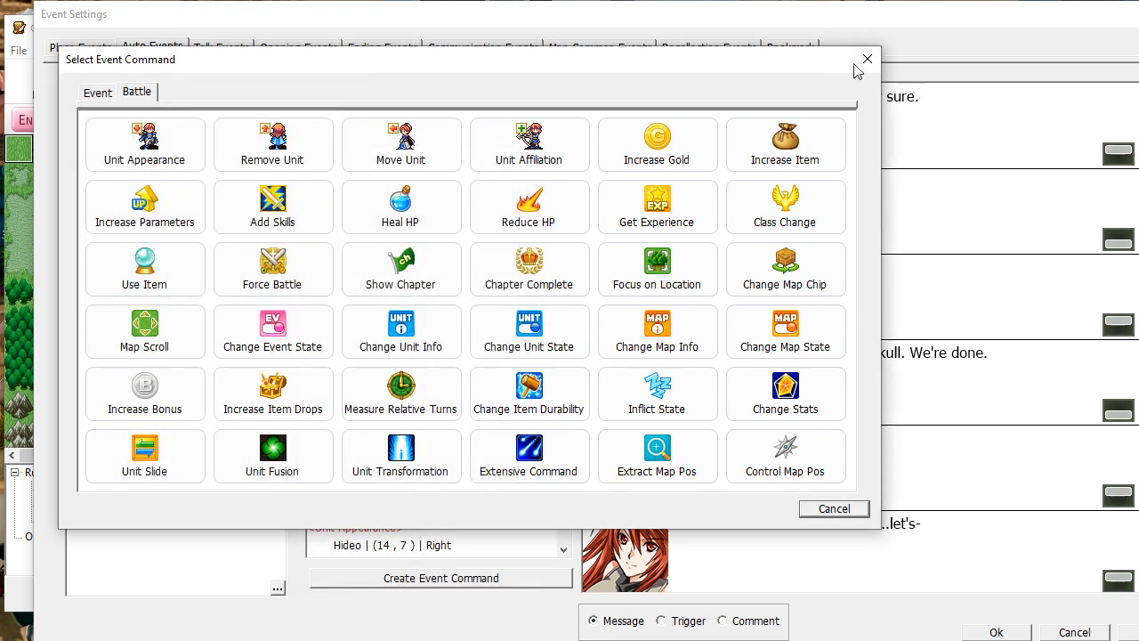
click(866, 61)
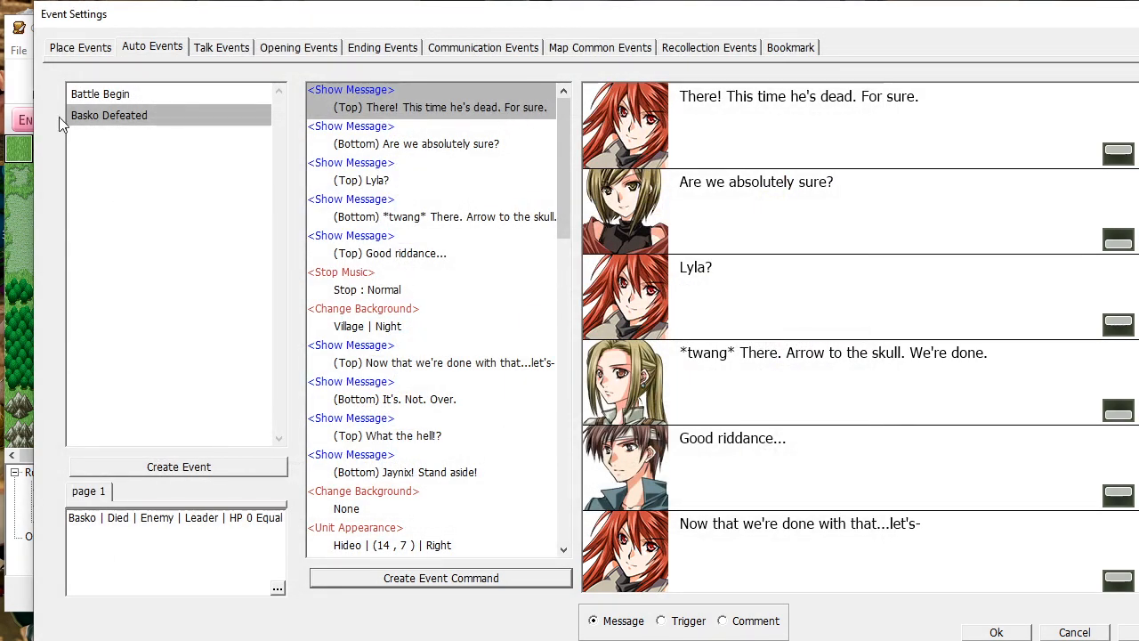
click(91, 47)
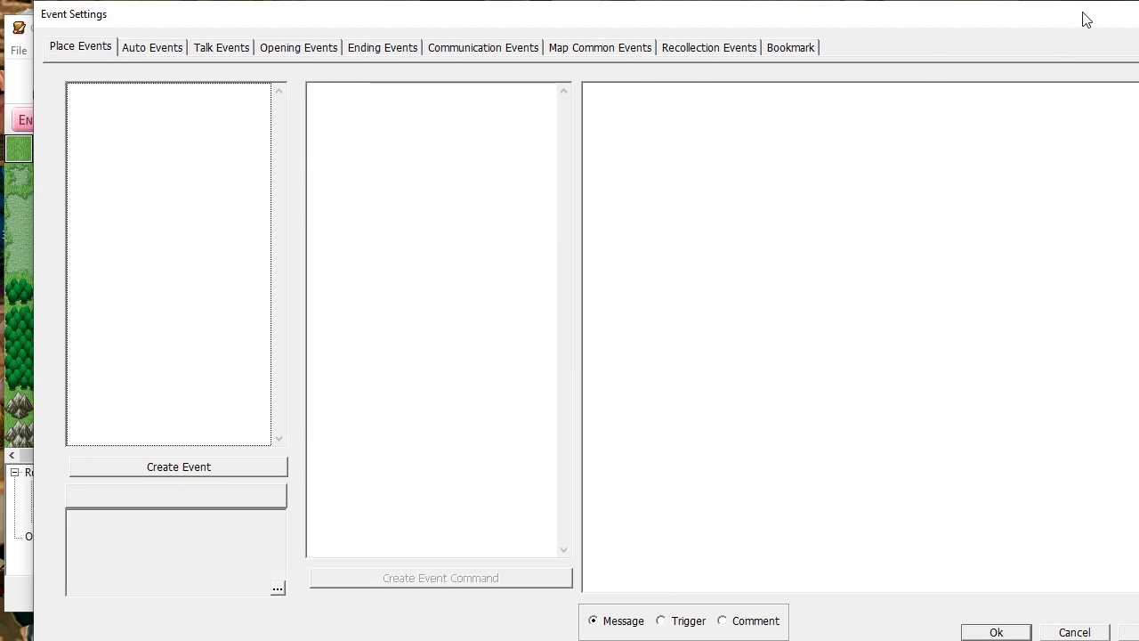
key(Escape)
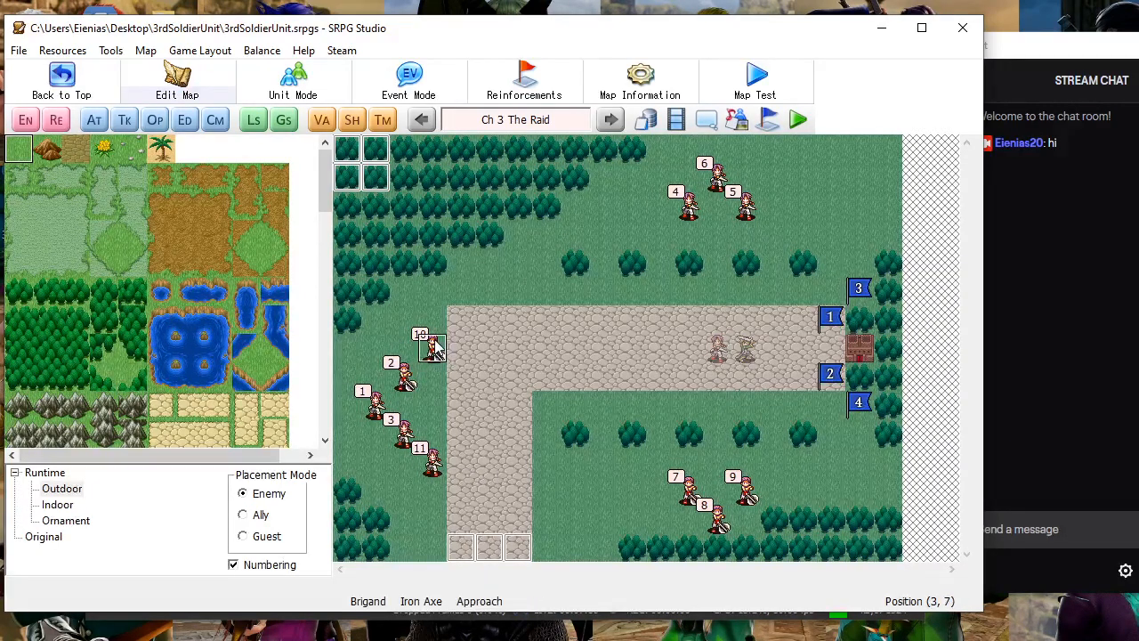
Examine the Dead unit event of the EV enemy Basko in the unit settings
click(56, 120)
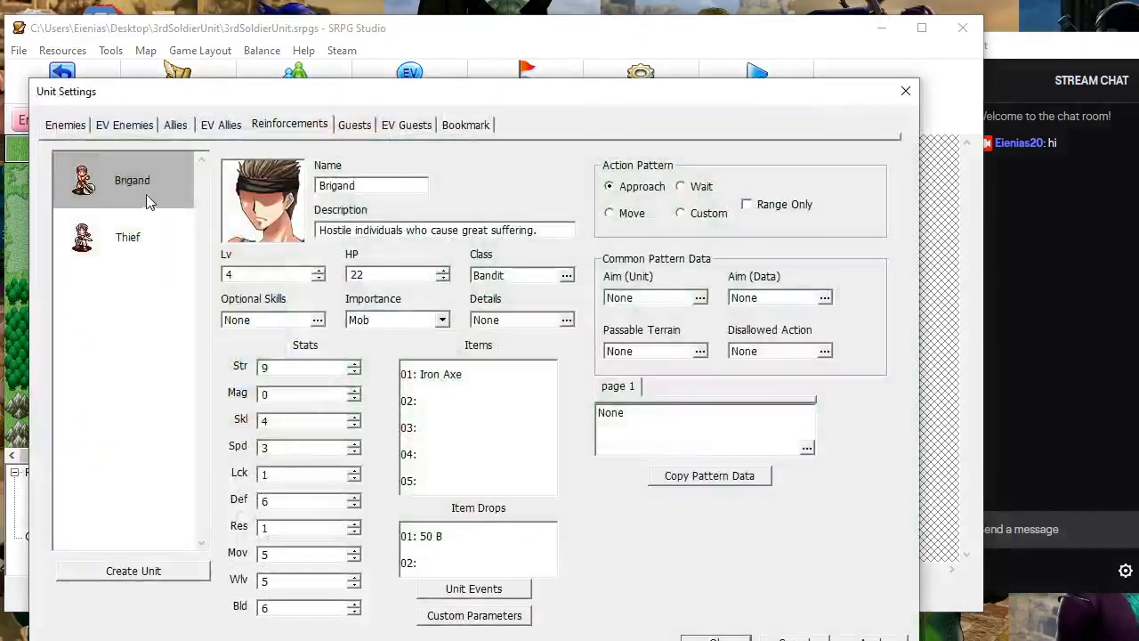
click(155, 130)
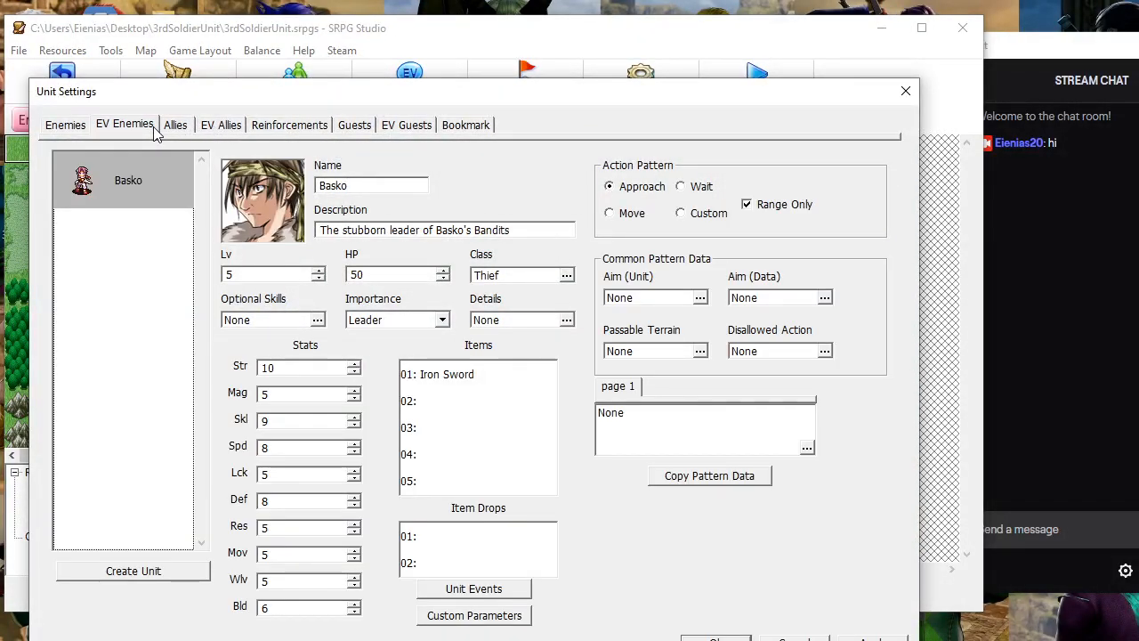
click(81, 129)
click(104, 130)
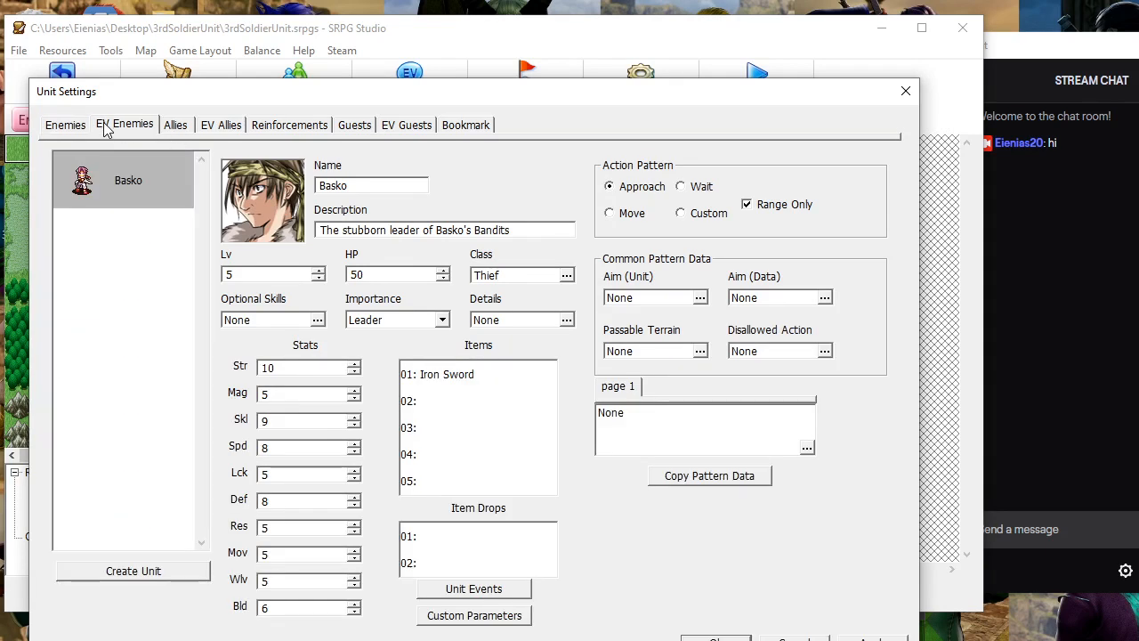
click(488, 591)
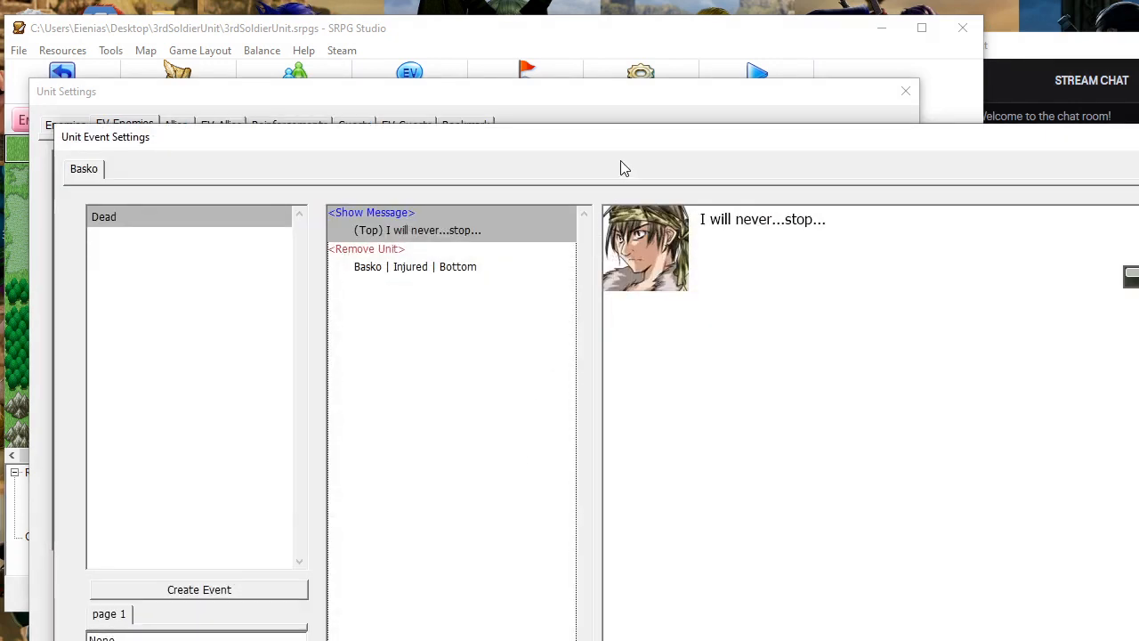
drag(587, 142, 480, 108)
click(1119, 107)
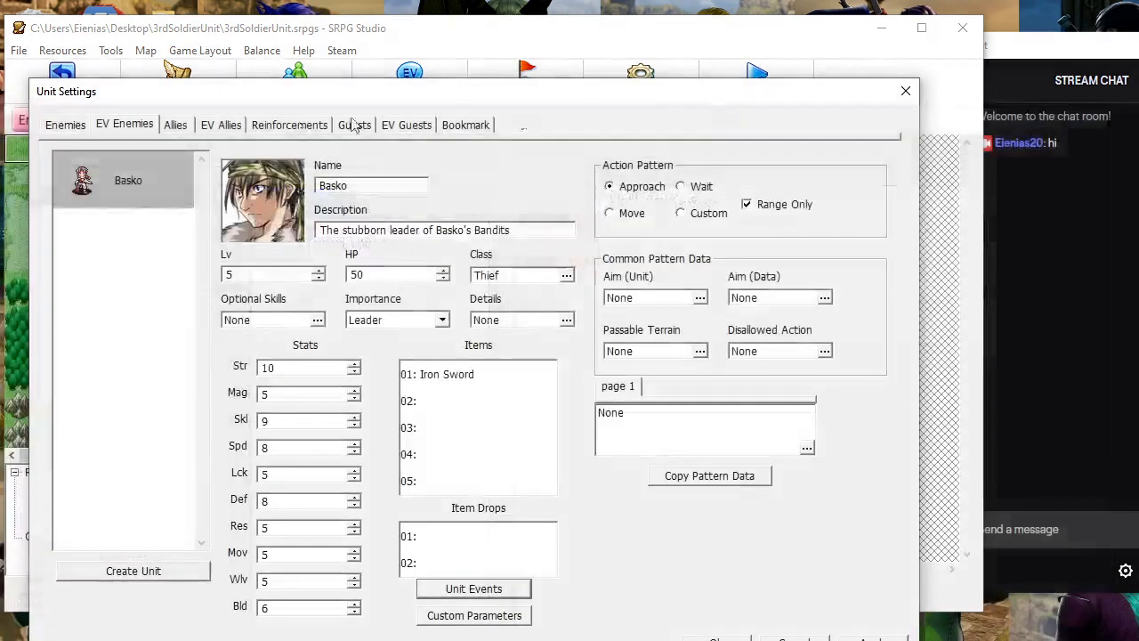
Examine the Dead unit event of the regular enemy Basko
click(57, 129)
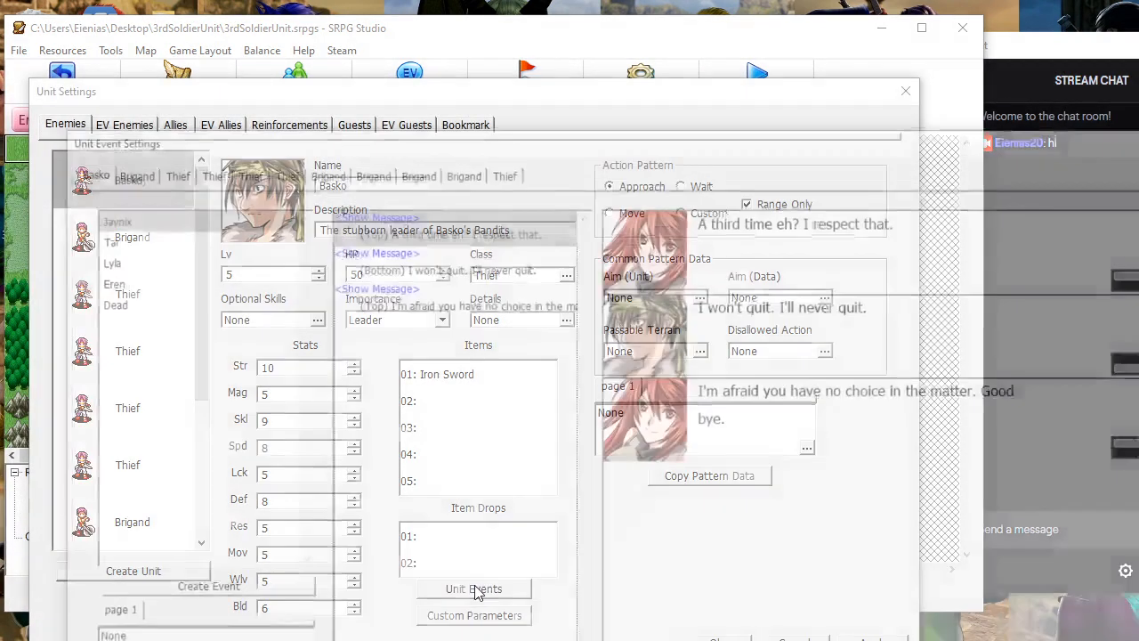
click(474, 589)
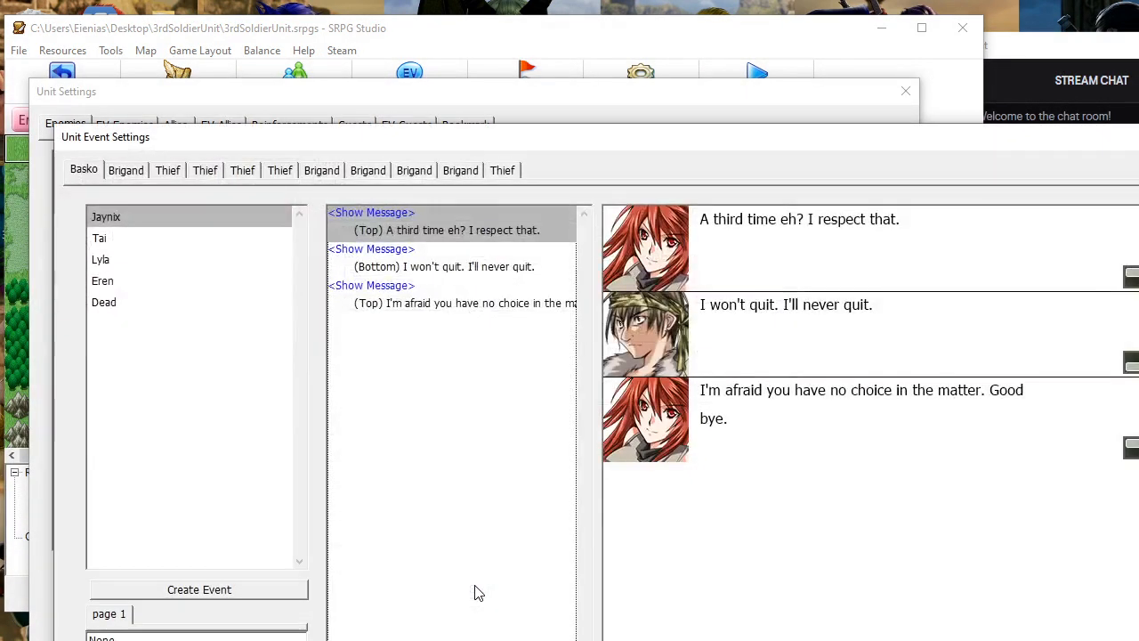
click(141, 301)
drag(639, 150, 562, 135)
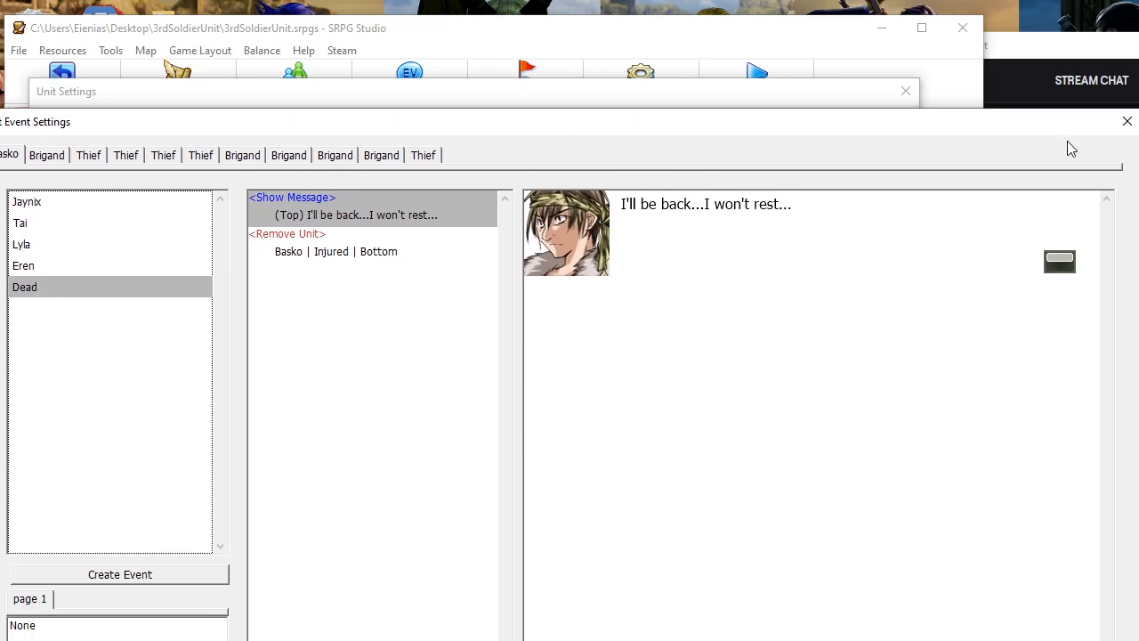
Delete Basko from the EV enemies of the chapter 3 map and save the unit settings
click(1126, 121)
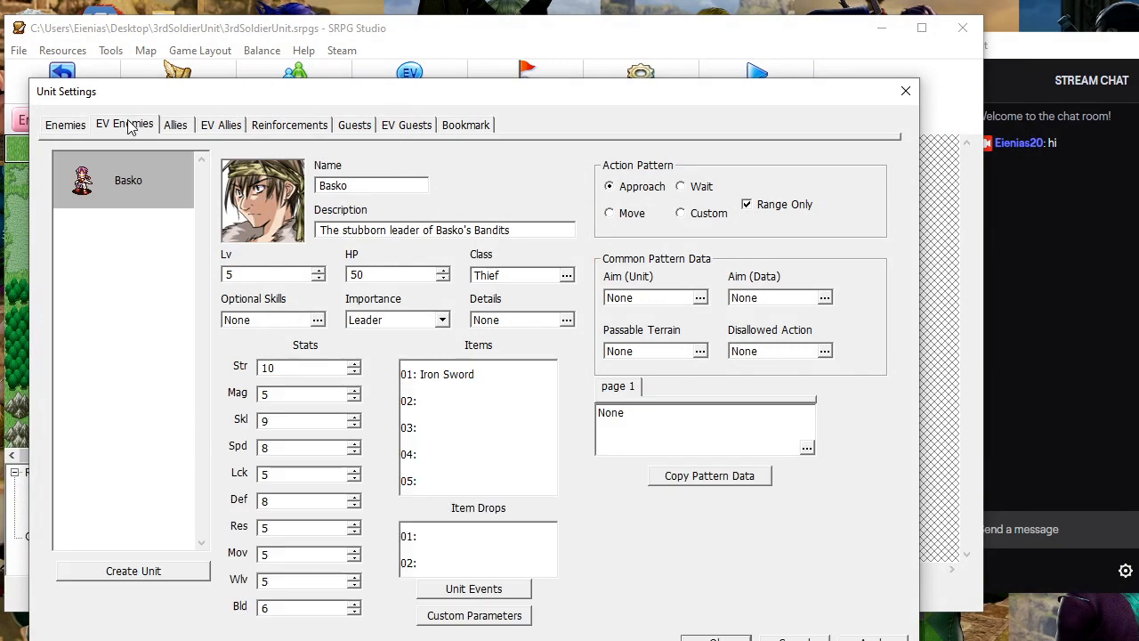
right_click(144, 187)
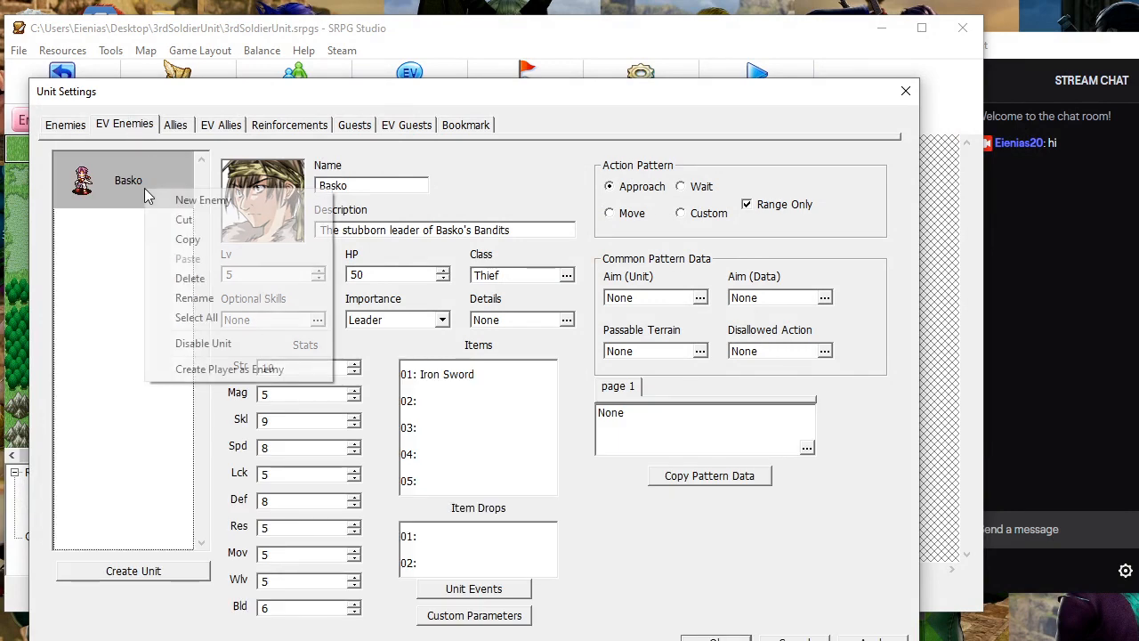
click(210, 280)
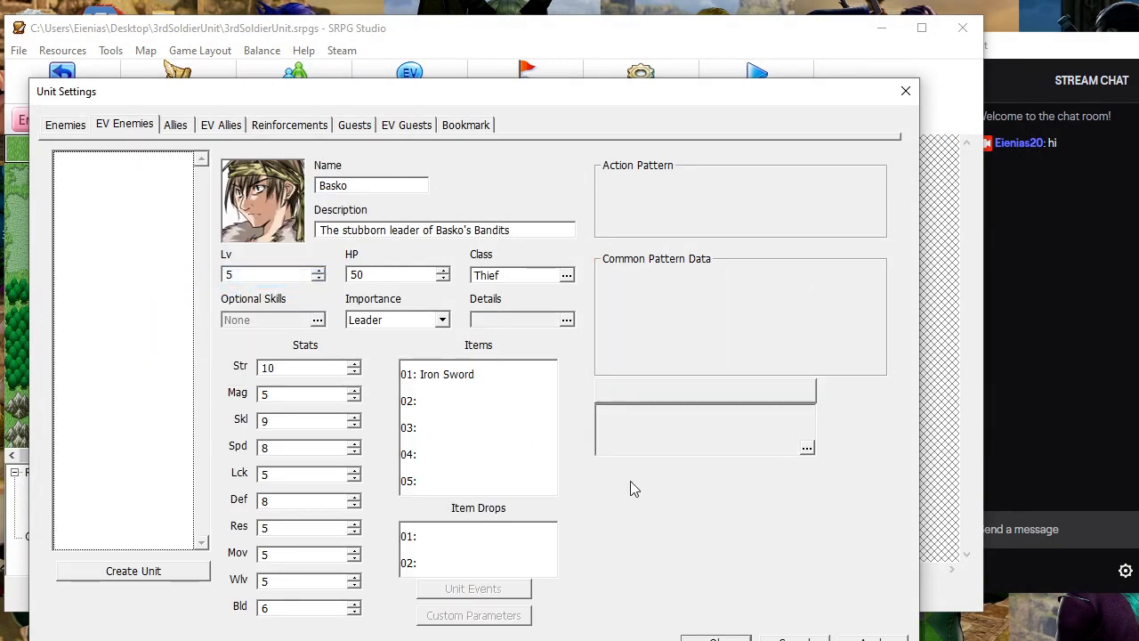
click(717, 639)
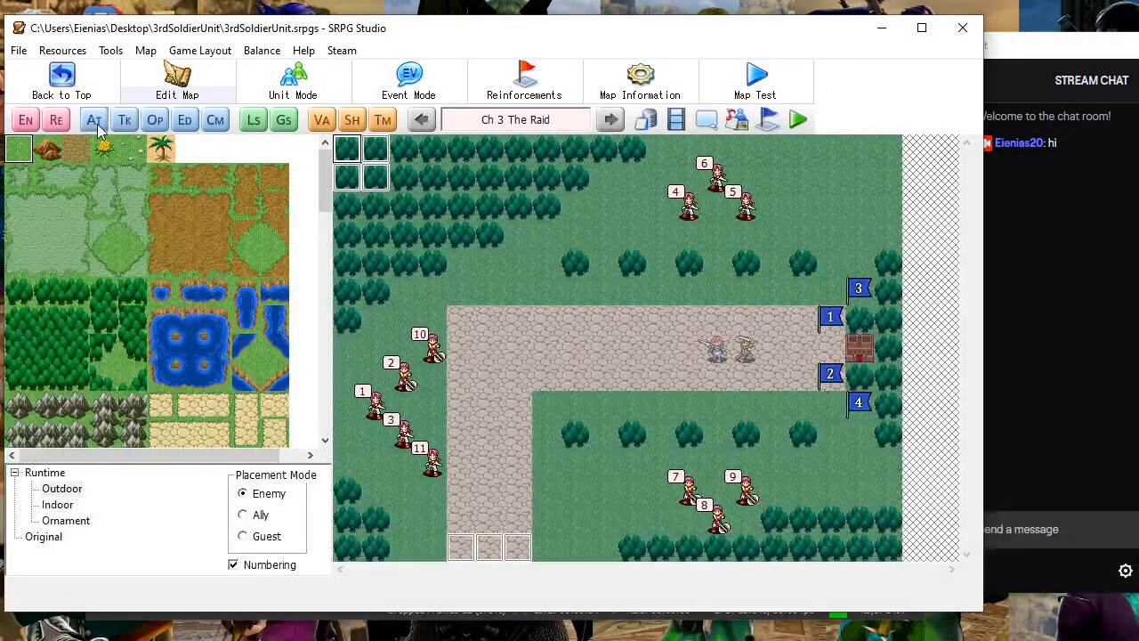
Check the EV enemies and regular enemies lists for Basko in the unit settings
click(32, 123)
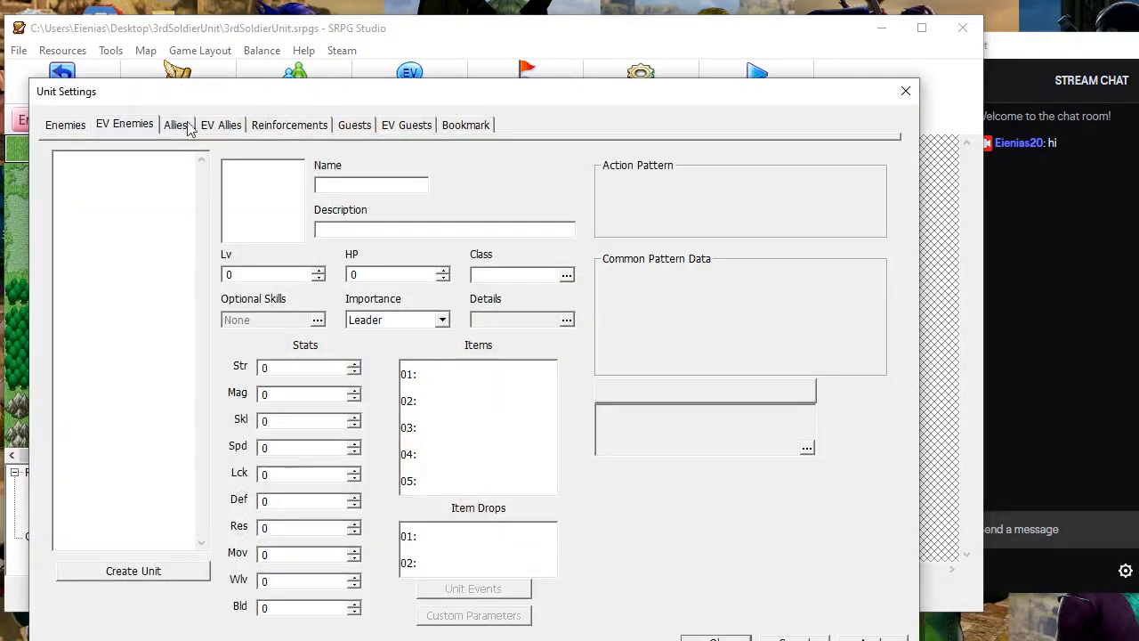
click(62, 128)
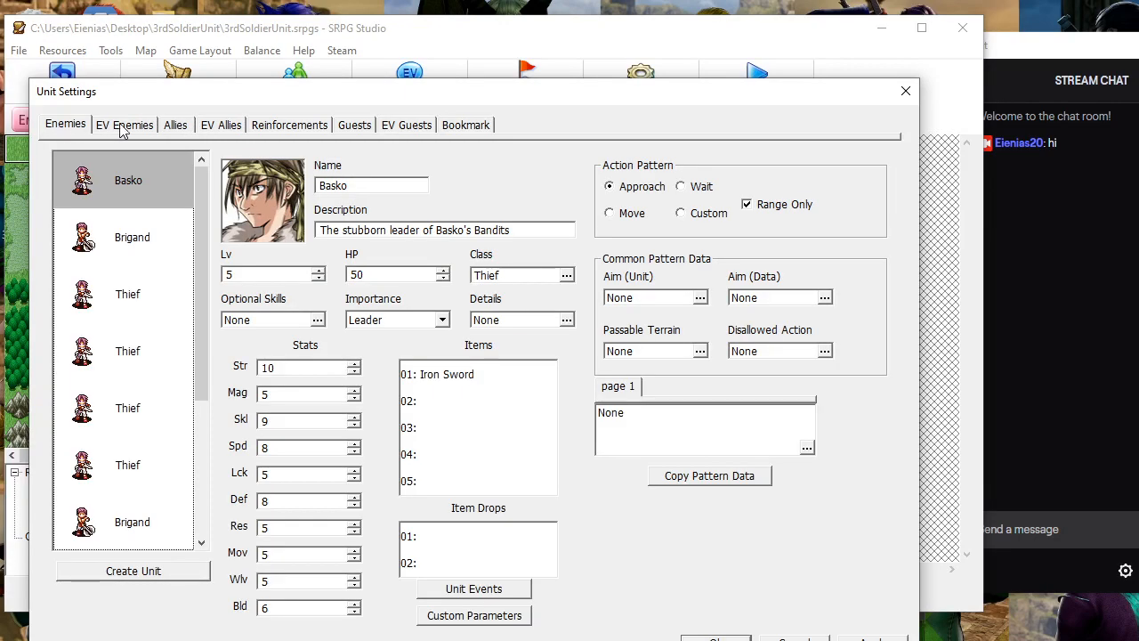
click(905, 91)
Review the messages of the Battle Begin auto event
click(102, 129)
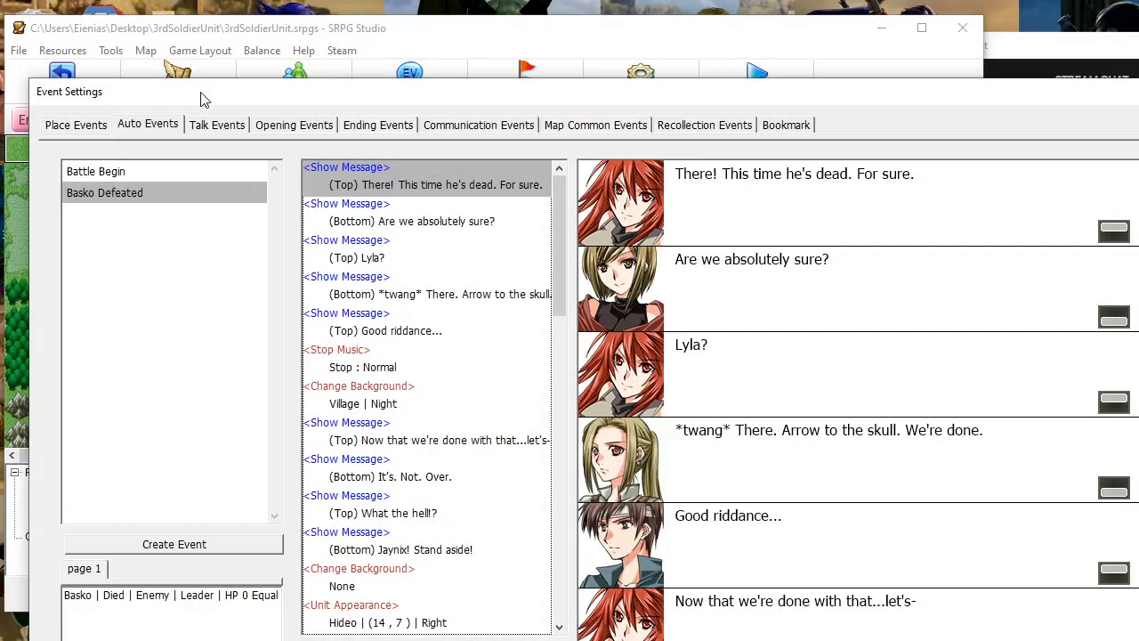
drag(166, 96, 178, 34)
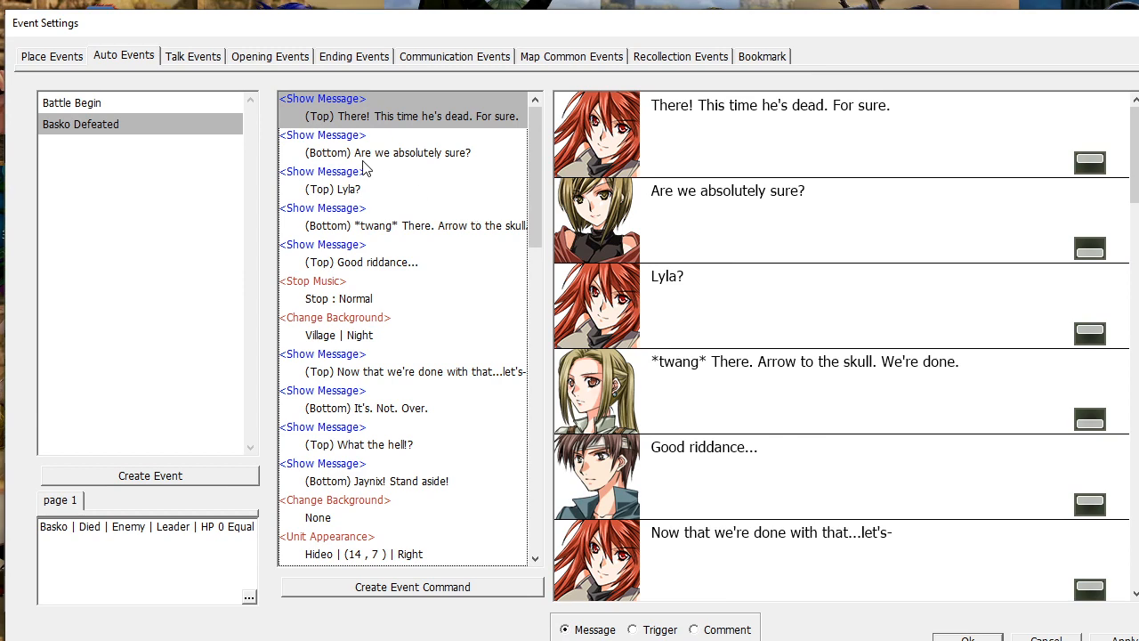
click(130, 102)
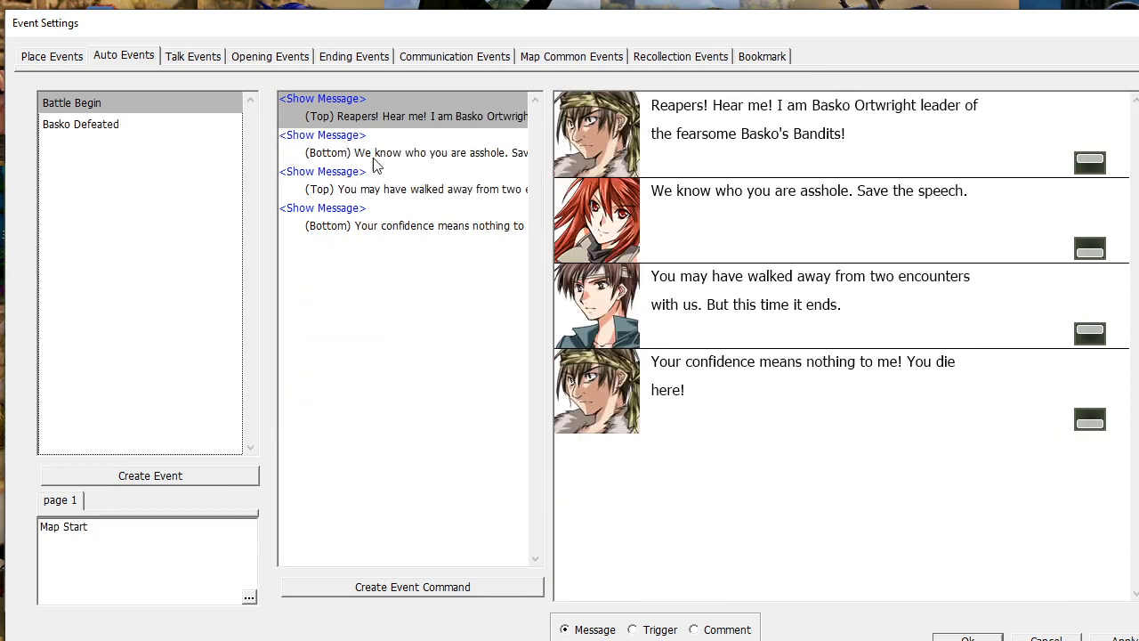
click(395, 174)
key(Down)
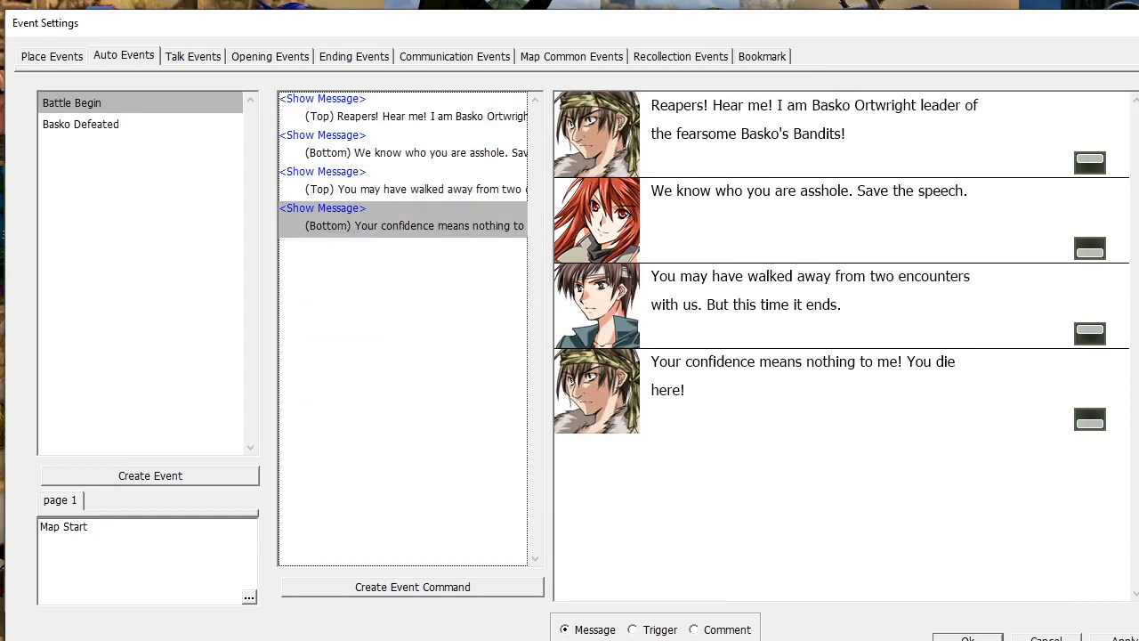
Go through the commands and trigger condition of the Basko Defeated auto event, and close the event settings
click(77, 130)
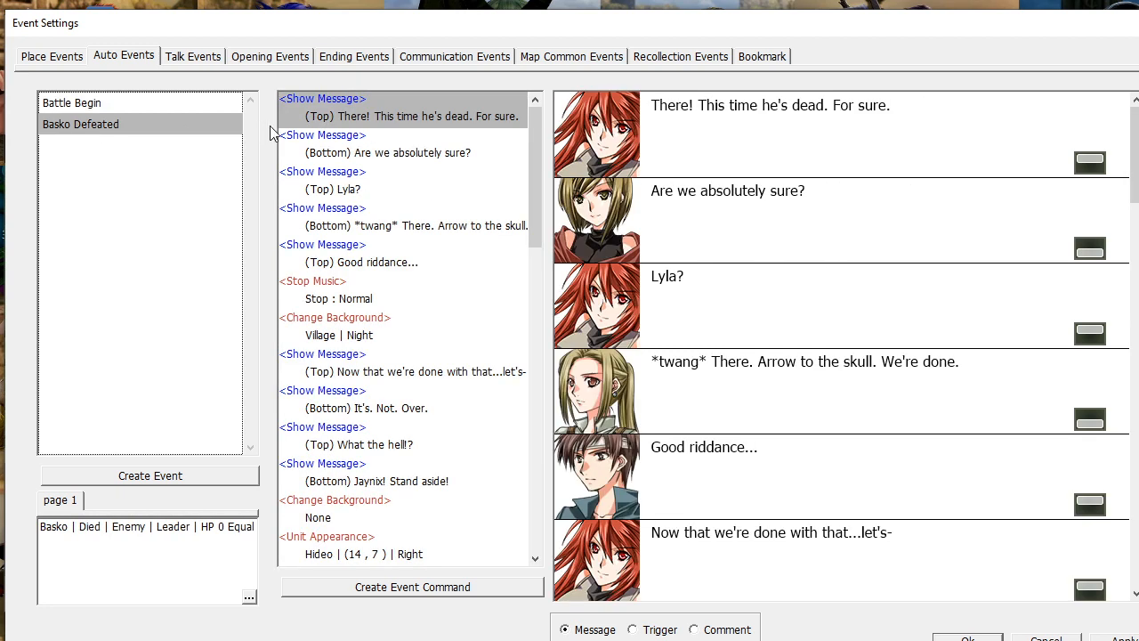
click(386, 159)
key(Down)
key(Down)
key(Down)
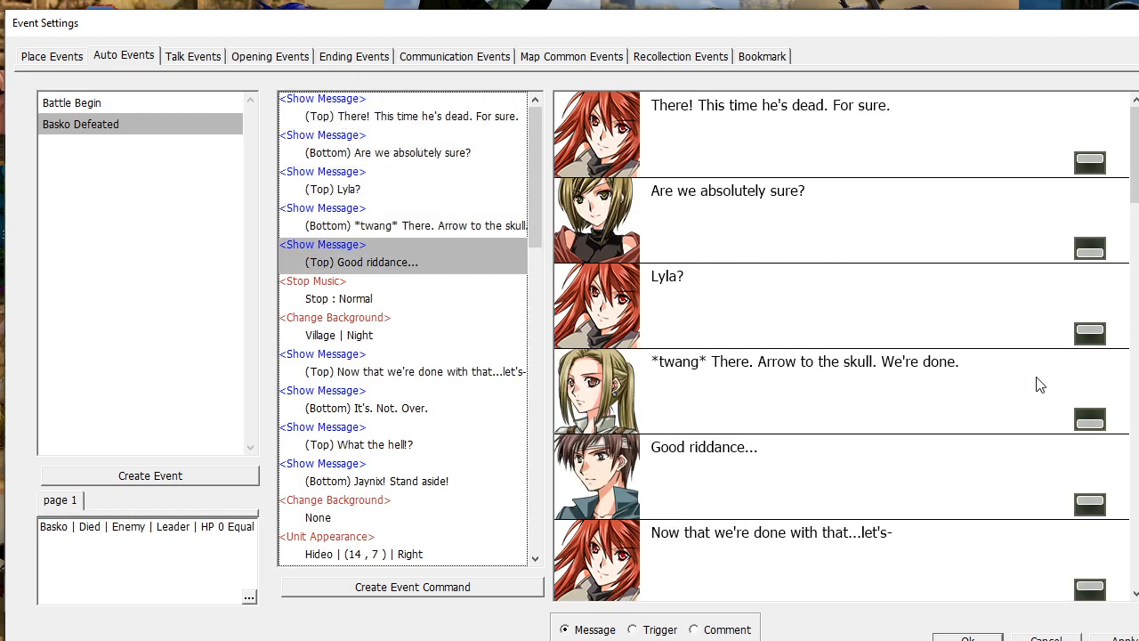
key(Down)
key(Down)
key(Down)
key(Down)
key(Down)
key(Tab)
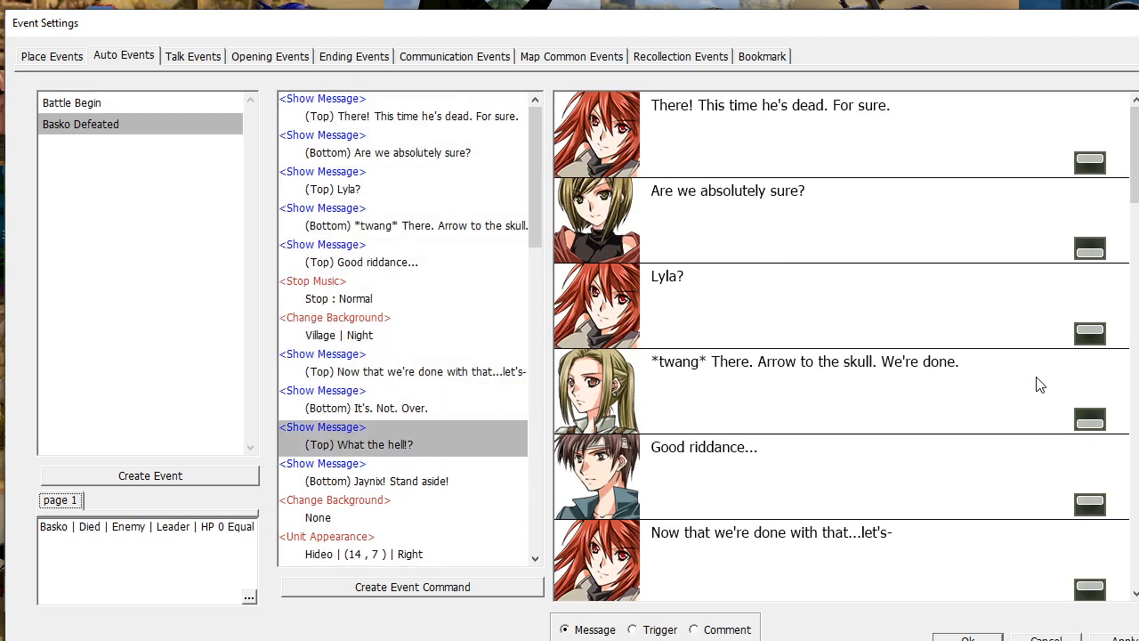
click(1138, 23)
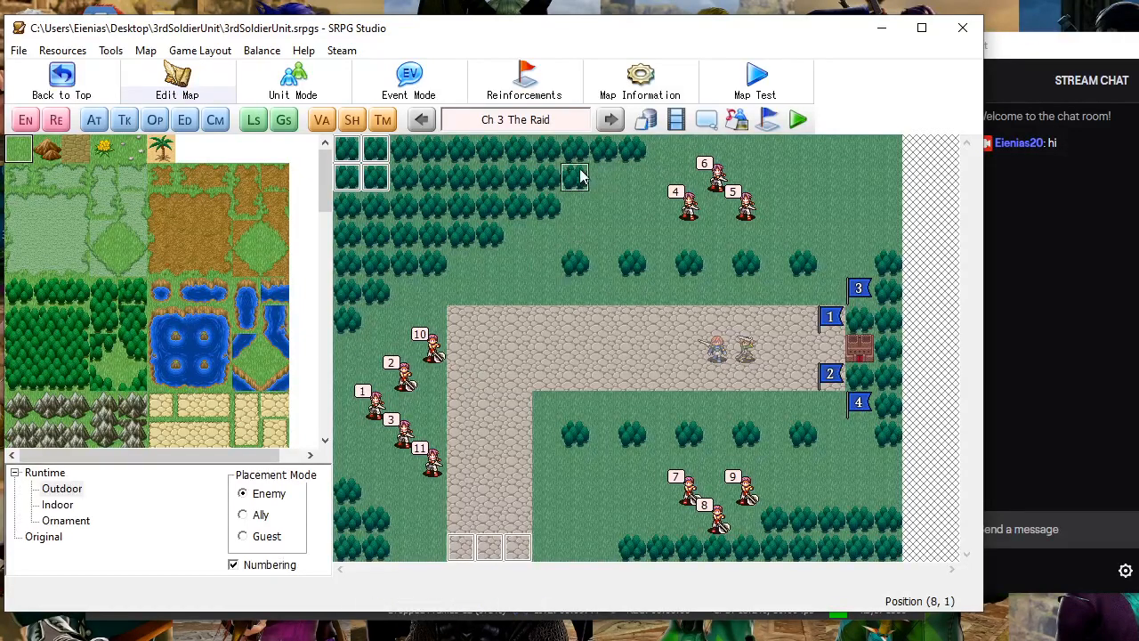
Examine the map information of the chapter 2 map Basko's Pursuit, and return to the chapter 3 map The Raid
click(421, 120)
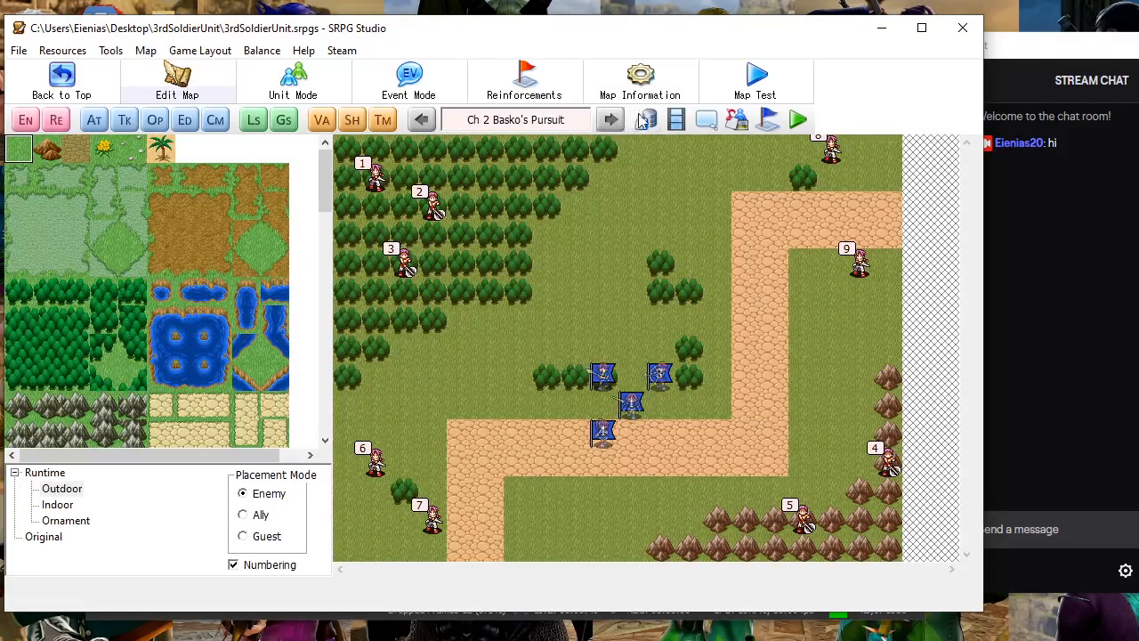
click(683, 93)
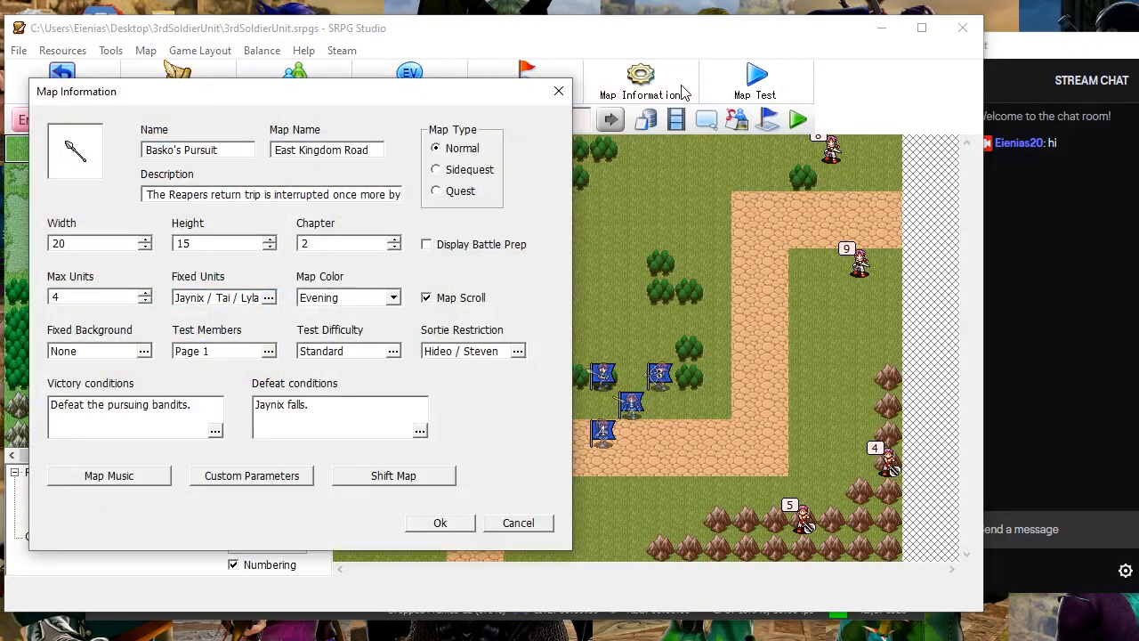
click(464, 527)
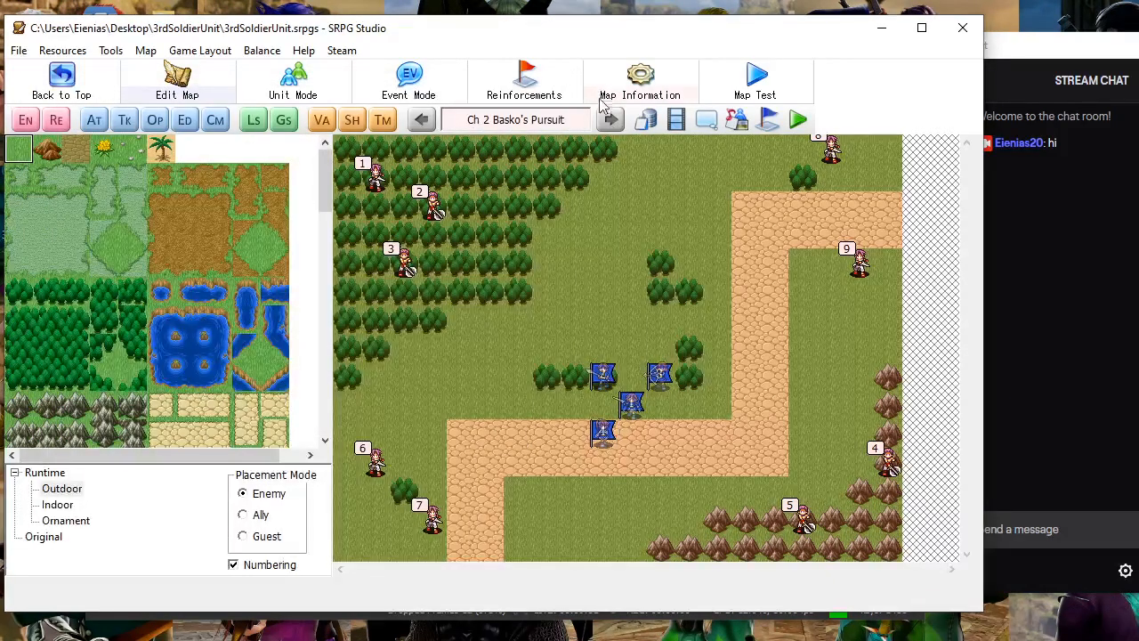
click(608, 119)
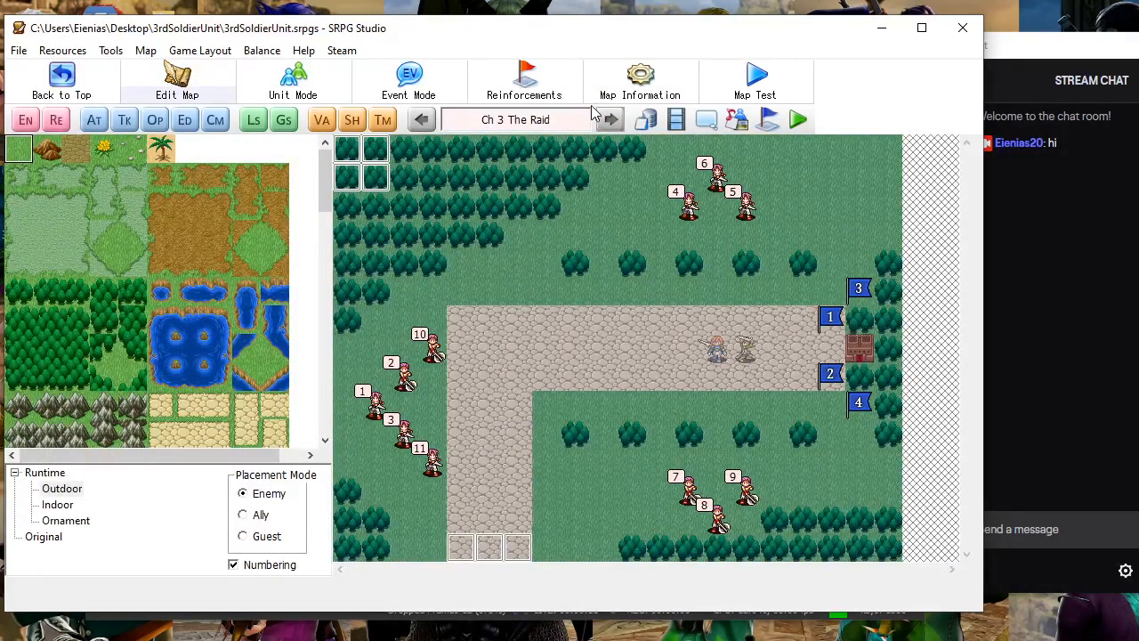
Copy Basko from the regular enemies and paste the unit into the EV enemies of The Raid
click(25, 121)
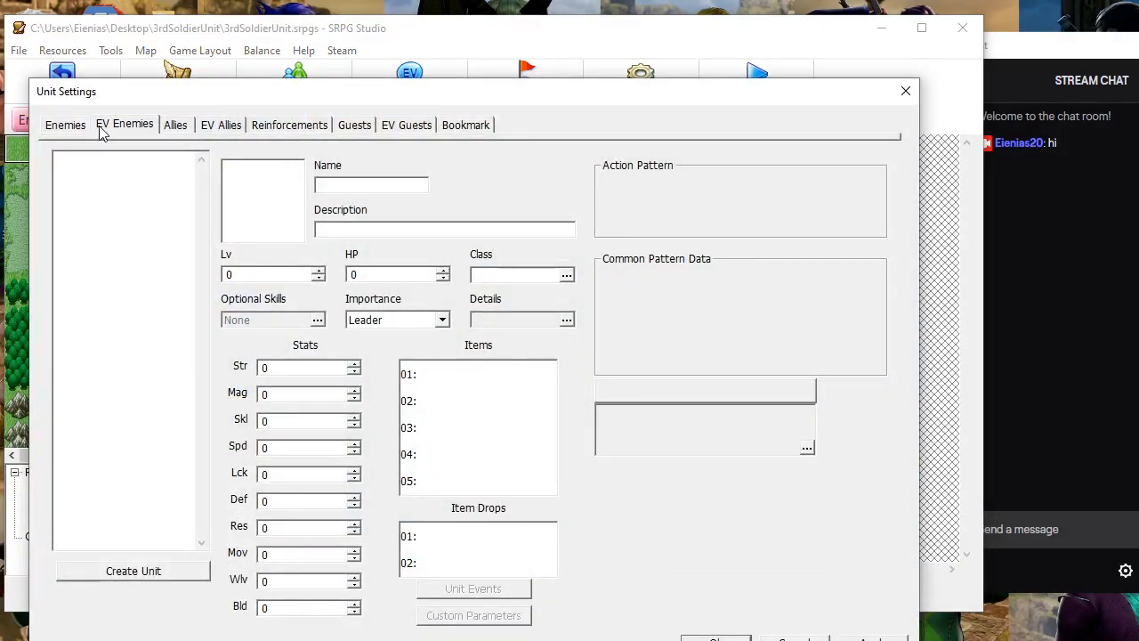
right_click(132, 341)
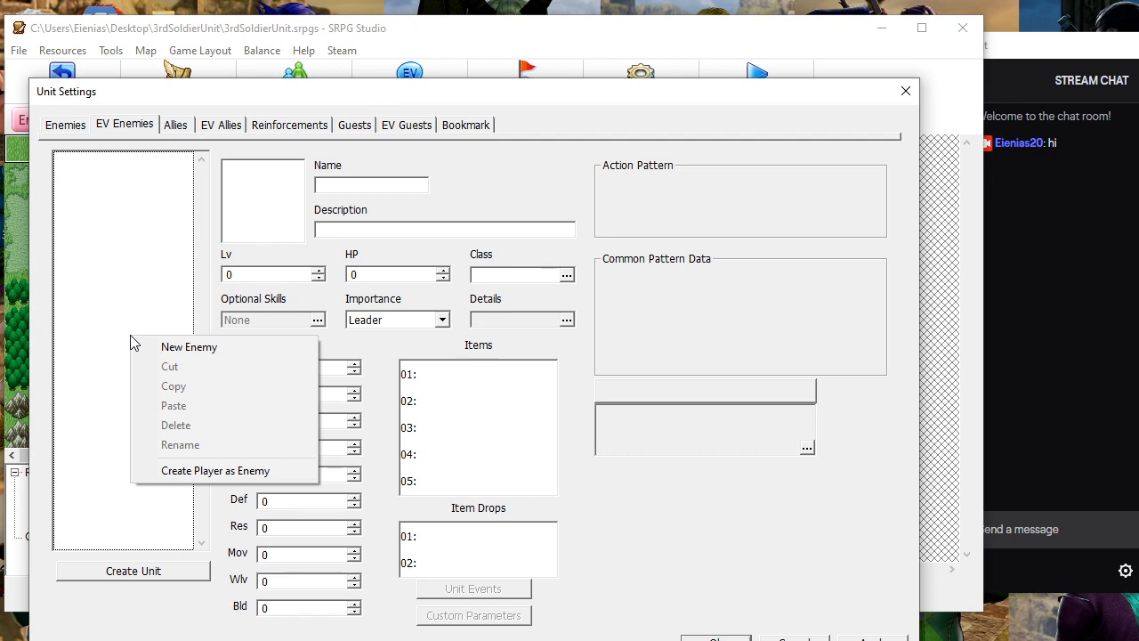
click(65, 124)
right_click(108, 162)
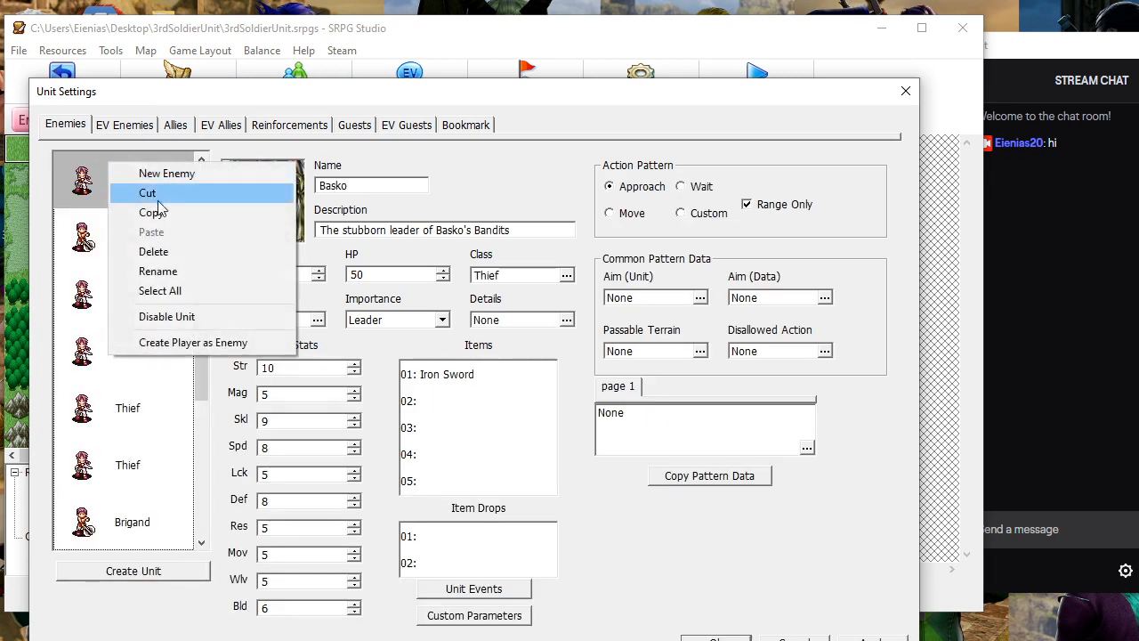
click(147, 212)
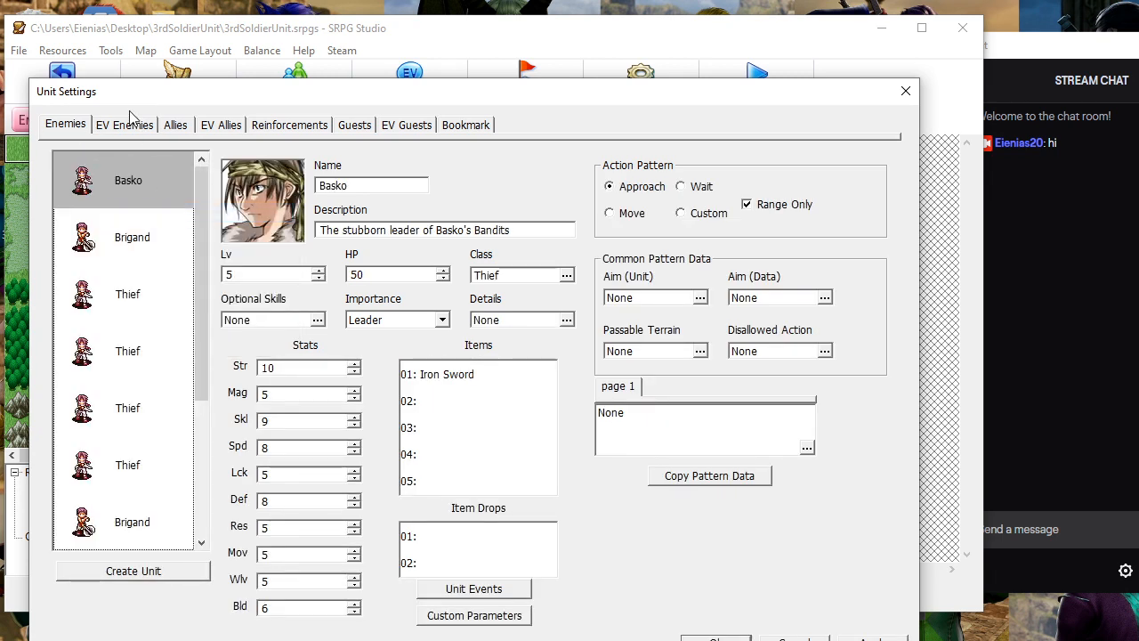
click(127, 125)
right_click(112, 221)
click(146, 293)
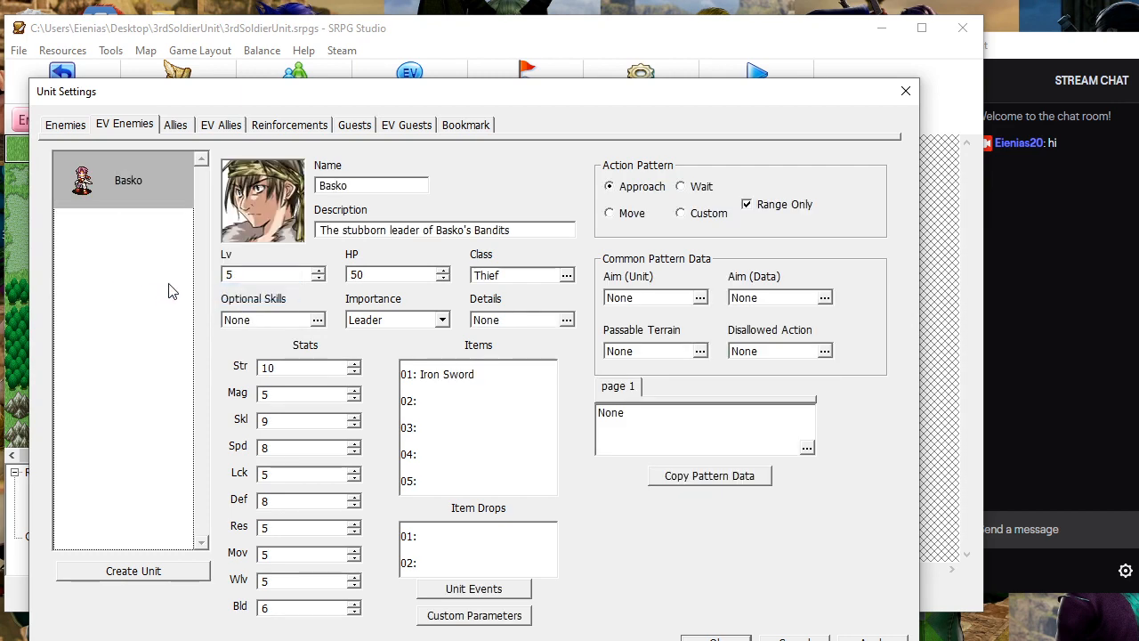
Delete the Jaynix, Eren, Lyla and Tai unit events of the EV enemy Basko, keeping only the Dead event
drag(427, 105, 430, 47)
click(463, 530)
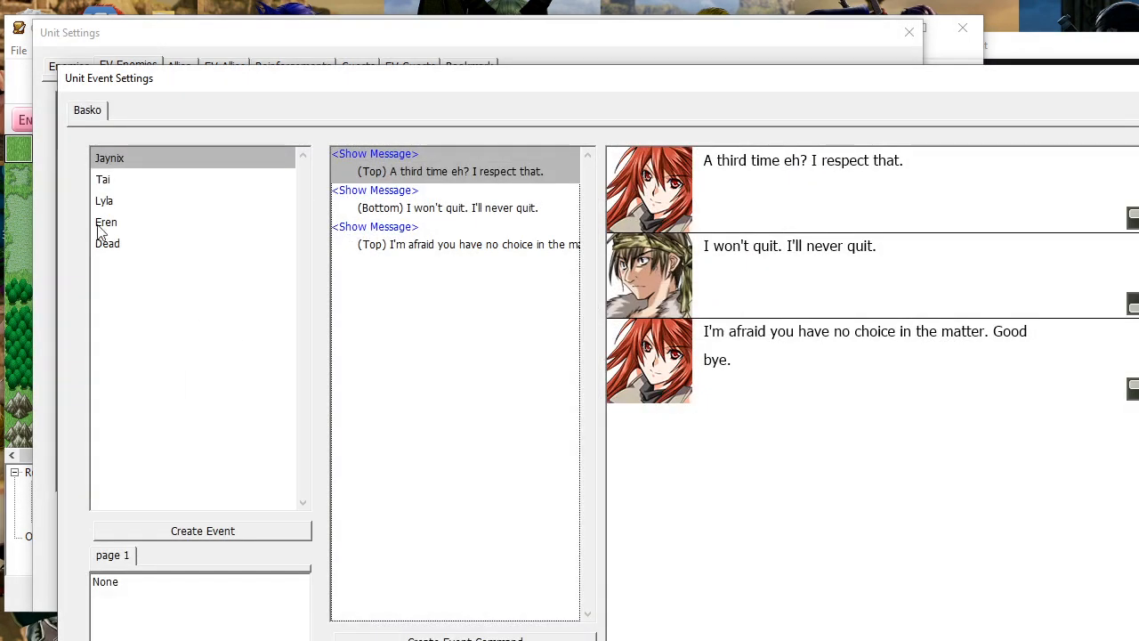
right_click(98, 158)
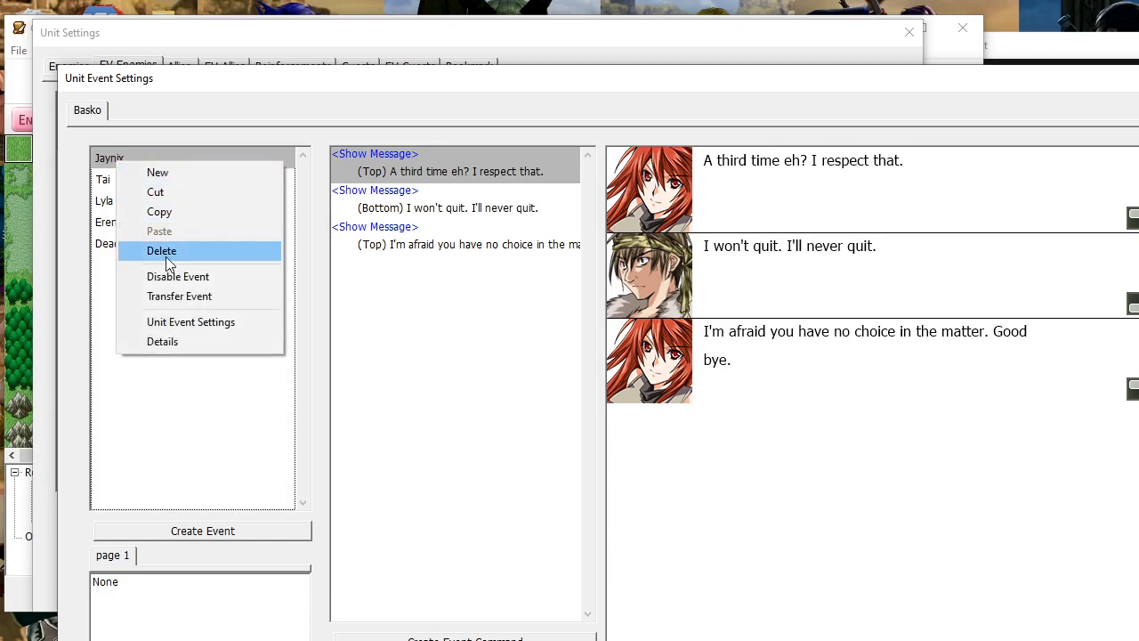
click(159, 247)
right_click(122, 202)
click(169, 292)
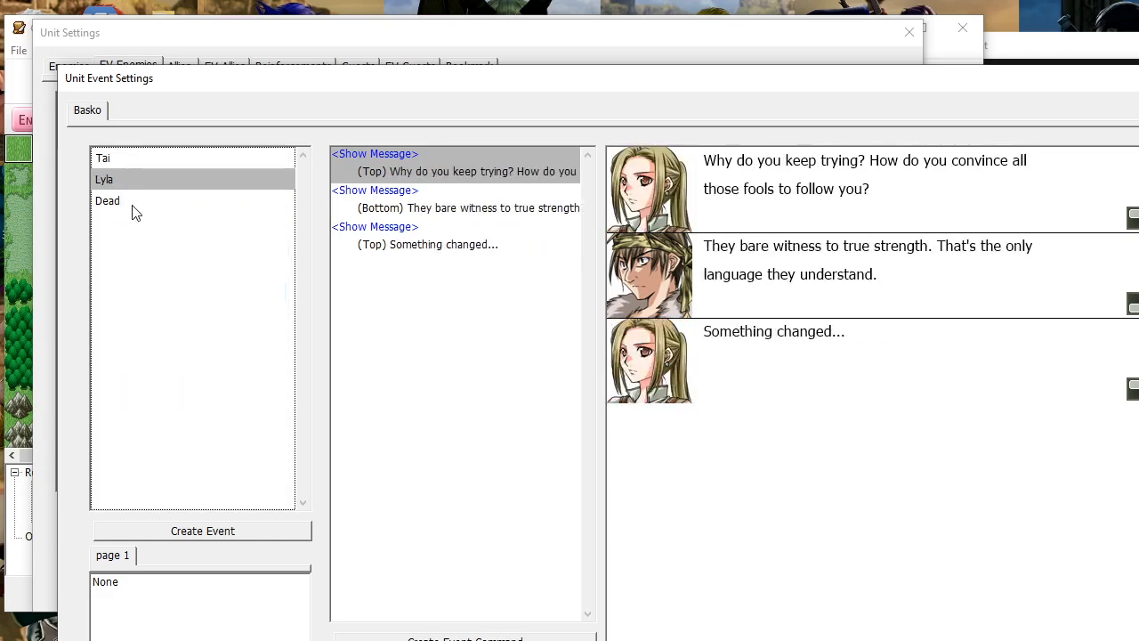
right_click(119, 180)
click(169, 269)
right_click(150, 157)
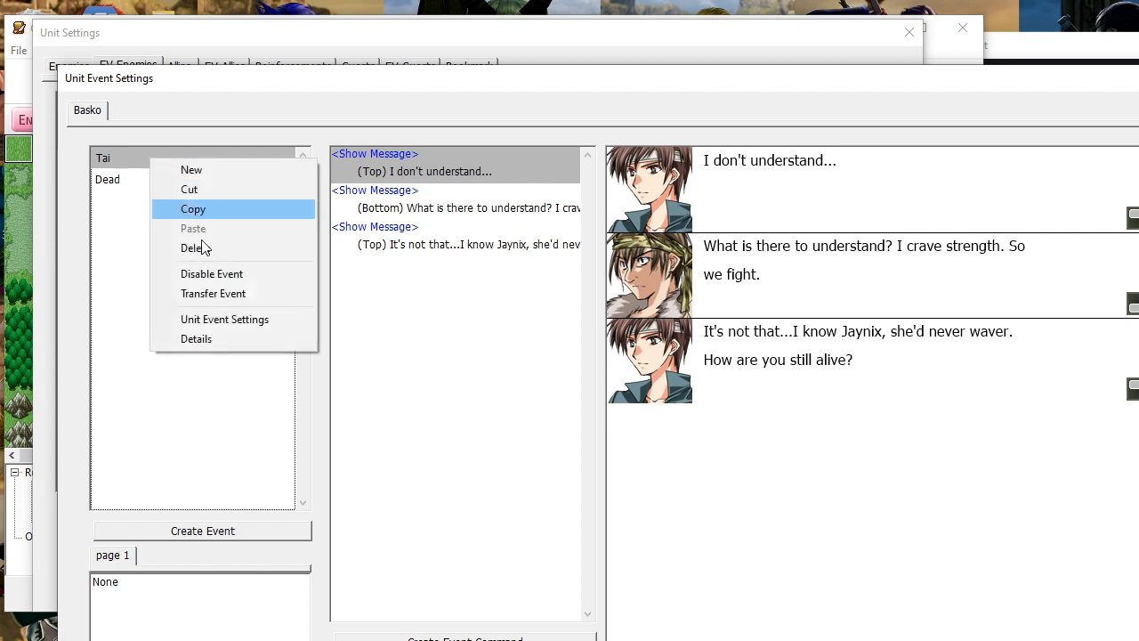
click(204, 247)
Change Basko's message in the Dead event to "I will never...stop..."
double_click(445, 175)
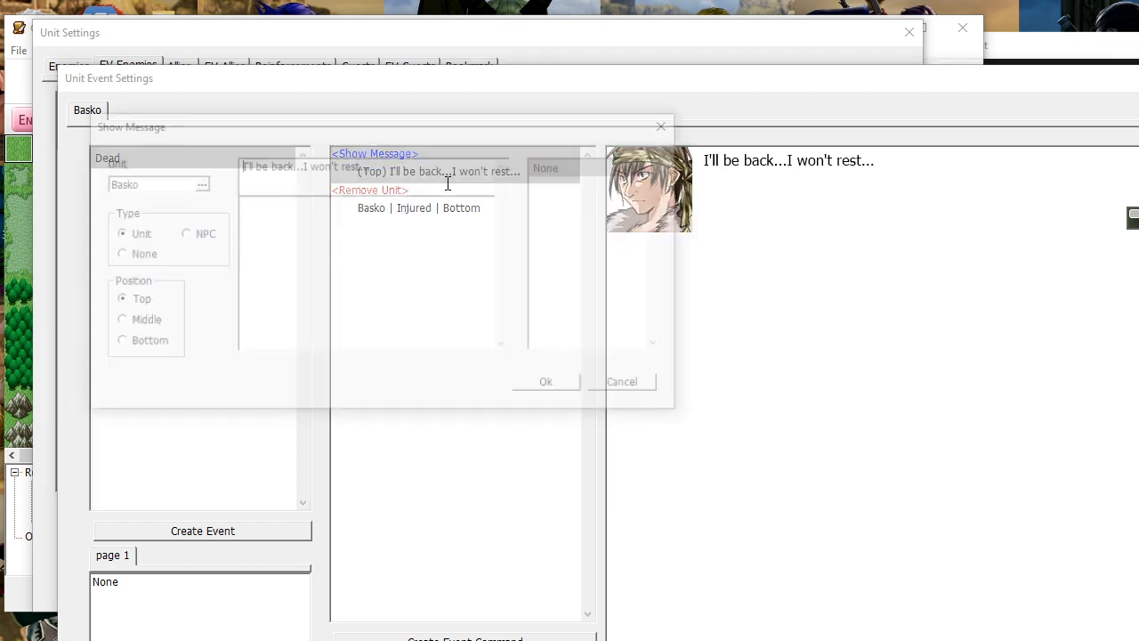
drag(401, 165, 247, 143)
text(I will never...stop)
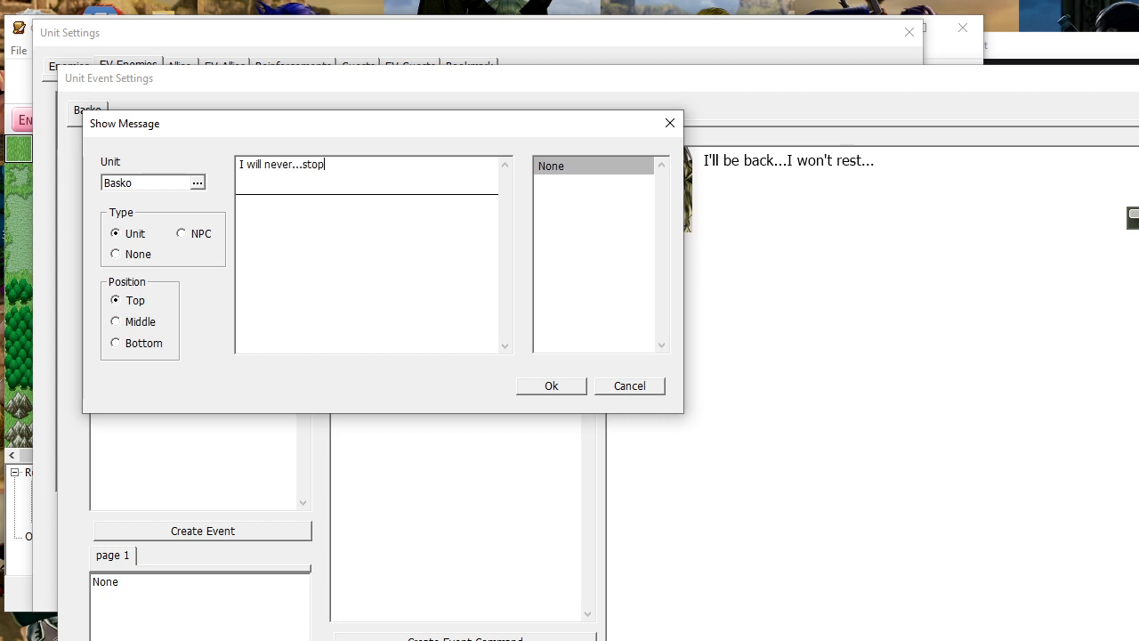
click(551, 386)
Set the remove type of the Dead event's Remove Unit command to Died, and save the event and unit settings
double_click(433, 207)
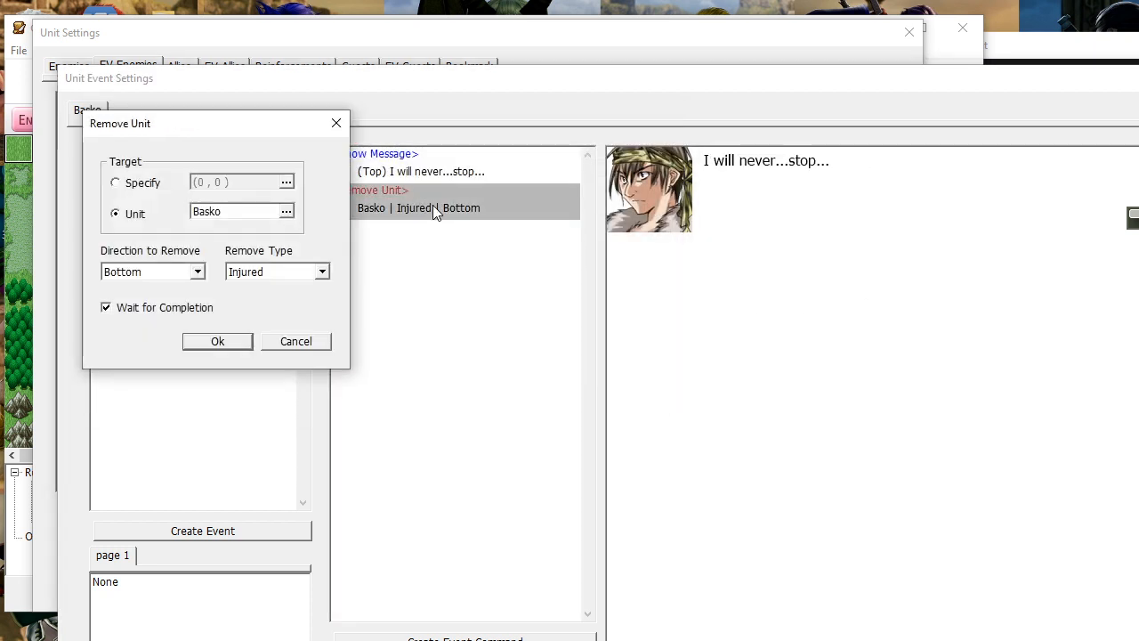
click(198, 271)
click(198, 274)
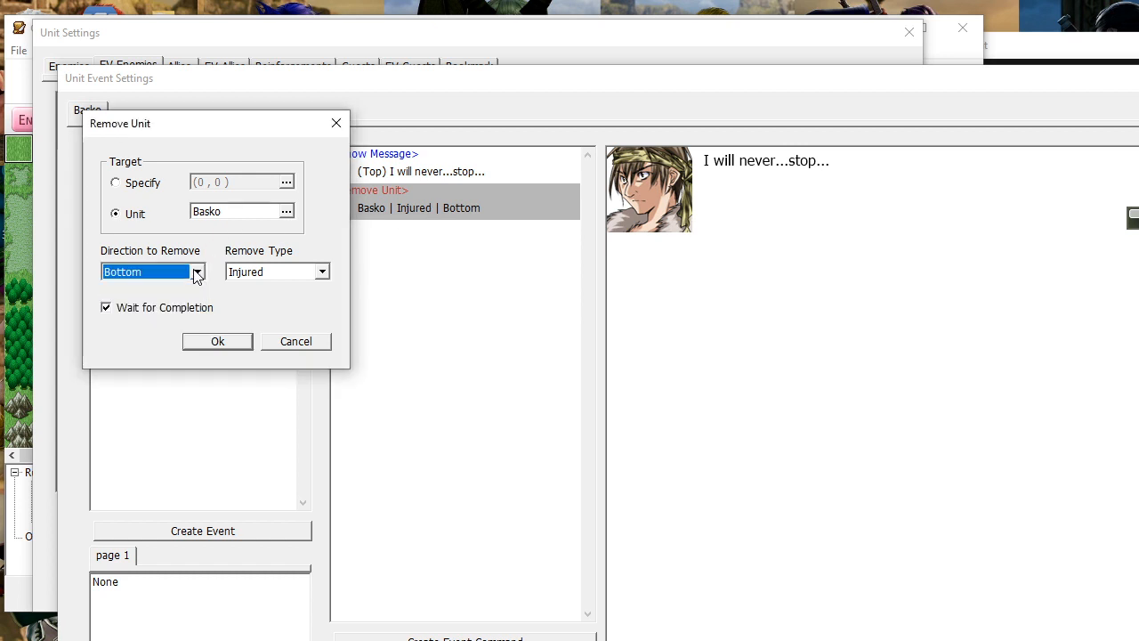
click(258, 273)
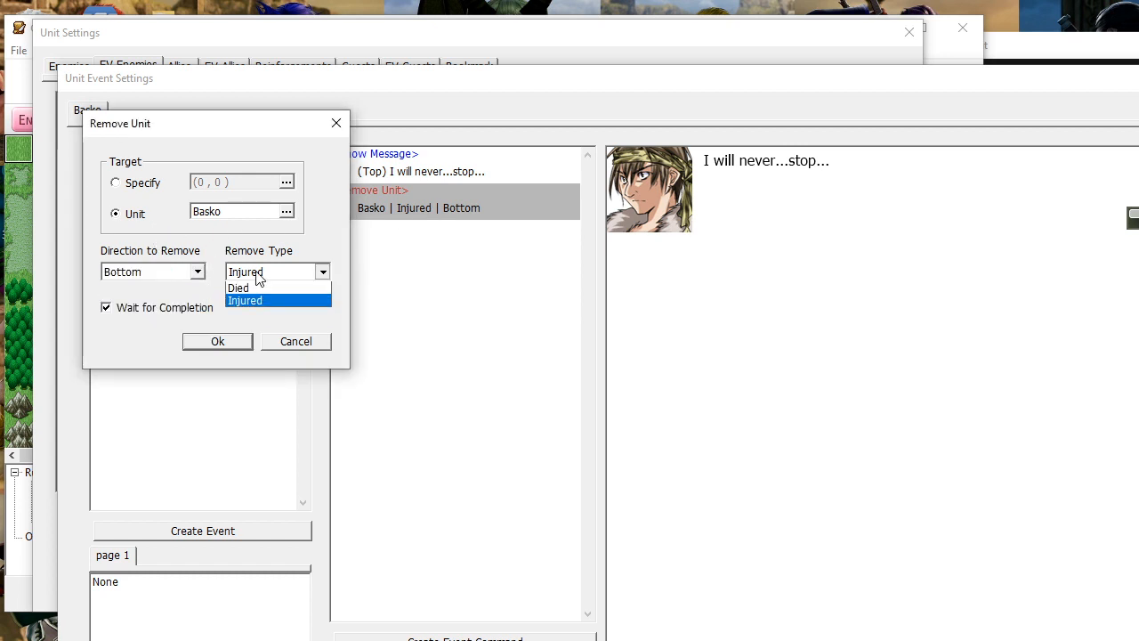
click(238, 300)
click(236, 347)
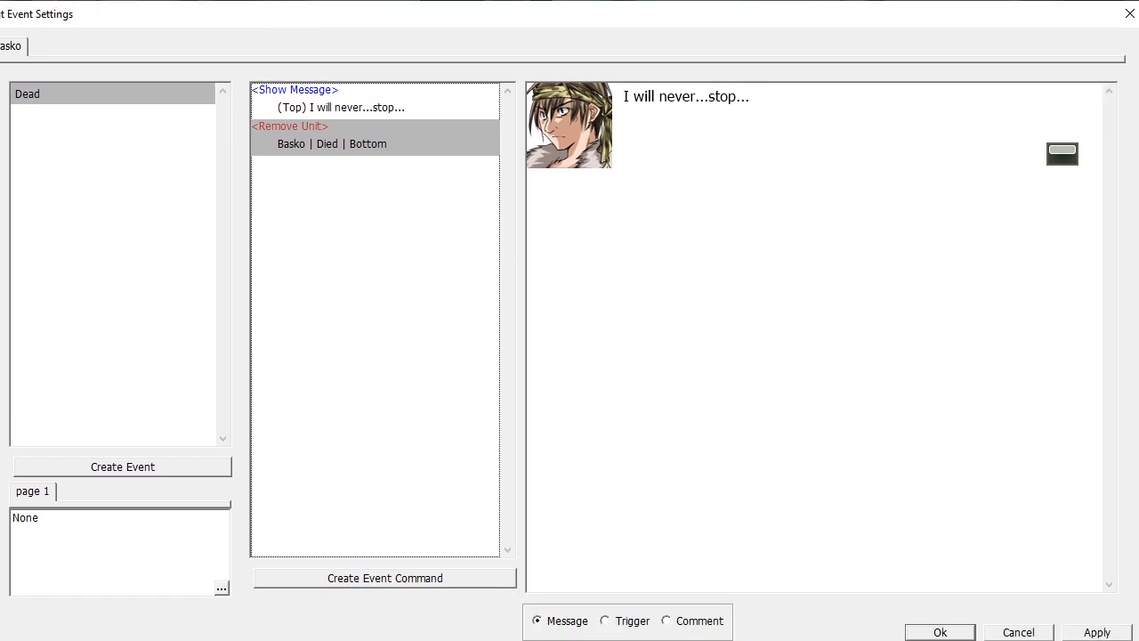
click(939, 631)
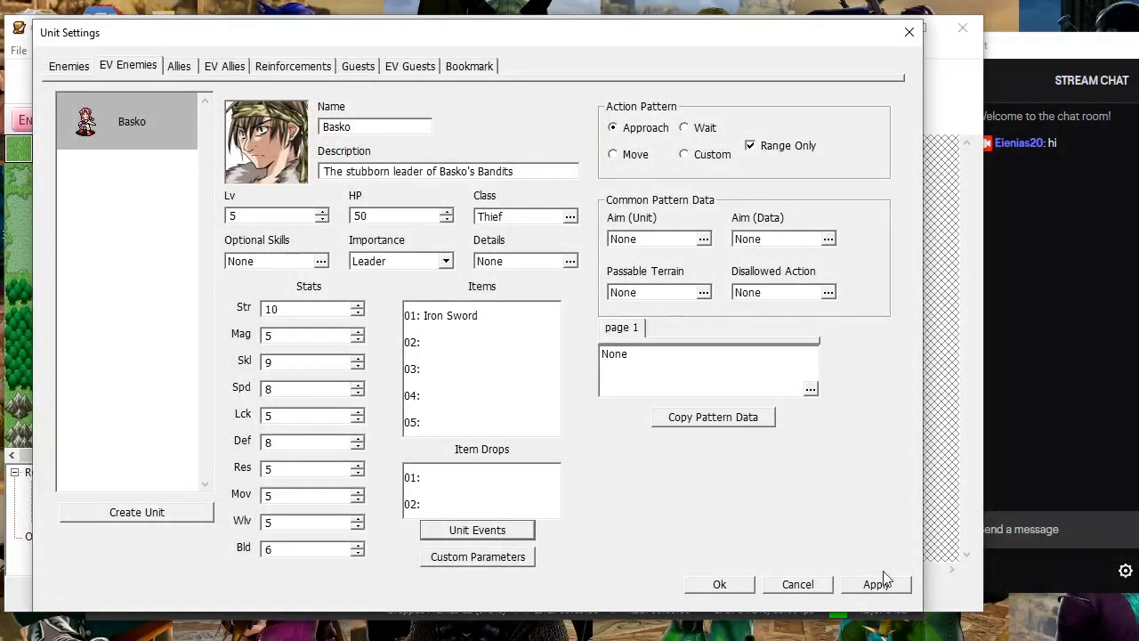
click(726, 579)
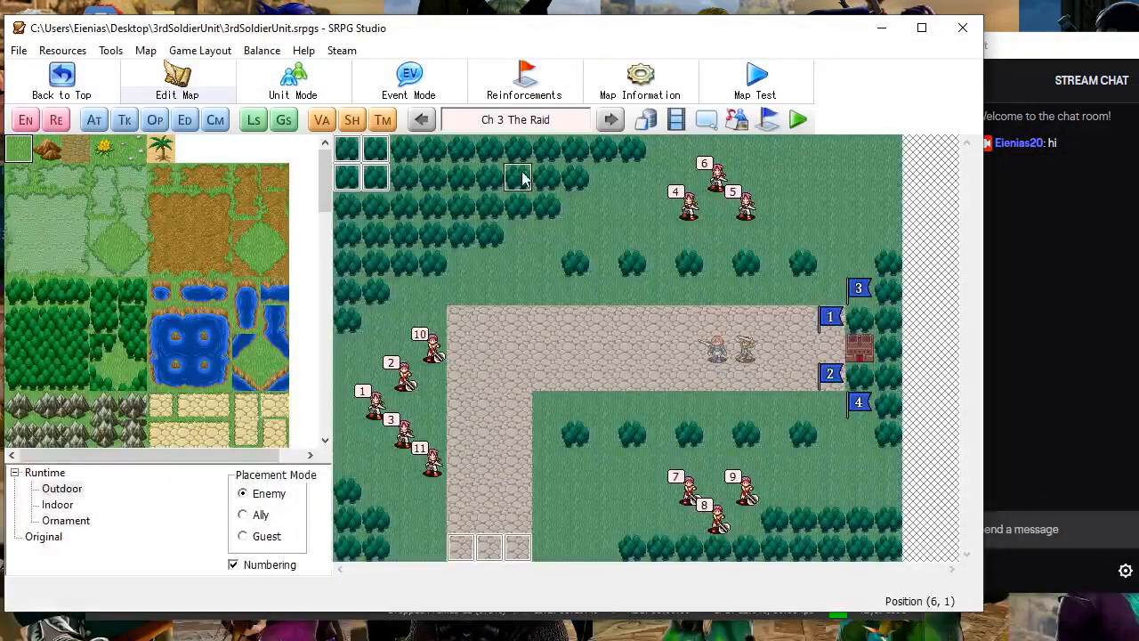
In the Basko Defeated auto event, change the Unit Appearance command for Jaynix at (13, 7) to the EV enemy Basko
click(185, 123)
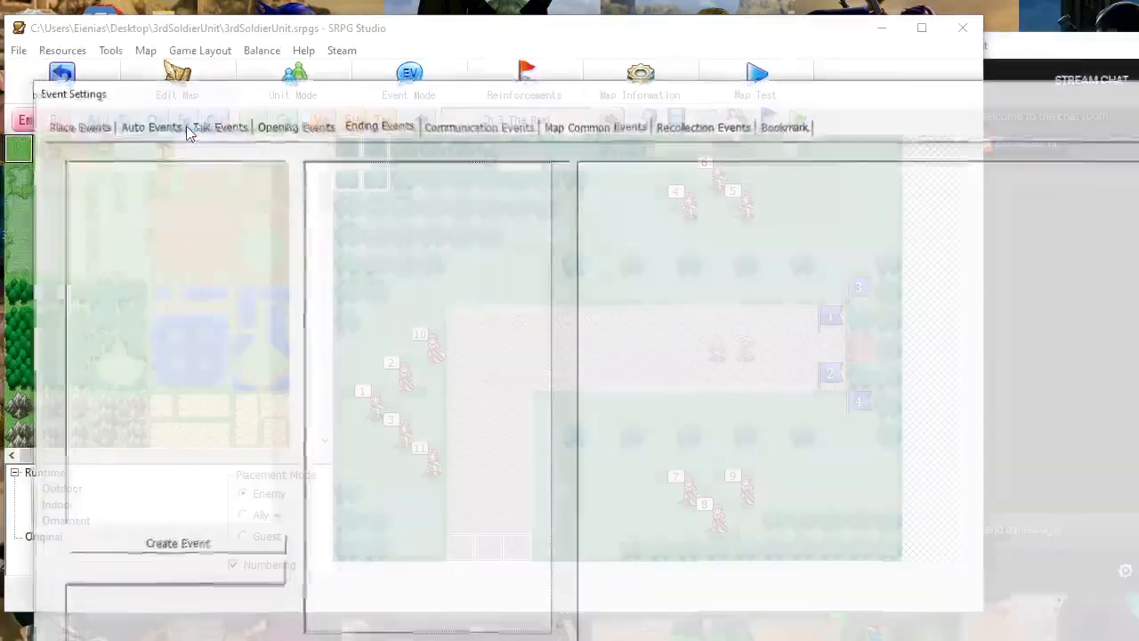
click(267, 126)
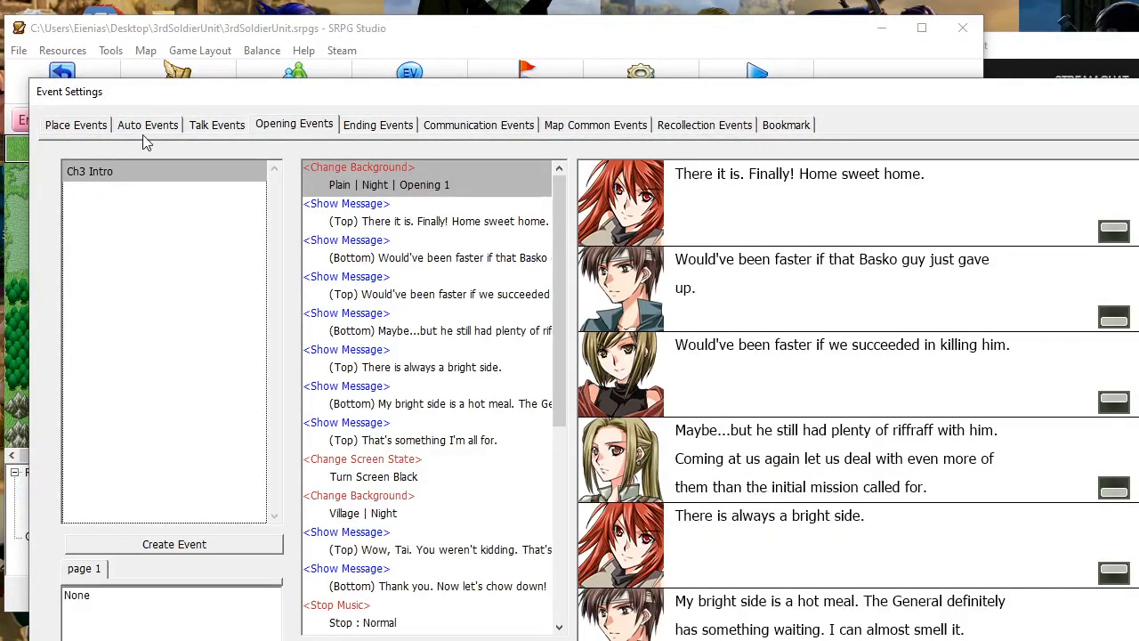
click(136, 129)
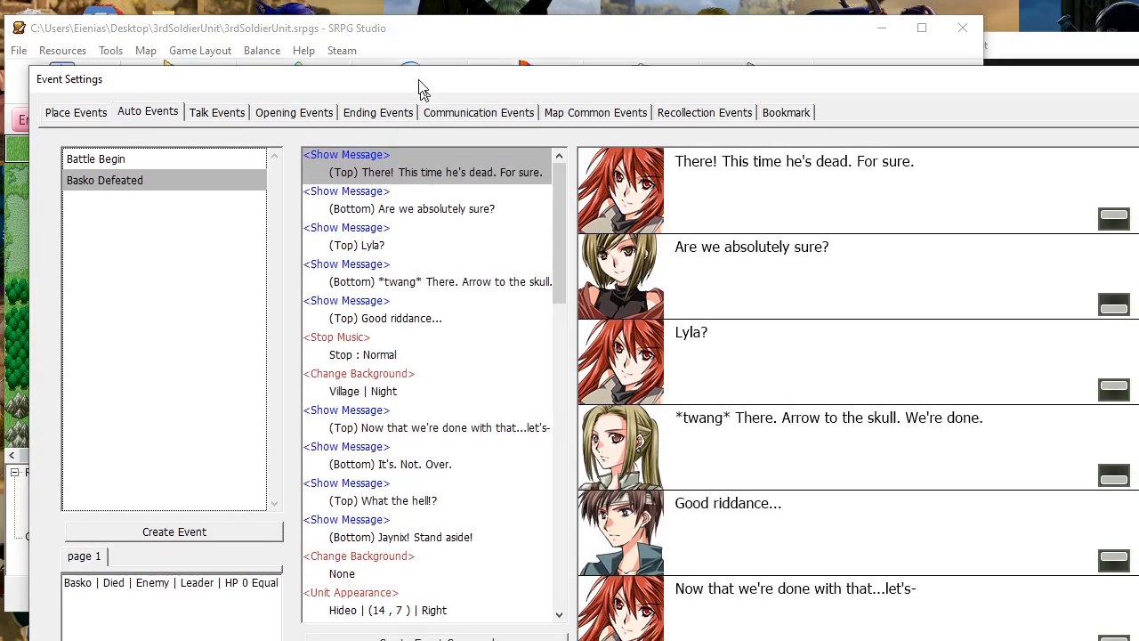
drag(419, 90, 412, 46)
scroll(463, 339, down, 2)
scroll(463, 339, down, 3)
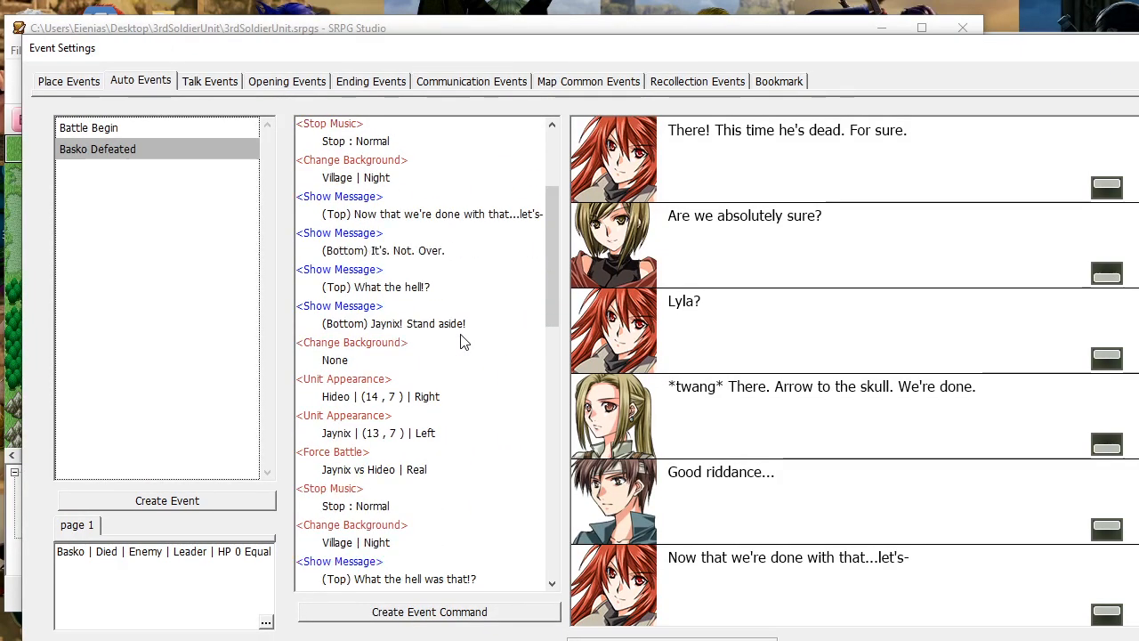
double_click(396, 434)
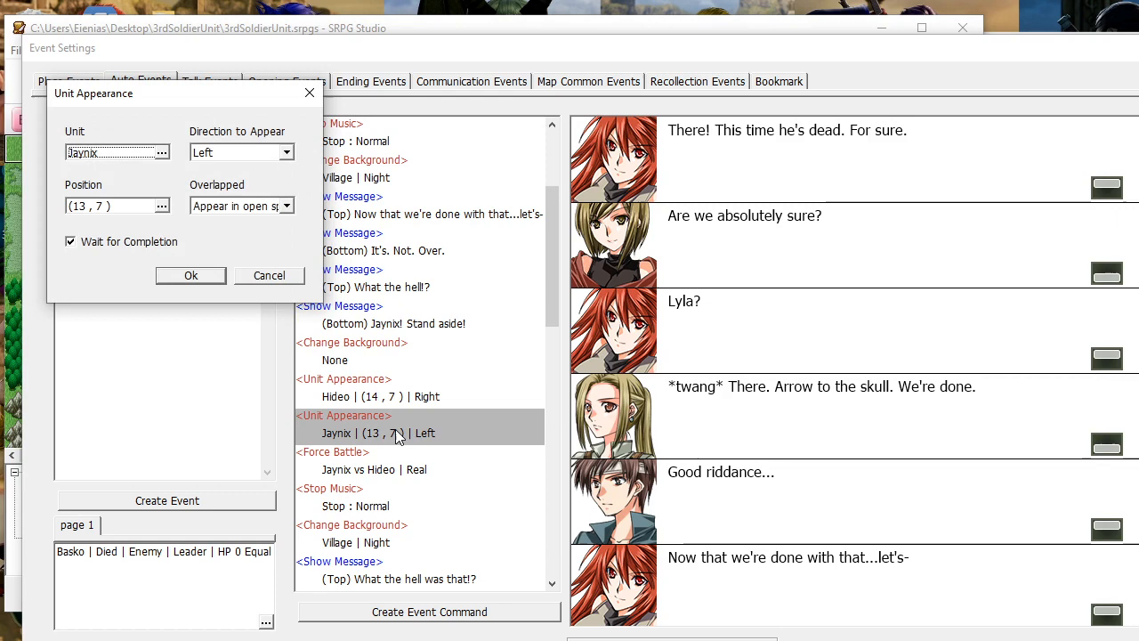
click(162, 153)
click(160, 172)
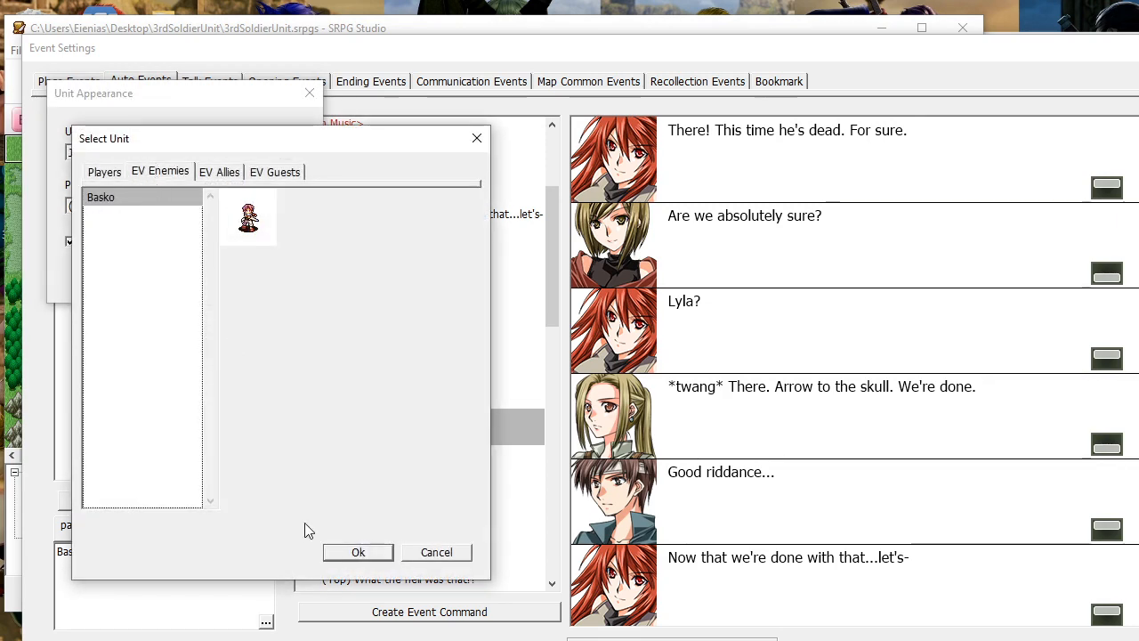
click(358, 551)
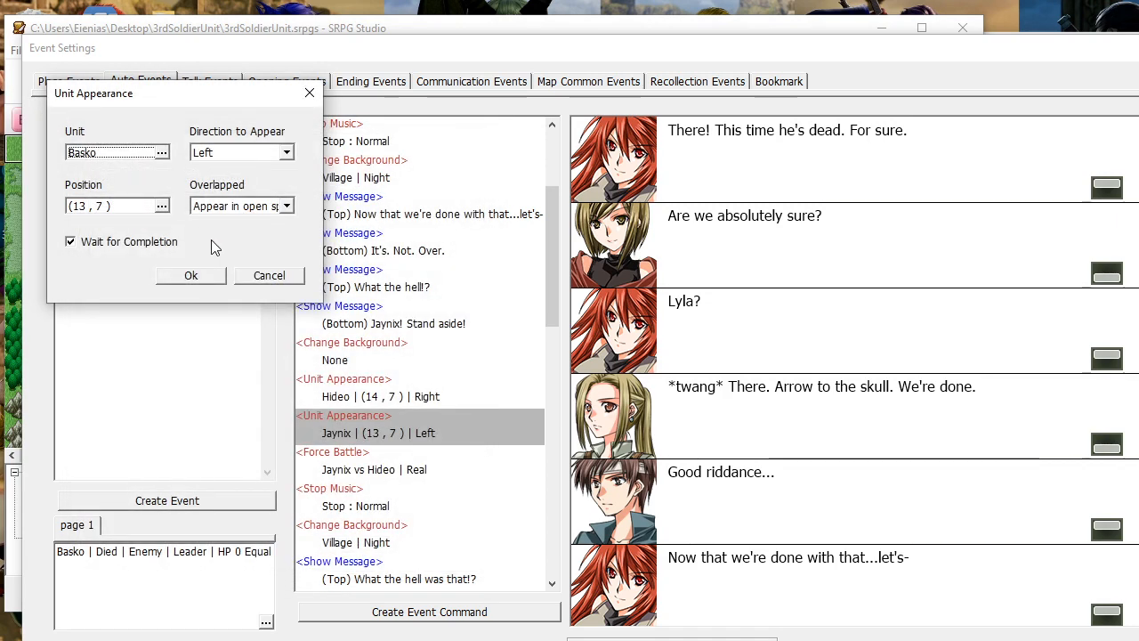
click(191, 275)
Review the Basko Defeated command list from start to finish, including Basko's message "It's. Not. Over."
scroll(416, 367, down, 2)
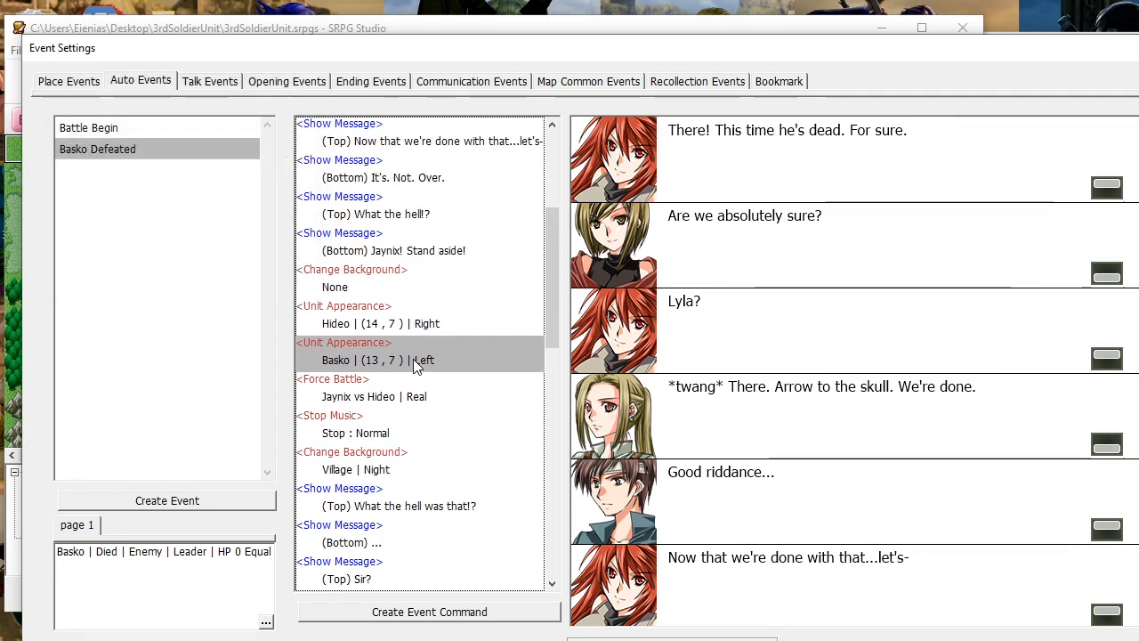
click(399, 179)
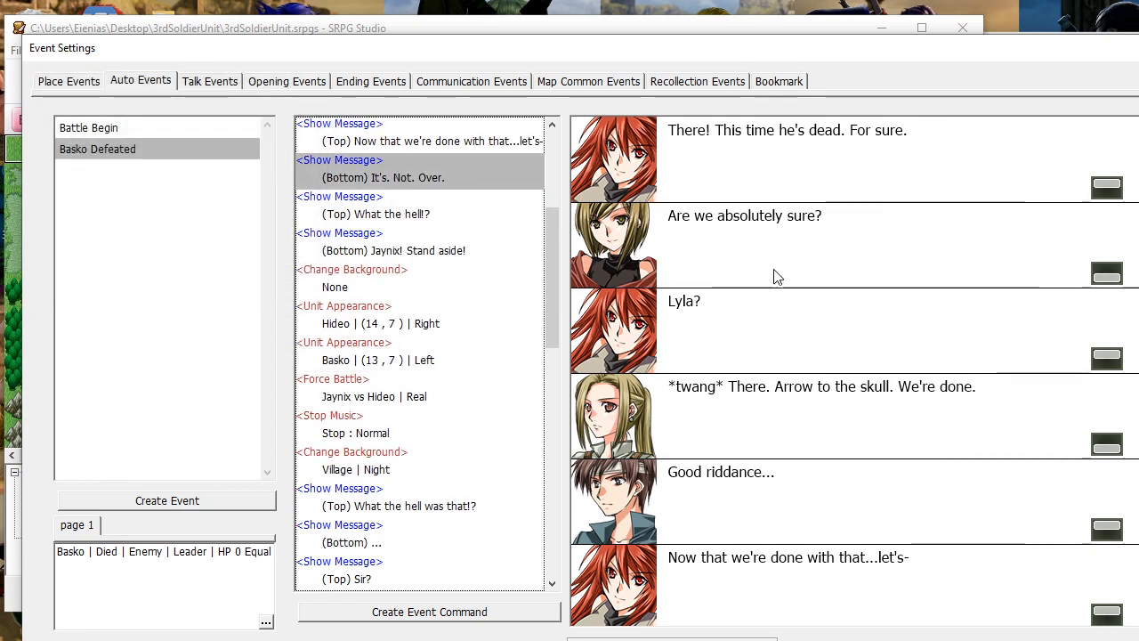
scroll(765, 275, down, 2)
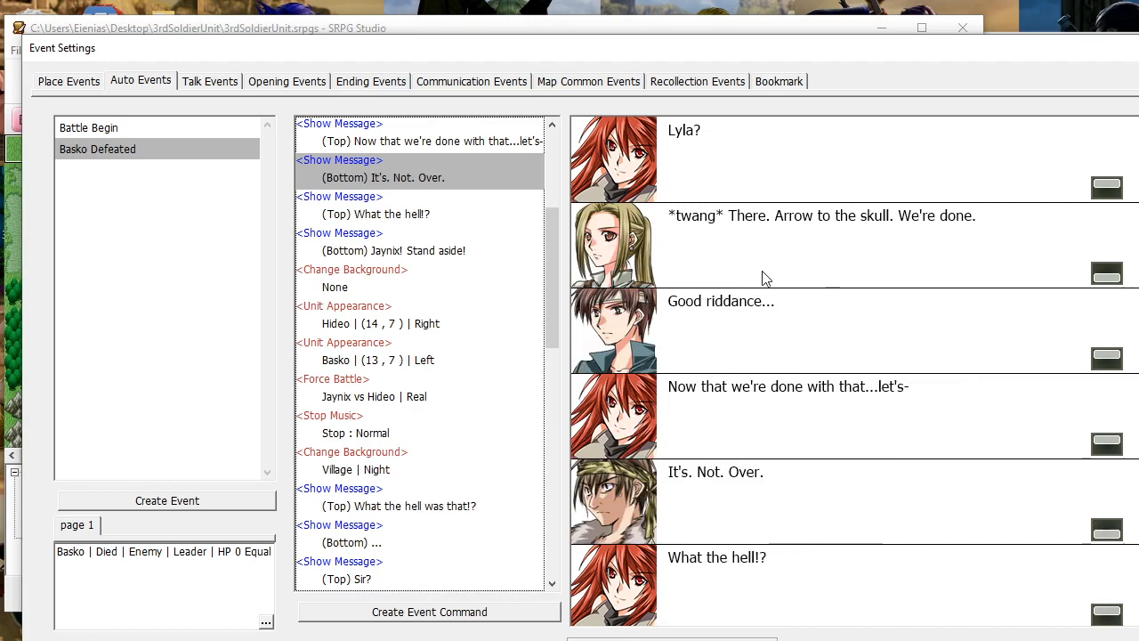
double_click(440, 177)
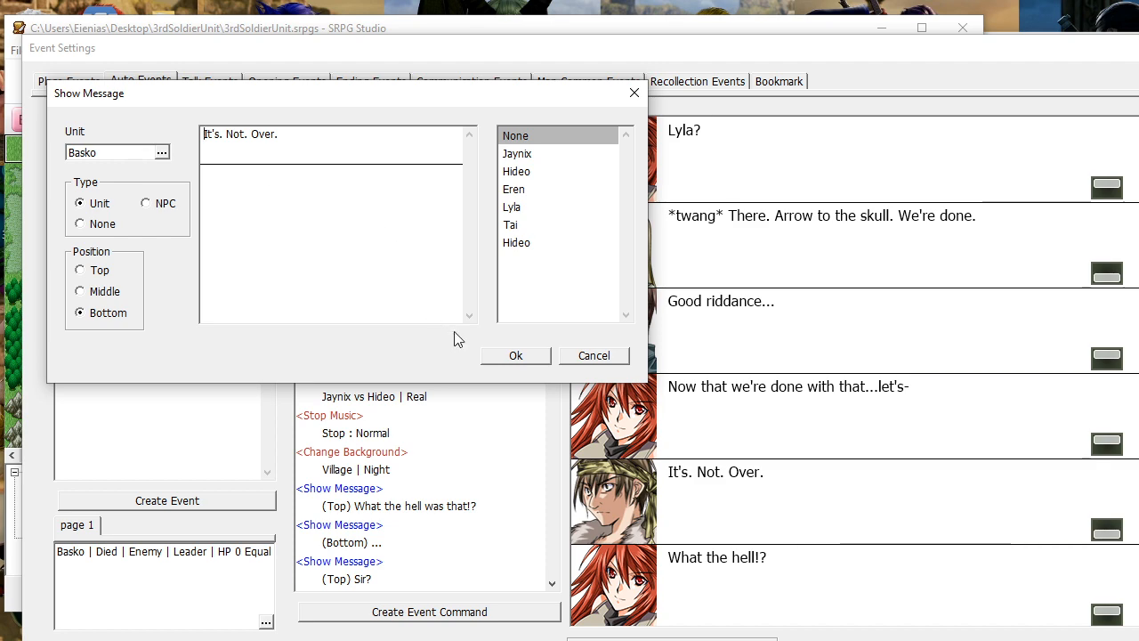
click(514, 355)
scroll(514, 359, down, 10)
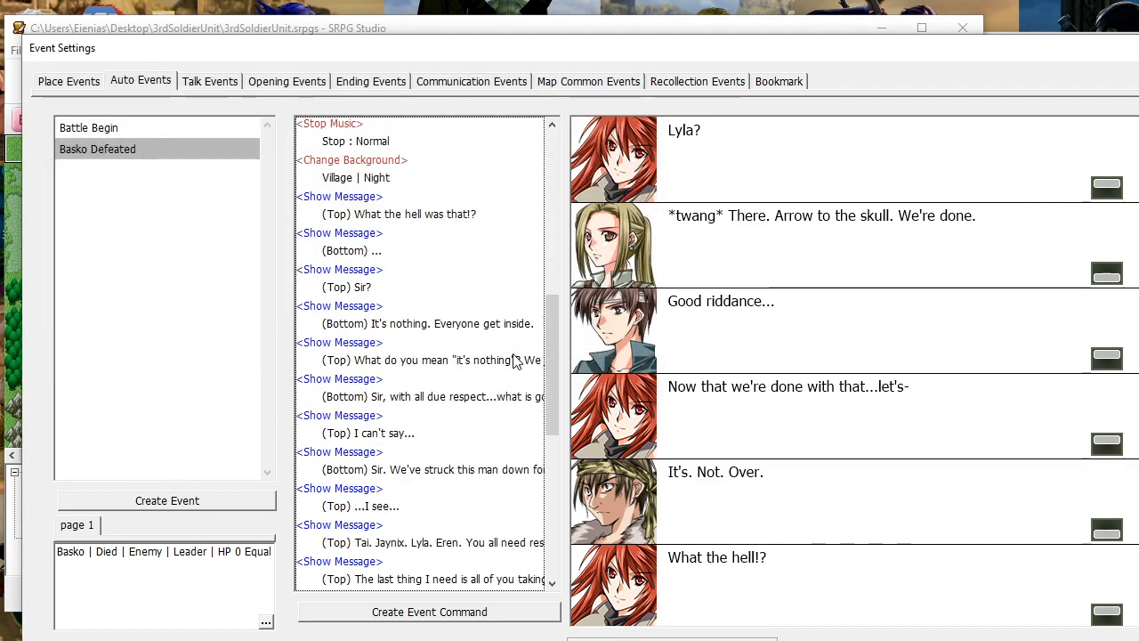
scroll(514, 360, down, 3)
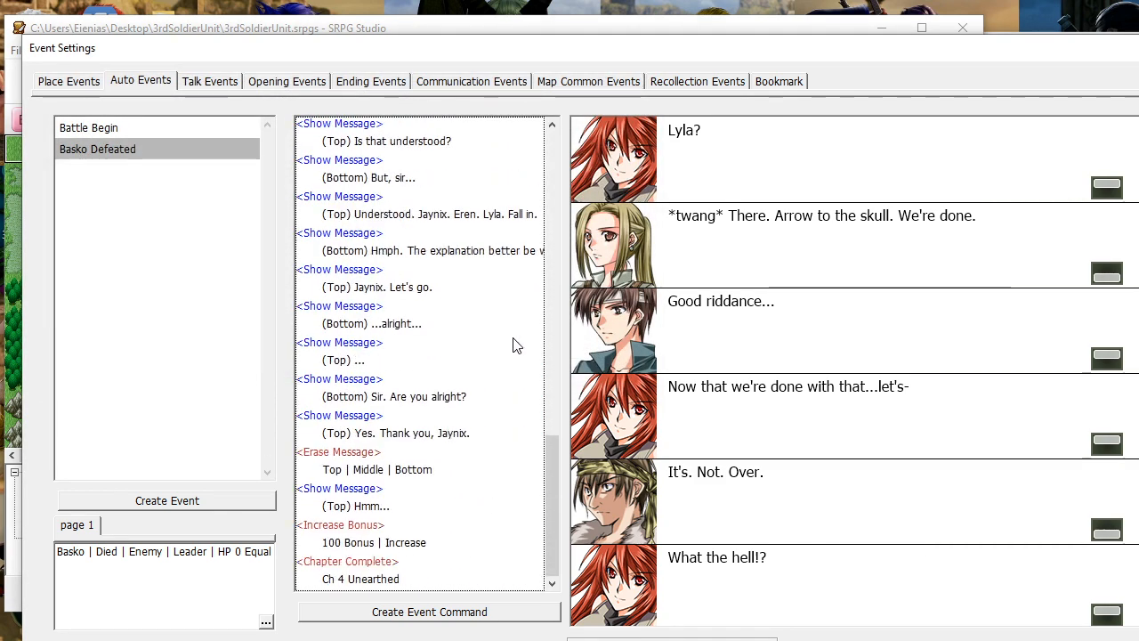
scroll(515, 346, up, 3)
scroll(513, 345, up, 5)
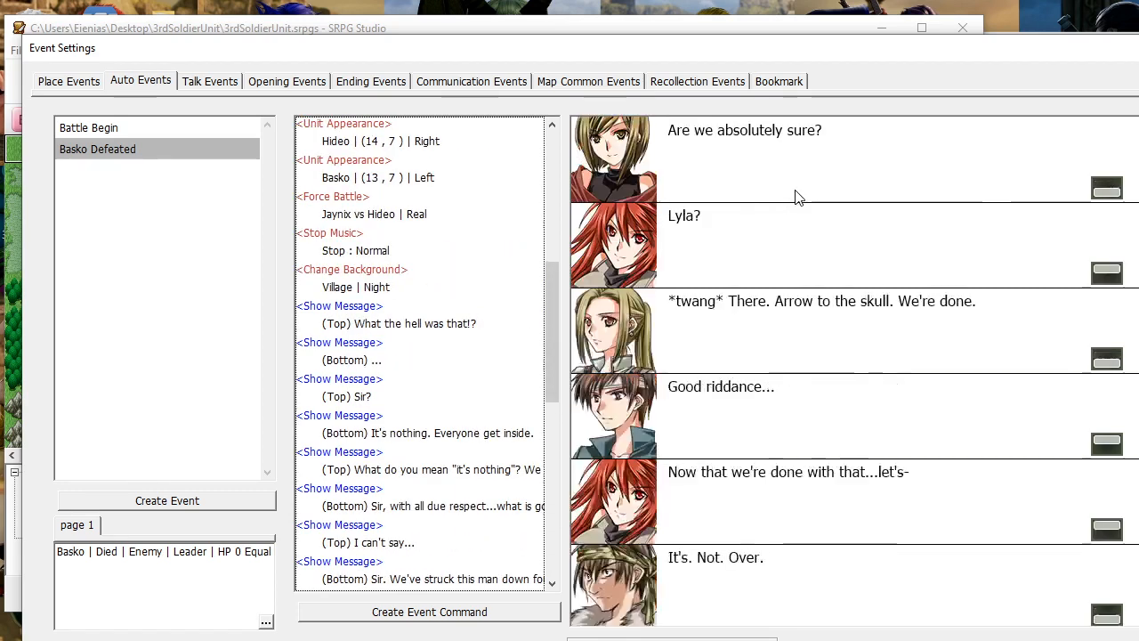
scroll(511, 157, up, 3)
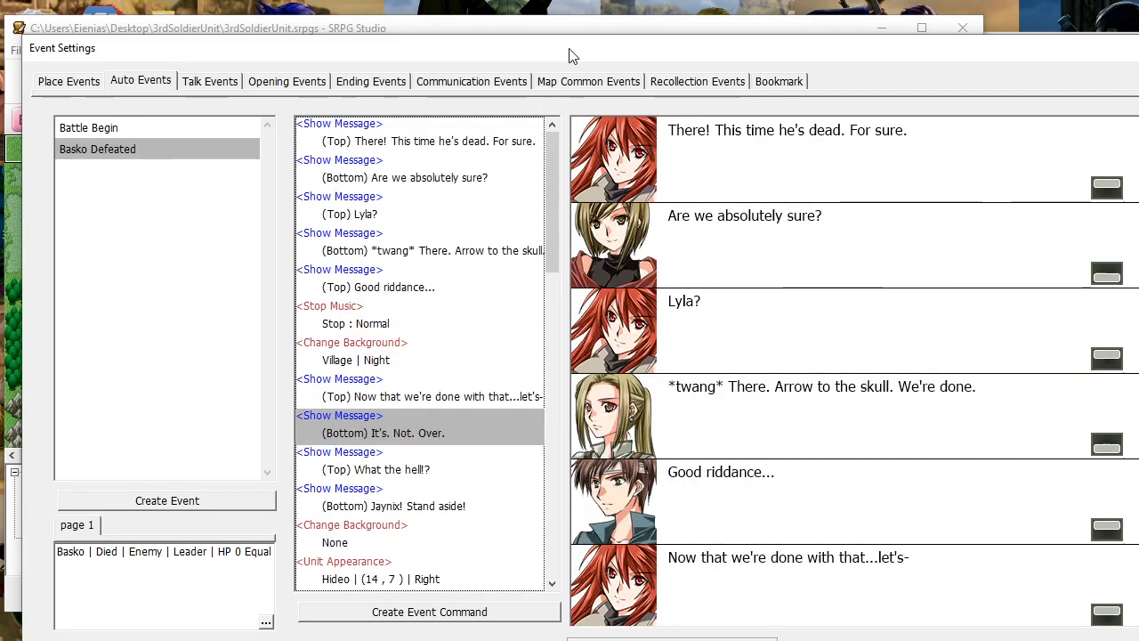
drag(570, 49, 638, 31)
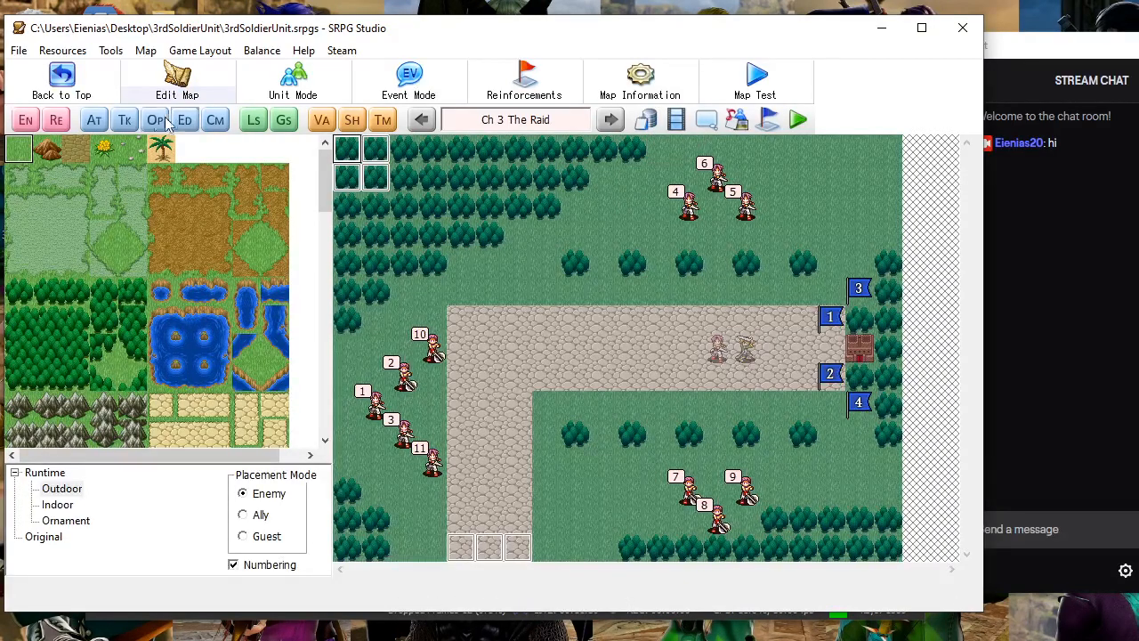
Create a new auto event in The Raid and move it between Battle Begin and Basko Defeated
click(94, 121)
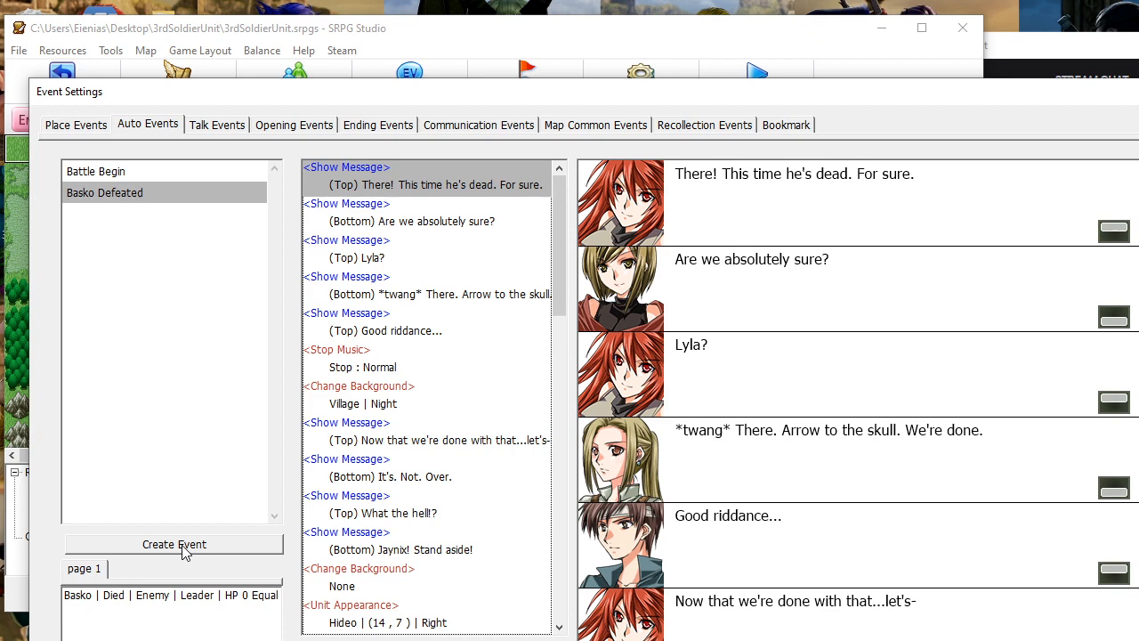
drag(660, 98, 657, 41)
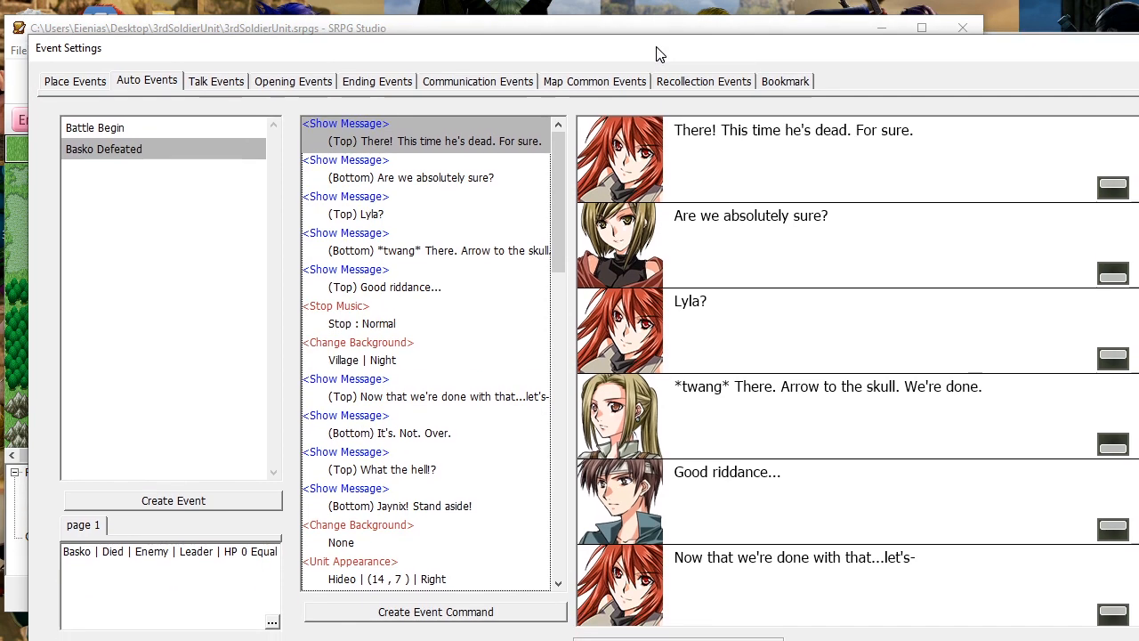
scroll(556, 421, down, 11)
scroll(555, 421, down, 5)
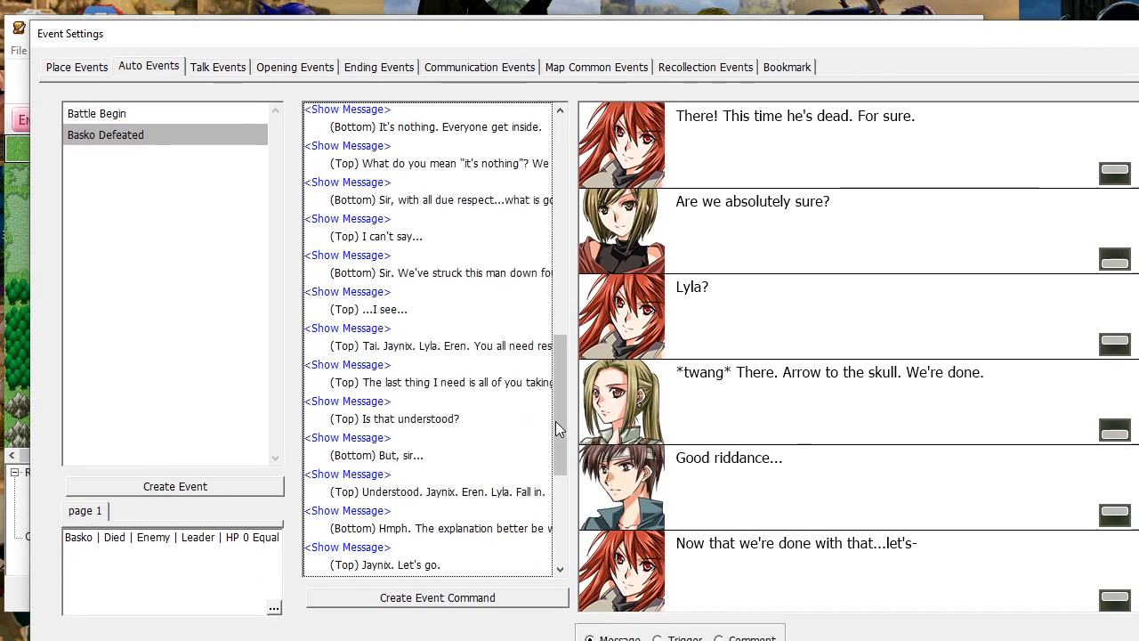
scroll(560, 419, down, 3)
drag(539, 525, 626, 99)
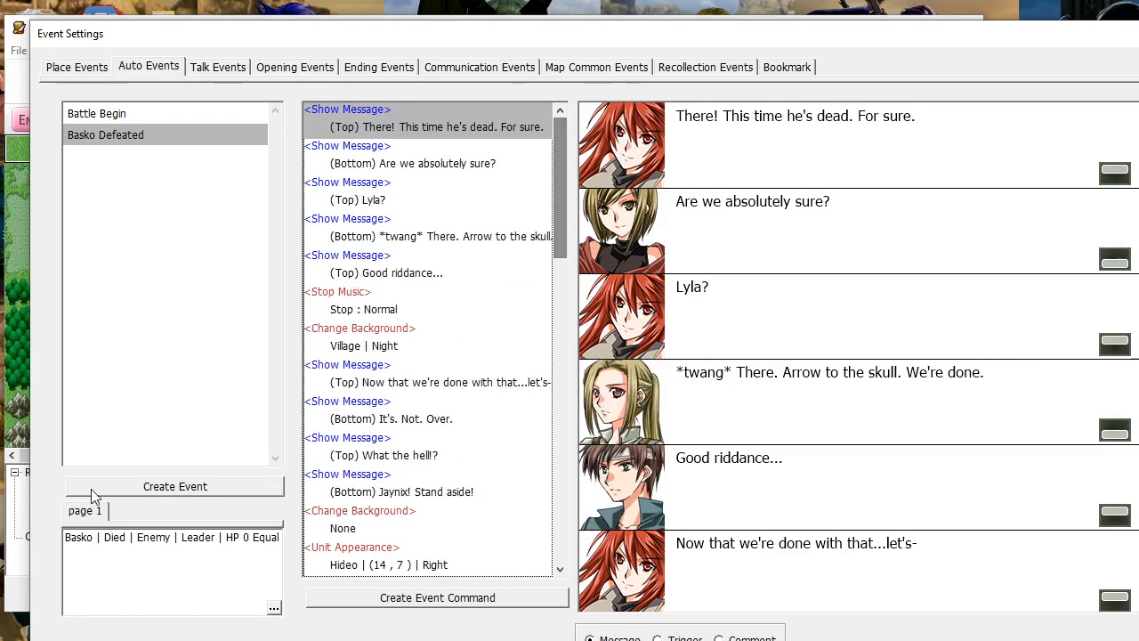
click(143, 489)
drag(126, 139, 129, 124)
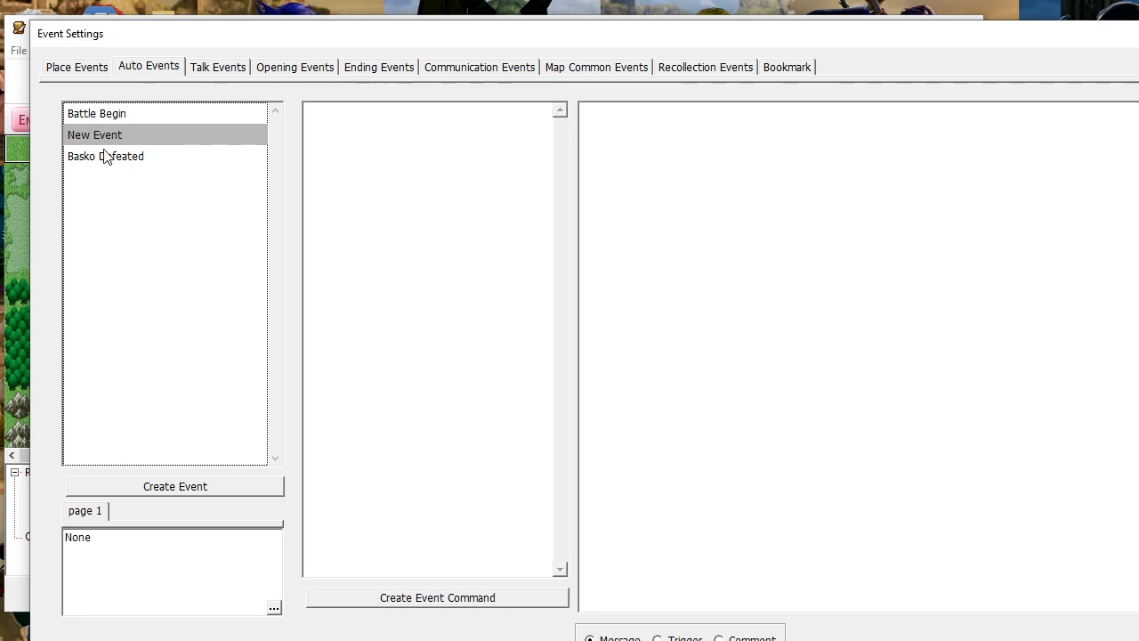
click(105, 154)
click(114, 135)
click(119, 157)
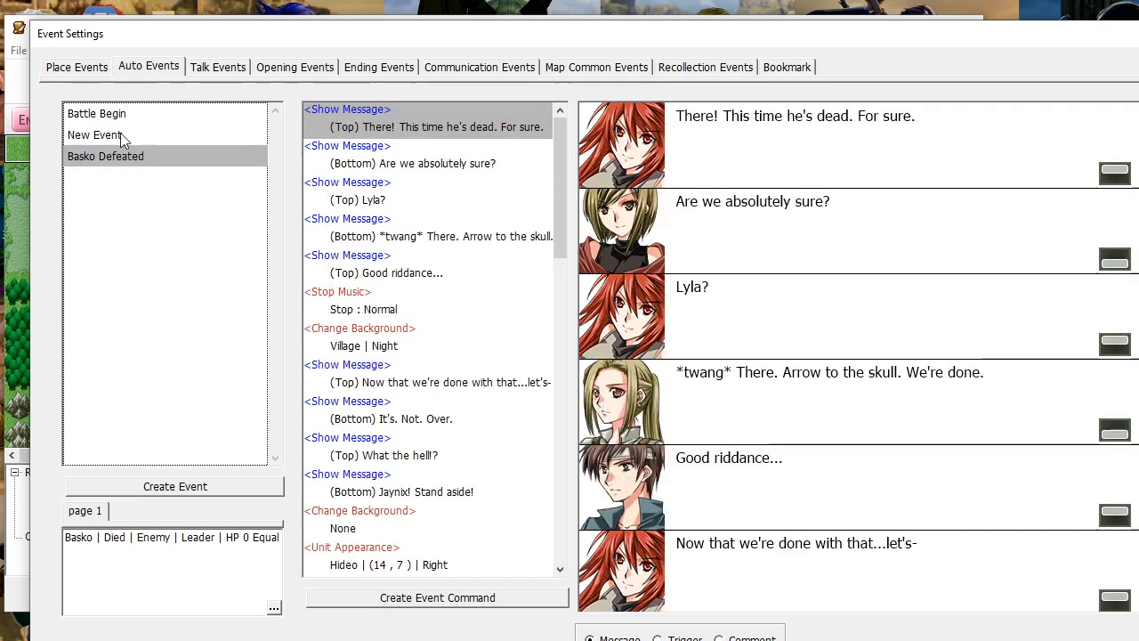
Add a unit condition to the new auto event's page 1 and choose the regular enemy Basko as its unit
click(120, 133)
double_click(148, 558)
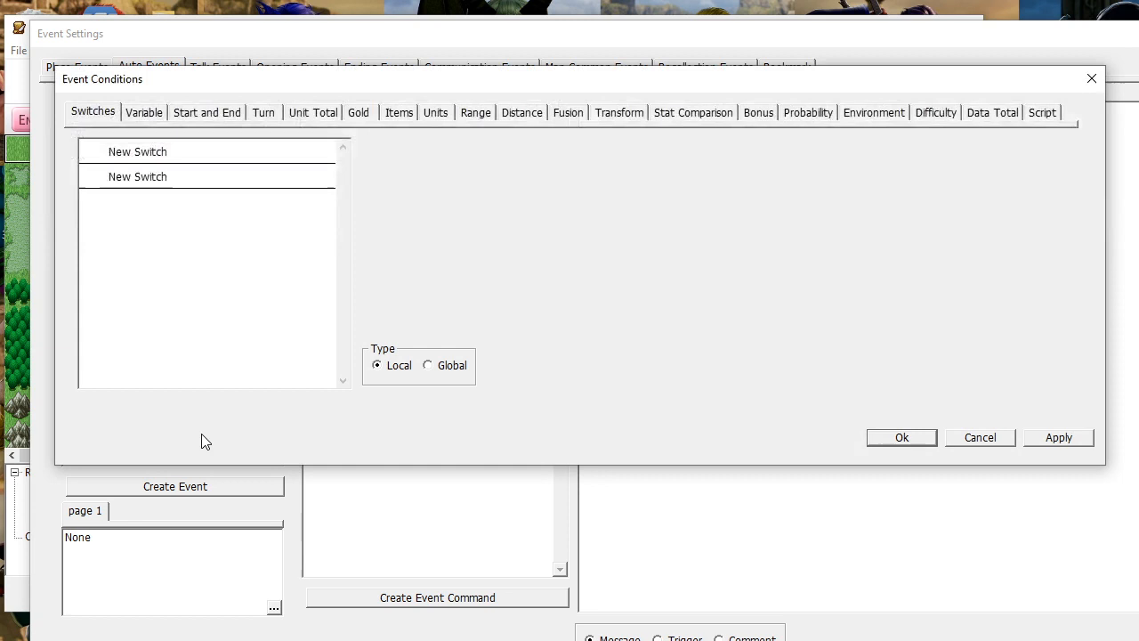
click(178, 114)
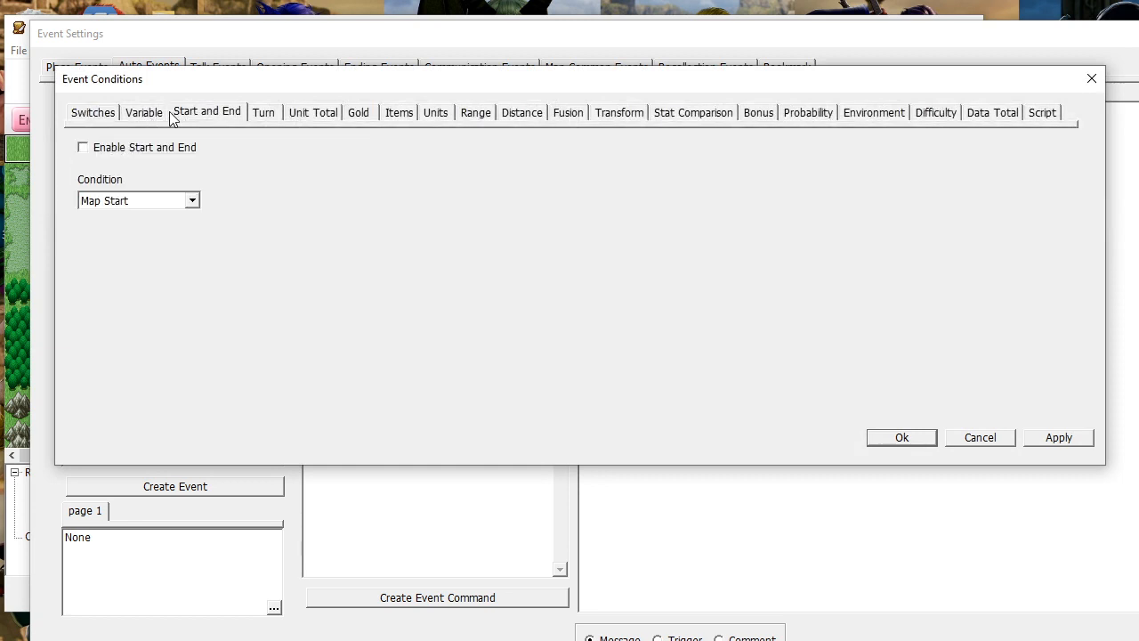
click(157, 114)
click(312, 113)
click(435, 113)
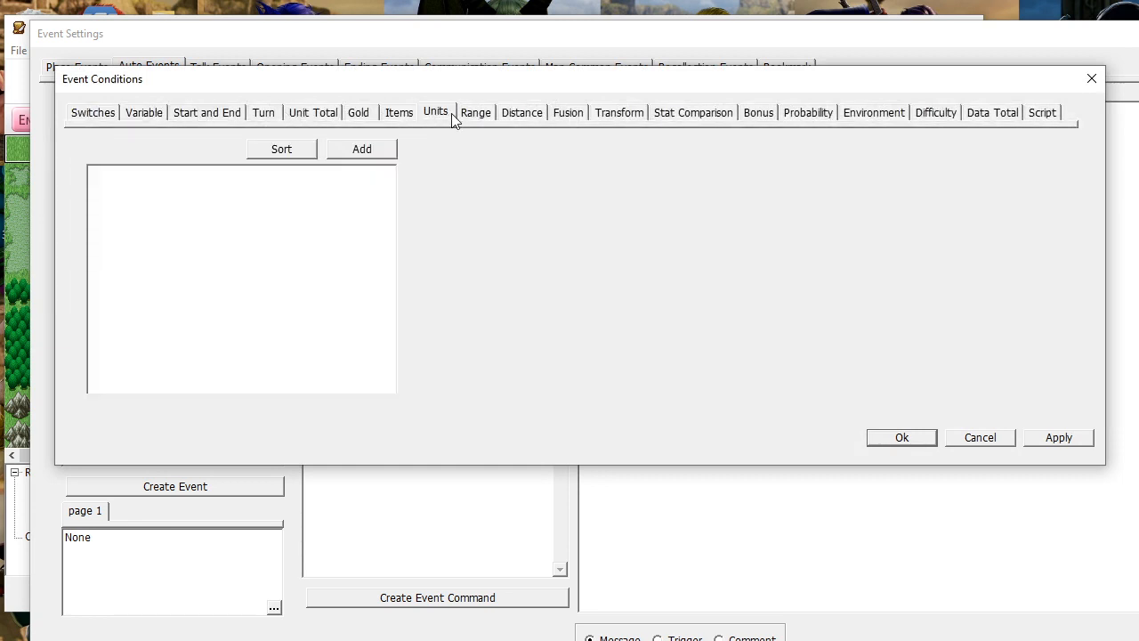
click(373, 148)
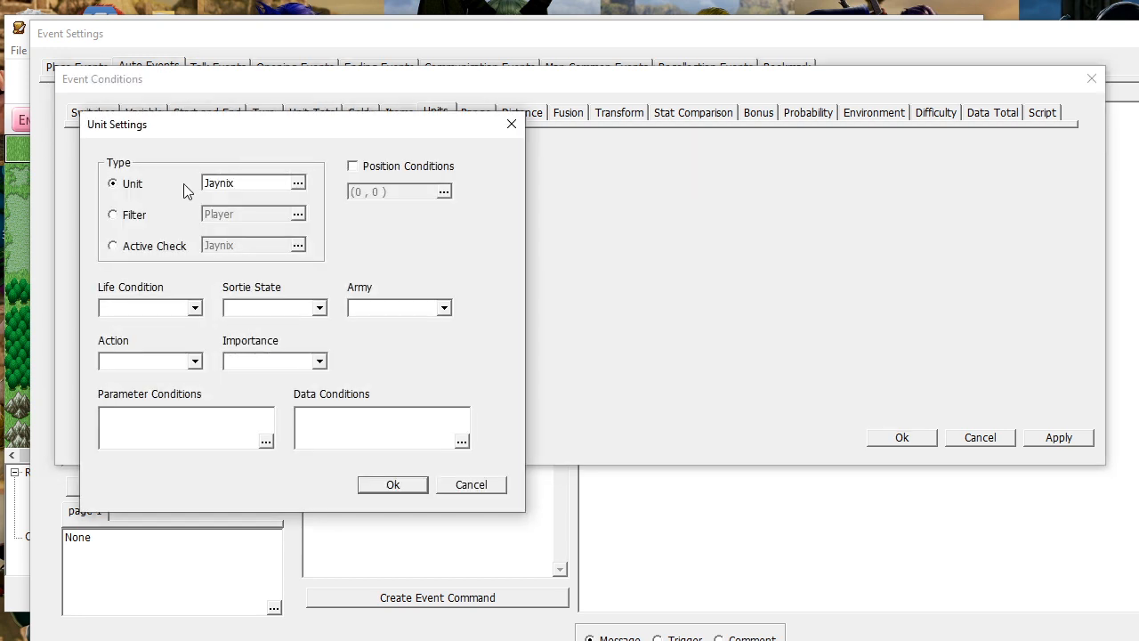
click(234, 184)
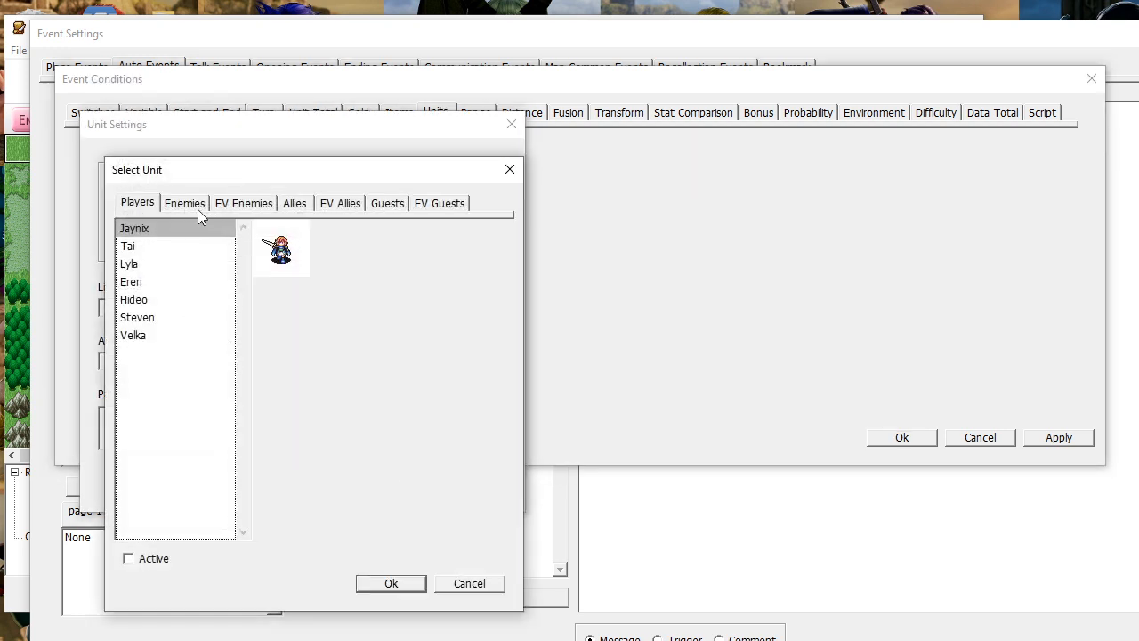
click(189, 205)
click(367, 583)
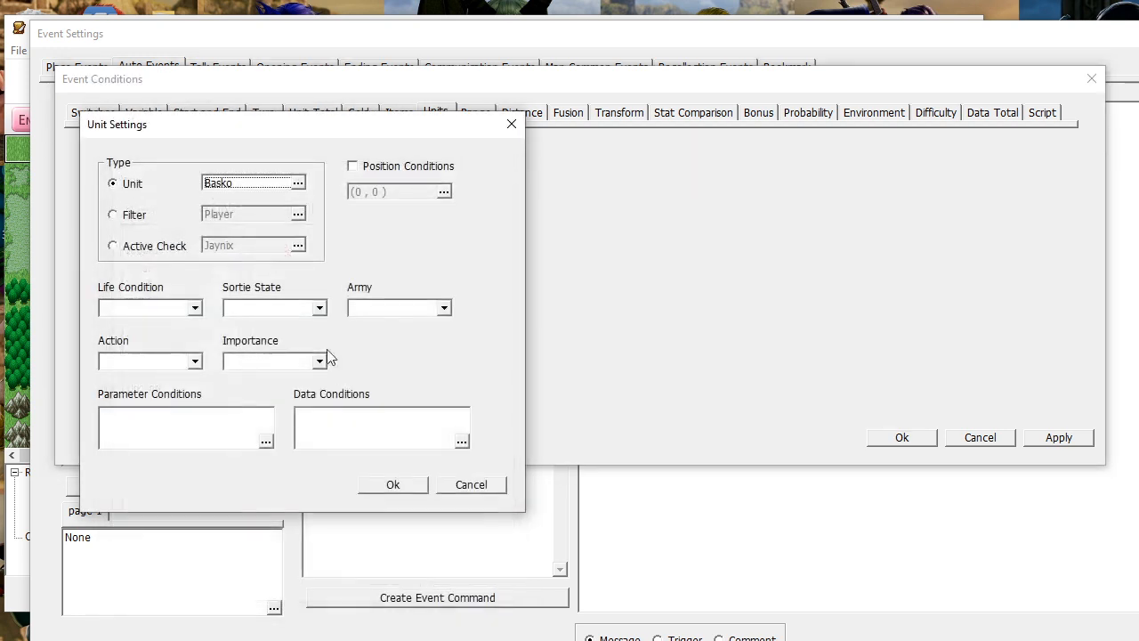
Set Basko's unit condition to life condition Died, army Enemy and importance Leader
click(193, 308)
click(133, 349)
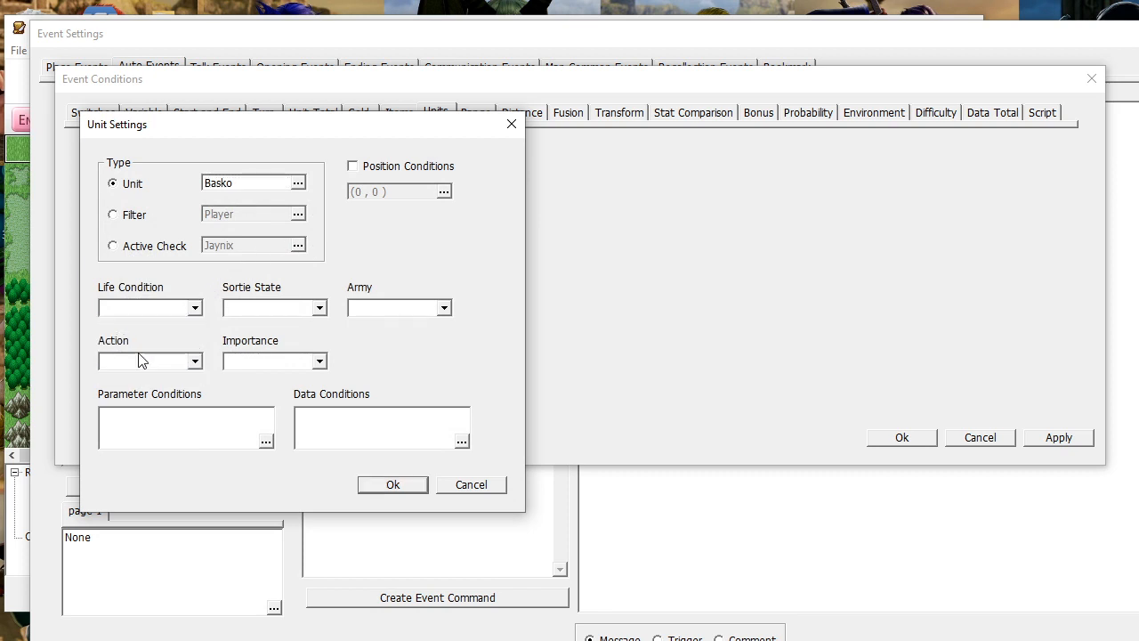
click(395, 309)
click(373, 340)
click(316, 361)
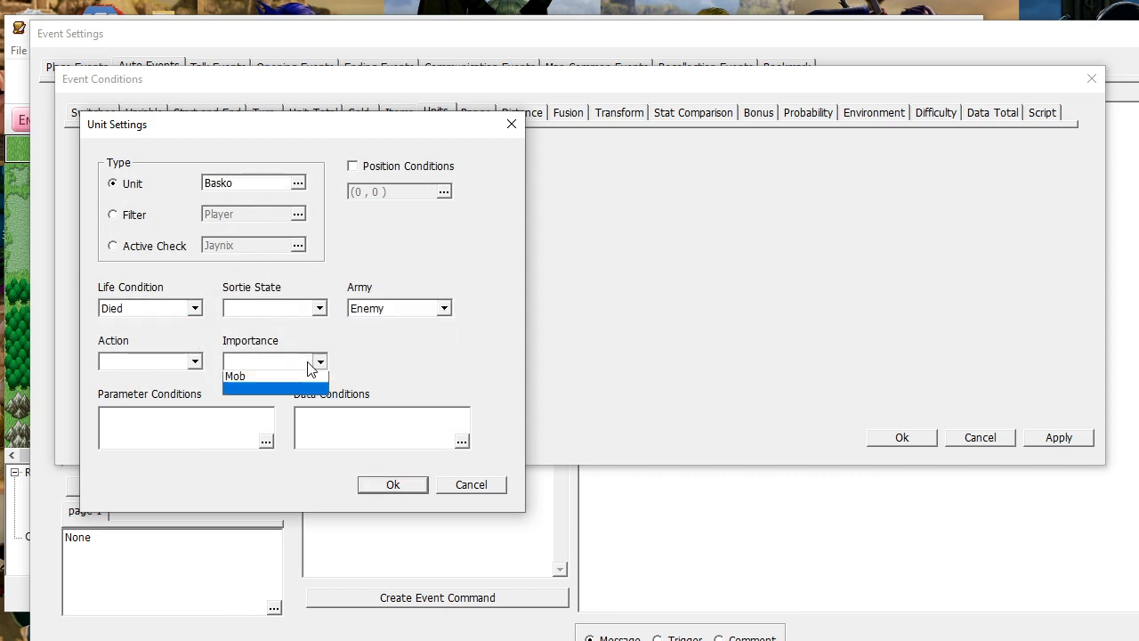
click(279, 381)
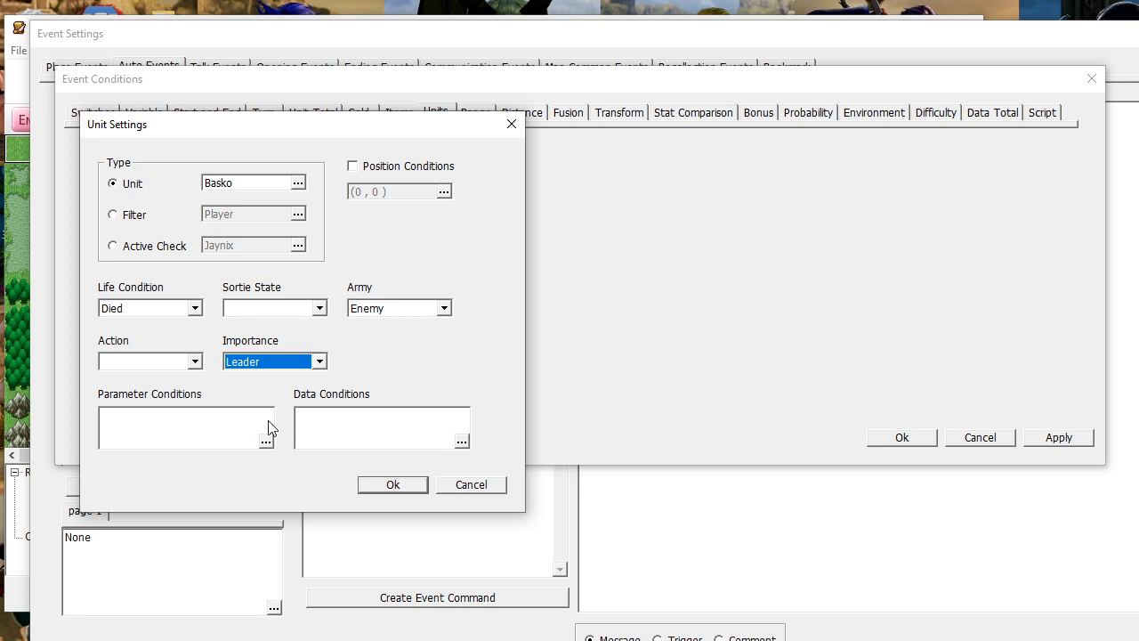
Add the parameter condition HP 0 Equal to Basko's unit condition and save the unit condition settings
click(266, 439)
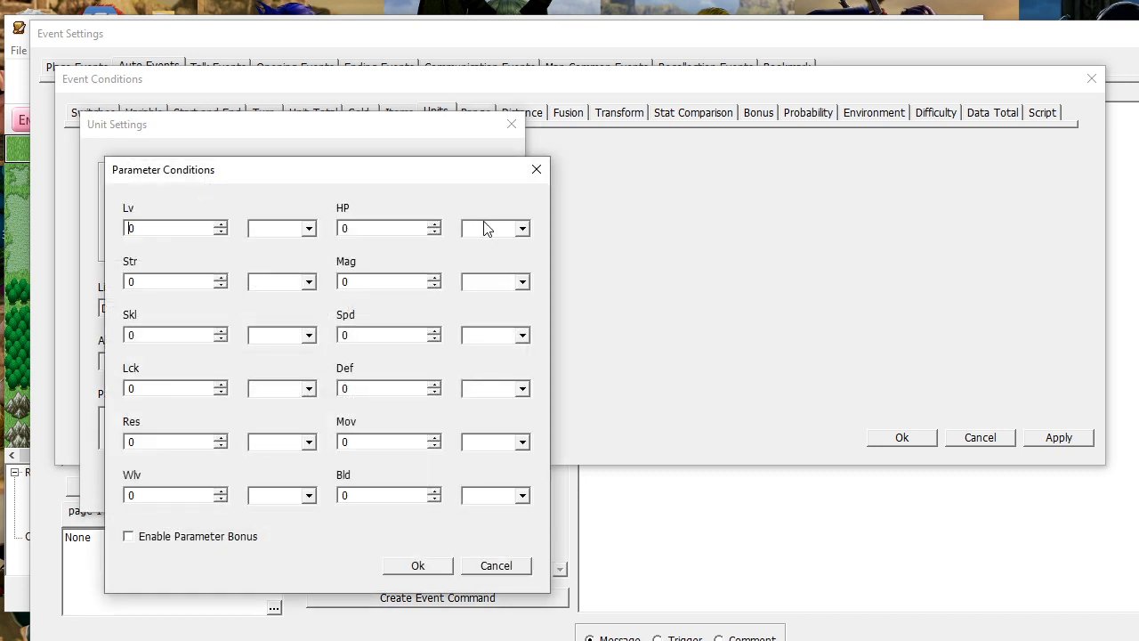
click(485, 228)
click(470, 244)
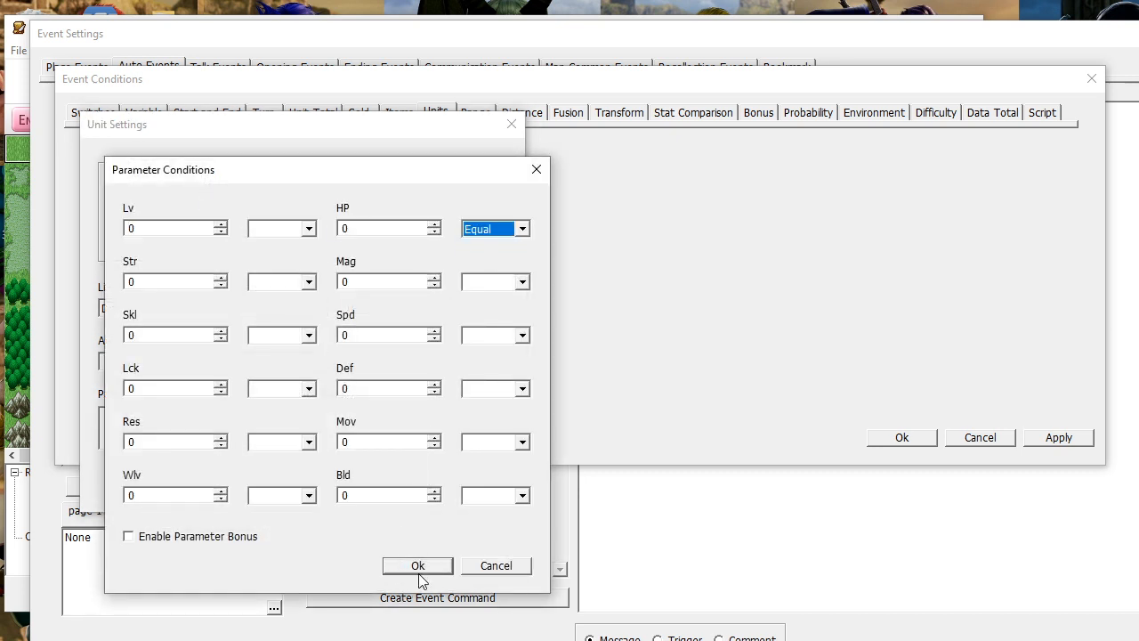
click(418, 567)
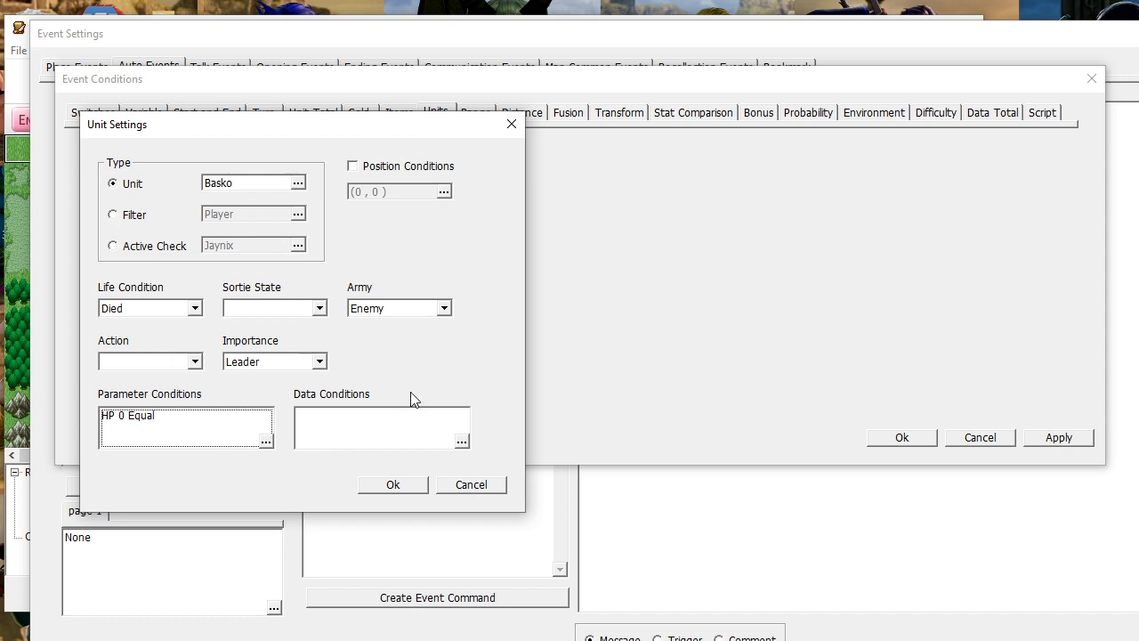
click(395, 484)
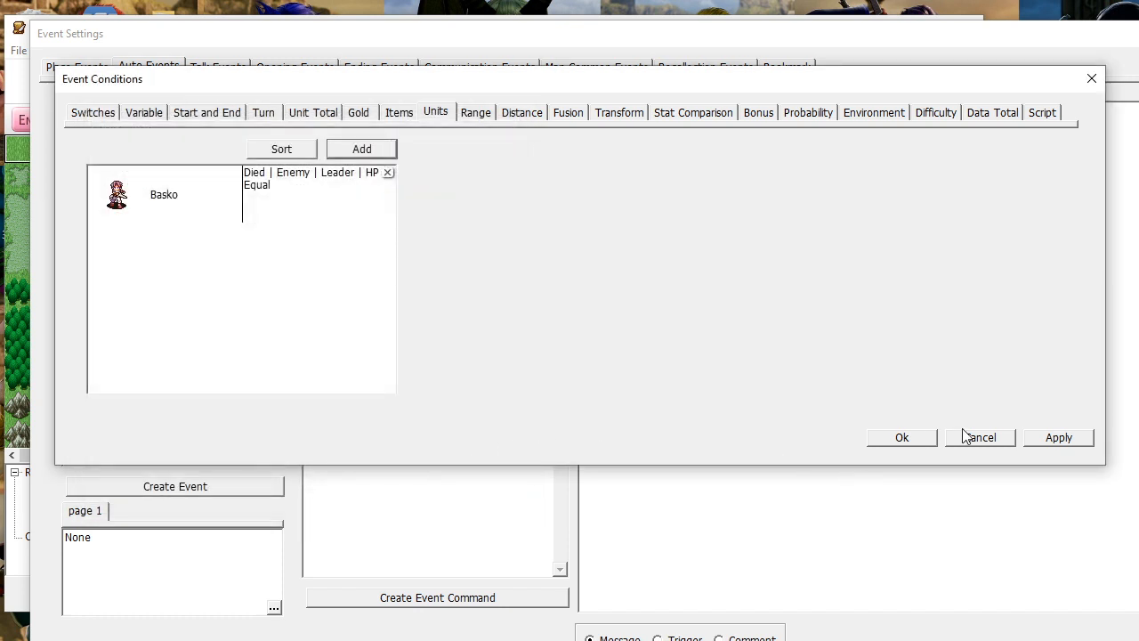
Apply and close the event conditions, and rename the new auto event as Enemies Retreat
click(1059, 437)
click(926, 445)
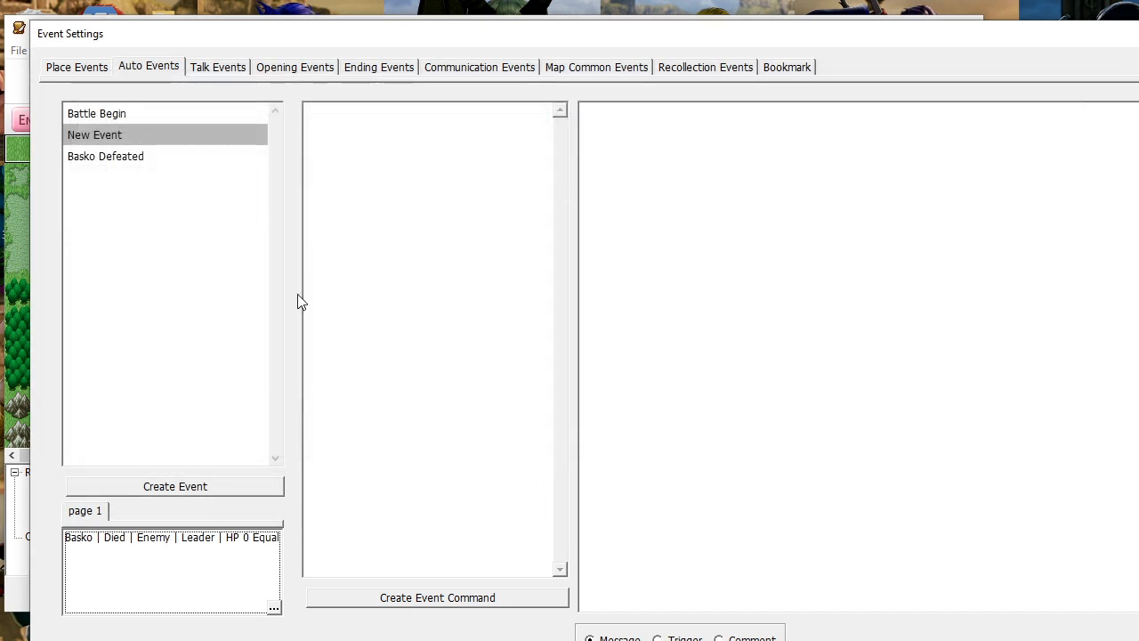
right_click(125, 139)
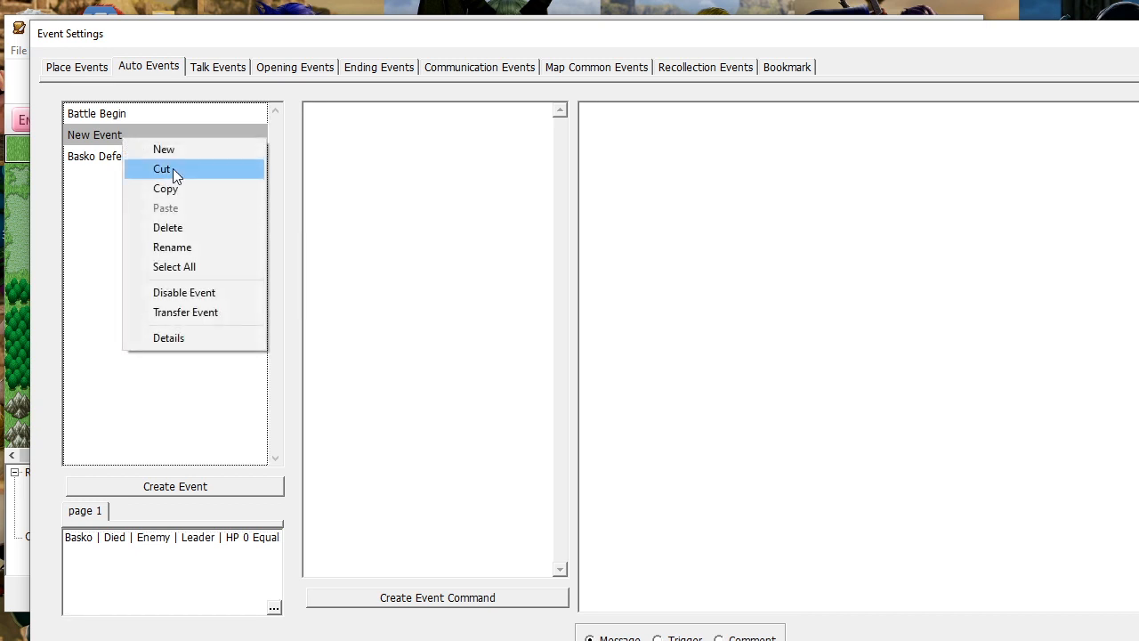
click(189, 242)
drag(158, 139, 1, 140)
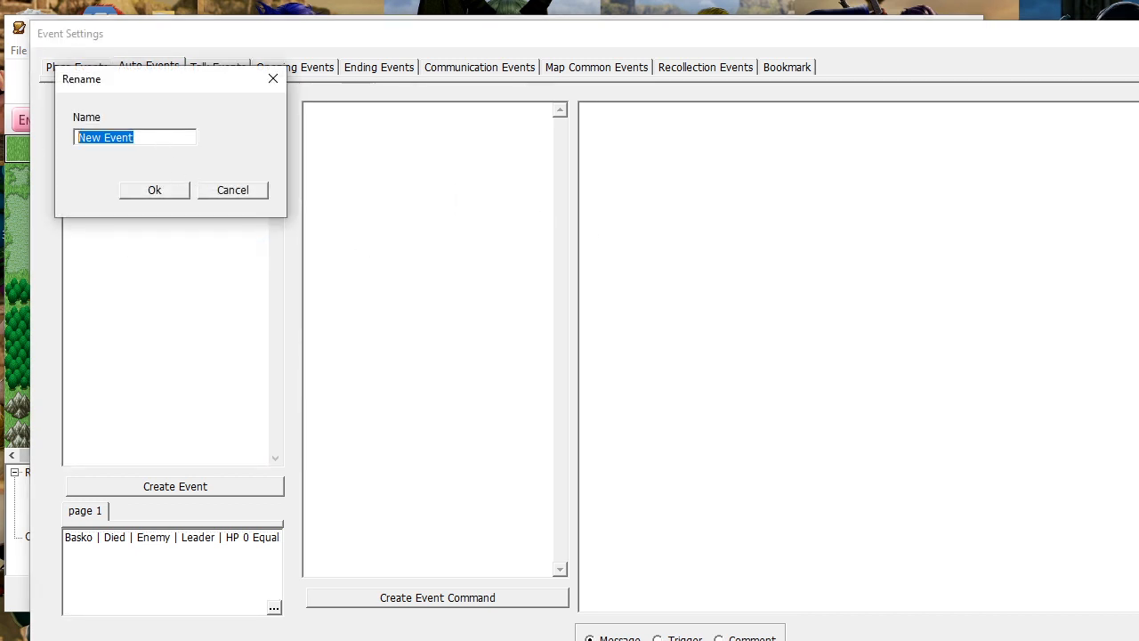
text(Ene)
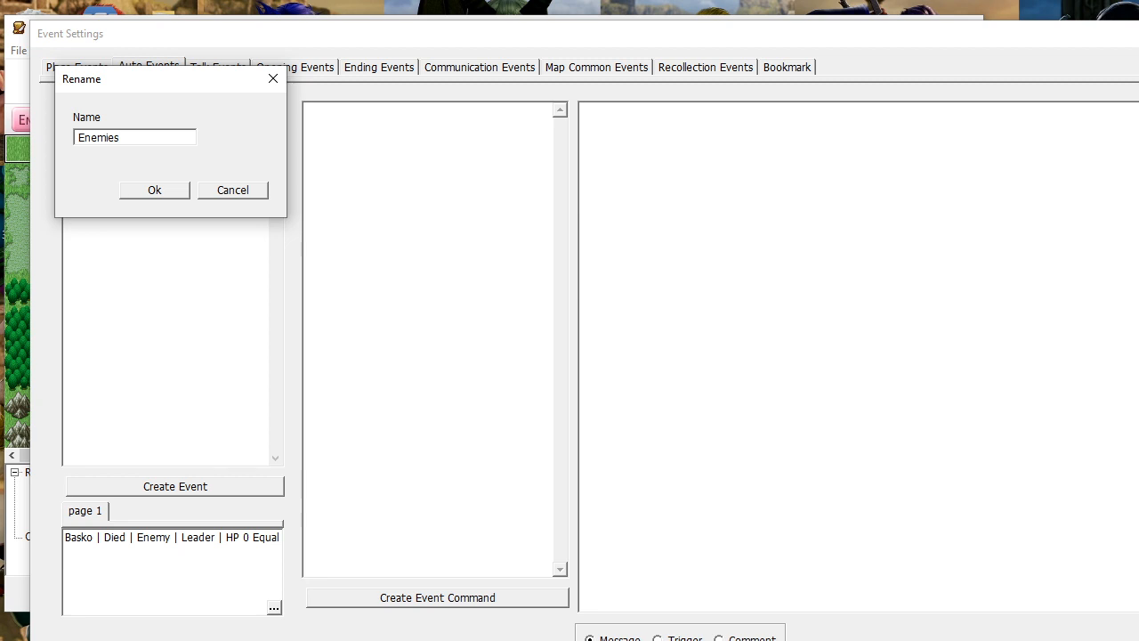
text(mies Retreat)
click(187, 189)
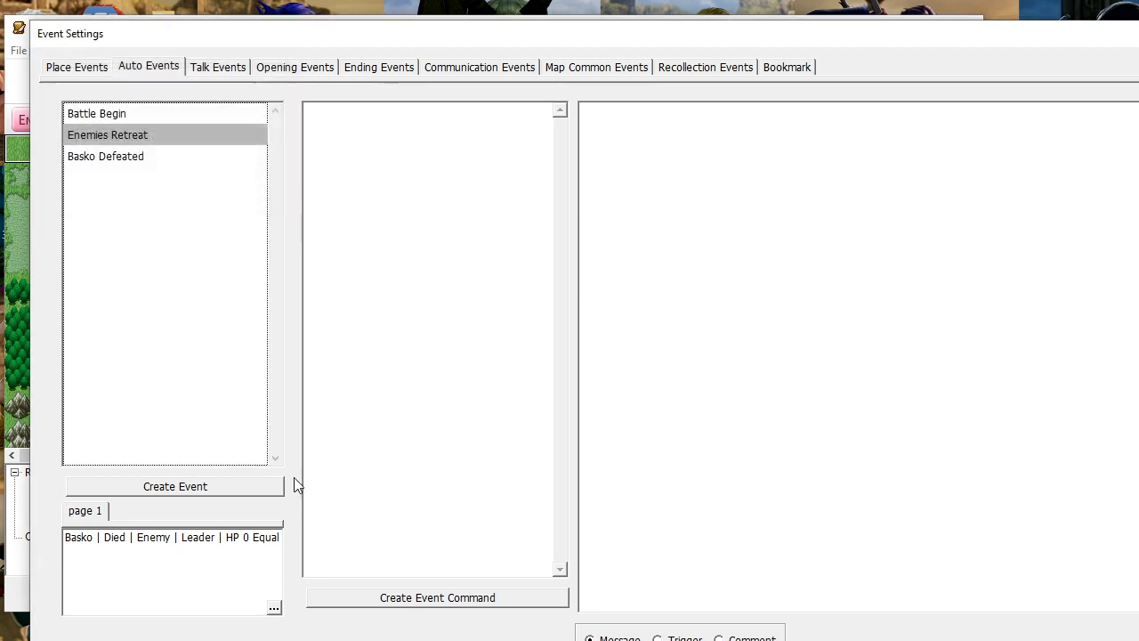
Add a Remove Unit battle command to Enemies Retreat for the first Brigand enemy, with direction None and remove type Erased
click(425, 601)
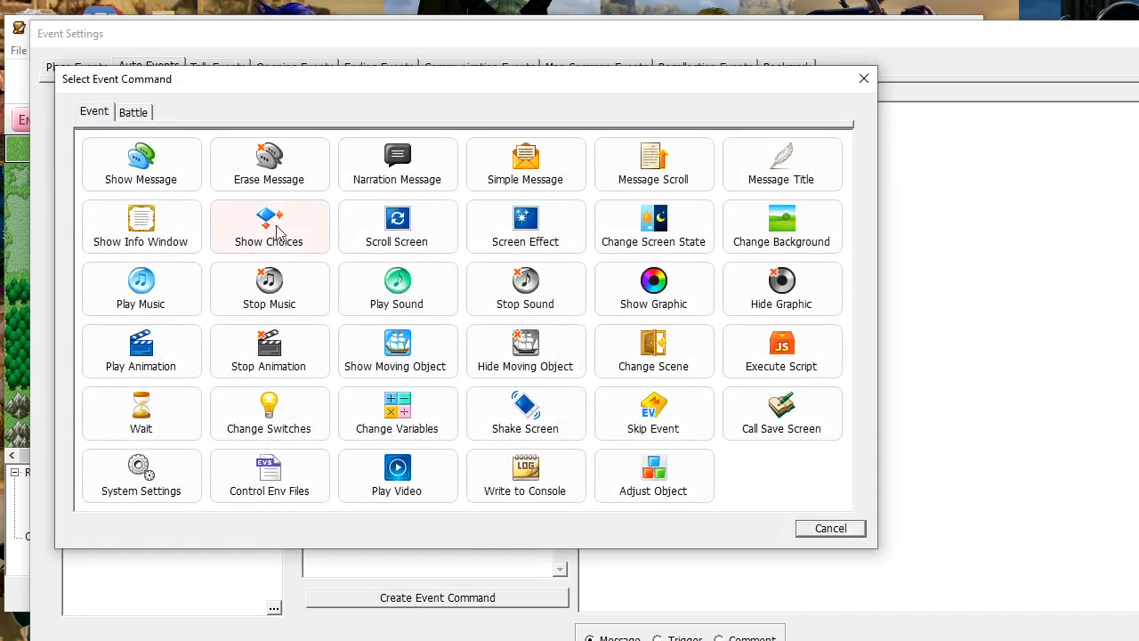
click(135, 121)
click(294, 173)
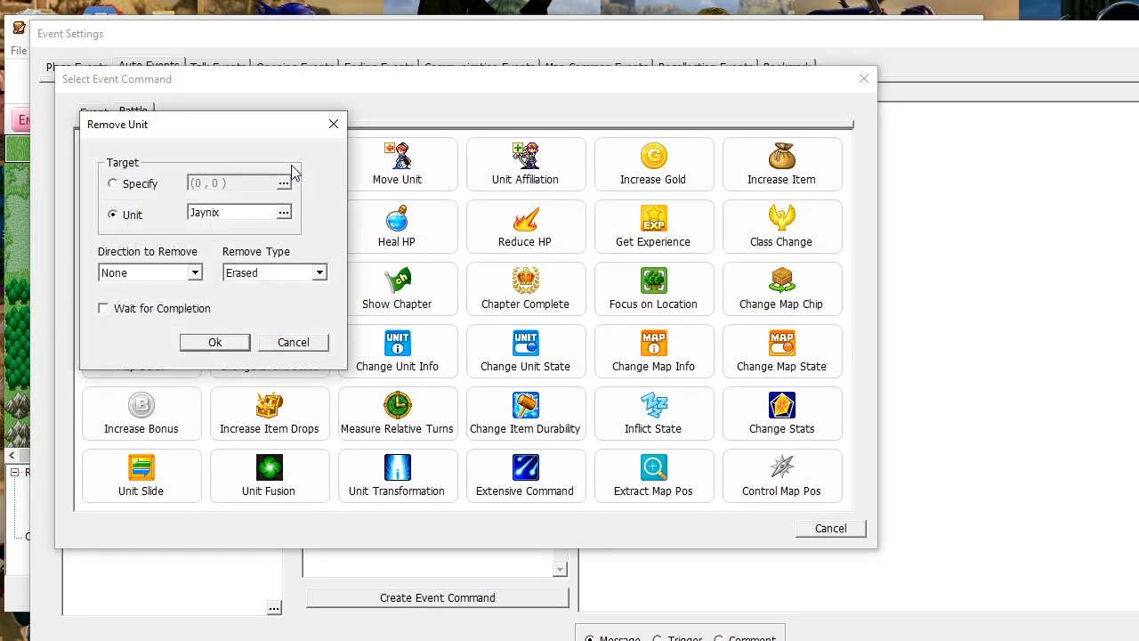
click(209, 214)
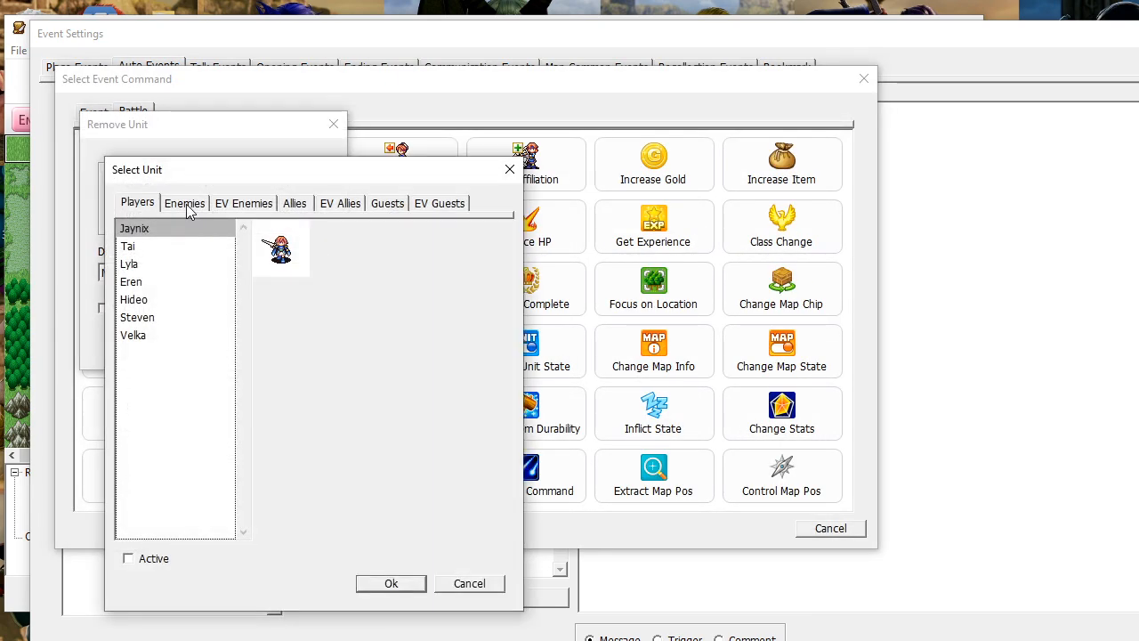
click(178, 205)
click(134, 246)
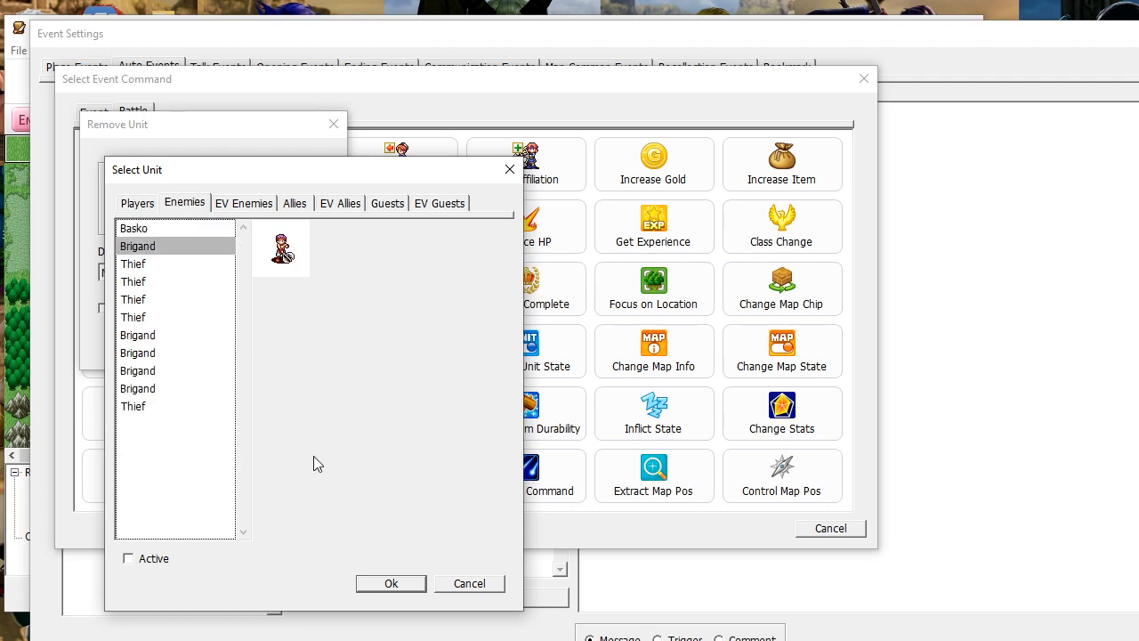
click(389, 582)
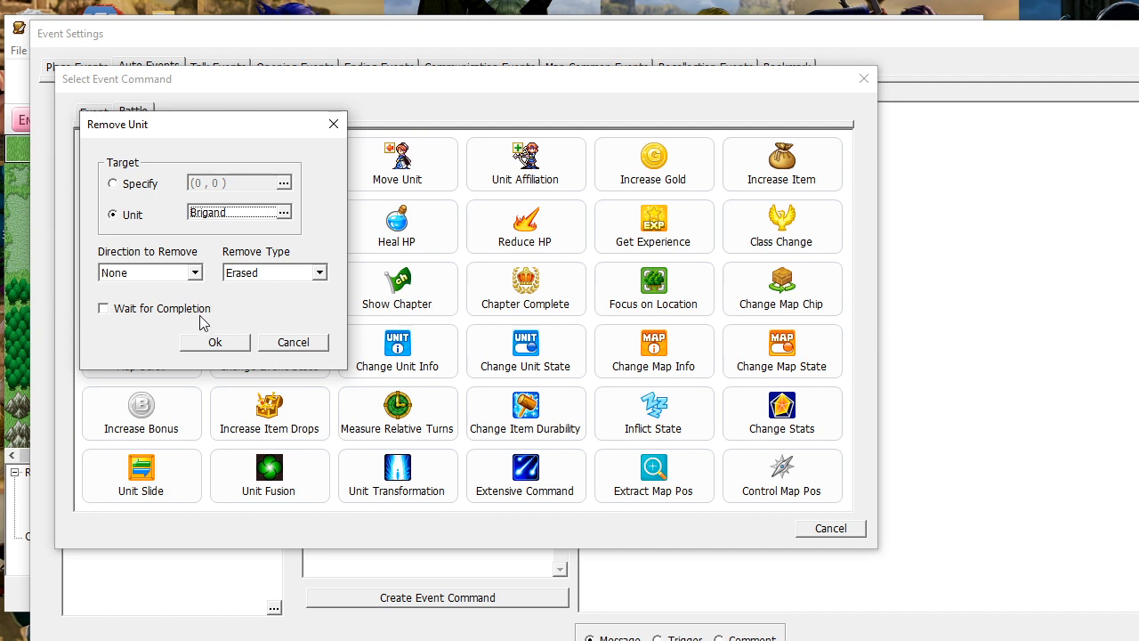
click(192, 277)
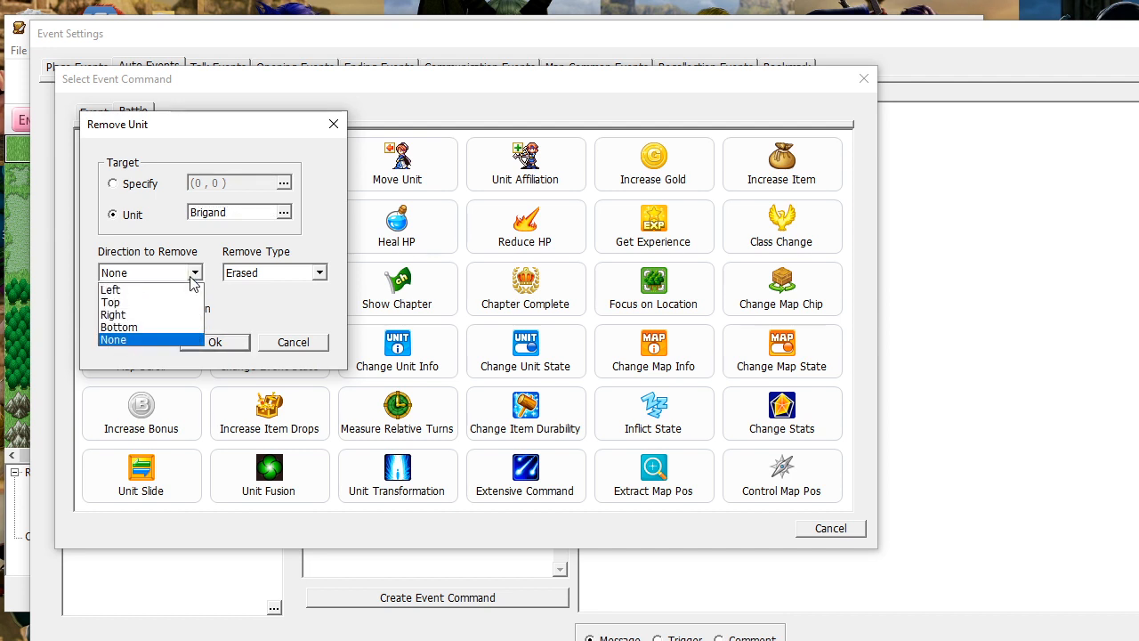
click(223, 283)
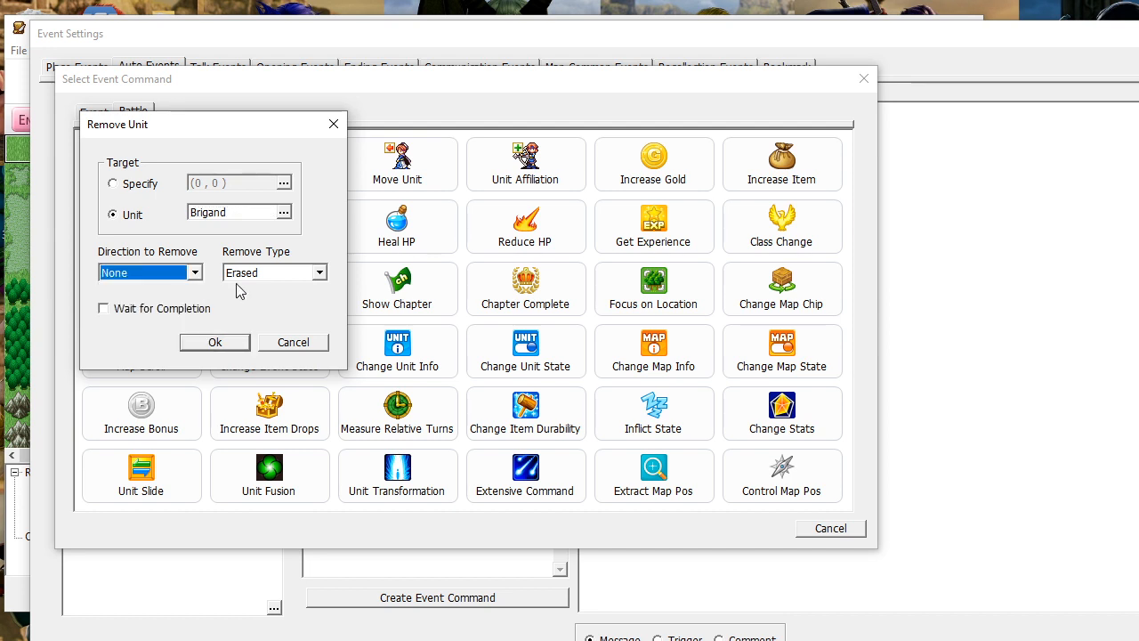
click(216, 342)
Add a Remove Unit command for the first Thief in the enemies list, with remove type Erased
click(487, 599)
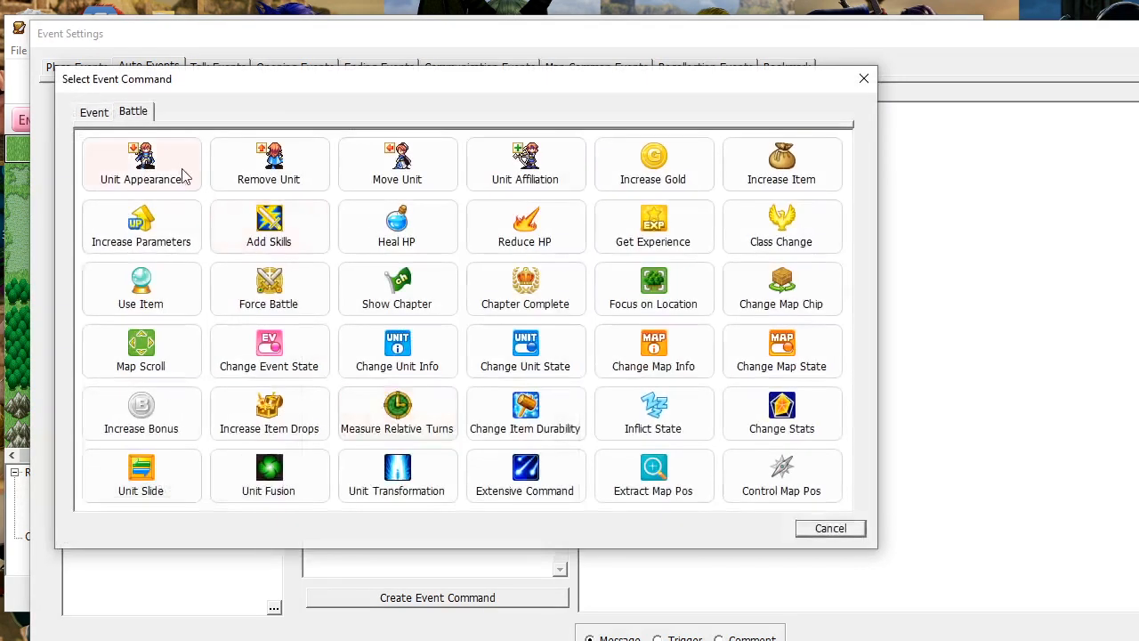
click(300, 167)
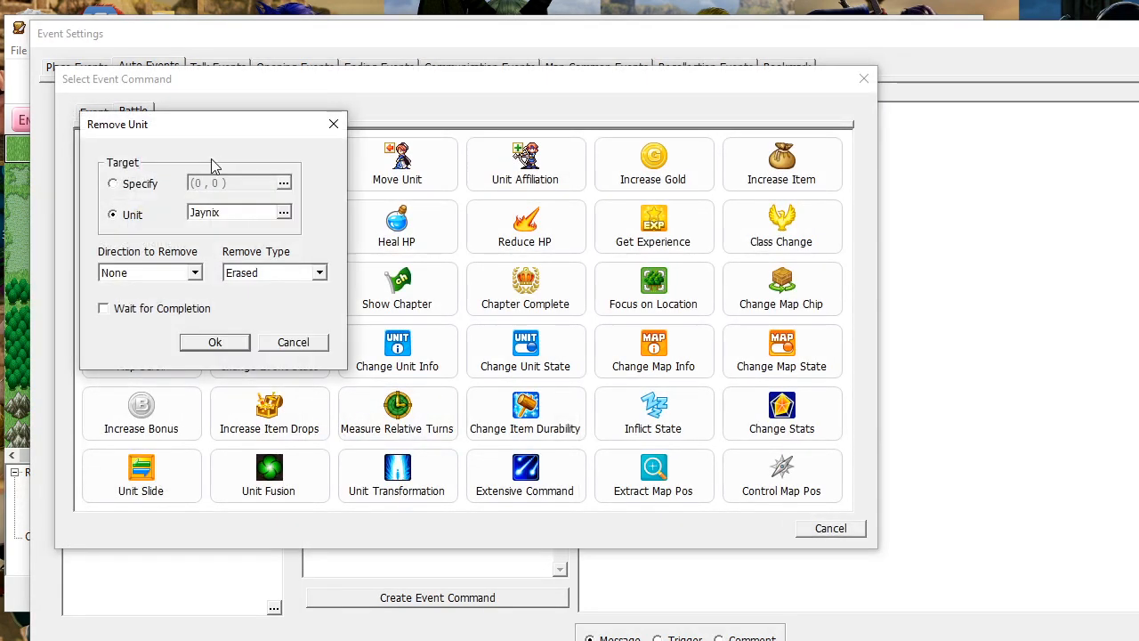
click(214, 216)
click(185, 204)
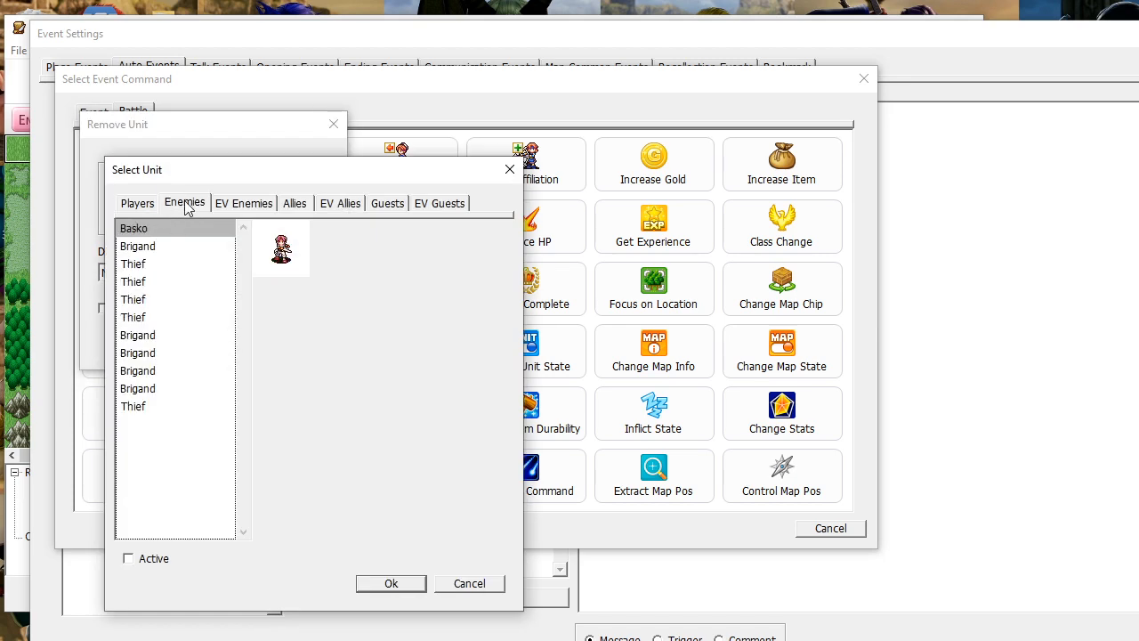
click(135, 263)
click(388, 584)
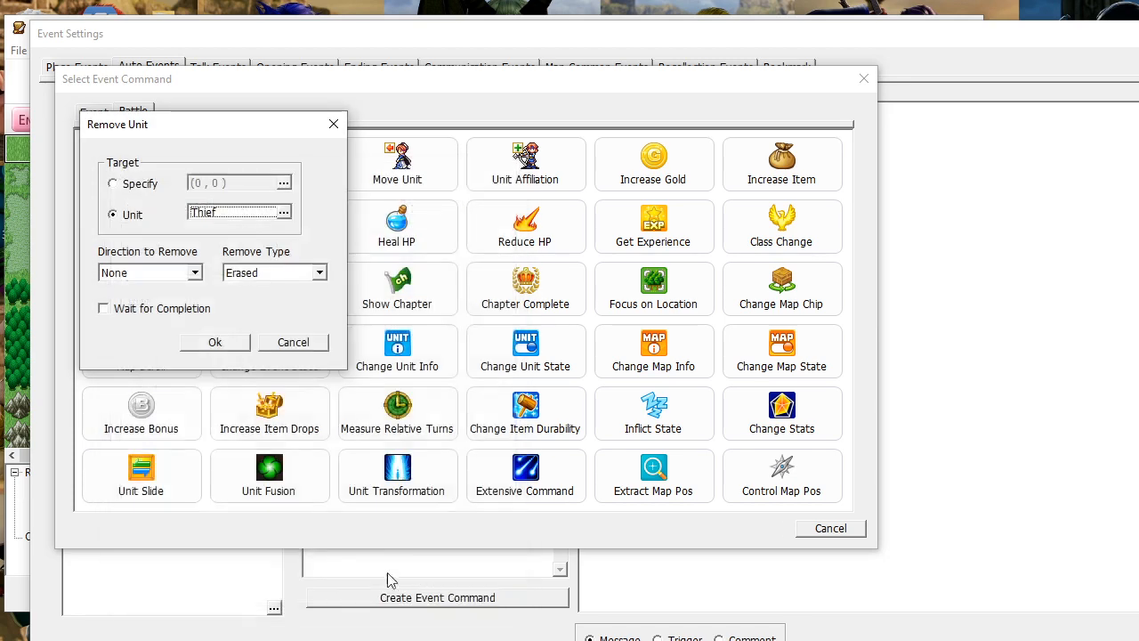
click(215, 343)
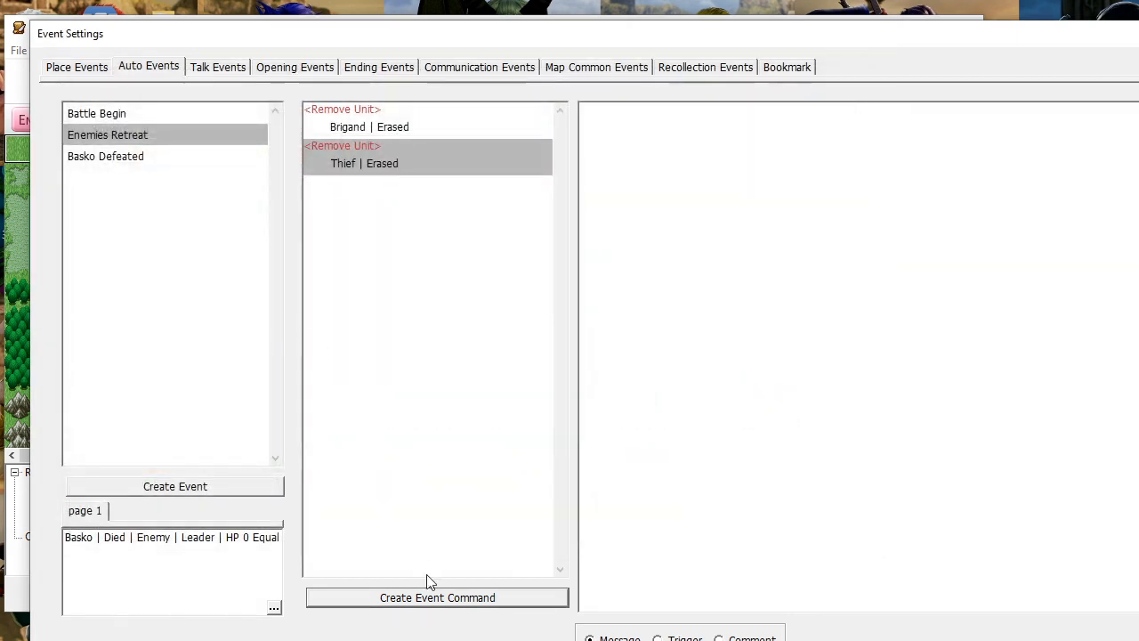
Add a Remove Unit command for the second Thief in the enemies list, with remove type Erased
click(448, 595)
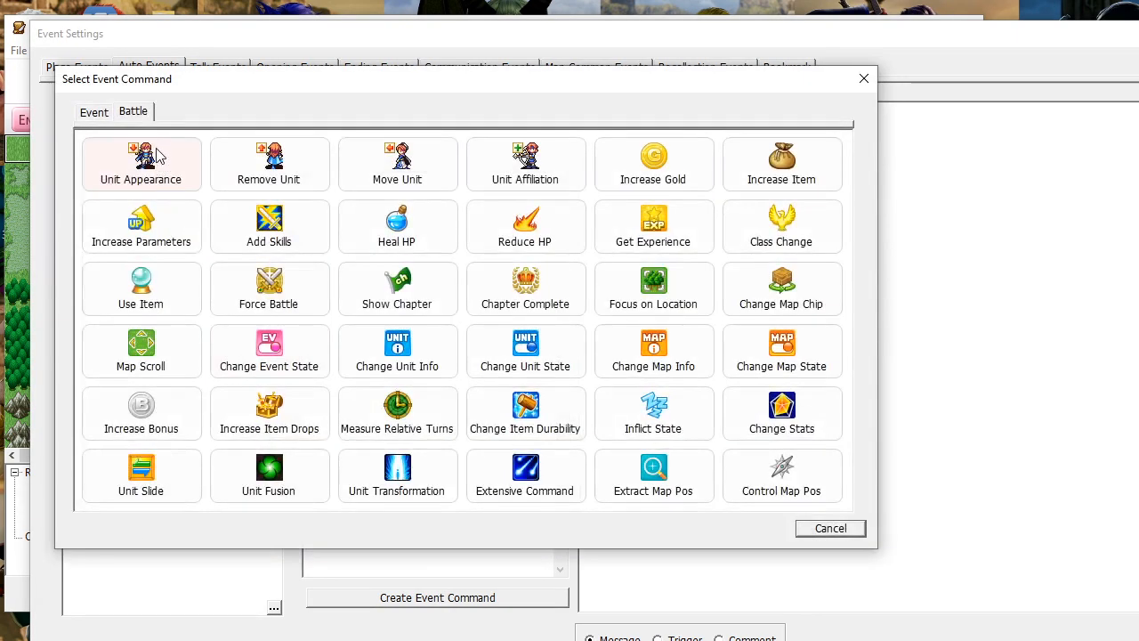
click(233, 174)
click(283, 211)
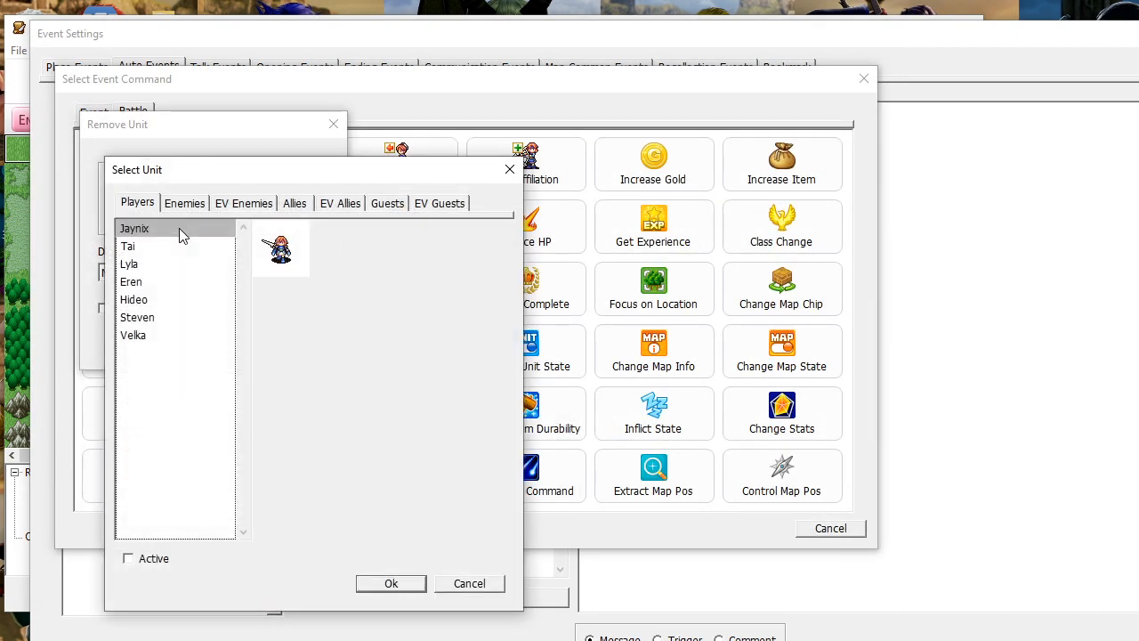
click(186, 205)
click(150, 281)
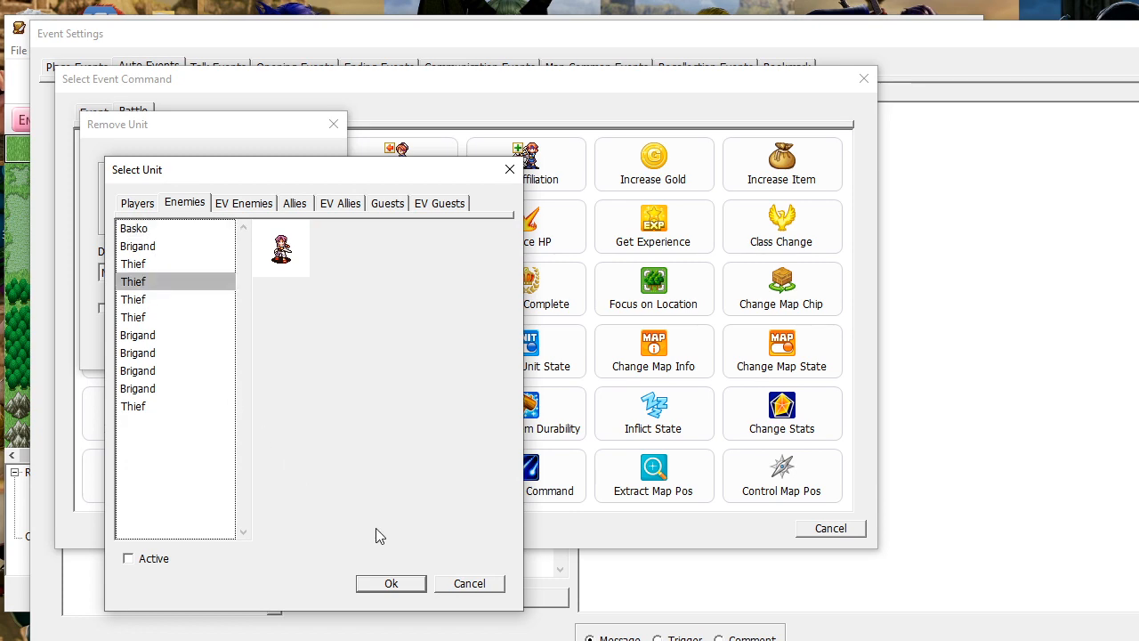
click(391, 584)
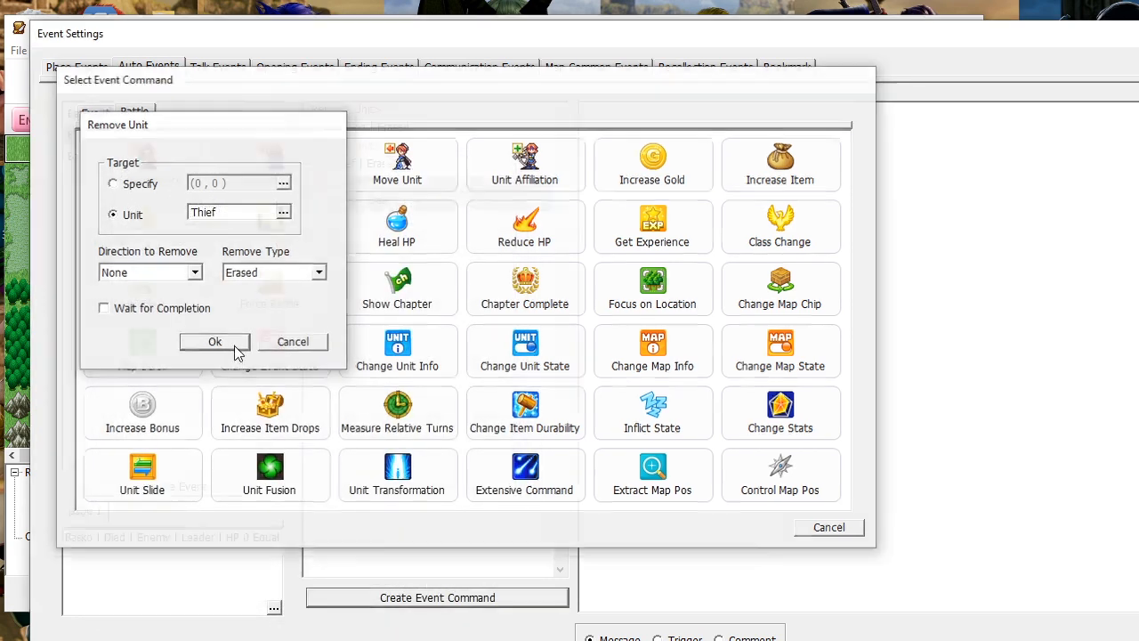
click(233, 346)
Add a Remove Unit command for the third Thief in the enemies list, with remove type Erased
click(472, 598)
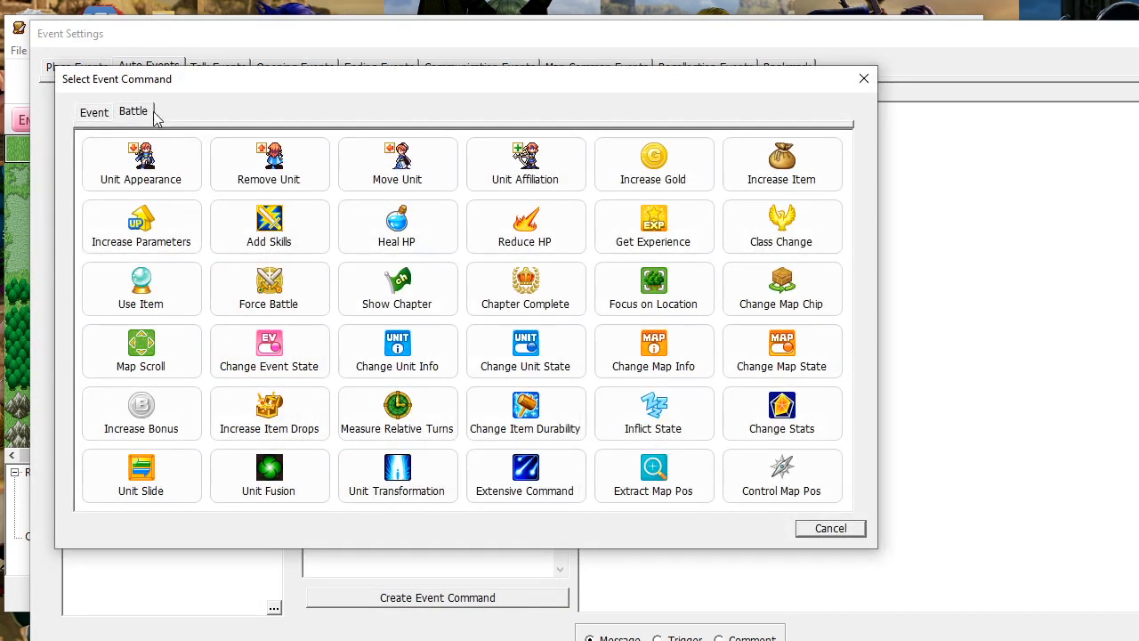
click(270, 169)
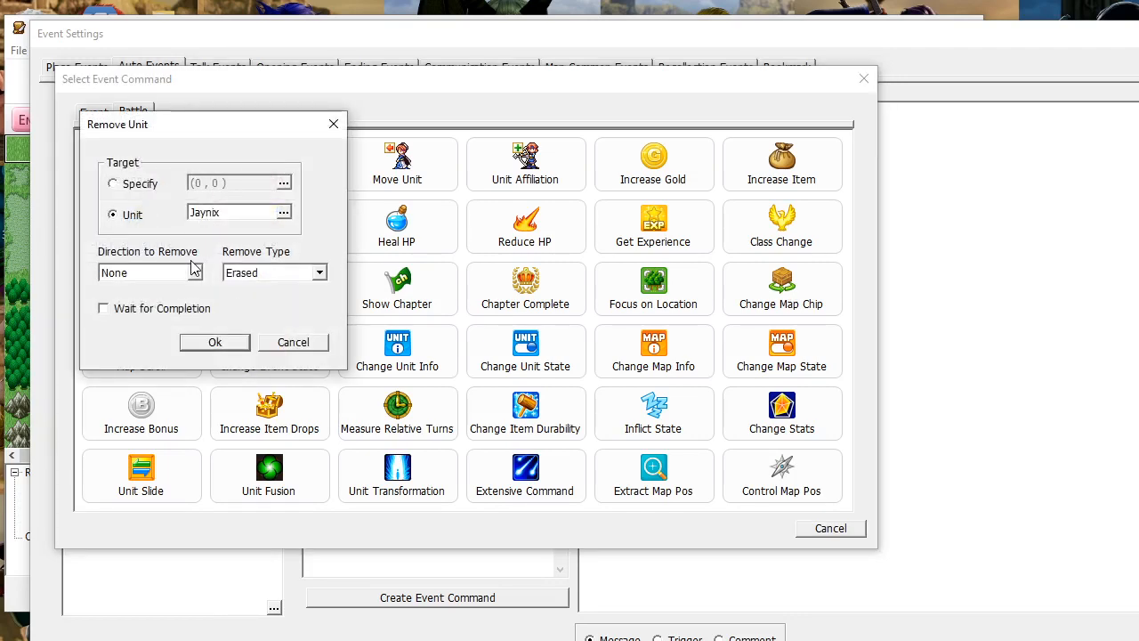
click(222, 213)
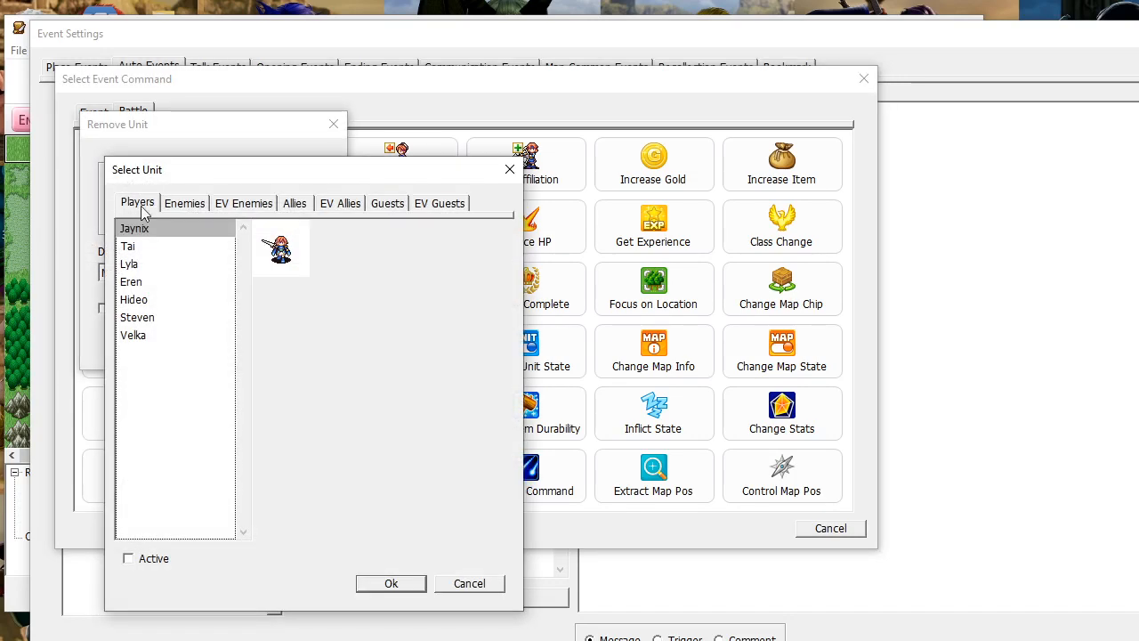
click(183, 204)
click(138, 303)
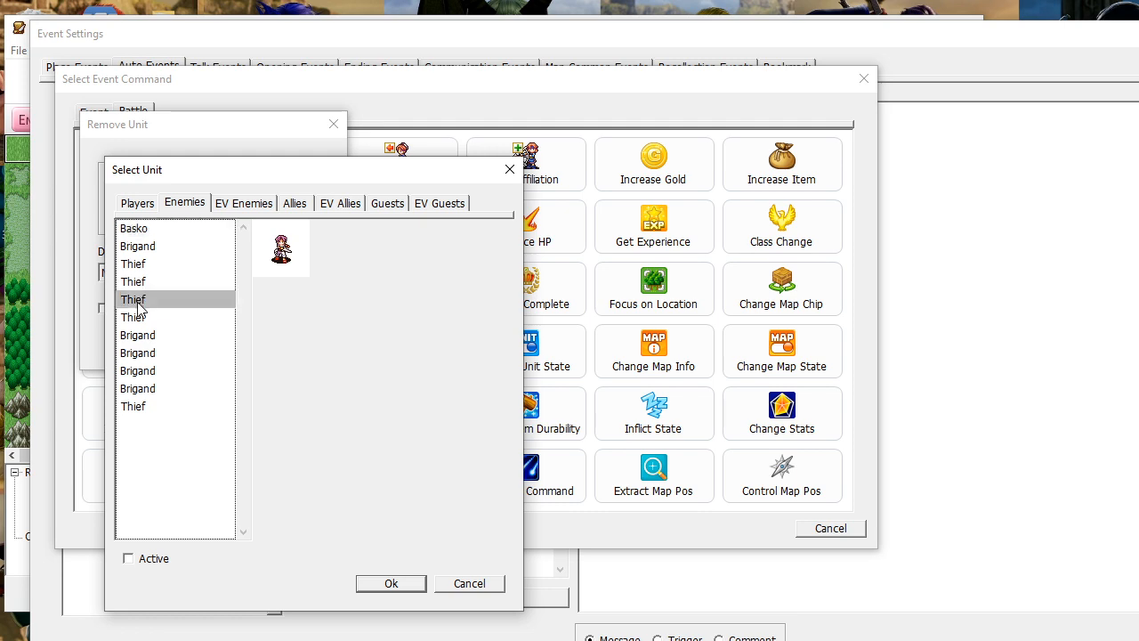
click(383, 583)
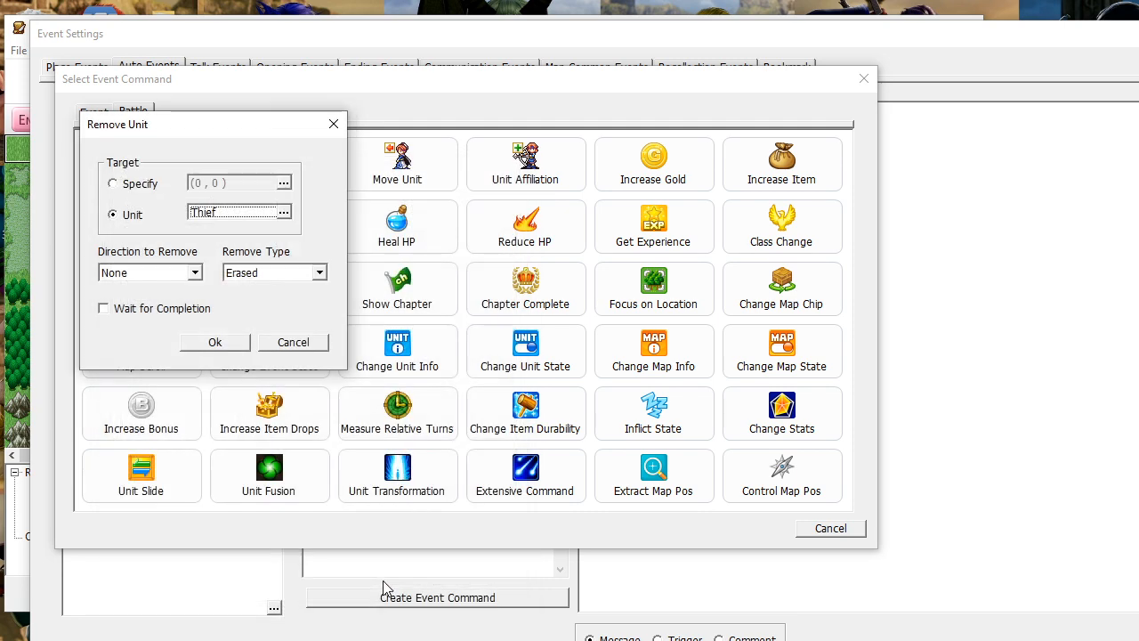
click(219, 343)
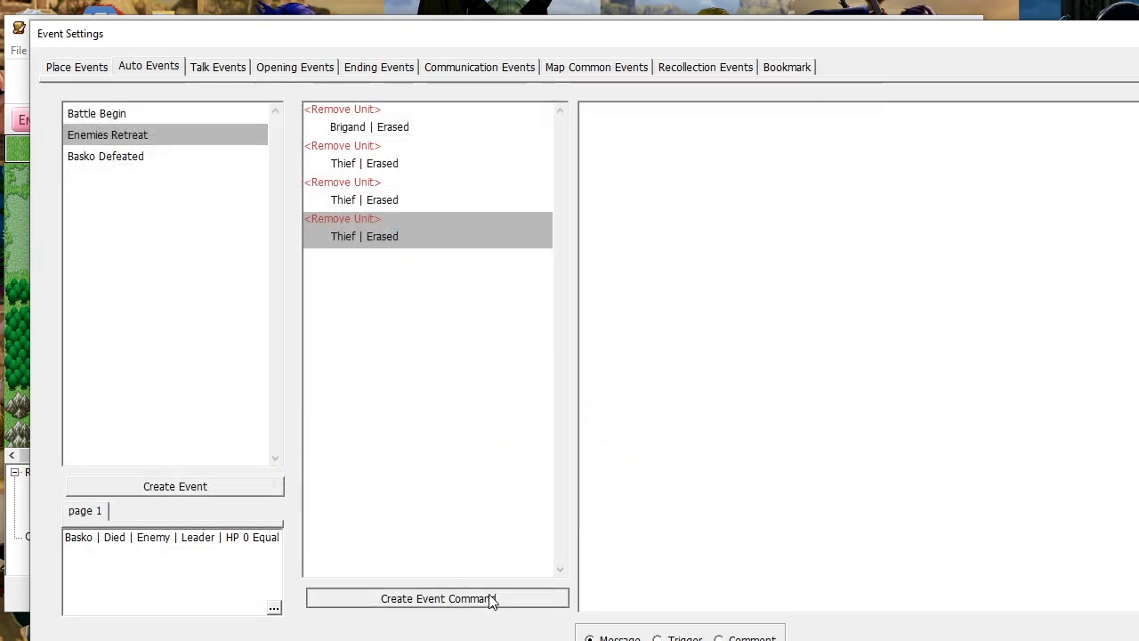
Add a Remove Unit command for the fourth Thief in the enemies list, with remove type Erased
click(489, 598)
click(288, 171)
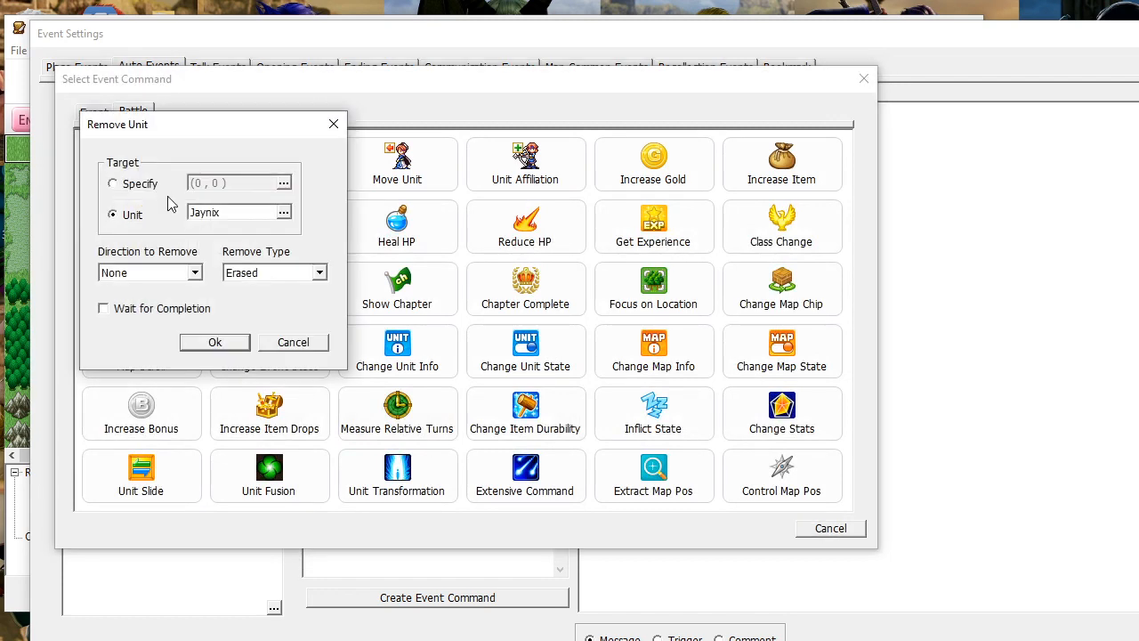
click(220, 218)
click(190, 204)
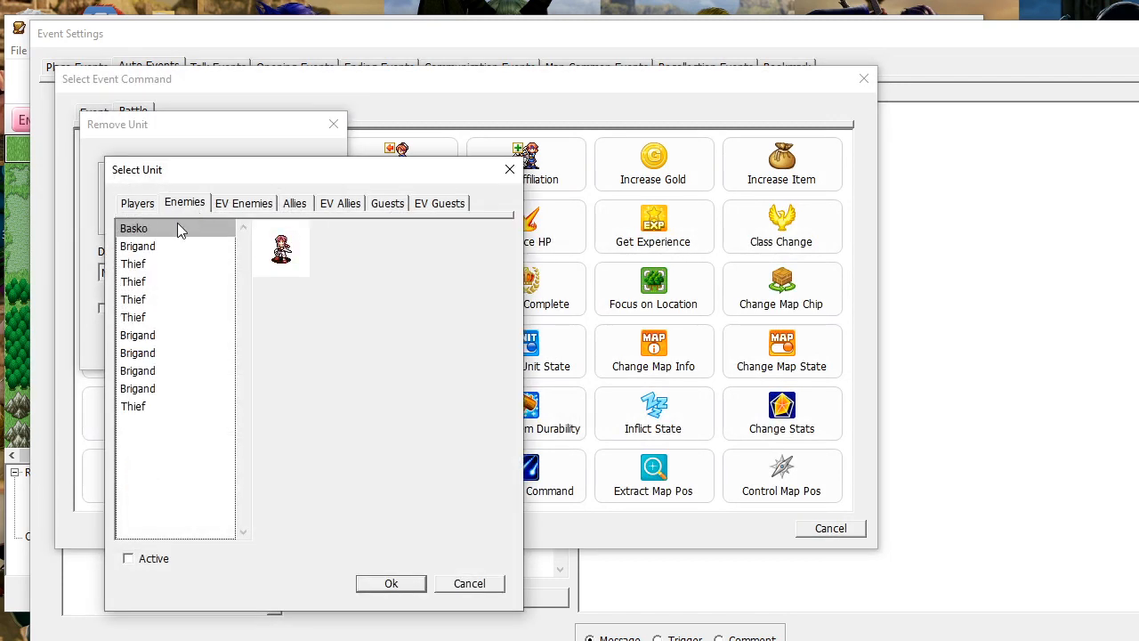
click(147, 318)
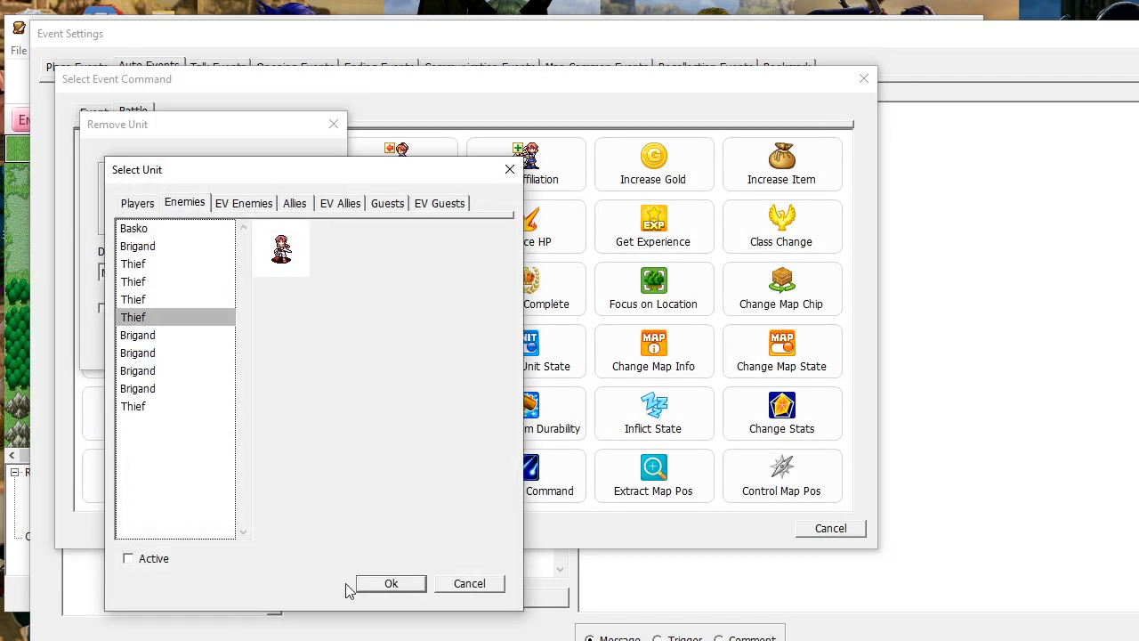
click(393, 584)
click(247, 343)
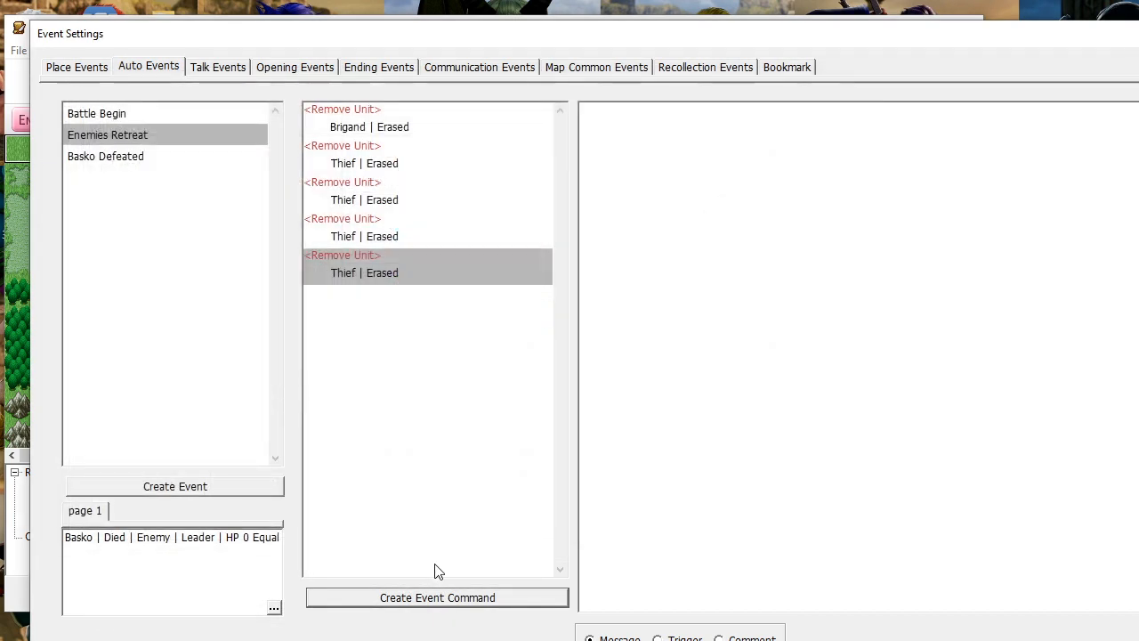
Add a Remove Unit command for the second Brigand in the enemies list, directly after the four Thieves, with remove type Erased
click(441, 598)
click(226, 161)
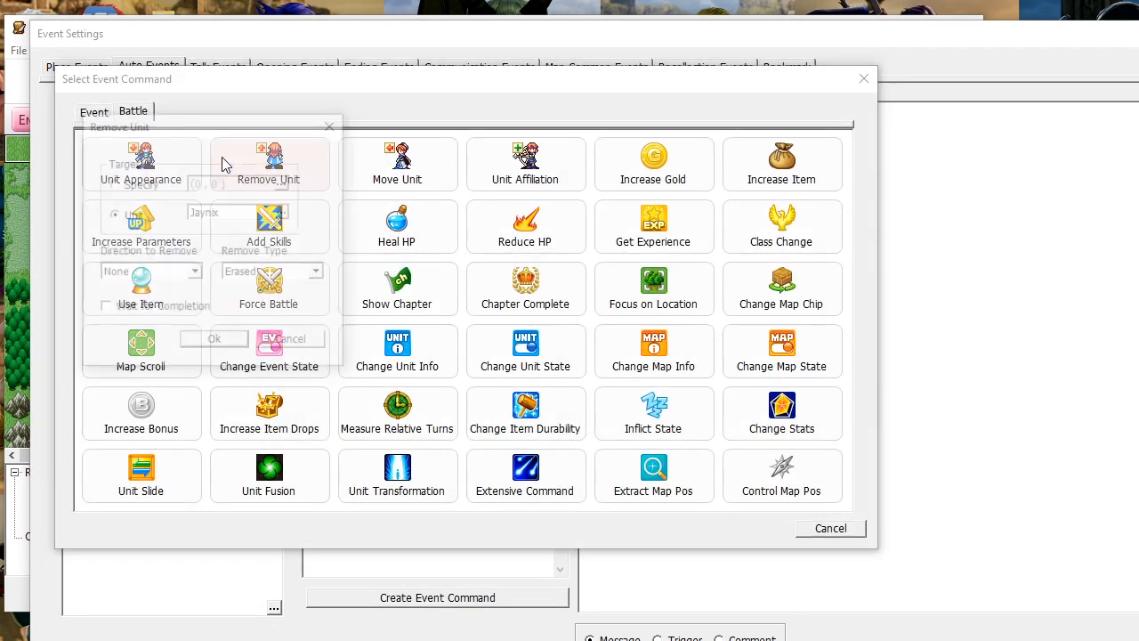
click(214, 216)
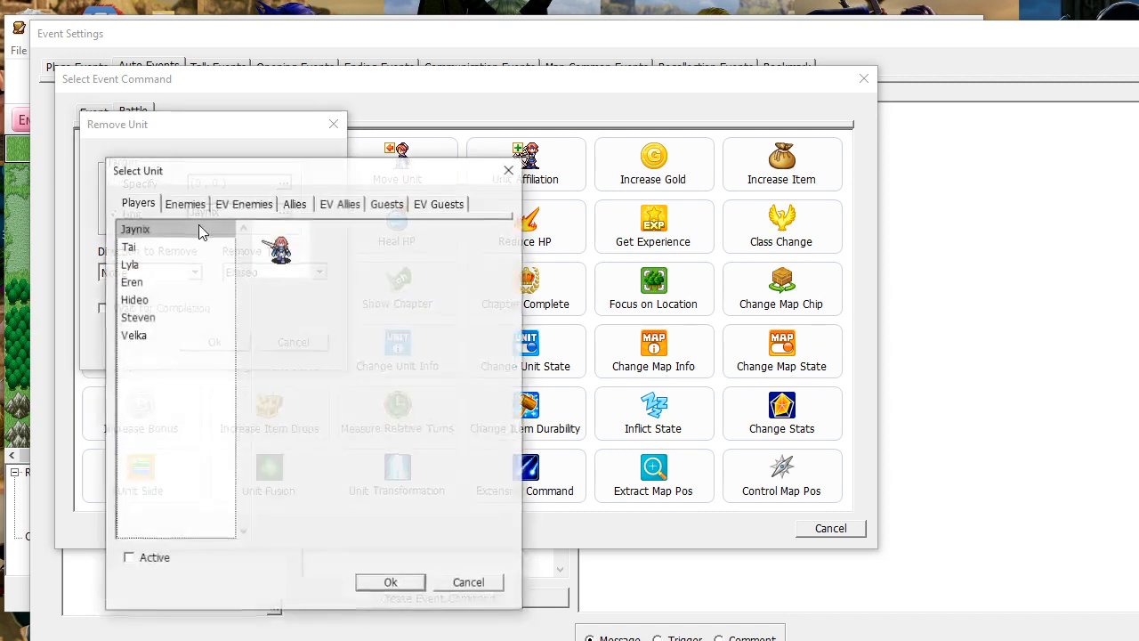
click(184, 203)
click(164, 335)
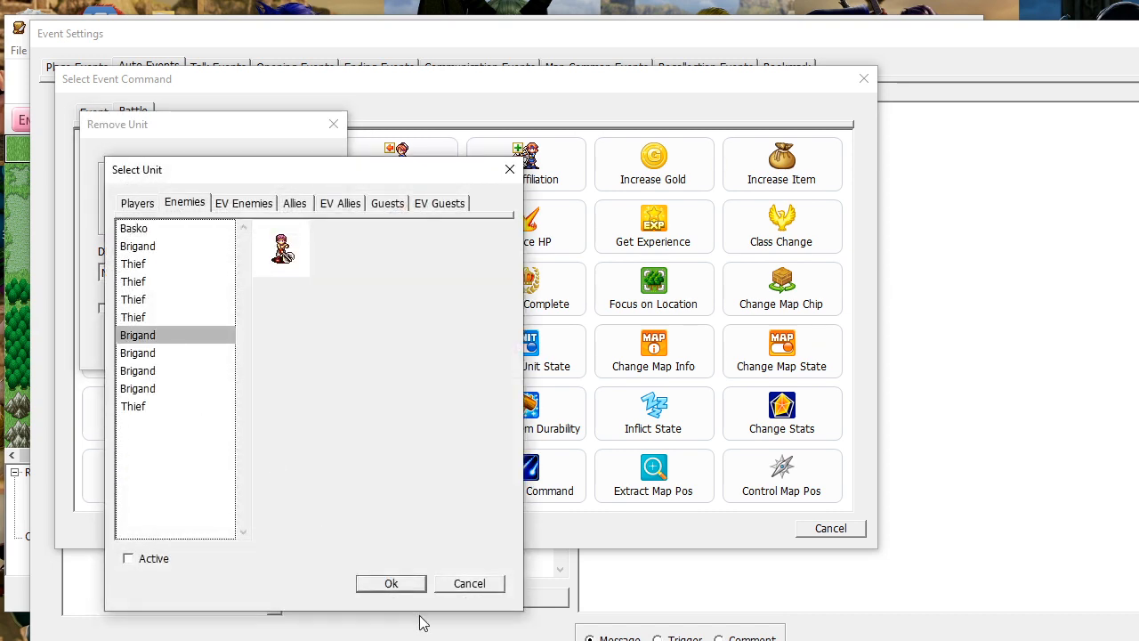
click(402, 586)
click(246, 341)
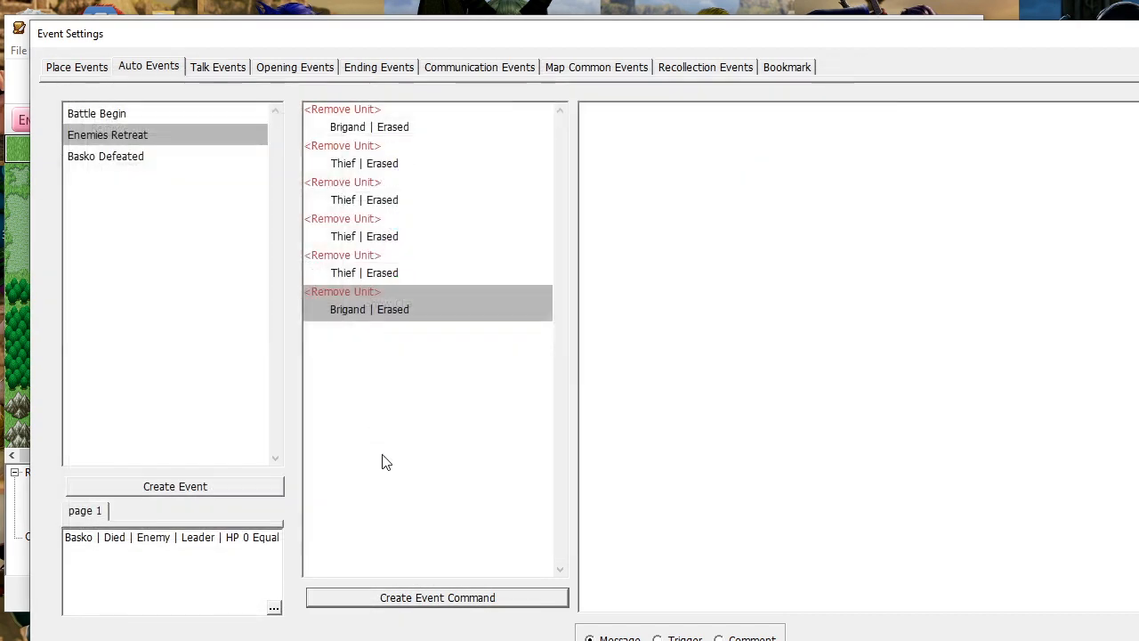
Add a Remove Unit command for the third Brigand in the enemies list, with remove type Erased
click(462, 603)
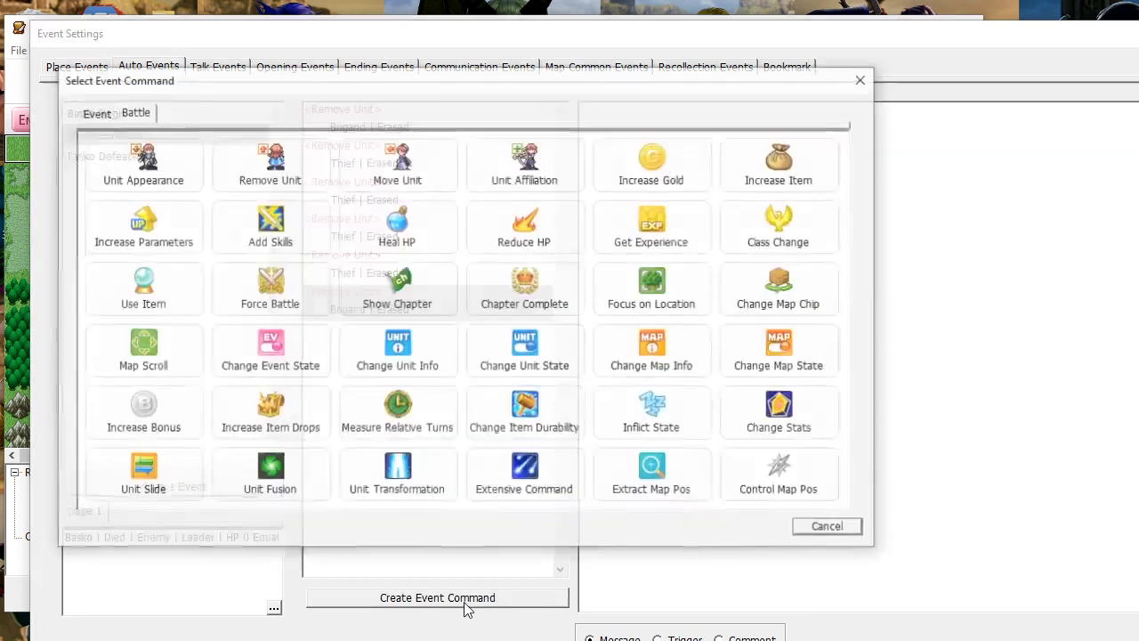
click(278, 173)
click(174, 276)
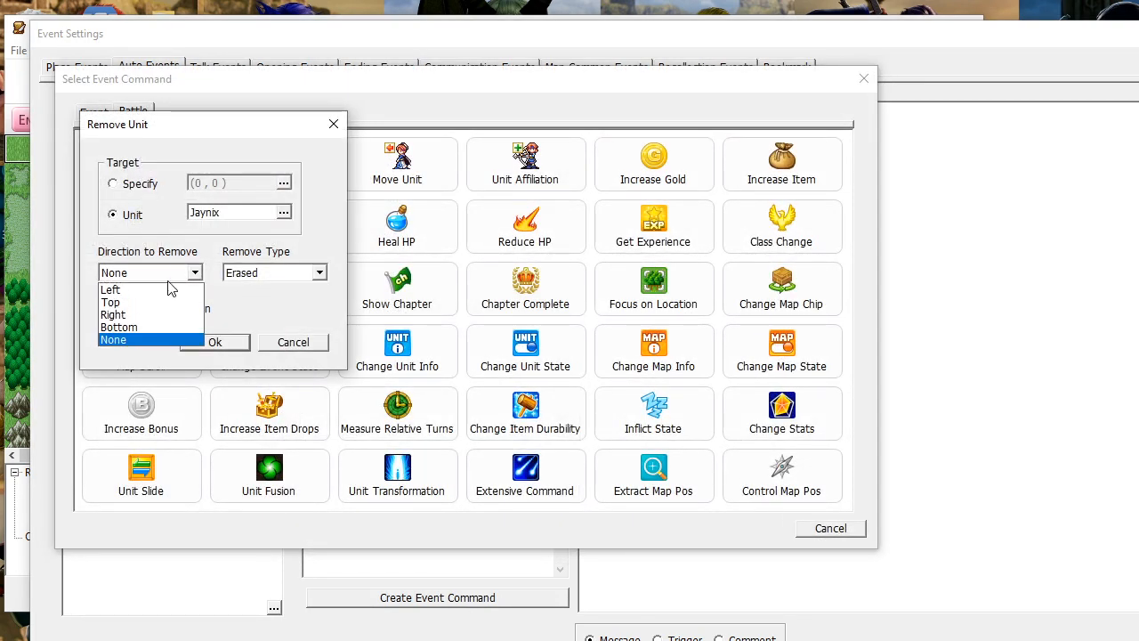
click(229, 216)
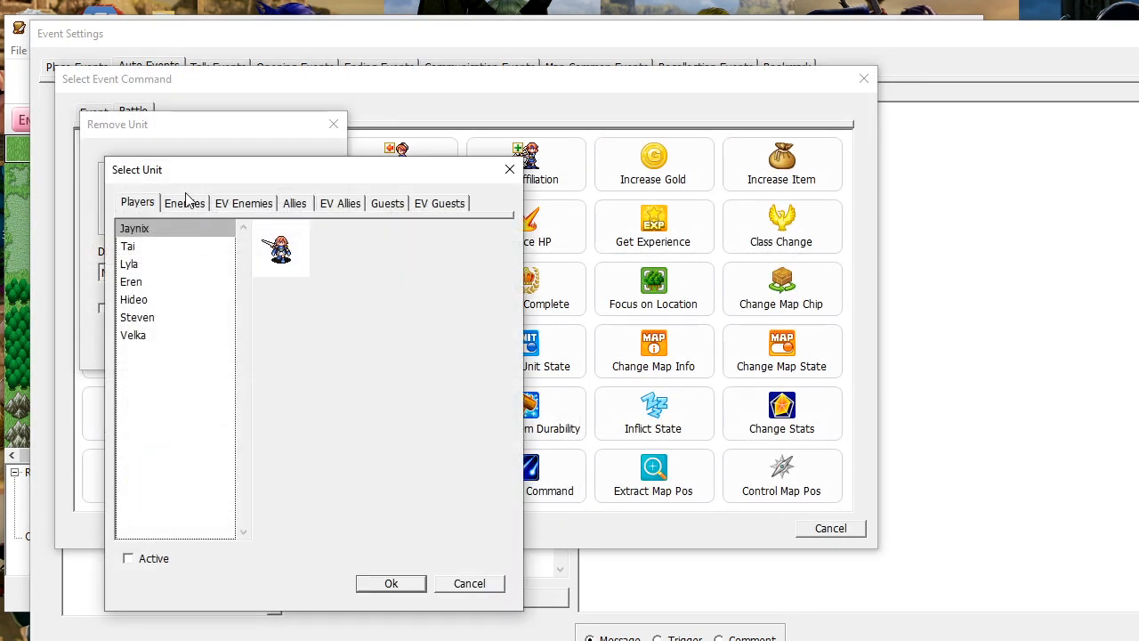
click(184, 203)
click(151, 353)
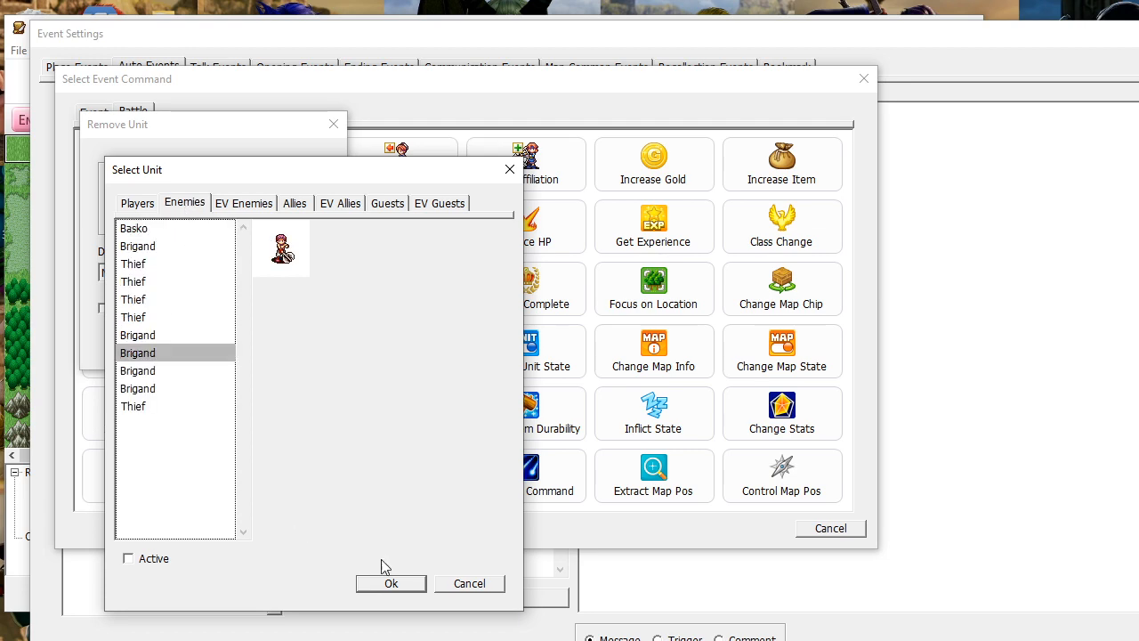
click(393, 585)
click(227, 343)
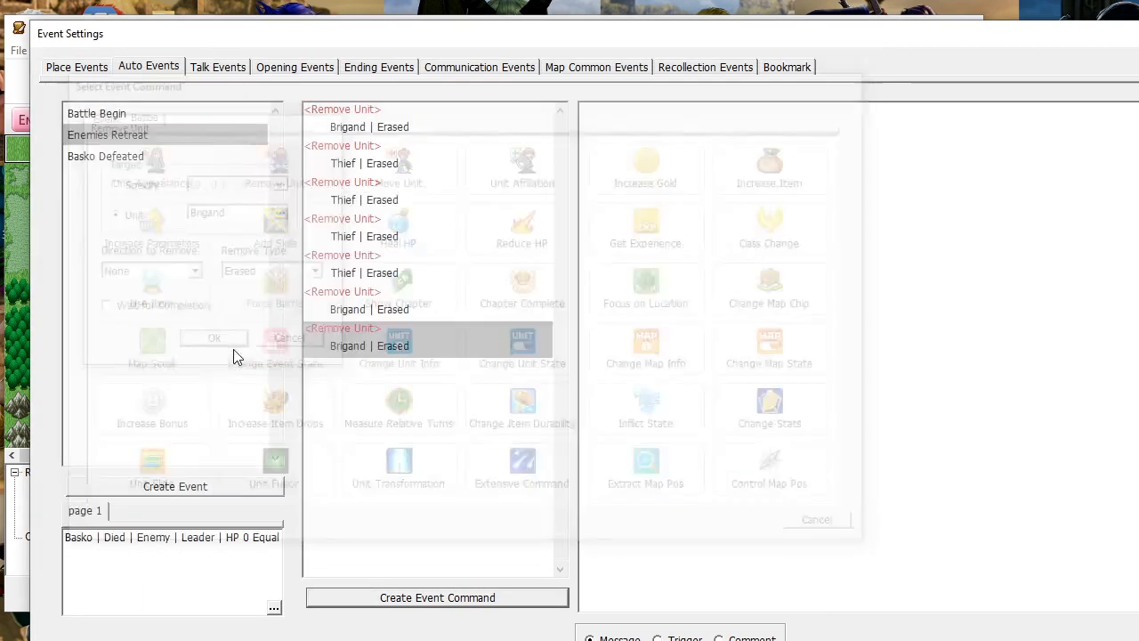
Add a Remove Unit command for the fourth Brigand in the enemies list, with remove type Erased
click(464, 601)
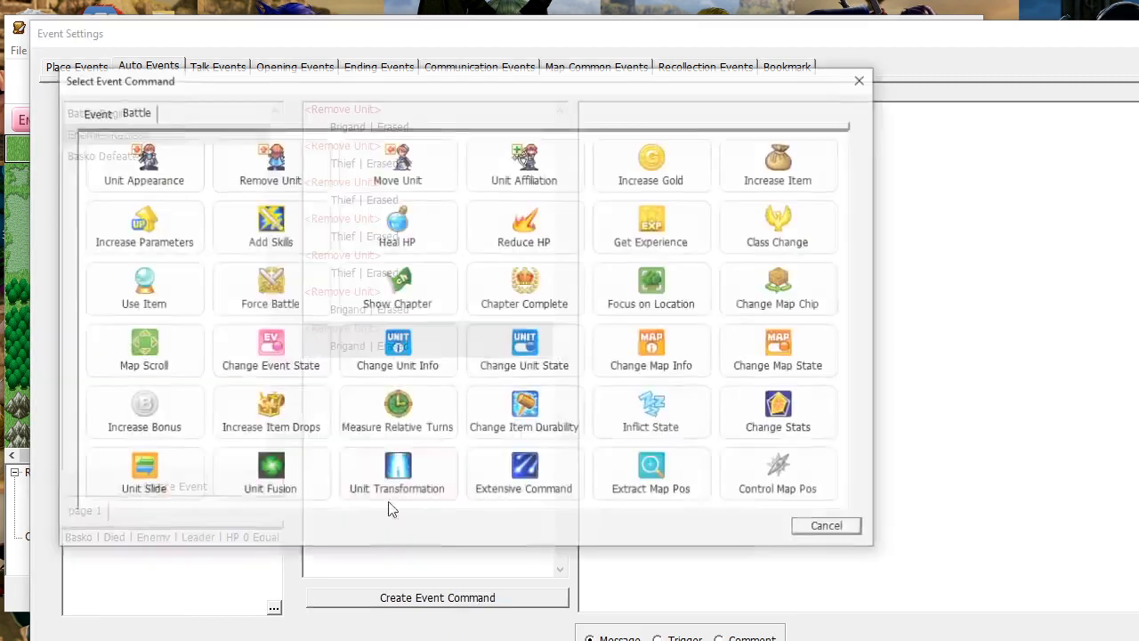
click(313, 189)
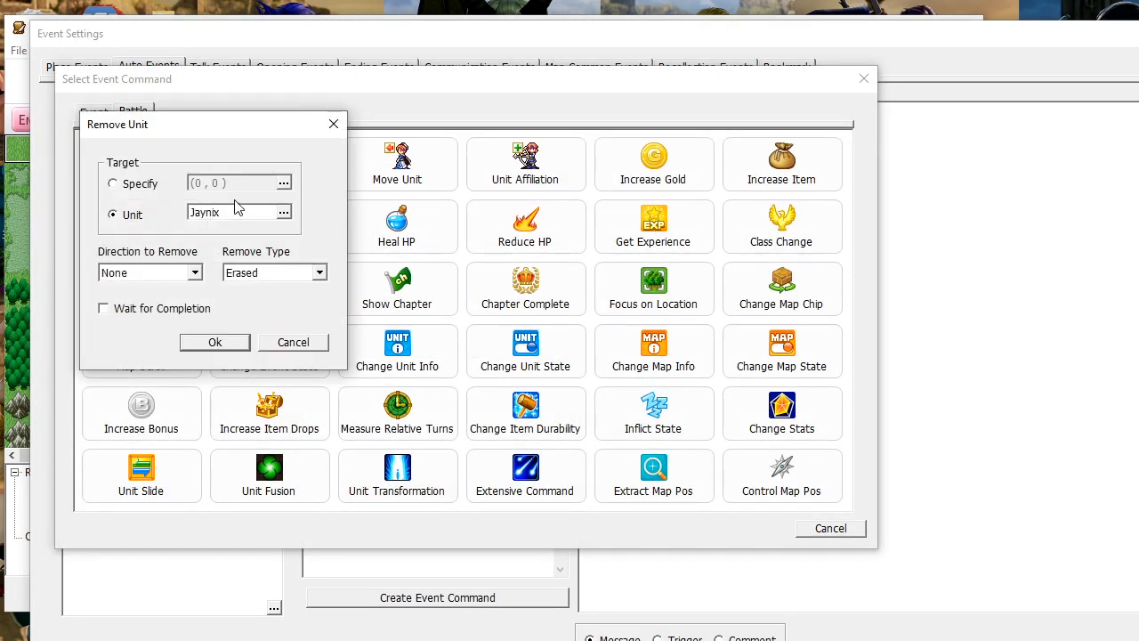
click(283, 212)
click(181, 205)
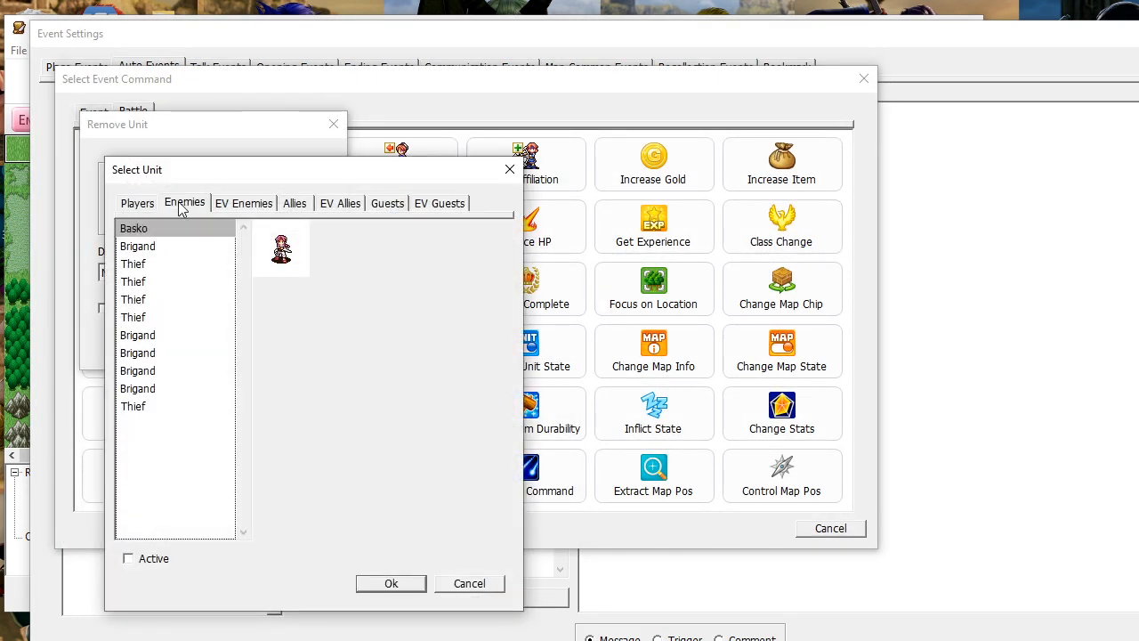
click(147, 372)
click(389, 583)
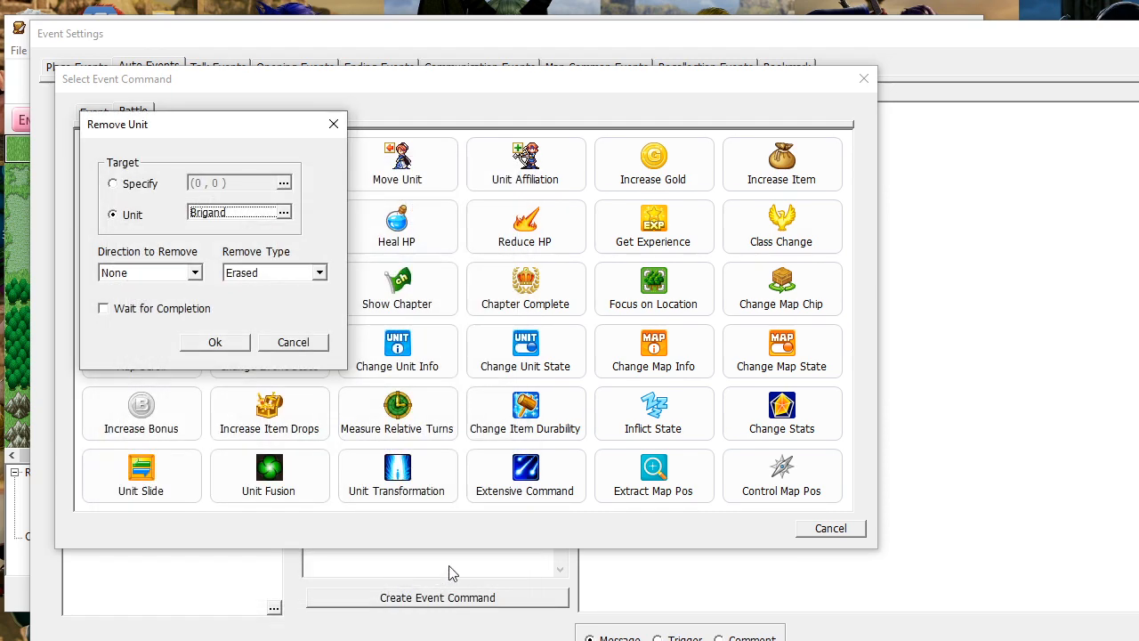
click(234, 347)
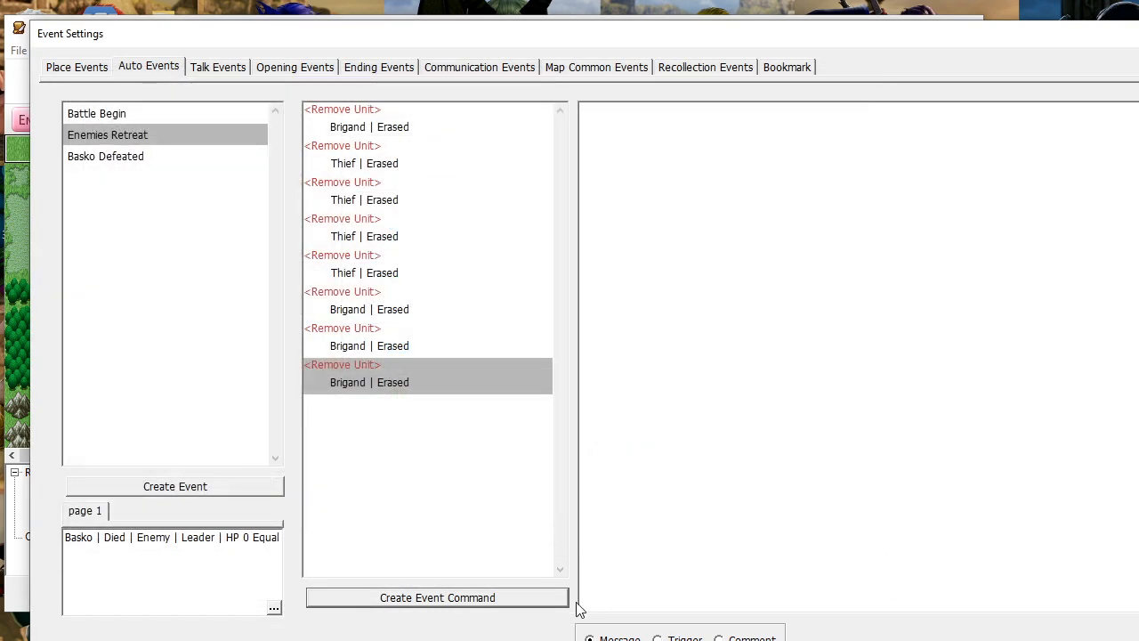
Add a Remove Unit command for the fifth Brigand in the enemies list, with remove type Erased
click(529, 601)
click(267, 164)
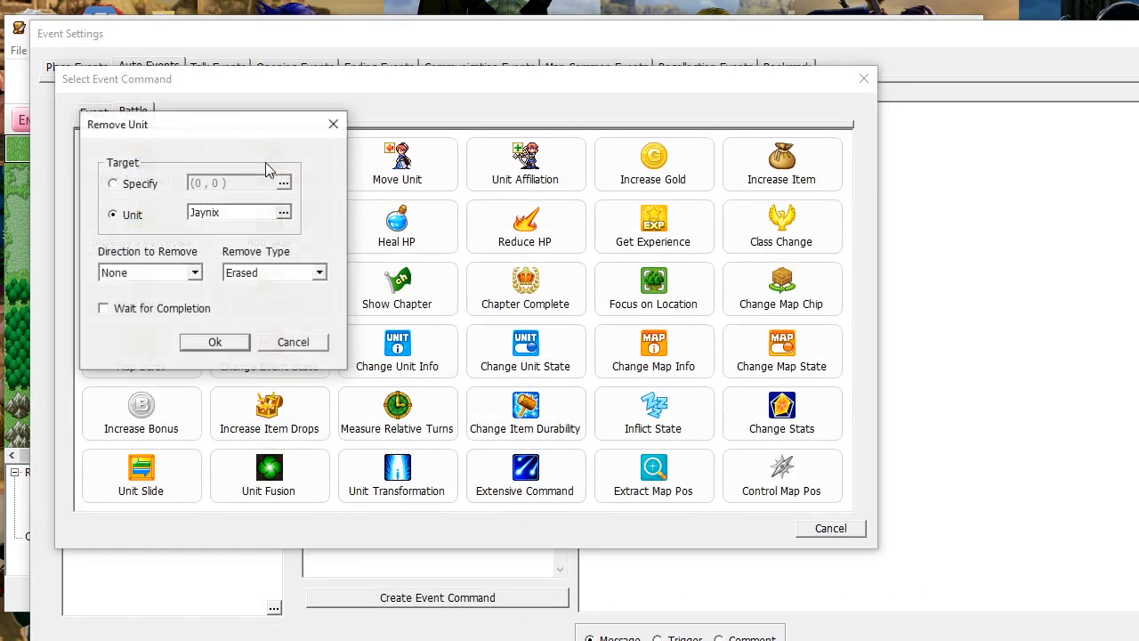
click(198, 216)
click(194, 204)
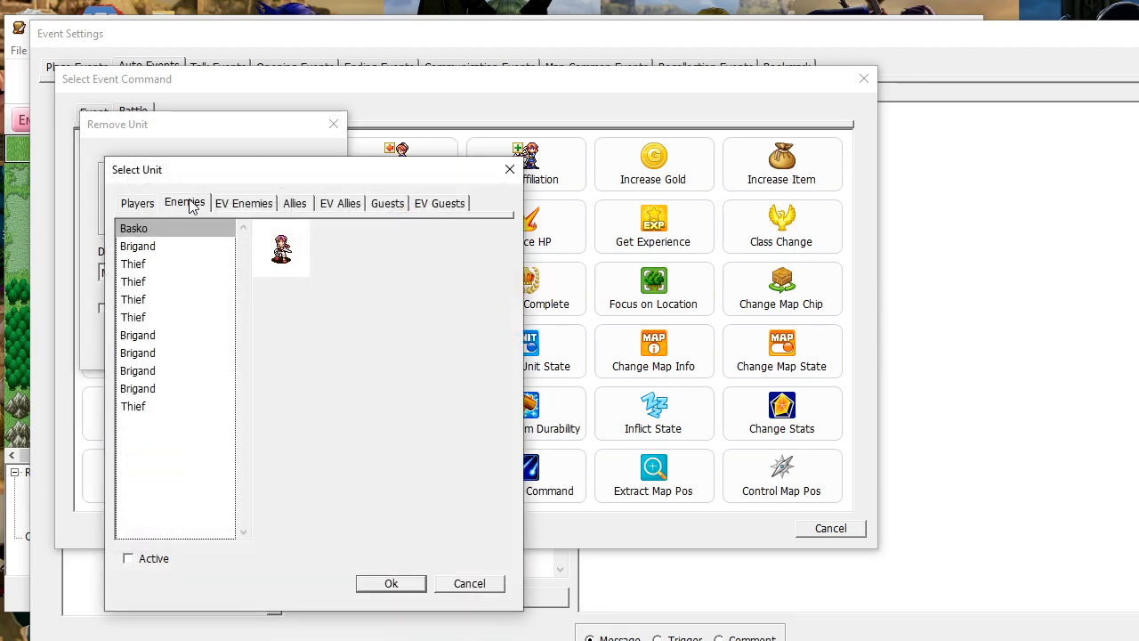
click(157, 392)
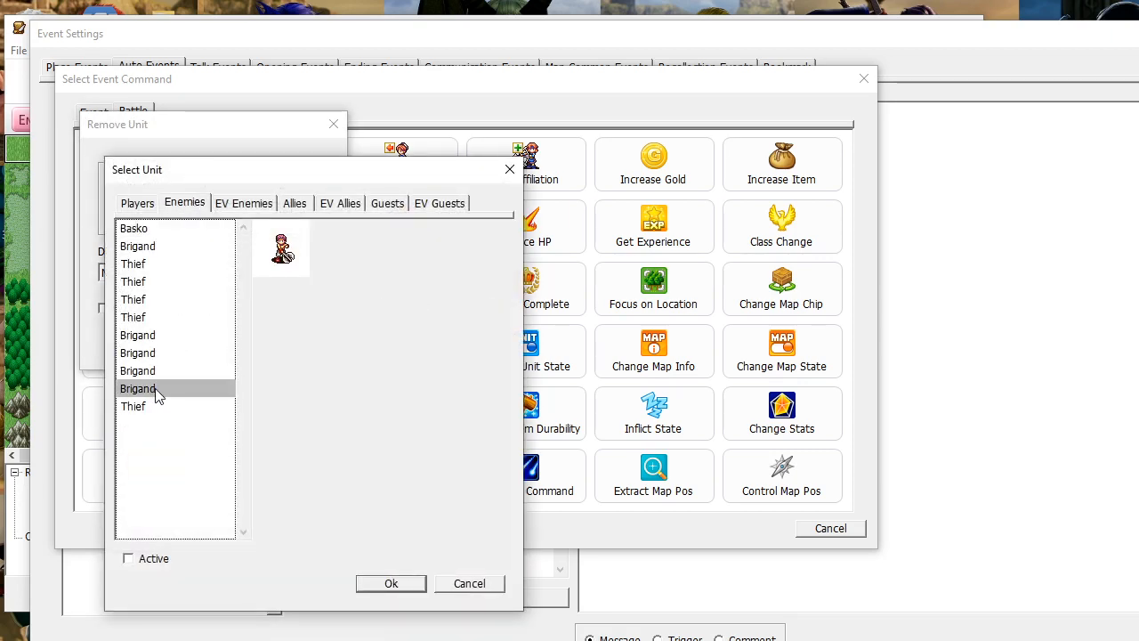
click(391, 583)
click(218, 342)
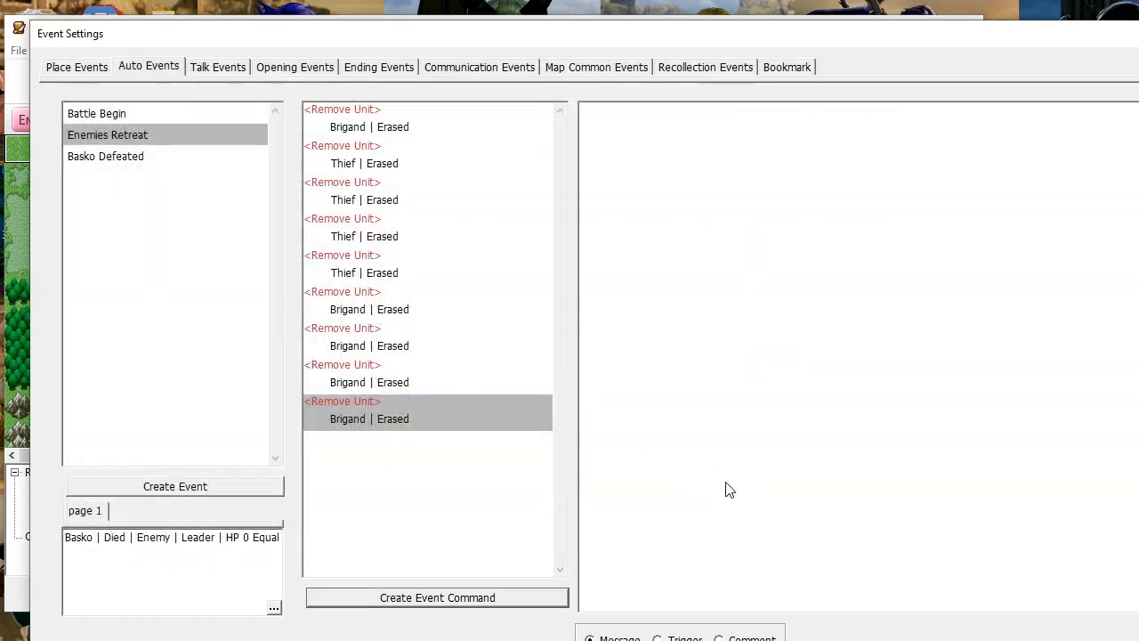
Add a Remove Unit command for the last Thief at the end of the enemies list, with remove type Erased
click(528, 597)
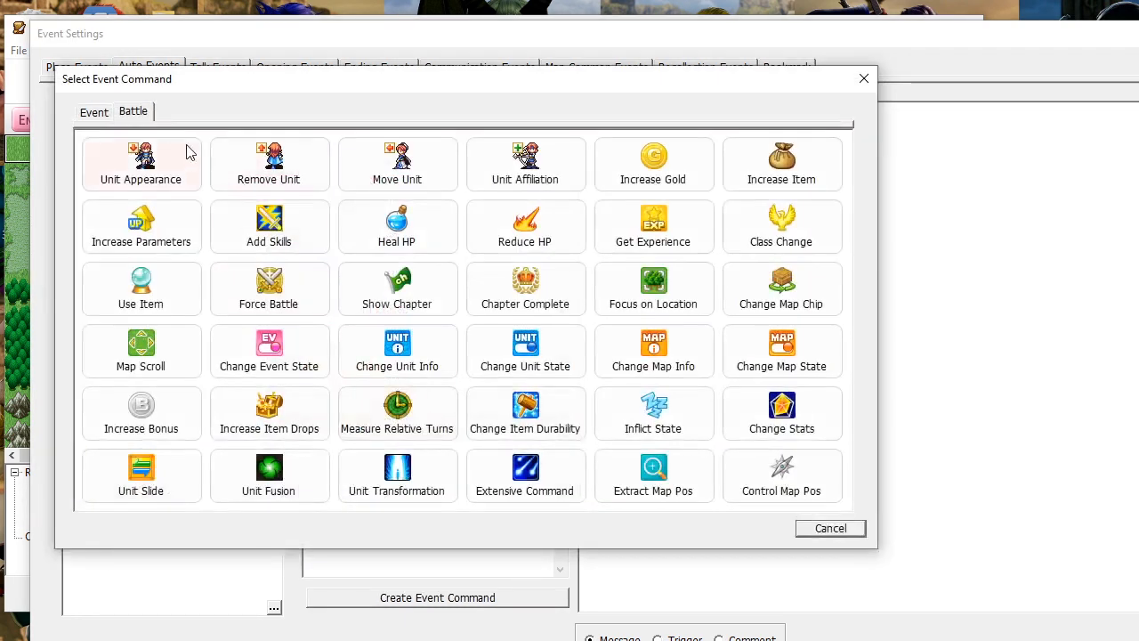
click(269, 167)
click(283, 212)
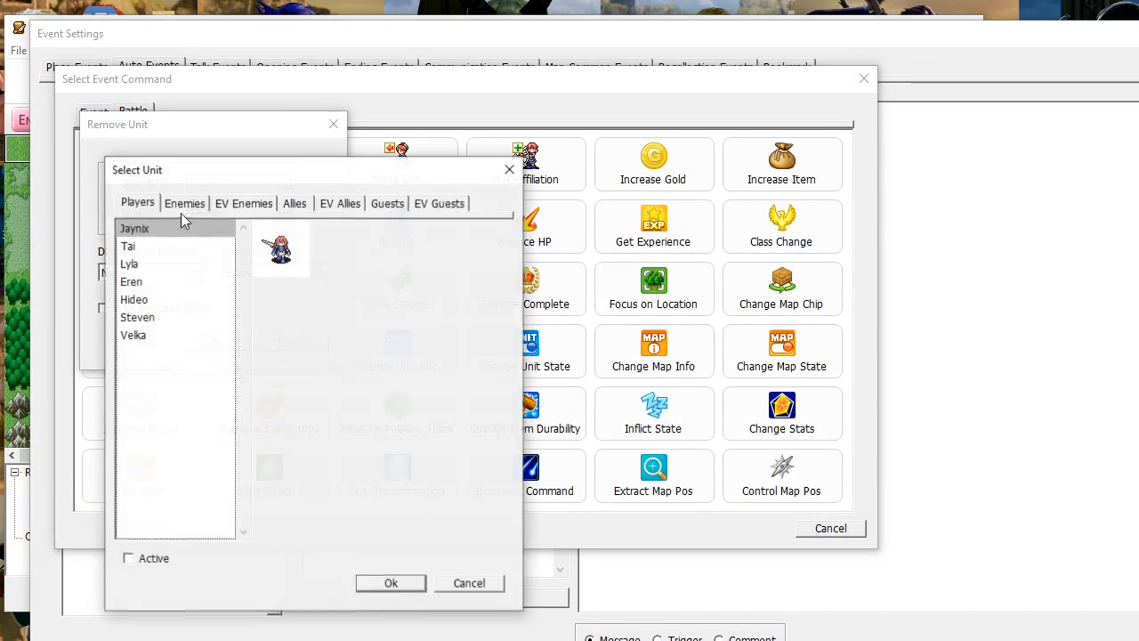
click(197, 201)
click(177, 407)
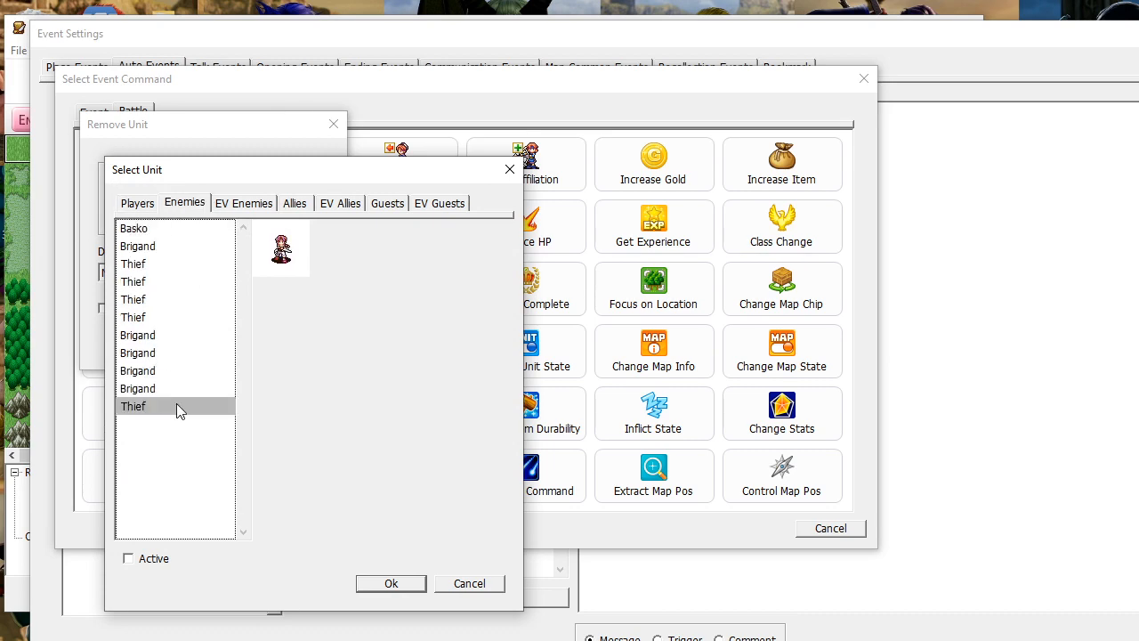
click(406, 582)
click(217, 342)
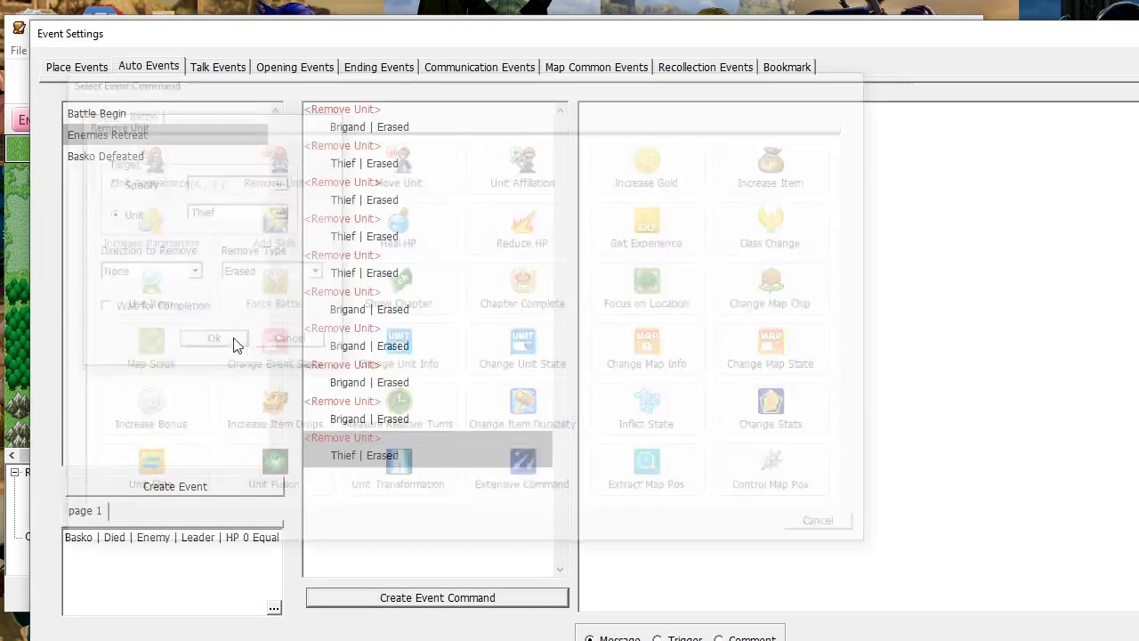
Check the enemy, event enemy, ally and guest unit lists for any units still needing removal, without adding another Remove Unit command
click(480, 597)
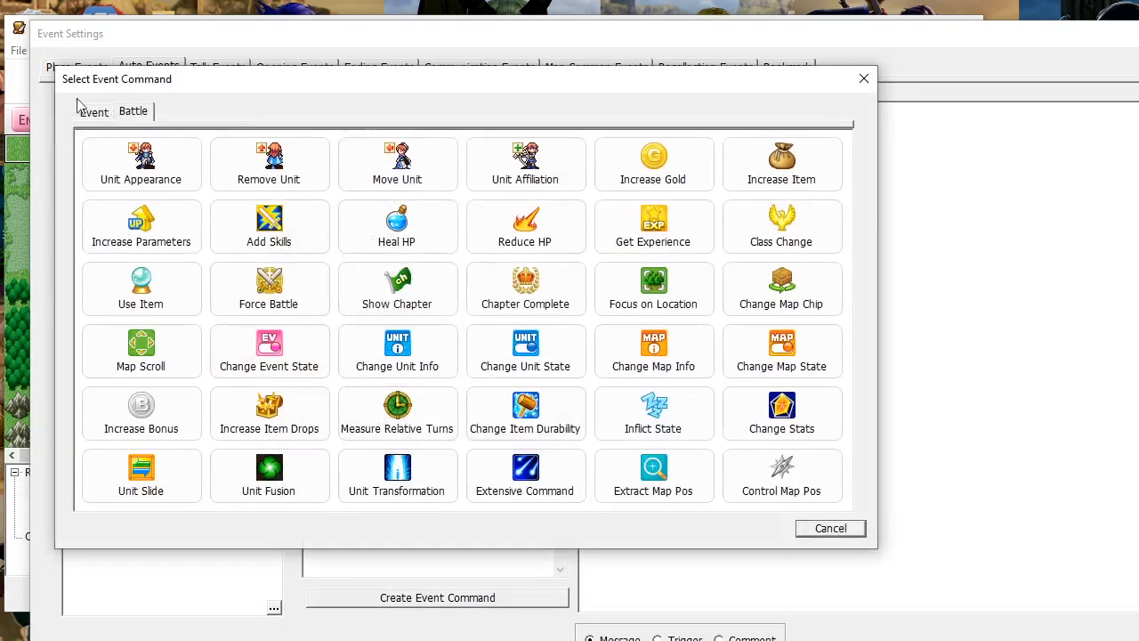
click(270, 169)
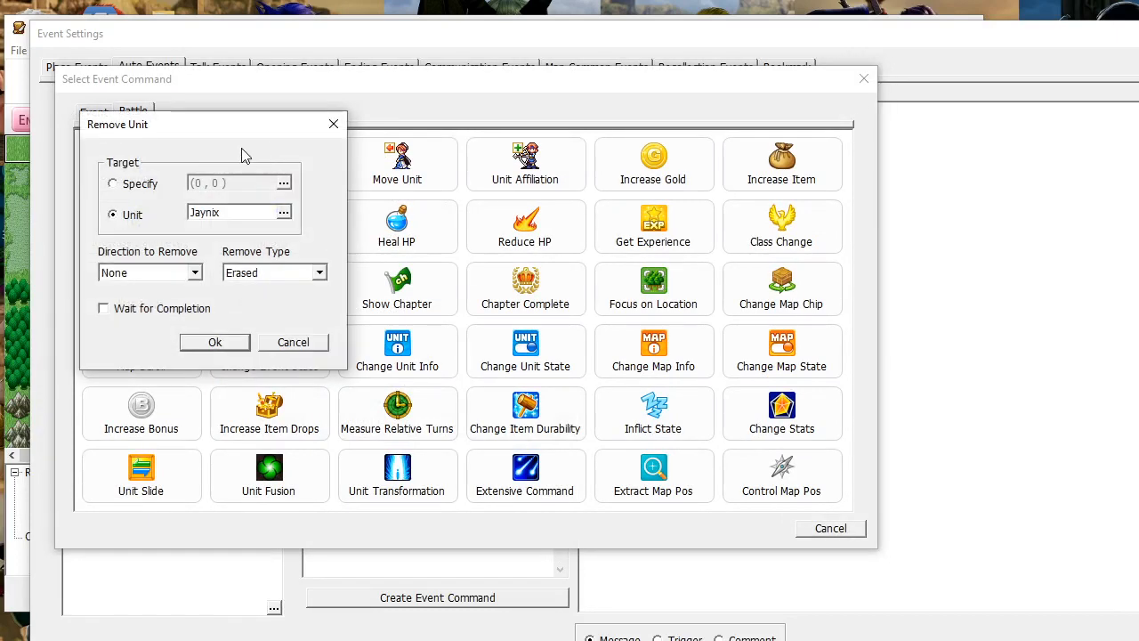
click(222, 219)
click(207, 205)
click(240, 206)
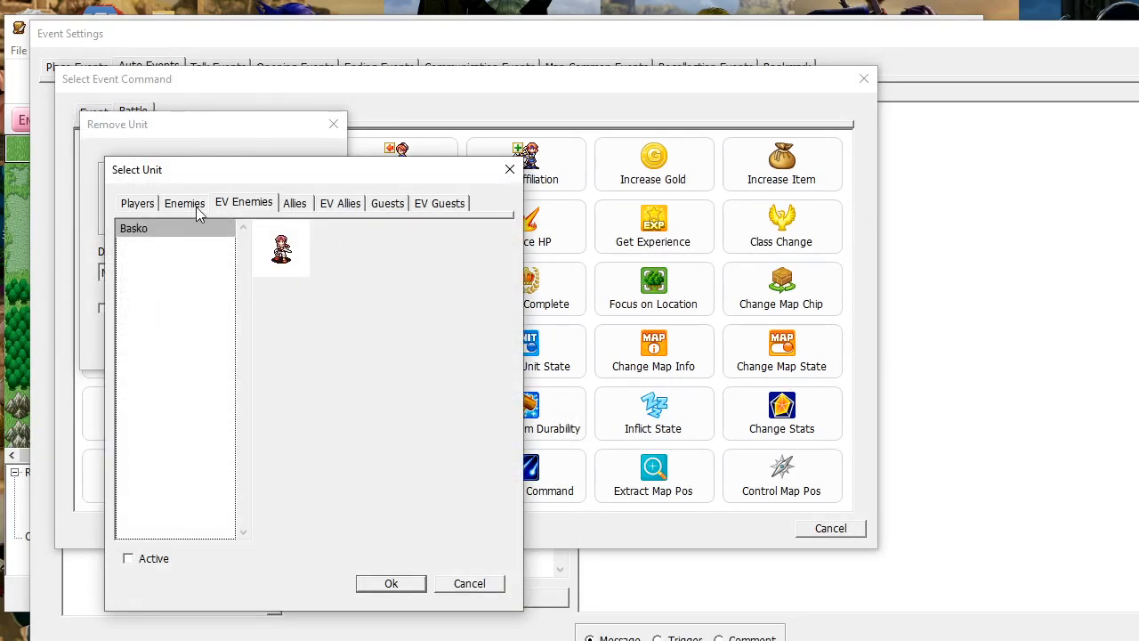
click(196, 206)
click(303, 205)
click(346, 210)
click(387, 205)
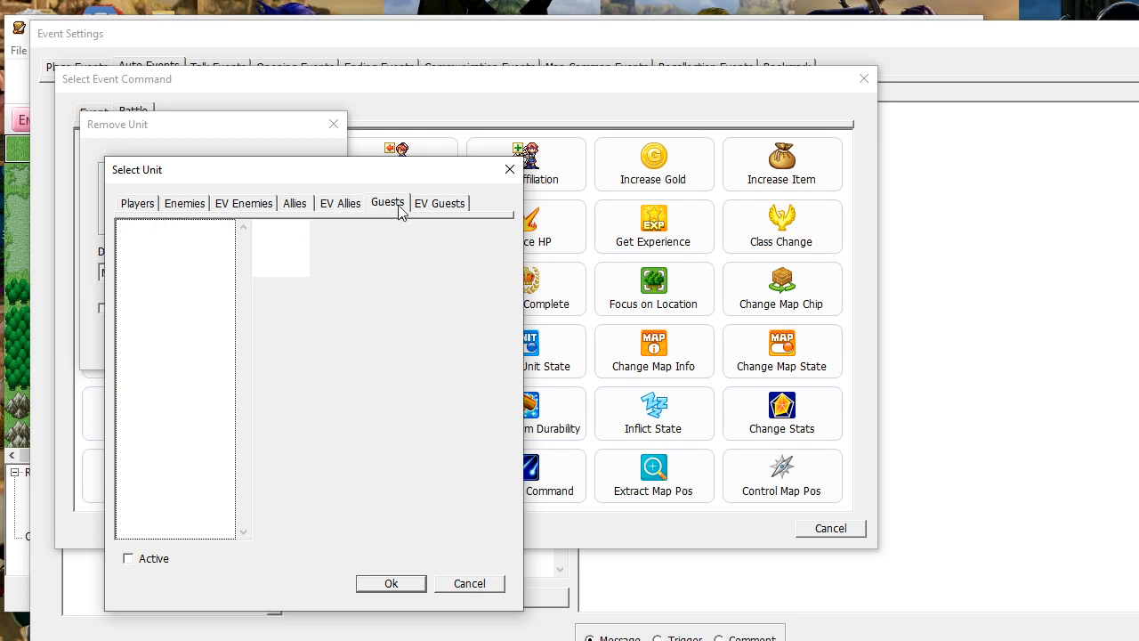
click(459, 207)
click(516, 166)
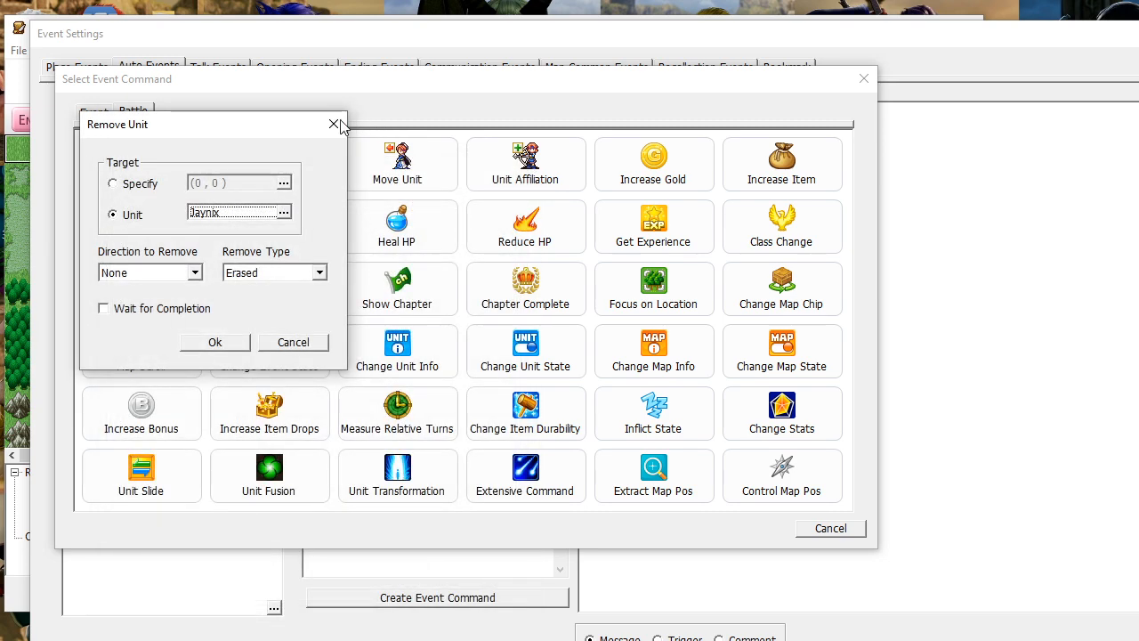
click(245, 214)
click(187, 205)
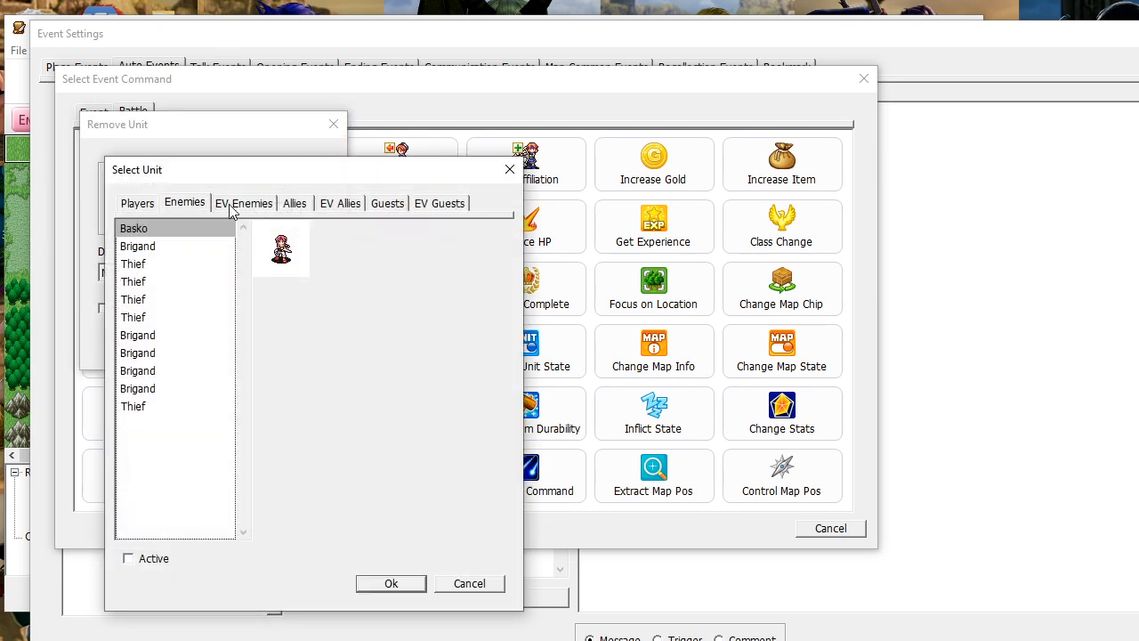
click(290, 204)
click(331, 206)
click(383, 207)
click(444, 203)
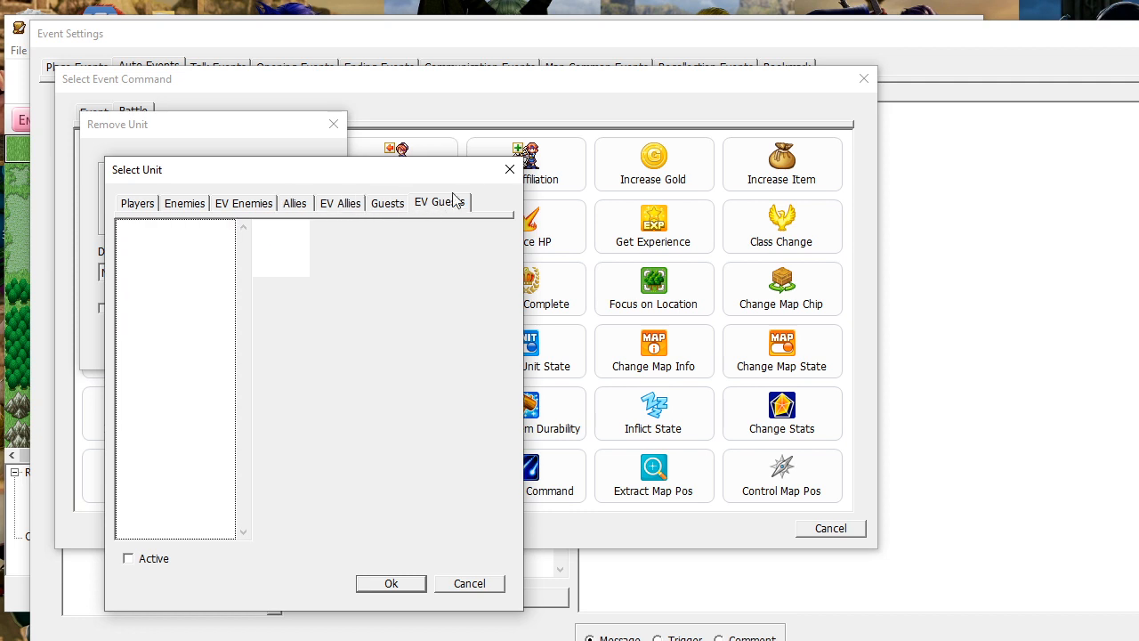
click(509, 171)
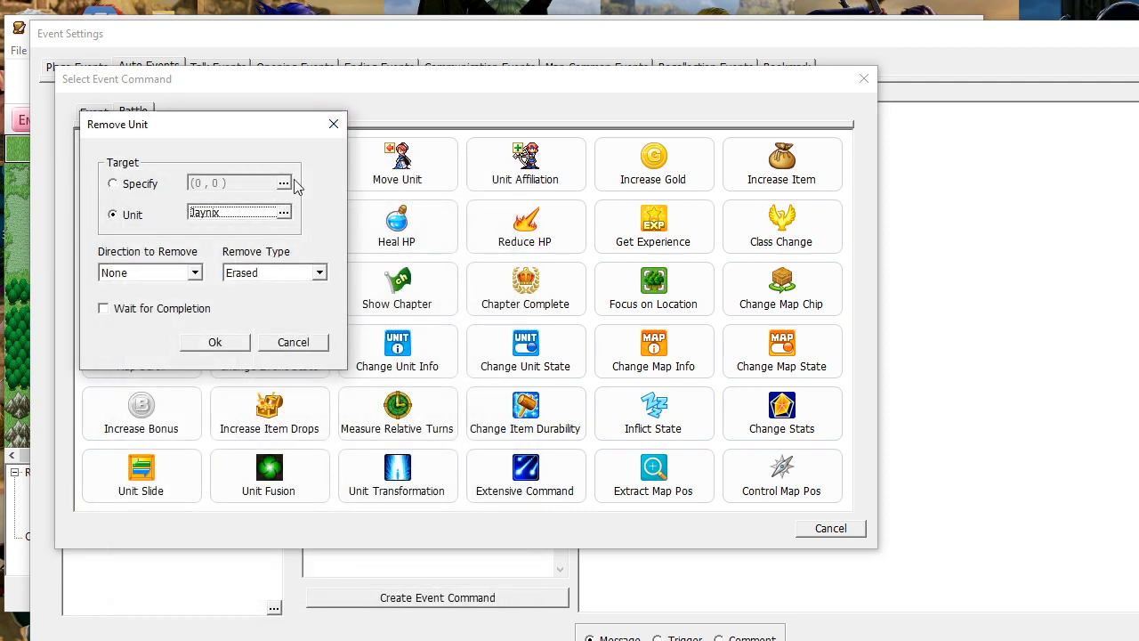
click(330, 135)
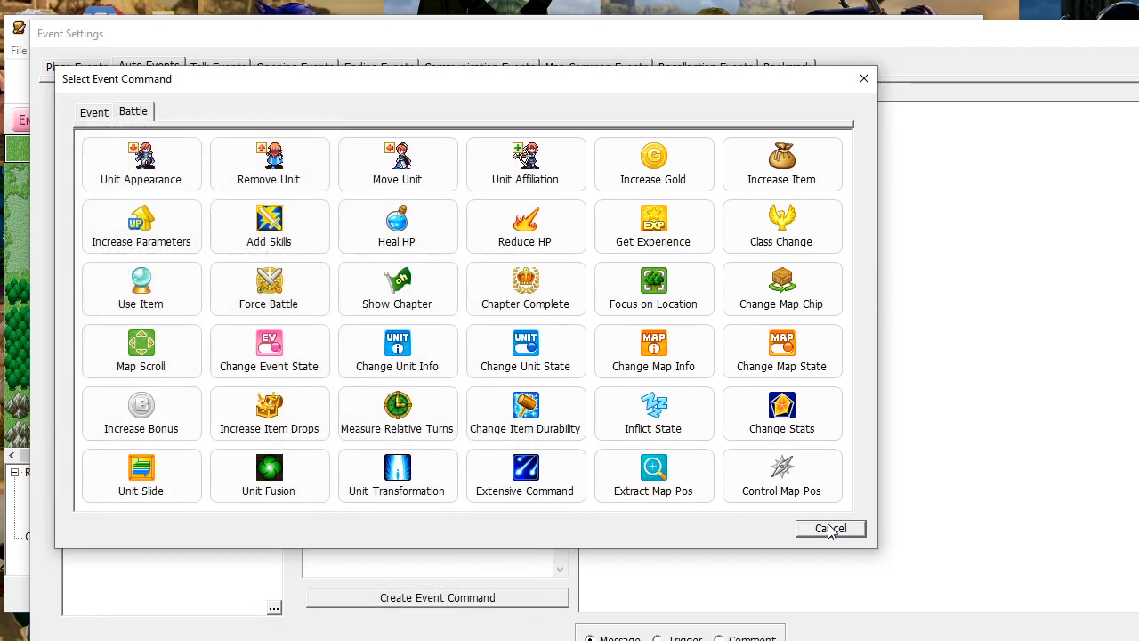
click(863, 78)
Apply the changes to the Enemies Retreat event and close the event settings
drag(462, 43, 457, 28)
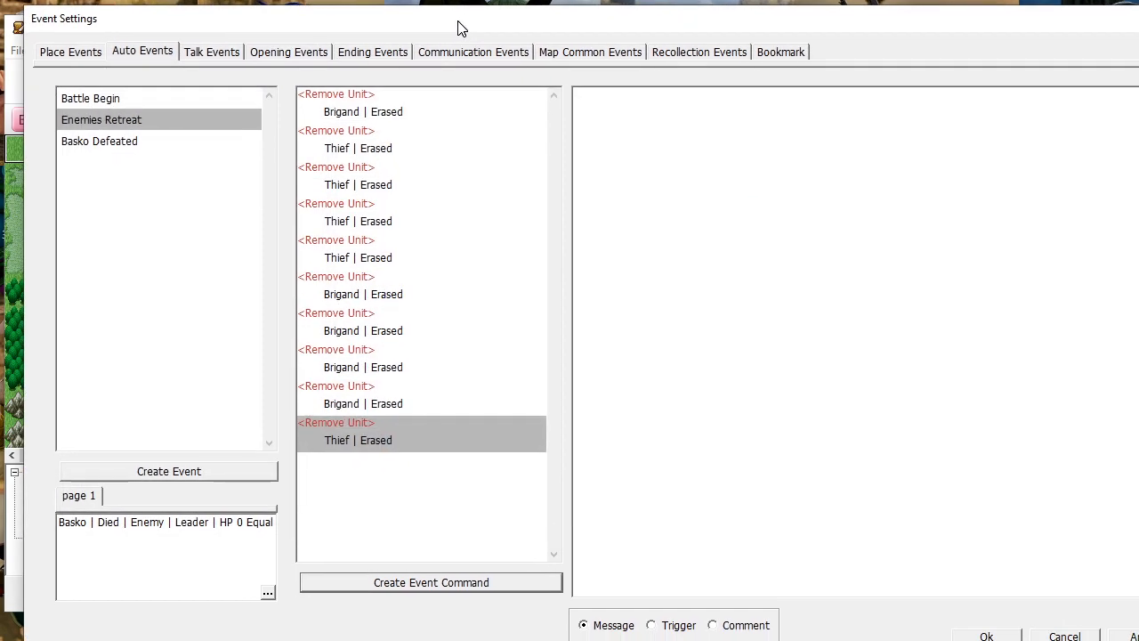
click(1130, 637)
click(986, 636)
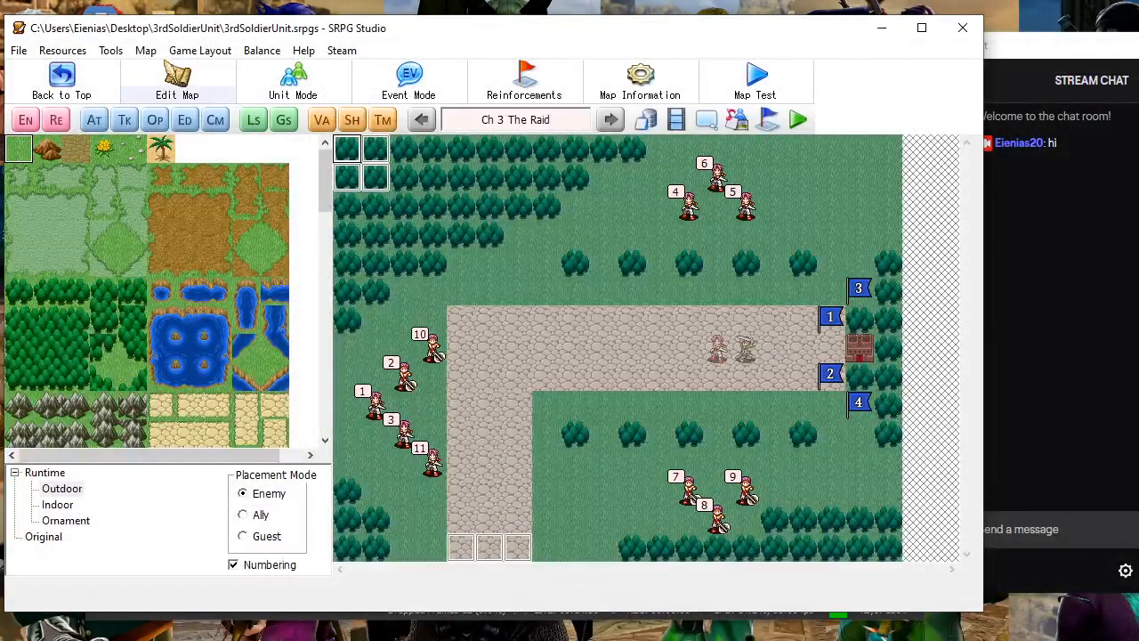
Review the test members setting in The Raid's map information and close the map information
click(646, 92)
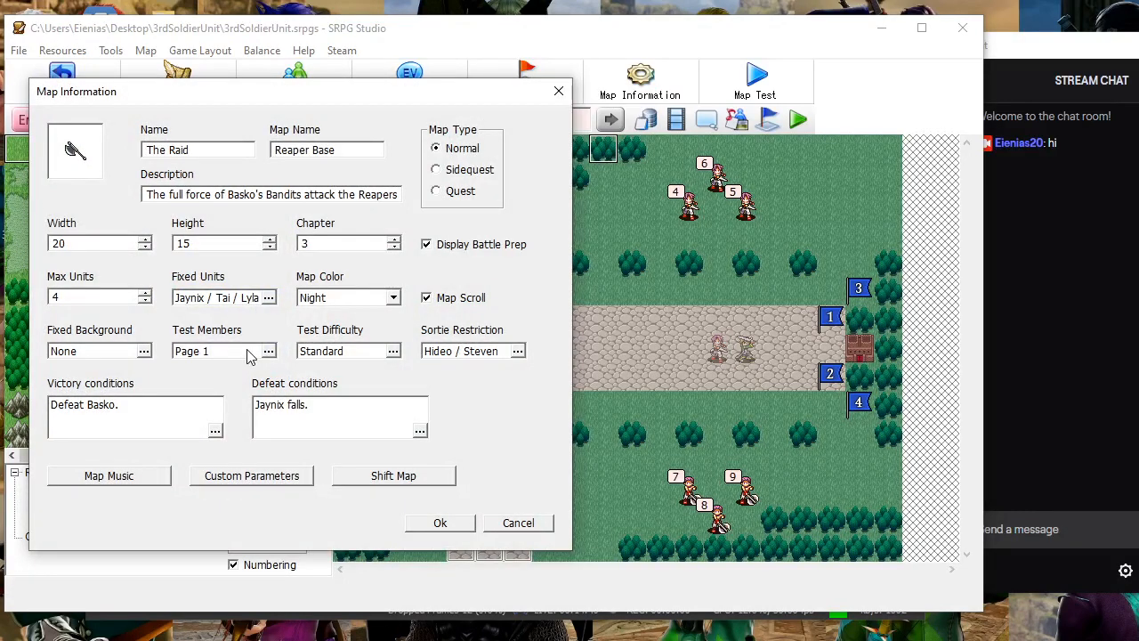
click(250, 352)
click(501, 576)
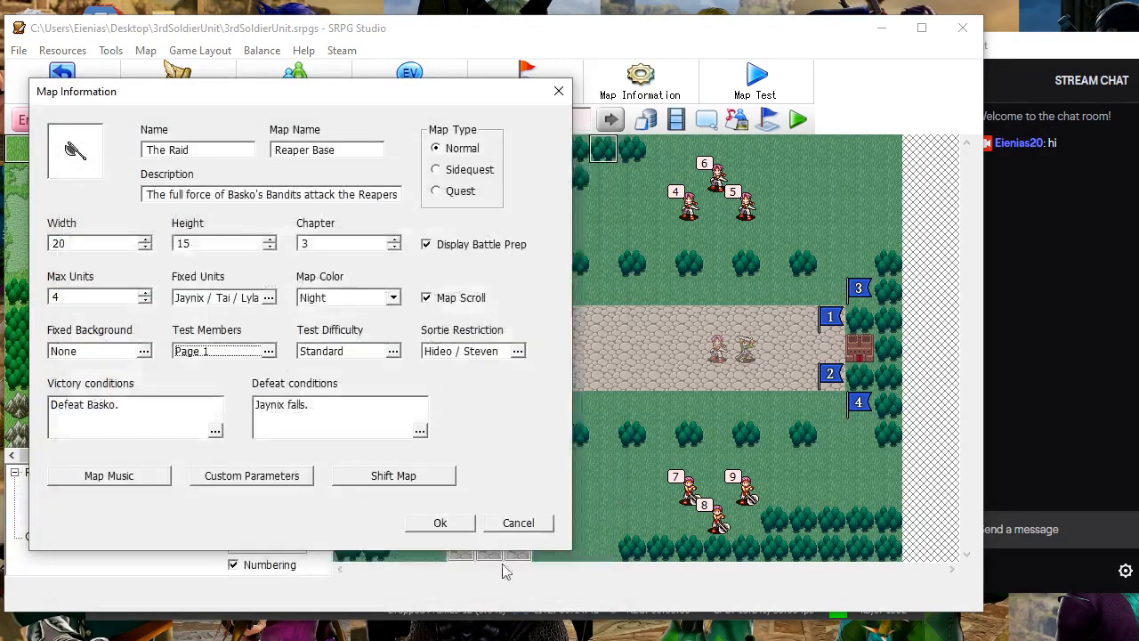
click(442, 527)
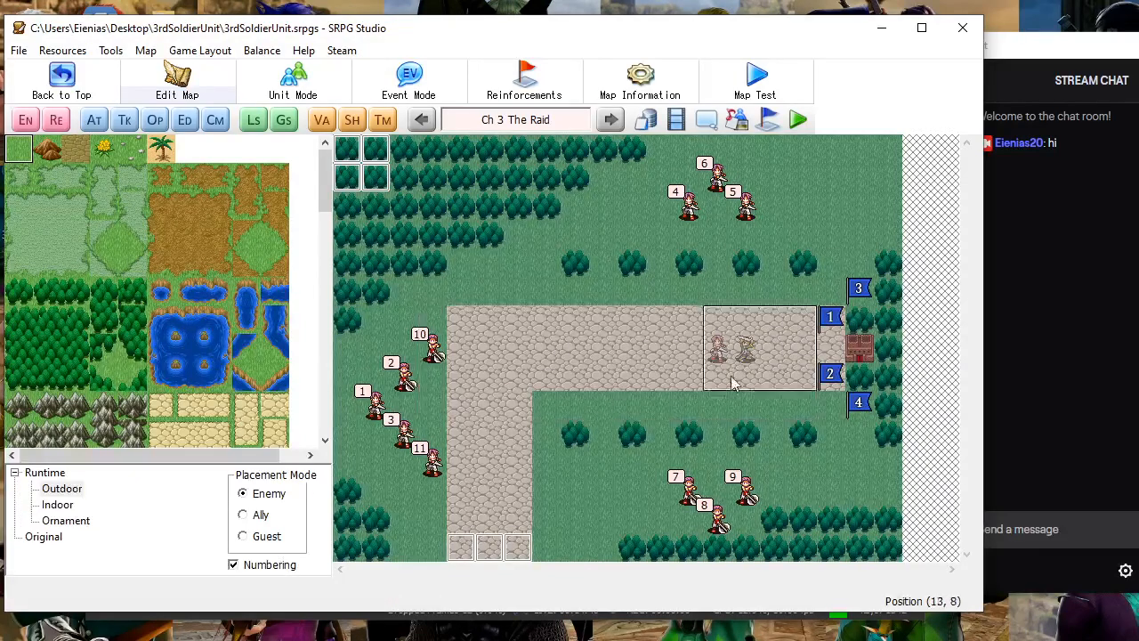
Repaint the stray grass tile on the paved path beside deployment flag 1 with a stone paving tile
click(808, 327)
click(176, 443)
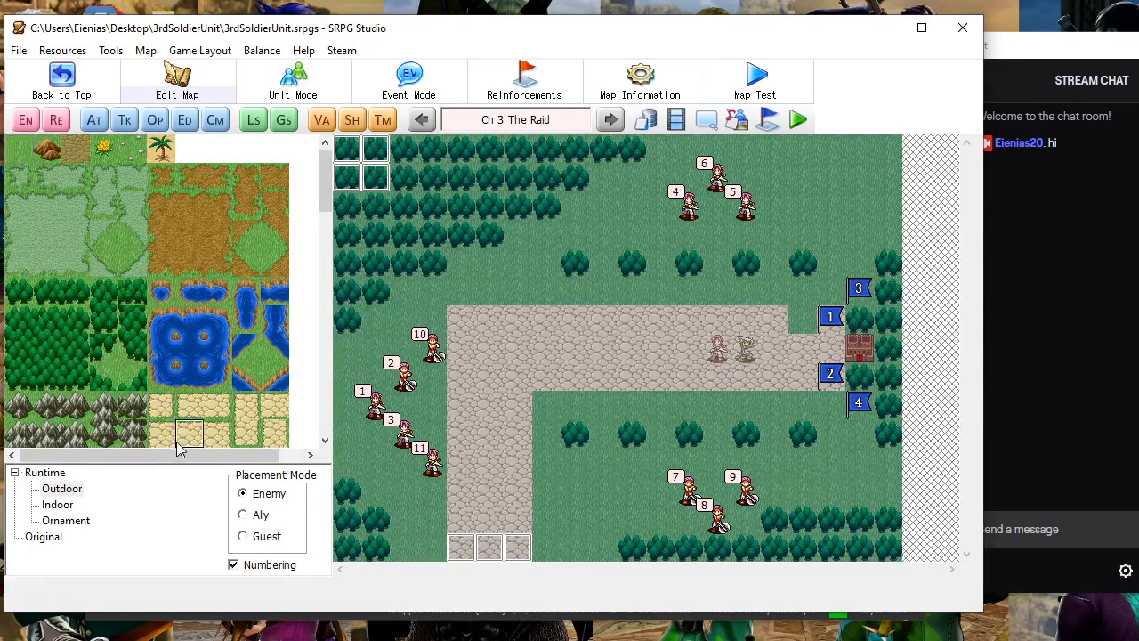
scroll(176, 443, down, 1)
click(803, 320)
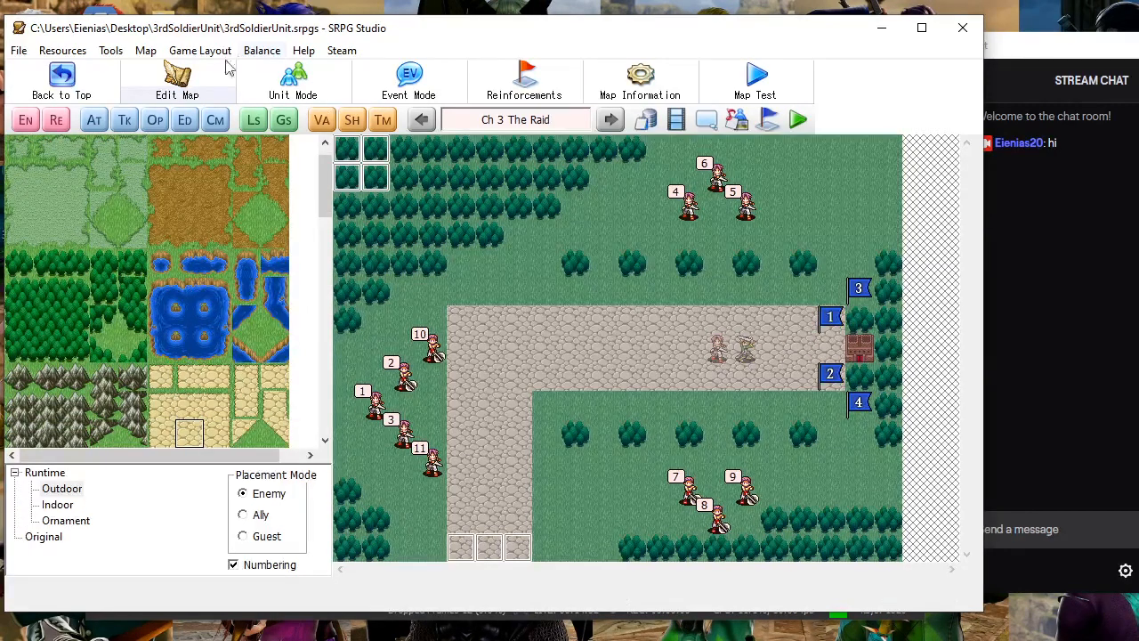
Switch the map of The Raid from terrain editing to Unit Mode
click(285, 86)
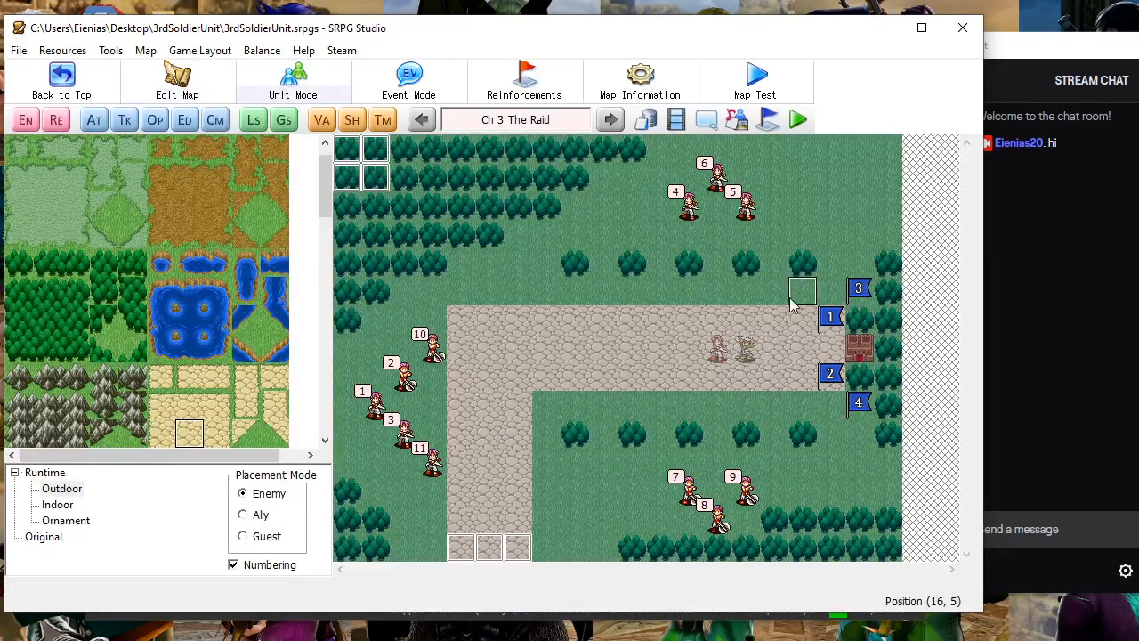
Move deployment flag 1 onto the grass beside enemies 1, 2 and 3 and start a map test
click(432, 398)
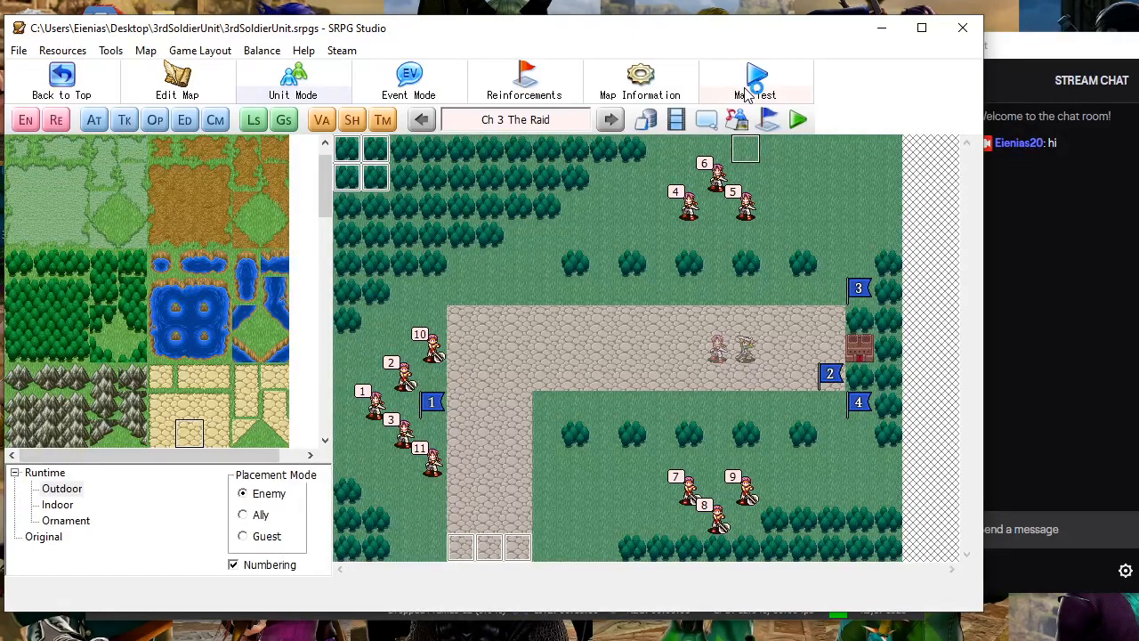
Switch to OBS and lower the Desktop Audio level to about -21.3 dB
click(686, 617)
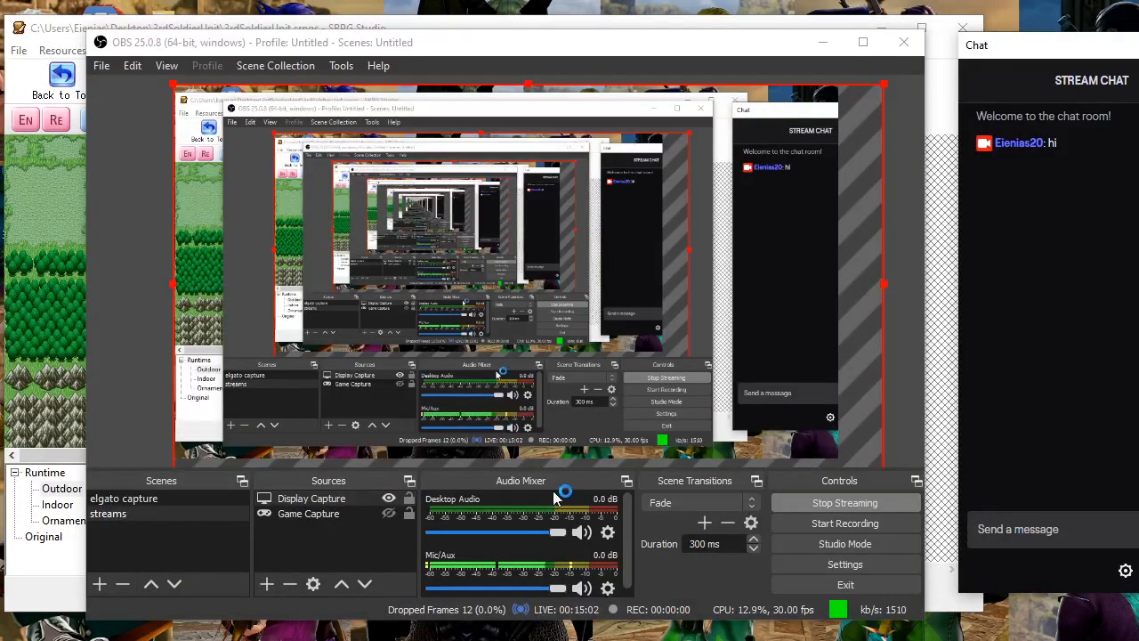
drag(502, 533, 486, 532)
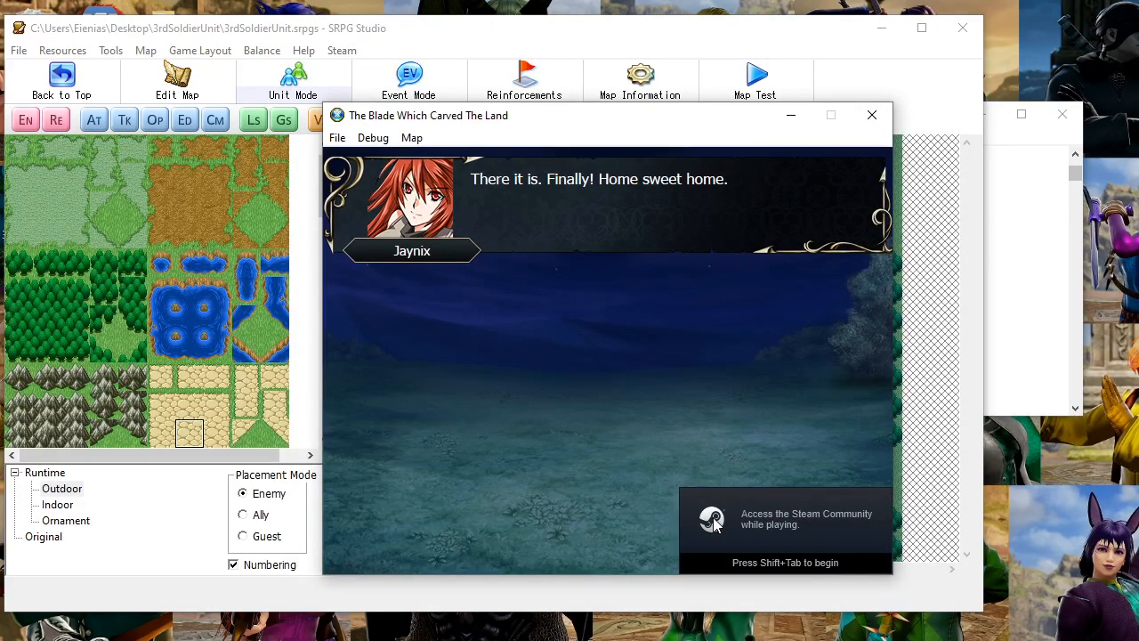
key(alt+Tab)
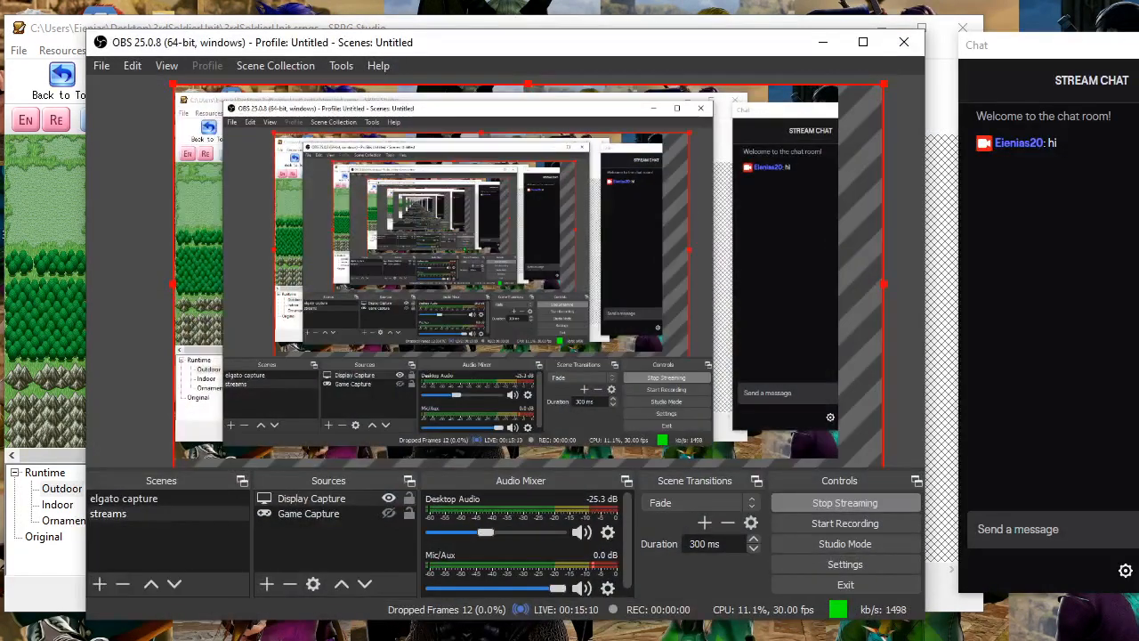
click(510, 534)
click(494, 534)
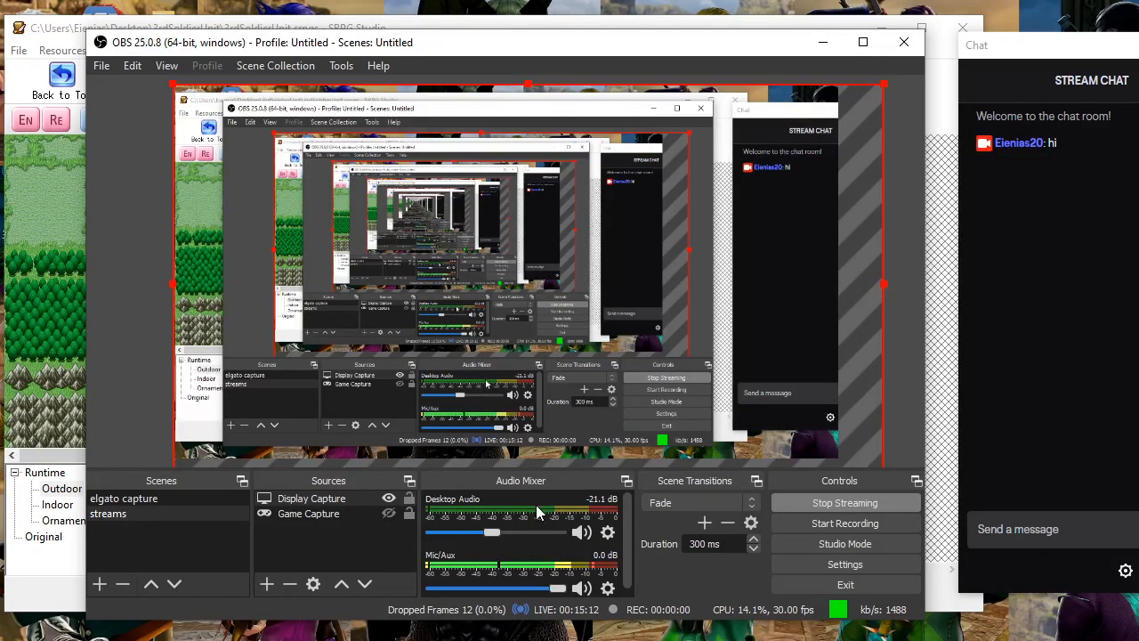
scroll(512, 529, down, 3)
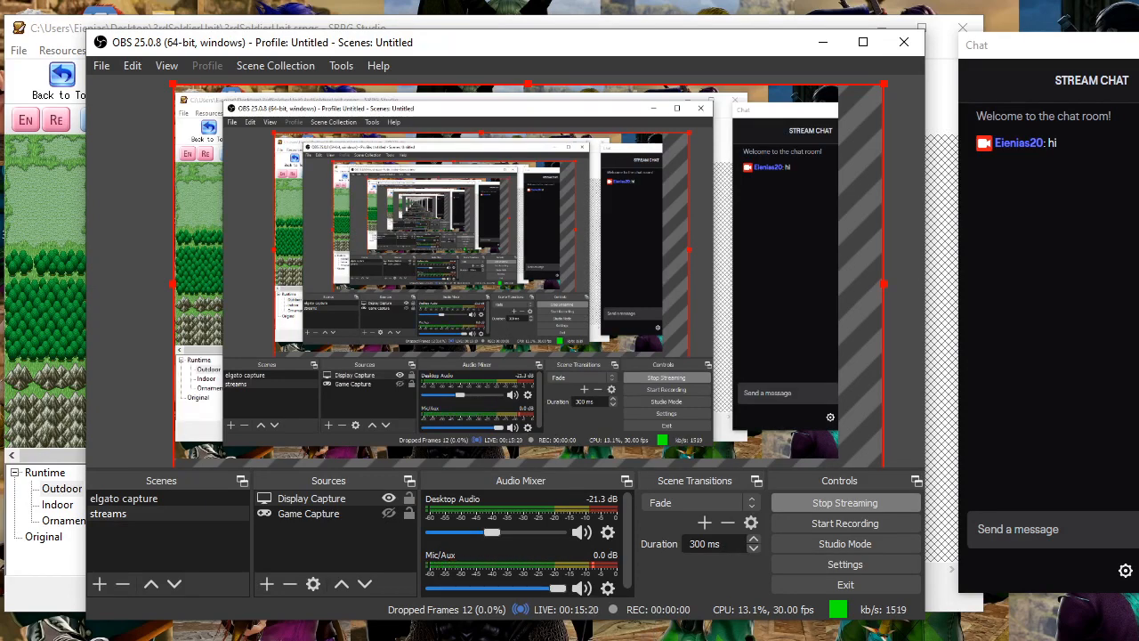
Return to the test game, check the application levels in the Windows volume mixer and close the mixer
click(678, 640)
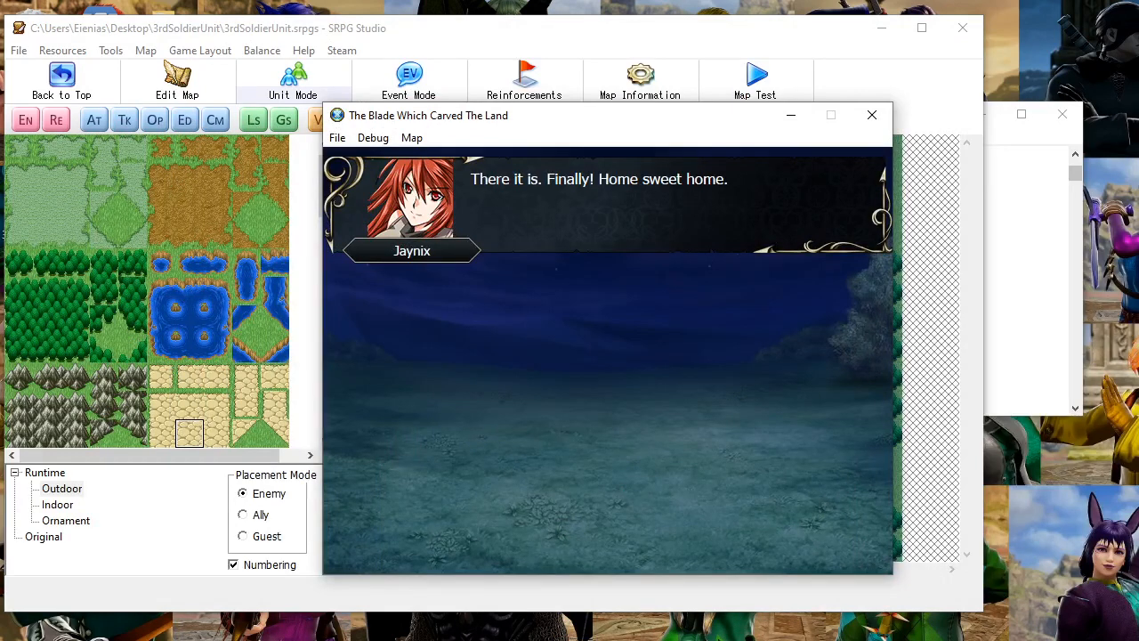
right_click(1116, 640)
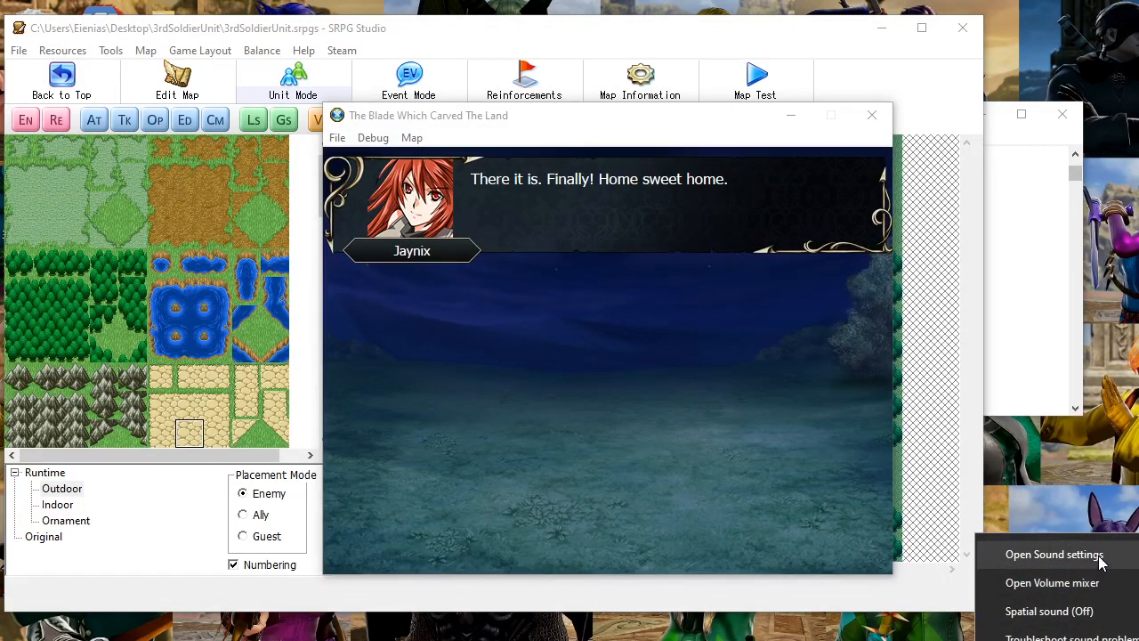
click(1094, 582)
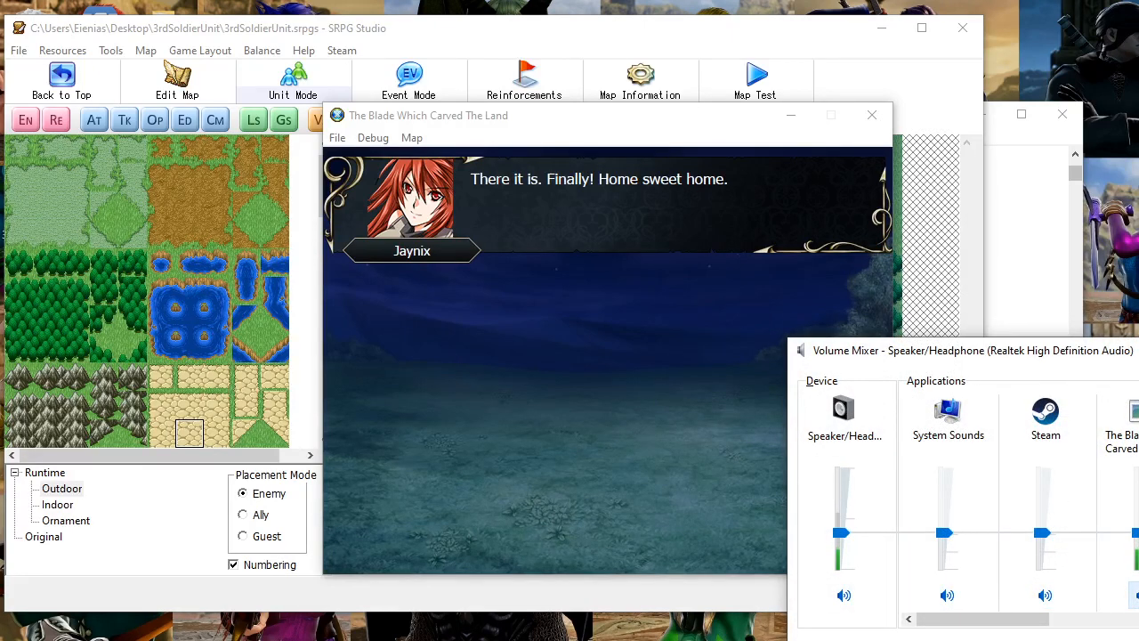
key(alt+F4)
Lower the Desktop Audio level in OBS to about -44 dB and switch back to the test game
key(alt+Tab)
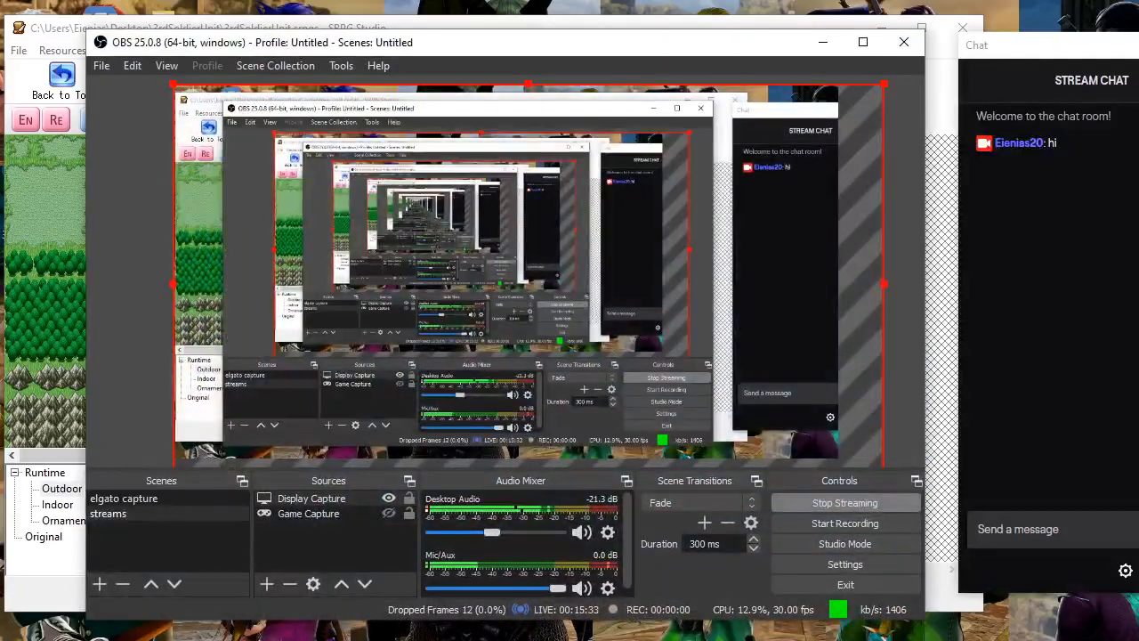
click(464, 533)
key(alt+Tab)
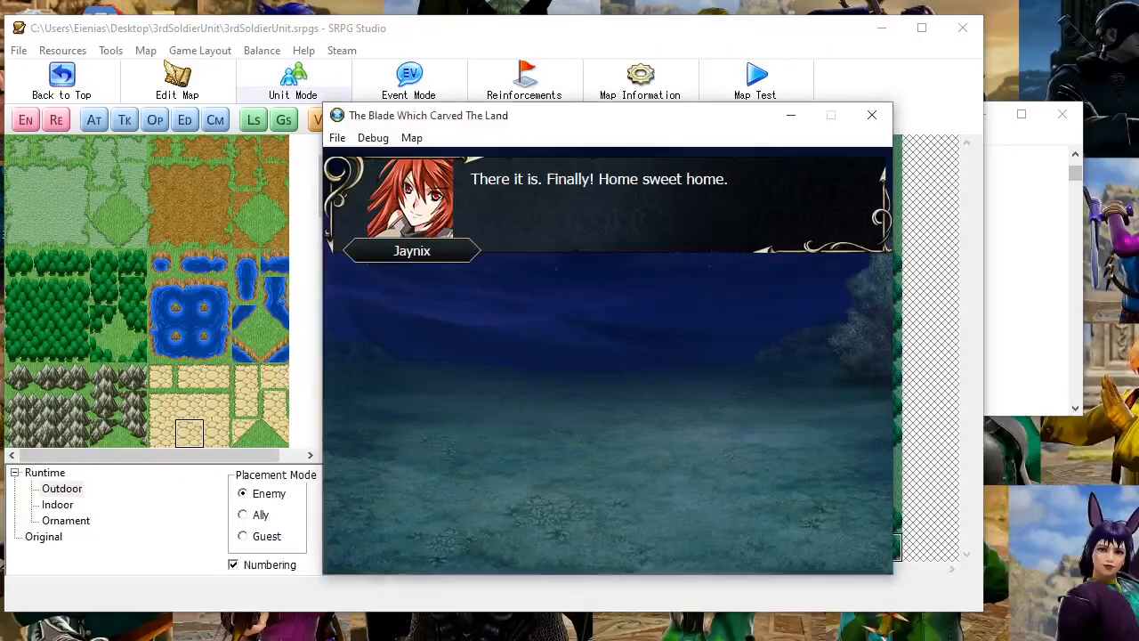
key(alt+Tab)
key(alt+Tab)
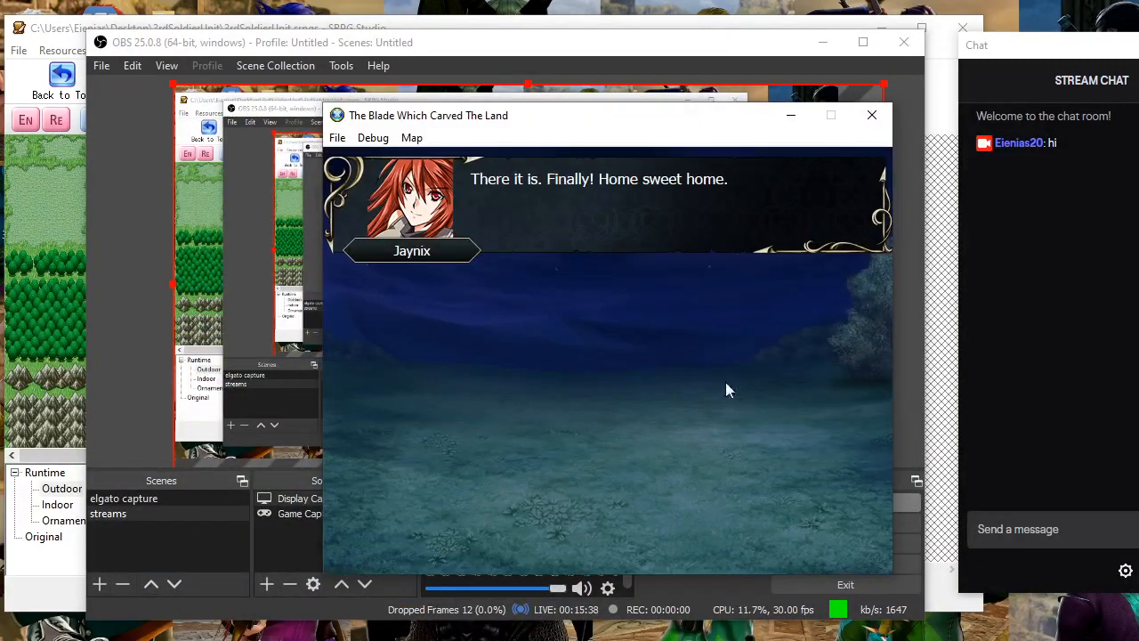
Skip the opening dialogue in the test game and start the chapter
click(723, 363)
click(461, 283)
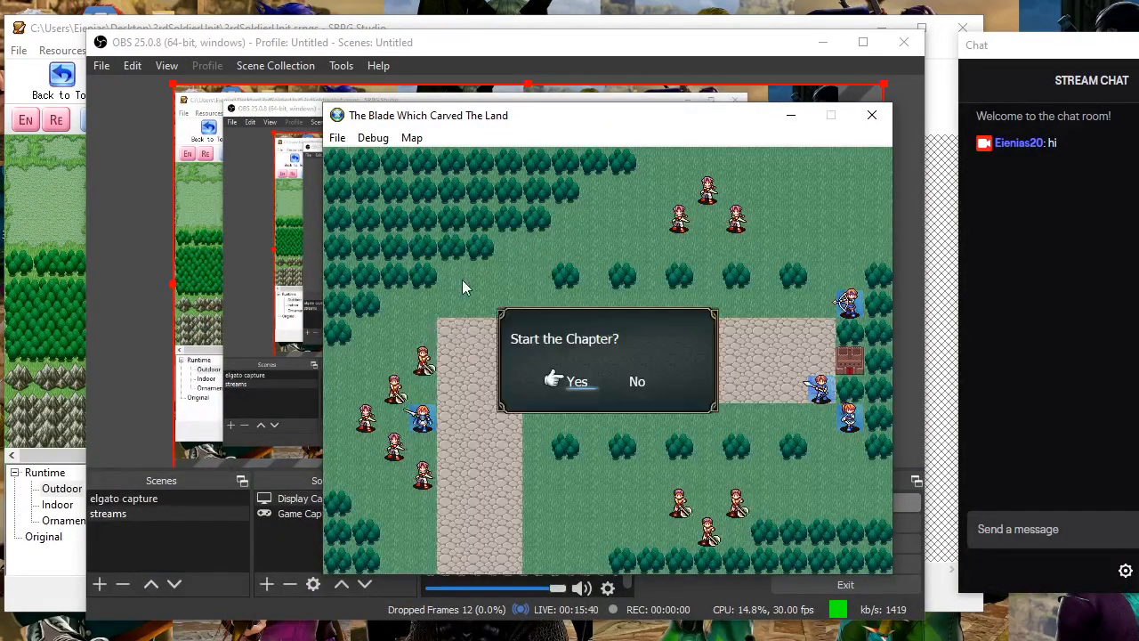
click(581, 382)
click(596, 359)
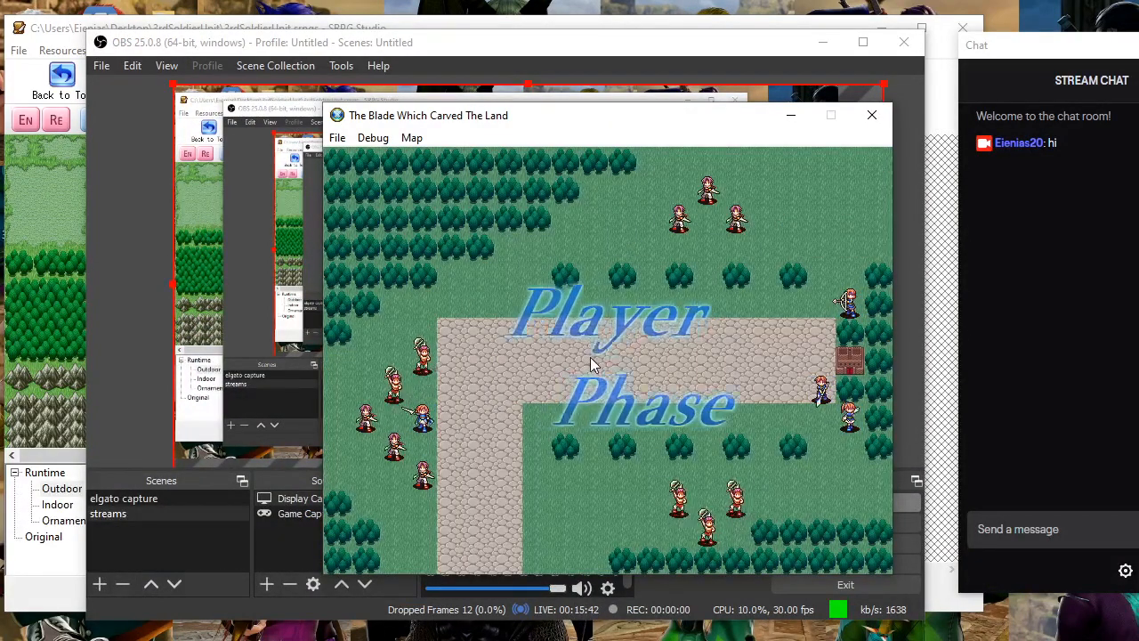
Move Jaynix beside Basko and attack him with the Red Sword
click(405, 425)
click(394, 418)
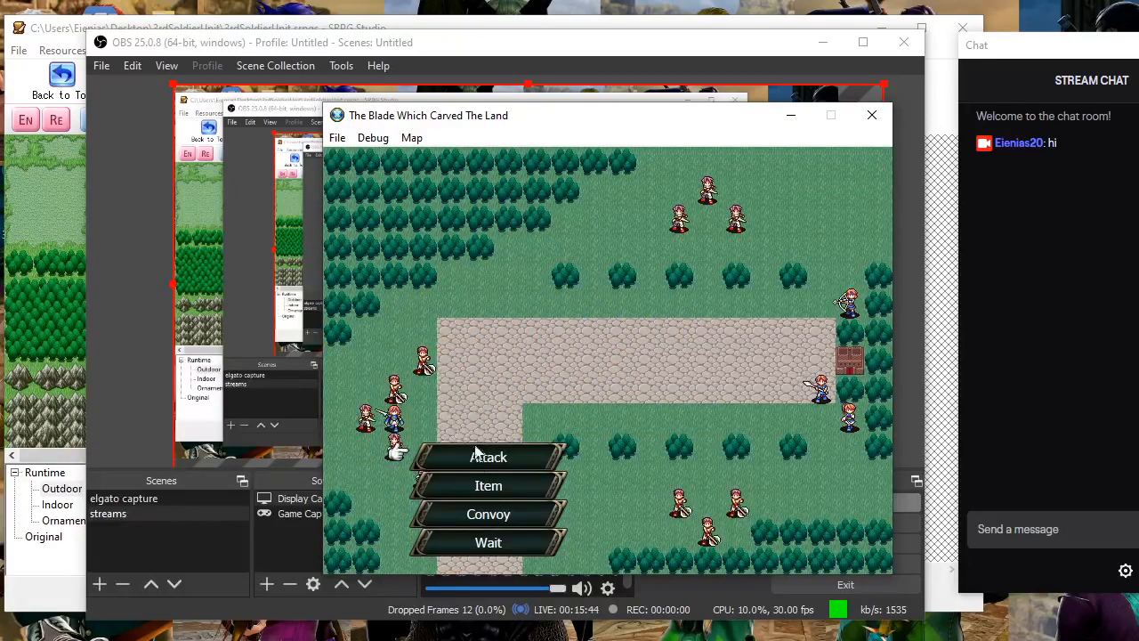
click(467, 457)
click(494, 238)
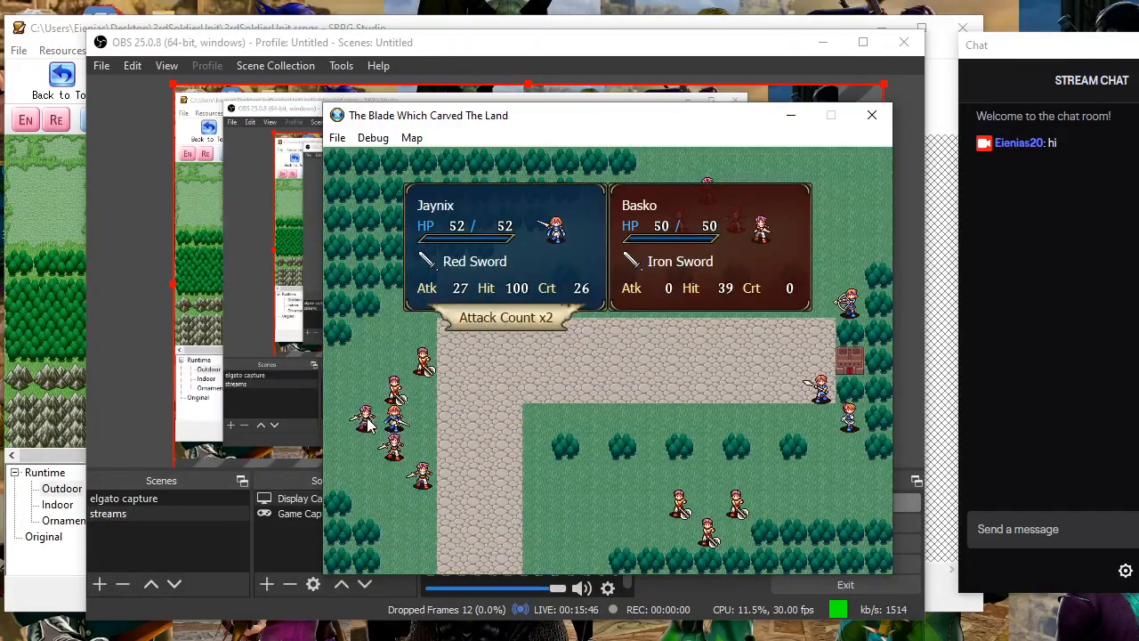
click(582, 381)
click(581, 381)
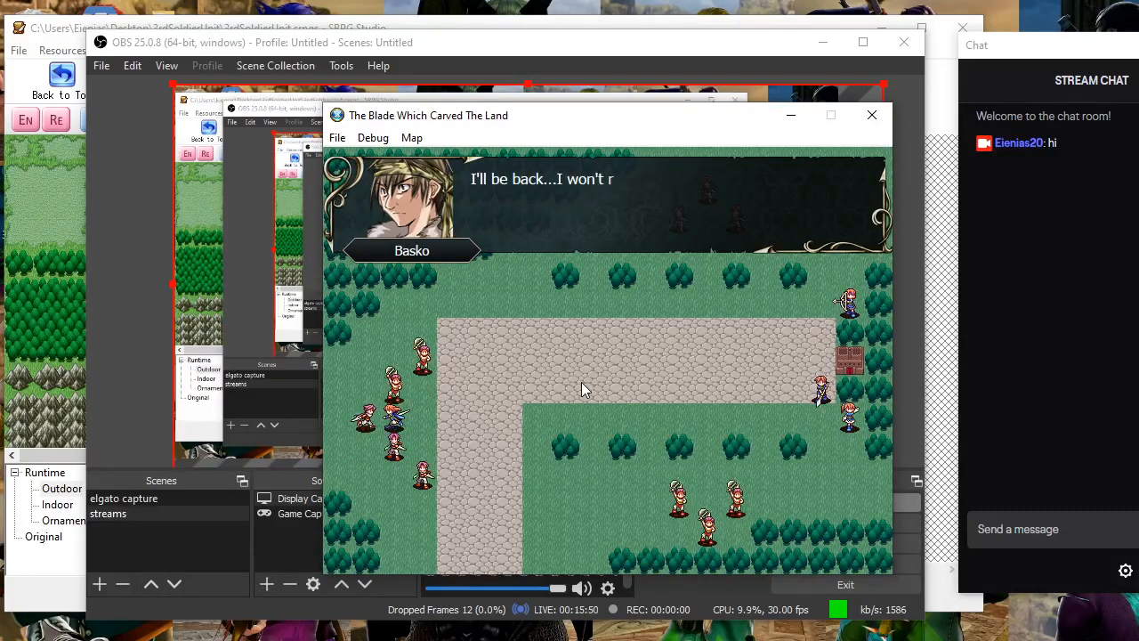
Advance through the dialogue that follows Basko's defeat to check the retreat and ending lines
click(581, 382)
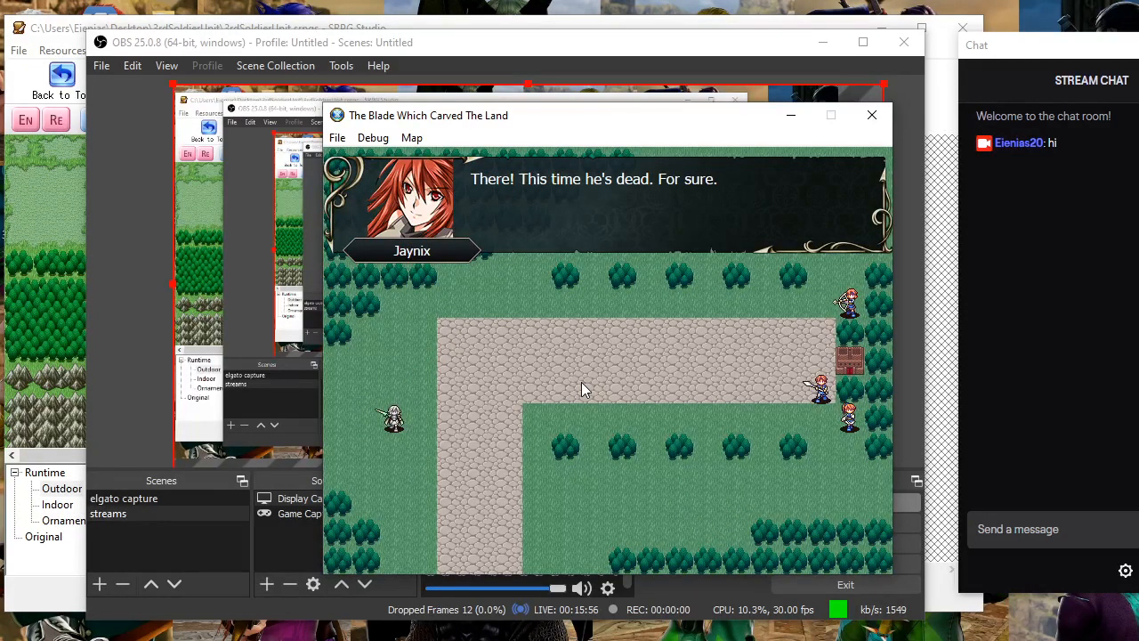
click(581, 382)
click(581, 382)
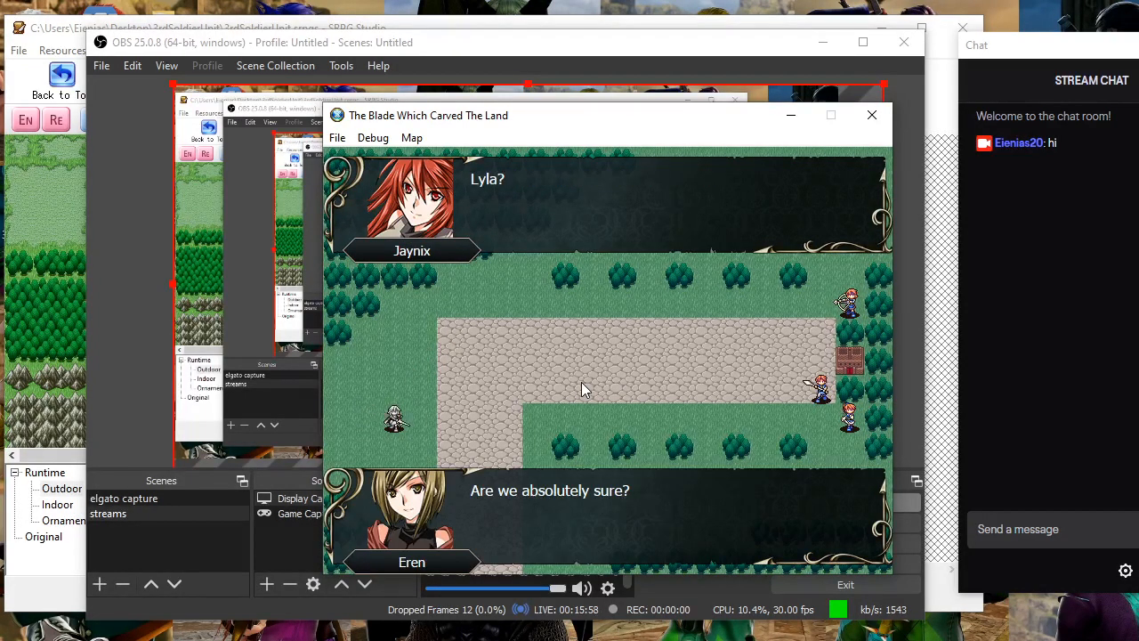
click(581, 382)
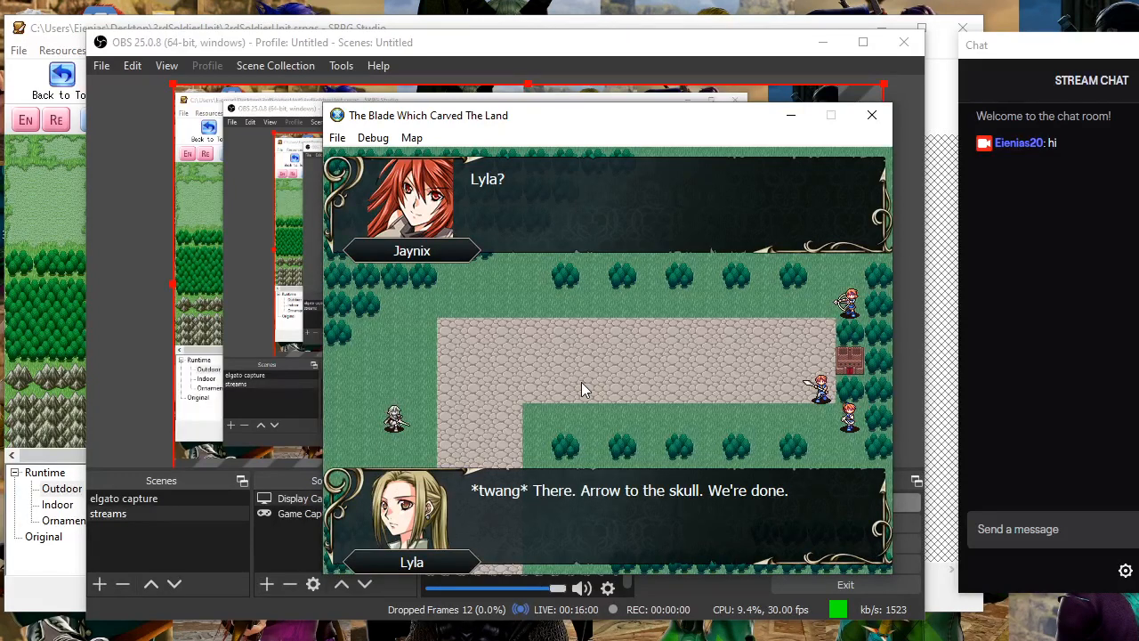
Close the test game, return to SRPG Studio and move deployment flag 1 back to the path's east end above flag 2
click(871, 115)
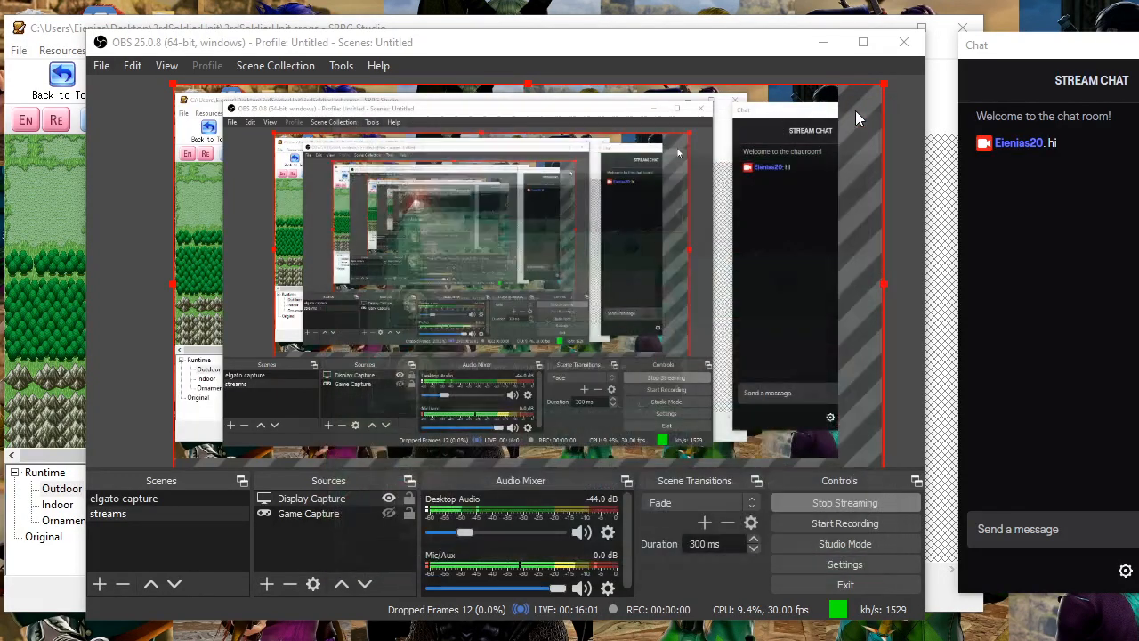
click(732, 29)
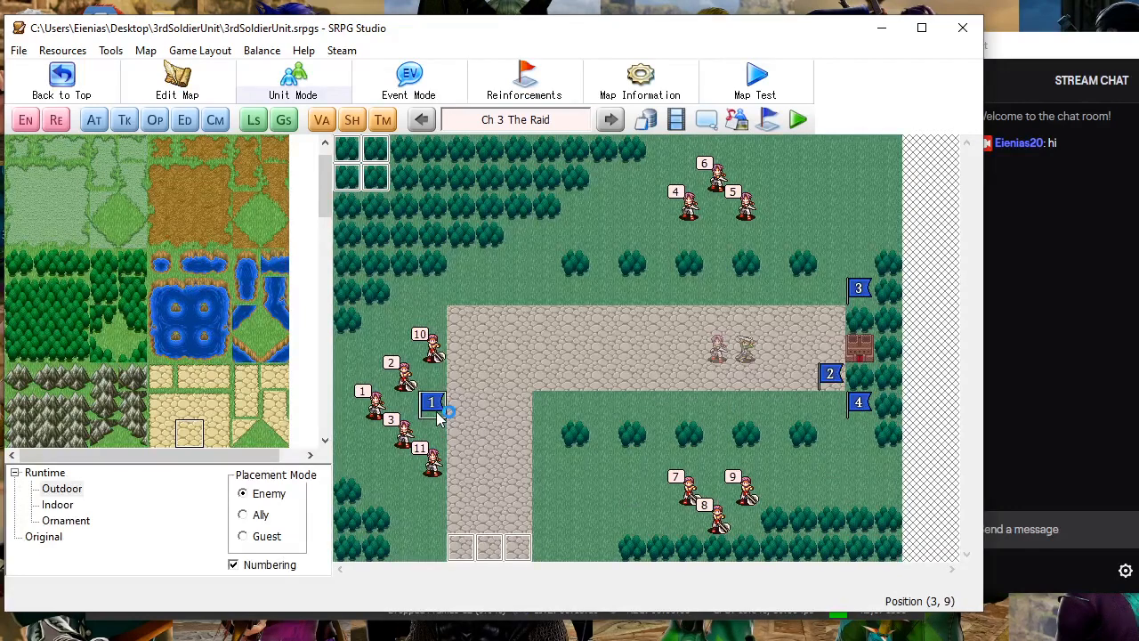
click(831, 318)
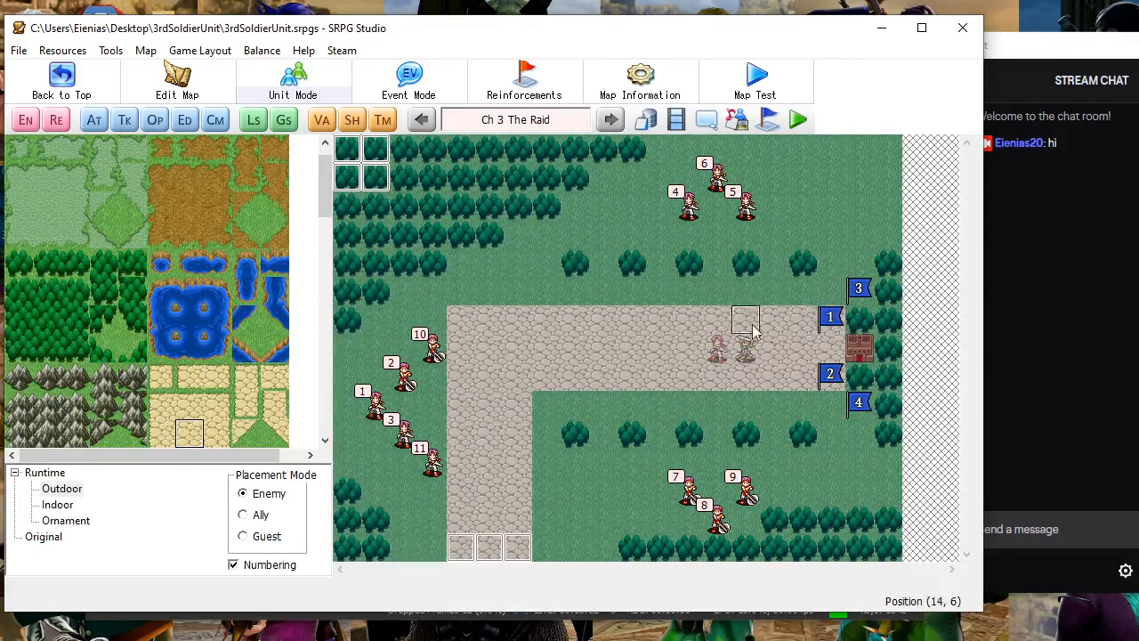
Review the Brigand and Thief reinforcement units' settings and close the unit settings
click(59, 121)
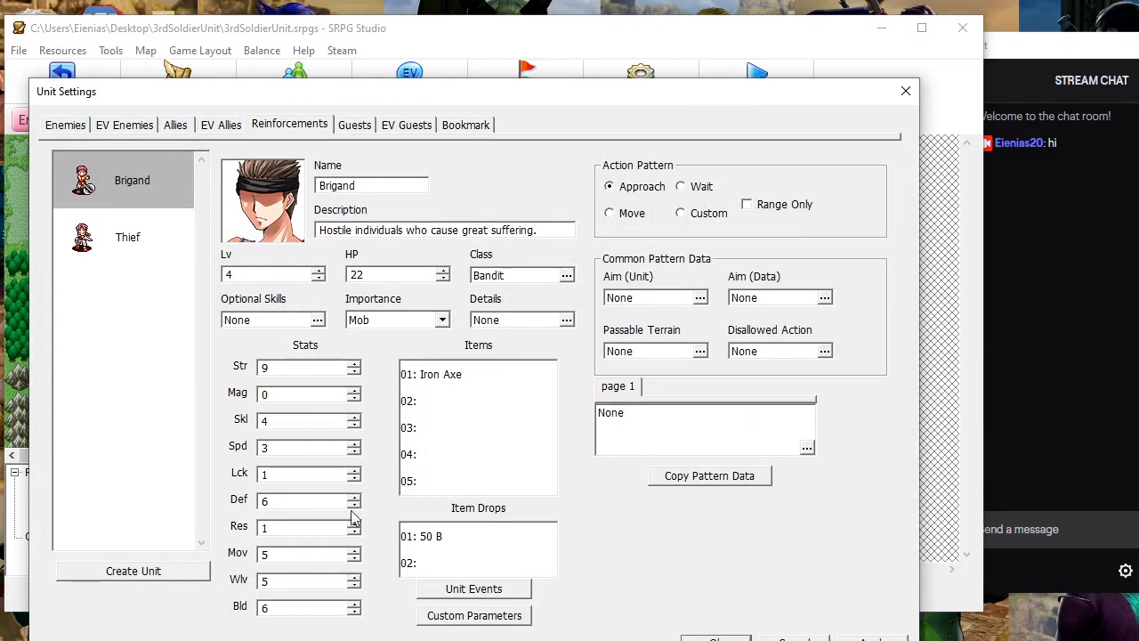
click(134, 233)
click(149, 193)
click(145, 227)
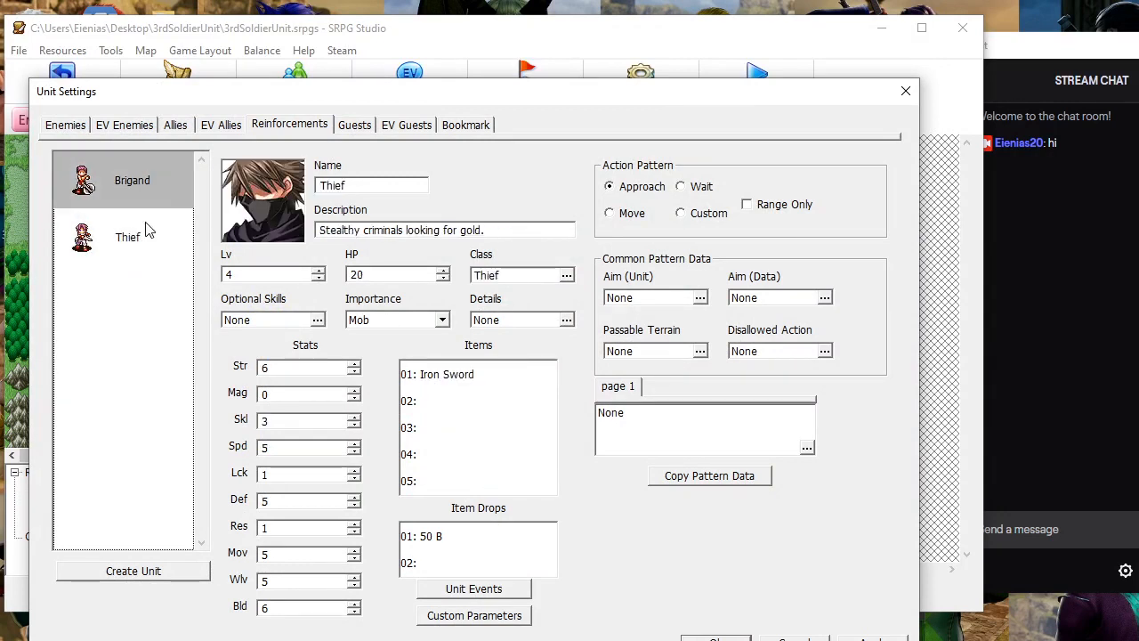
click(904, 91)
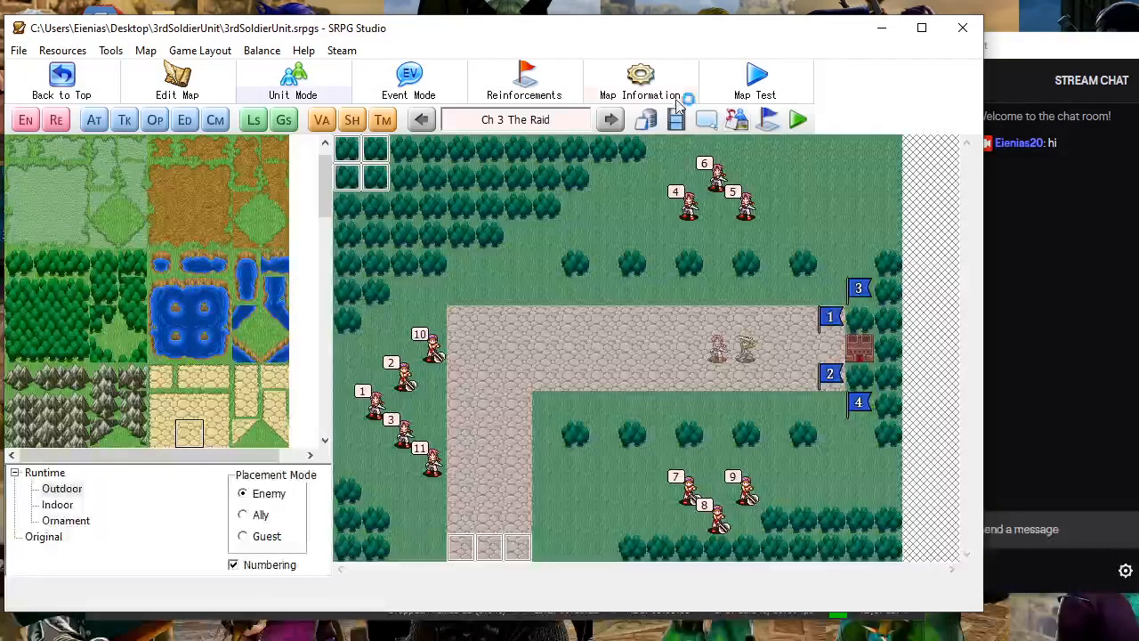
Switch The Raid's map to reinforcement editing, check the reinforcement placed at x: 1 y: 1 and close its settings
click(525, 89)
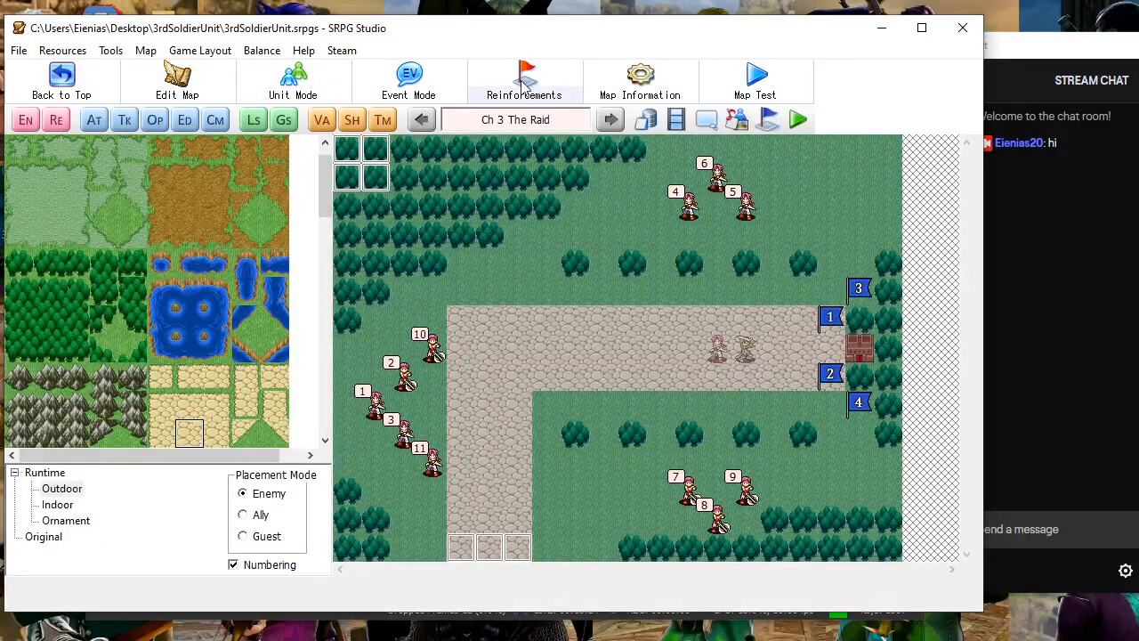
double_click(375, 190)
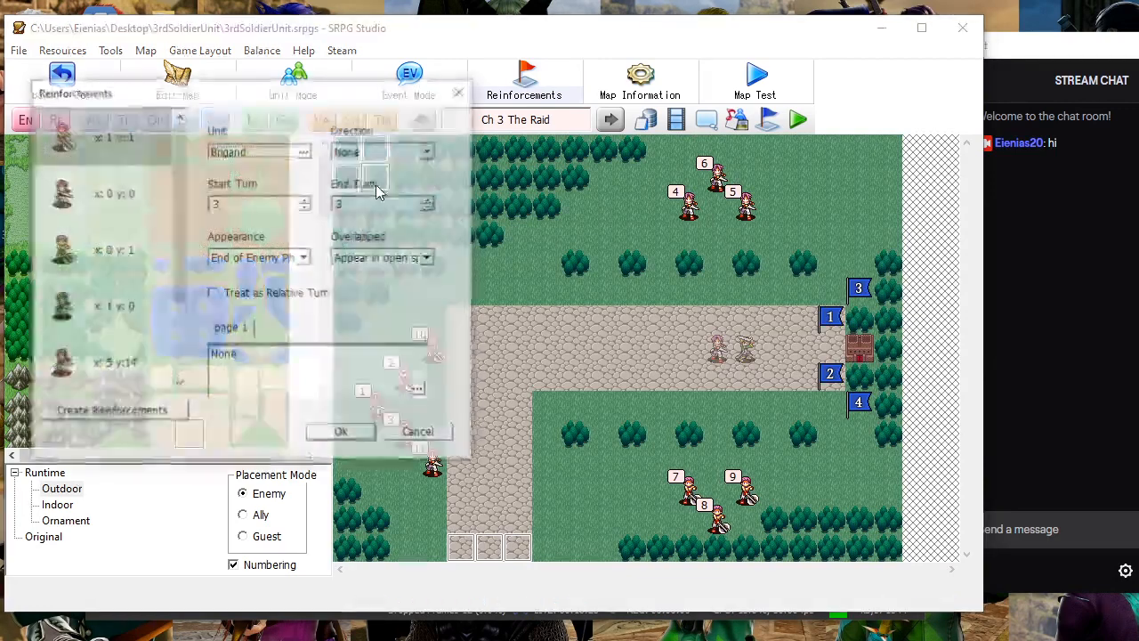
click(465, 85)
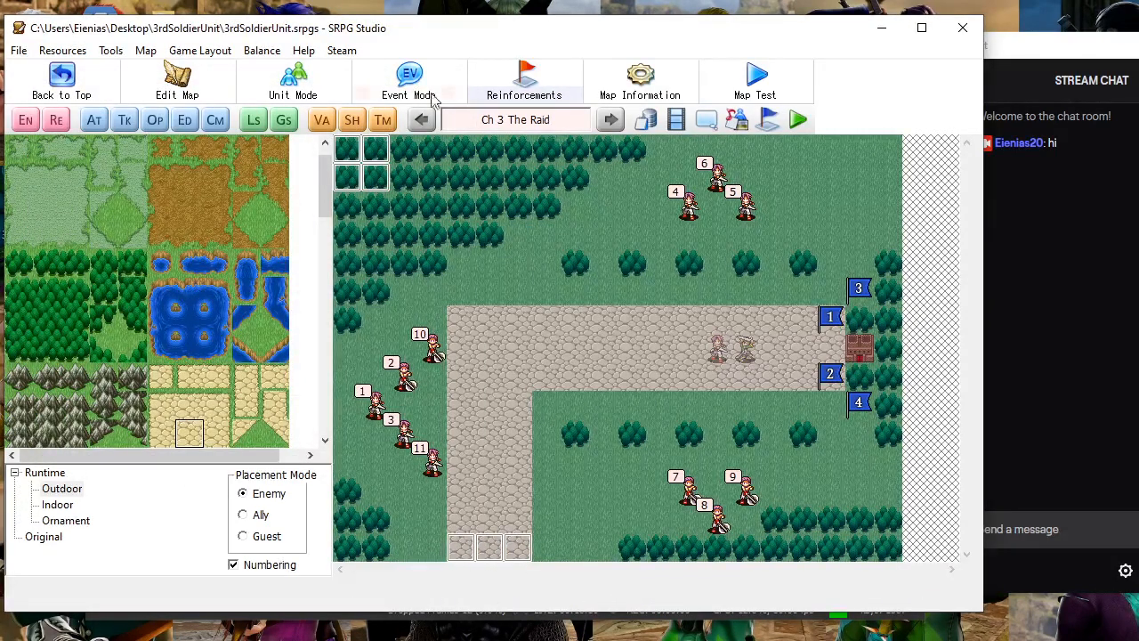
Examine the units, turns and appearance timing of the four reinforcements in the map's northwest corner
double_click(362, 156)
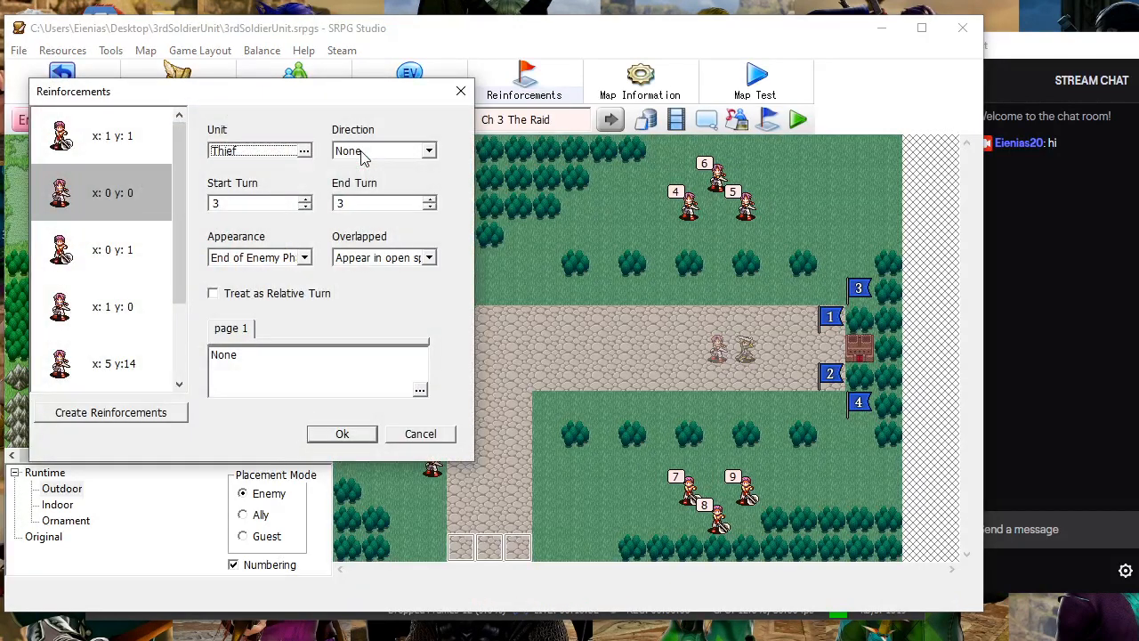
click(150, 153)
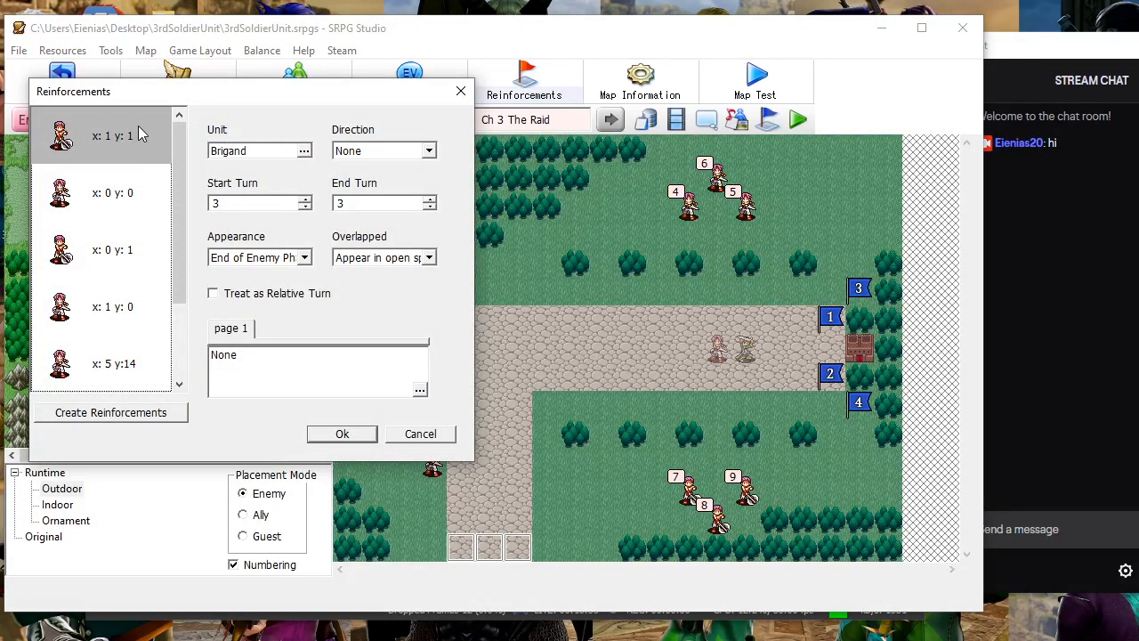
click(129, 175)
right_click(140, 268)
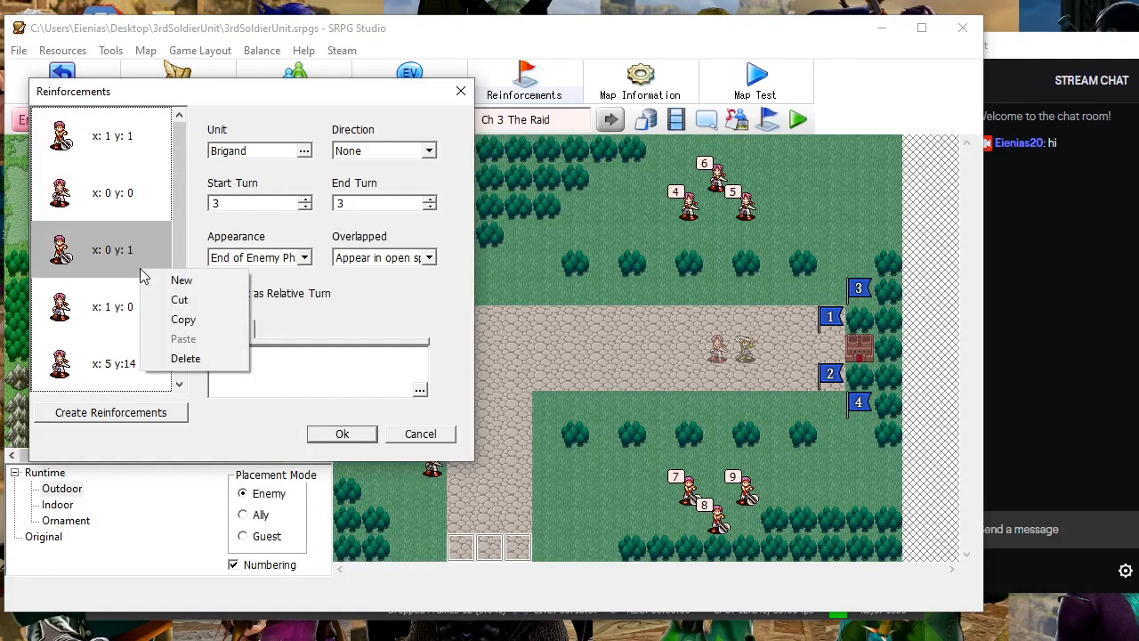
right_click(126, 311)
click(188, 163)
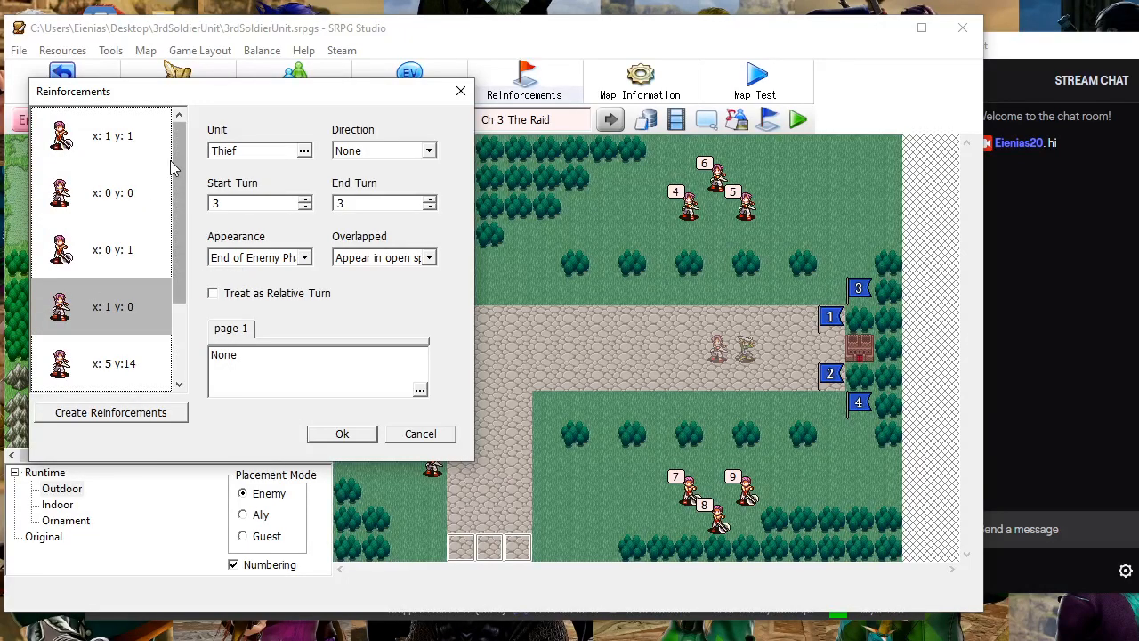
Check the item and unit options among the event conditions of the x: 1 y: 0 reinforcement and close the reinforcement settings
double_click(282, 389)
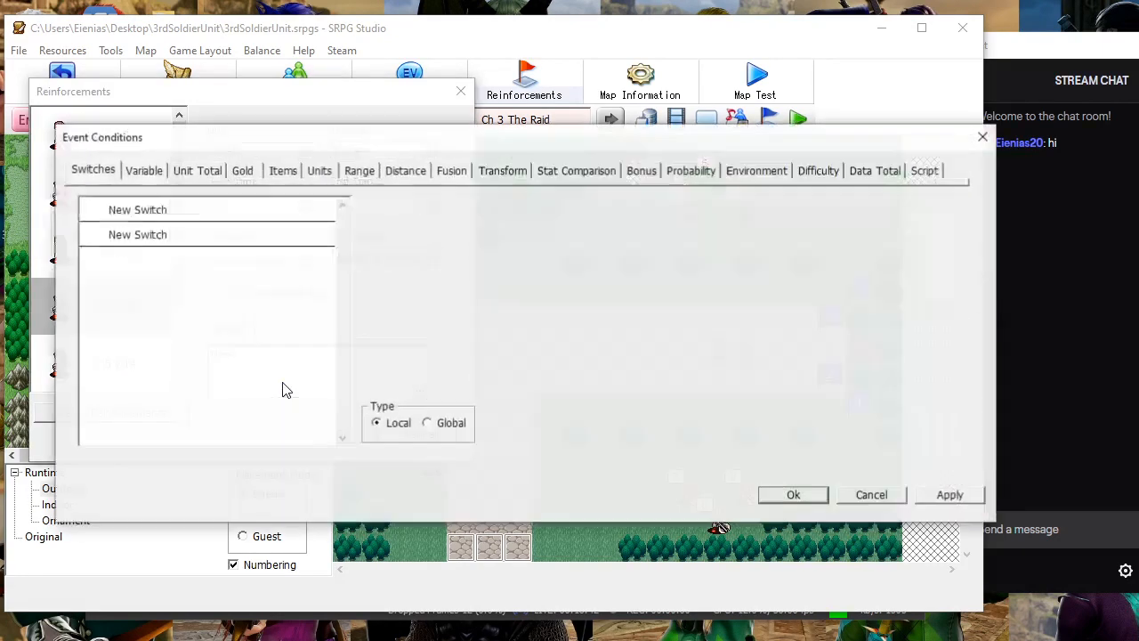
click(279, 172)
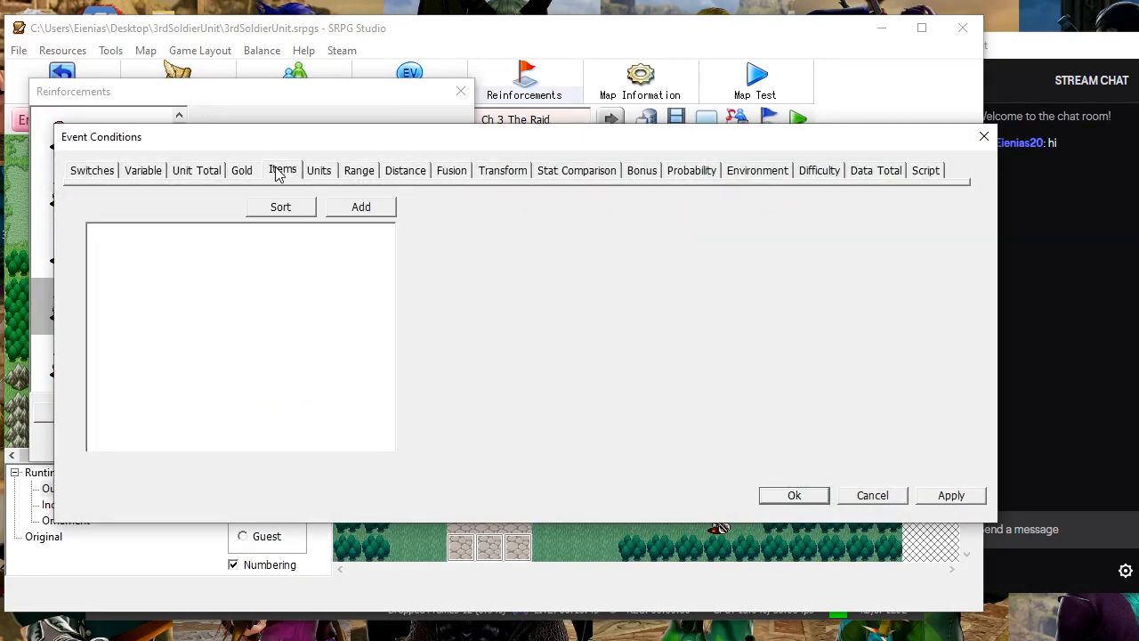
click(319, 171)
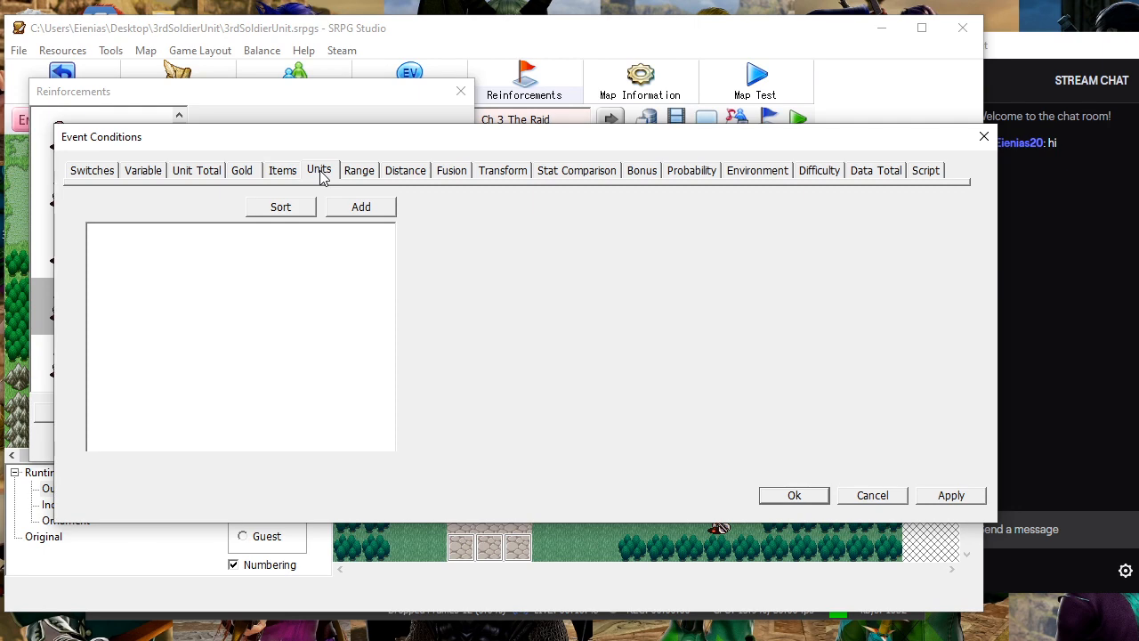
click(984, 136)
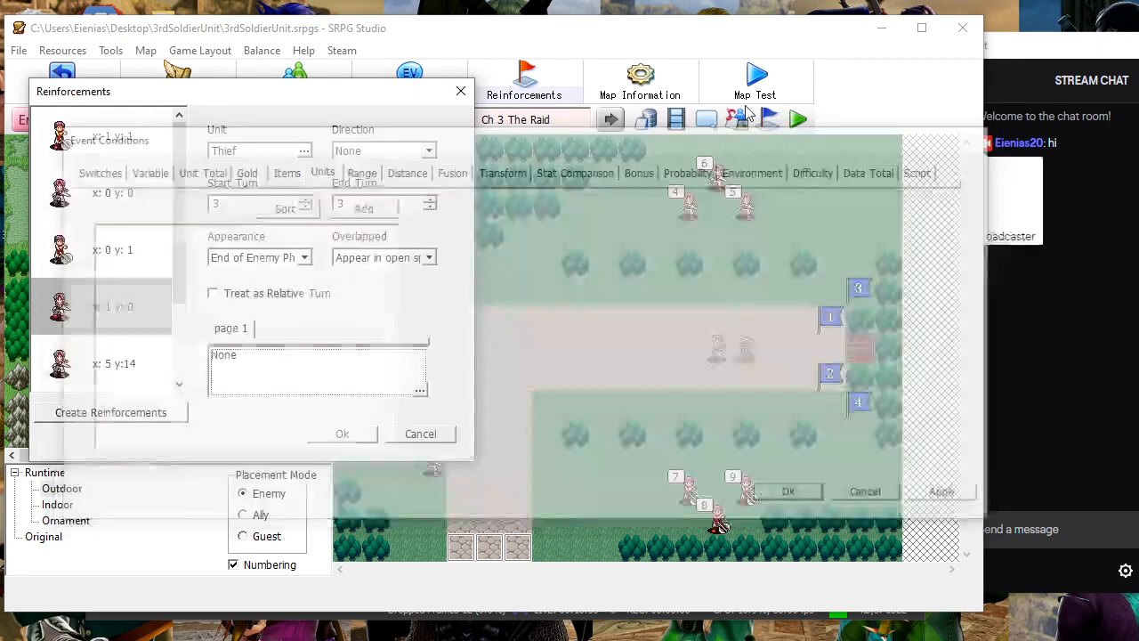
click(460, 91)
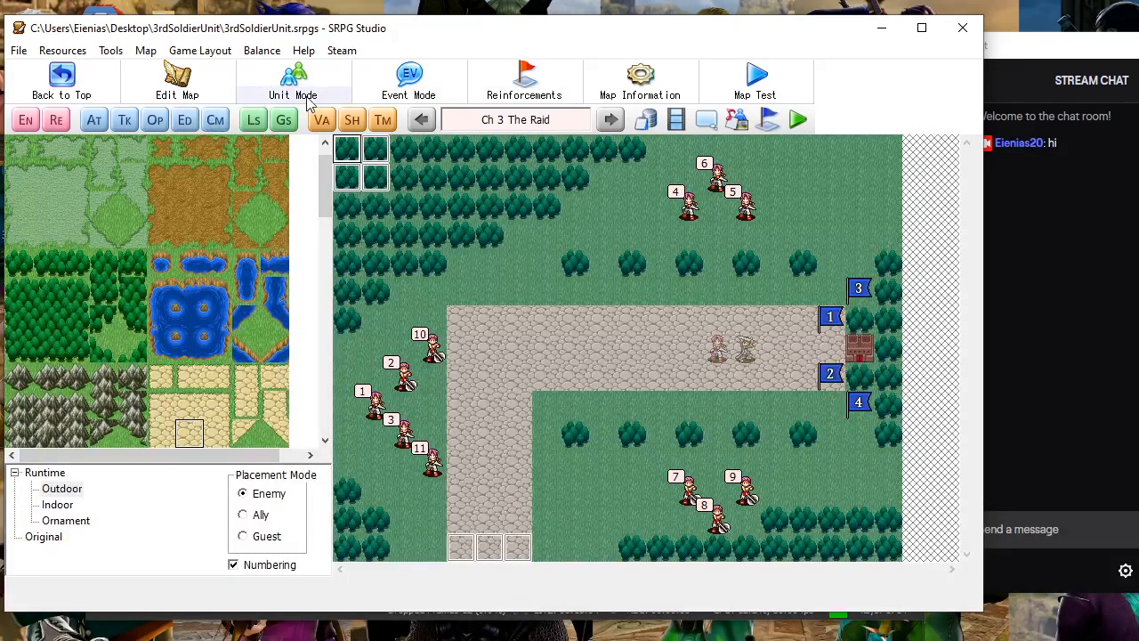
Create an Active Turn unit event for the Brigand reinforcement in the unit settings
right_click(449, 230)
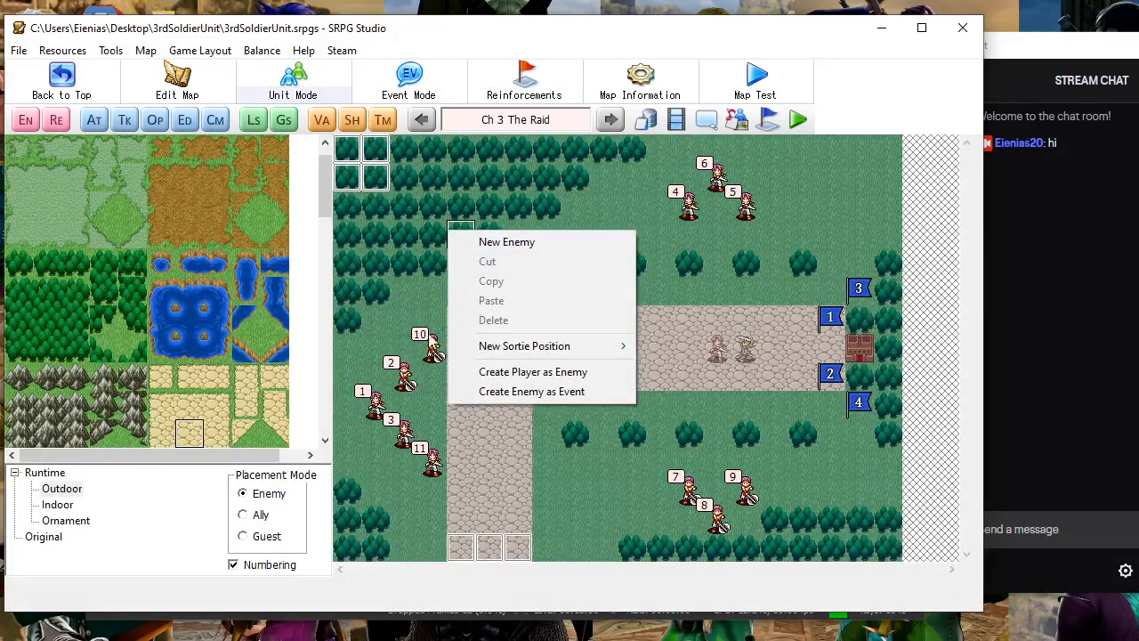
right_click(432, 354)
click(472, 364)
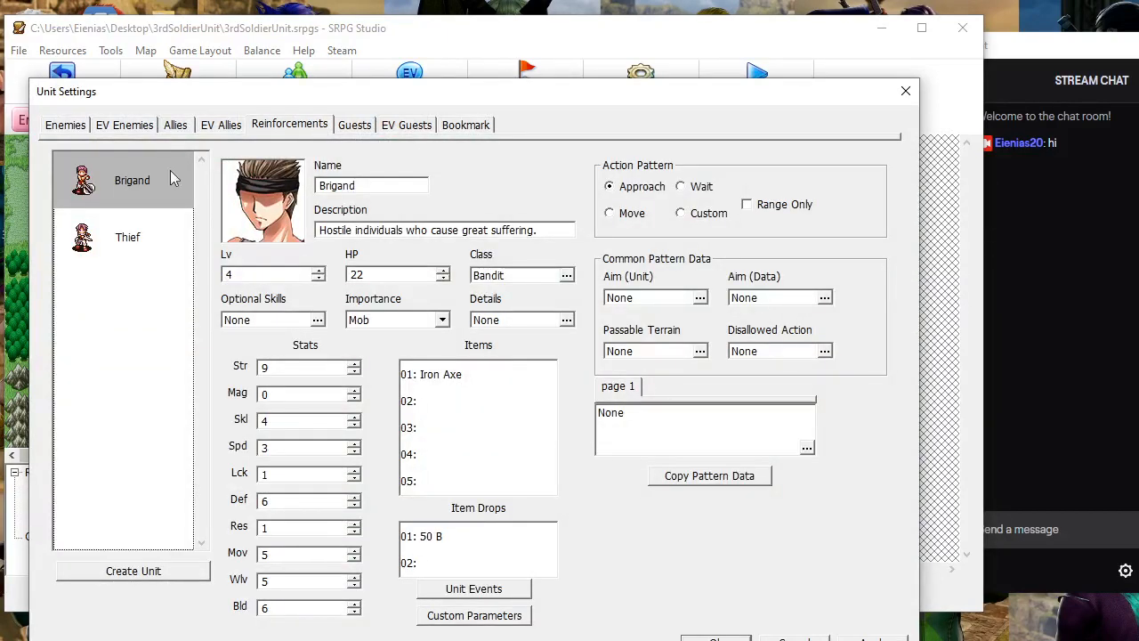
click(485, 590)
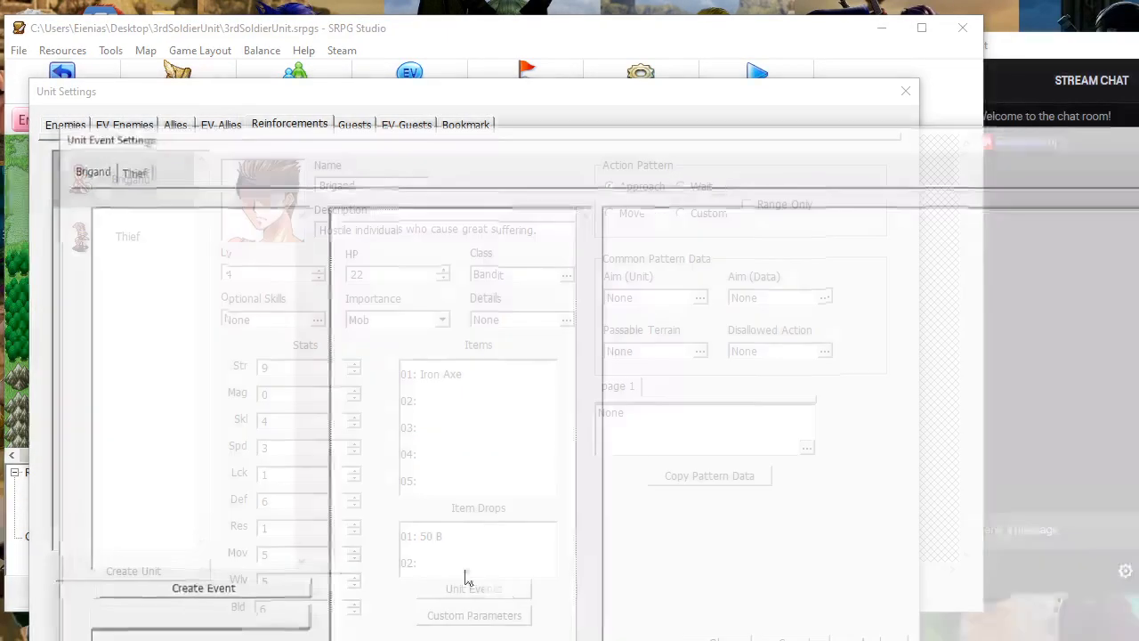
click(187, 591)
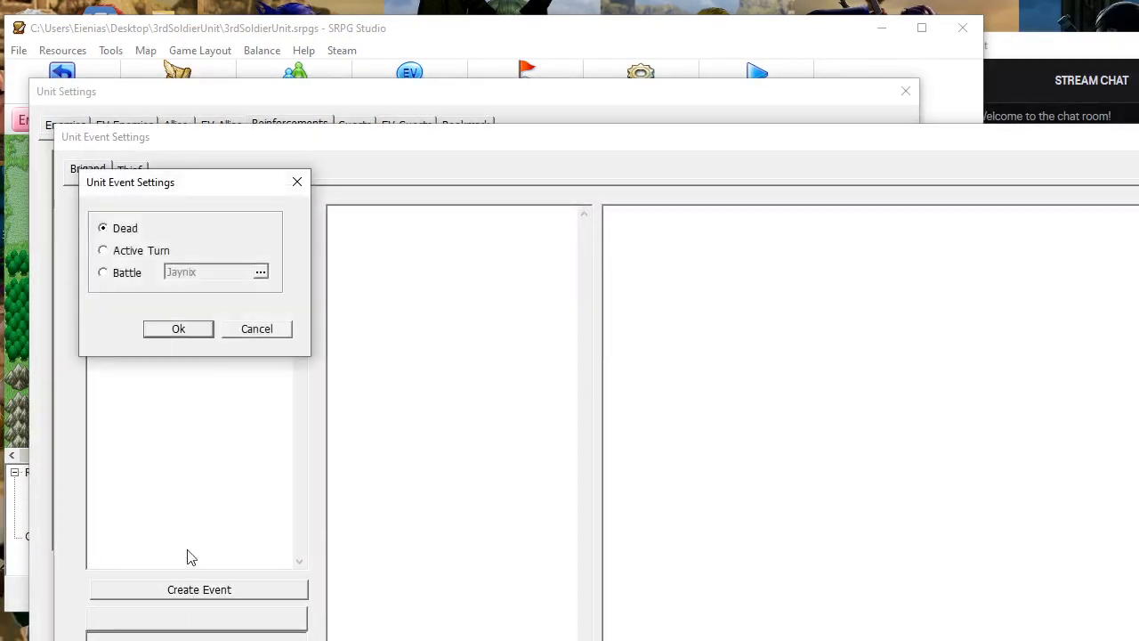
click(127, 273)
click(138, 250)
click(167, 331)
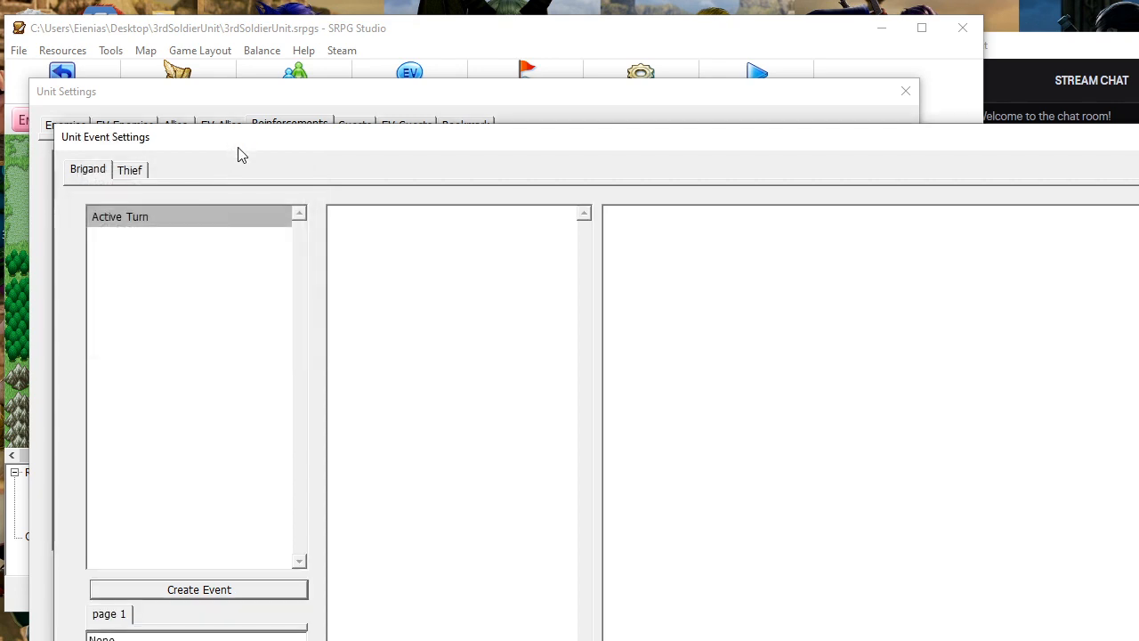
Add a unit condition to page 1 of the Brigand's Active Turn event with the enemy Basko as its unit
drag(239, 145, 213, 29)
double_click(272, 537)
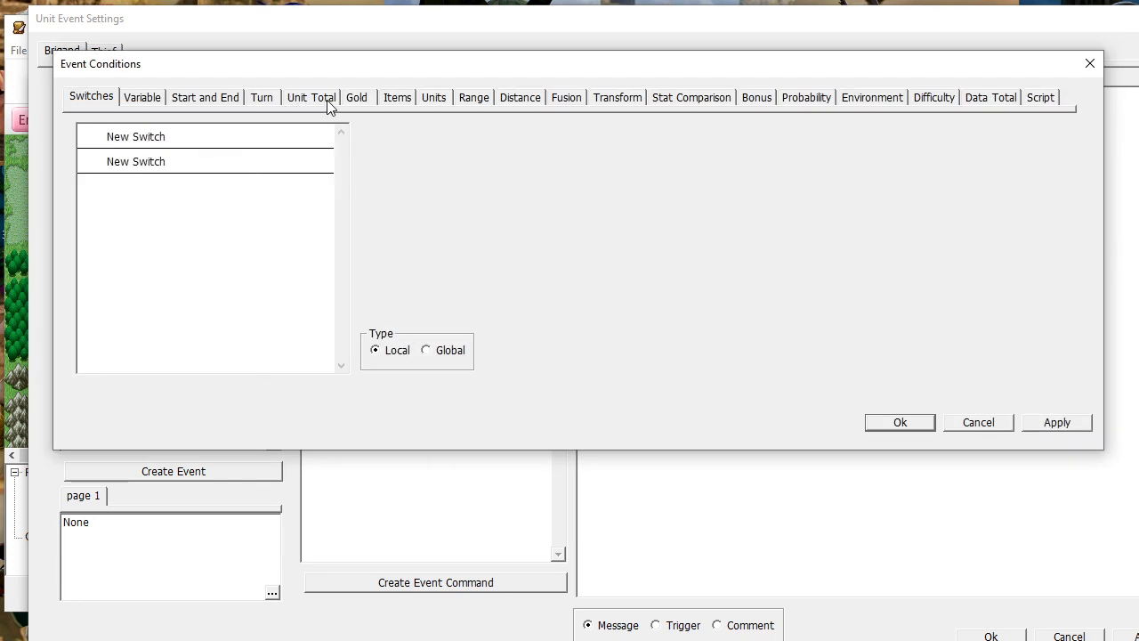
click(432, 96)
click(353, 132)
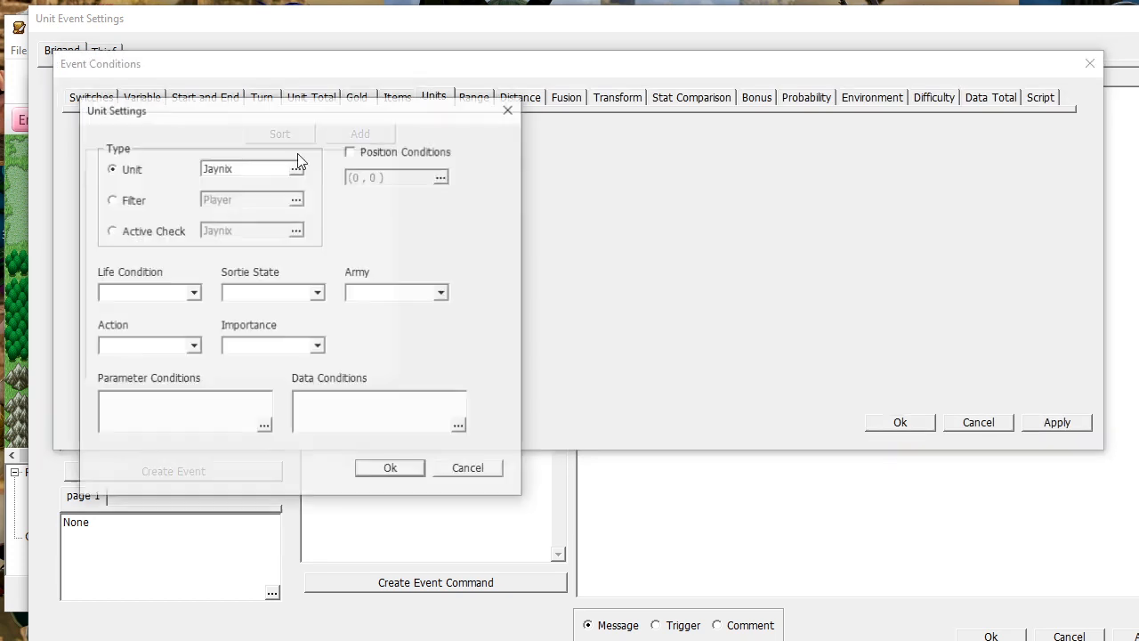
click(233, 171)
click(193, 190)
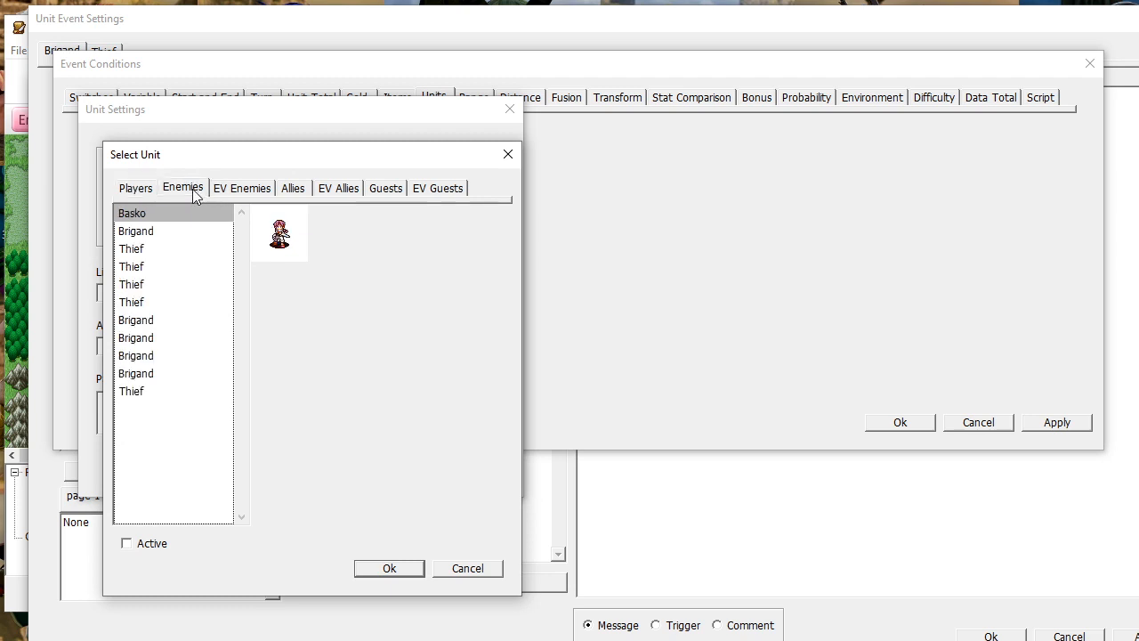
click(393, 568)
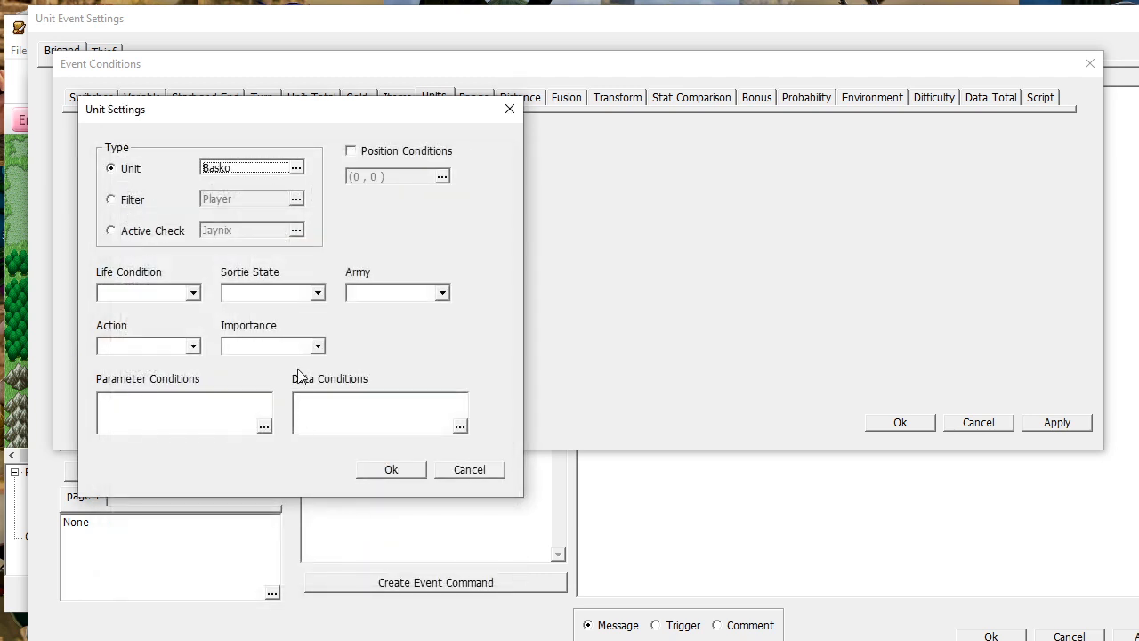
Set Basko's condition to life condition Died, army Enemy and importance Leader
click(191, 293)
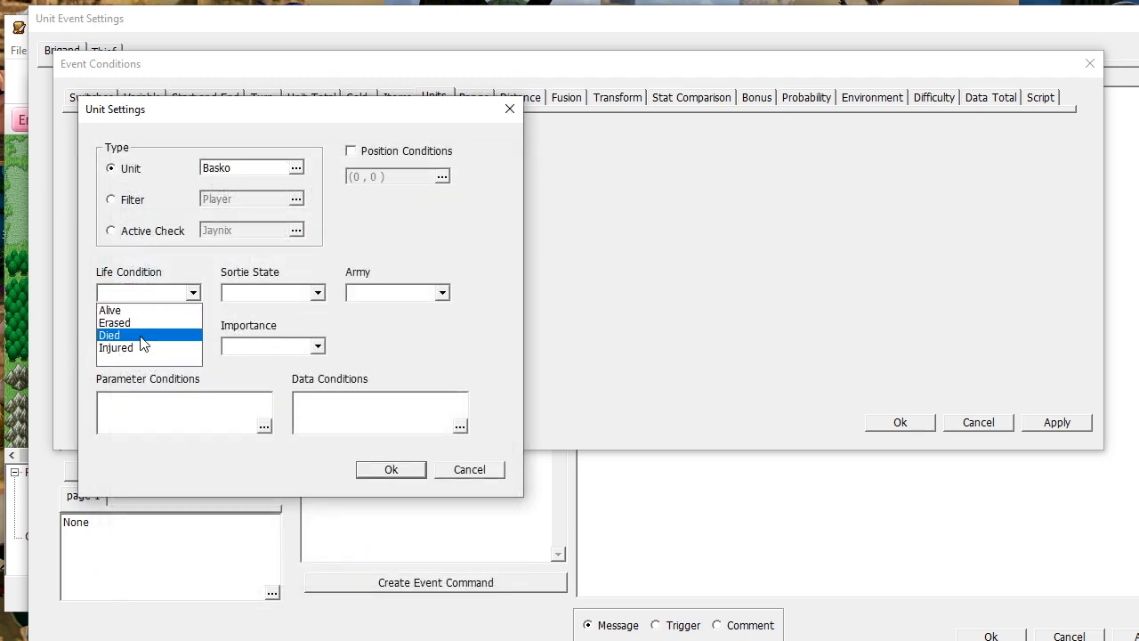
click(143, 334)
click(403, 296)
click(391, 322)
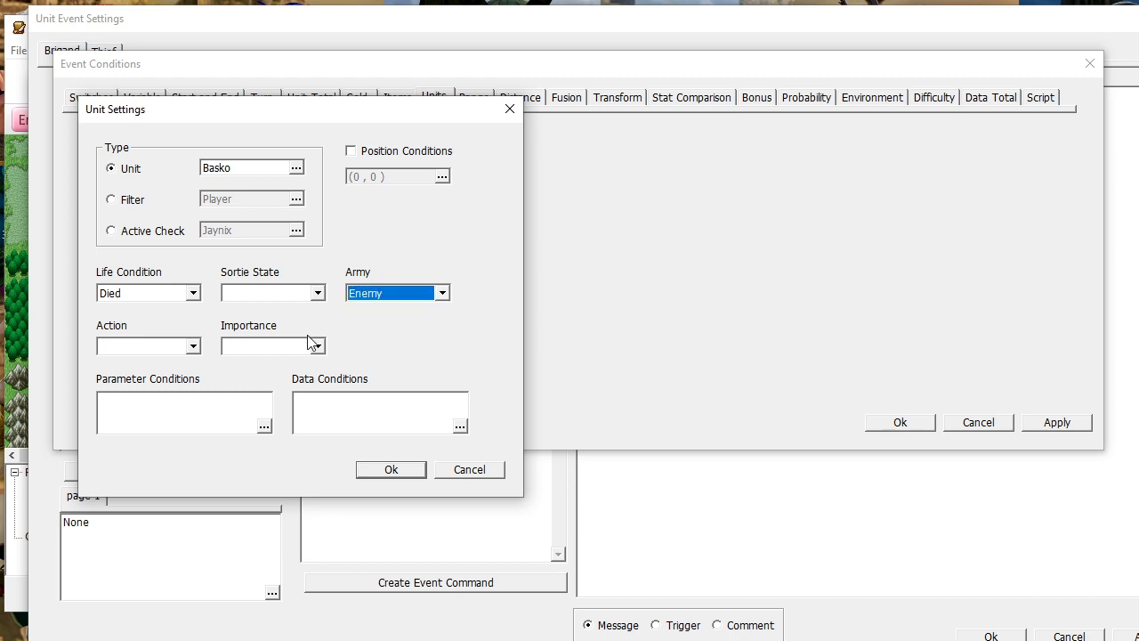
click(317, 346)
click(240, 363)
double_click(338, 407)
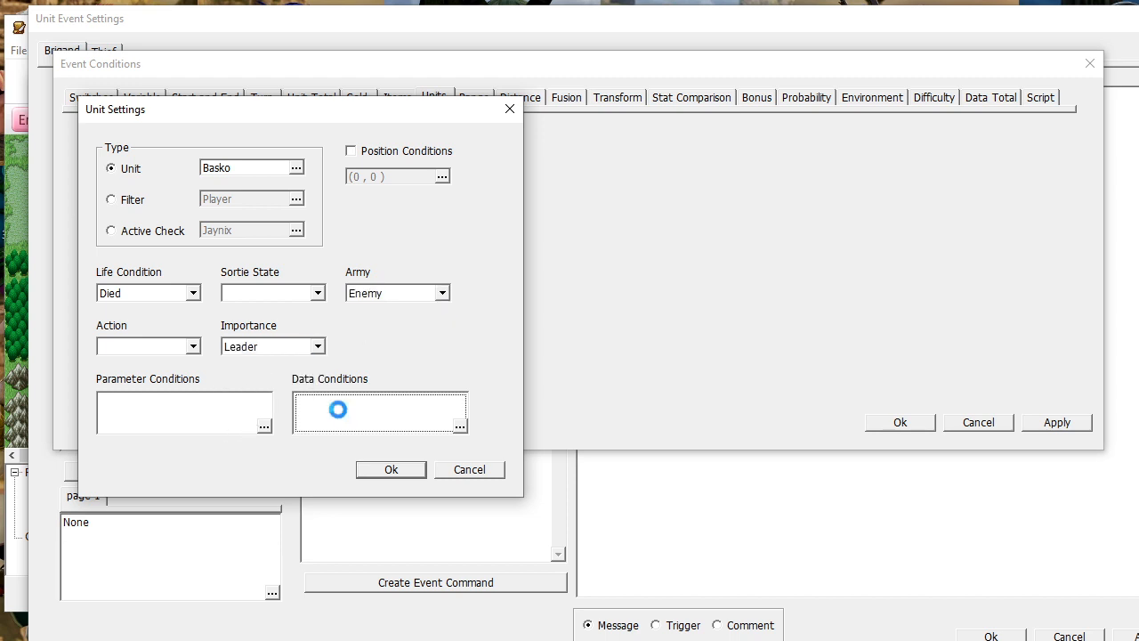
click(829, 154)
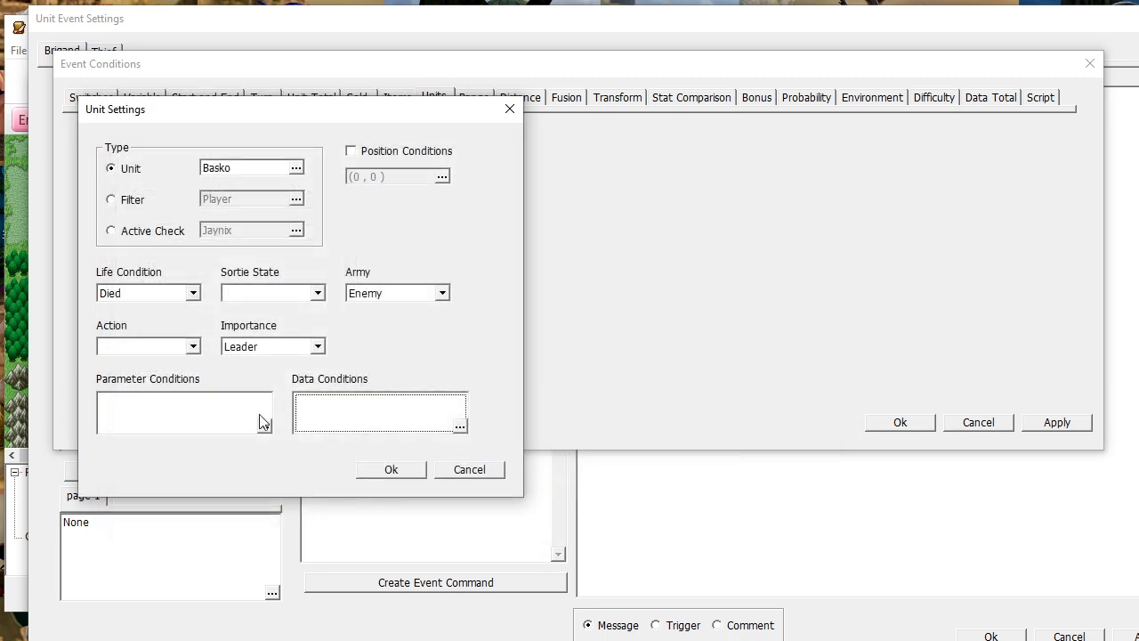
Add the parameter condition HP Equal 0 for Basko and apply the event conditions
double_click(260, 417)
click(522, 214)
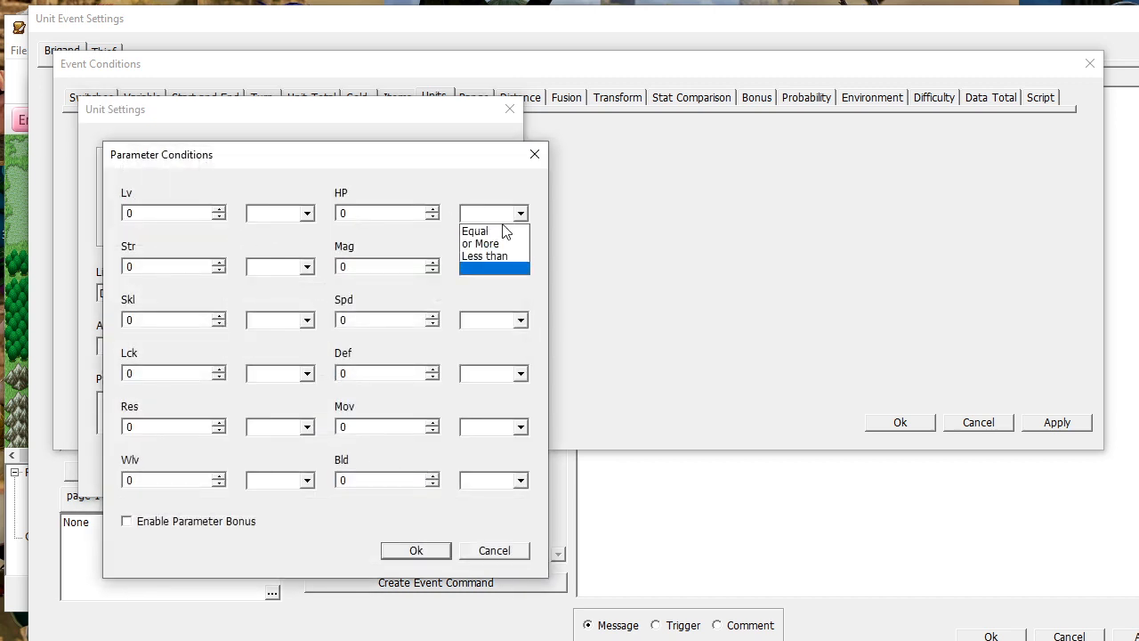
click(480, 241)
click(491, 216)
click(476, 231)
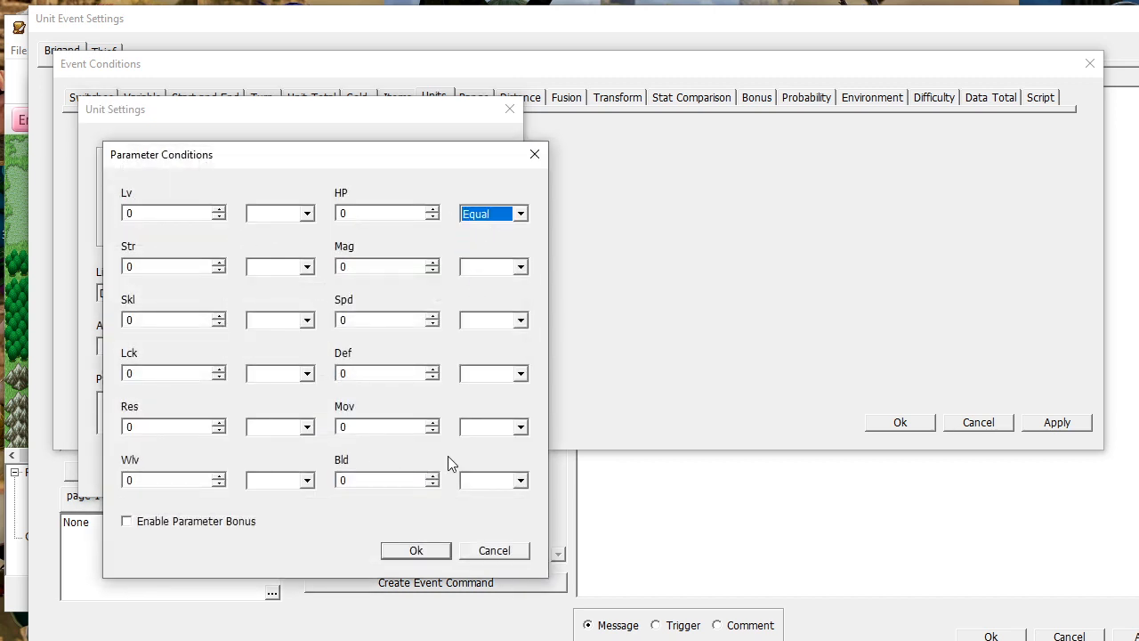
click(415, 550)
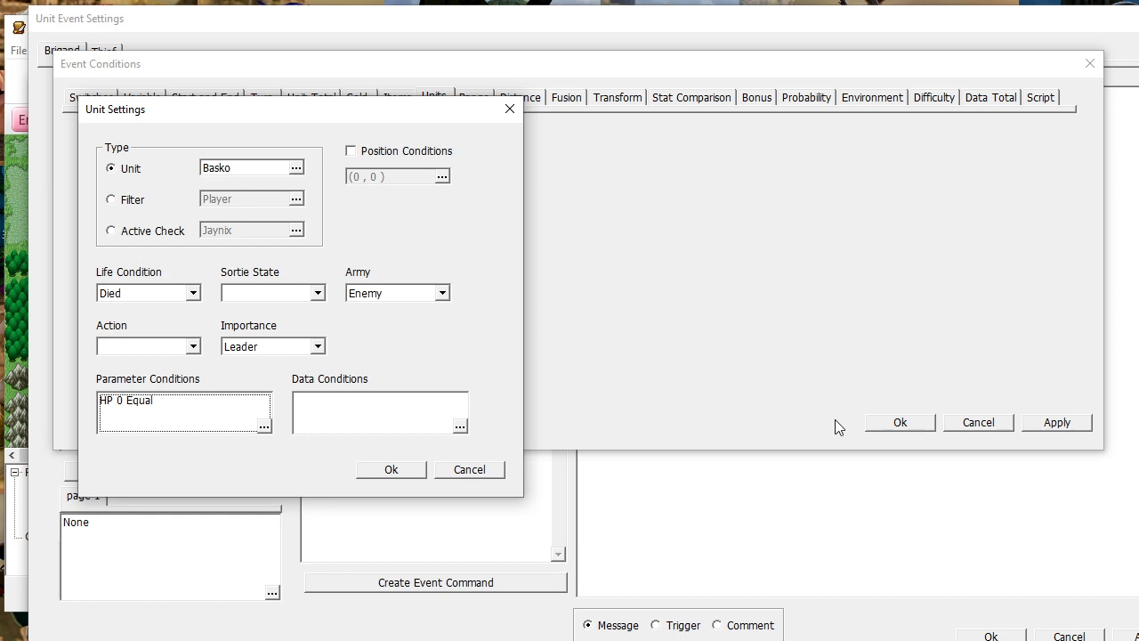
click(899, 423)
click(390, 470)
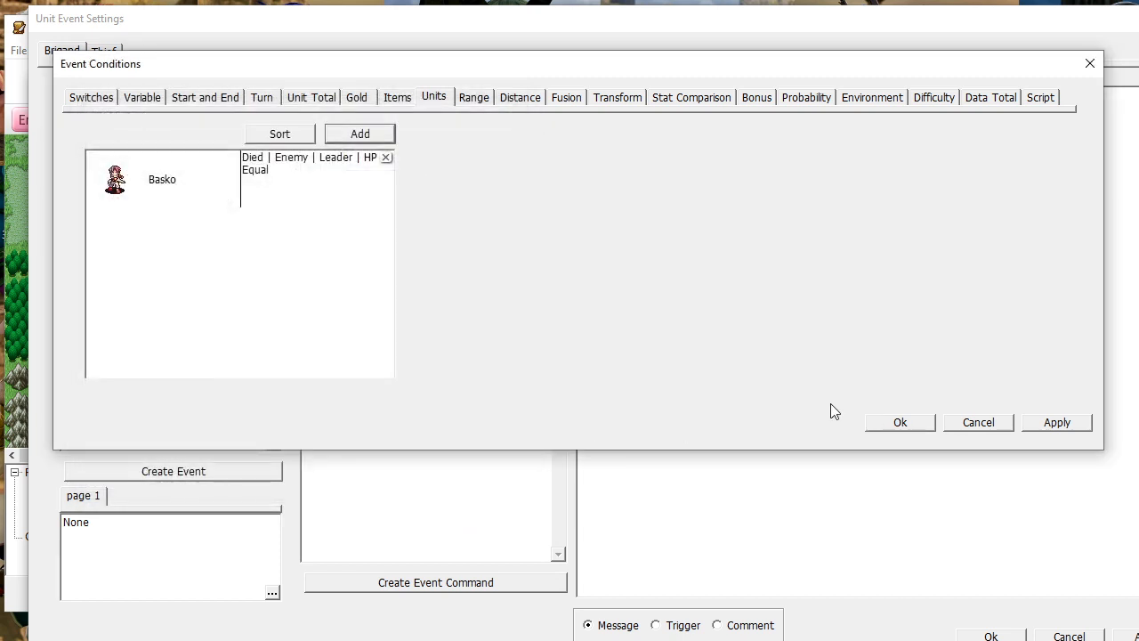
click(925, 422)
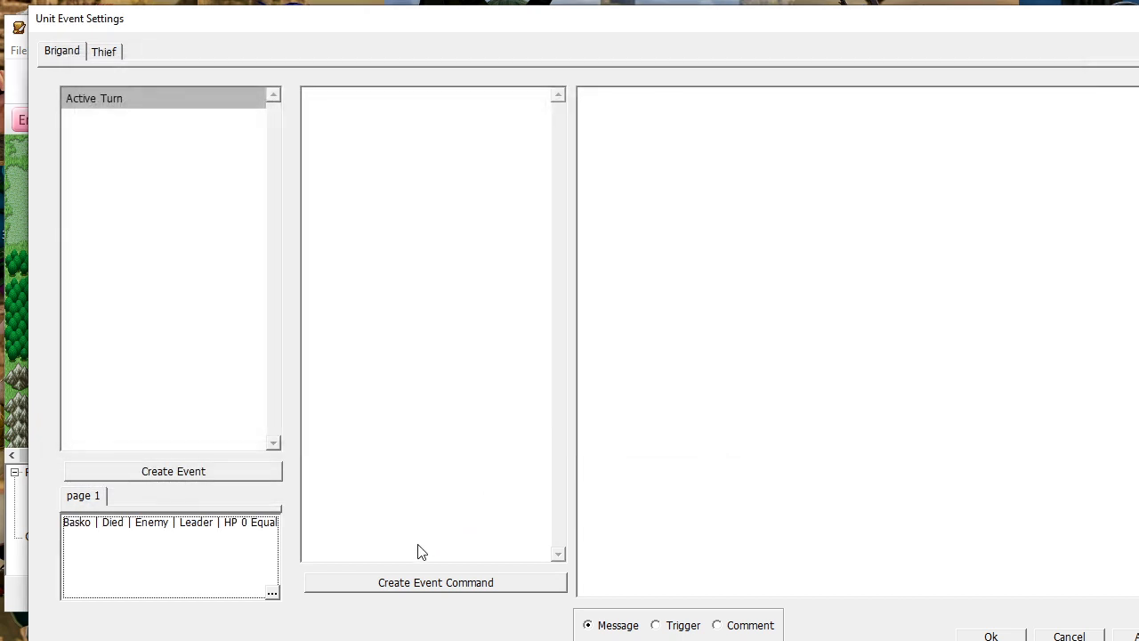
click(412, 583)
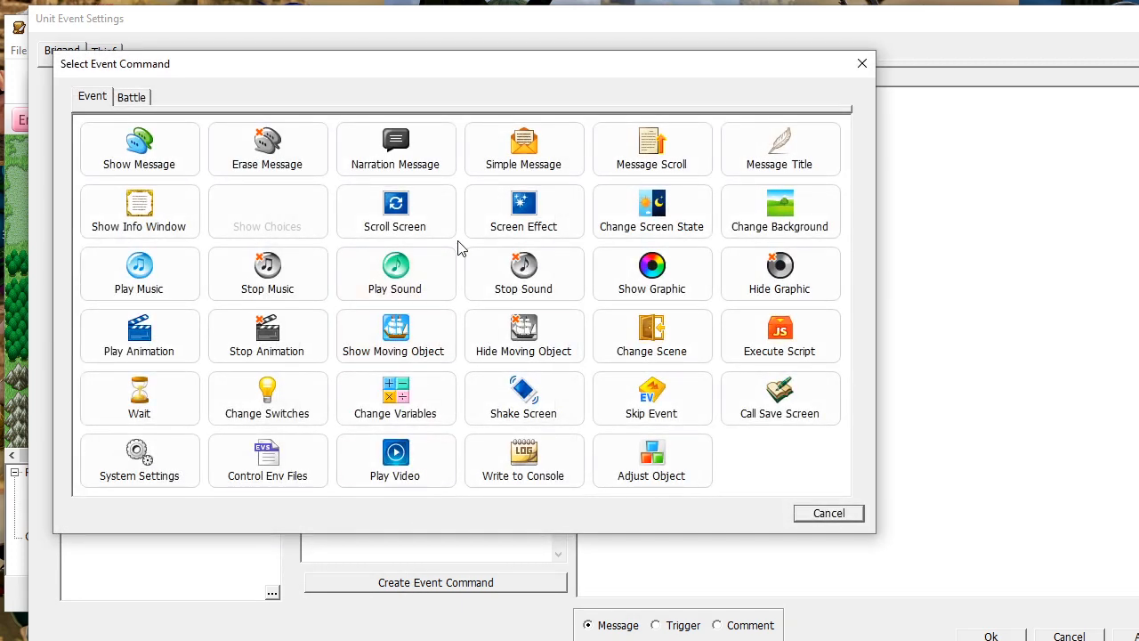
click(130, 97)
click(269, 144)
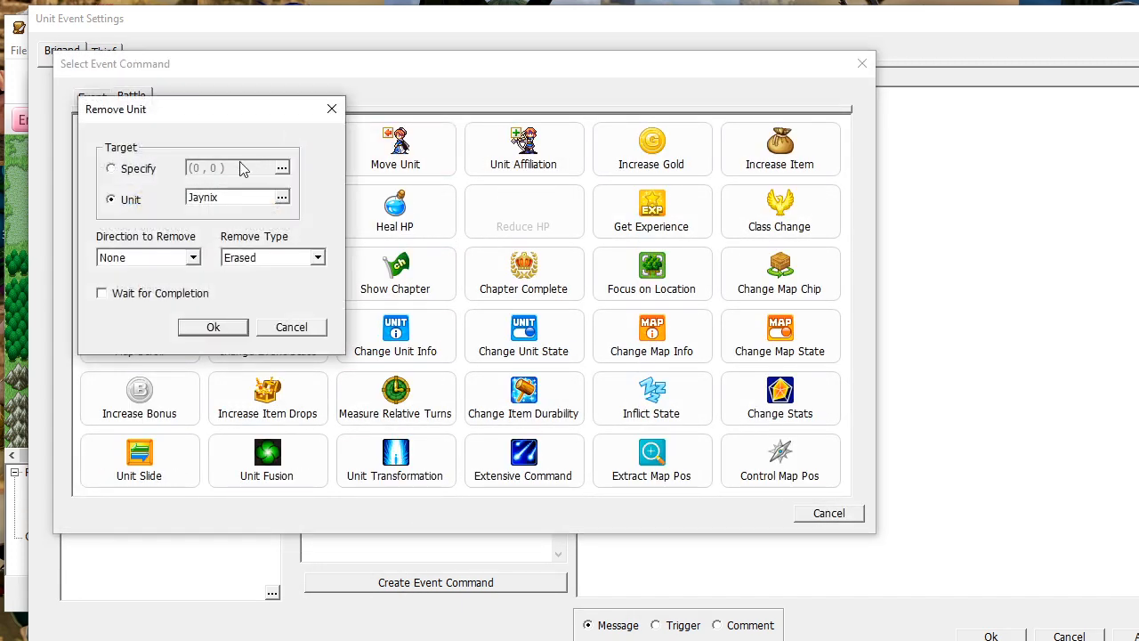
click(238, 199)
click(180, 188)
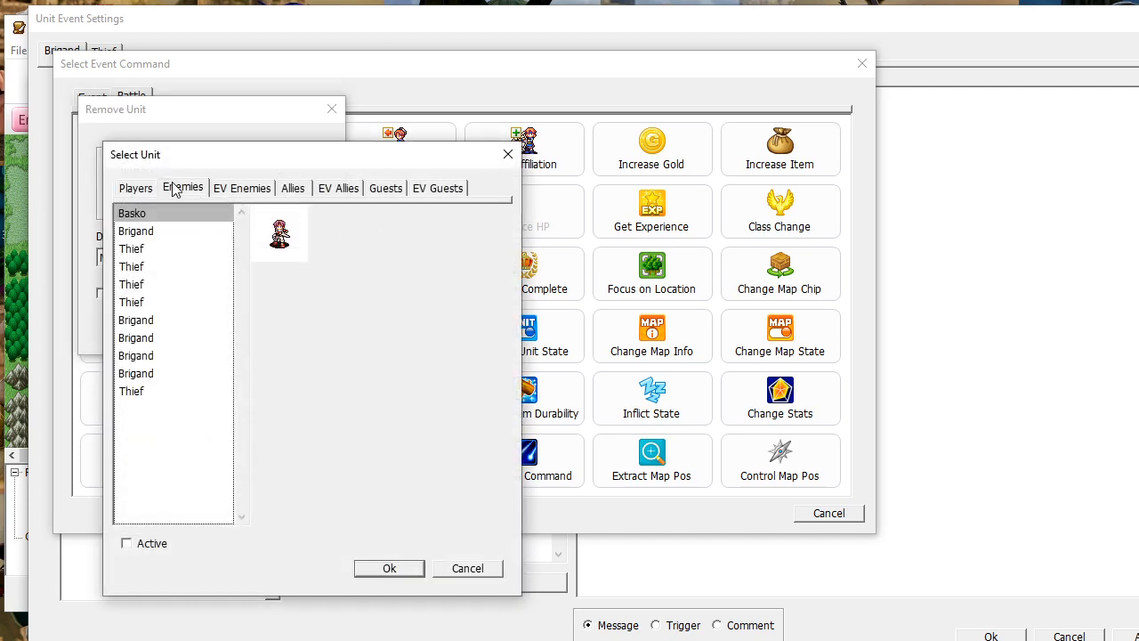
click(254, 188)
click(293, 188)
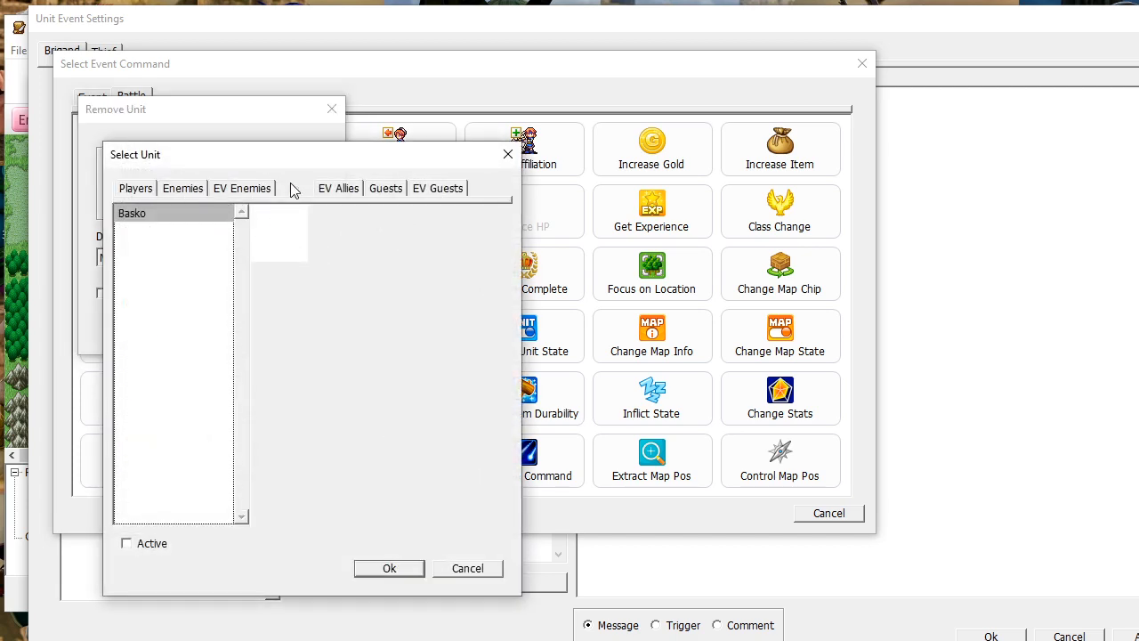
click(338, 189)
click(399, 189)
click(437, 190)
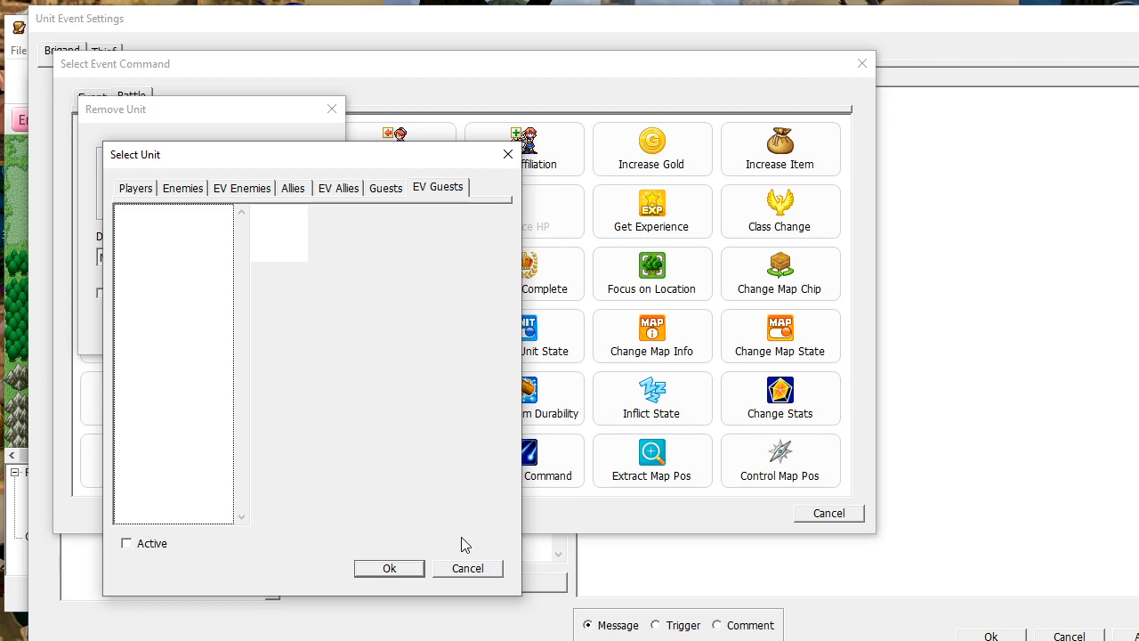
click(467, 567)
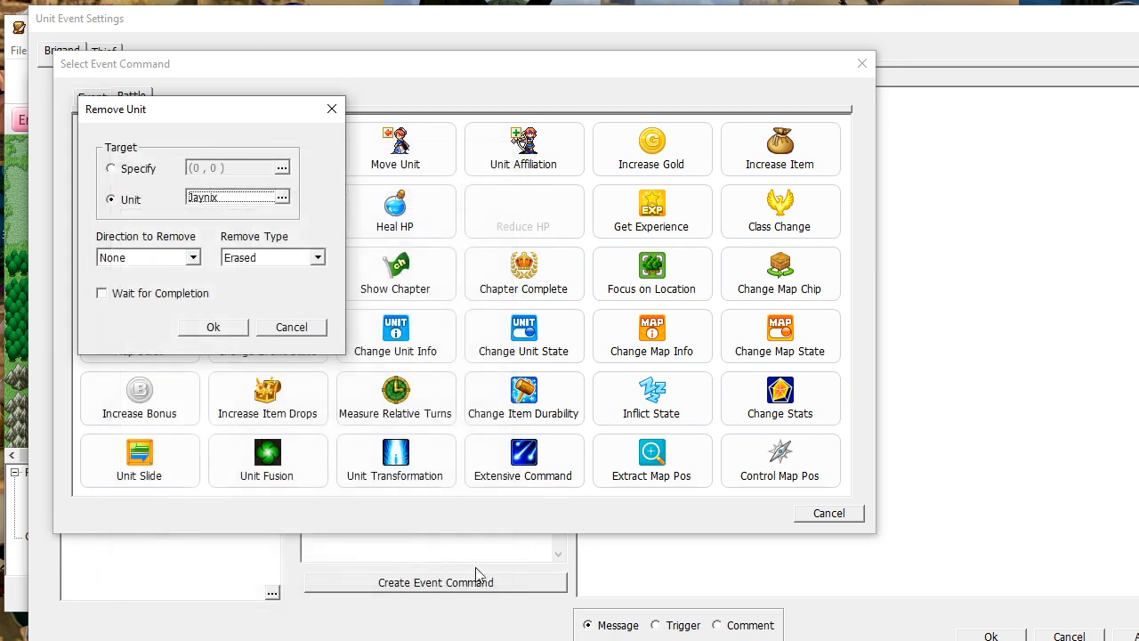
click(281, 327)
click(827, 514)
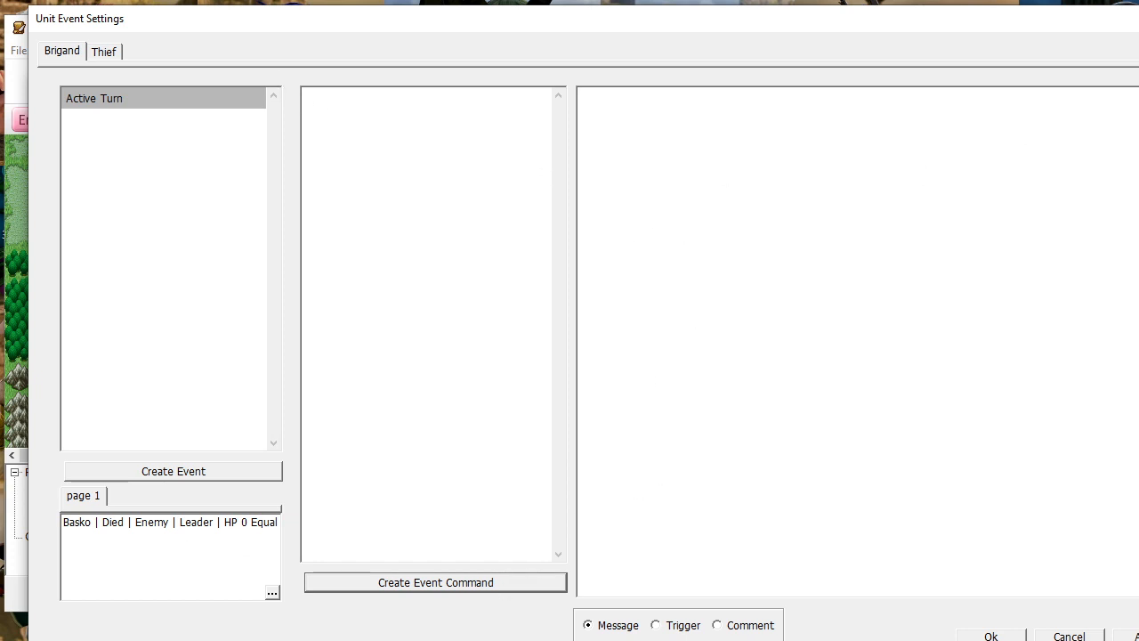
Close the unit event settings and the Brigand reinforcement's unit settings
click(1138, 18)
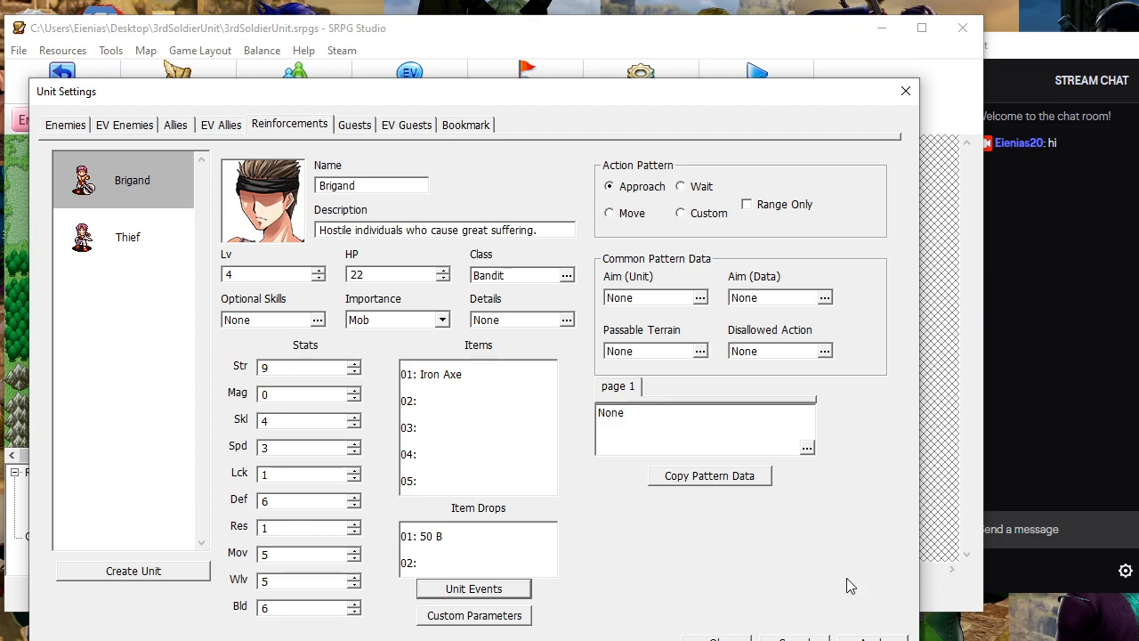
click(703, 640)
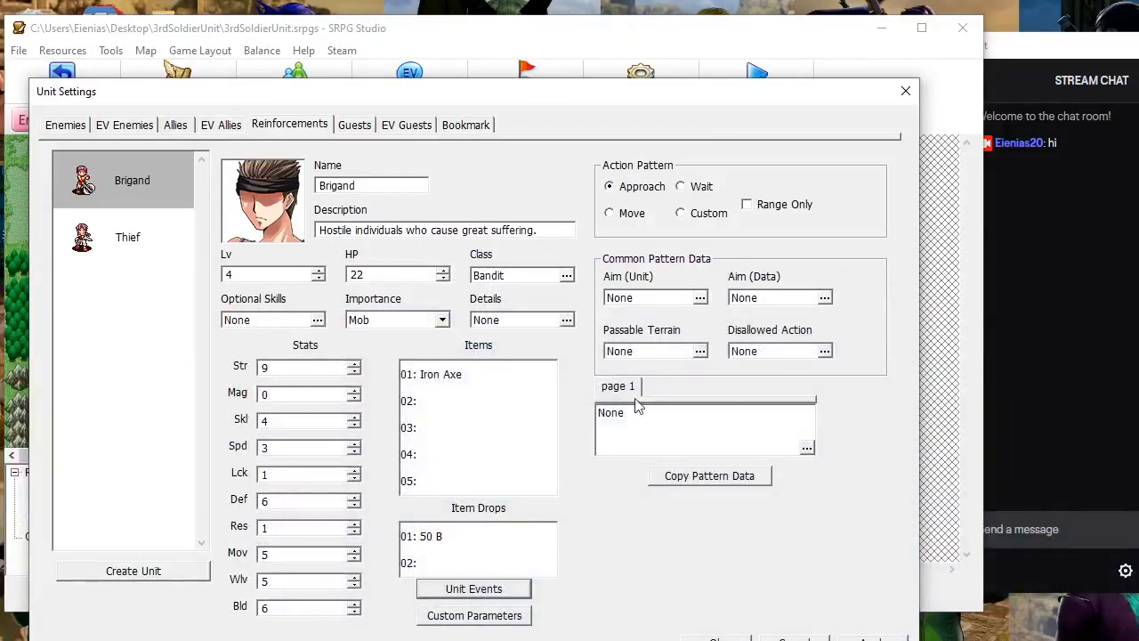
click(636, 394)
click(722, 637)
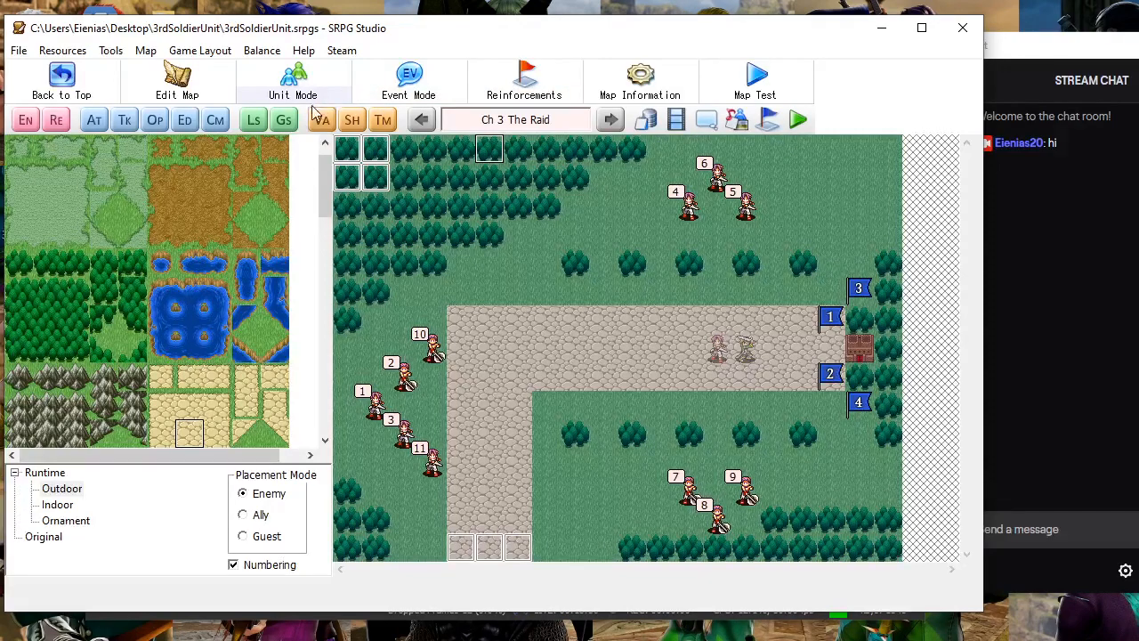
Reorder the enemy unit list to group all Brigands directly below Basko and above the Thieves, and select the first Brigand
right_click(723, 181)
click(749, 189)
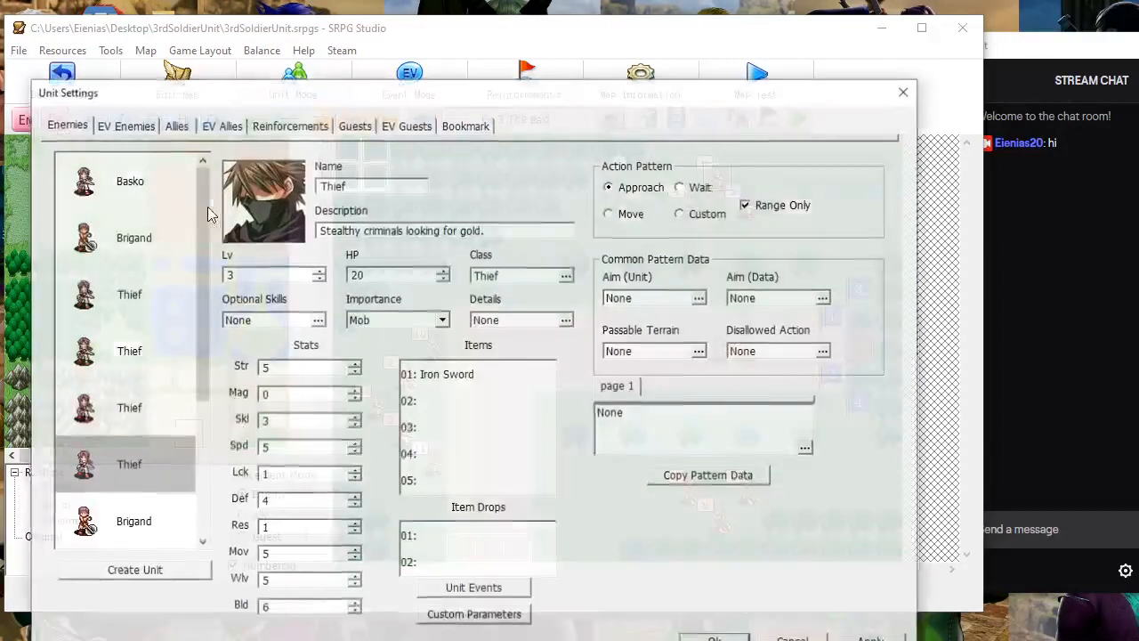
drag(151, 524, 162, 330)
scroll(161, 524, down, 1)
drag(168, 522, 176, 287)
scroll(162, 538, down, 1)
drag(163, 534, 177, 335)
scroll(169, 356, down, 2)
drag(153, 471, 163, 241)
scroll(163, 241, up, 4)
click(163, 240)
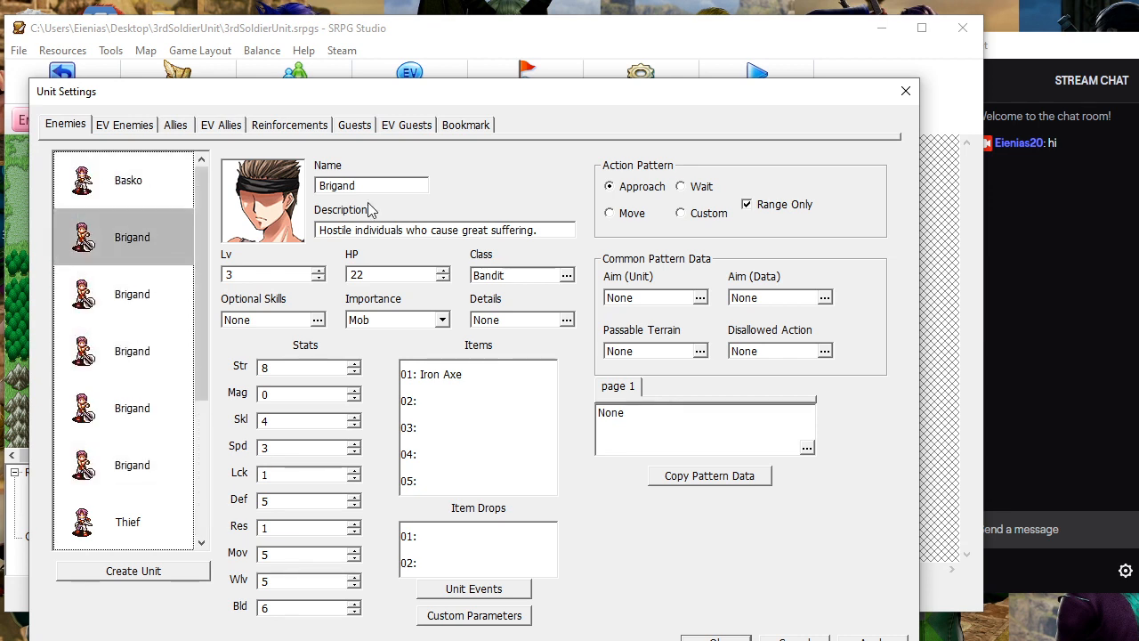
Review the unit settings of the Brigands and the order of the enemy list, and close the unit settings
drag(510, 97, 497, 45)
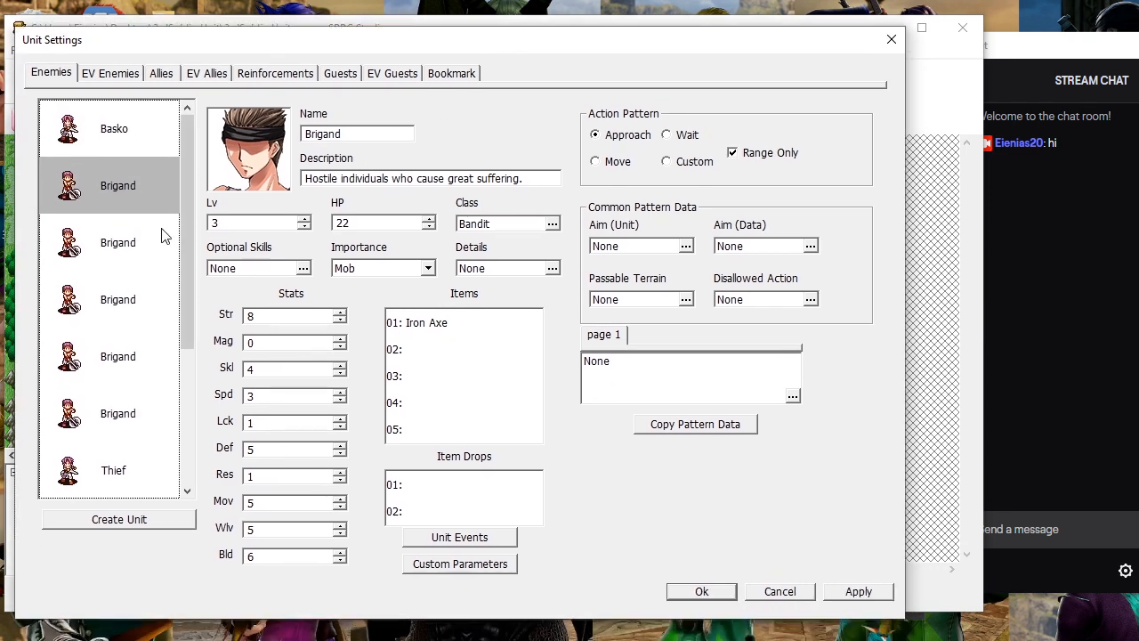
scroll(160, 233, down, 1)
click(134, 192)
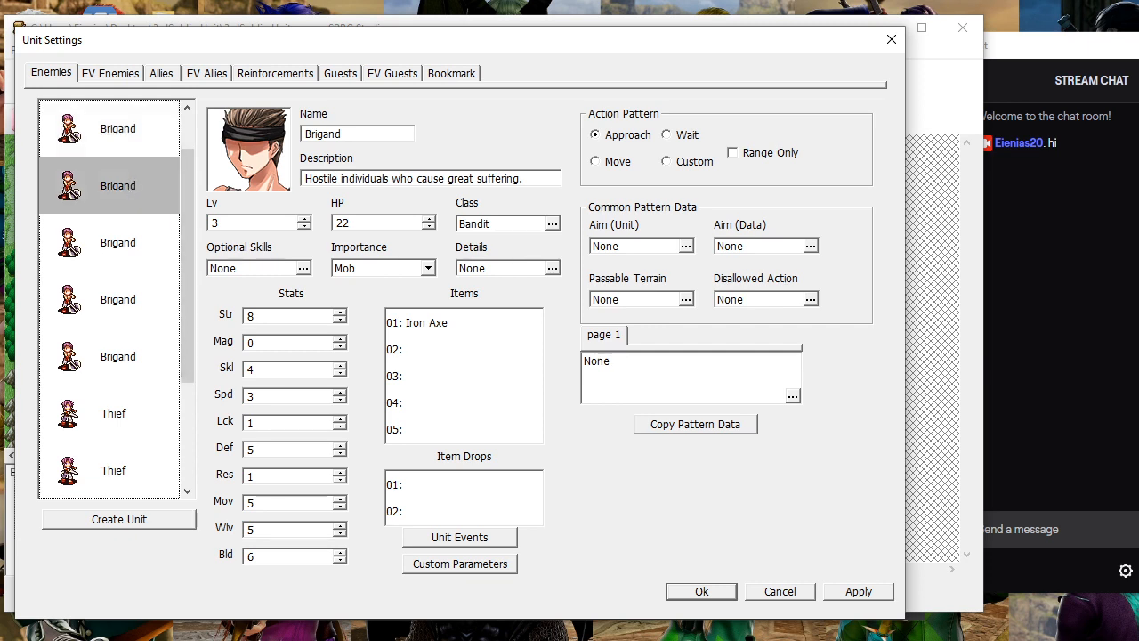
key(Down)
key(Down)
key(Down)
scroll(142, 398, down, 3)
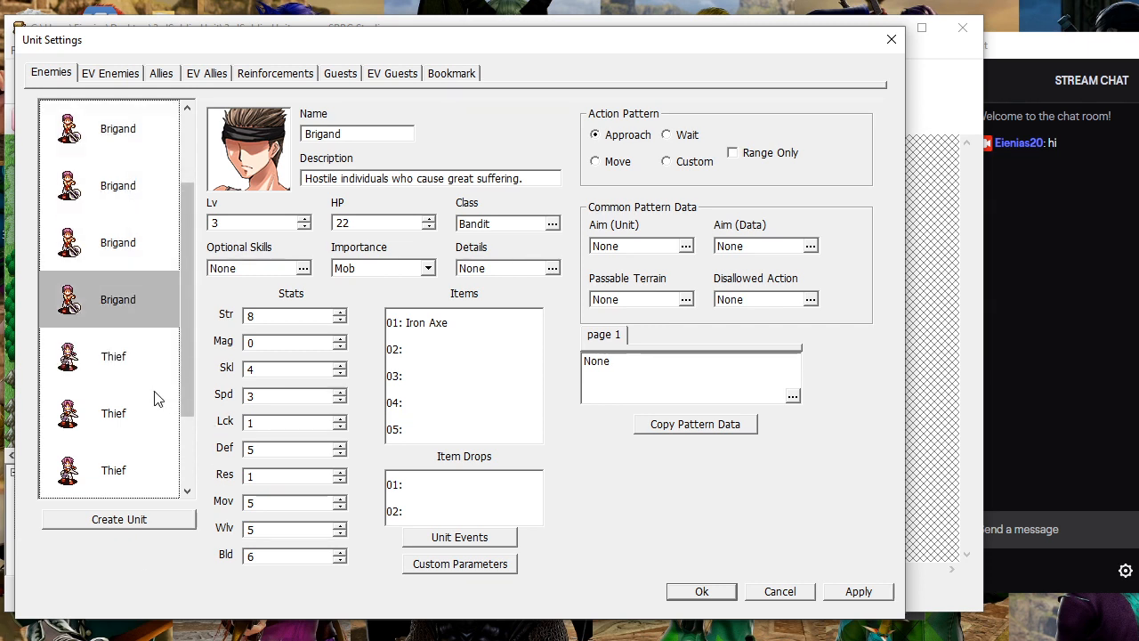
scroll(113, 257, up, 4)
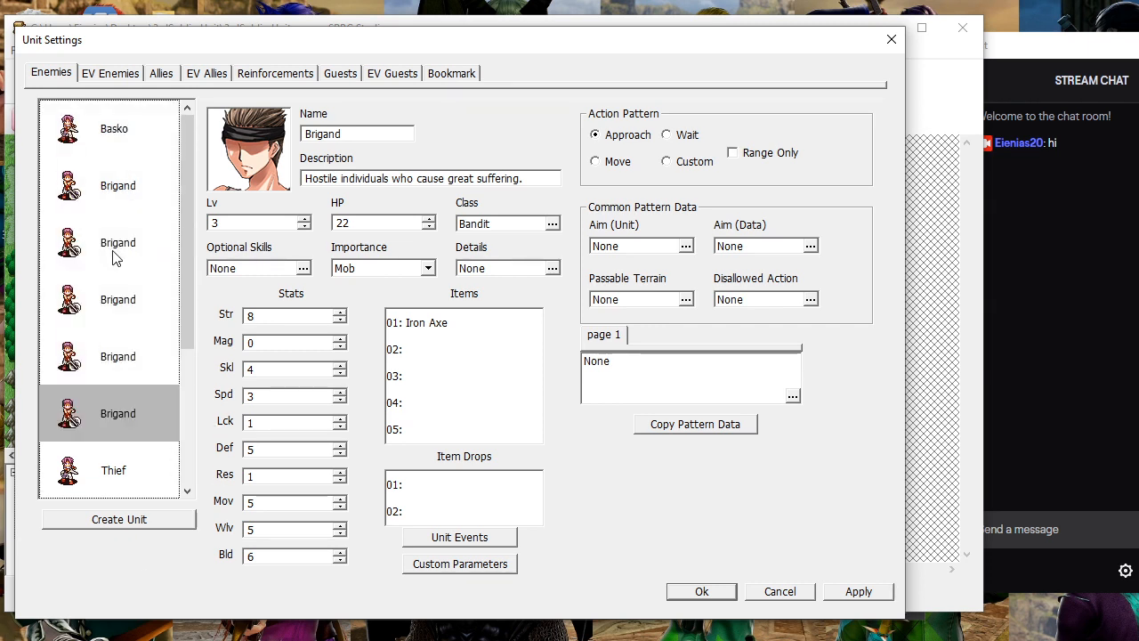
scroll(112, 252, down, 4)
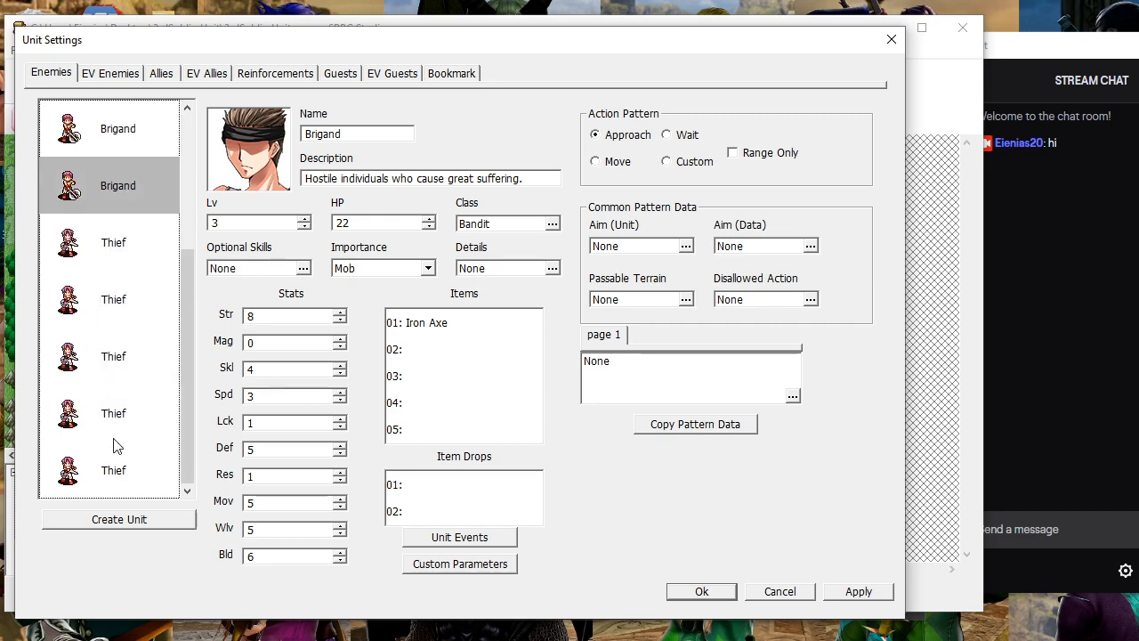
click(717, 595)
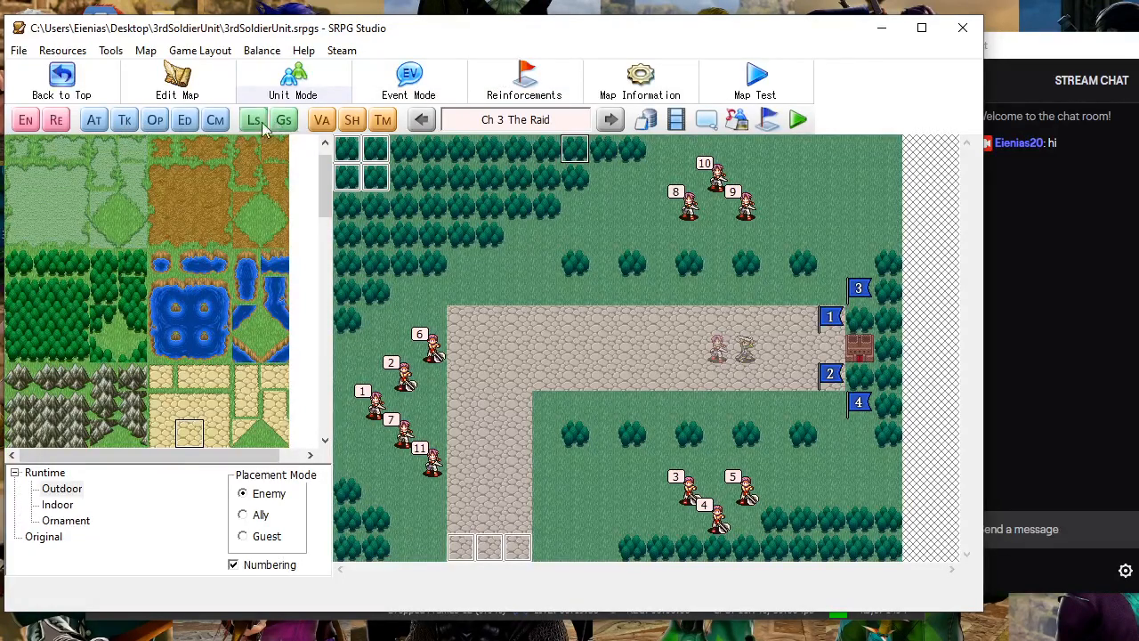
Rename the five Brigands in list order as Brigand 2, Brigand 3, Brigand 4, Brigand 5 and Brigand 6
right_click(436, 355)
click(465, 361)
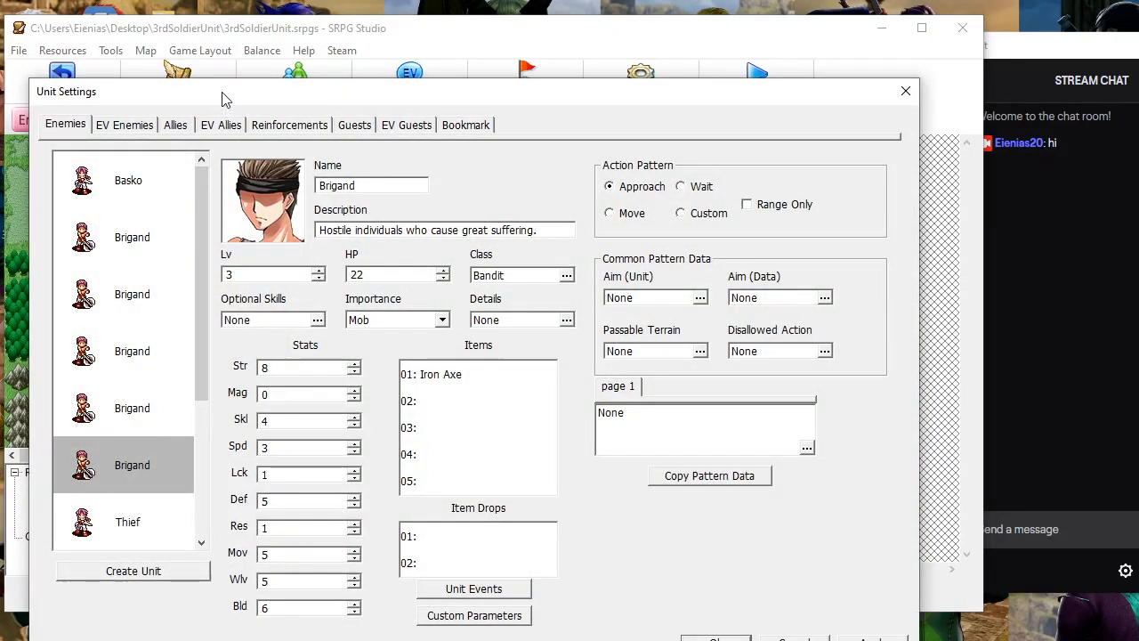
drag(222, 100, 721, 69)
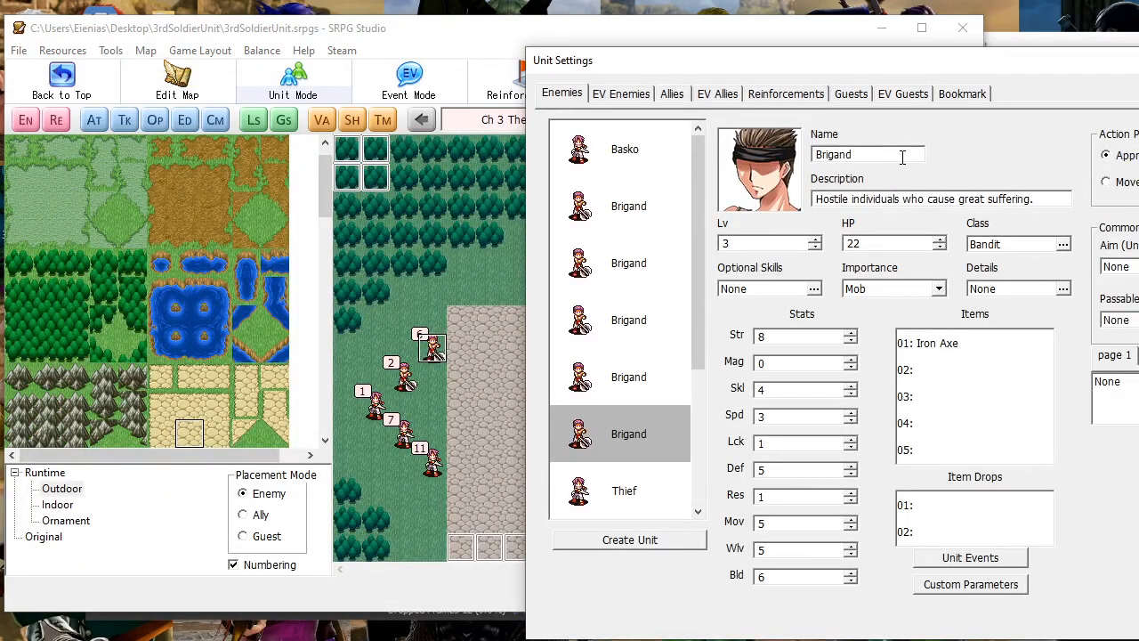
click(631, 210)
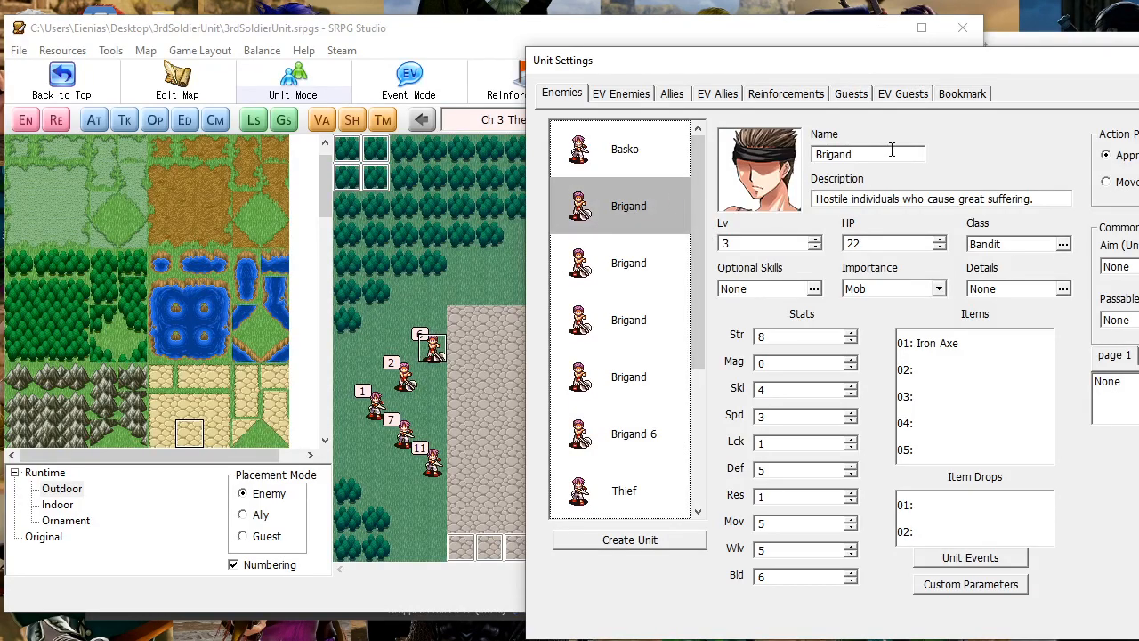
click(674, 256)
click(676, 320)
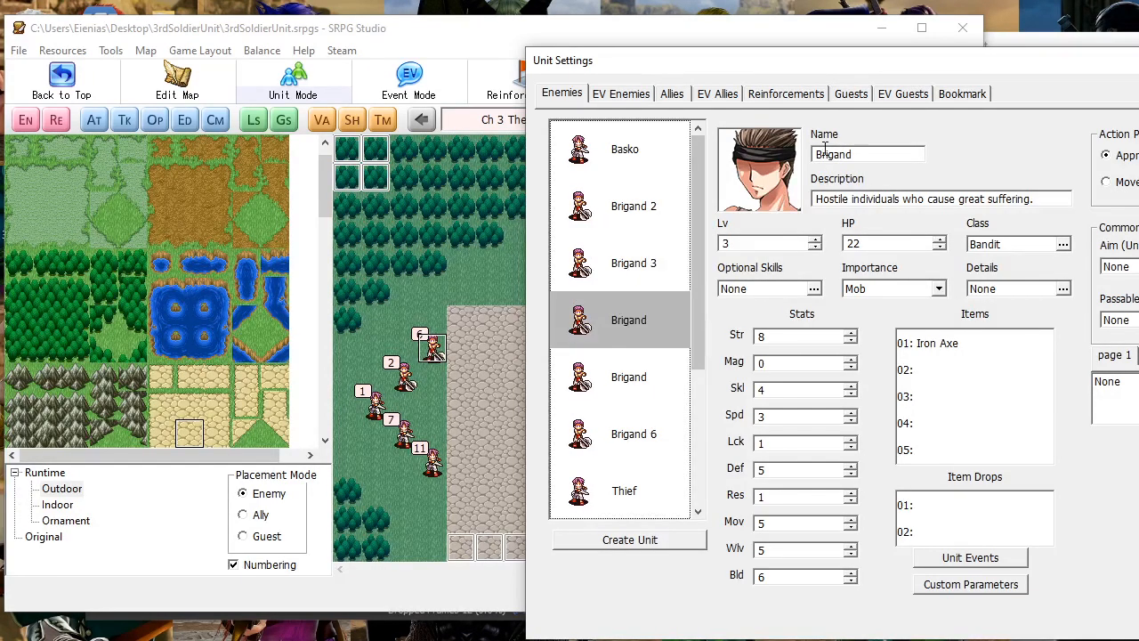
text(4)
click(676, 377)
click(899, 152)
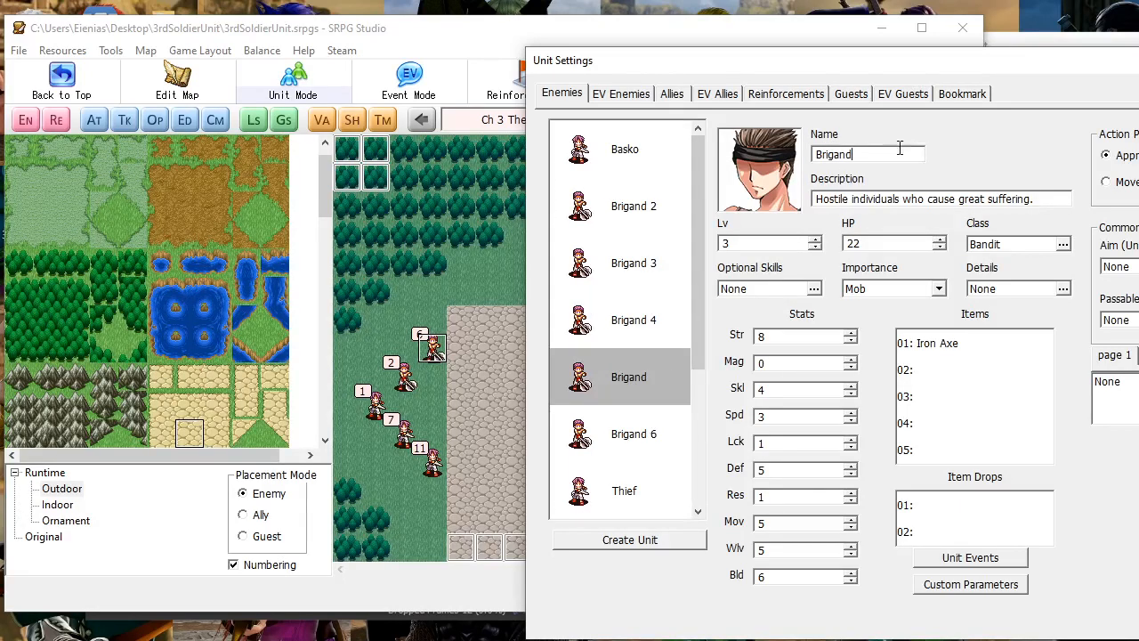
Rename the first three Thieves in the enemy list as Thief 7, Thief 8 and Thief 9
scroll(636, 295, down, 3)
click(631, 320)
click(910, 152)
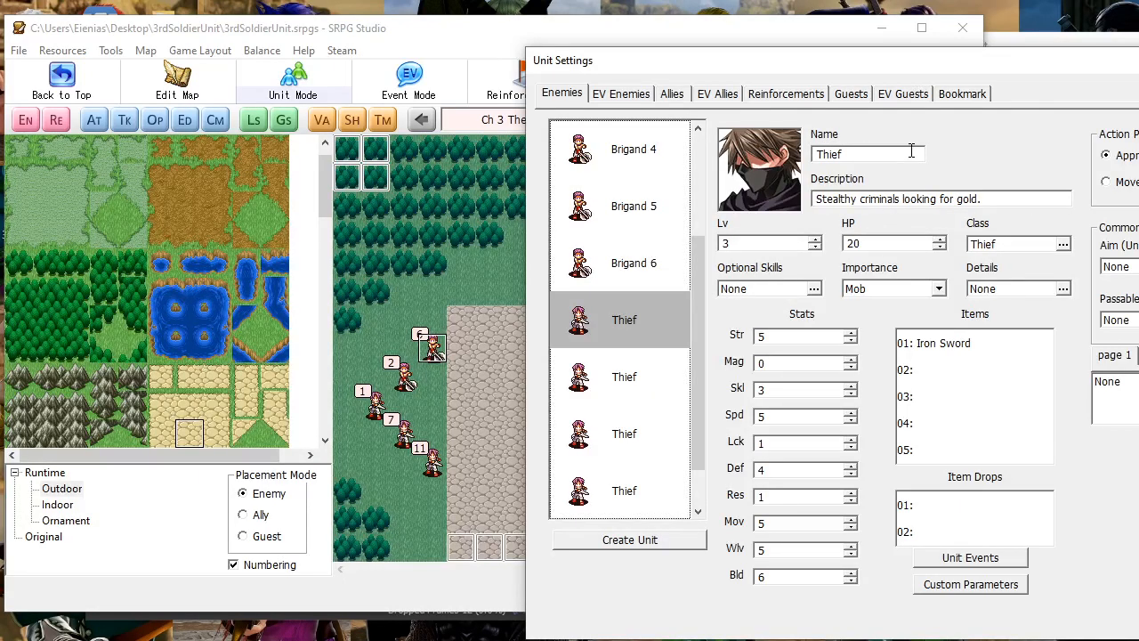
text(7)
click(623, 356)
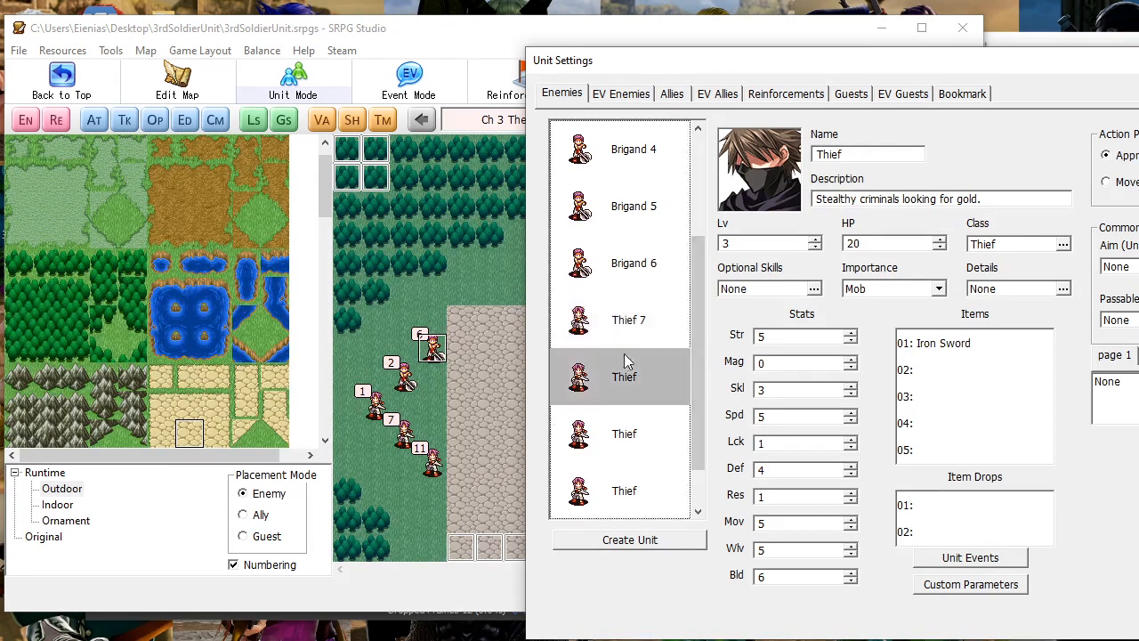
click(890, 154)
click(645, 473)
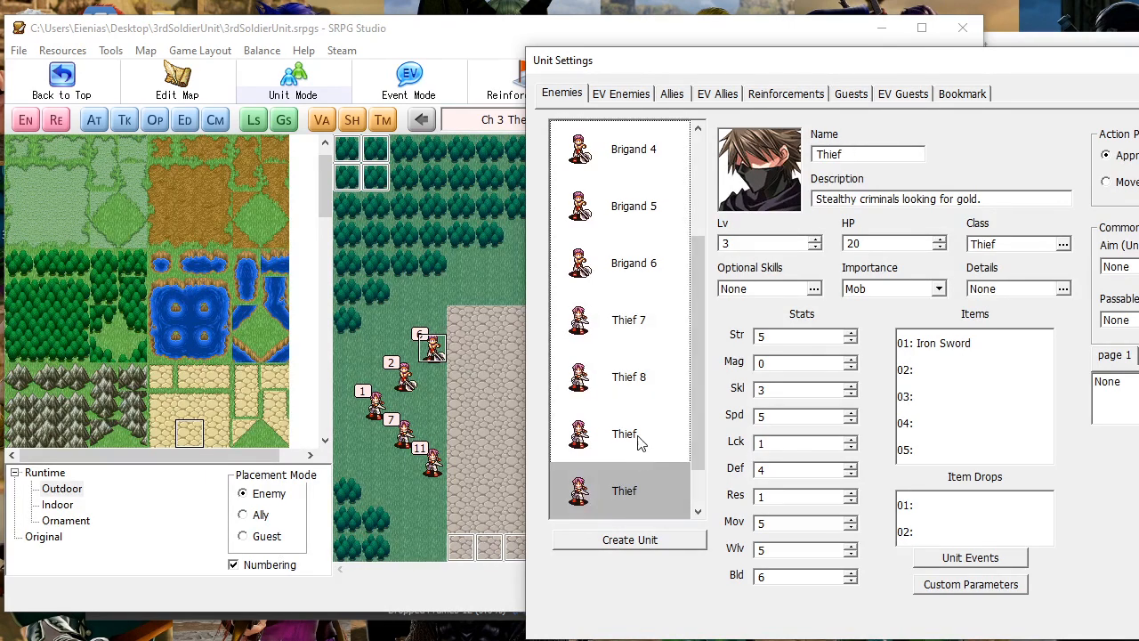
click(639, 434)
click(885, 156)
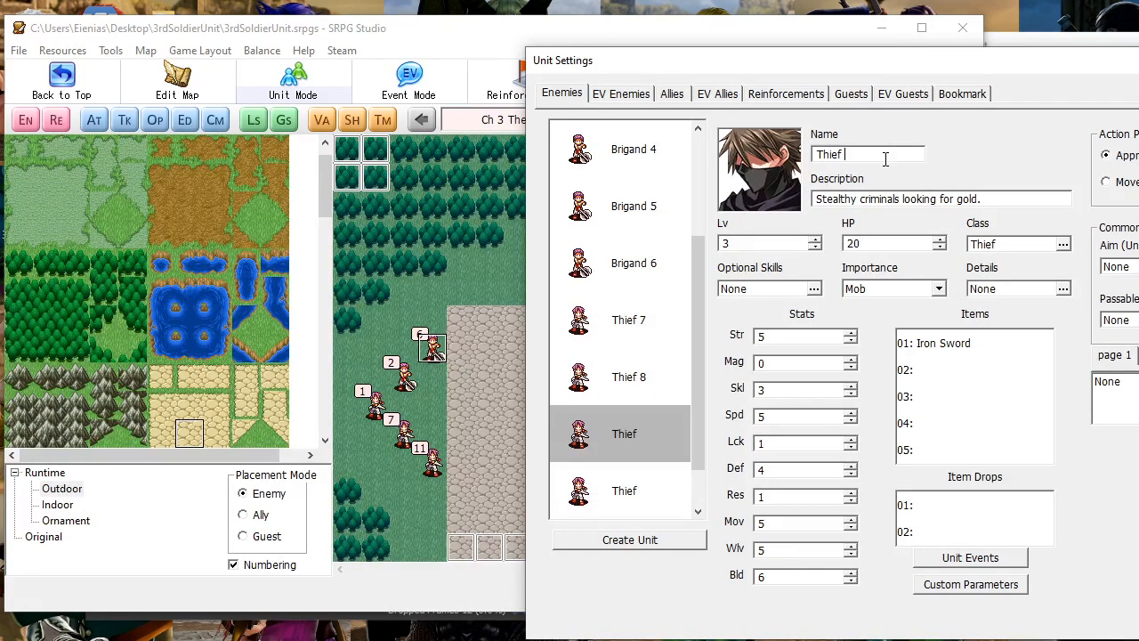
Rename the last two Thieves as Thief 10 and Thief 11, and confirm the unit settings
click(648, 492)
click(869, 158)
text(10)
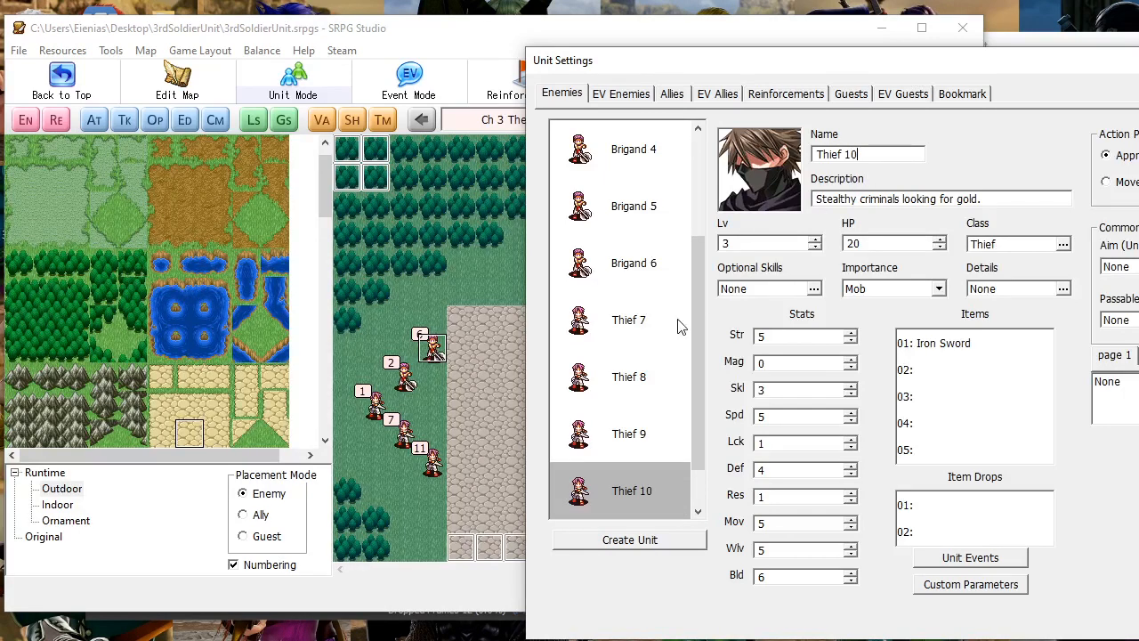
key(Return)
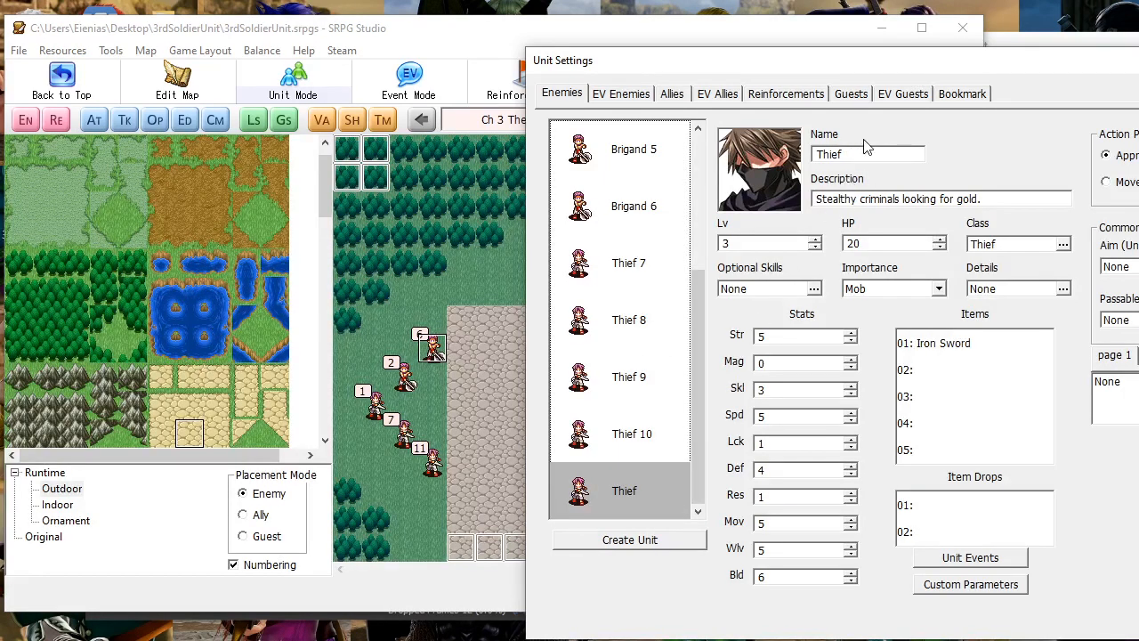
click(860, 151)
text(11)
drag(880, 70, 619, 58)
click(948, 600)
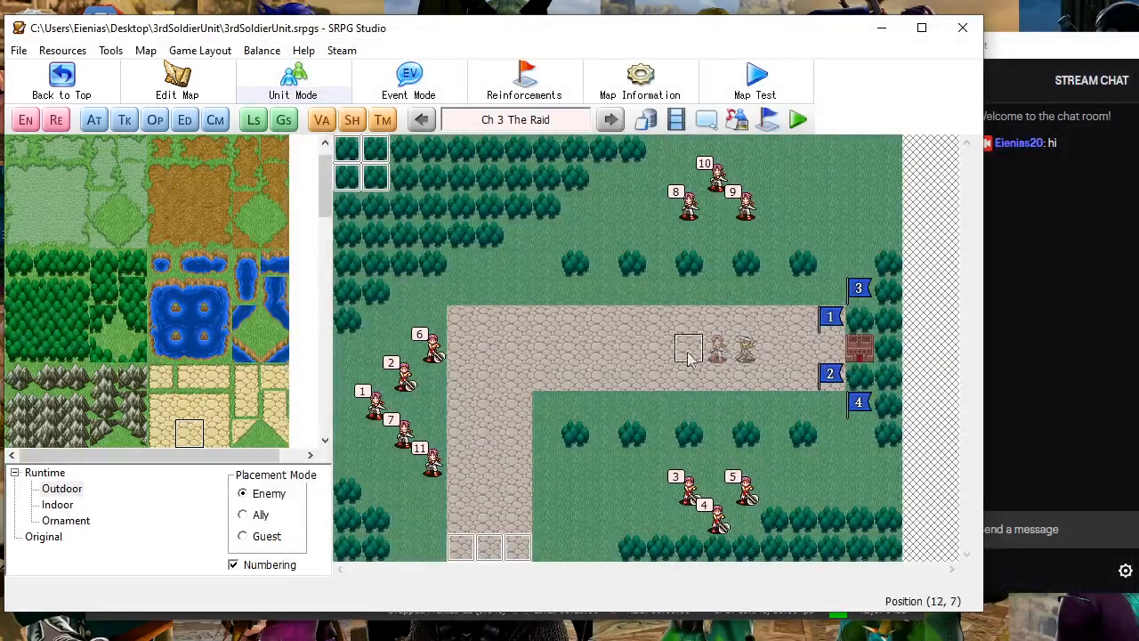
Set the direction to remove to Left in the Enemies Retreat auto event's Remove Unit command for Brigand 2, and close the event settings
click(94, 121)
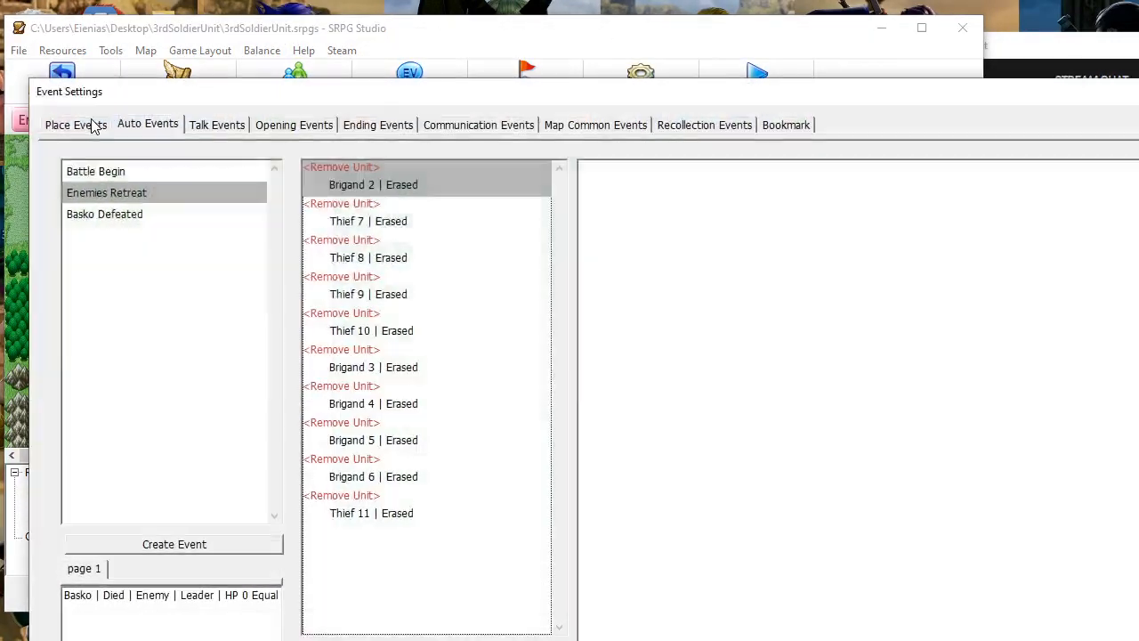
drag(174, 108, 692, 381)
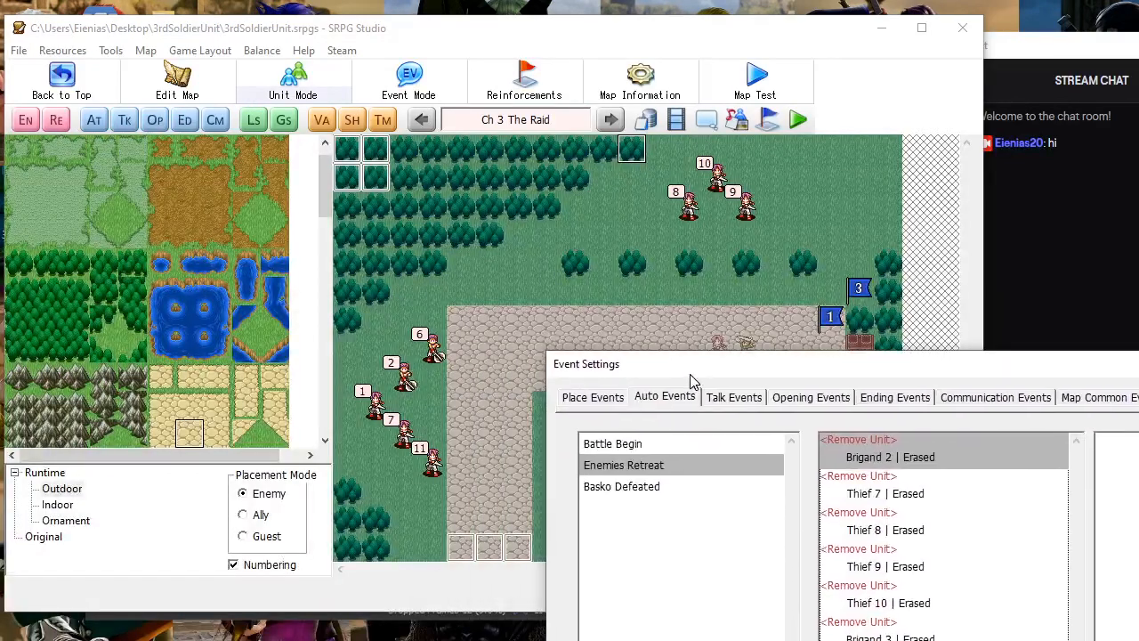
double_click(938, 456)
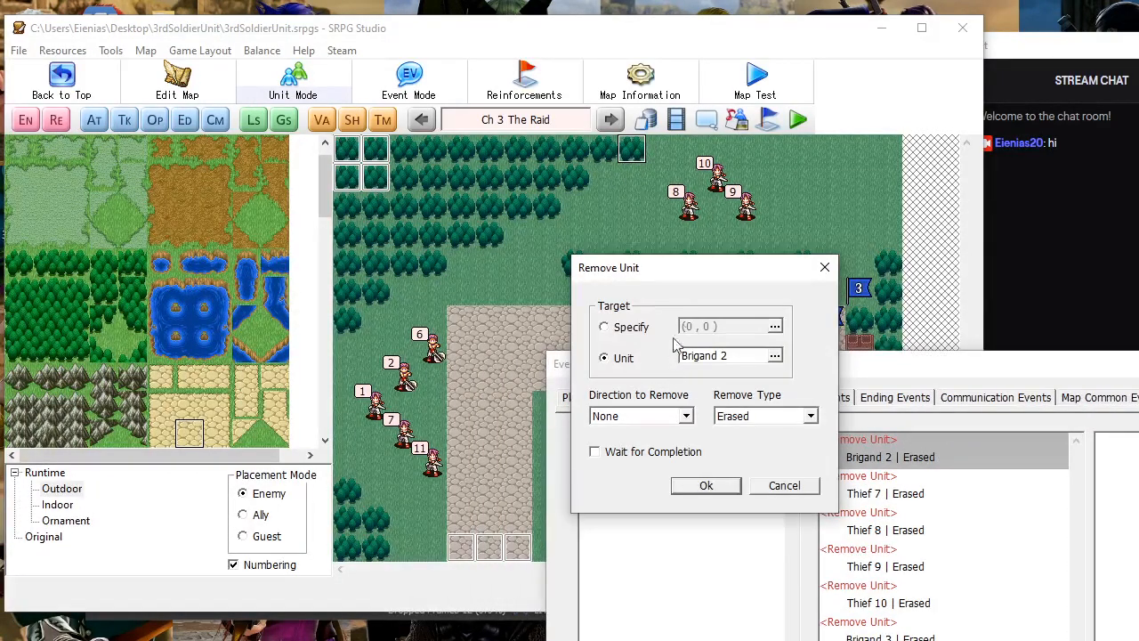
drag(690, 270, 652, 366)
click(721, 513)
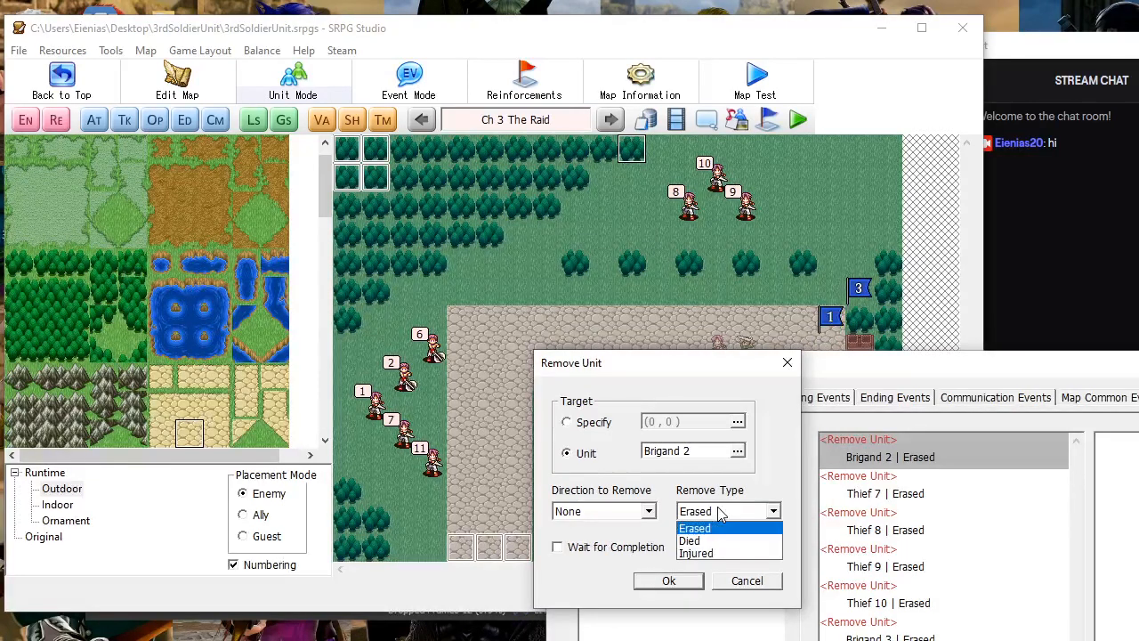
click(609, 514)
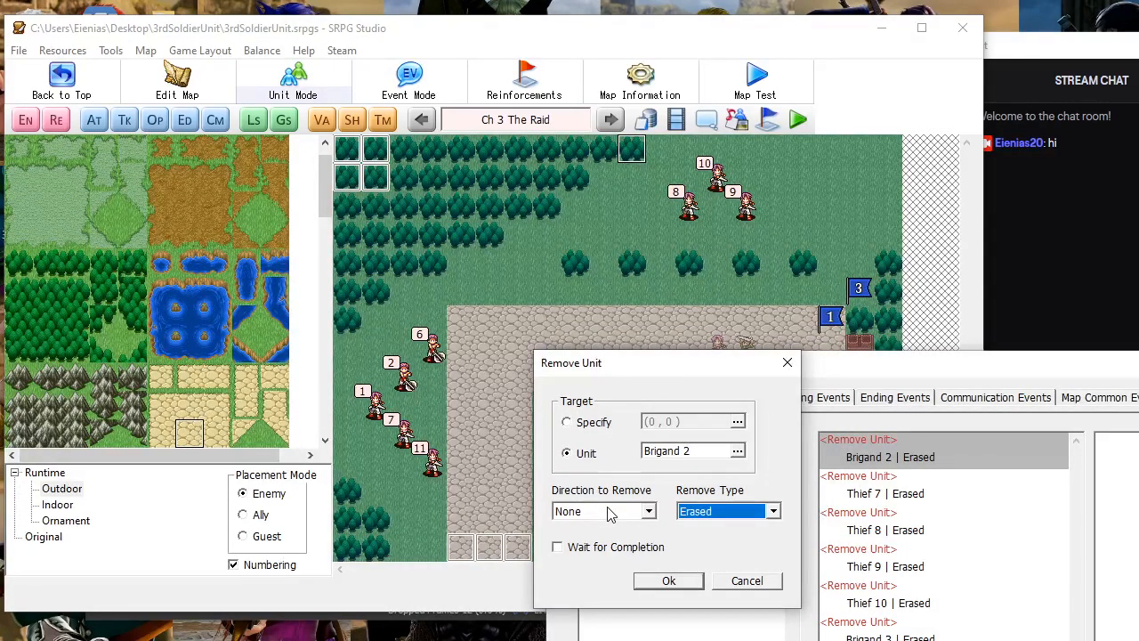
click(609, 514)
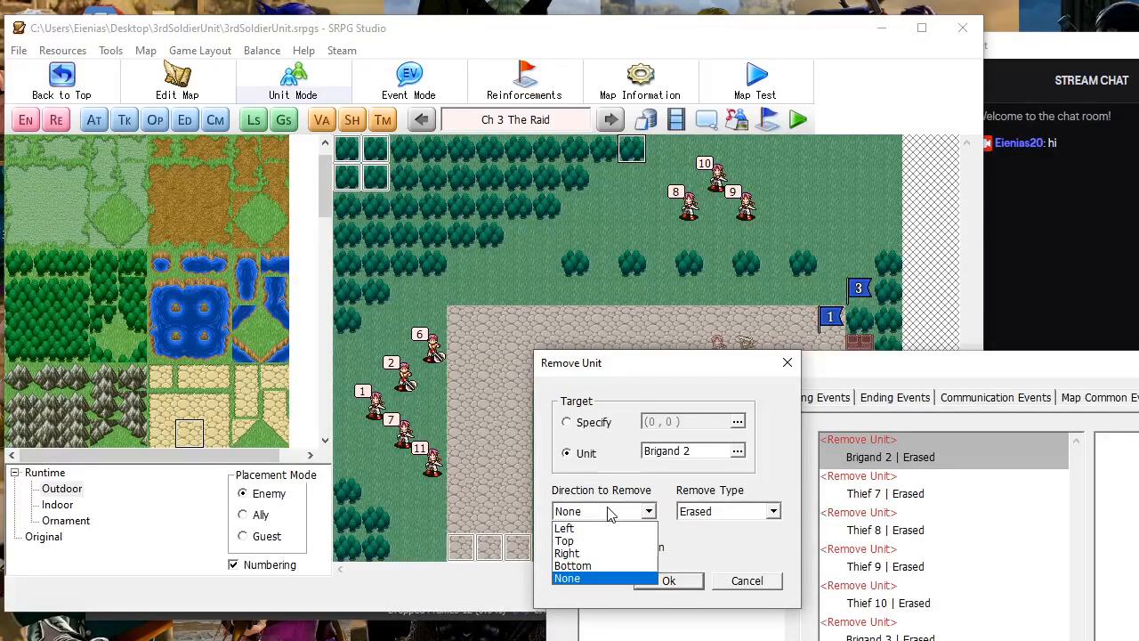
click(598, 530)
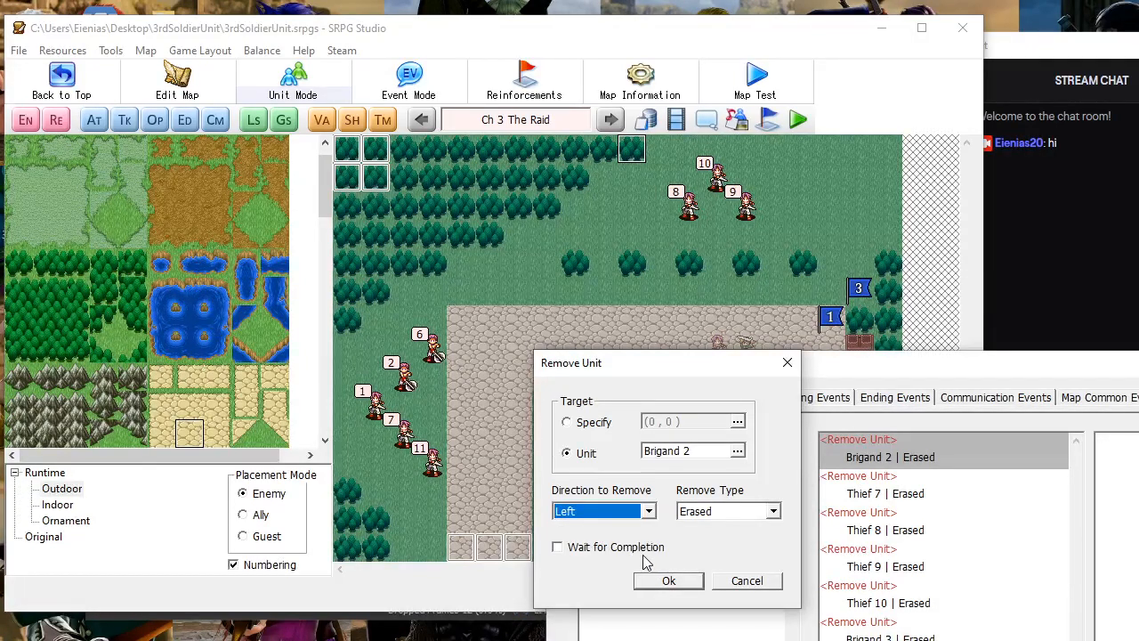
click(669, 581)
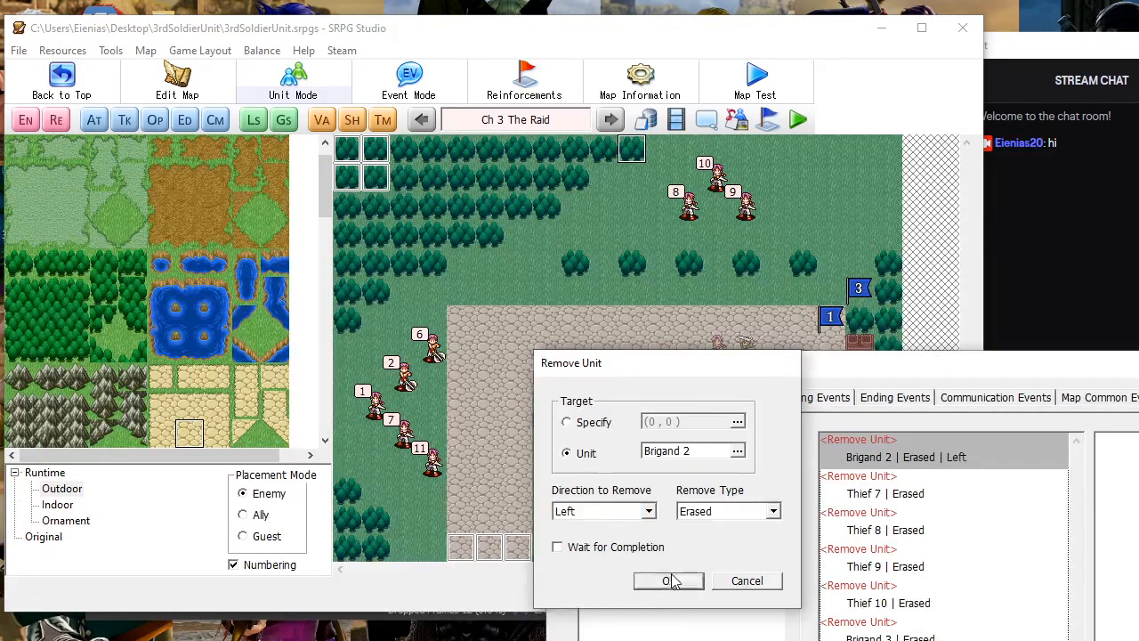
mouse_move(768, 364)
mouse_down()
mouse_move(616, 142)
mouse_move(521, 58)
mouse_up()
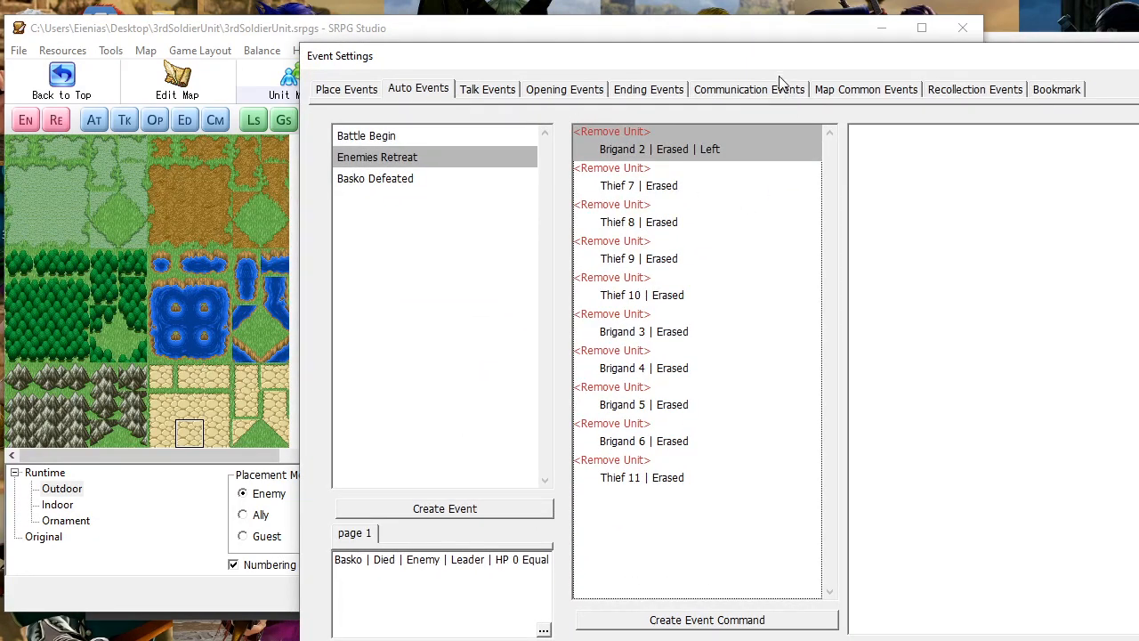
drag(779, 76, 679, 44)
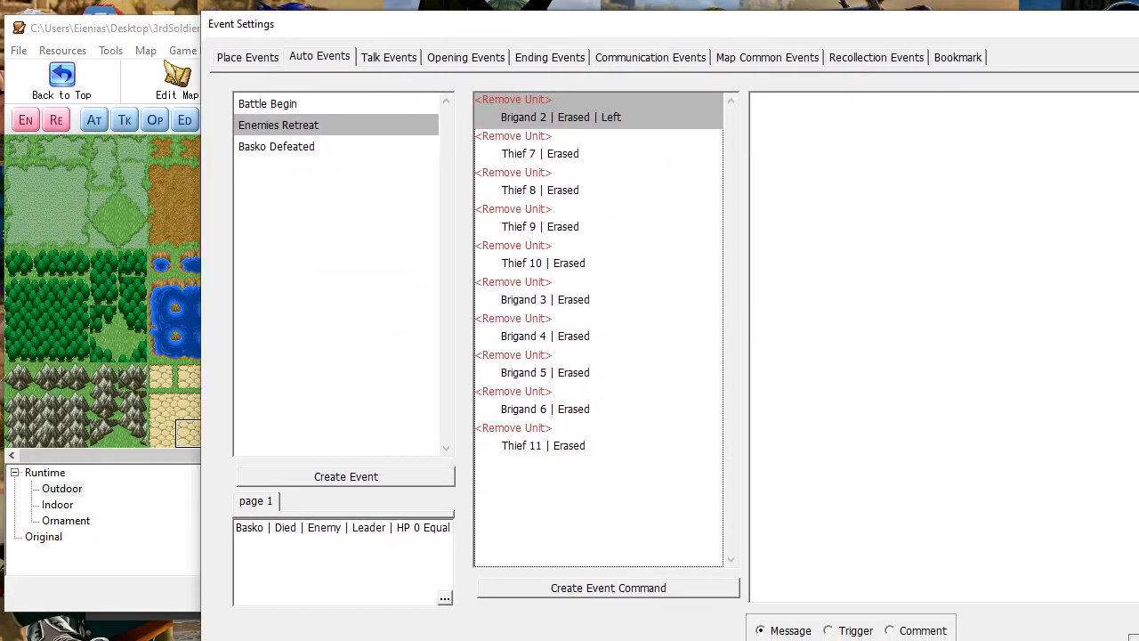
click(1134, 637)
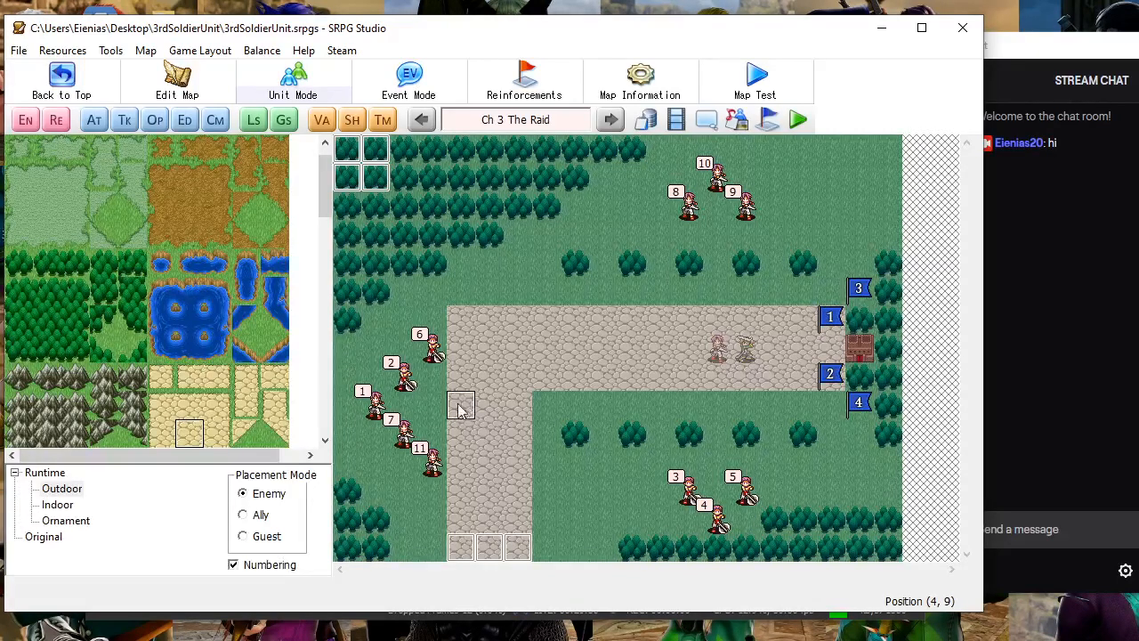
Run a map test of Ch 3 The Raid and begin the fight from the preparation screen
drag(459, 409, 434, 407)
click(767, 91)
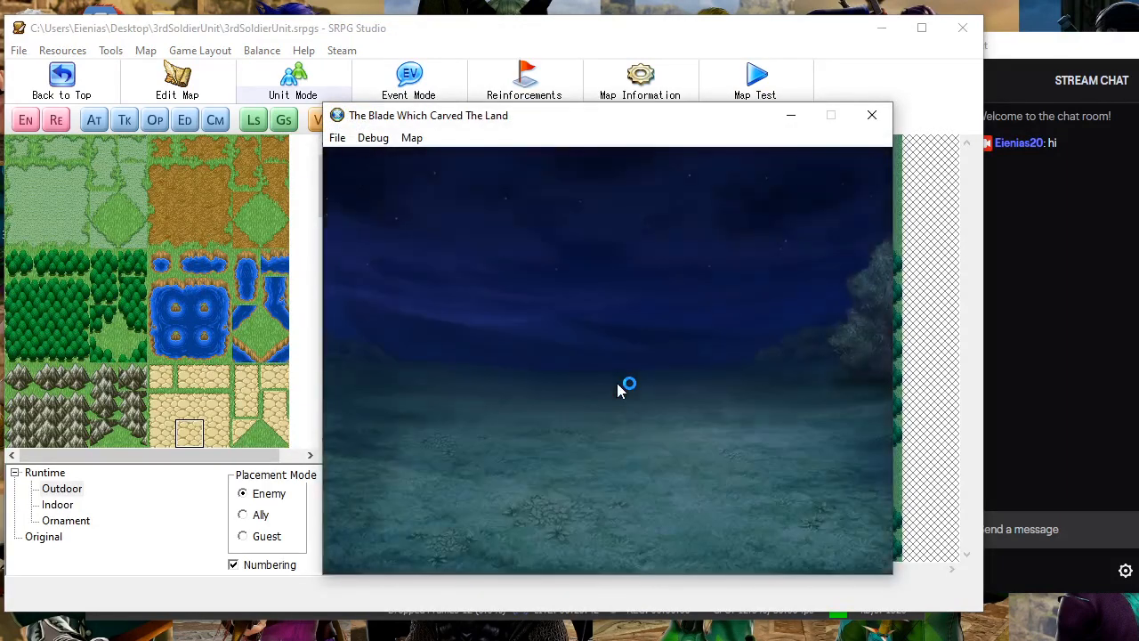
key(Return)
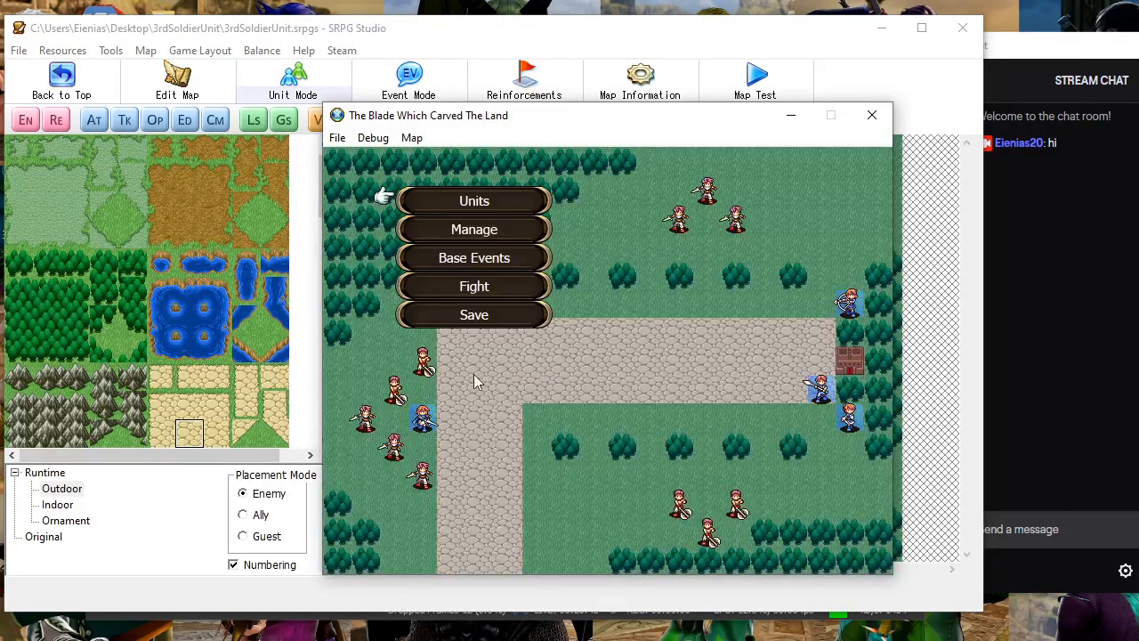
click(472, 285)
click(566, 382)
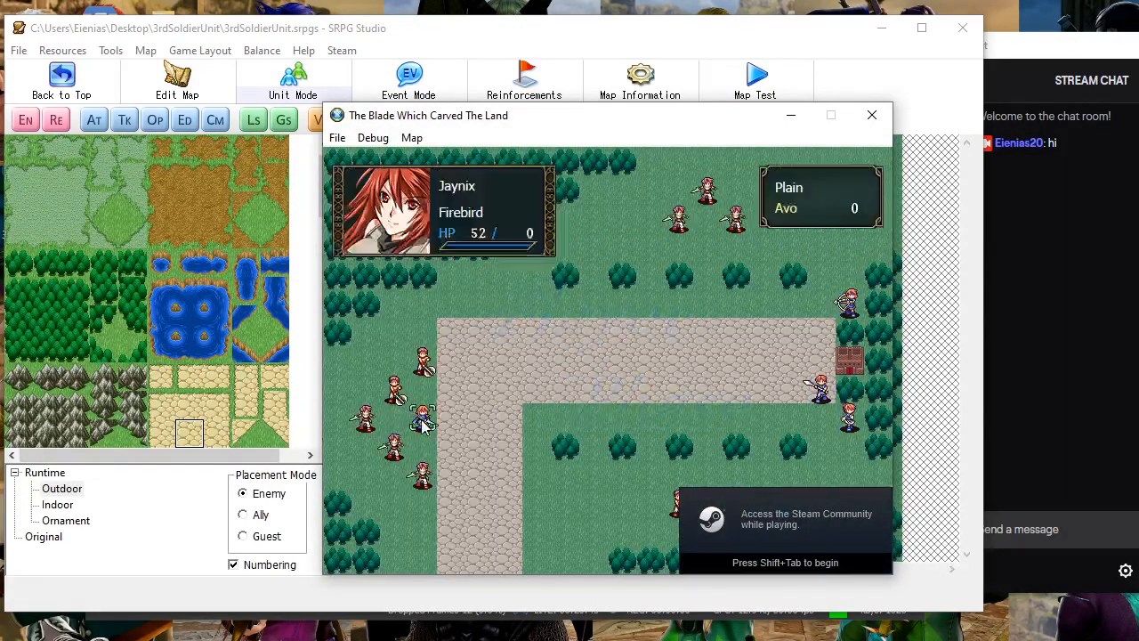
Move Jaynix beside Basko in the test and attack him to trigger the enemies' retreat
click(415, 421)
click(395, 422)
click(465, 457)
click(478, 238)
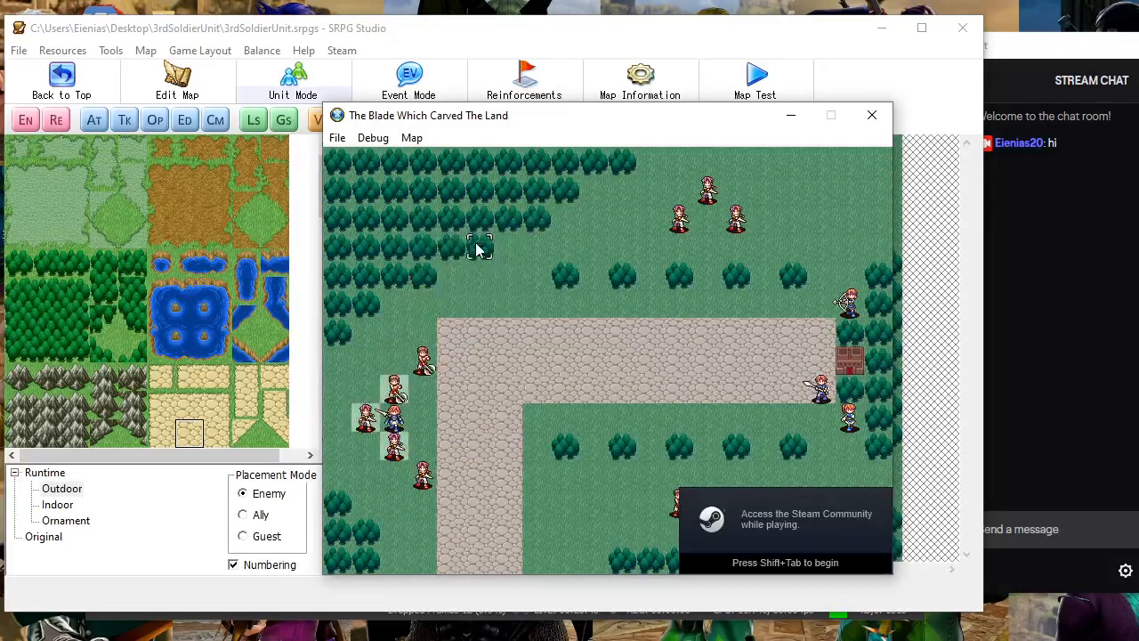
click(366, 422)
click(531, 333)
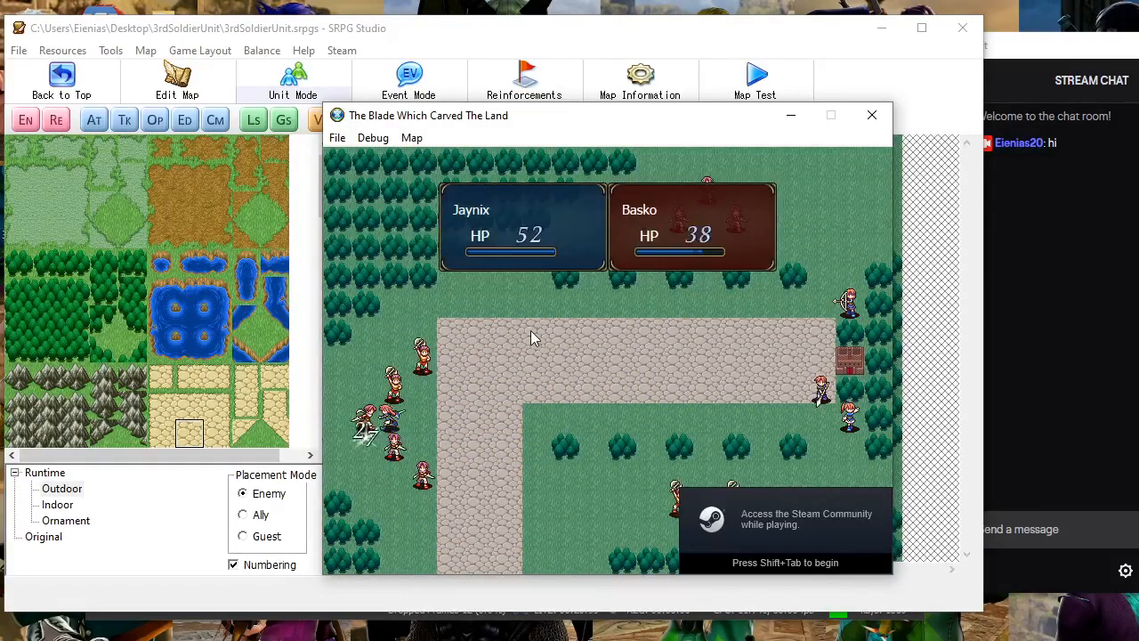
click(660, 332)
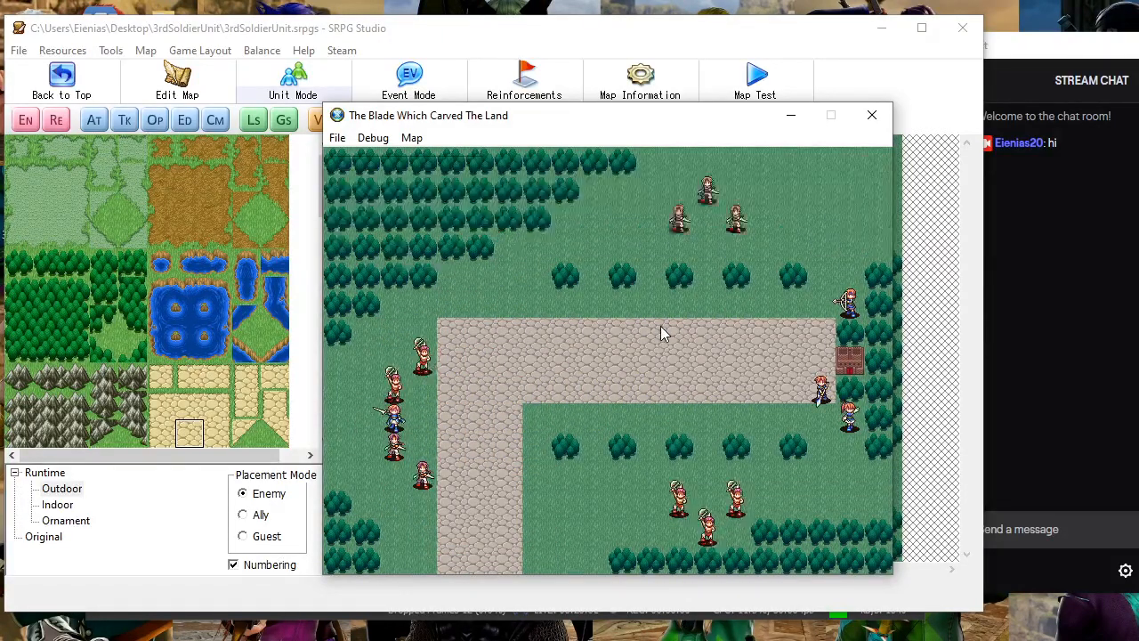
Close the map test and reorder the Enemies Retreat auto event's Remove Unit commands numerically from Brigand 2 through Thief 11
click(872, 115)
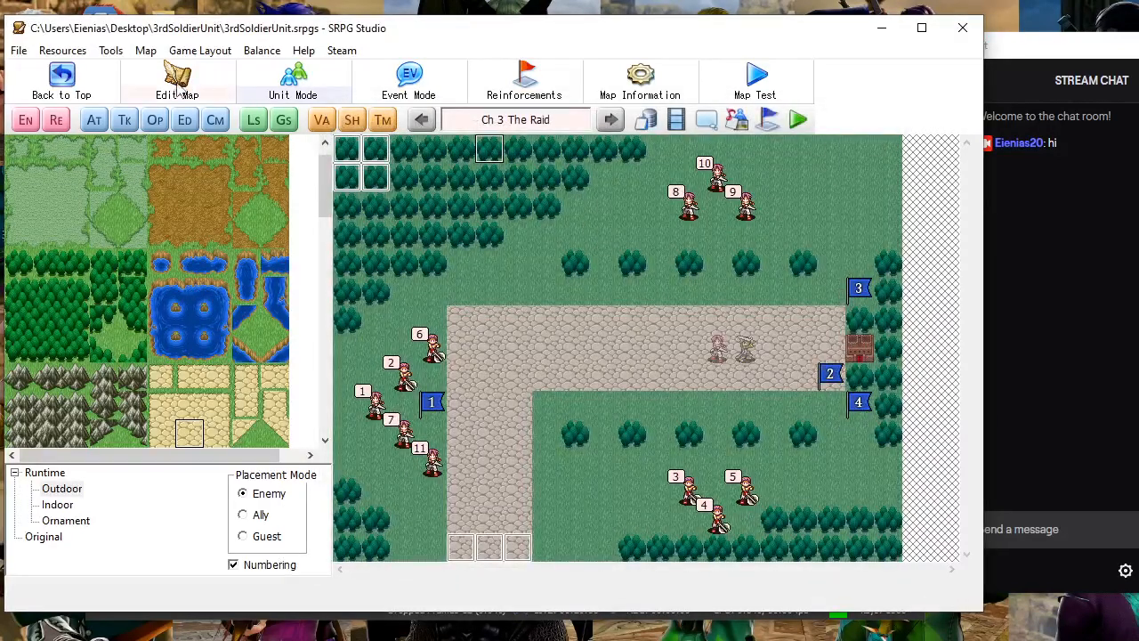
click(103, 127)
drag(393, 105, 941, 56)
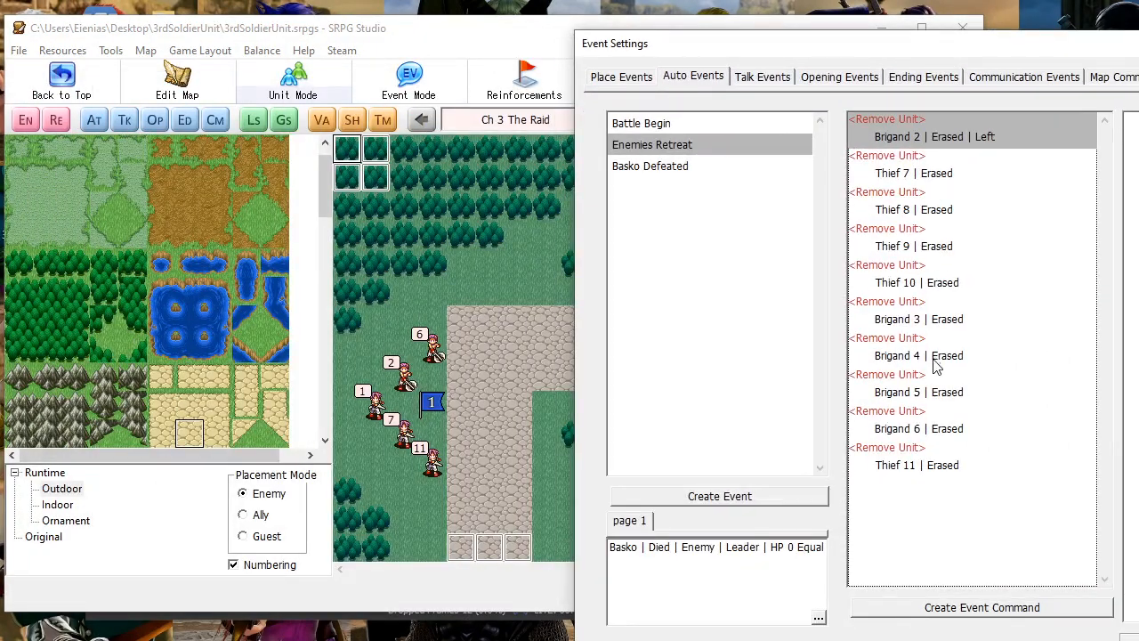
mouse_move(931, 430)
mouse_down()
mouse_move(882, 193)
mouse_move(948, 182)
mouse_up()
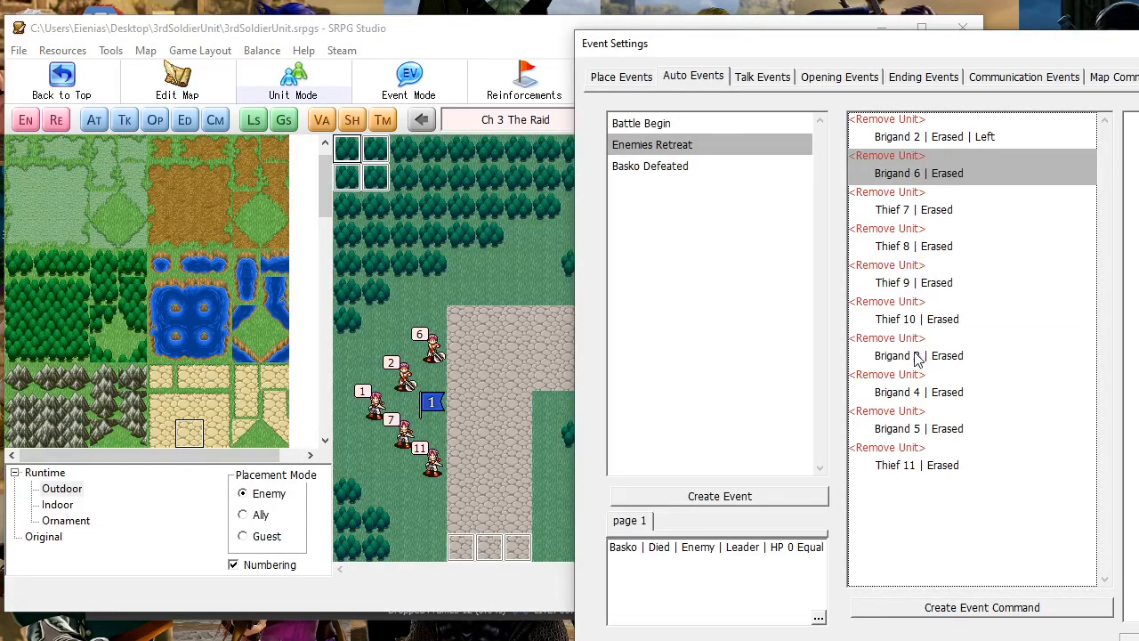
drag(916, 356, 920, 188)
drag(909, 390, 930, 210)
drag(925, 419, 925, 245)
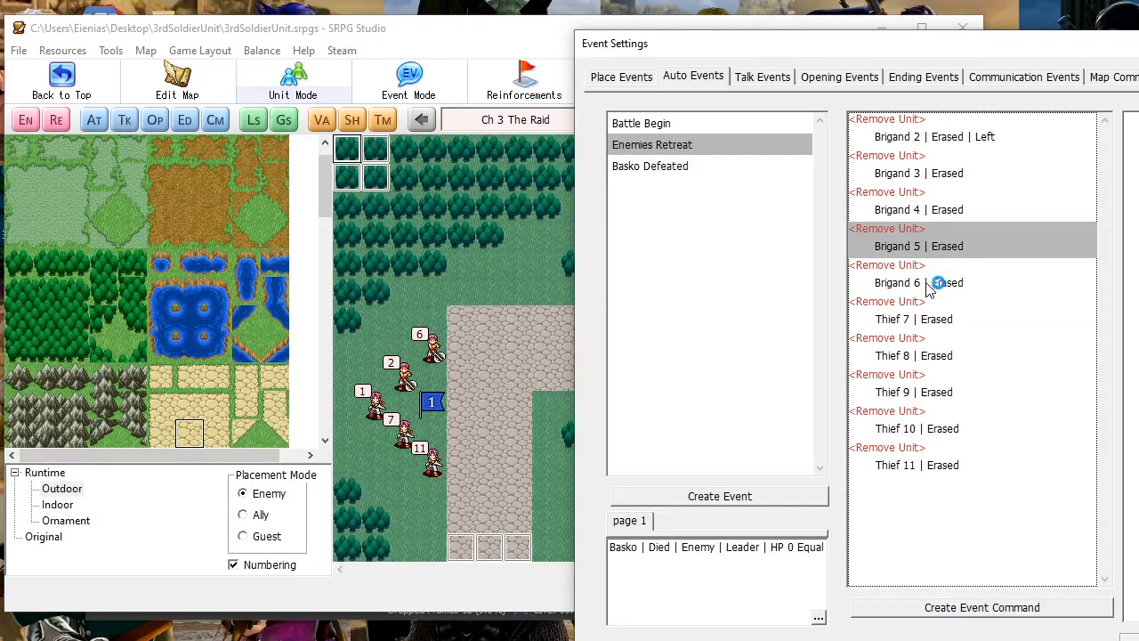
Set the direction to remove to Left for Brigand 6 and Thief 7 in the Enemies Retreat event
double_click(925, 282)
click(687, 240)
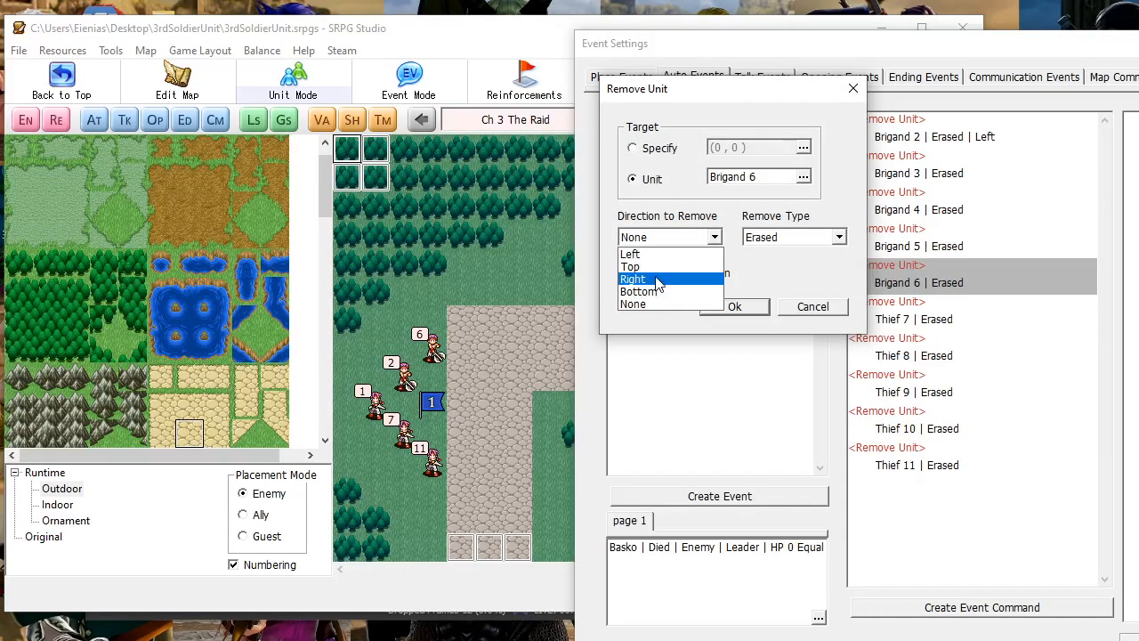
click(649, 254)
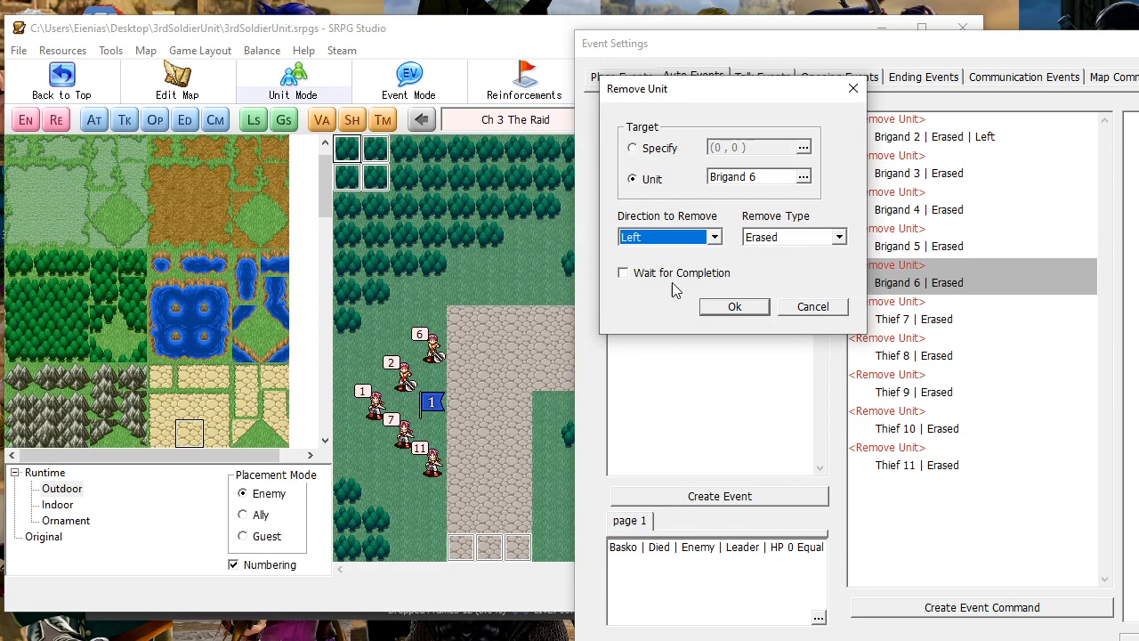
click(733, 307)
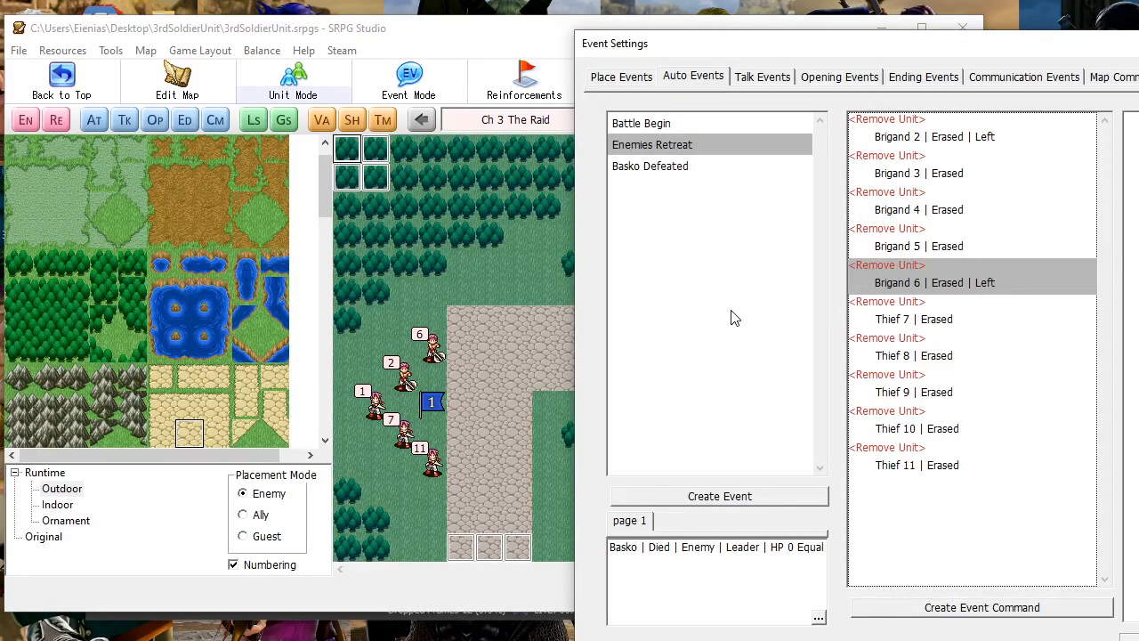
double_click(925, 320)
click(712, 236)
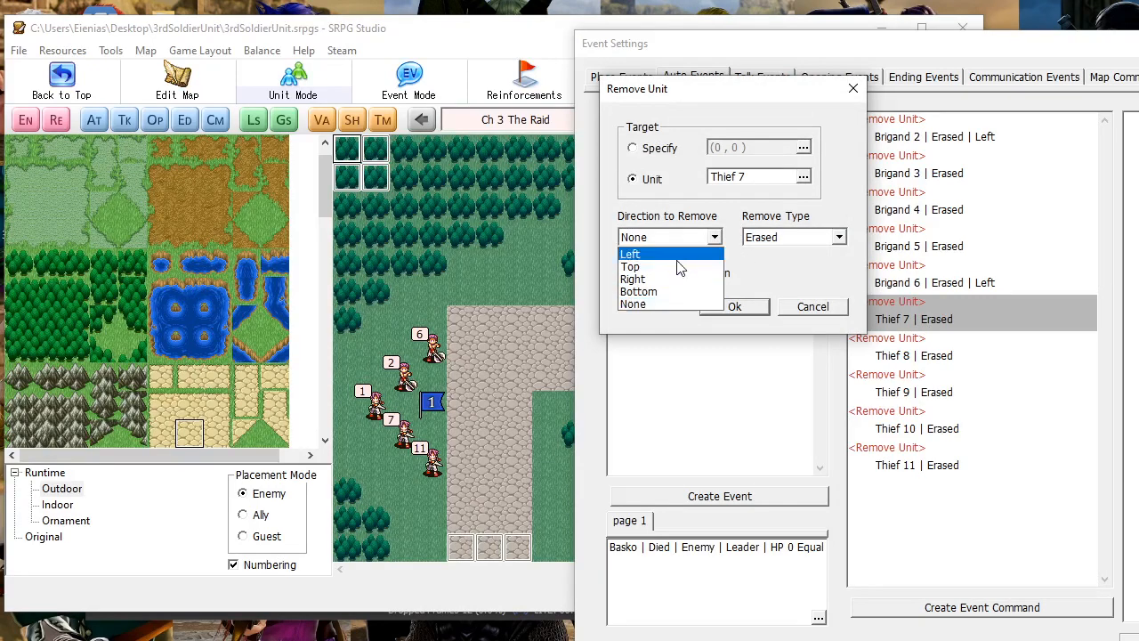
click(668, 255)
click(734, 307)
Set the direction to remove to Left in Thief 11's Remove Unit command
double_click(917, 464)
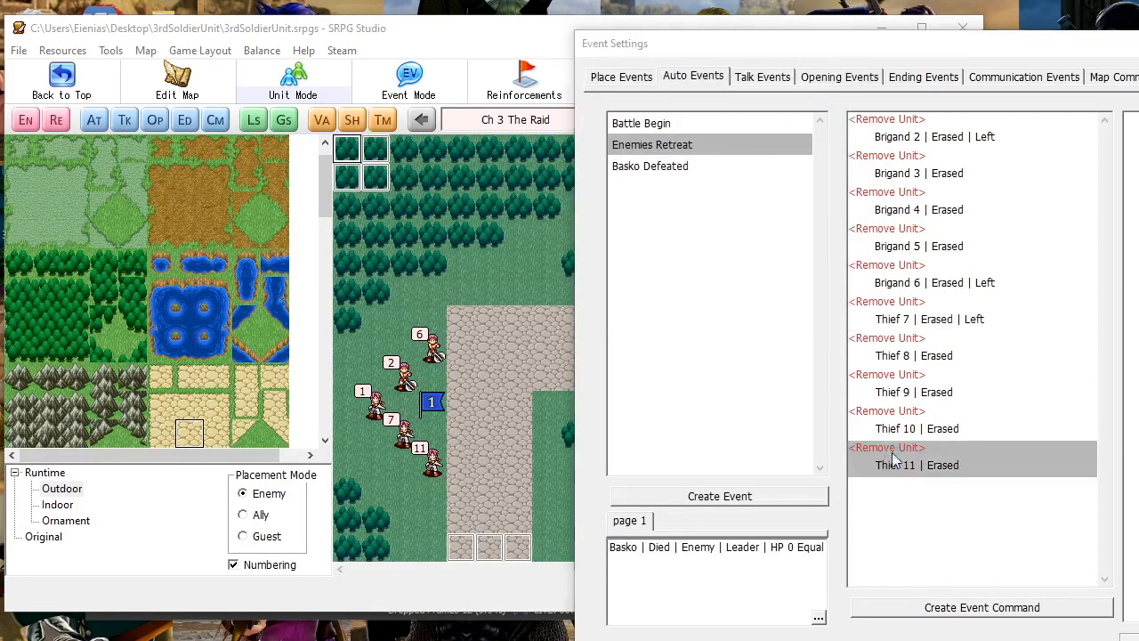
click(713, 237)
click(674, 256)
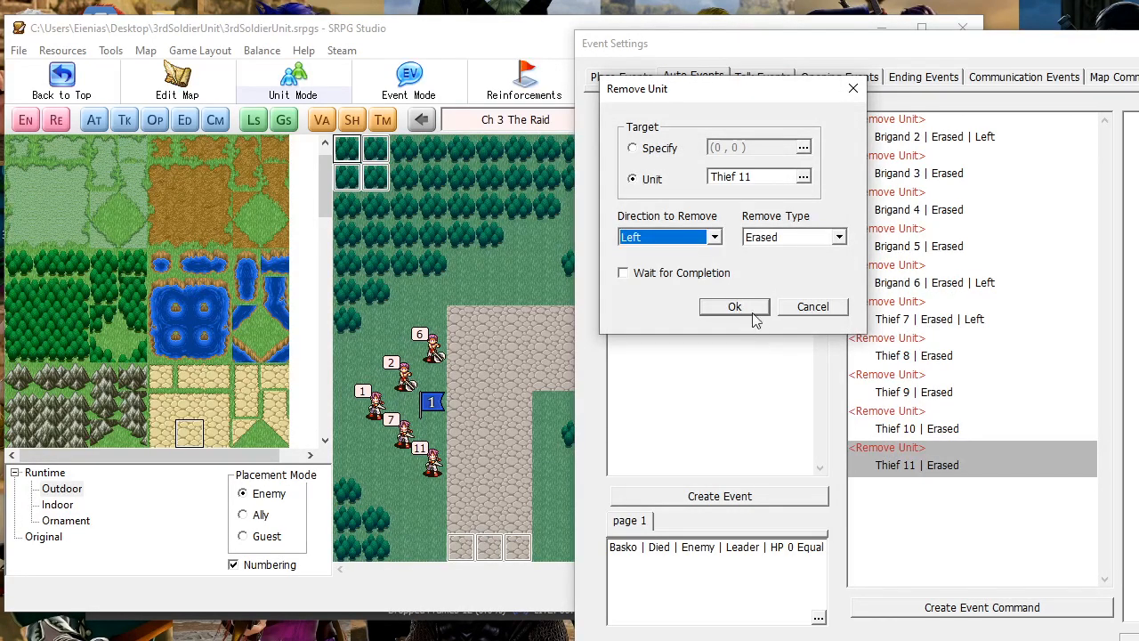
click(735, 306)
click(920, 76)
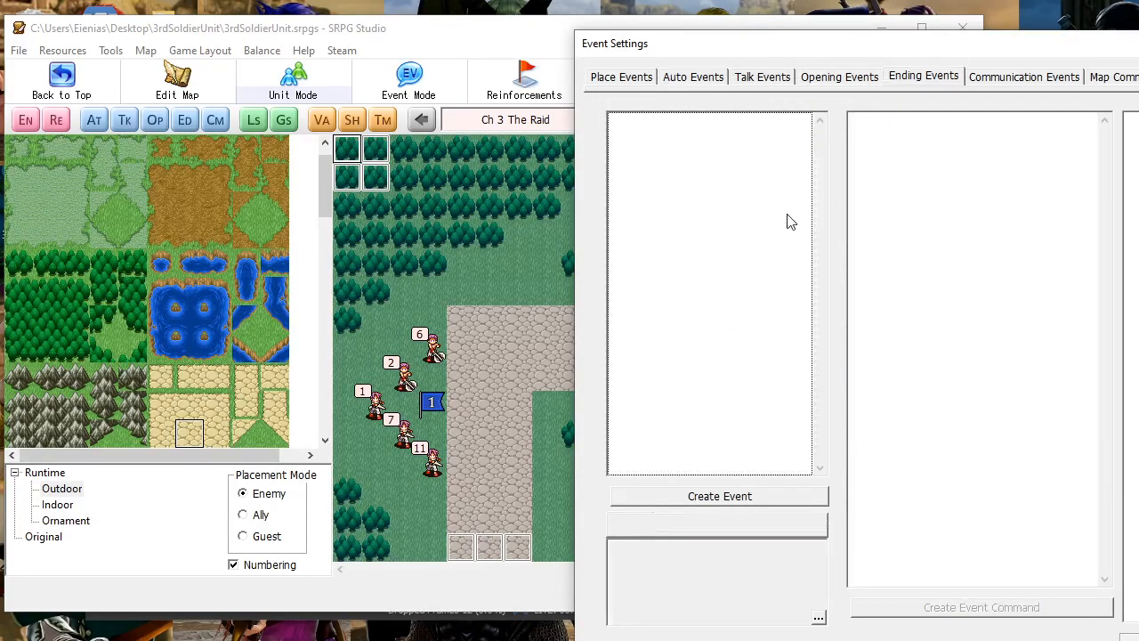
click(692, 76)
Set the direction to remove to Top in the Remove Unit commands for Thief 8 and Thief 9
drag(755, 35, 457, 25)
double_click(615, 351)
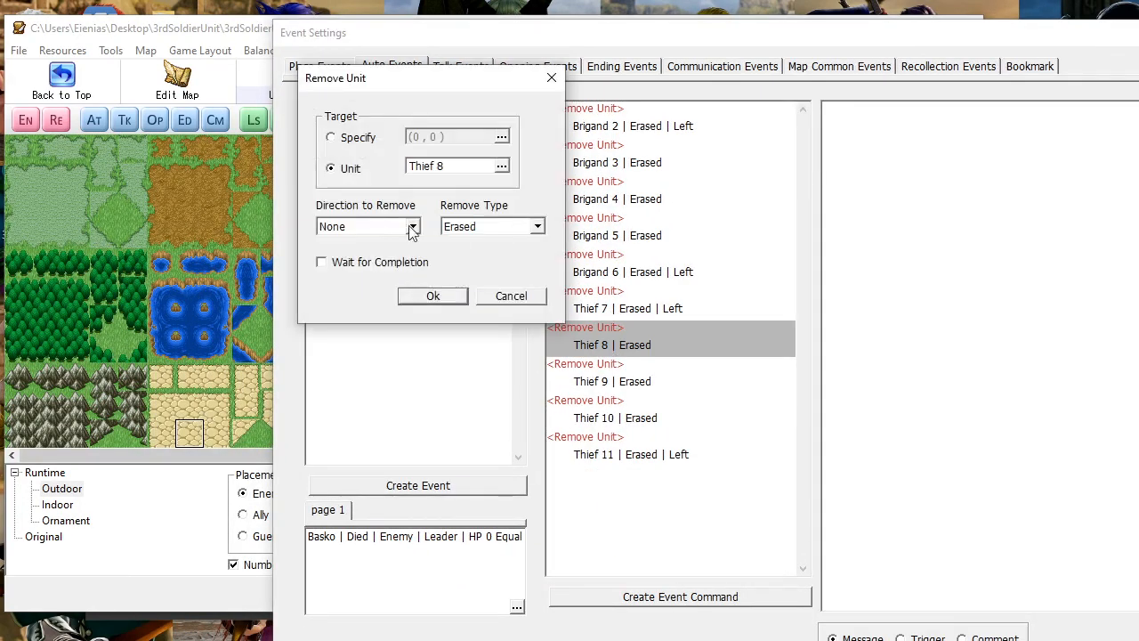
click(412, 227)
click(377, 256)
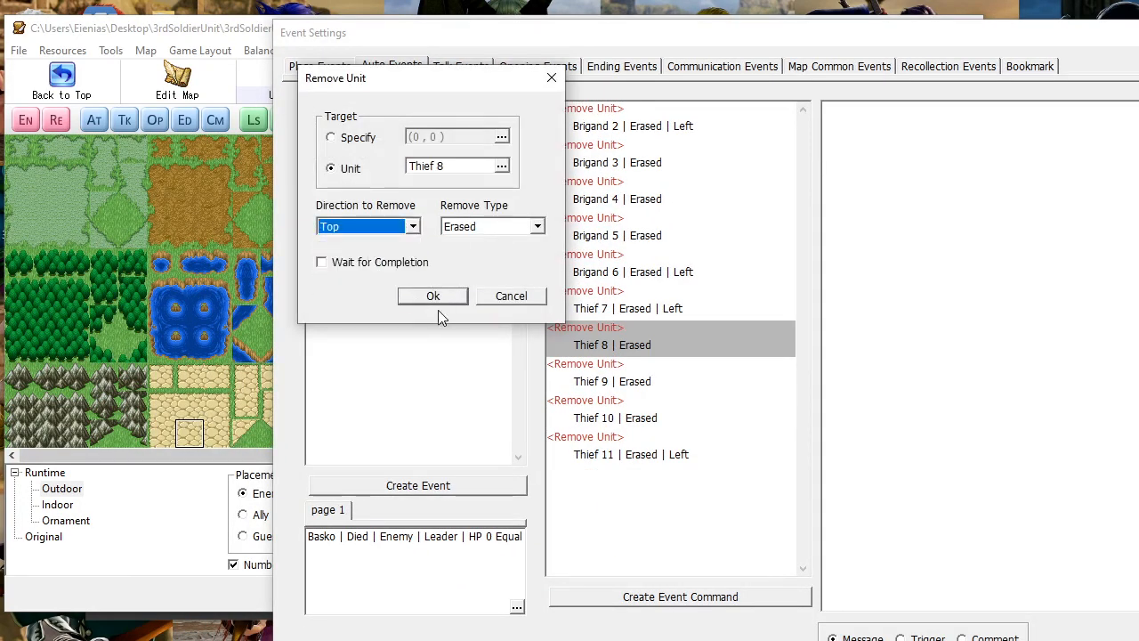
click(432, 295)
double_click(620, 369)
click(377, 226)
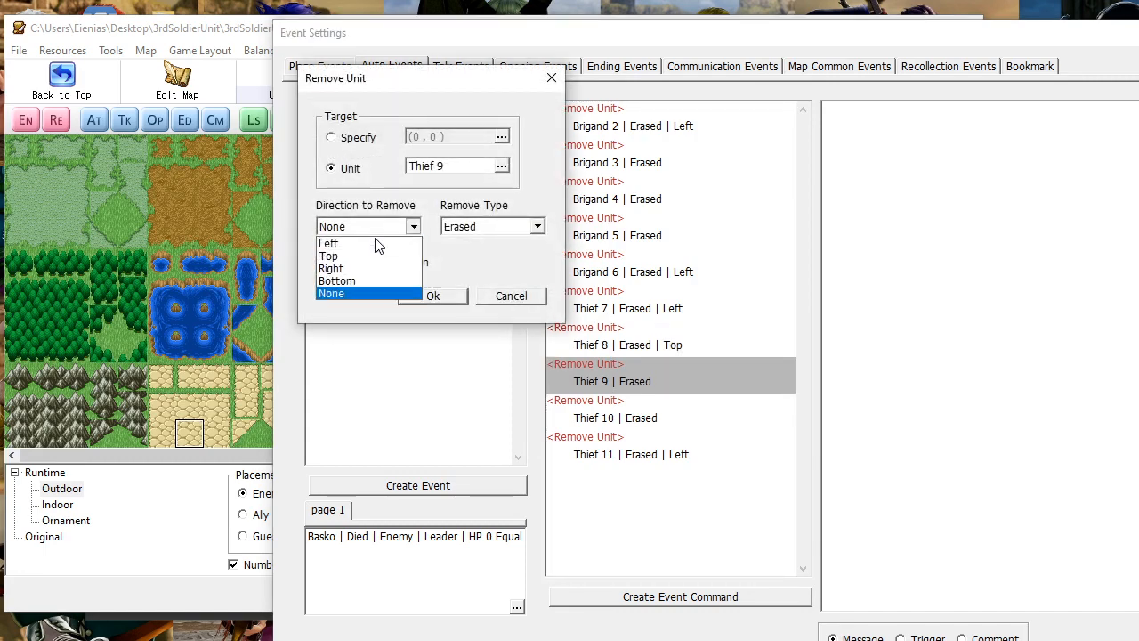
click(374, 256)
click(432, 297)
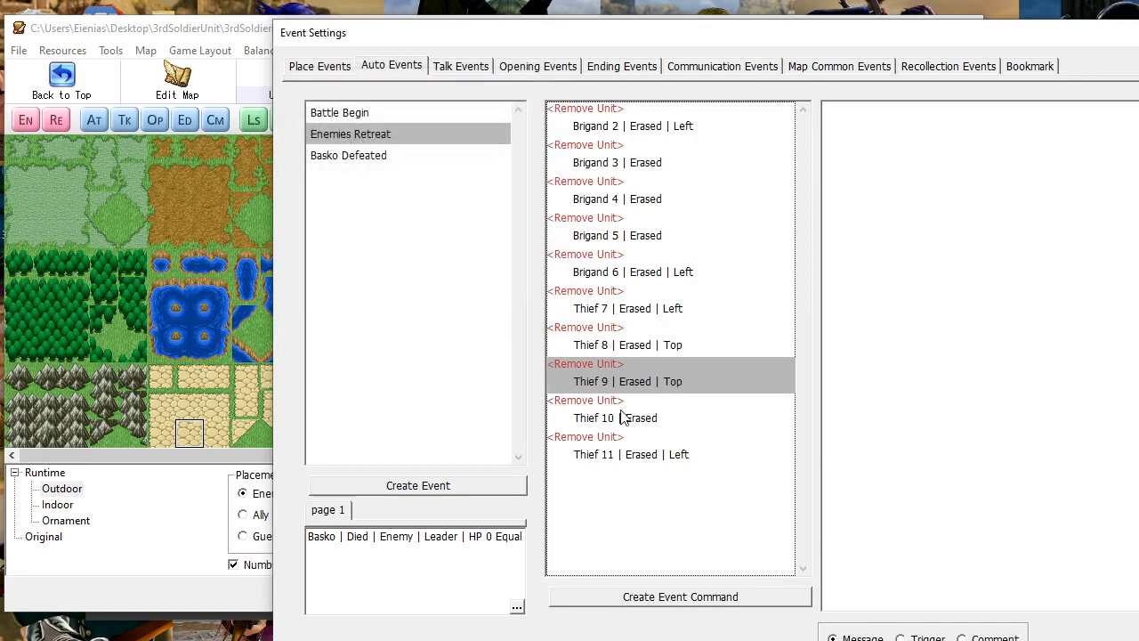
Set the direction to remove to Top in Thief 10's Remove Unit command
double_click(621, 411)
click(377, 228)
click(368, 255)
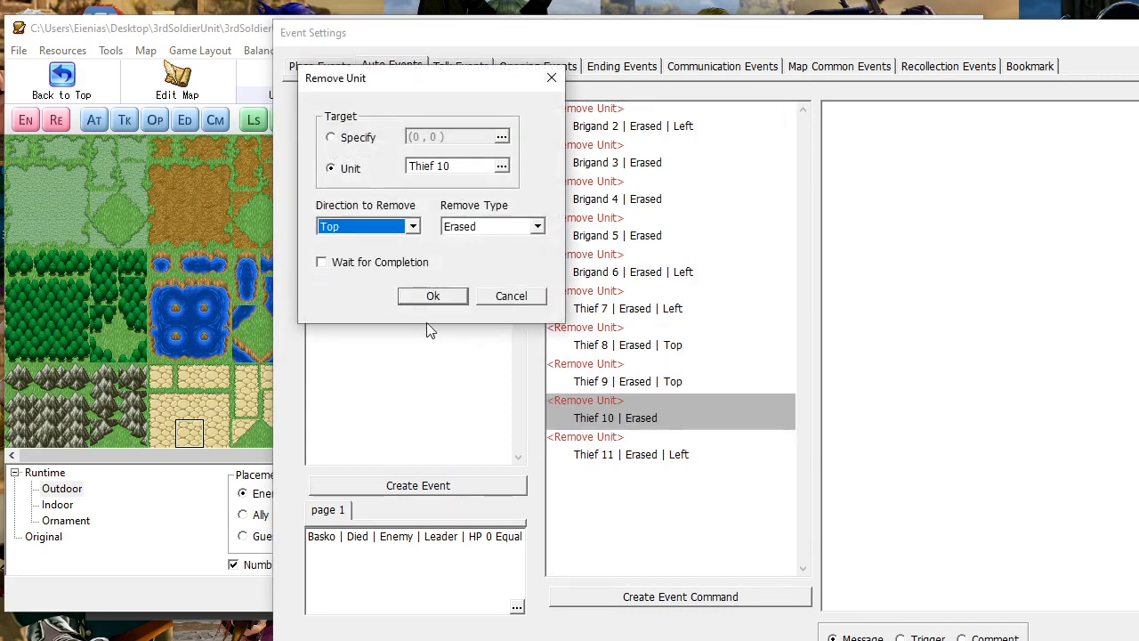
click(430, 296)
Set the direction to remove to Bottom in the Remove Unit commands for Brigand 3 and Brigand 4
drag(703, 35, 652, 75)
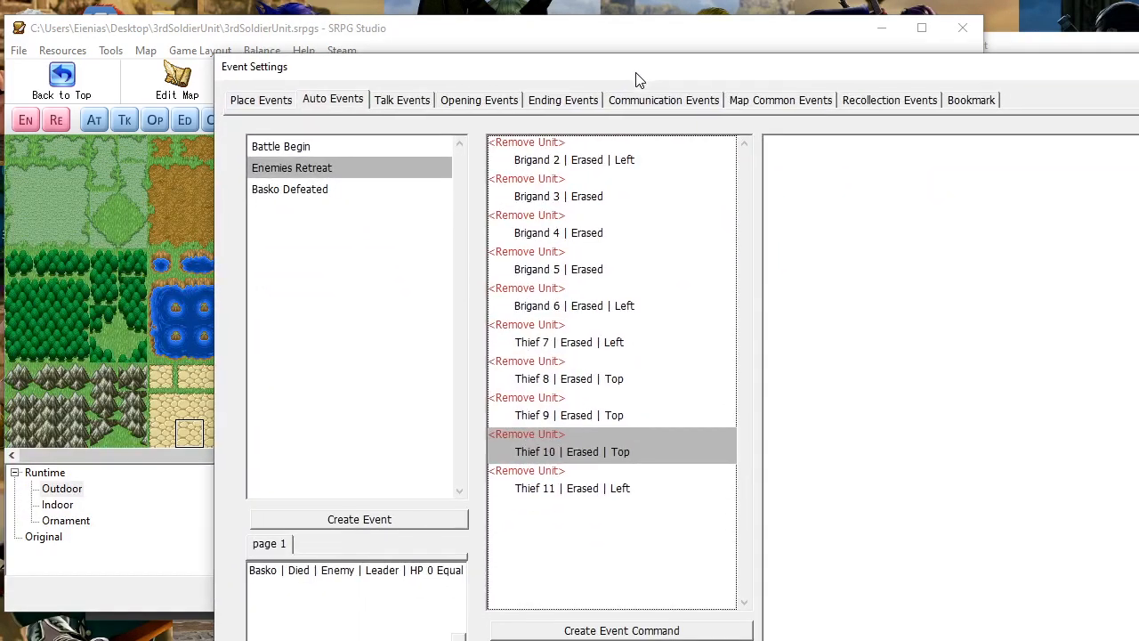
double_click(596, 190)
click(351, 260)
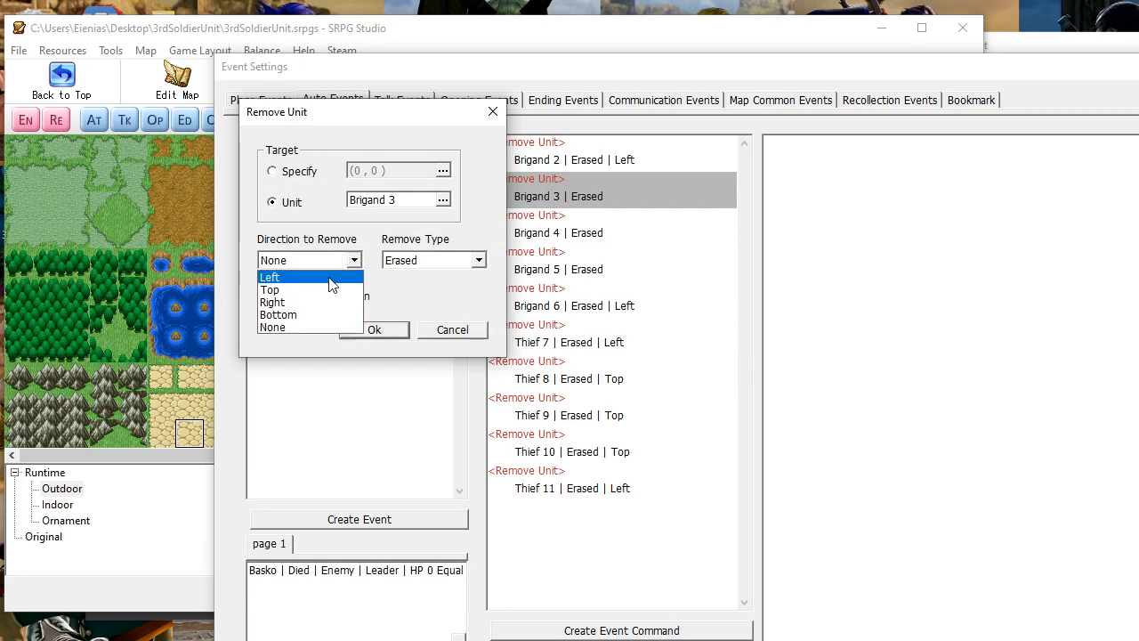
click(322, 315)
click(373, 329)
double_click(578, 233)
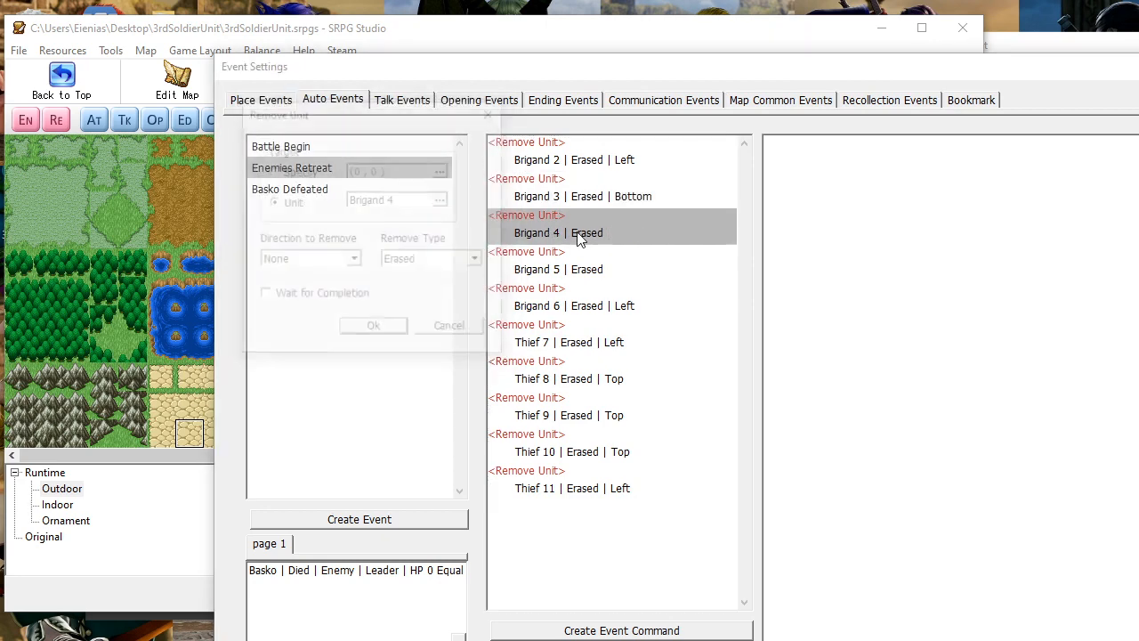
click(315, 260)
click(305, 315)
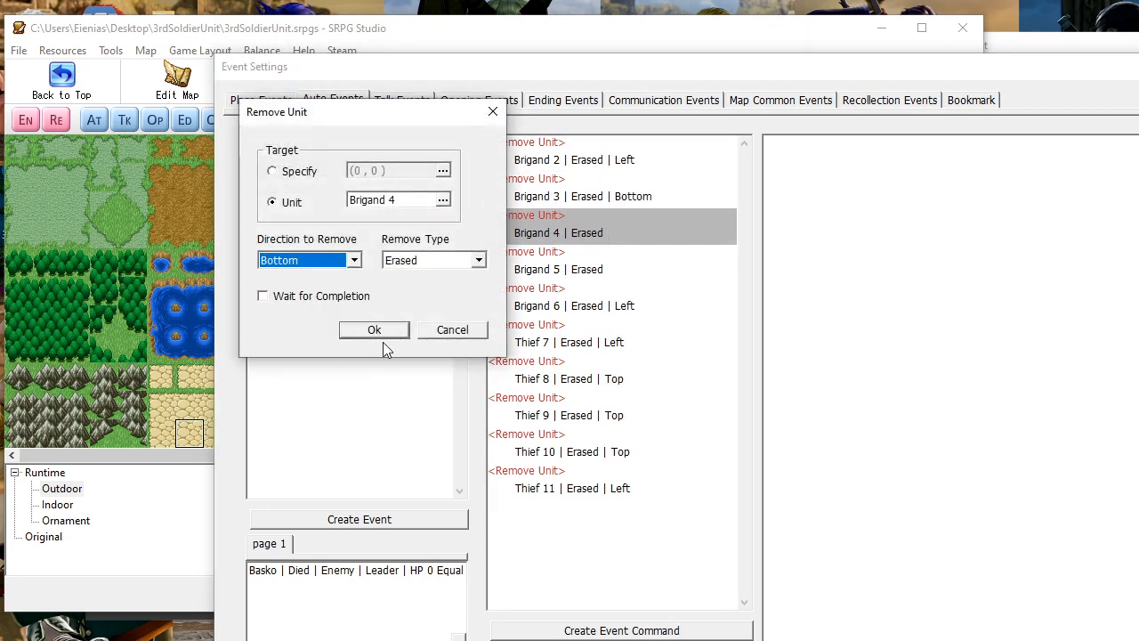
click(383, 331)
Set Brigand 5's direction to remove to Bottom and confirm the event settings
double_click(558, 269)
click(312, 260)
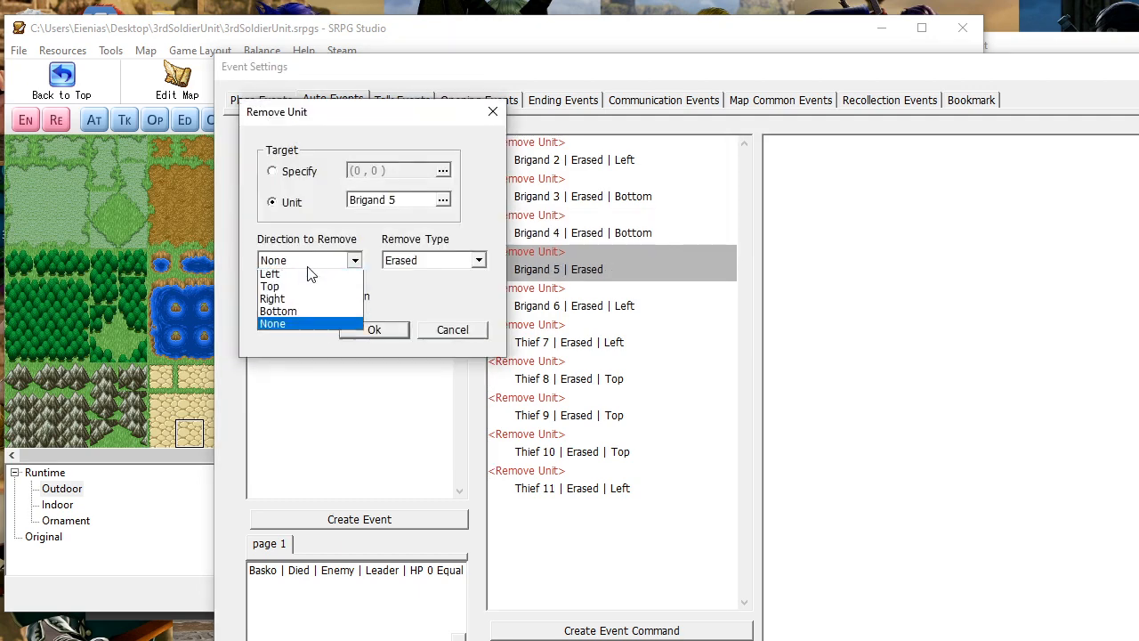
click(295, 302)
click(314, 259)
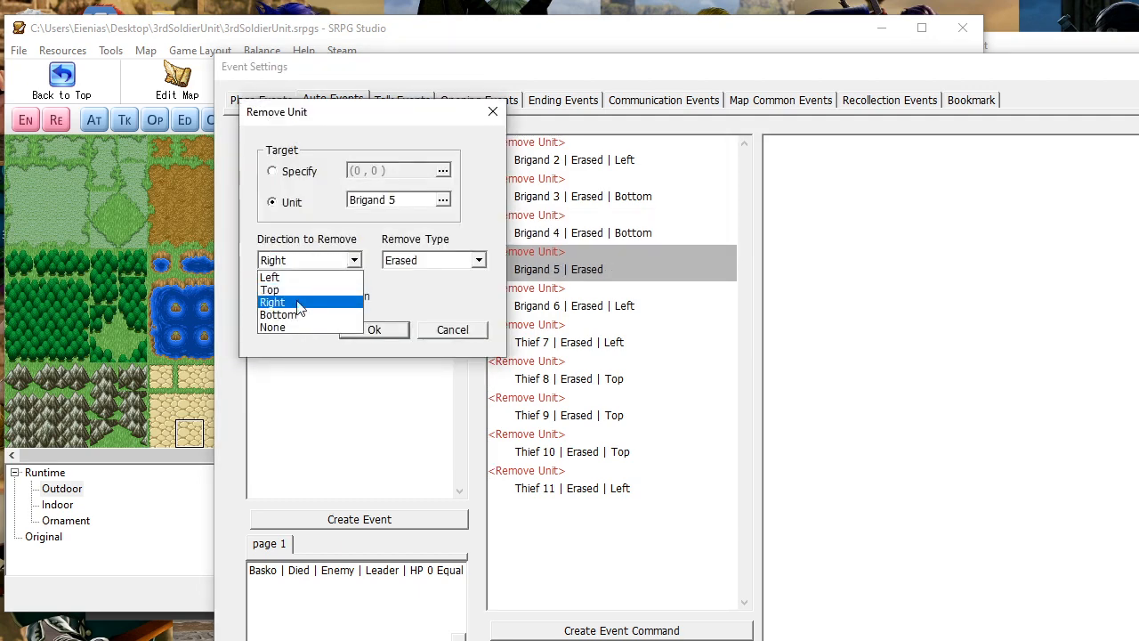
click(305, 314)
click(376, 330)
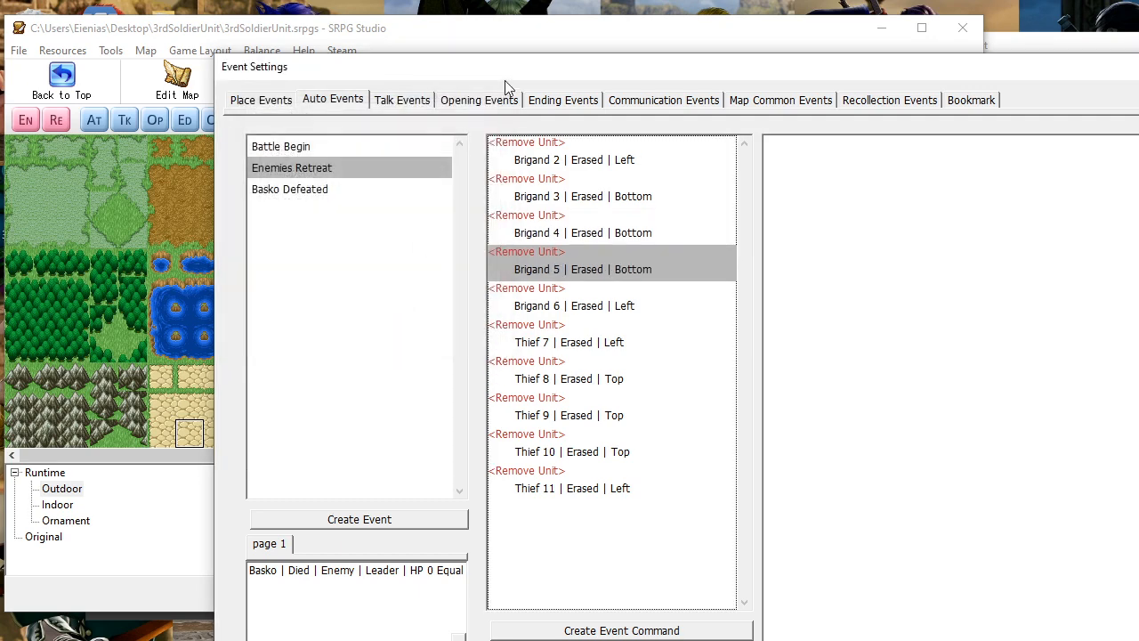
drag(462, 69, 348, 24)
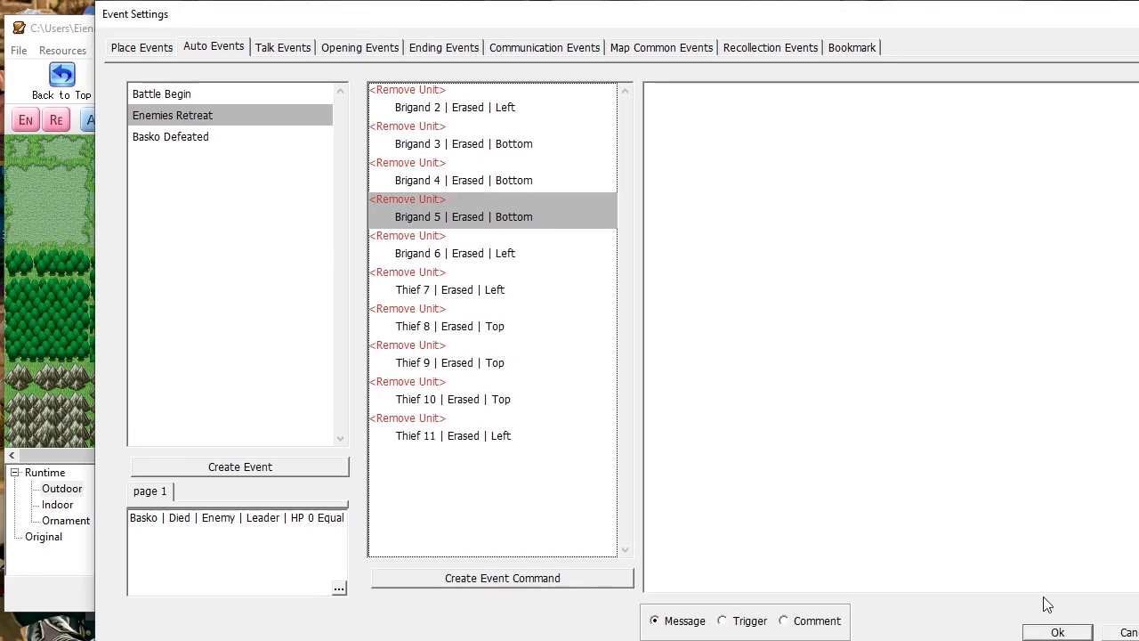
click(1050, 630)
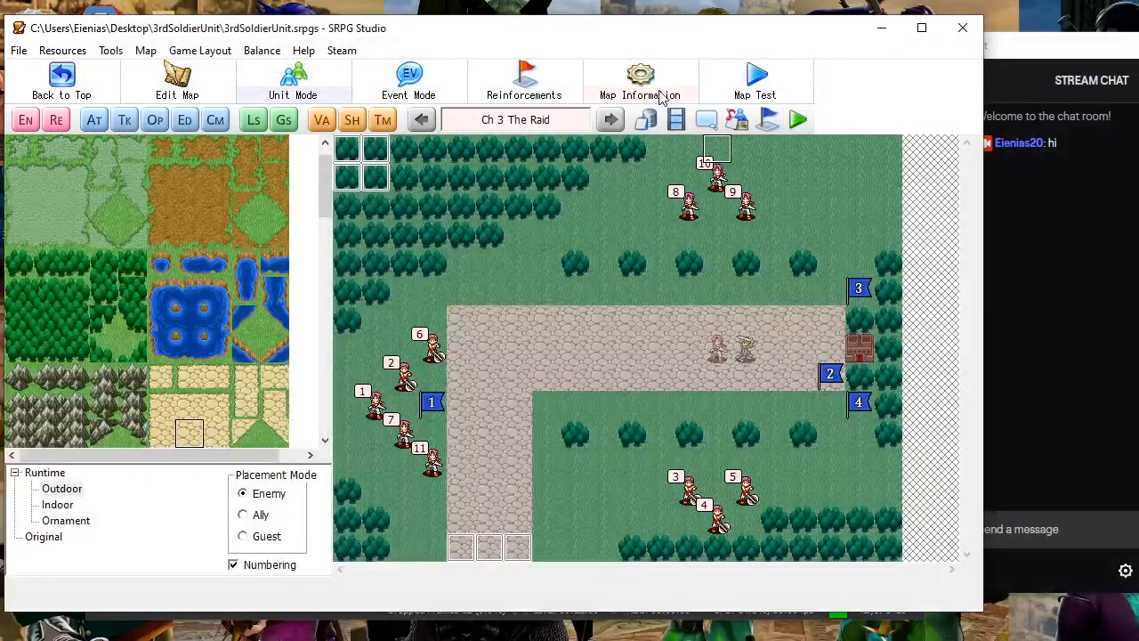
Run a map test of Ch 3 The Raid, begin the fight and advance through Basko's opening dialogue
click(744, 78)
right_click(536, 300)
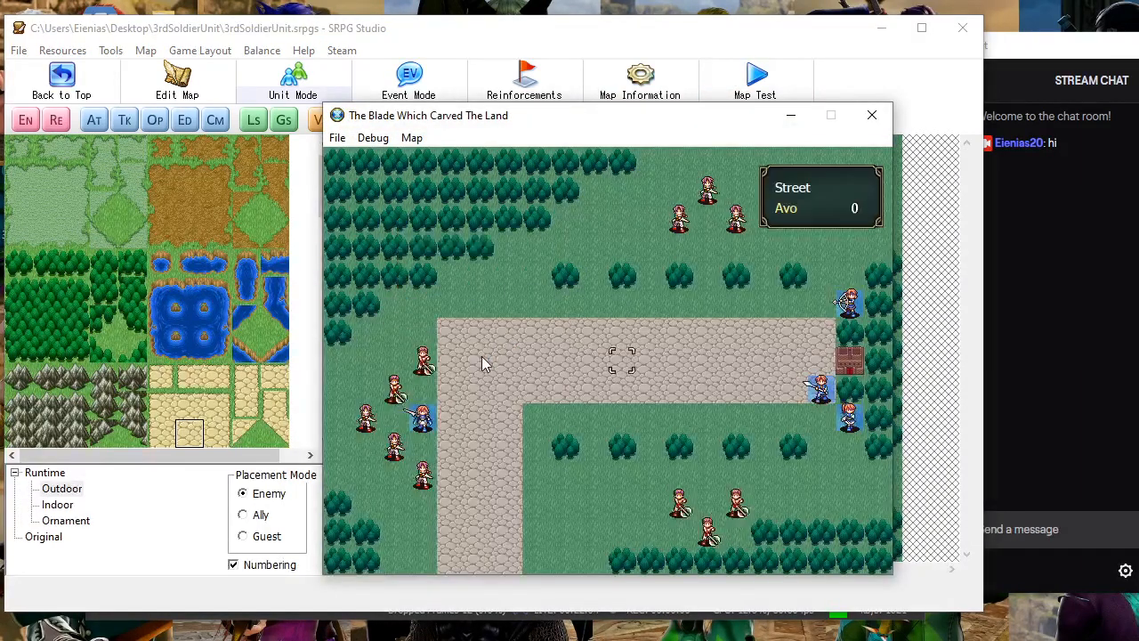
right_click(474, 304)
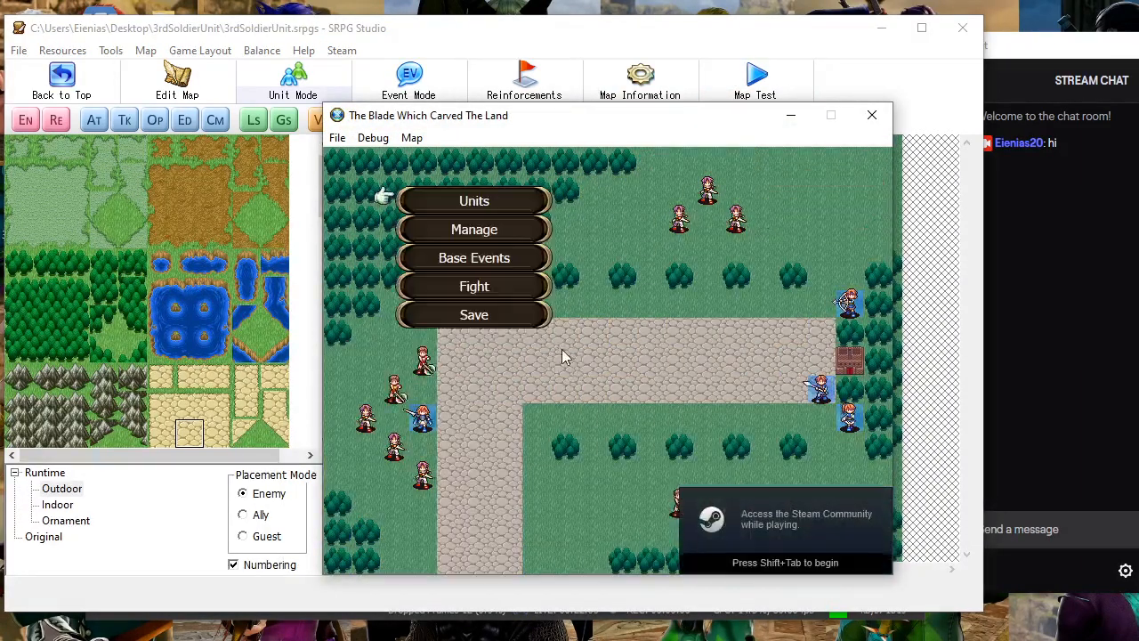
click(478, 286)
click(554, 383)
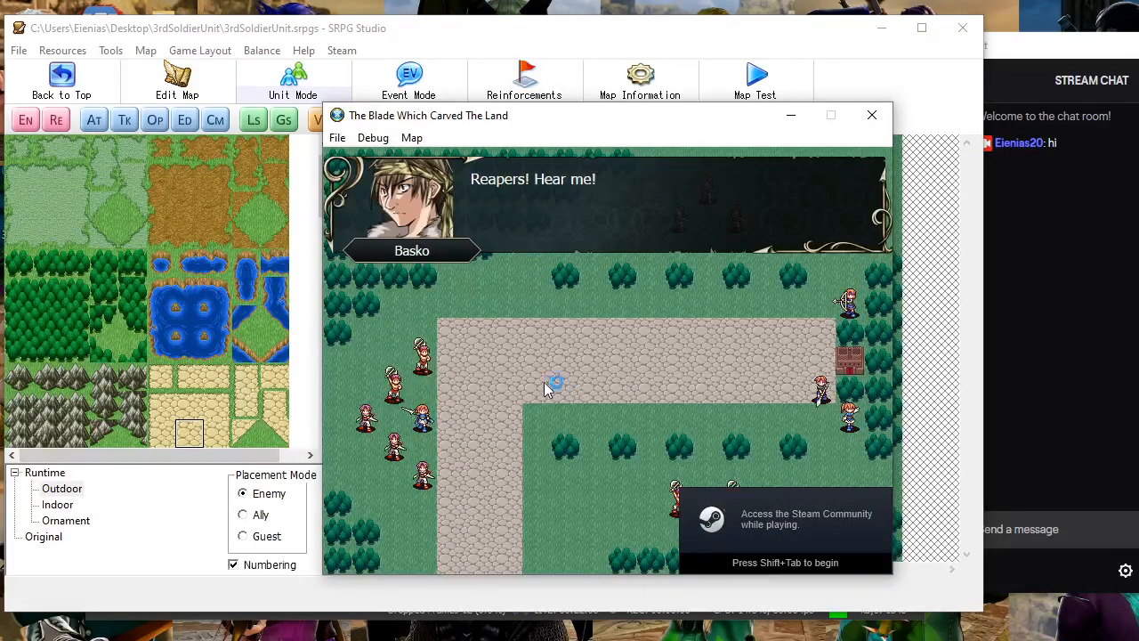
click(525, 385)
Move Jaynix next to Basko, attack him and advance the dialogue to test the directional retreat of the remaining enemies
click(422, 417)
click(394, 418)
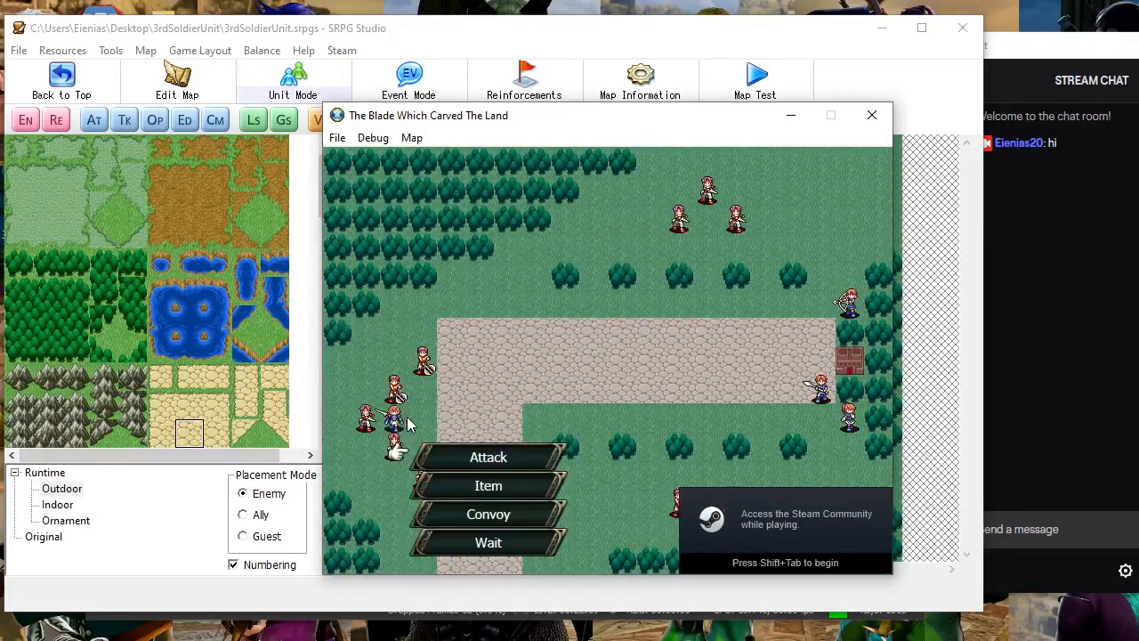
click(470, 452)
click(523, 235)
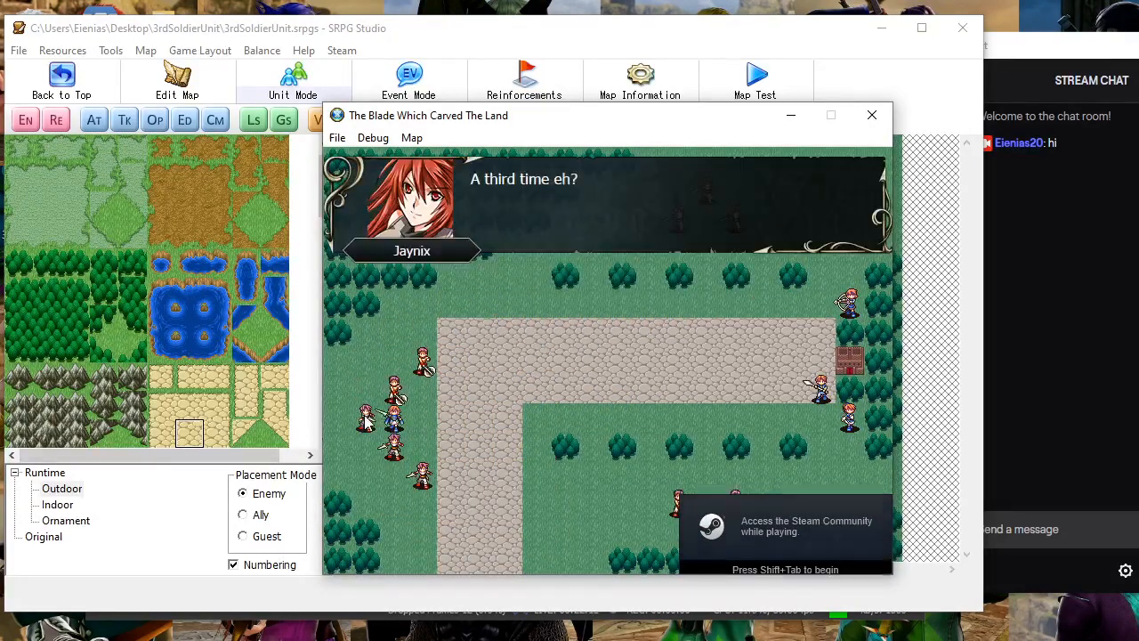
click(629, 337)
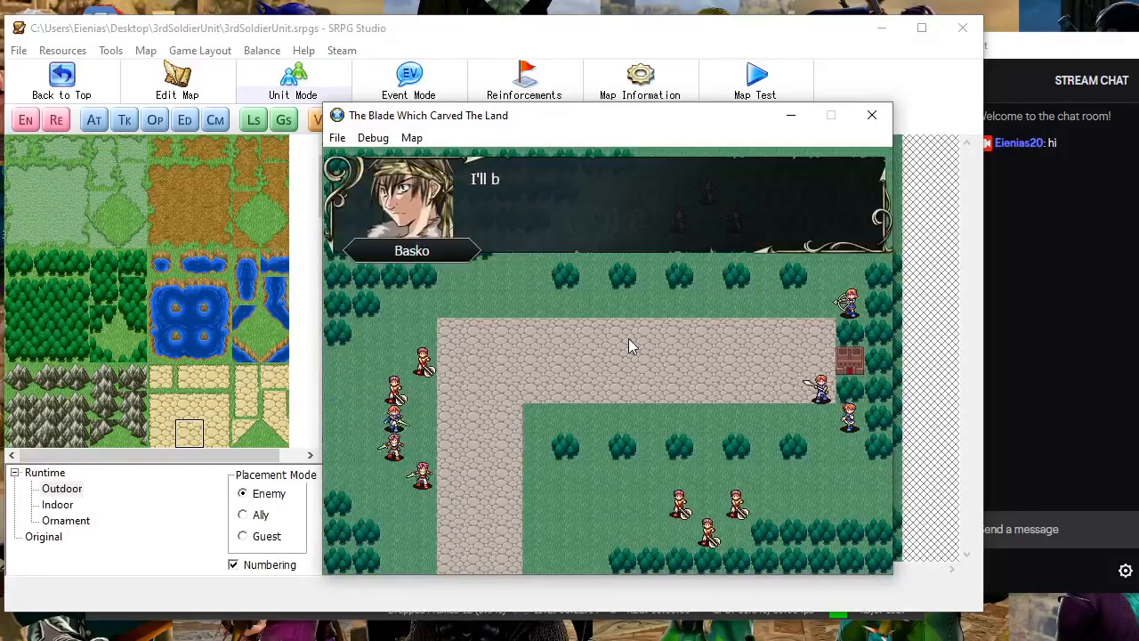
click(628, 339)
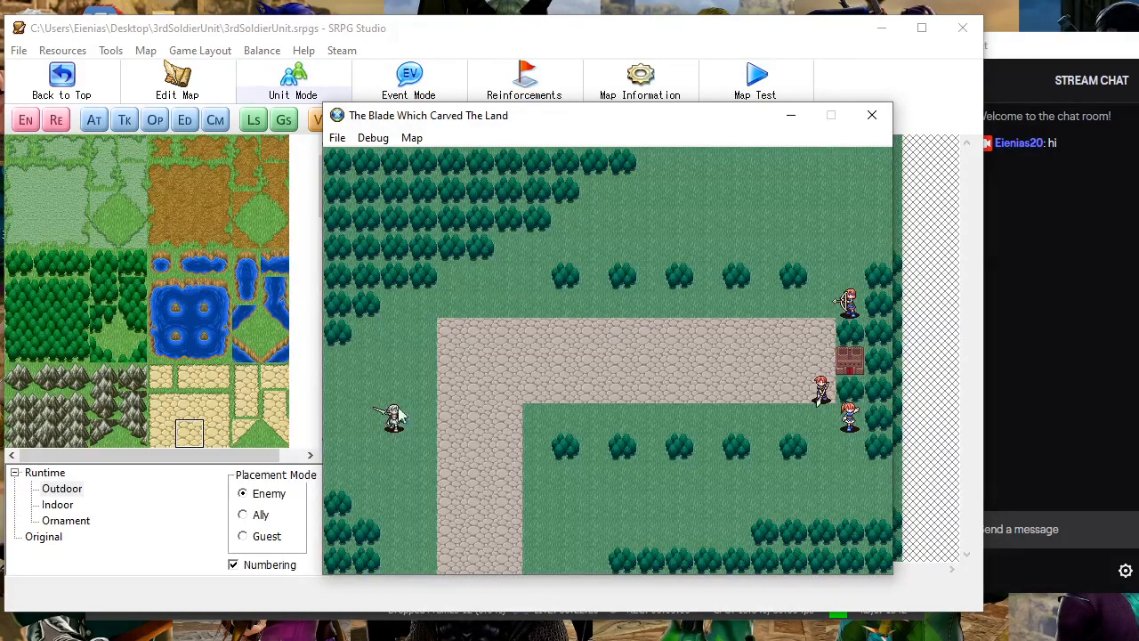
click(411, 138)
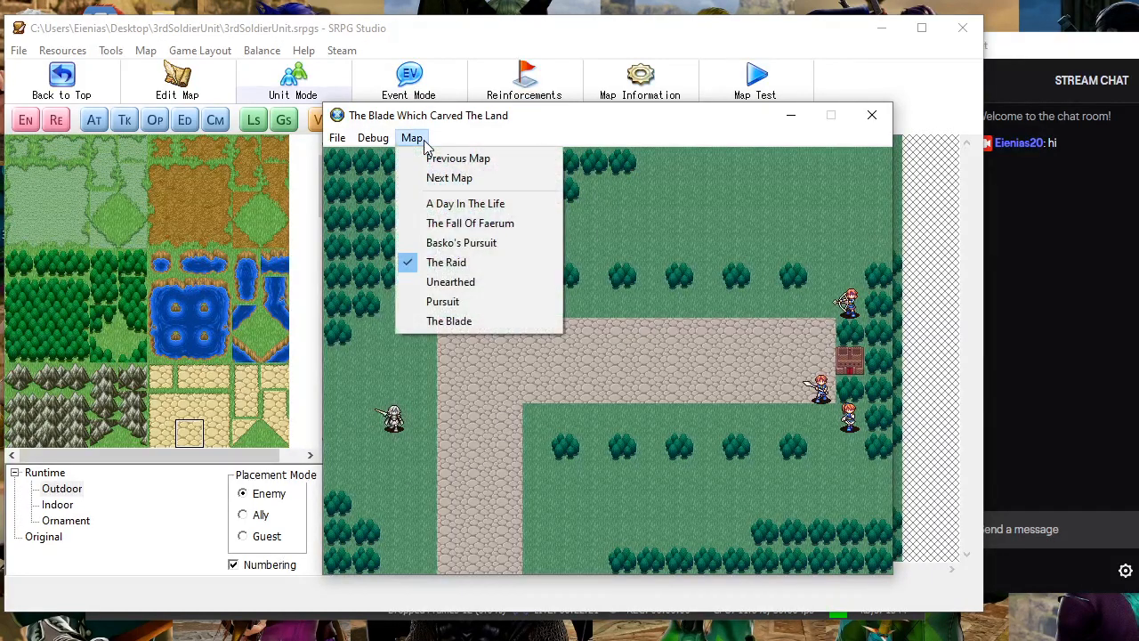
click(720, 216)
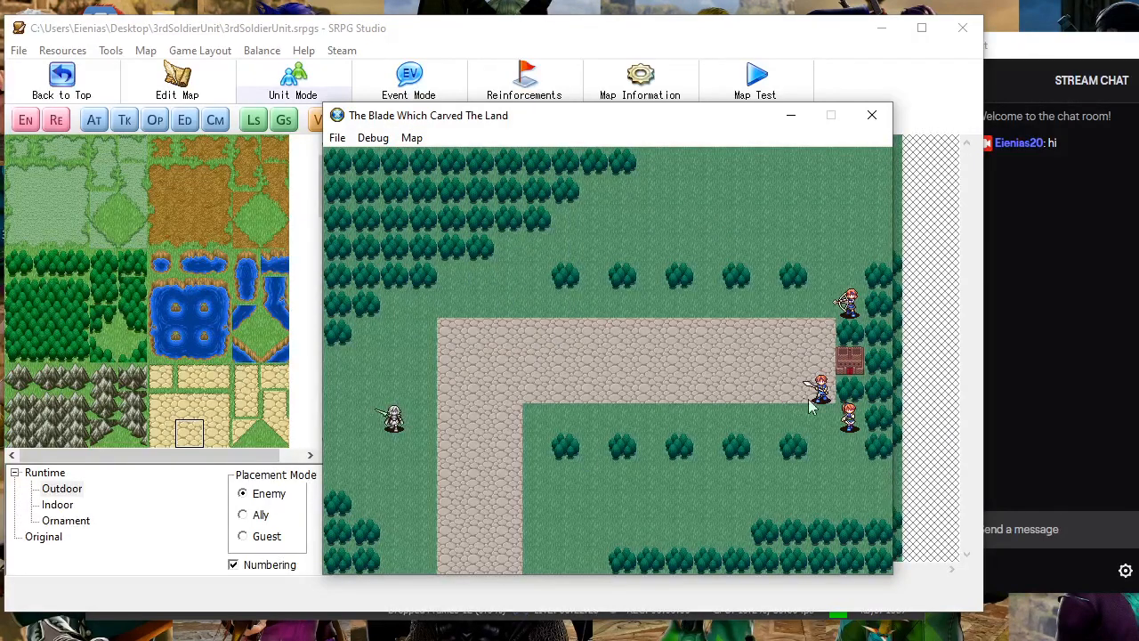
drag(707, 127, 650, 125)
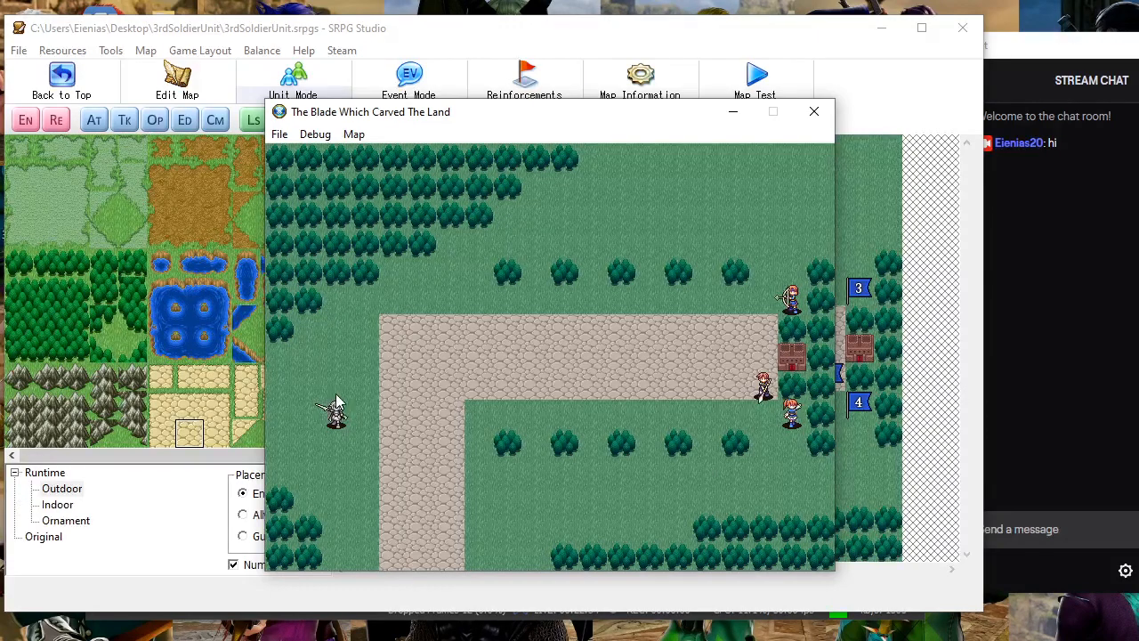
End the map test and compare the commands of the Enemies Retreat and Basko Defeated auto events
click(813, 111)
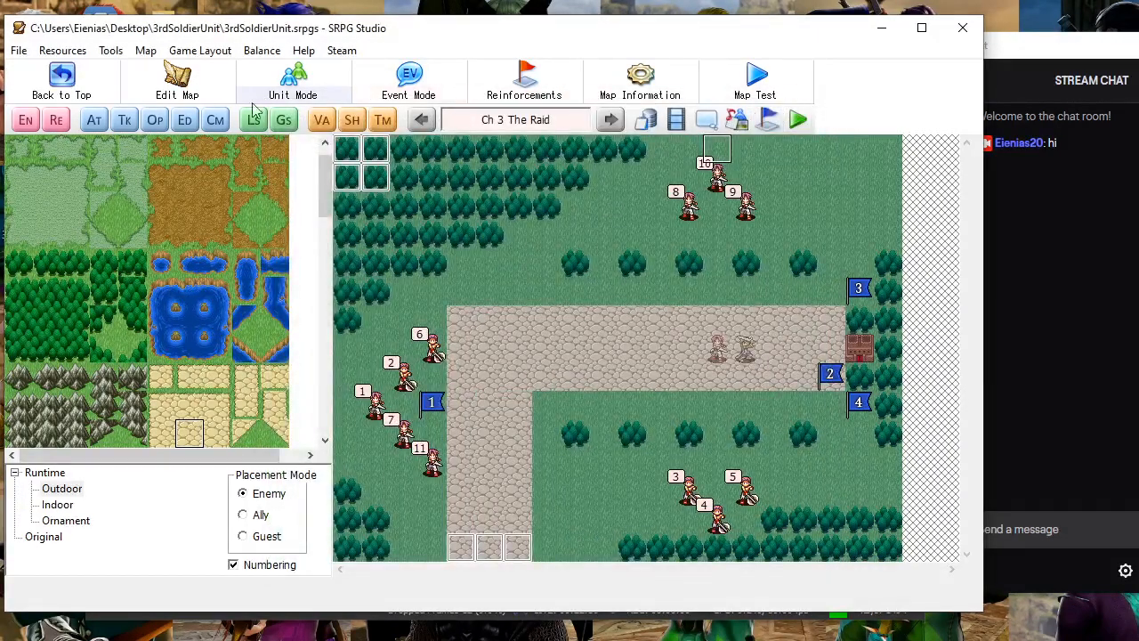
click(103, 124)
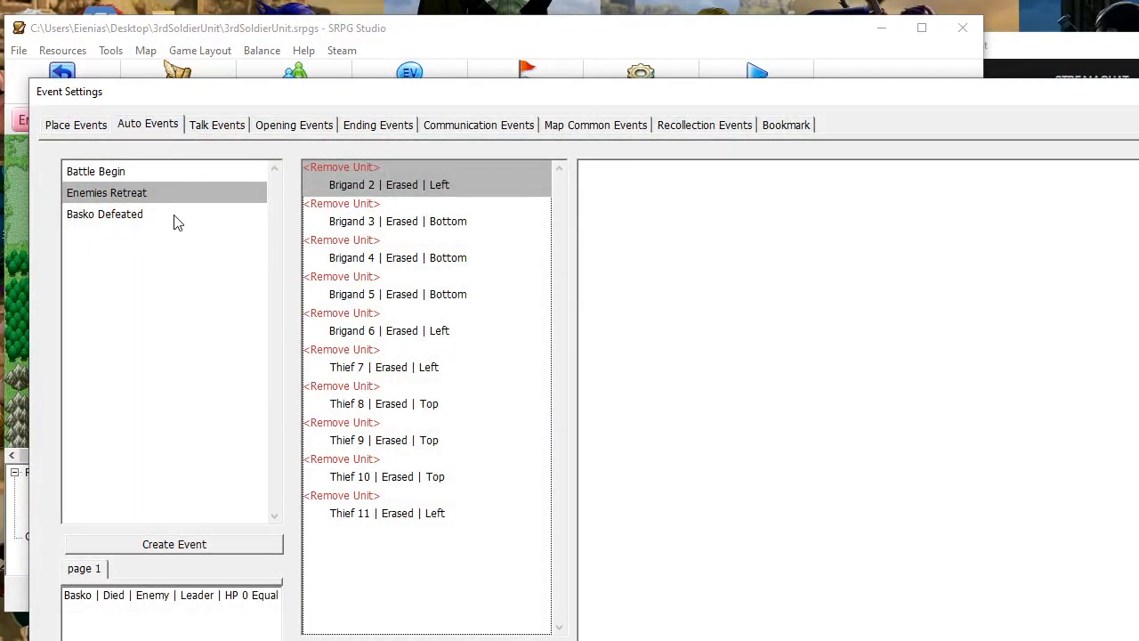
click(177, 218)
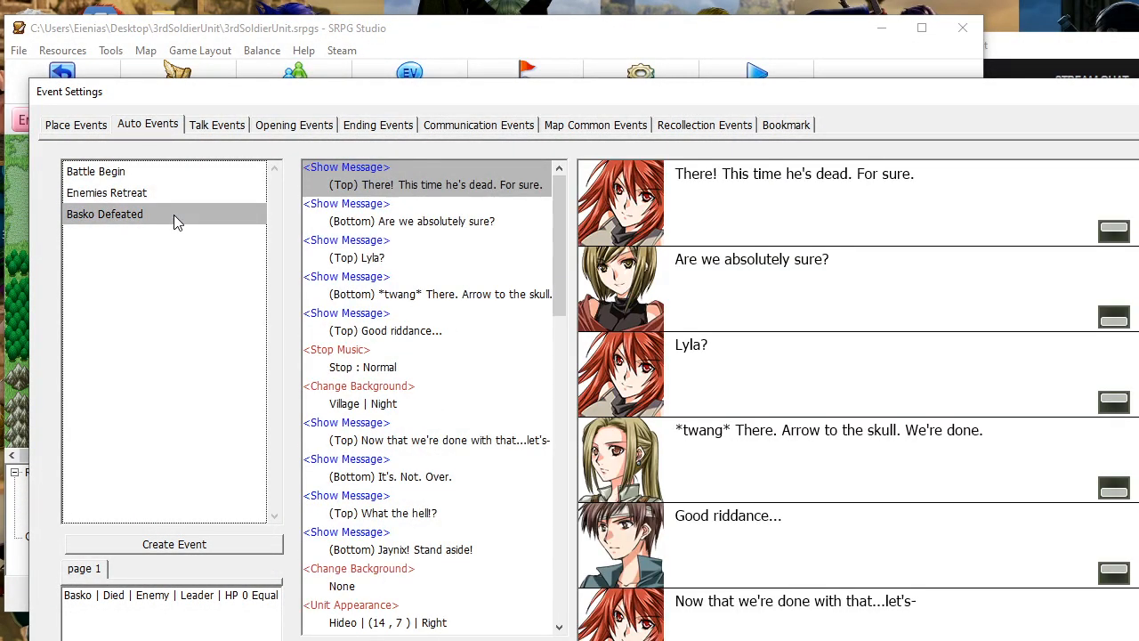
click(173, 201)
click(170, 214)
click(178, 189)
drag(231, 93, 251, 31)
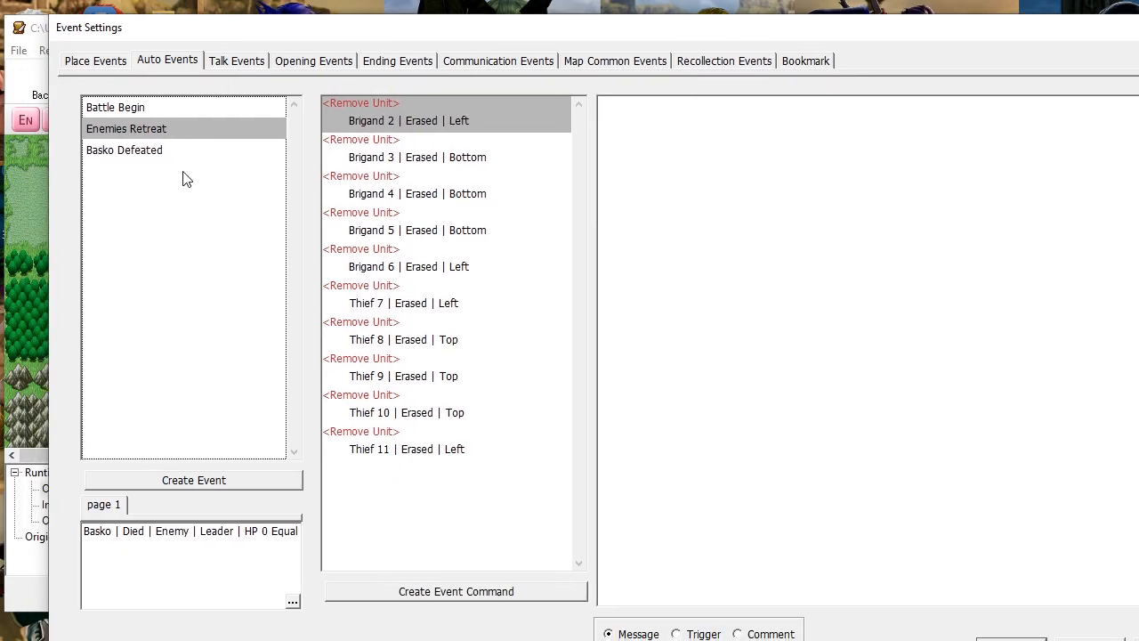
click(184, 157)
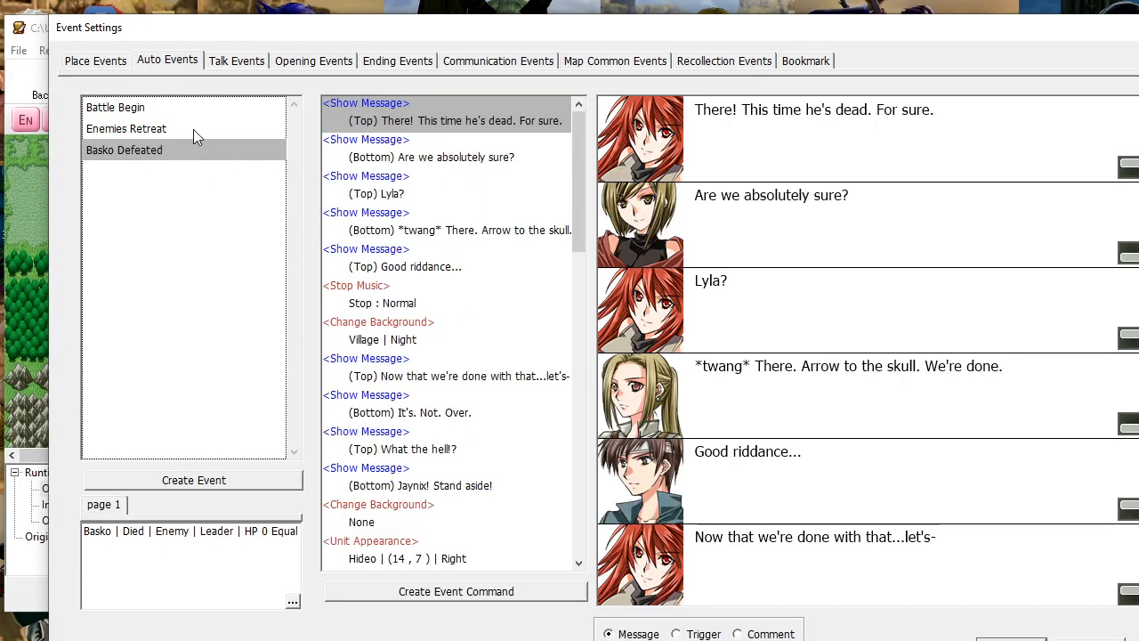
click(193, 131)
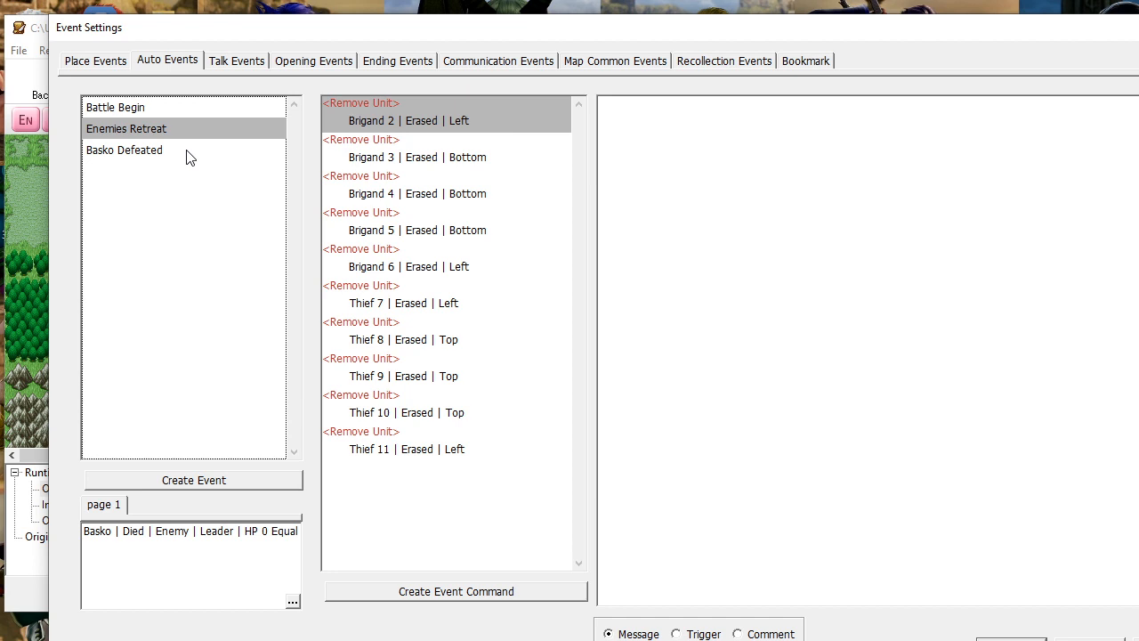
click(190, 158)
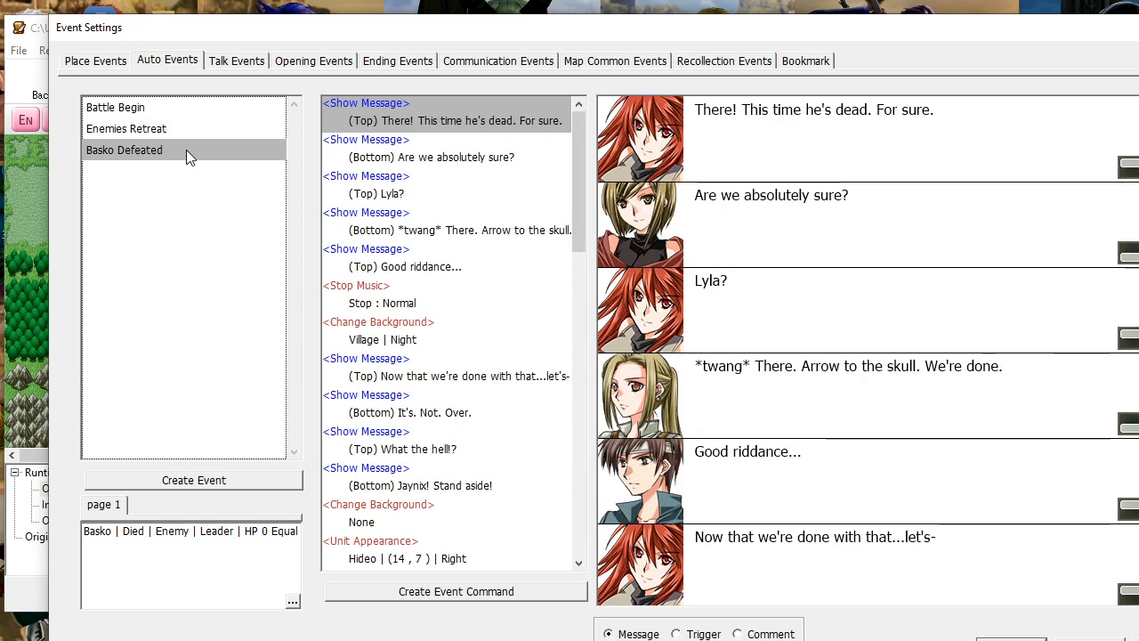
drag(760, 35, 630, 124)
click(1070, 115)
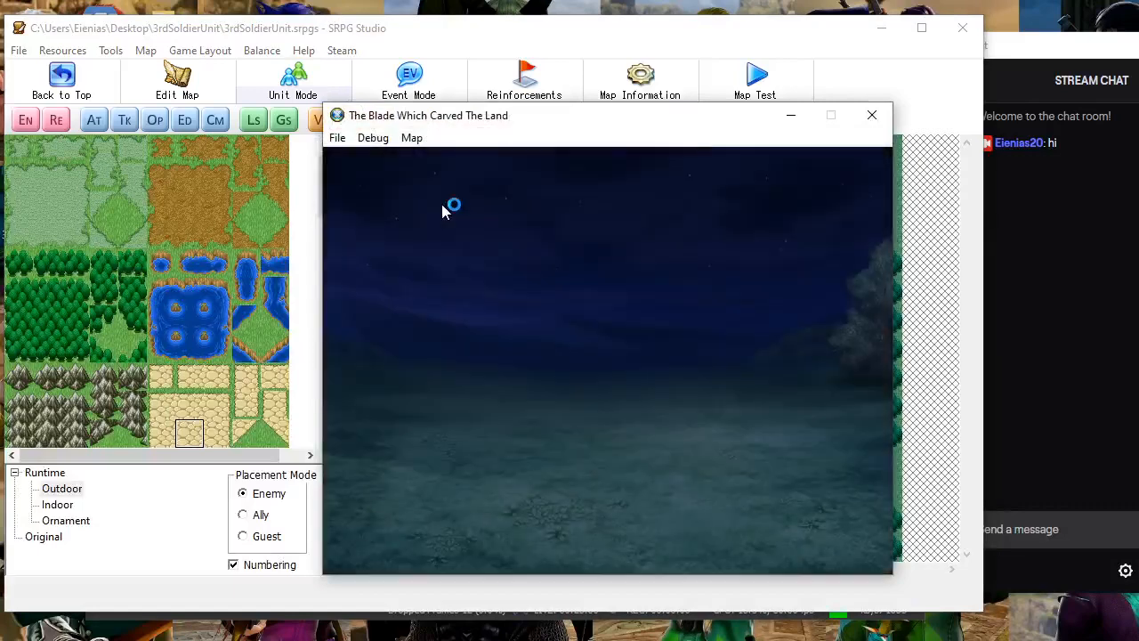
Run a map test of Ch 3 The Raid again and advance through the opening dialogue to the player's turn
click(373, 138)
click(726, 242)
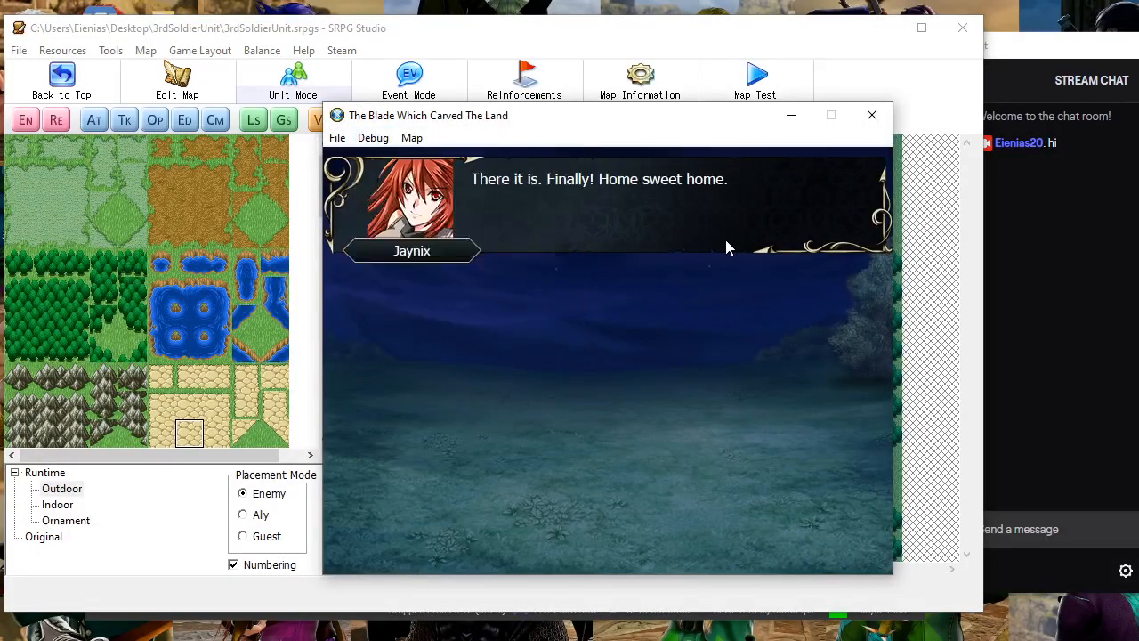
key(Return)
click(456, 289)
click(577, 372)
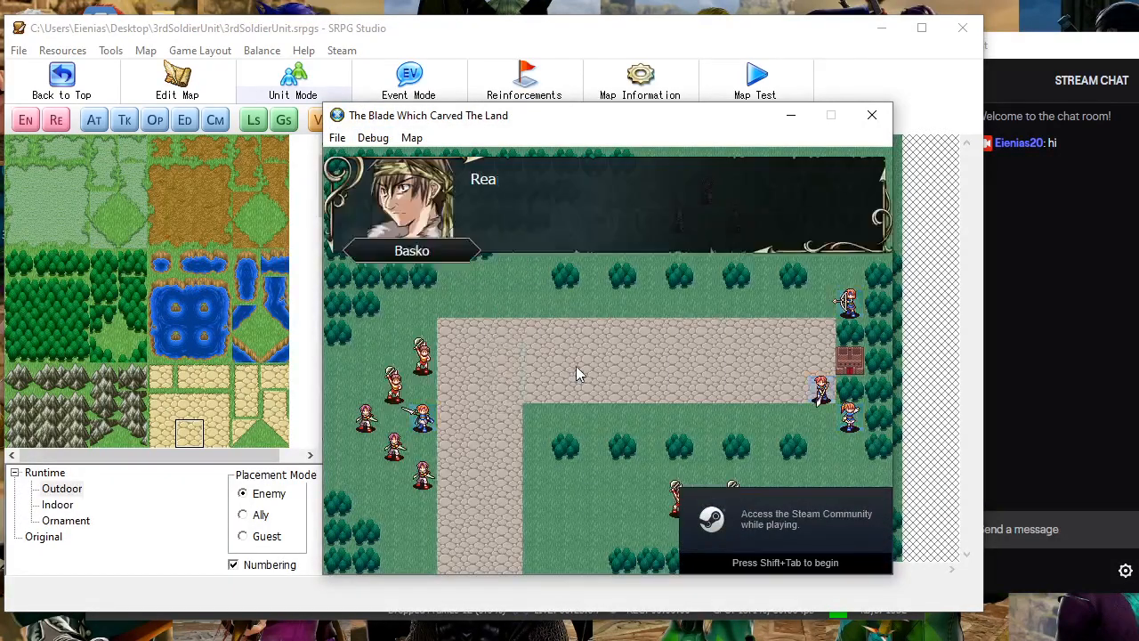
key(Return)
click(377, 138)
click(657, 230)
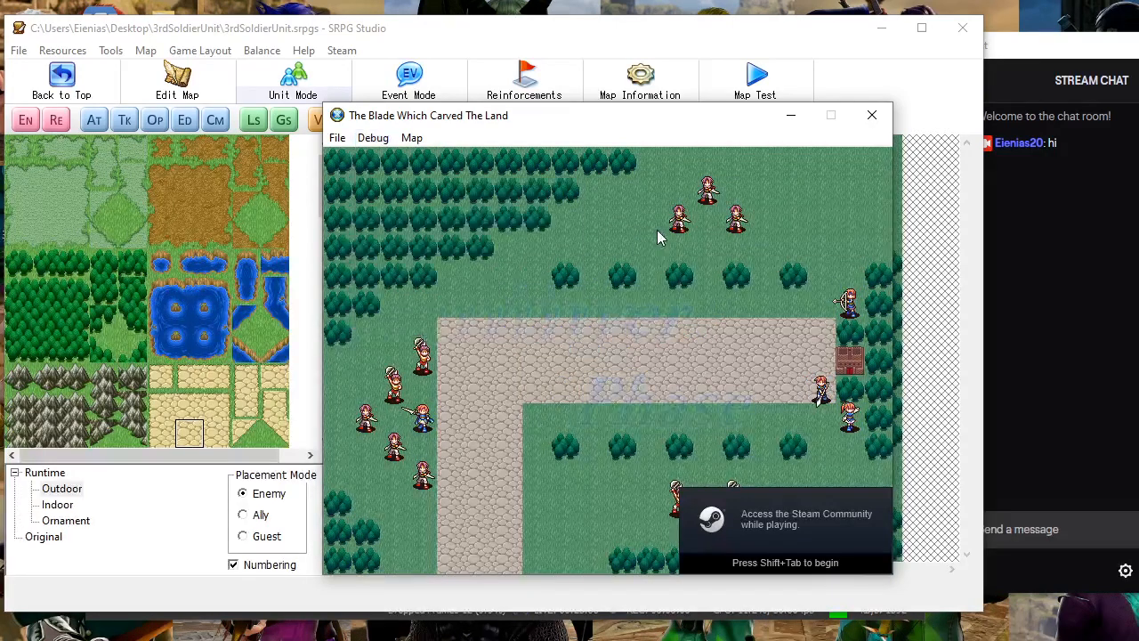
click(373, 138)
click(427, 457)
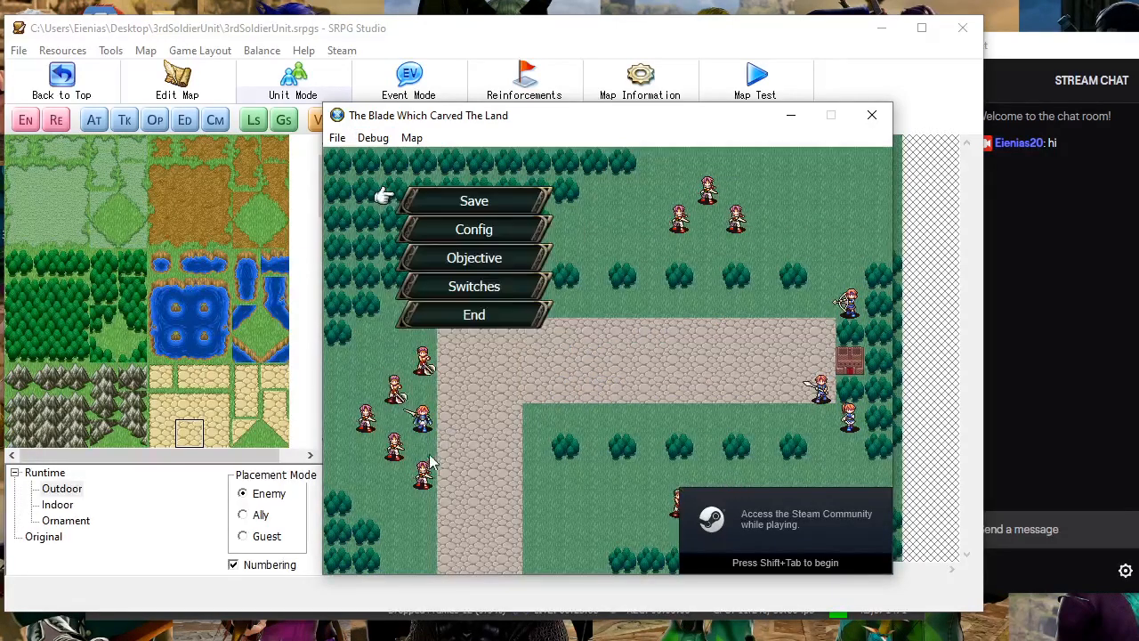
right_click(456, 410)
Move Jaynix next to Basko, attack him with the Red Sword, advance the dialogue to check the retreat, and end the test
click(430, 411)
click(398, 418)
click(463, 457)
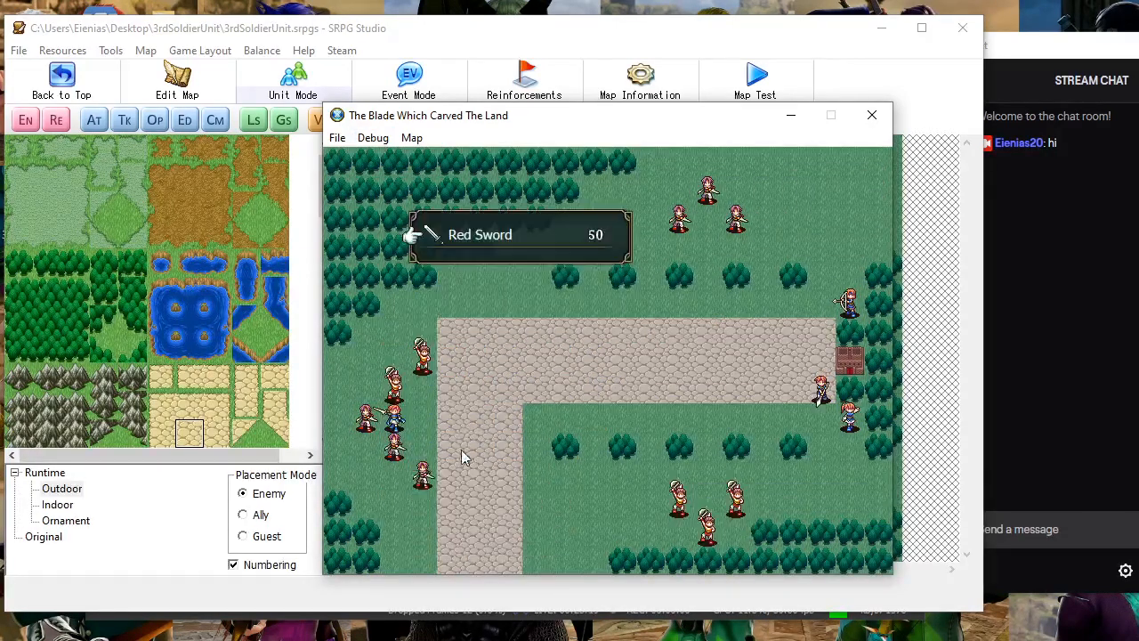
click(483, 247)
click(368, 416)
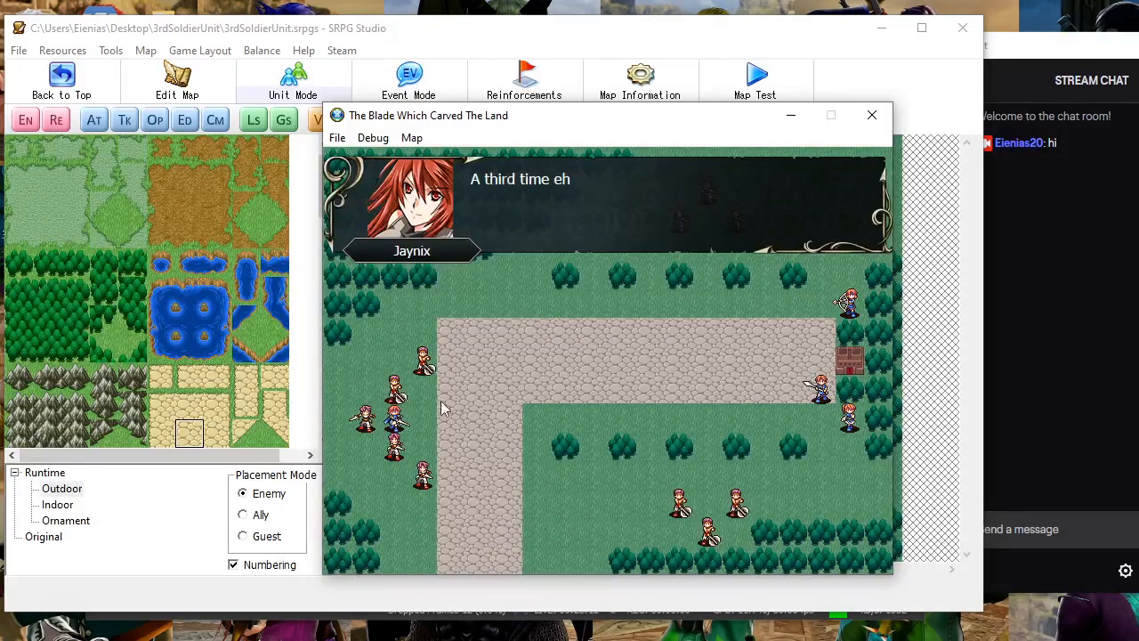
key(Return)
key(Return)
key(Return)
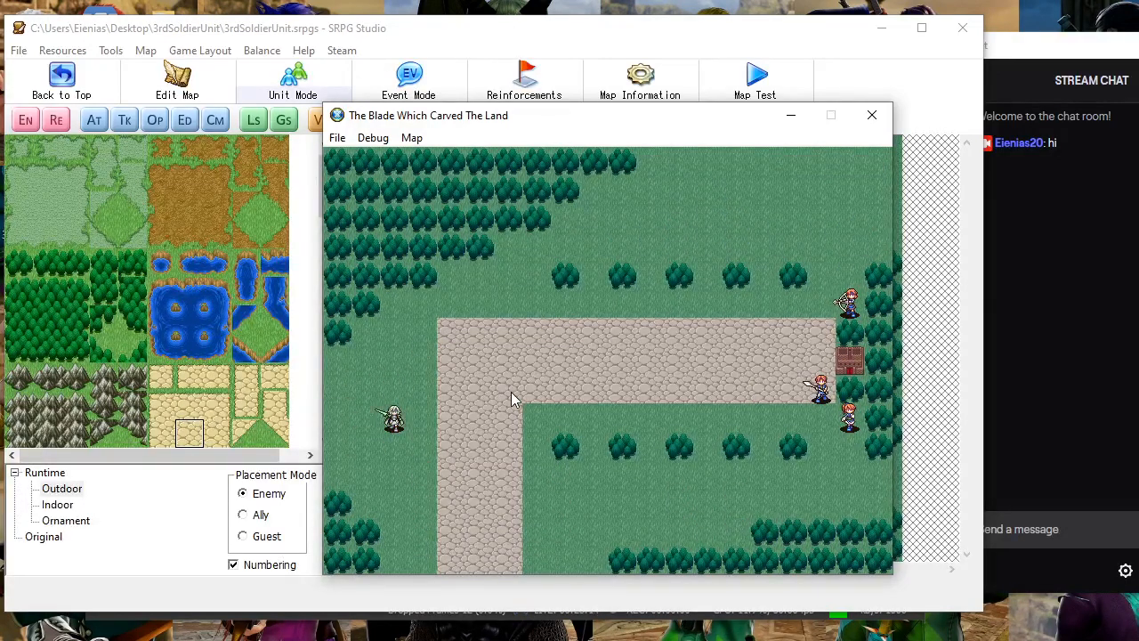
click(872, 115)
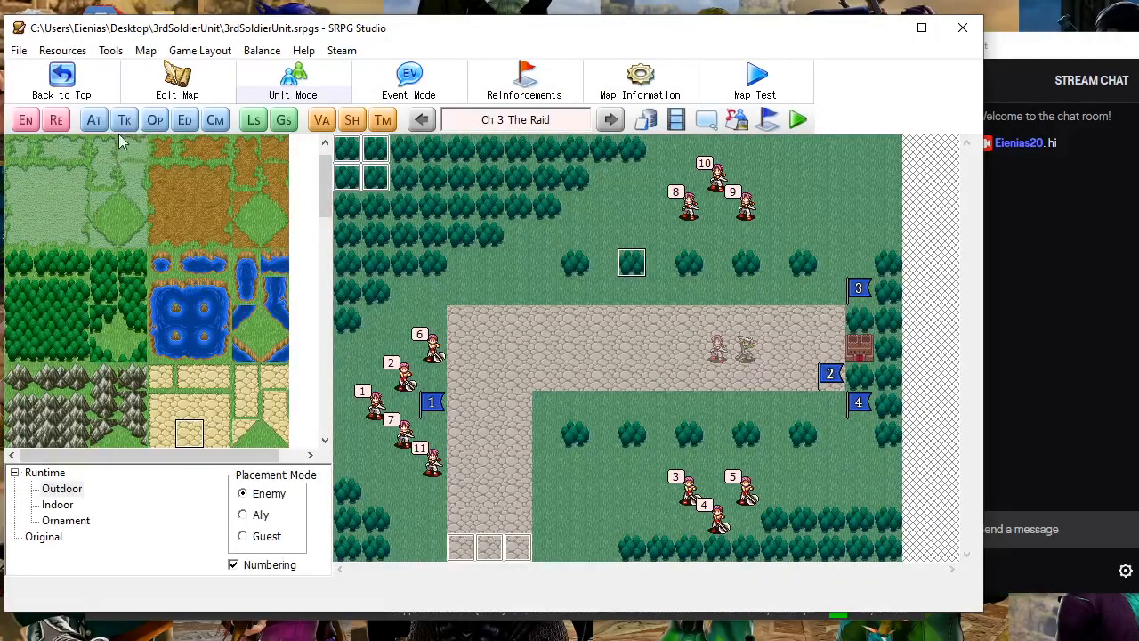
Copy the Brigand 2 Remove Unit command from the Enemies Retreat auto event to the start of the Basko Defeated event
click(94, 121)
click(120, 194)
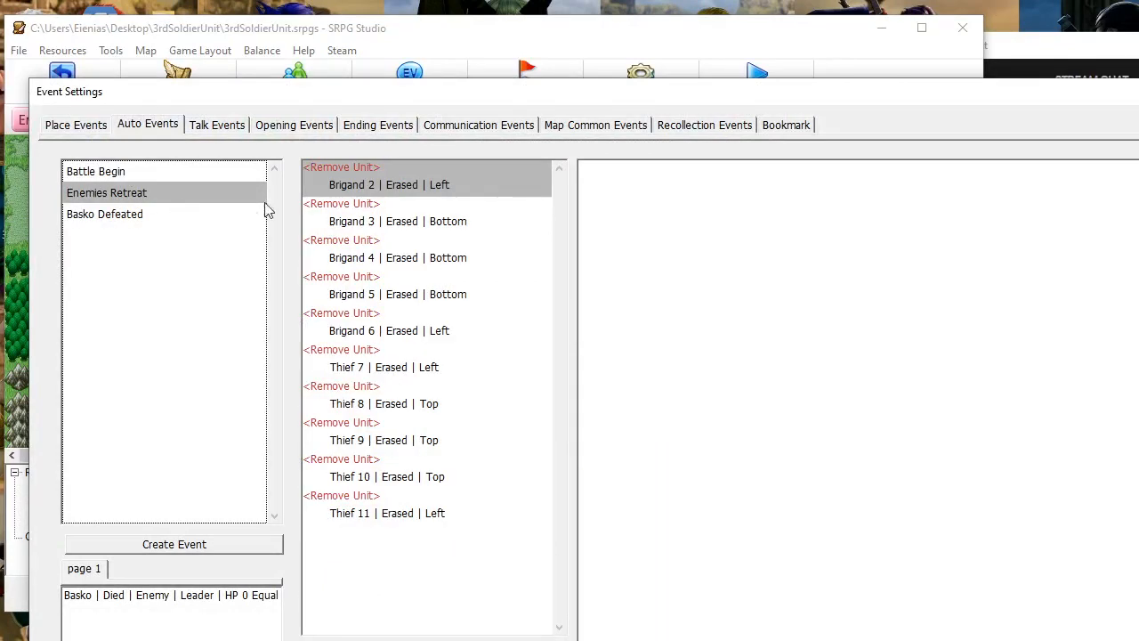
click(360, 190)
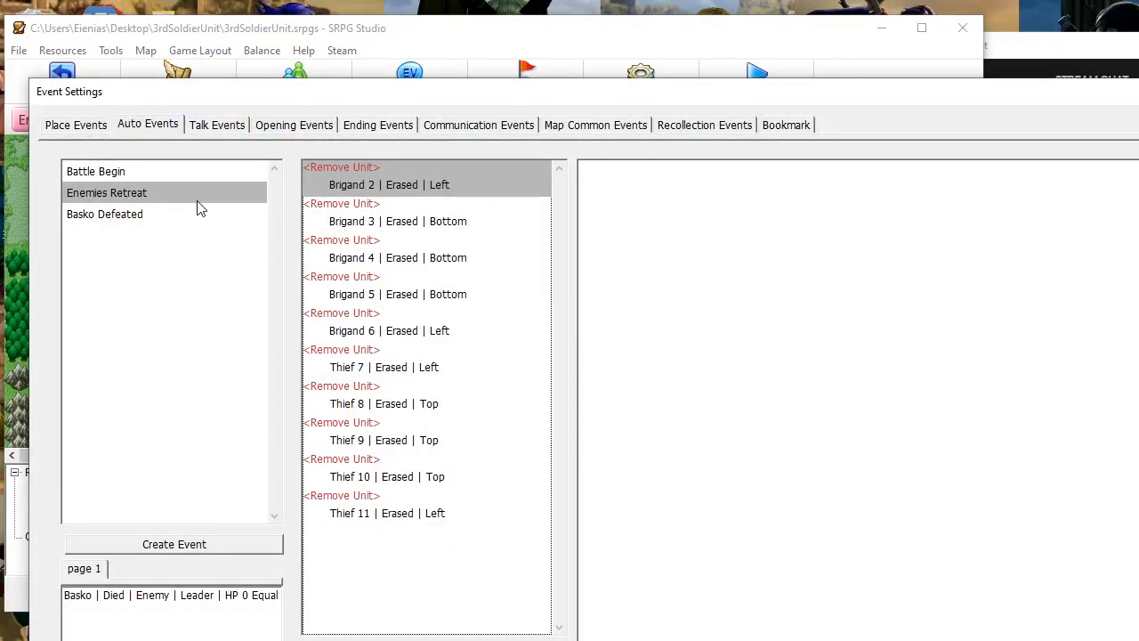
click(193, 214)
right_click(322, 285)
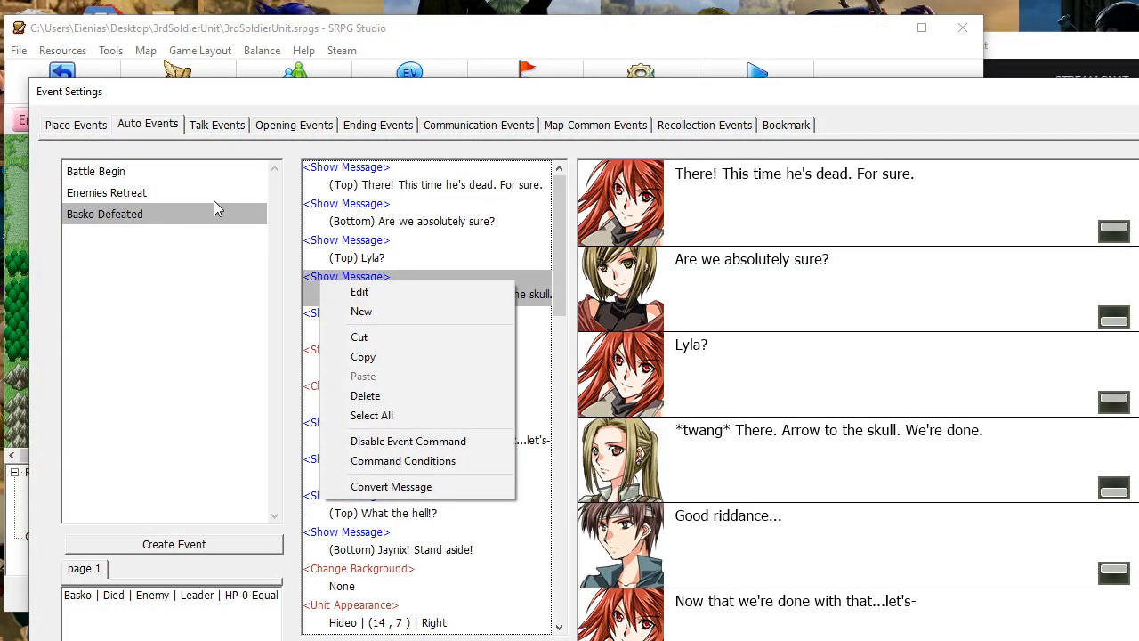
click(214, 197)
right_click(346, 182)
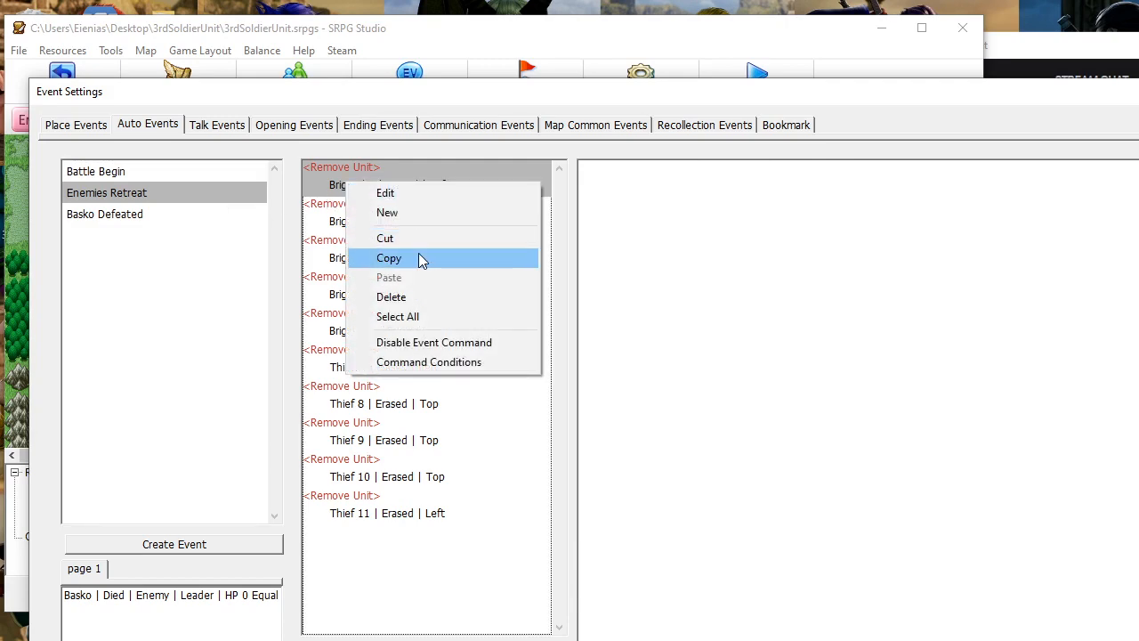
click(422, 258)
click(152, 215)
right_click(396, 217)
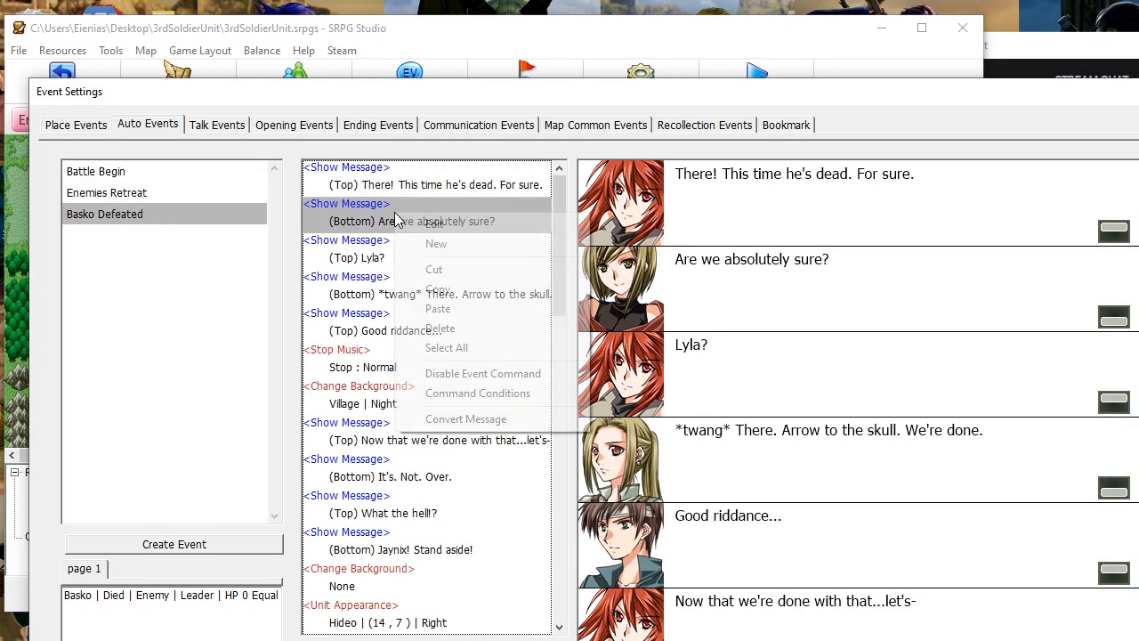
click(438, 308)
drag(391, 253, 389, 180)
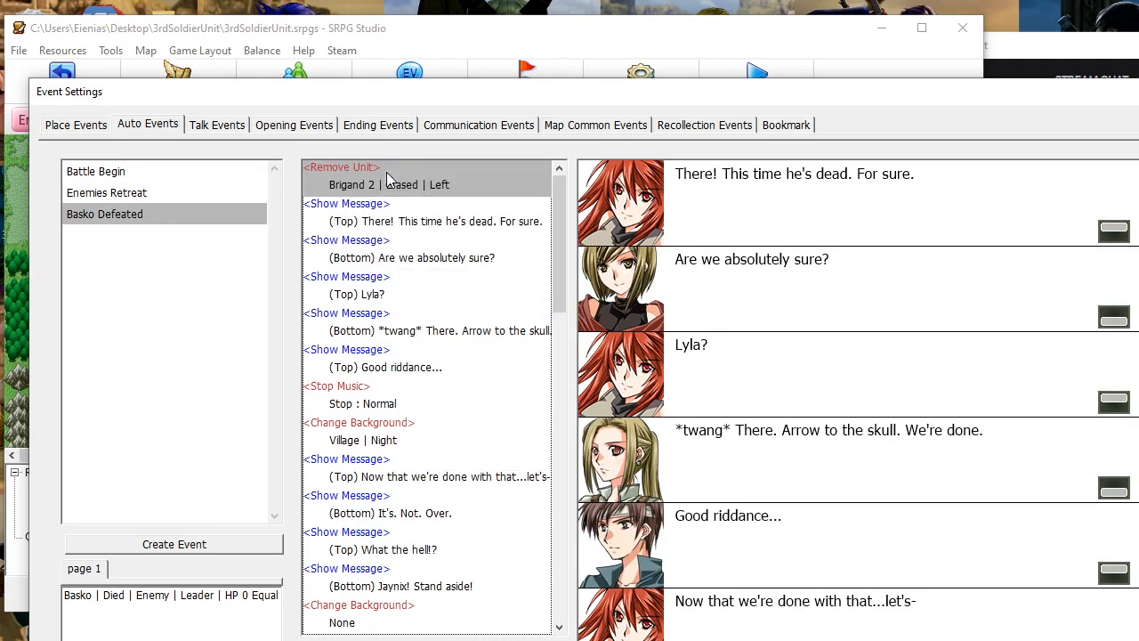
Copy the Brigand 3 Remove Unit command into Basko Defeated and place it directly below Brigand 2's
click(180, 188)
right_click(379, 228)
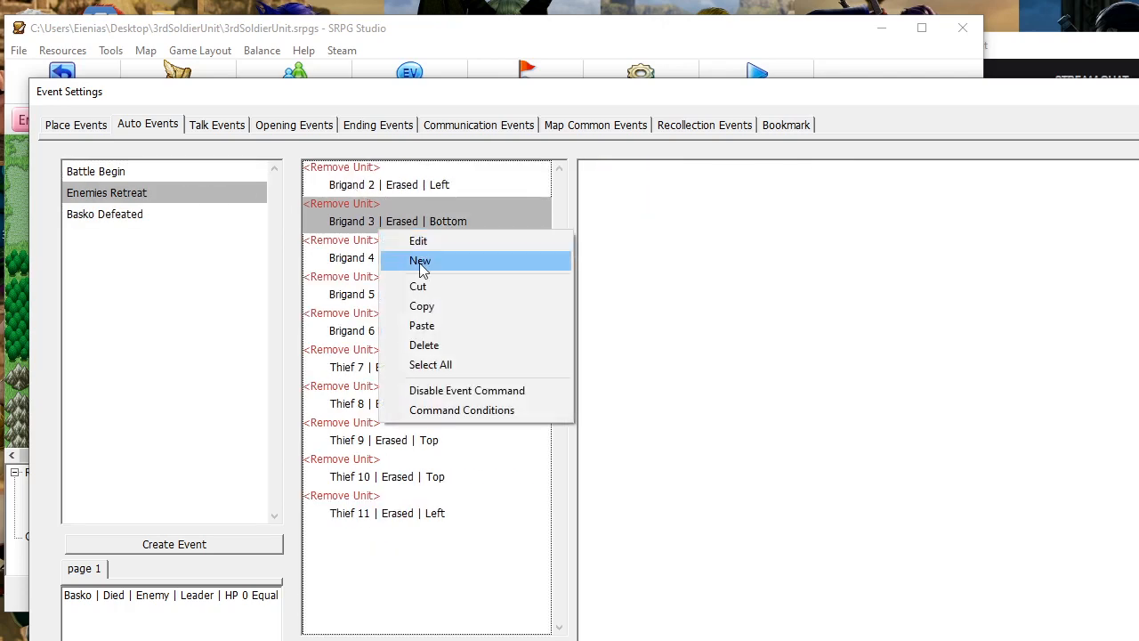
click(434, 307)
click(178, 217)
right_click(408, 219)
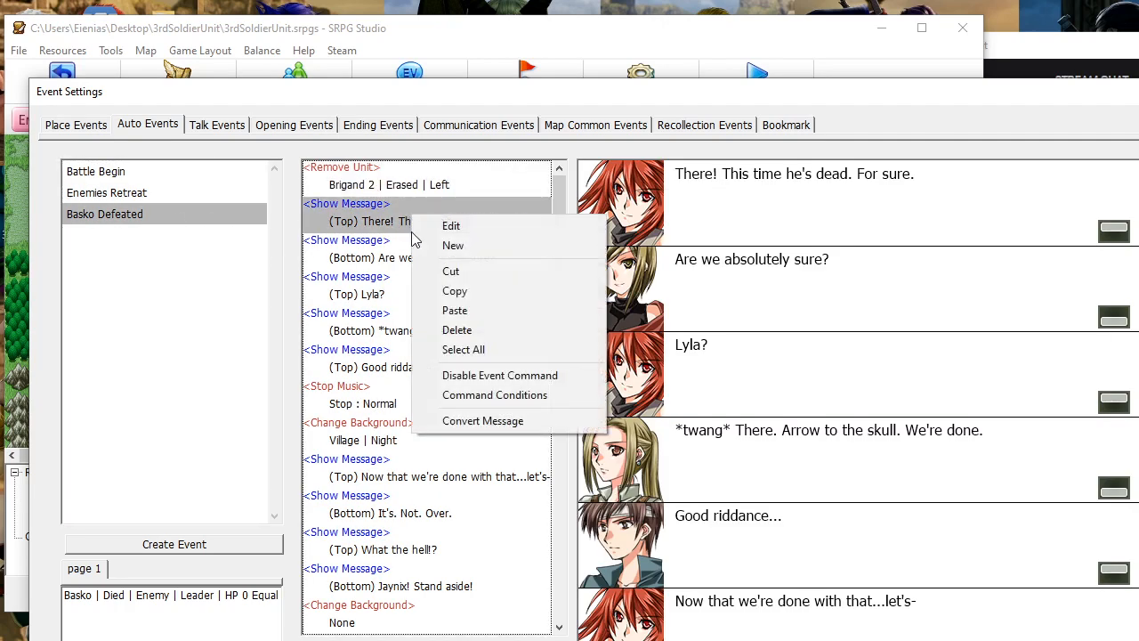
click(472, 310)
drag(449, 263, 436, 214)
Copy the Brigand 4 Remove Unit command into Basko Defeated and place it directly below Brigand 3's
click(195, 195)
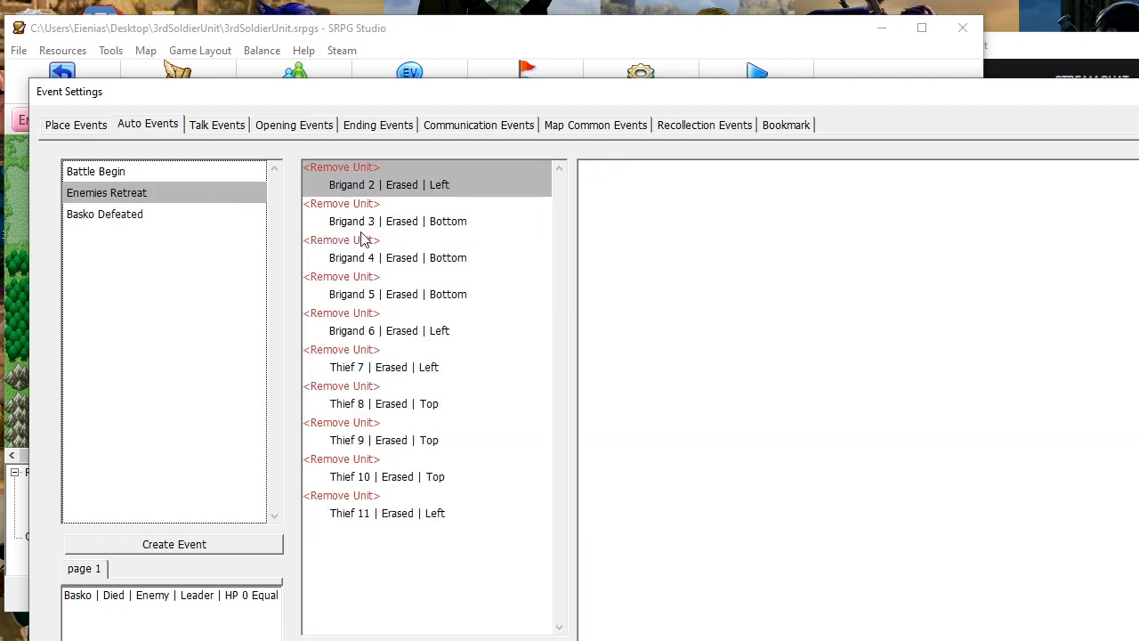
right_click(369, 258)
click(432, 332)
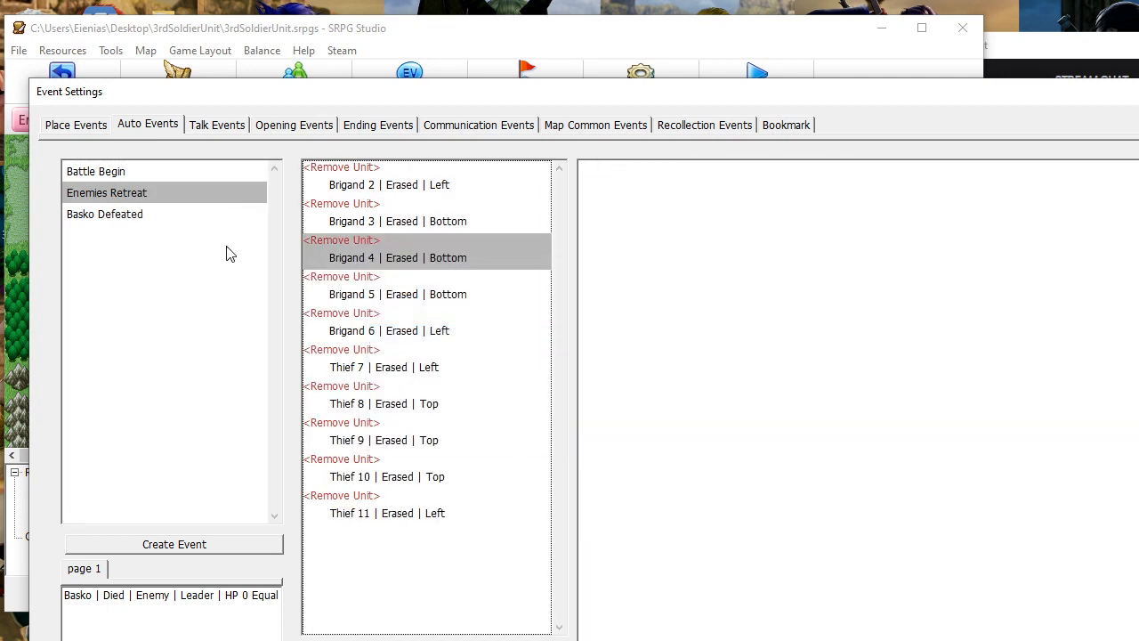
click(206, 216)
right_click(372, 224)
right_click(383, 278)
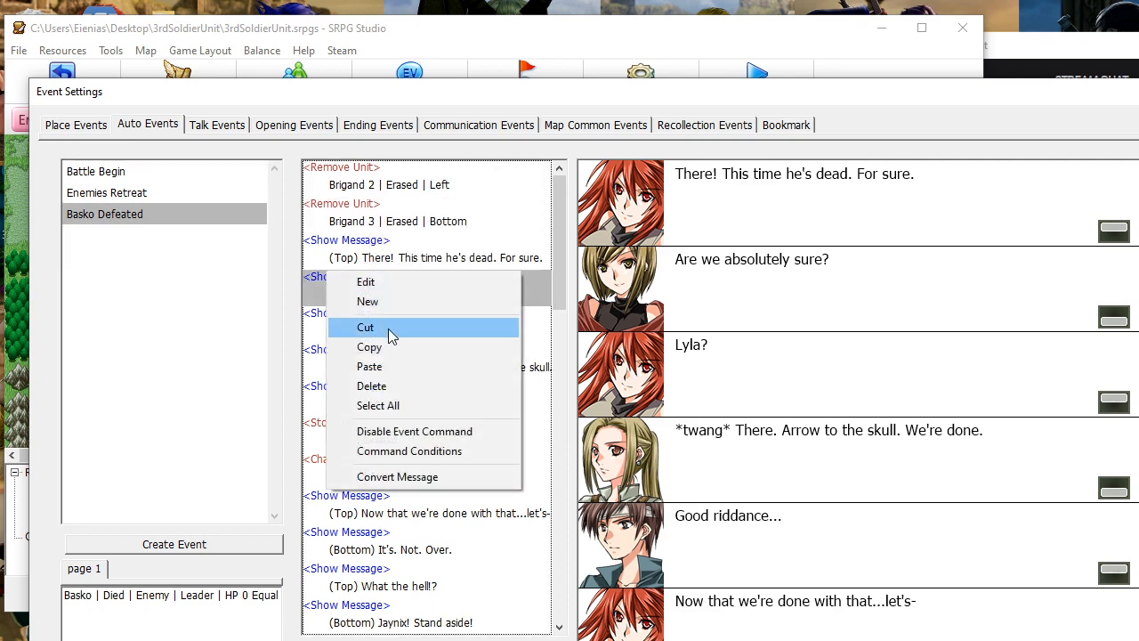
click(386, 371)
drag(385, 326, 400, 249)
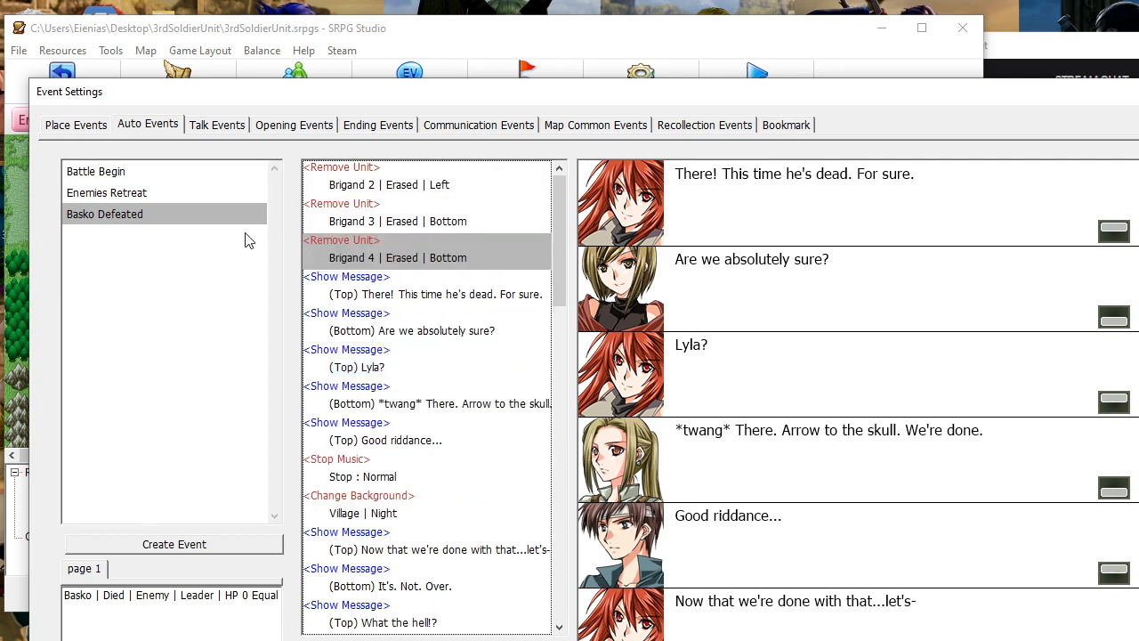
Copy all Remove Unit commands from Brigand 5 through Thief 11 in Enemies Retreat and paste them into Basko Defeated
click(185, 193)
right_click(378, 296)
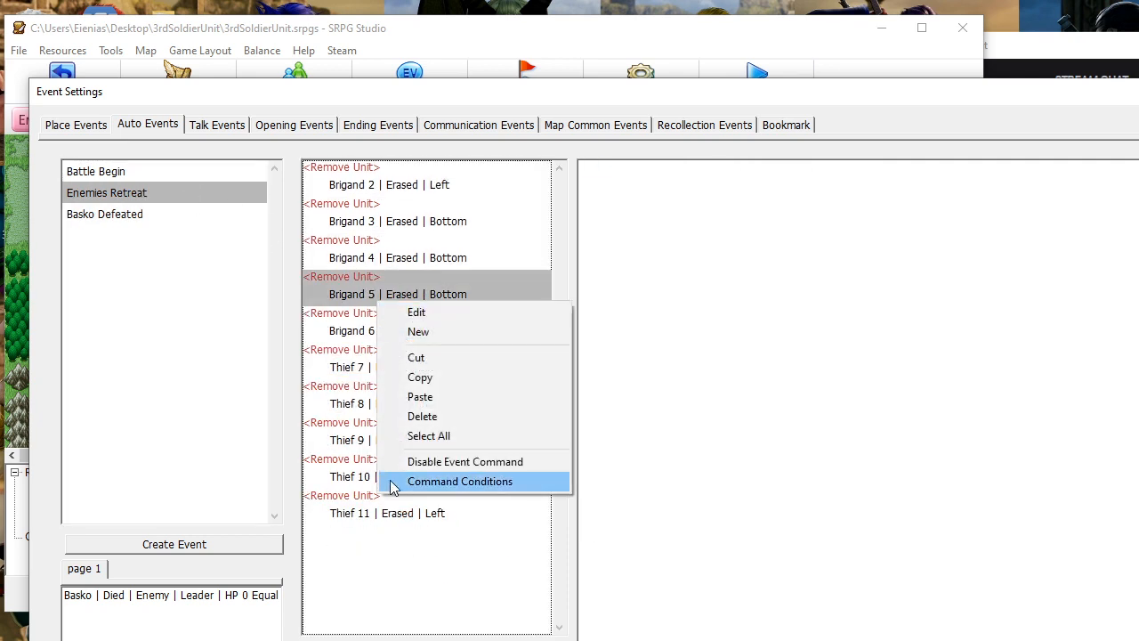
click(352, 324)
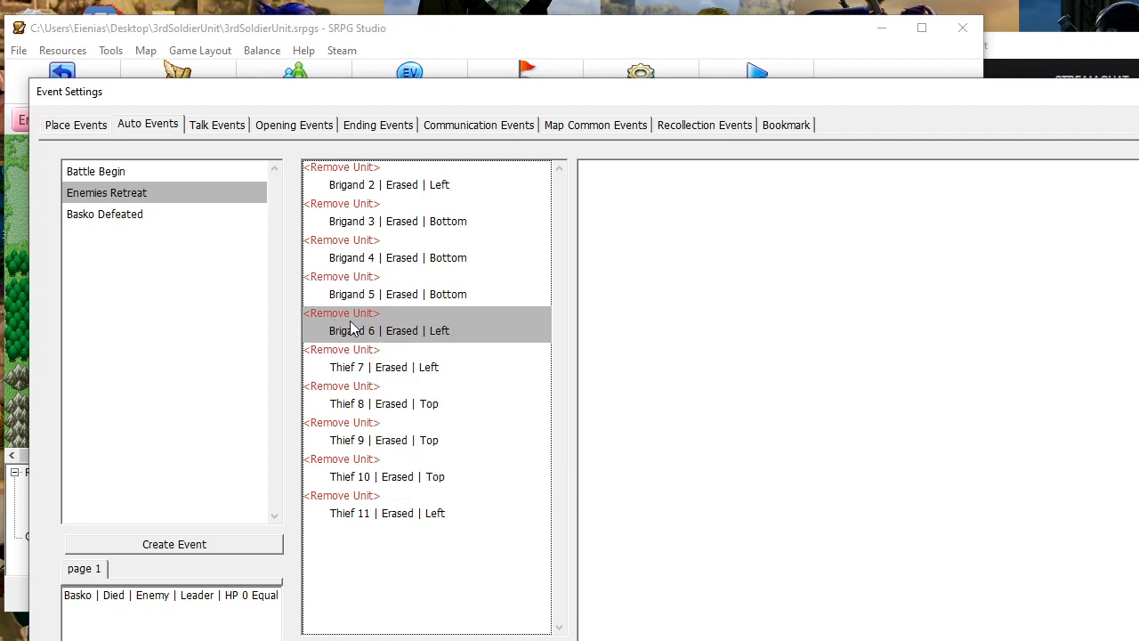
drag(355, 297, 381, 514)
right_click(371, 284)
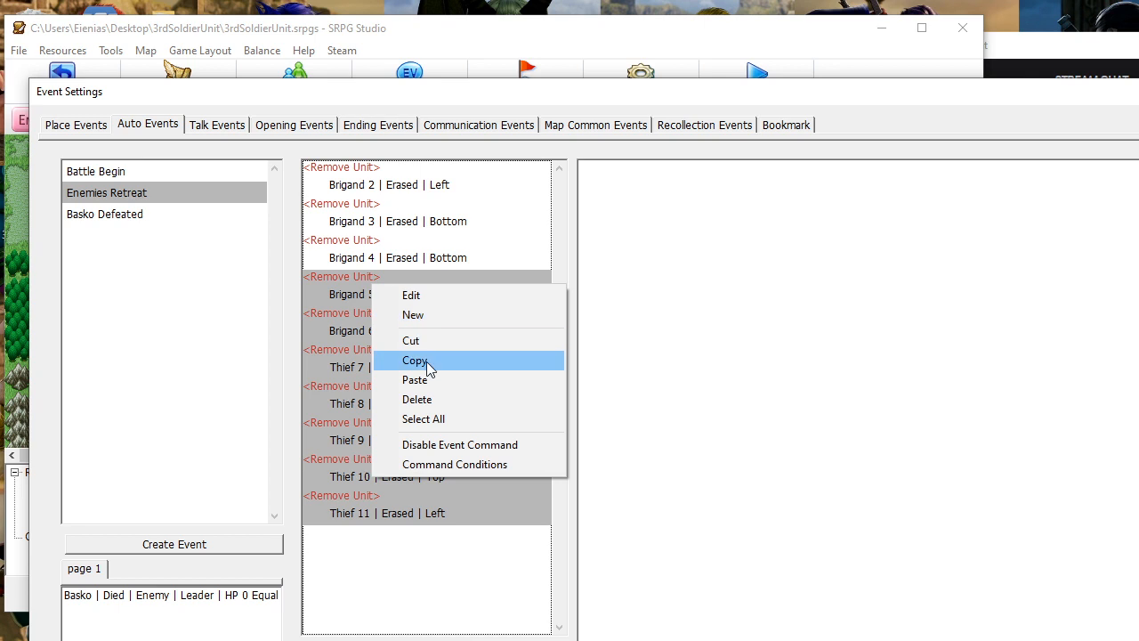
click(417, 361)
click(205, 222)
right_click(388, 317)
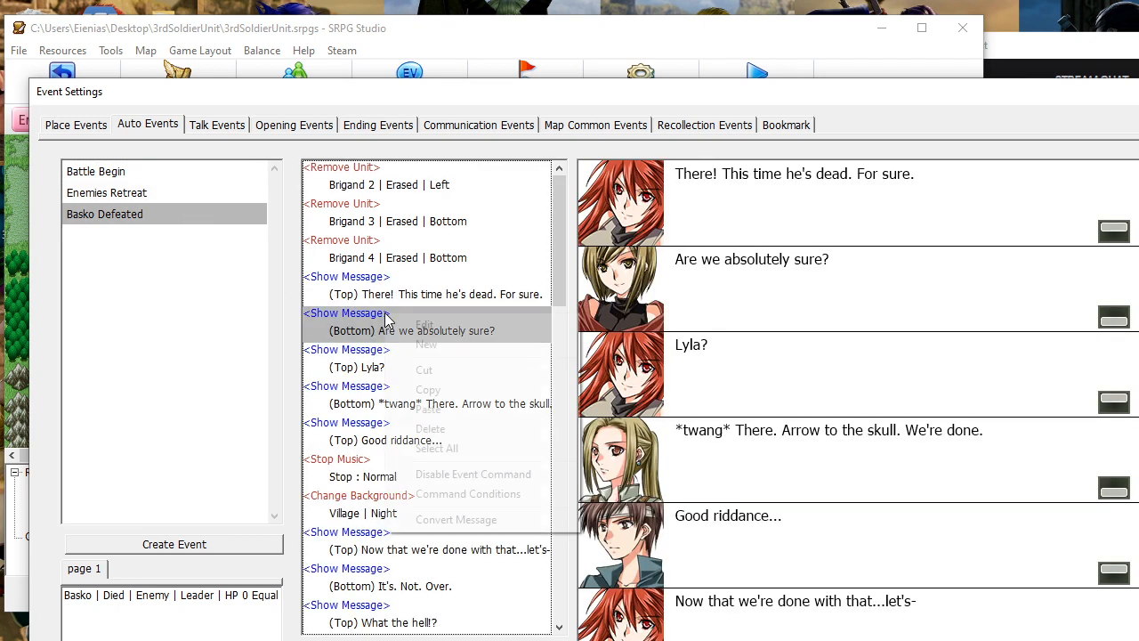
click(431, 402)
Move the pasted Brigand 5 through Thief 11 Remove Unit commands above the first message, in order below Brigand 4's
click(420, 374)
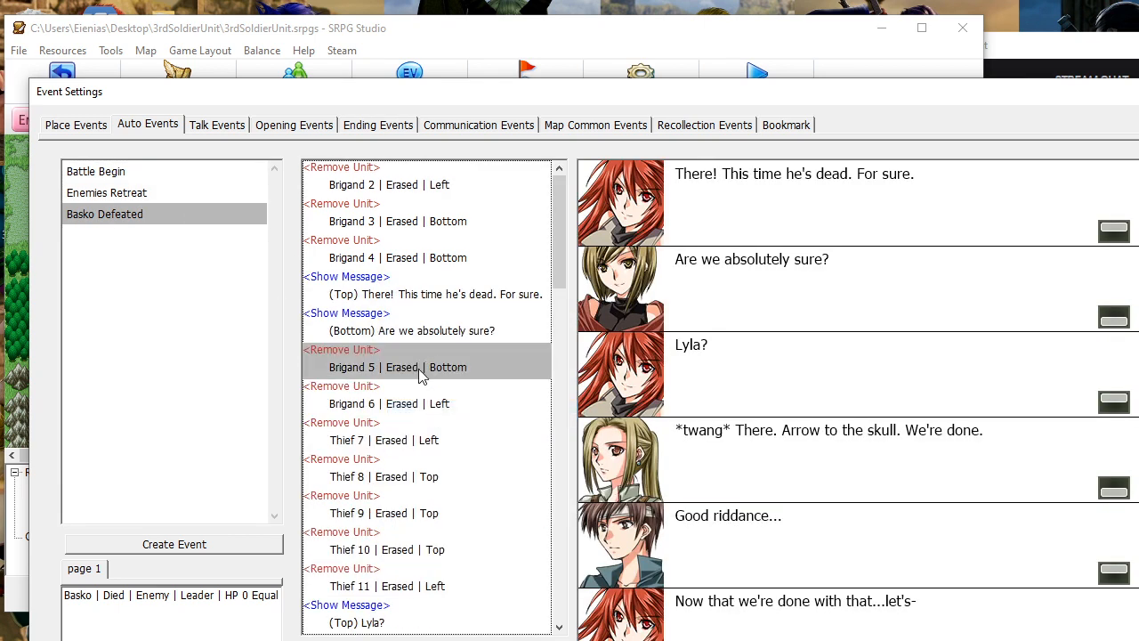
drag(420, 374, 420, 295)
click(410, 405)
drag(410, 405, 409, 358)
drag(411, 466, 426, 373)
drag(385, 481, 411, 366)
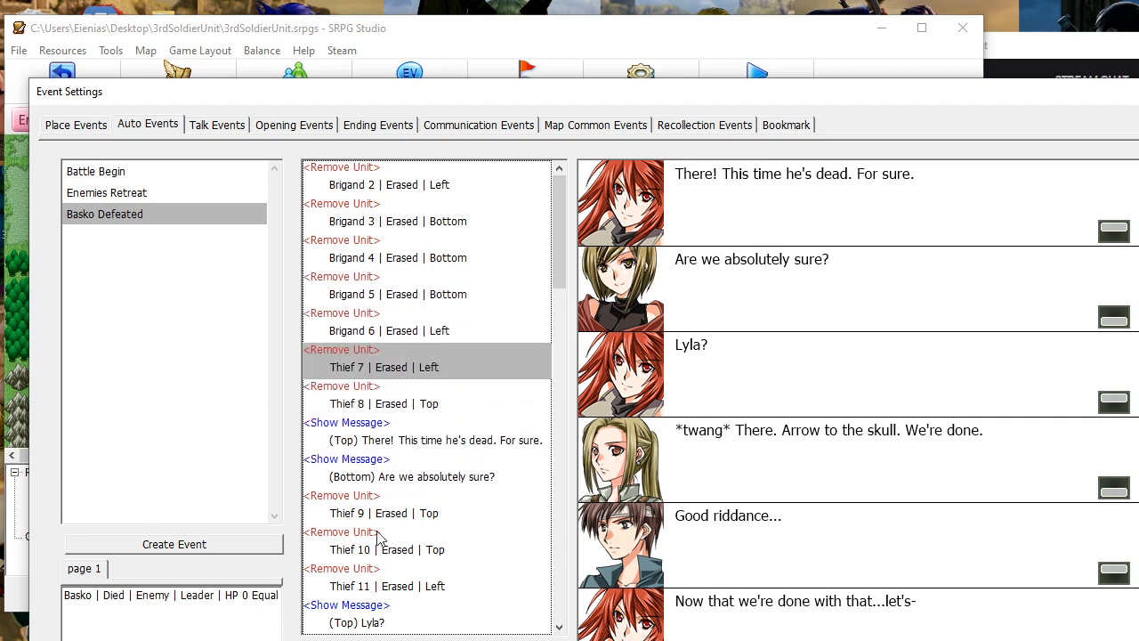
drag(384, 513, 398, 431)
drag(387, 553, 402, 450)
drag(406, 581, 422, 496)
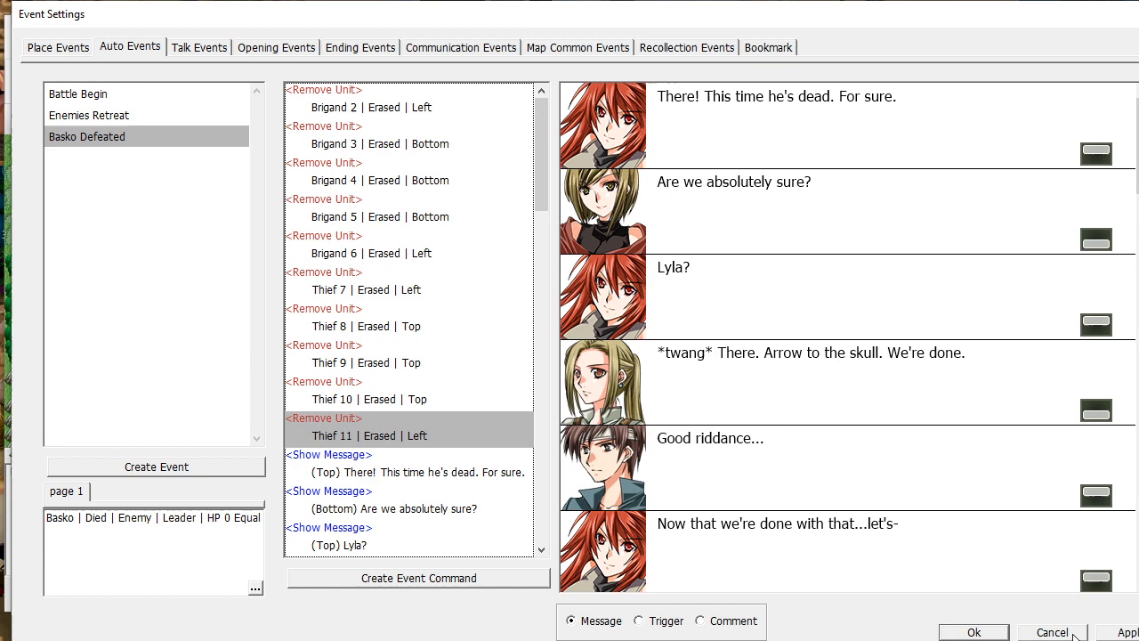
Apply the Basko Defeated changes, then delete the Enemies Retreat auto event and close the event settings
click(1126, 633)
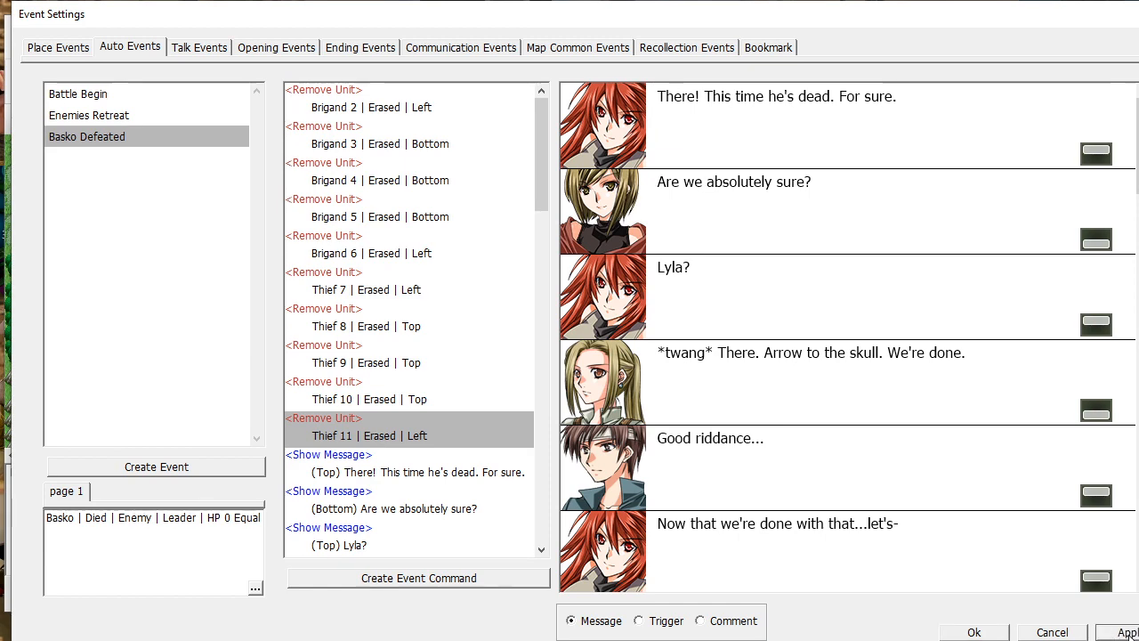
click(92, 115)
right_click(91, 114)
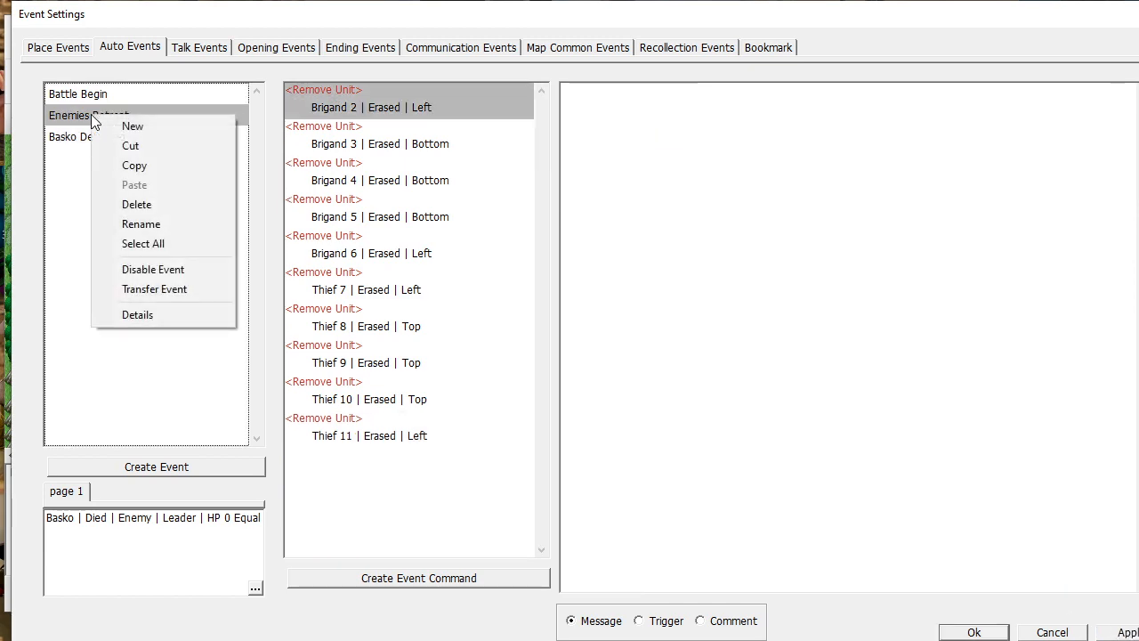
click(140, 207)
click(167, 117)
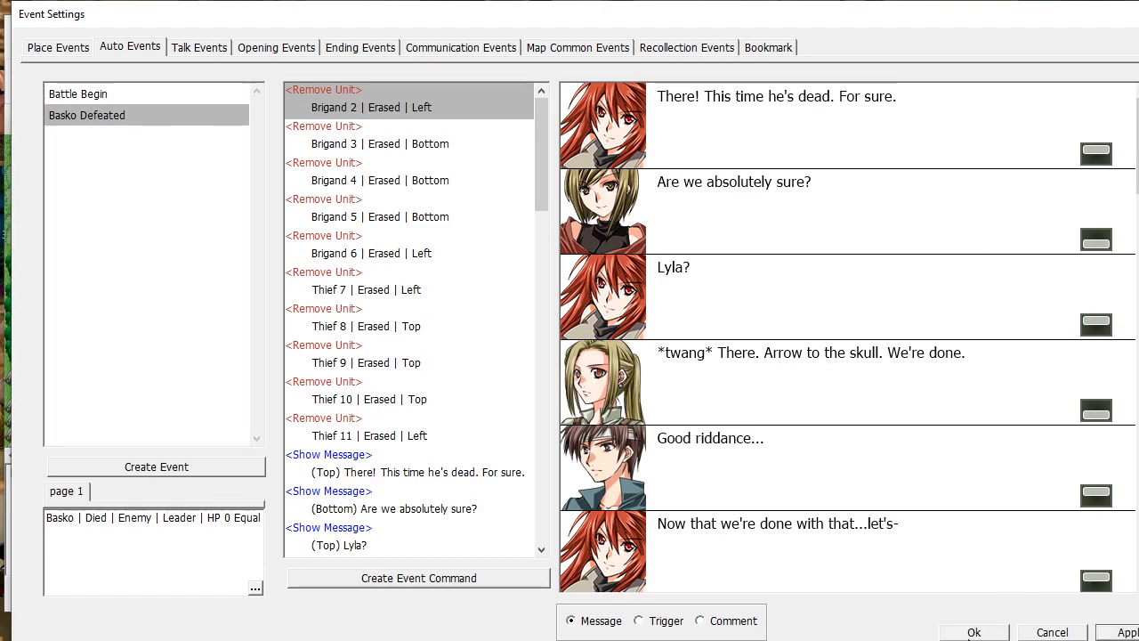
click(974, 632)
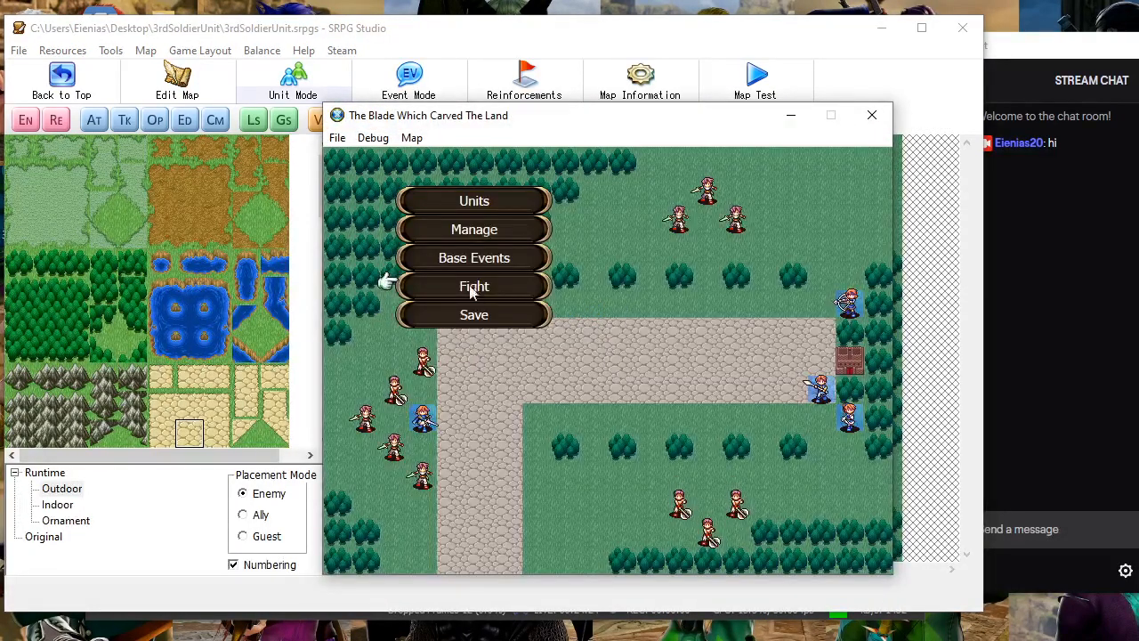
Start the chapter in the map test, move Jaynix beside Basko and attack Basko with the Red Sword
click(471, 289)
click(566, 388)
click(423, 418)
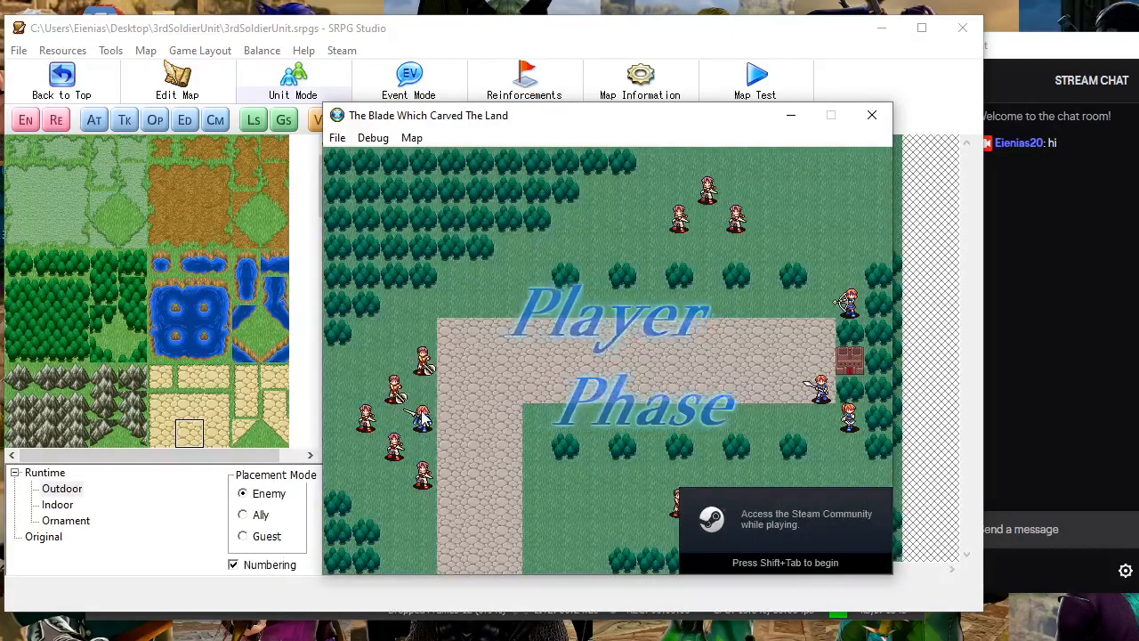
click(423, 416)
click(394, 418)
click(485, 454)
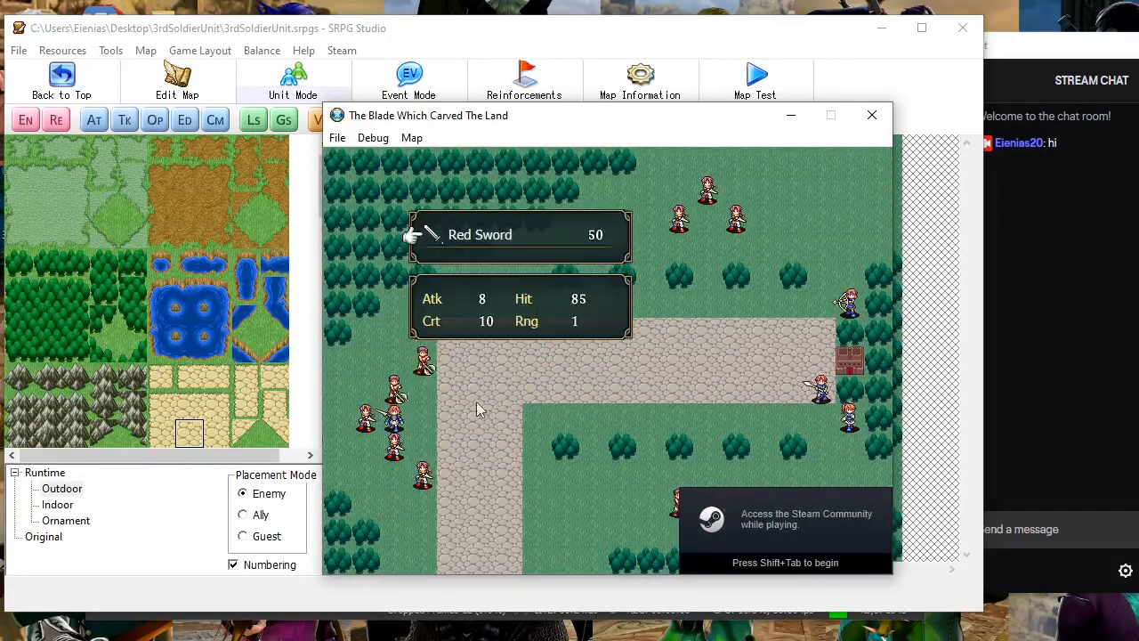
click(476, 237)
click(366, 418)
click(561, 345)
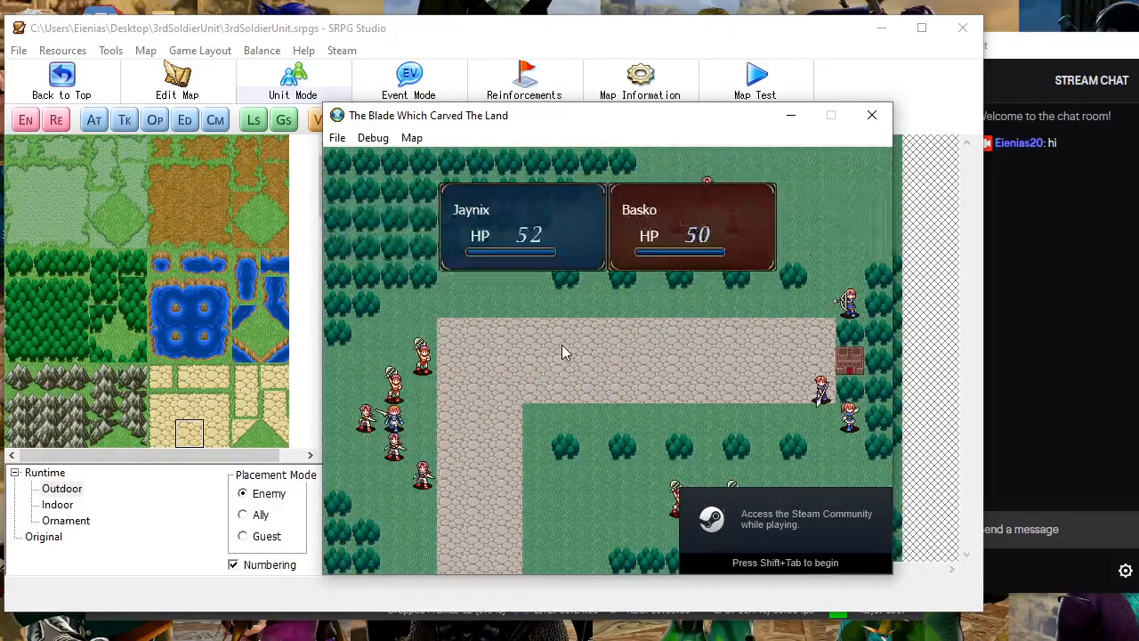
click(561, 344)
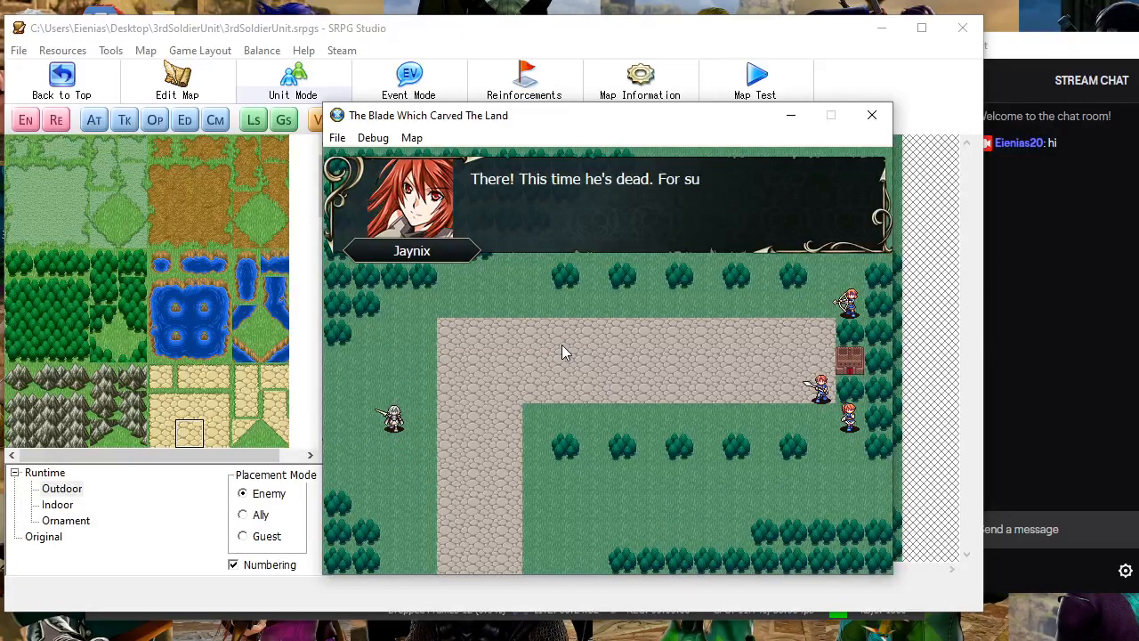
Play through the Basko Defeated dialogue and forced battle up to Hideo's reply, then end the map test
click(562, 352)
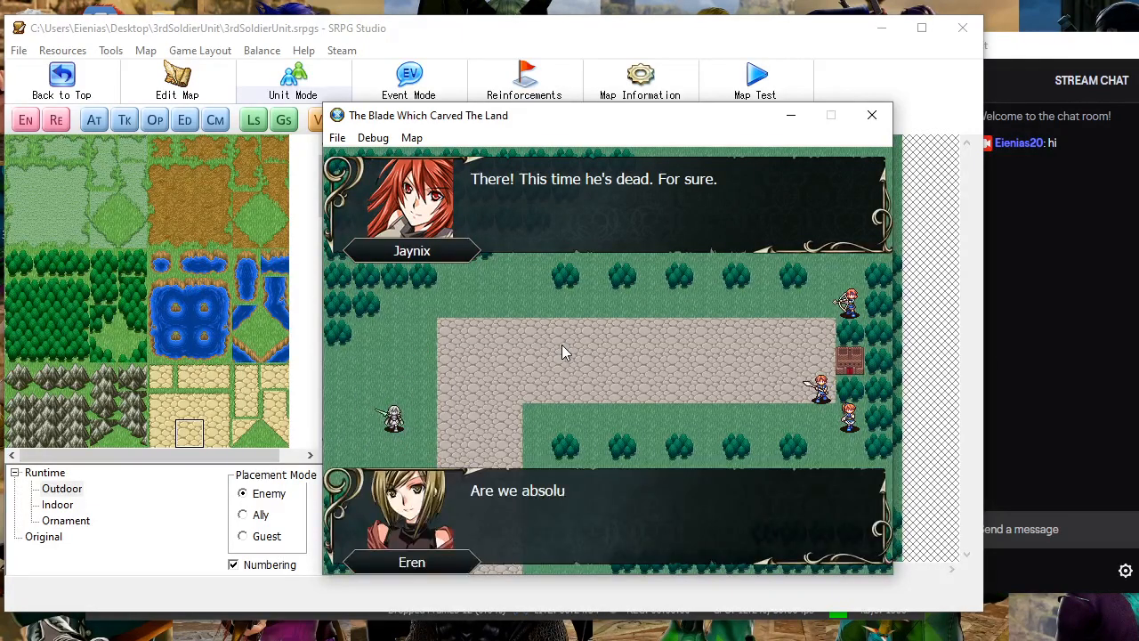
click(562, 347)
click(561, 347)
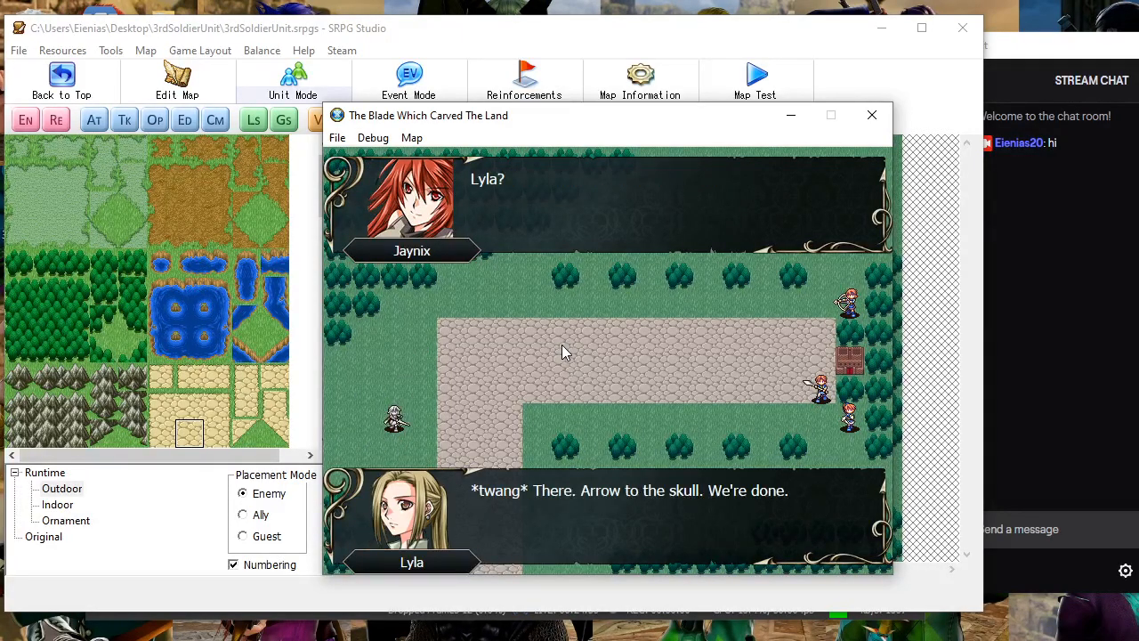
click(561, 345)
click(561, 344)
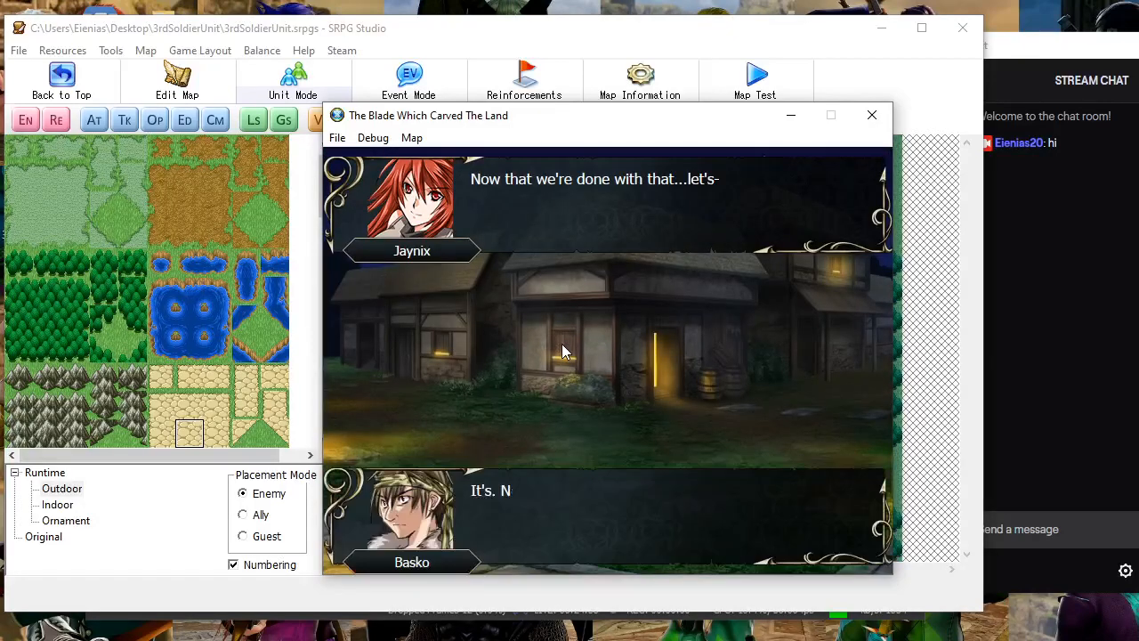
click(562, 344)
click(561, 343)
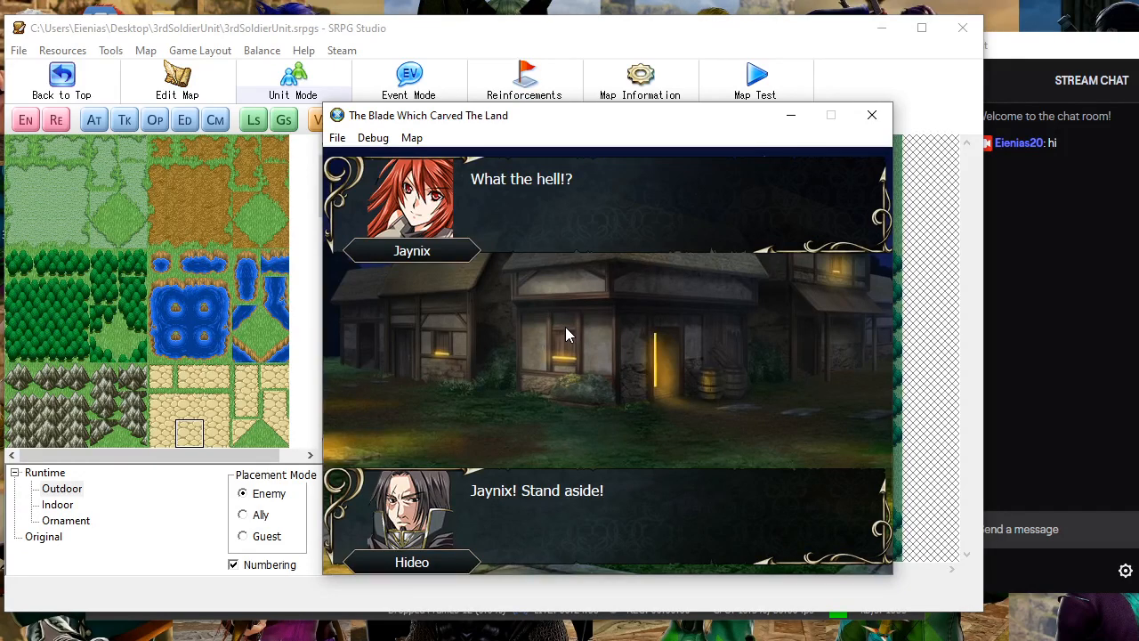
click(609, 344)
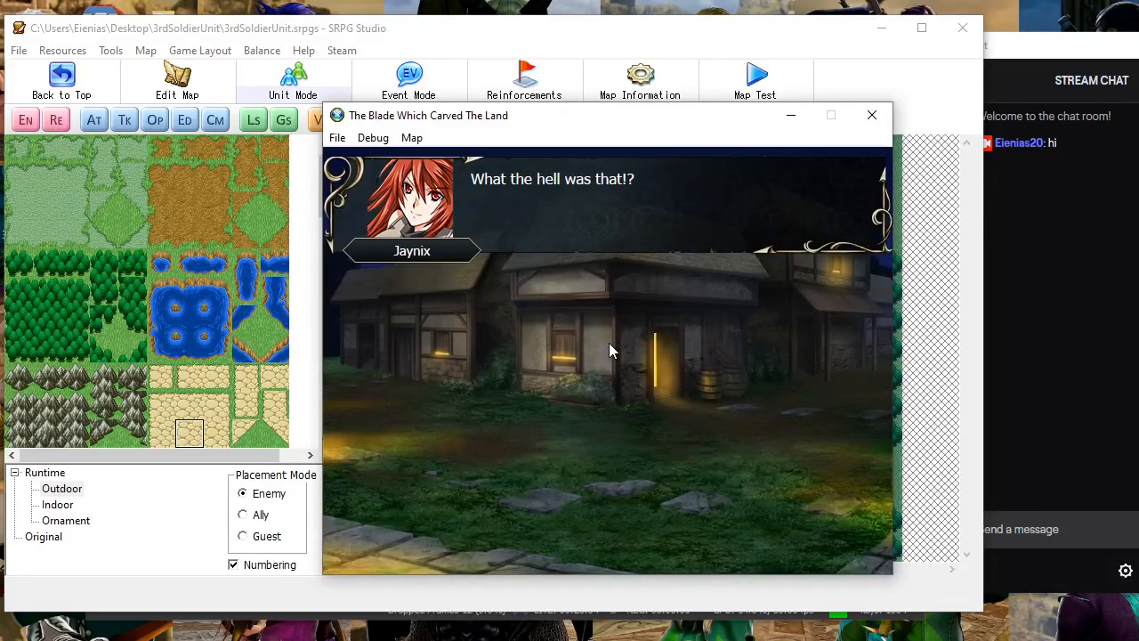
click(608, 344)
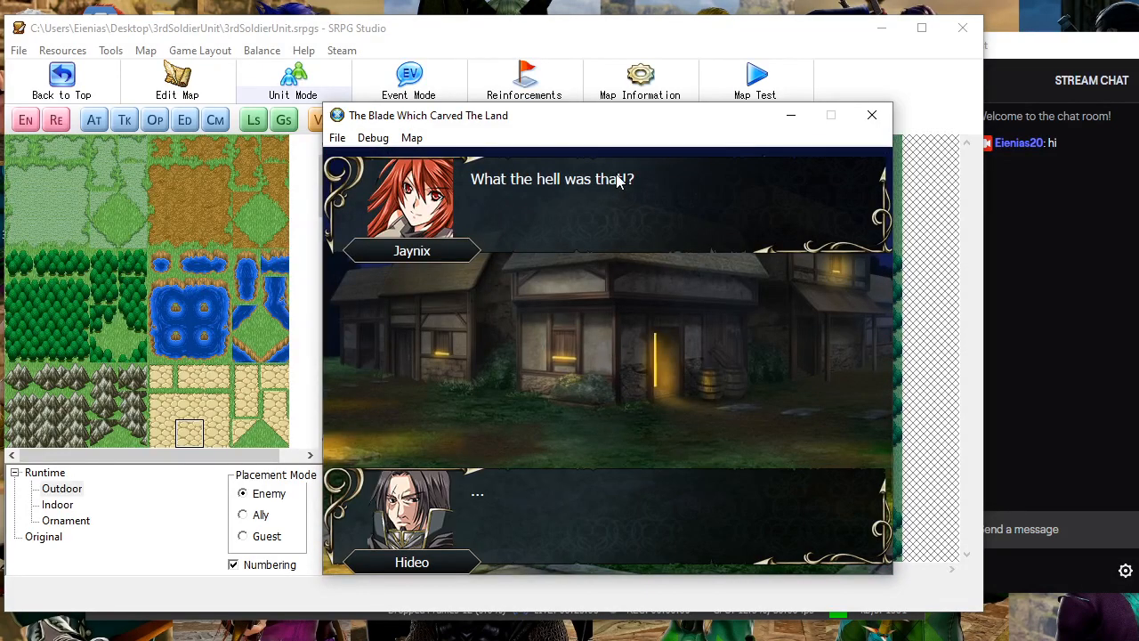
click(870, 116)
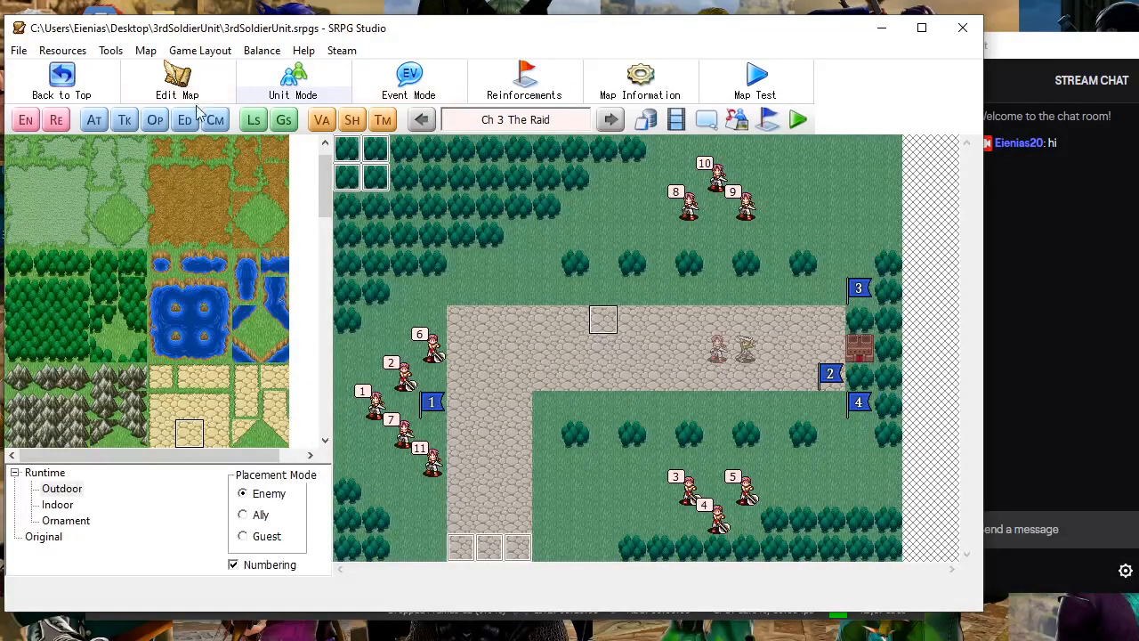
Check the settings of Hideo's Unit Appearance command in the Basko Defeated auto event
click(82, 124)
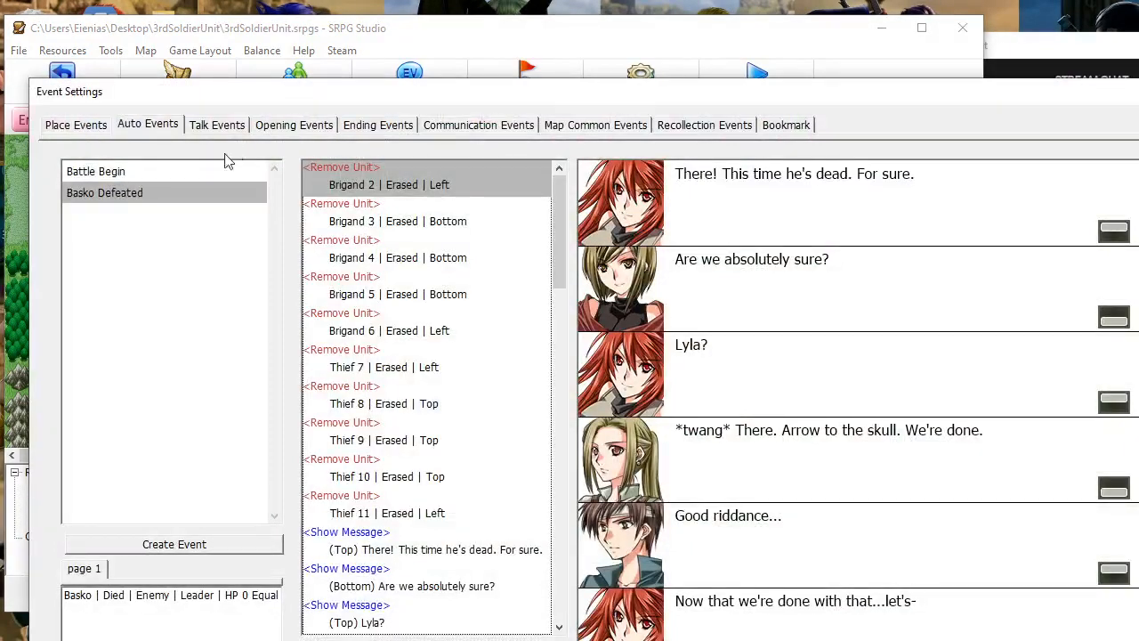
scroll(422, 468, down, 5)
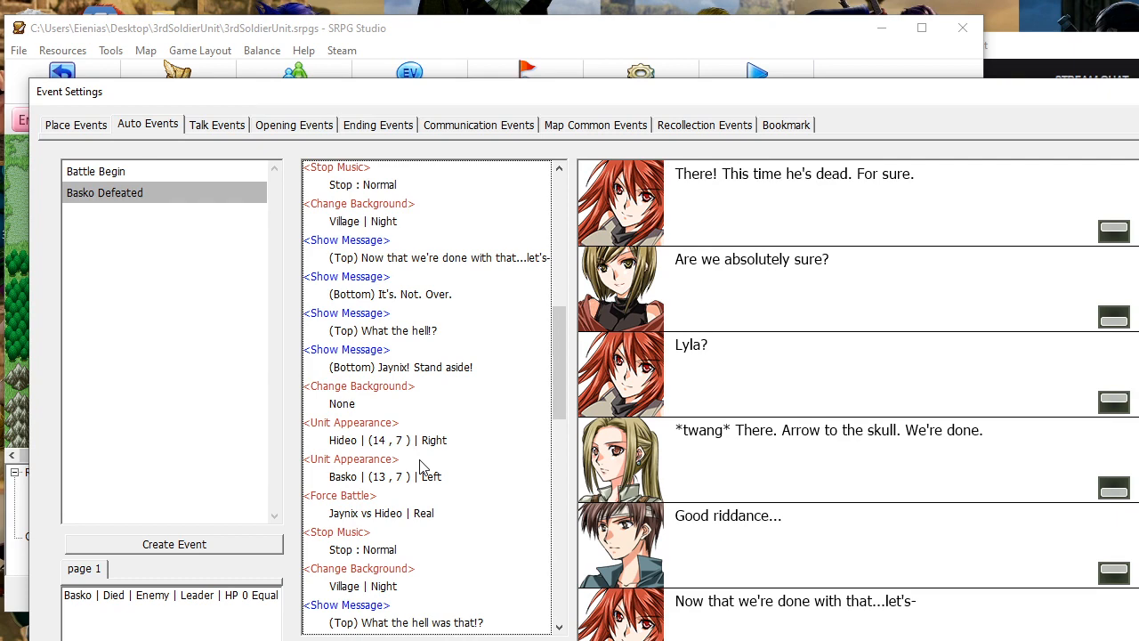
click(434, 447)
double_click(434, 447)
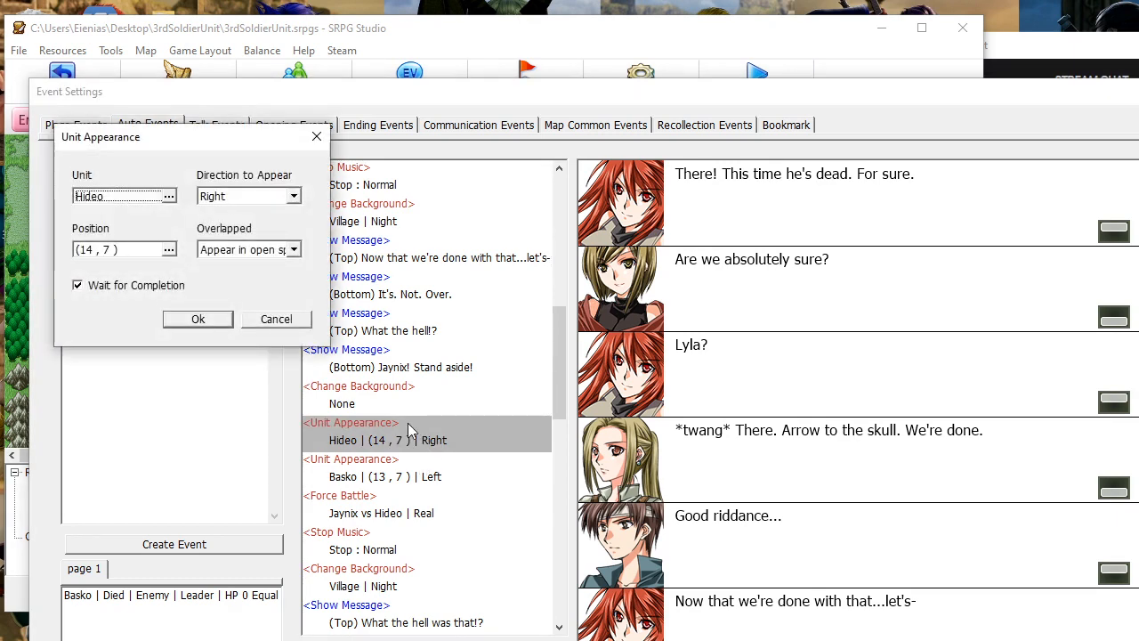
click(194, 326)
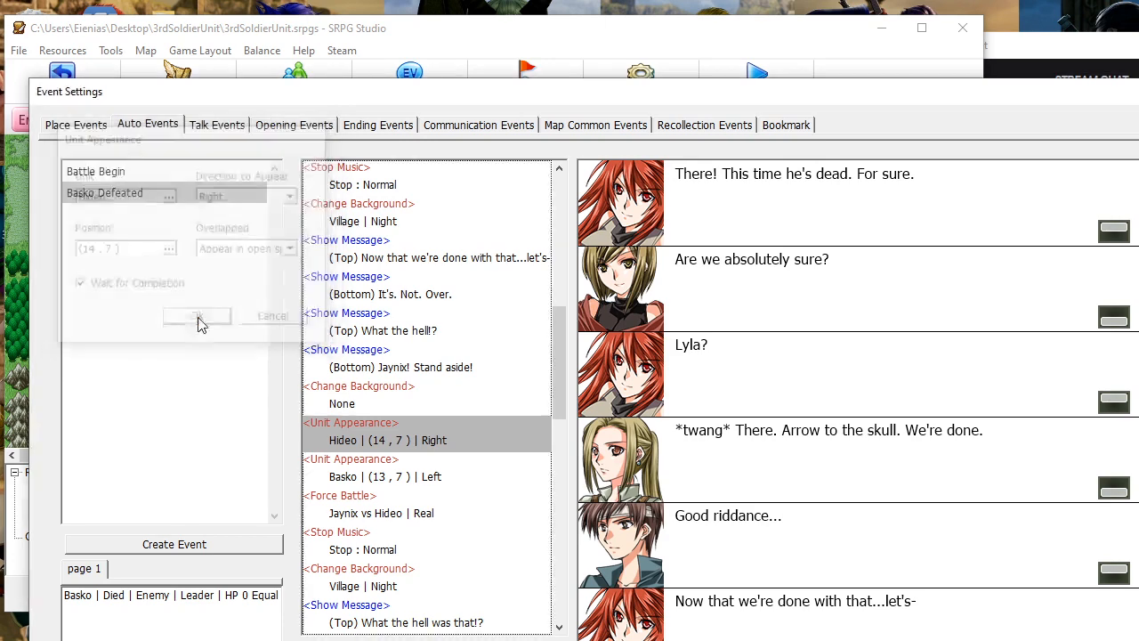
Set the Force Battle attacker in Basko Defeated to Basko from the EV enemies and save the event settings
double_click(391, 513)
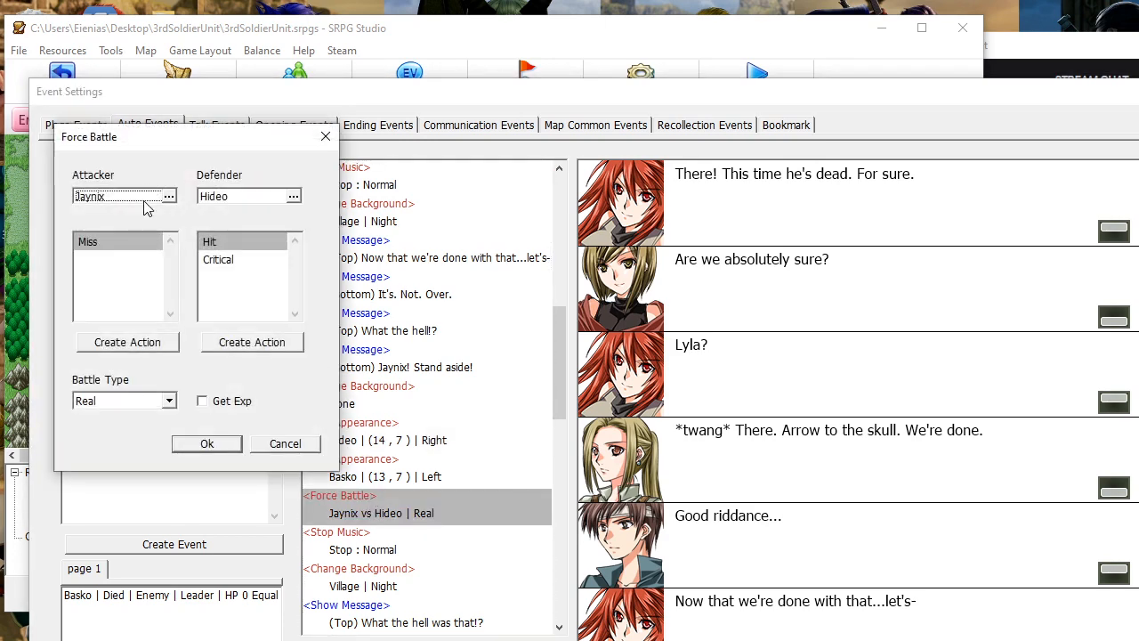
click(145, 197)
click(159, 199)
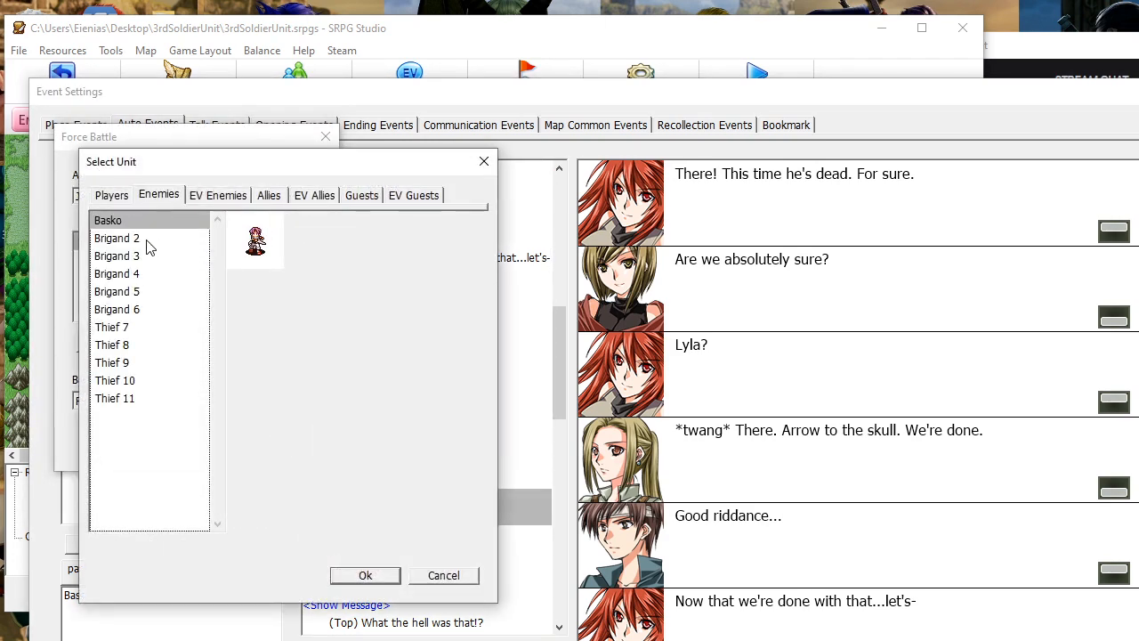
click(214, 197)
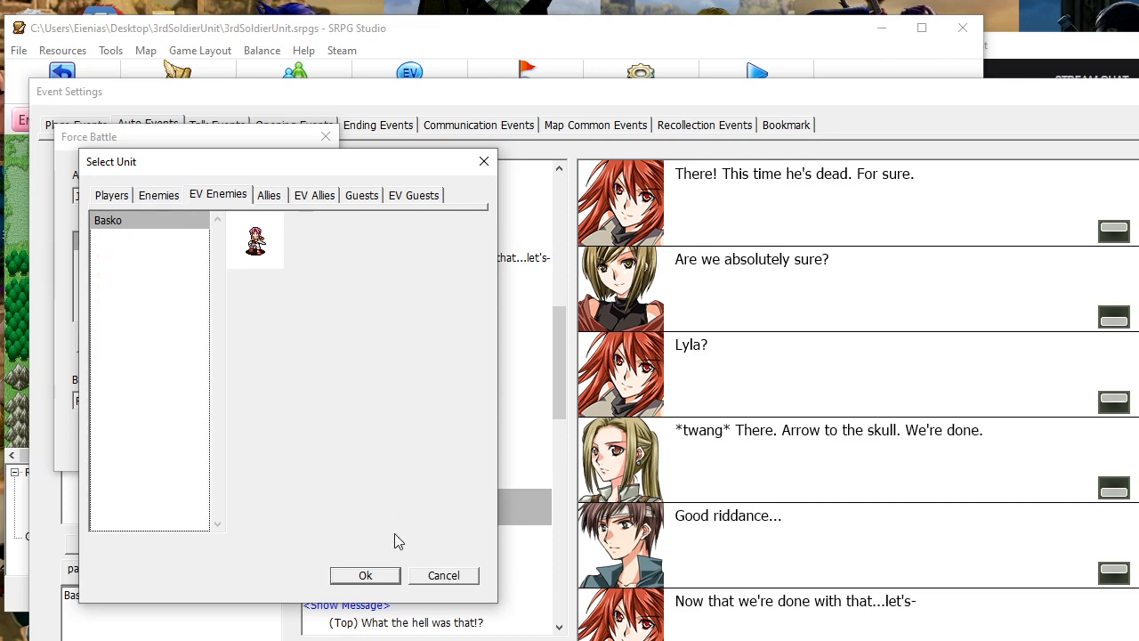
click(370, 575)
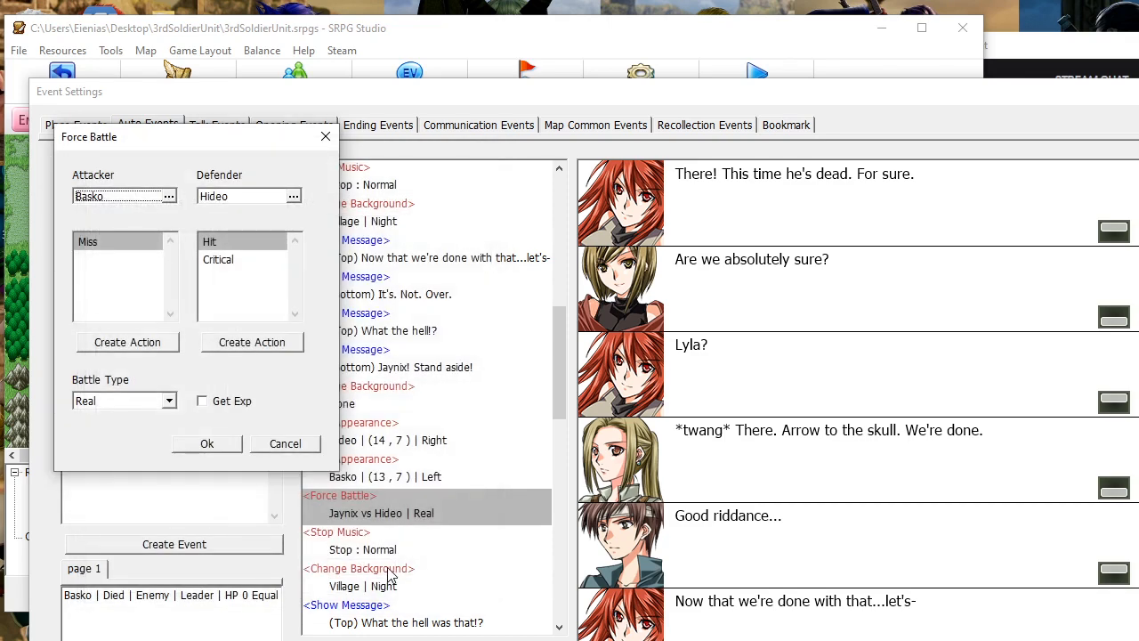
click(208, 443)
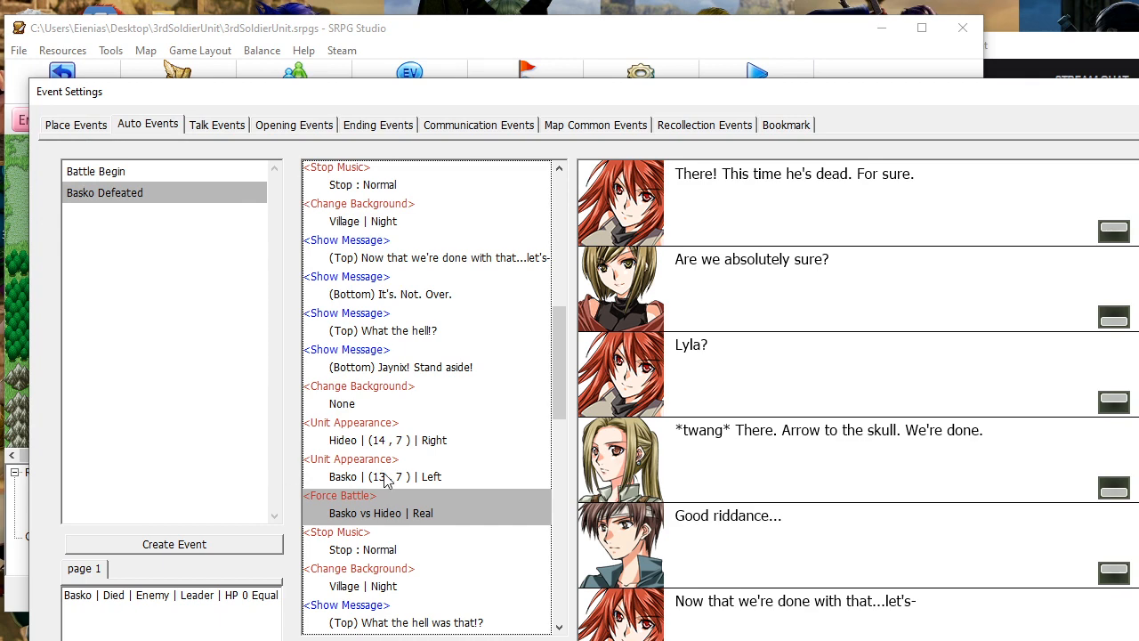
drag(635, 106, 620, 40)
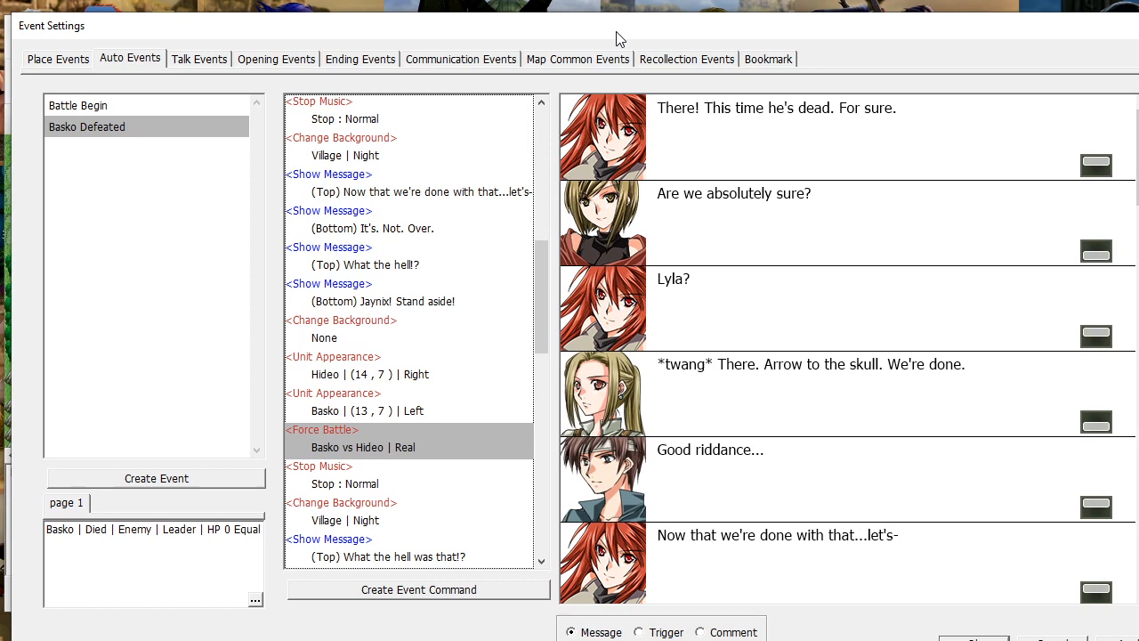
click(974, 637)
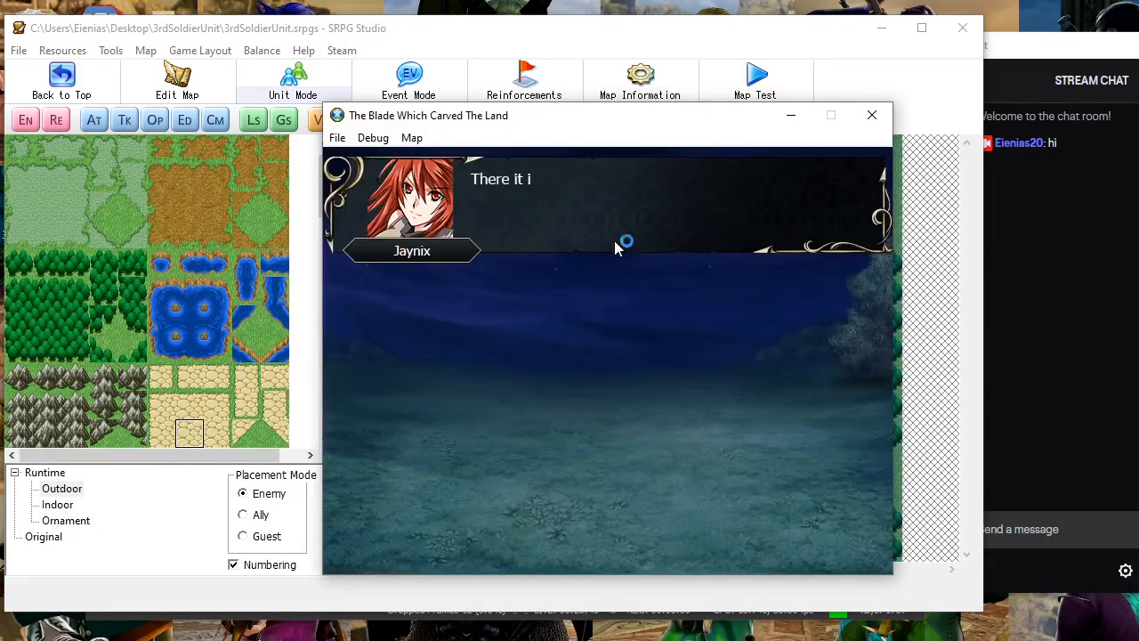
Retest the map by starting the chapter, moving Jaynix next to Basko and attacking him to trigger the edited event
key(Return)
click(470, 279)
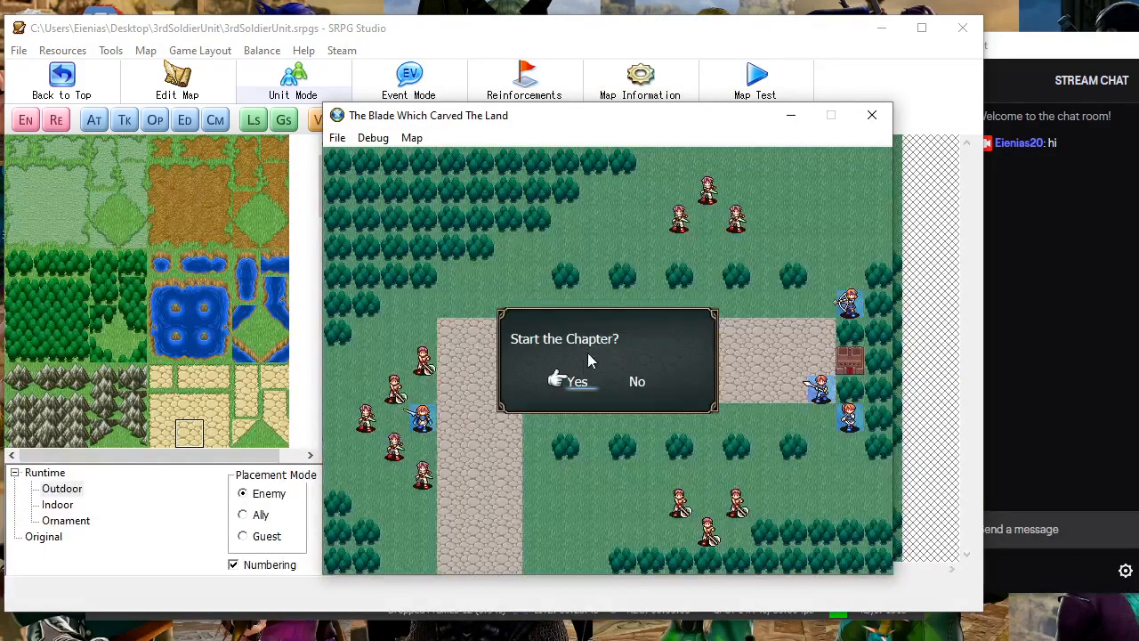
click(561, 379)
key(Return)
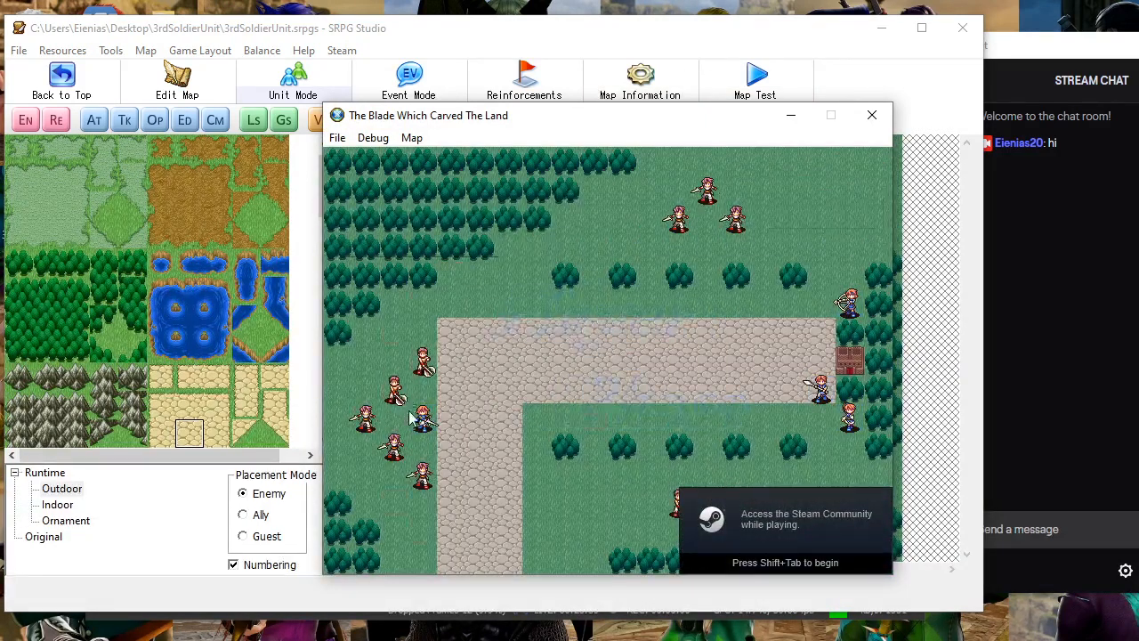
click(419, 417)
click(398, 420)
click(474, 451)
click(509, 242)
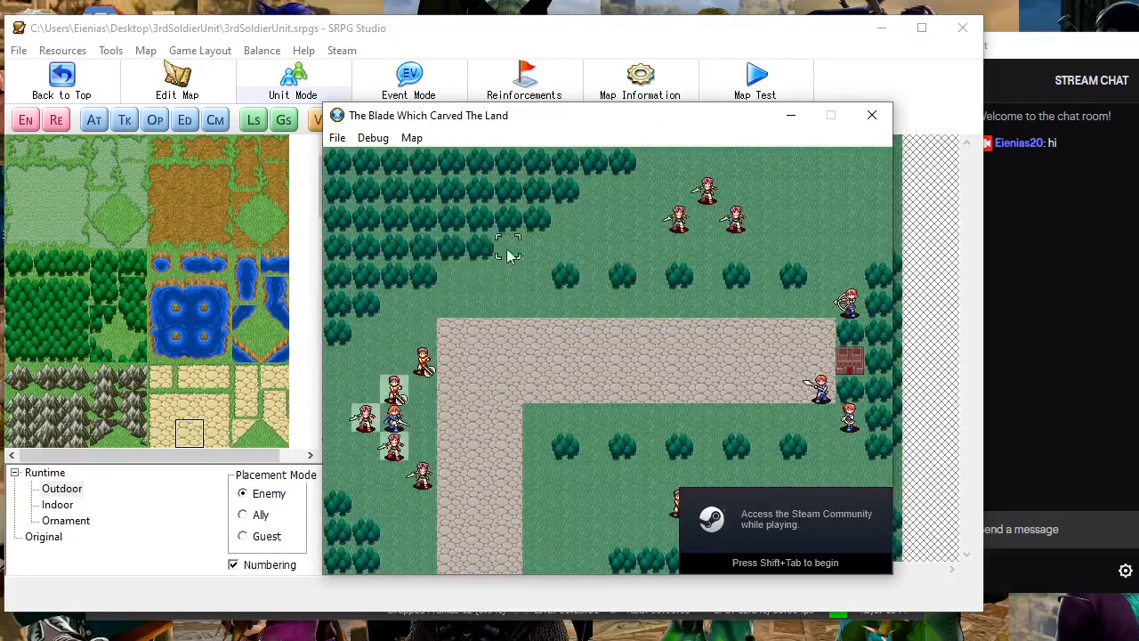
click(373, 421)
click(652, 346)
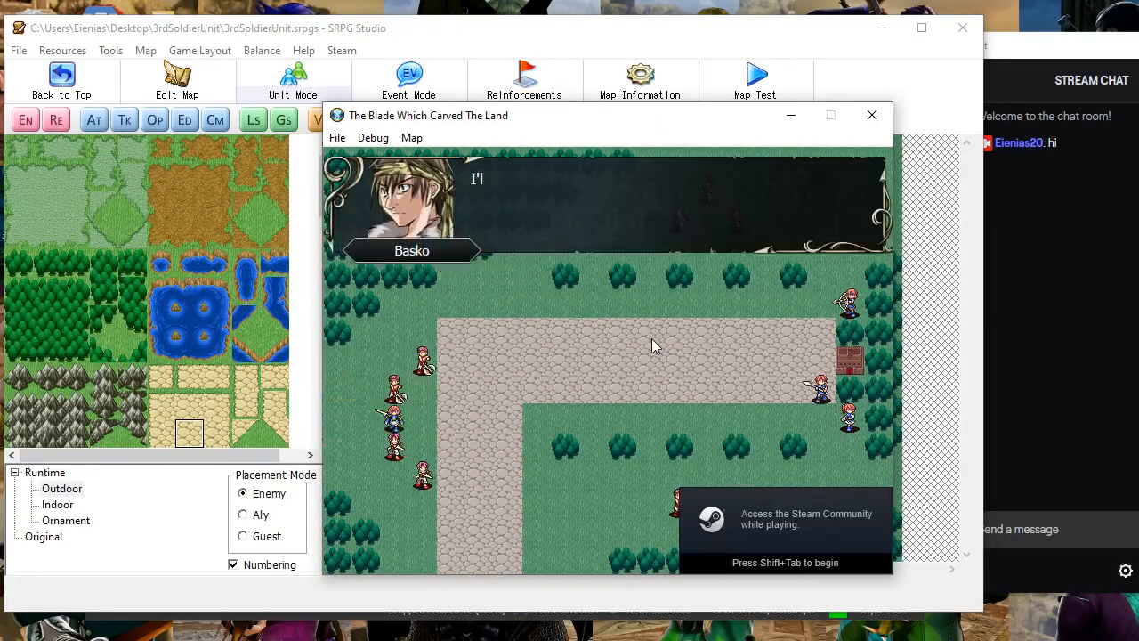
Play through the Basko defeat dialogue and the Basko versus Hideo battle in the map test and close the test
click(653, 346)
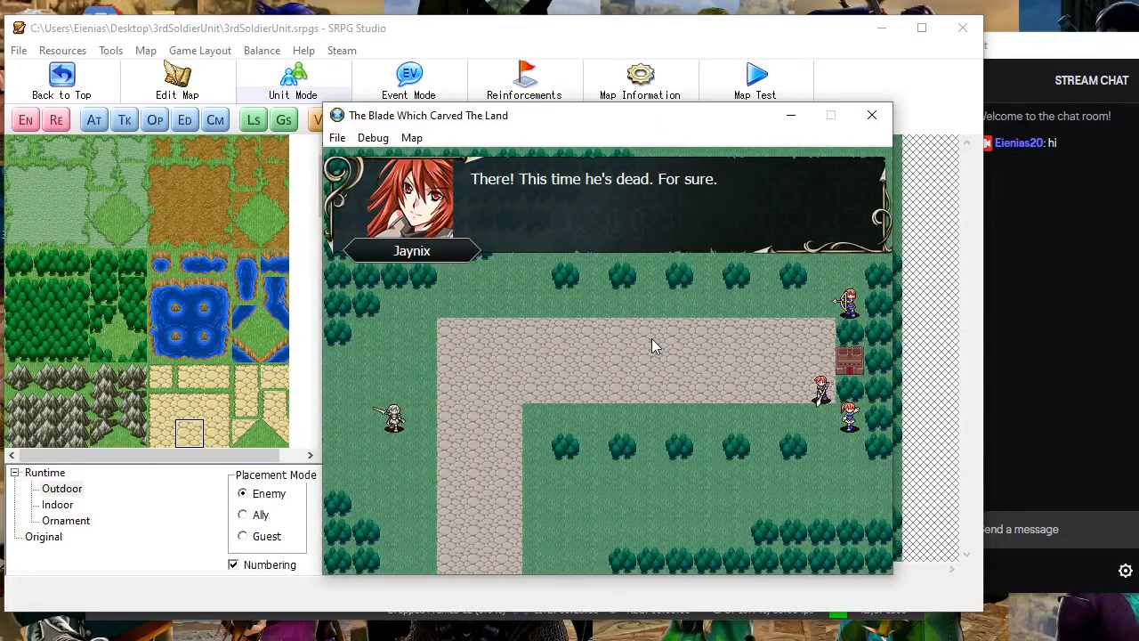
click(652, 340)
click(652, 339)
click(652, 340)
click(652, 340)
click(651, 340)
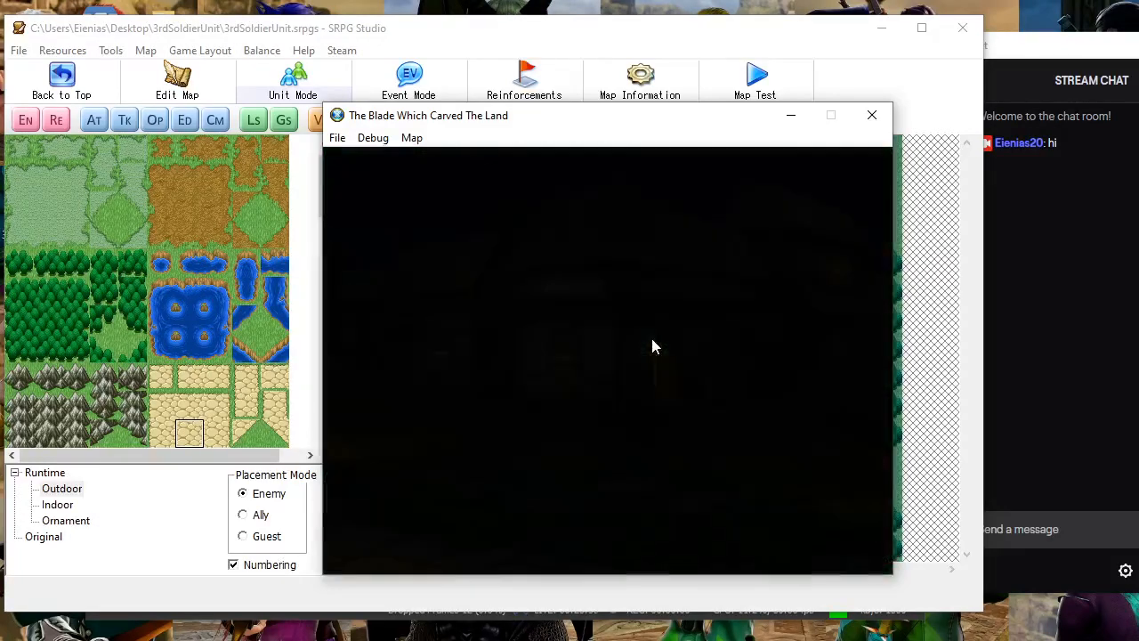
click(652, 340)
click(652, 340)
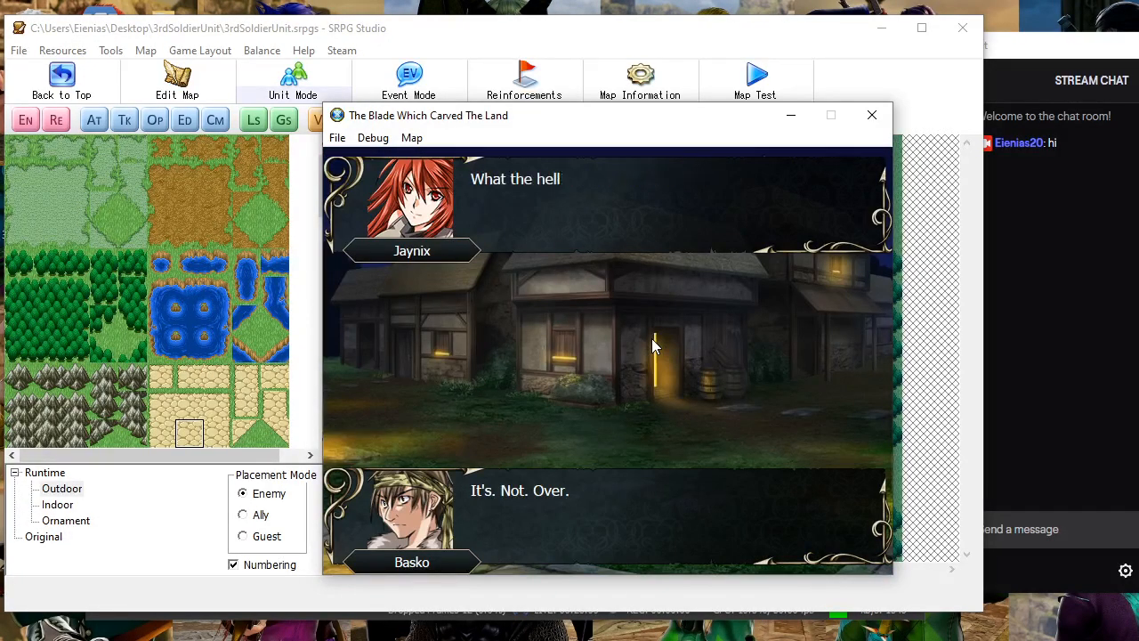
click(652, 340)
click(652, 340)
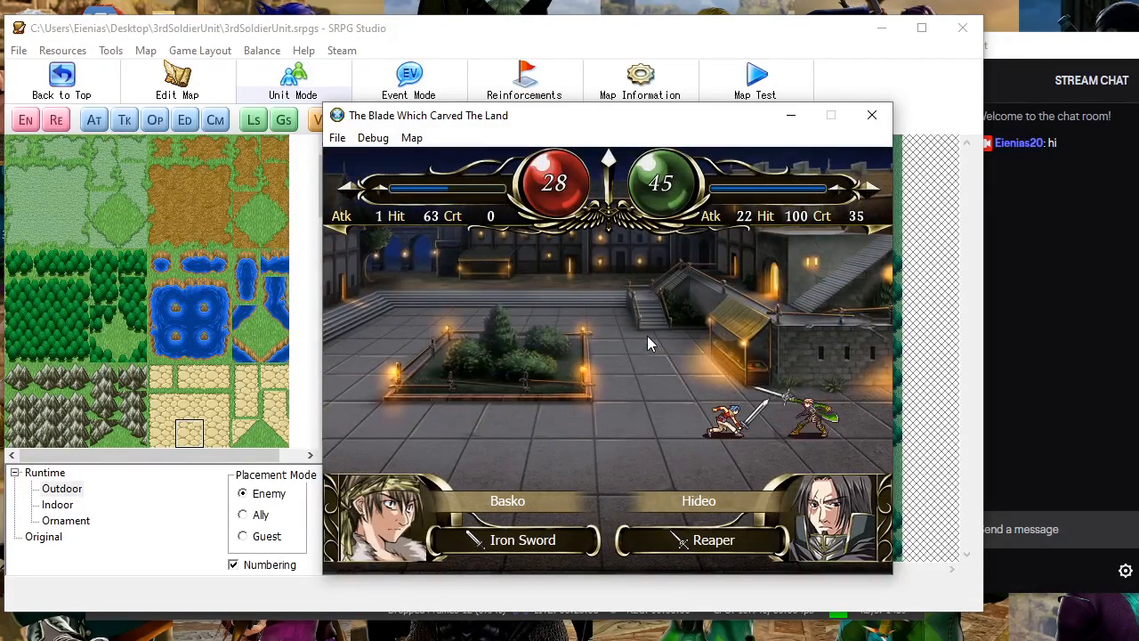
click(657, 321)
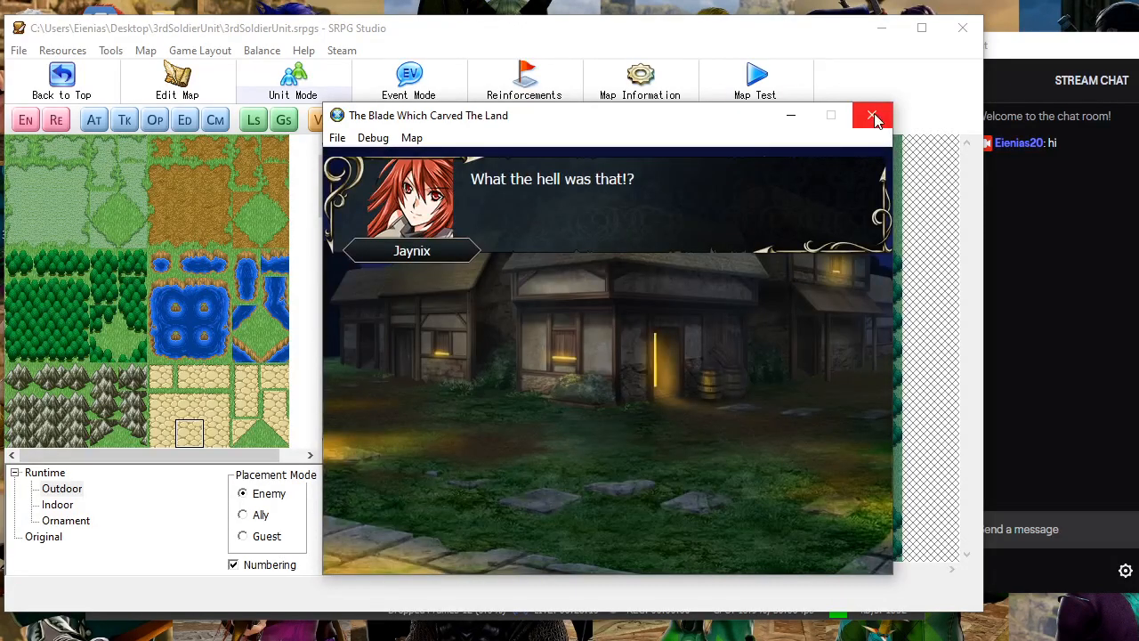
click(873, 117)
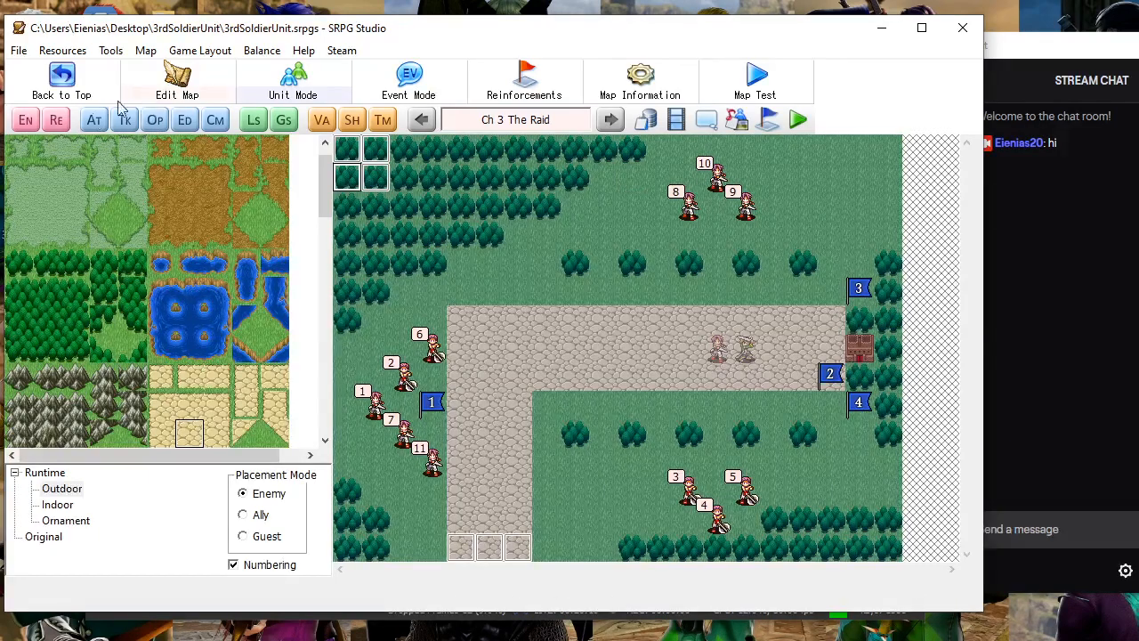
Examine the Basko vs Hideo Force Battle command in the Basko Defeated auto event
click(94, 119)
scroll(422, 393, down, 9)
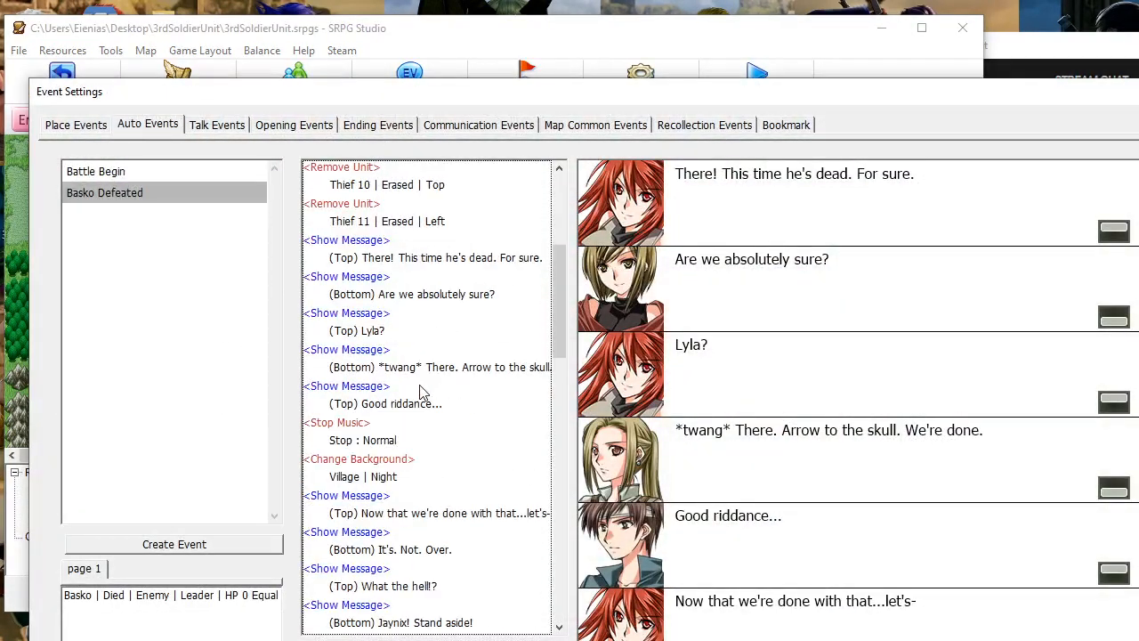
scroll(422, 392, down, 1)
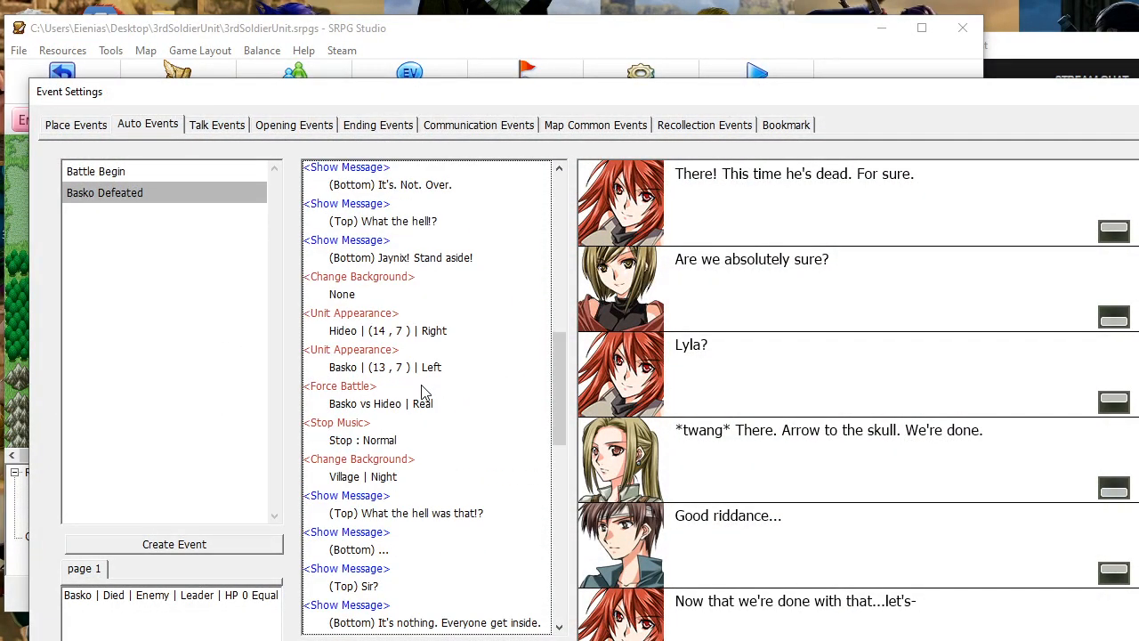
double_click(417, 403)
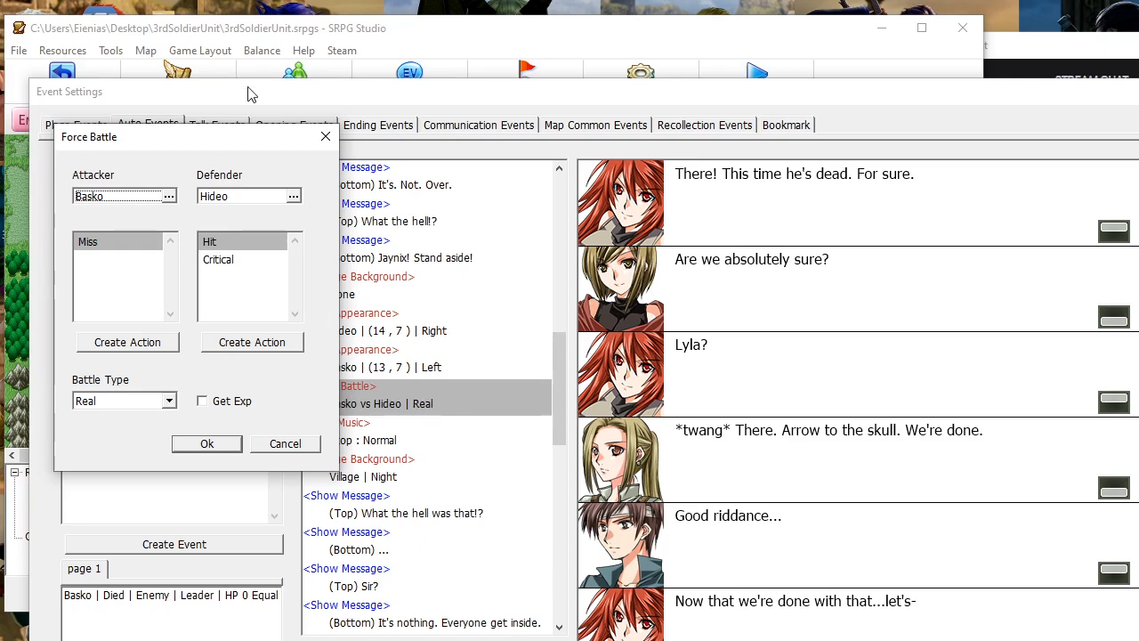
click(325, 136)
drag(359, 90, 338, 24)
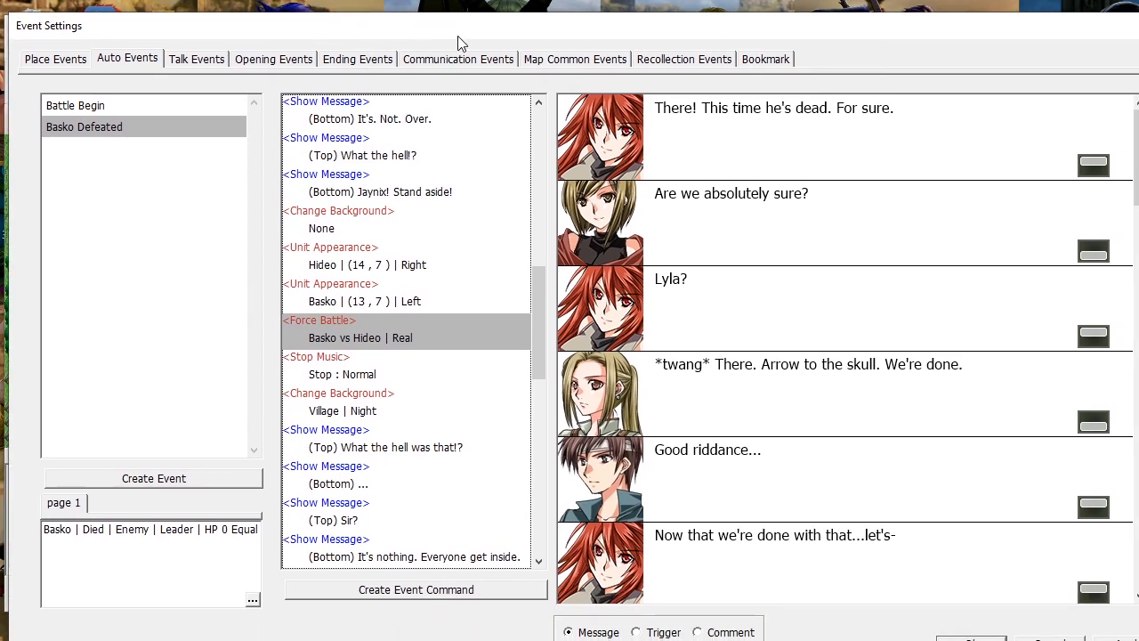
drag(457, 35, 487, 25)
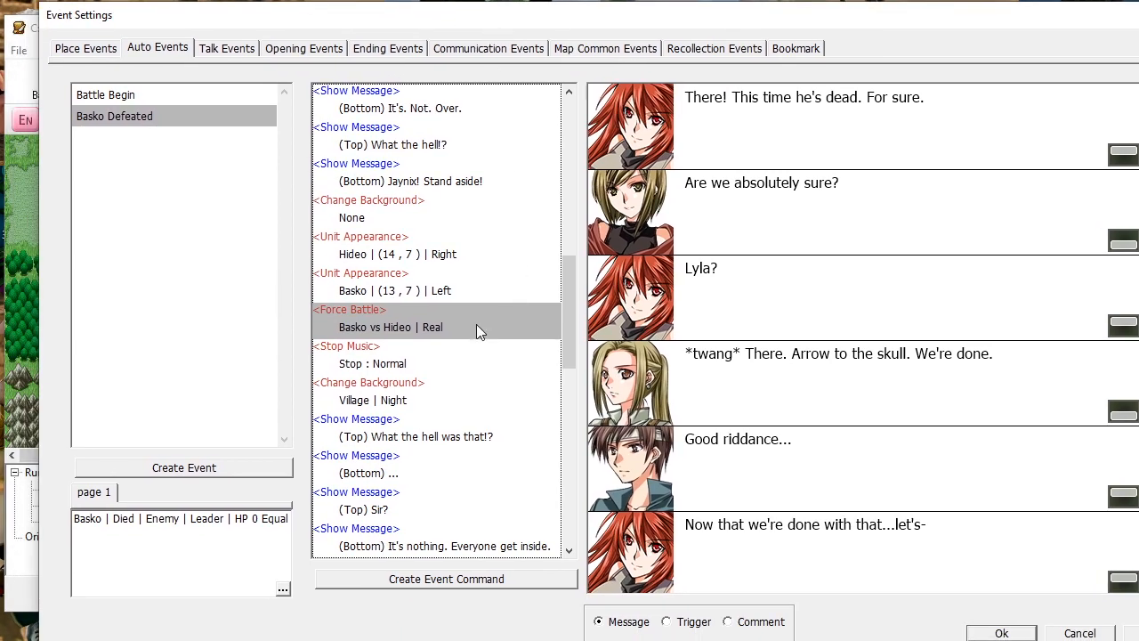
Set the direction to appear to Left in Hideo's Unit Appearance command
double_click(429, 254)
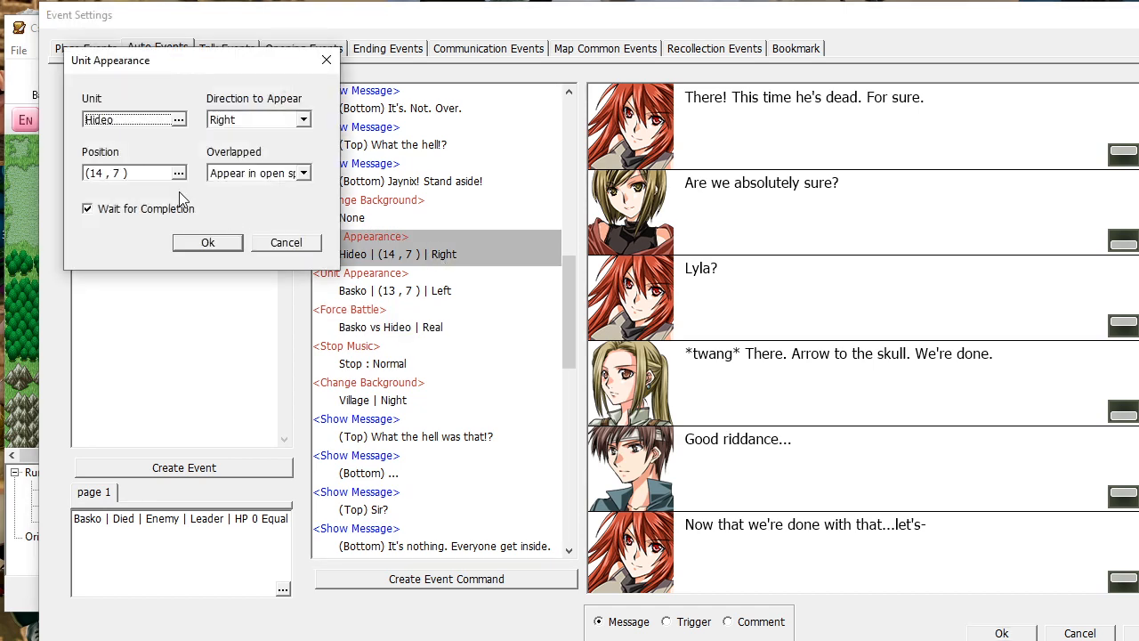
click(261, 120)
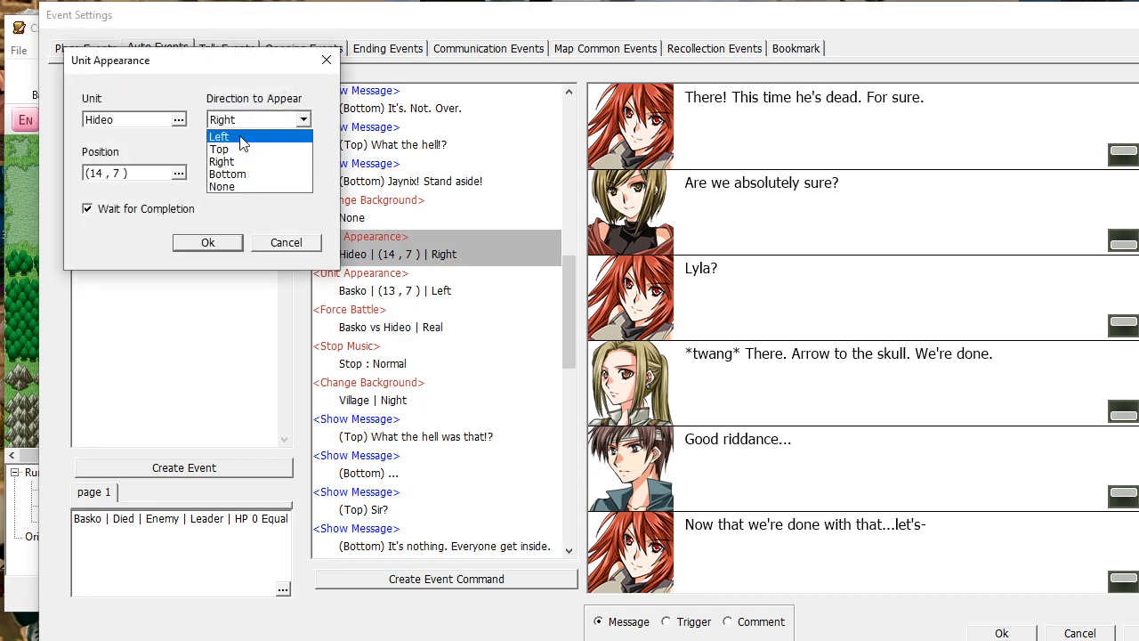
click(241, 138)
click(229, 242)
Set the direction to appear to Right in Basko's Unit Appearance command and save the event settings
click(420, 292)
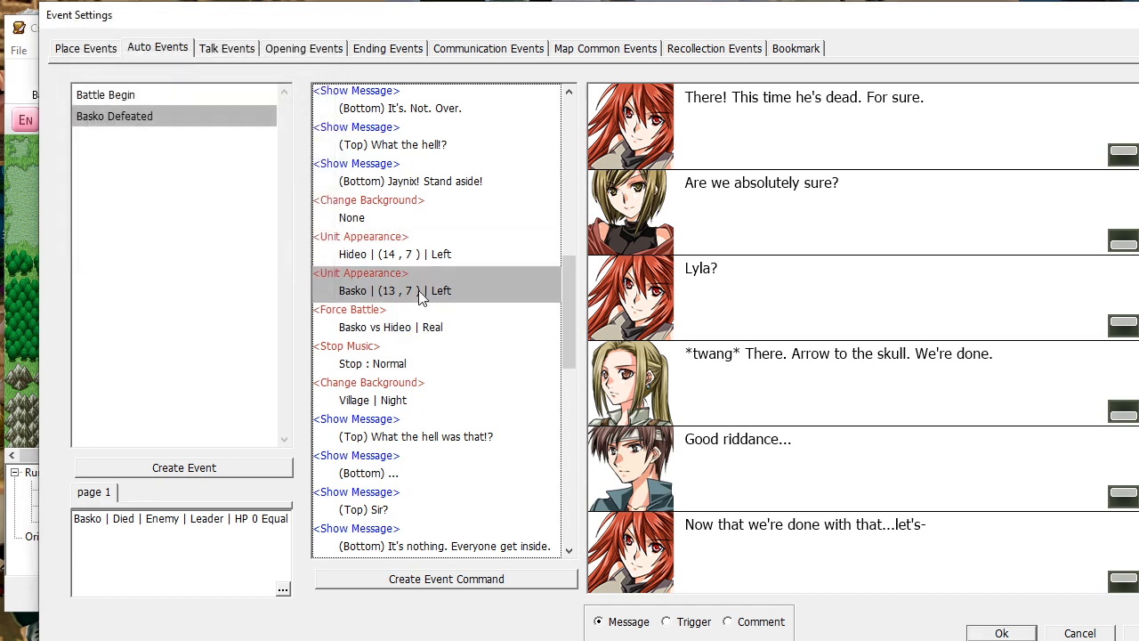
double_click(422, 297)
click(258, 120)
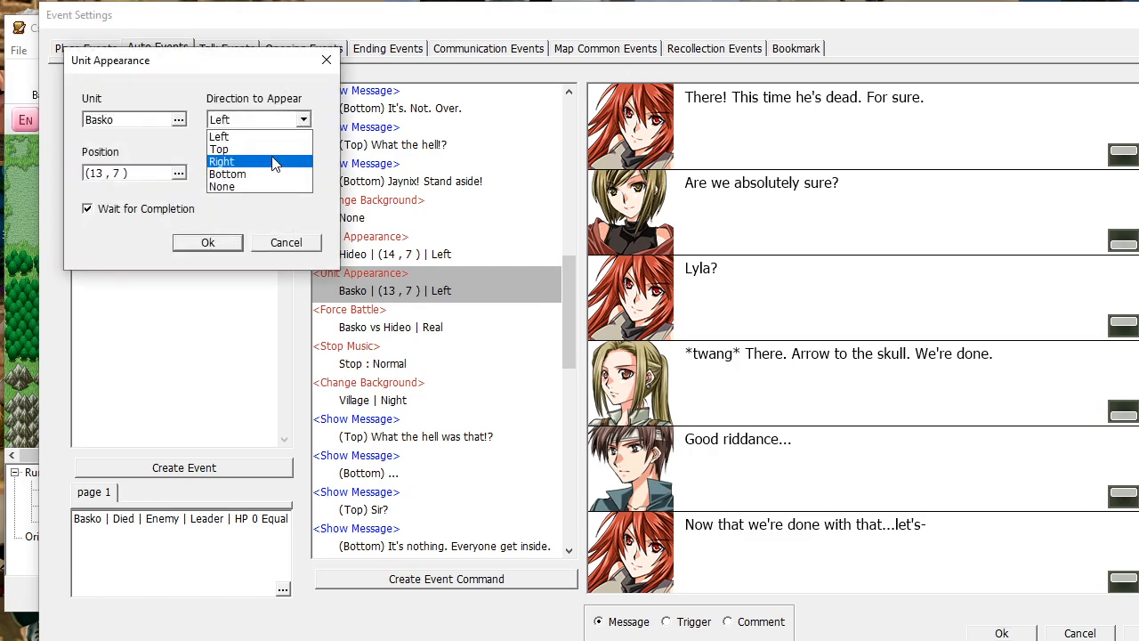
click(274, 163)
click(222, 244)
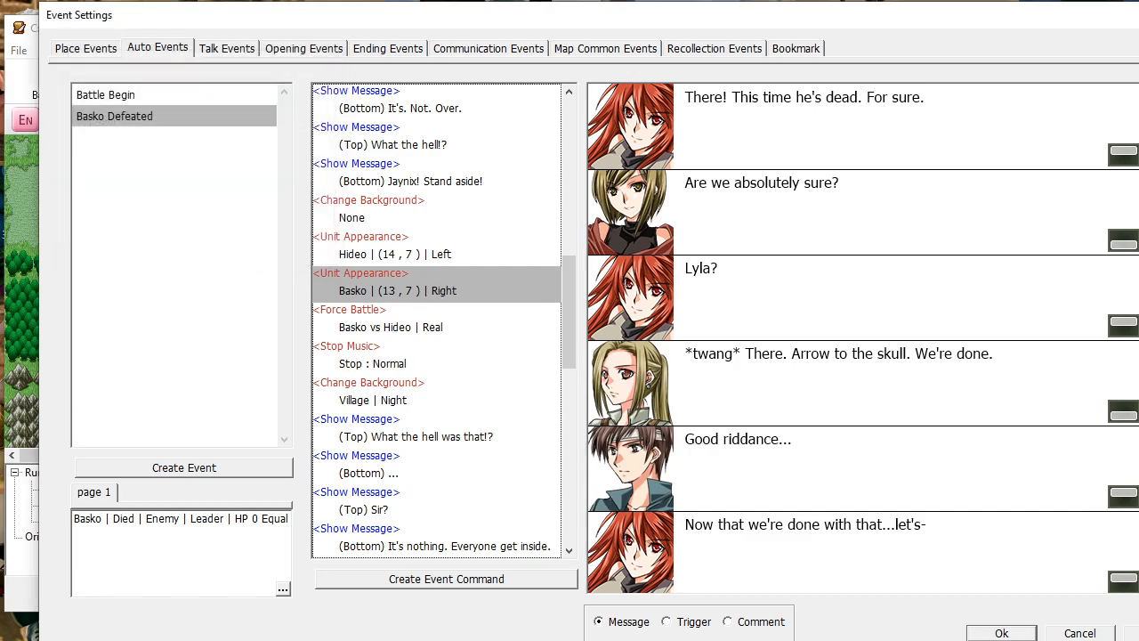
click(1001, 633)
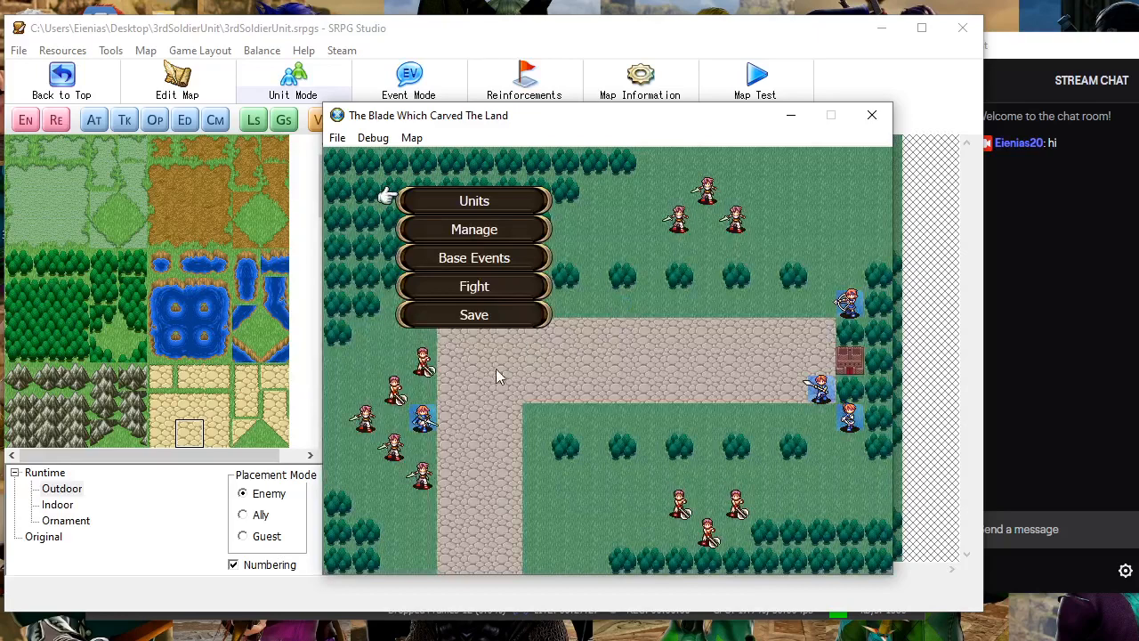
Start the chapter's fight in the map test of Ch 3 The Raid
click(474, 287)
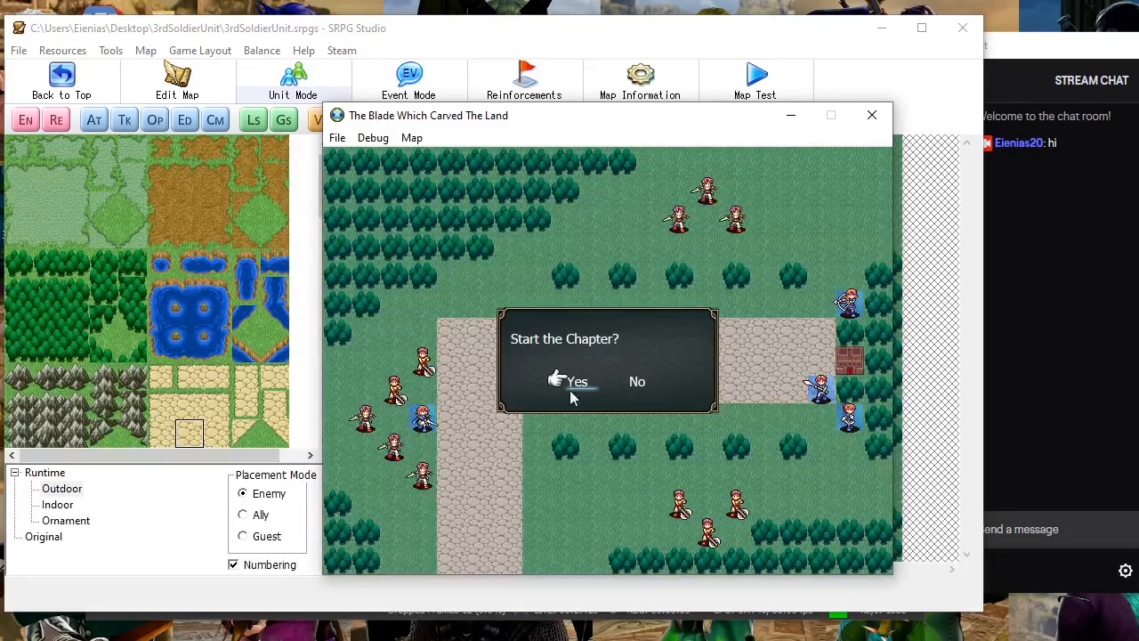
click(574, 384)
key(Return)
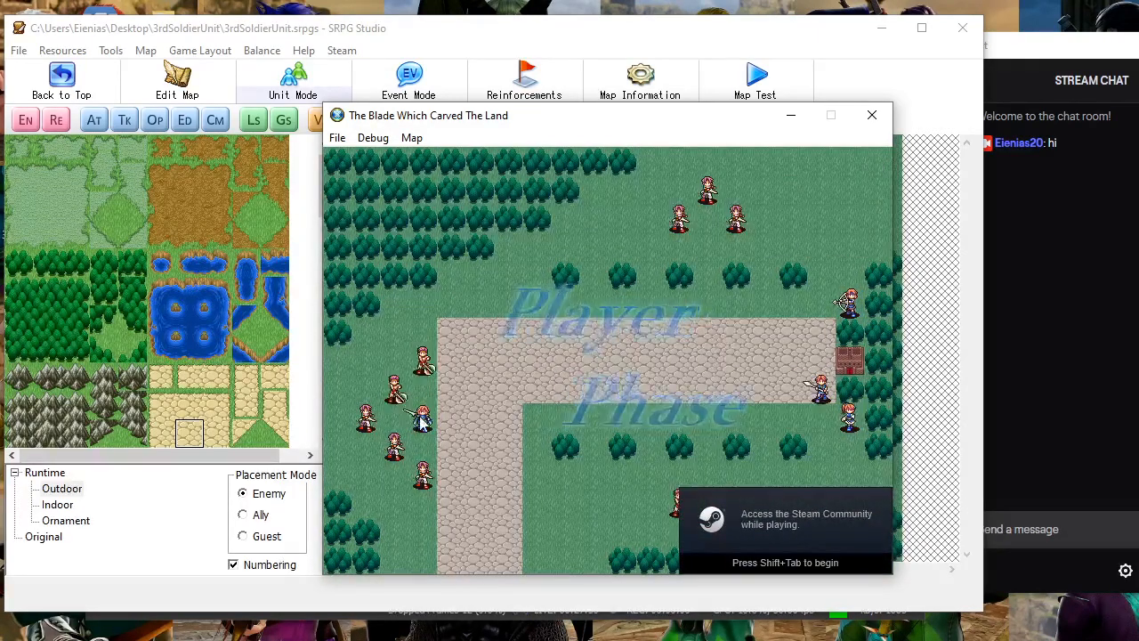
Move Jaynix next to Basko in the map test and attack him with the Red Sword
click(422, 422)
click(397, 422)
click(475, 457)
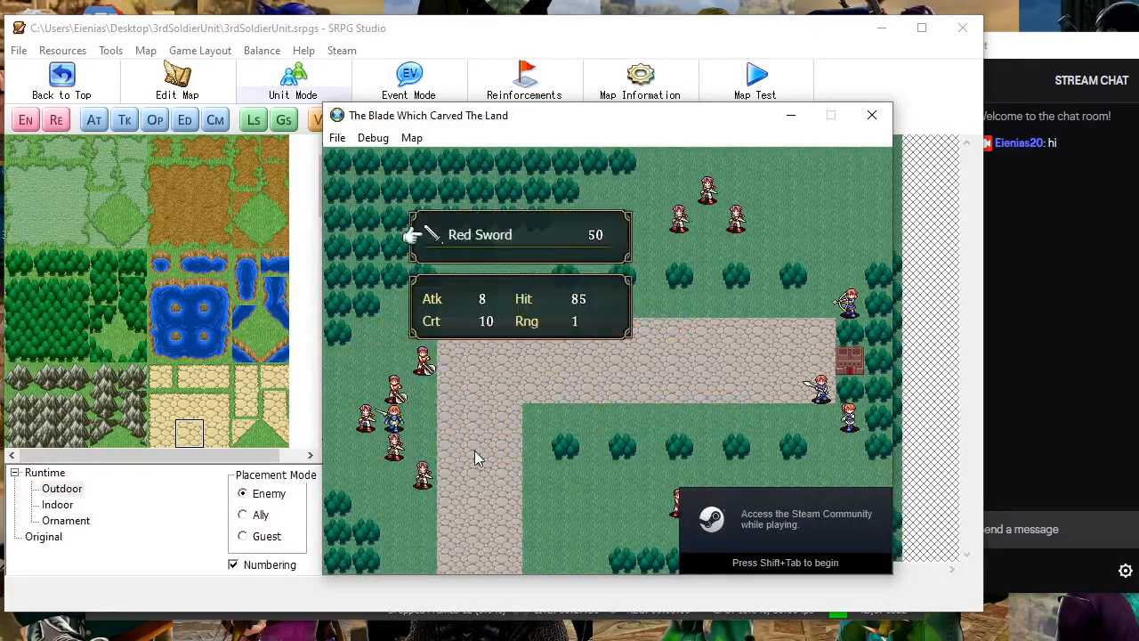
click(495, 237)
click(396, 443)
click(521, 397)
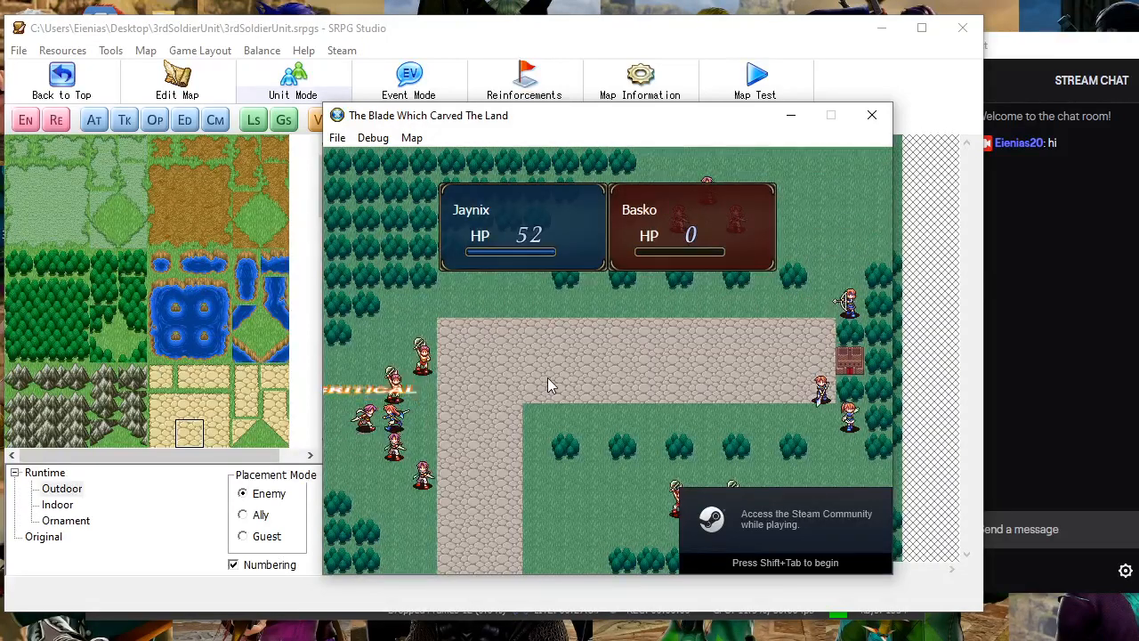
Play through the Basko Defeated scene in the map test to check the Basko versus Hideo battle, and end the test
click(549, 384)
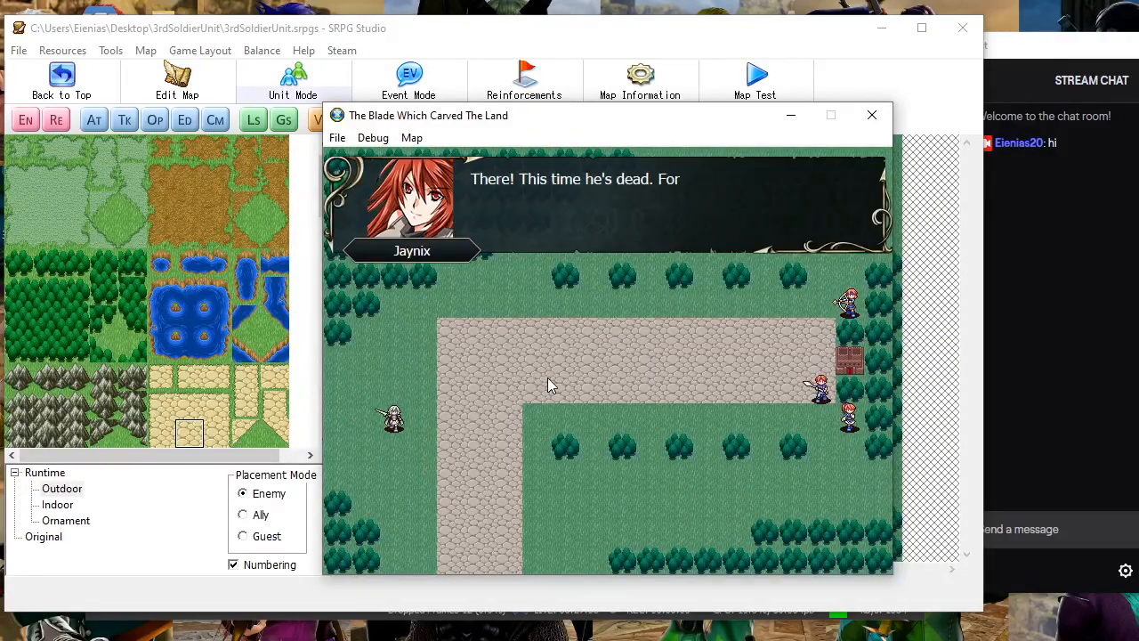
click(549, 384)
click(547, 385)
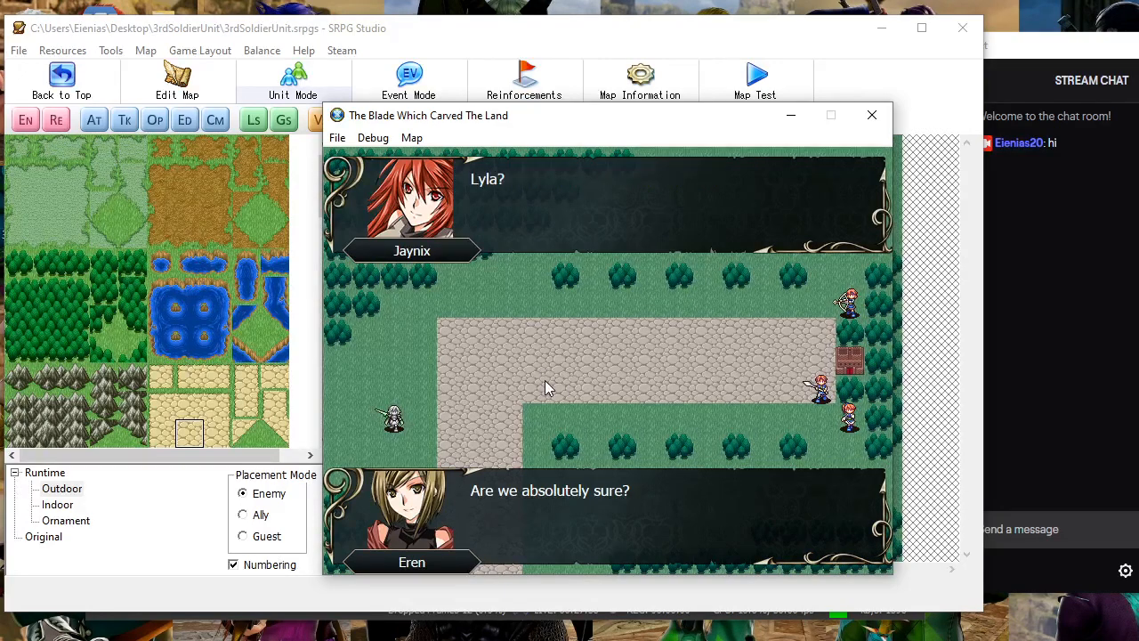
click(547, 385)
click(547, 385)
click(546, 385)
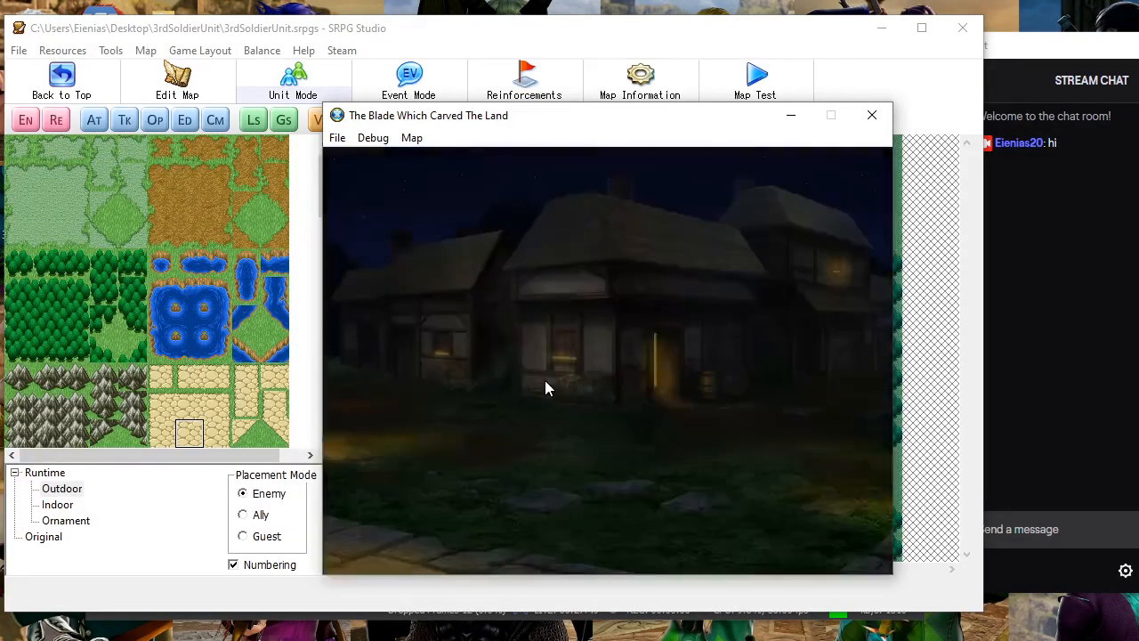
click(545, 386)
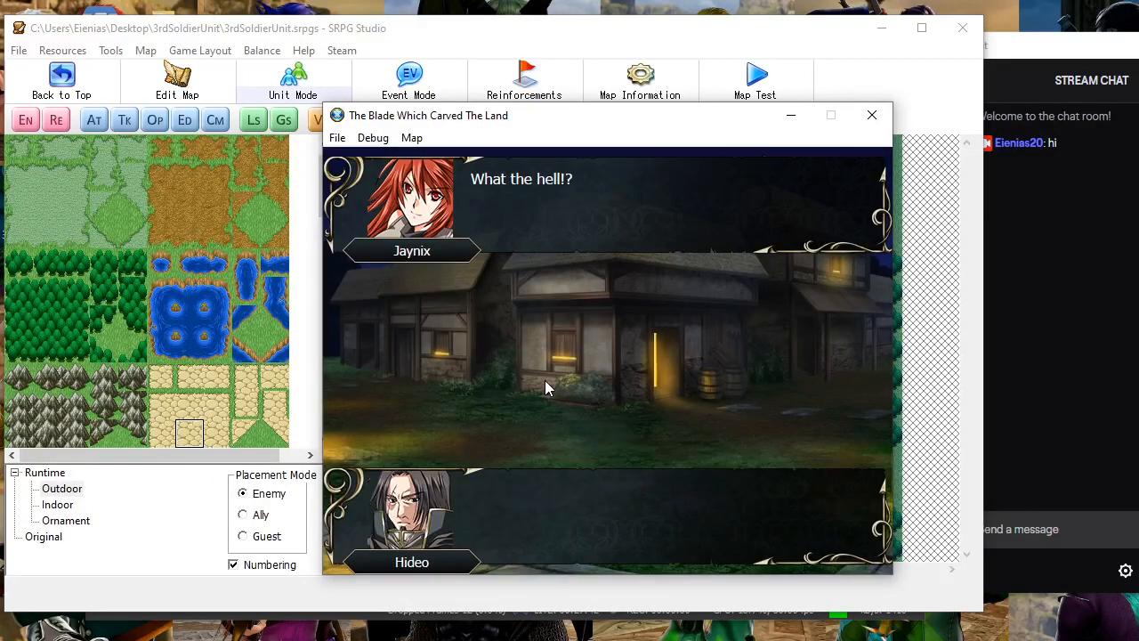
click(545, 386)
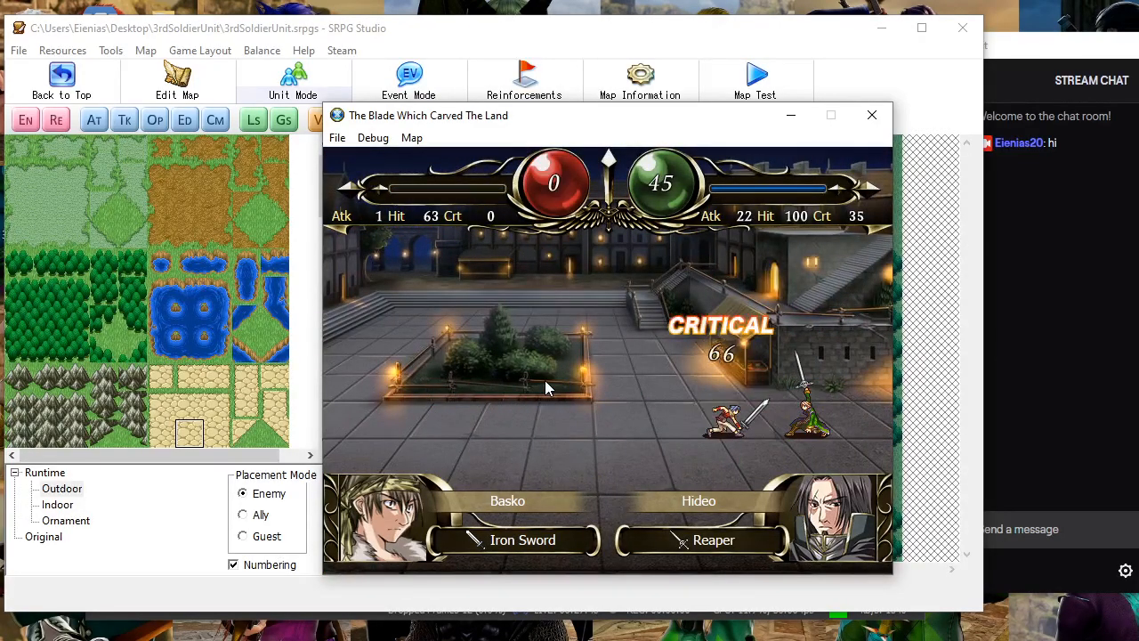
click(545, 382)
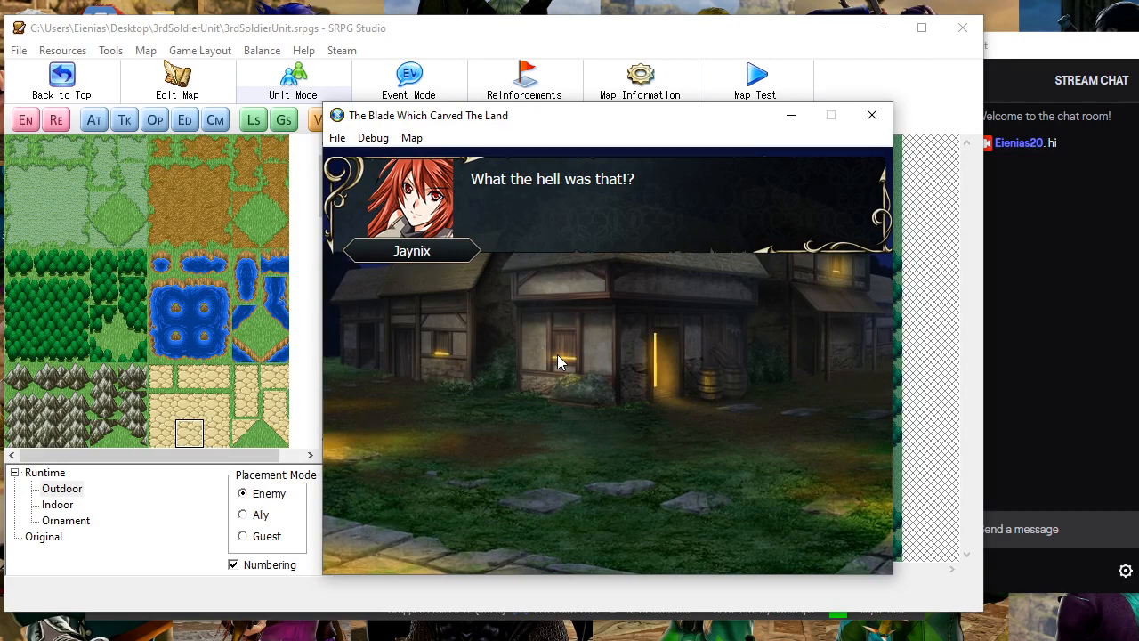
click(558, 356)
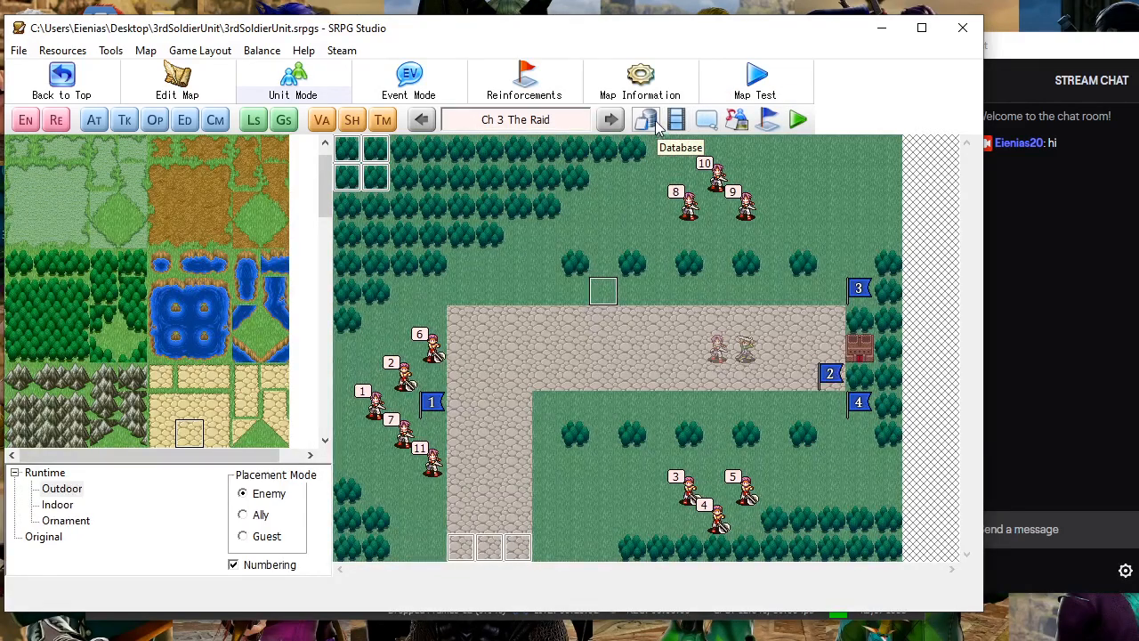
Review the Unit Appearance commands for Hideo and Basko in the Basko Defeated auto event and close the event settings
click(94, 119)
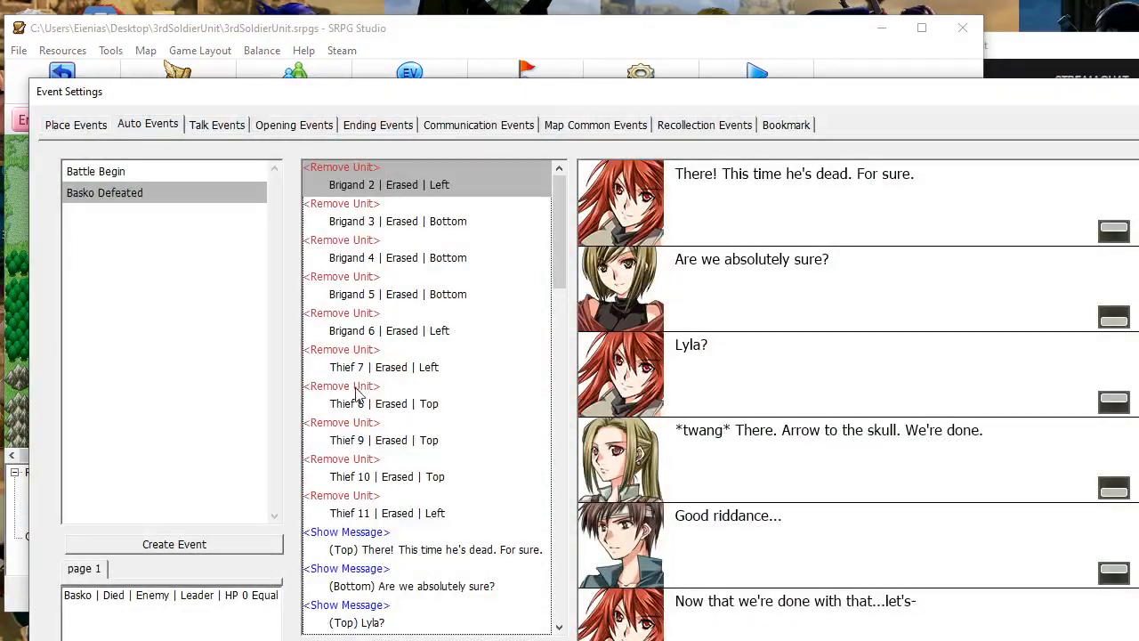
scroll(416, 441, down, 6)
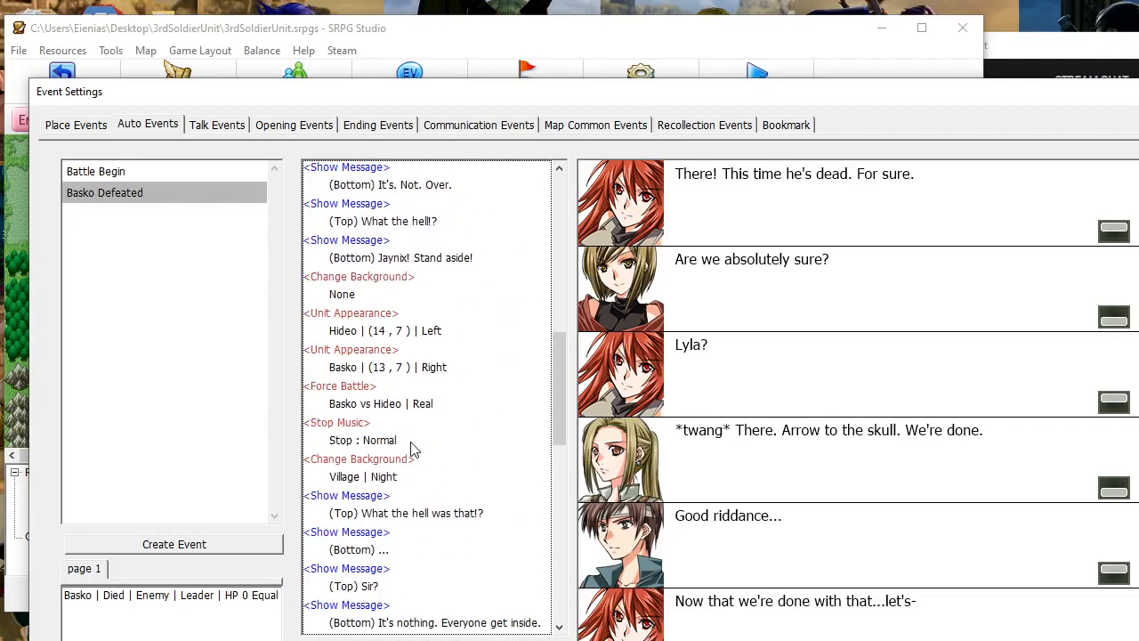
click(408, 334)
click(402, 367)
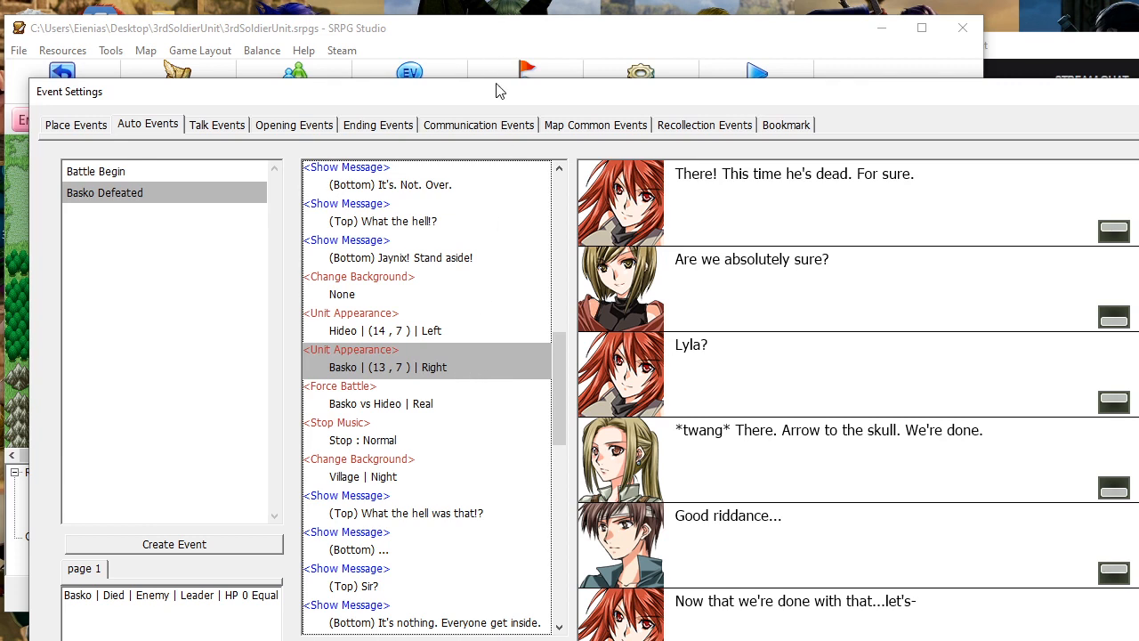
drag(496, 91, 462, 38)
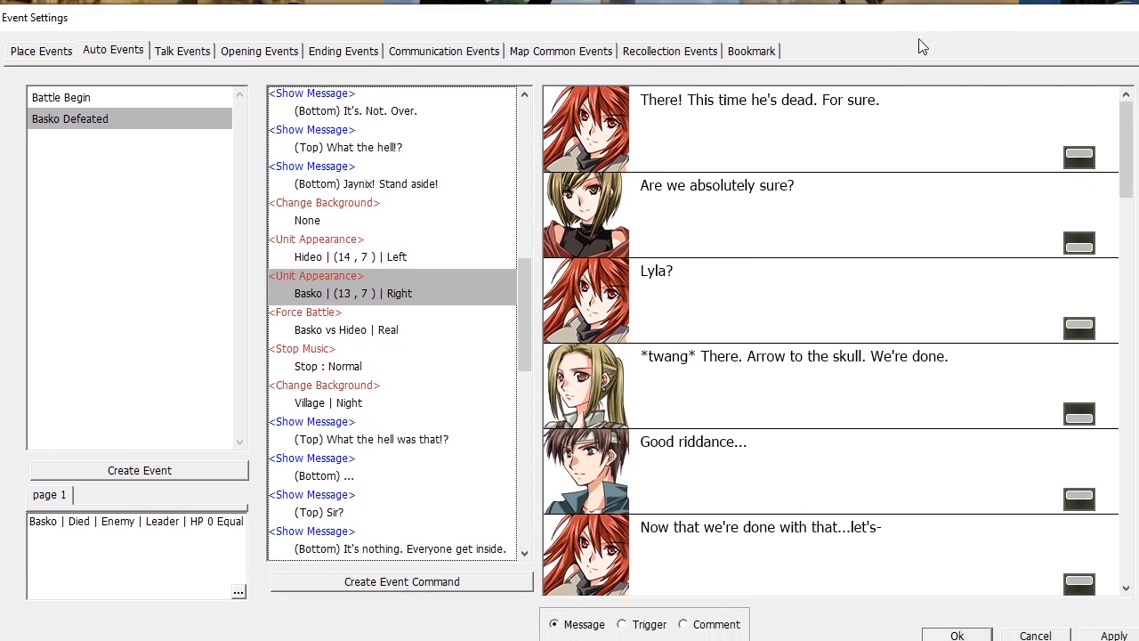
click(984, 636)
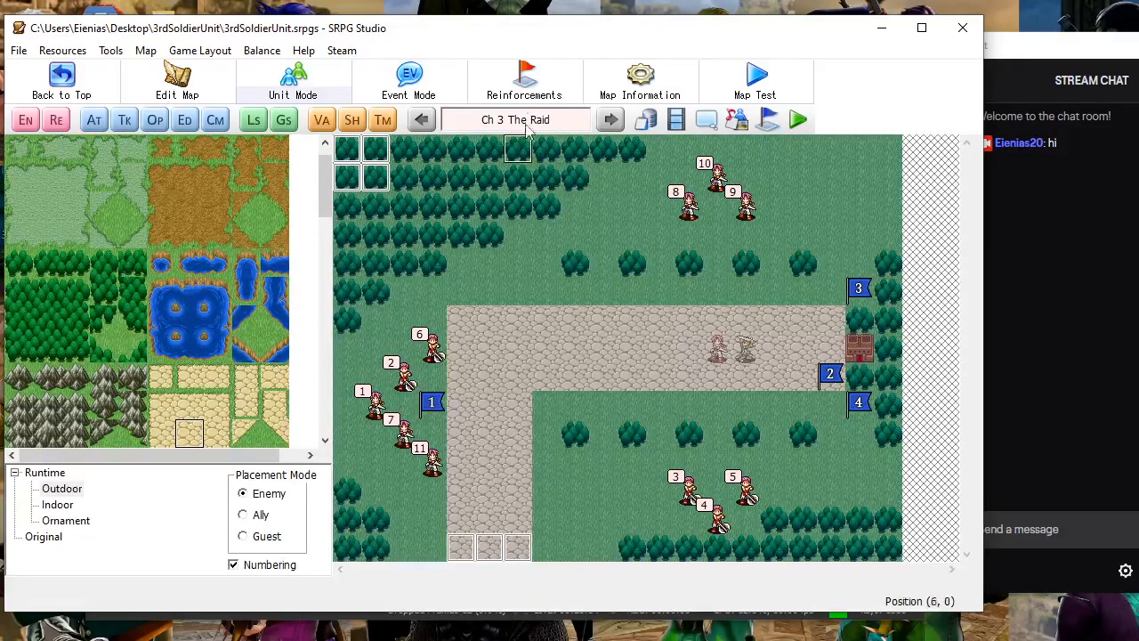
Browse the earlier chapter maps, from the Prologue to Ch 2 Basko's Pursuit
click(424, 122)
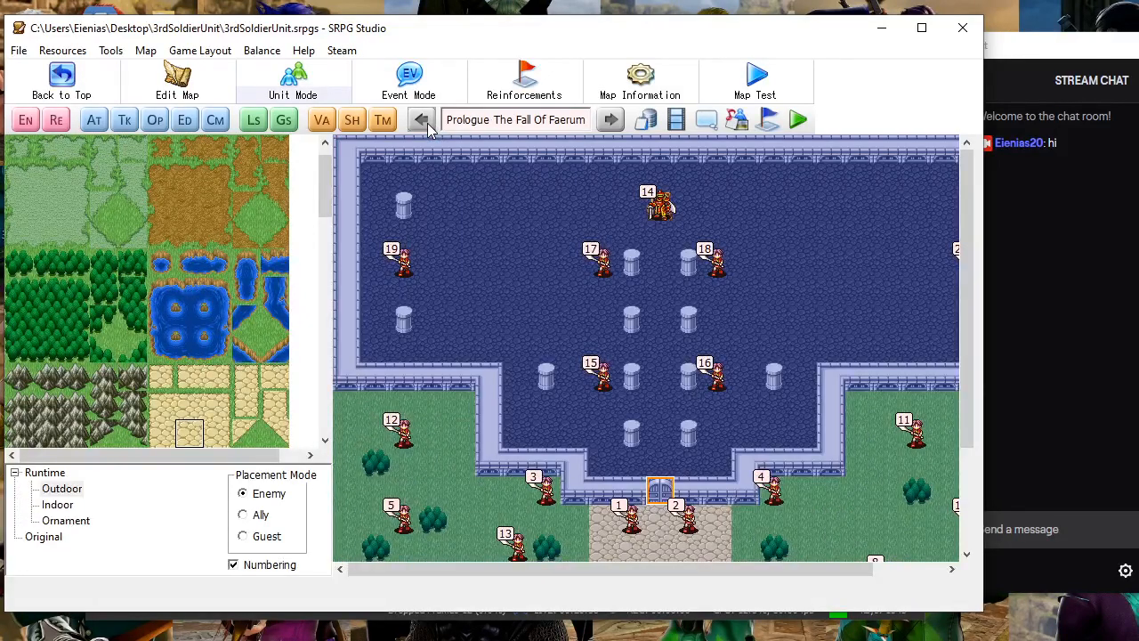
scroll(572, 145, down, 3)
click(611, 122)
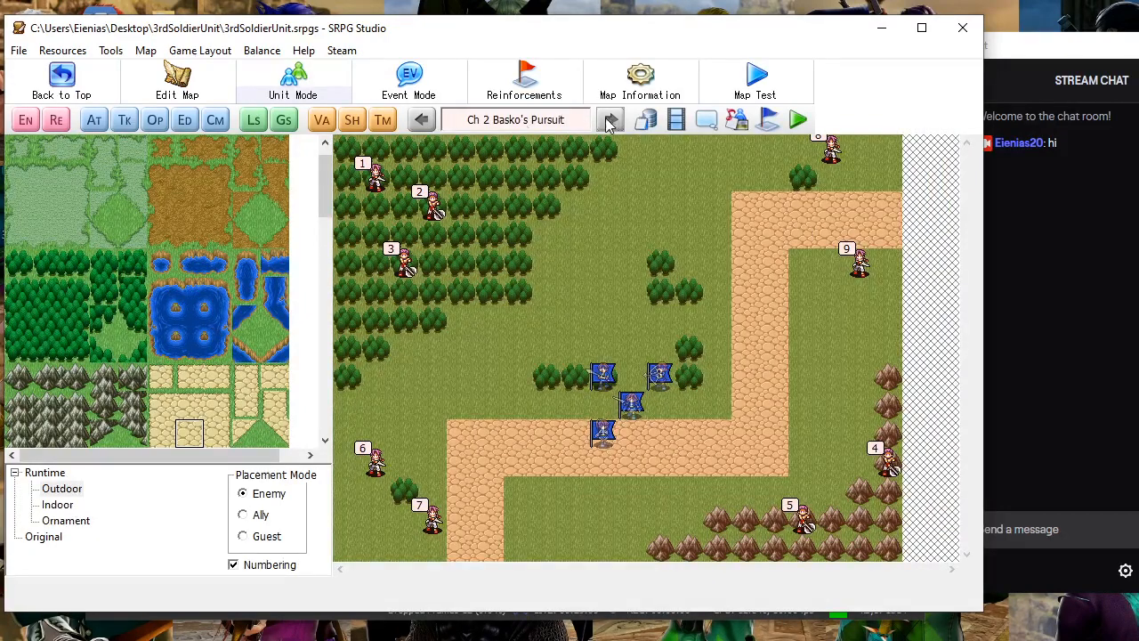
Return to the top-level map list and move The Fall Of Faerum above A Day In The Life
click(424, 122)
click(423, 122)
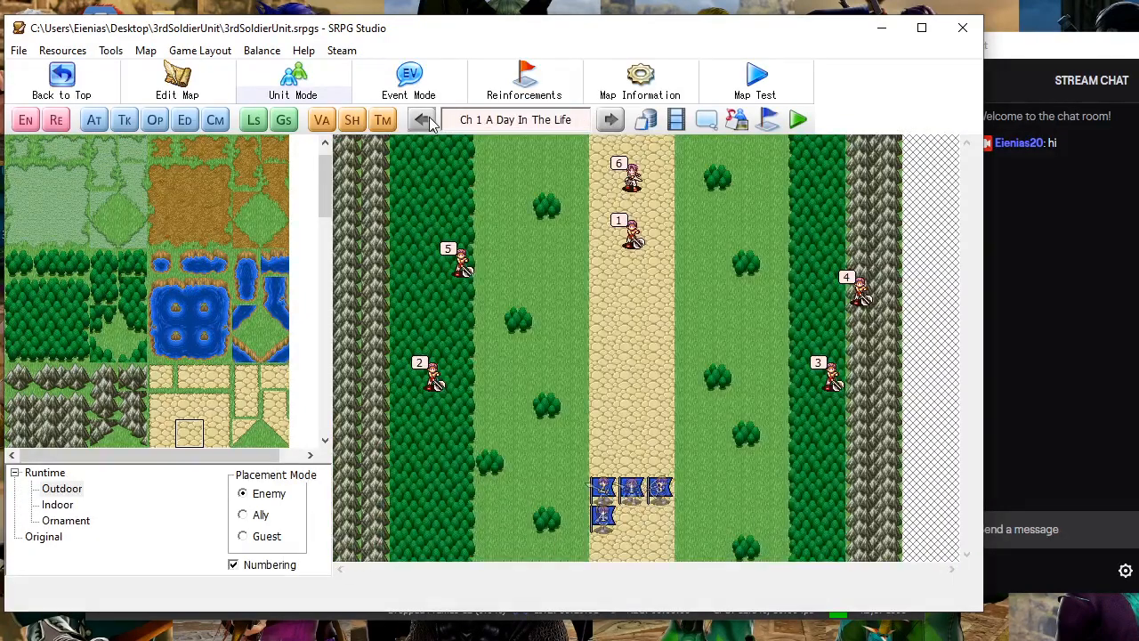
click(61, 84)
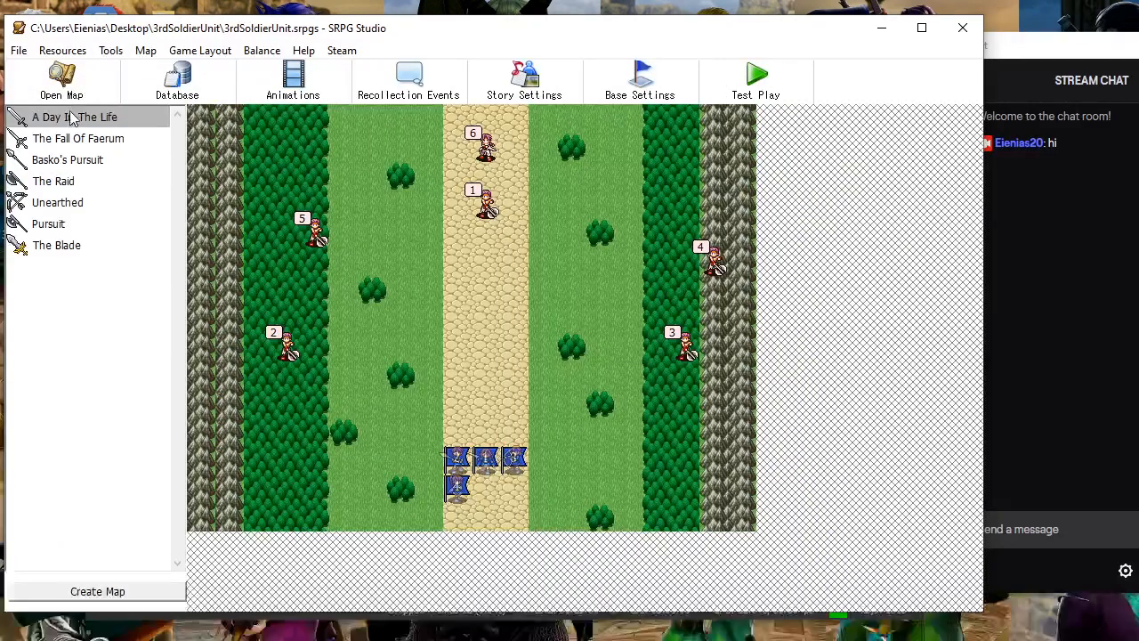
drag(77, 139, 79, 117)
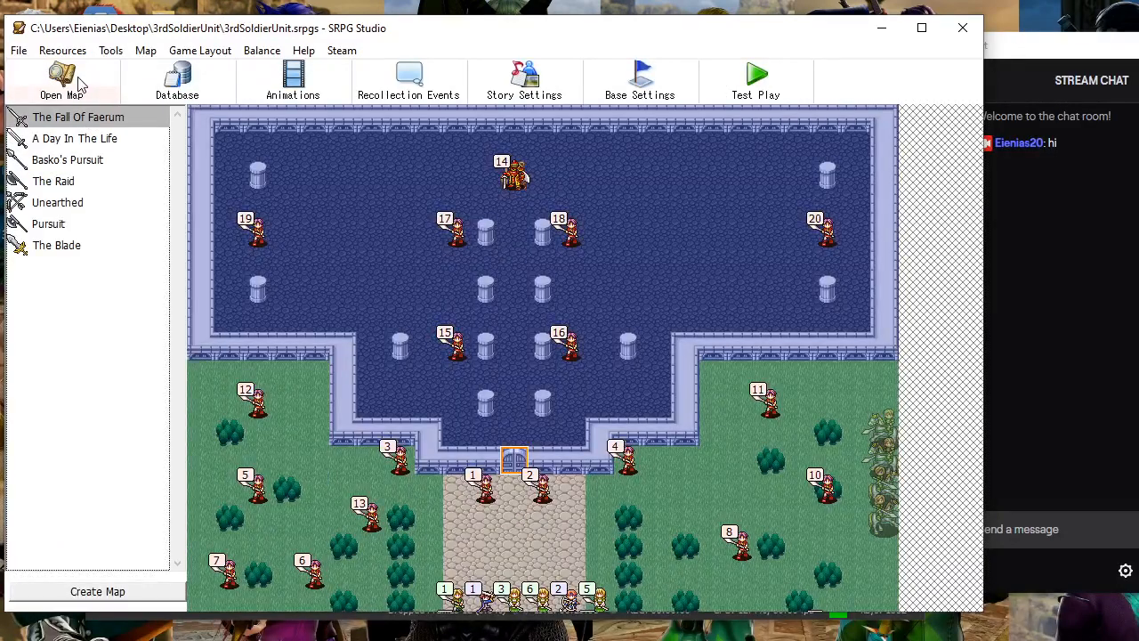
Open the map view and page through the chapter maps from the Prologue to The Blade to check their order and numbering
click(79, 85)
click(612, 120)
click(612, 120)
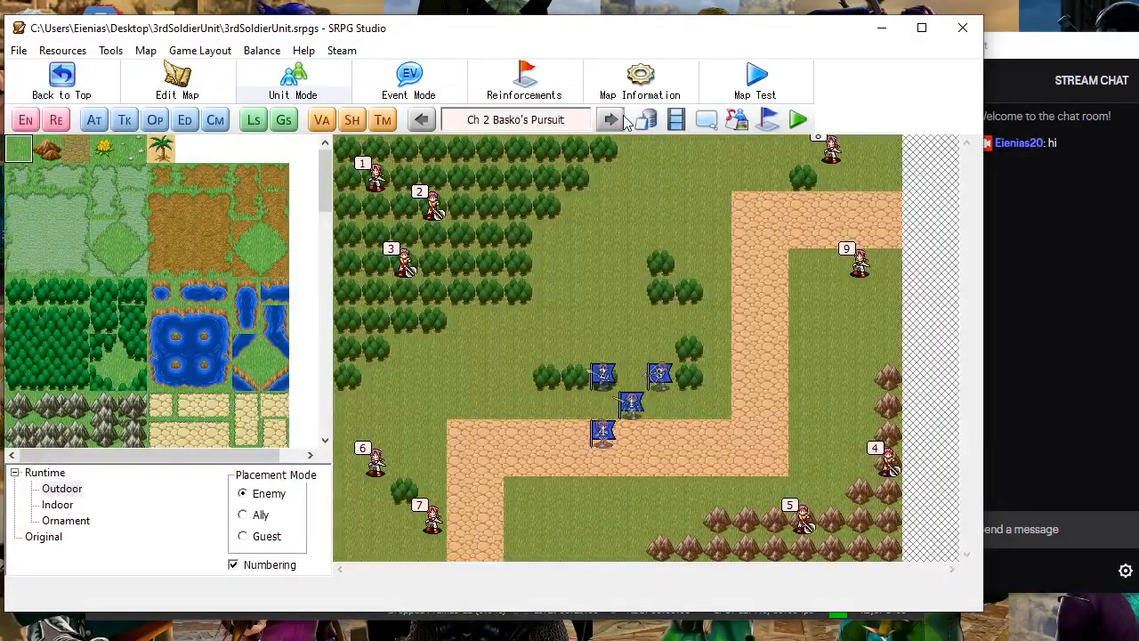
click(421, 119)
click(421, 119)
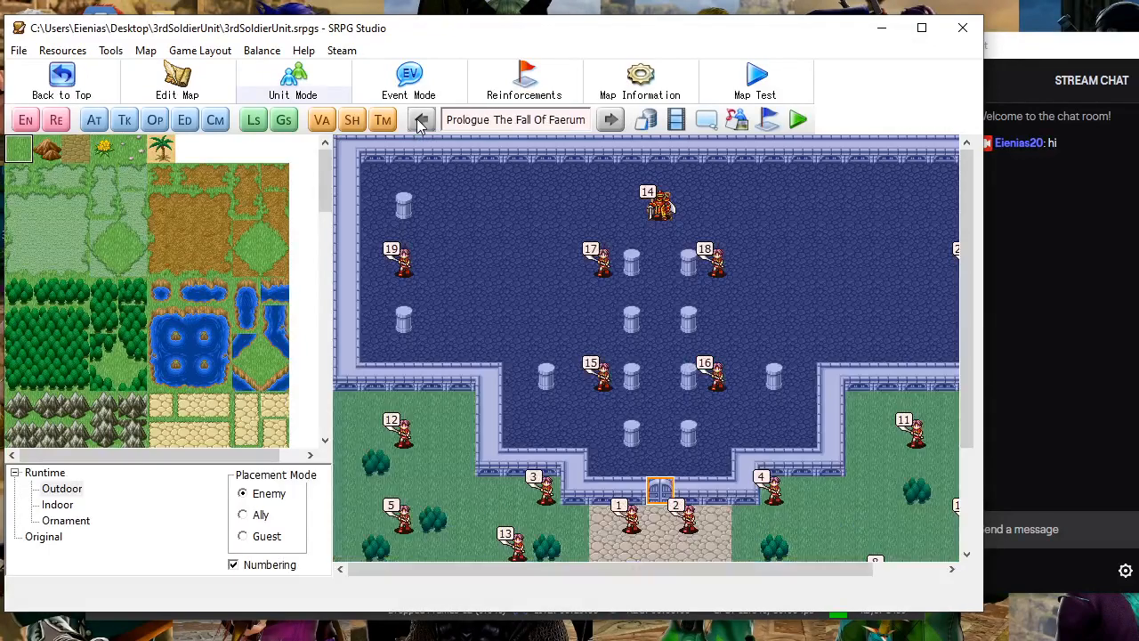
click(611, 120)
click(611, 119)
click(611, 119)
click(422, 120)
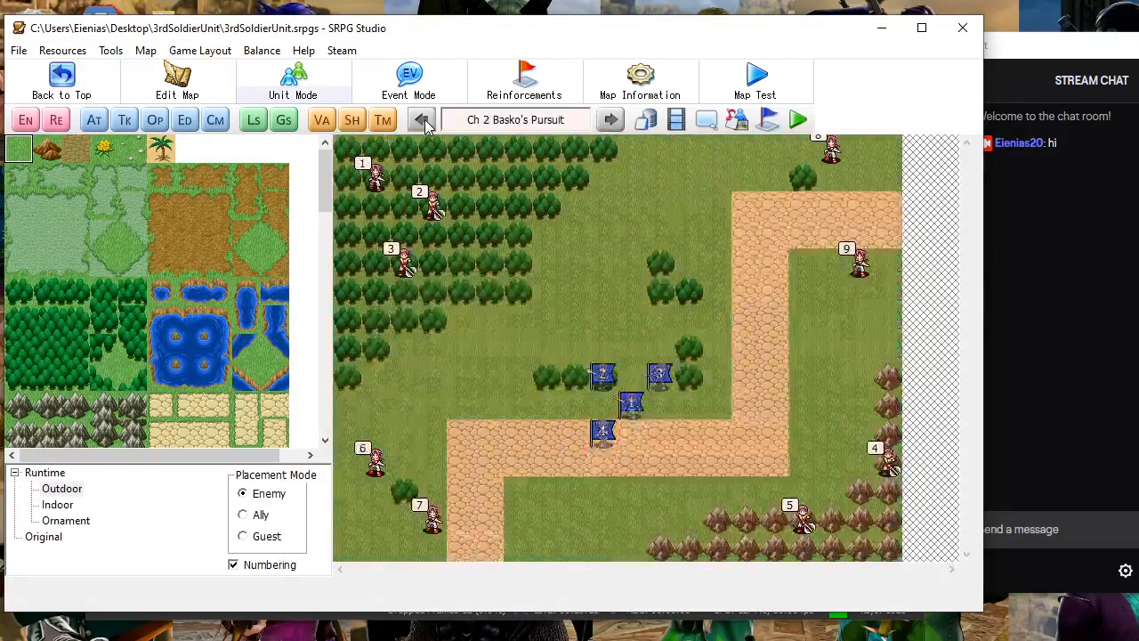
click(422, 119)
click(421, 120)
click(610, 119)
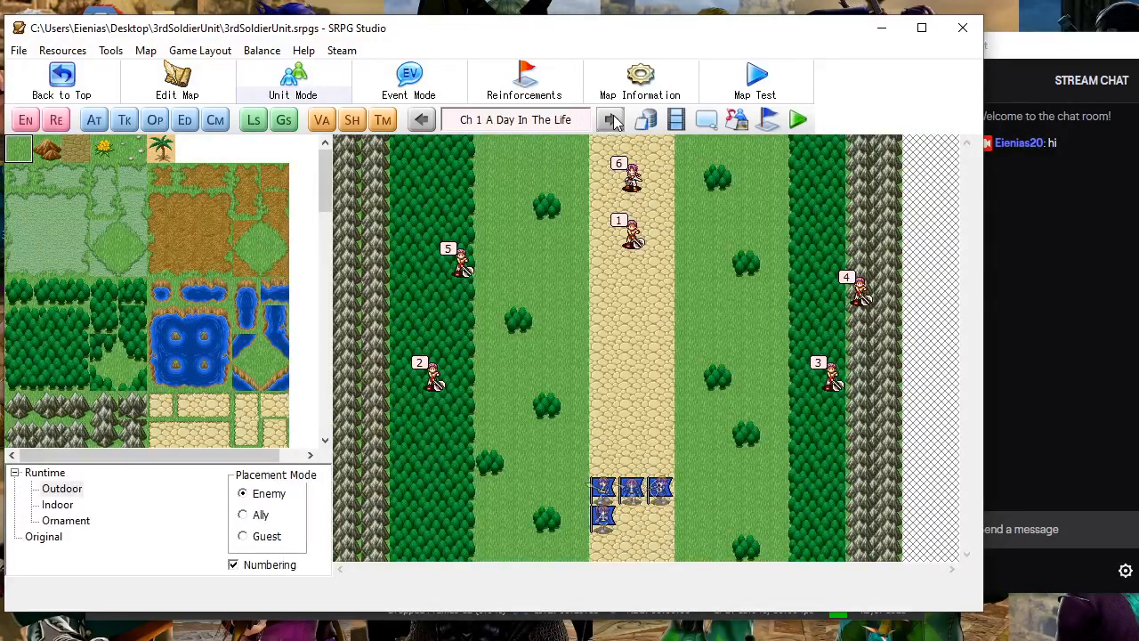
click(610, 119)
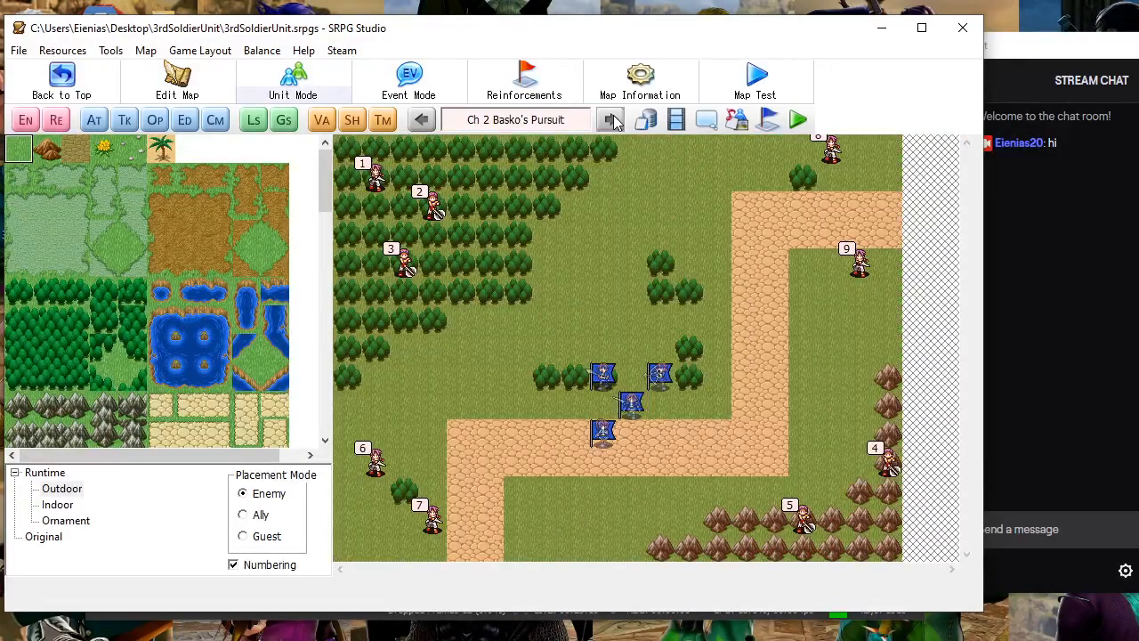
click(611, 120)
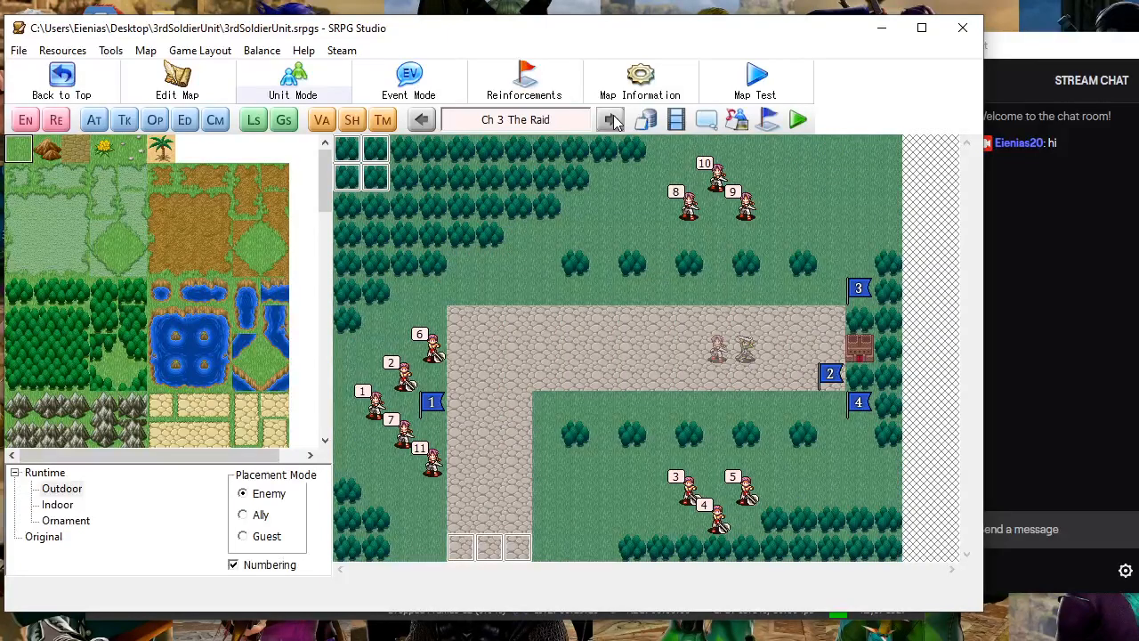
click(613, 121)
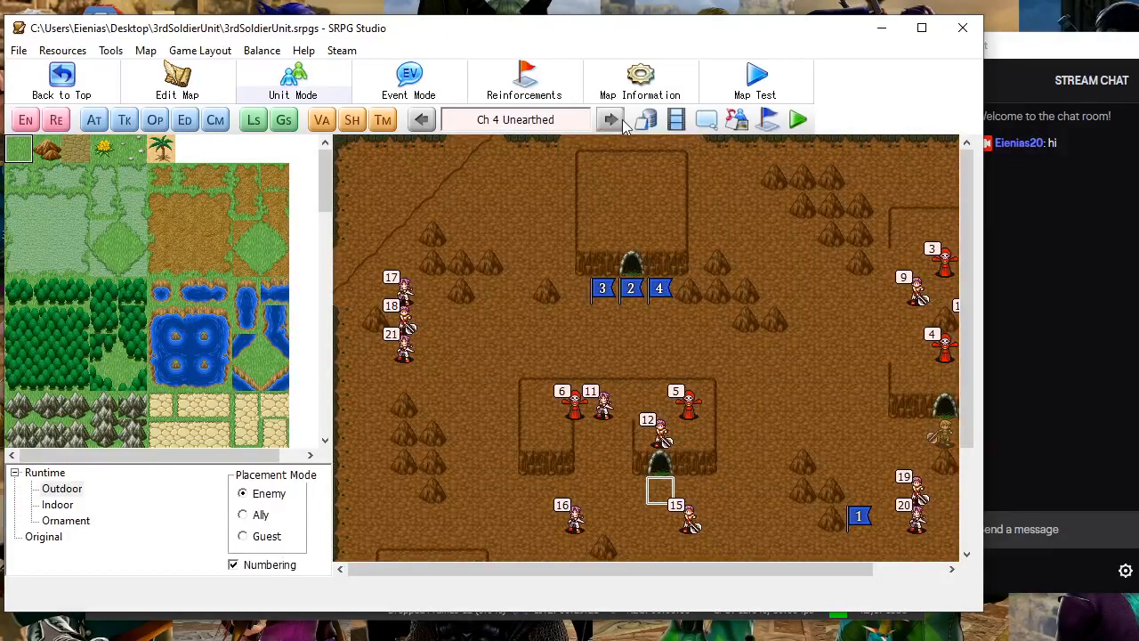
click(618, 121)
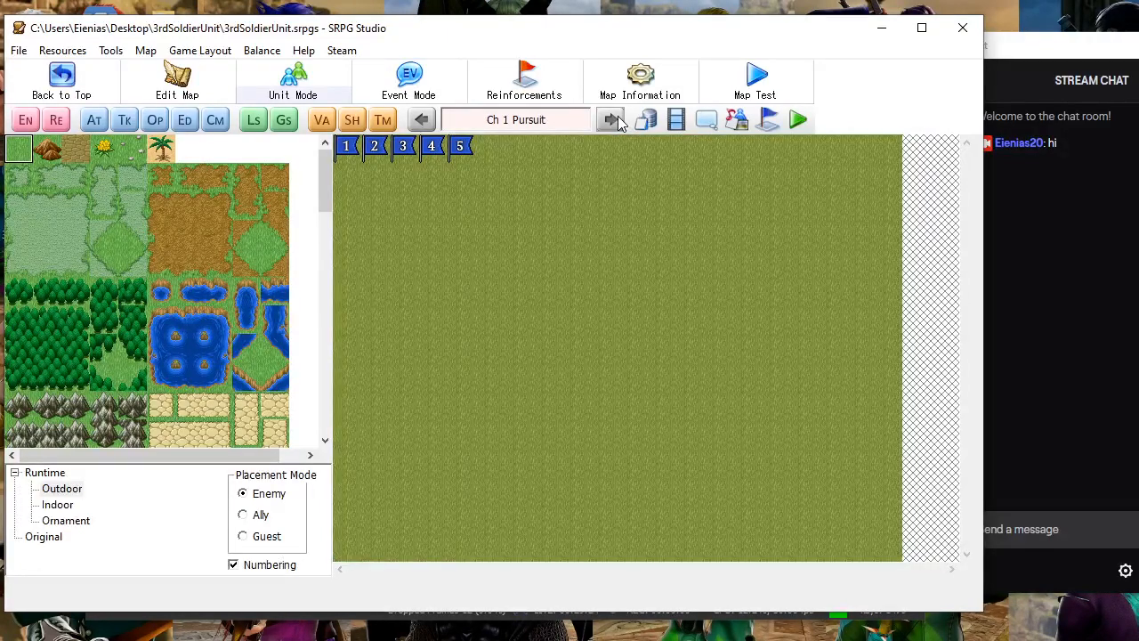
click(618, 121)
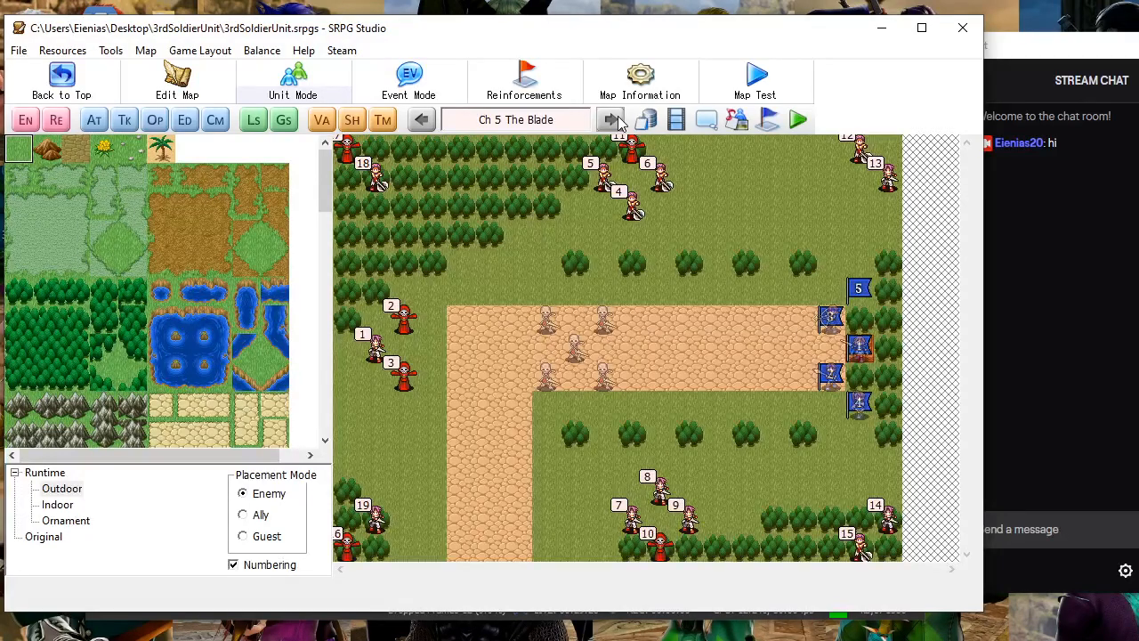
Set the chapter number of the Pursuit map to 5 in its map information
click(423, 121)
click(423, 121)
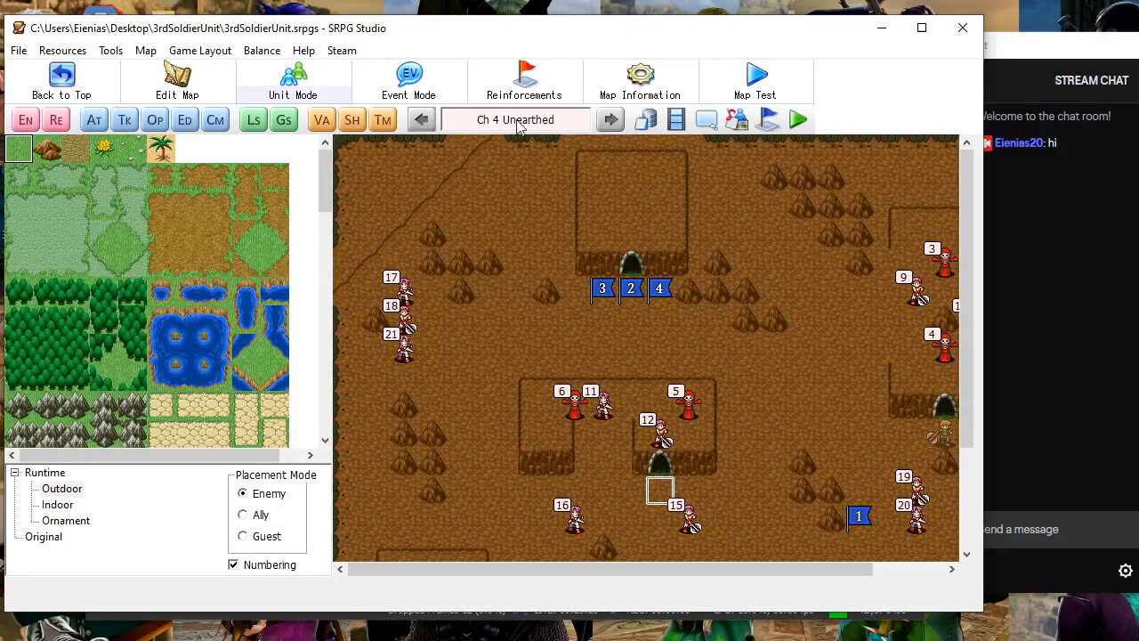
click(611, 121)
click(658, 95)
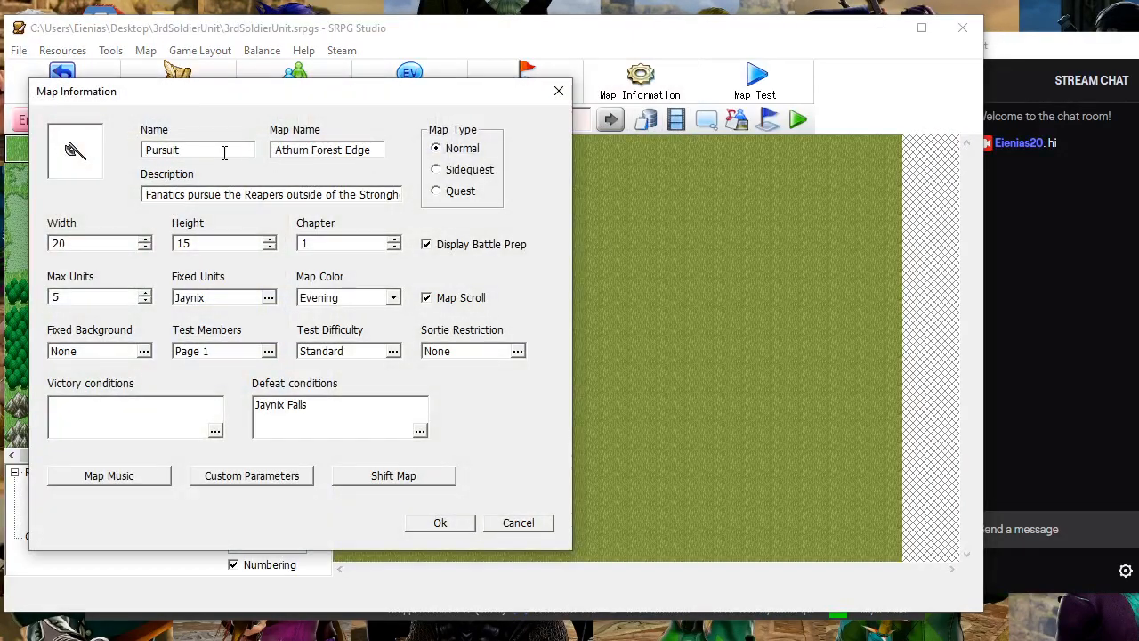
click(392, 239)
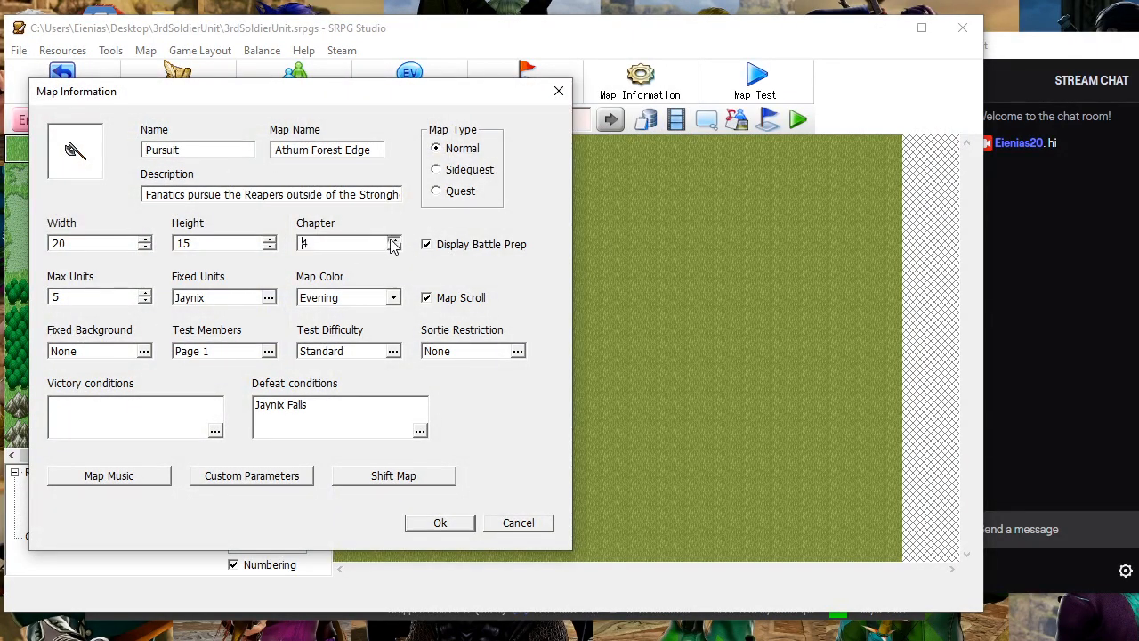
click(393, 239)
click(438, 523)
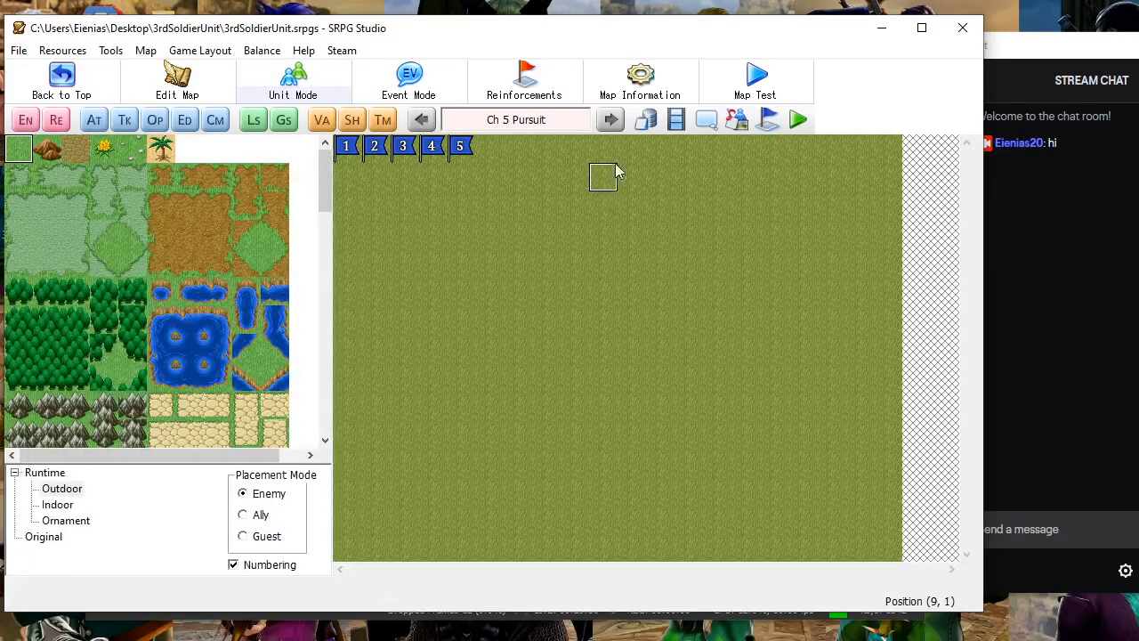
Set the chapter number of The Blade map to 6 in its map information
click(610, 120)
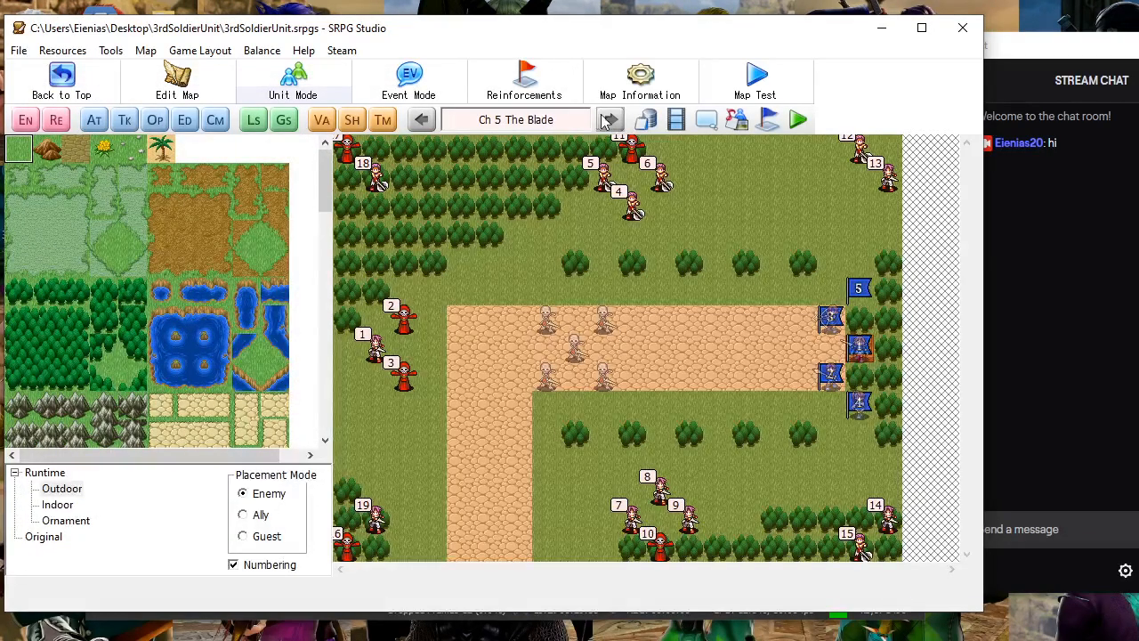
click(640, 78)
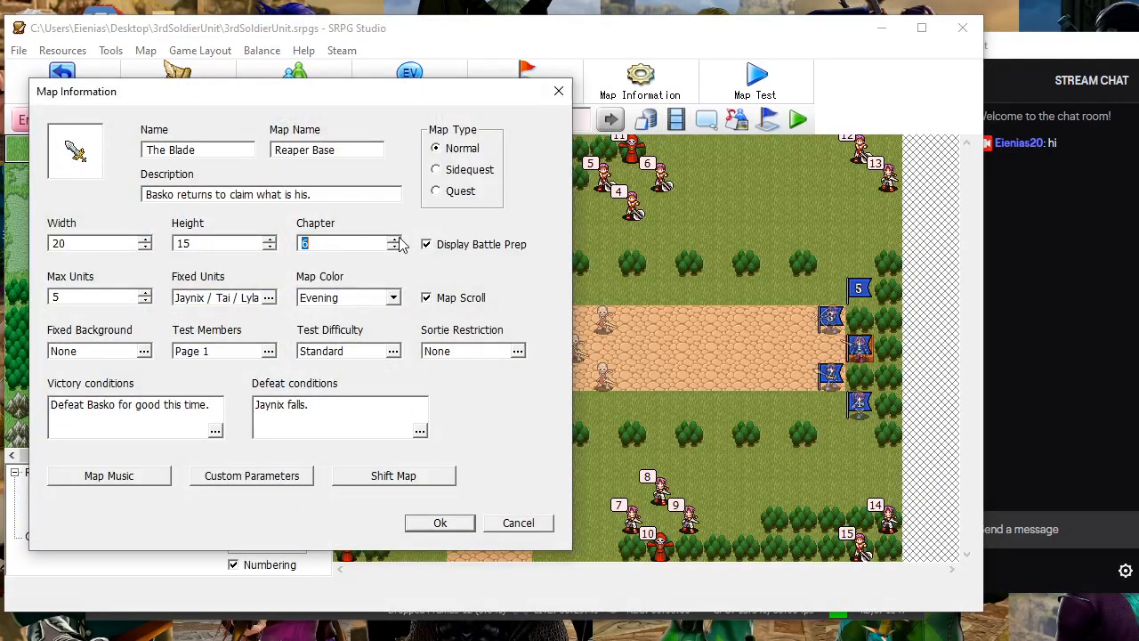
click(438, 523)
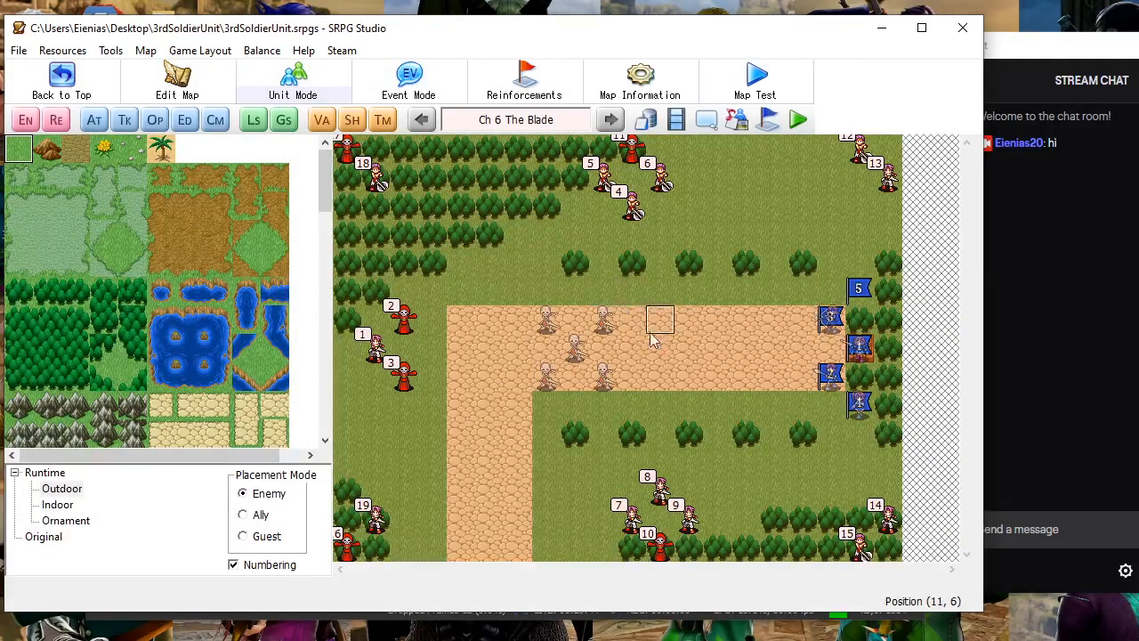
Start a map test of Ch 3 The Raid and skip the opening dialogue to reach the battle preparations
click(426, 124)
click(426, 124)
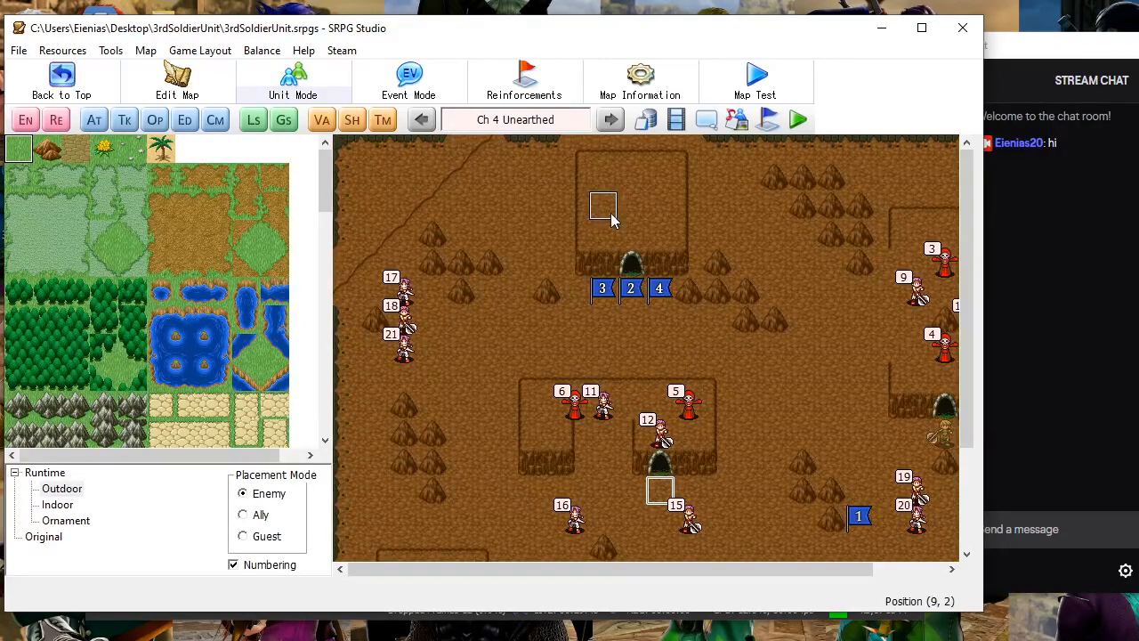
click(422, 121)
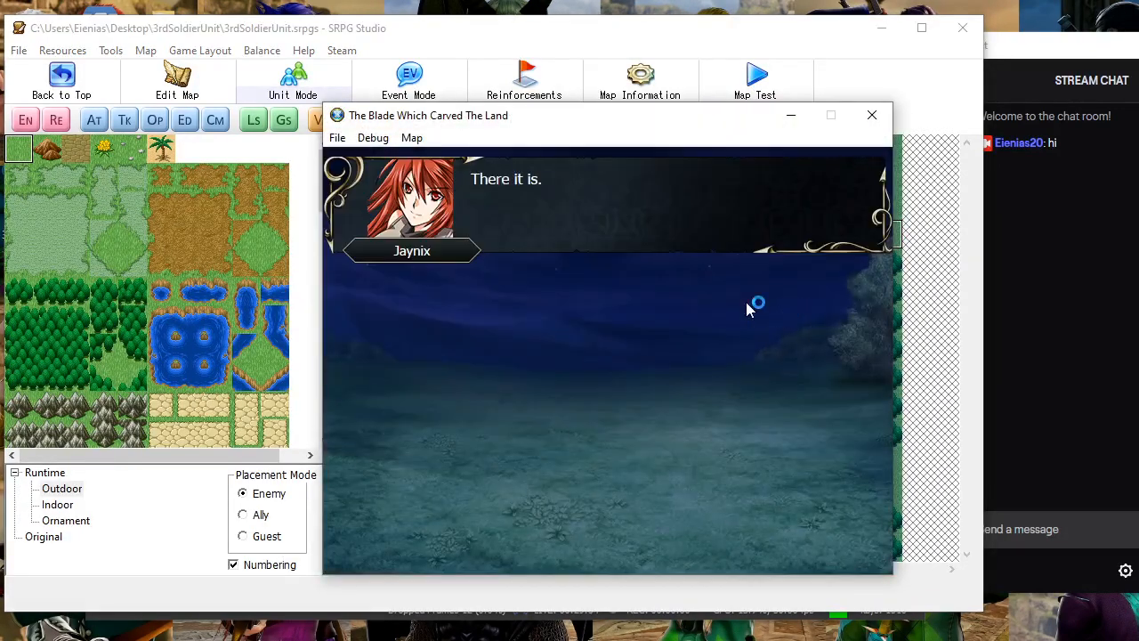
click(595, 273)
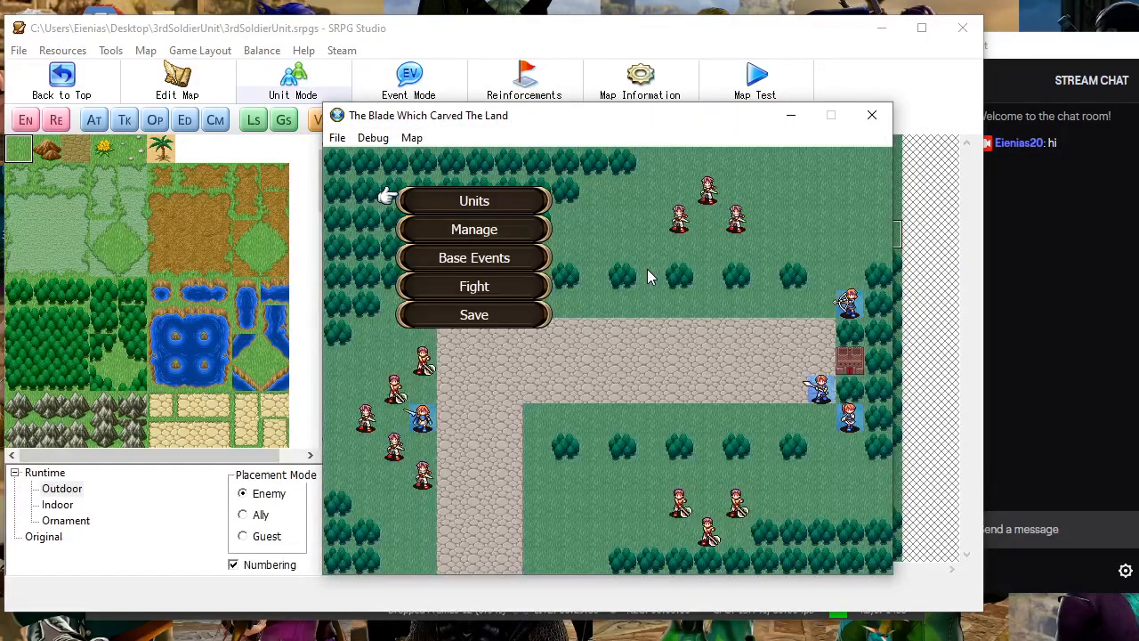
Play through the Did You Miss? base event and leave the battle preparations menu to view the map
click(486, 263)
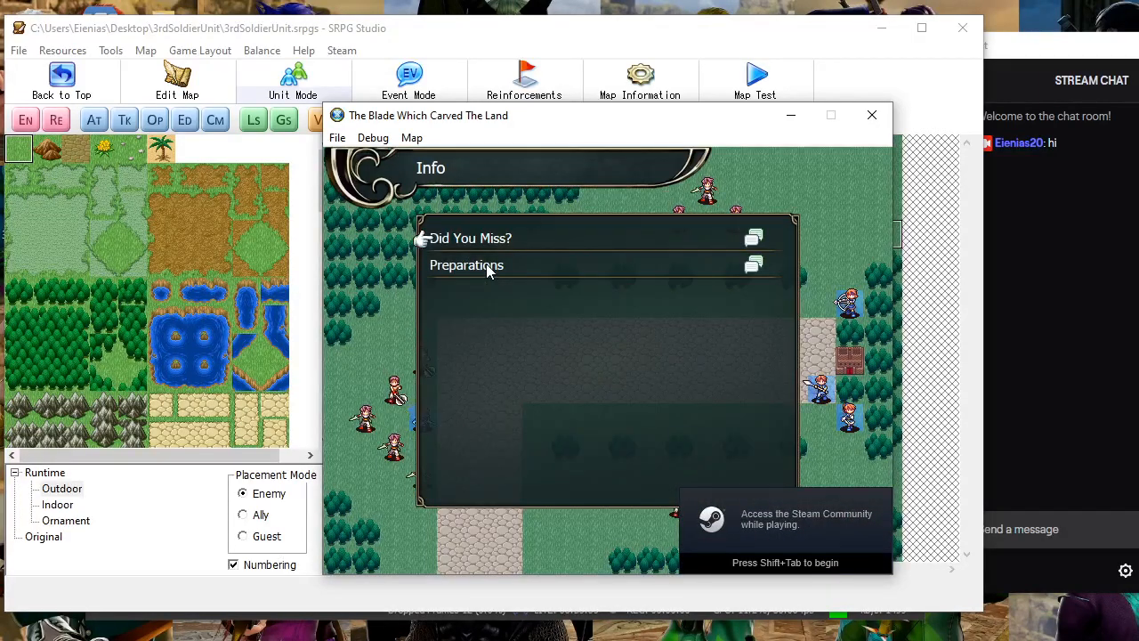
click(597, 236)
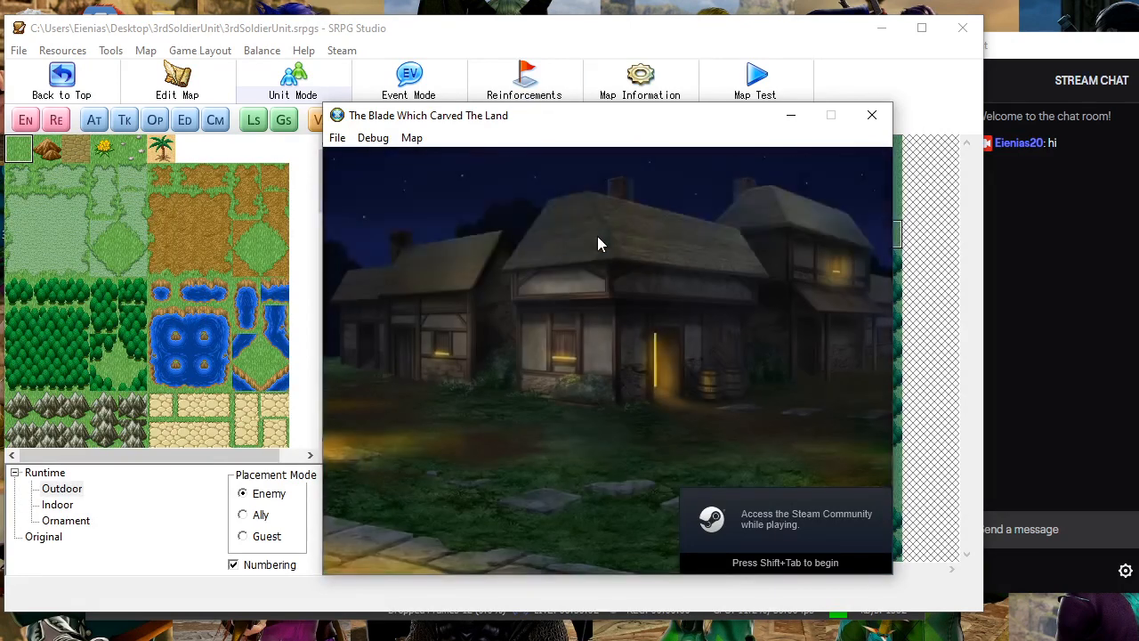
click(597, 236)
click(590, 237)
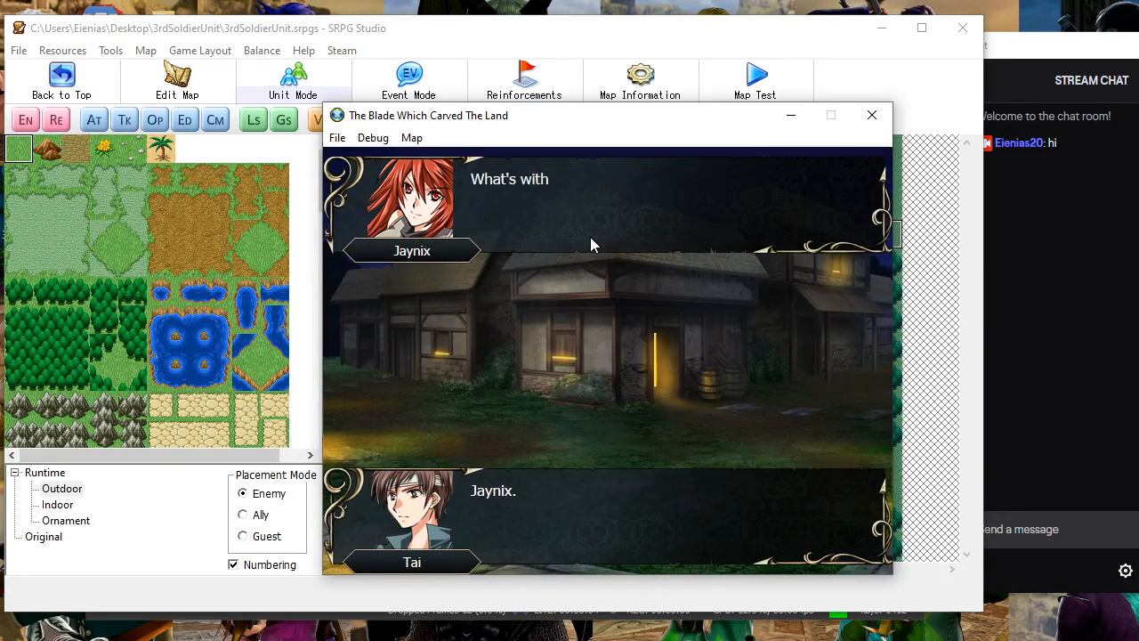
click(590, 237)
click(589, 236)
click(589, 237)
click(589, 237)
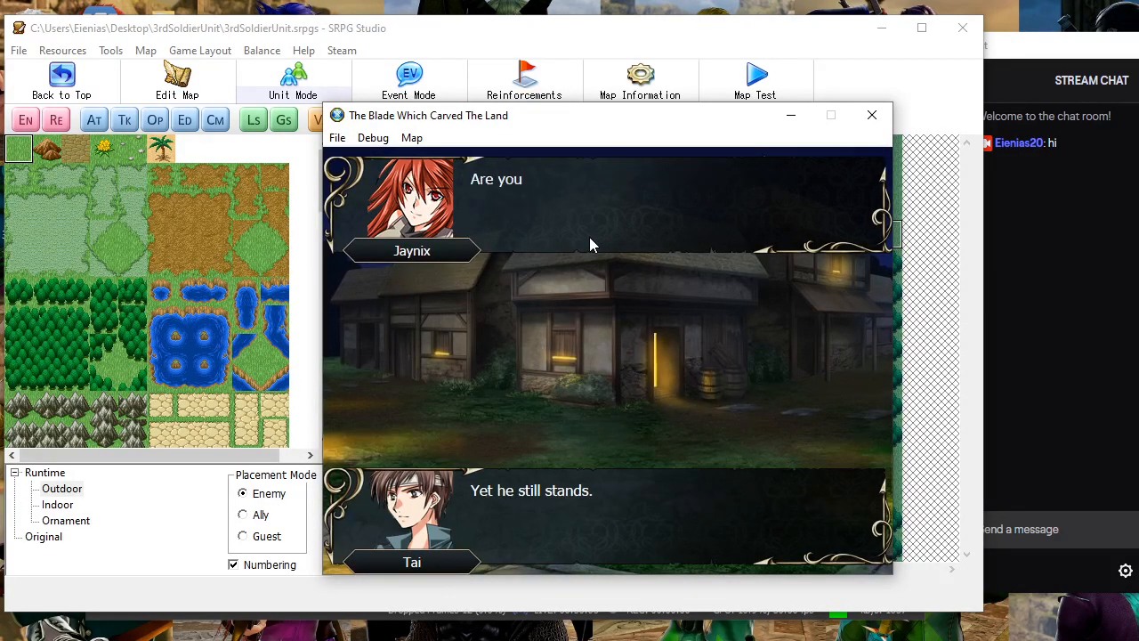
click(589, 237)
click(589, 237)
click(589, 237)
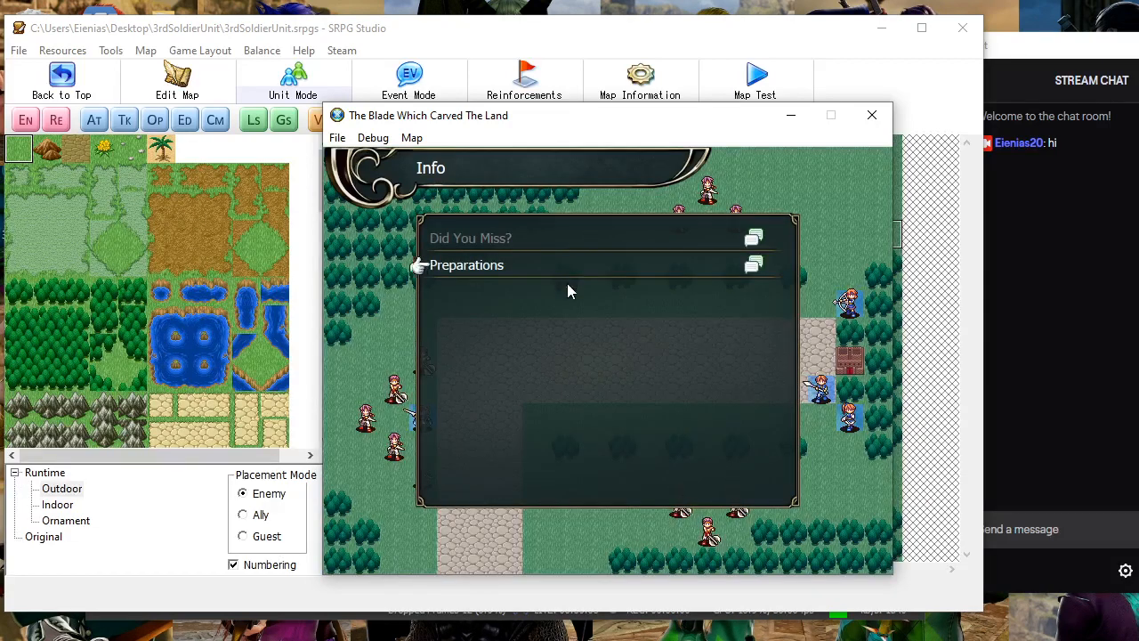
right_click(587, 346)
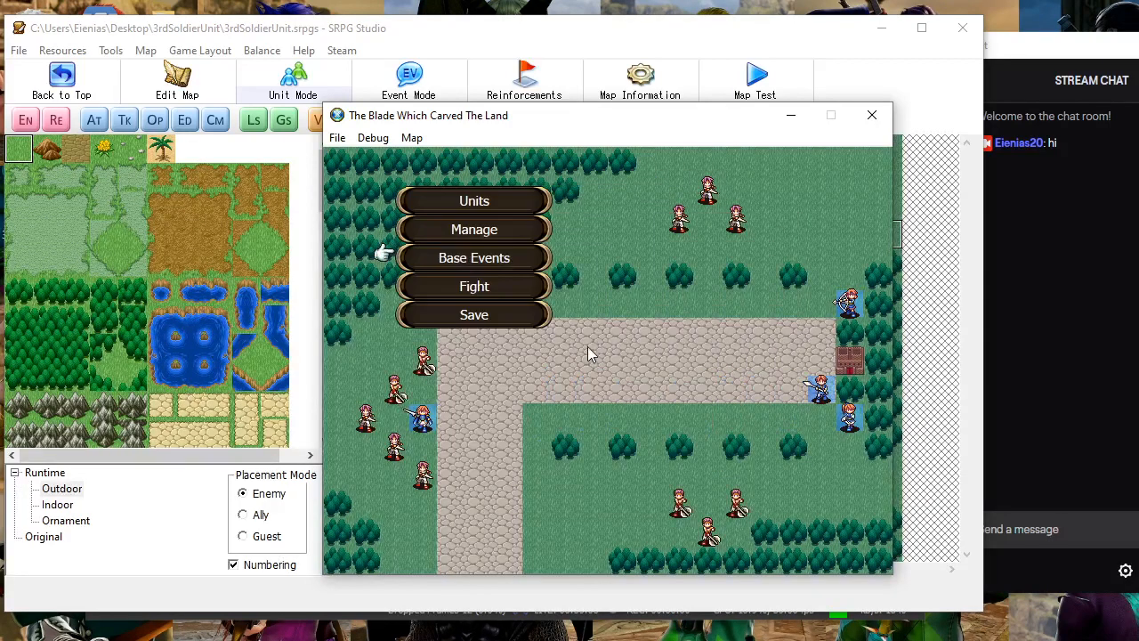
right_click(730, 367)
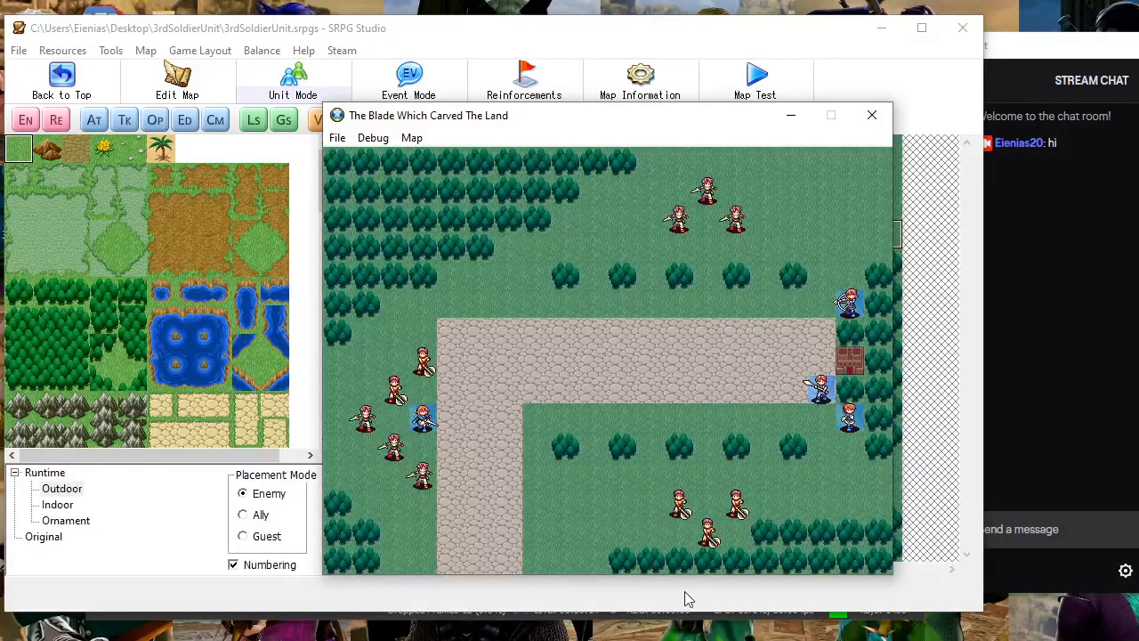
Switch to Discord, look through the SRPG Studio University channel list and go to the home page
key(alt+Tab)
scroll(115, 249, down, 5)
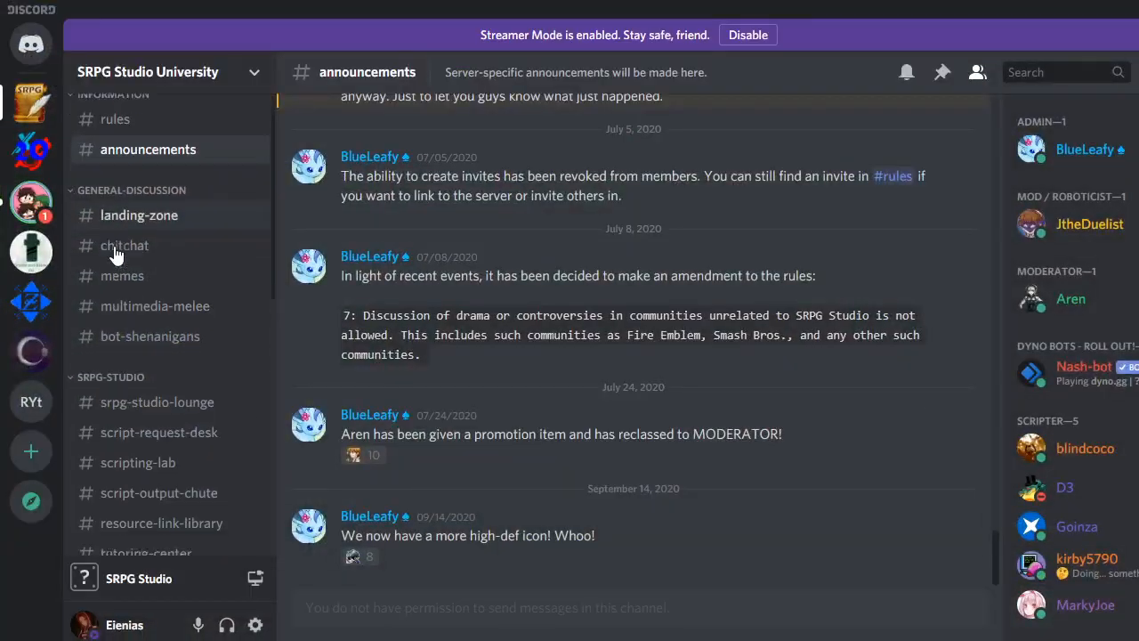
scroll(116, 246, down, 5)
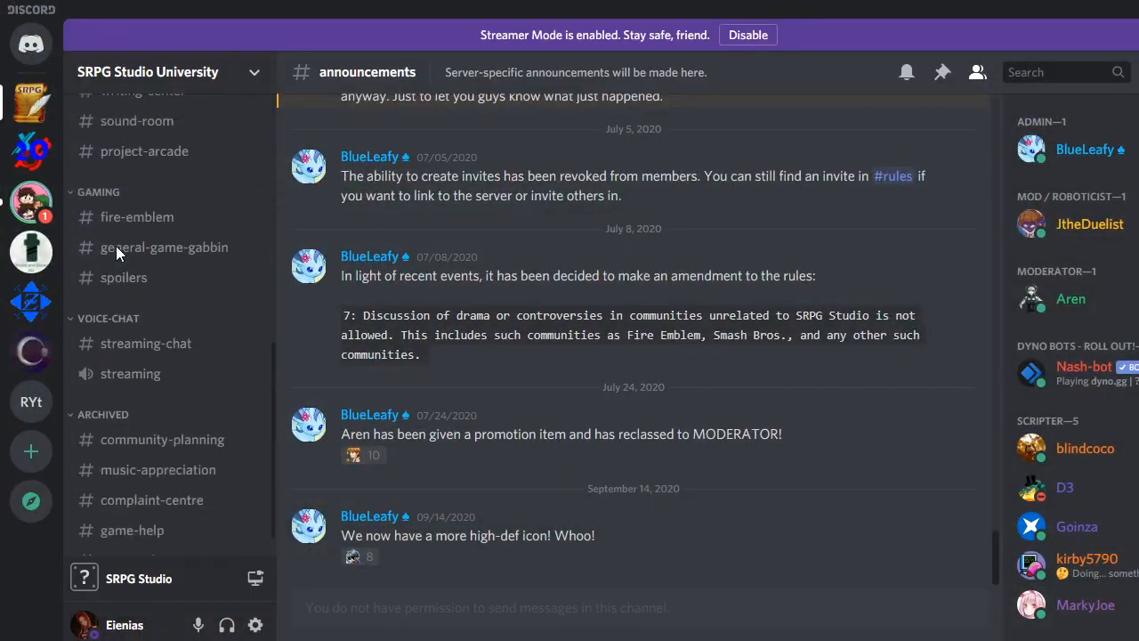
click(40, 49)
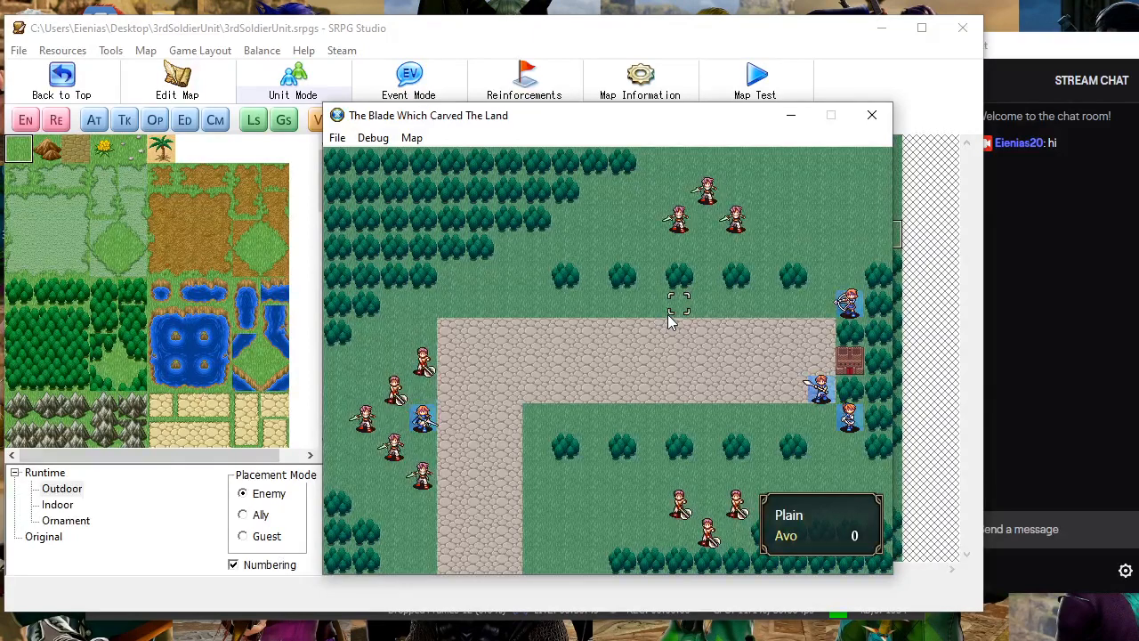
Return to the map test, start the fight from battle preparations and skip Basko's opening speech
click(739, 294)
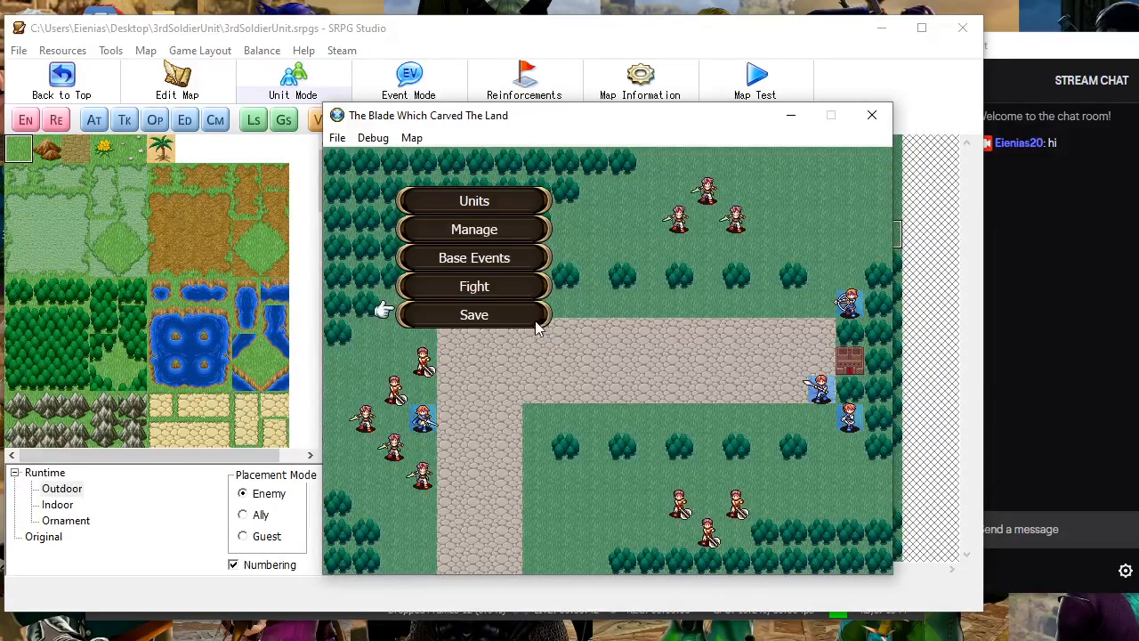
key(Up)
key(Return)
click(563, 387)
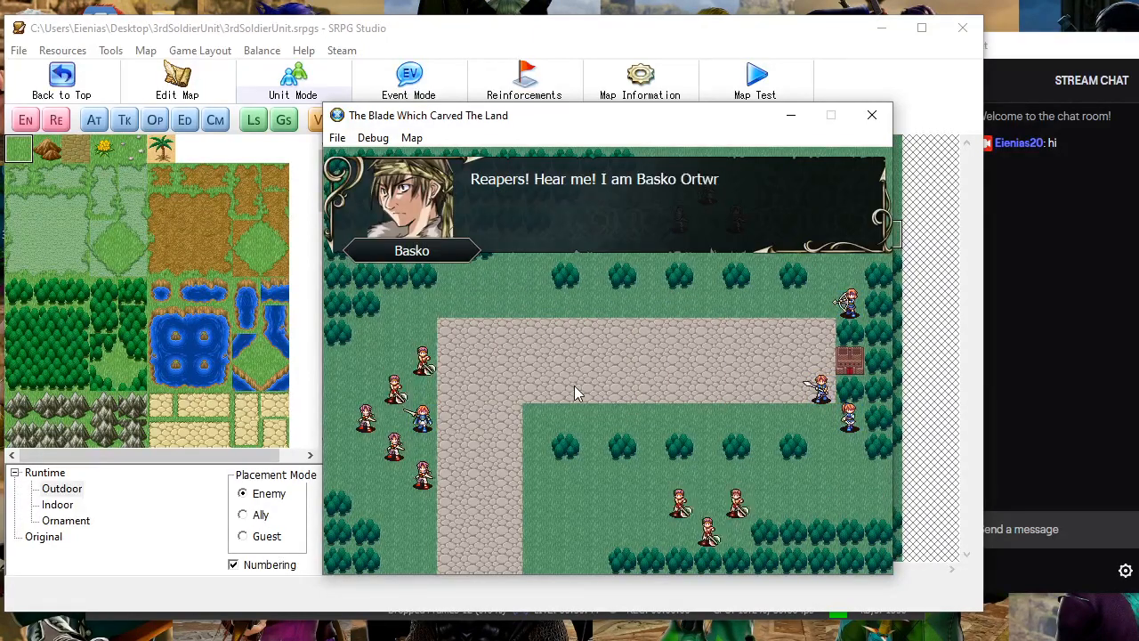
click(574, 385)
click(609, 367)
right_click(601, 368)
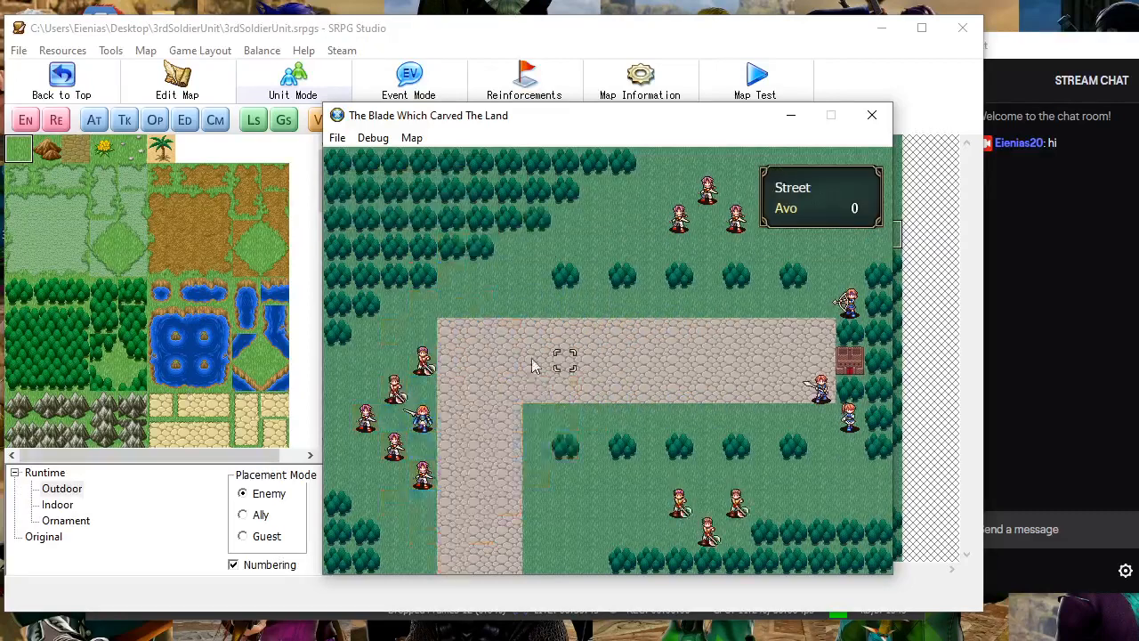
End the turn to trigger the confrontation between Jaynix and Basko, and close the map test
right_click(496, 291)
right_click(543, 279)
click(545, 285)
click(515, 309)
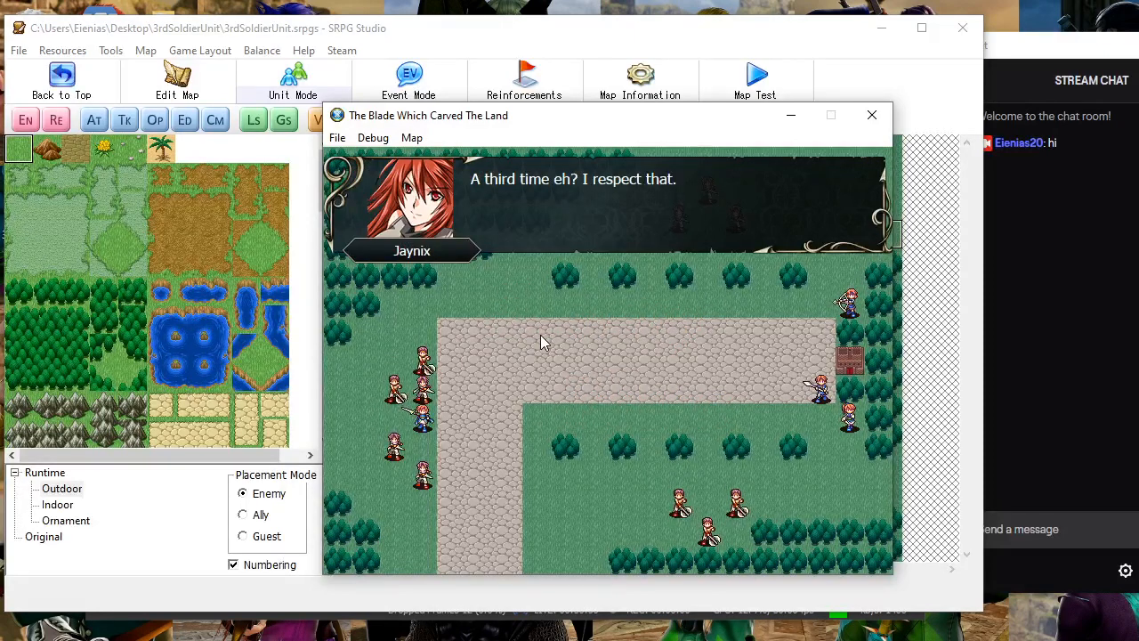
click(881, 116)
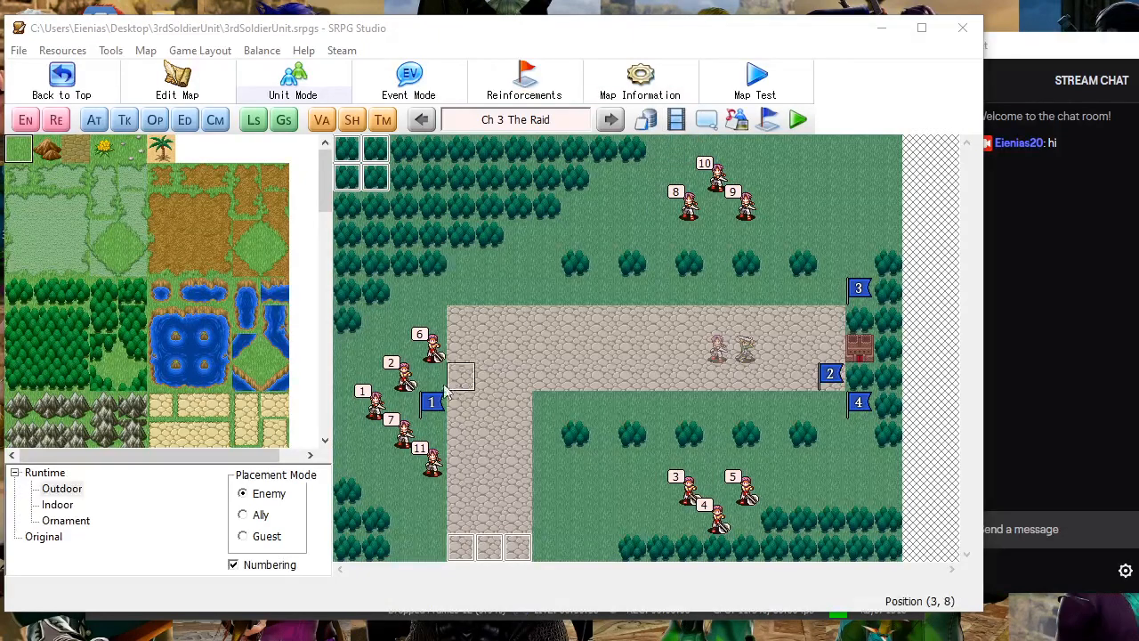
Move sortie position 1 from beside the western bandits to the middle of the road, start a new map test and begin the fight
drag(424, 405, 660, 394)
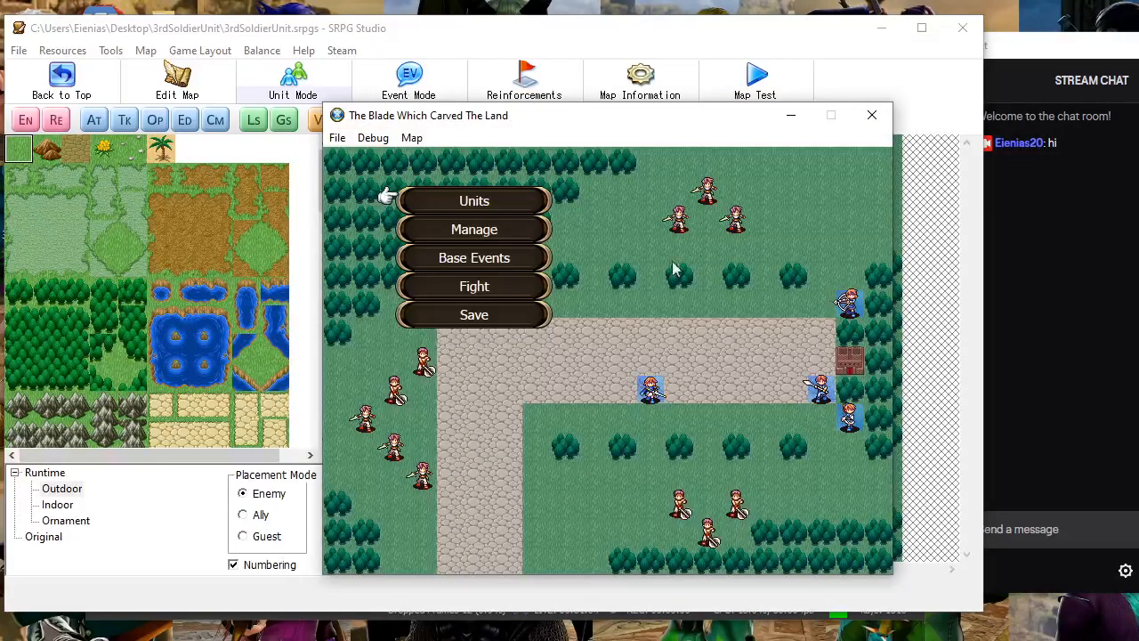
click(508, 289)
click(574, 383)
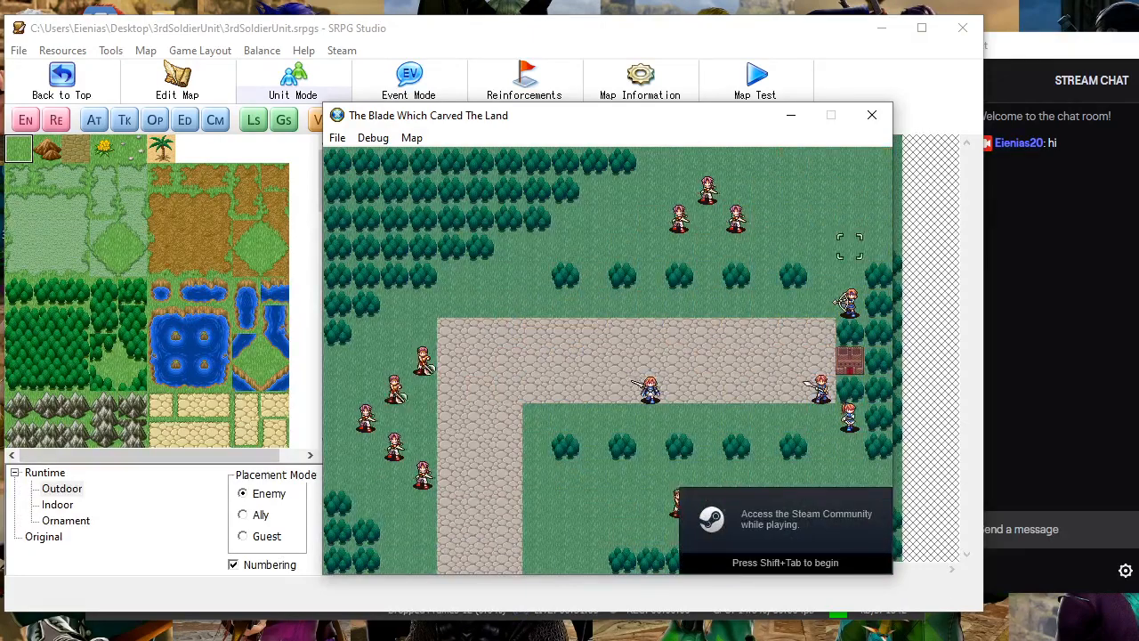
End the first two player turns with all units held in place so the bandits advance
key(Down)
key(Down)
key(Down)
key(z)
key(Up)
key(z)
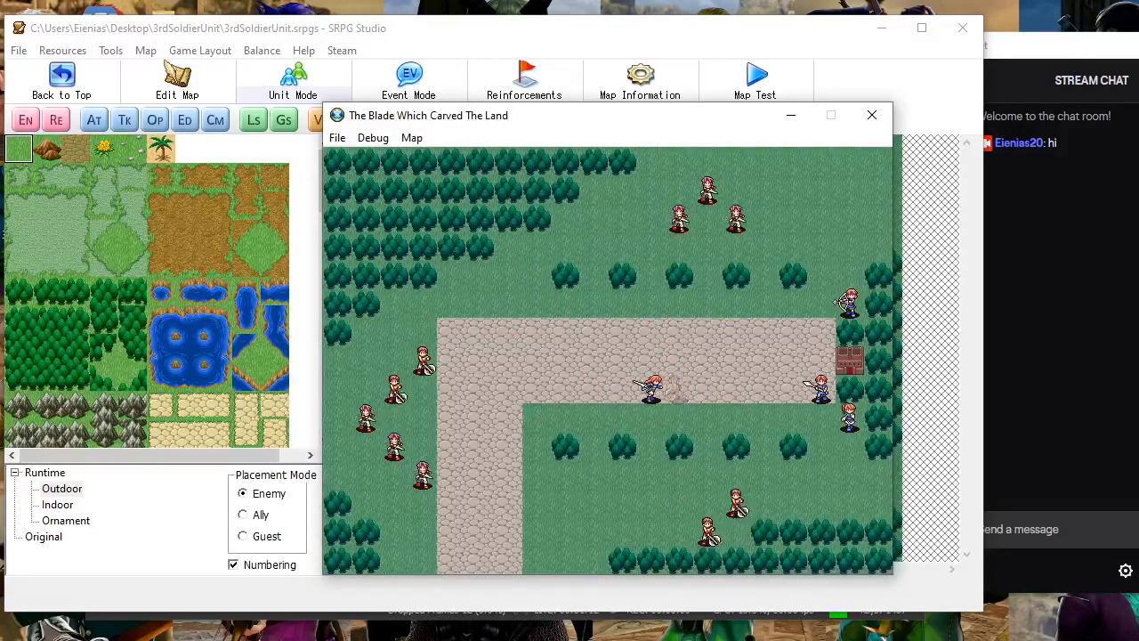
key(Return)
key(Left)
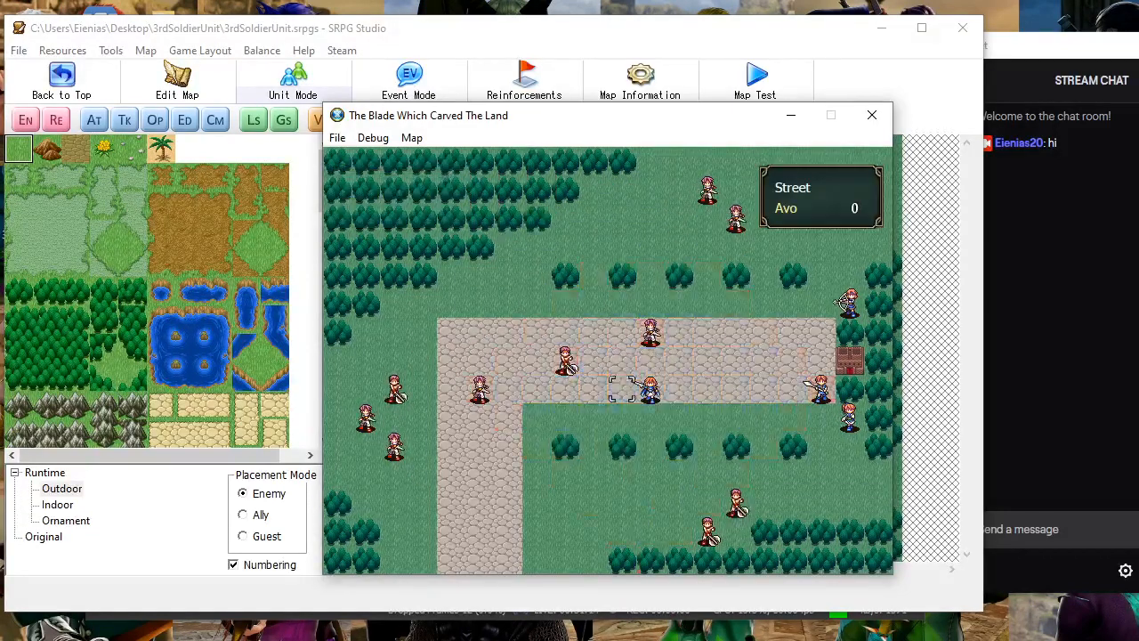
key(c)
key(c)
key(Return)
key(Up)
key(Return)
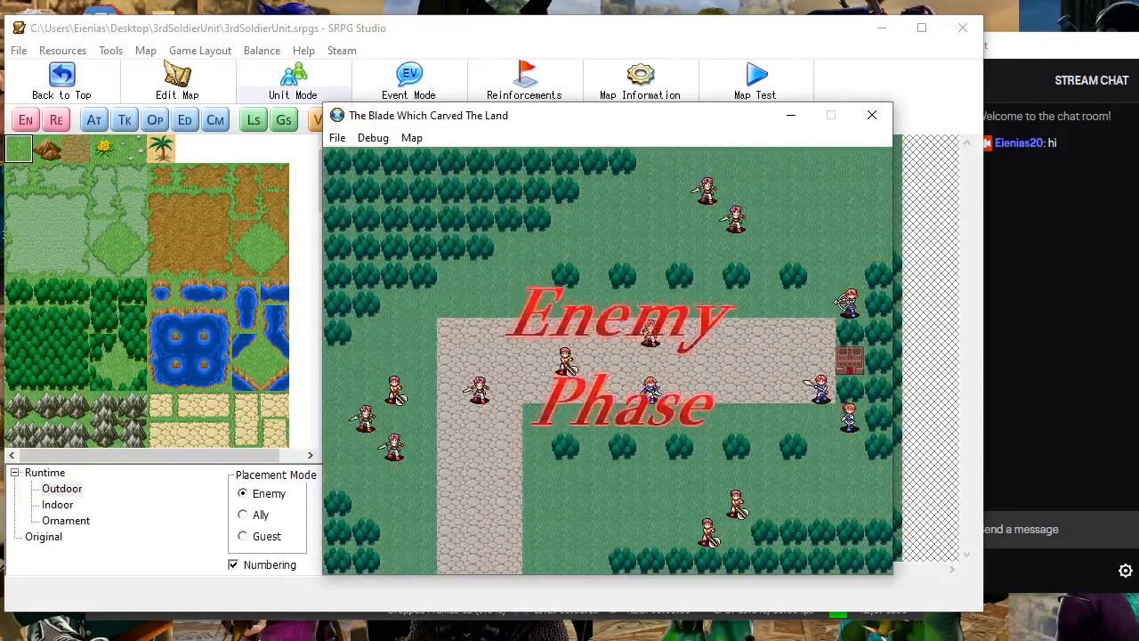
key(Return)
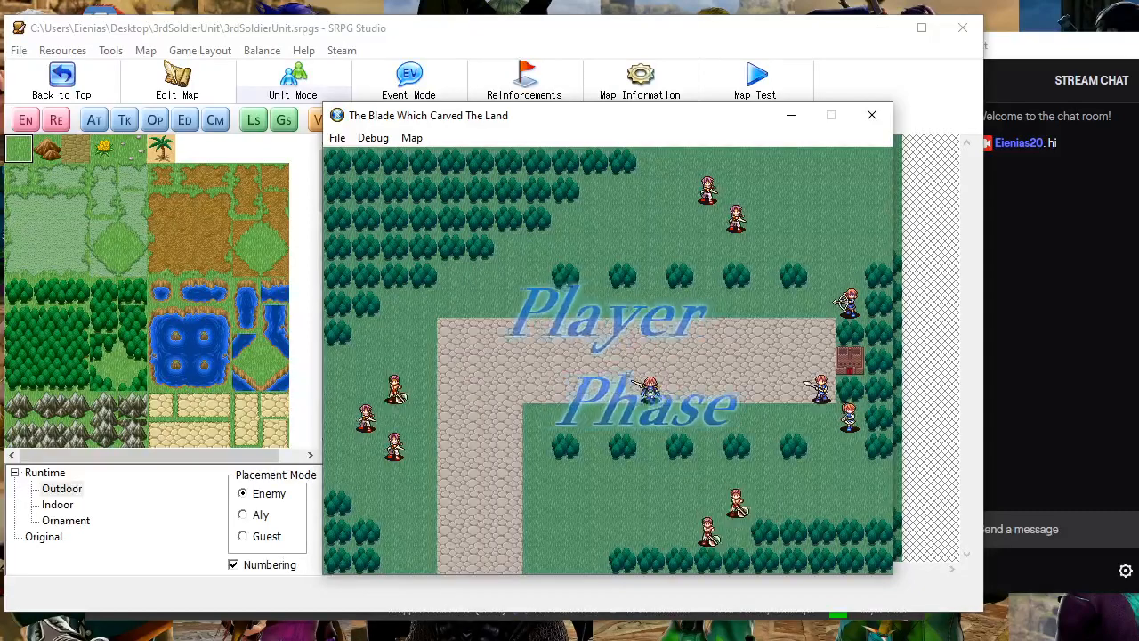
Move the lead unit two tiles left and one tile down from the road, wait there and end the turn
key(Left)
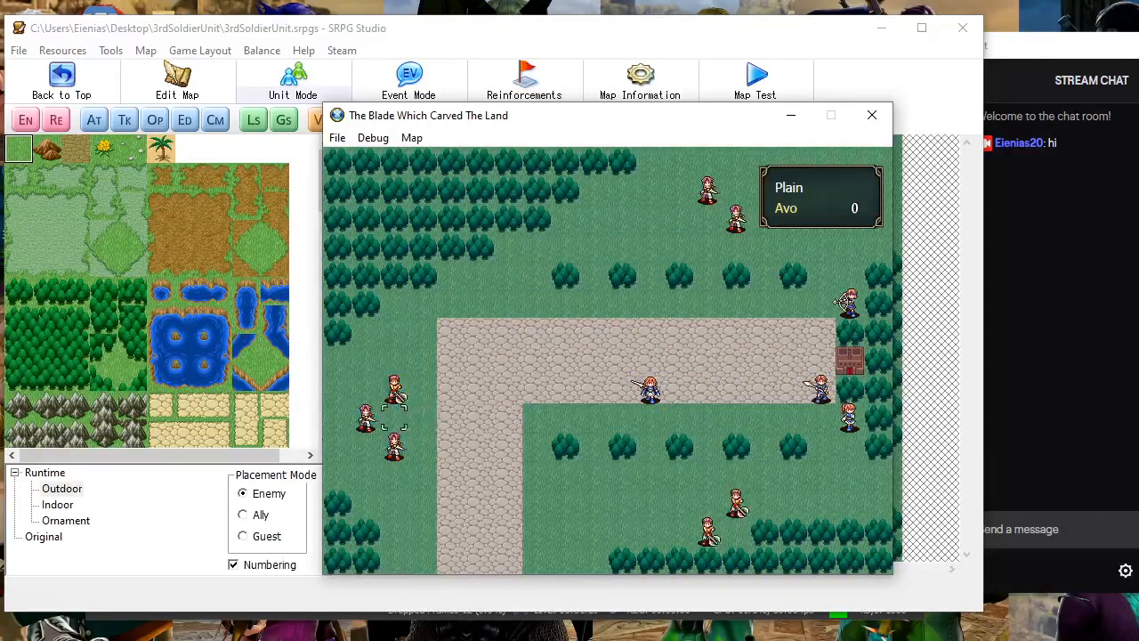
key(Right)
key(Right)
key(Right)
key(Right)
key(Up)
key(Return)
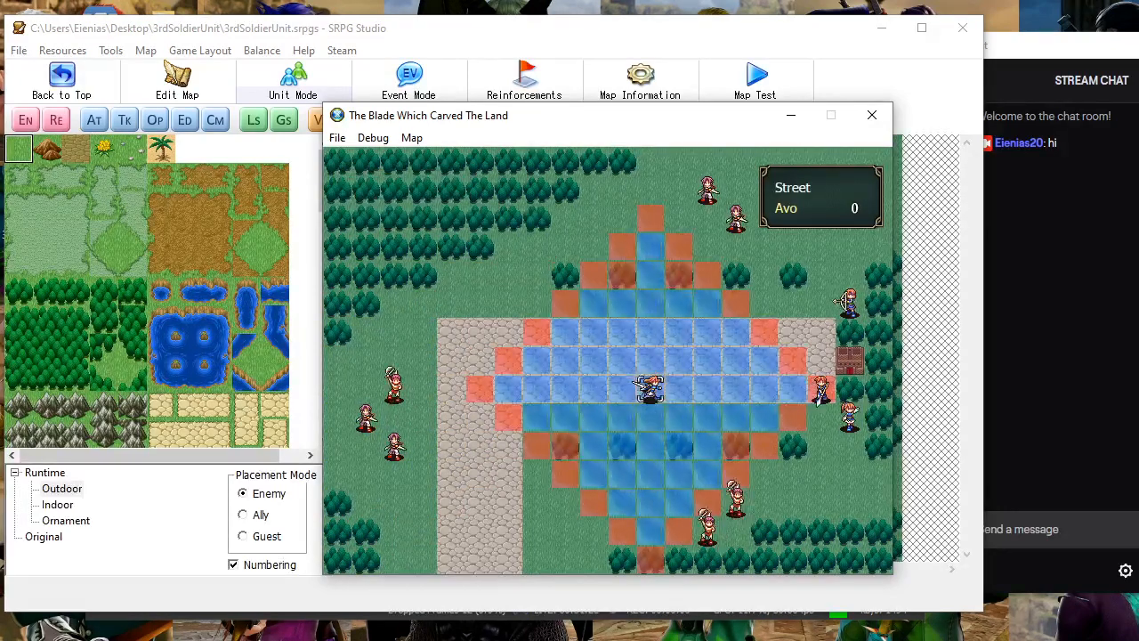
key(Left)
key(Left)
key(Down)
key(Return)
key(Up)
key(Return)
key(Return)
key(Up)
key(Return)
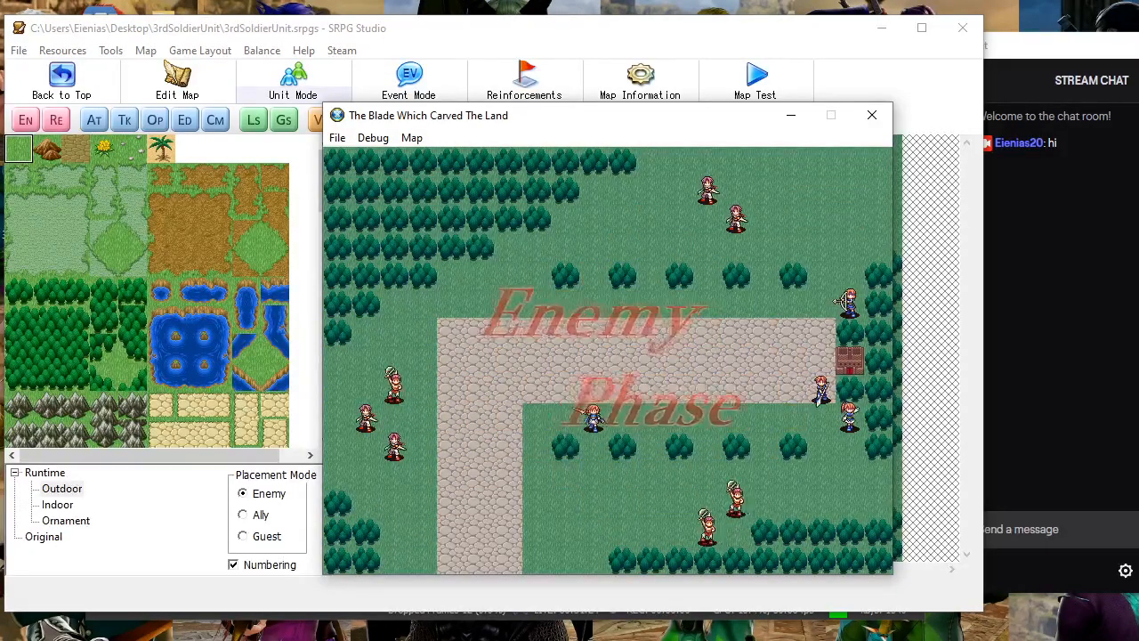
Advance the lead unit five tiles left toward the remaining western bandits and end the turn
key(Left)
key(Left)
key(Left)
key(Left)
key(Left)
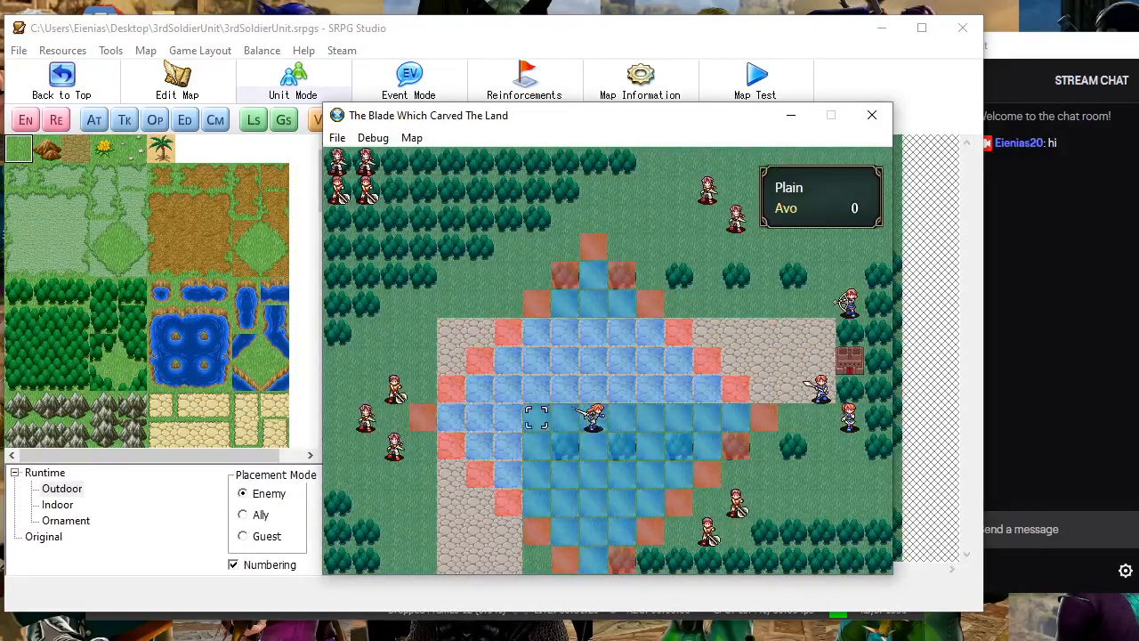
key(Return)
key(Up)
key(Return)
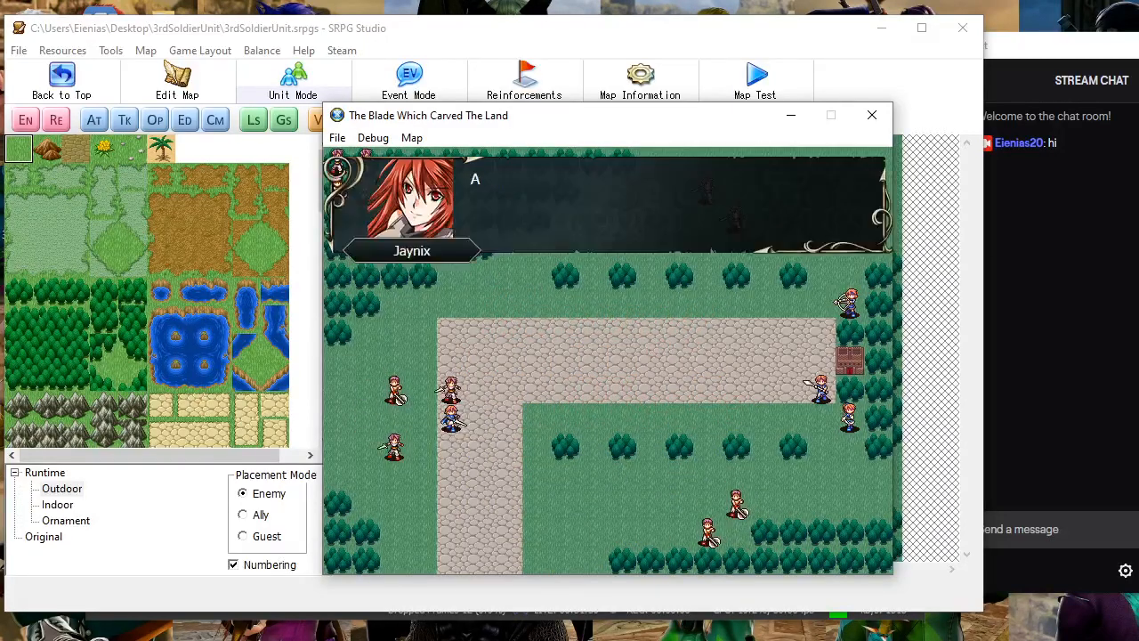
Play through the on-map Basko battle event and the dialogue between Jaynix and Lyla
key(Return)
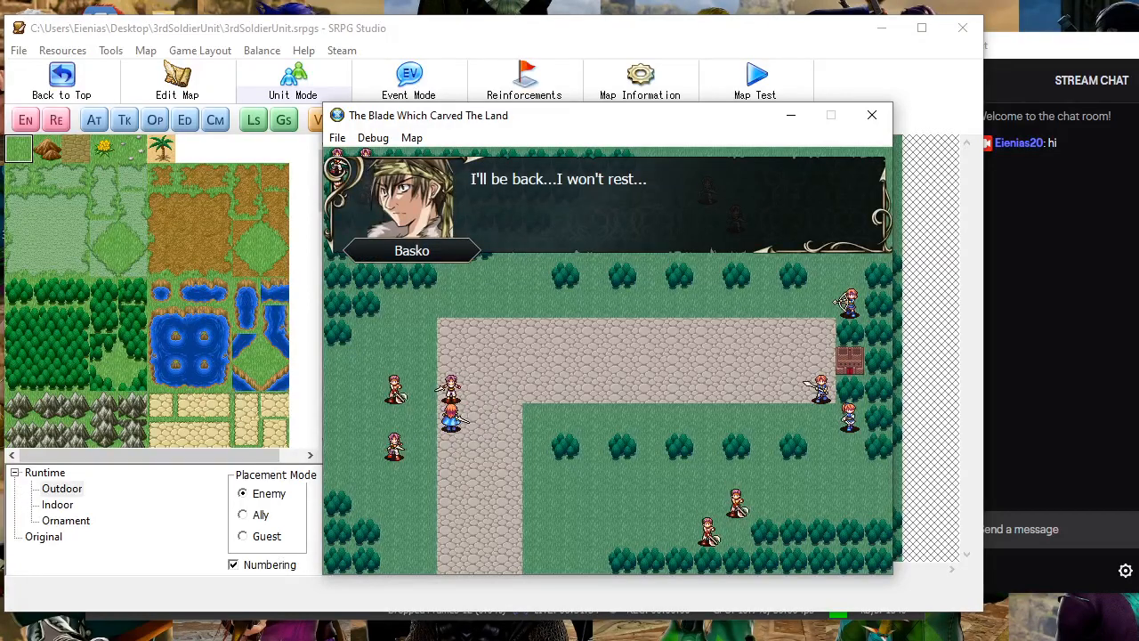
key(Return)
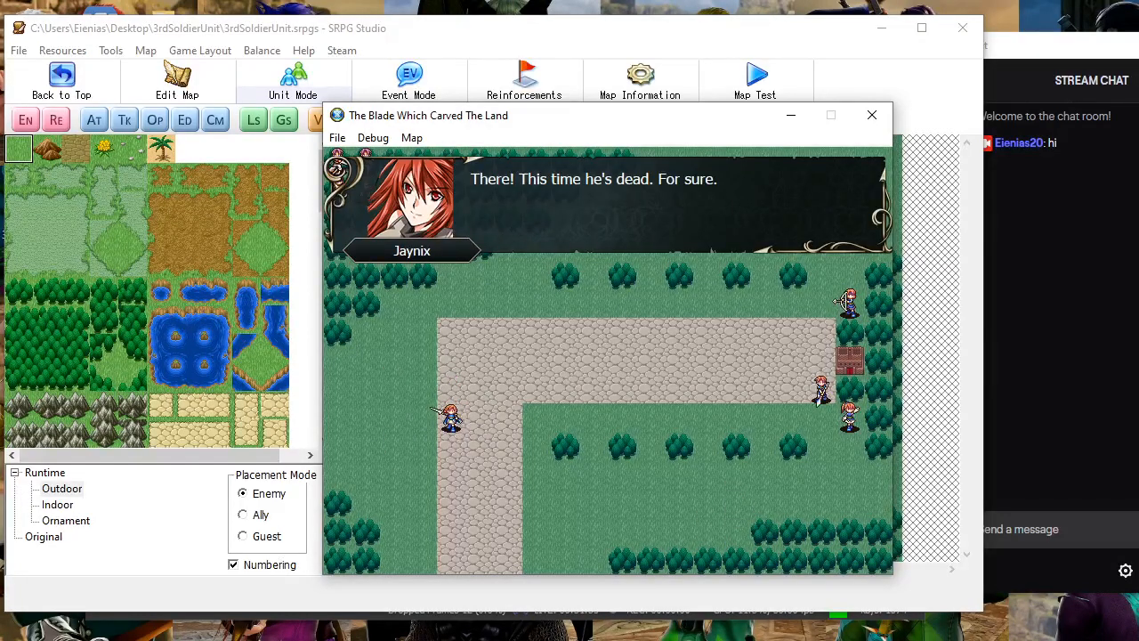
key(Return)
key(Return)
key(Return)
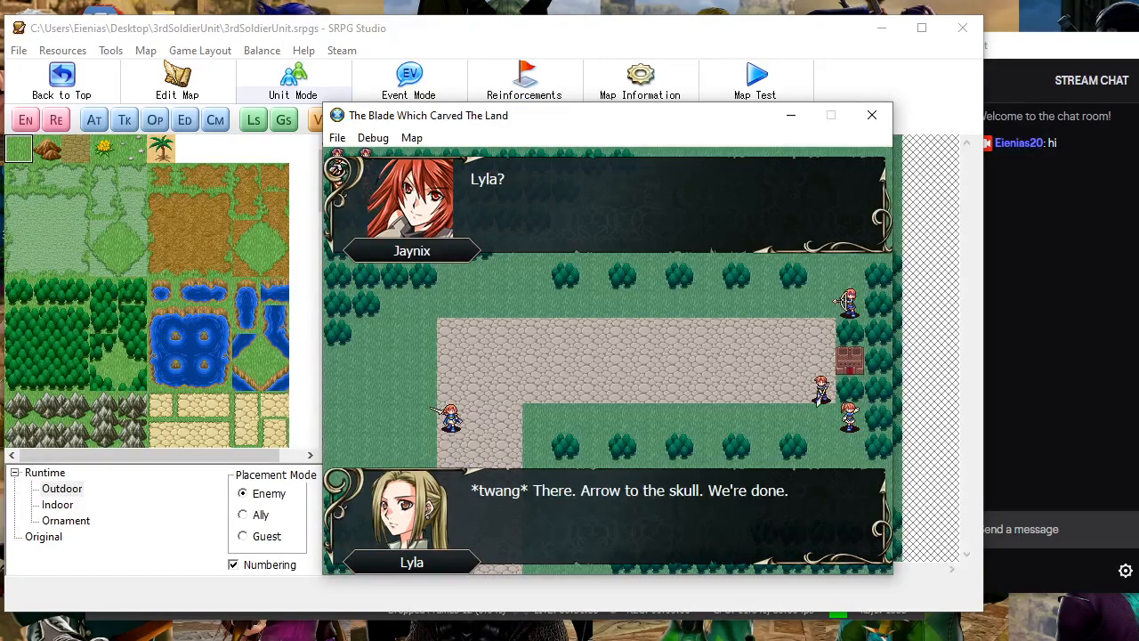
key(Return)
Play through the village ending scene with Basko, Hideo, Lyla and Jaynix, and return to the map editor
key(Return)
key(Return)
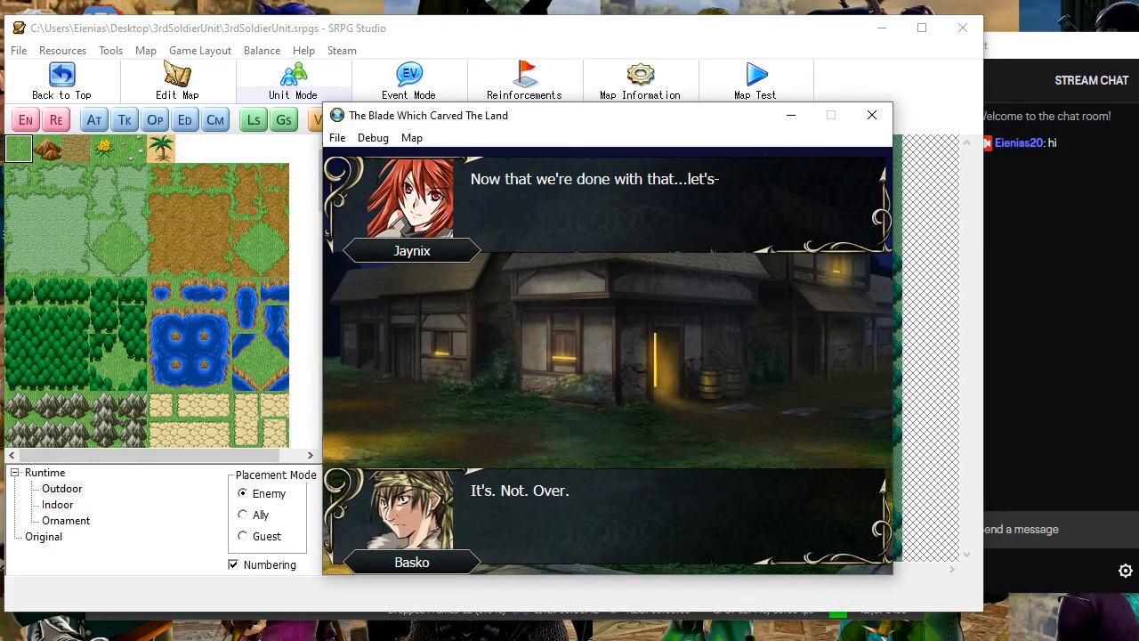
key(Return)
key(Return)
key(Return)
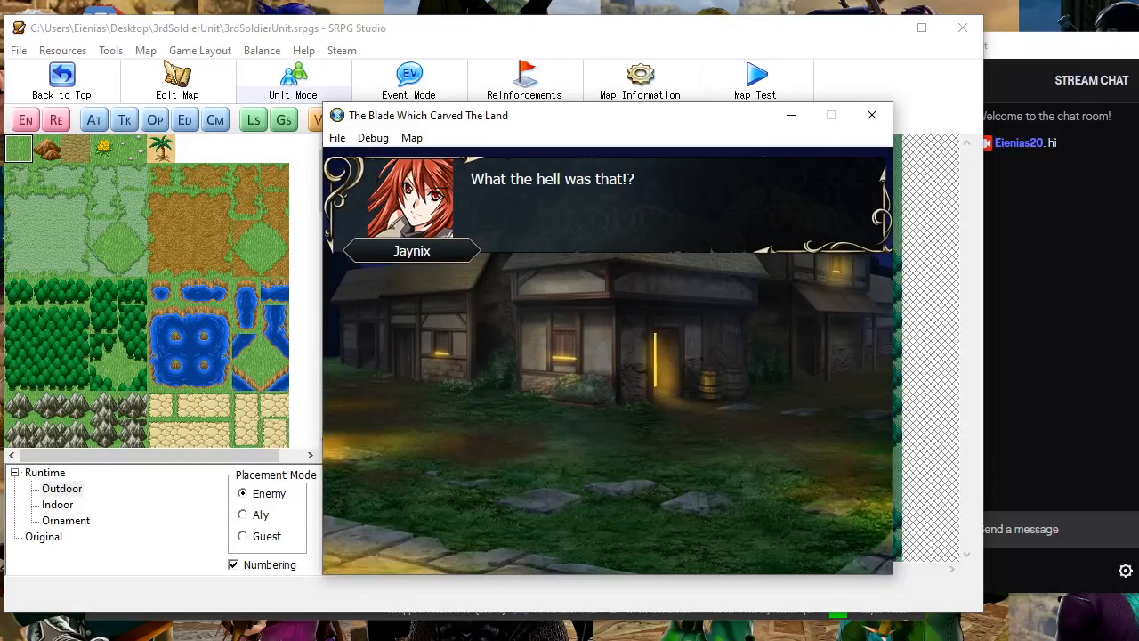
key(Return)
key(Return)
key(Return)
key(Return)
key(Return)
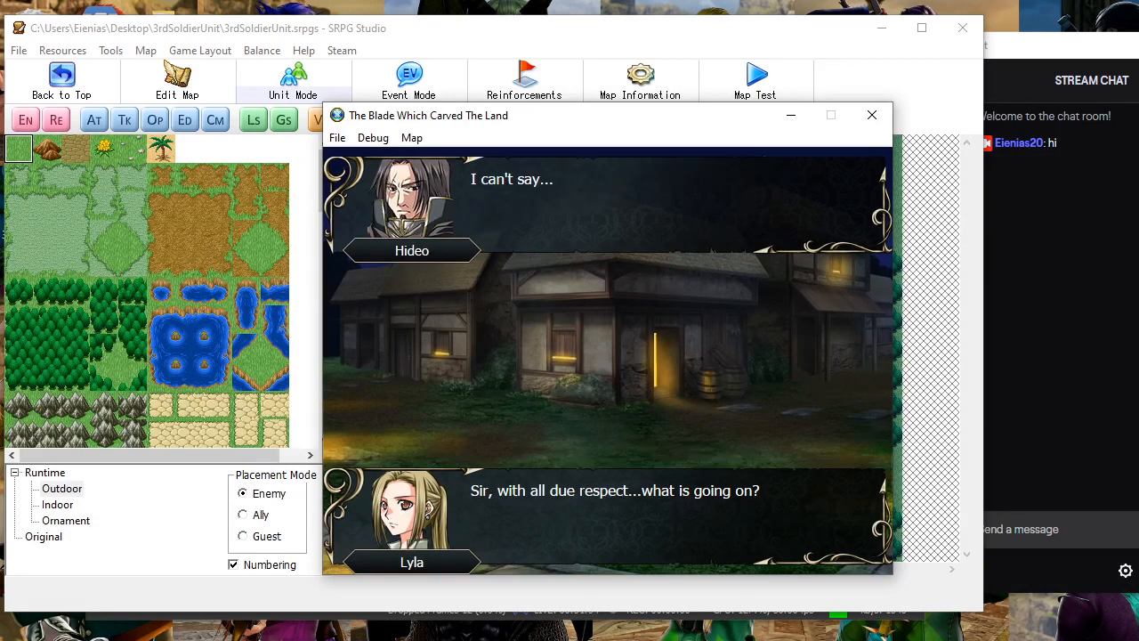
key(Return)
key(Return)
key(Return)
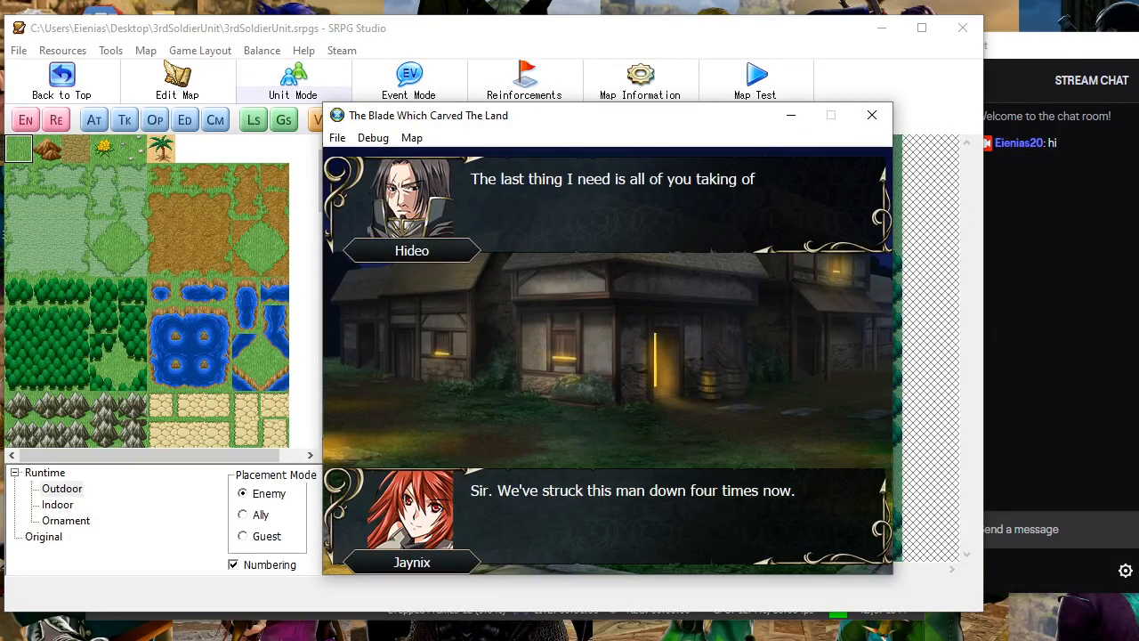
key(Return)
key(Return)
key(Return)
key(Return)
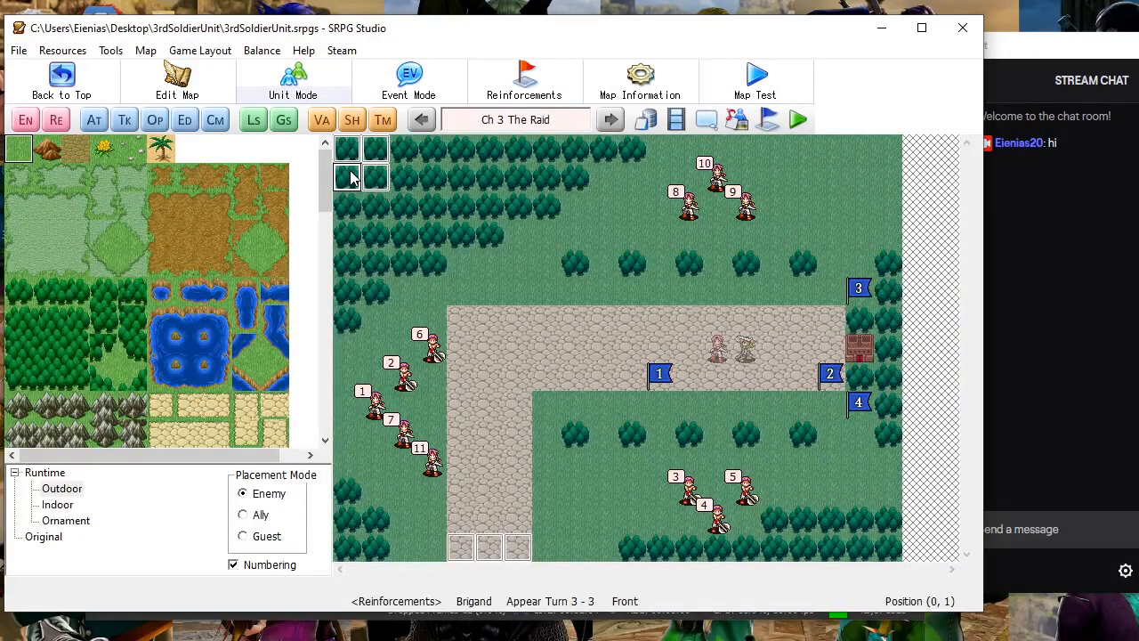
Copy the Brigand from the map's reinforcement units into its EV Enemies
click(179, 124)
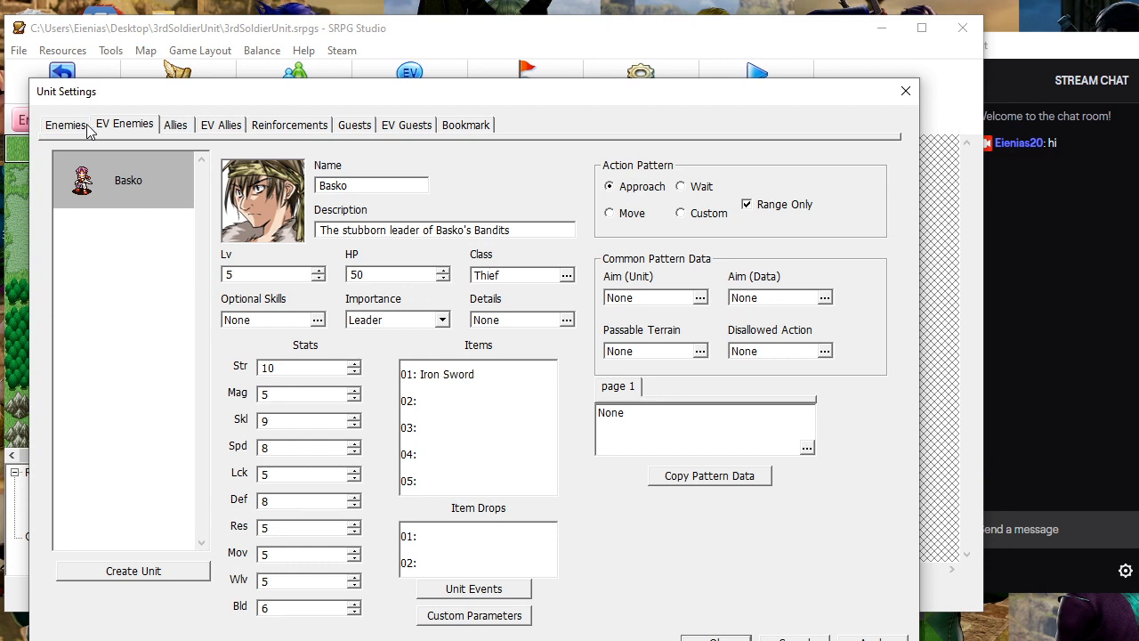
click(268, 126)
right_click(152, 181)
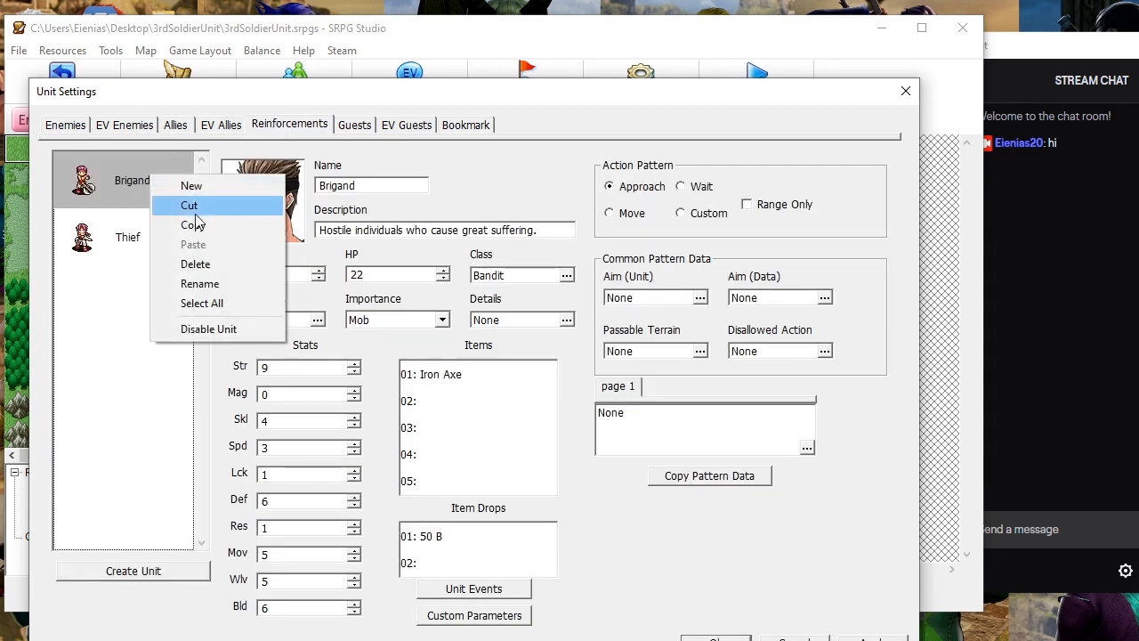
click(188, 223)
click(128, 129)
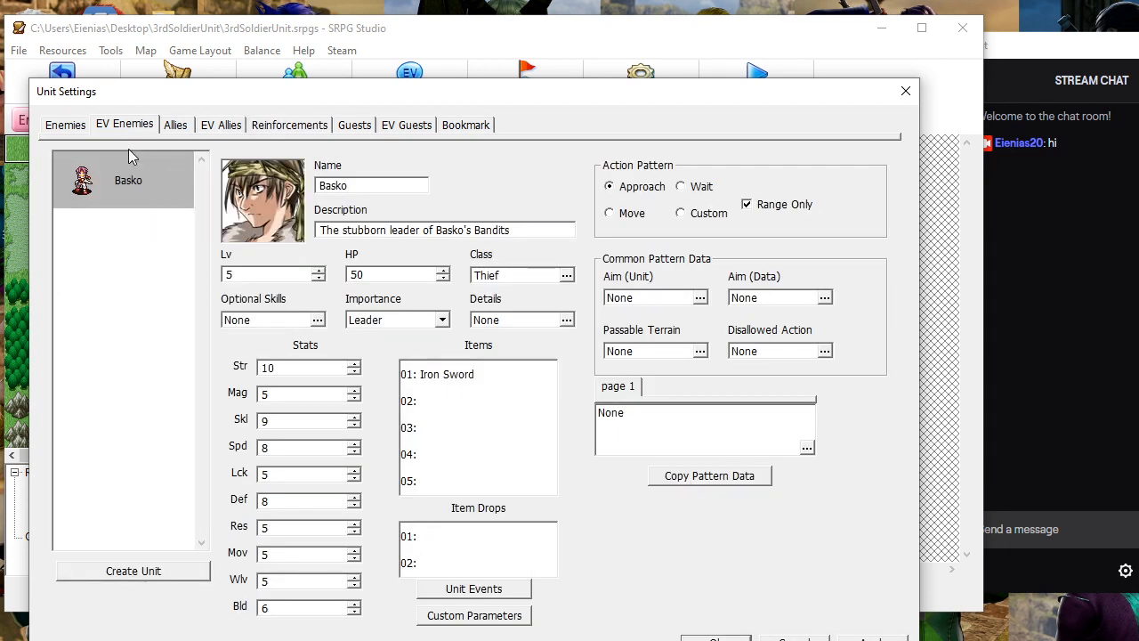
right_click(148, 280)
click(190, 345)
Copy the Thief reinforcement unit into the EV Enemies as well
click(290, 124)
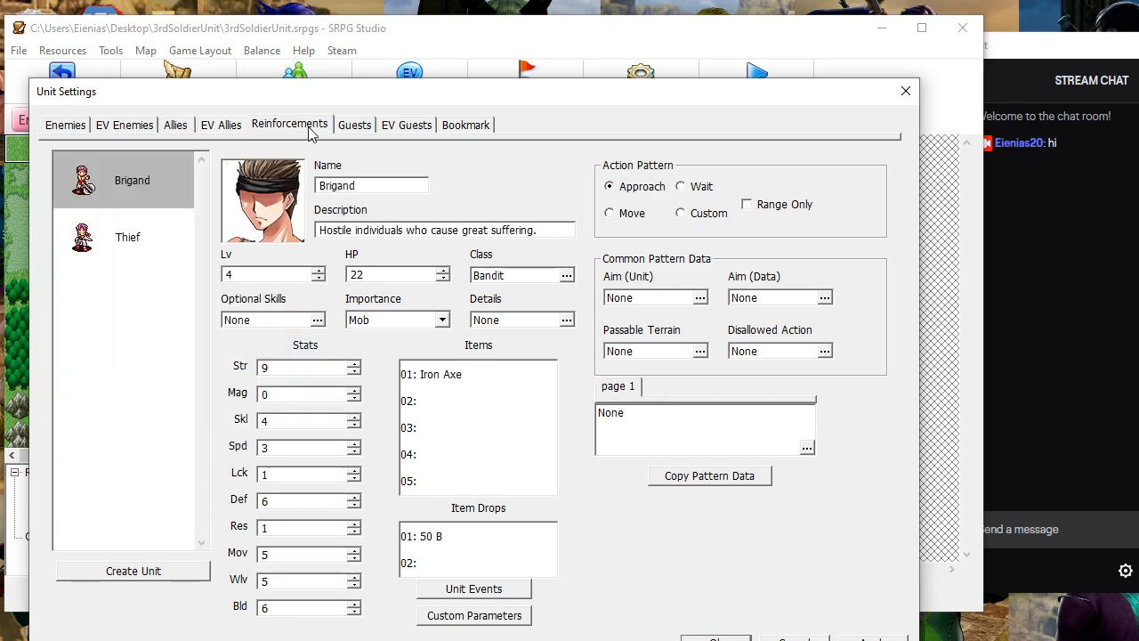
right_click(143, 240)
click(182, 282)
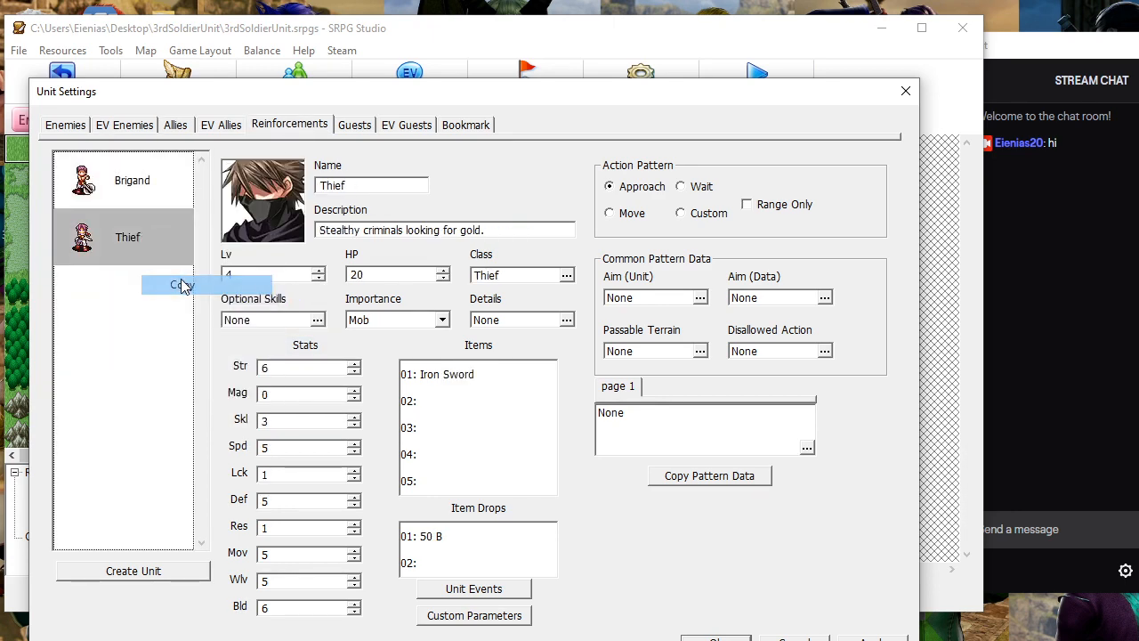
click(135, 133)
right_click(146, 326)
click(178, 394)
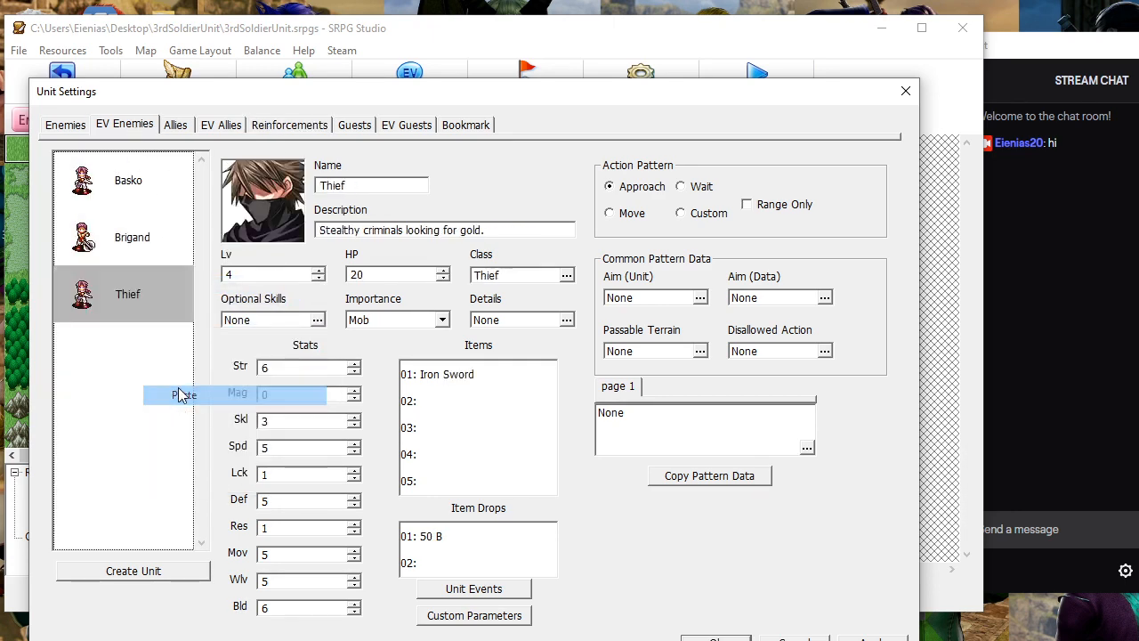
Delete the Brigand and Thief from the reinforcement units and confirm the unit settings
click(320, 128)
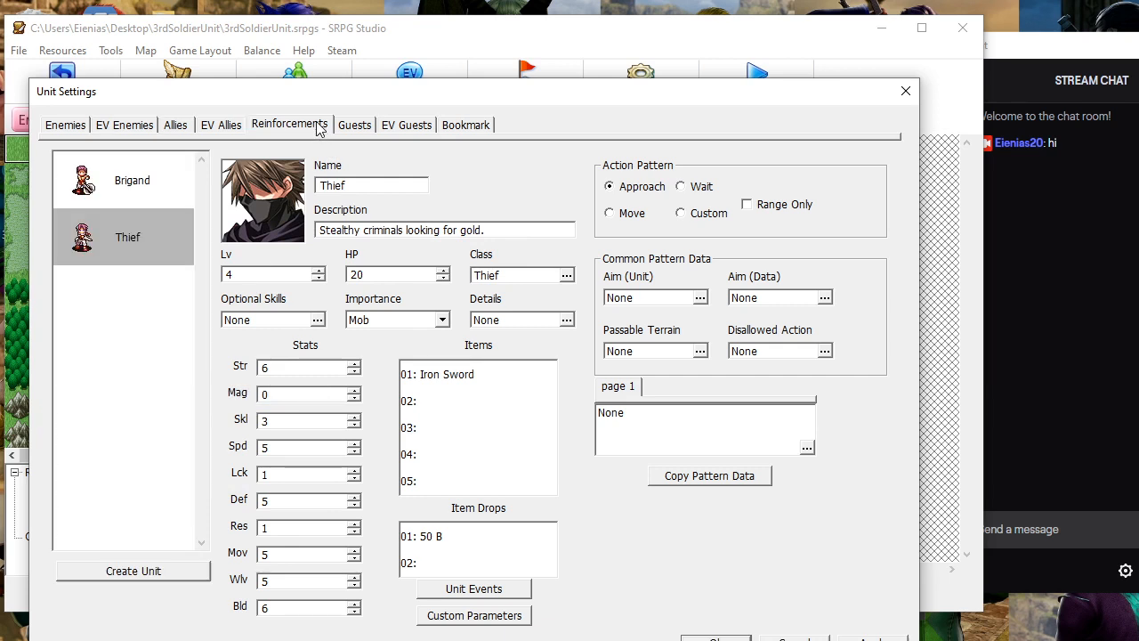
right_click(132, 179)
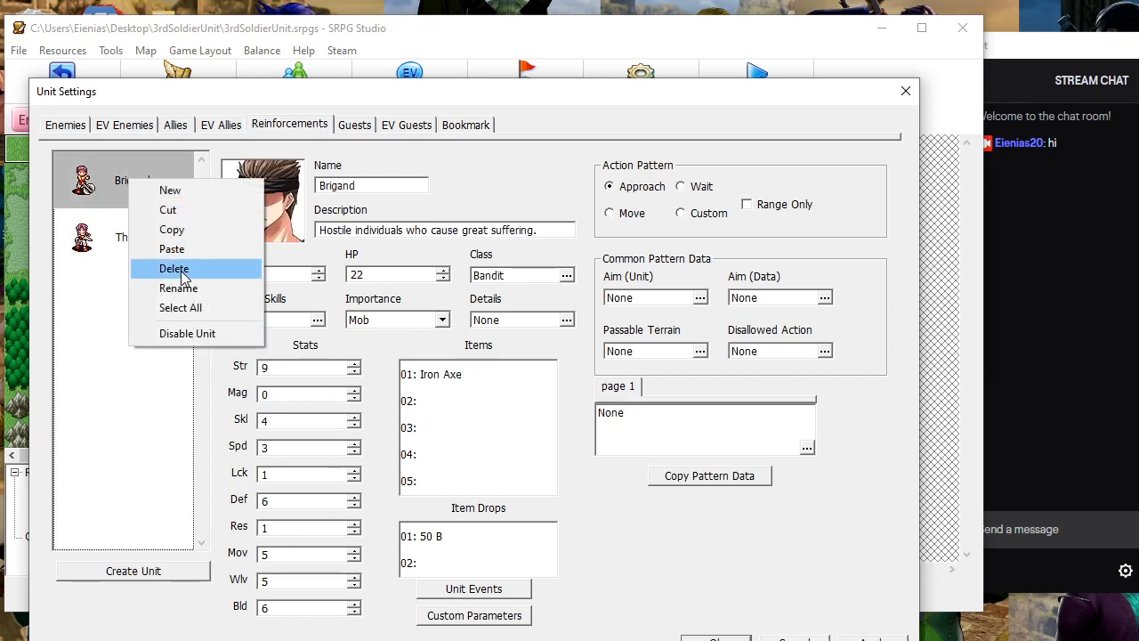
click(173, 268)
right_click(103, 185)
click(142, 279)
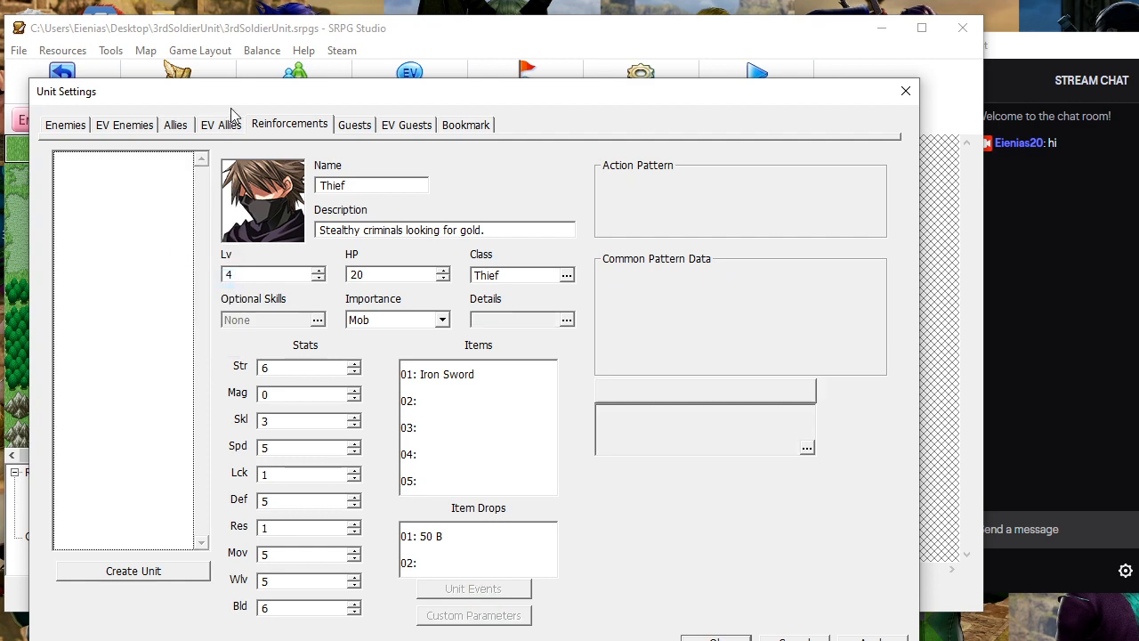
drag(235, 93, 204, 25)
click(684, 578)
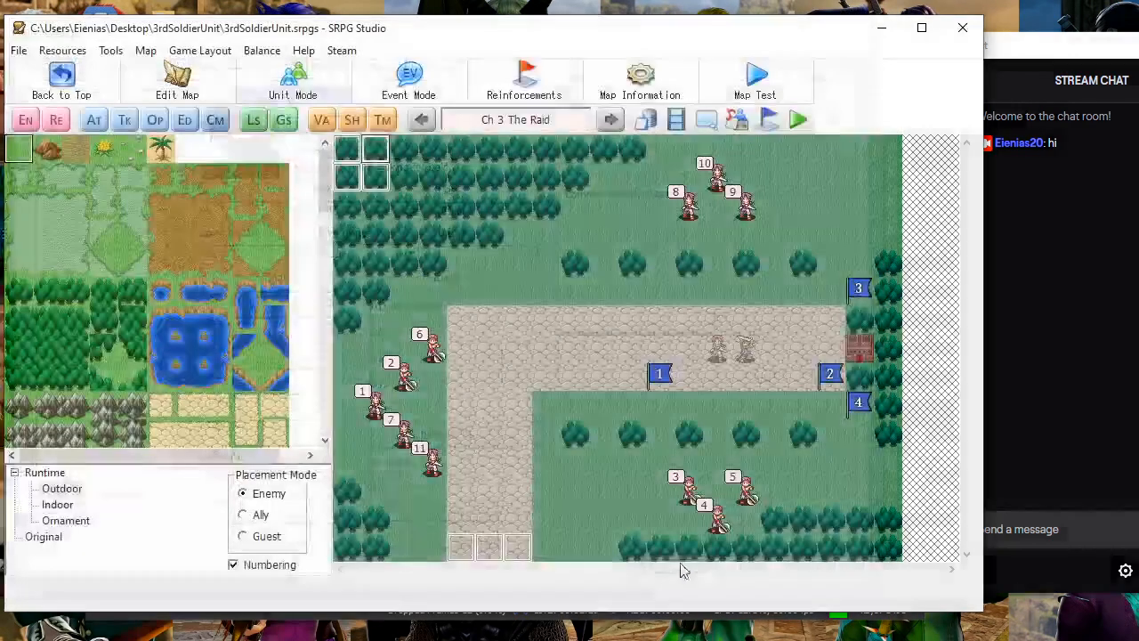
Check the map's list of reinforcement units in the unit settings
right_click(474, 550)
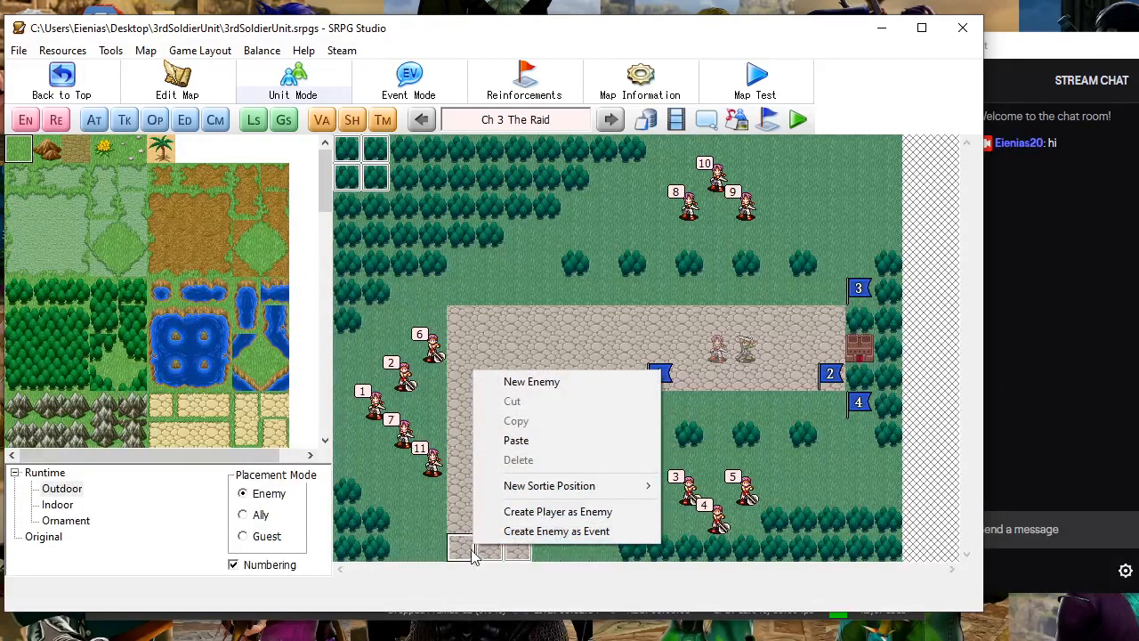
click(535, 84)
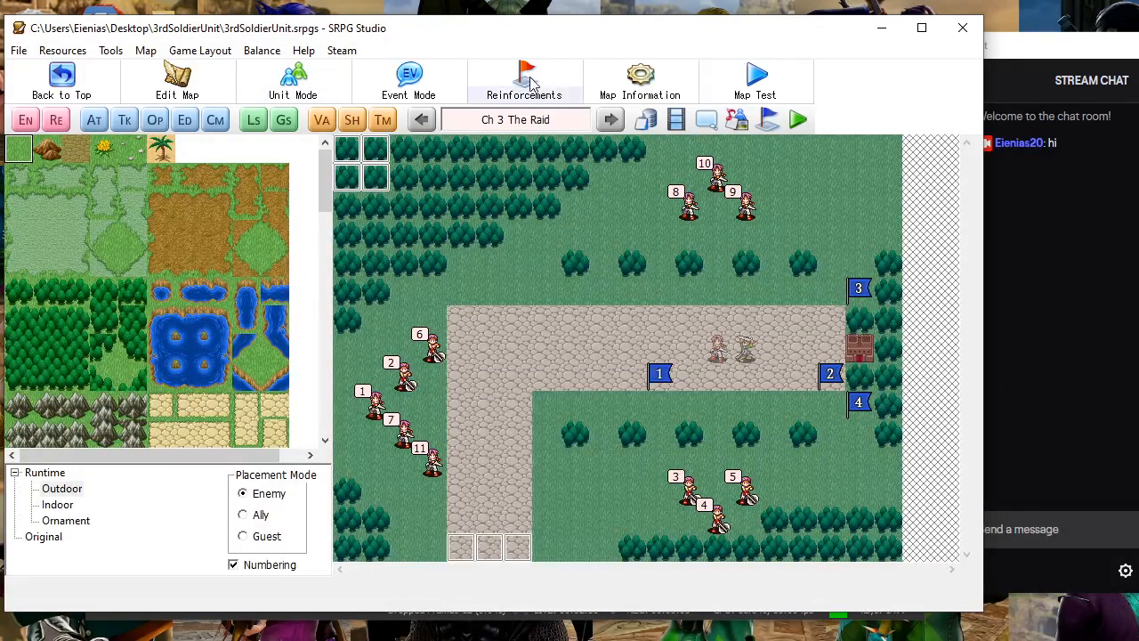
click(56, 122)
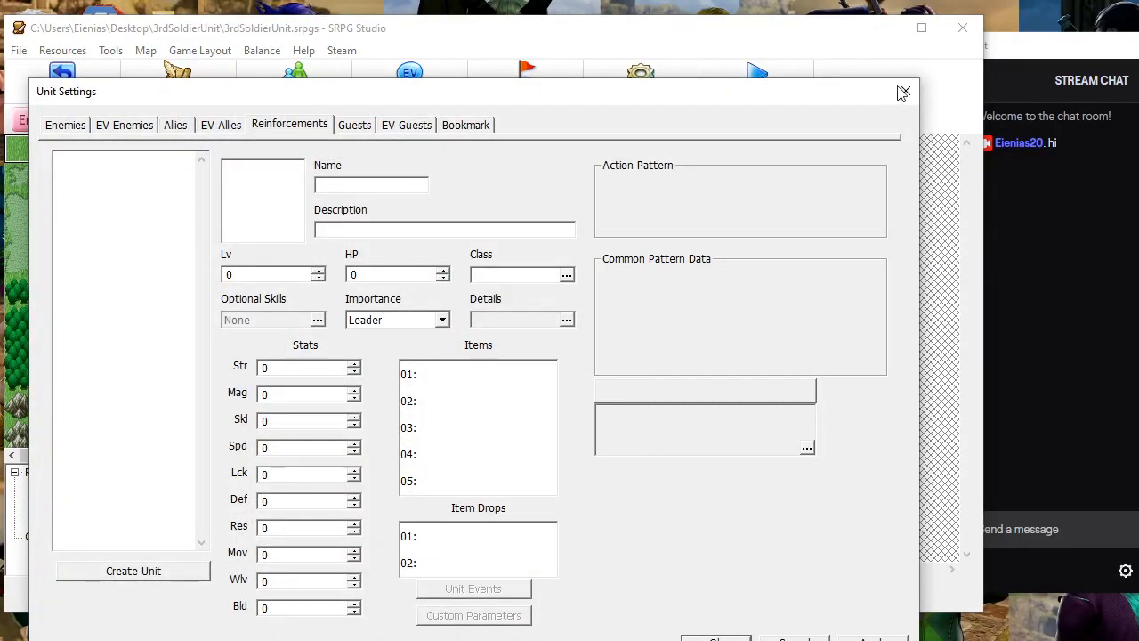
click(903, 92)
Delete the reinforcement points at x:1 y:1, x:0 y:1 and x:5 y:14 from the map
double_click(356, 158)
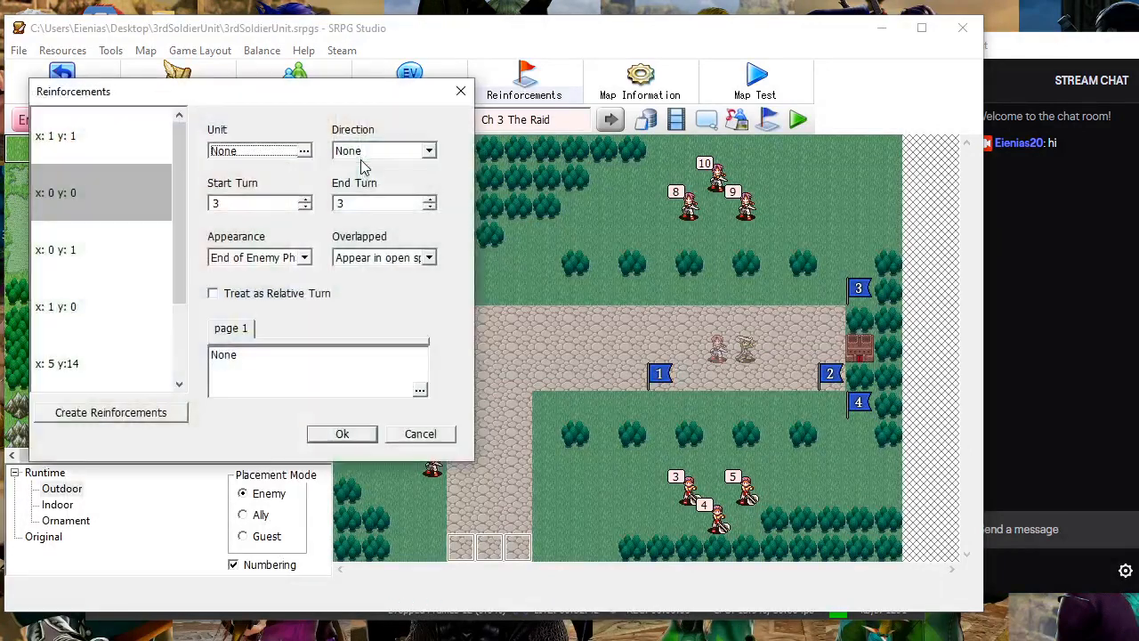
right_click(87, 135)
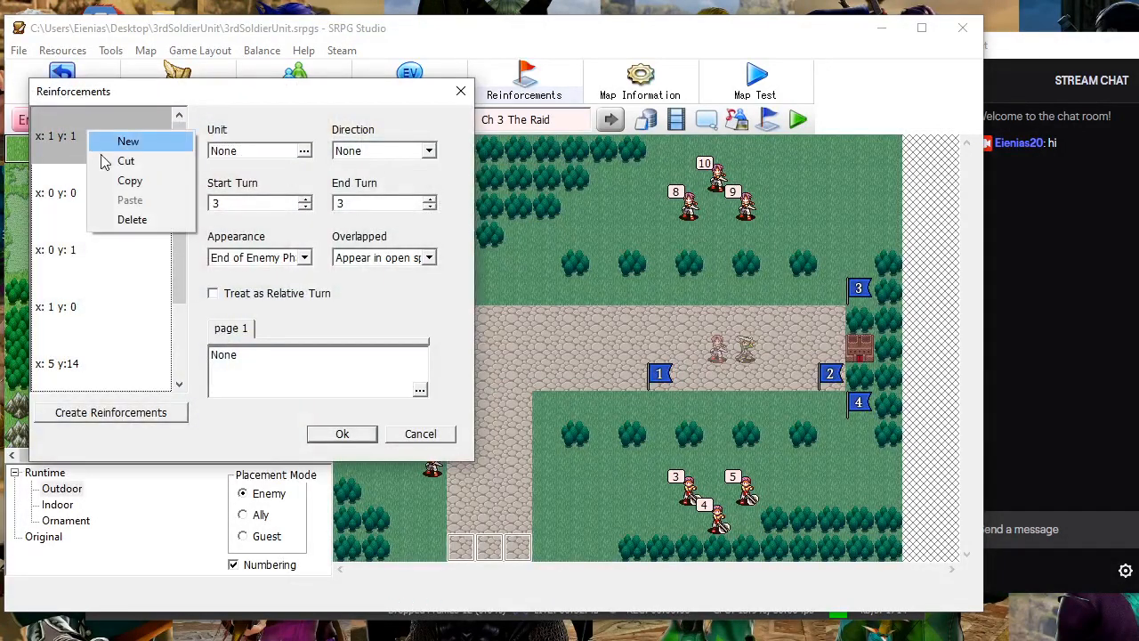
click(141, 220)
right_click(124, 205)
click(170, 295)
right_click(102, 233)
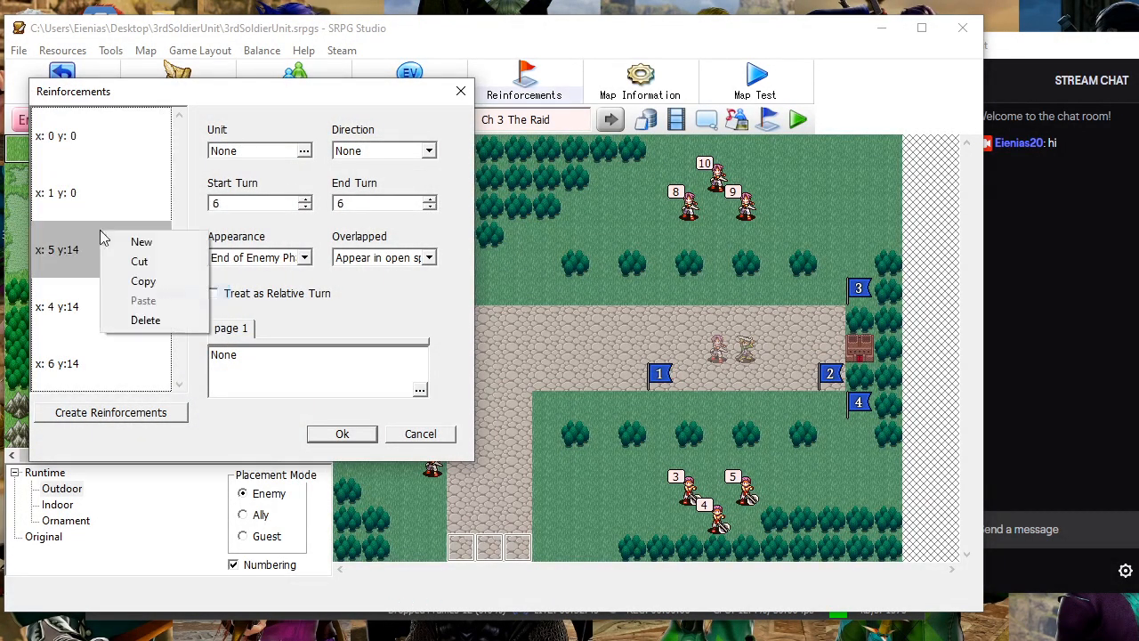
click(144, 319)
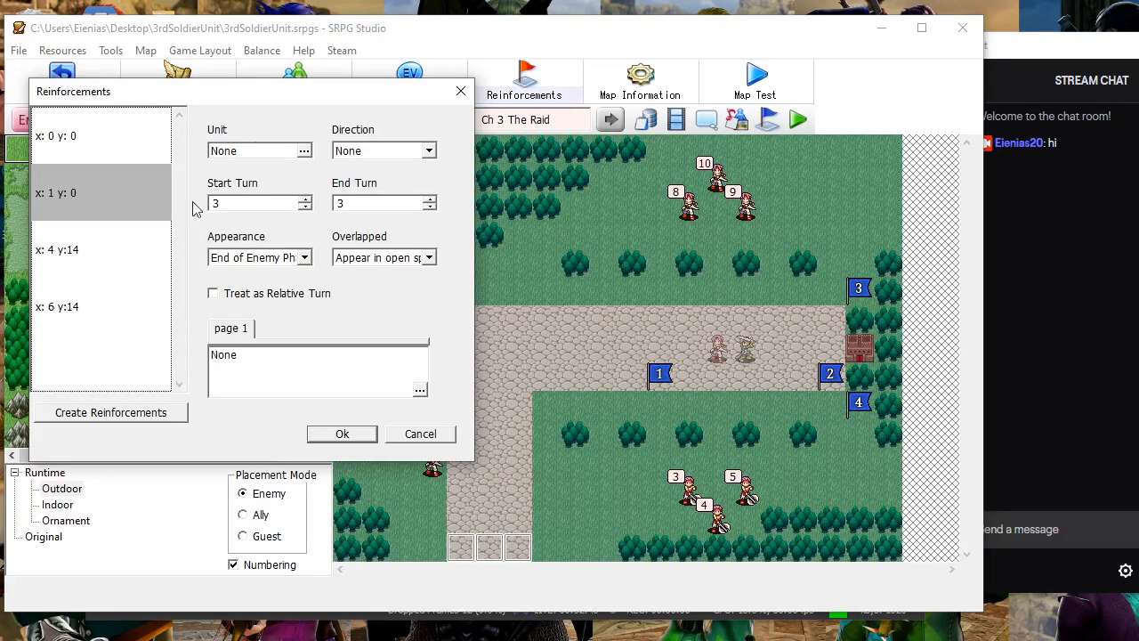
Delete the remaining reinforcement points at x:4 y:14, x:6 y:14, x:0 y:0 and x:1 y:0, and confirm the reinforcement settings
click(263, 151)
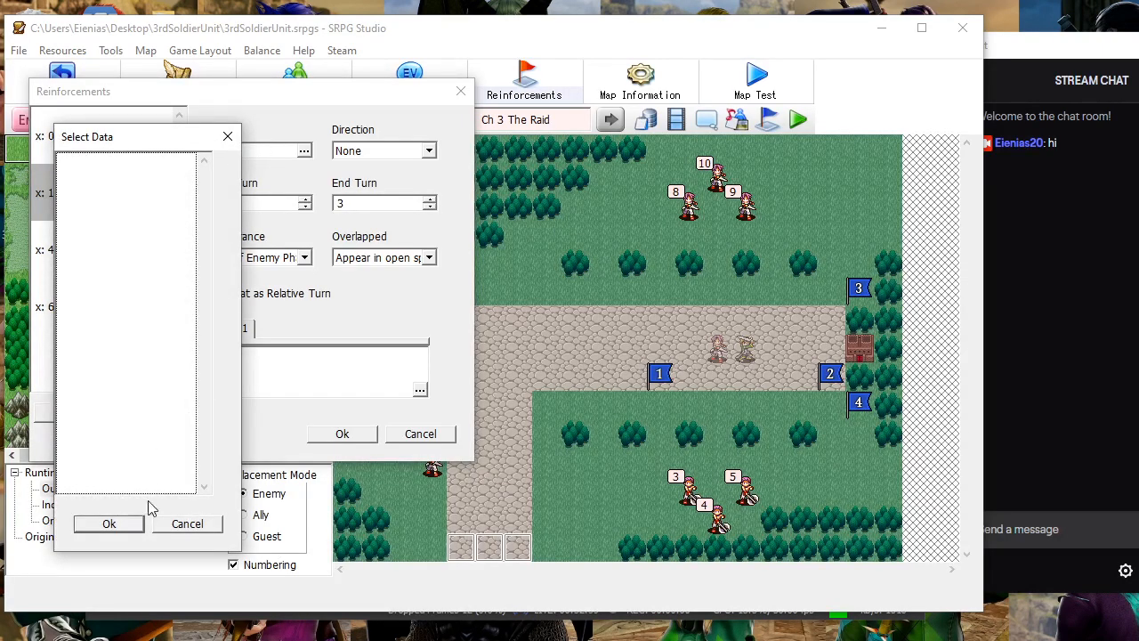
key(Escape)
right_click(101, 260)
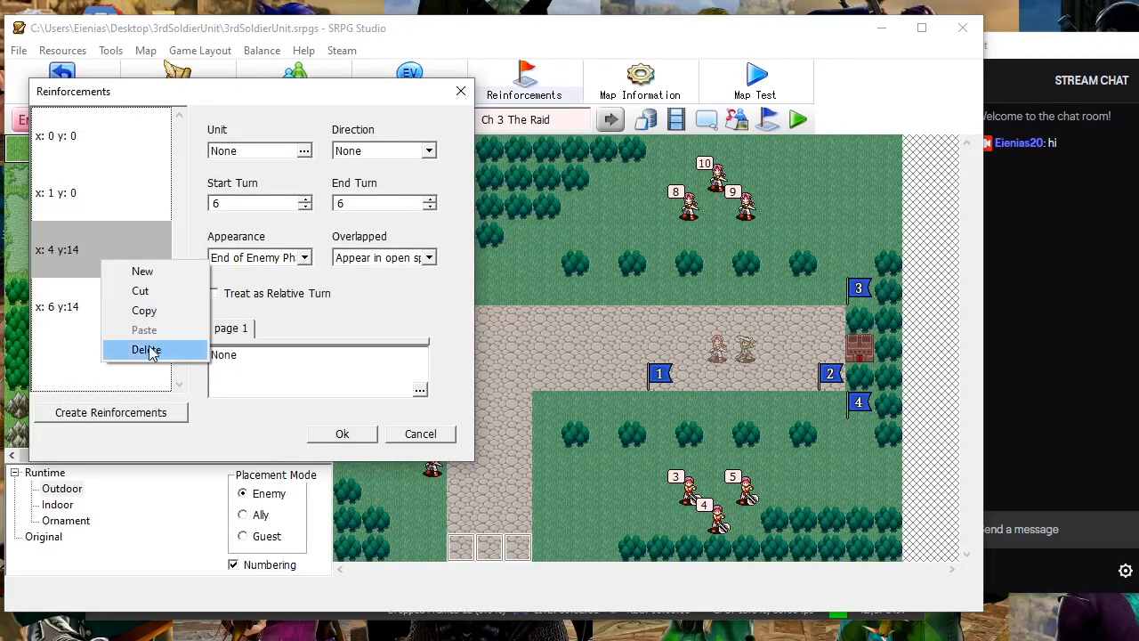
click(150, 350)
right_click(112, 226)
click(149, 314)
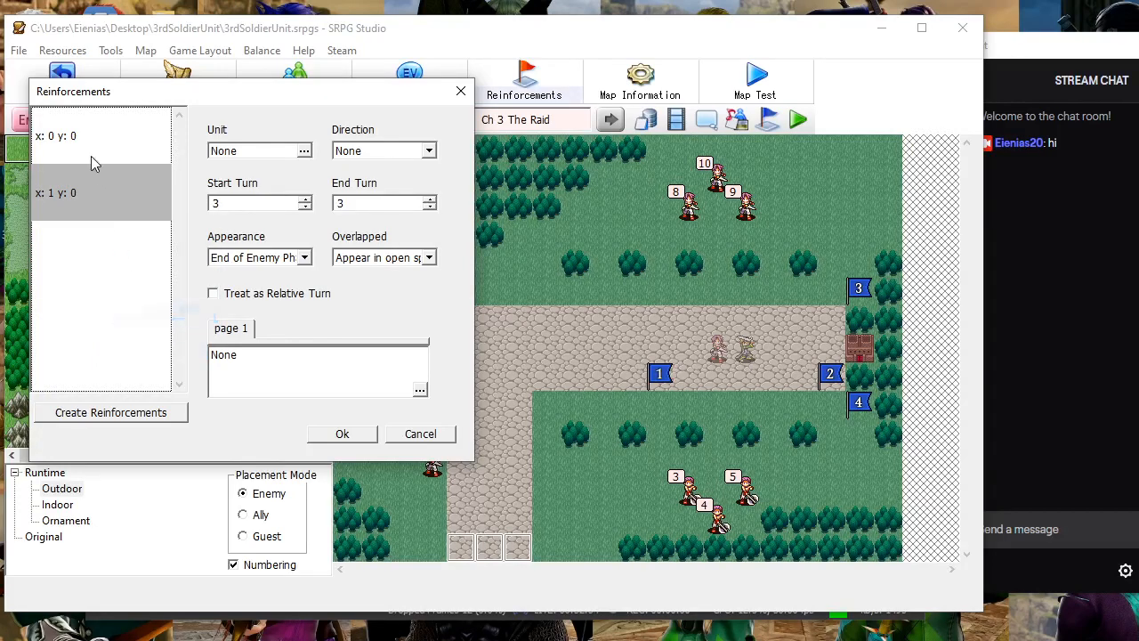
right_click(94, 160)
click(138, 246)
right_click(85, 147)
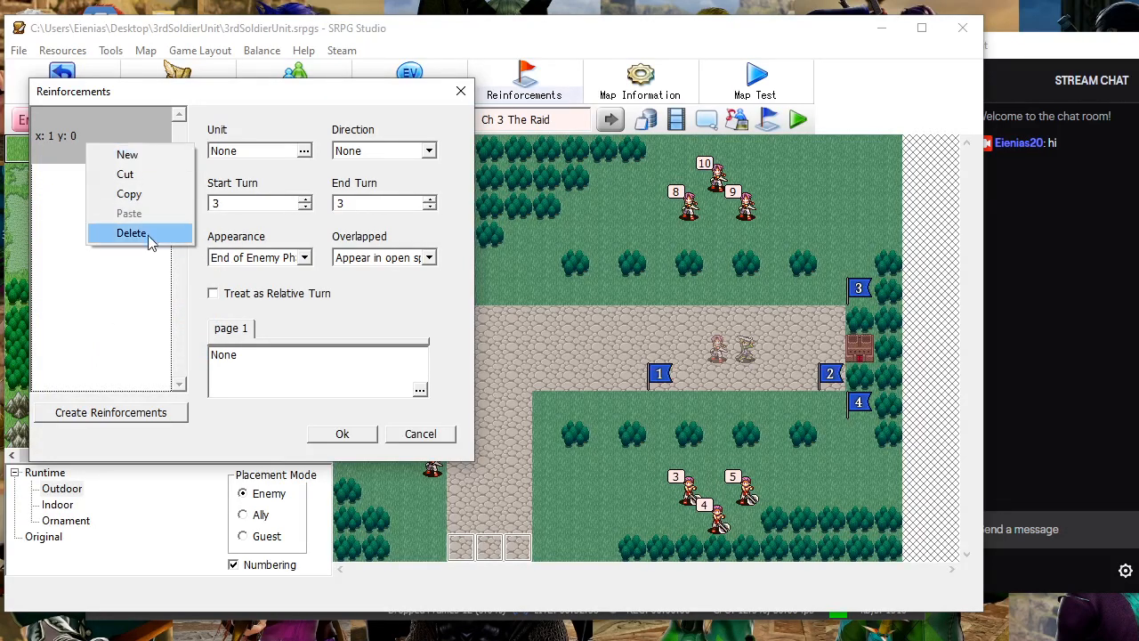
click(148, 236)
click(342, 434)
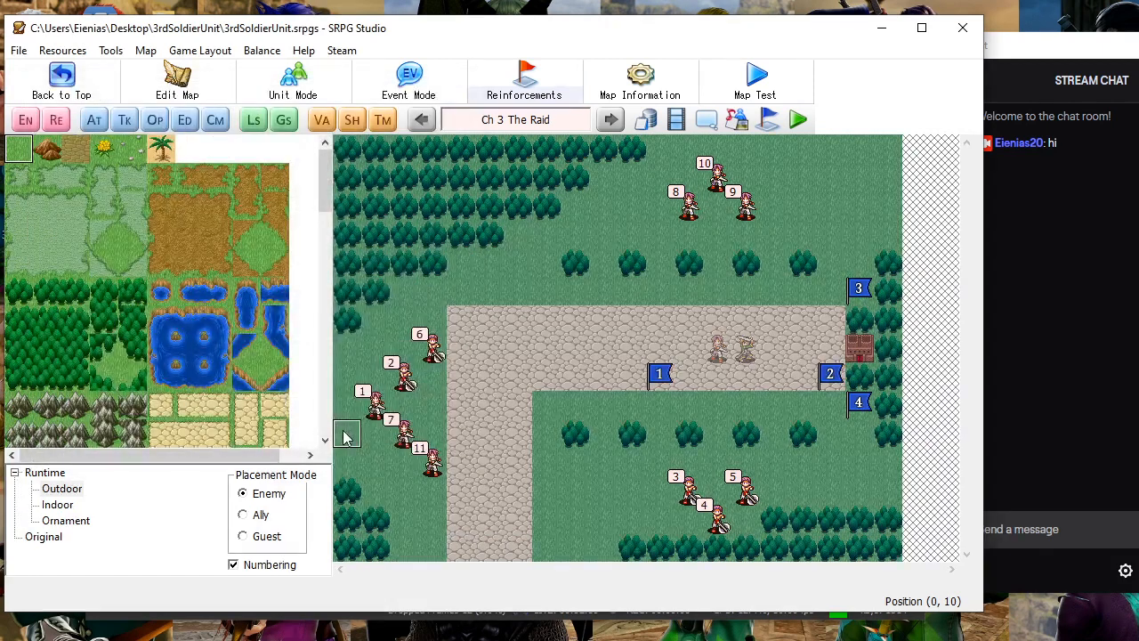
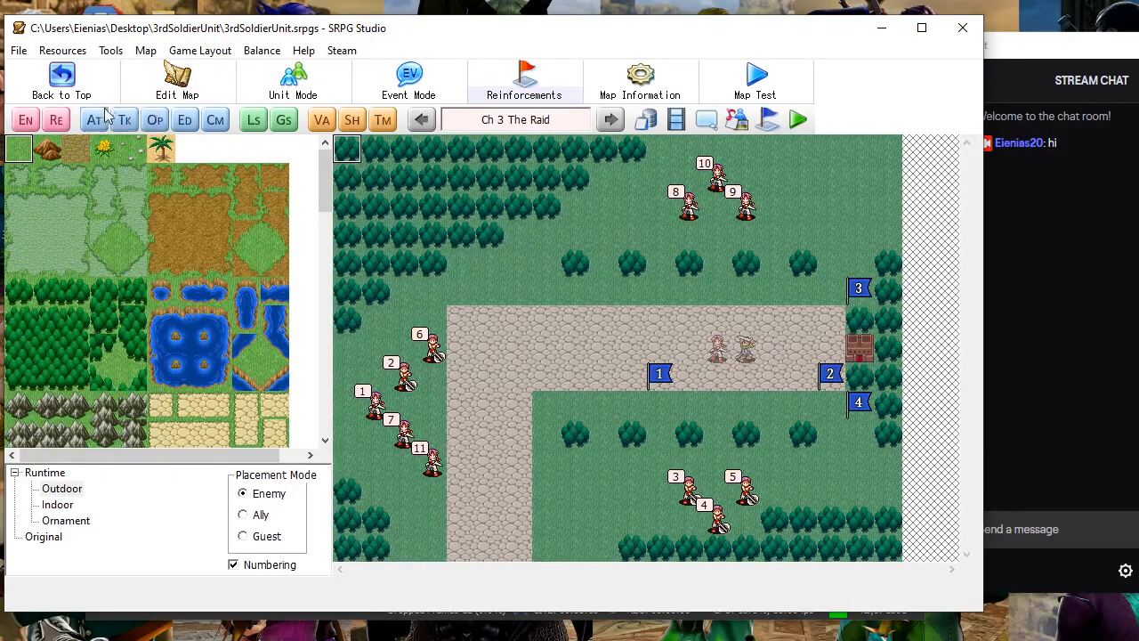
Duplicate the Brigand within the map's EV Enemies
click(37, 125)
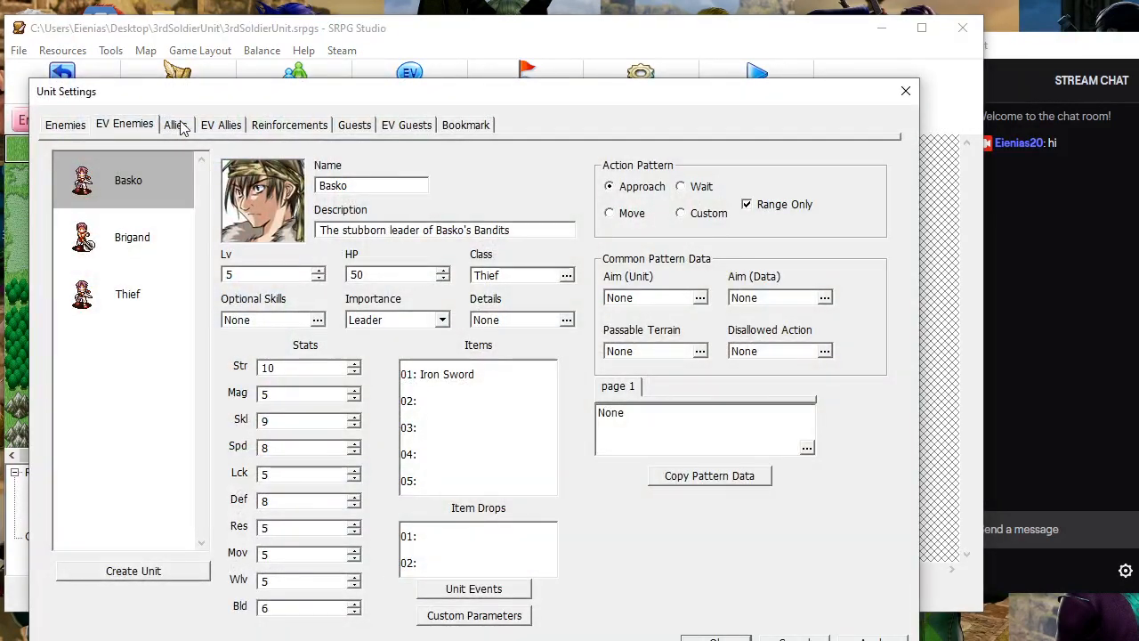
click(221, 125)
click(145, 125)
drag(198, 109, 276, 92)
right_click(209, 213)
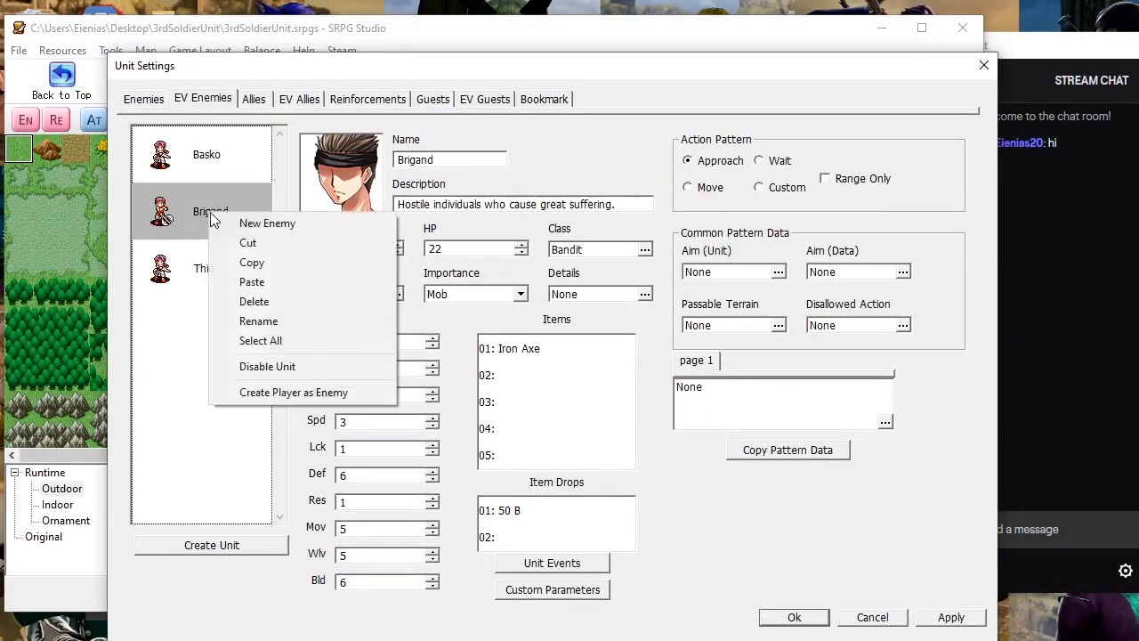
click(254, 262)
right_click(223, 356)
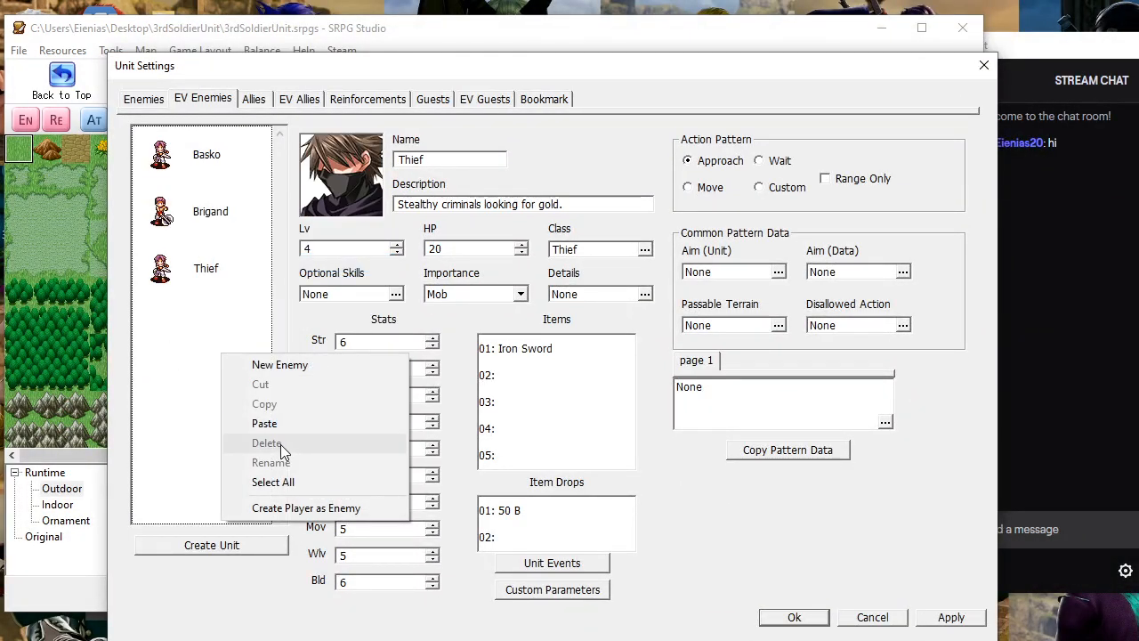
click(260, 422)
Create a new EV enemy and give it the masked, brown-haired face from the General 4 portraits
click(262, 546)
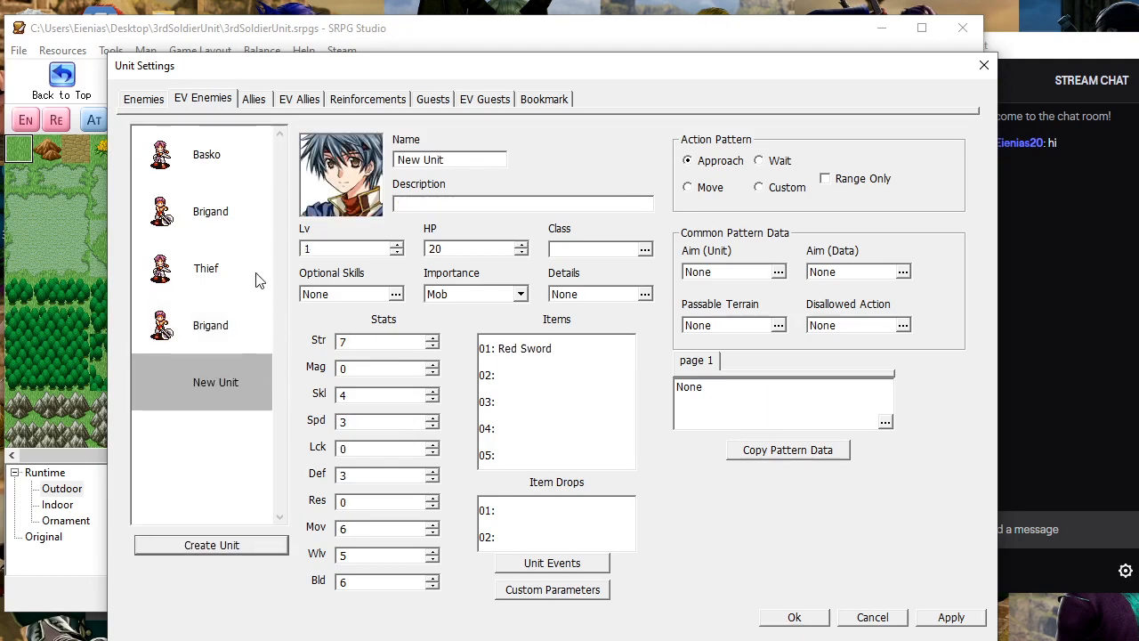
click(338, 200)
click(210, 192)
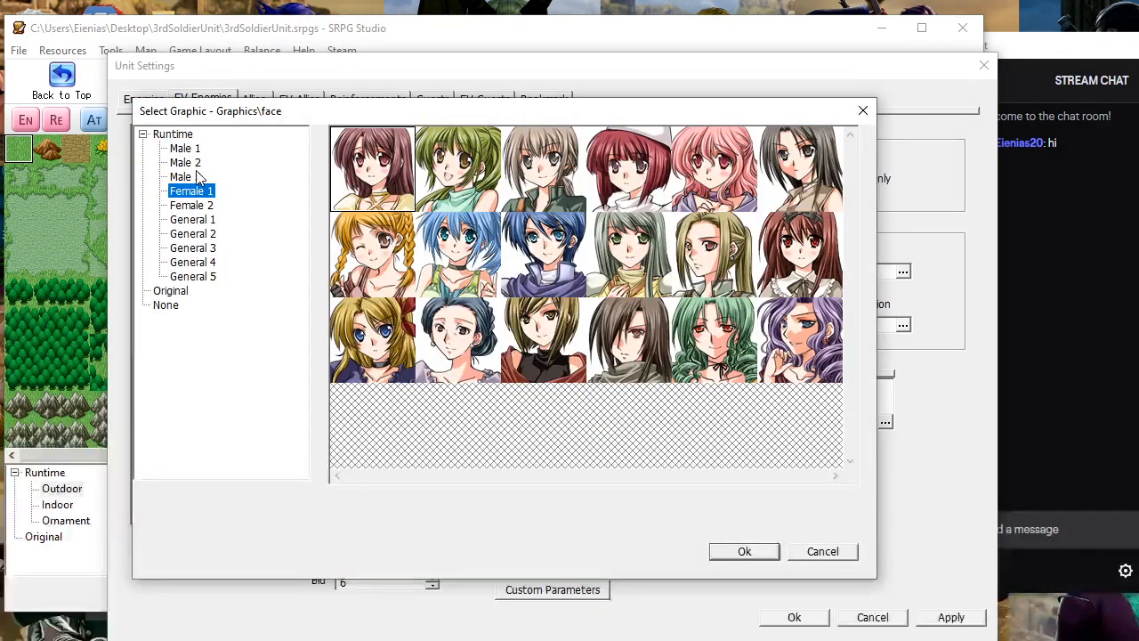
click(198, 222)
key(Down)
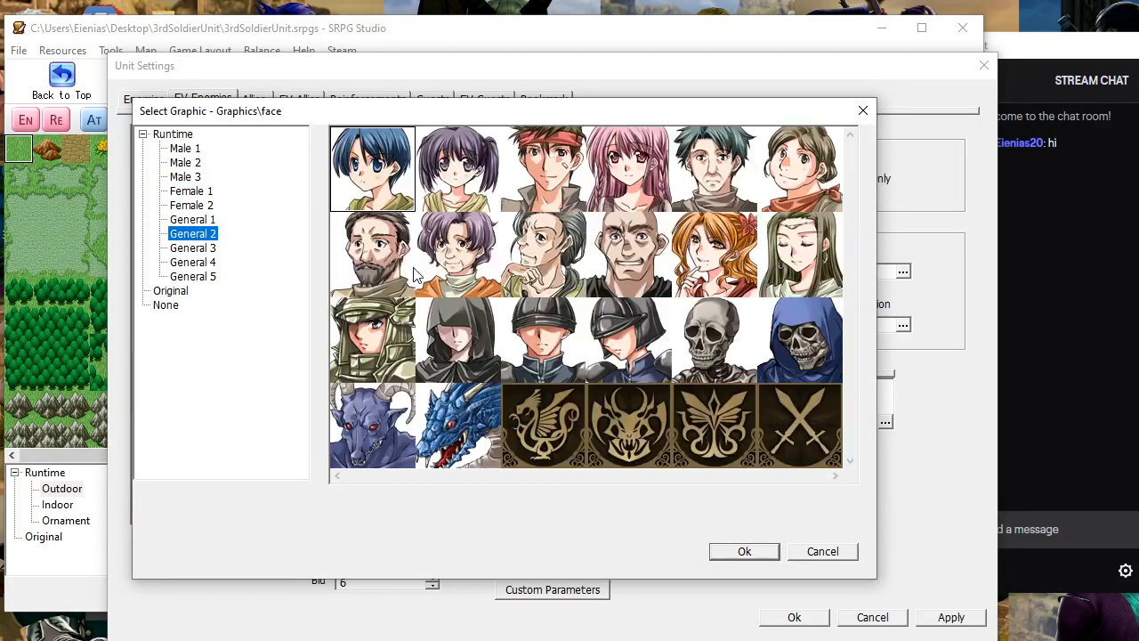
key(Down)
key(Up)
key(Down)
key(Down)
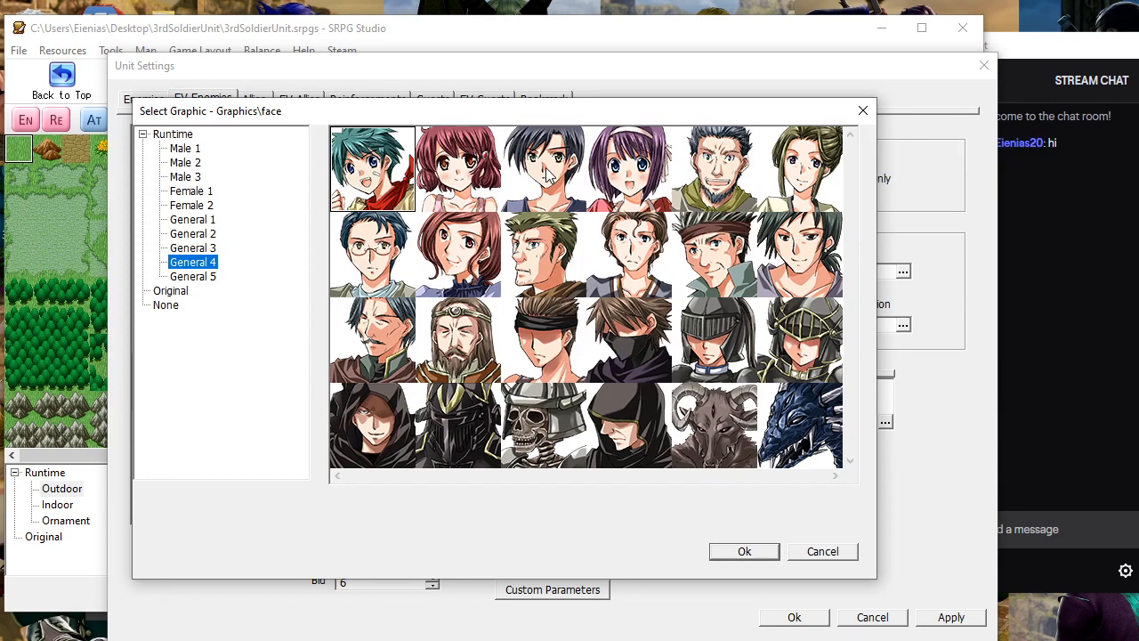
key(Down)
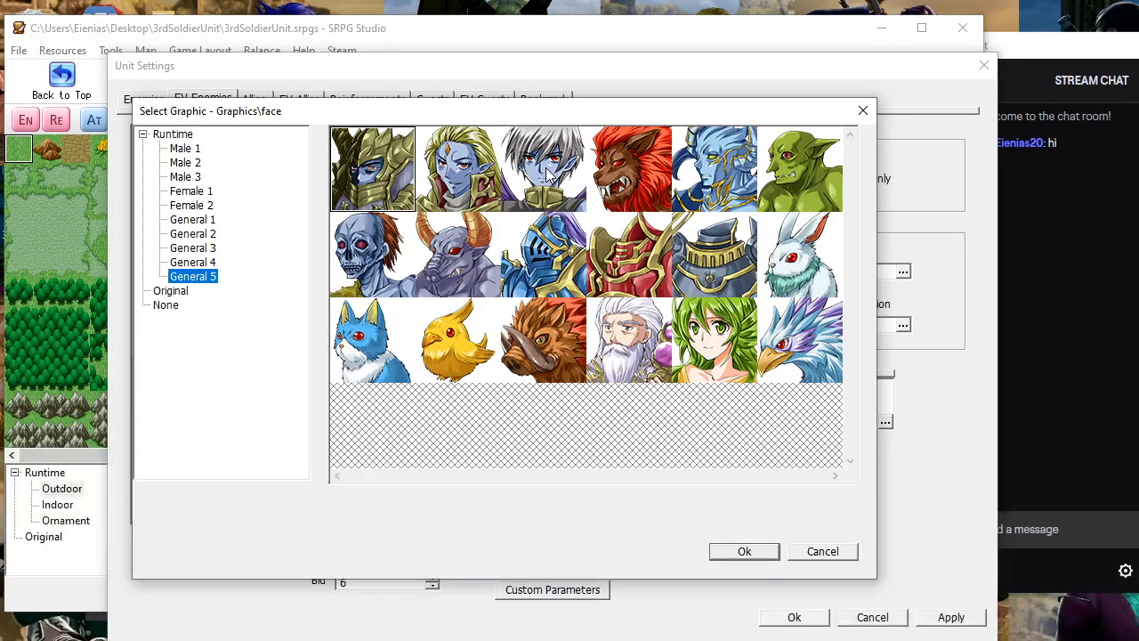
key(Up)
key(Up)
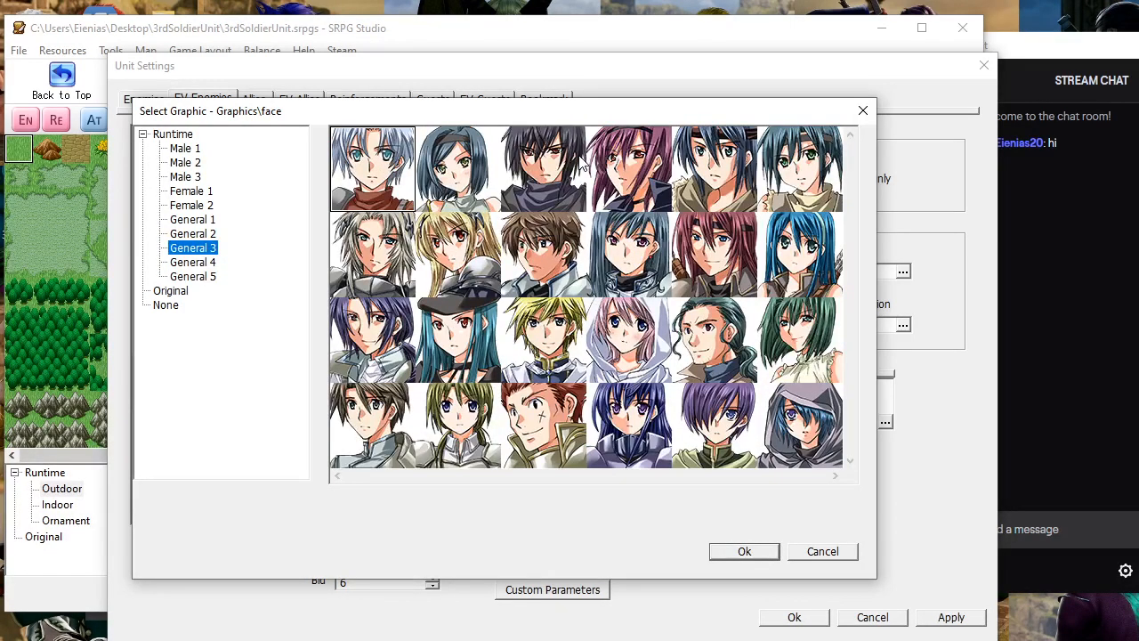
key(Up)
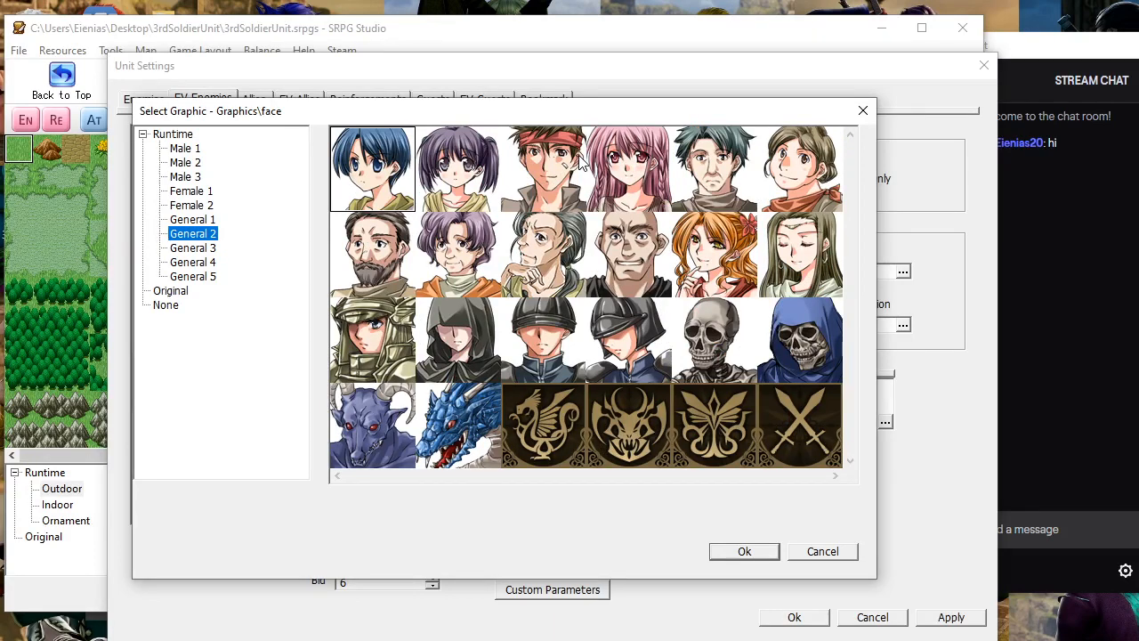
key(Down)
key(Down)
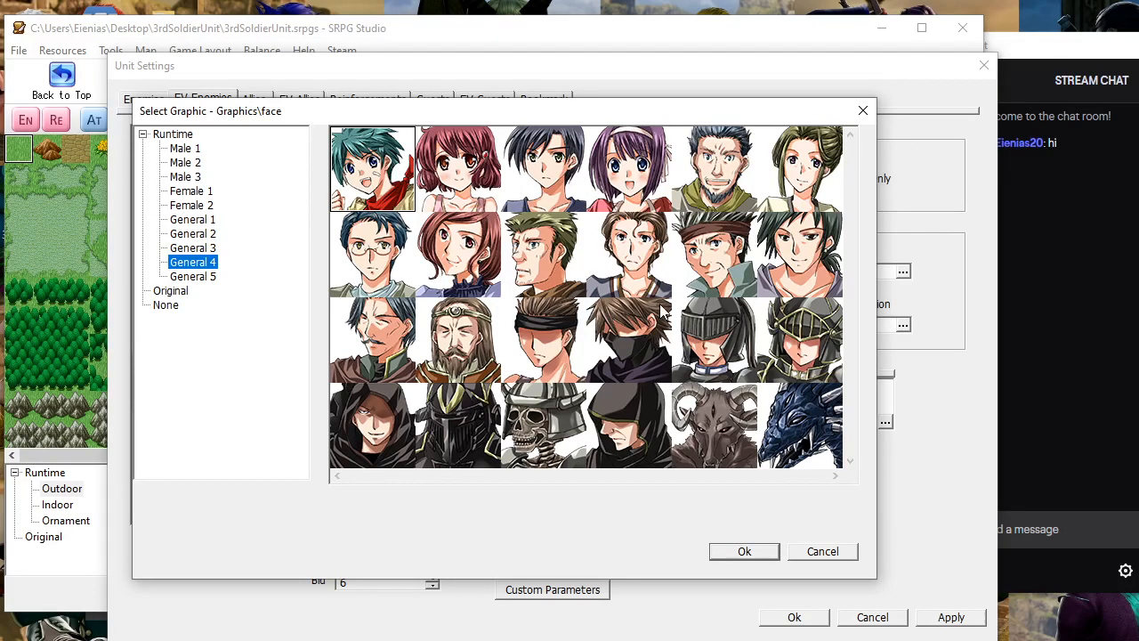
click(639, 324)
click(763, 550)
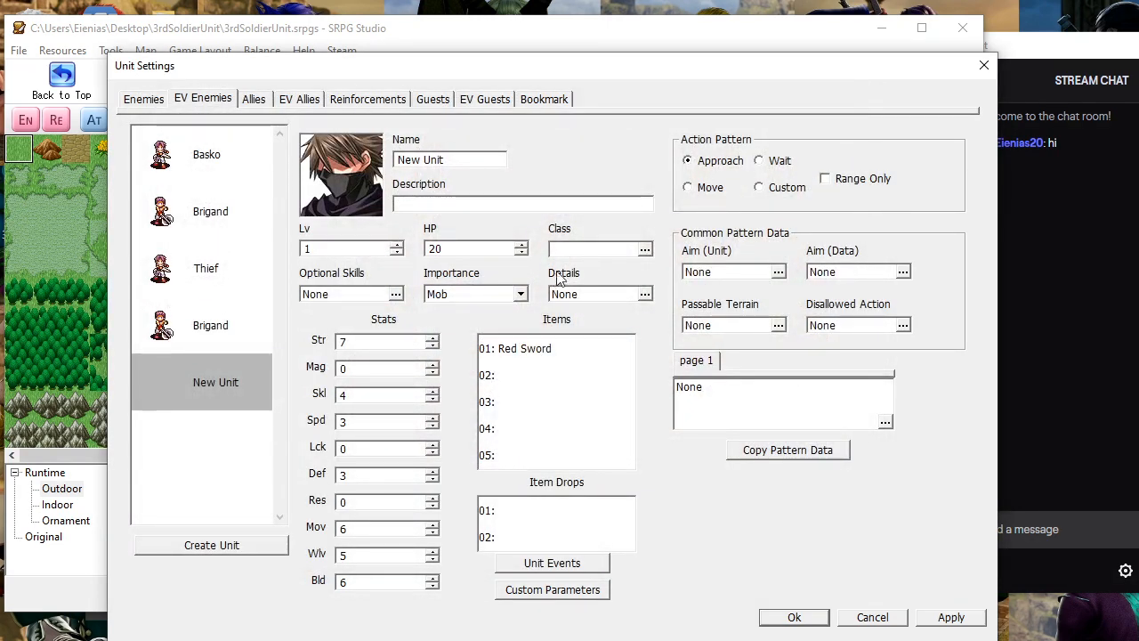
Set the new EV enemy's class to the first Archer in the Archers group
click(602, 251)
click(222, 145)
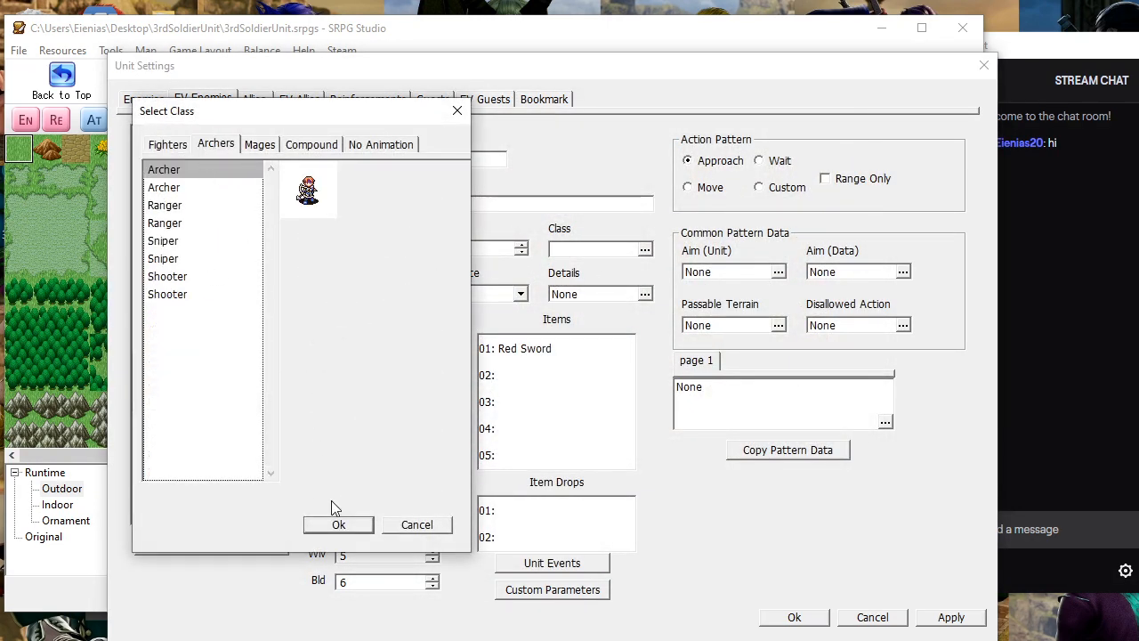
click(345, 526)
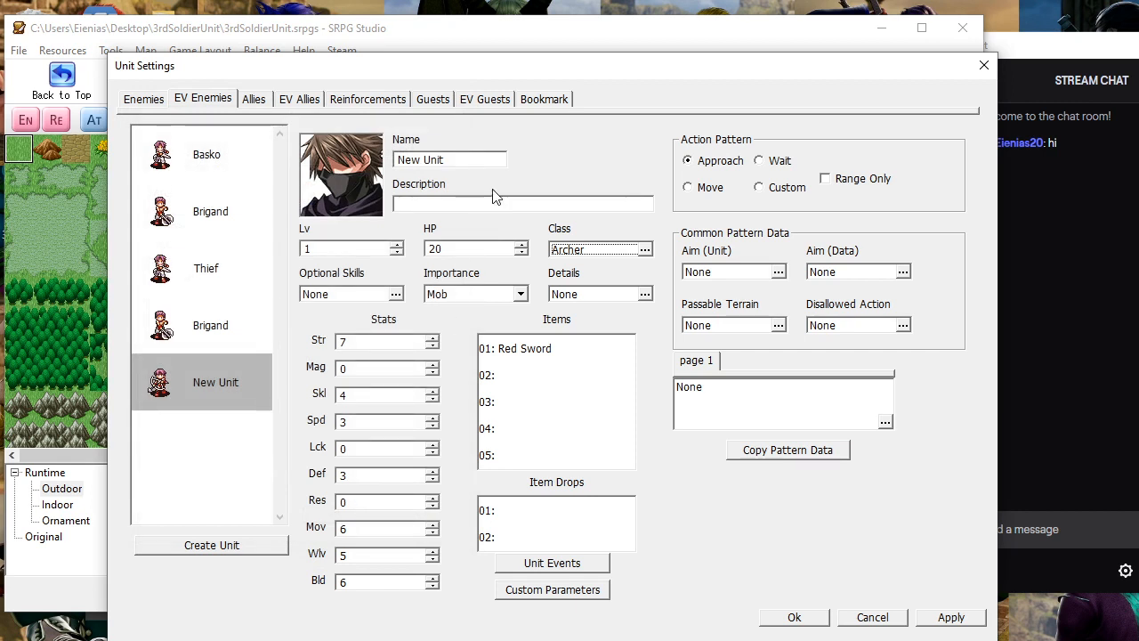
Copy the new archer unit and paste it twice into the EV Enemies
right_click(216, 380)
click(272, 431)
right_click(236, 430)
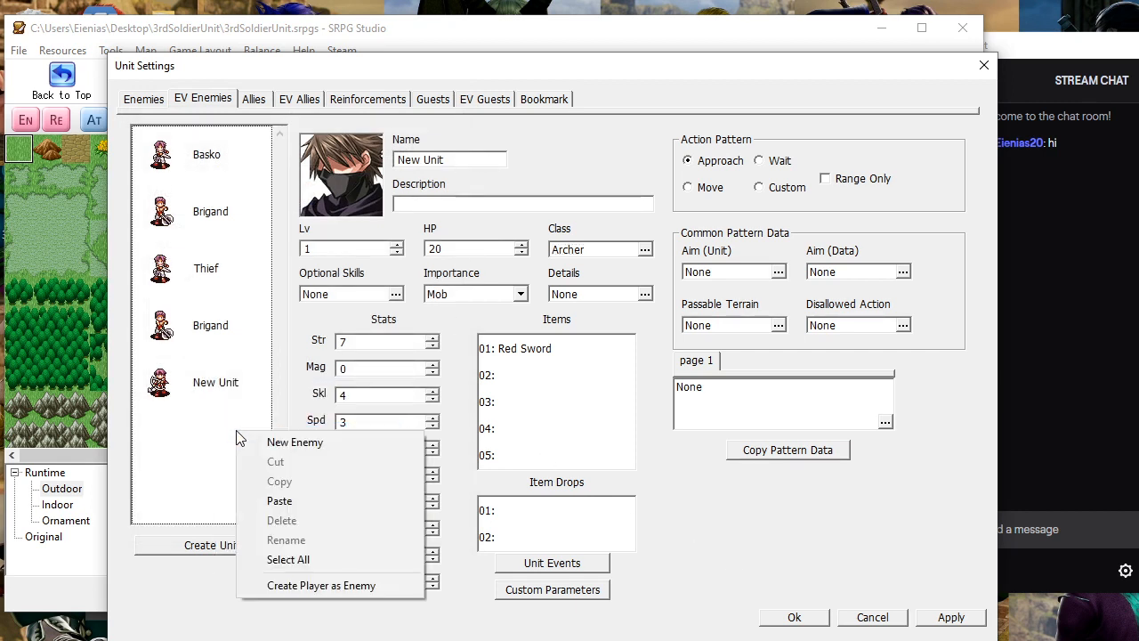
click(279, 504)
right_click(218, 478)
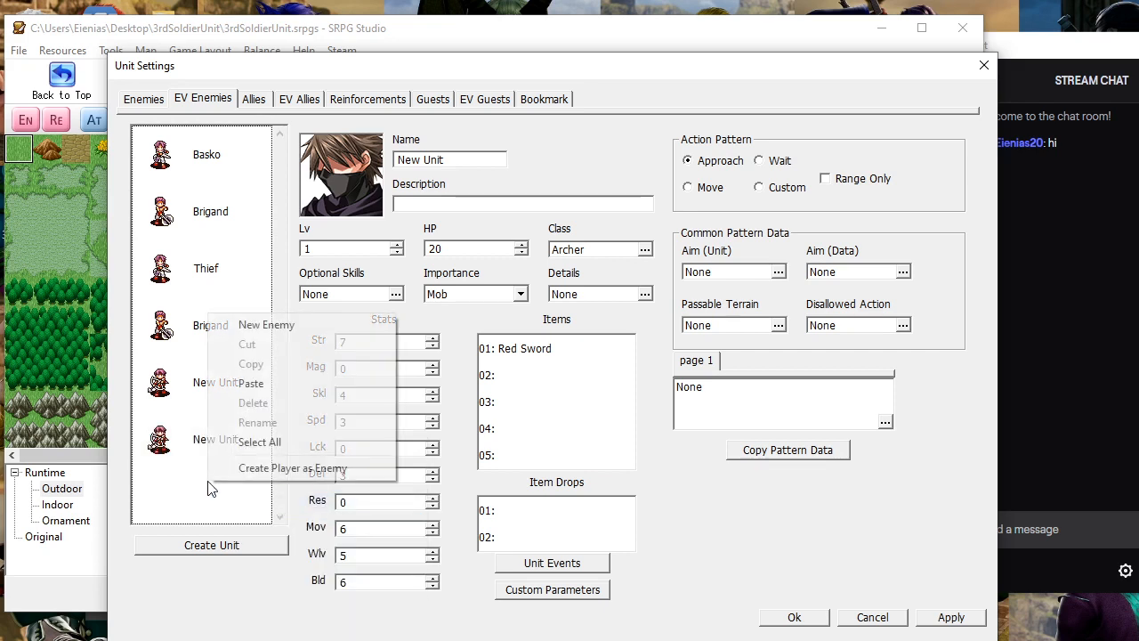
click(278, 376)
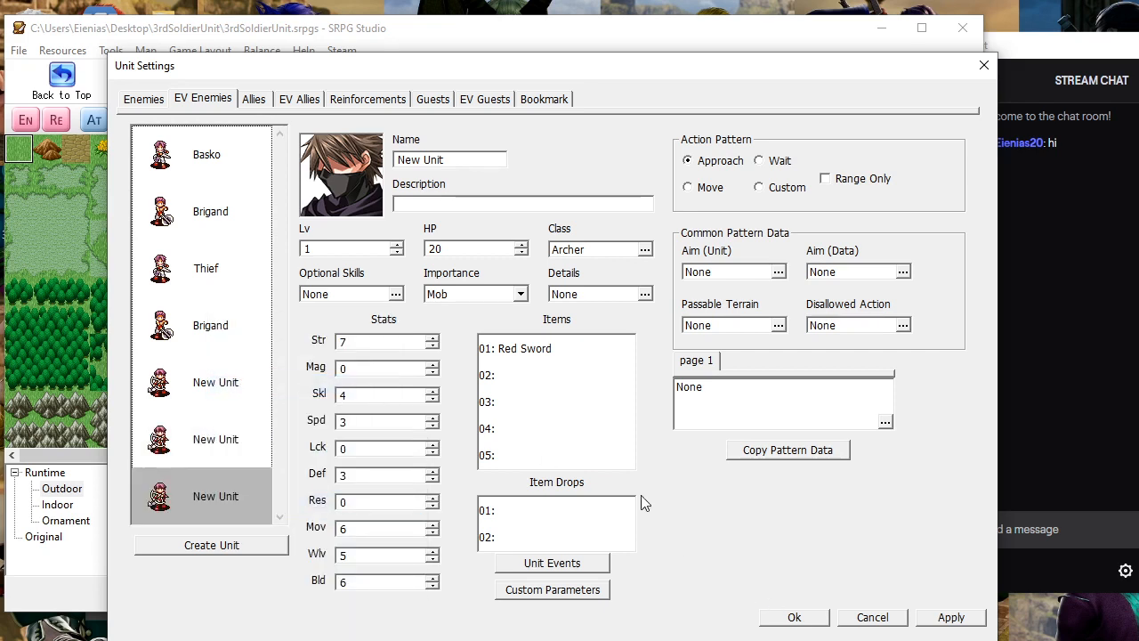
Rename the map enemies Brigand 2, Brigand 3 and Brigand 4 to plain Brigand by removing their numbers
click(205, 219)
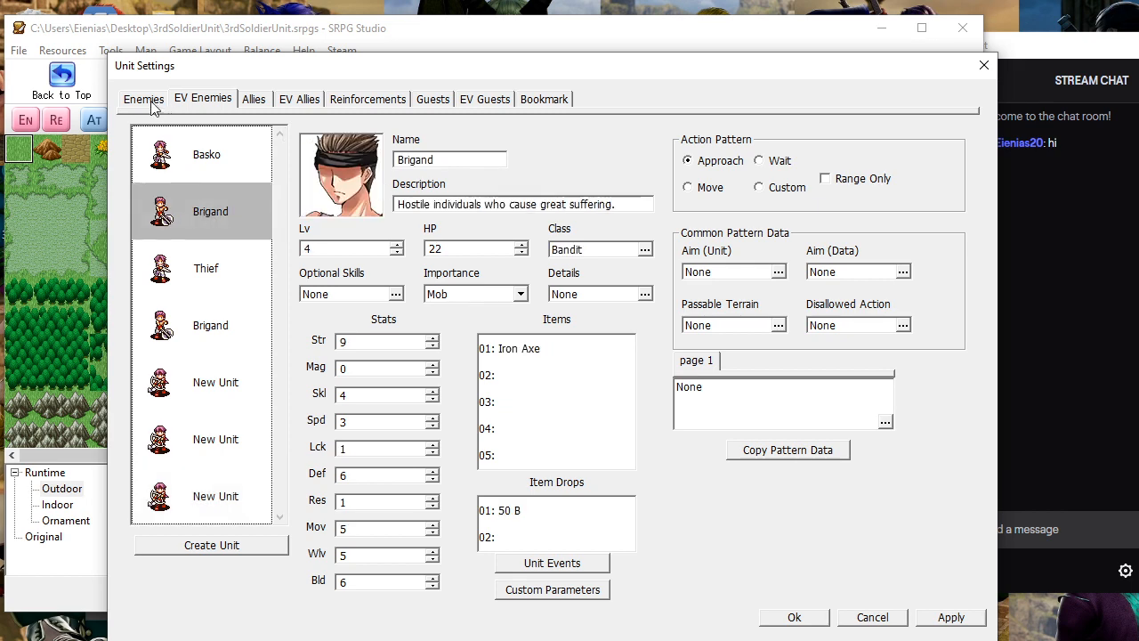
click(150, 102)
click(222, 216)
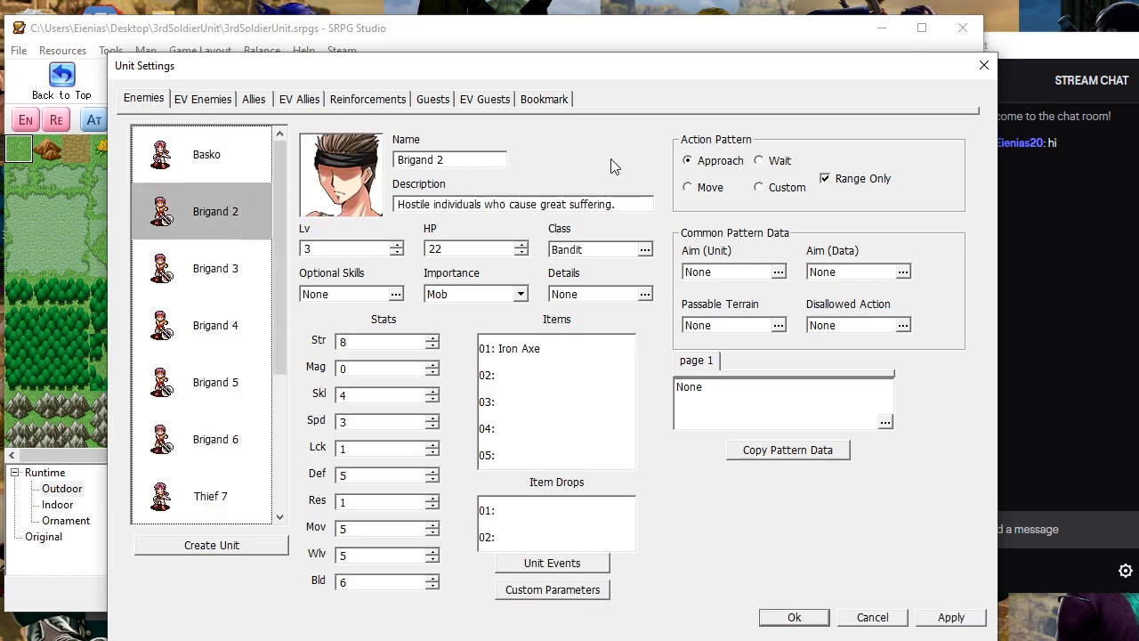
click(463, 158)
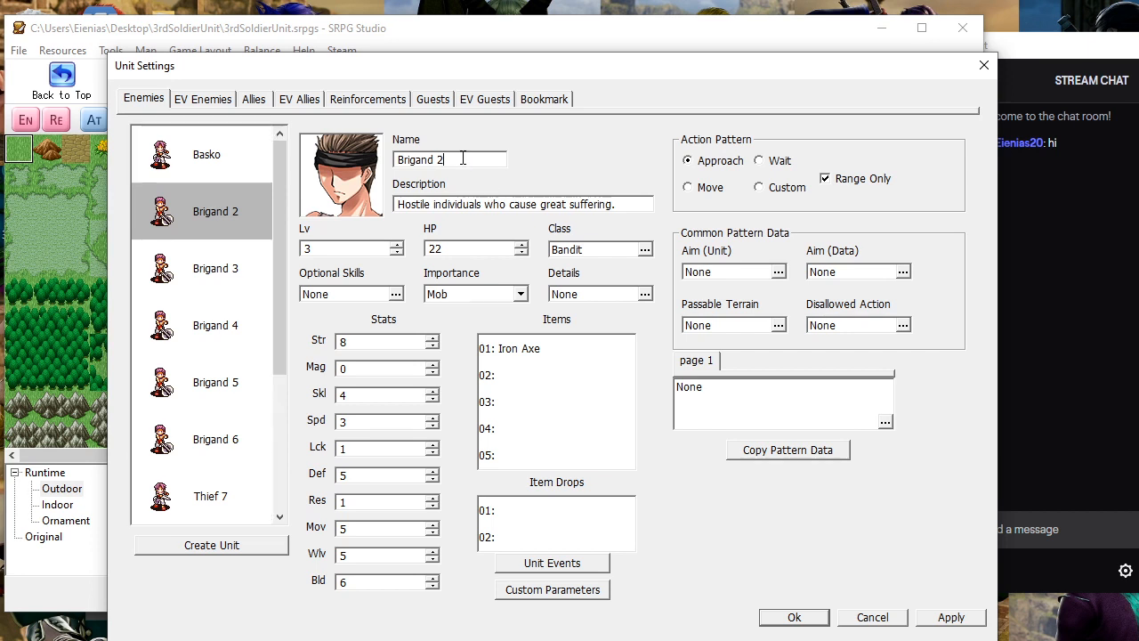
click(256, 263)
click(469, 158)
key(BackSpace)
key(BackSpace)
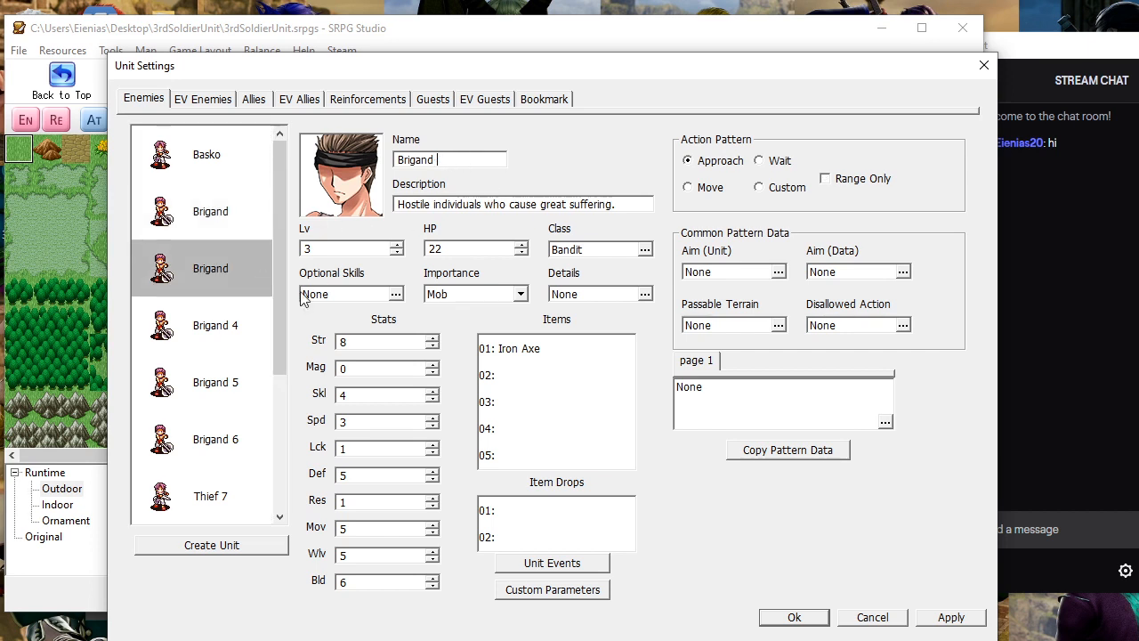
click(214, 325)
click(463, 160)
key(BackSpace)
key(BackSpace)
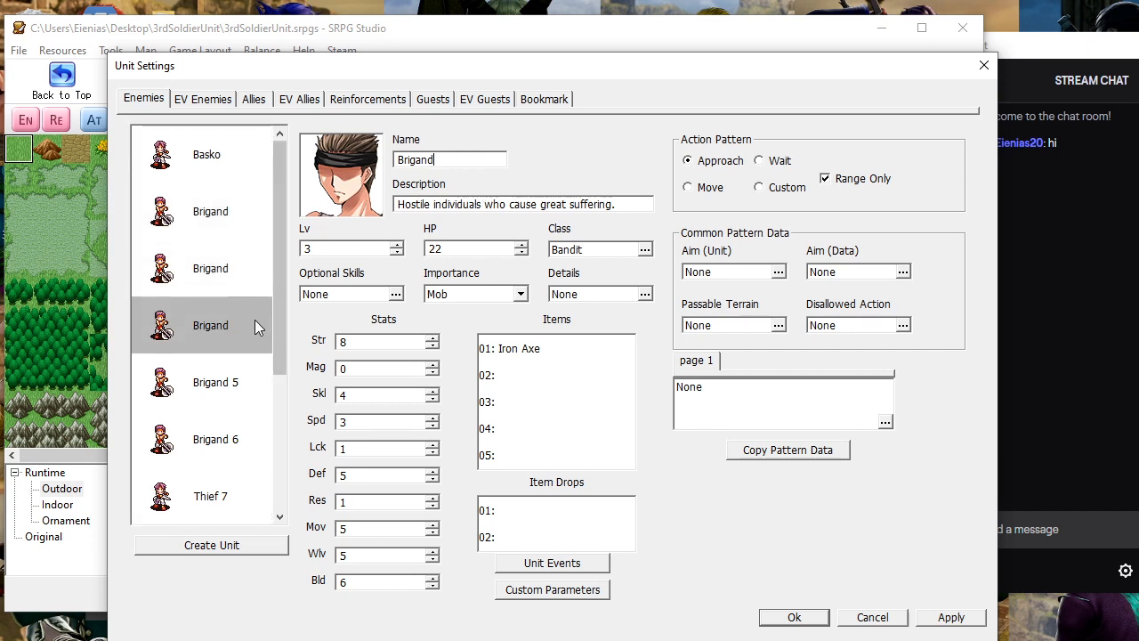
Rename the map enemies Brigand 5 and Brigand 6 to plain Brigand by removing their numbers
click(234, 365)
click(452, 159)
key(BackSpace)
key(BackSpace)
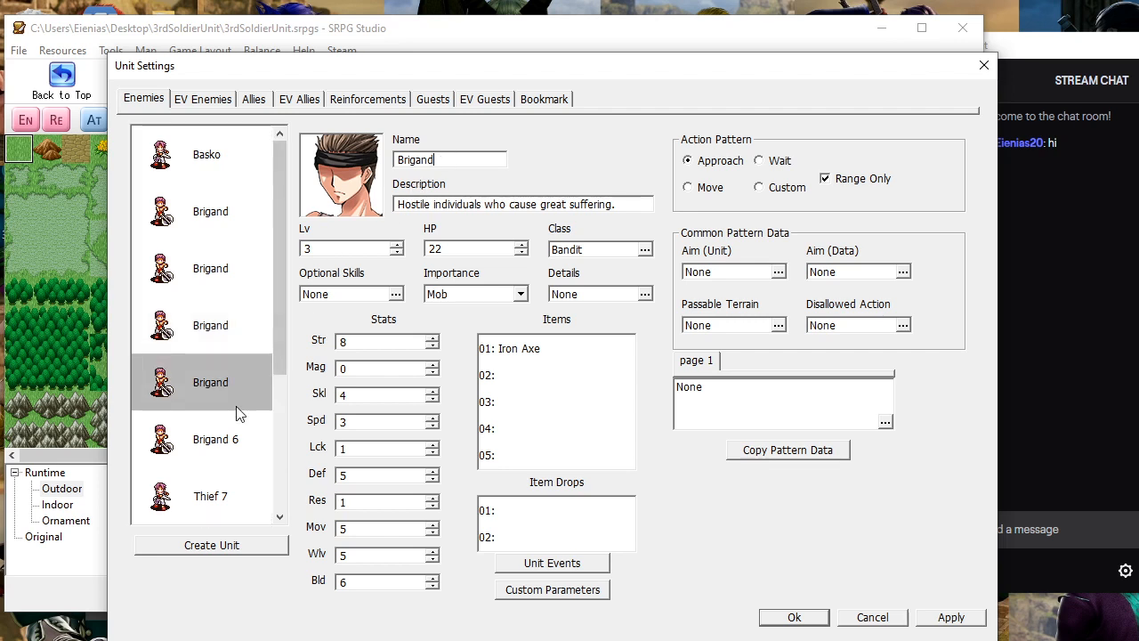
click(237, 410)
click(453, 160)
key(BackSpace)
key(BackSpace)
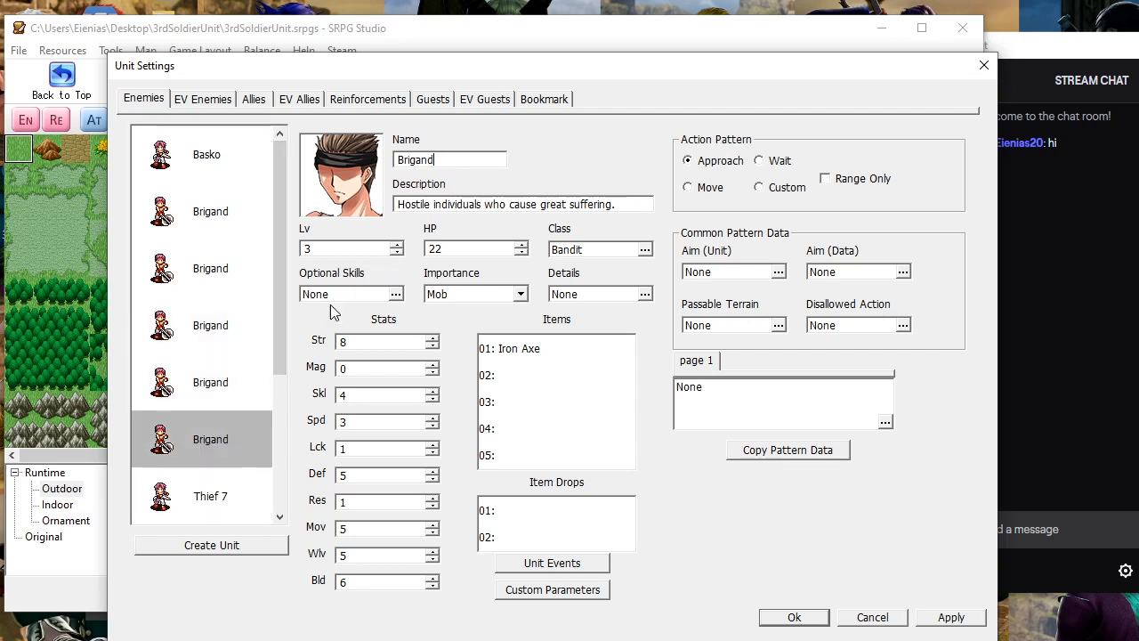
Rename the map enemies Thief 7, Thief 8 and Thief 9 to plain Thief
click(231, 496)
click(470, 158)
key(BackSpace)
key(BackSpace)
scroll(237, 323, down, 3)
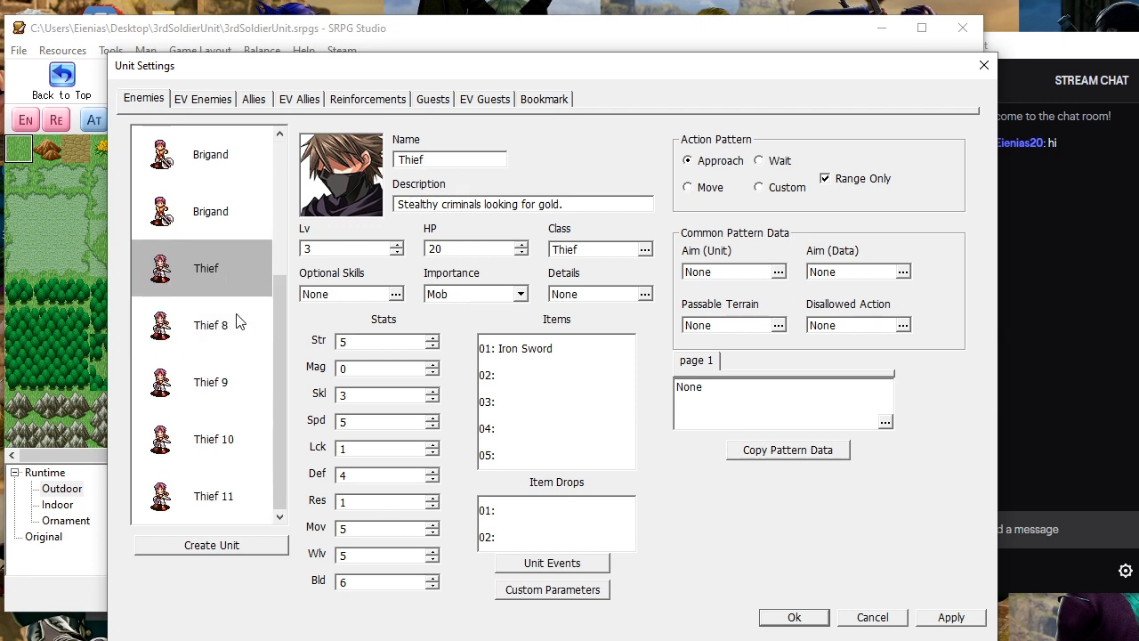
click(237, 322)
click(431, 160)
key(BackSpace)
click(213, 383)
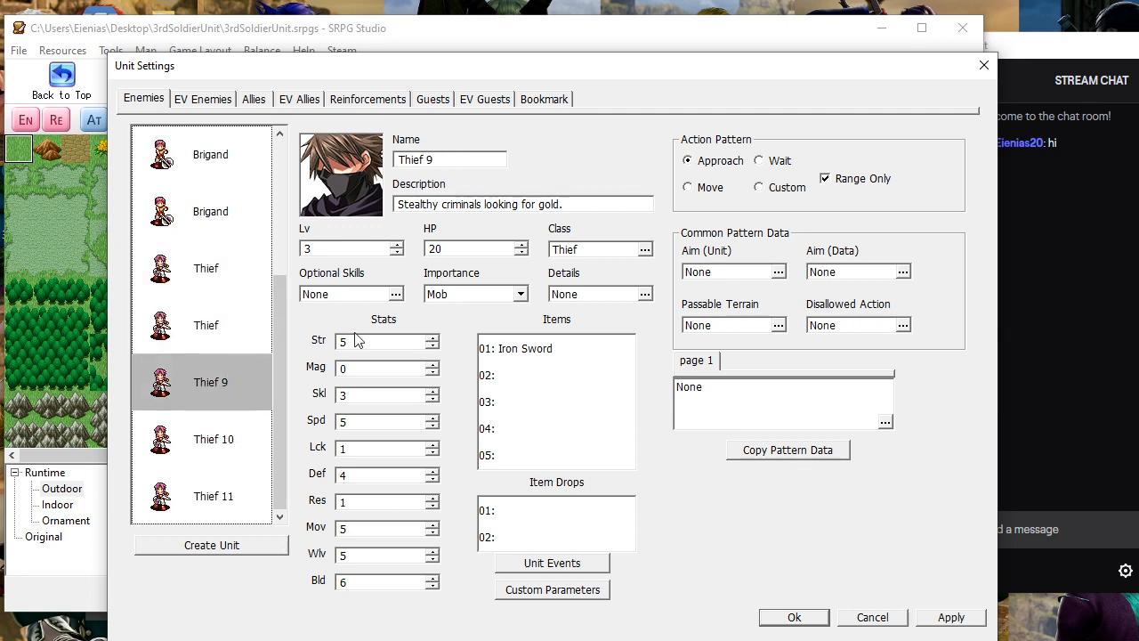
click(488, 160)
key(BackSpace)
Remove the numbers from the names of map enemies Thief 10 and Thief 11, and apply the unit changes
click(214, 439)
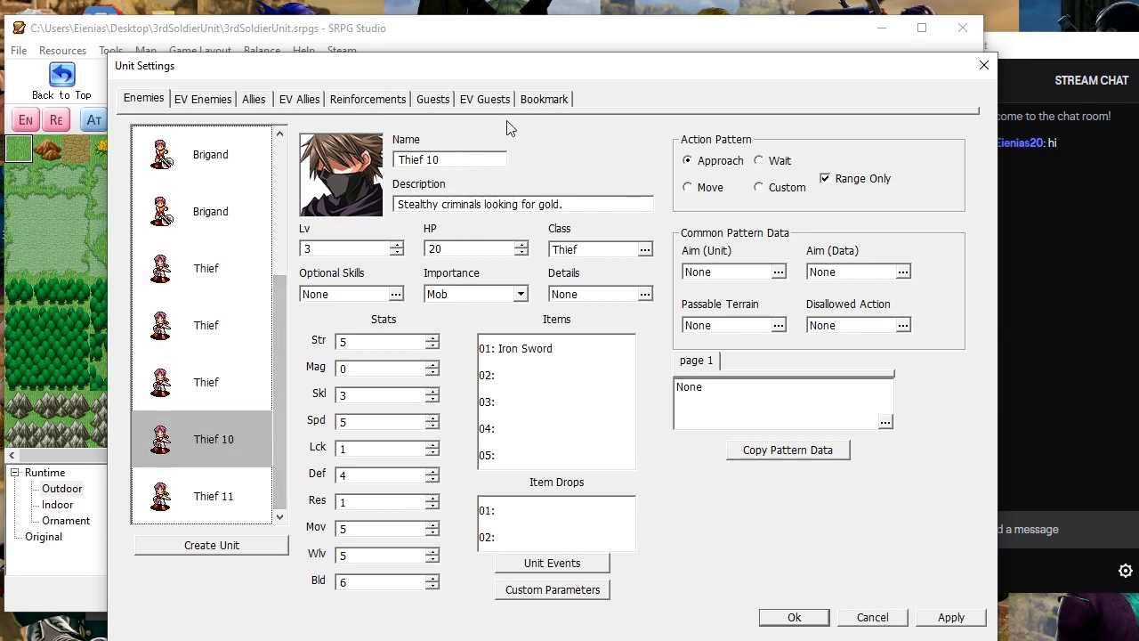
click(469, 158)
key(BackSpace)
key(BackSpace)
key(BackSpace)
click(258, 495)
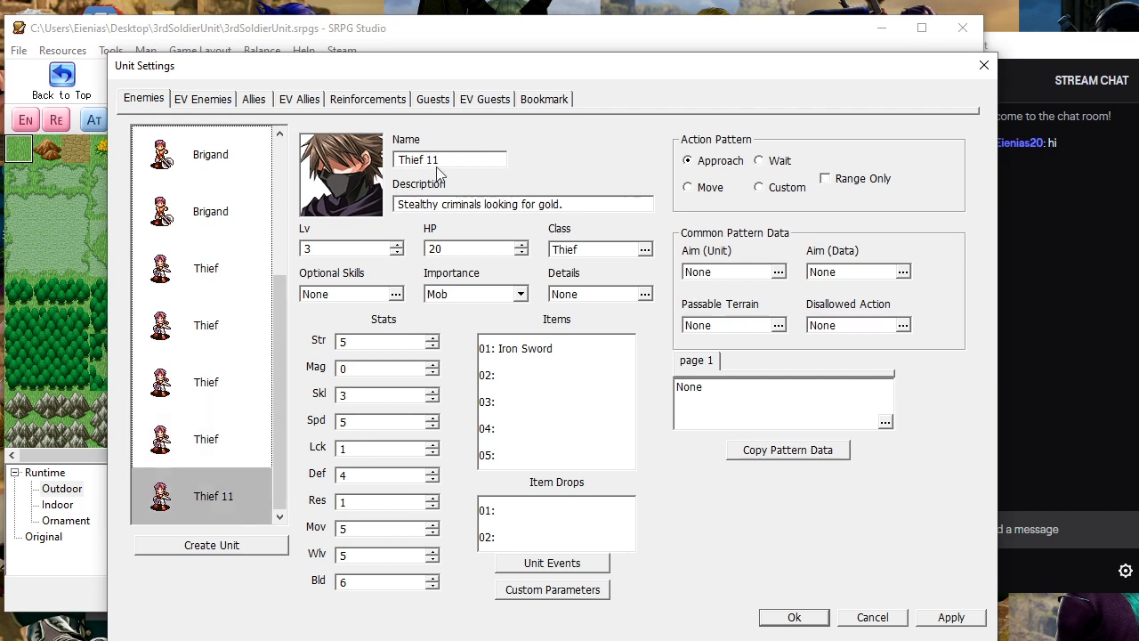
click(460, 160)
key(BackSpace)
key(BackSpace)
key(BackSpace)
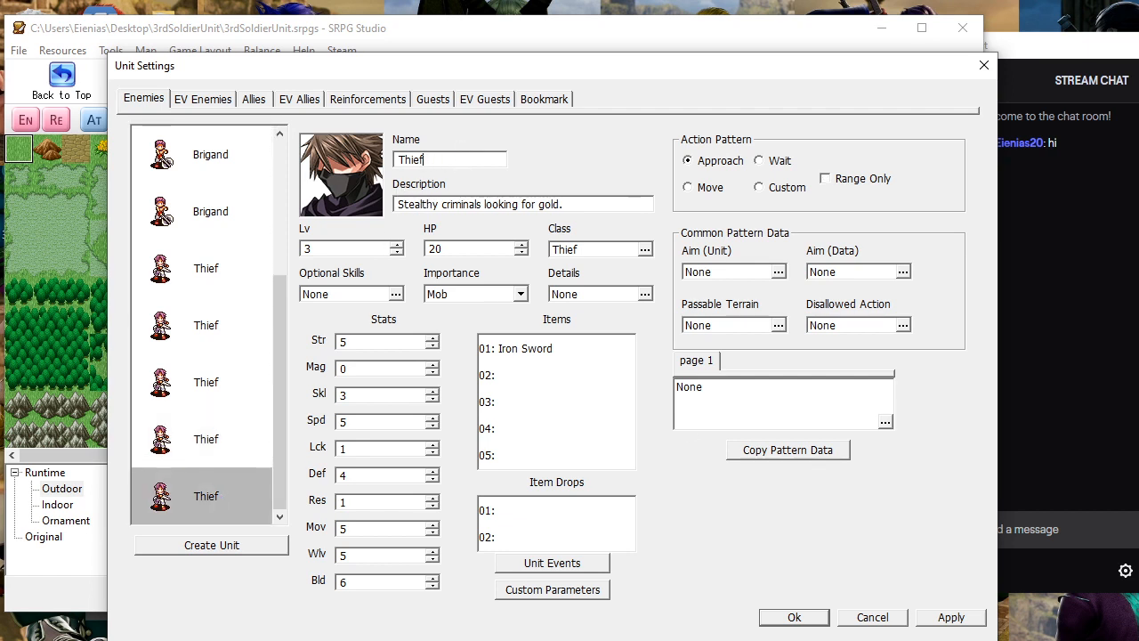
click(946, 616)
scroll(250, 374, up, 4)
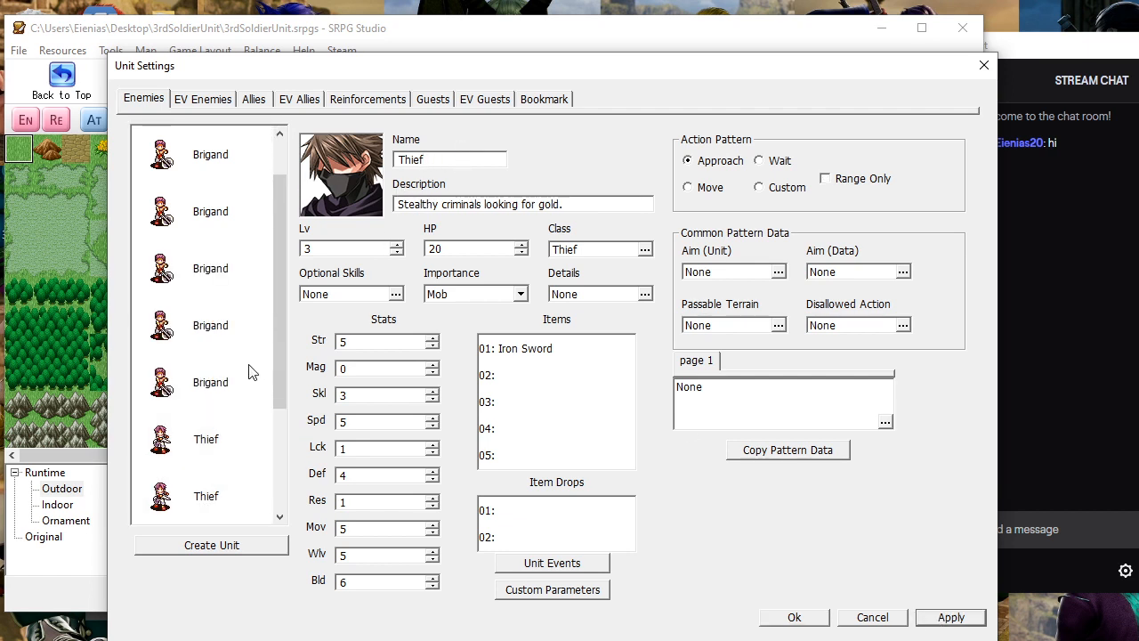
Copy the Thief in the EV Enemies and paste the duplicate after the second Brigand
click(188, 102)
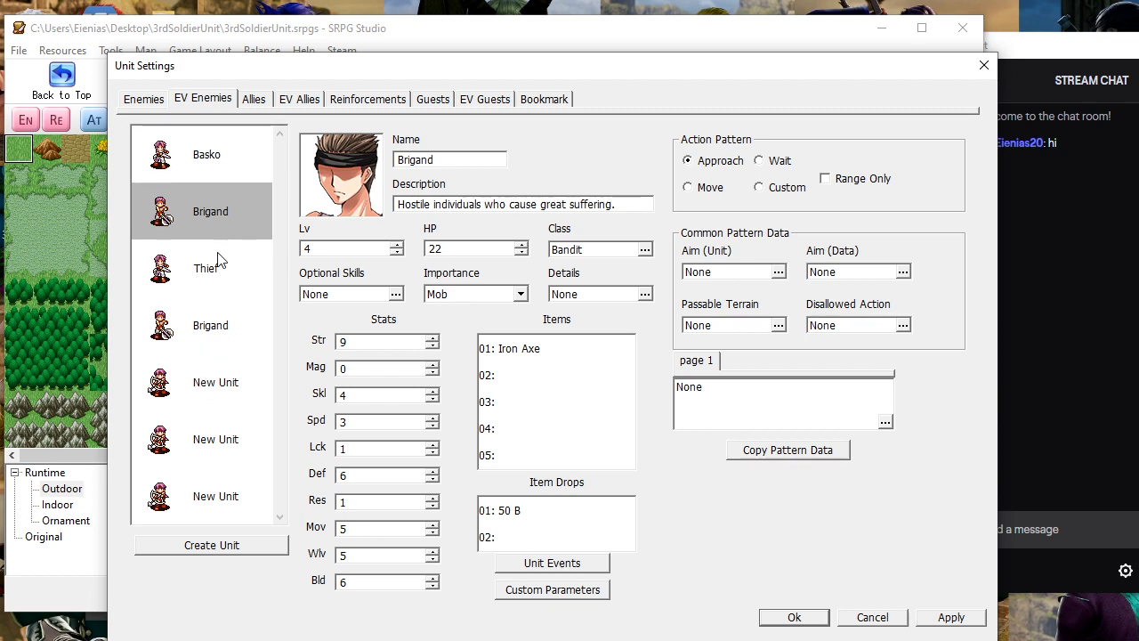
right_click(204, 276)
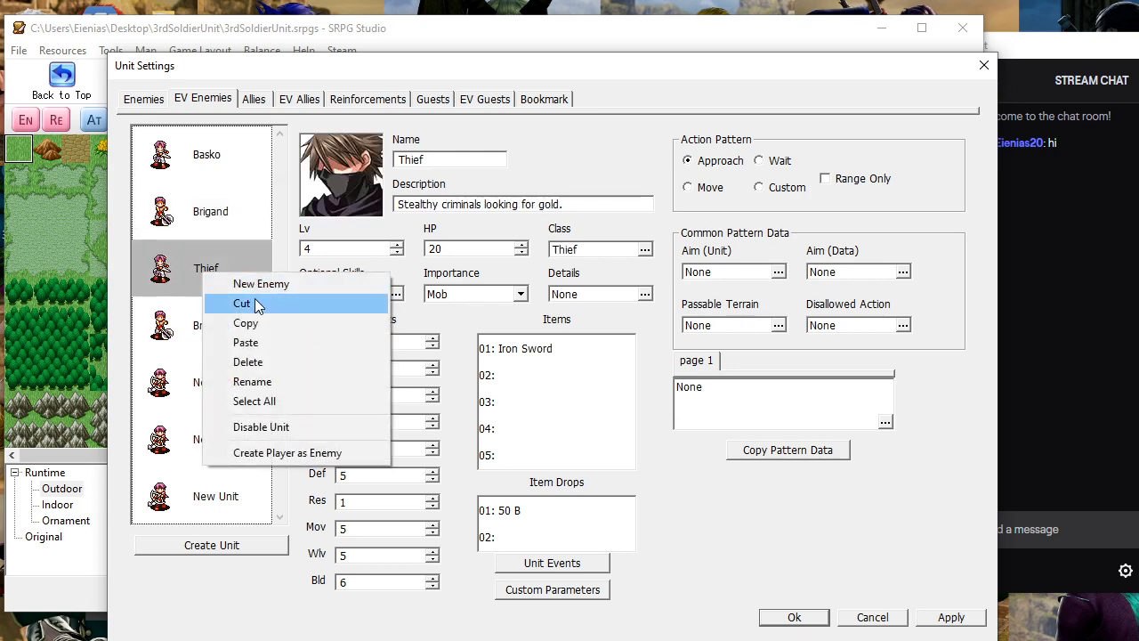
click(197, 226)
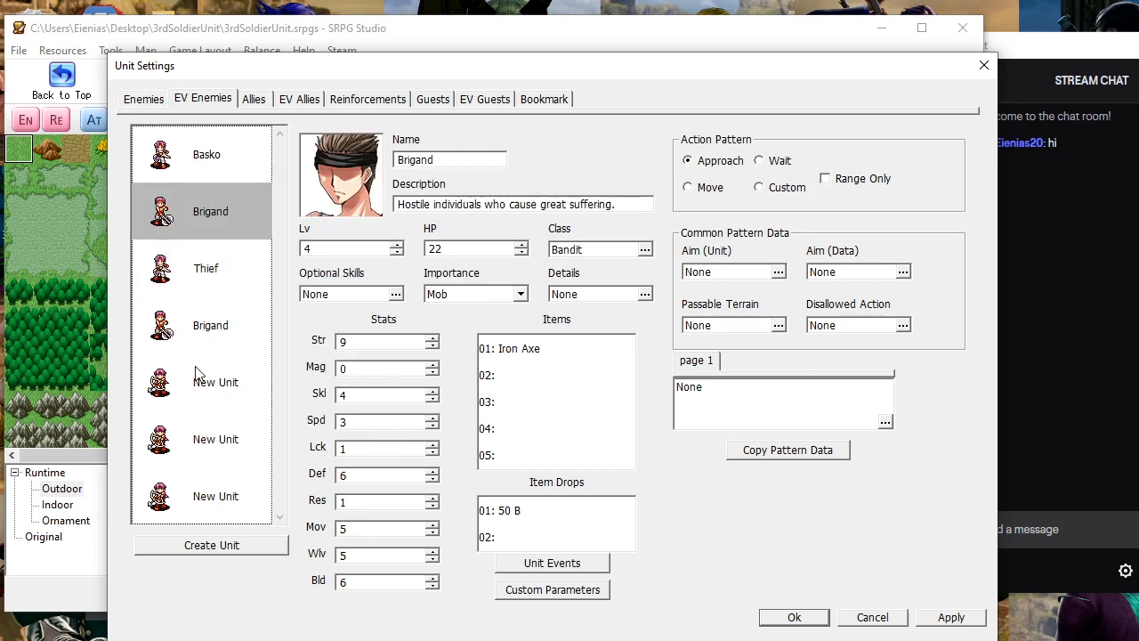
click(204, 311)
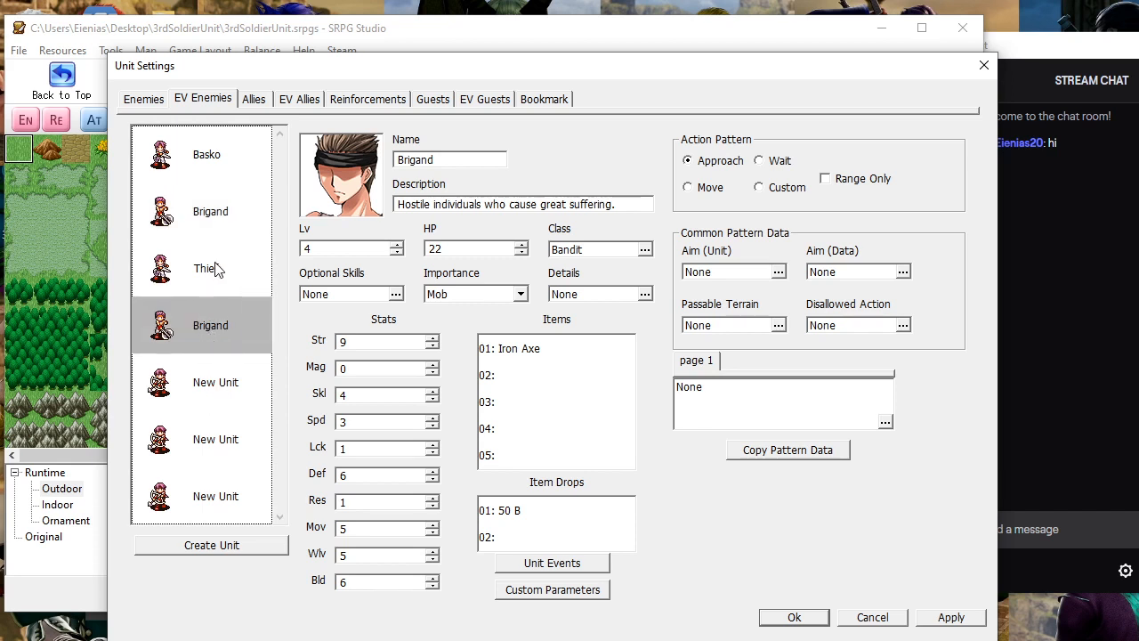
right_click(204, 271)
click(259, 324)
right_click(226, 317)
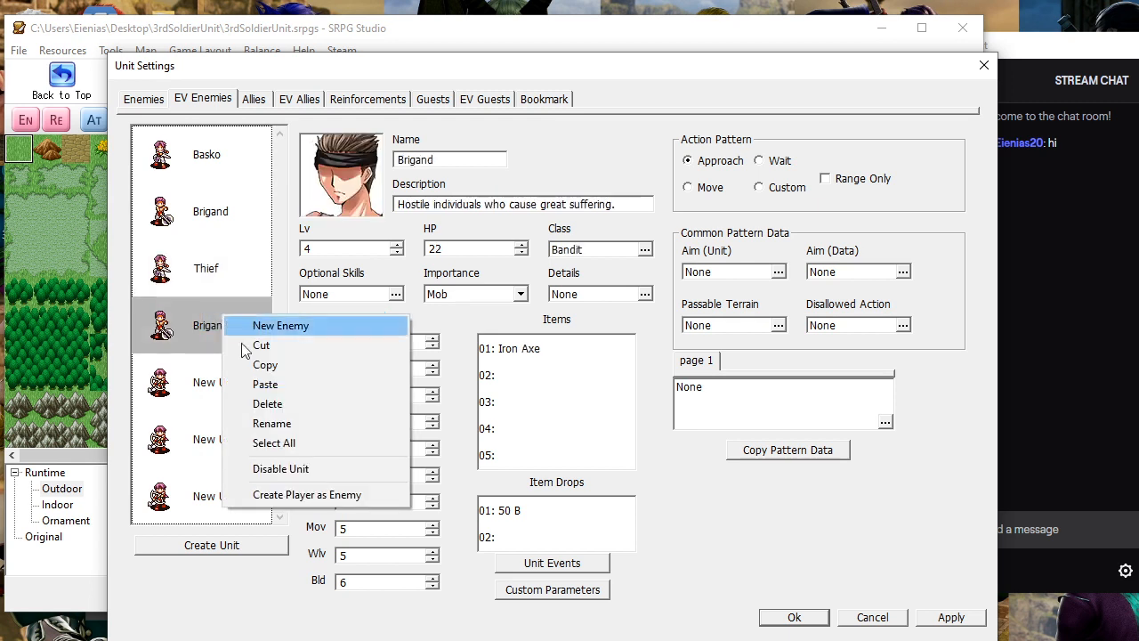
click(271, 385)
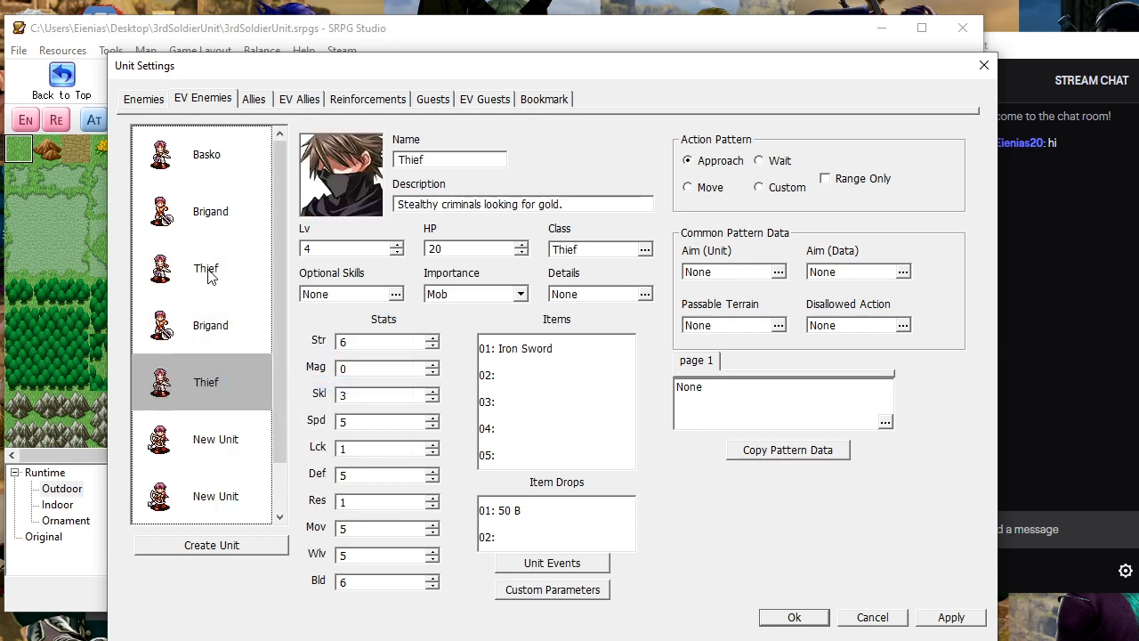
Move one of the new archer units directly below the first EV Thief and name it Archer B
drag(213, 442, 213, 316)
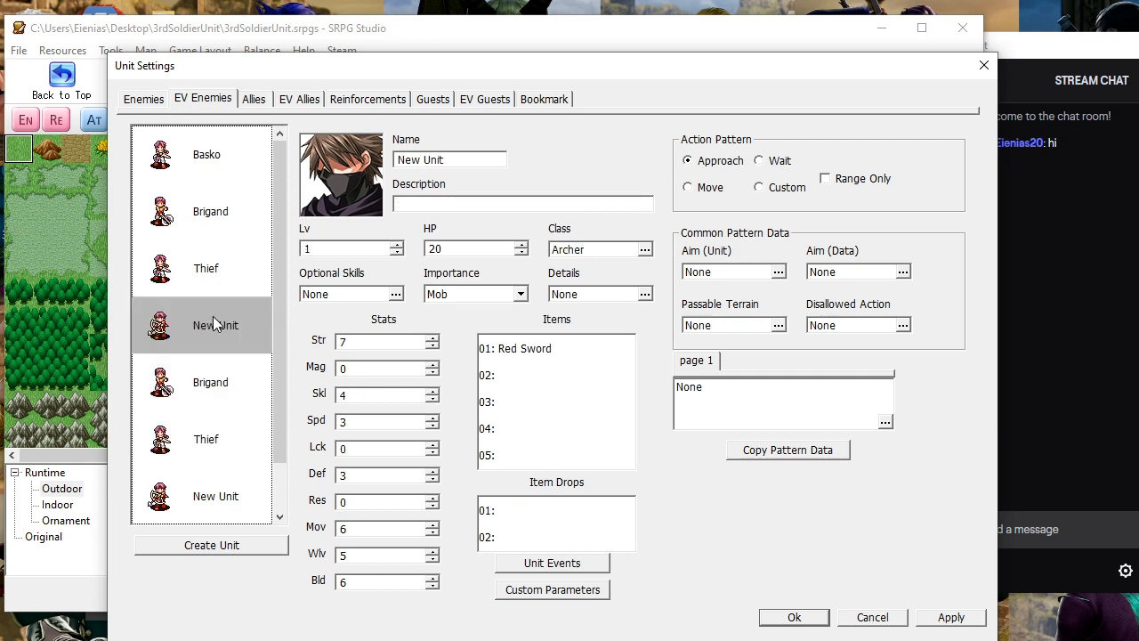
scroll(252, 307, down, 1)
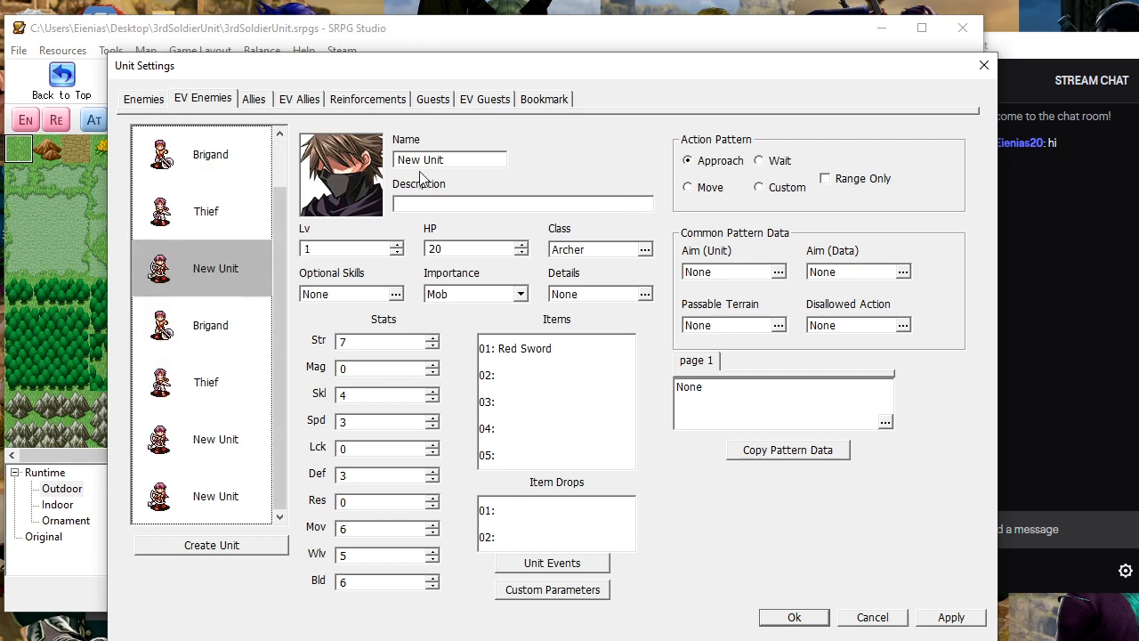
triple_click(457, 156)
text(Arch)
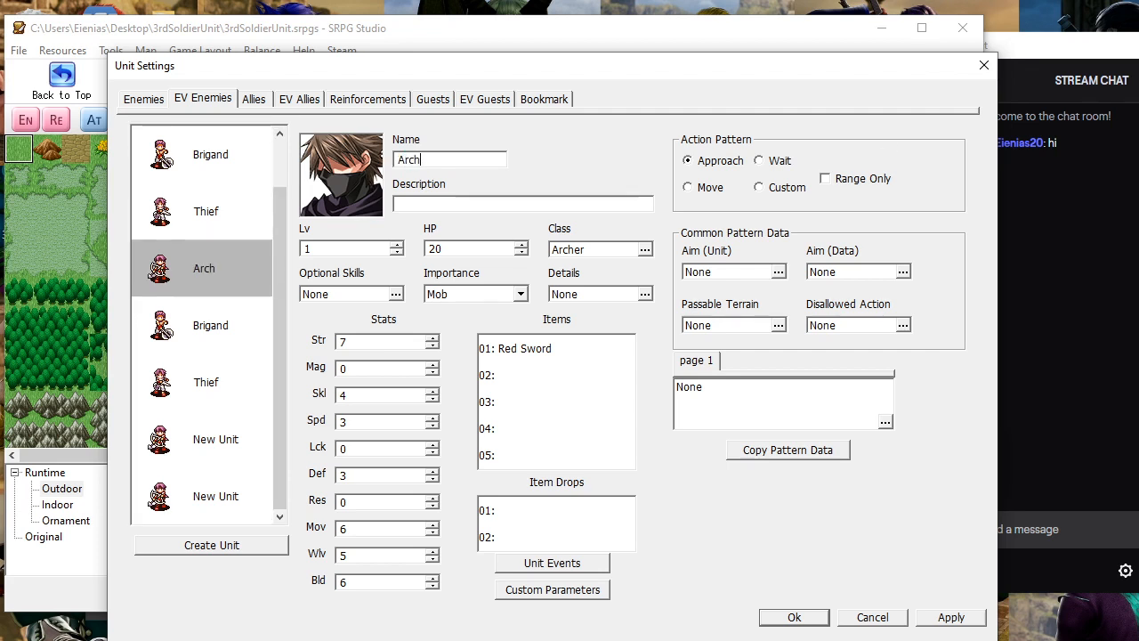
text(er T)
key(BackSpace)
text(B)
Rename the first EV Thief to Thief B and the first EV Brigand to Brigand B
click(242, 216)
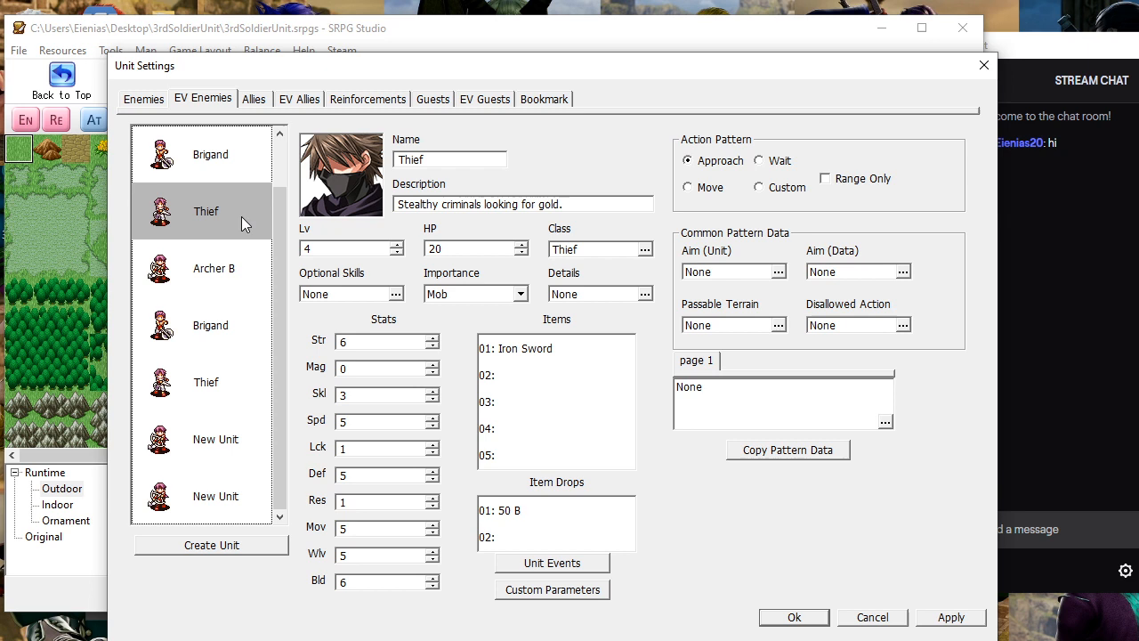
click(454, 158)
text(B)
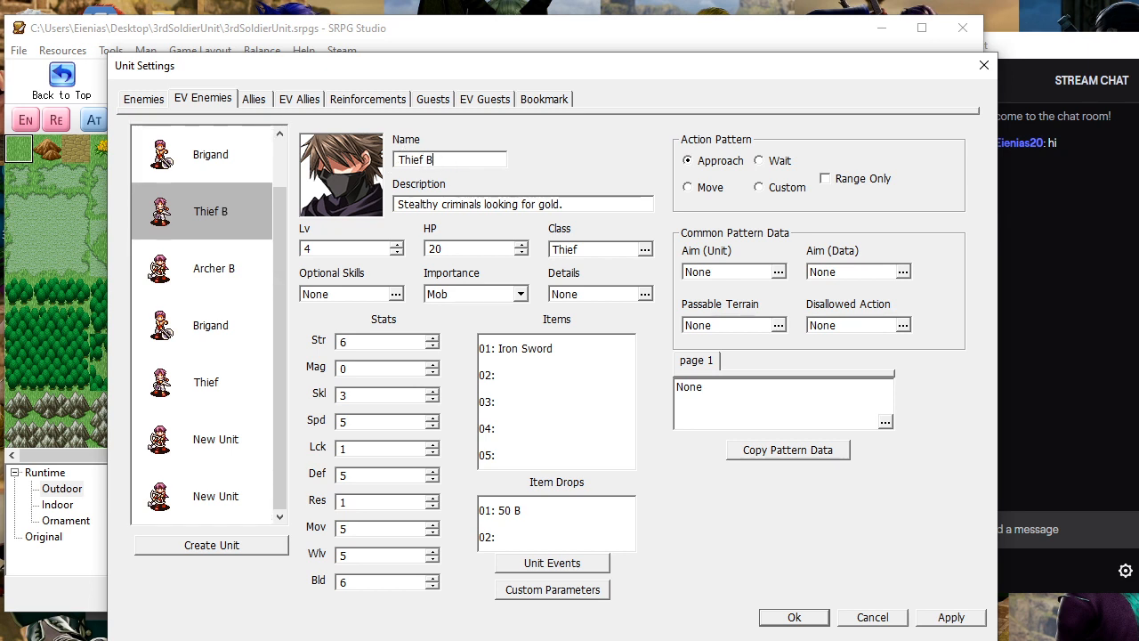
click(240, 155)
click(497, 158)
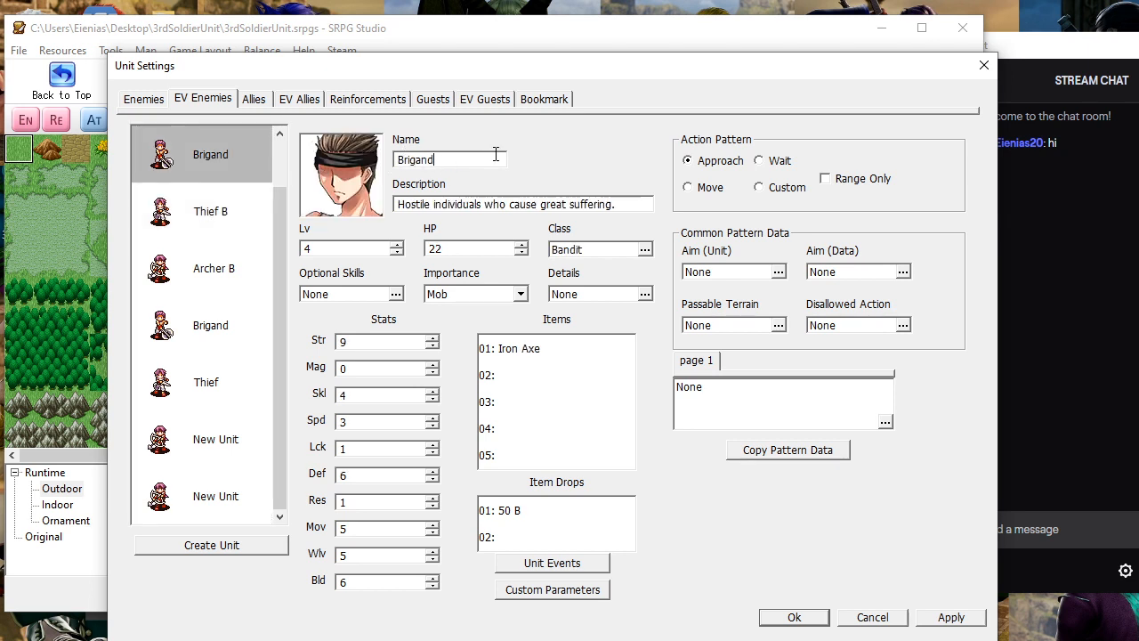
text(B)
Rename the second EV Brigand to Brigand T and the second EV Thief to Thief T
click(263, 326)
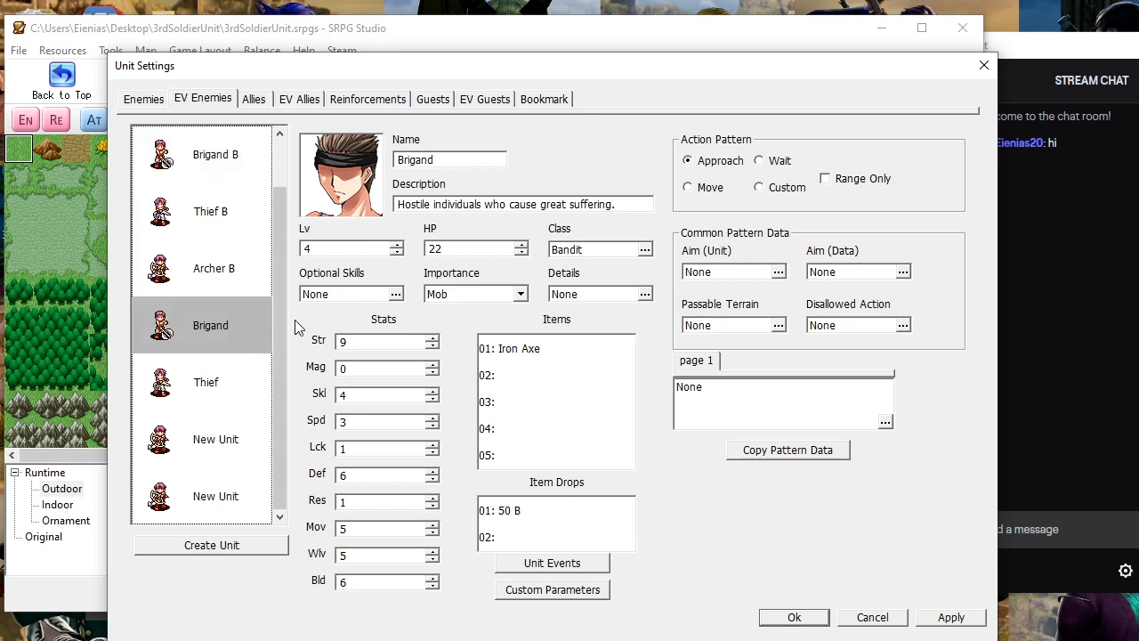
click(471, 159)
click(227, 383)
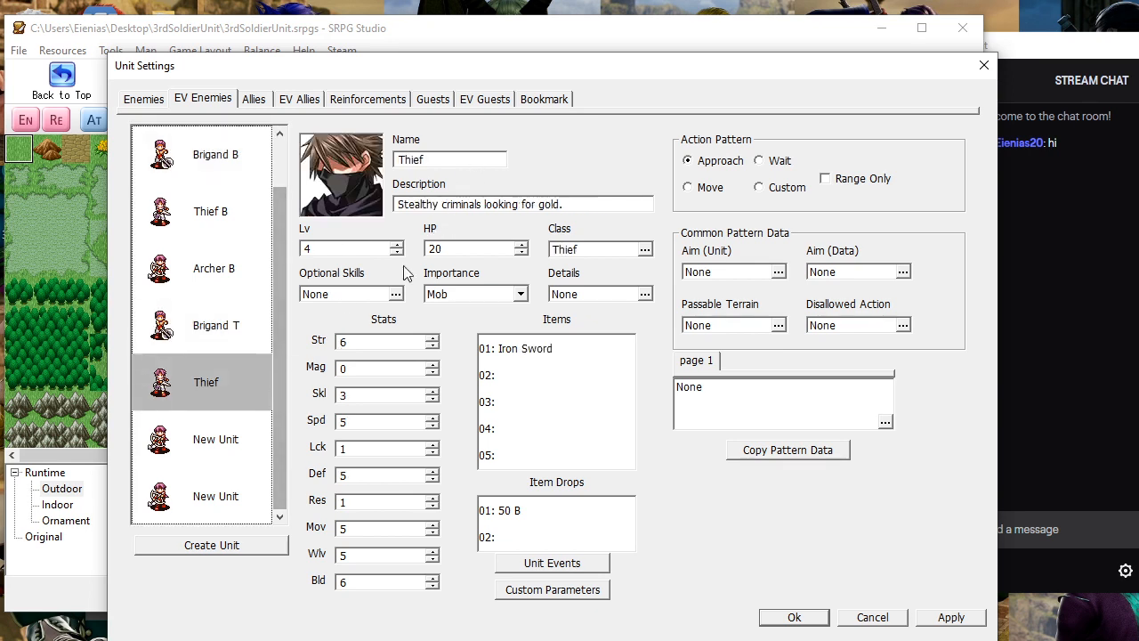
click(488, 159)
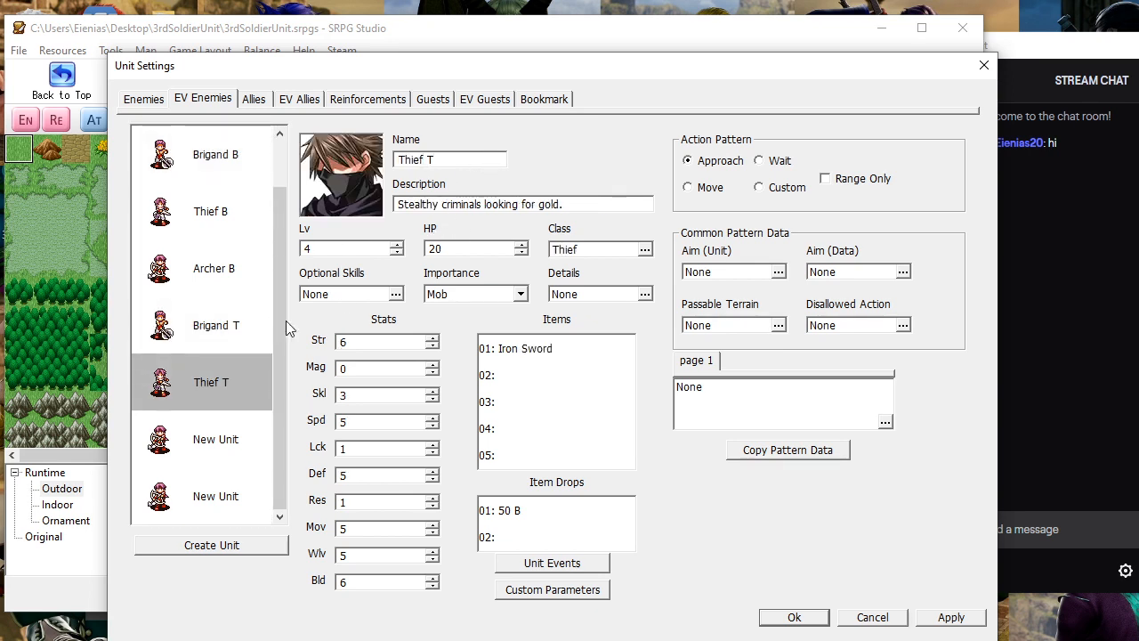
Name the two remaining EV archer units Archer T, apply the changes and close the unit settings
click(210, 439)
drag(468, 160, 226, 139)
text(Ar)
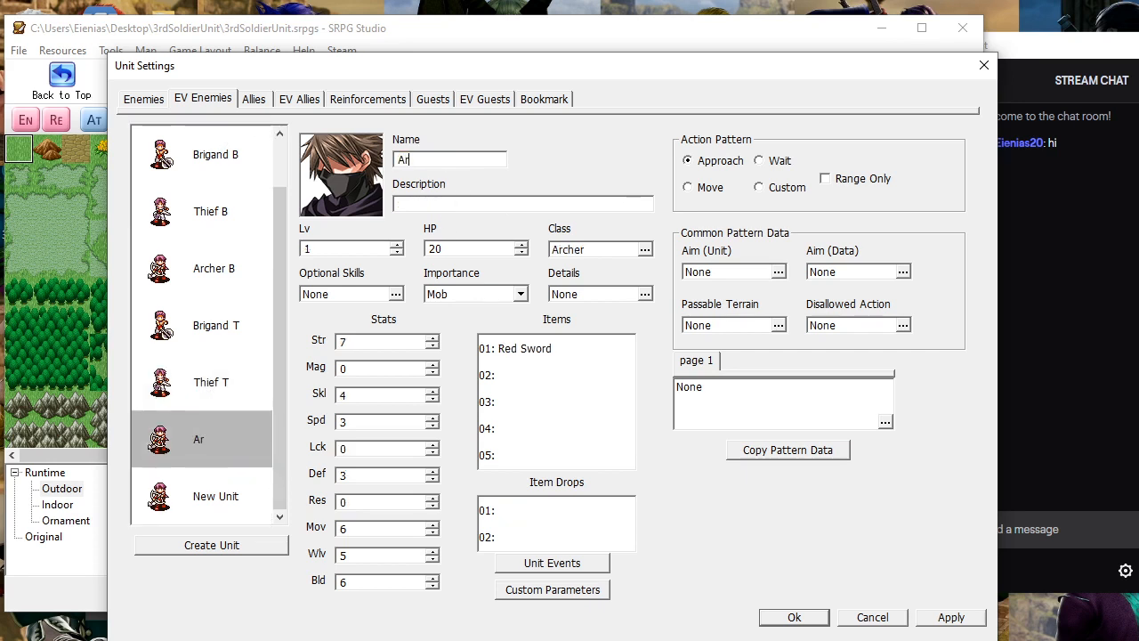
text(cher T)
click(214, 500)
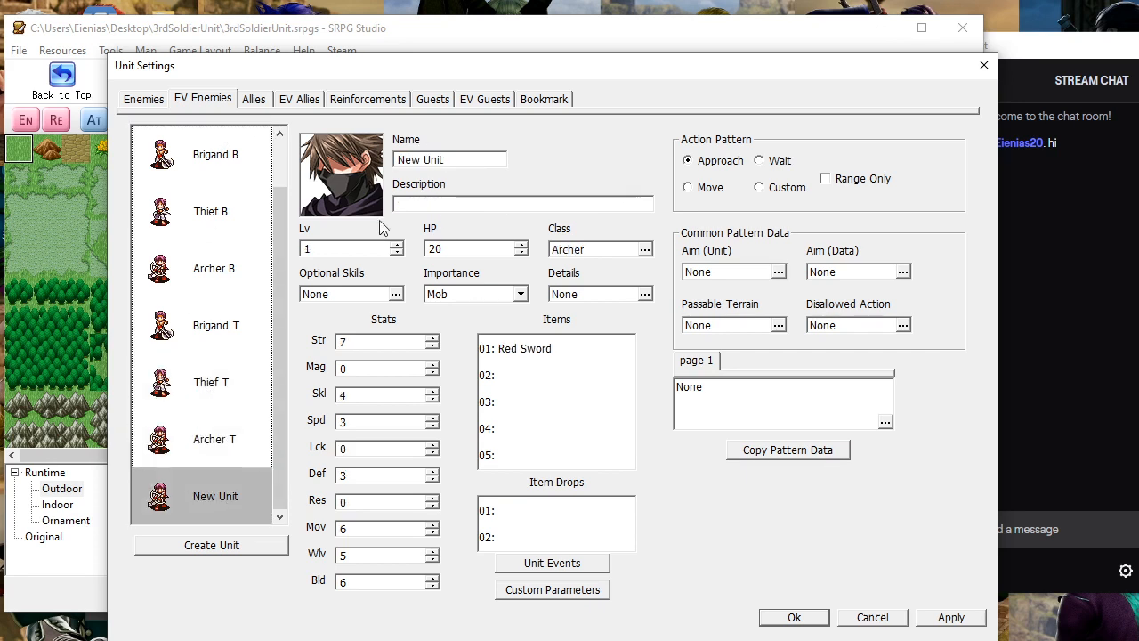
drag(451, 159, 225, 150)
text(Archer T)
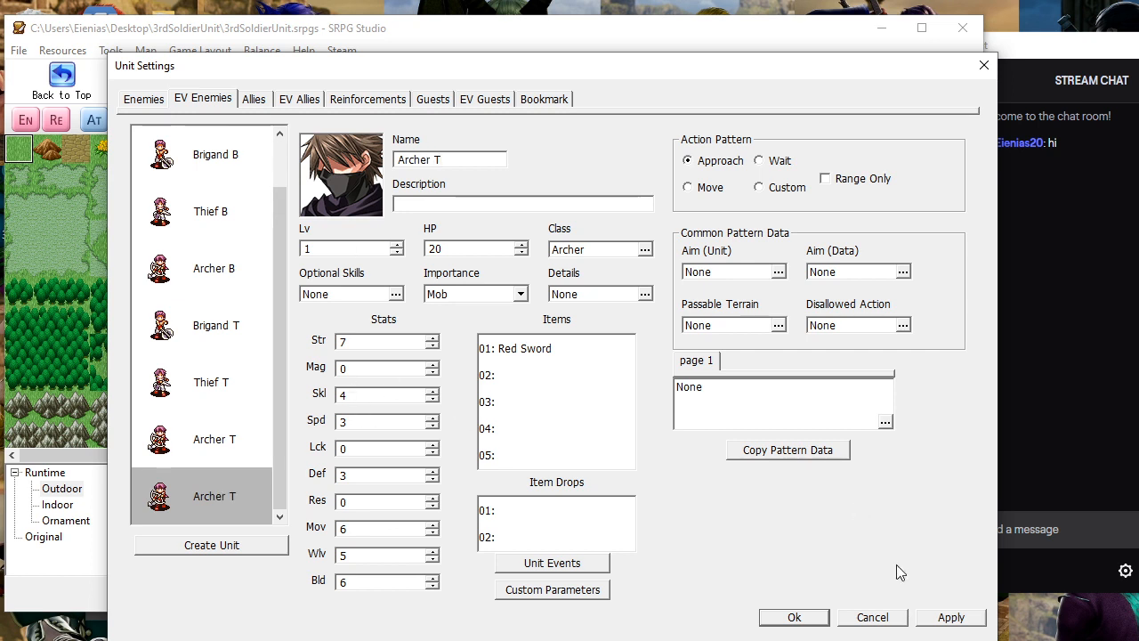
click(910, 620)
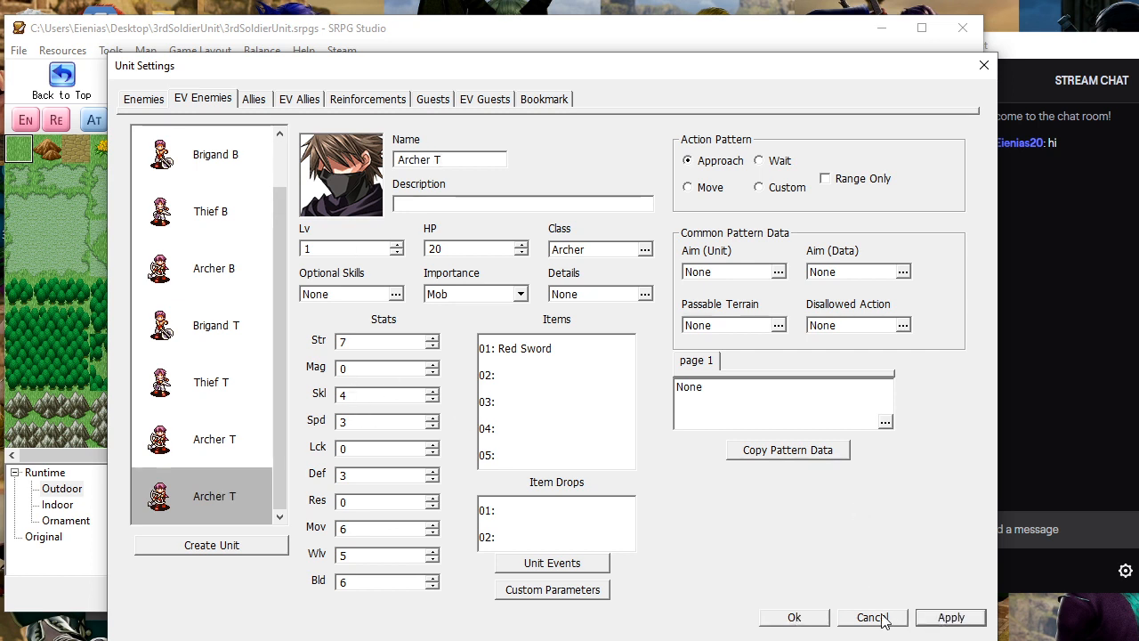
click(822, 618)
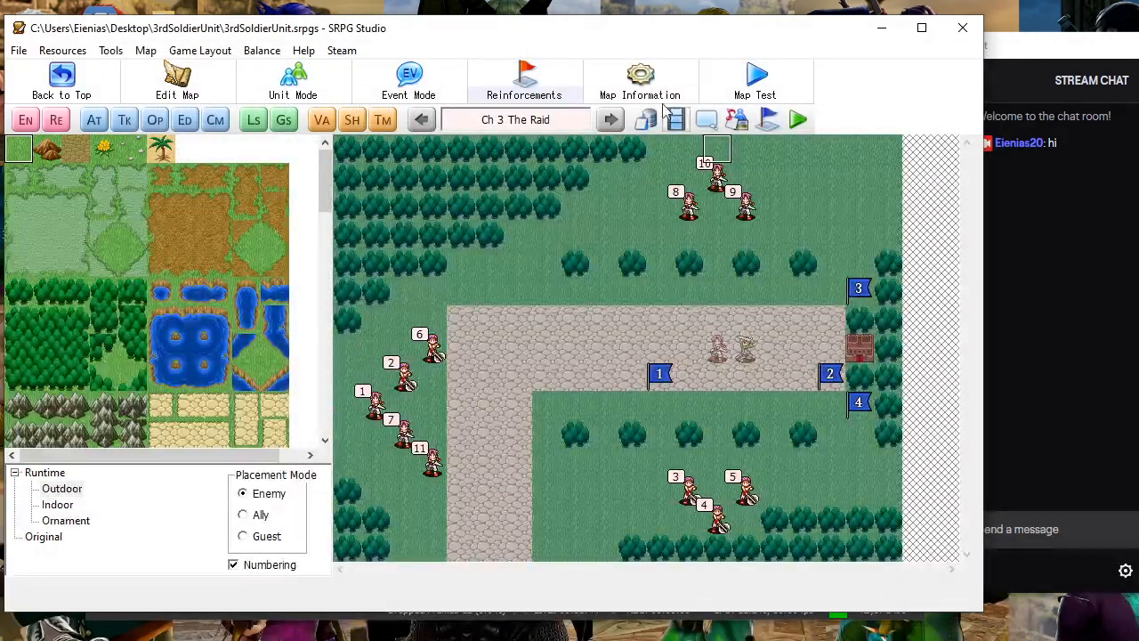
Create a new auto event for the map and name it Top Reinforce
click(94, 120)
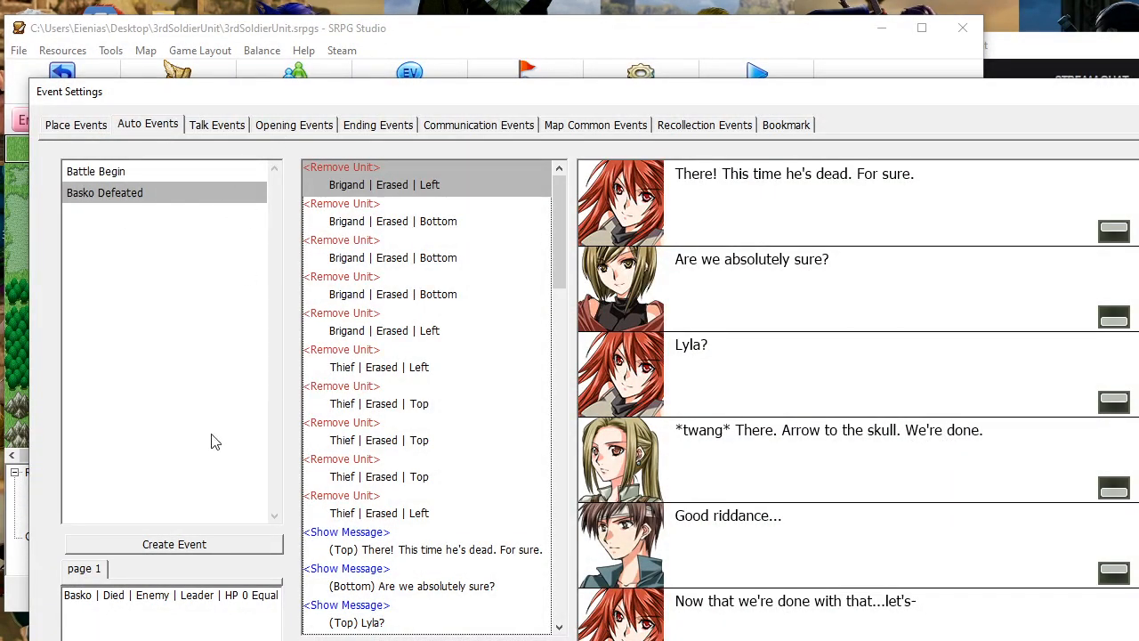
click(220, 544)
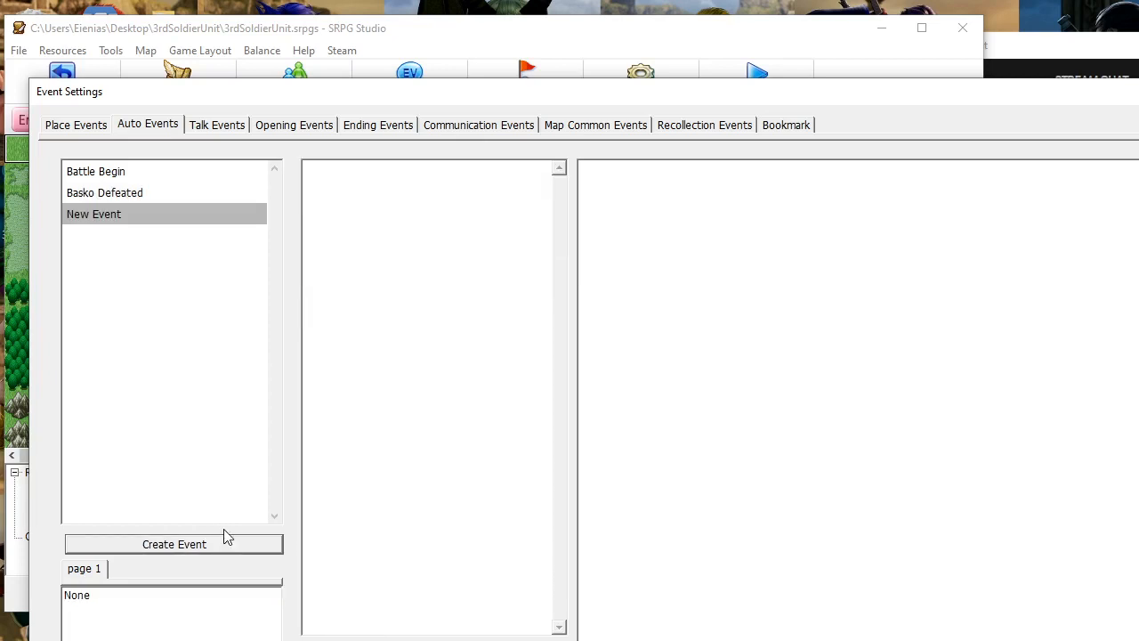
right_click(140, 212)
click(190, 321)
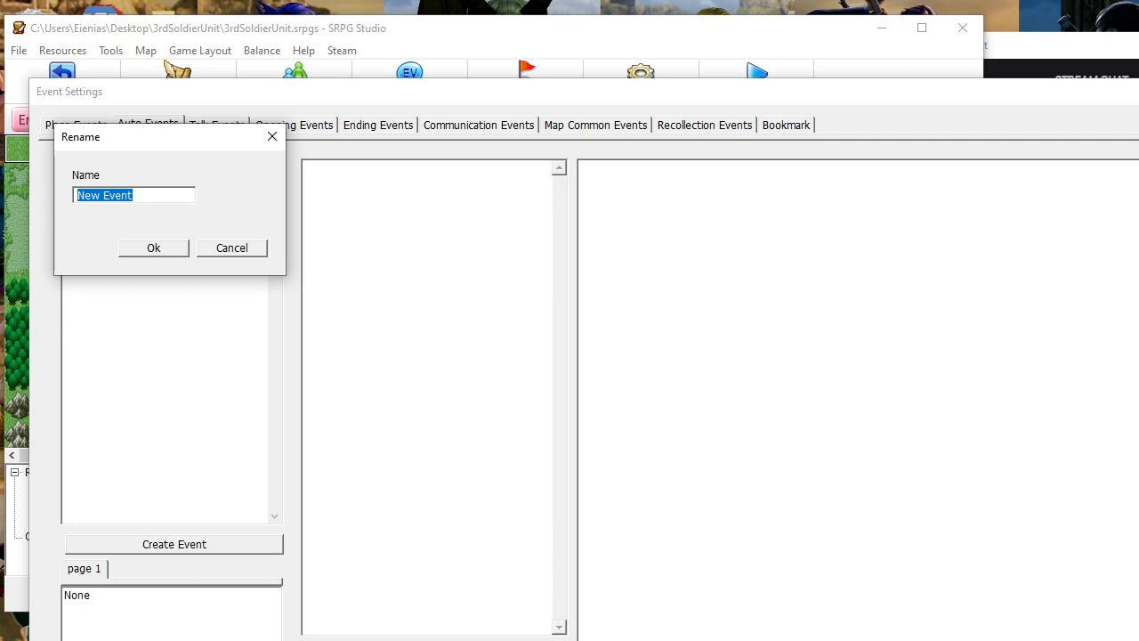
text(Top Reinforce)
click(133, 247)
Create two more auto events and delete one of them
click(234, 545)
click(234, 546)
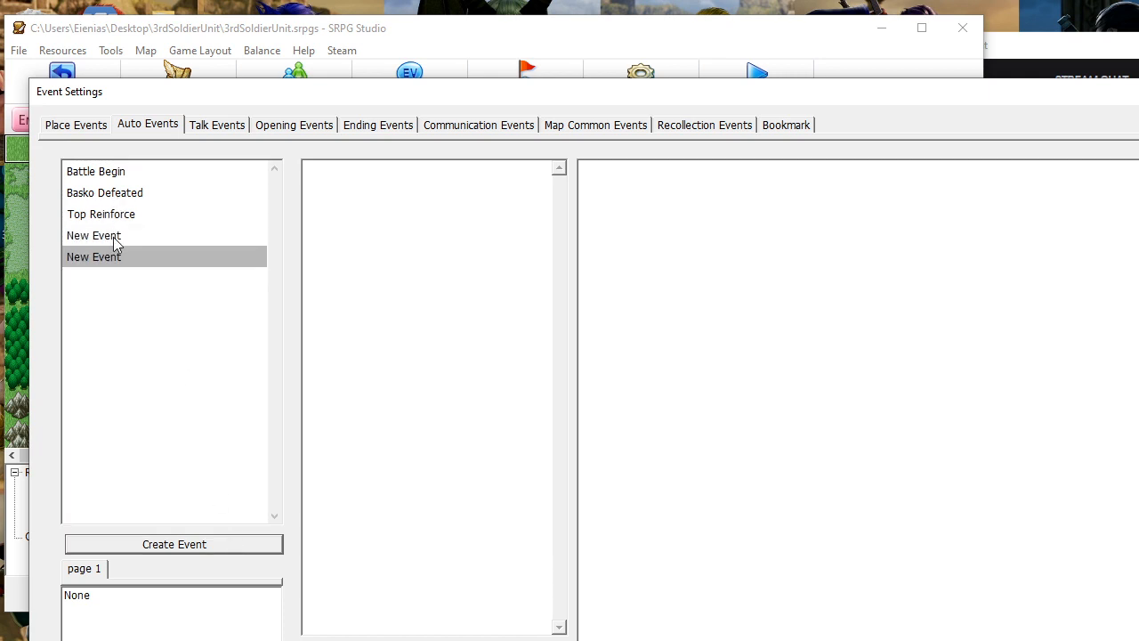
right_click(113, 236)
click(155, 329)
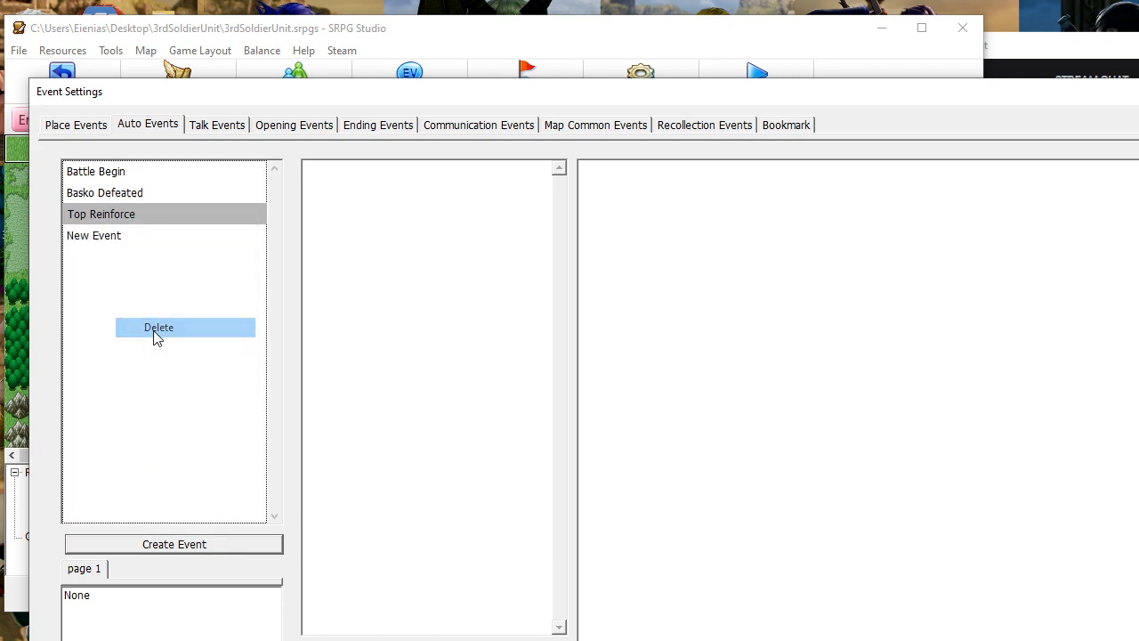
Move the Top Reinforce event directly above Basko Defeated and select the remaining unnamed event
drag(112, 219, 118, 194)
double_click(112, 234)
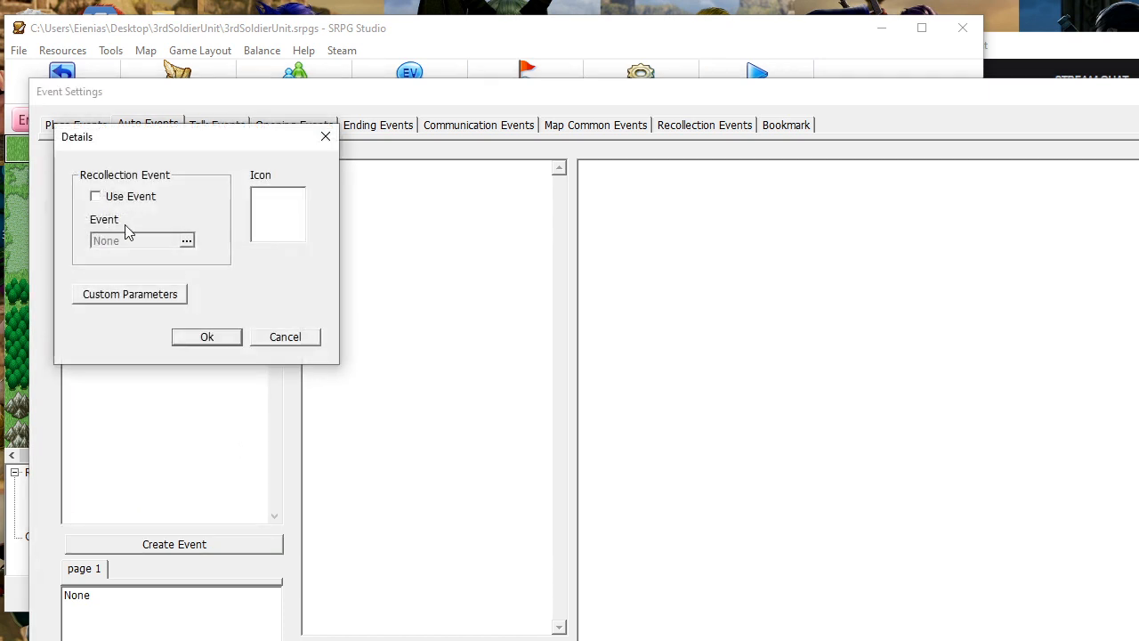
click(278, 338)
right_click(147, 213)
click(109, 235)
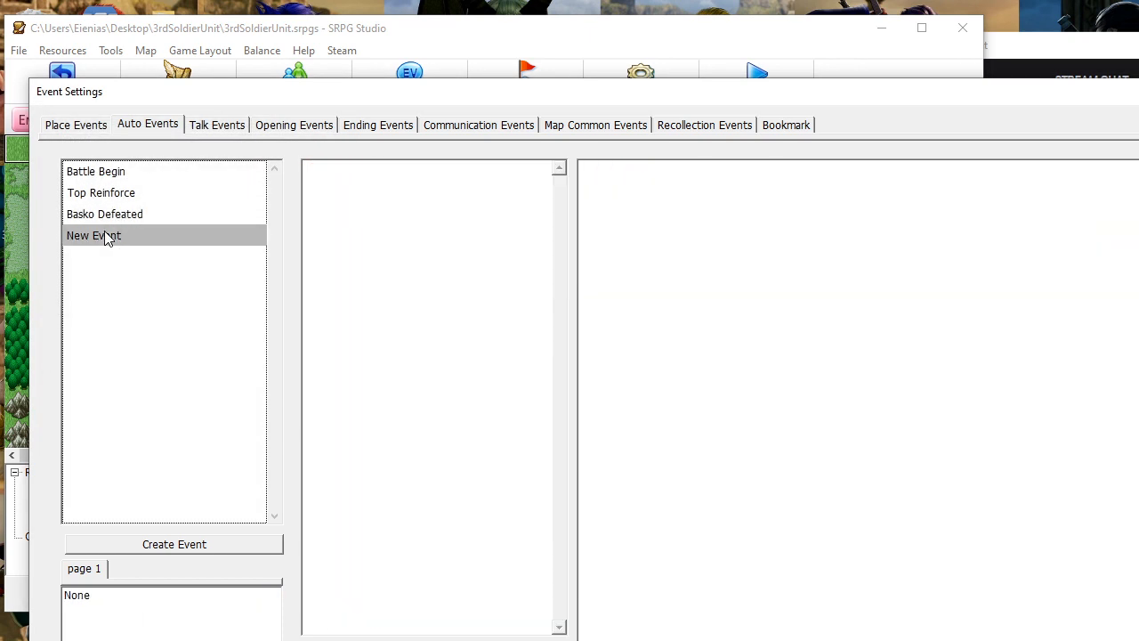
Rename the unnamed auto event as Bottom Reinforce and move it directly above Basko Defeated
right_click(105, 231)
click(174, 341)
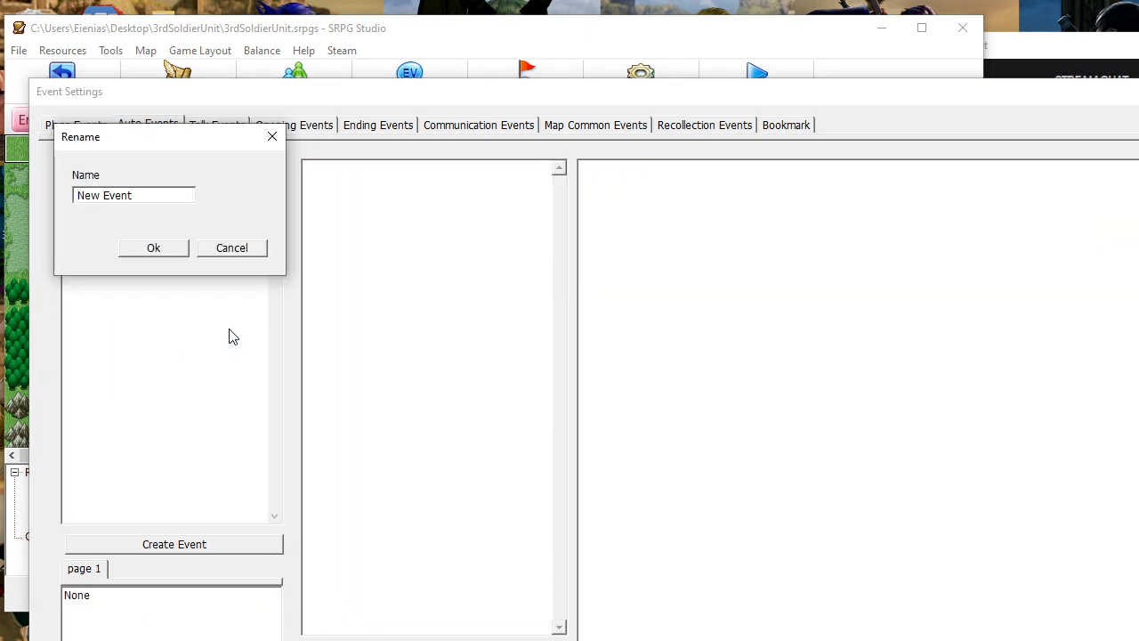
text(Bottom Reinforce)
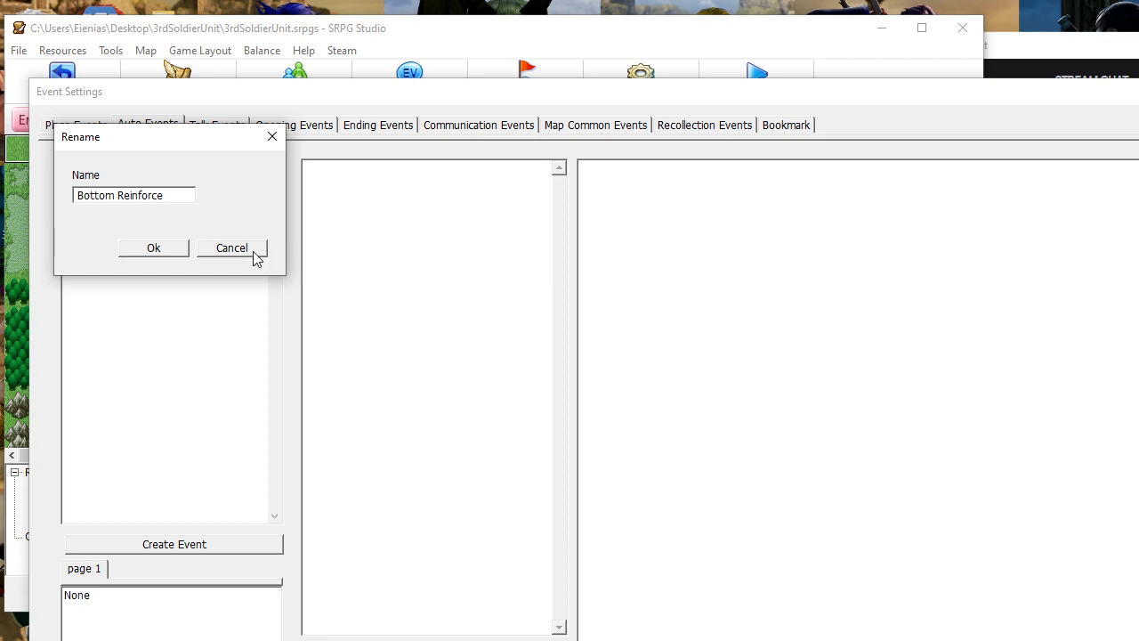
click(149, 253)
drag(118, 235, 118, 218)
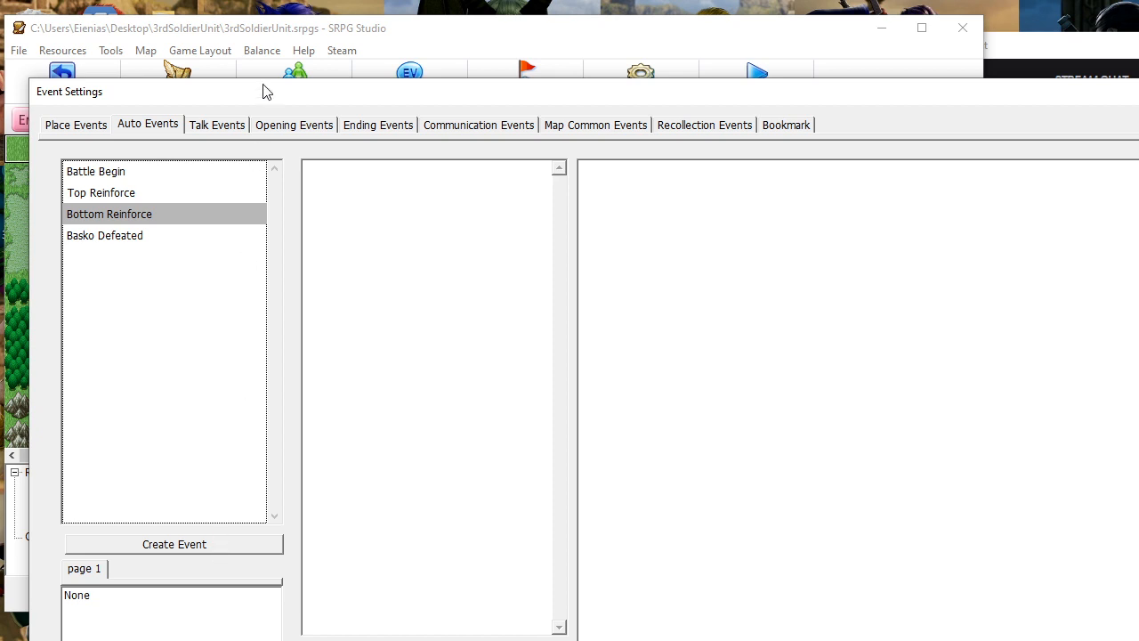
Enable a turn condition on the Bottom Reinforce event: turn equal to 3 for the Player army
drag(264, 89, 256, 55)
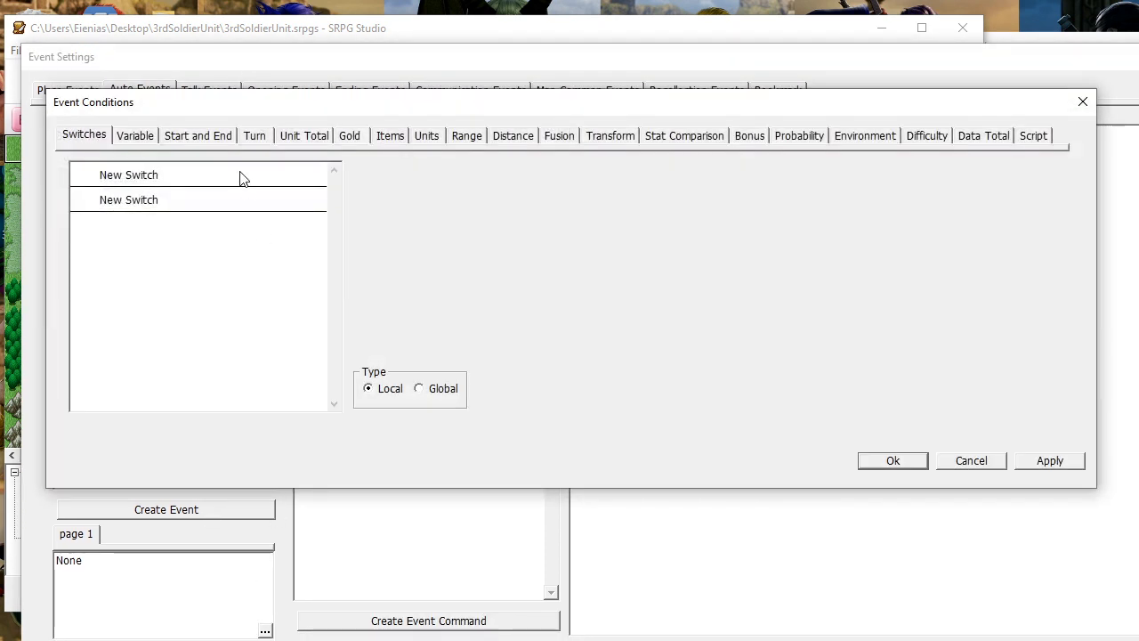
click(211, 139)
click(256, 137)
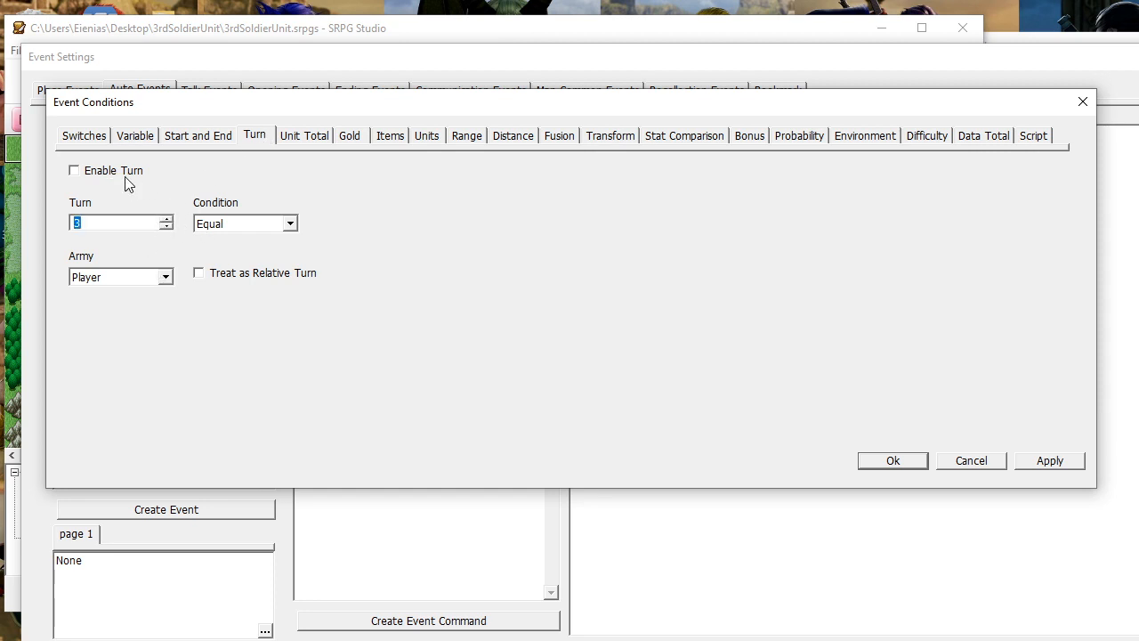
click(923, 462)
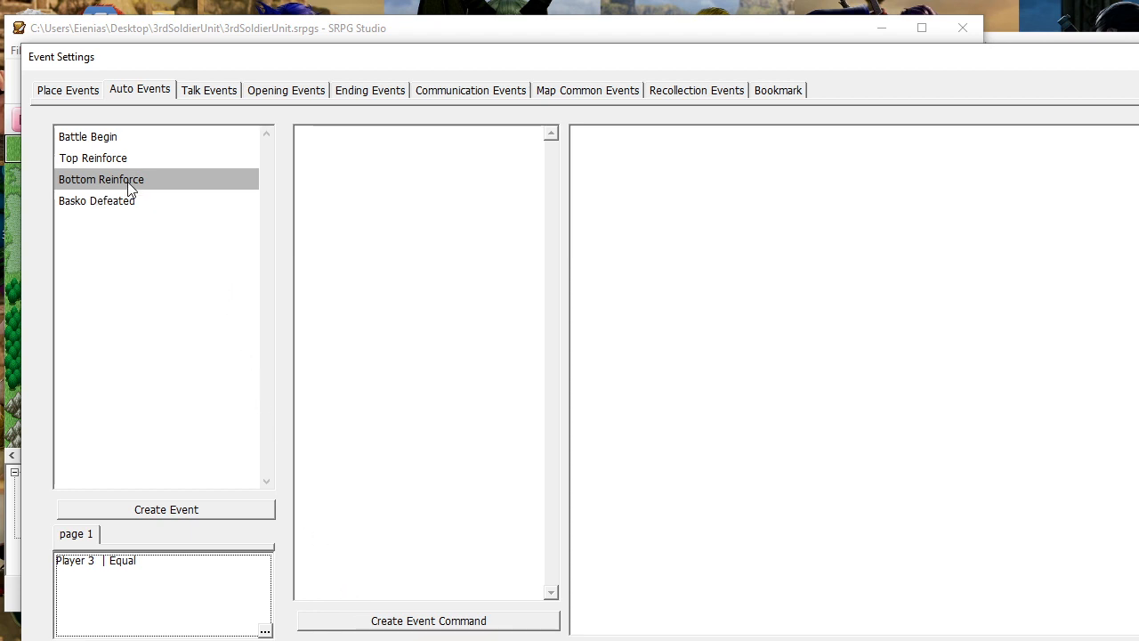
Move the Bottom Reinforce event above Top Reinforce in the auto event order
click(126, 158)
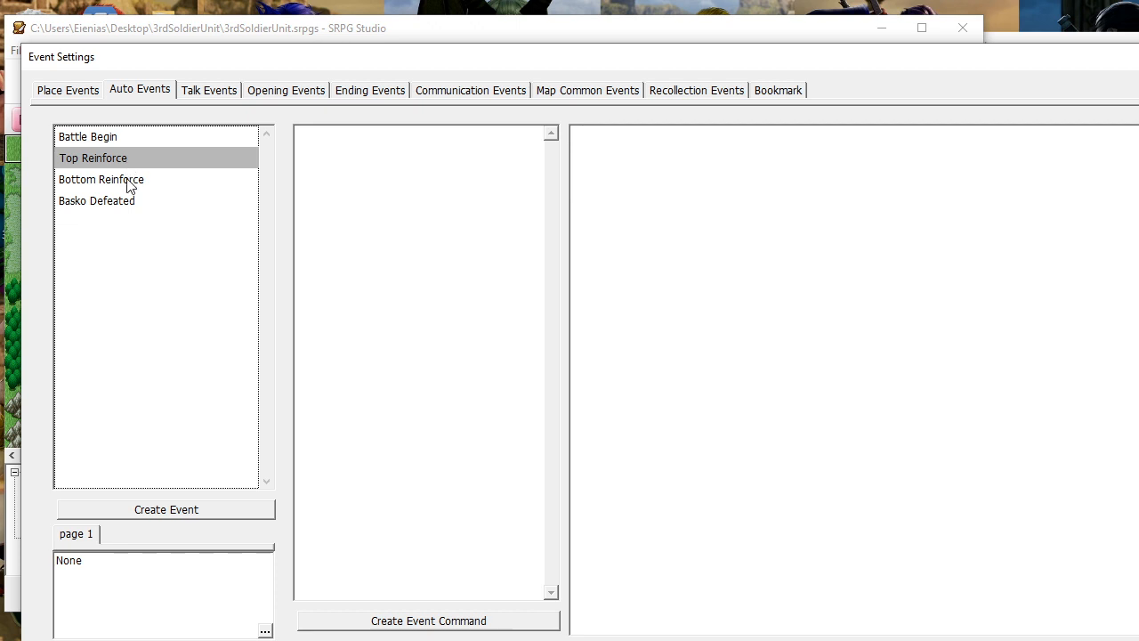
click(127, 182)
click(128, 162)
click(131, 185)
drag(132, 181, 131, 165)
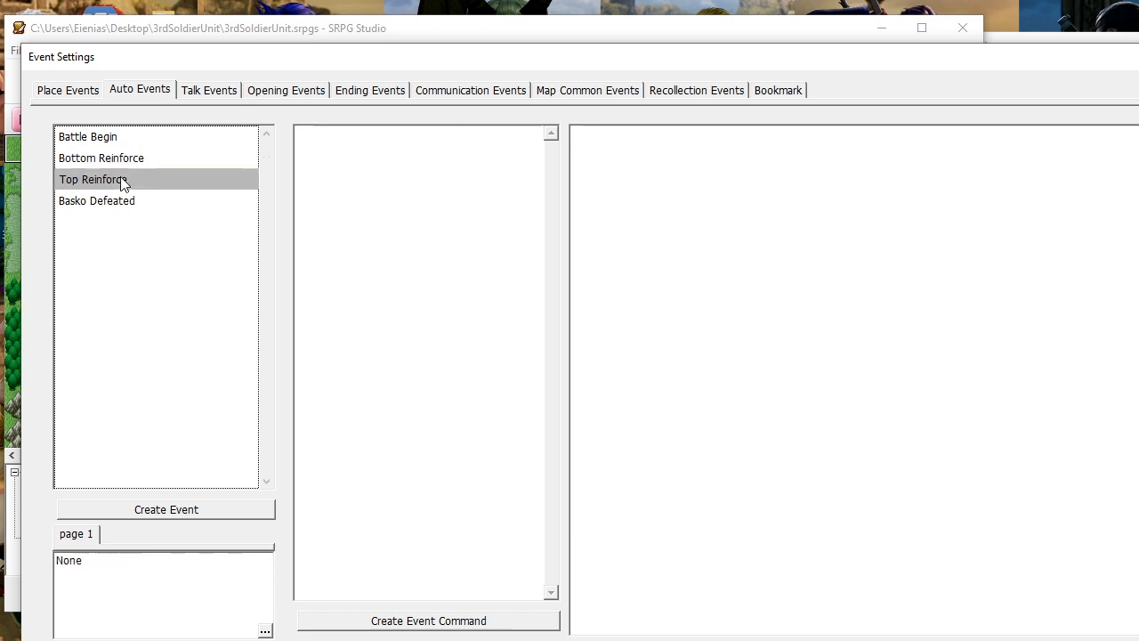
Enable a turn condition on the Top Reinforce event: turn equal to 6 for the Player army
double_click(120, 177)
click(277, 302)
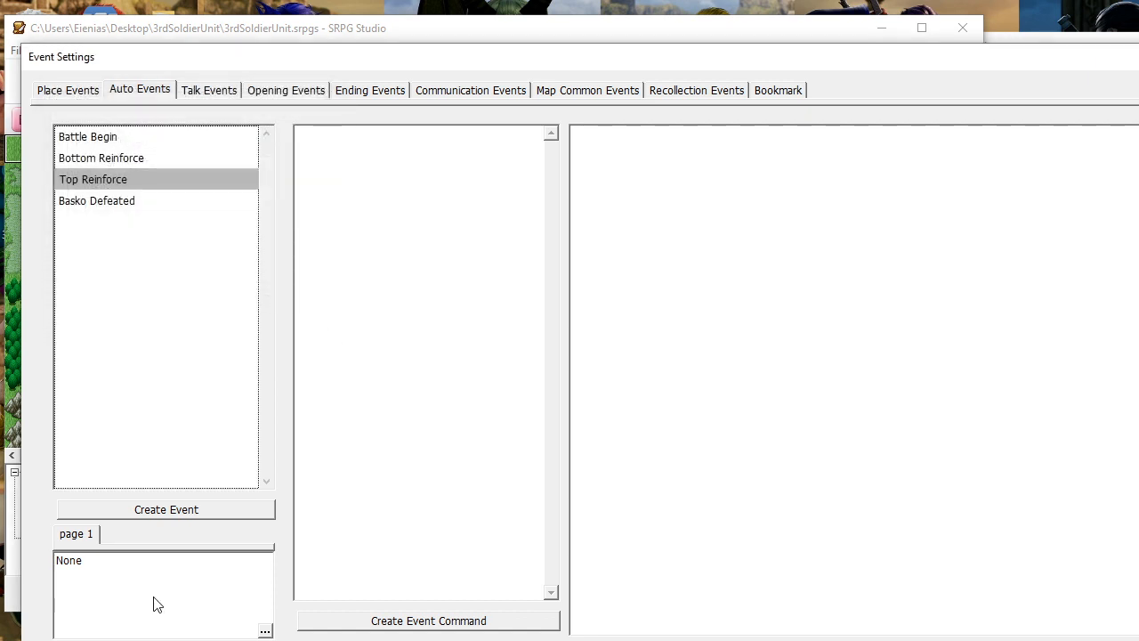
double_click(152, 602)
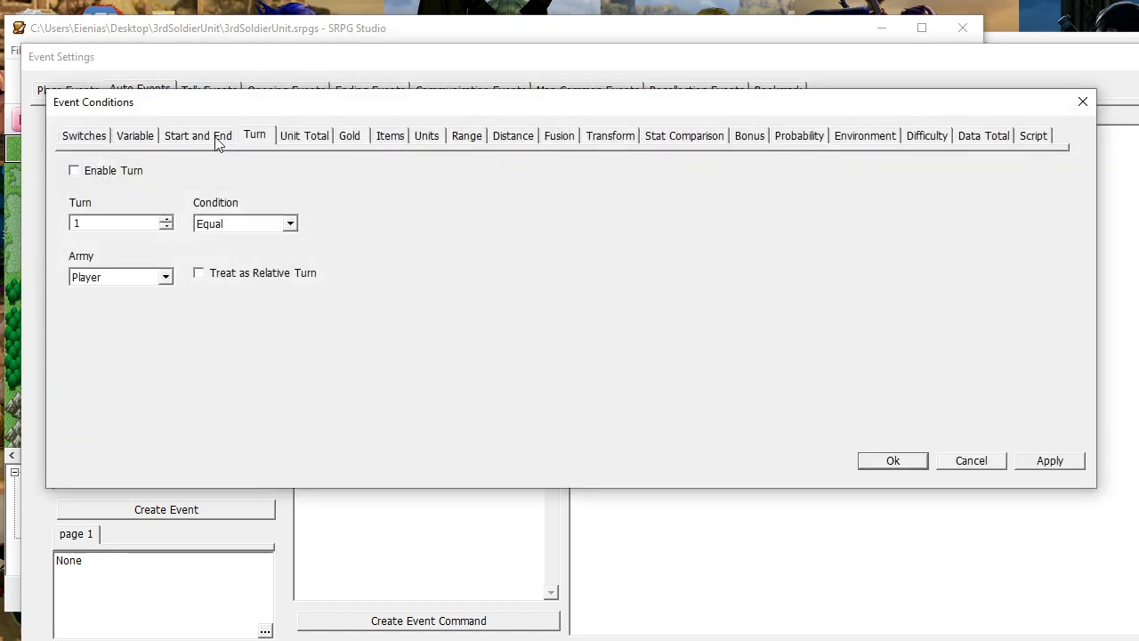
click(172, 219)
click(172, 220)
click(172, 219)
click(171, 220)
click(172, 220)
click(117, 174)
click(893, 461)
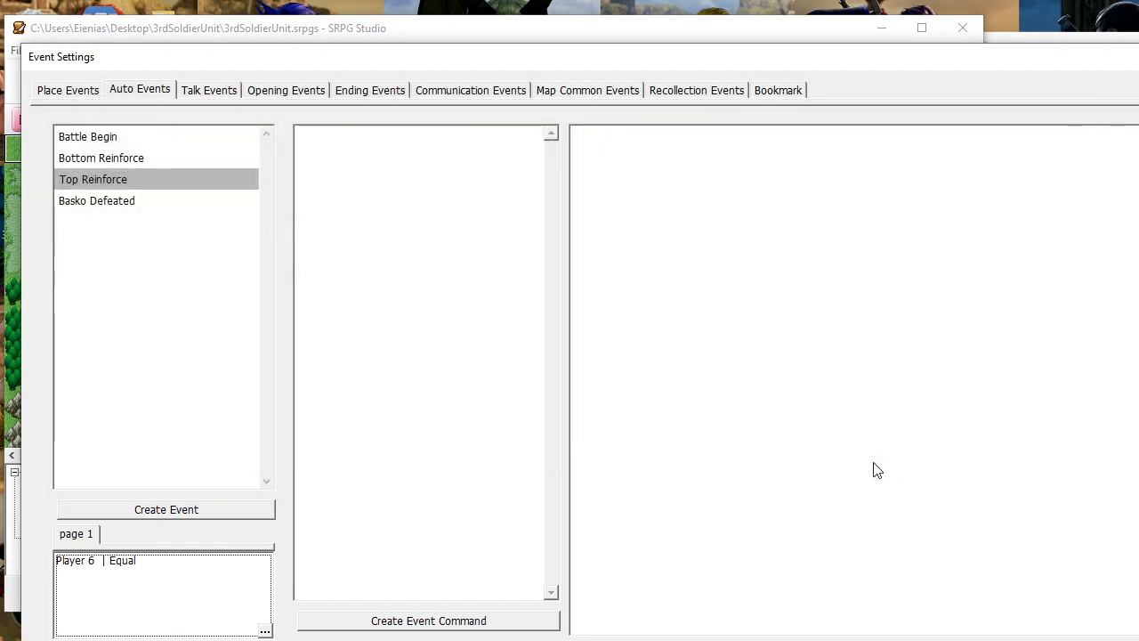
Start a Unit Appearance command in the Bottom Reinforce event and choose the EV enemy Brigand B as its unit
click(144, 160)
click(453, 620)
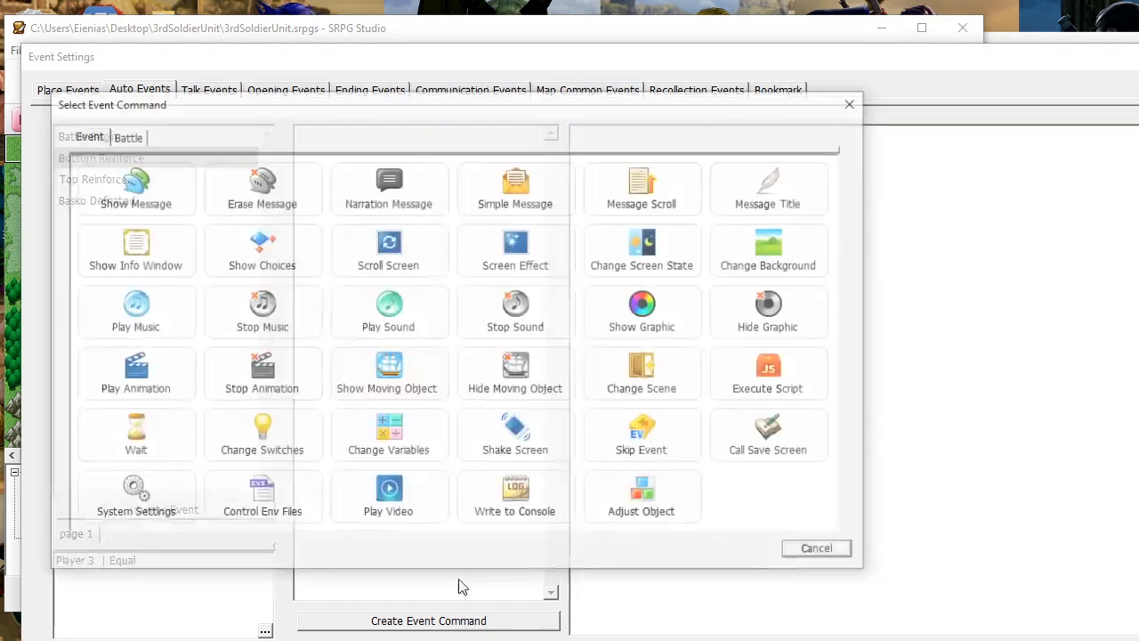
click(138, 139)
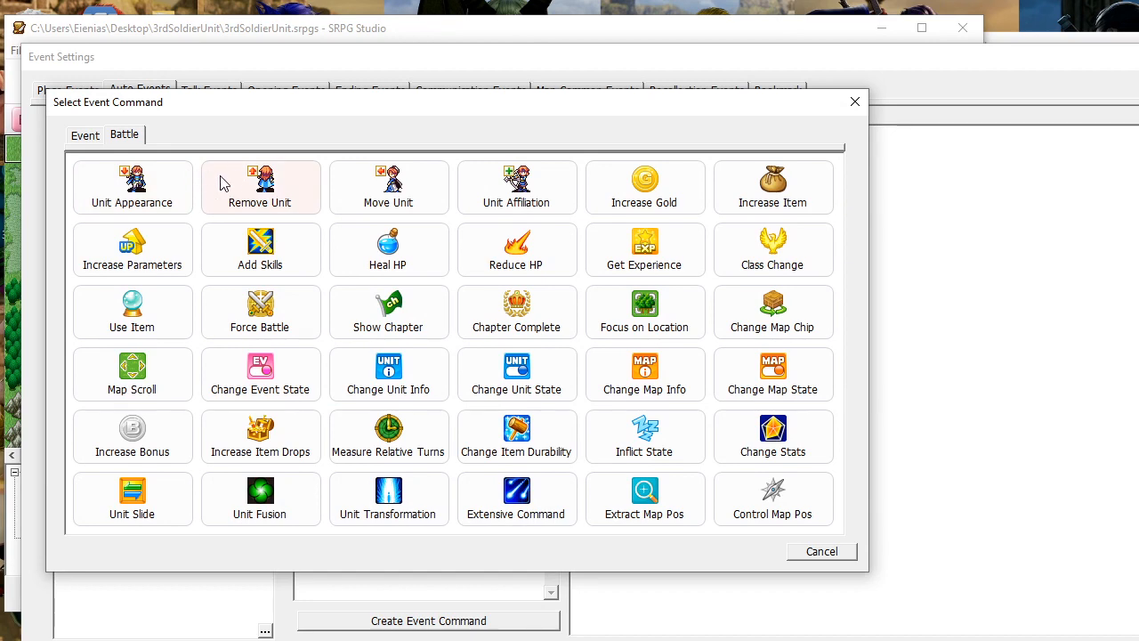
click(212, 194)
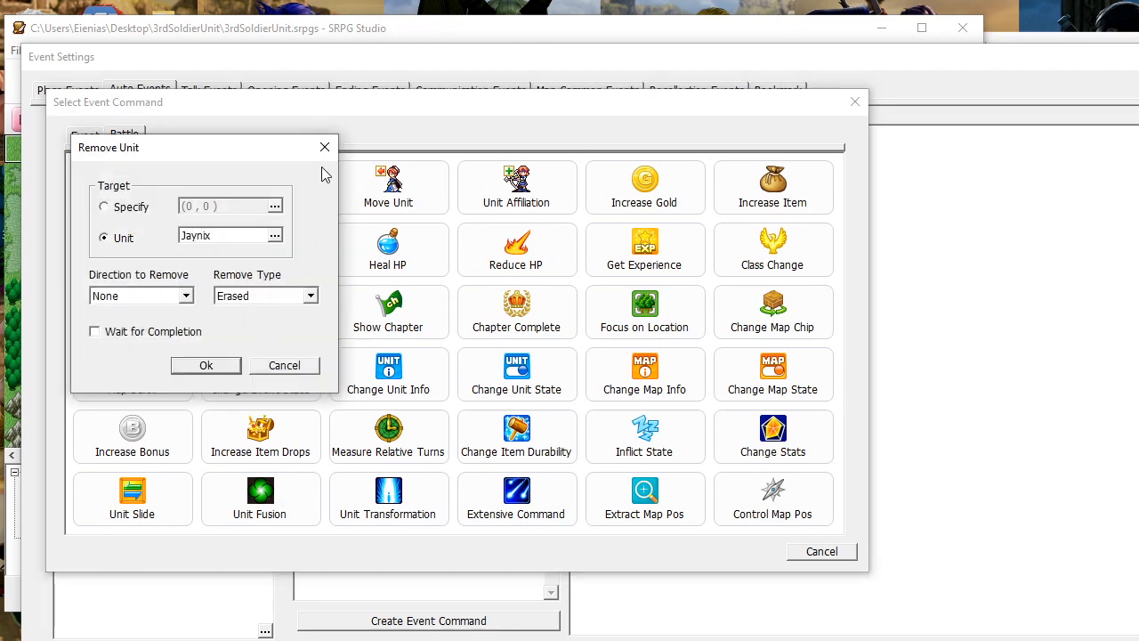
click(325, 147)
mouse_move(330, 112)
mouse_down()
mouse_move(643, 196)
mouse_move(350, 104)
mouse_up()
click(176, 162)
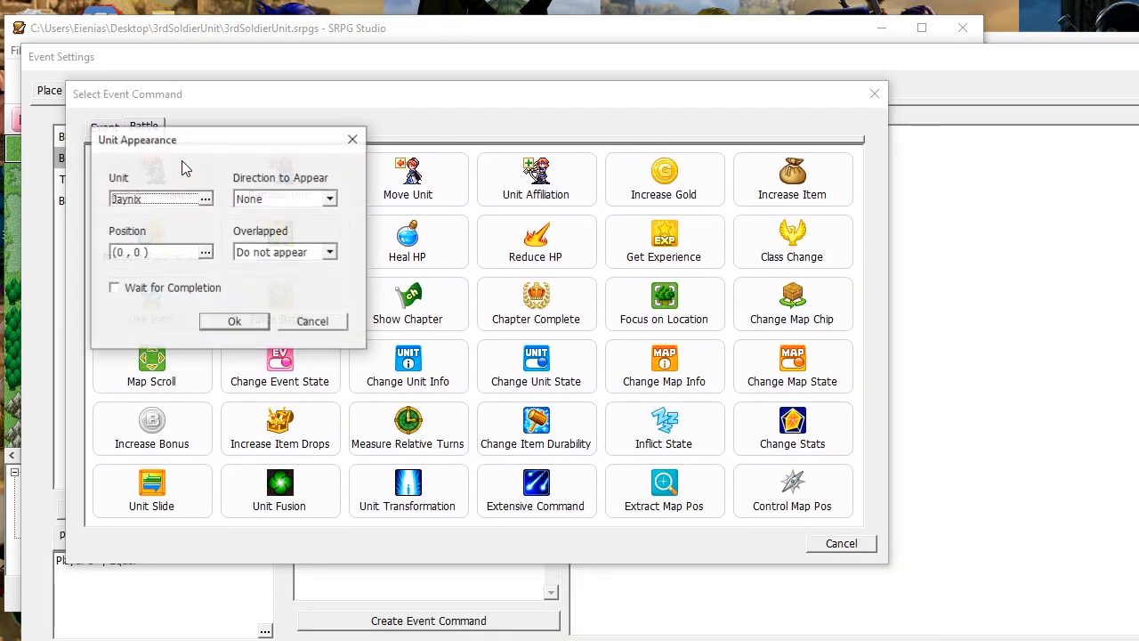
click(189, 199)
click(219, 197)
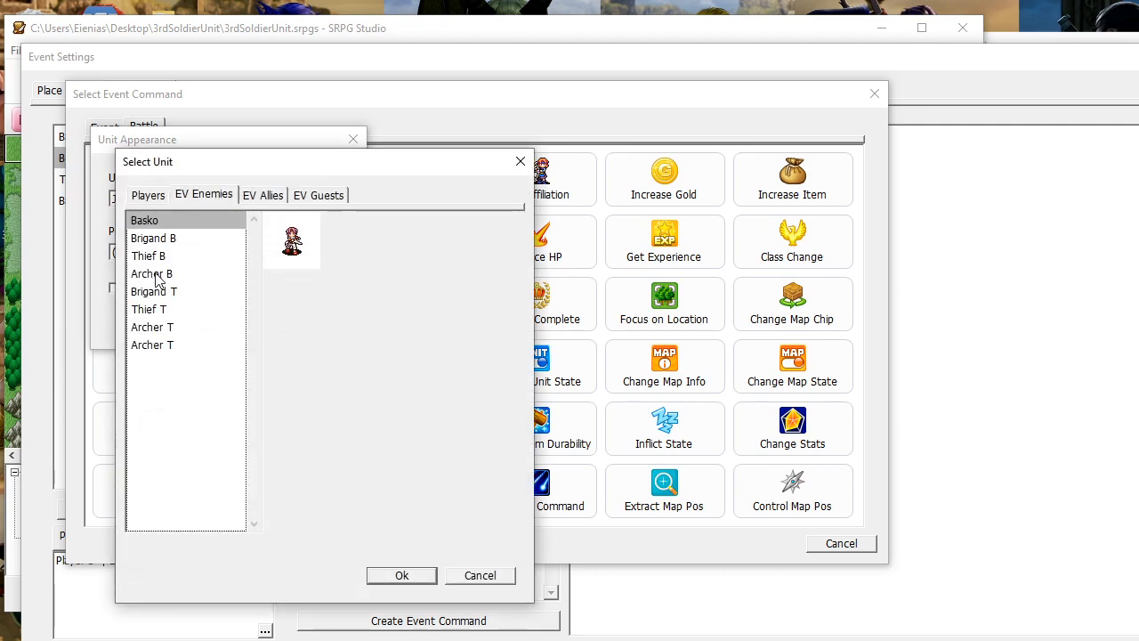
click(176, 242)
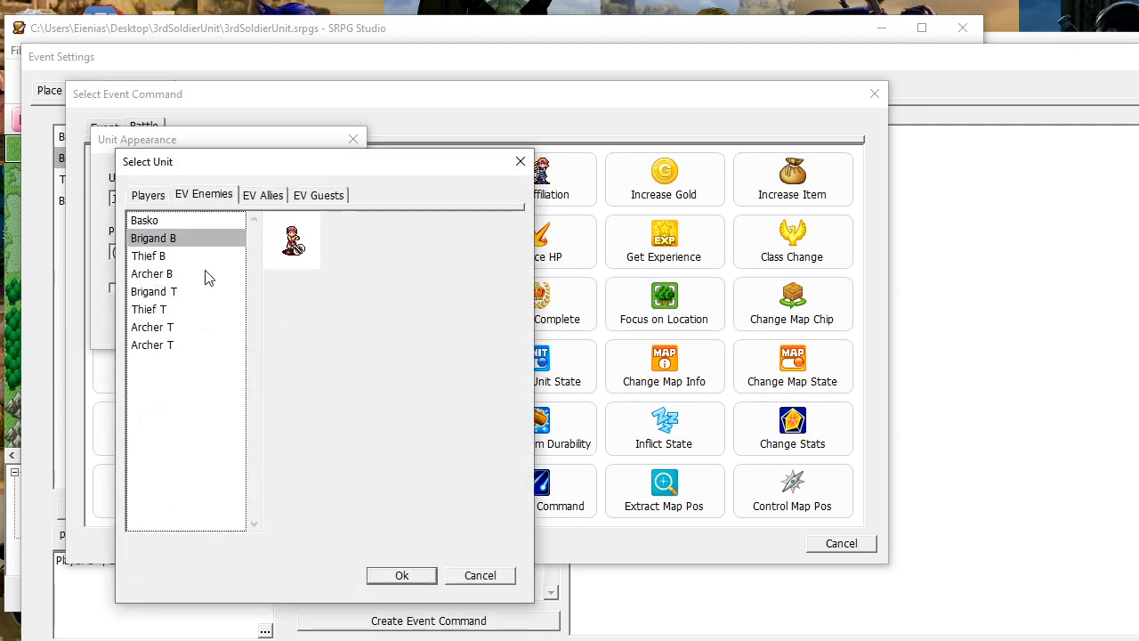
click(402, 576)
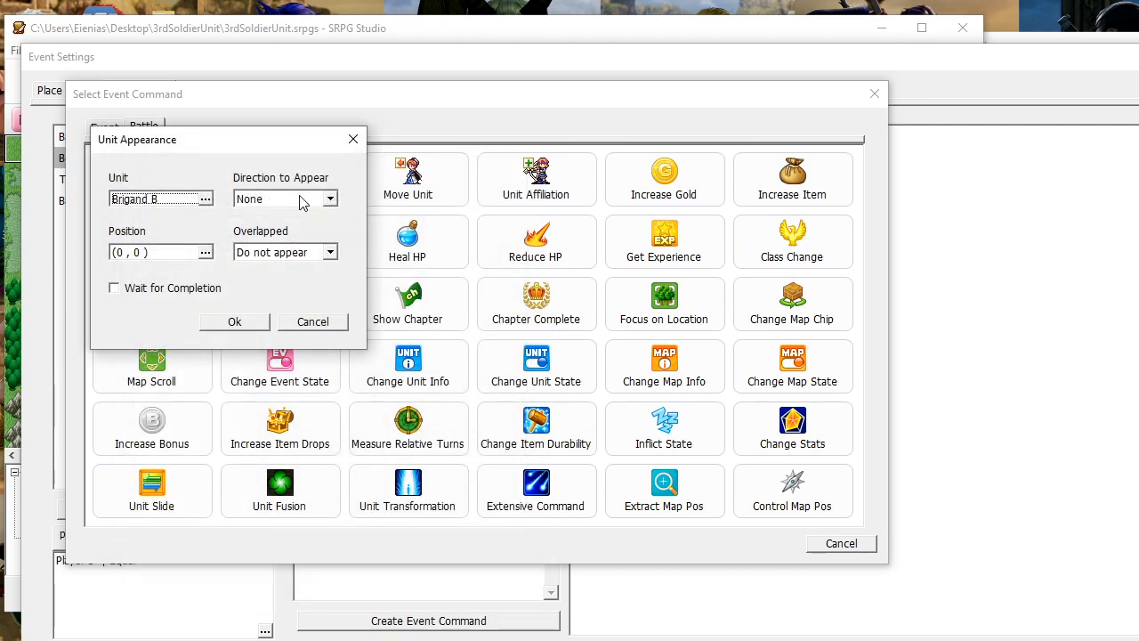
Place Brigand B at (4, 14), appearing in the Top direction and not appearing when overlapped, and add the command
click(204, 252)
click(243, 514)
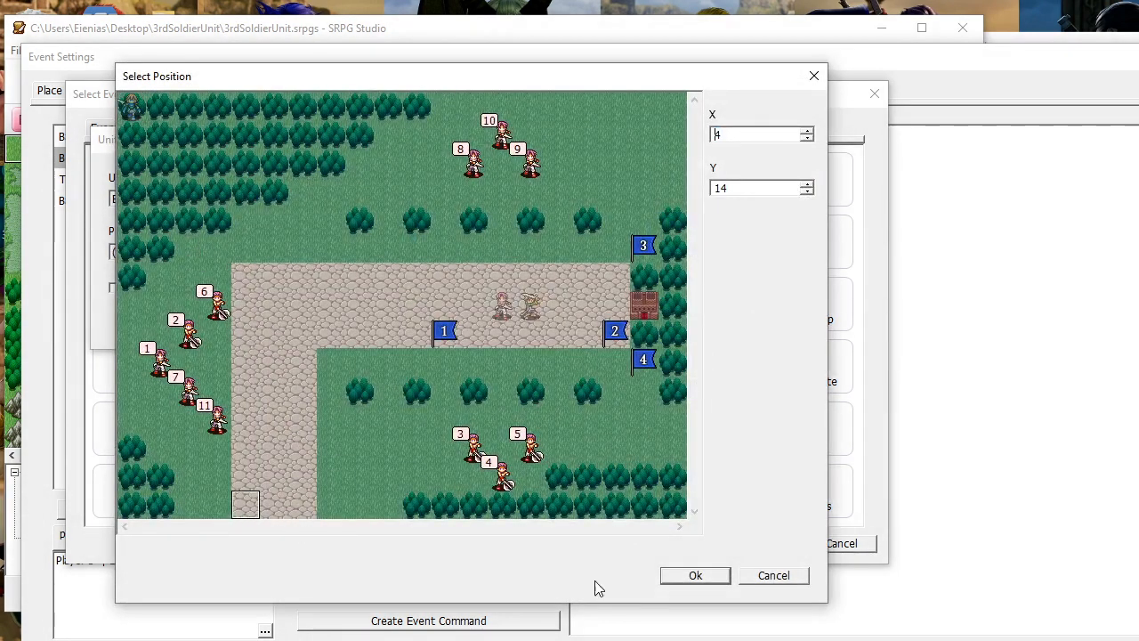
click(695, 575)
click(319, 202)
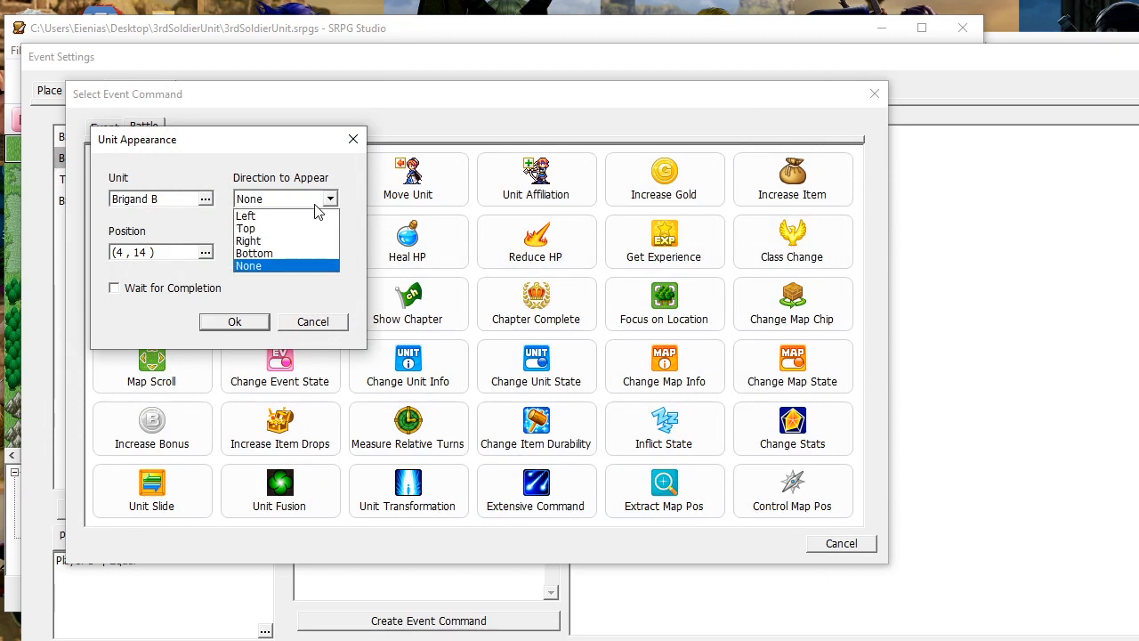
click(249, 228)
click(263, 255)
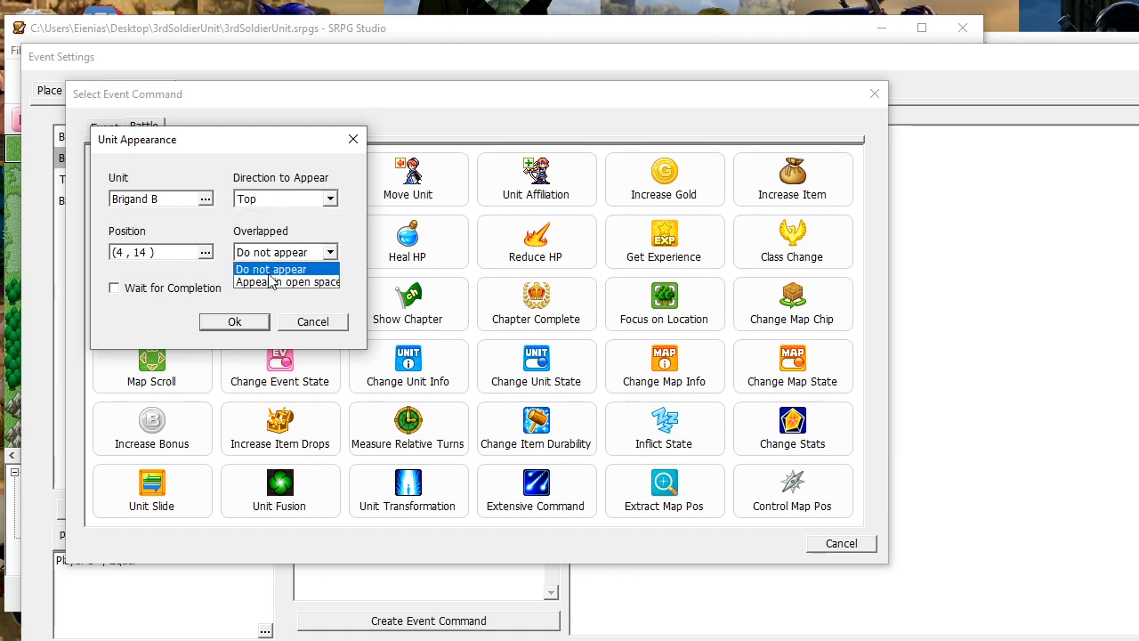
click(266, 267)
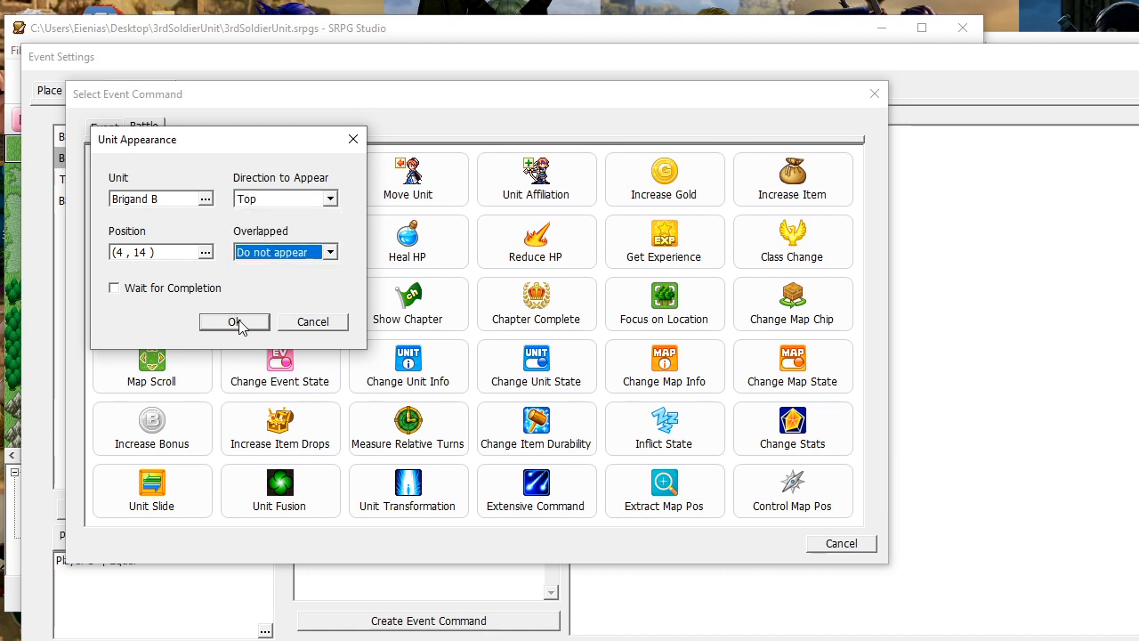
click(238, 323)
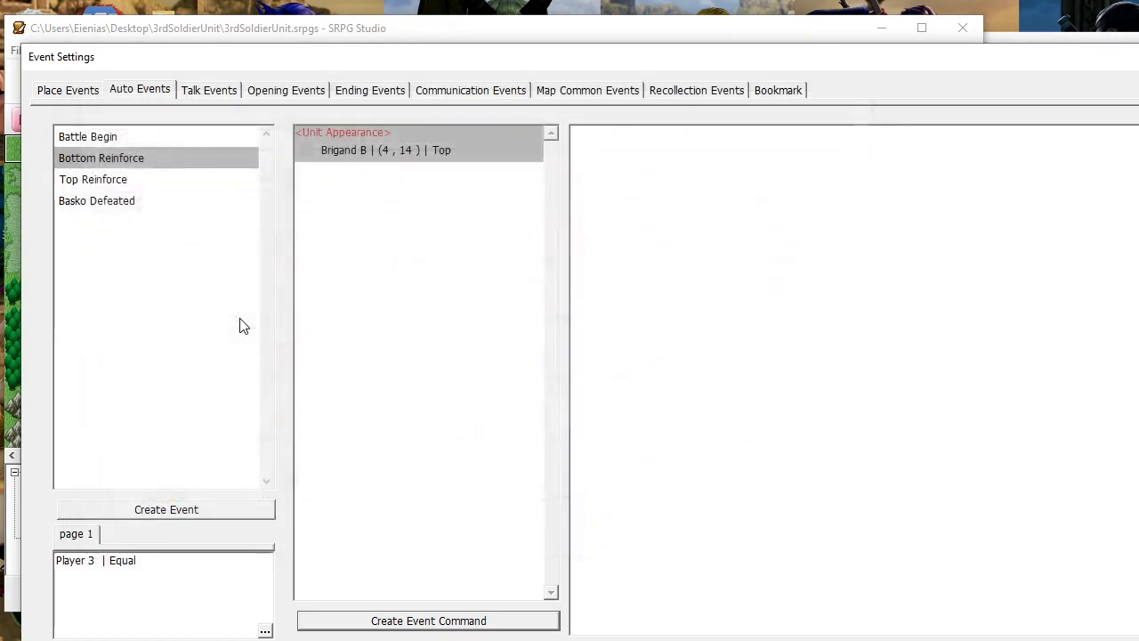
Start a second Unit Appearance command in Bottom Reinforce with the EV enemy Thief B as its unit
click(464, 622)
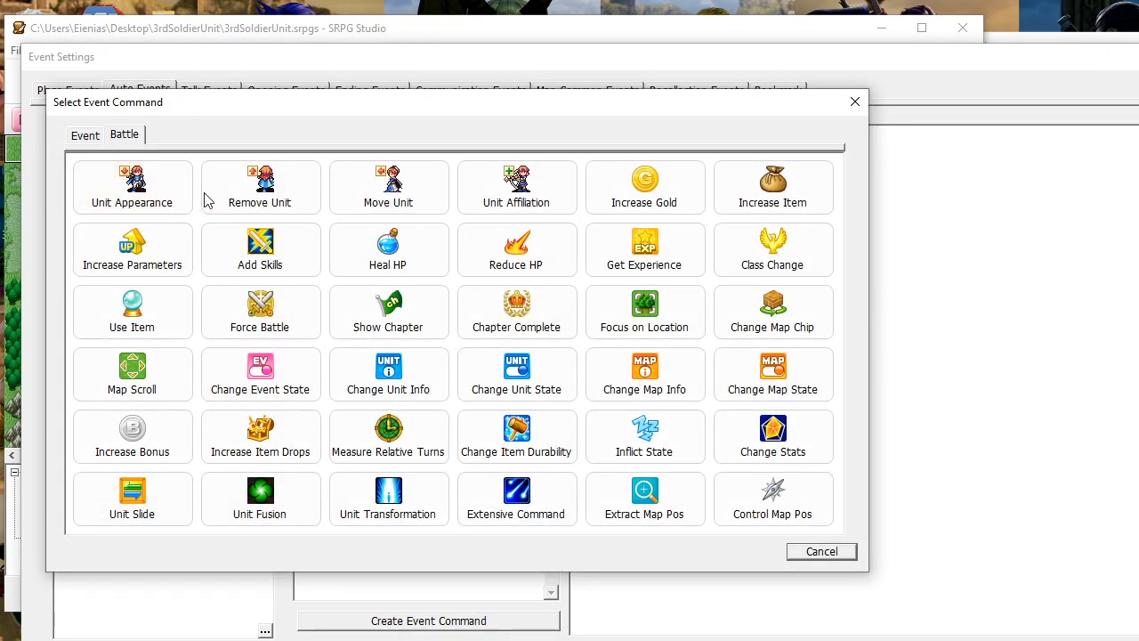
click(181, 187)
click(181, 208)
click(185, 197)
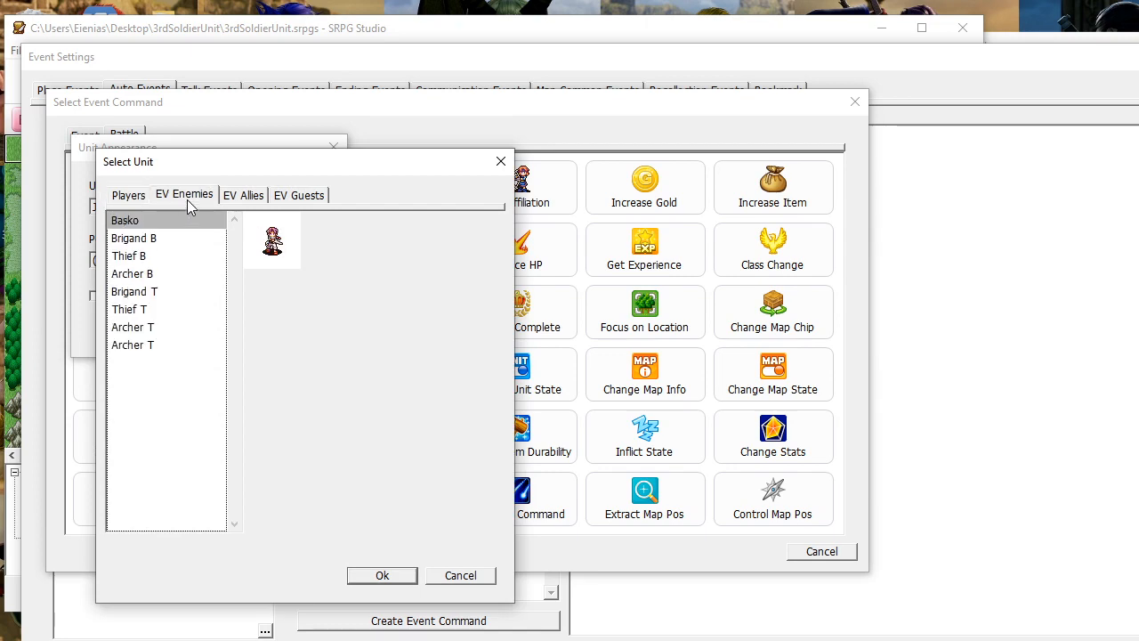
click(156, 256)
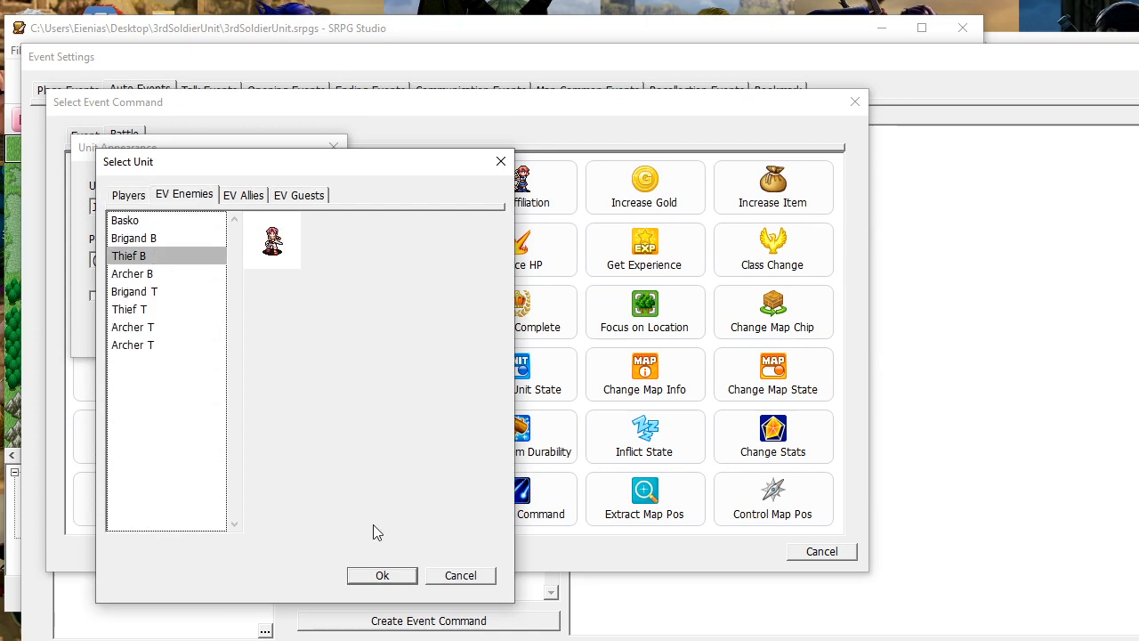
click(385, 576)
Place Thief B at (6, 14) with Top as its direction to appear and add the command
click(185, 260)
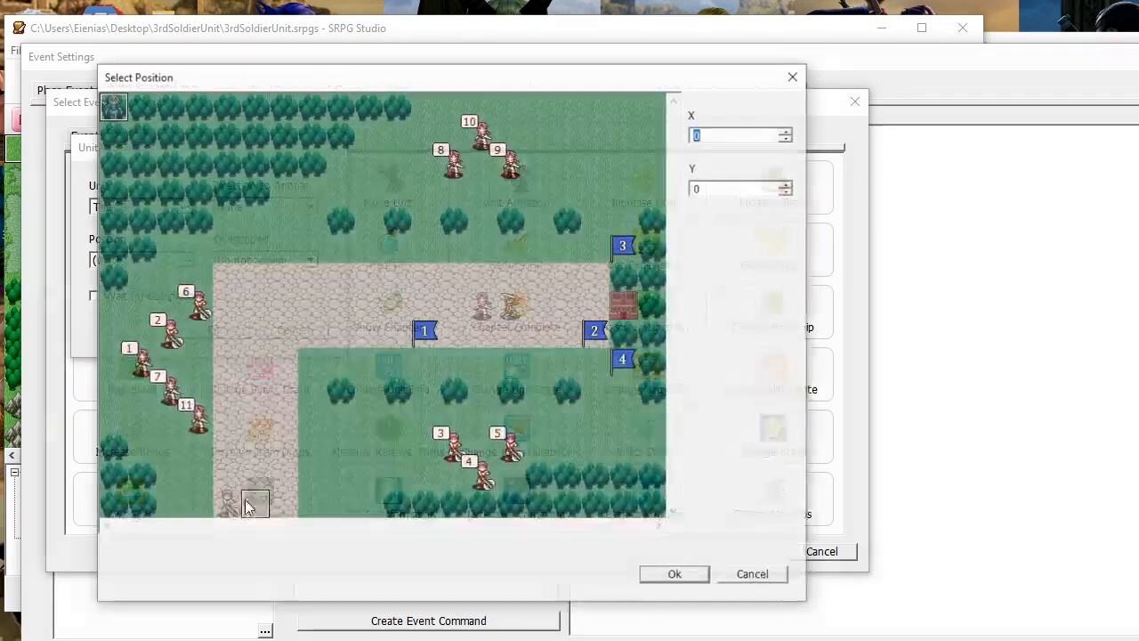
click(283, 507)
click(669, 575)
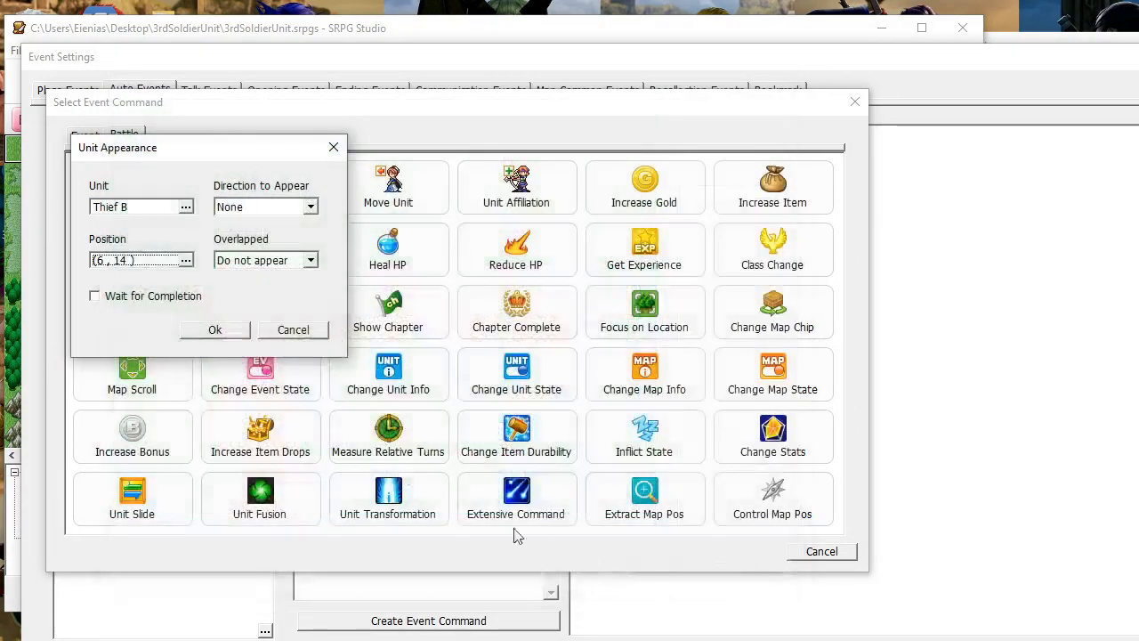
click(266, 207)
click(240, 235)
click(231, 330)
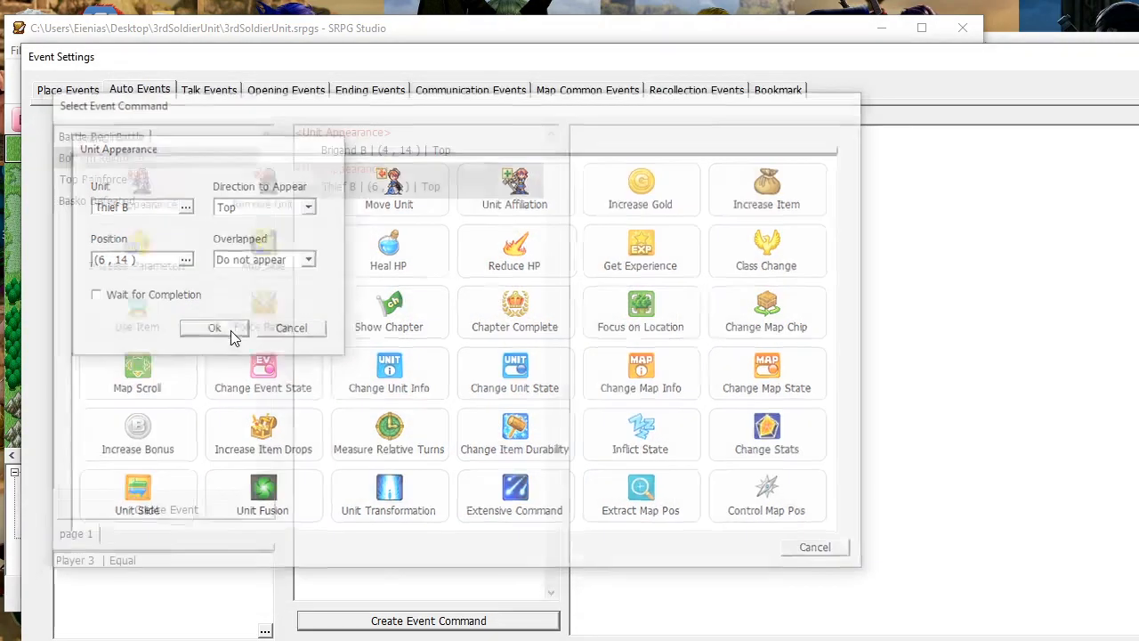
Start a third Unit Appearance command in Bottom Reinforce with the EV enemy Archer B as its unit
click(521, 620)
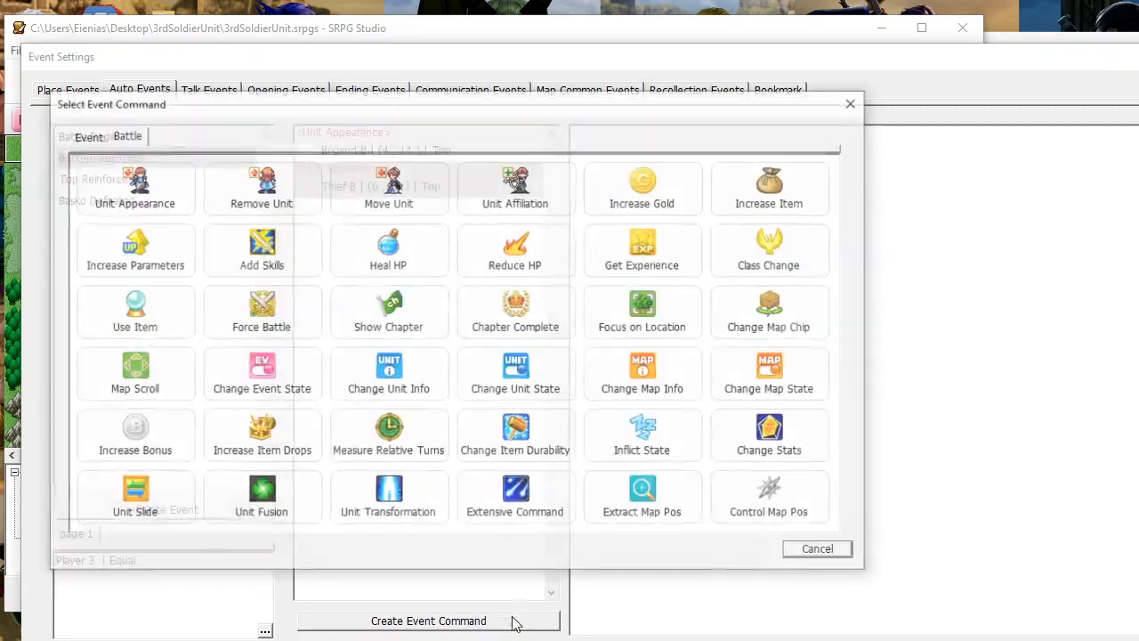
click(158, 192)
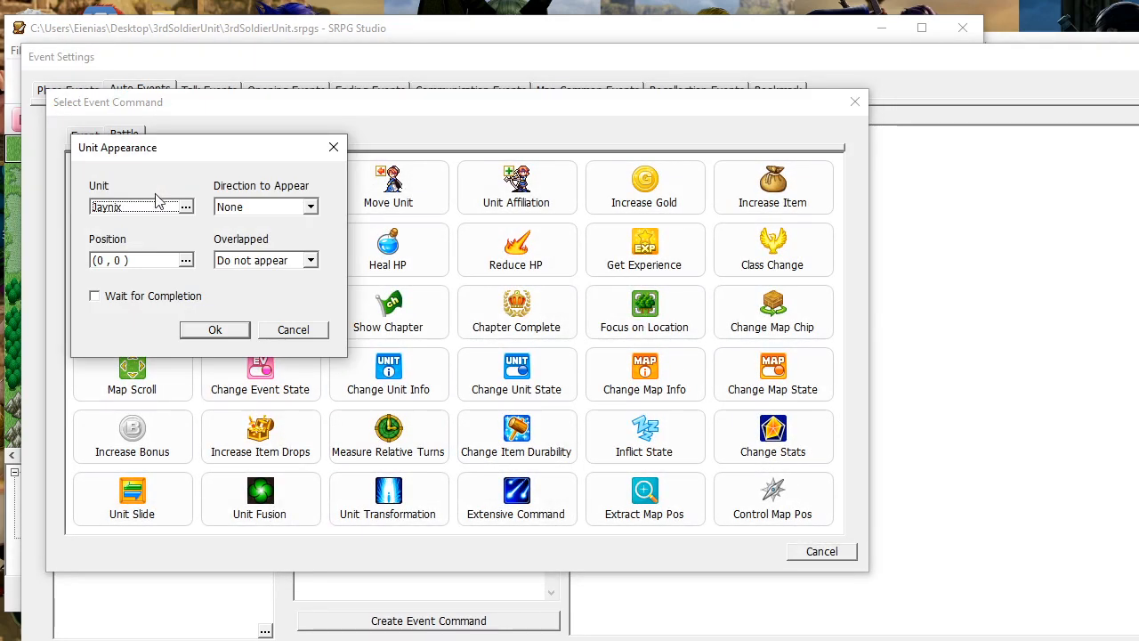
click(164, 204)
click(154, 199)
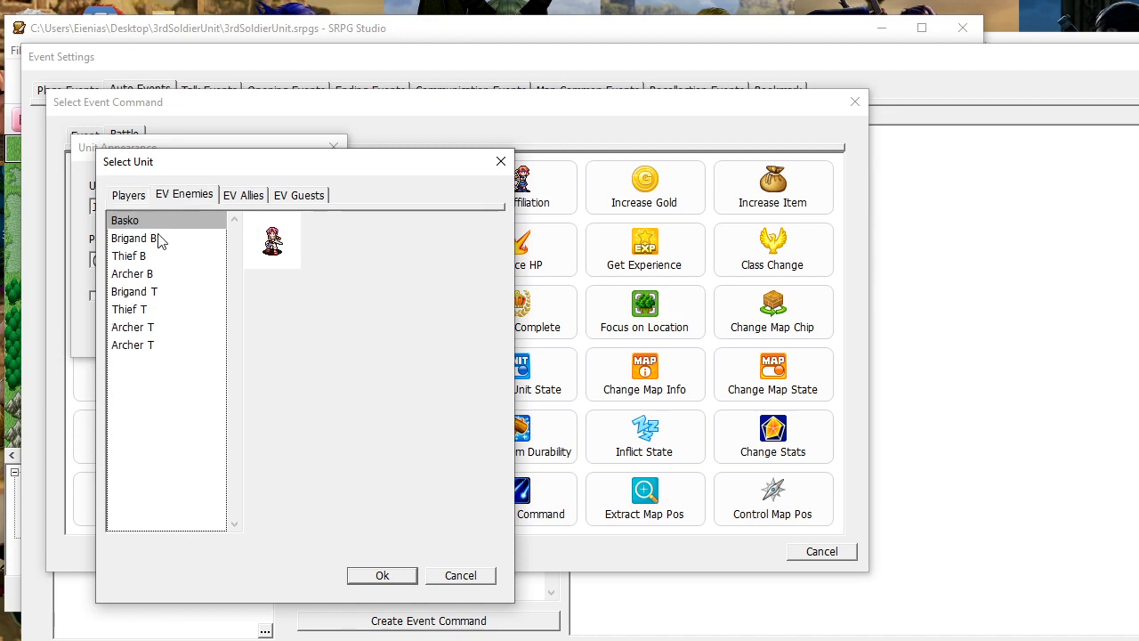
click(154, 272)
click(382, 576)
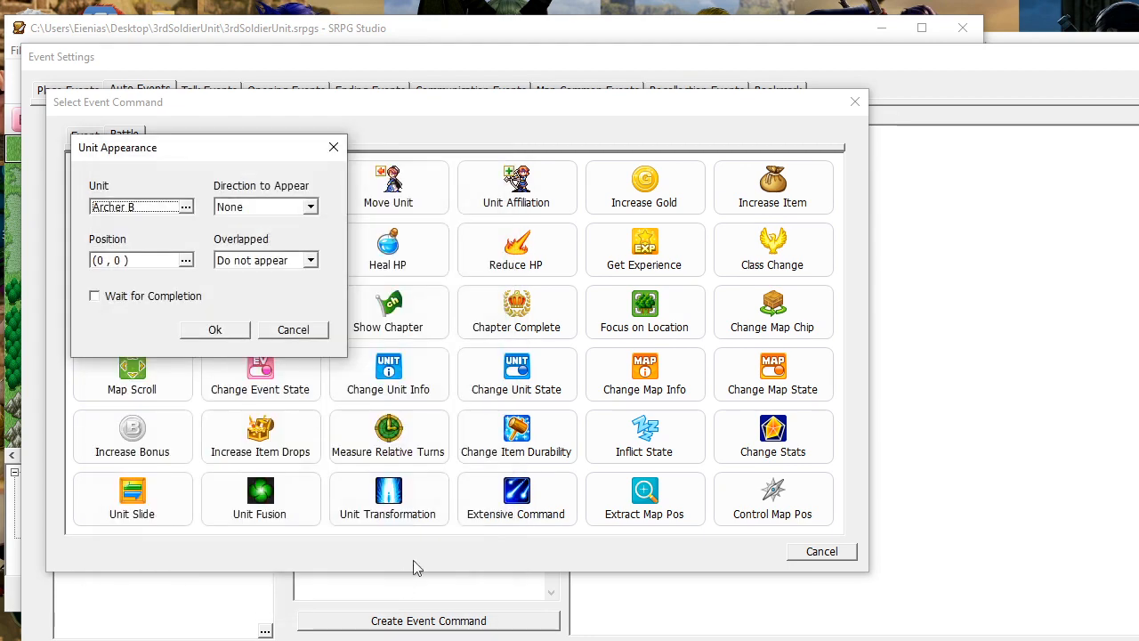
Position Archer B at (5, 14) and set its Overlapped option to Appear in open space
click(185, 259)
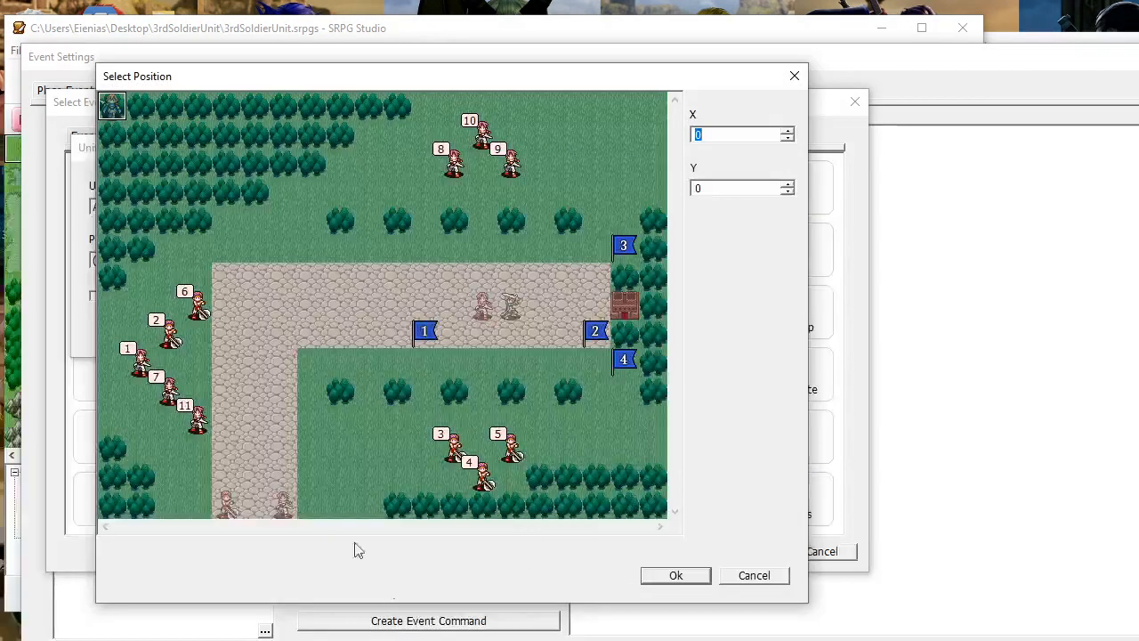
click(281, 504)
click(252, 509)
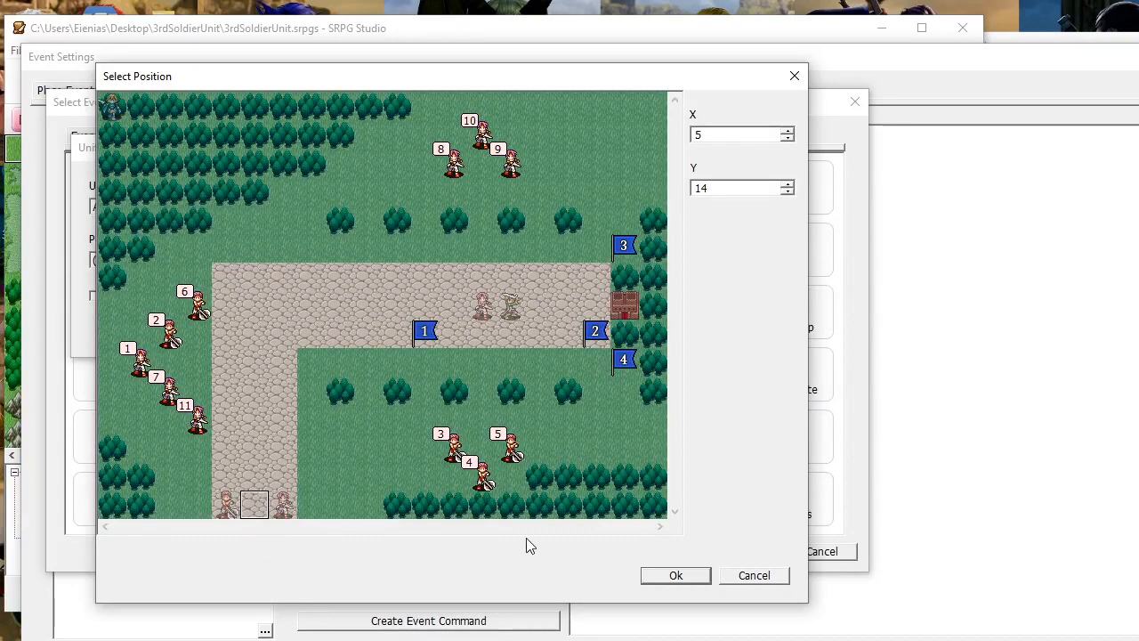
click(674, 575)
click(264, 259)
click(264, 288)
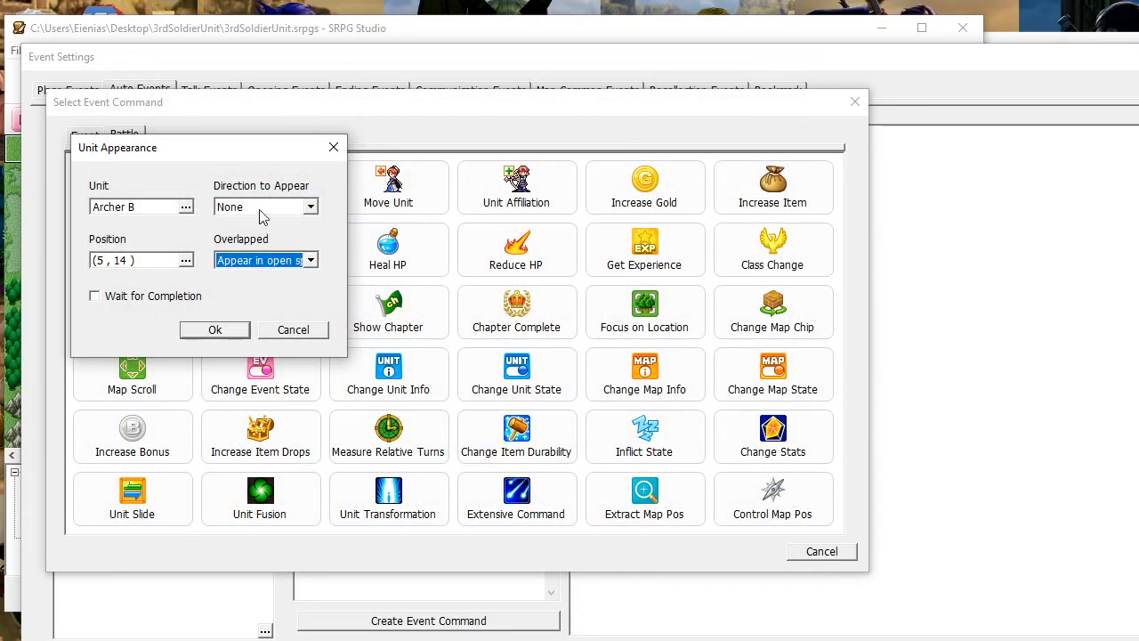
Set Archer B's direction to appear to Top and add the command to Bottom Reinforce
click(258, 208)
click(226, 223)
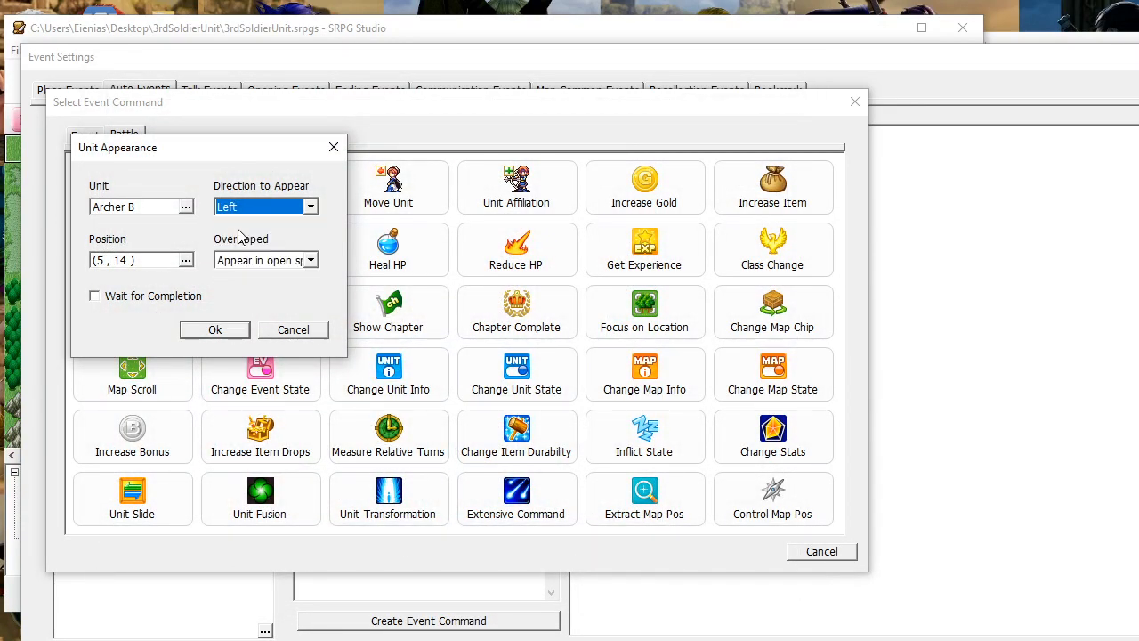
click(240, 206)
click(240, 237)
click(214, 330)
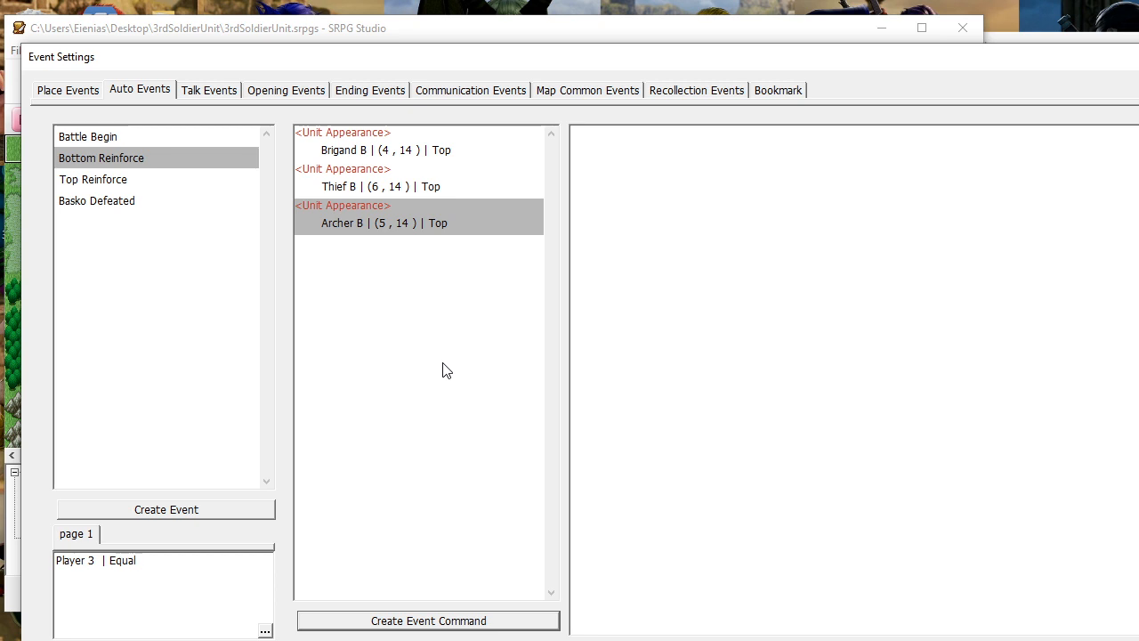
click(446, 370)
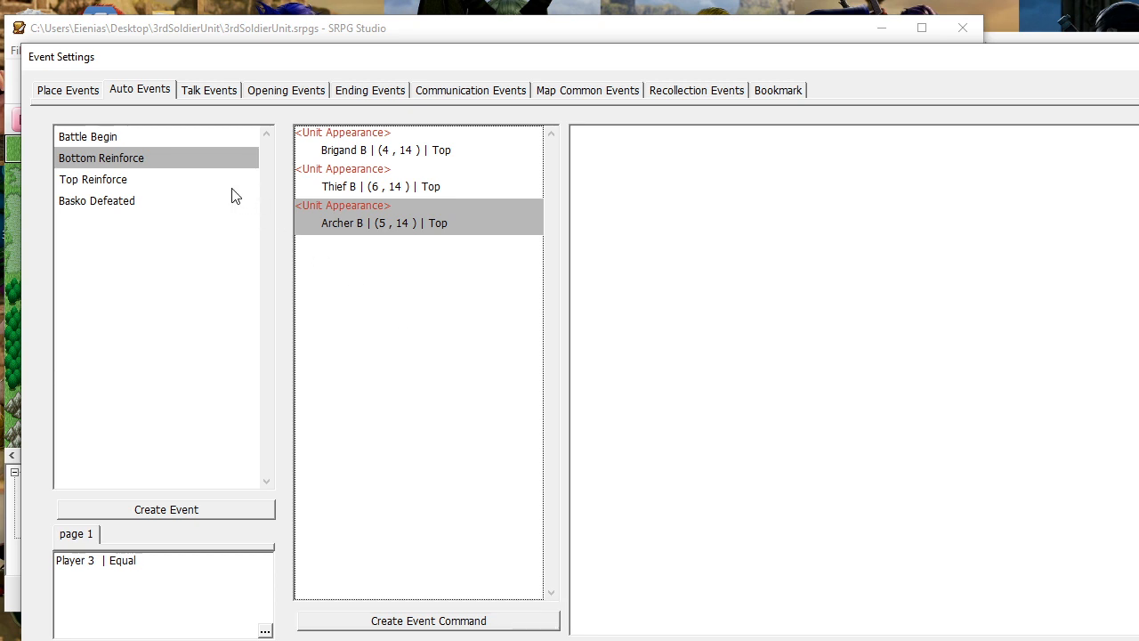
Start a Unit Appearance command in the Top Reinforce event with the EV enemy Brigand T as its unit
click(135, 184)
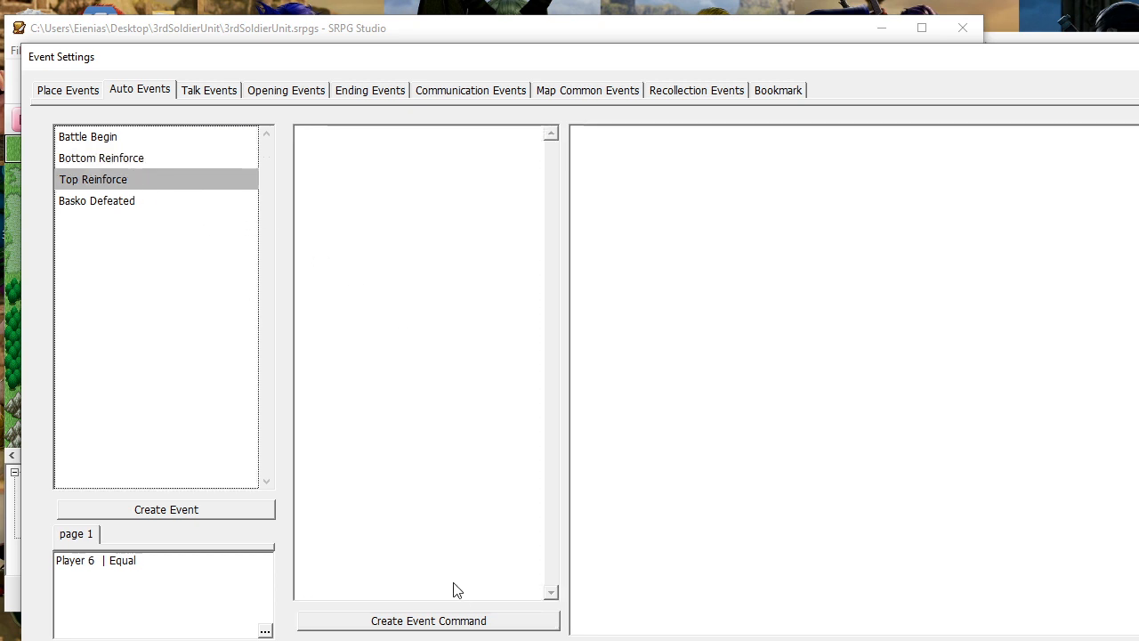
click(457, 620)
click(142, 182)
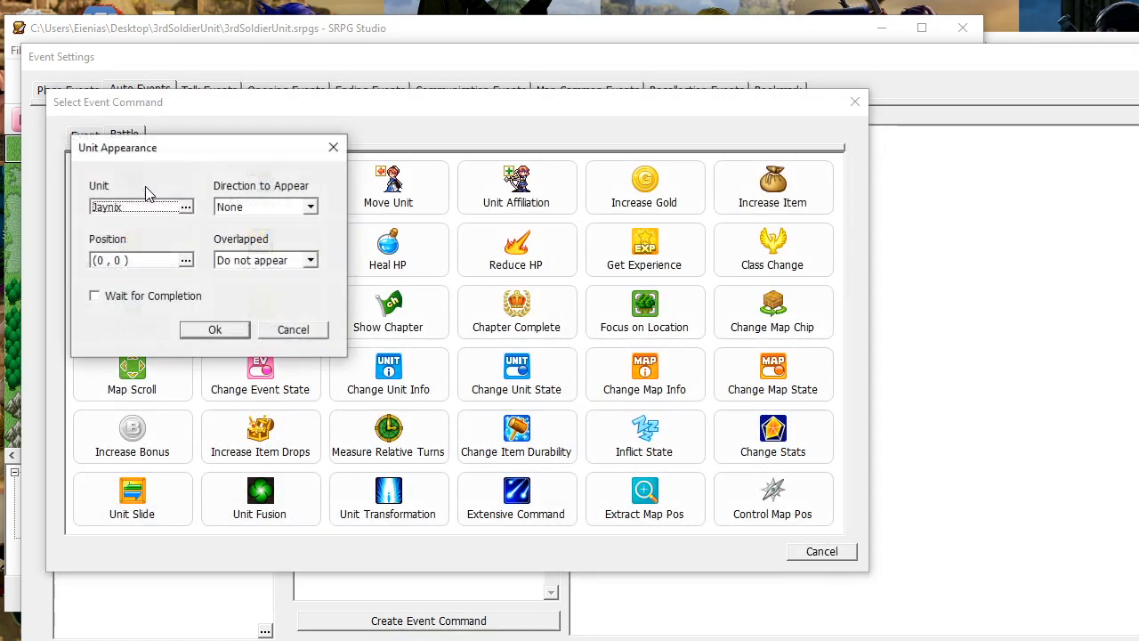
click(142, 207)
click(184, 196)
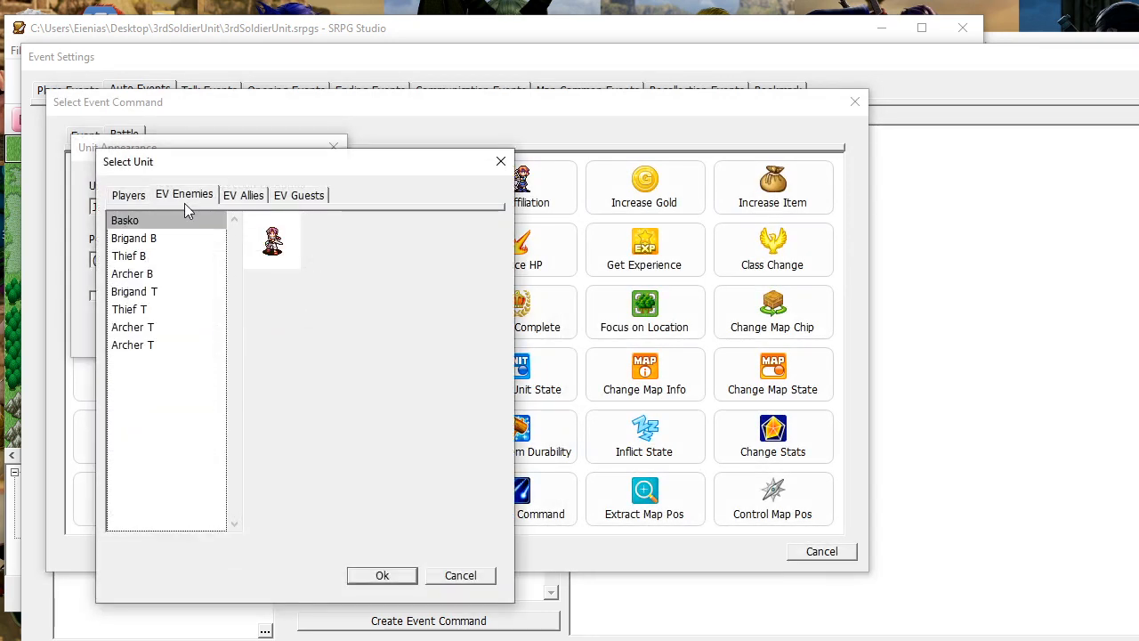
click(160, 291)
click(379, 575)
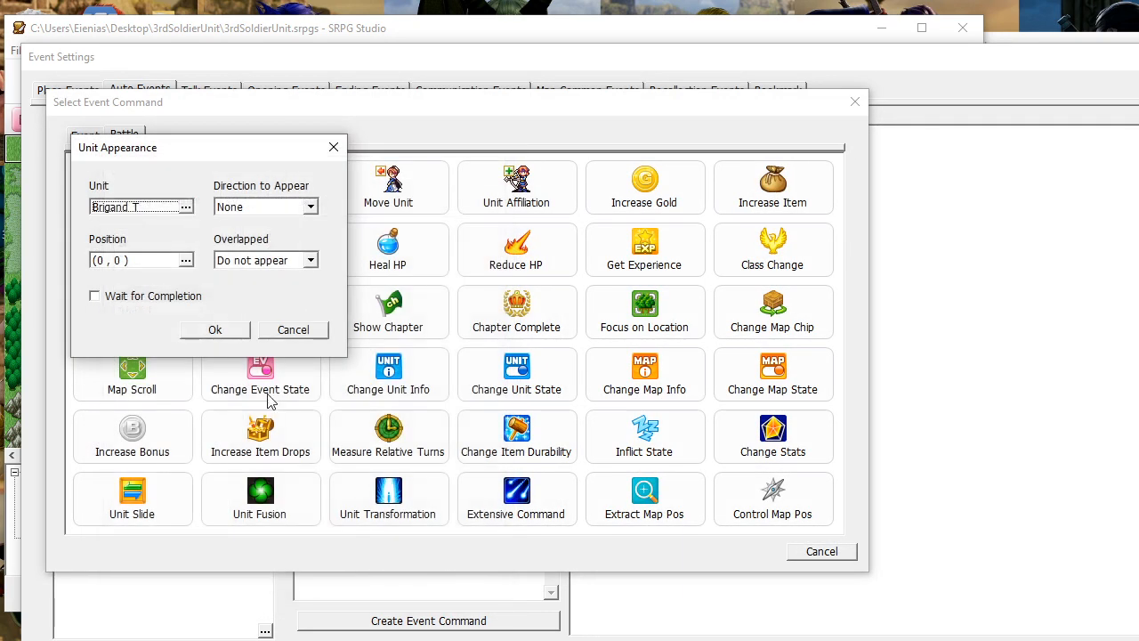
Keep Brigand T at (0, 0), appearing from the Right direction and in open space when overlapped, and add the command
click(185, 264)
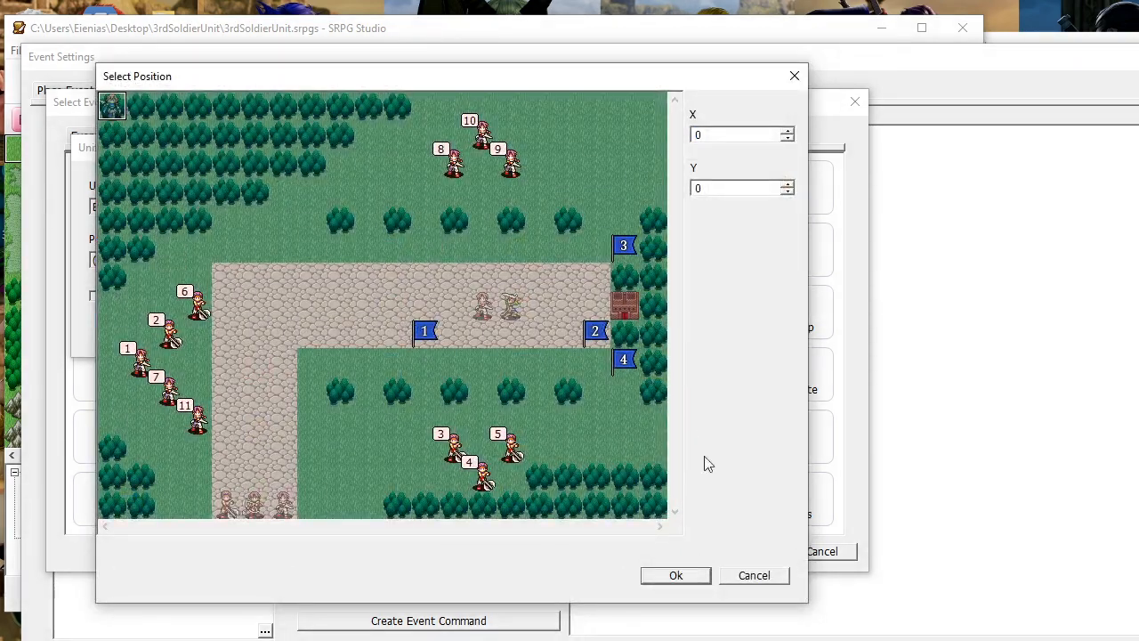
click(676, 577)
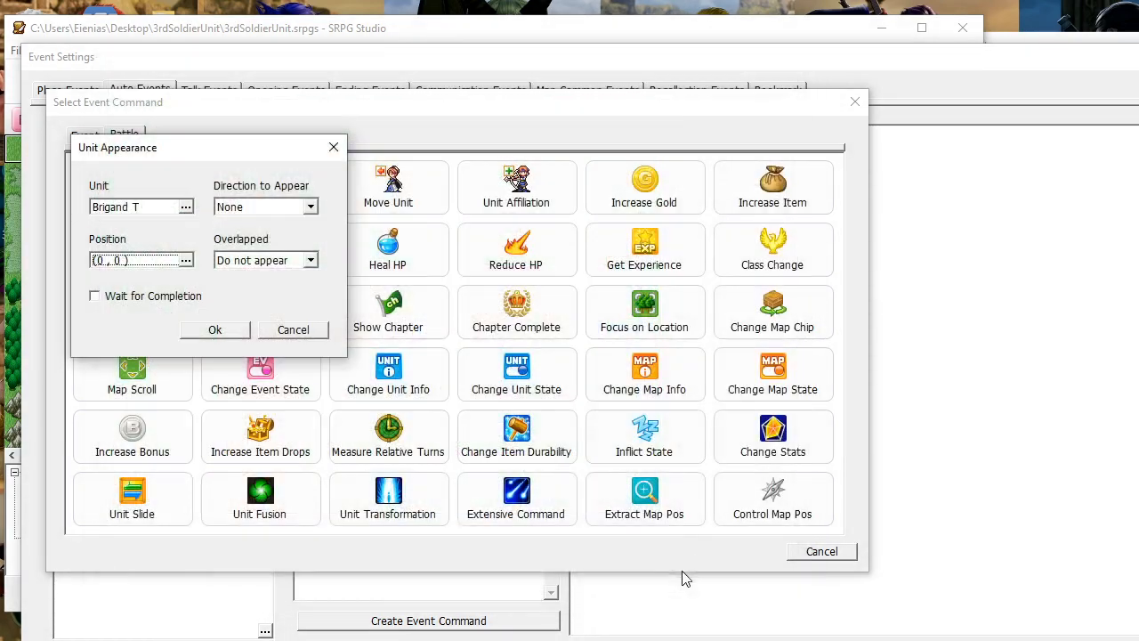
click(270, 207)
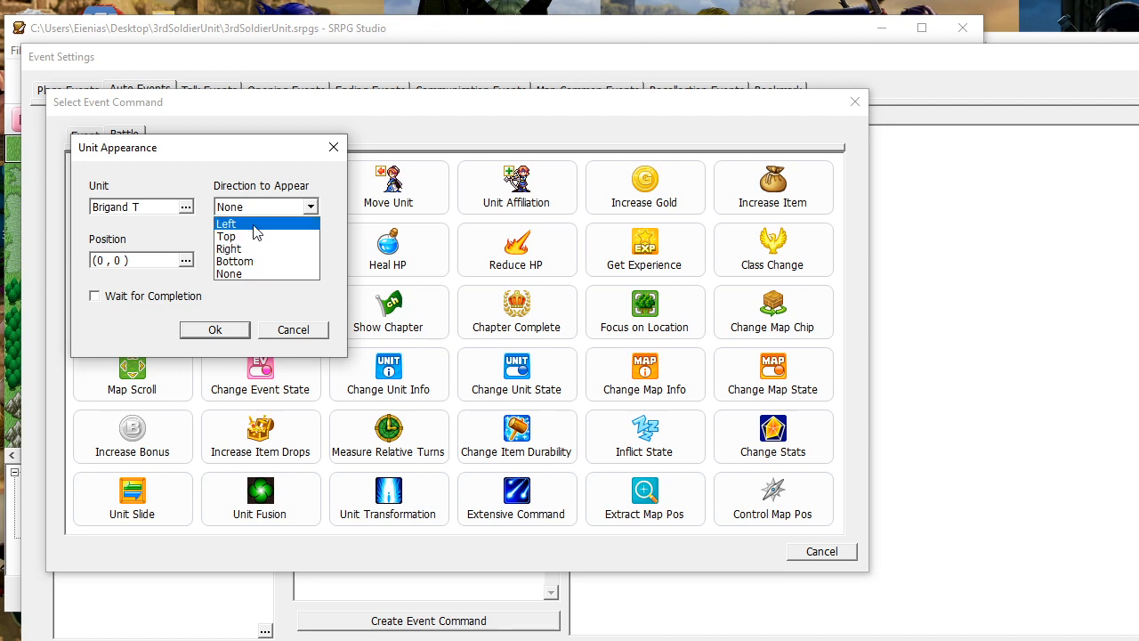
click(256, 224)
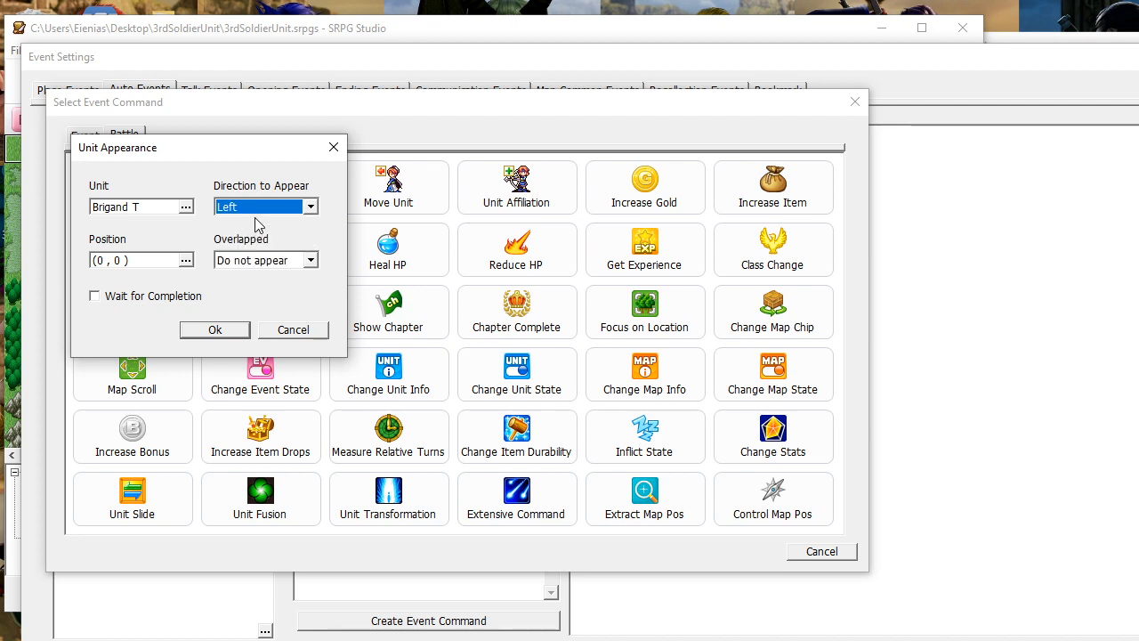
click(256, 207)
click(255, 247)
click(253, 267)
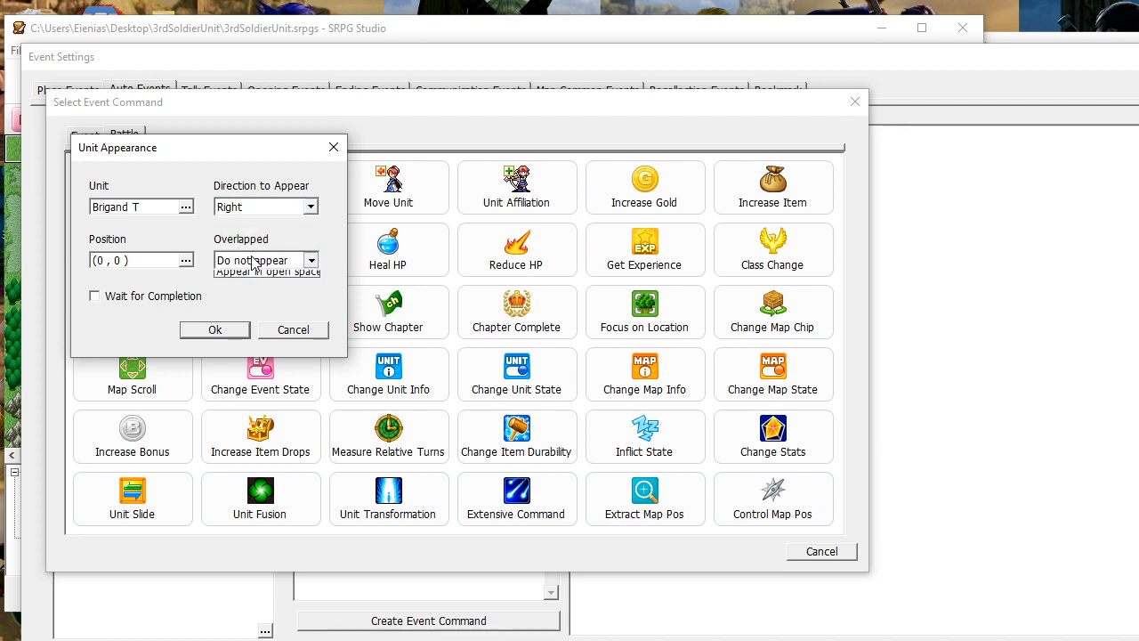
click(242, 296)
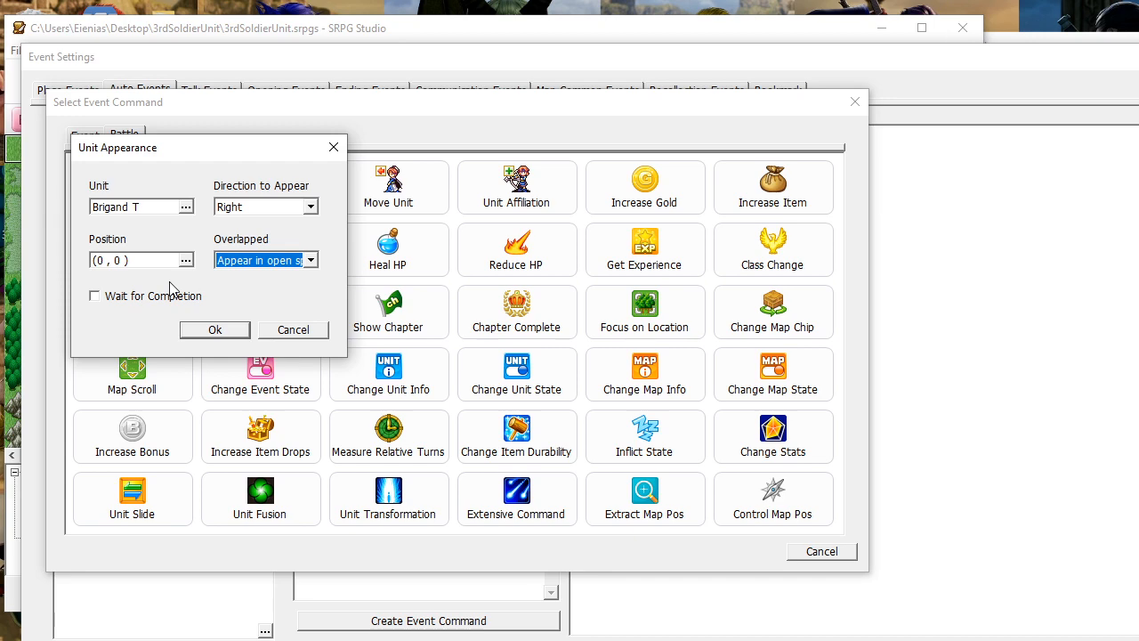
click(230, 331)
Start a second Unit Appearance command in Top Reinforce with the EV enemy Thief T as its unit
click(438, 620)
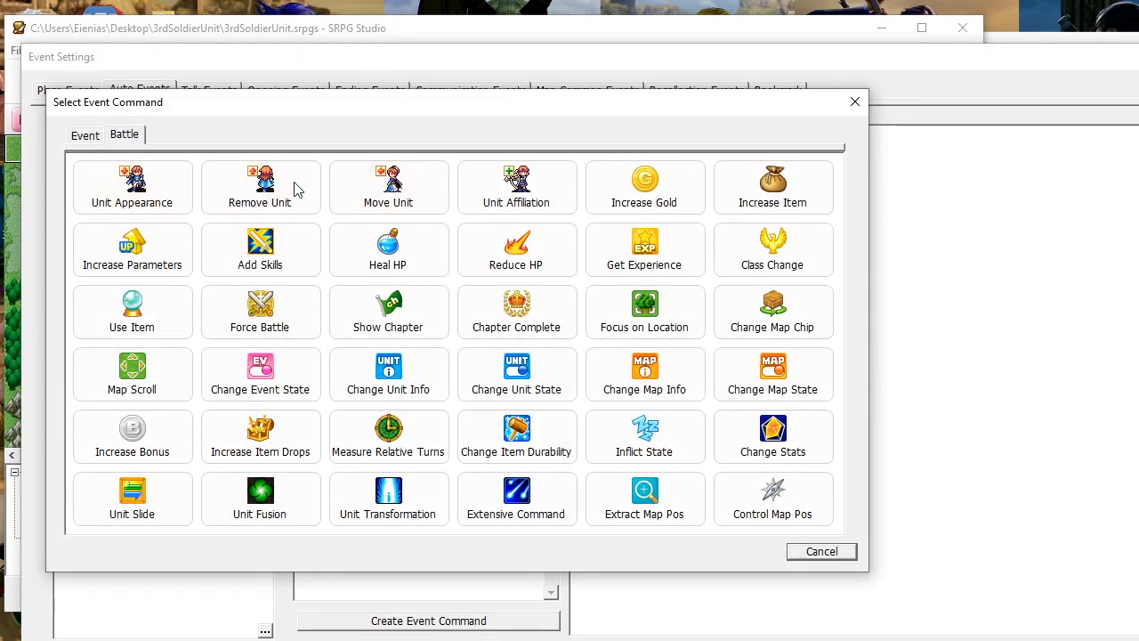
click(161, 195)
click(132, 214)
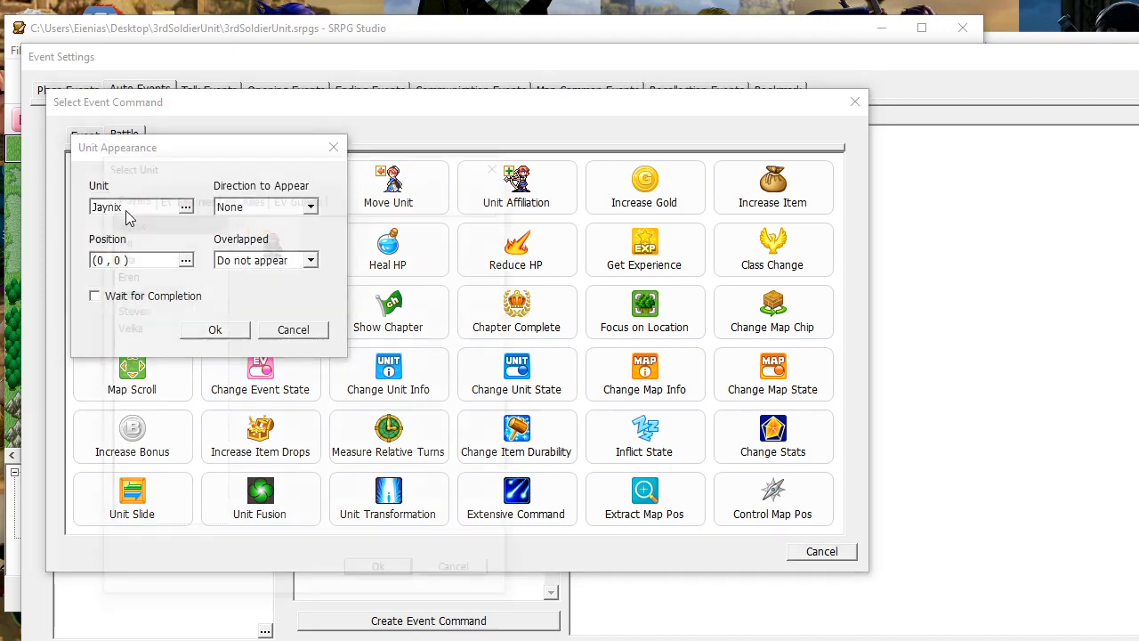
click(173, 198)
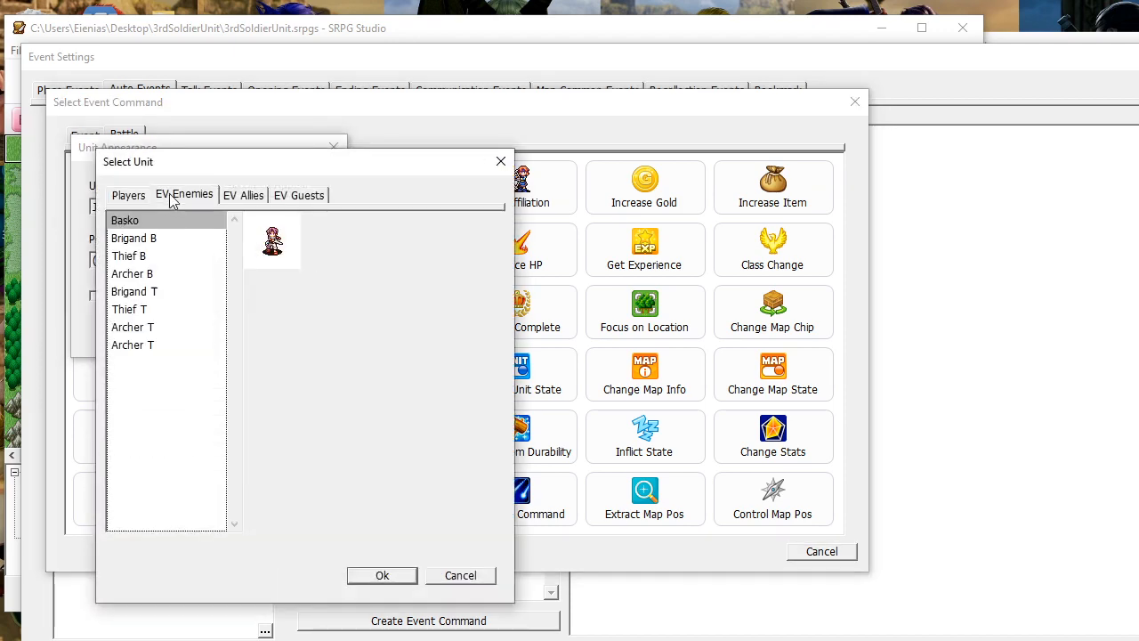
click(149, 326)
click(151, 311)
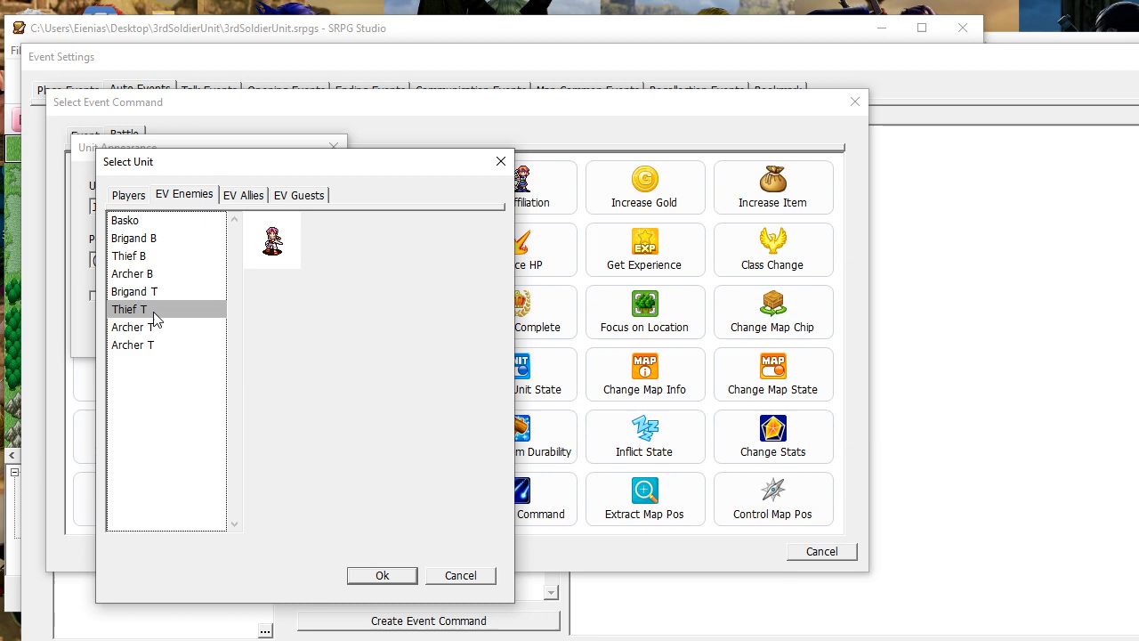
click(394, 571)
Place Thief T at (1, 1) with direction Right, appearing in open space when overlapped, and add the command
click(311, 206)
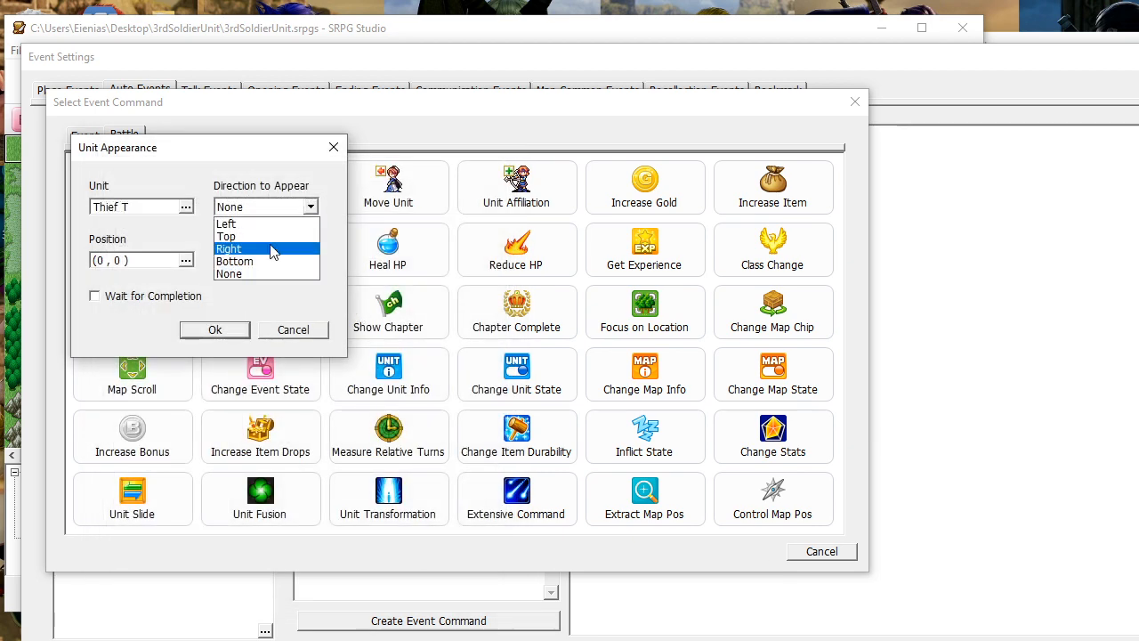
click(270, 247)
click(183, 259)
click(142, 138)
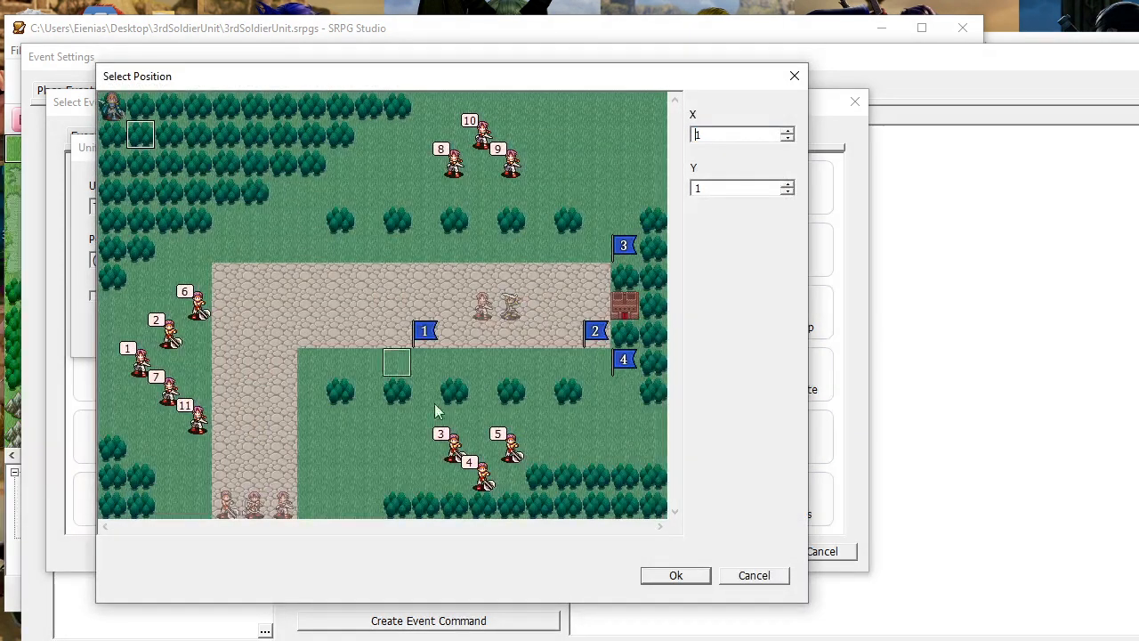
click(675, 576)
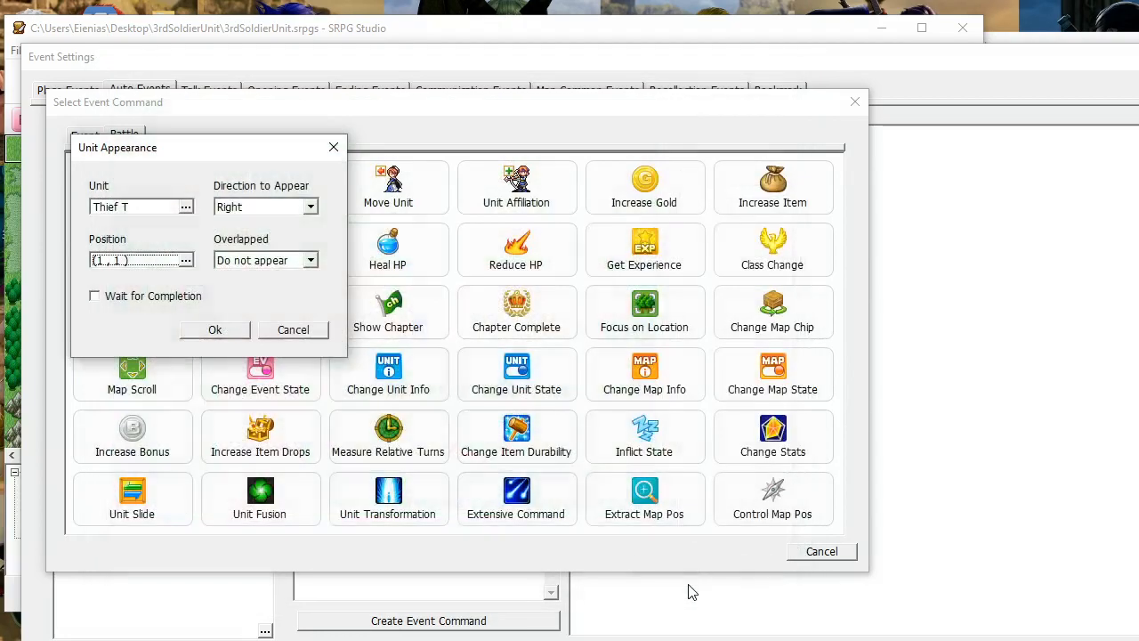
click(254, 260)
click(244, 286)
click(228, 330)
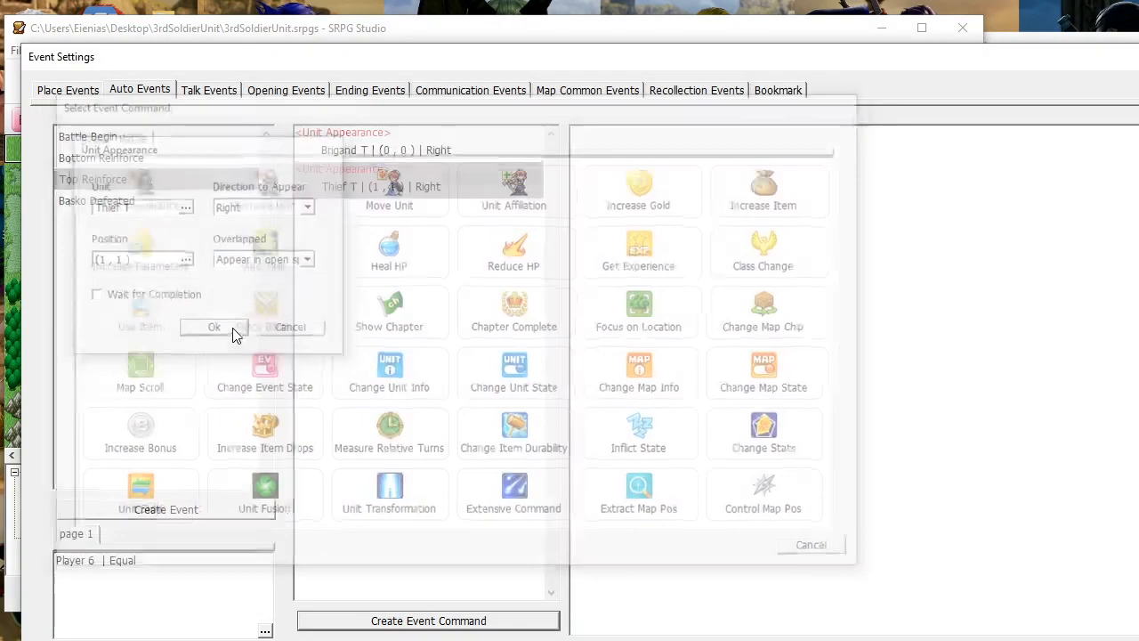
Start a third Unit Appearance command in Top Reinforce with the first EV enemy Archer T as its unit
click(457, 623)
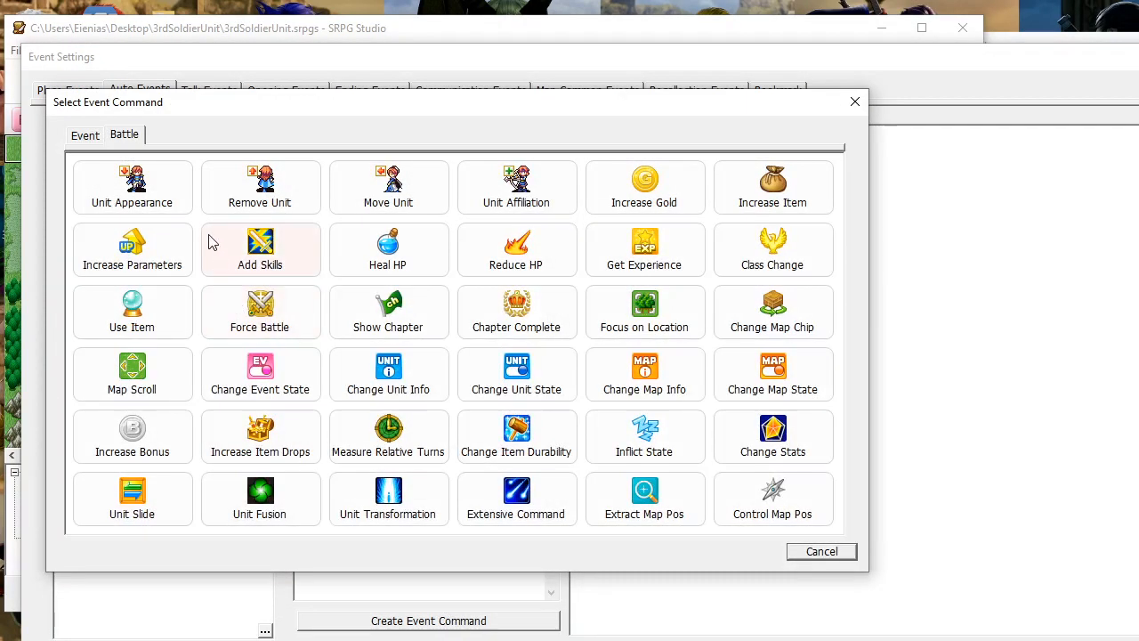
click(163, 212)
click(182, 208)
click(160, 197)
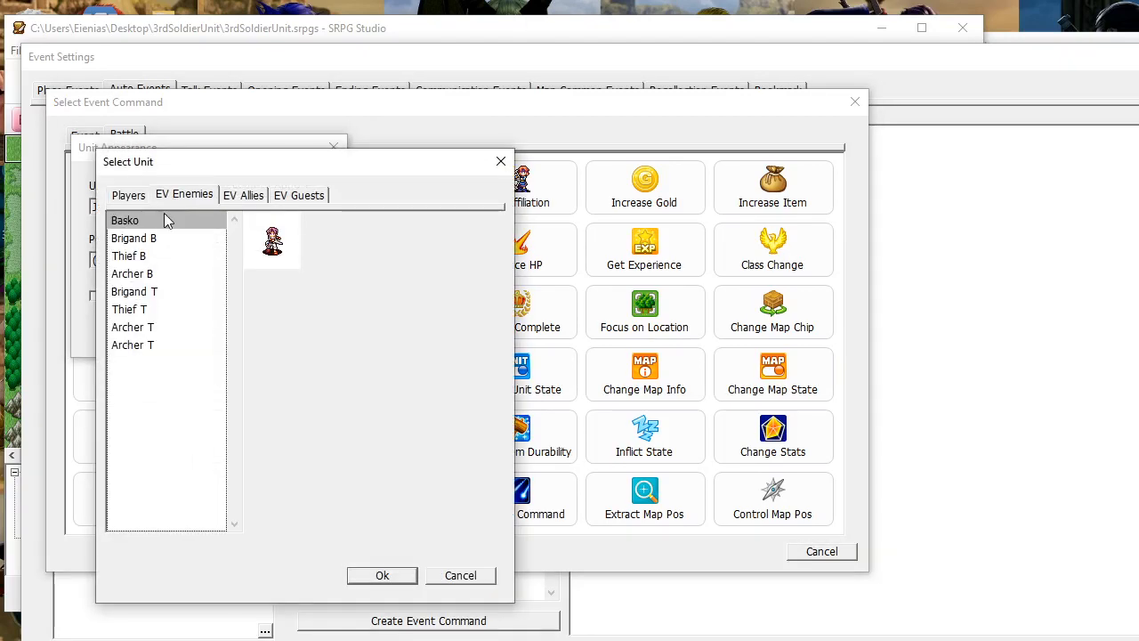
click(152, 326)
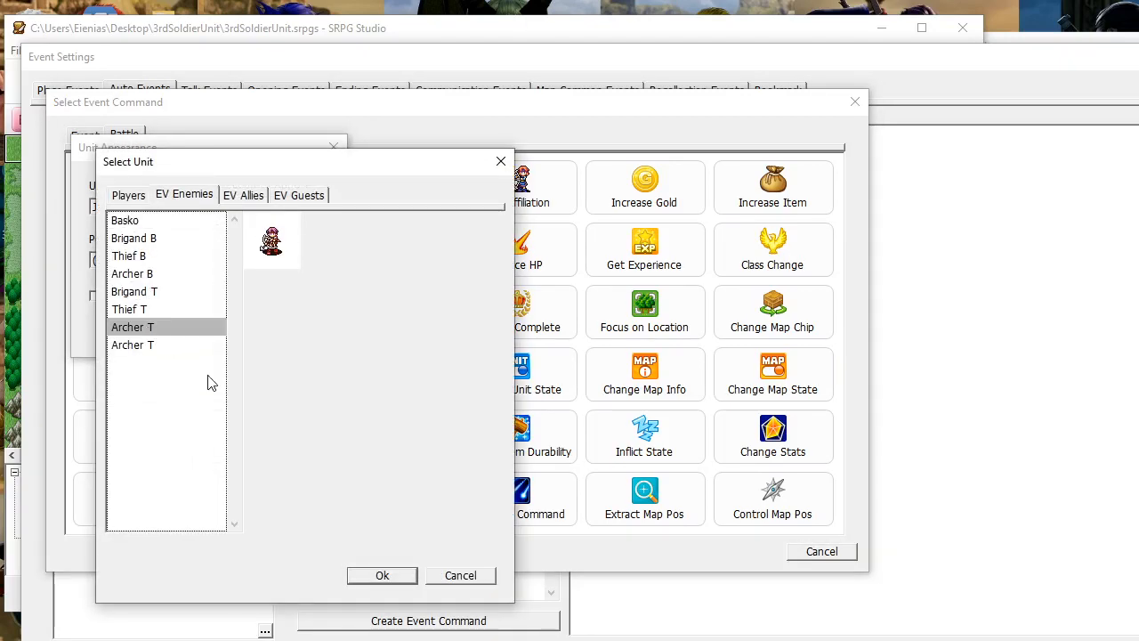
click(378, 576)
Place the first Archer T at (1, 0) with Right as its direction to appear and add the command
click(305, 209)
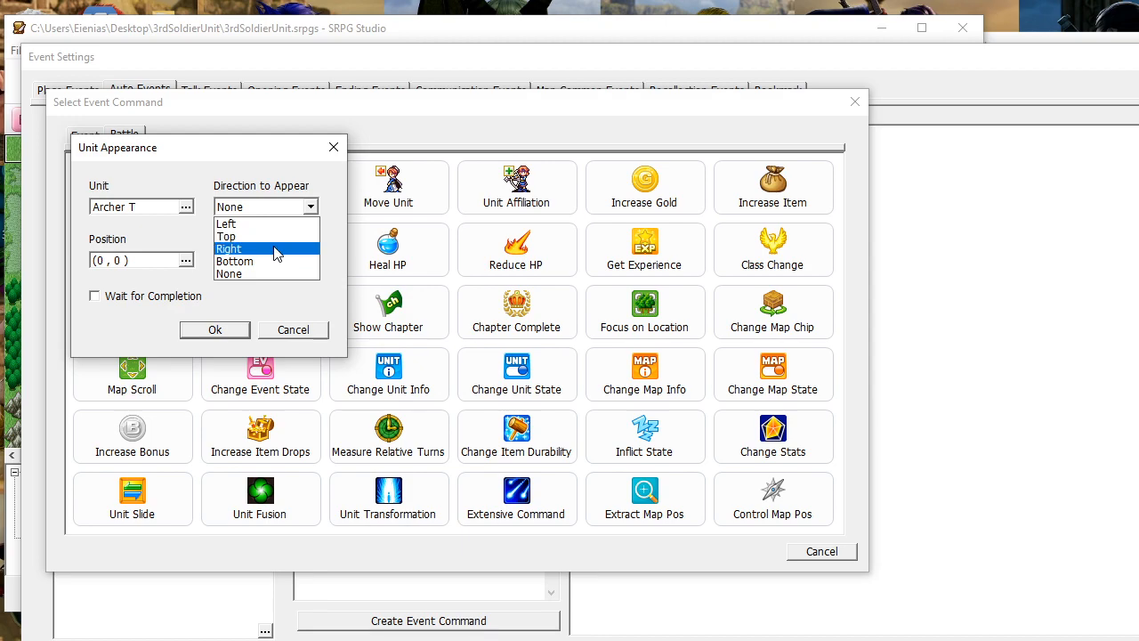
click(275, 246)
click(178, 265)
text(1)
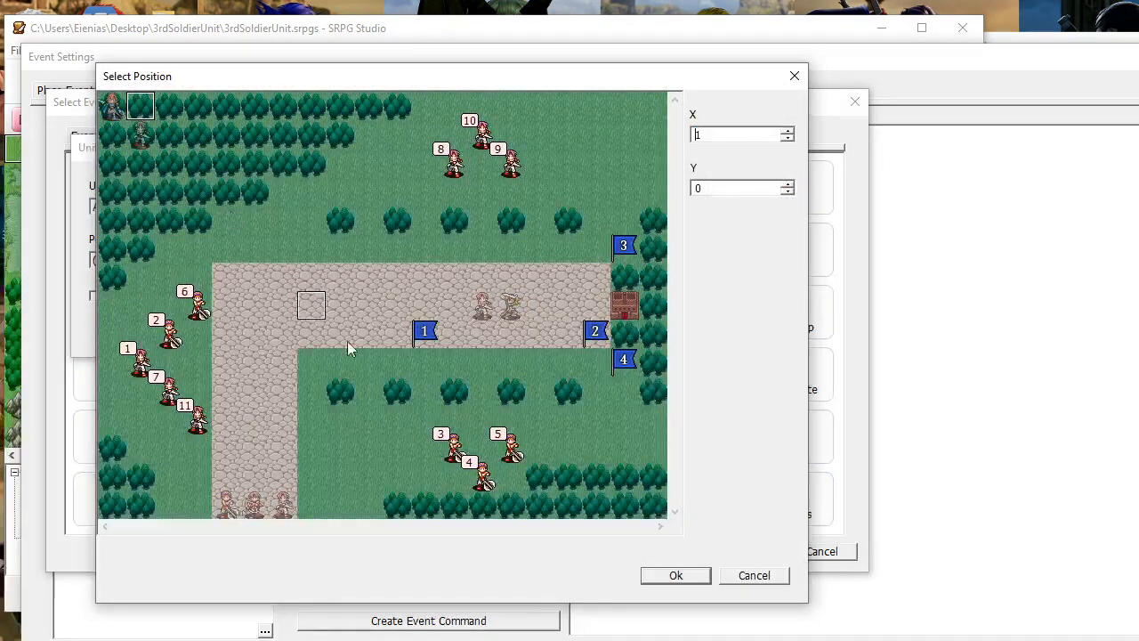
click(660, 571)
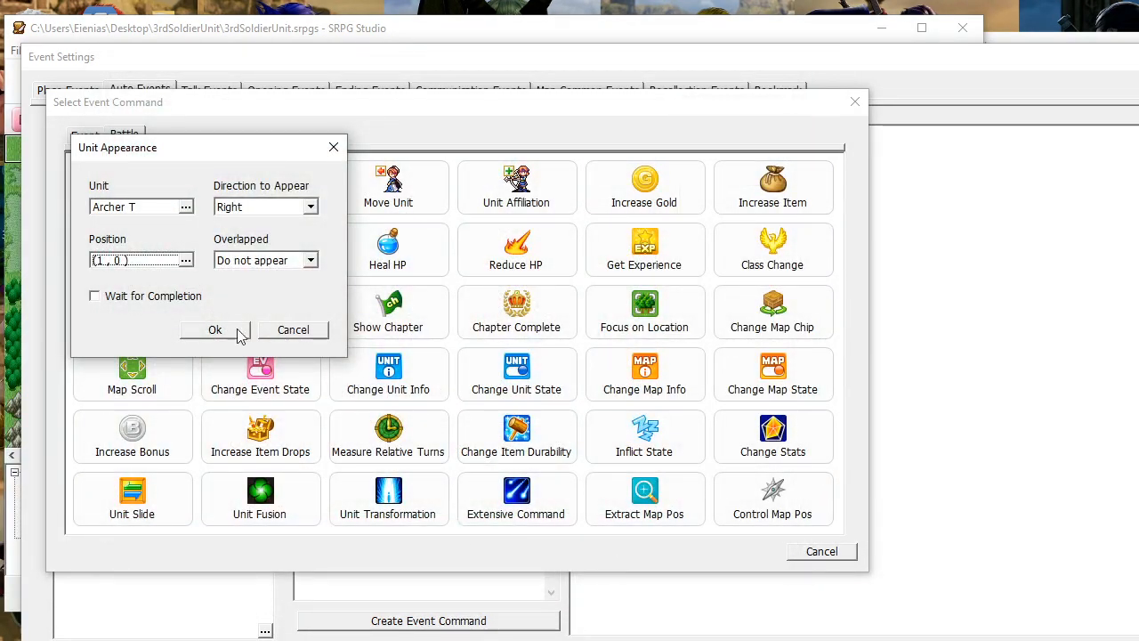
click(238, 330)
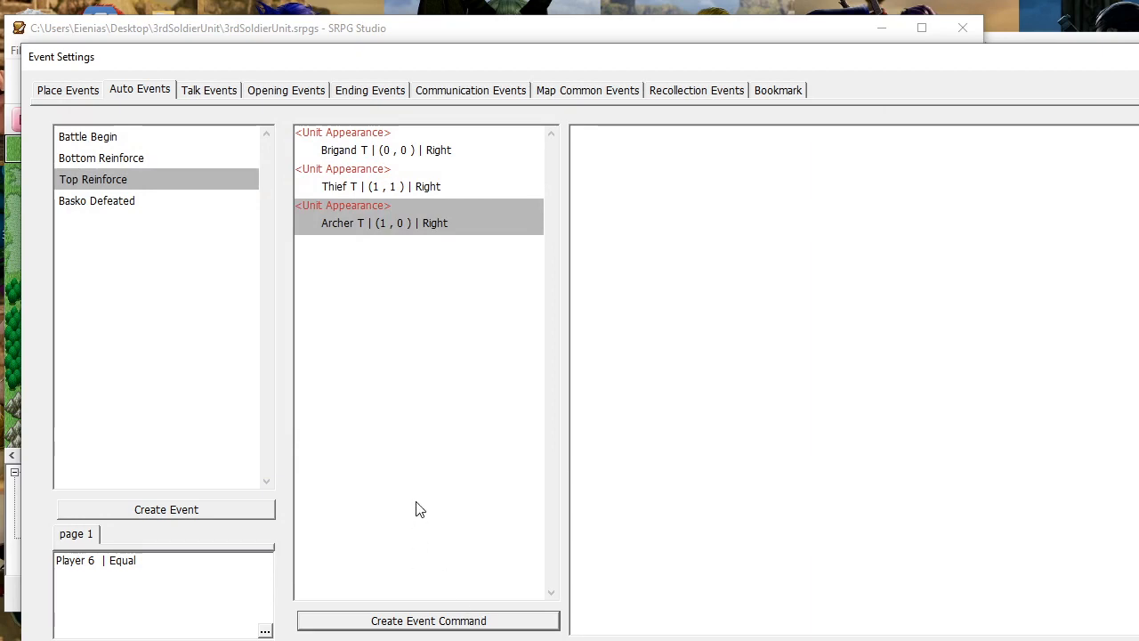
Start a fourth Unit Appearance command in Top Reinforce with the second EV enemy Archer T as its unit
click(522, 625)
click(135, 173)
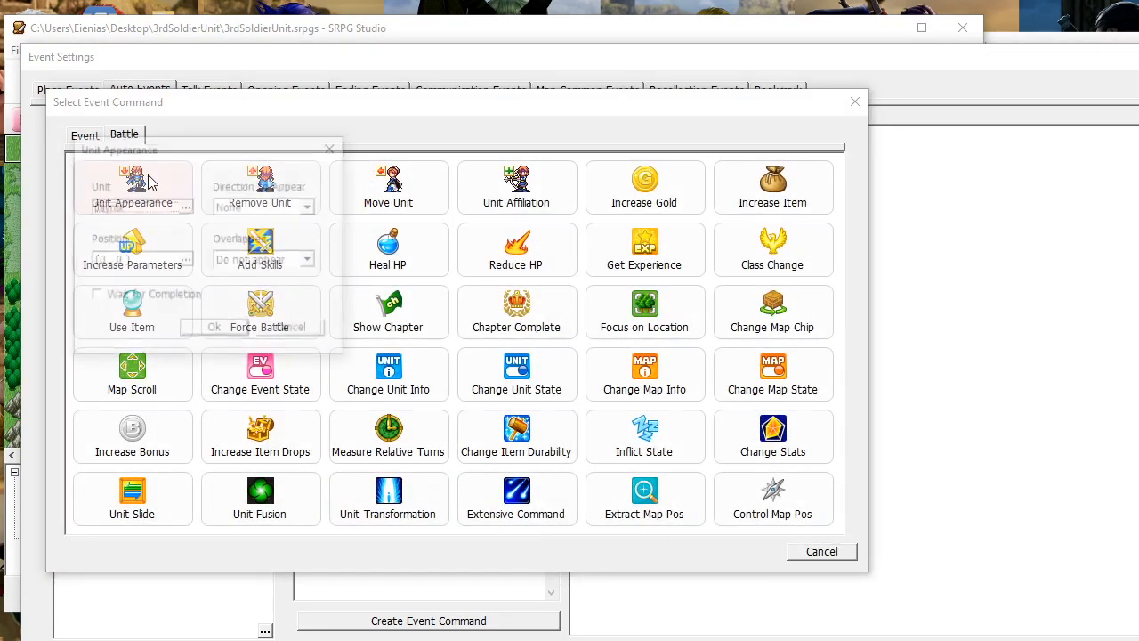
click(183, 207)
click(170, 197)
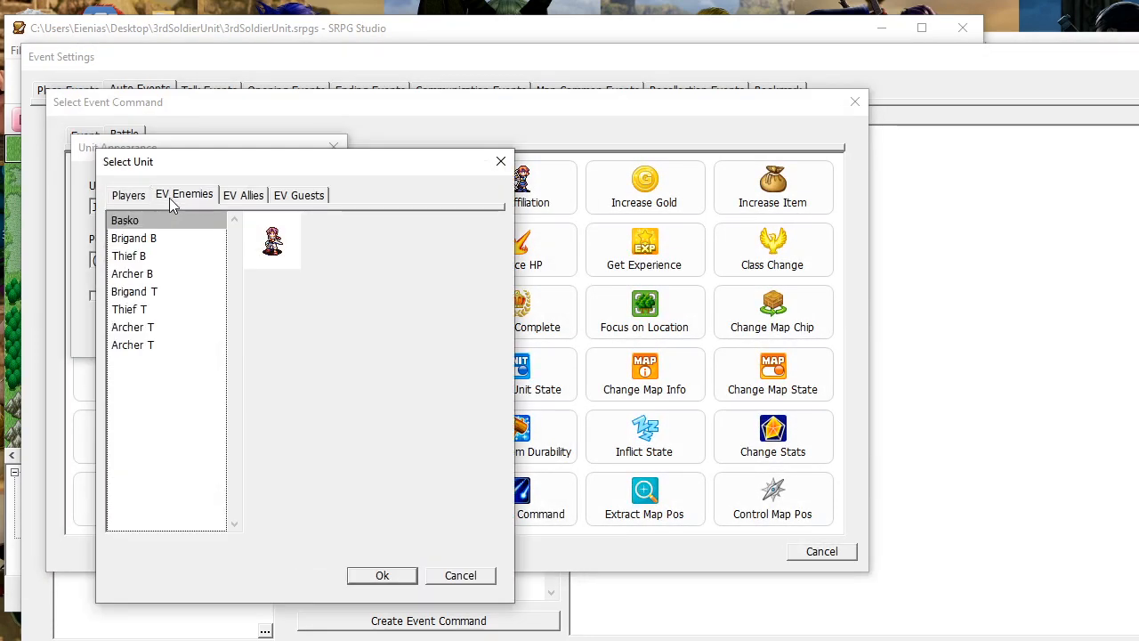
click(194, 348)
click(375, 571)
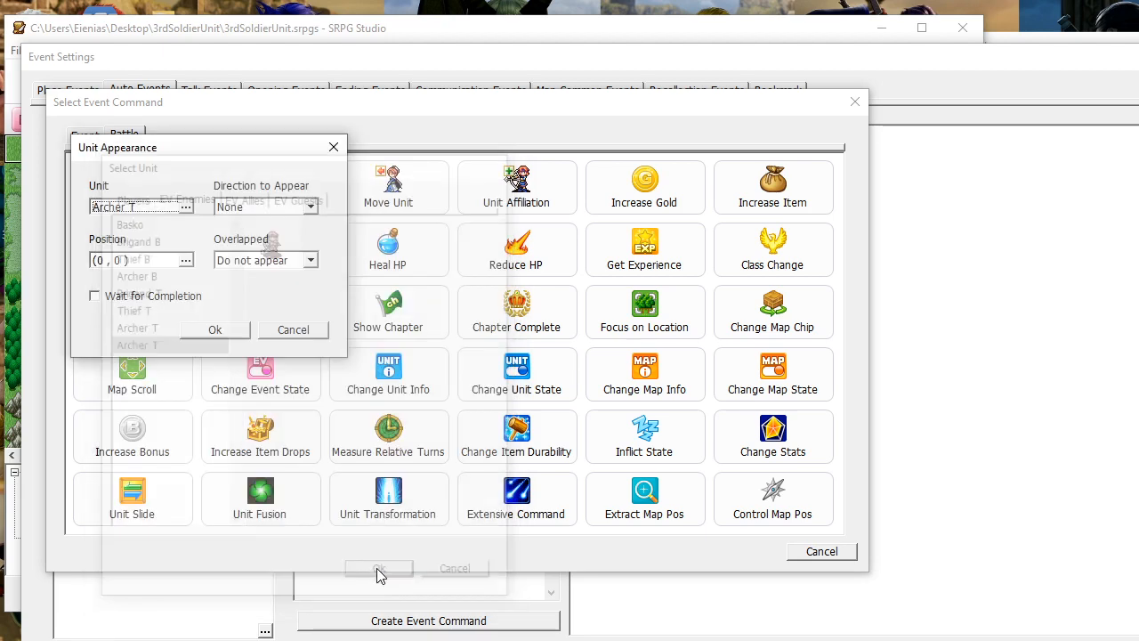
Place the second Archer T at (0, 1) with Right as its direction to appear, choose its overlap behaviour and add the command
click(185, 260)
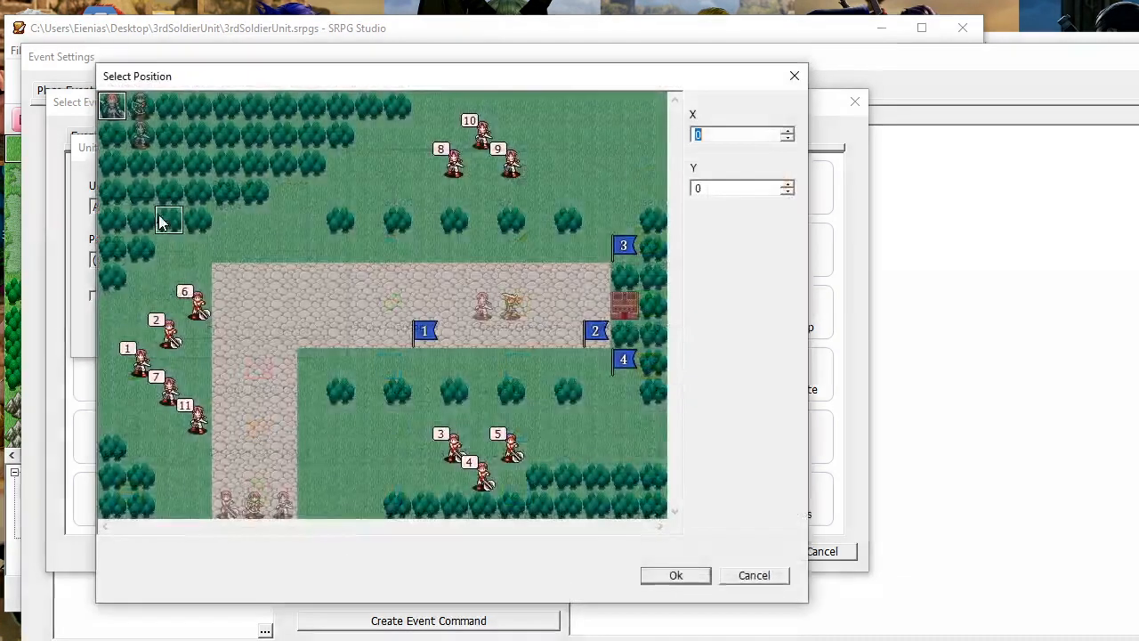
click(663, 576)
click(311, 207)
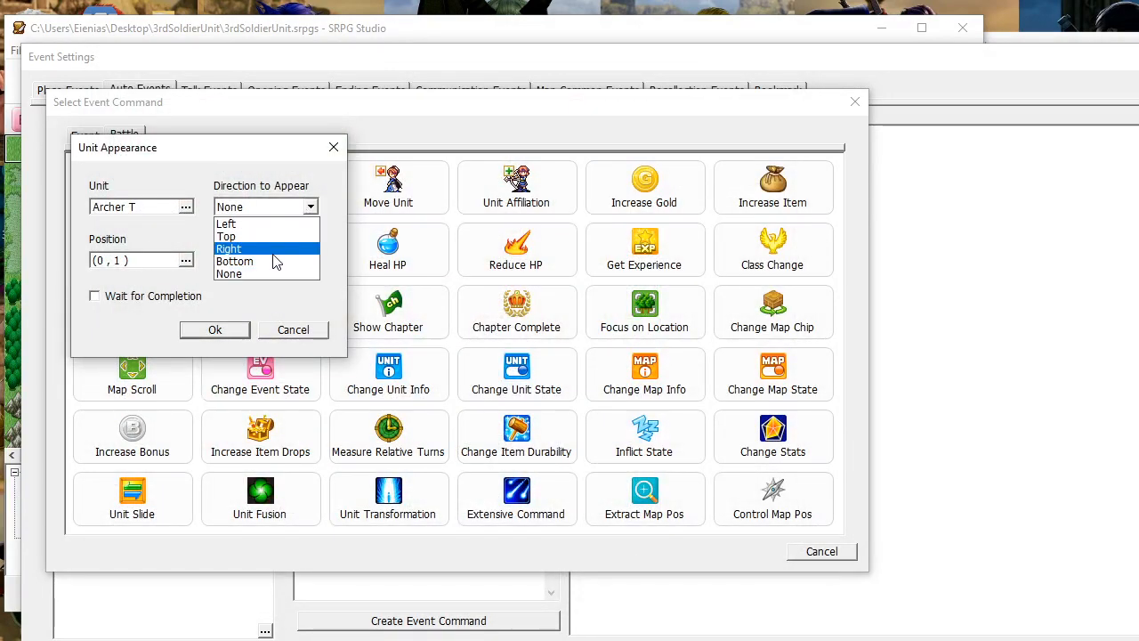
click(299, 247)
click(265, 262)
click(250, 290)
click(226, 331)
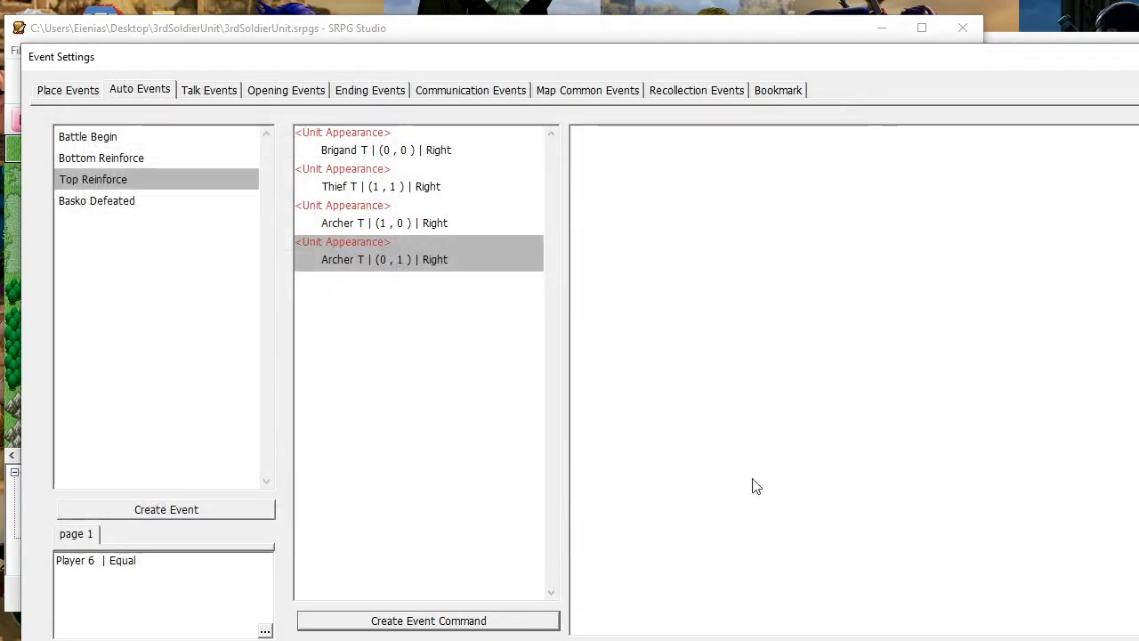
Check the Bottom Reinforce and Top Reinforce command lists and accept the event settings
click(188, 159)
click(184, 178)
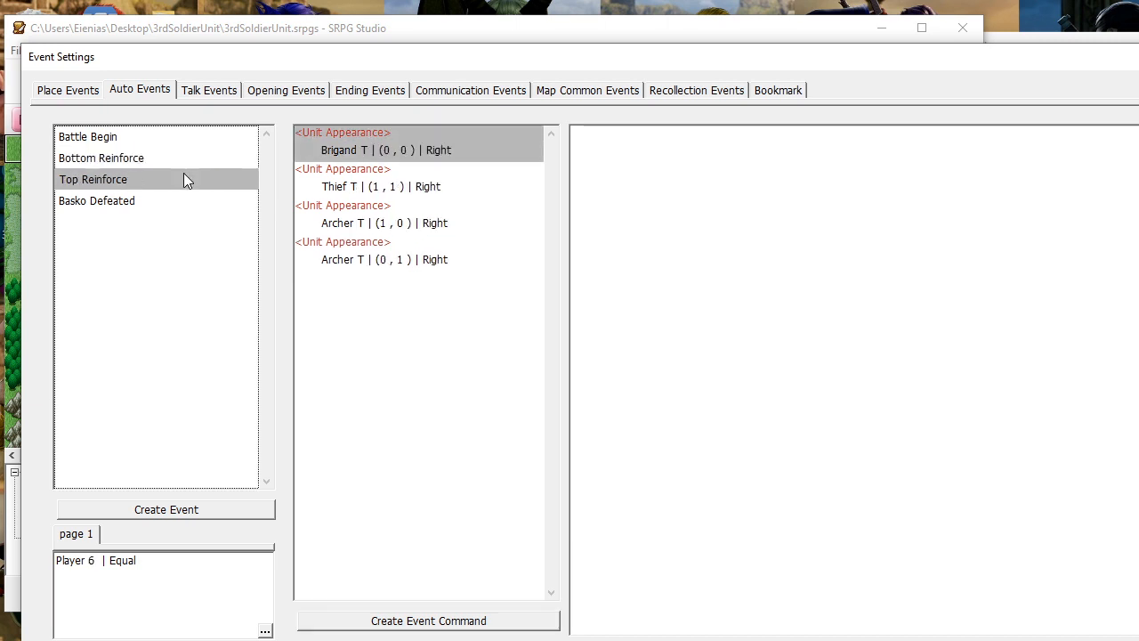
drag(238, 67, 218, 25)
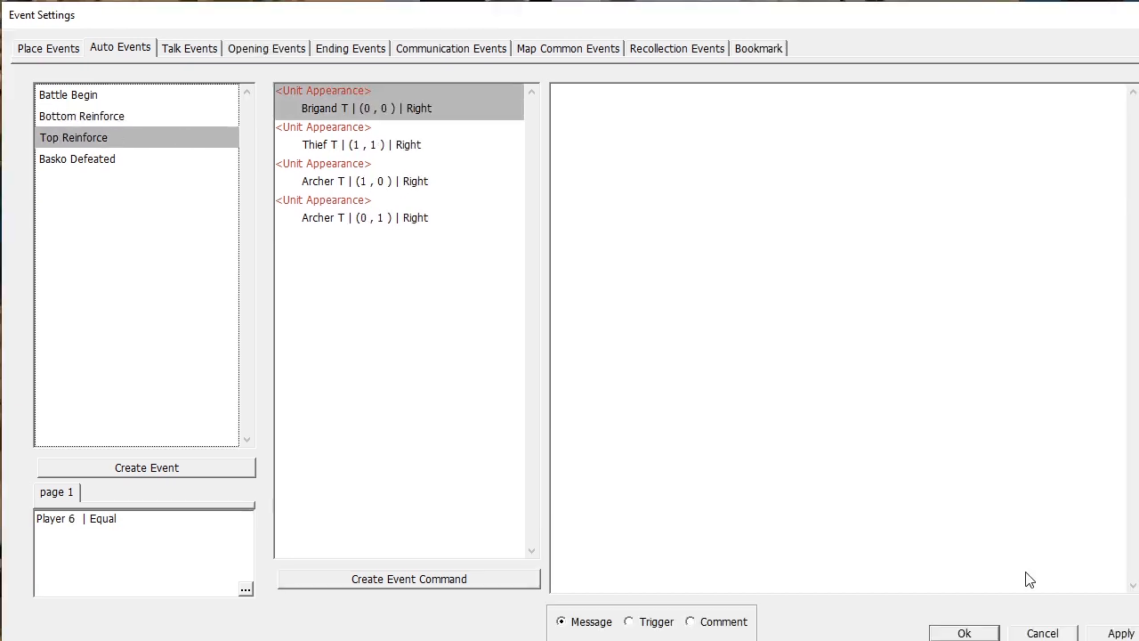
click(964, 632)
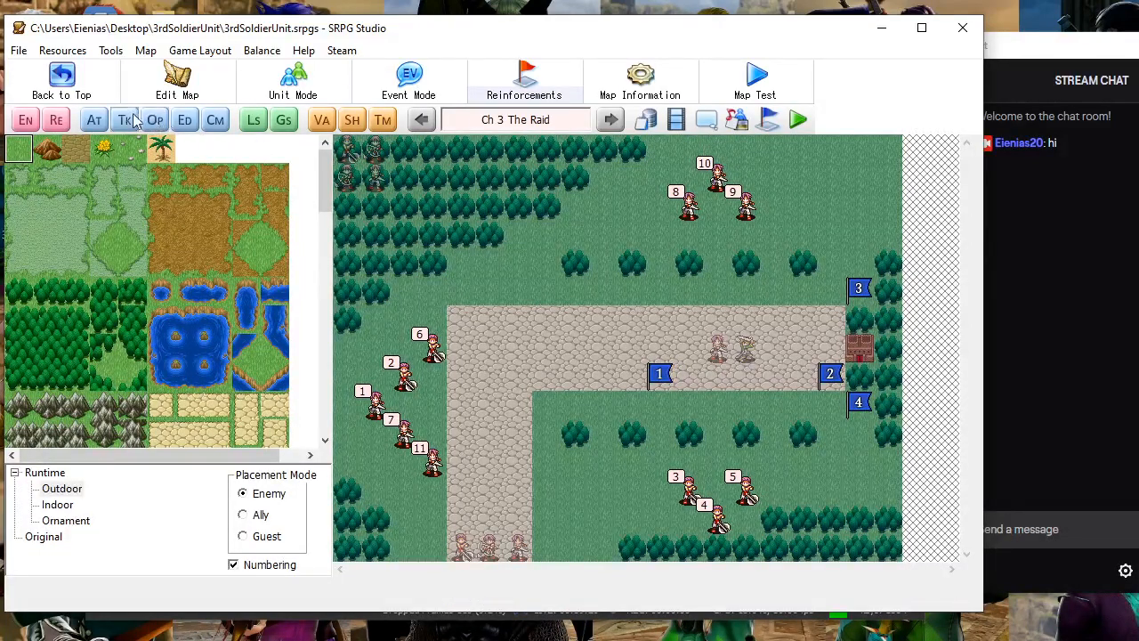
Run a map test of Ch 3 The Raid, skip the opening dialogue and start the chapter
click(307, 96)
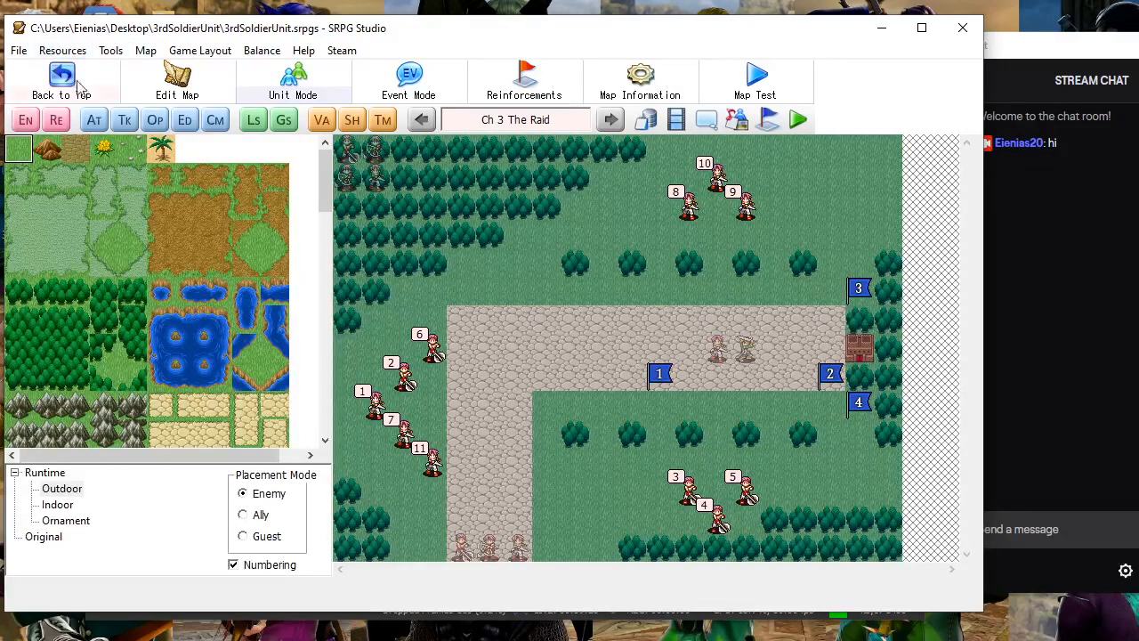
click(738, 96)
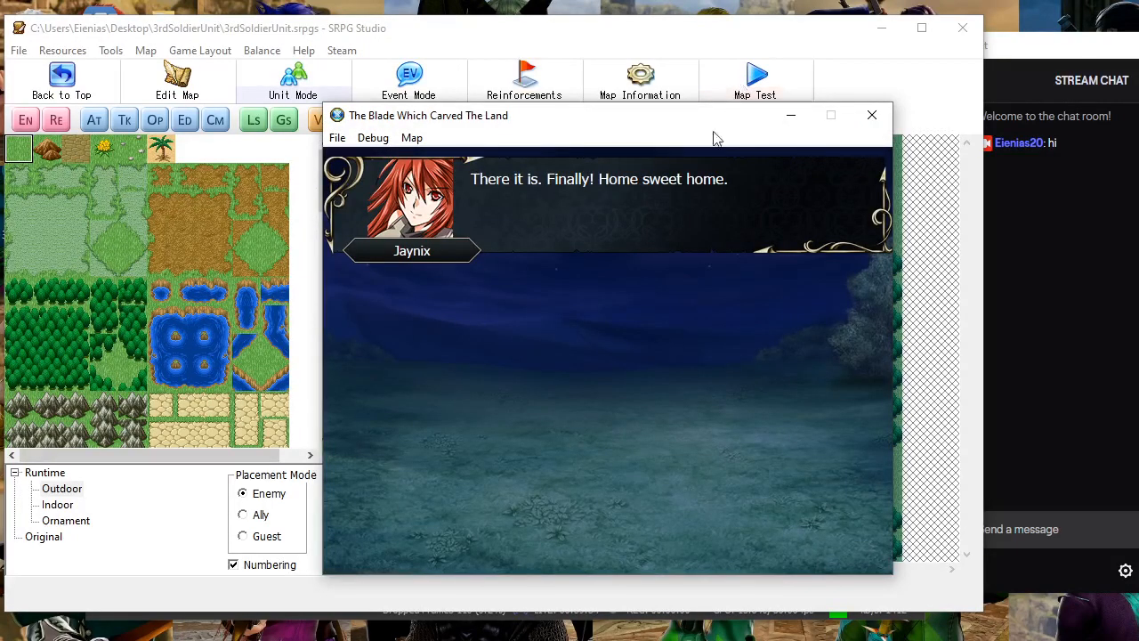
click(701, 276)
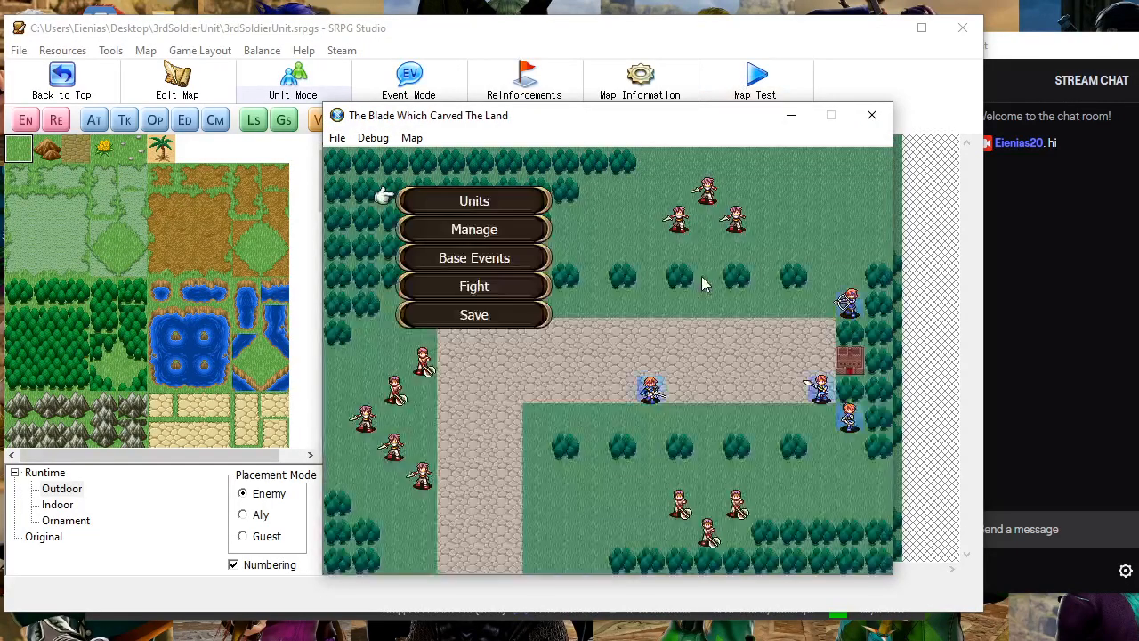
click(534, 283)
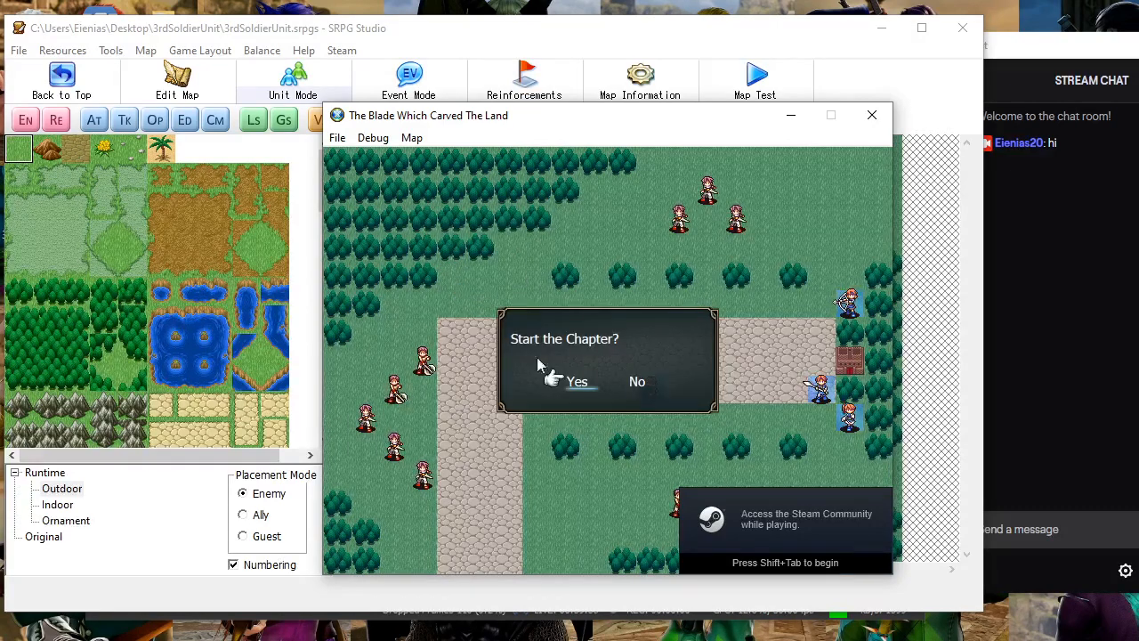
click(567, 380)
click(576, 365)
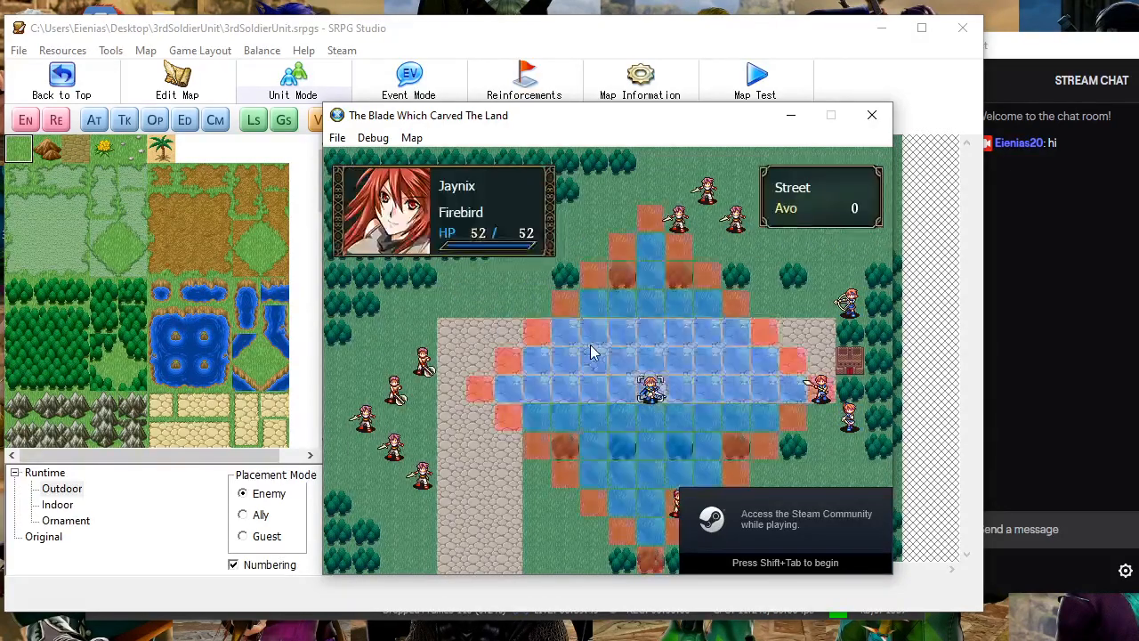
Play through the first turns of the test to check when the bottom reinforcements appear and act, and close the test
right_click(516, 325)
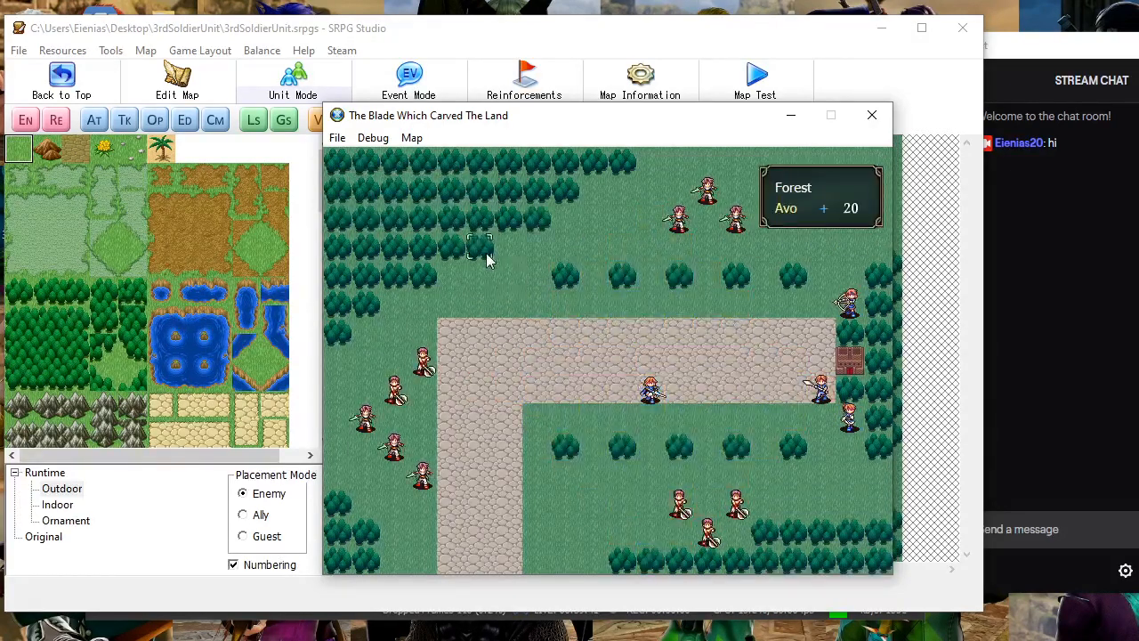
click(443, 242)
click(472, 315)
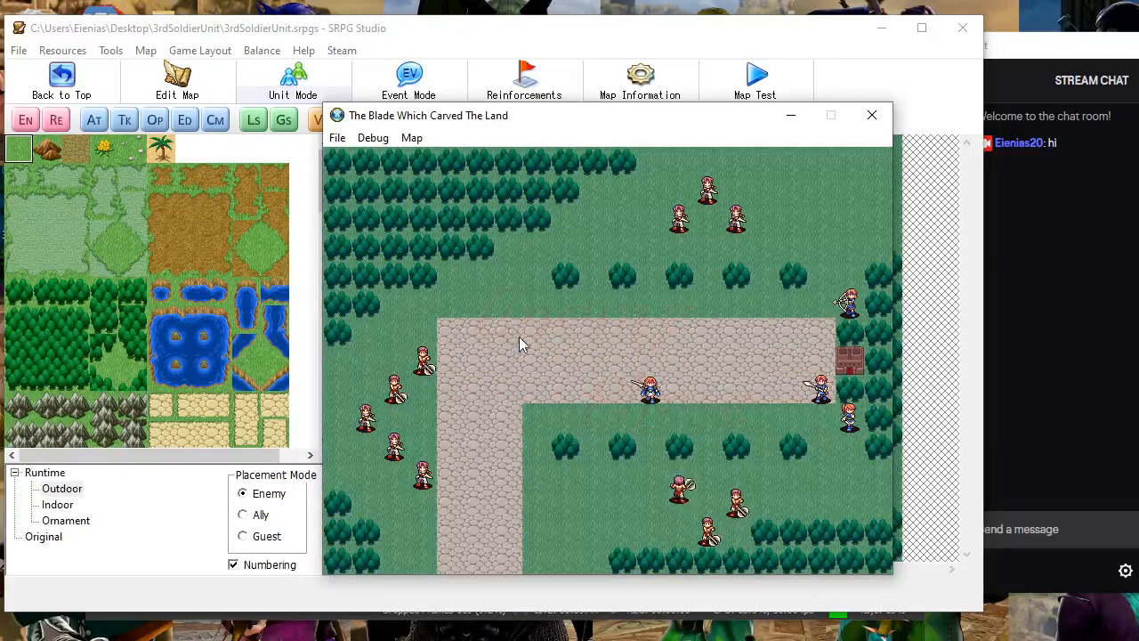
click(523, 328)
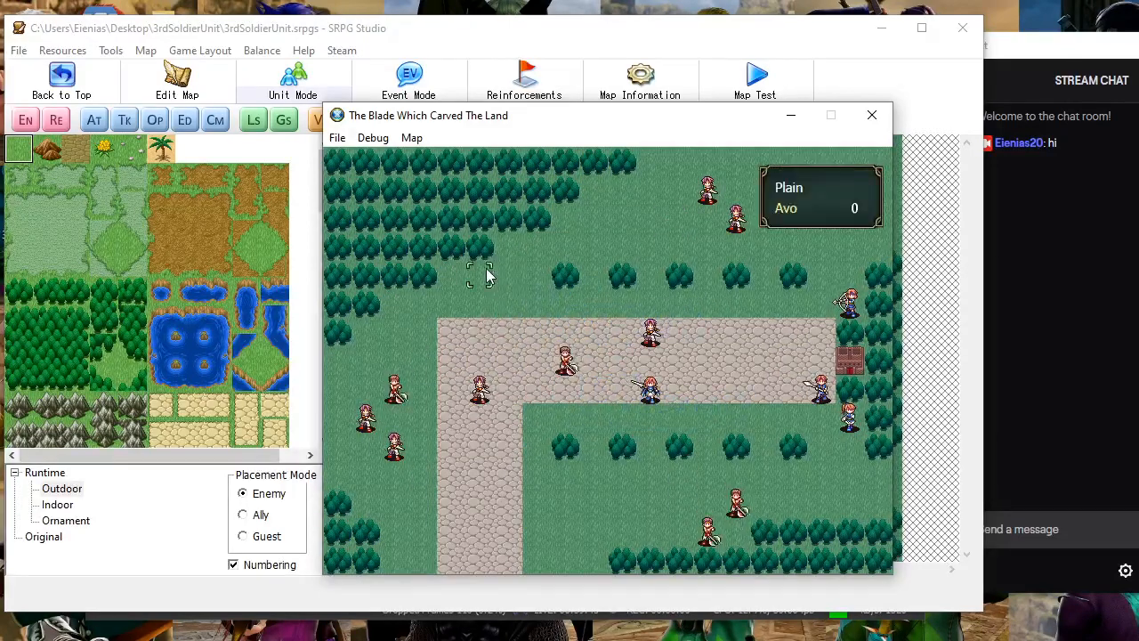
click(481, 294)
click(475, 309)
click(521, 307)
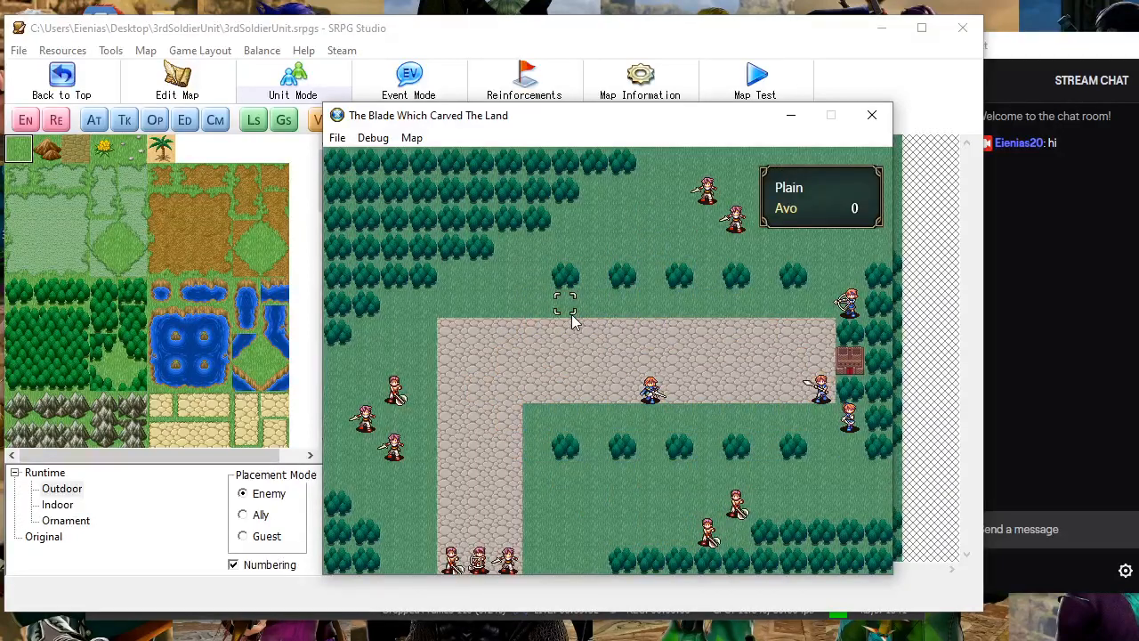
click(571, 320)
click(511, 314)
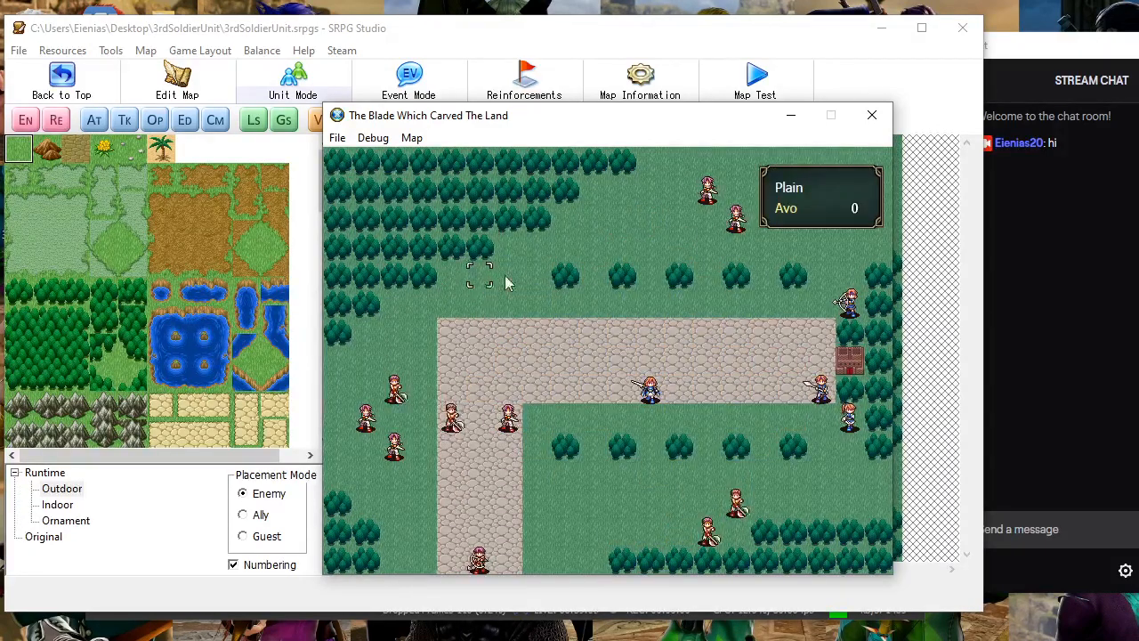
click(856, 114)
click(673, 98)
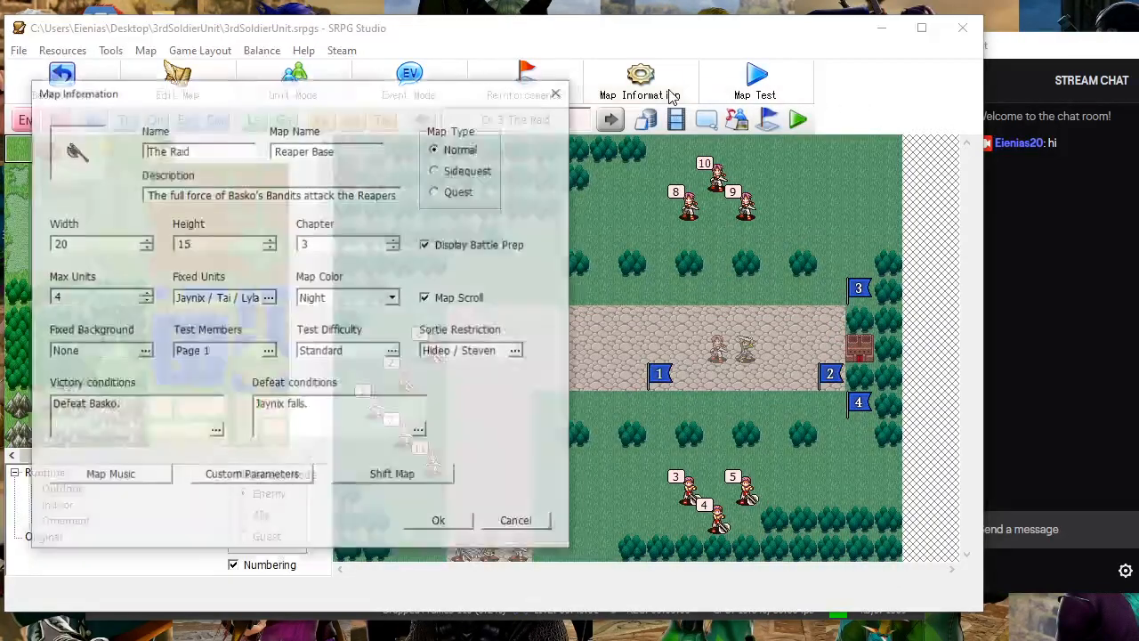
click(555, 93)
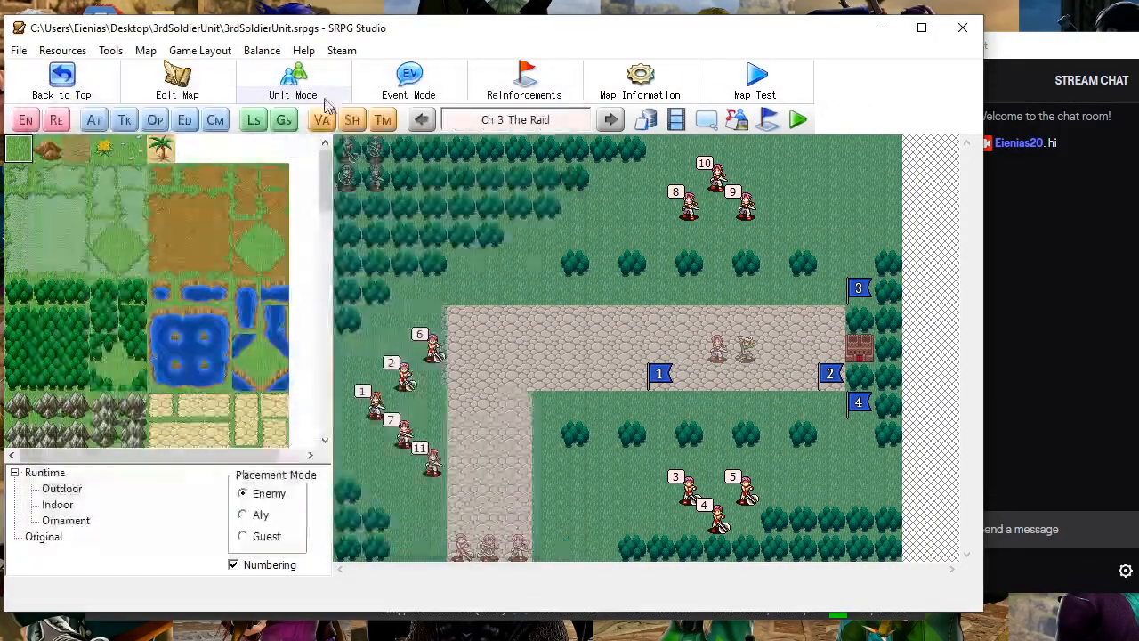
Set the army of Bottom Reinforce's turn condition to Enemy and apply it
click(94, 122)
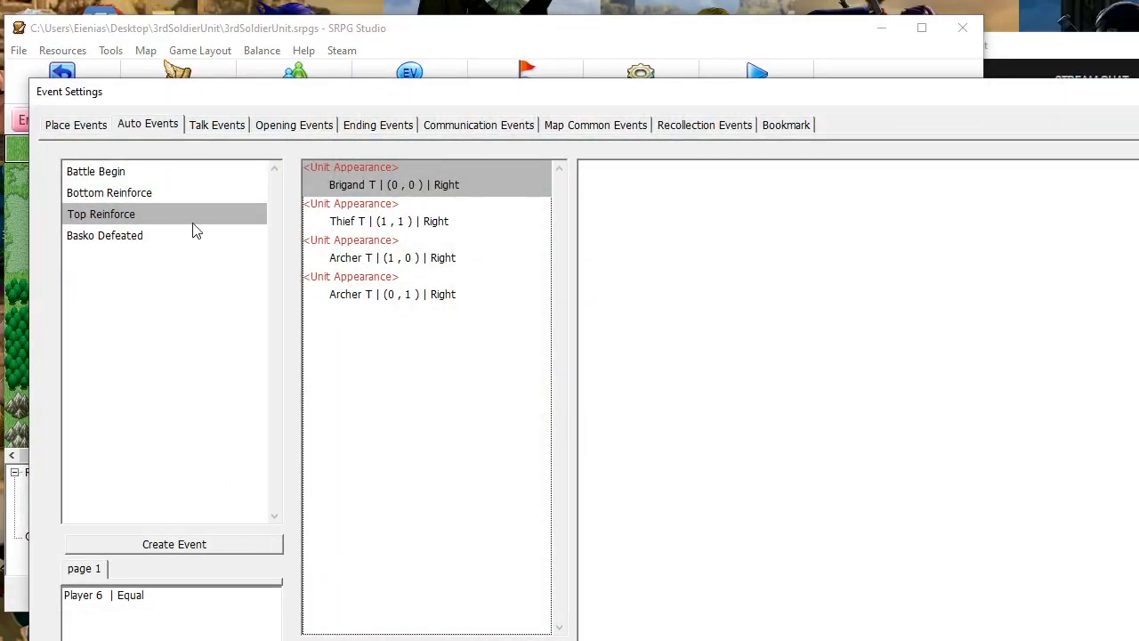
click(134, 192)
double_click(190, 635)
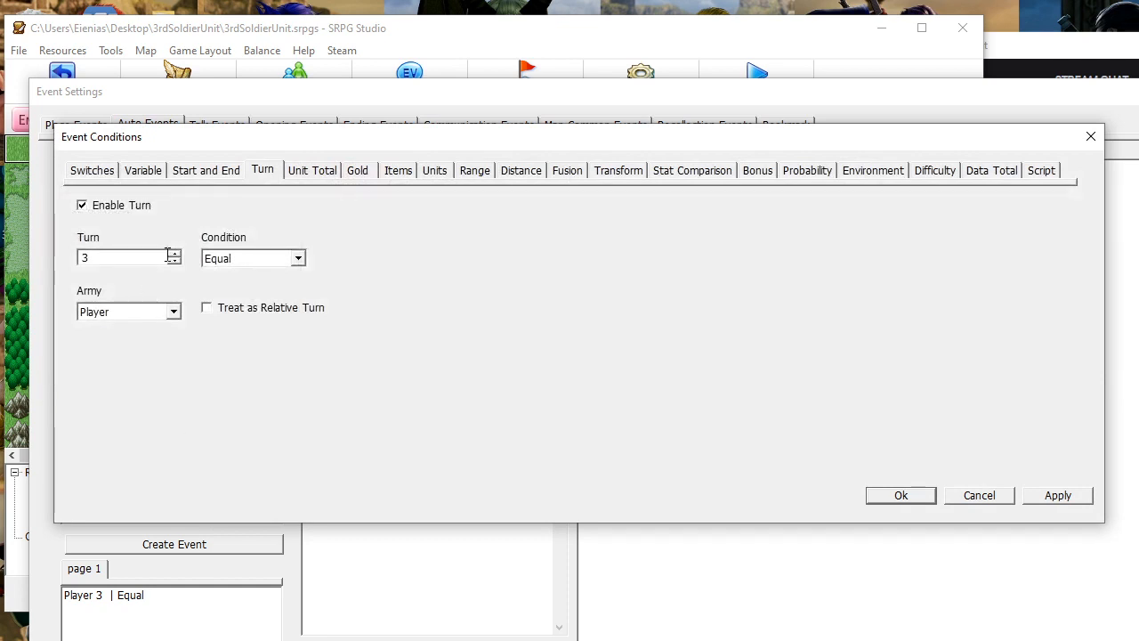
click(144, 312)
click(126, 339)
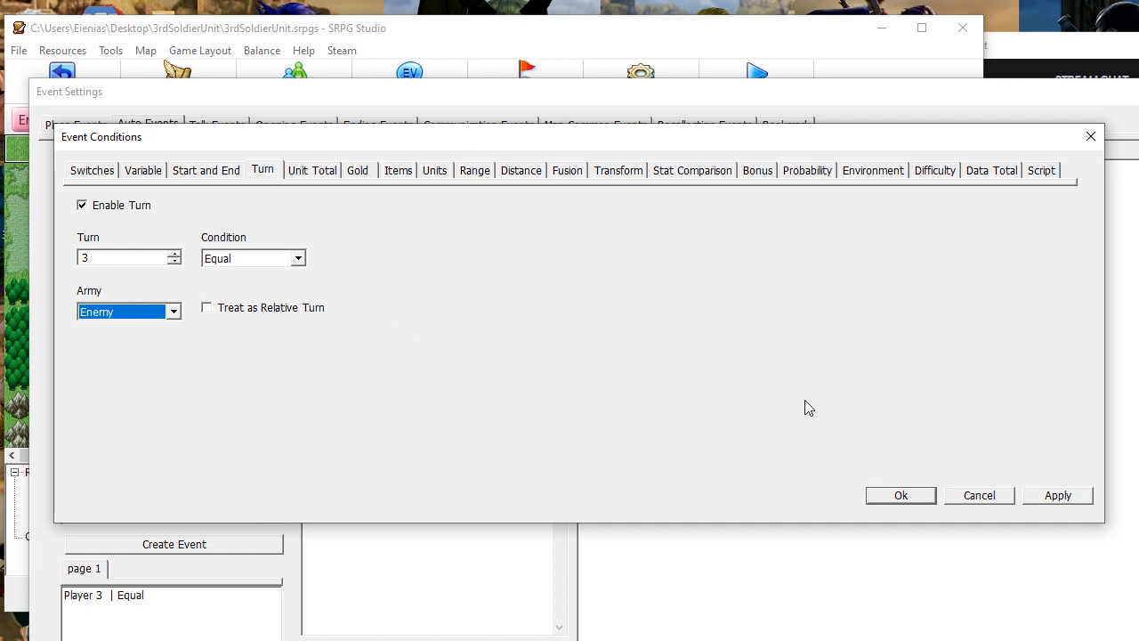
click(1087, 500)
Enable a Start and End condition of End of Enemy Phase for Bottom Reinforce and accept its event conditions
click(203, 170)
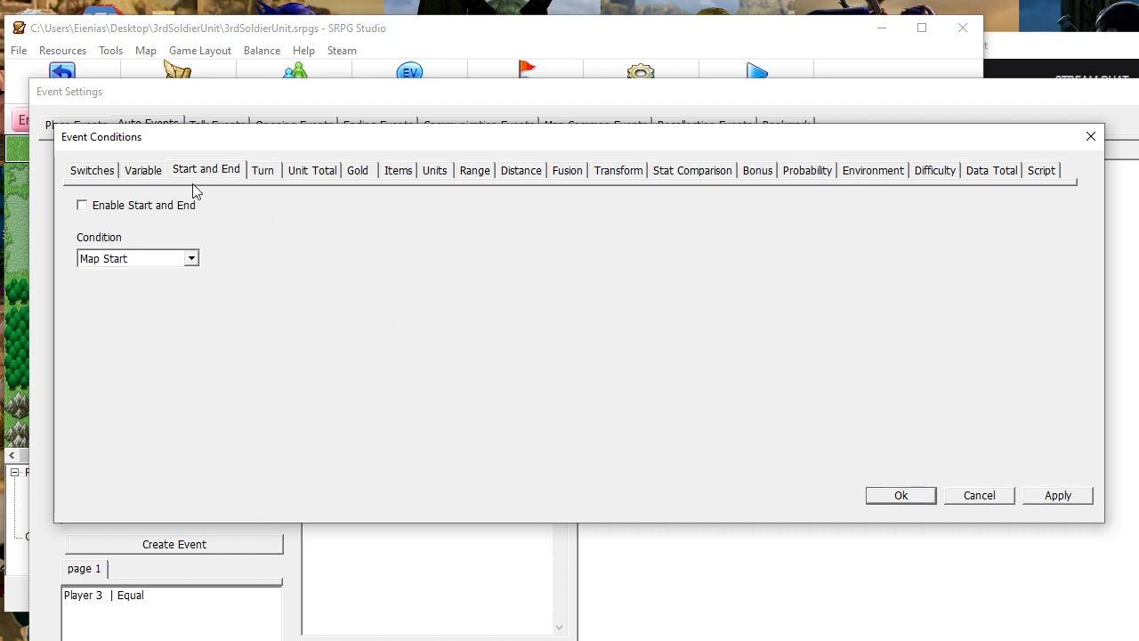
click(160, 260)
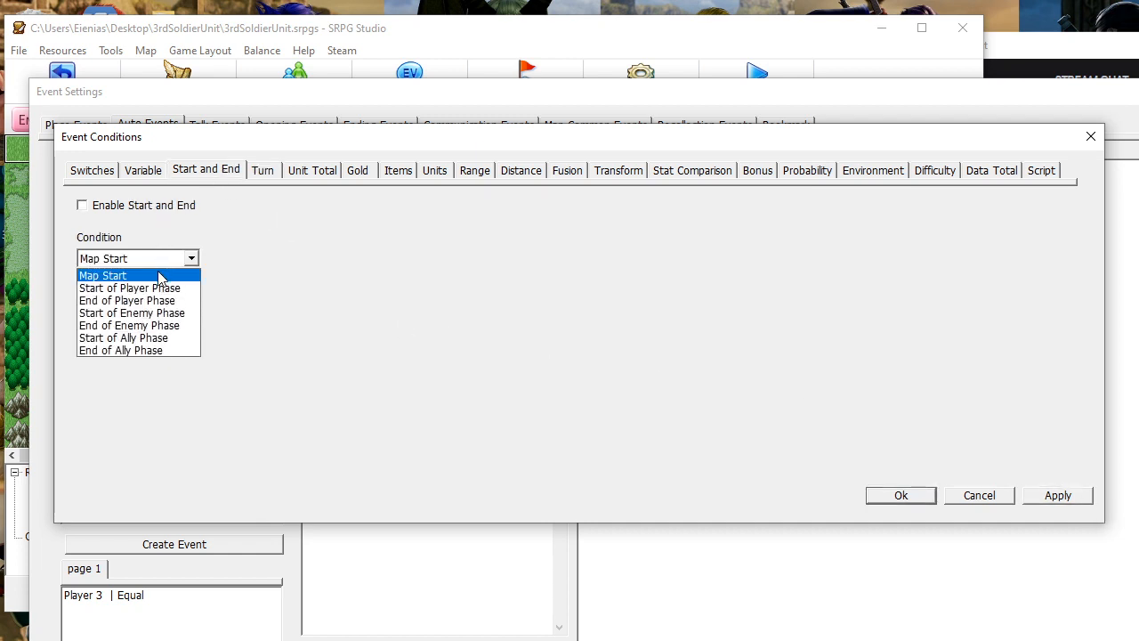
click(164, 326)
click(153, 208)
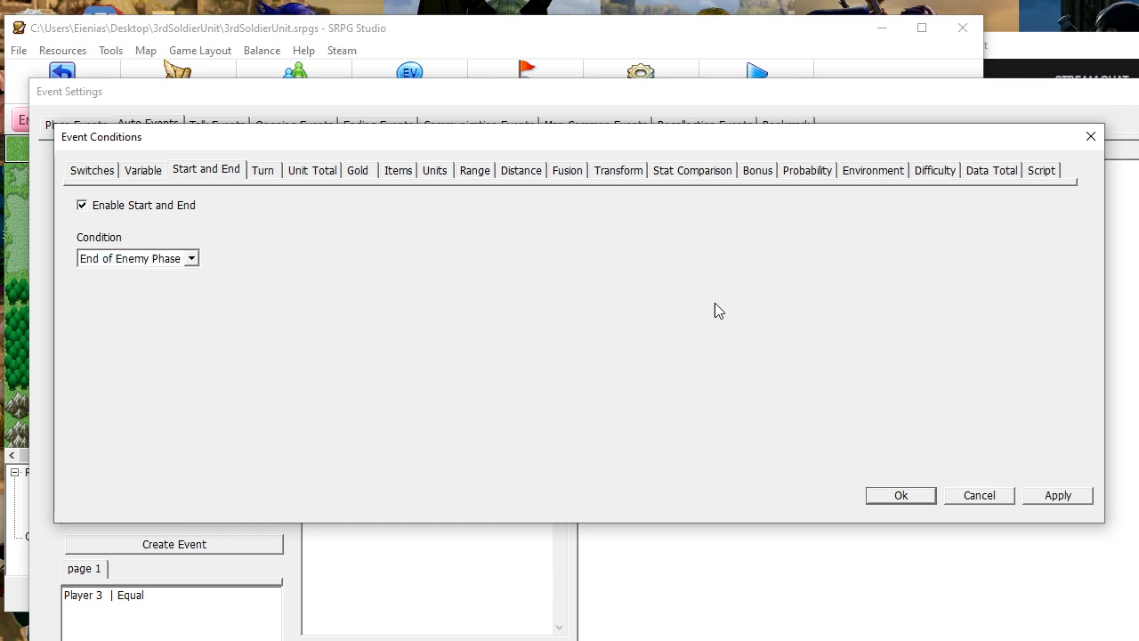
click(918, 500)
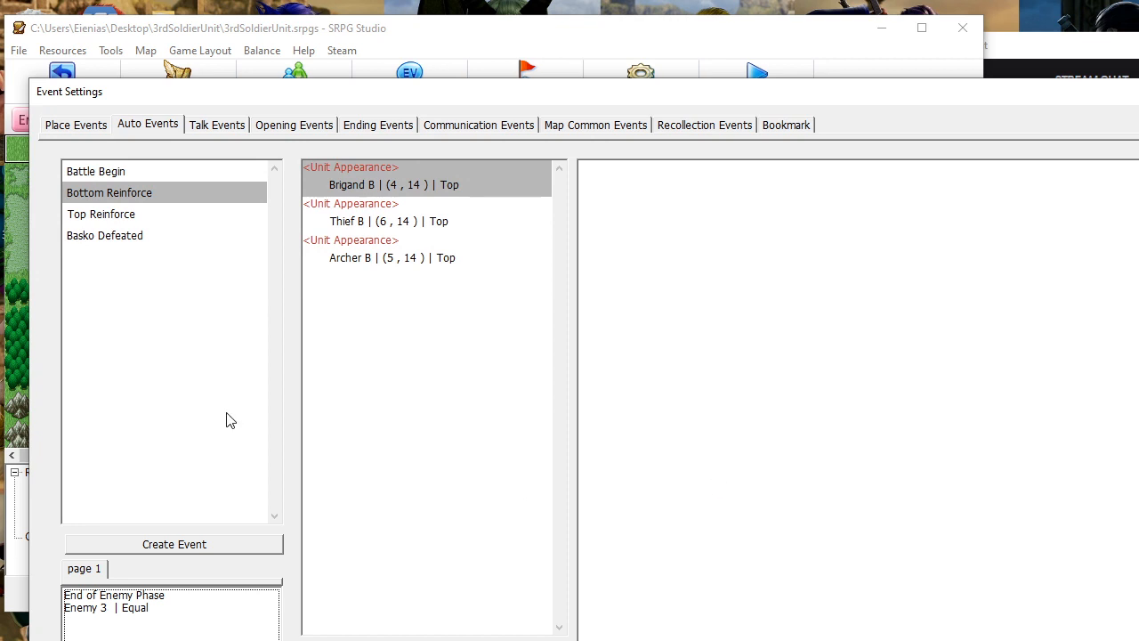
Set the army of Top Reinforce's turn condition to Enemy and apply it
click(116, 223)
double_click(178, 626)
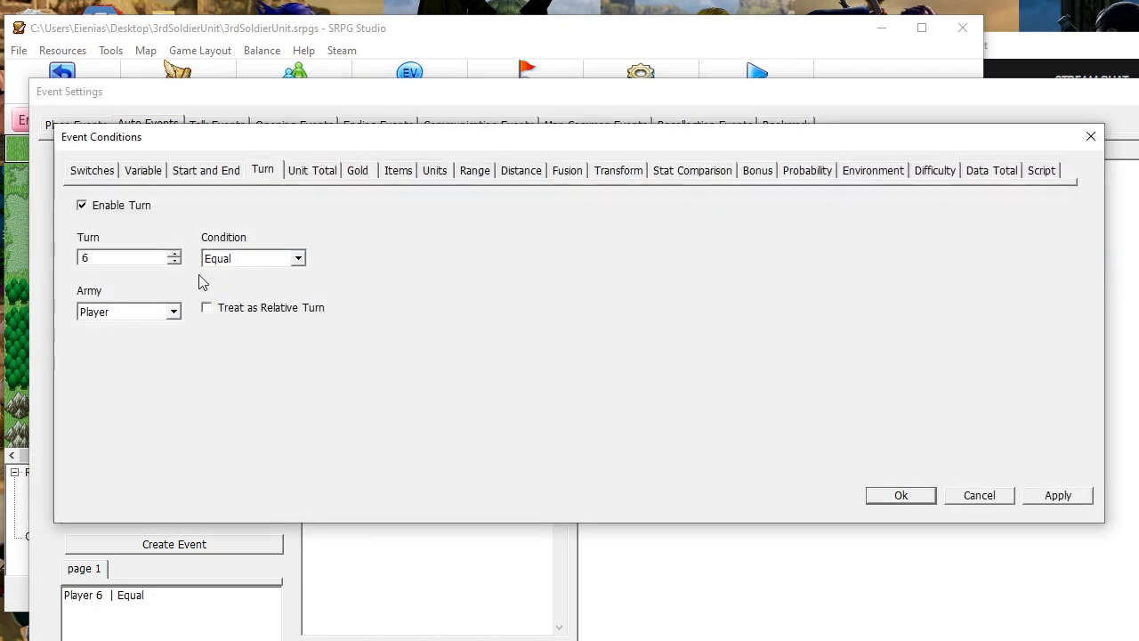
click(172, 310)
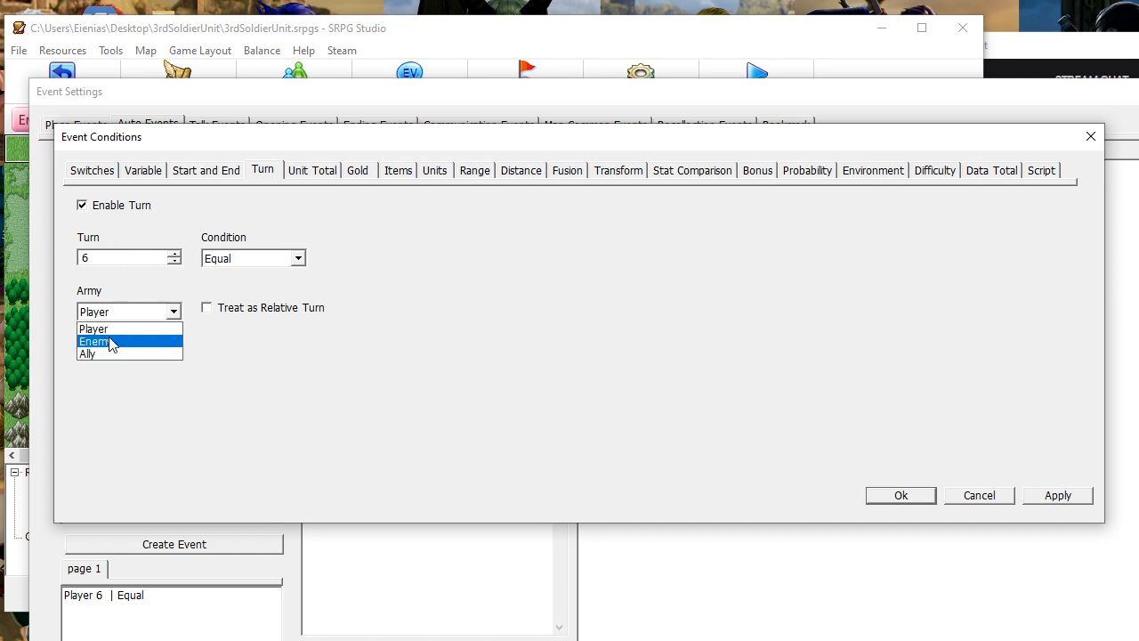
click(110, 341)
click(1052, 496)
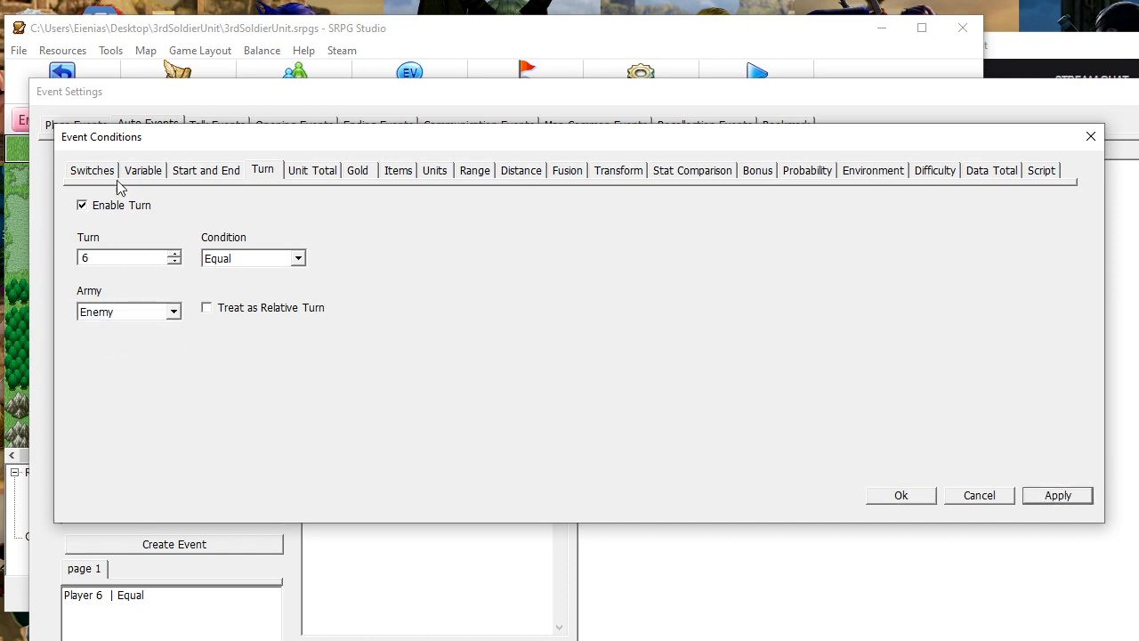
Enable a Start and End condition of End of Enemy Phase for Top Reinforce and accept its event conditions
click(233, 171)
click(134, 257)
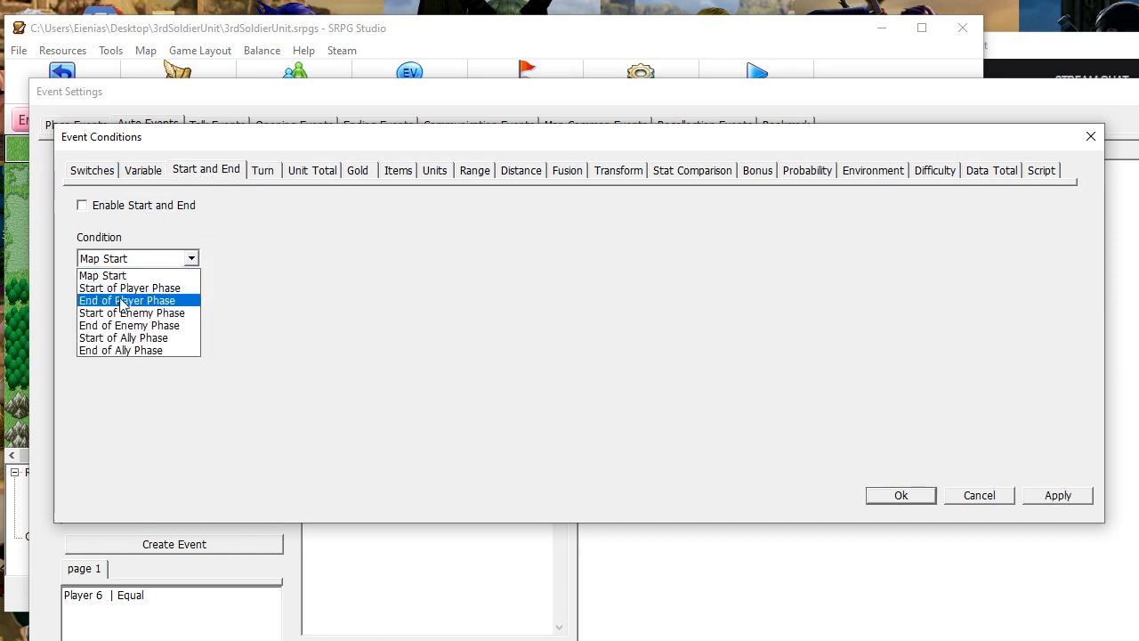
click(124, 326)
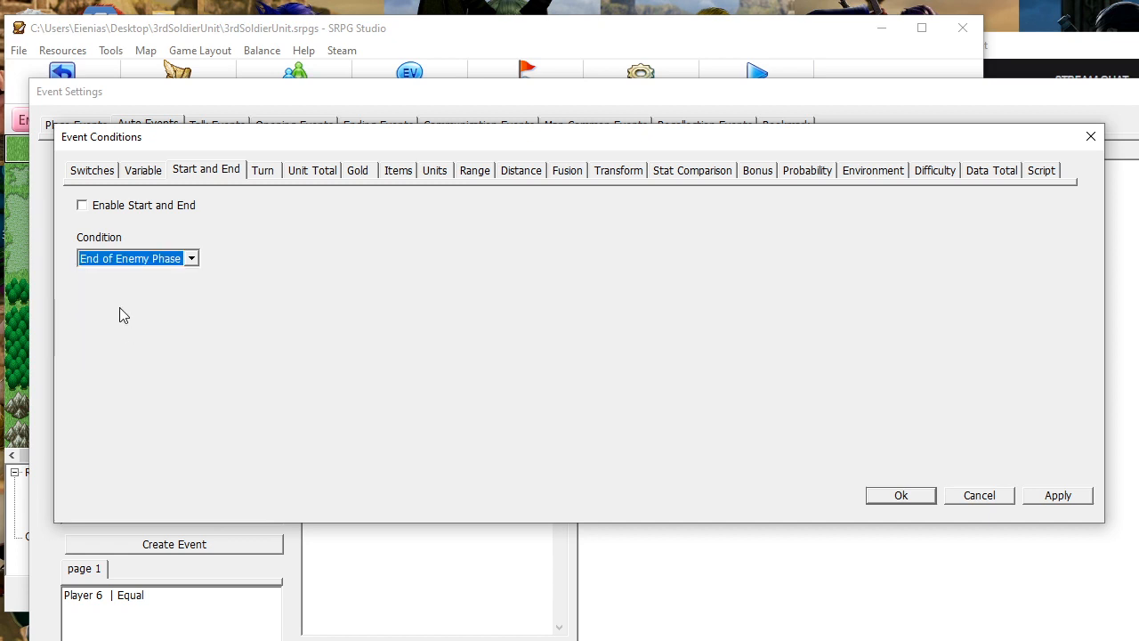
click(123, 206)
click(1042, 497)
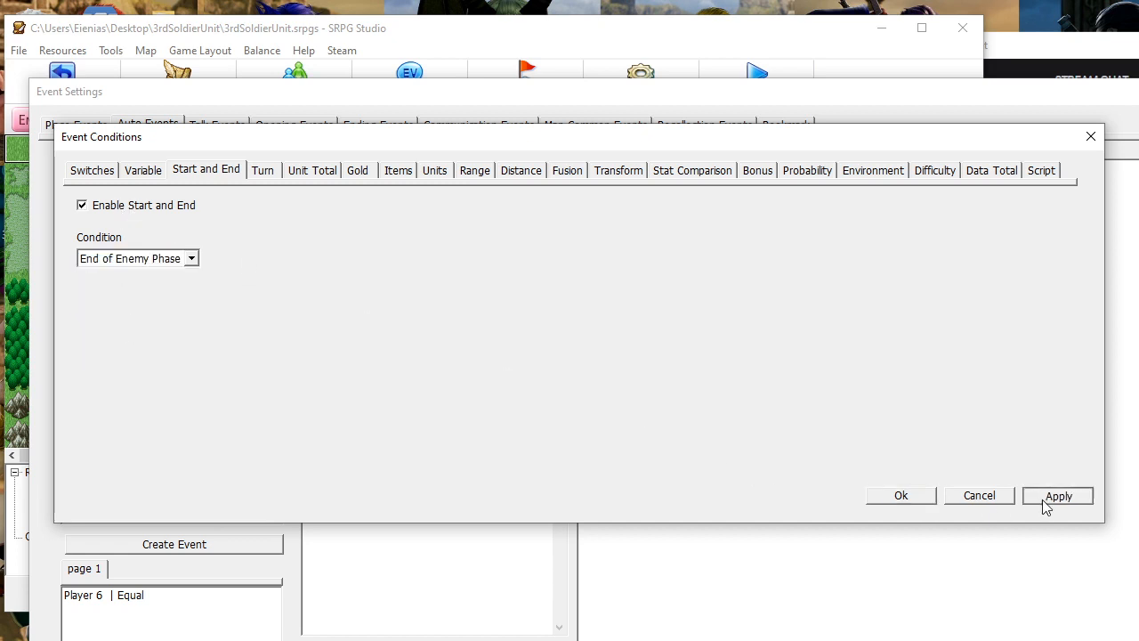
click(900, 494)
drag(777, 100, 757, 52)
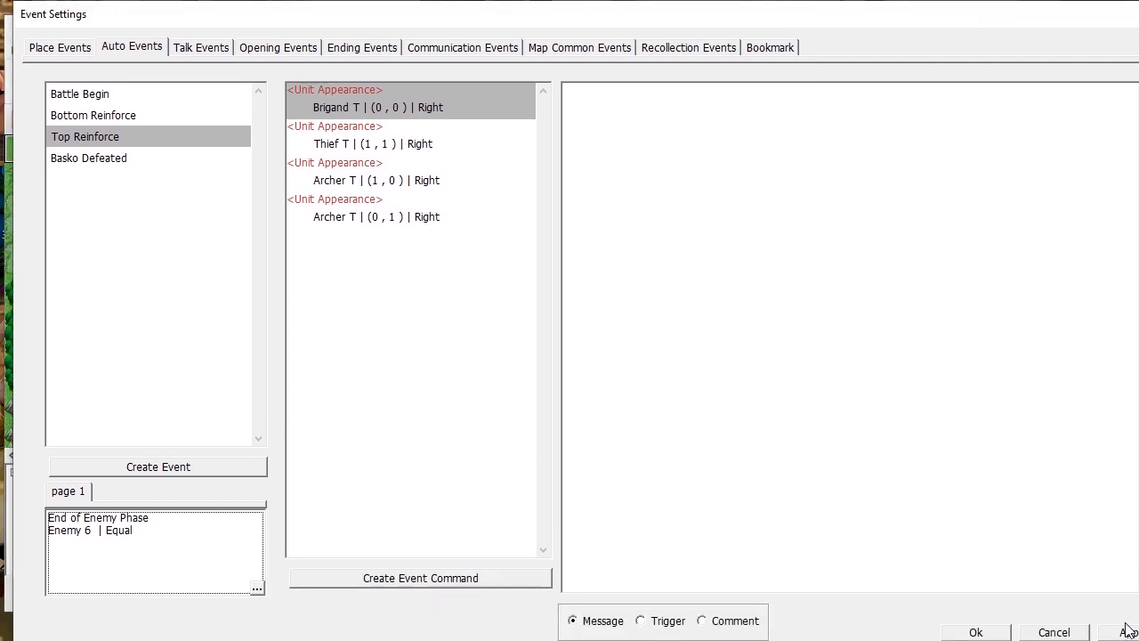
Accept the event settings with the edited Bottom Reinforce and Top Reinforce auto events
click(987, 632)
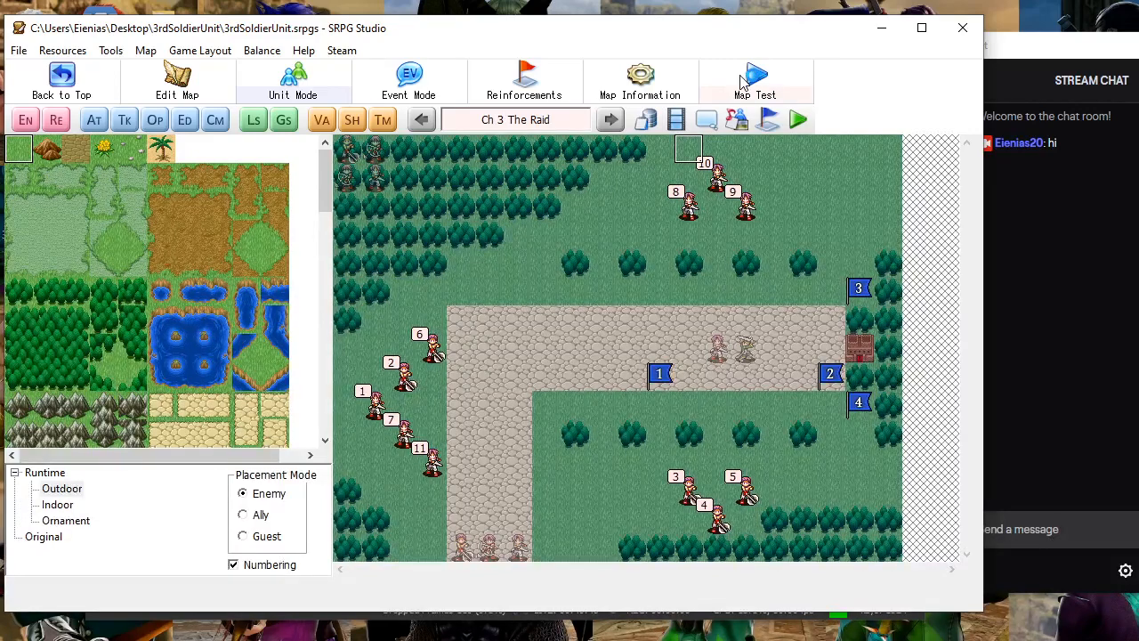
click(755, 80)
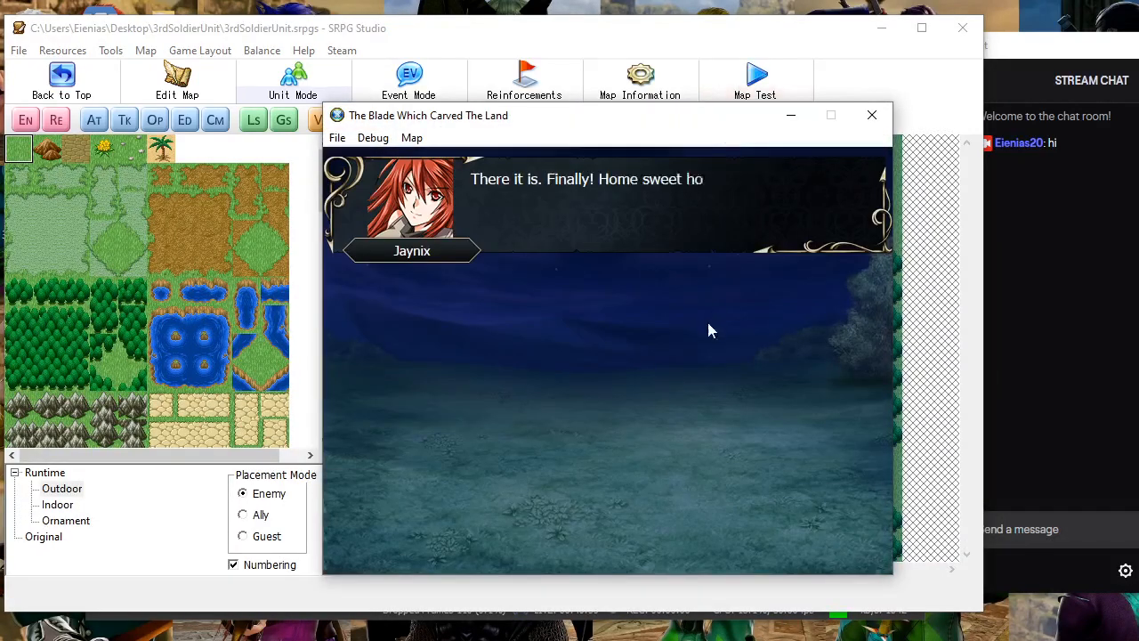
click(685, 347)
click(674, 359)
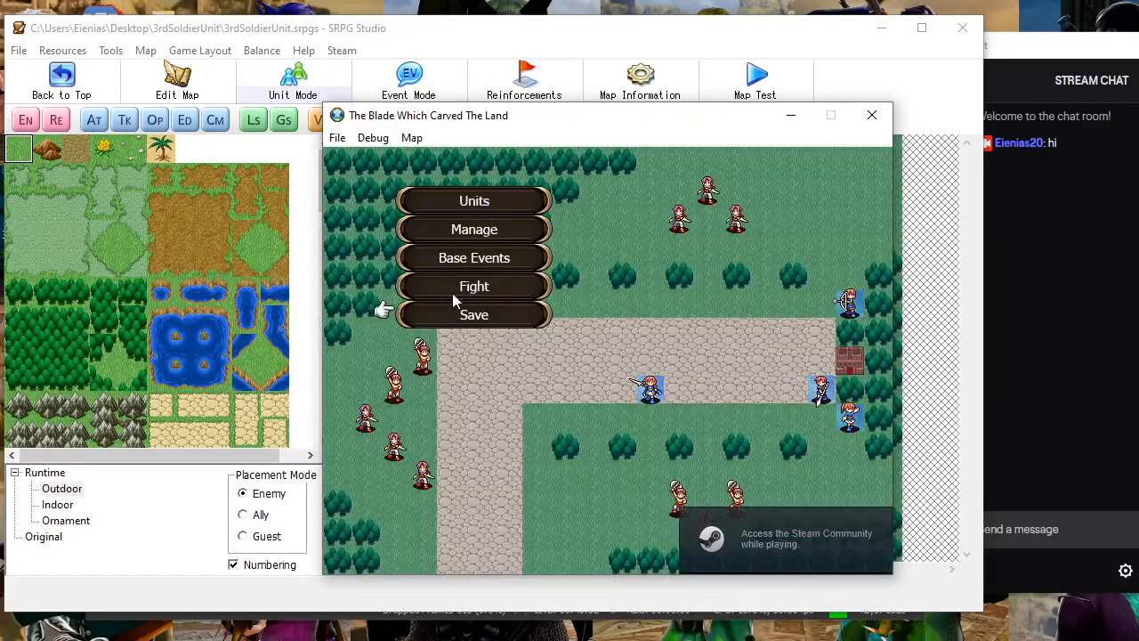
click(872, 115)
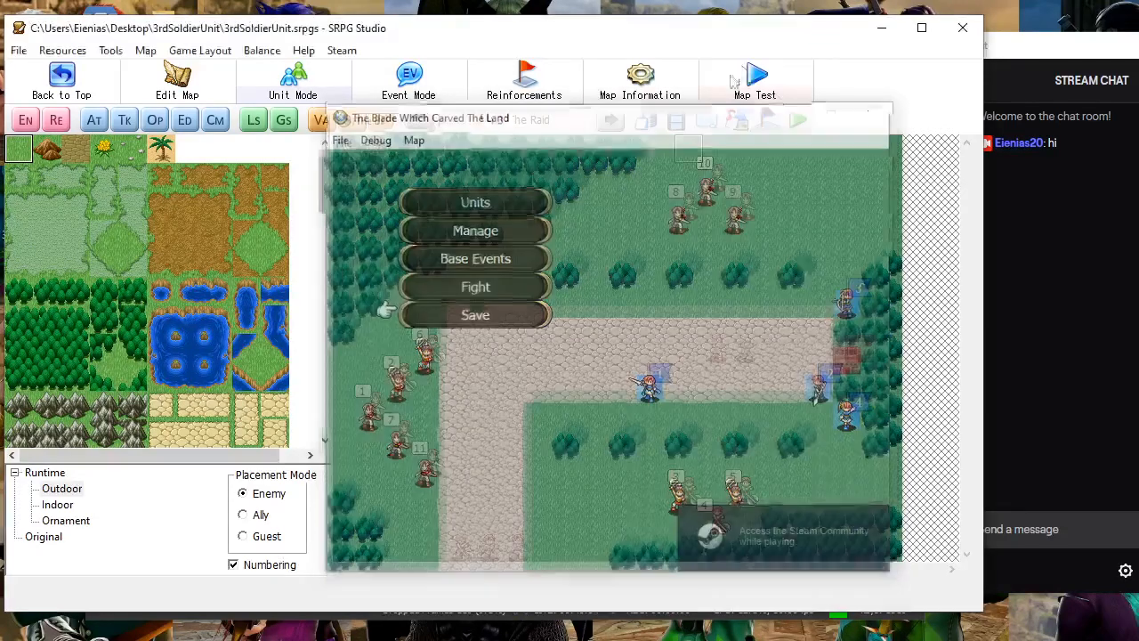
Launch a map test of Ch 3 The Raid, skip the opening dialogue and start the chapter's fight
click(757, 96)
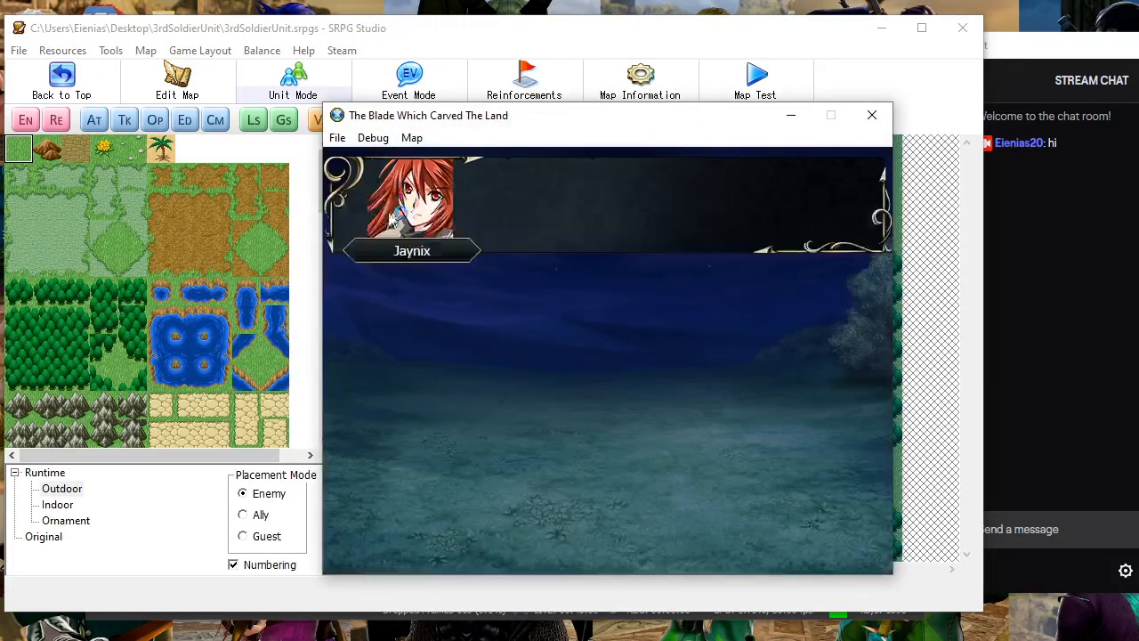
key(Return)
click(452, 283)
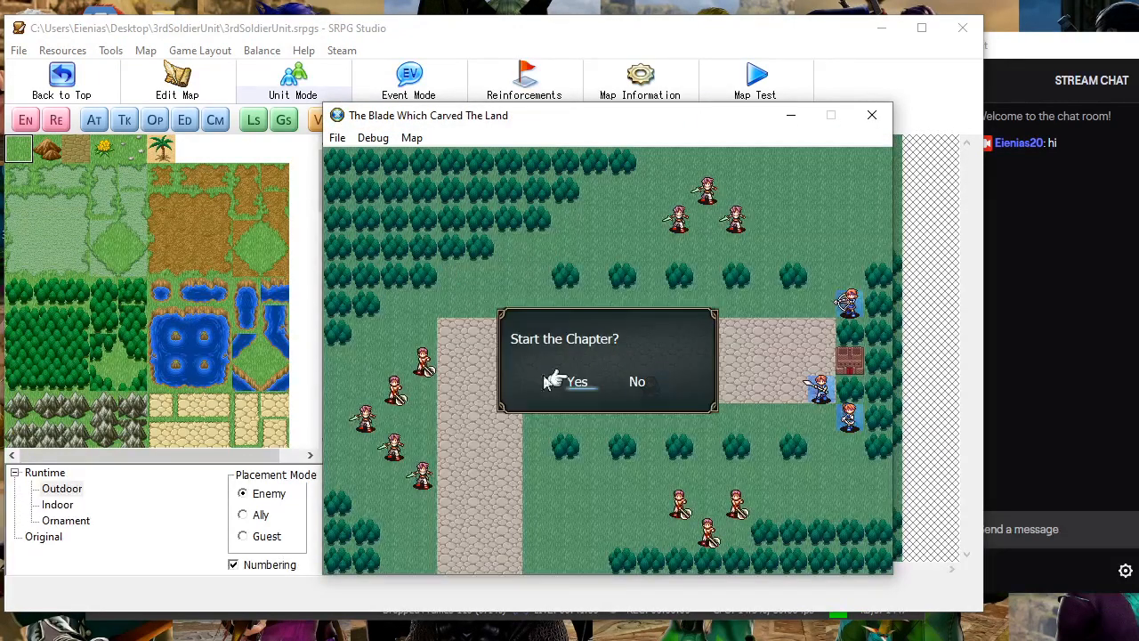
click(577, 381)
key(Return)
End the first two player turns of the test battle without moving any unit
click(655, 307)
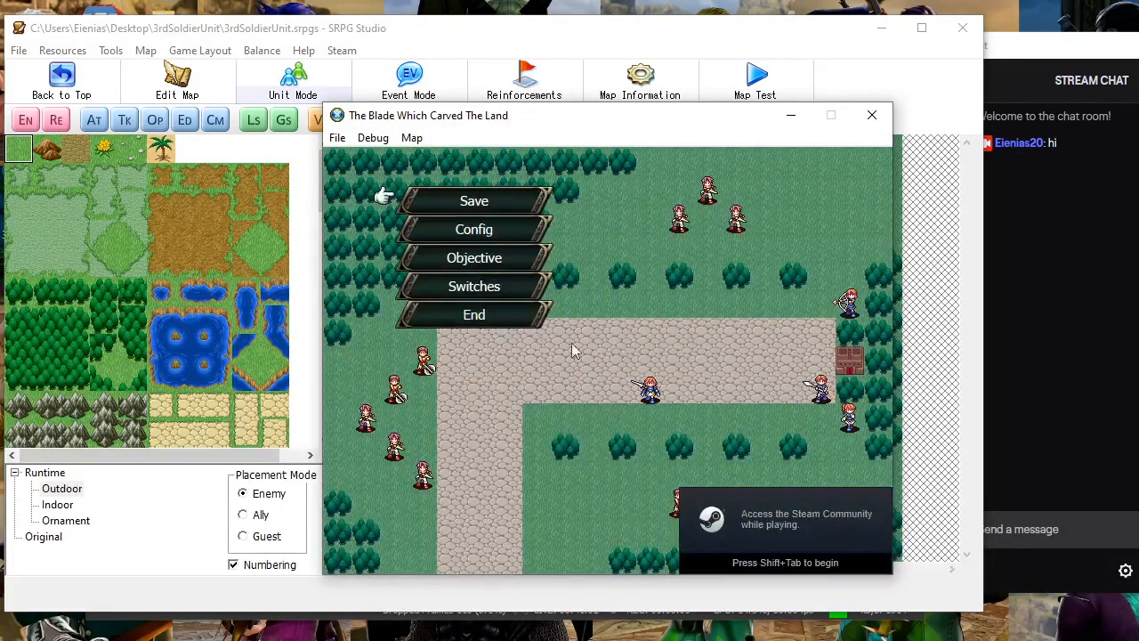
click(481, 314)
key(Return)
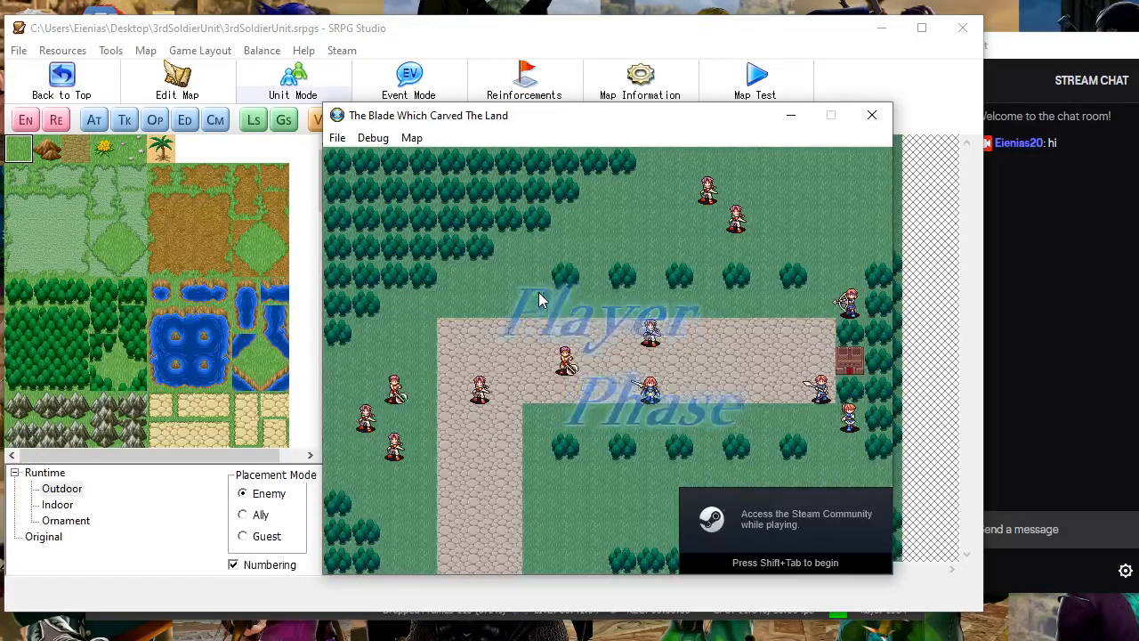
click(553, 274)
click(512, 316)
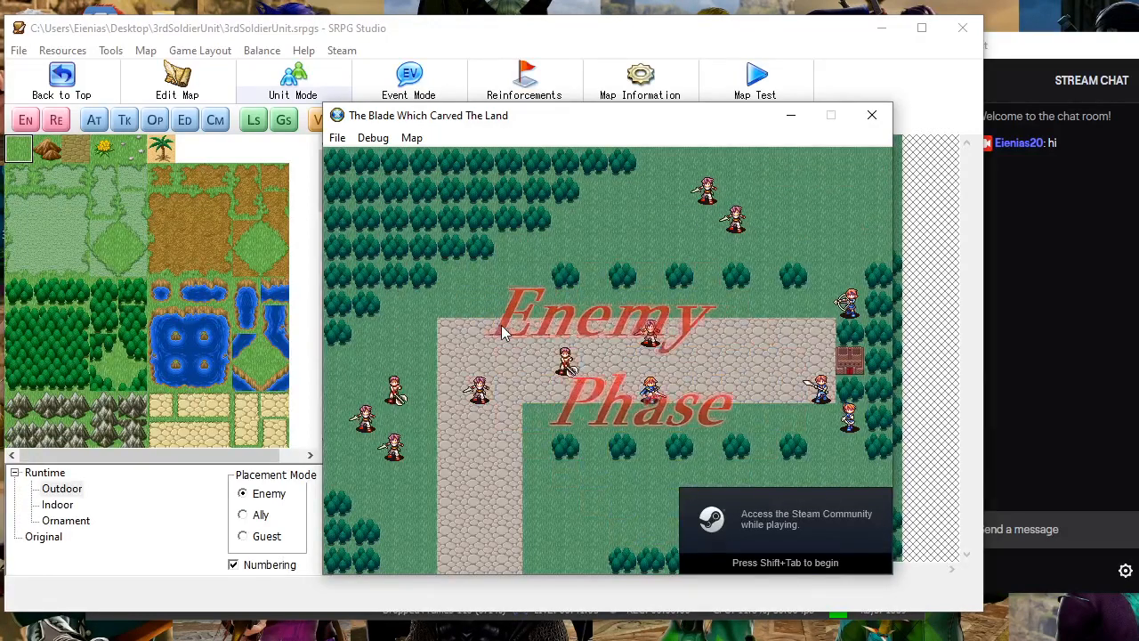
click(623, 275)
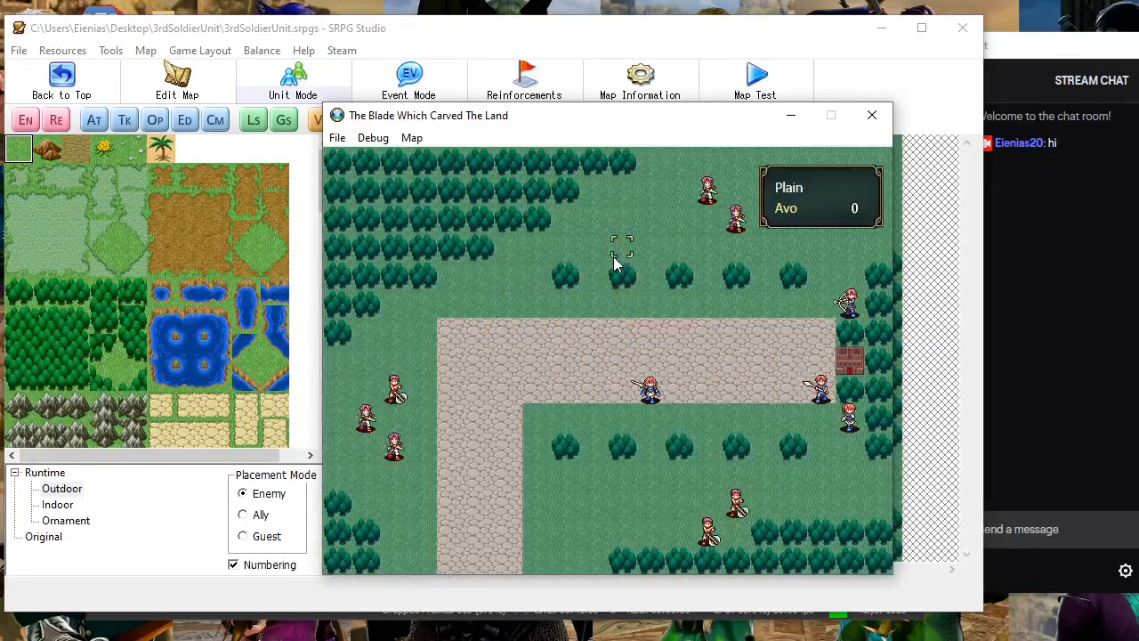
Check the turn number on the chapter's Objective screen and end turn 3 to test the bottom reinforcements
click(614, 259)
click(520, 233)
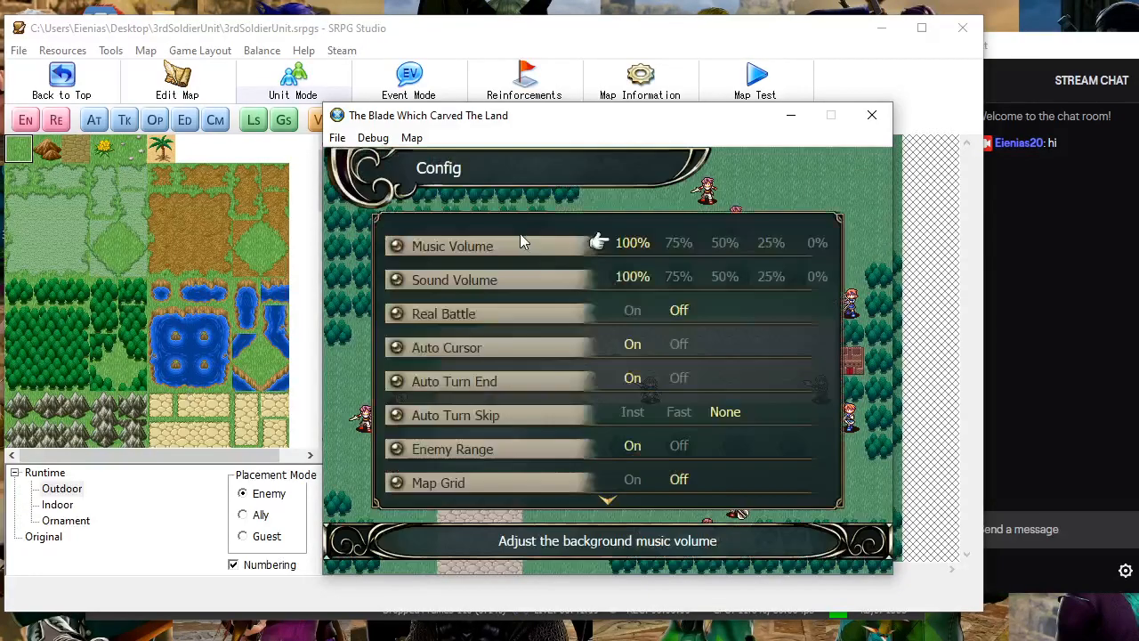
right_click(520, 233)
click(491, 259)
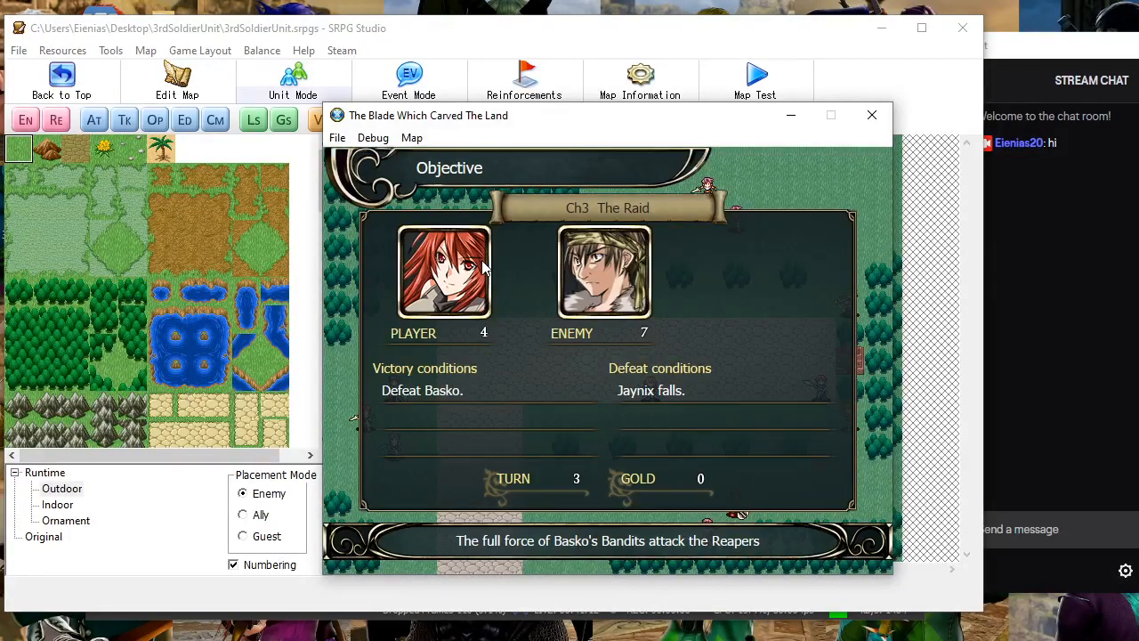
right_click(483, 267)
click(484, 315)
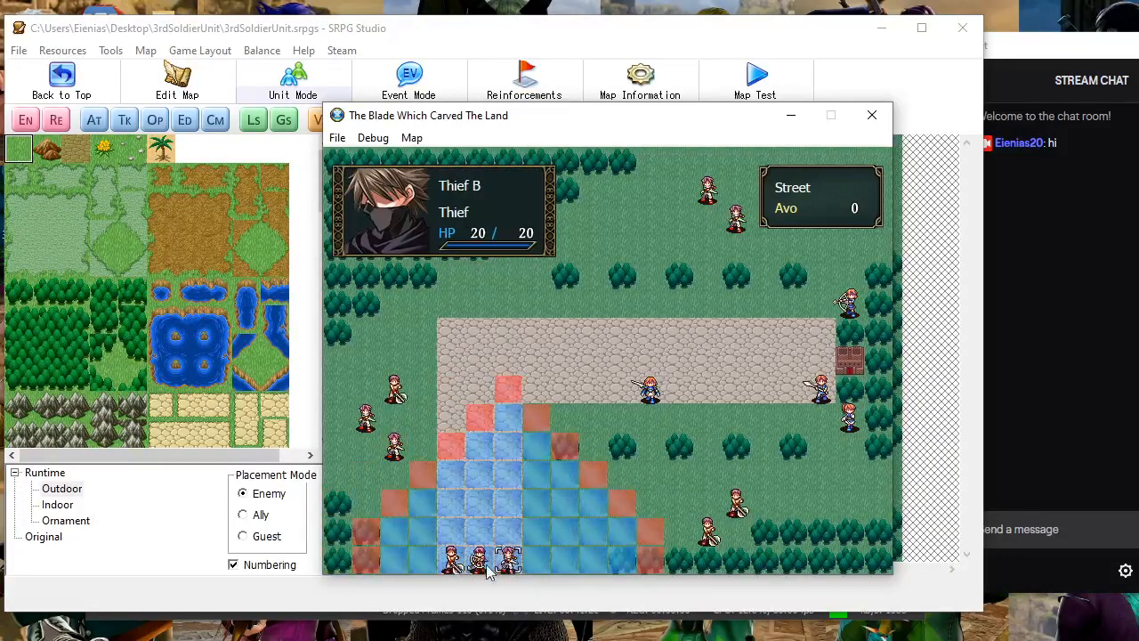
End the player turns through turn 6 to test the top reinforcements, and close the map test
click(379, 308)
click(506, 310)
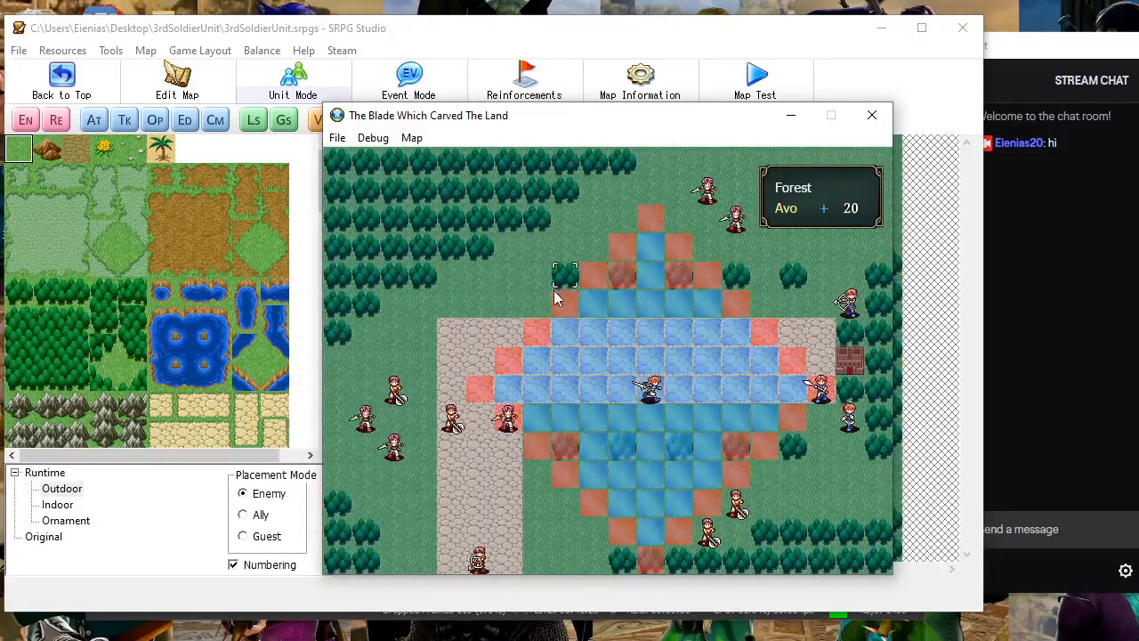
right_click(473, 292)
right_click(477, 267)
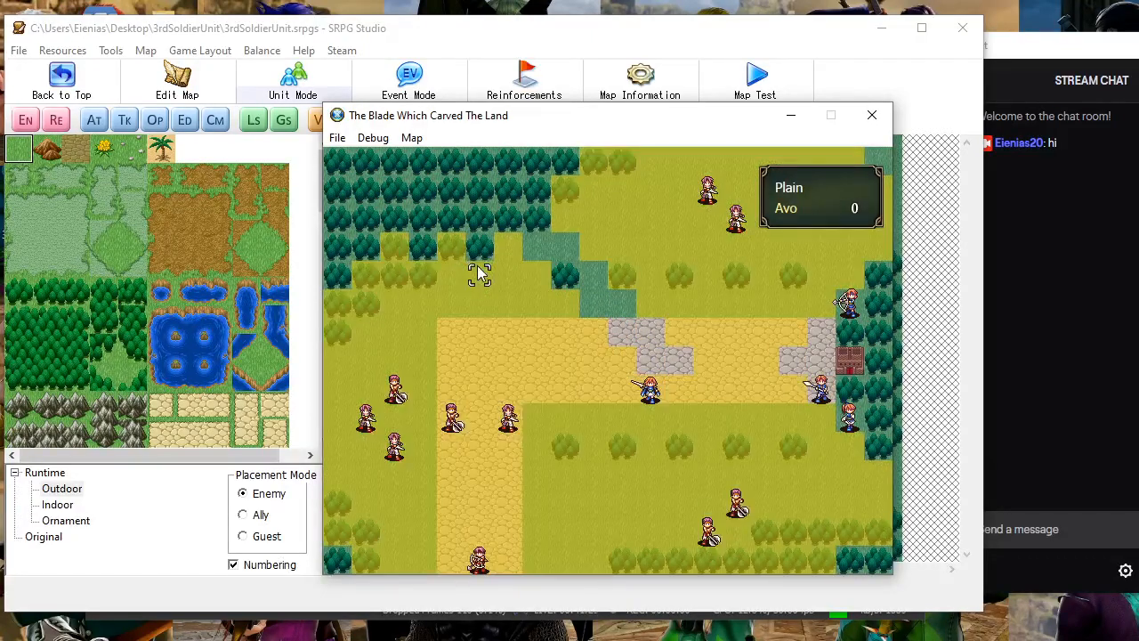
click(477, 265)
click(473, 312)
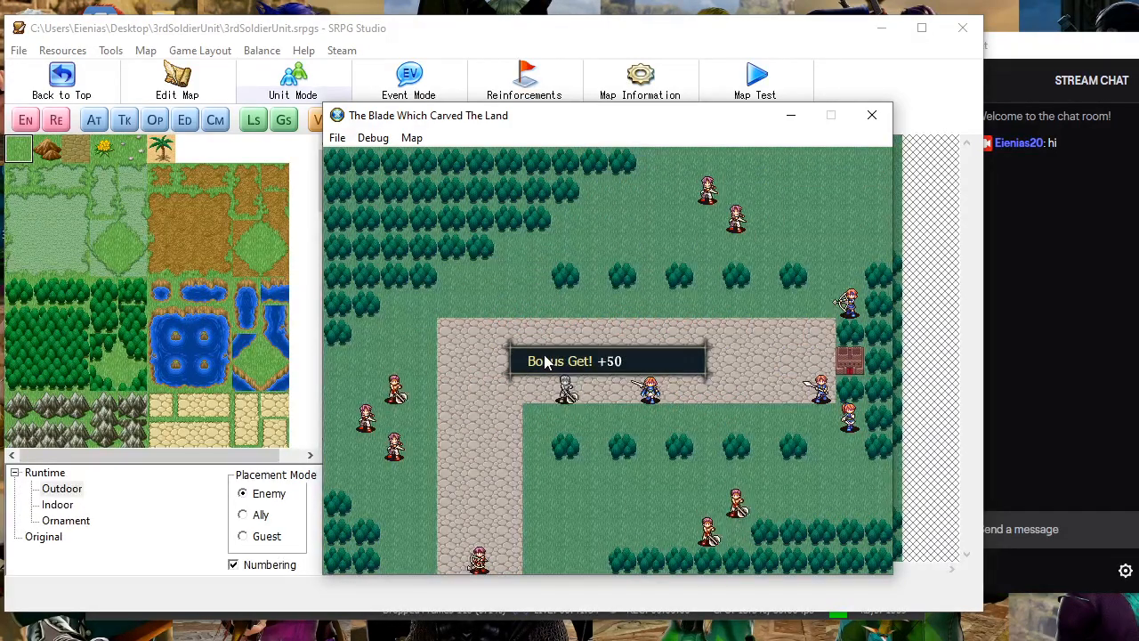
click(501, 294)
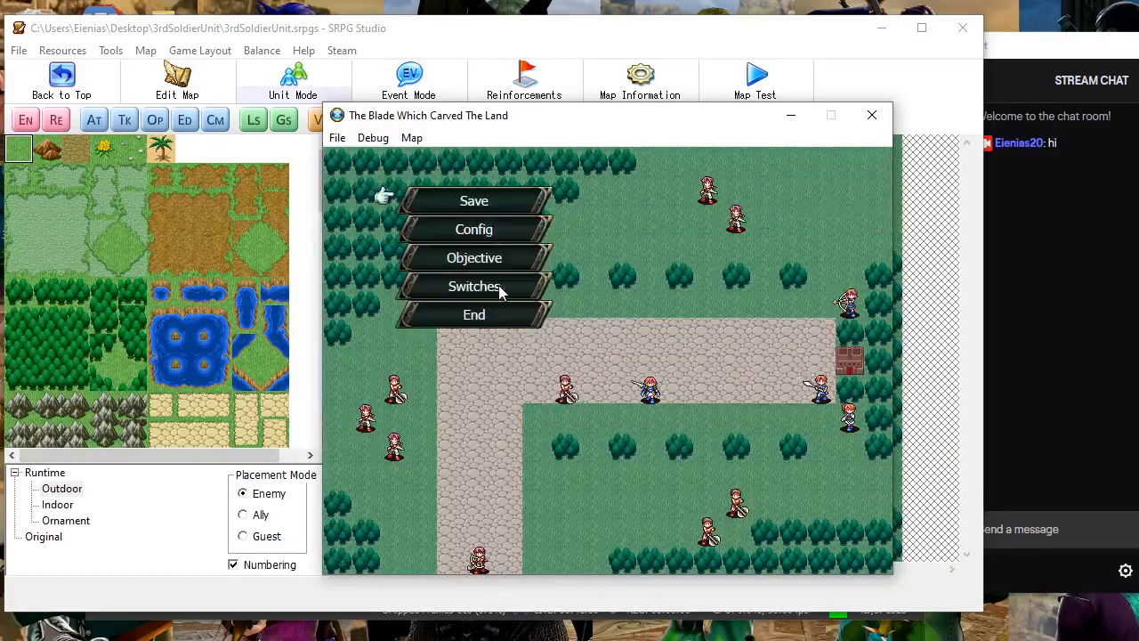
click(507, 319)
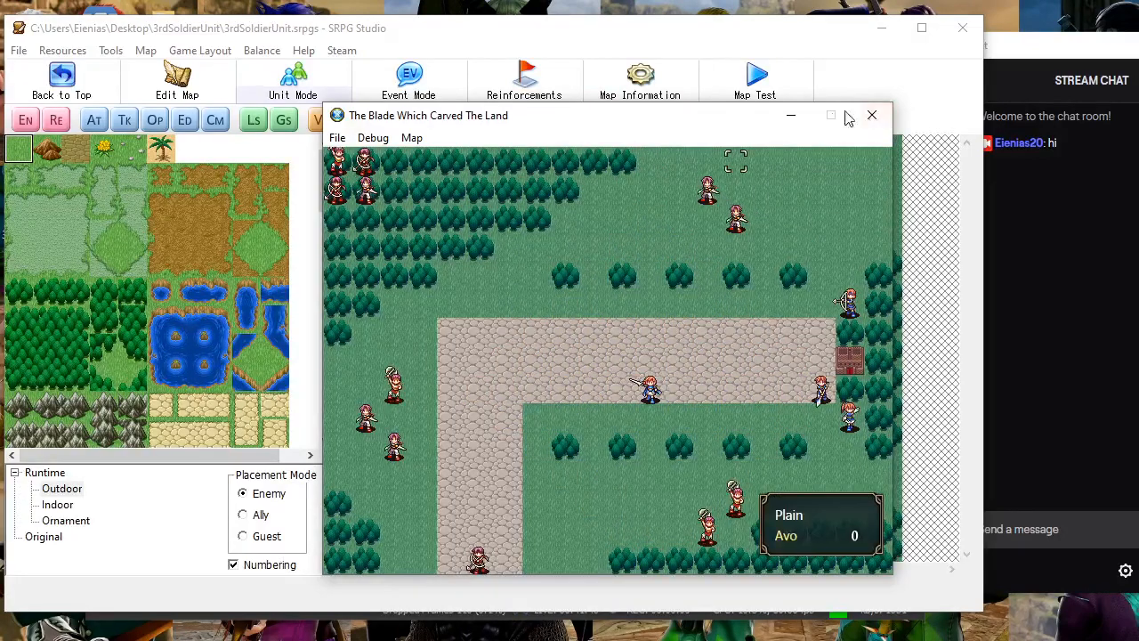
click(872, 116)
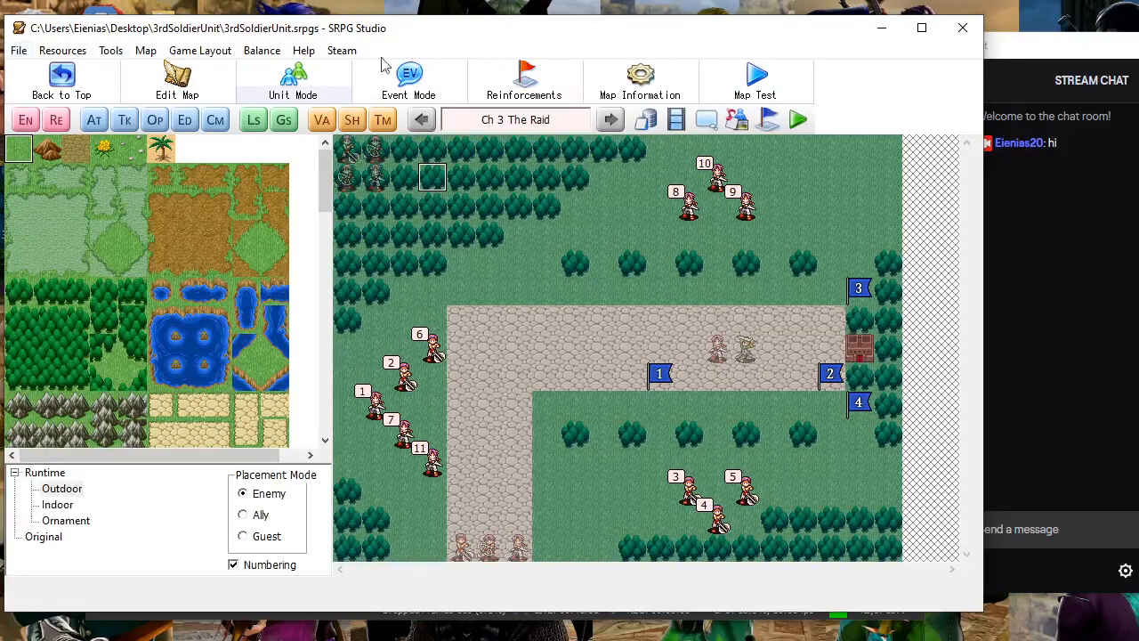
Reopen the map's auto events and review the Remove Unit and message commands of Basko Defeated
click(96, 121)
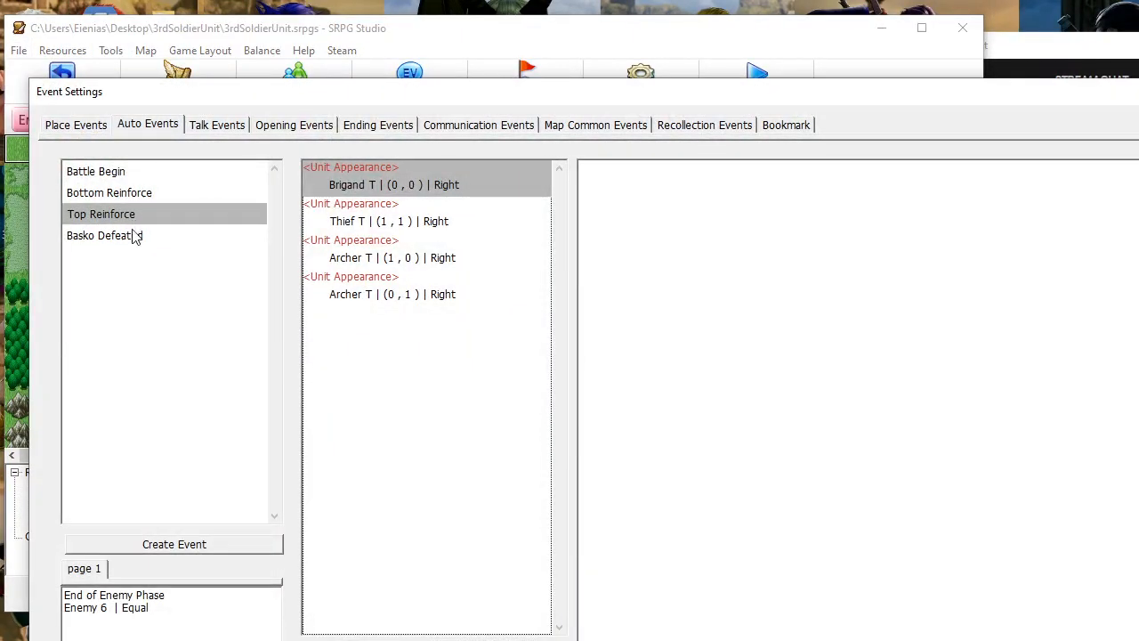
click(136, 236)
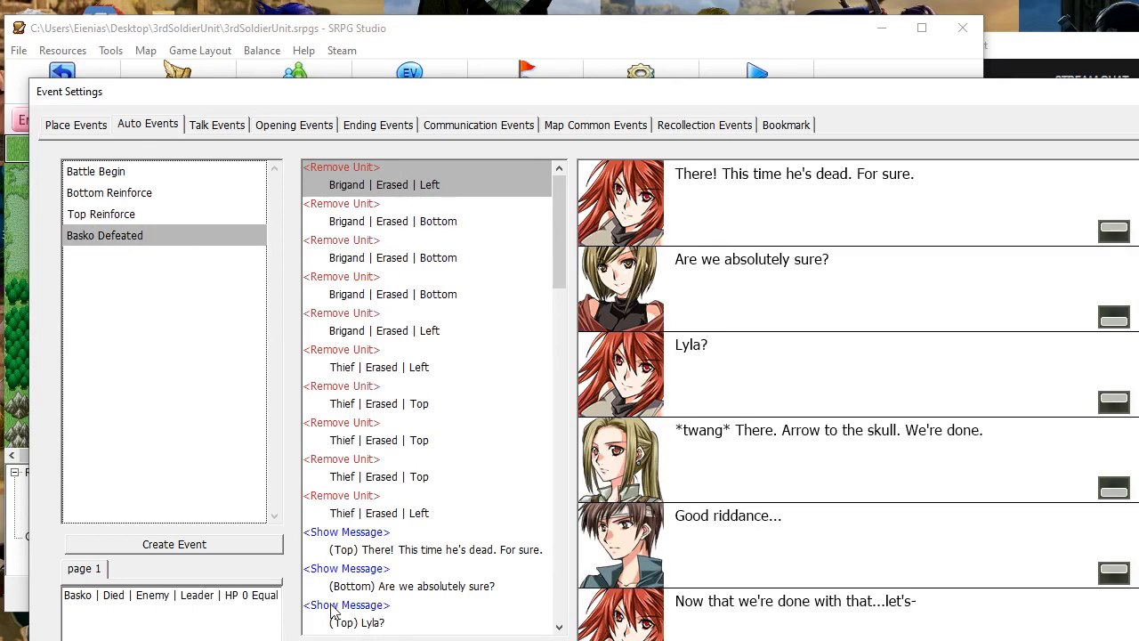
click(380, 570)
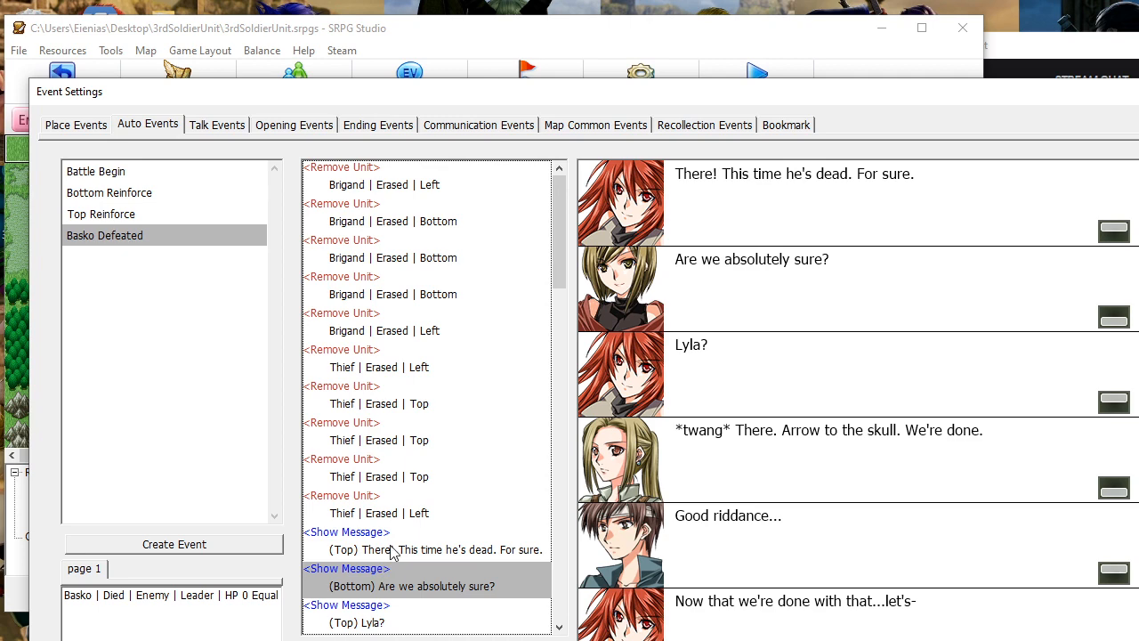
click(416, 548)
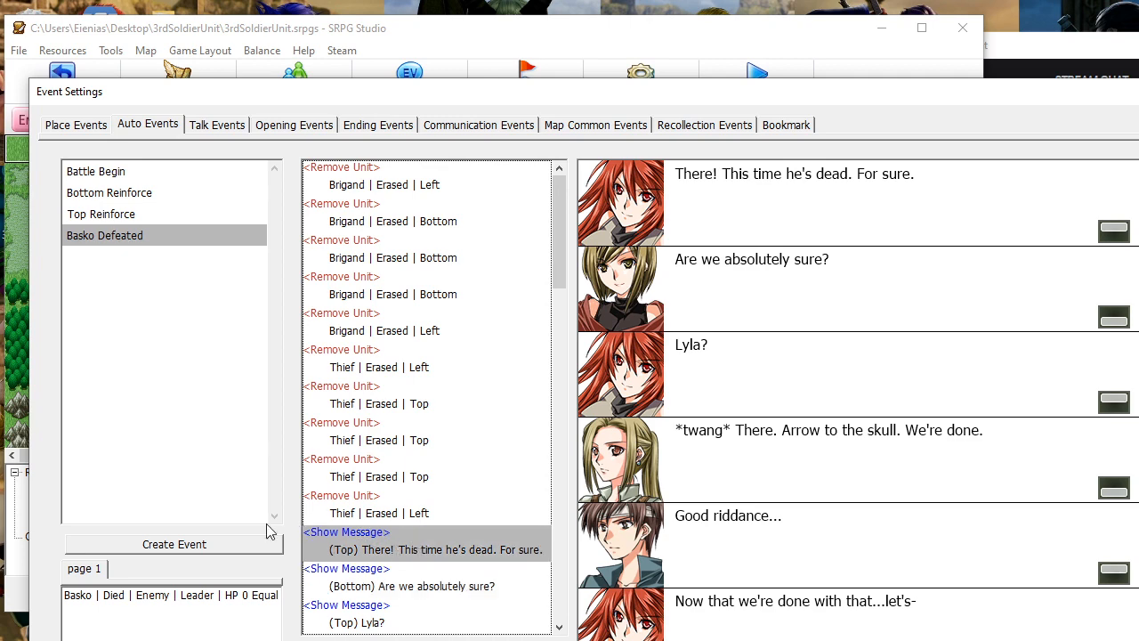
scroll(377, 427, down, 5)
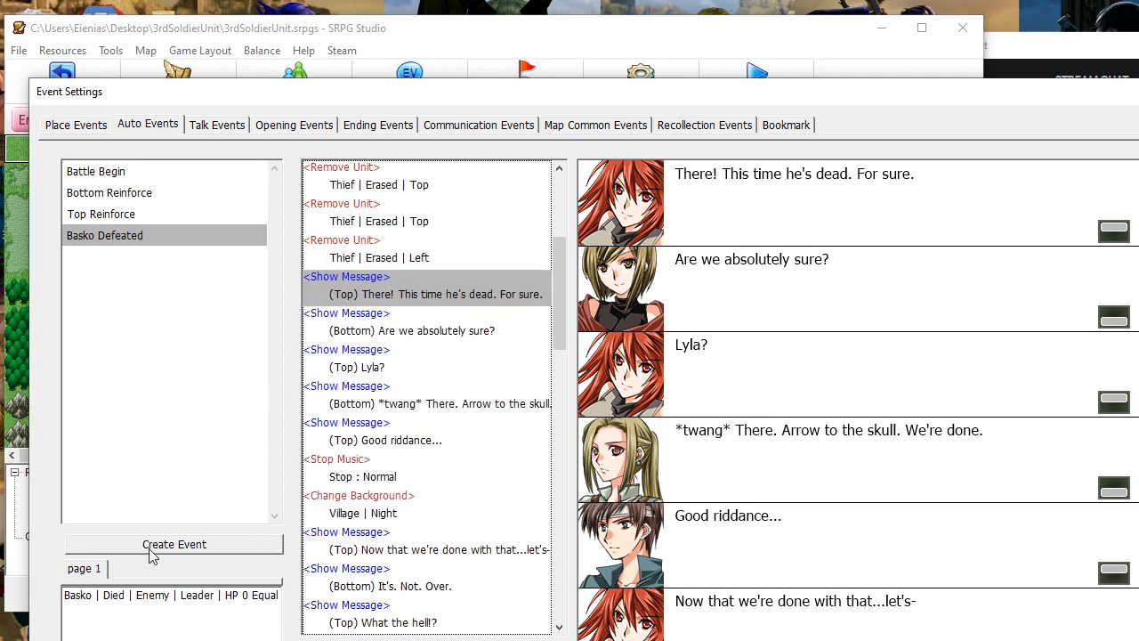
click(149, 546)
right_click(151, 257)
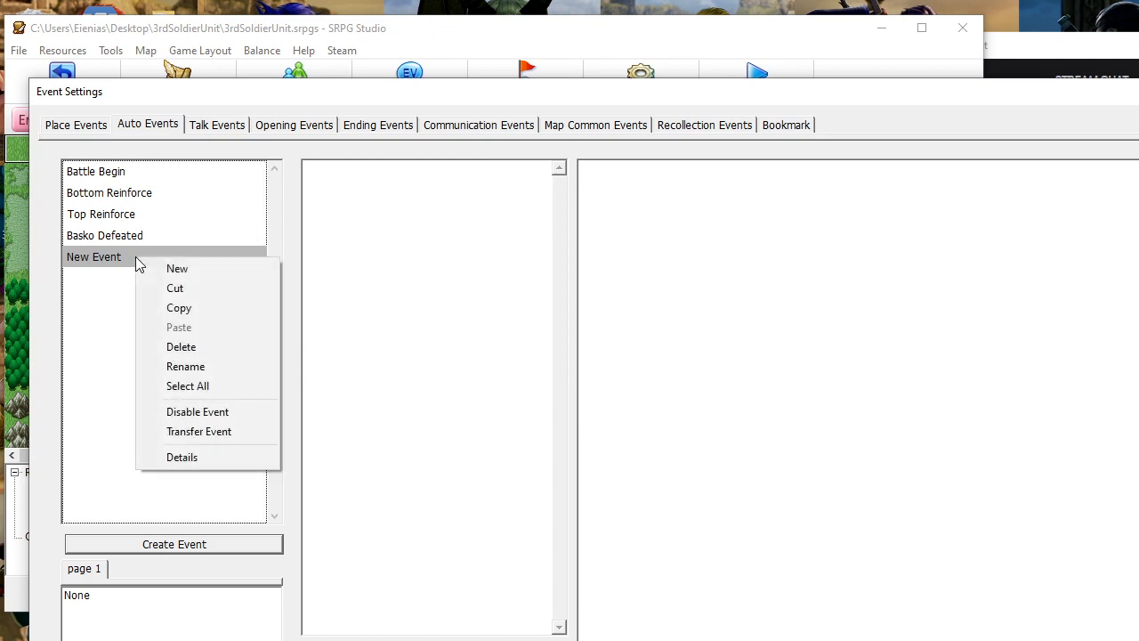
click(174, 346)
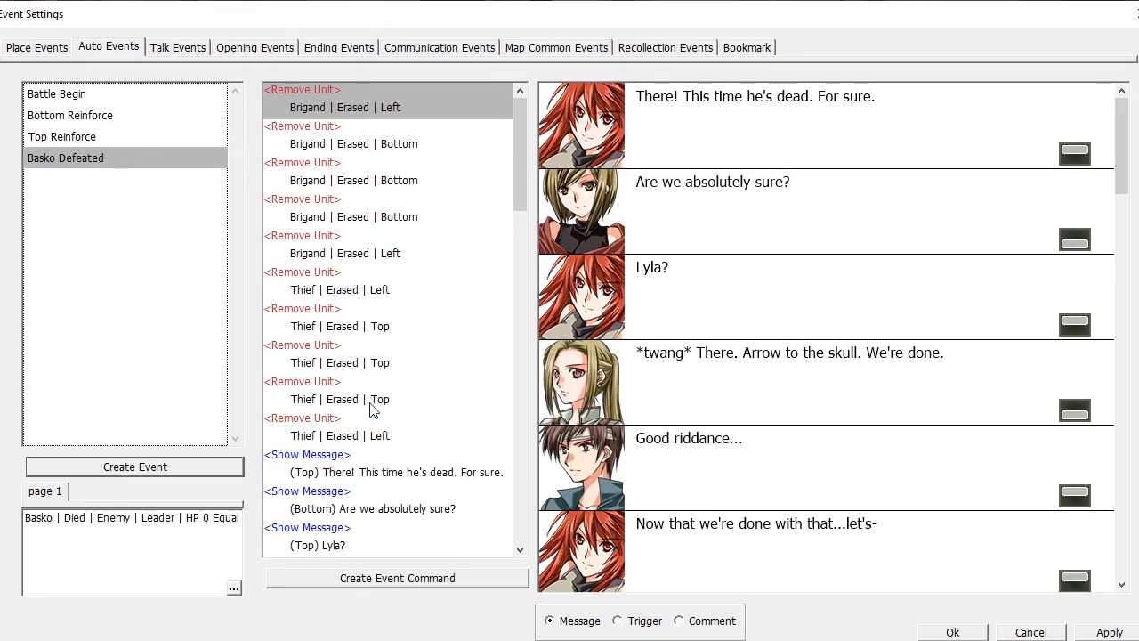
Add a Remove Unit command to Basko Defeated that erases the event enemy Brigand B toward the Bottom
click(376, 464)
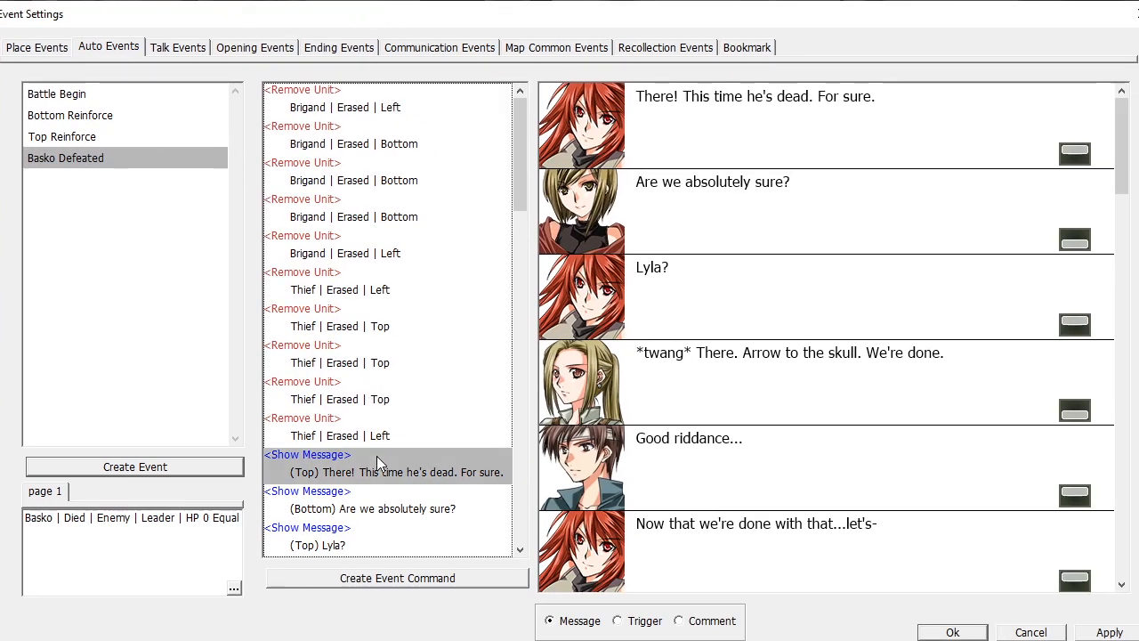
scroll(377, 463, down, 2)
click(457, 578)
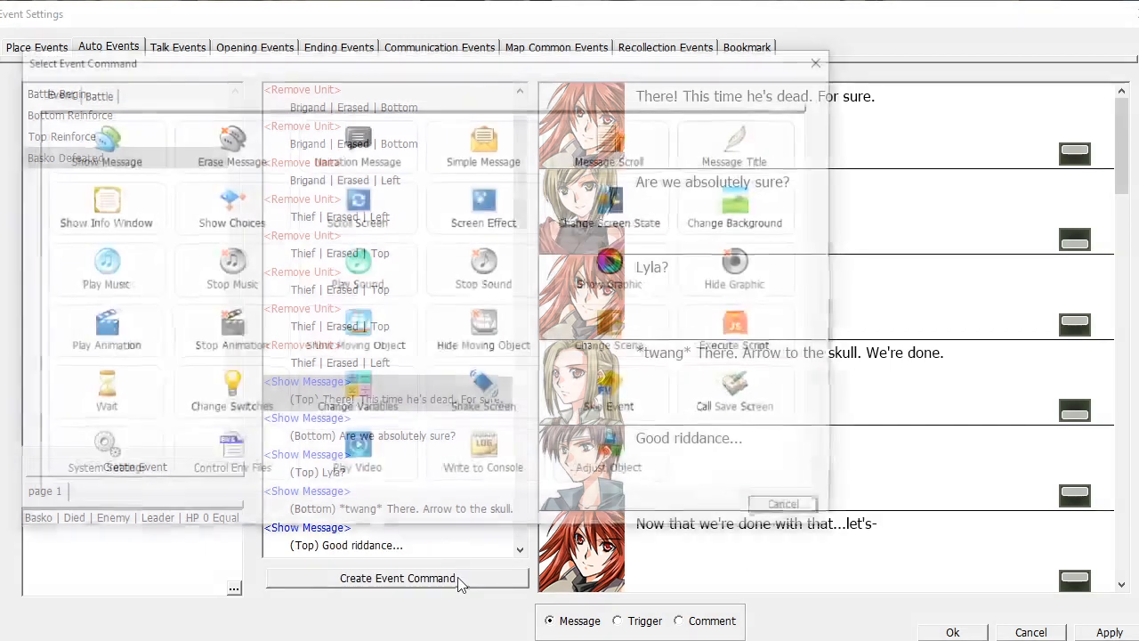
click(95, 92)
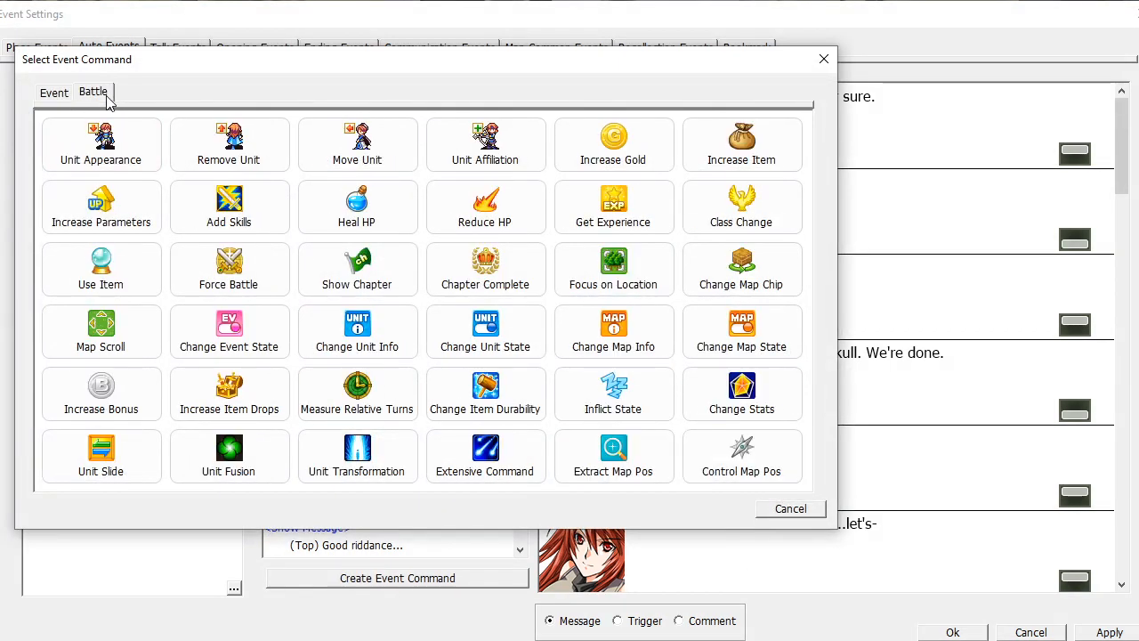
click(229, 143)
click(175, 194)
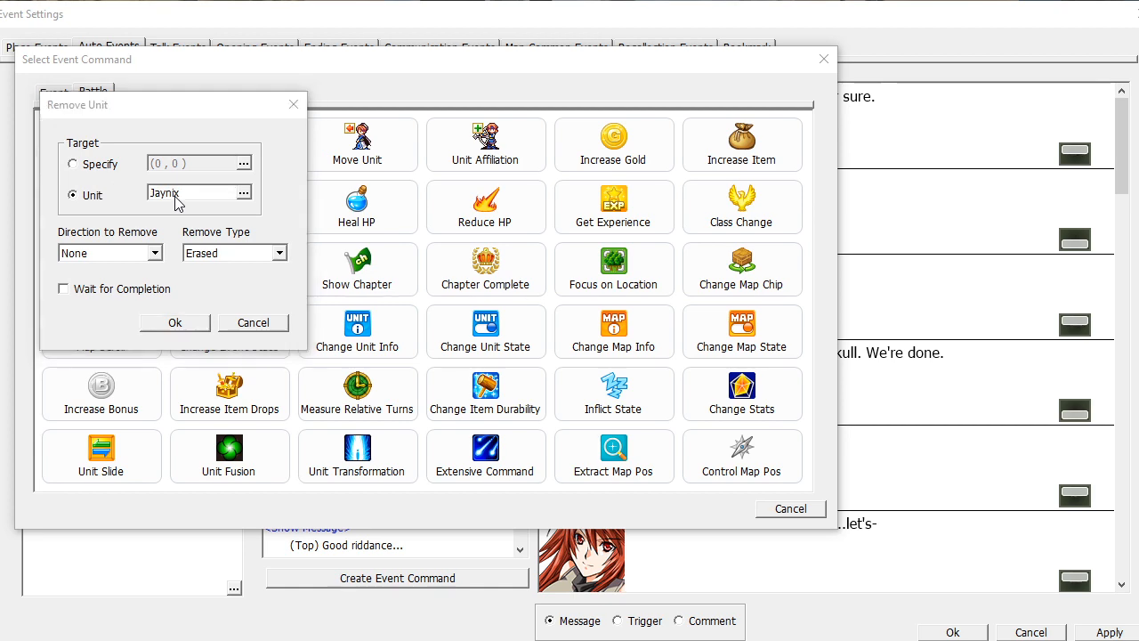
click(149, 183)
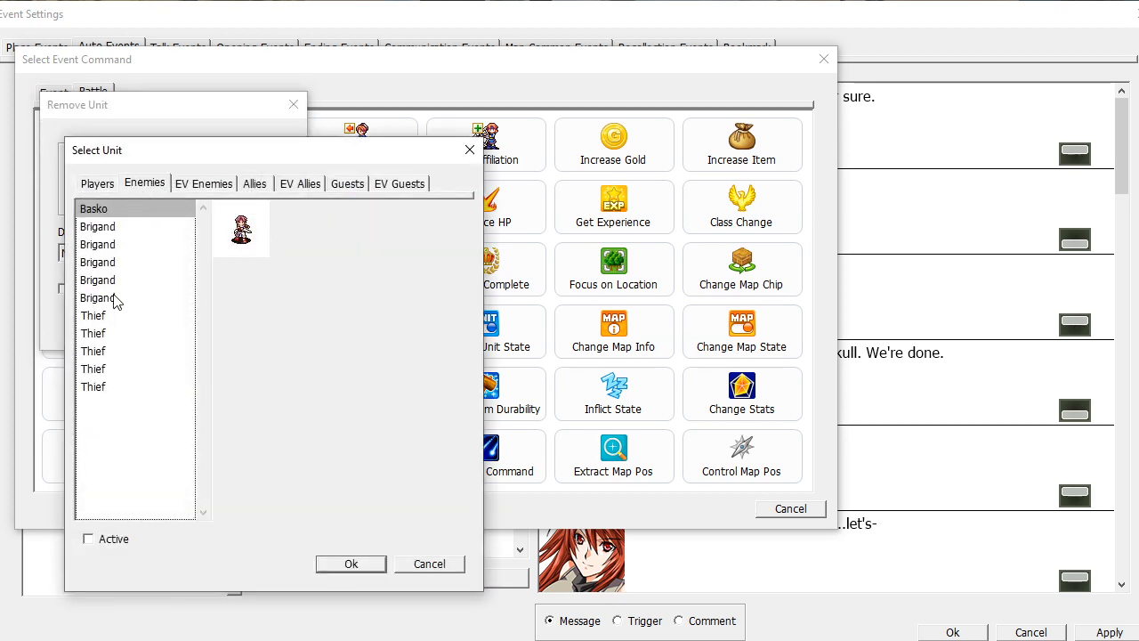
click(201, 185)
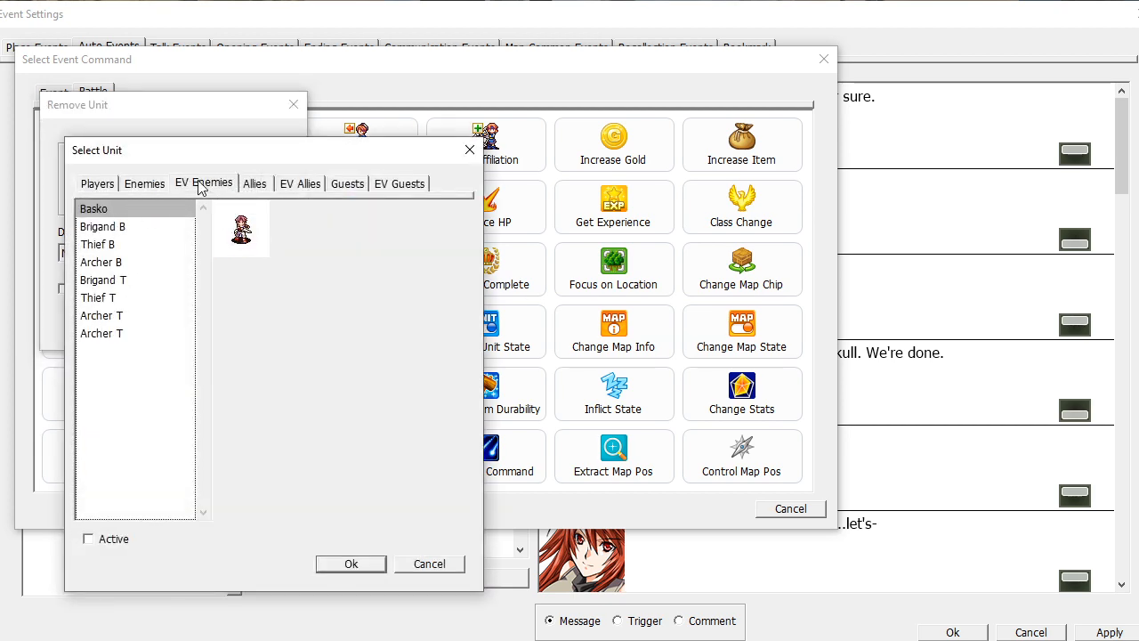
click(122, 228)
click(352, 566)
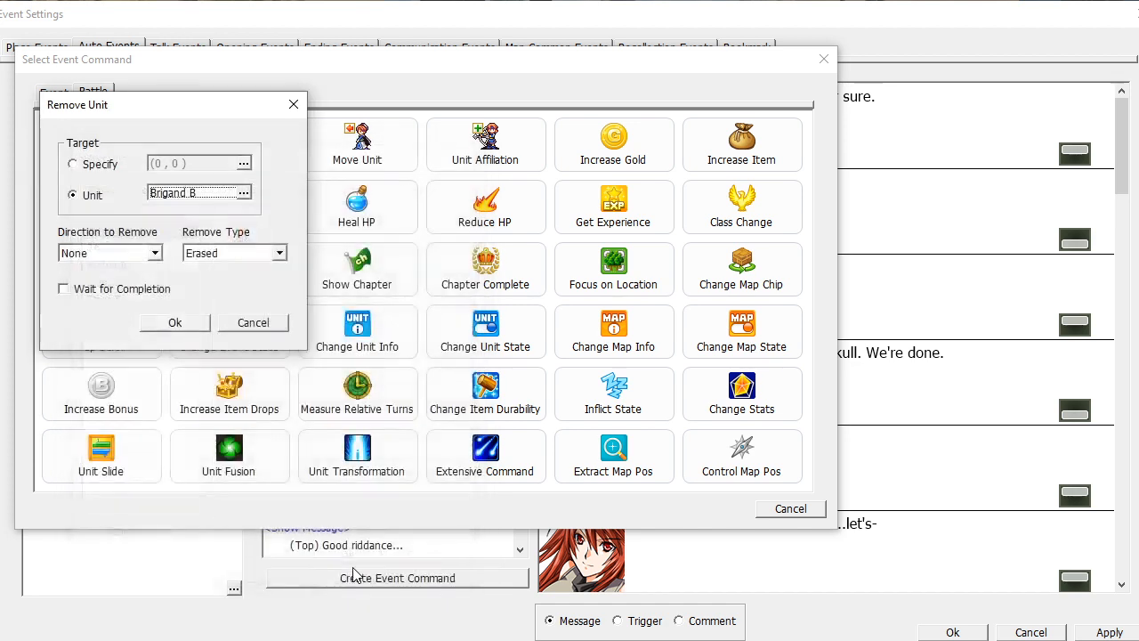
click(155, 254)
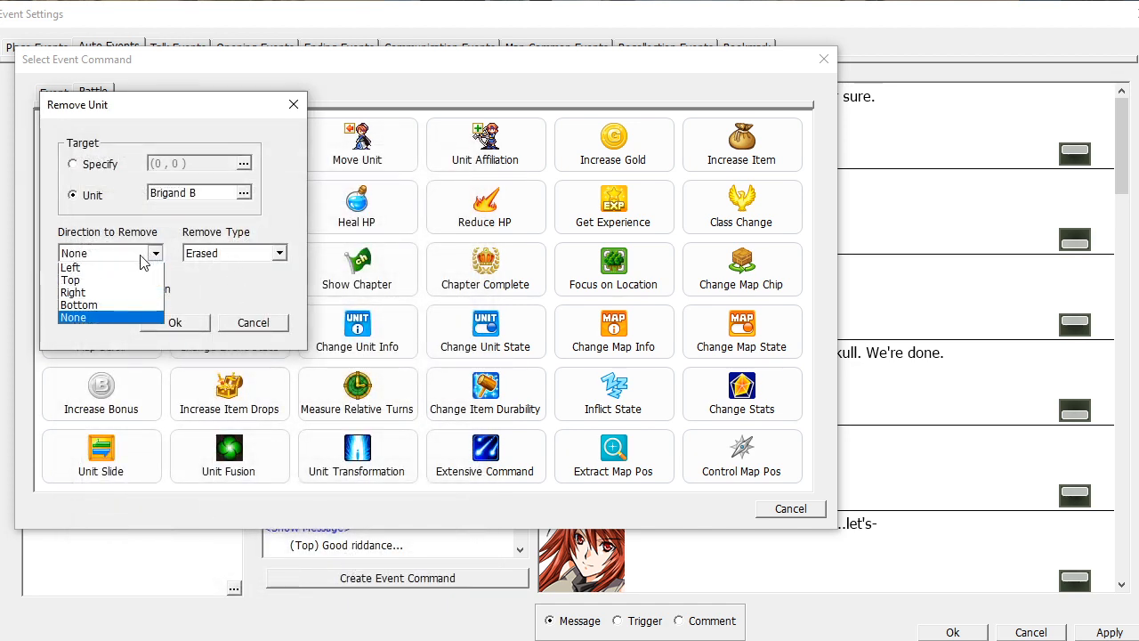
click(108, 306)
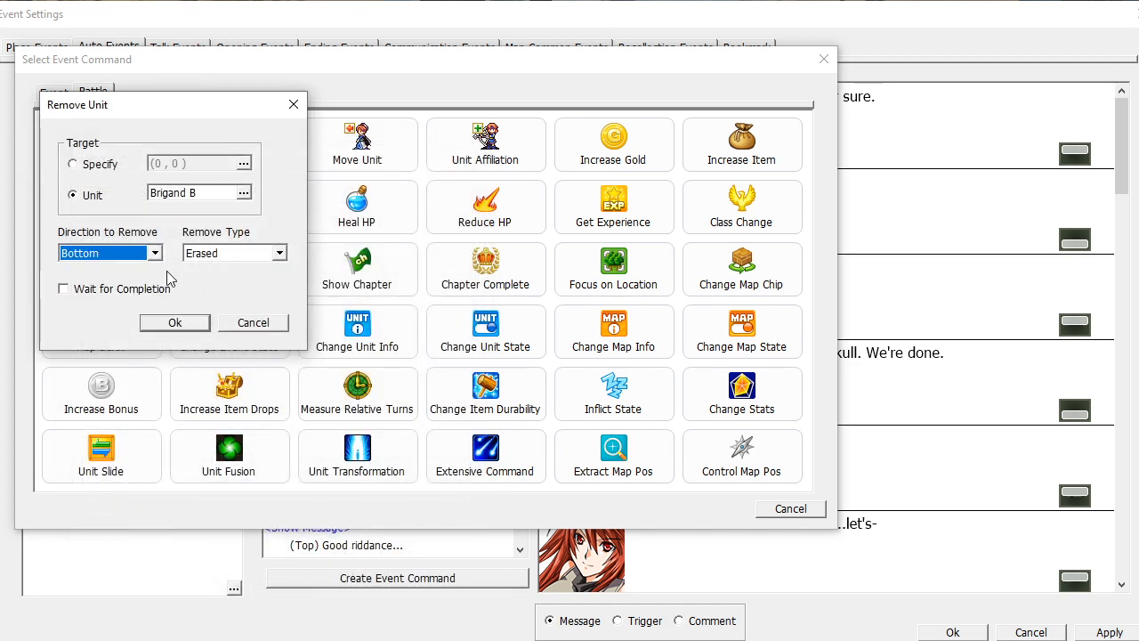
click(176, 322)
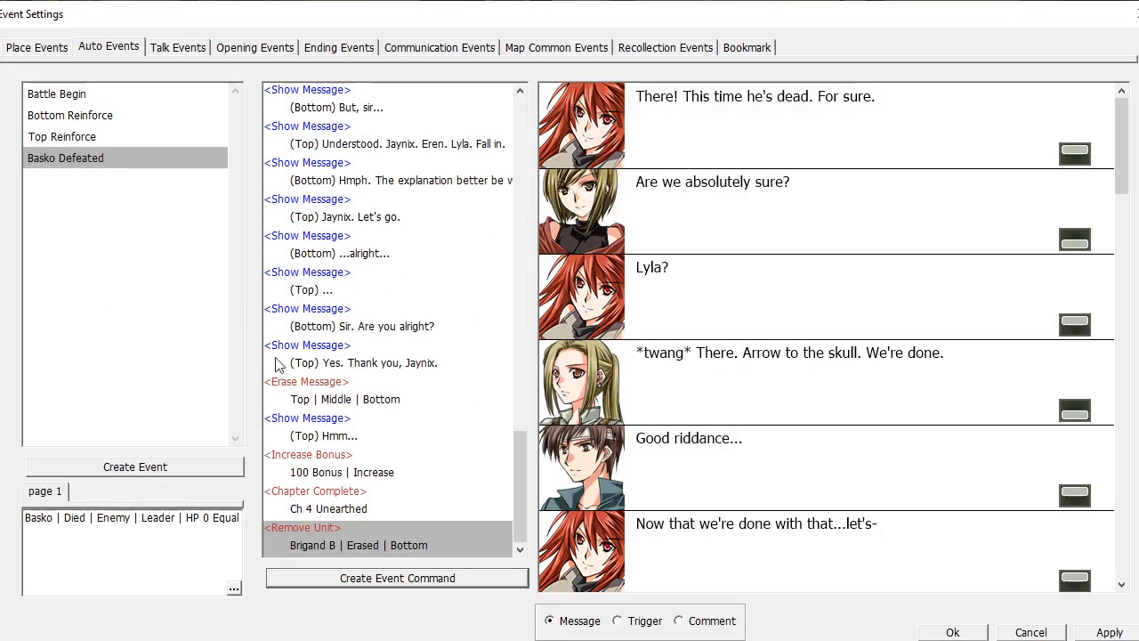
Add a Remove Unit command that erases the event enemy Thief B toward the Bottom
scroll(376, 551, up, 2)
scroll(379, 534, down, 2)
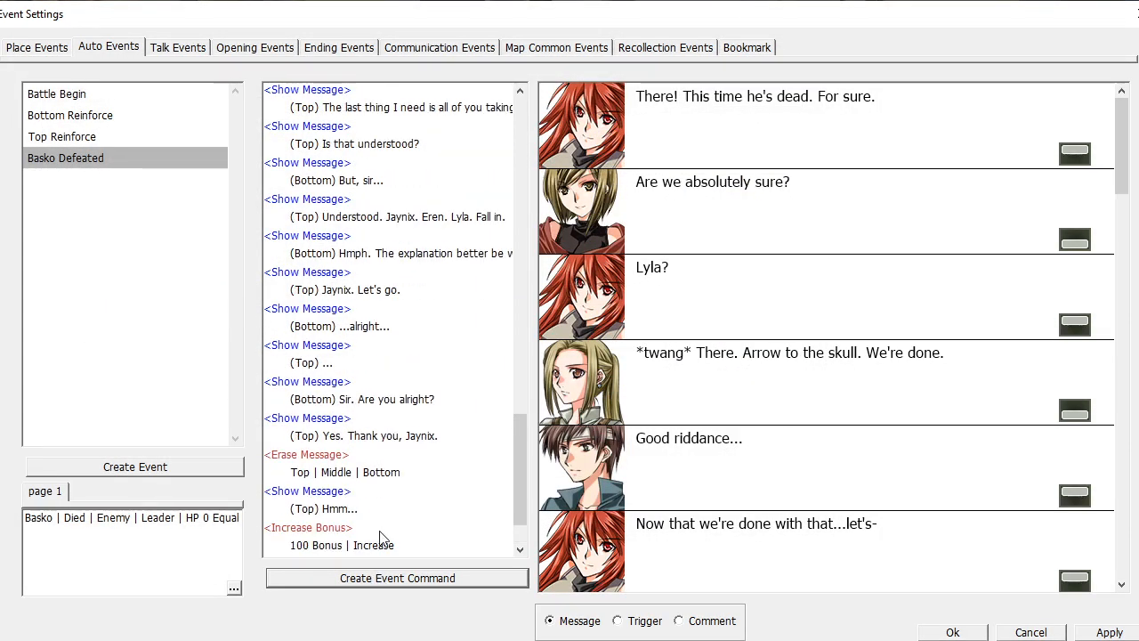
click(382, 578)
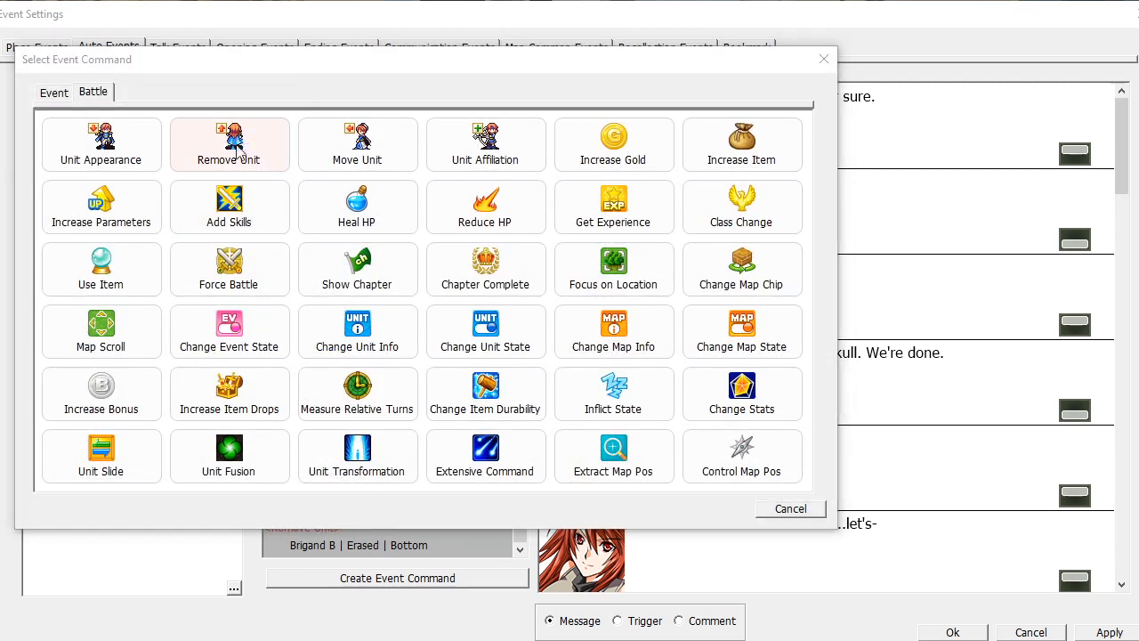
click(237, 145)
click(175, 192)
click(145, 183)
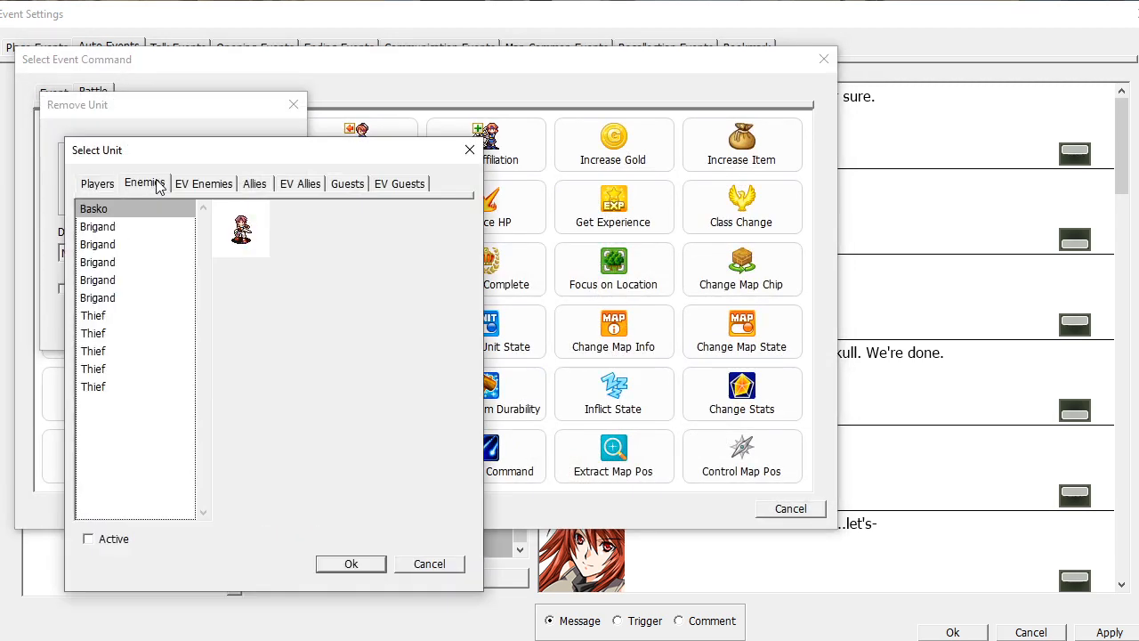
click(198, 185)
click(124, 247)
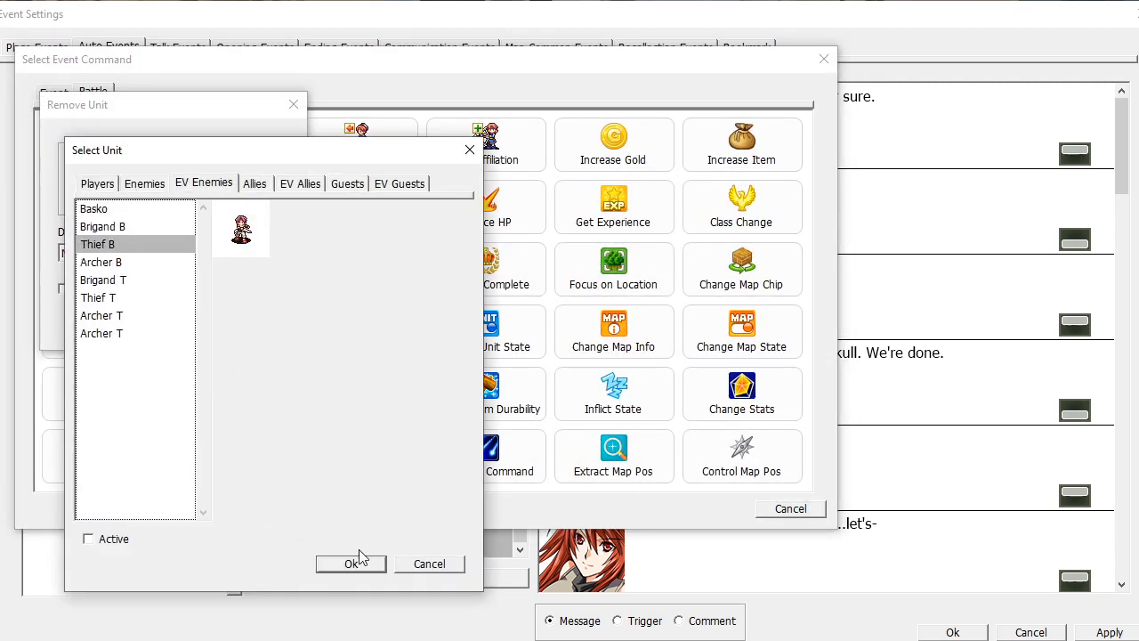
click(352, 561)
click(103, 254)
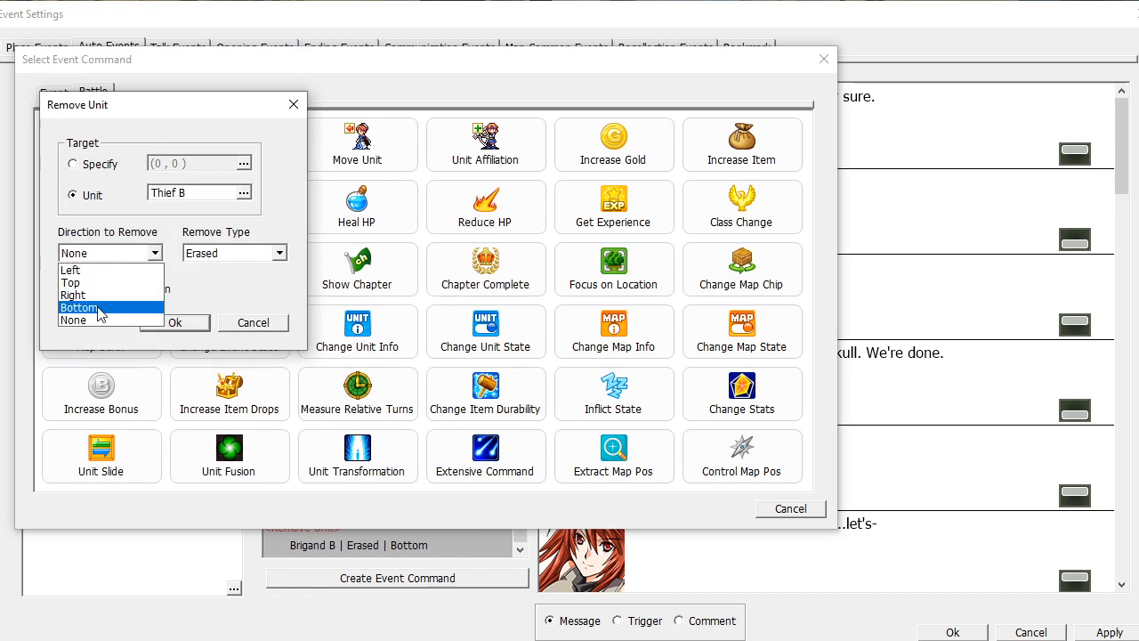
click(94, 307)
click(191, 331)
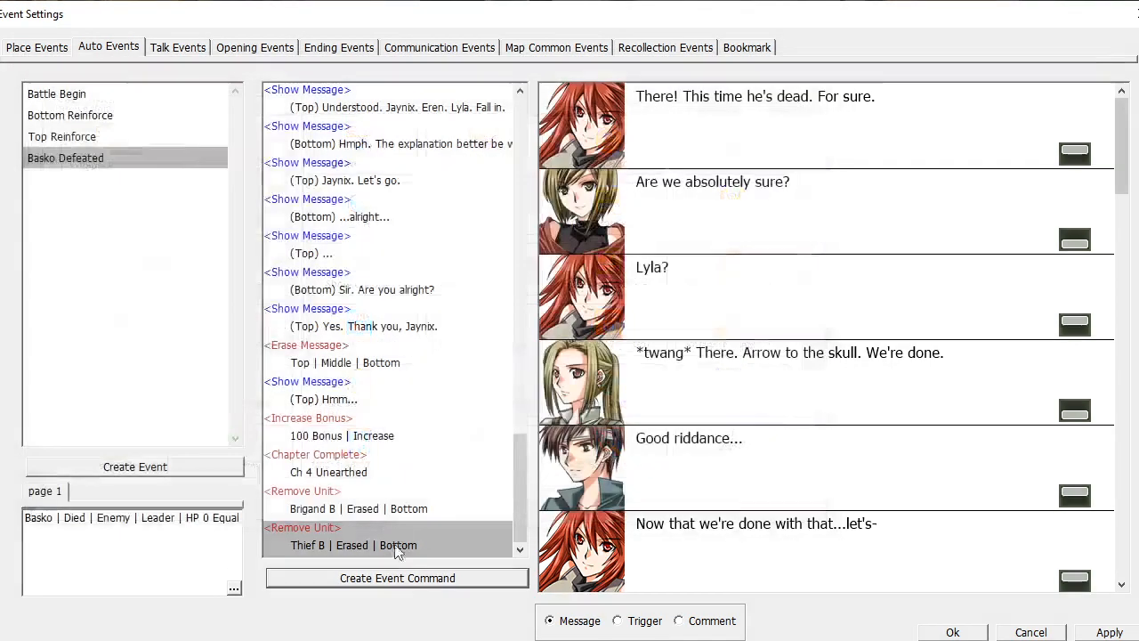
Add a Remove Unit command that erases the event enemy Archer B toward the Bottom
click(415, 579)
click(182, 149)
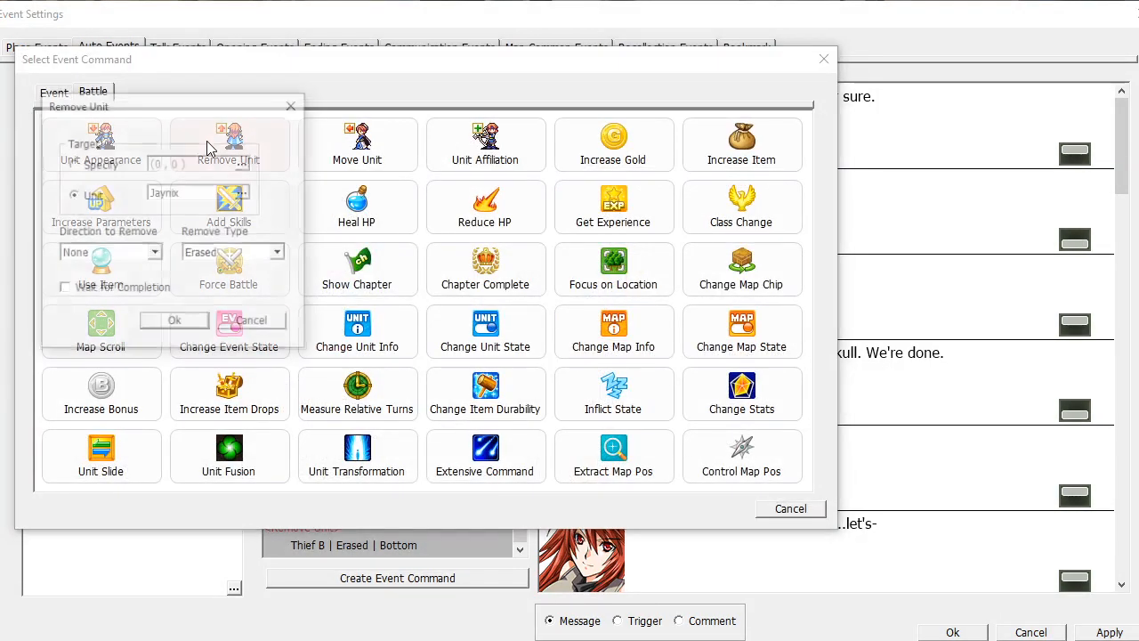
click(120, 251)
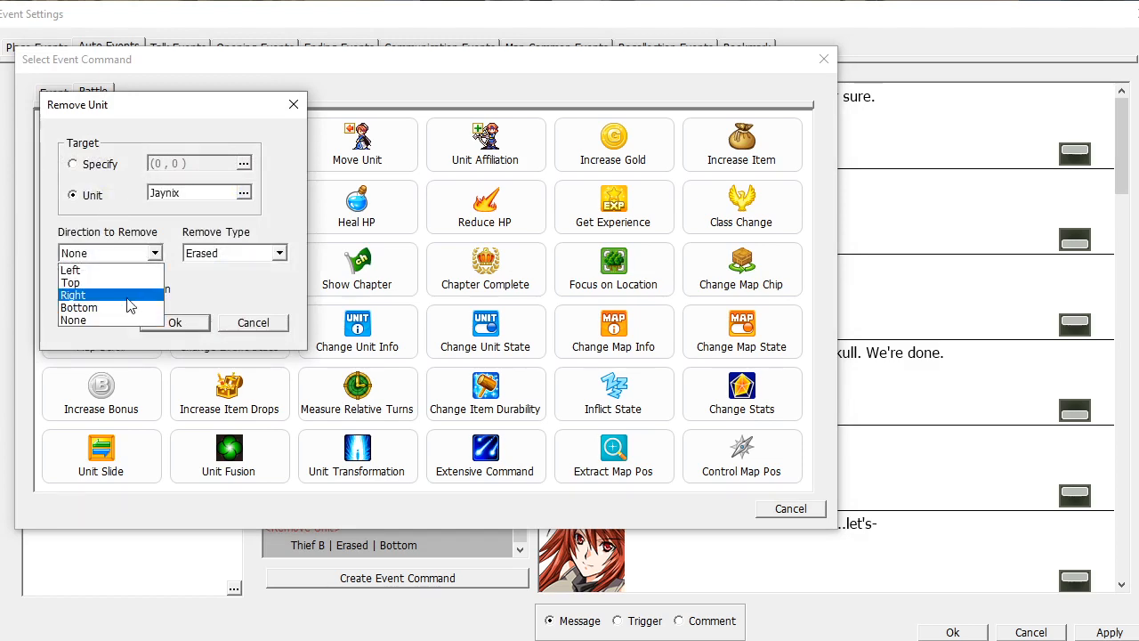
click(115, 310)
click(166, 196)
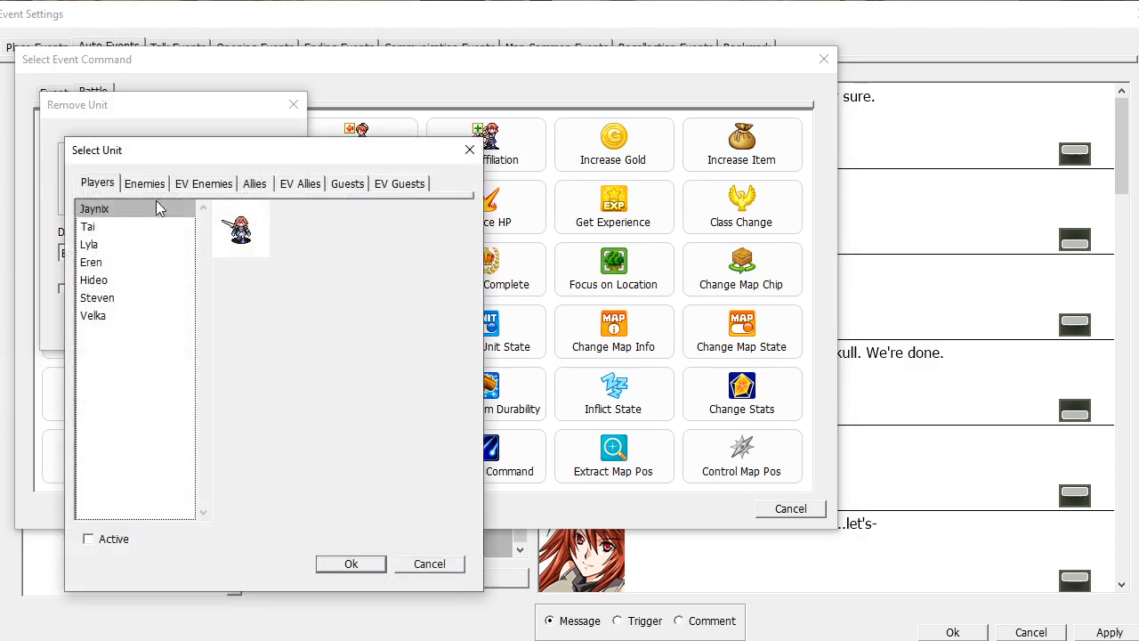
click(145, 184)
click(187, 184)
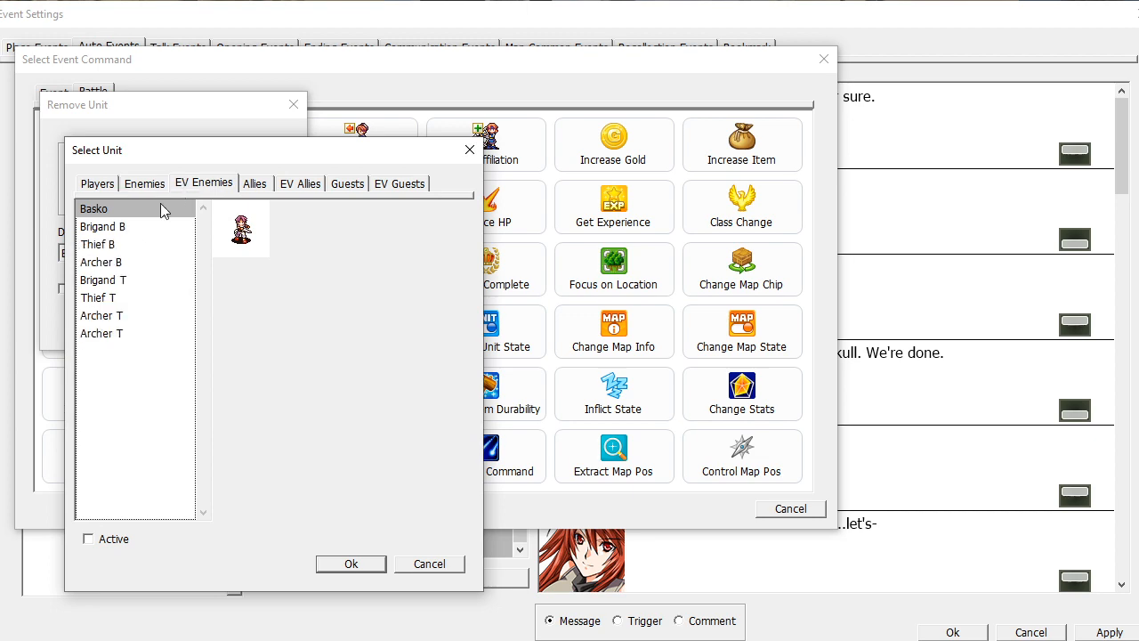
click(125, 264)
click(348, 564)
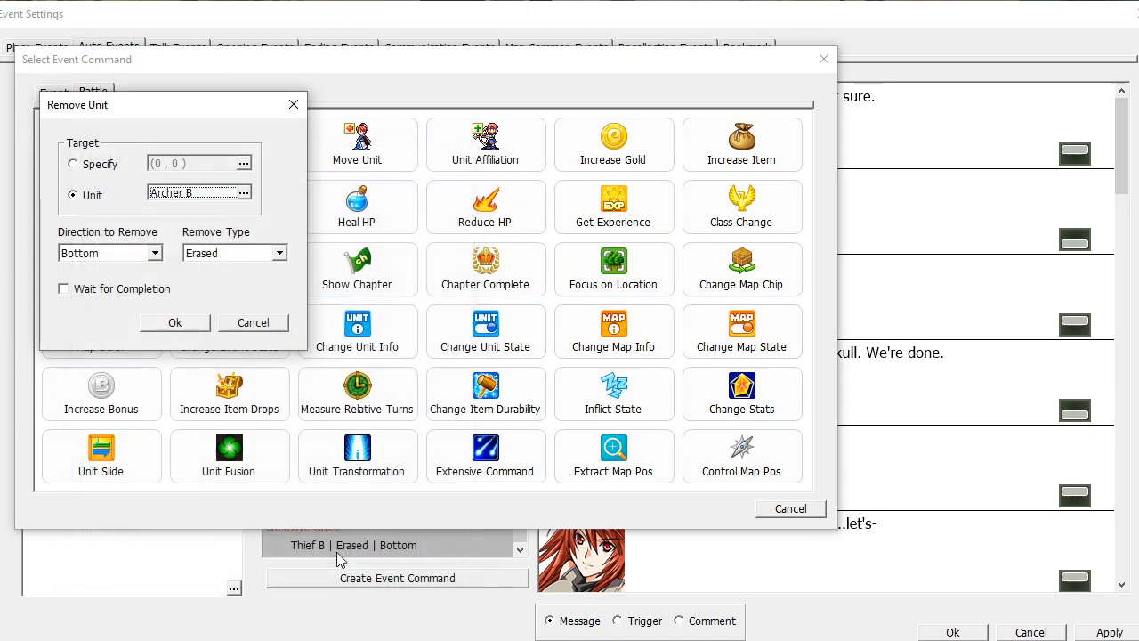
click(181, 326)
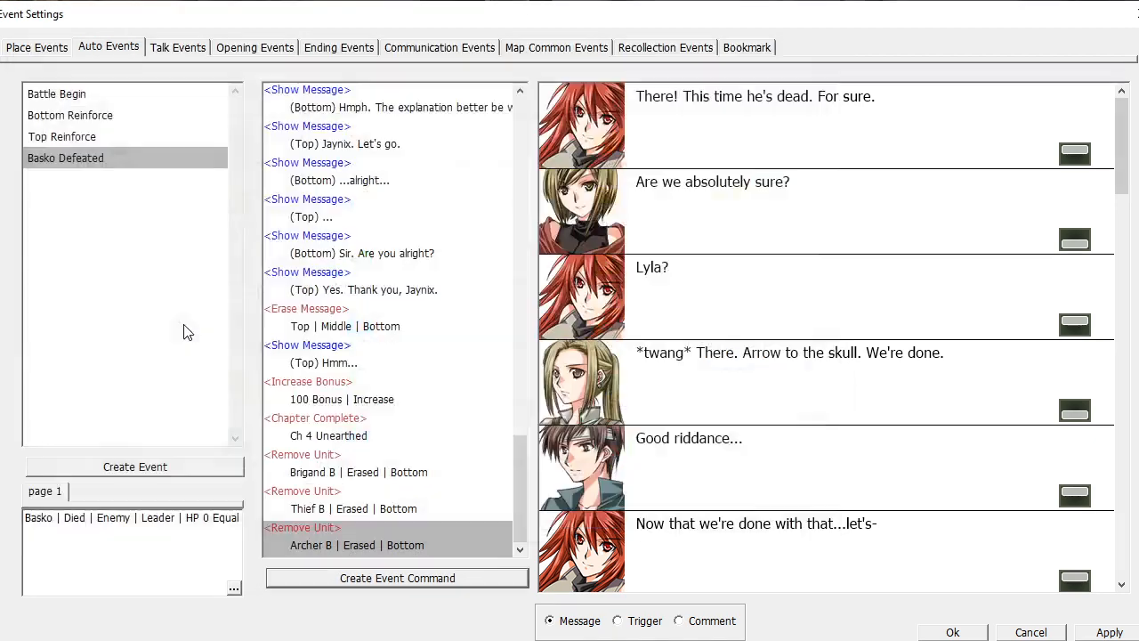
Move the Brigand B removal command from the end of the list up among the opening Remove Unit commands
click(386, 469)
ctrl+click(387, 542)
ctrl+click(388, 515)
drag(407, 467, 425, 198)
scroll(425, 197, down, 3)
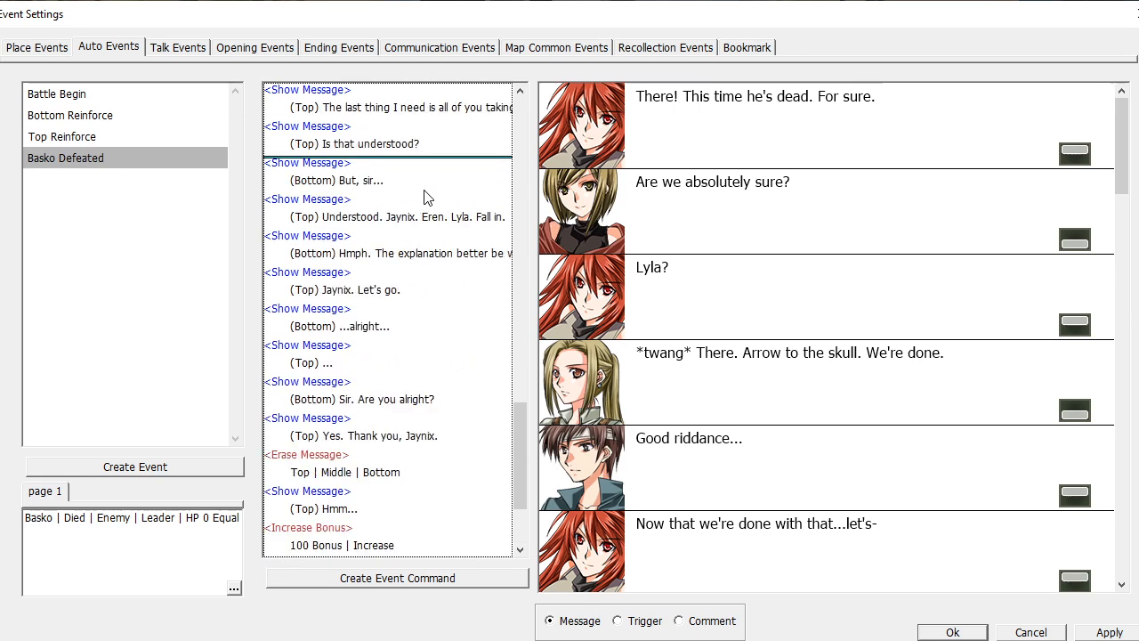
scroll(426, 197, up, 12)
scroll(425, 197, up, 12)
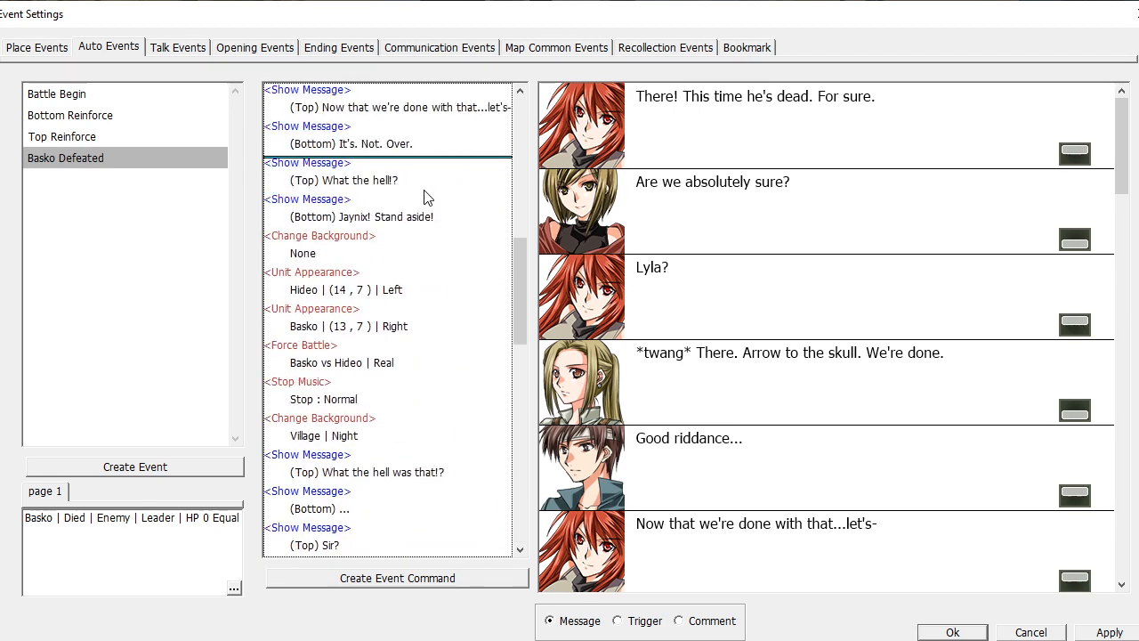
mouse_move(424, 305)
mouse_down()
mouse_move(424, 468)
mouse_move(427, 447)
mouse_move(407, 467)
mouse_move(406, 418)
mouse_up()
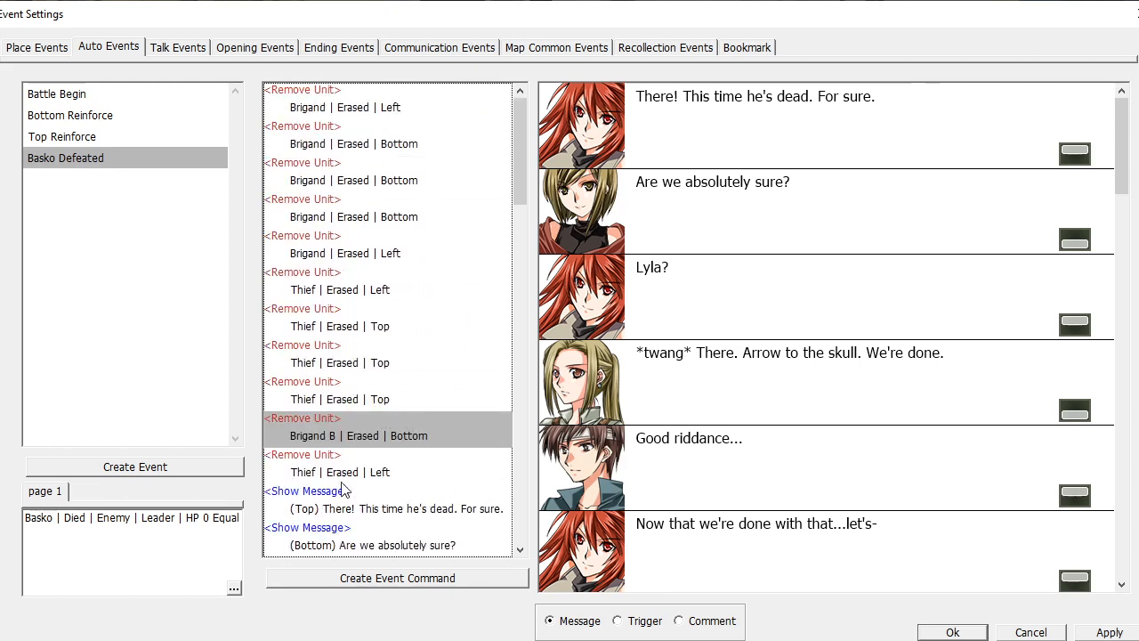
Move the Archer B and Thief B removal commands up below Brigand B's, ahead of the event's first message
mouse_move(520, 186)
mouse_down()
mouse_move(512, 497)
mouse_move(445, 543)
mouse_up()
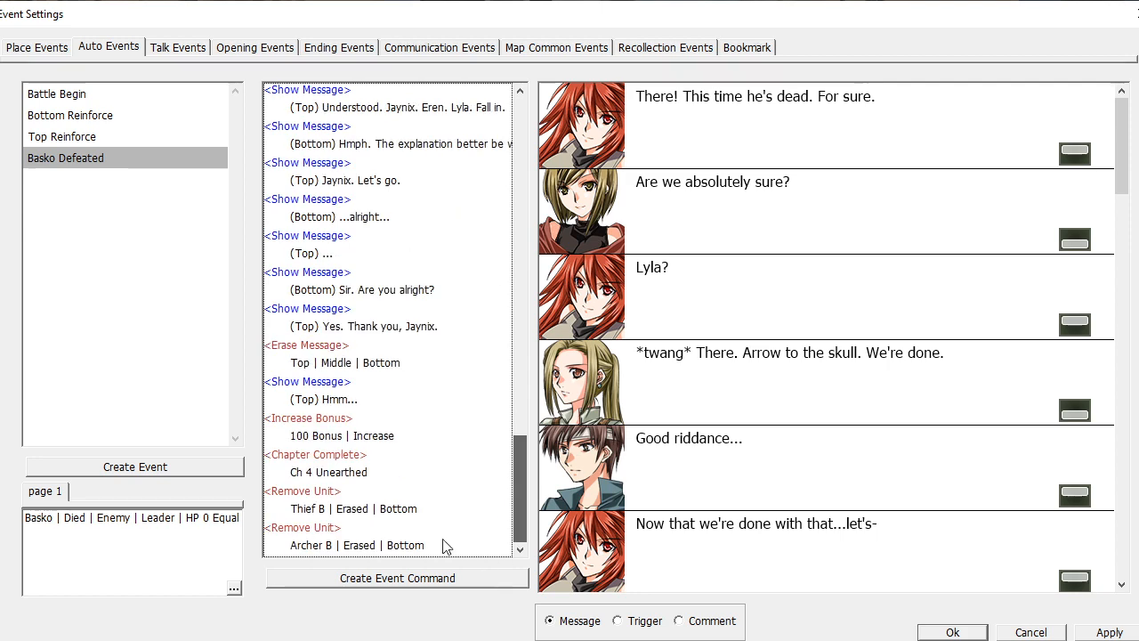
click(446, 545)
drag(412, 75, 419, 127)
scroll(432, 150, up, 3)
scroll(432, 149, up, 3)
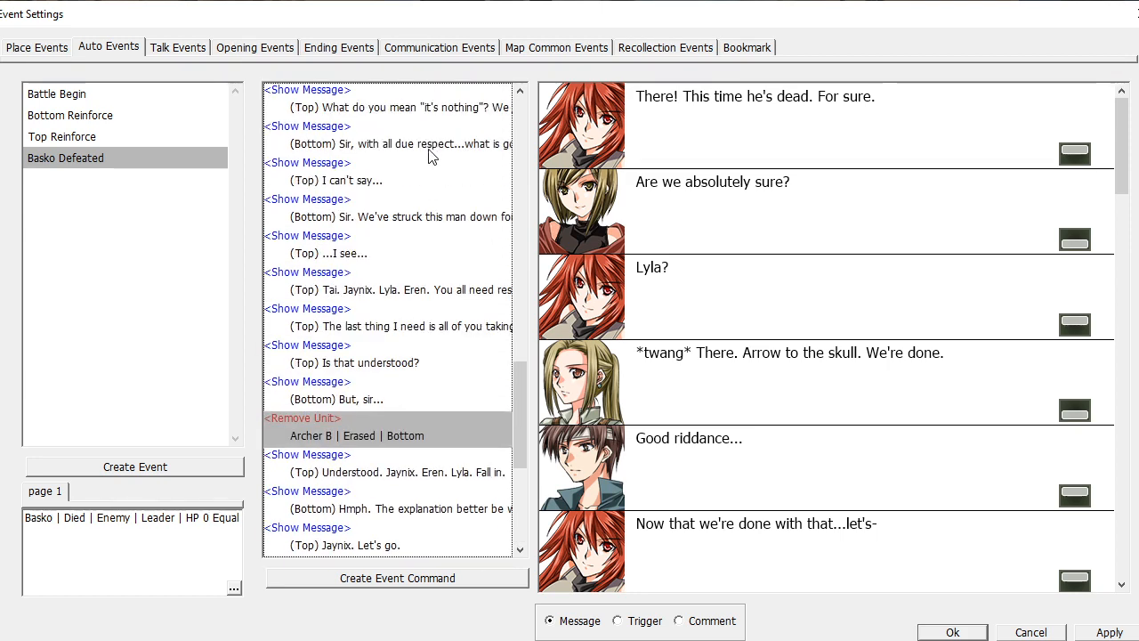
mouse_move(397, 435)
mouse_down()
mouse_move(407, 318)
mouse_move(408, 402)
mouse_move(401, 394)
mouse_move(318, 457)
mouse_up()
scroll(405, 317, up, 3)
scroll(405, 318, up, 15)
scroll(405, 318, up, 4)
drag(520, 192, 520, 498)
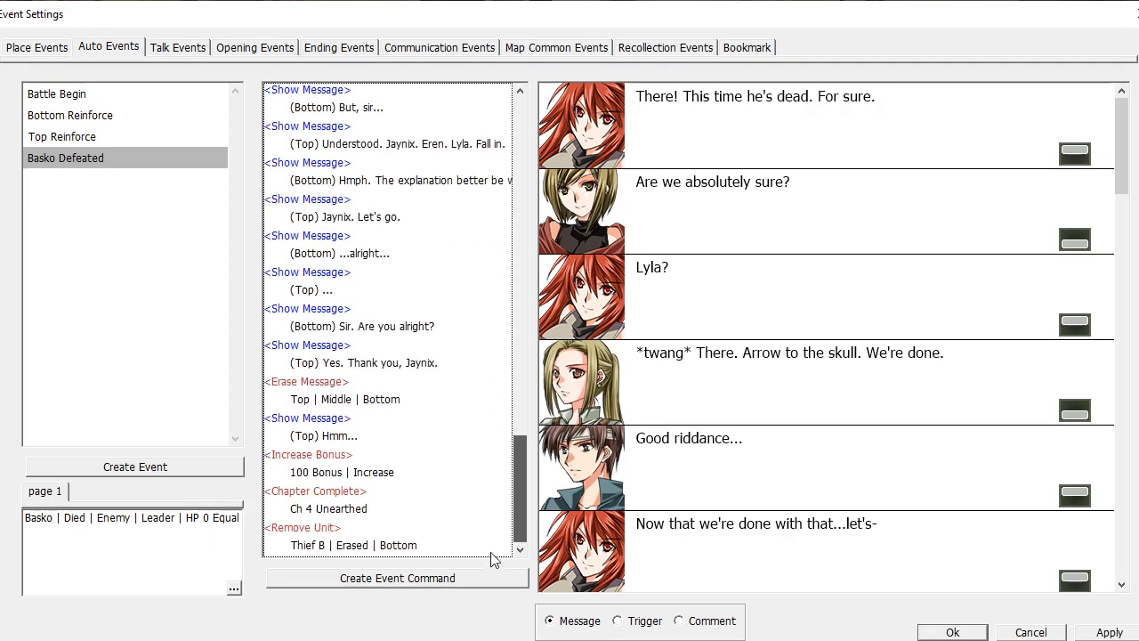
drag(374, 539, 391, 276)
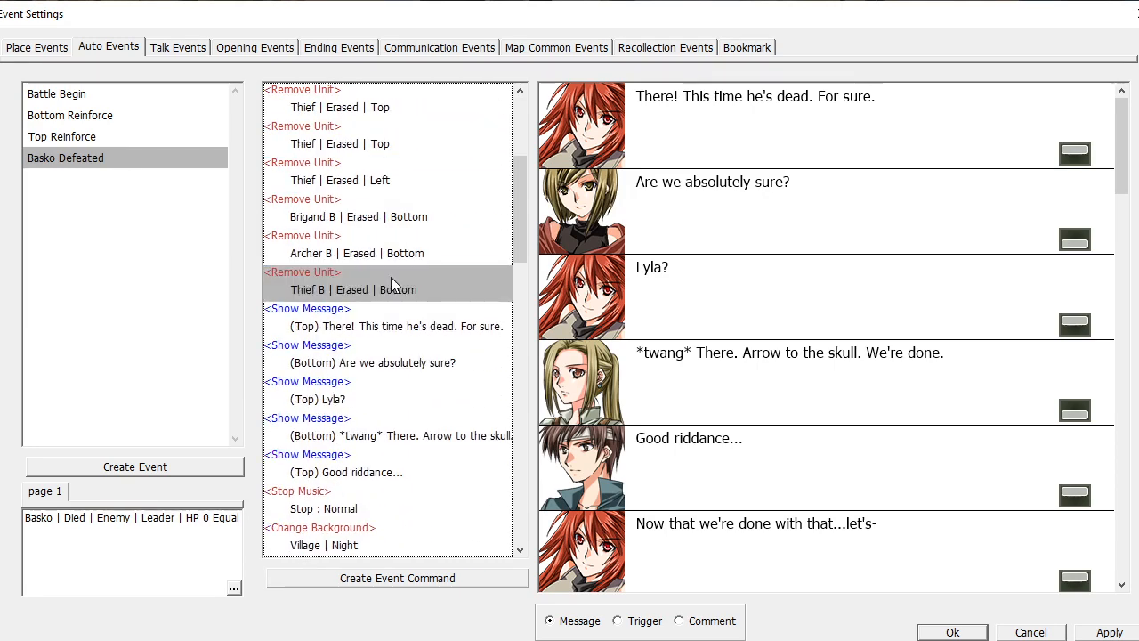
Add a Remove Unit command after the event's first message that erases the event enemy Brigand T toward the Top
click(374, 318)
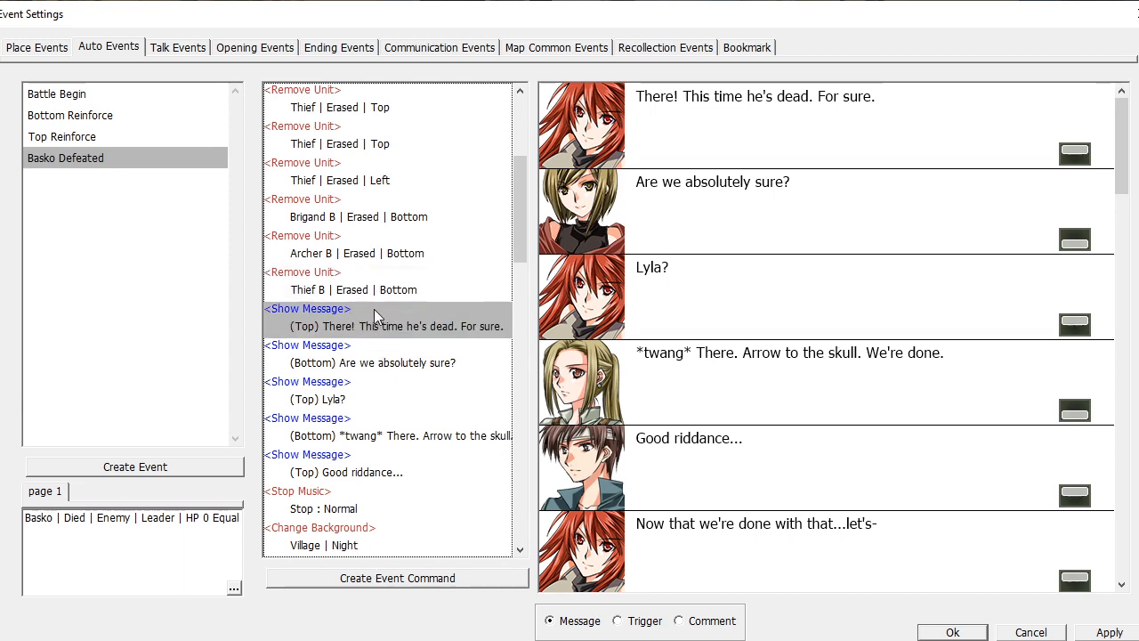
right_click(373, 315)
click(433, 342)
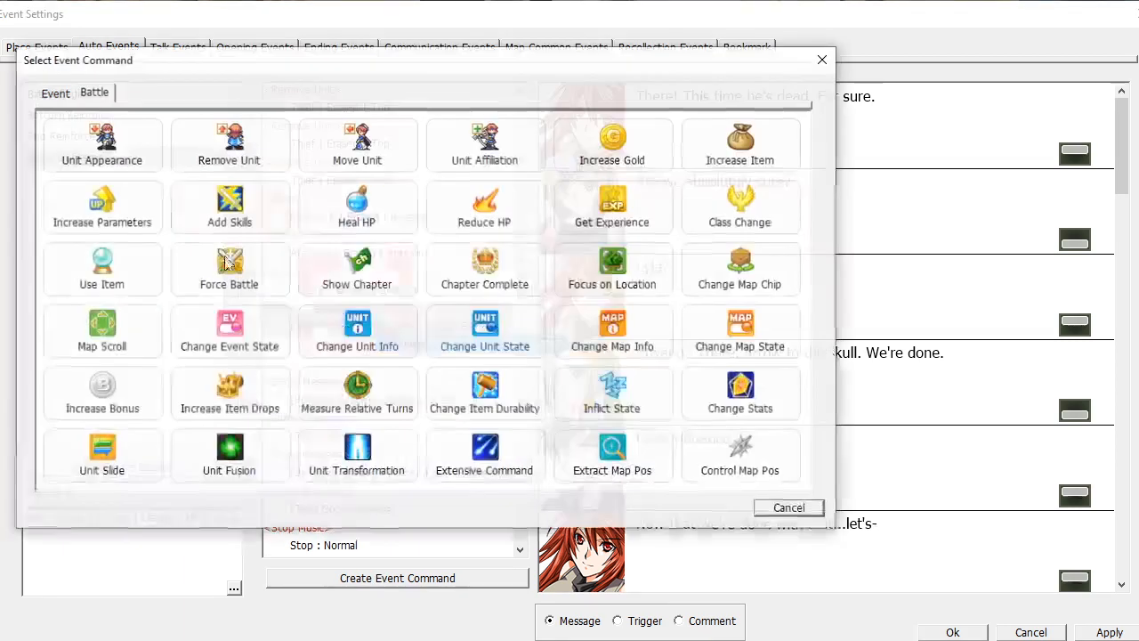
click(227, 140)
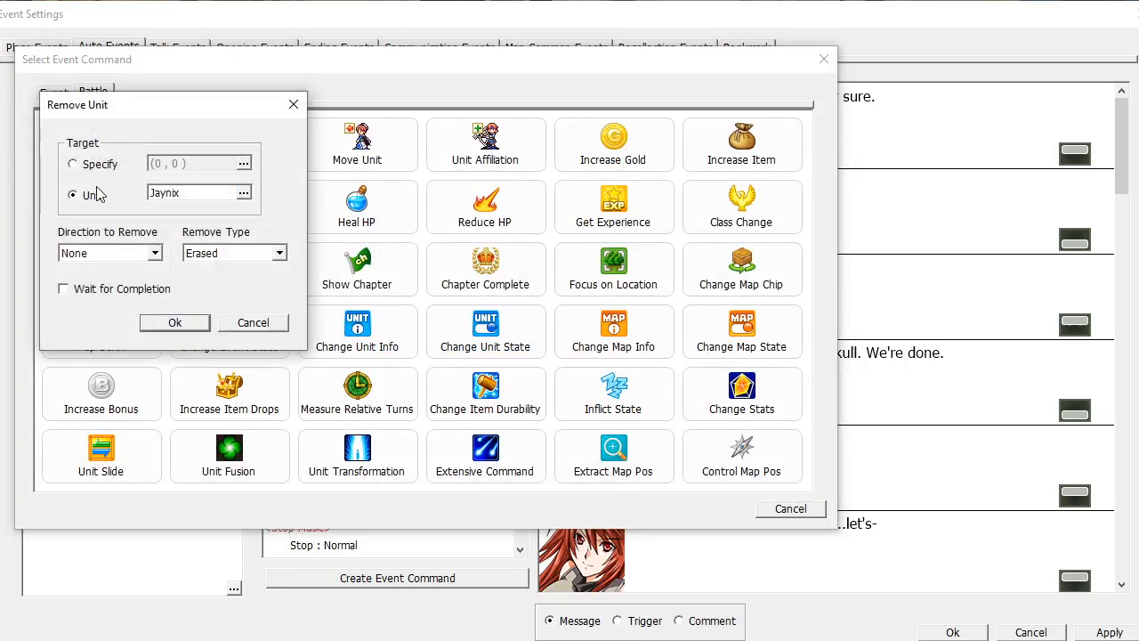
click(207, 194)
click(203, 184)
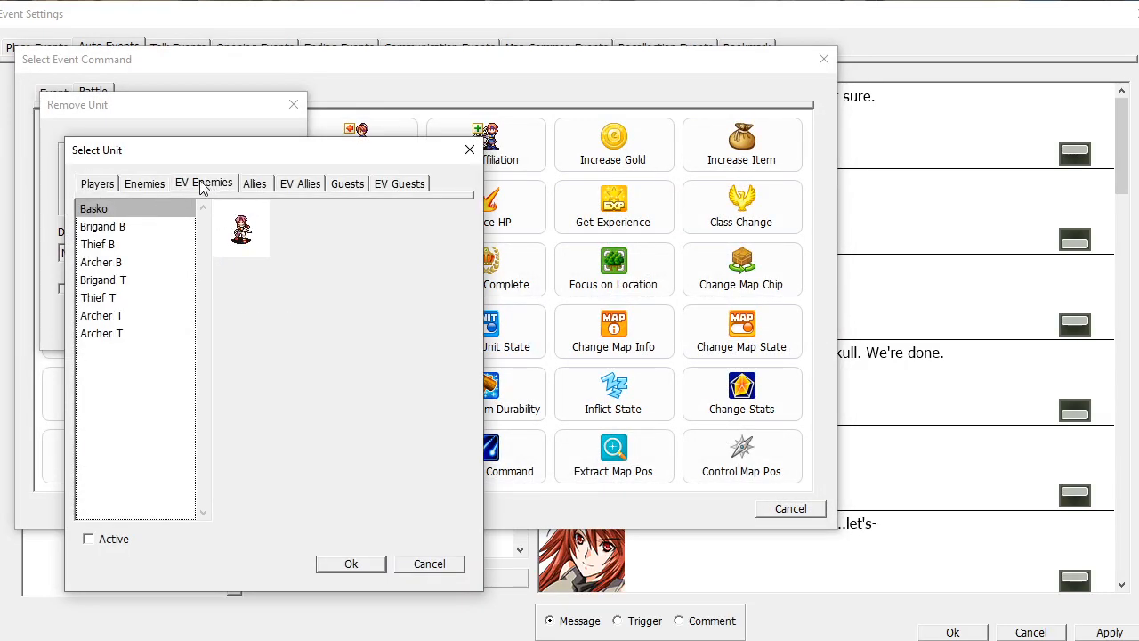
click(118, 295)
click(125, 280)
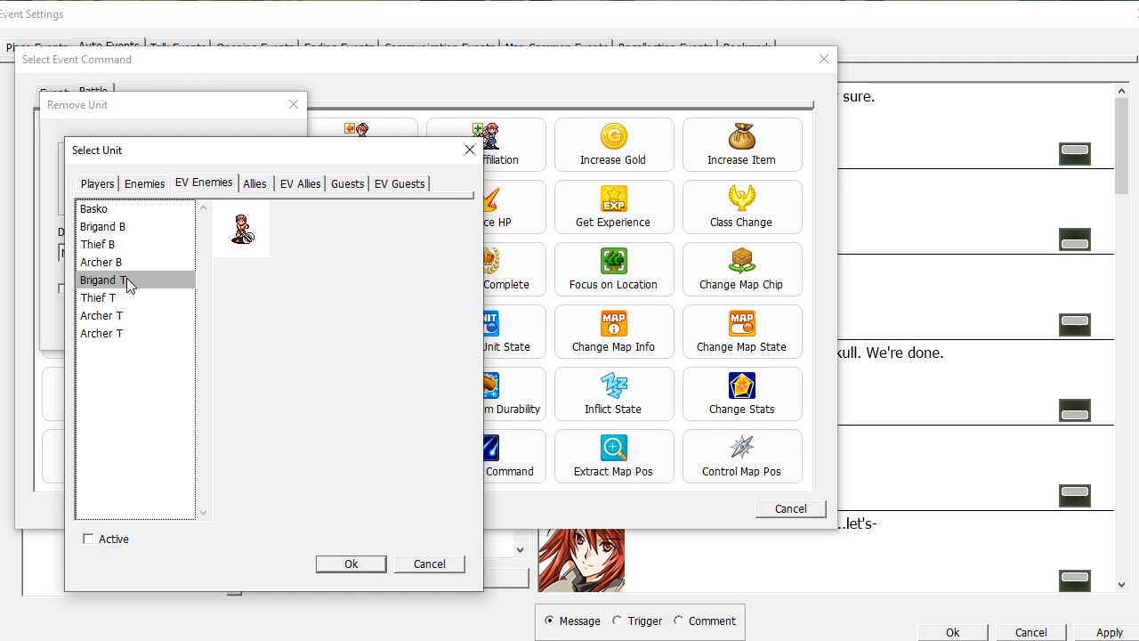
click(343, 563)
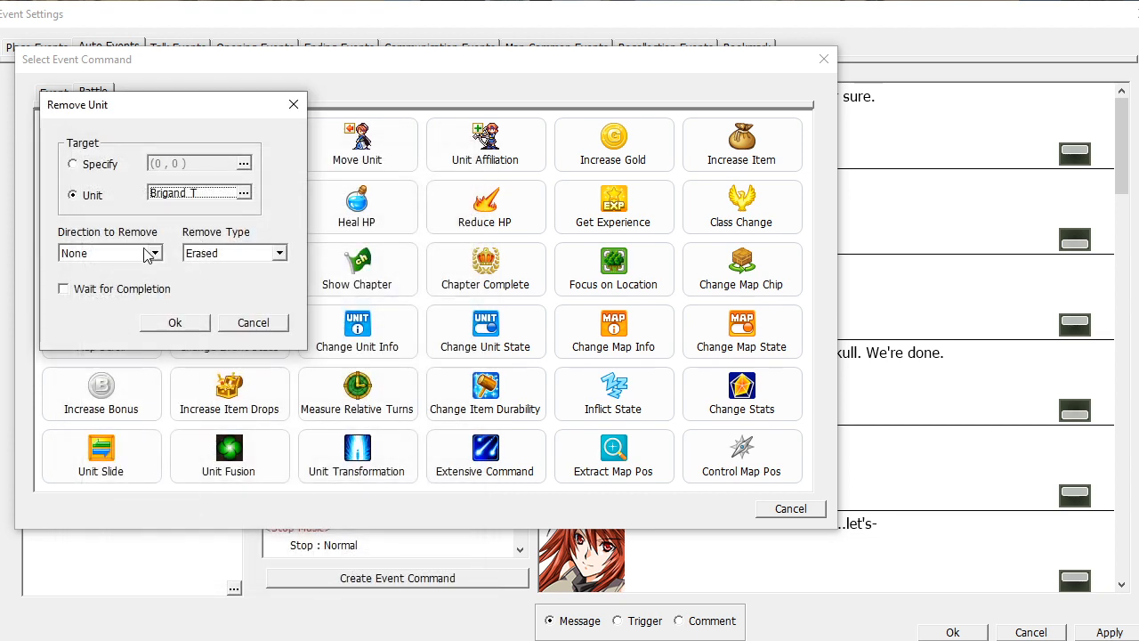
click(148, 255)
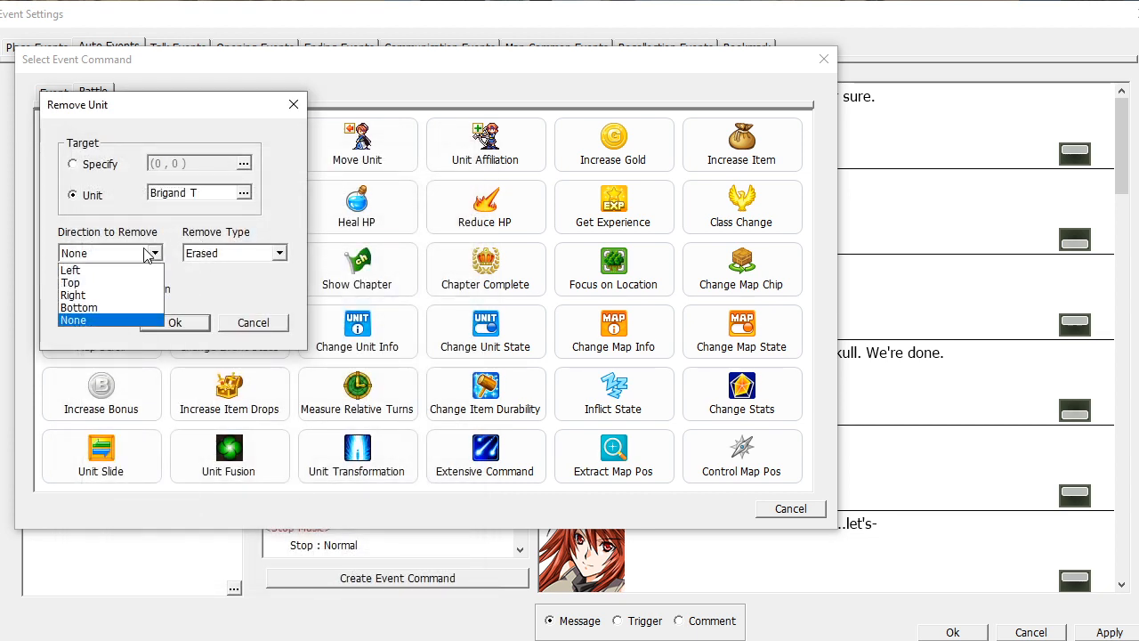
click(112, 280)
click(202, 326)
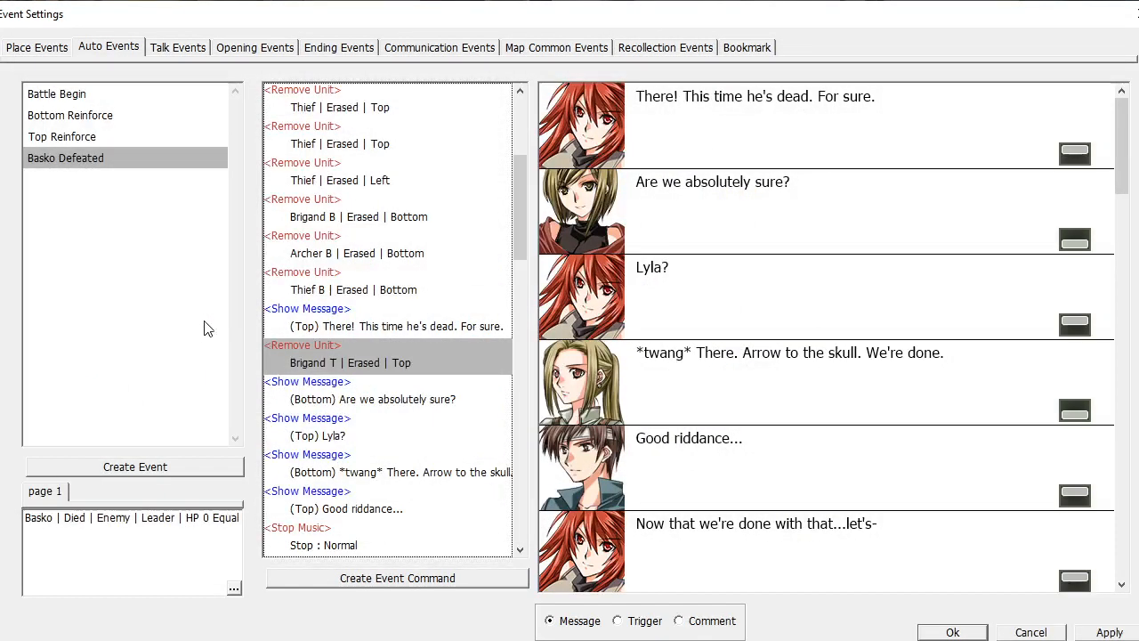
Add a Remove Unit command that erases the event enemy Thief T toward the Top
right_click(374, 369)
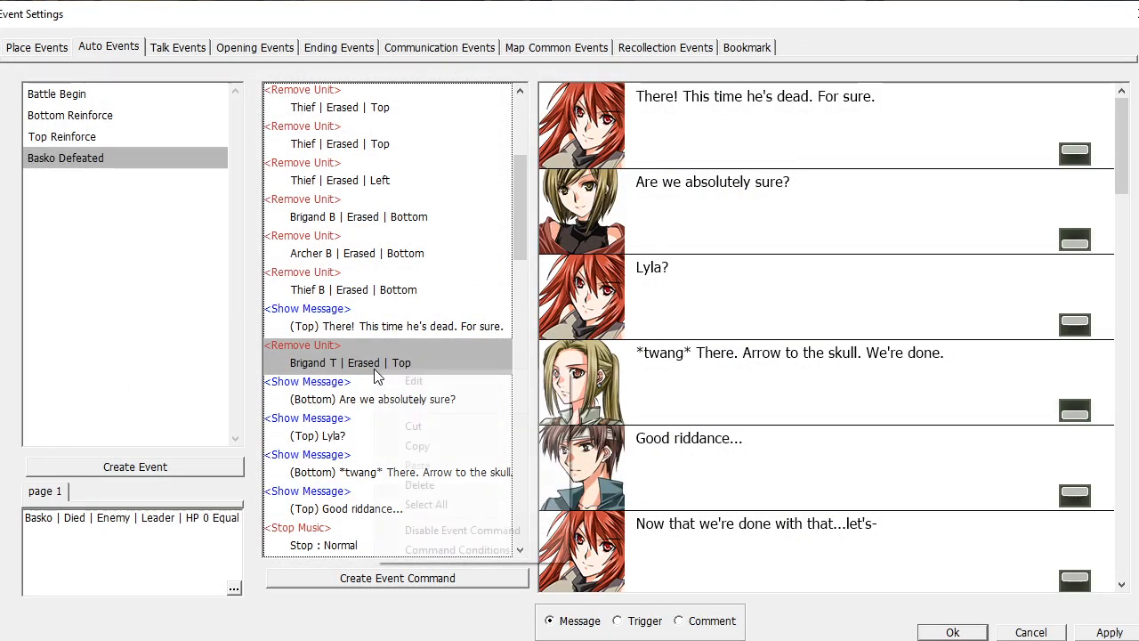
click(420, 402)
click(219, 162)
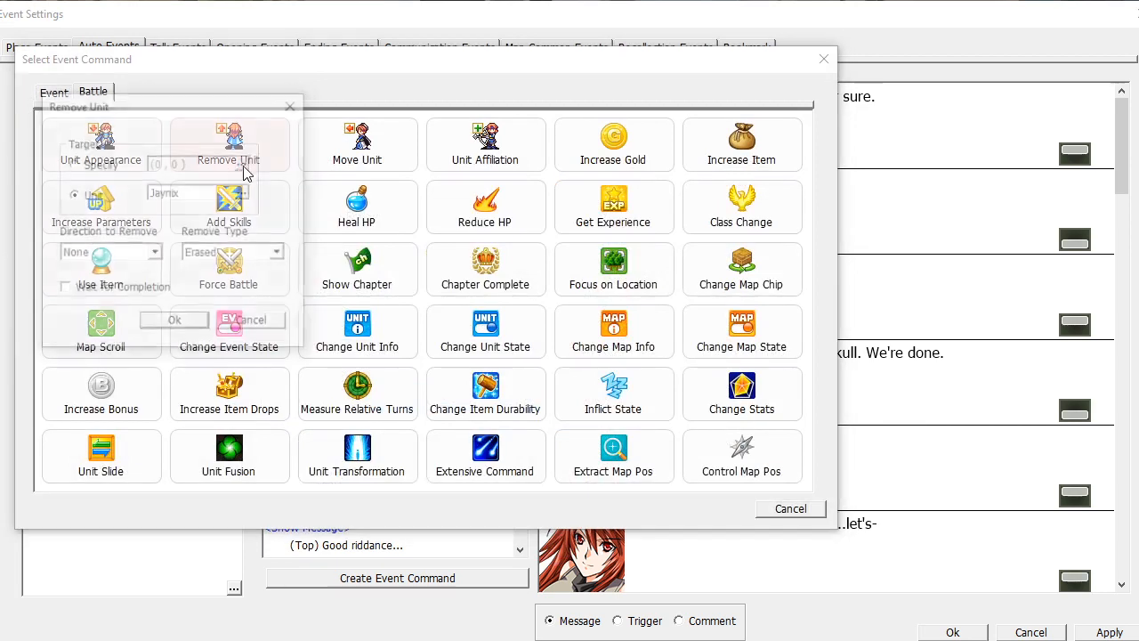
click(174, 188)
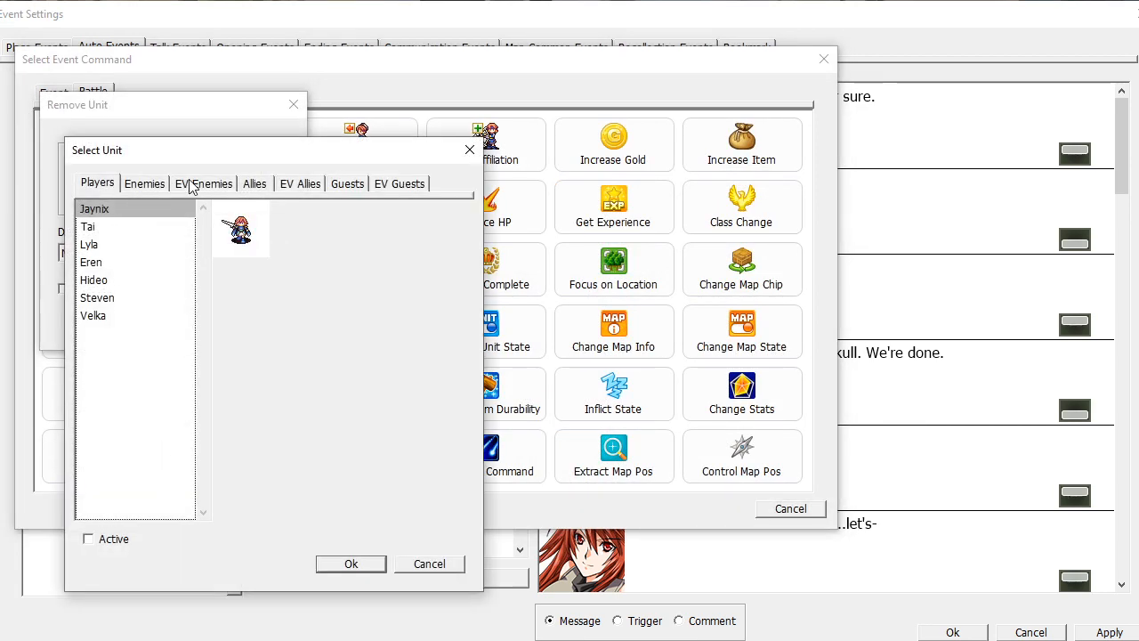
click(190, 184)
click(116, 299)
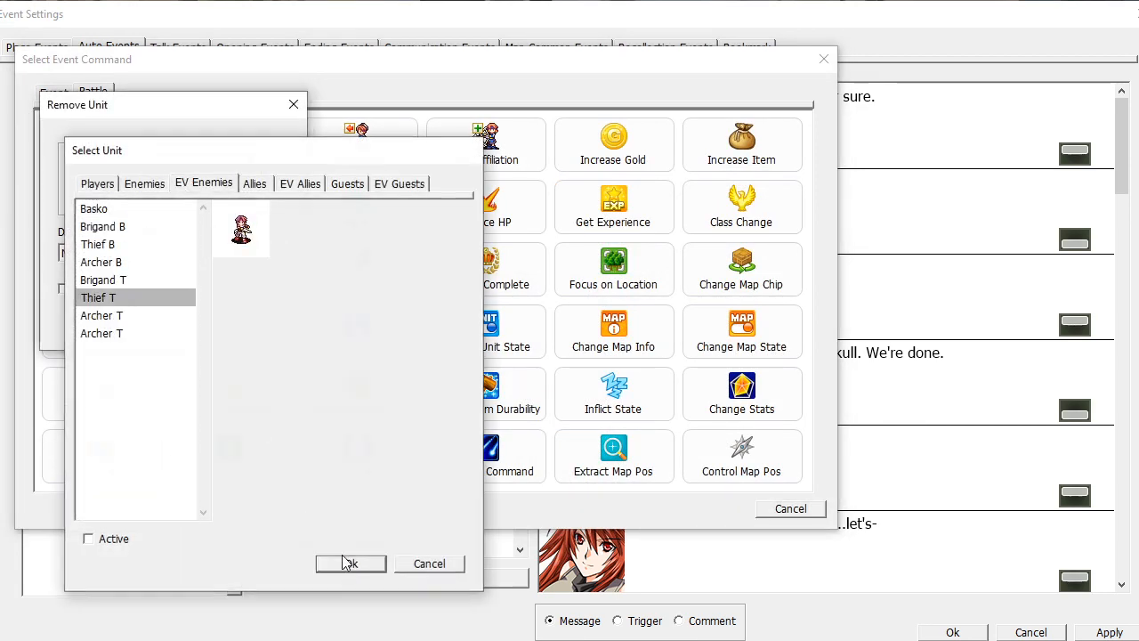
click(351, 563)
click(122, 254)
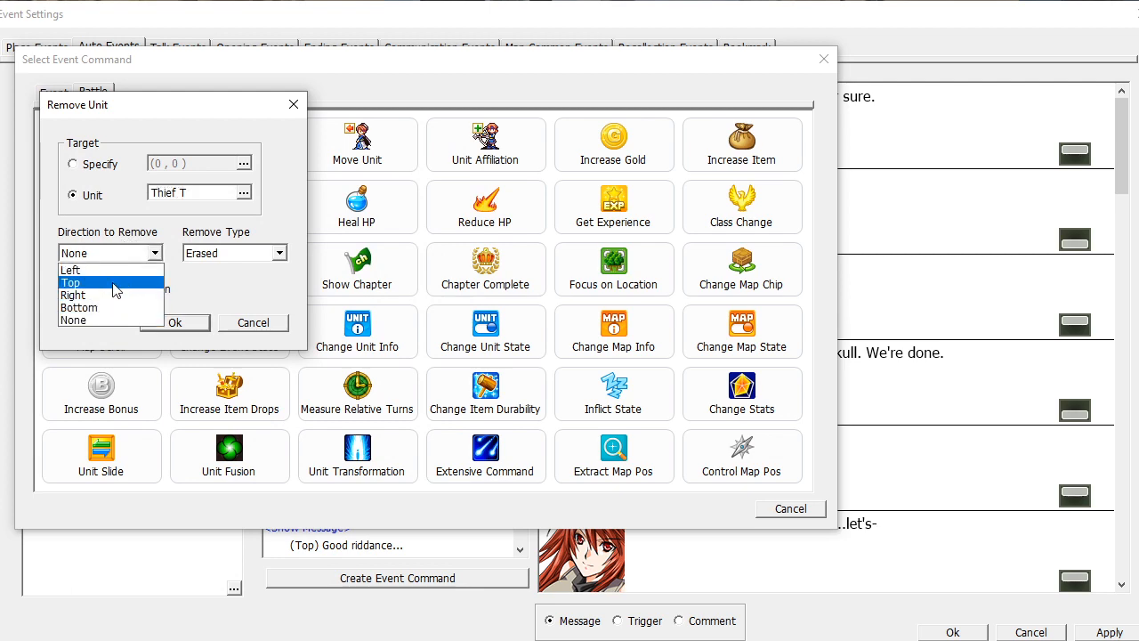
click(72, 282)
click(192, 324)
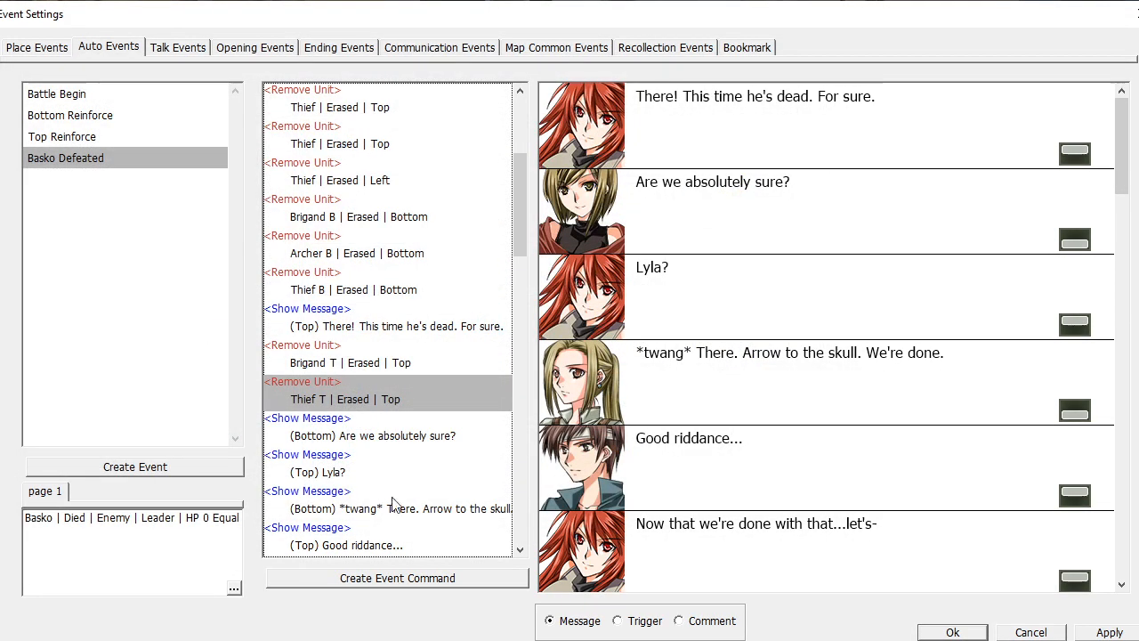
Add a Remove Unit command that erases the first of the two Archer T event enemies toward the Top
click(414, 579)
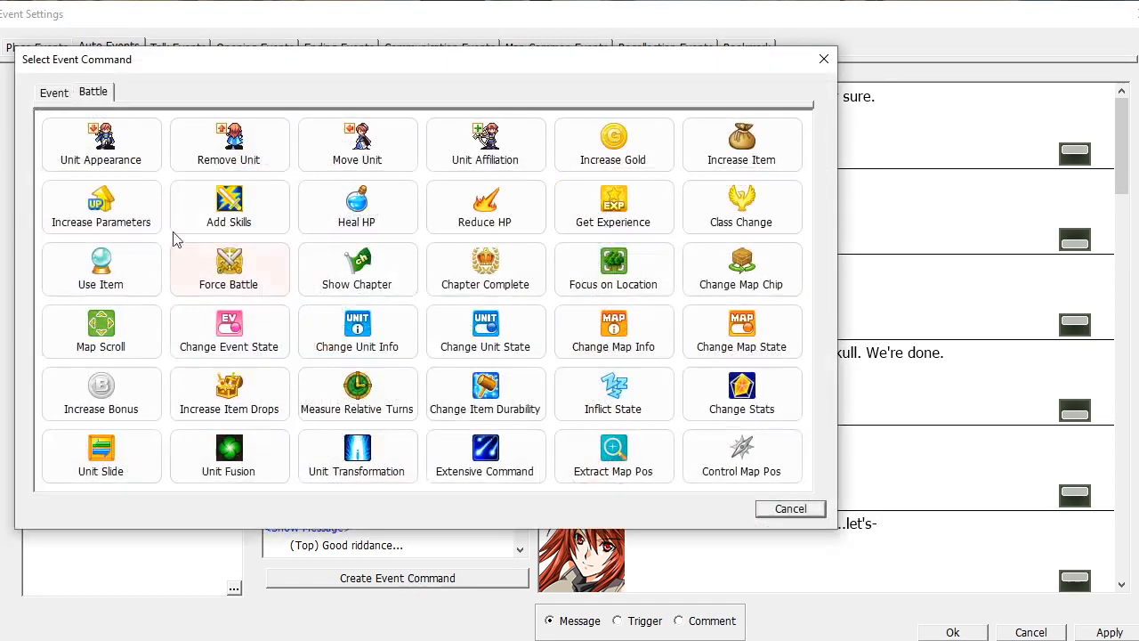
click(232, 149)
click(174, 194)
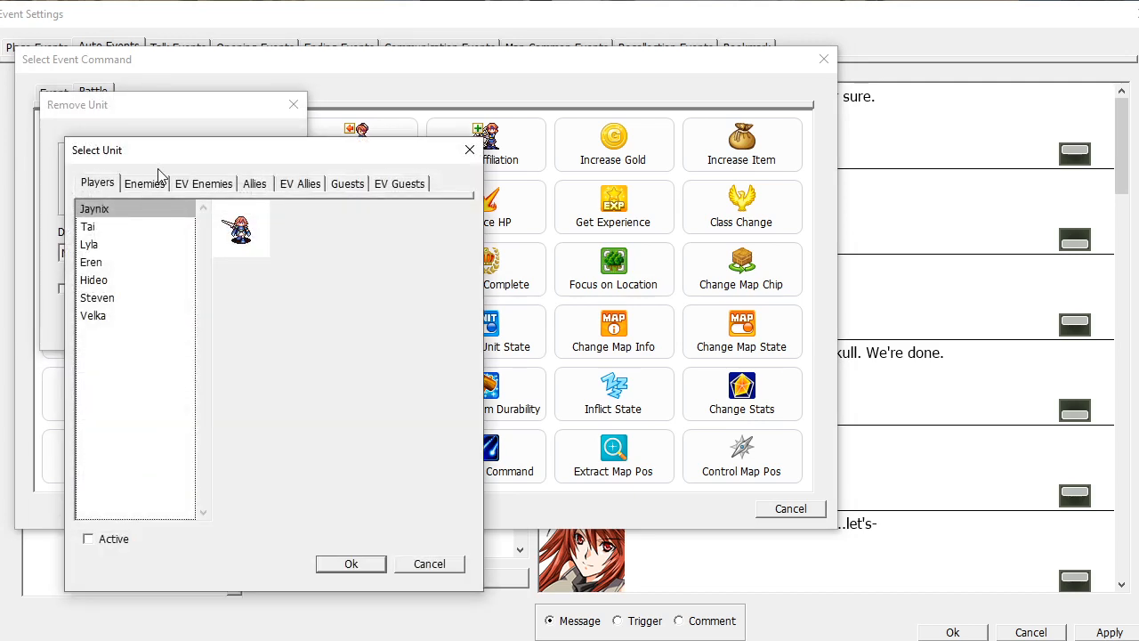
click(156, 185)
click(187, 184)
click(126, 319)
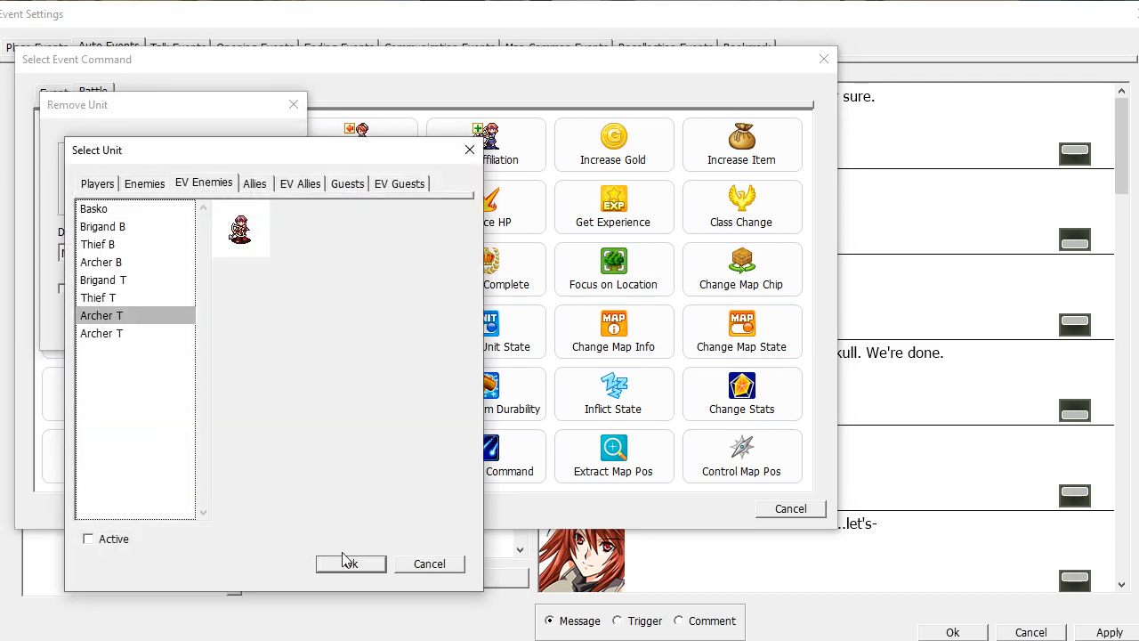
click(348, 561)
click(145, 250)
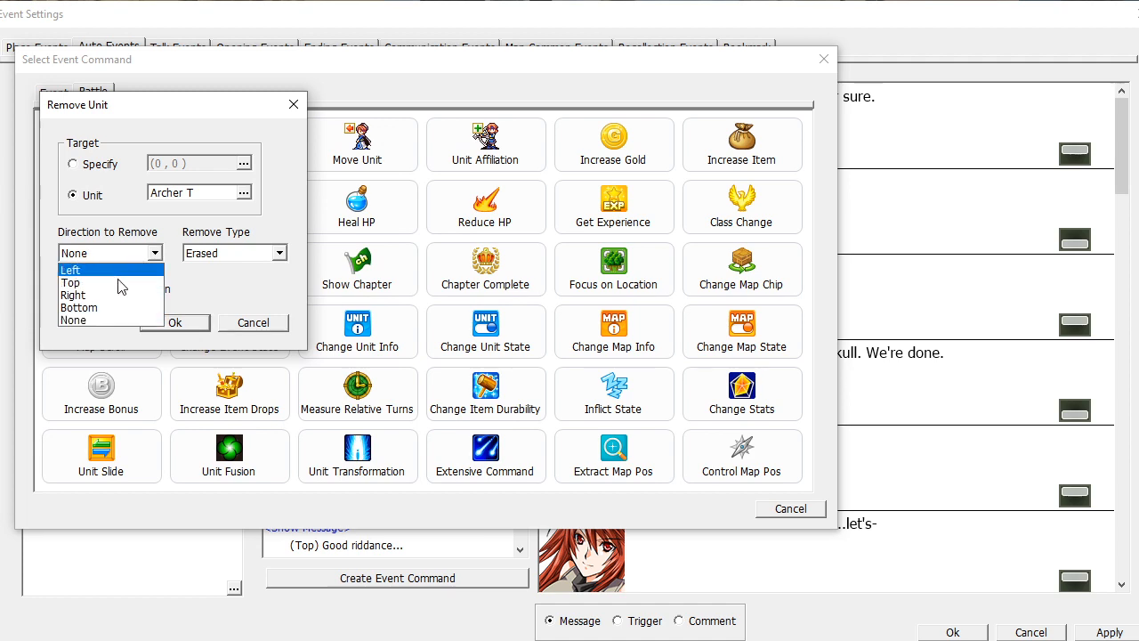
click(98, 279)
click(175, 323)
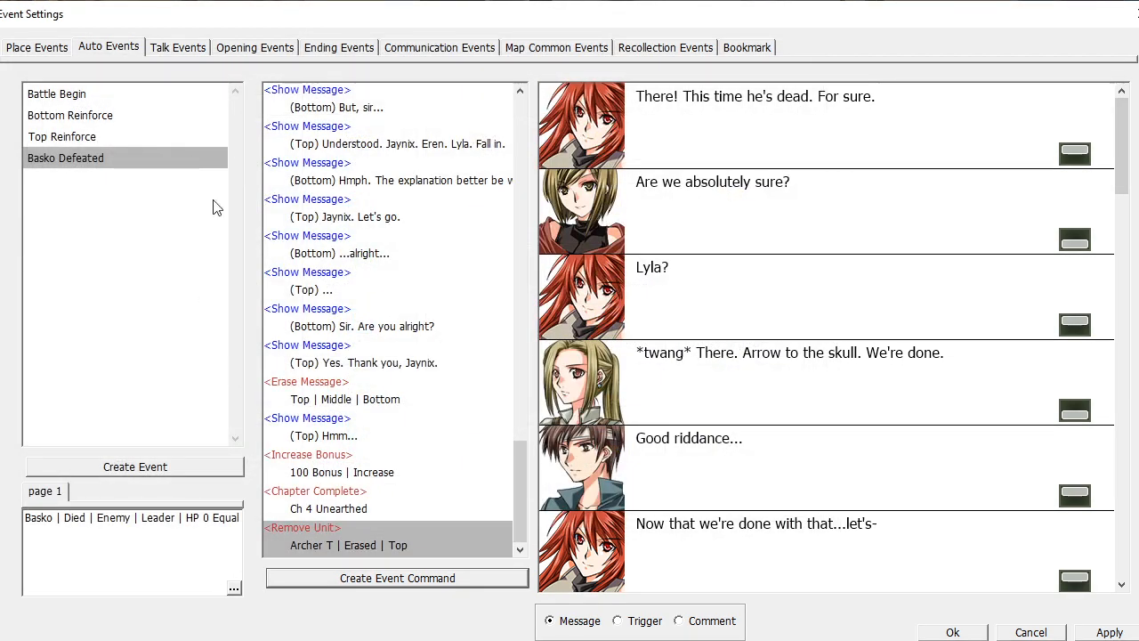
Move the Brigand T, Archer T and Thief T removal commands up below Thief B's, ahead of the event's first message
scroll(381, 473, up, 1)
scroll(379, 471, down, 1)
drag(374, 541, 392, 364)
scroll(400, 246, up, 6)
scroll(400, 252, up, 15)
scroll(399, 251, up, 5)
scroll(400, 261, down, 1)
drag(386, 435, 396, 349)
drag(369, 475, 381, 435)
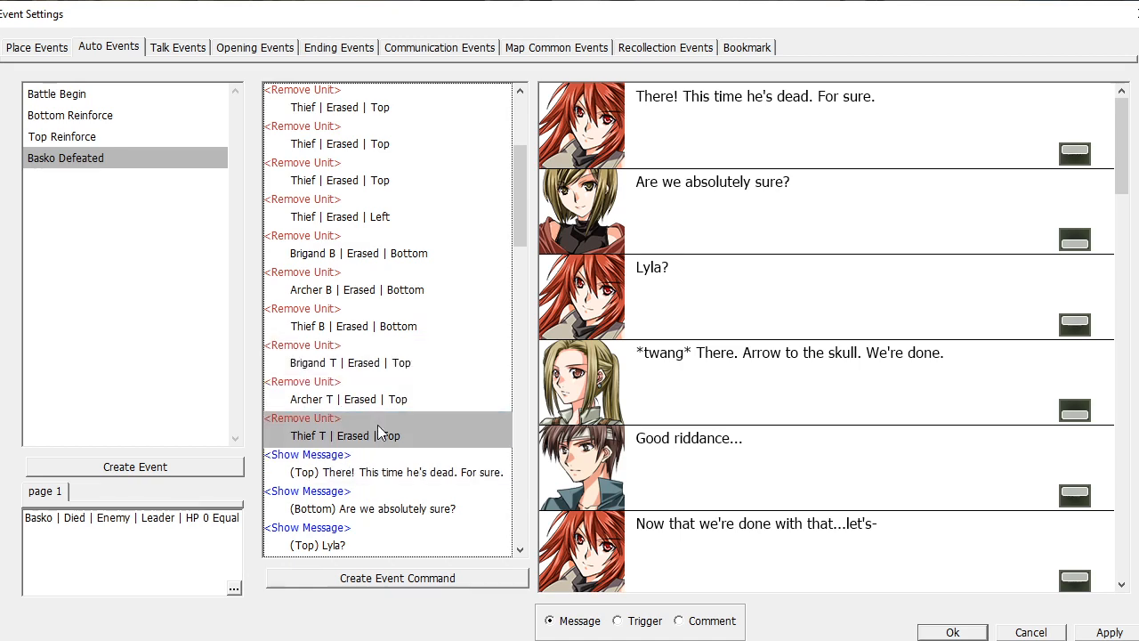
Add a Remove Unit command erasing the second Archer T toward the Top, move it above the first message, and accept the event settings
click(407, 471)
right_click(397, 472)
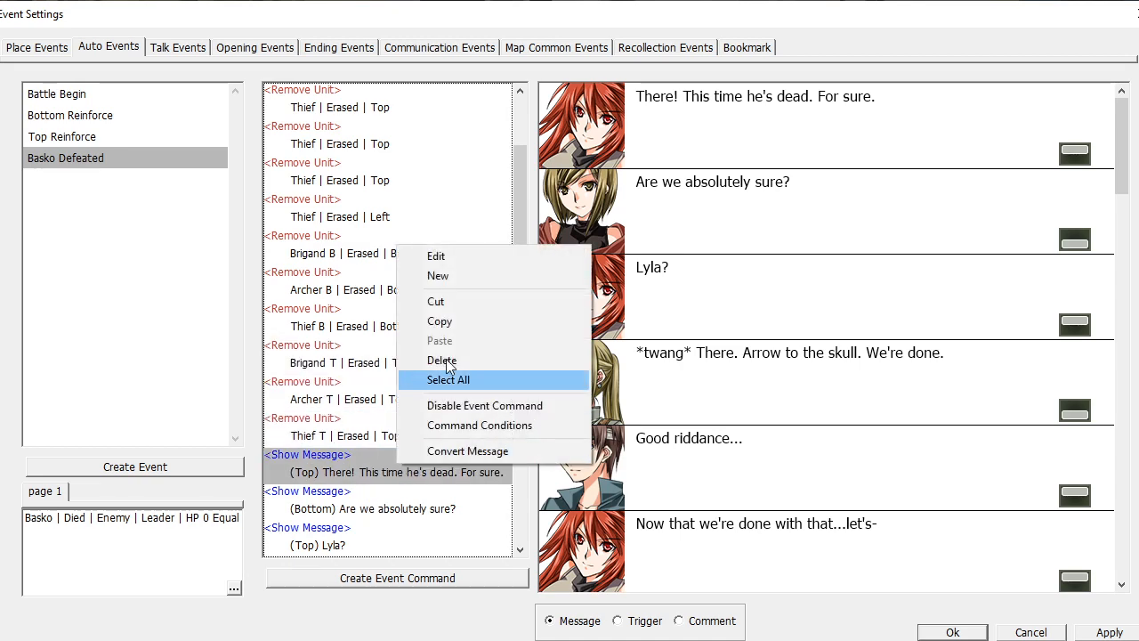
click(444, 279)
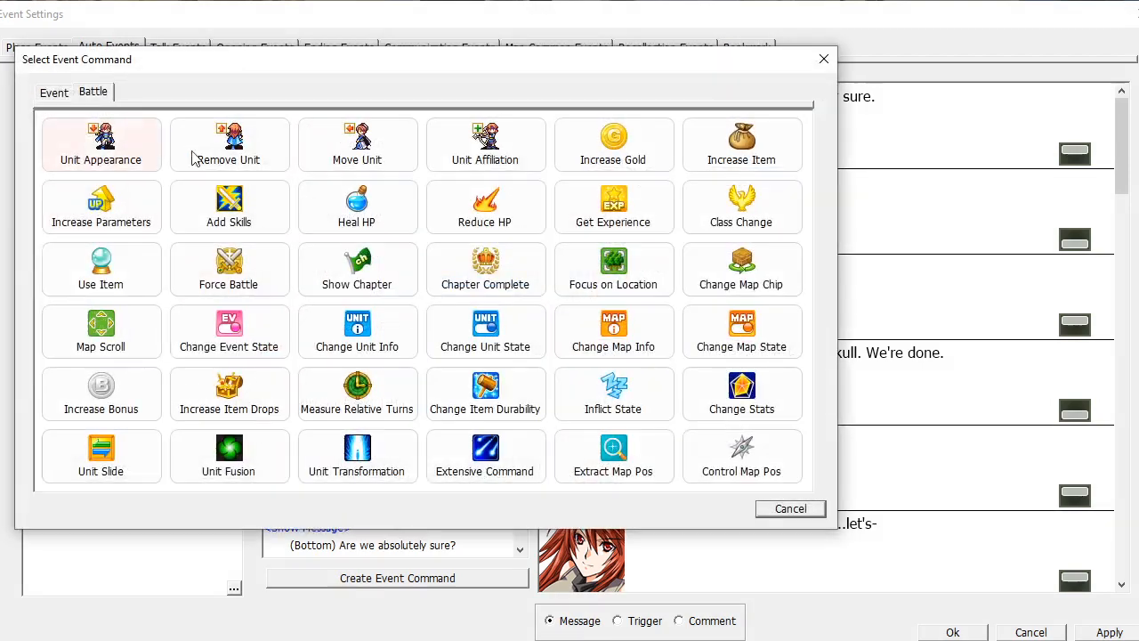
click(195, 157)
click(210, 194)
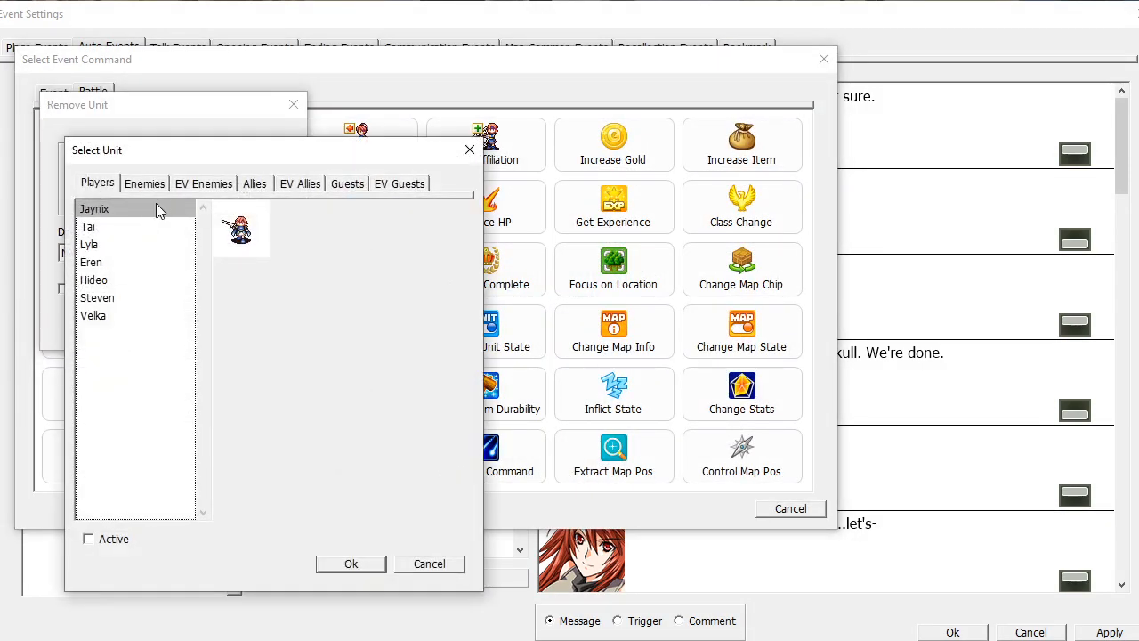
click(203, 184)
click(101, 334)
click(334, 563)
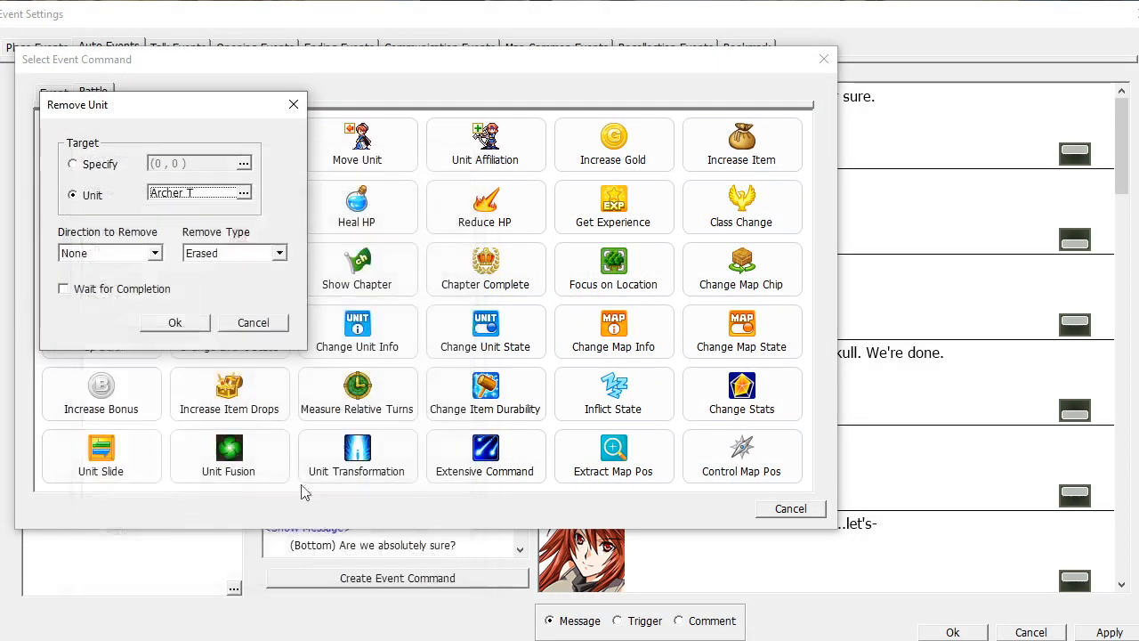
click(153, 255)
click(70, 283)
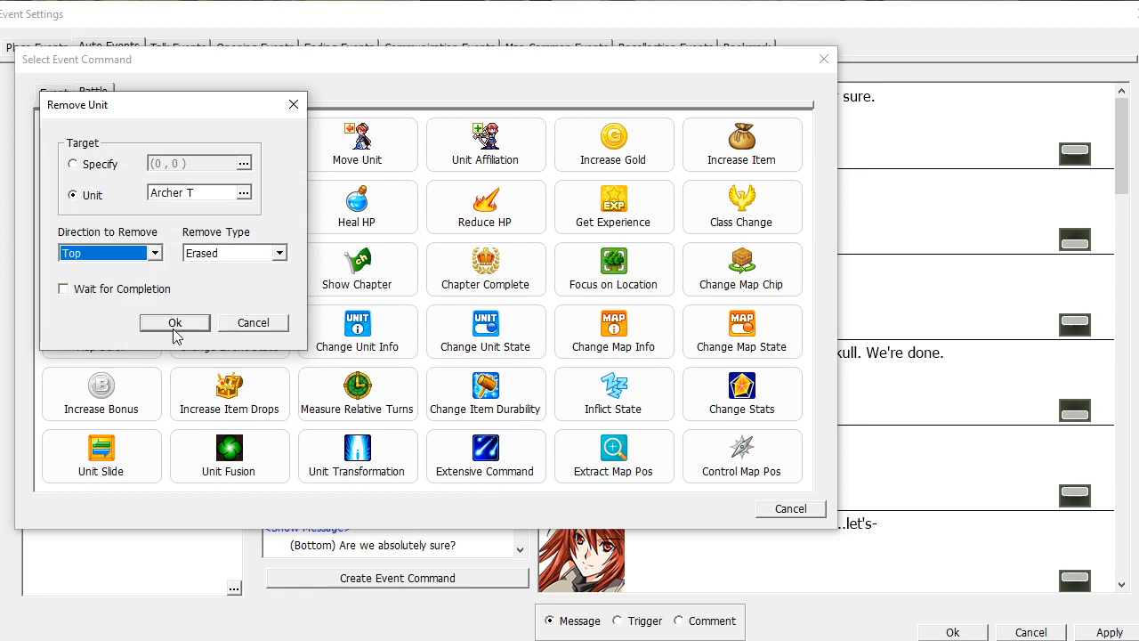
click(174, 322)
mouse_move(348, 516)
mouse_down()
mouse_move(323, 451)
mouse_move(360, 454)
mouse_move(380, 422)
mouse_up()
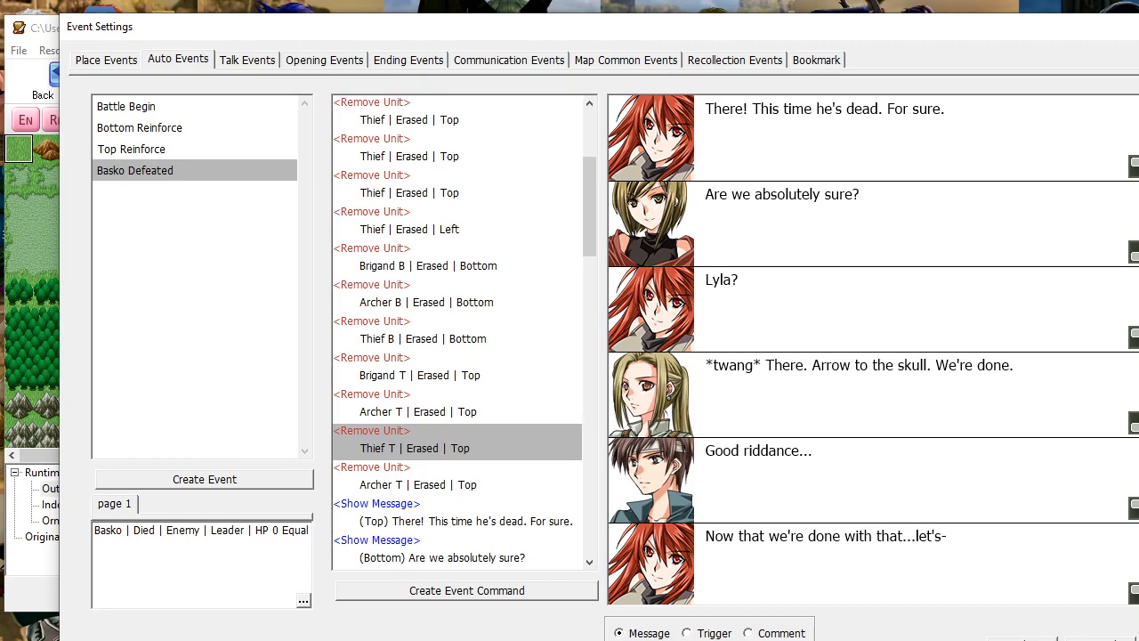
click(1035, 629)
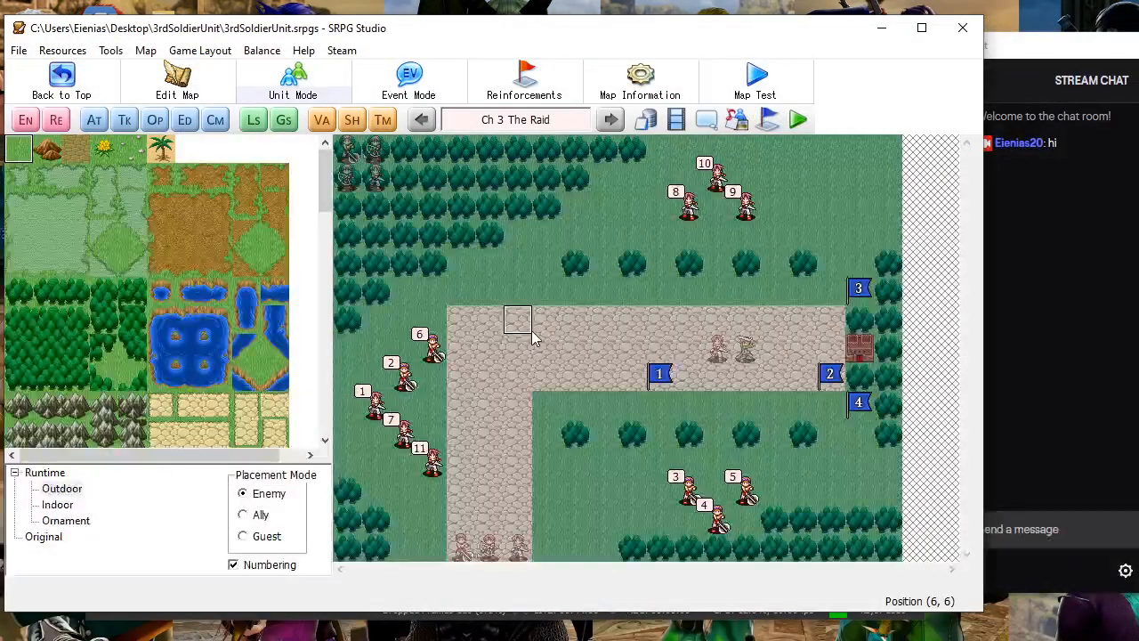
Save the project
click(620, 638)
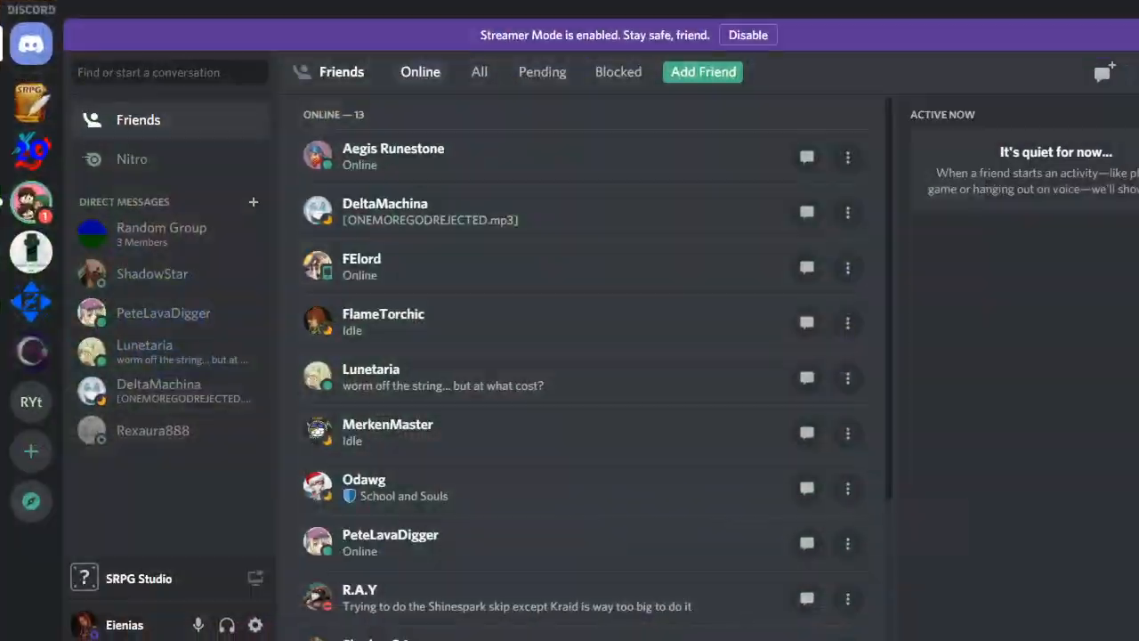
click(620, 639)
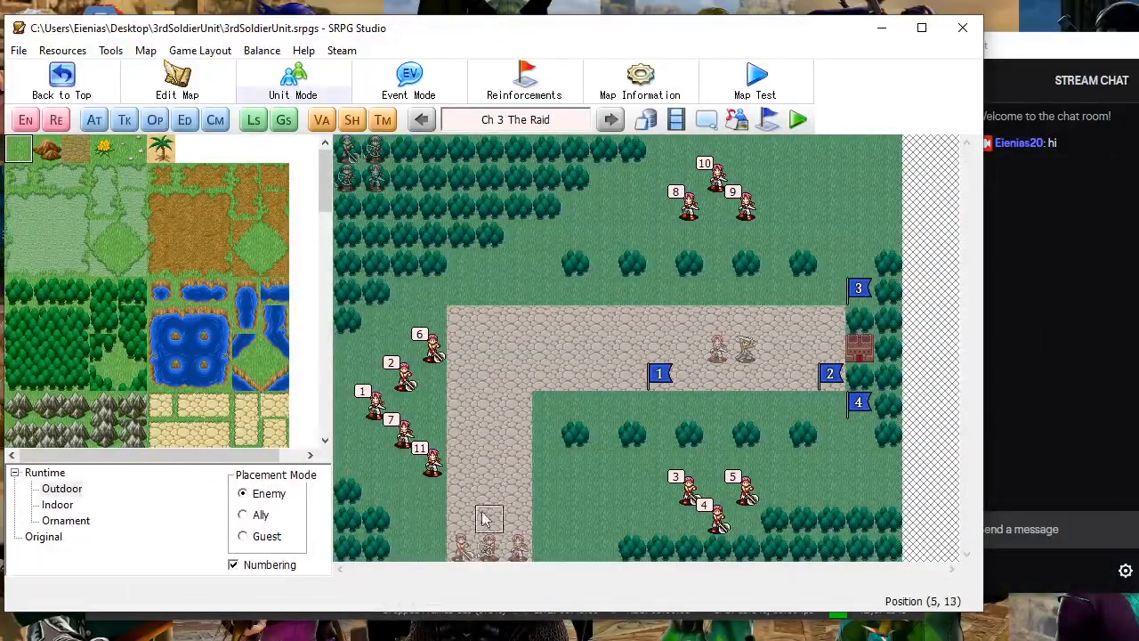
click(19, 51)
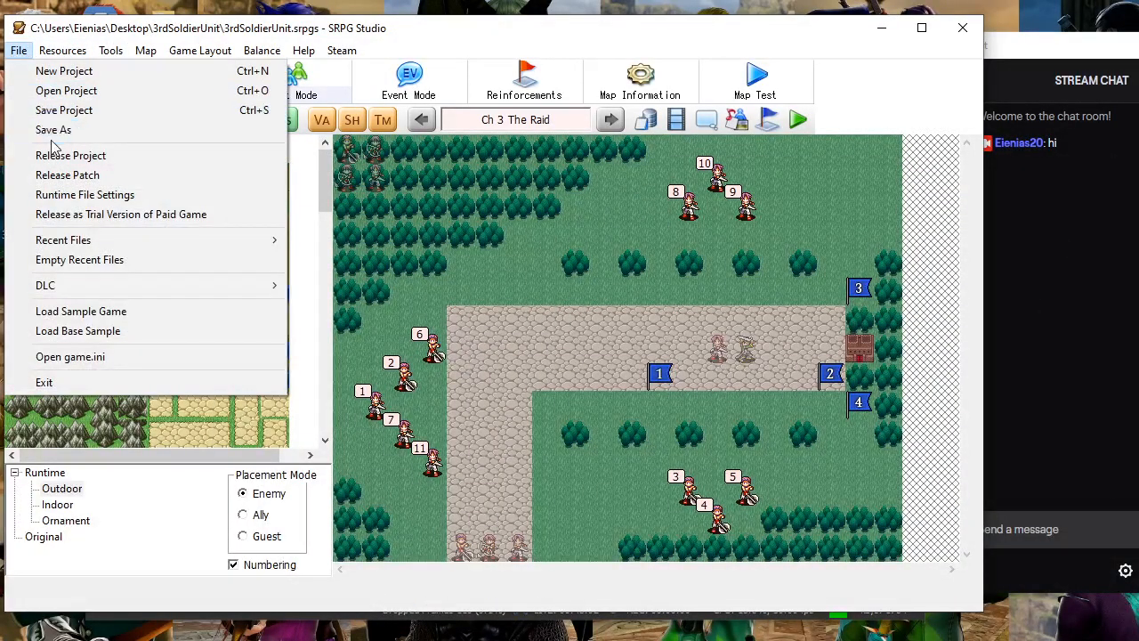
click(54, 112)
Go to the Ch 6 The Blade map and enlarge its width and height in the map information
click(611, 122)
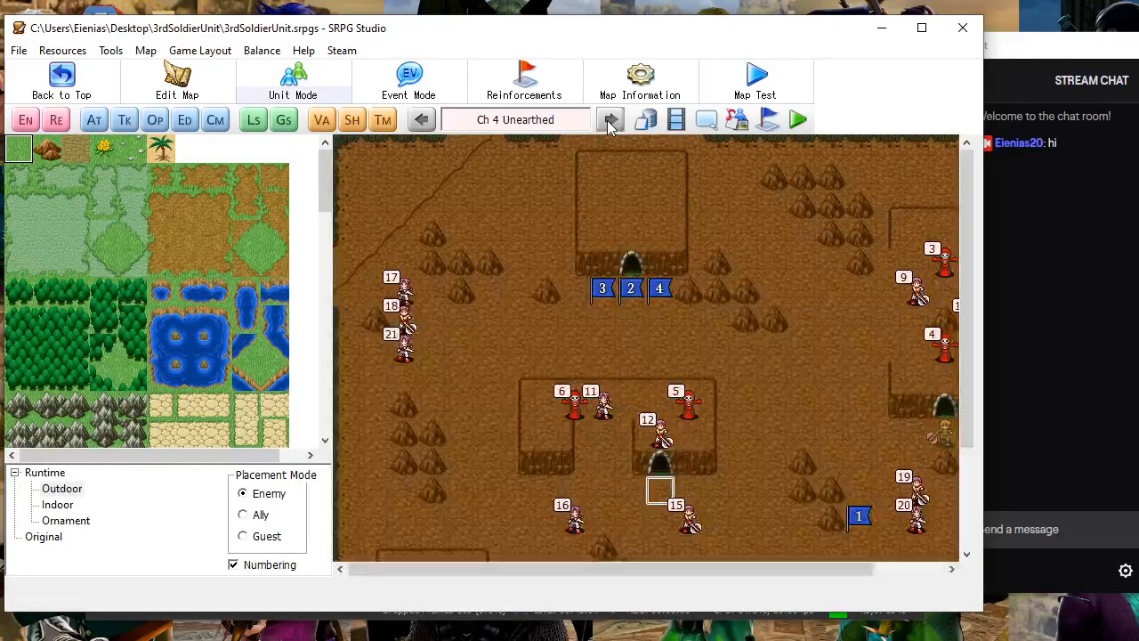
click(610, 122)
click(610, 122)
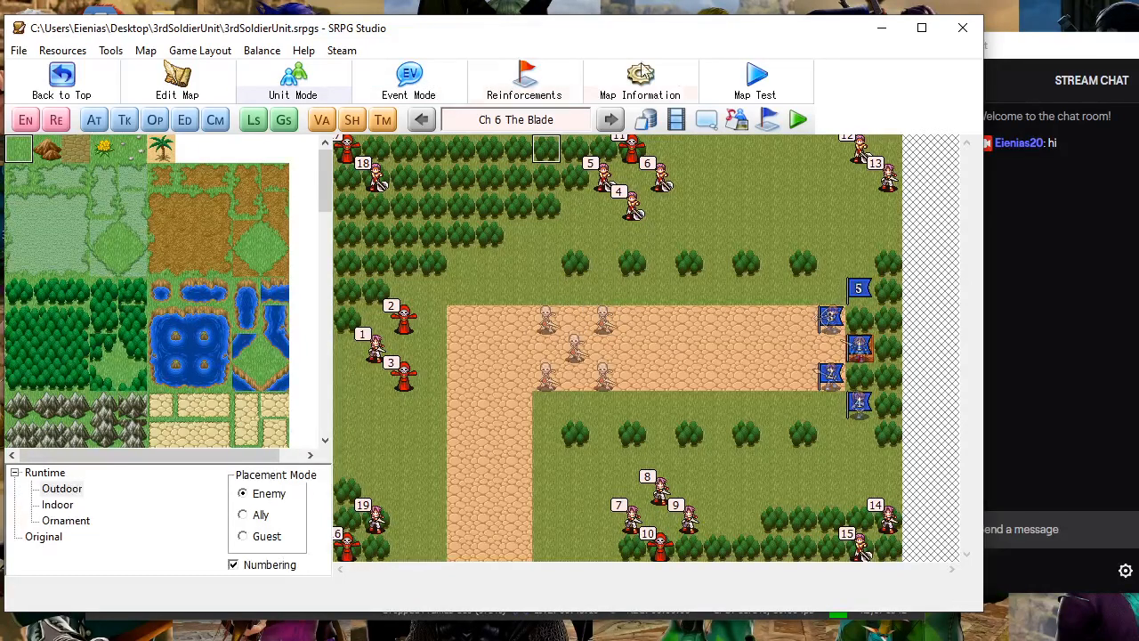
click(639, 81)
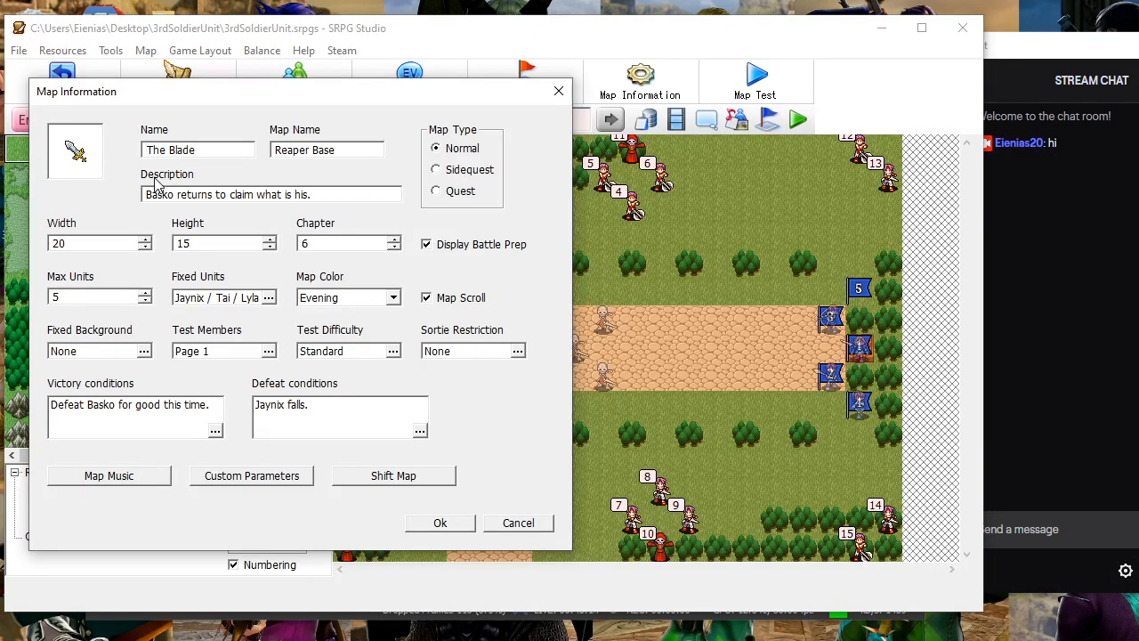
double_click(95, 243)
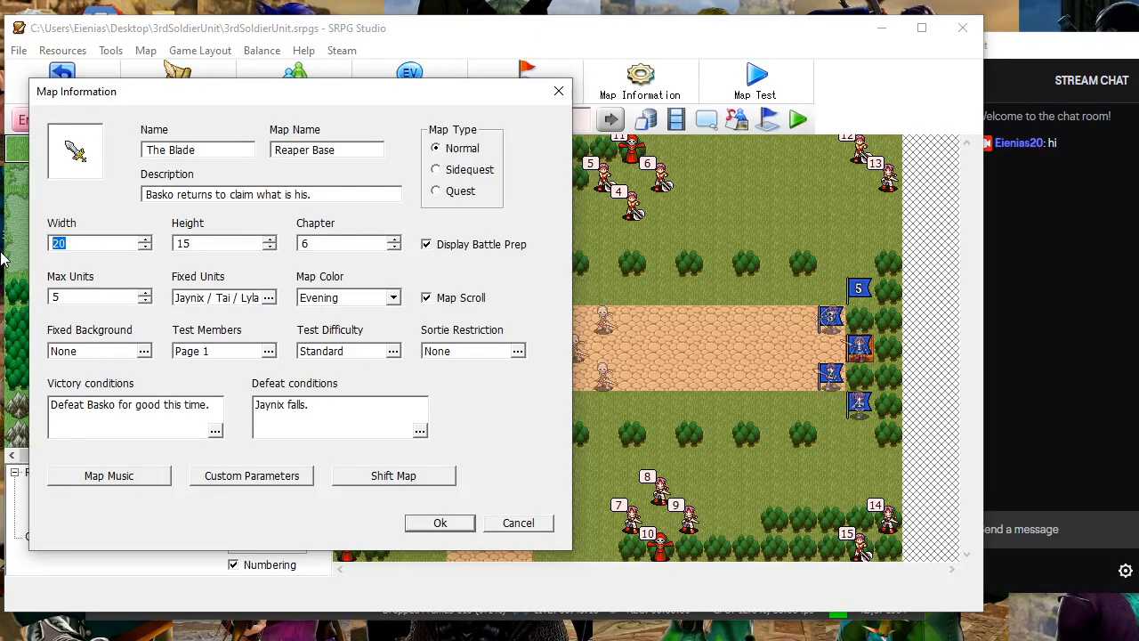
text(2)
double_click(222, 242)
click(439, 523)
scroll(697, 408, down, 1)
scroll(696, 407, down, 9)
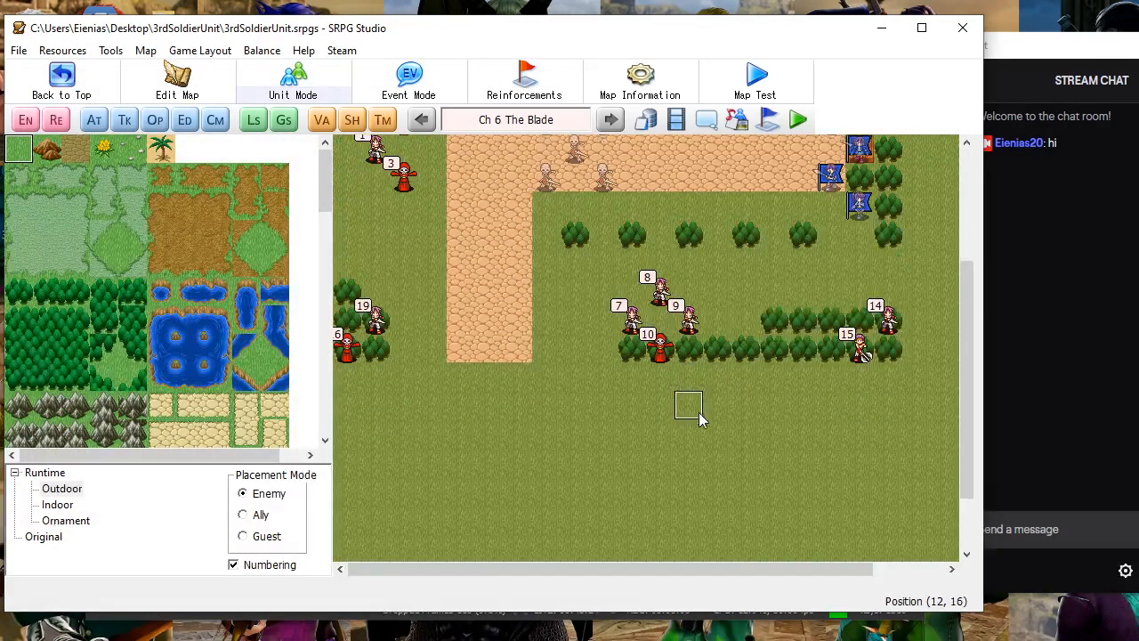
Shift the whole Ch 6 The Blade map 5 tiles left, with units, place events and reinforcements included
scroll(712, 541, up, 4)
scroll(721, 551, down, 4)
scroll(719, 542, up, 5)
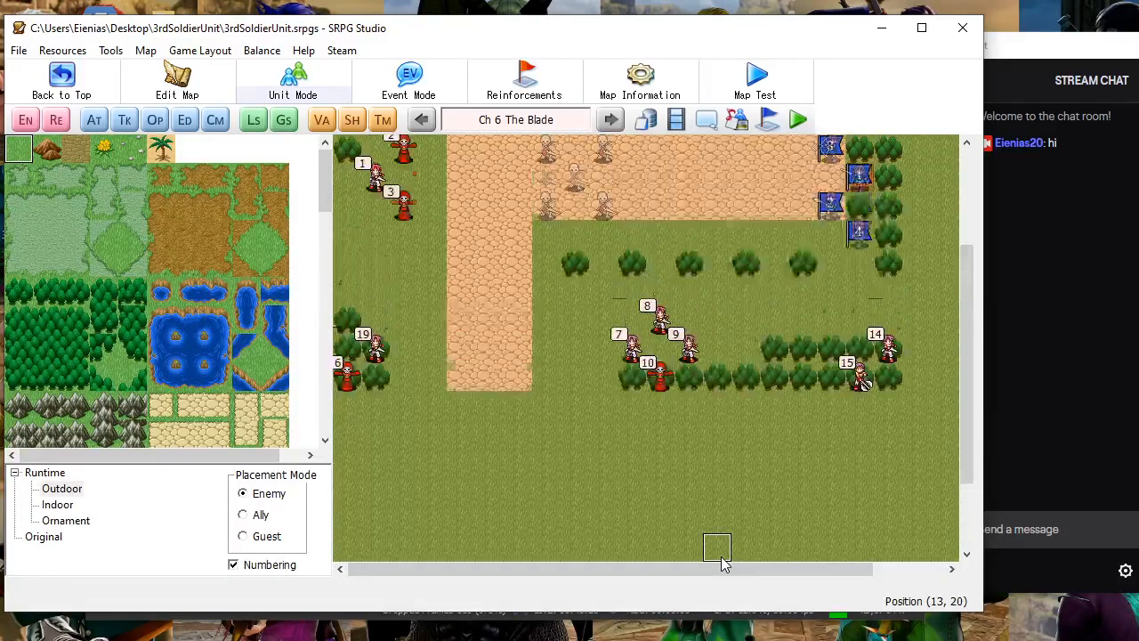
drag(725, 570, 887, 579)
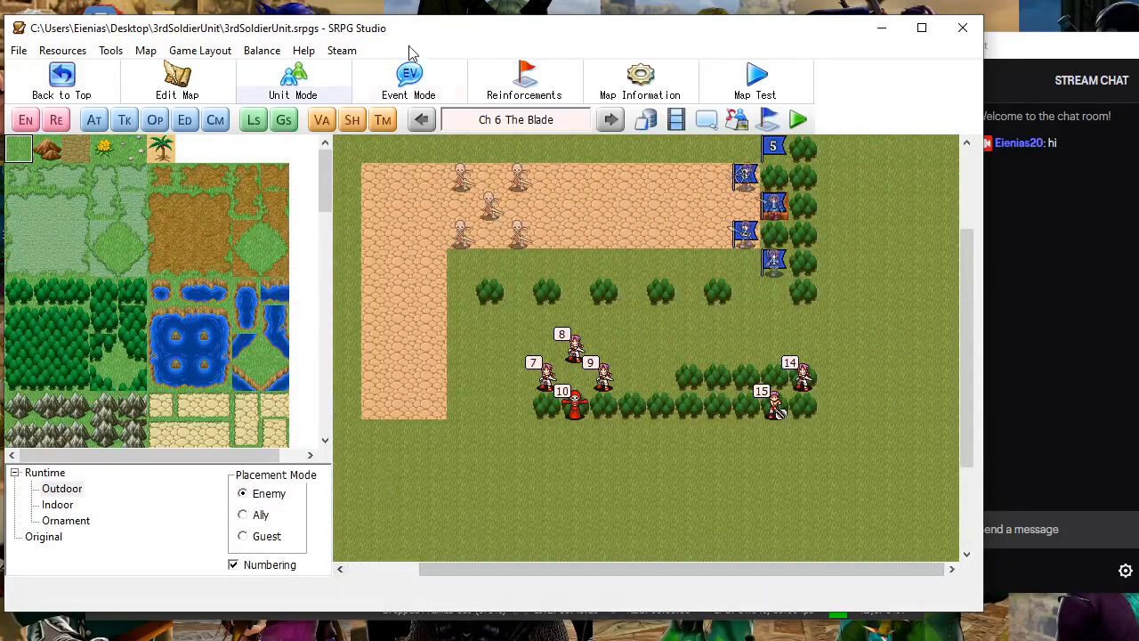
click(609, 78)
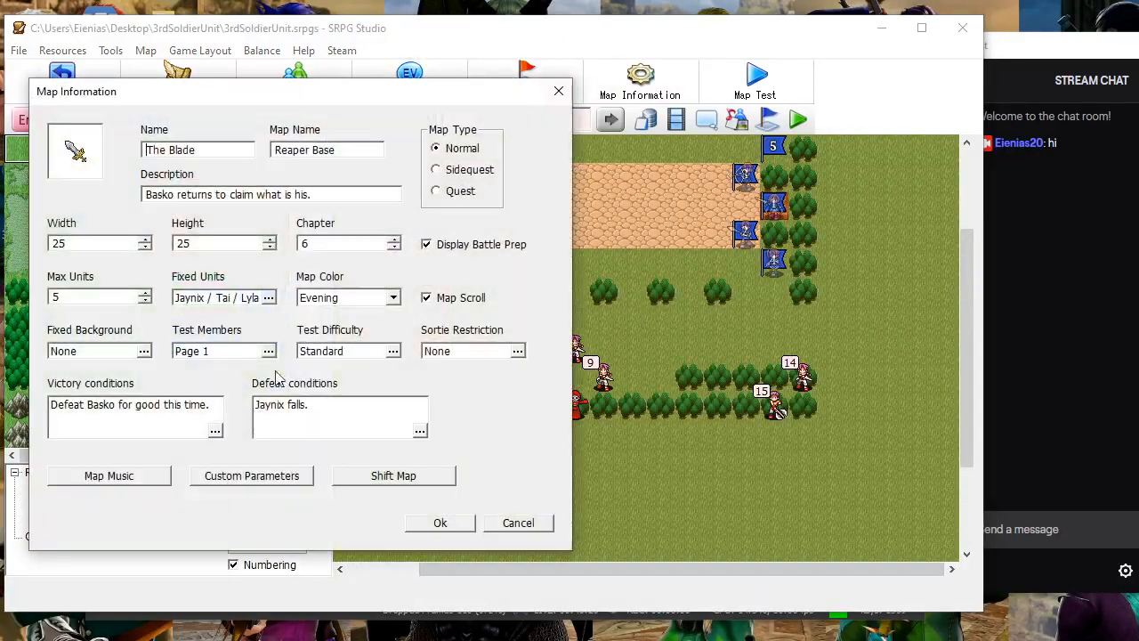
click(383, 475)
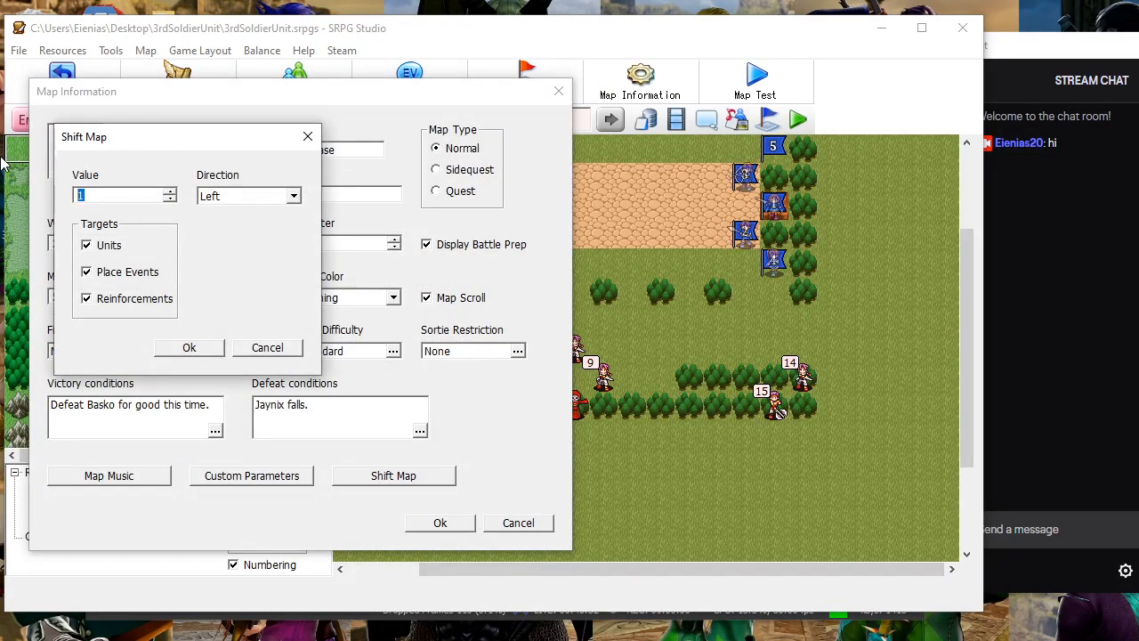
click(214, 349)
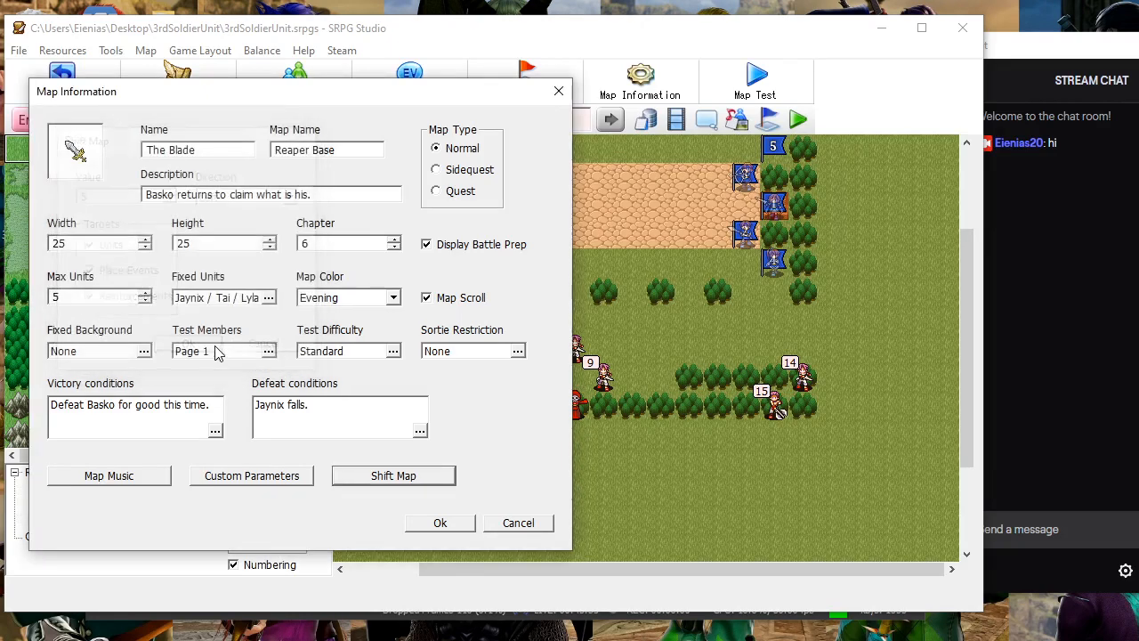
click(438, 524)
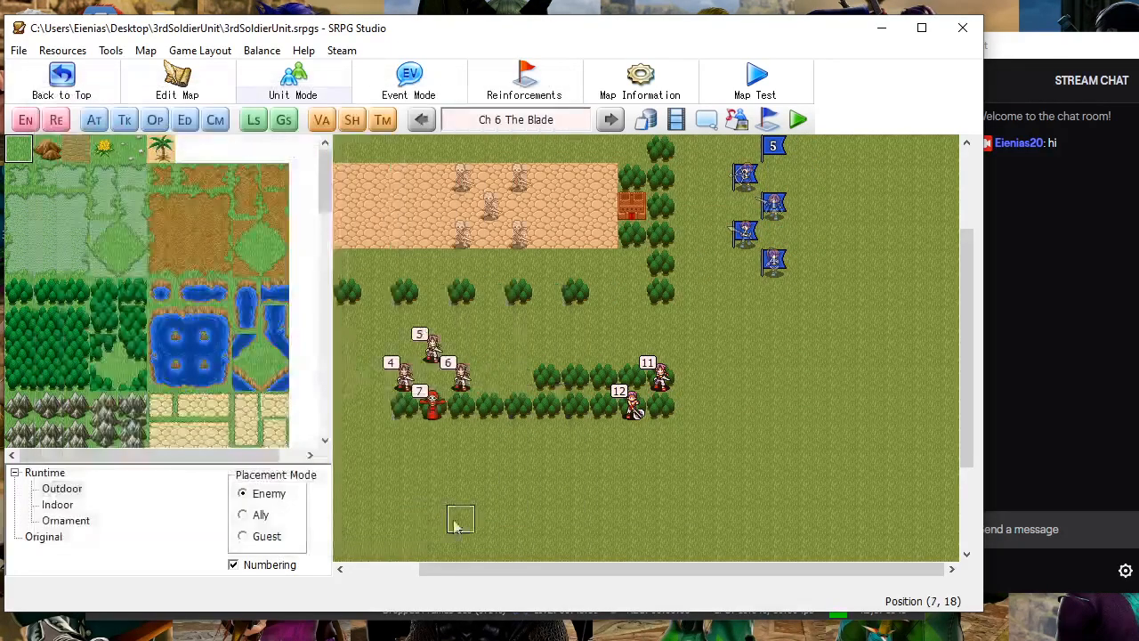
Shift the map 5 tiles right, including its units, place events and reinforcements, and accept the map information
scroll(478, 521, up, 5)
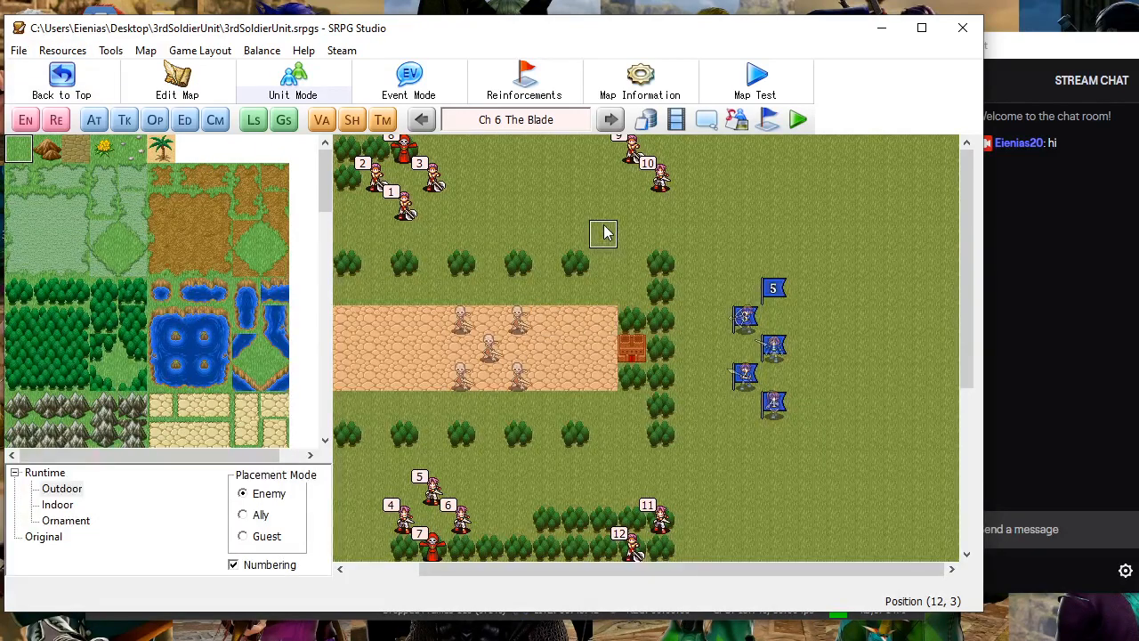
drag(634, 569, 462, 572)
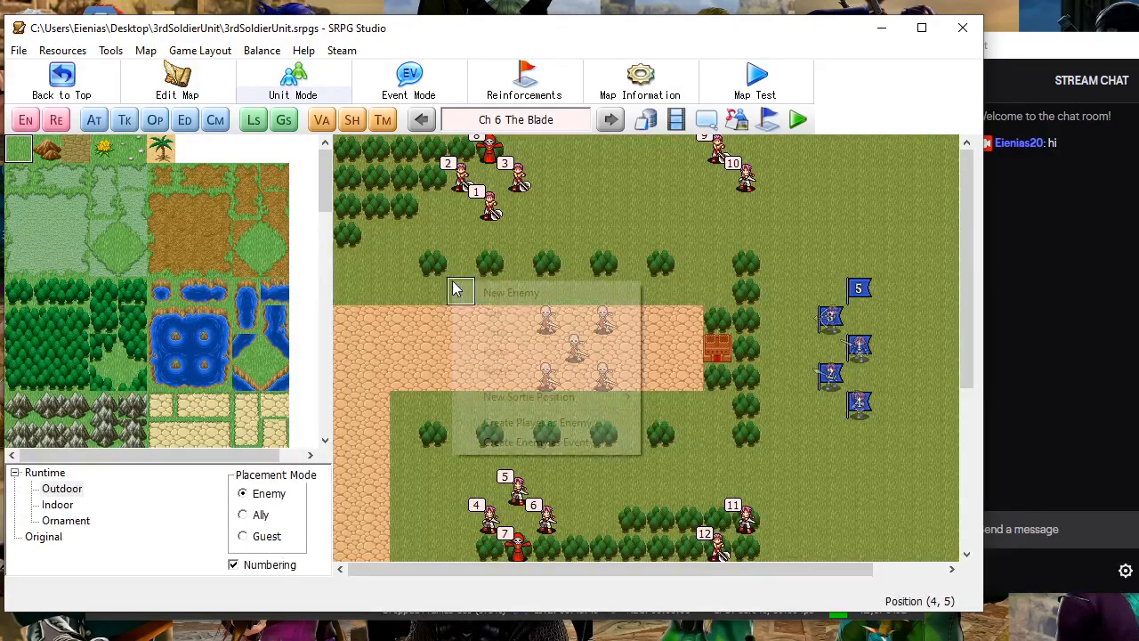
right_click(454, 286)
click(404, 46)
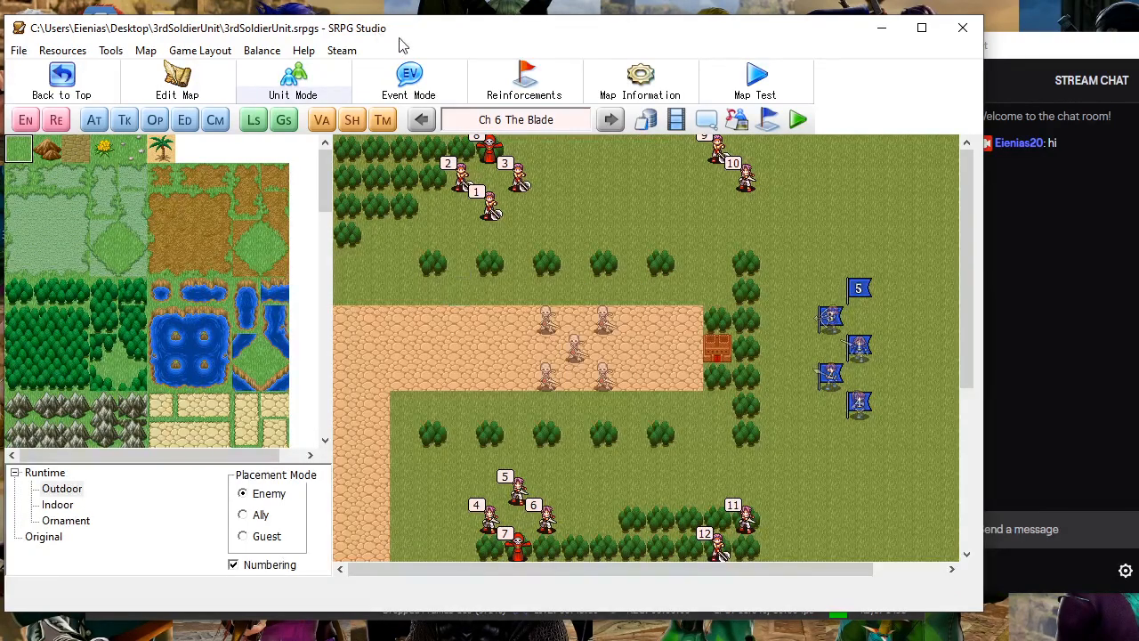
click(633, 84)
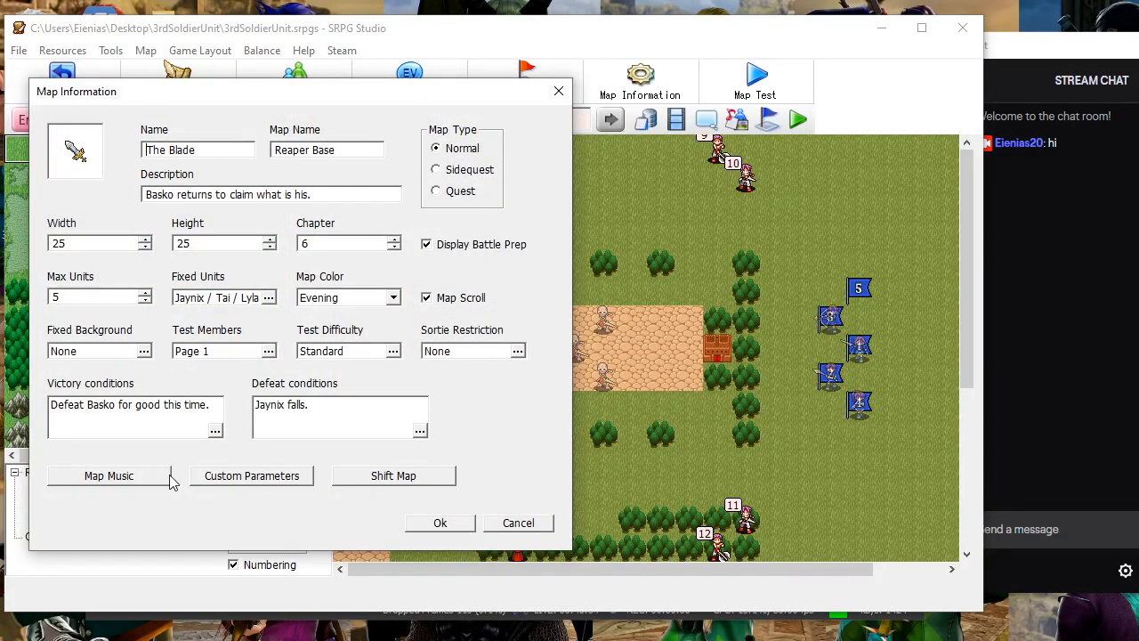
click(365, 475)
click(247, 198)
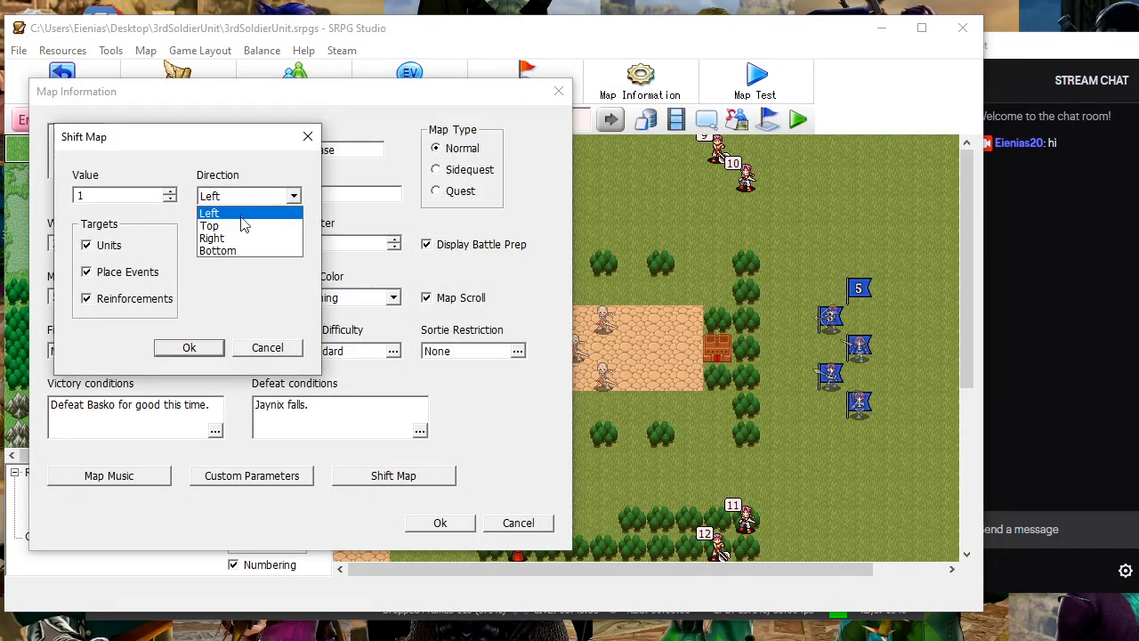
click(235, 238)
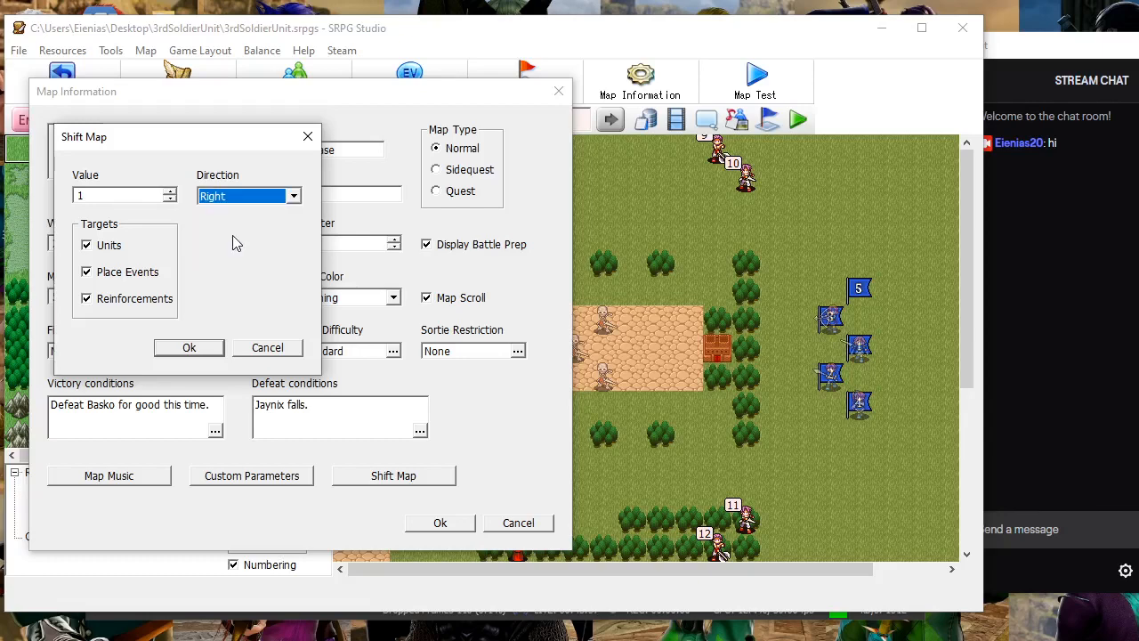
double_click(105, 195)
text(5)
click(189, 347)
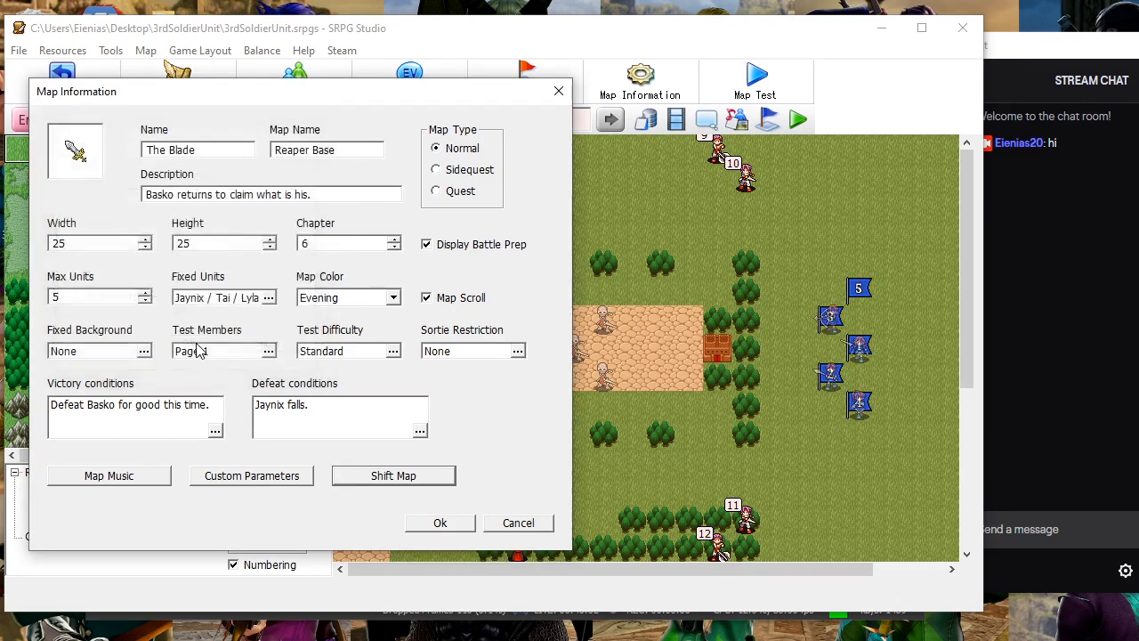
click(438, 523)
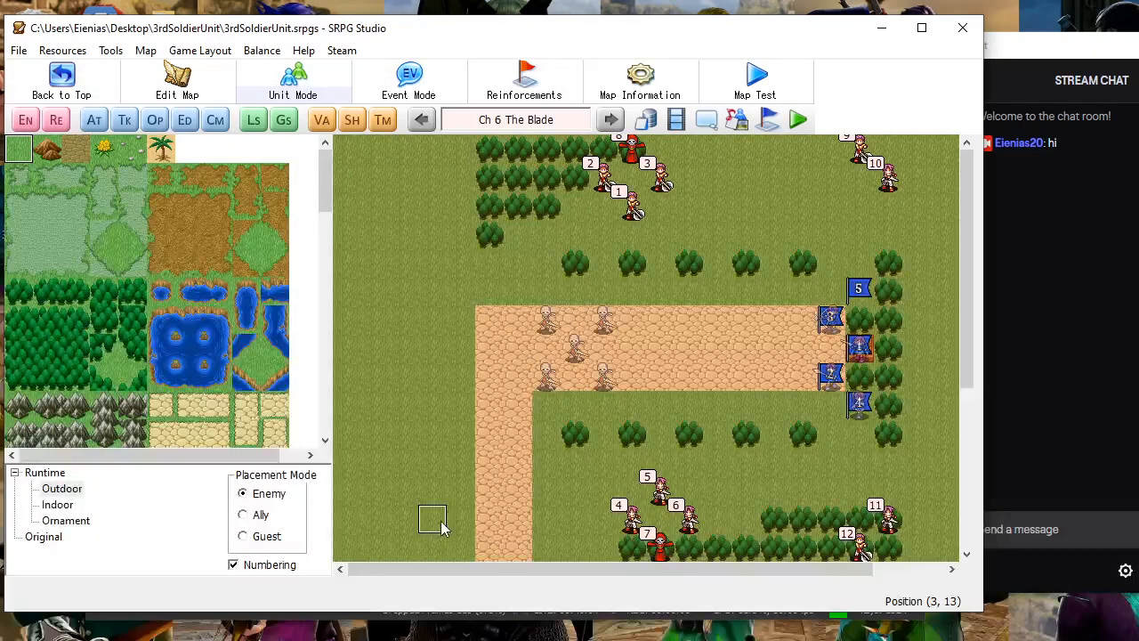
scroll(516, 434, down, 5)
scroll(516, 434, up, 10)
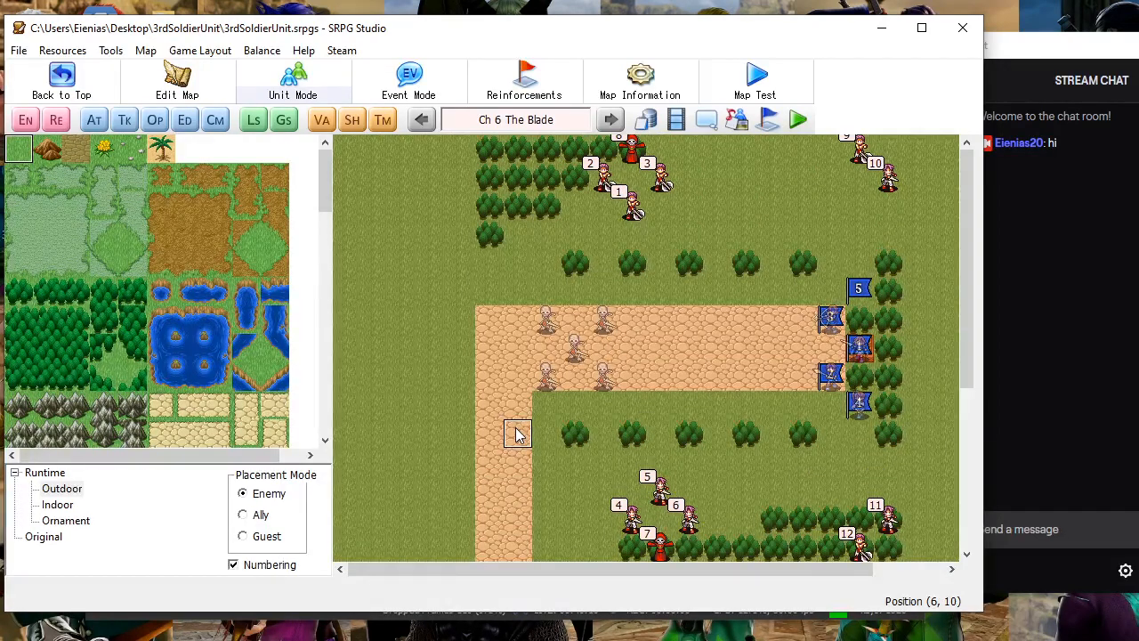
scroll(516, 428, down, 3)
scroll(517, 429, up, 3)
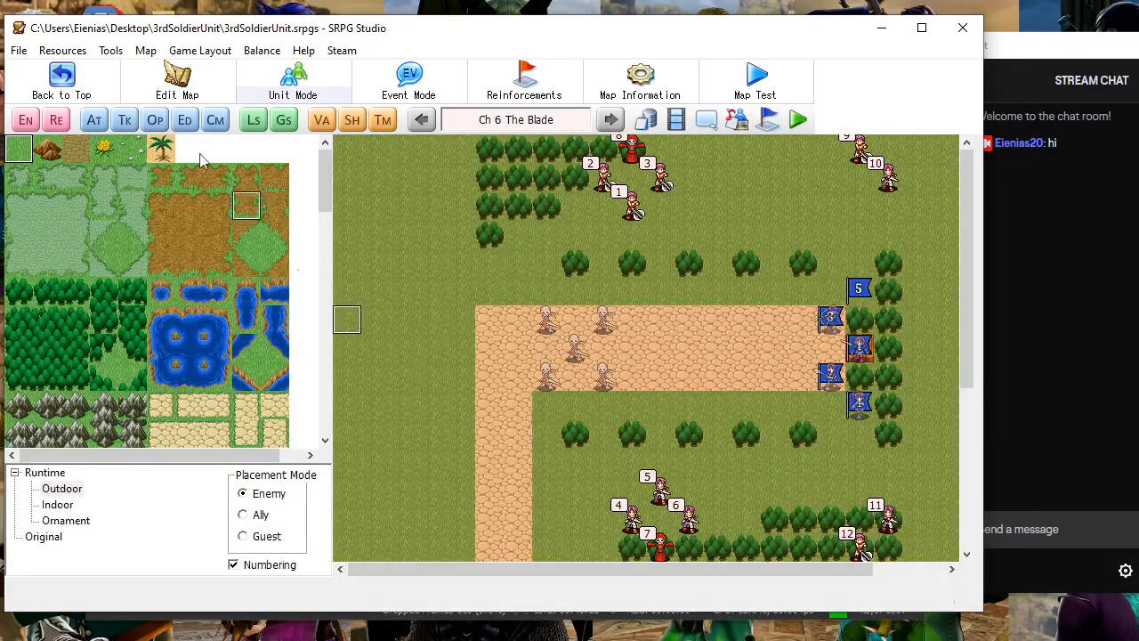
click(68, 53)
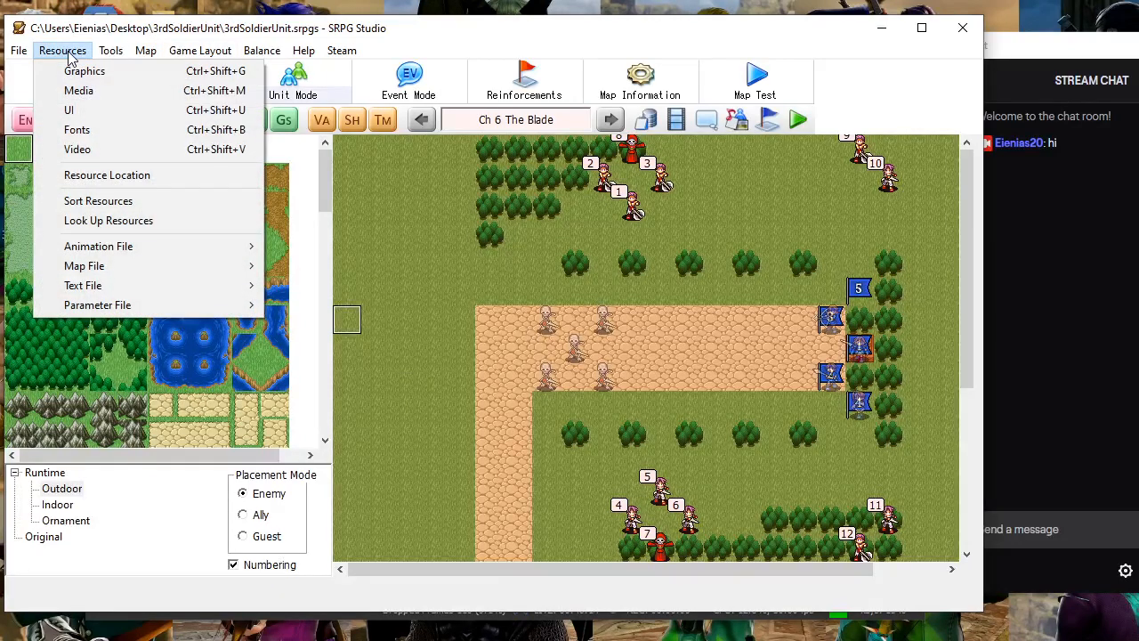
mouse_move(18, 51)
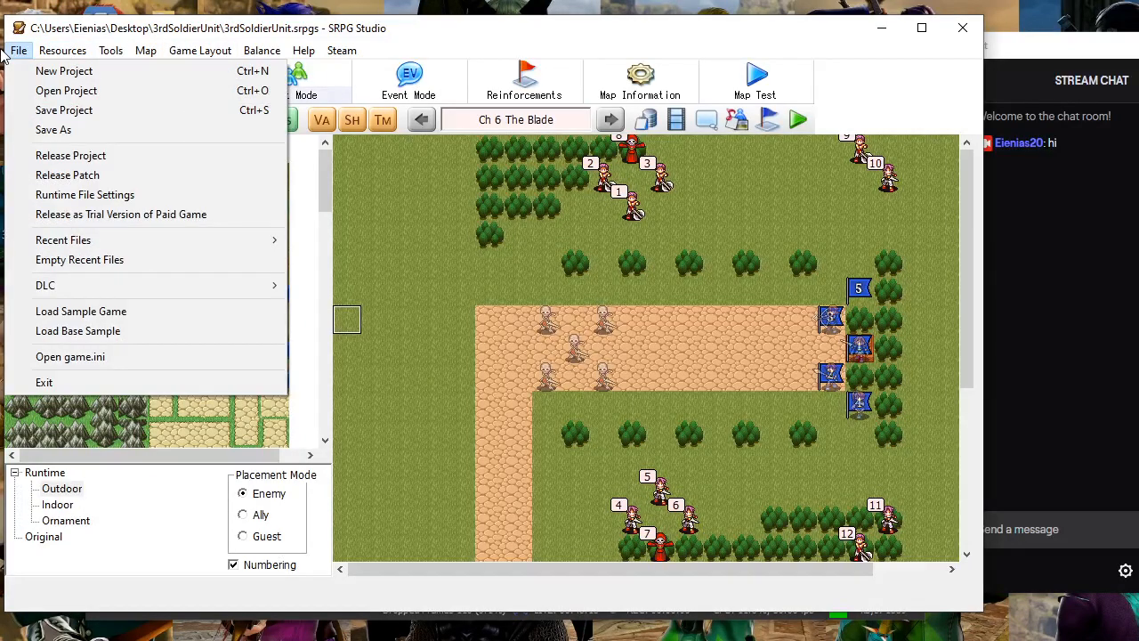
mouse_move(145, 52)
mouse_move(114, 55)
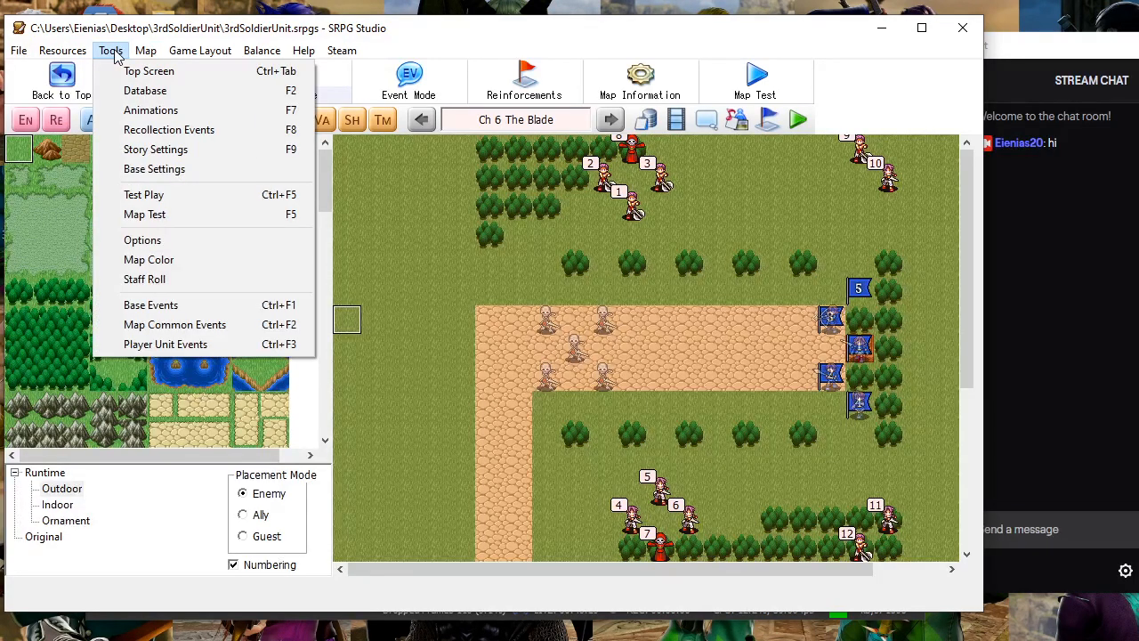
mouse_move(198, 57)
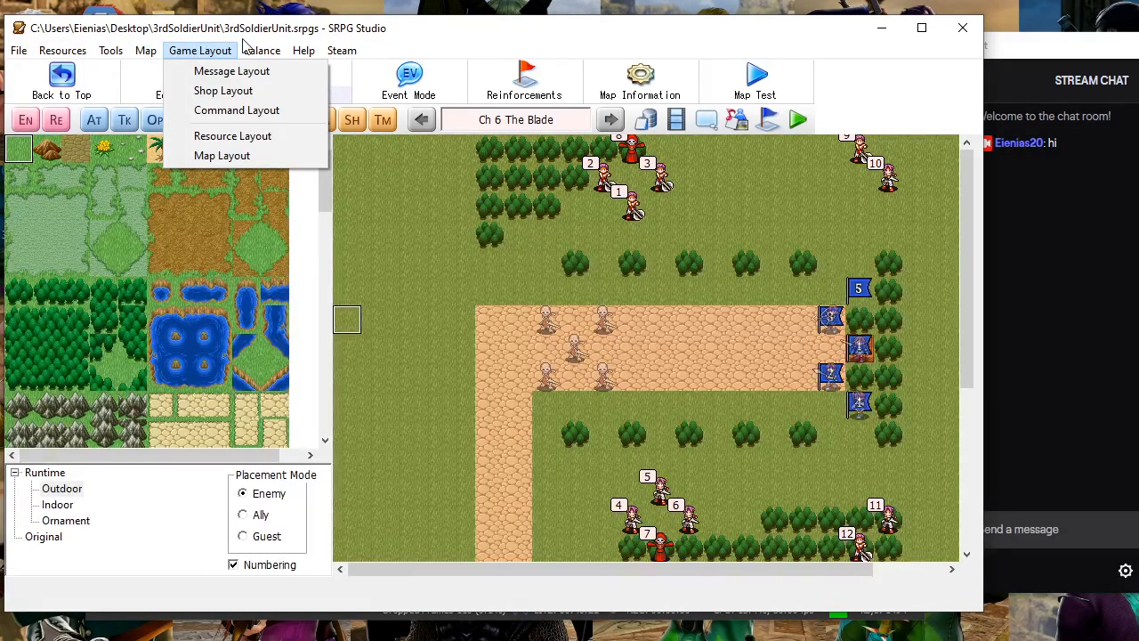
mouse_move(248, 55)
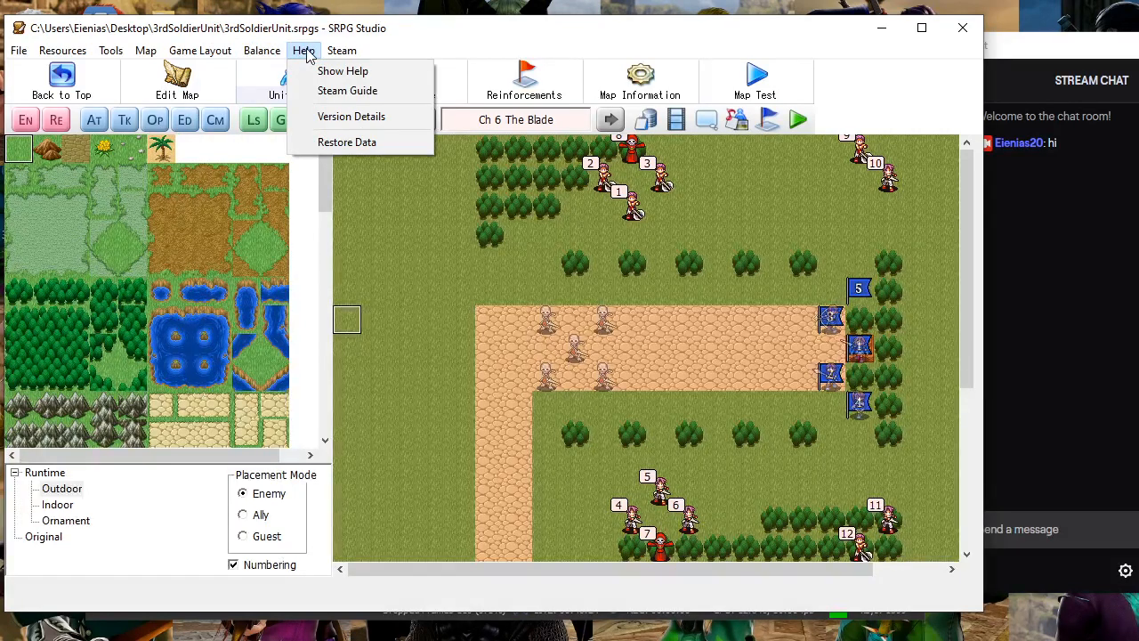
mouse_move(364, 56)
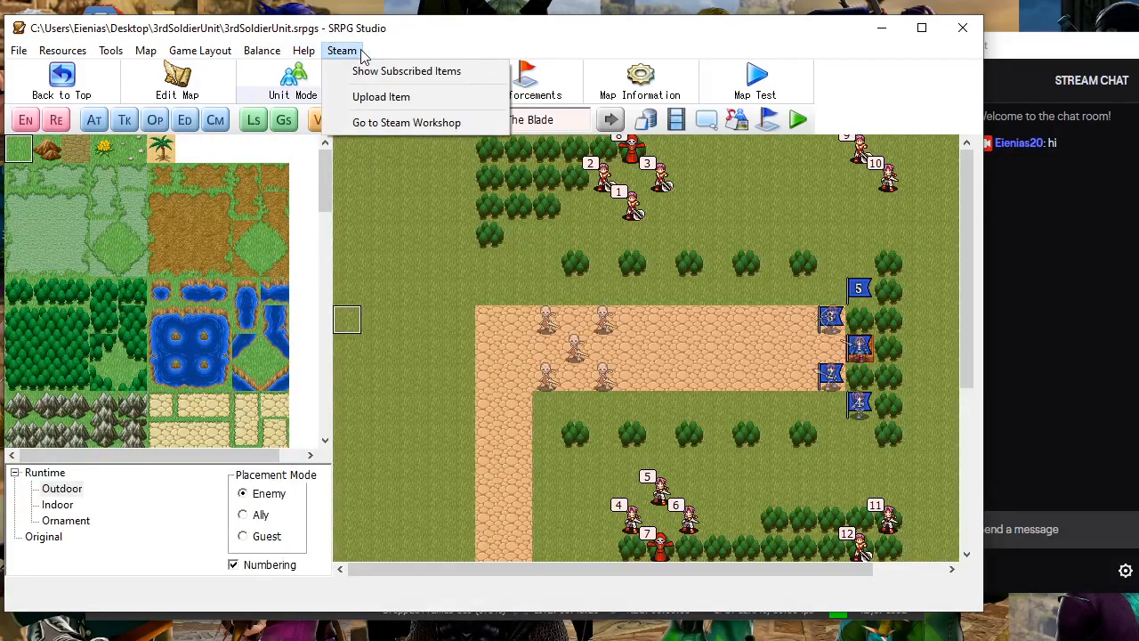
click(572, 209)
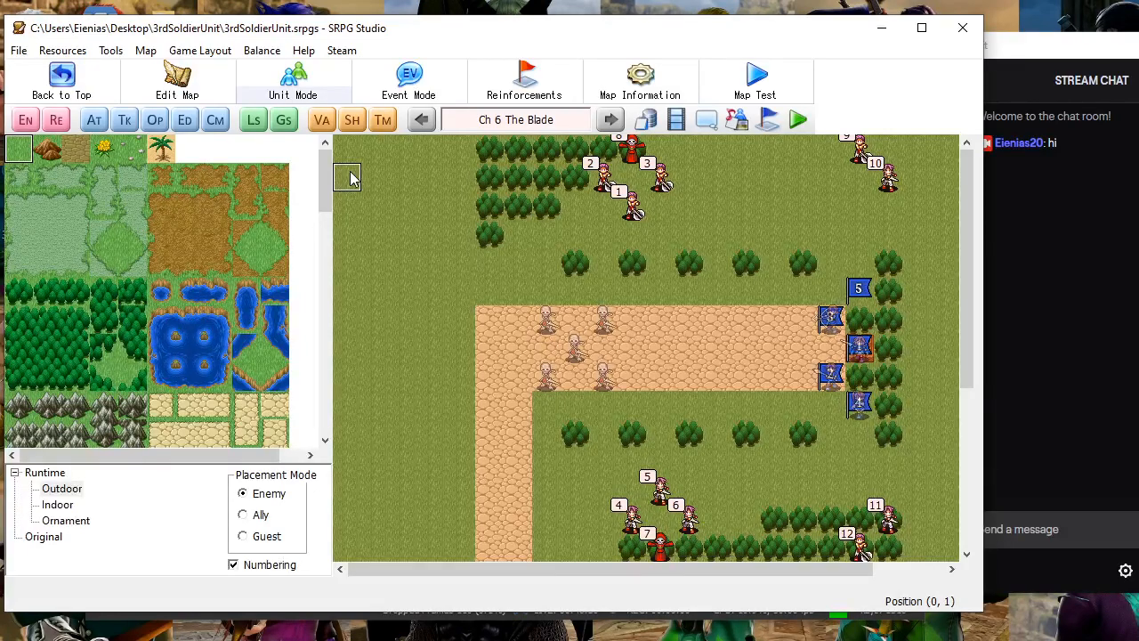
click(29, 52)
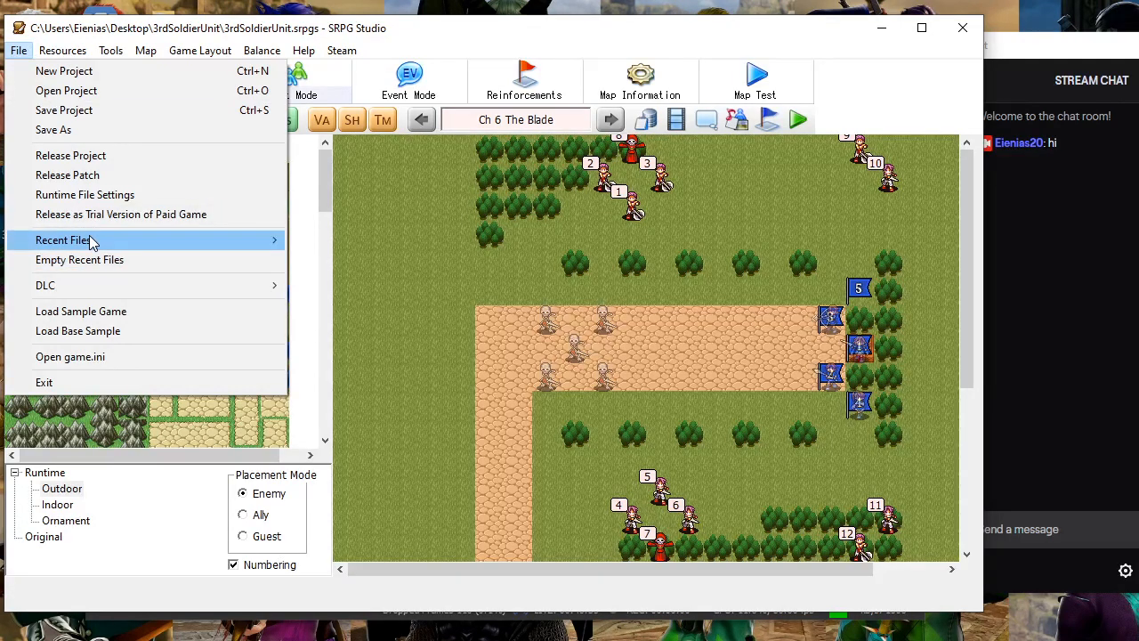
mouse_move(92, 242)
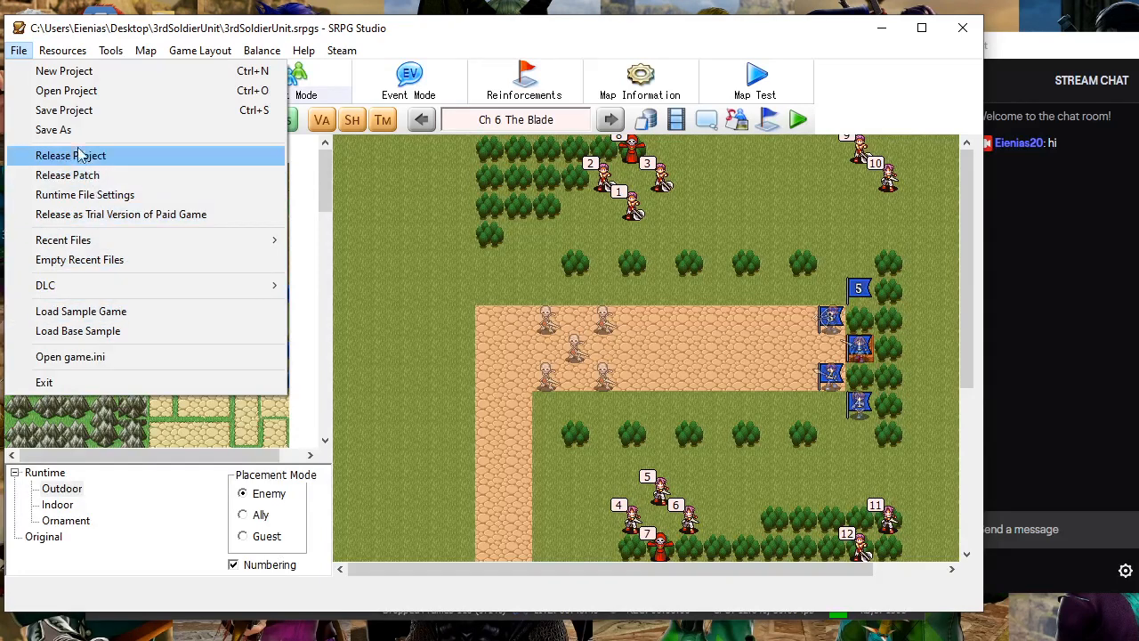
mouse_move(64, 50)
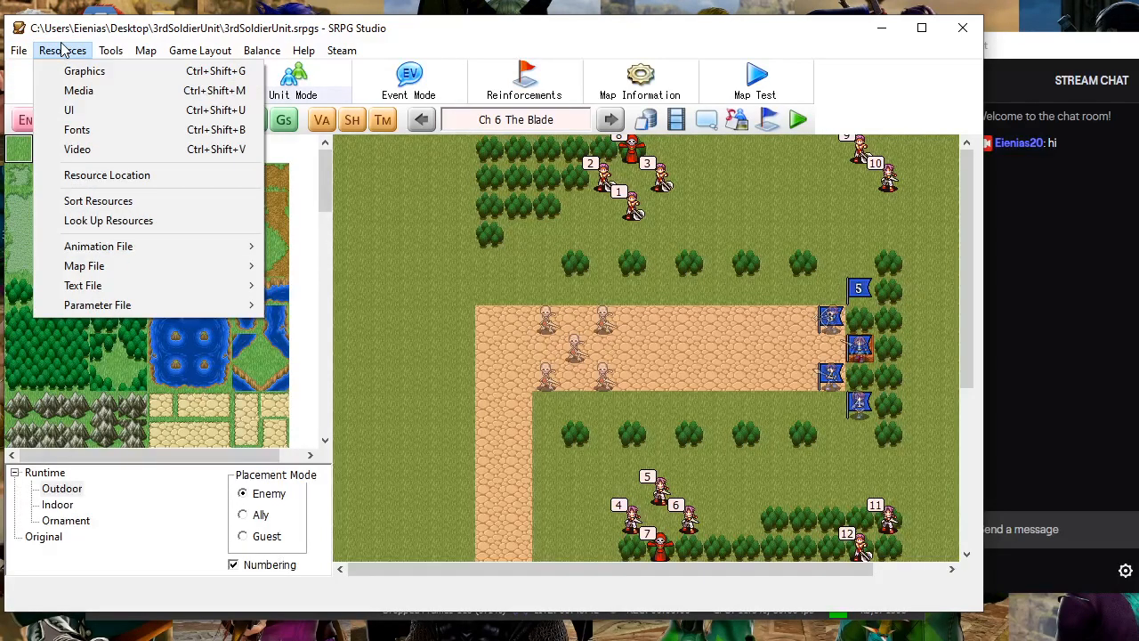
click(655, 369)
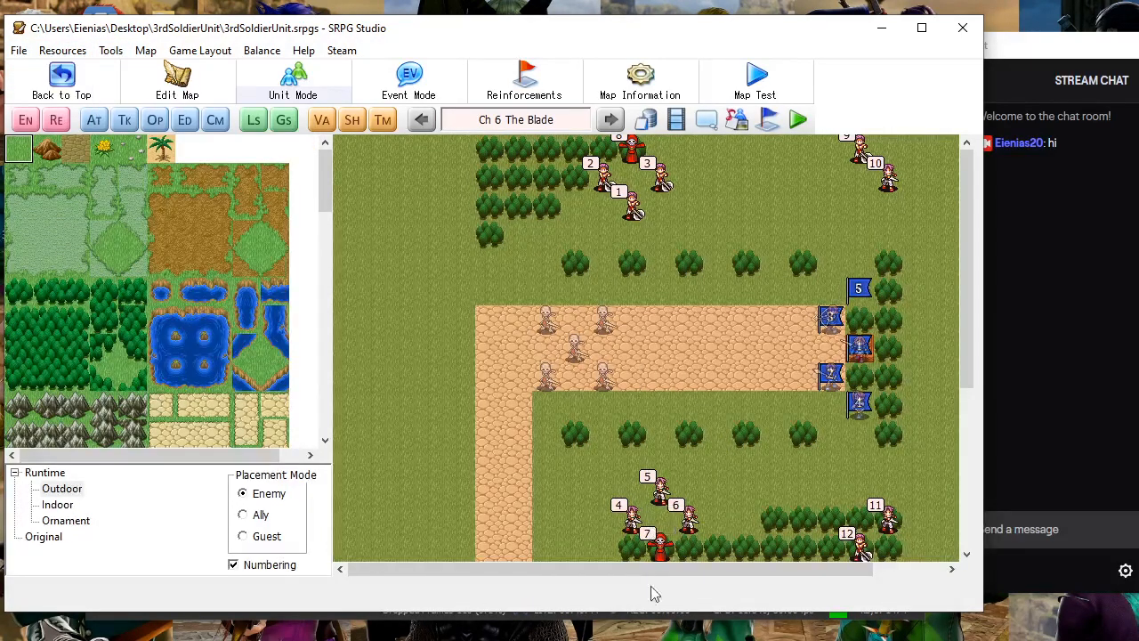
Return to SRPG Studio and switch the Ch 6 The Blade map to Edit Map mode
click(674, 579)
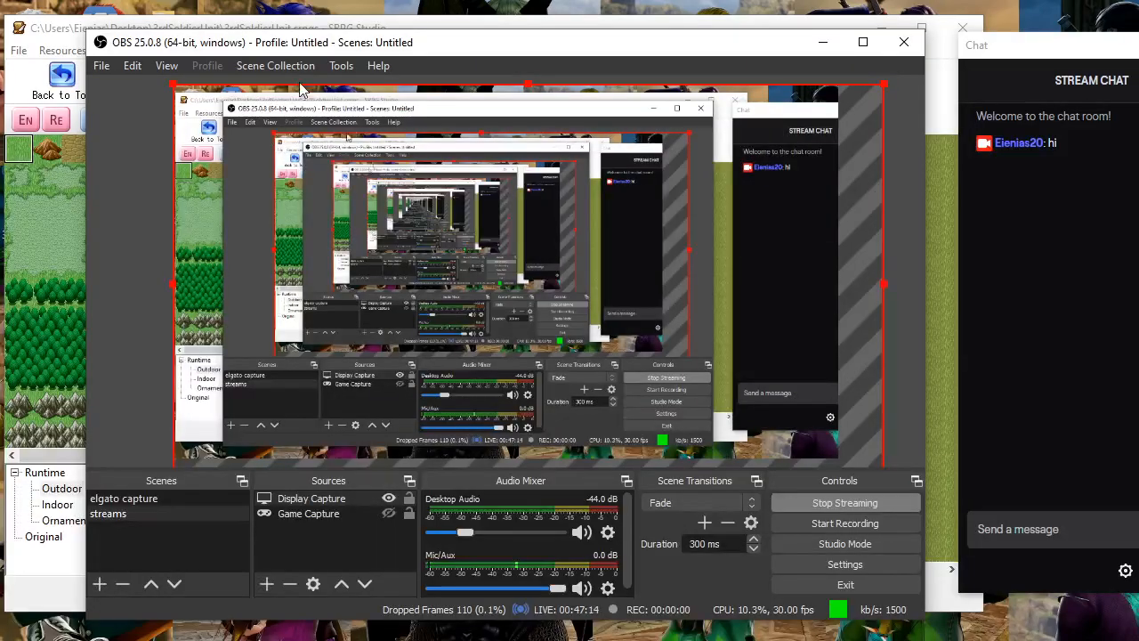
click(343, 27)
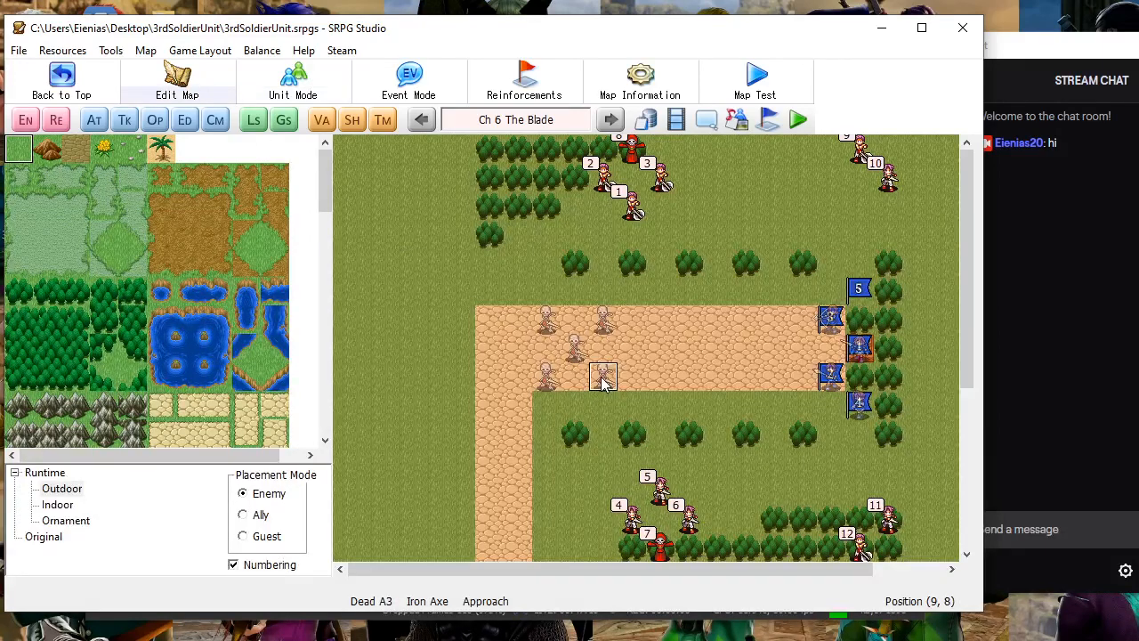
click(486, 322)
key(ctrl+z)
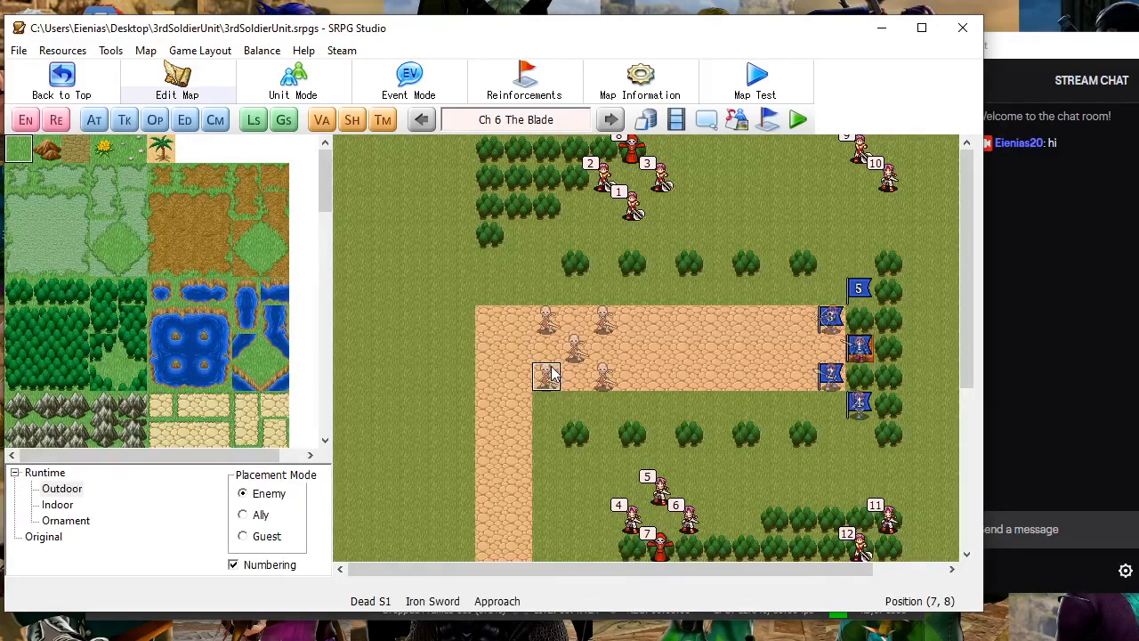
scroll(469, 306, down, 1)
scroll(469, 305, up, 1)
scroll(469, 306, down, 6)
scroll(469, 305, up, 5)
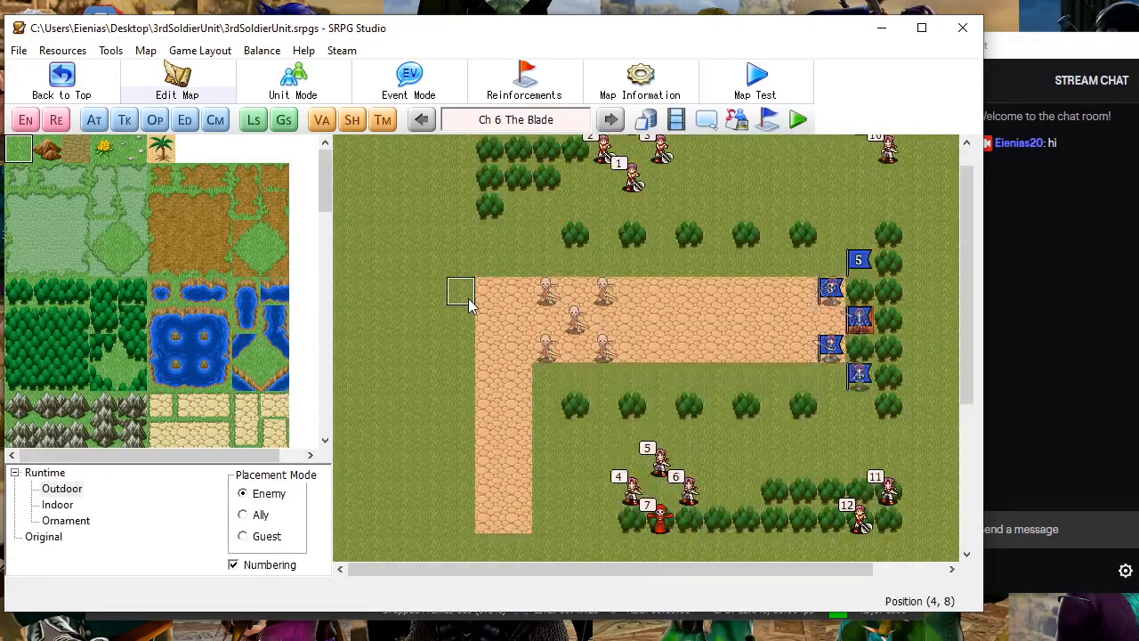
scroll(469, 305, up, 1)
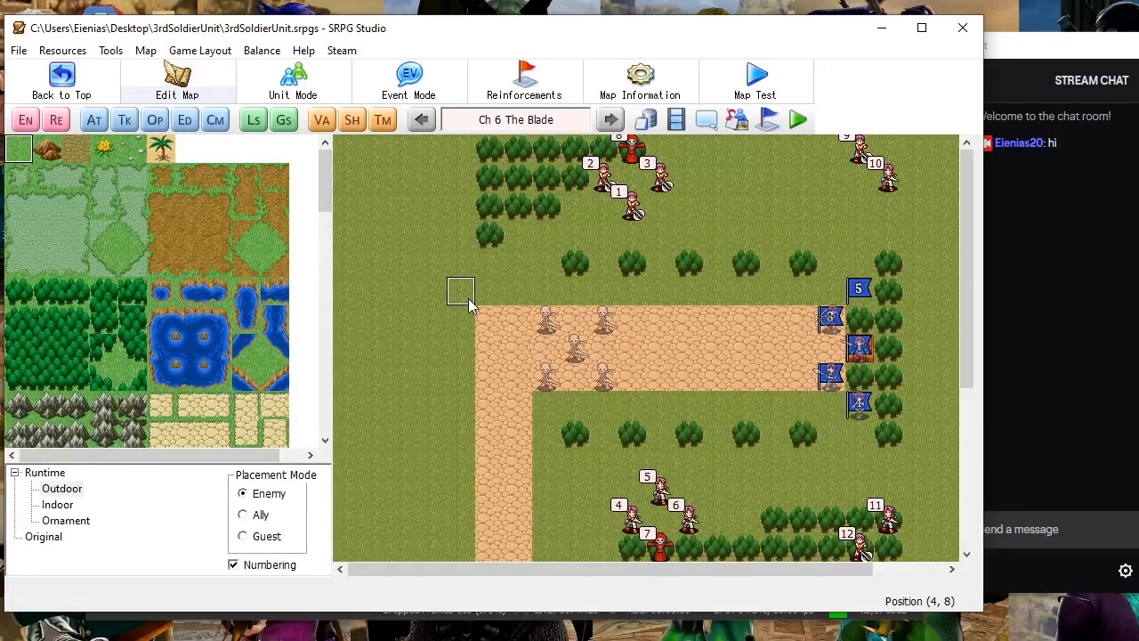
scroll(815, 191, down, 1)
scroll(815, 191, up, 1)
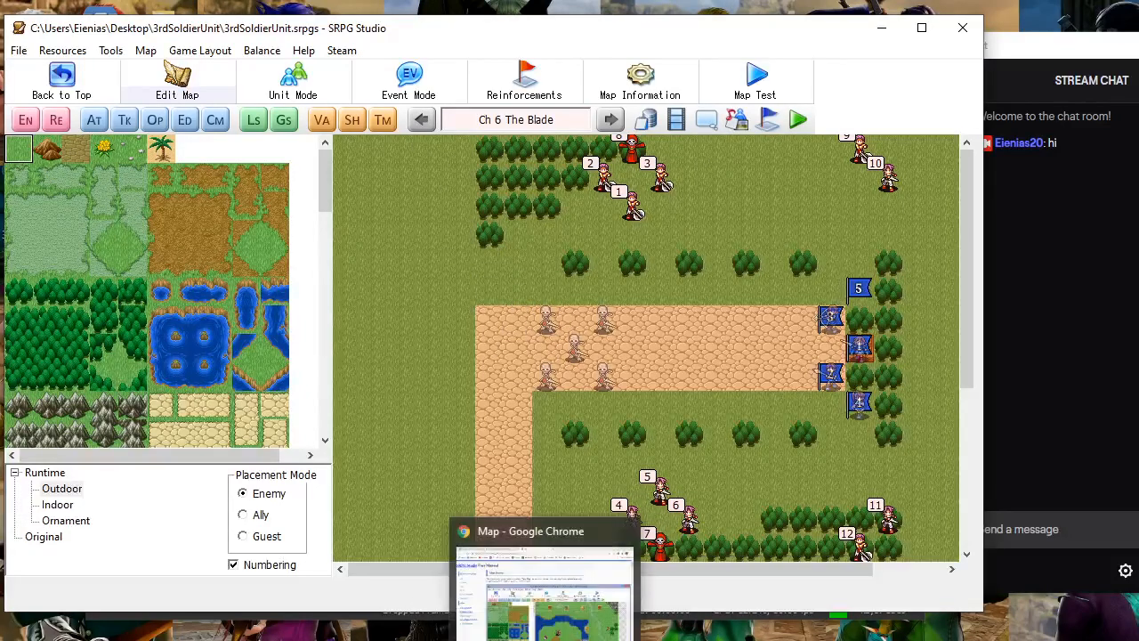
key(alt+Tab)
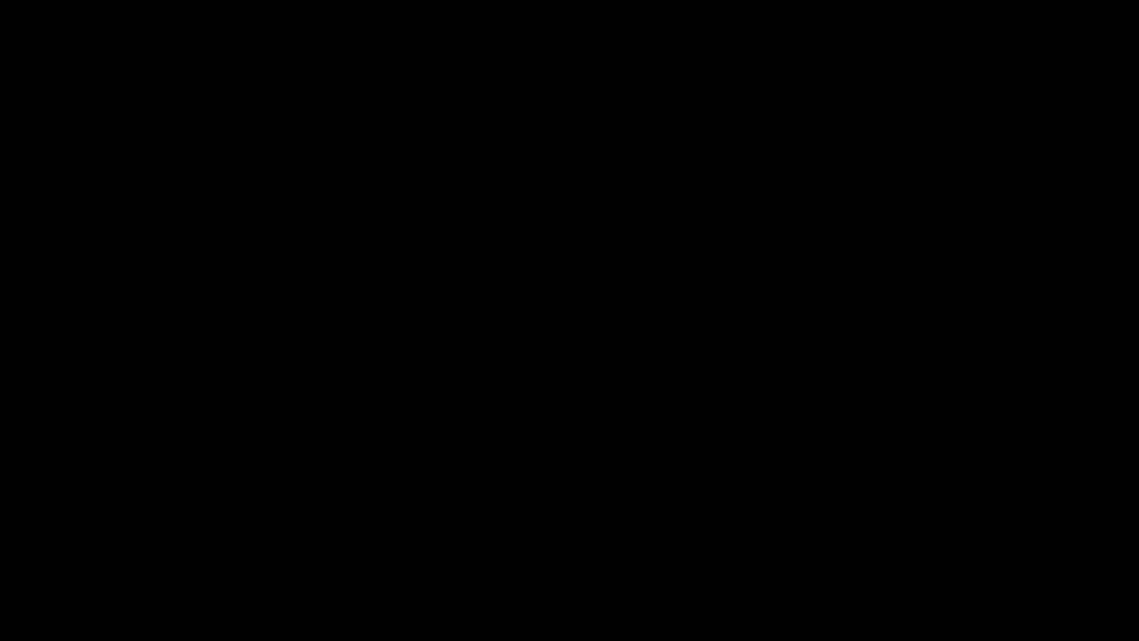
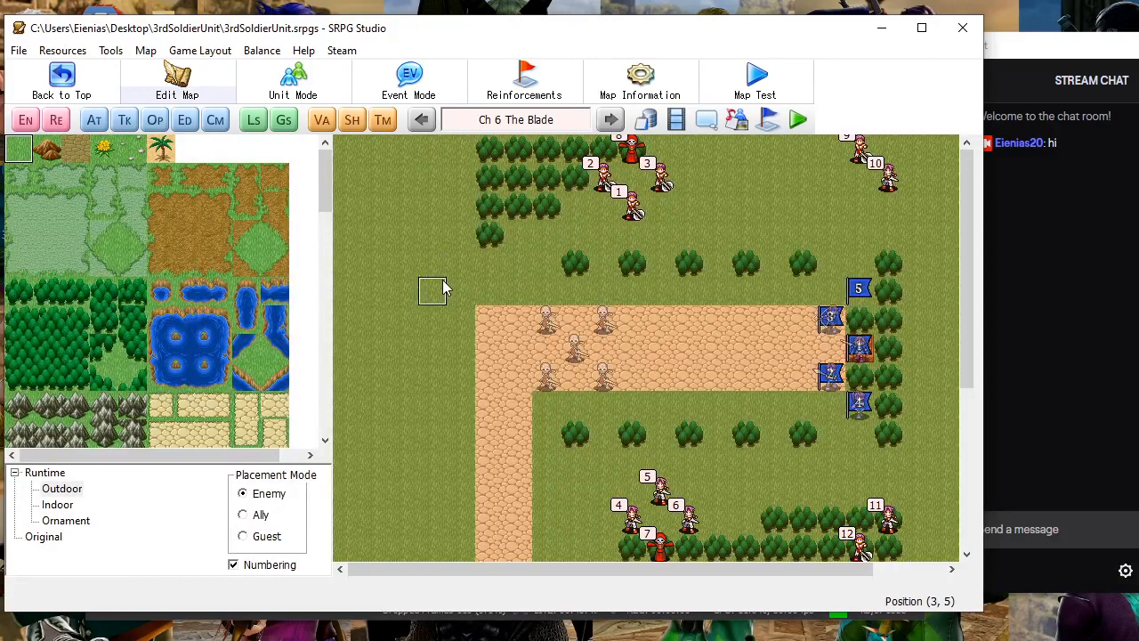
Go back to the Ch 3 The Raid map, return to the project's top screen, and select The Blade
click(423, 120)
click(424, 120)
click(424, 120)
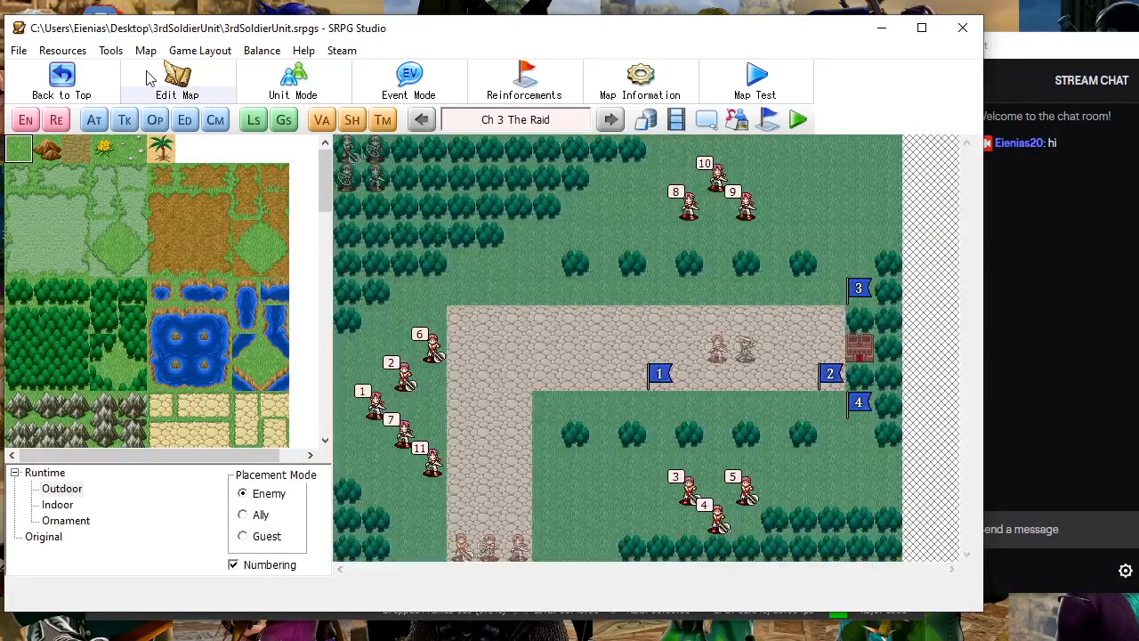
click(58, 76)
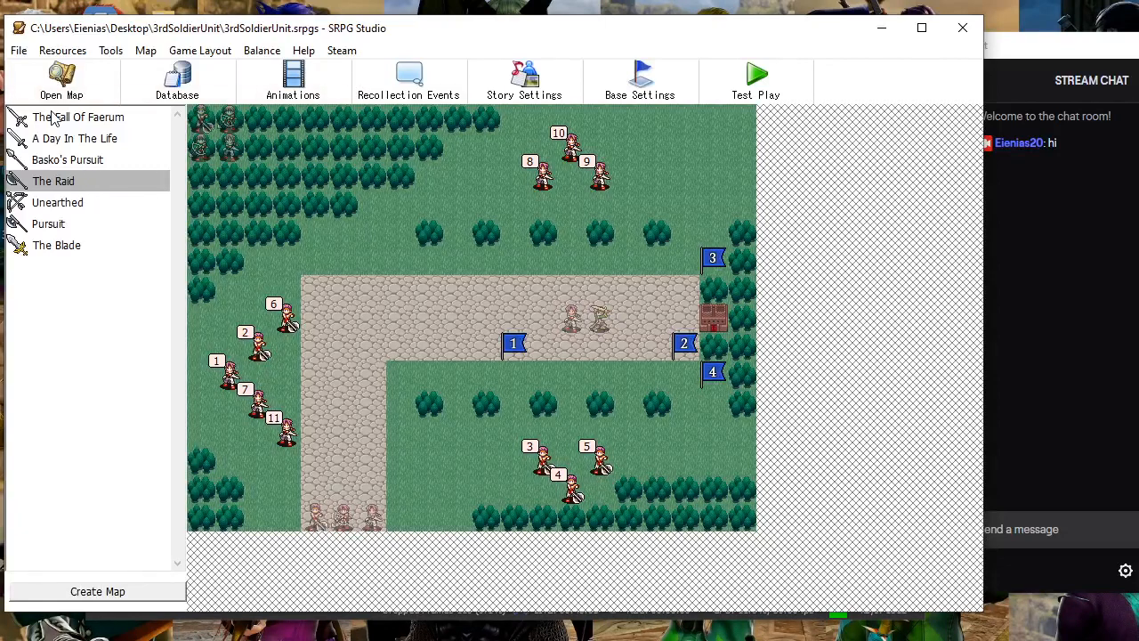
click(89, 245)
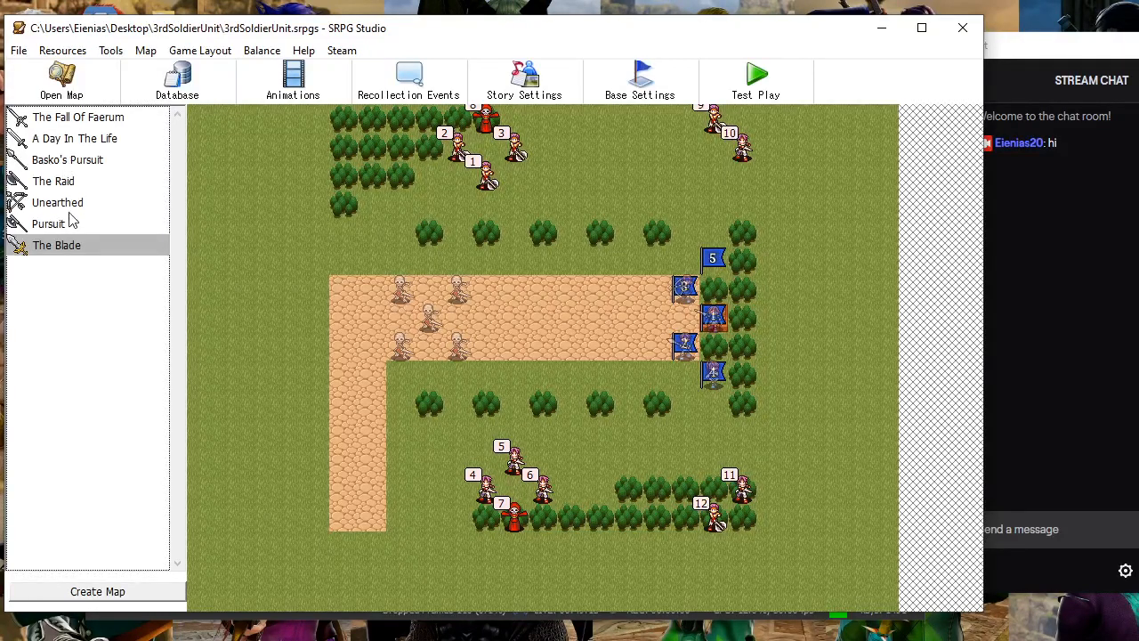
right_click(71, 251)
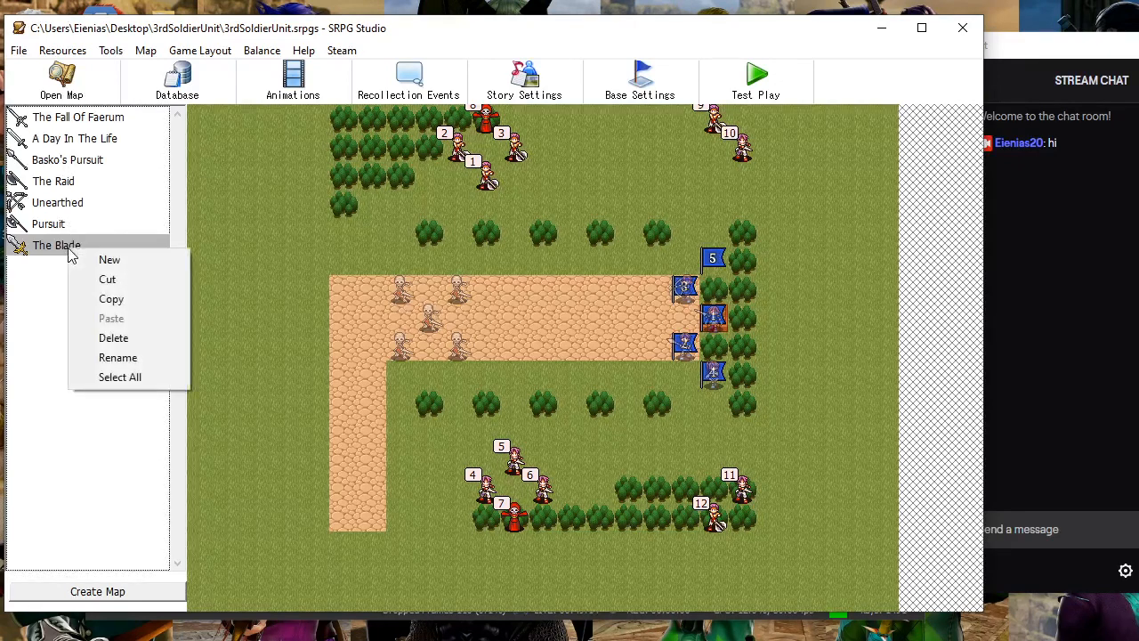
click(27, 329)
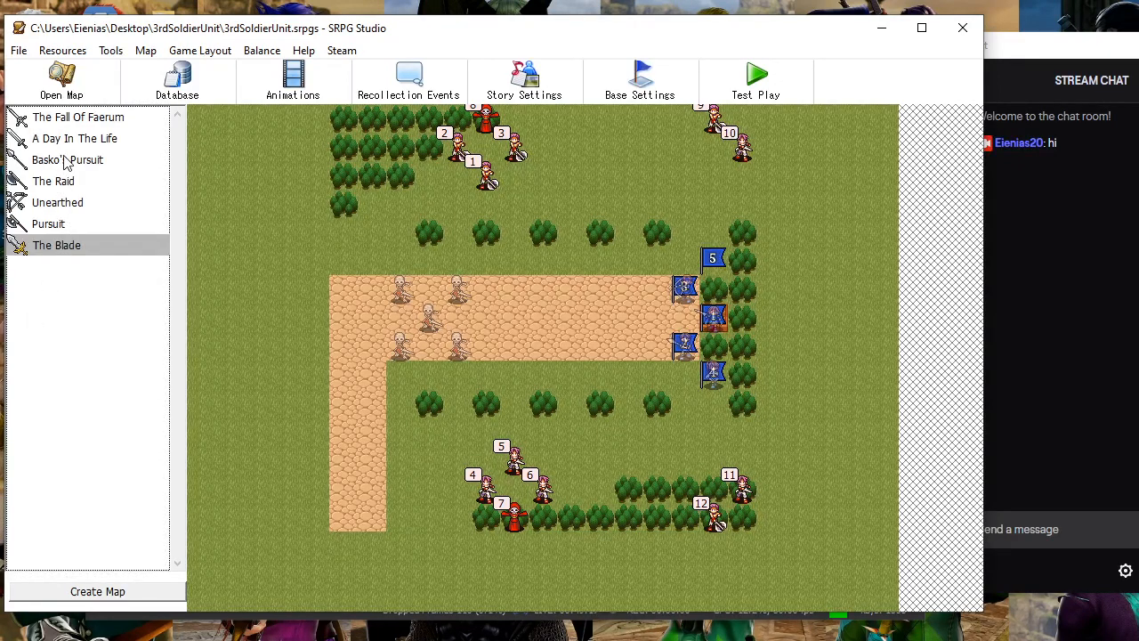
Copy The Raid map and paste the duplicate at the end of the map list, after The Blade
click(67, 163)
click(69, 183)
right_click(70, 186)
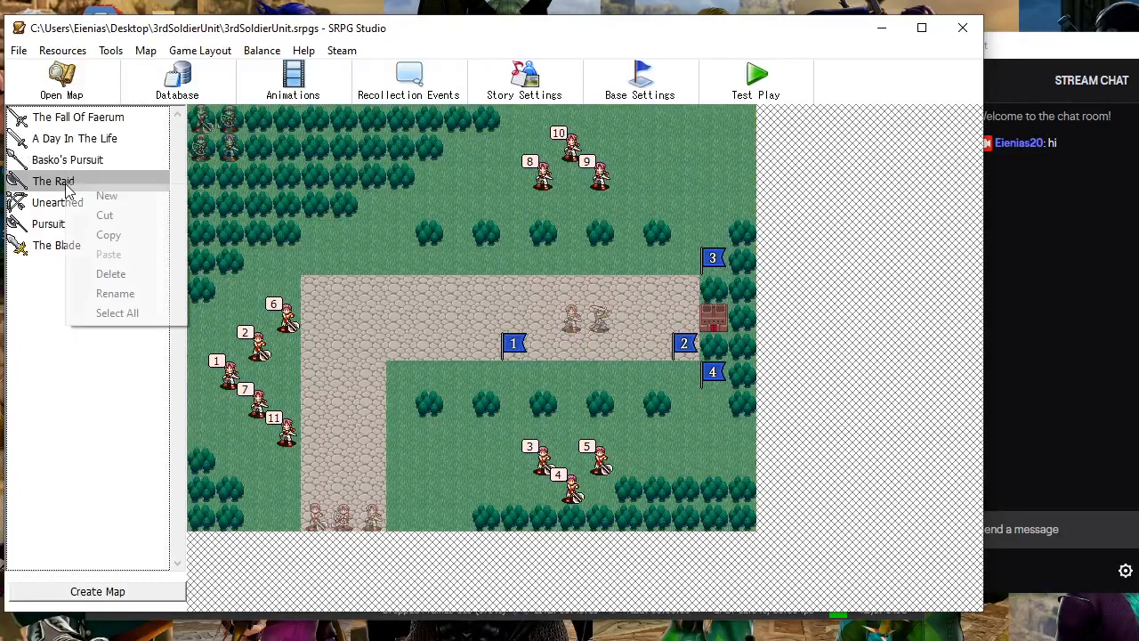
click(76, 307)
right_click(76, 307)
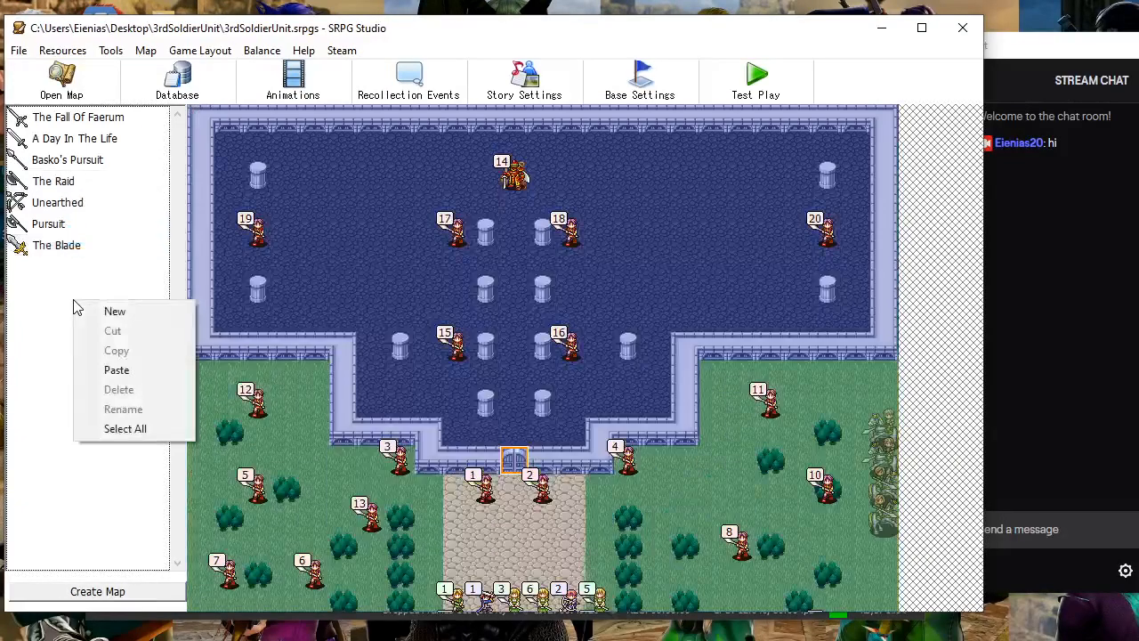
click(109, 368)
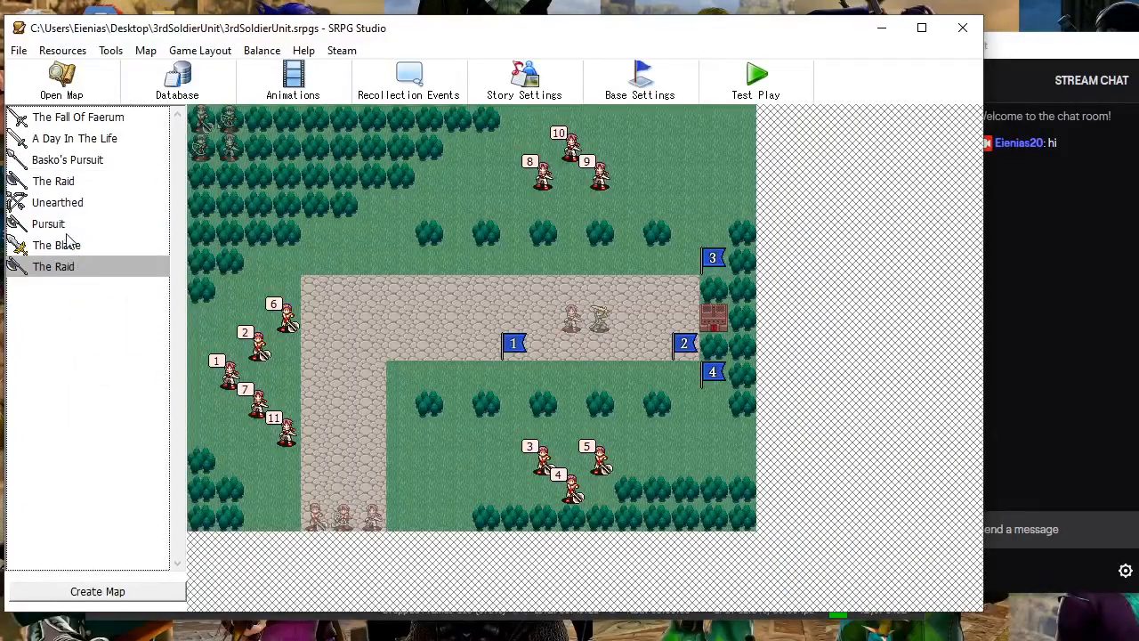
Open The Blade map, move on to The Raid duplicate as reference, and choose the plain stone road tile from the Outdoor tiles
double_click(66, 244)
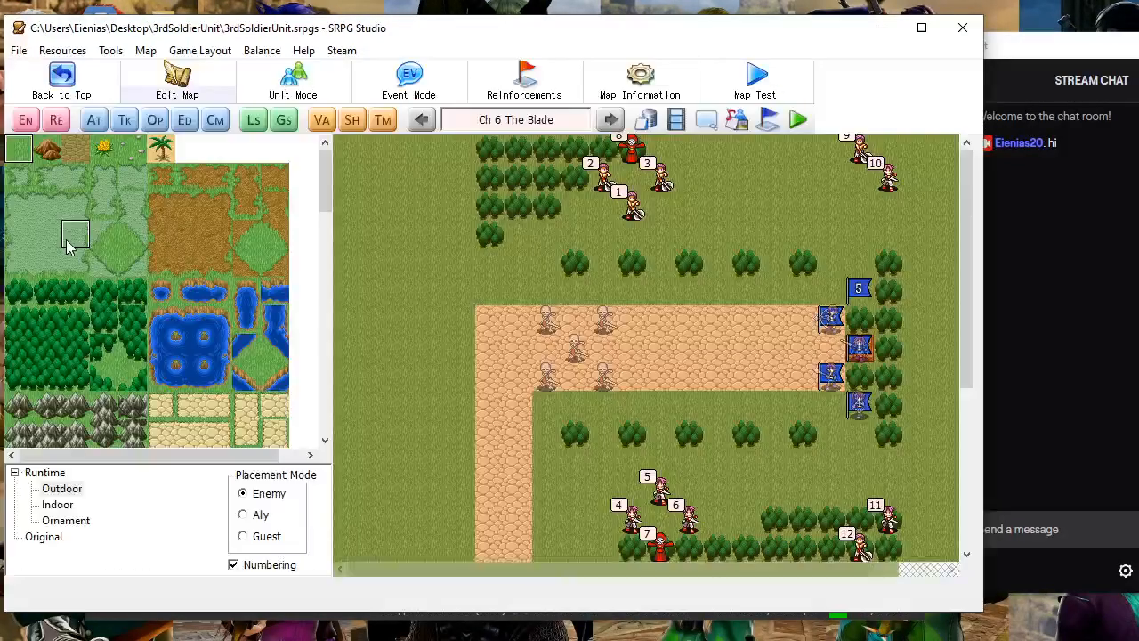
click(611, 119)
scroll(191, 436, down, 3)
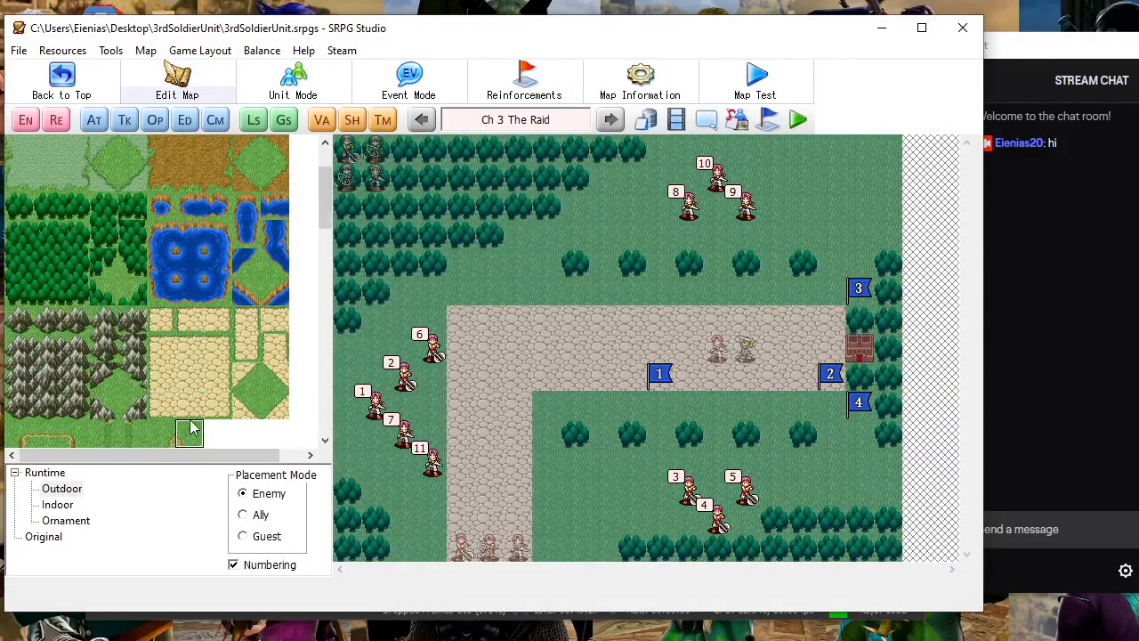
click(190, 377)
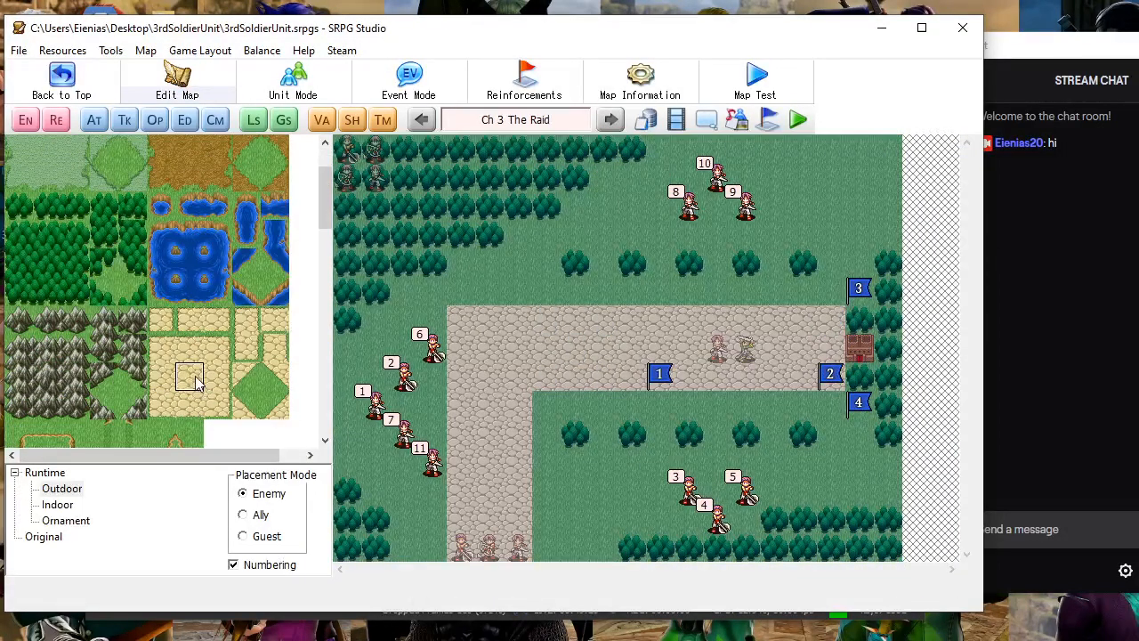
Compare The Blade with The Raid duplicate and widen The Blade's road by one column along its western edge
click(610, 121)
click(423, 121)
click(423, 121)
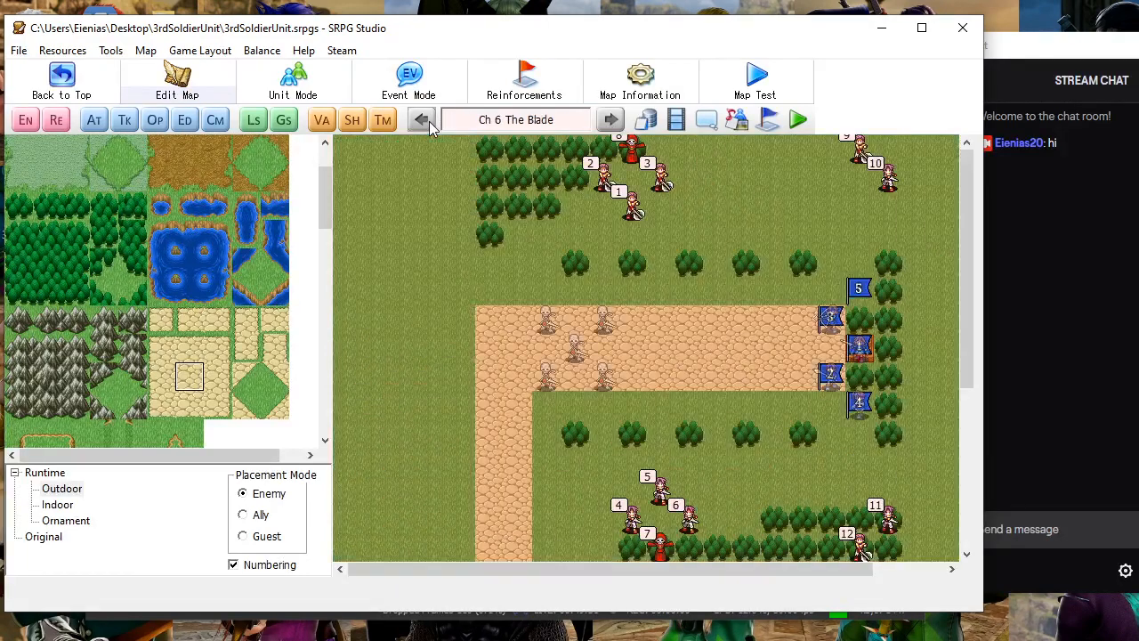
click(610, 121)
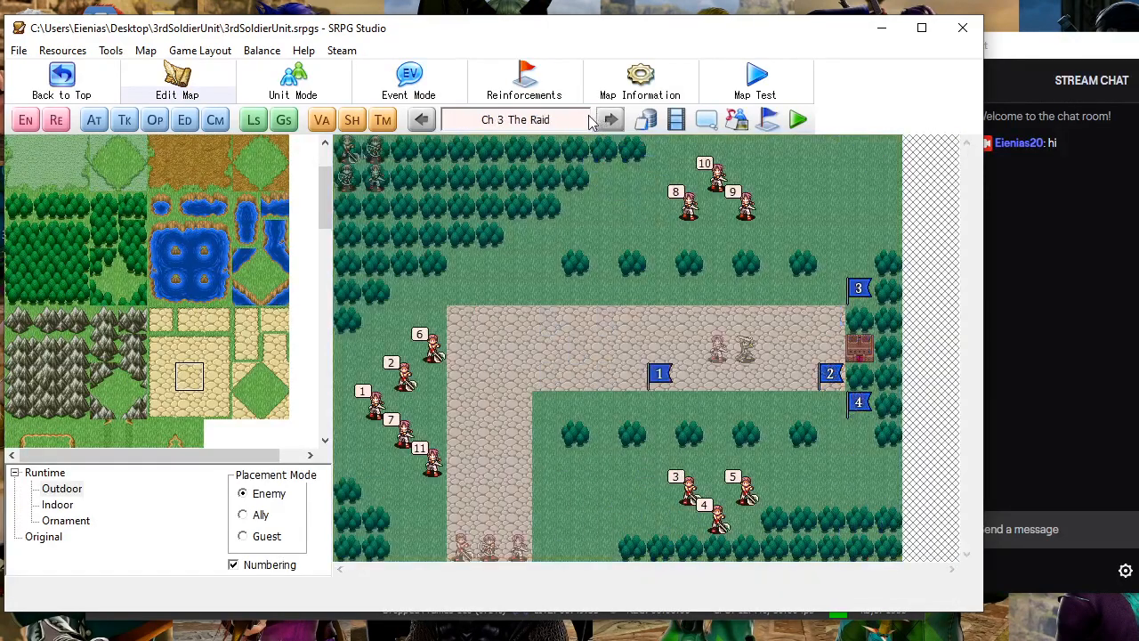
click(424, 121)
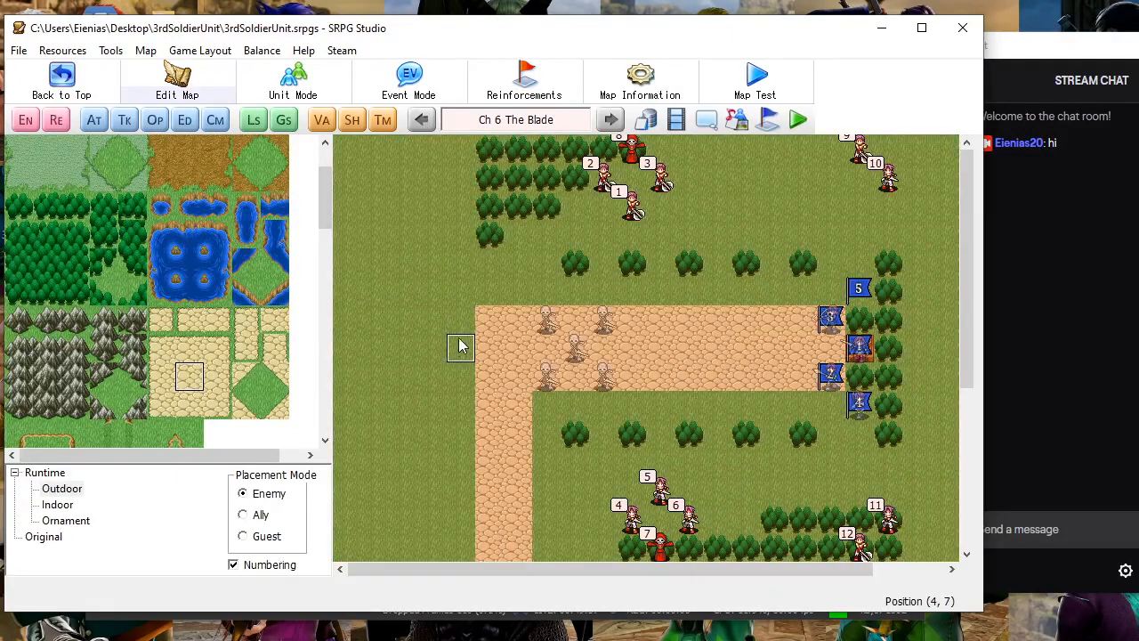
right_drag(457, 323, 460, 519)
drag(460, 519, 459, 525)
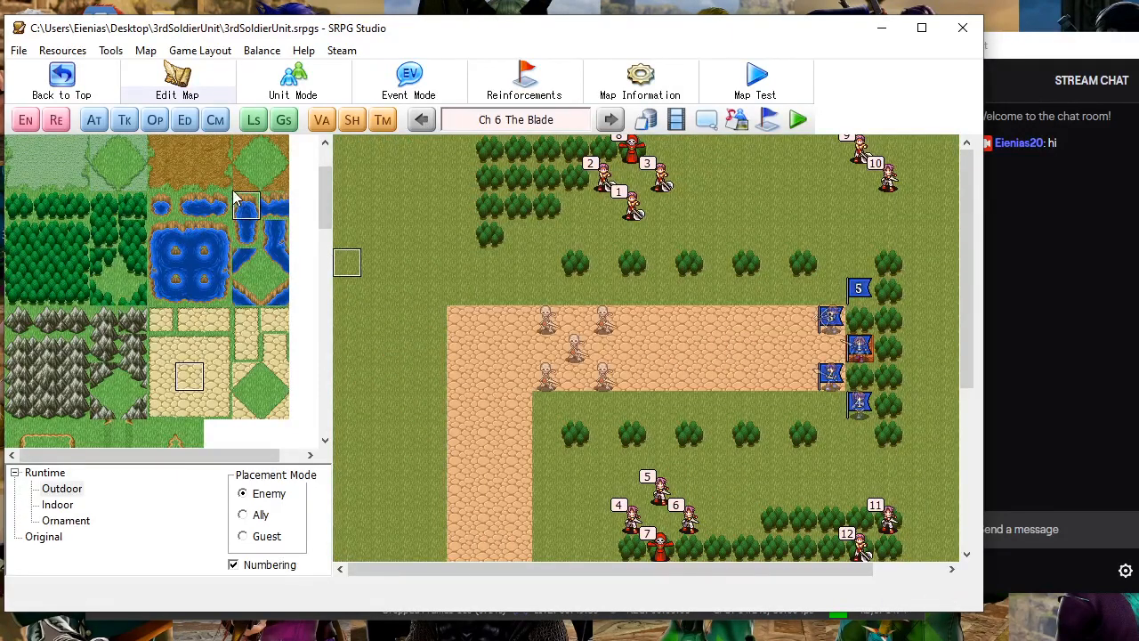
Paint forest tiles over The Blade's northwest area in the same stepped pattern as The Raid duplicate
click(26, 212)
click(426, 121)
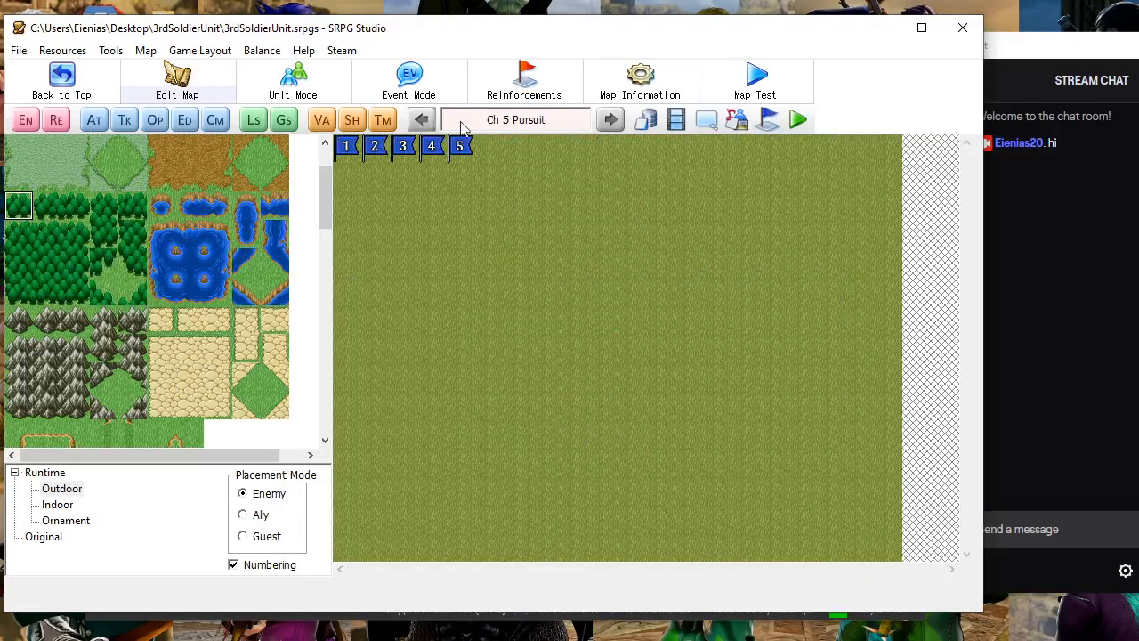
click(610, 121)
click(610, 121)
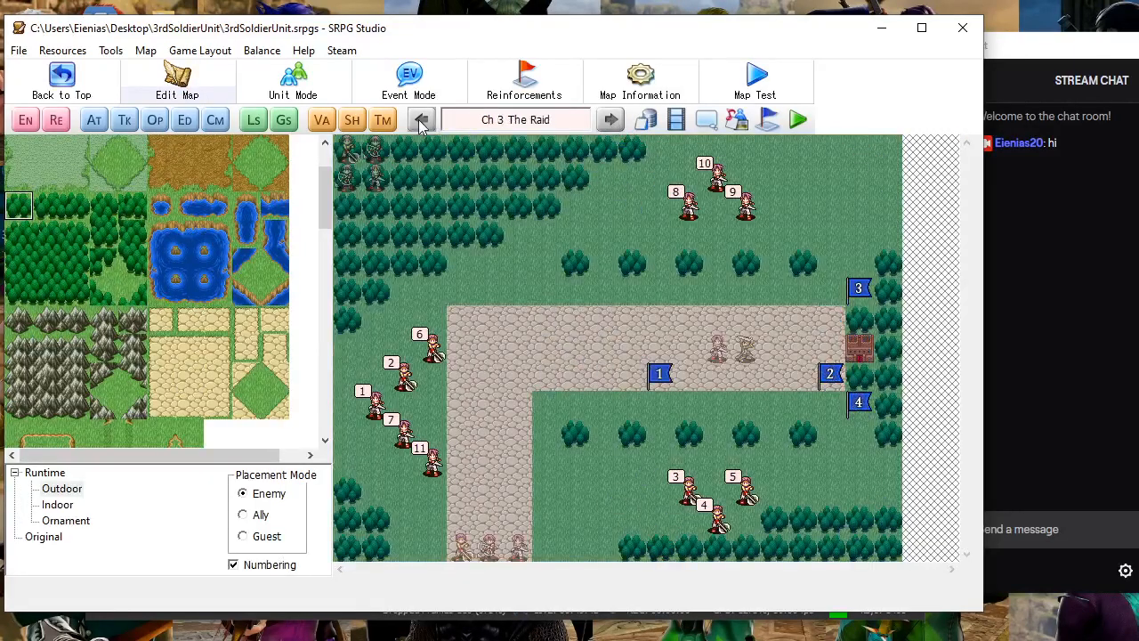
click(423, 122)
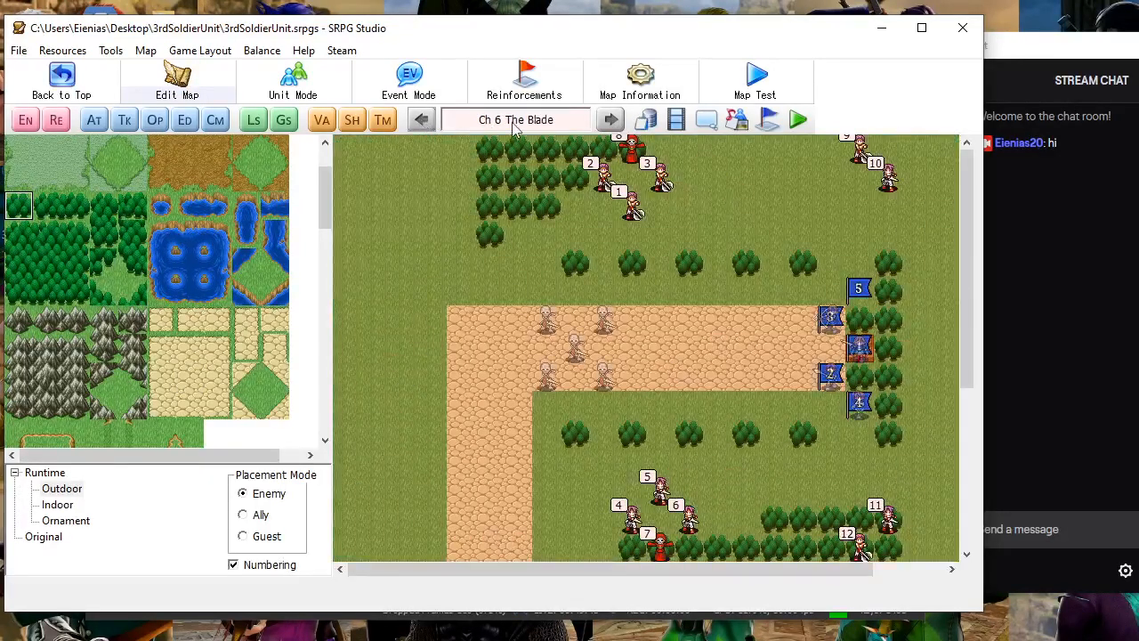
click(610, 121)
click(423, 122)
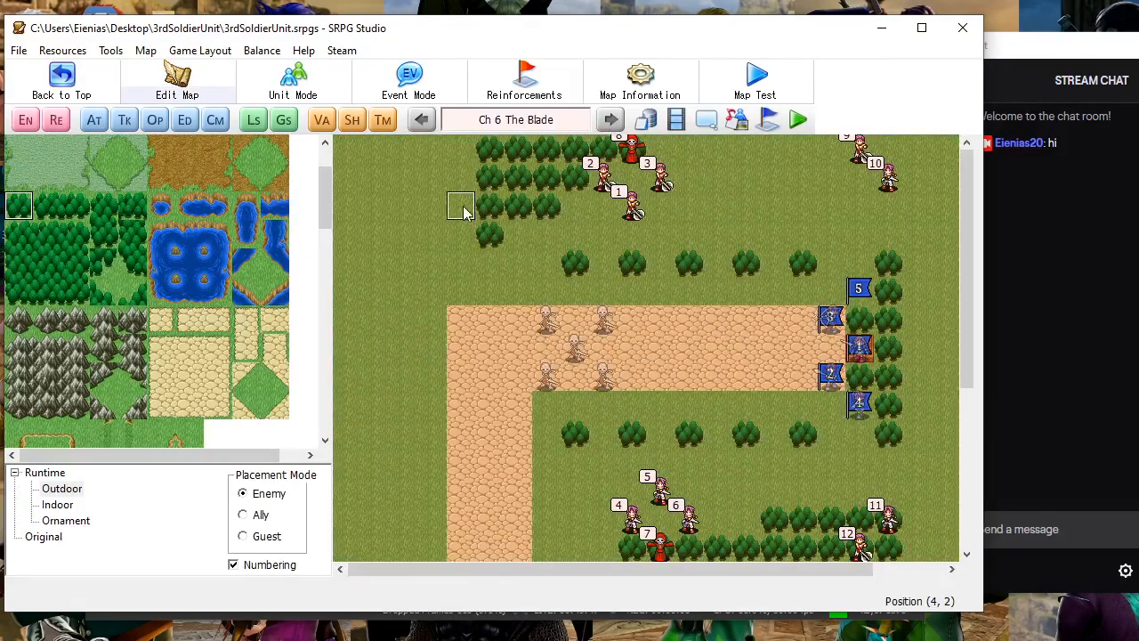
click(611, 119)
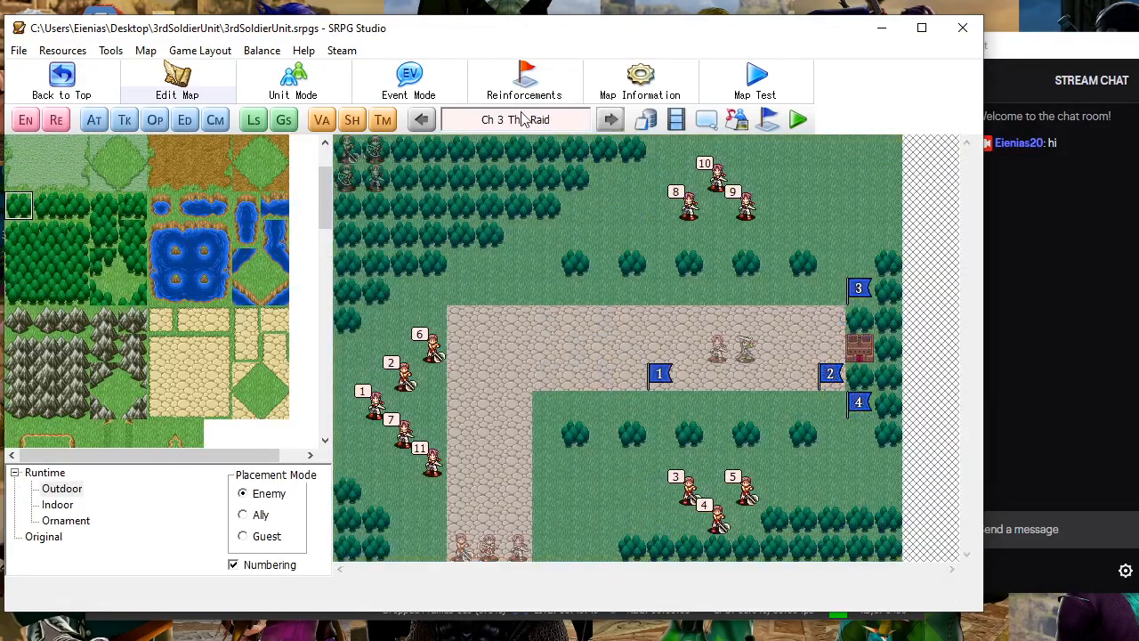
click(423, 122)
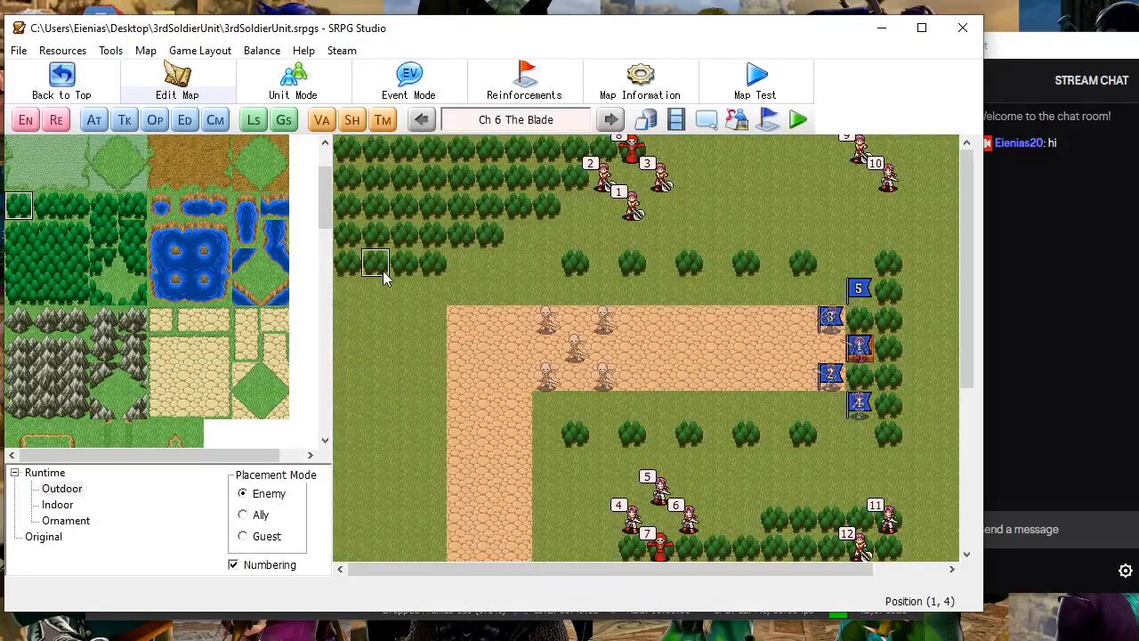
click(613, 120)
click(423, 121)
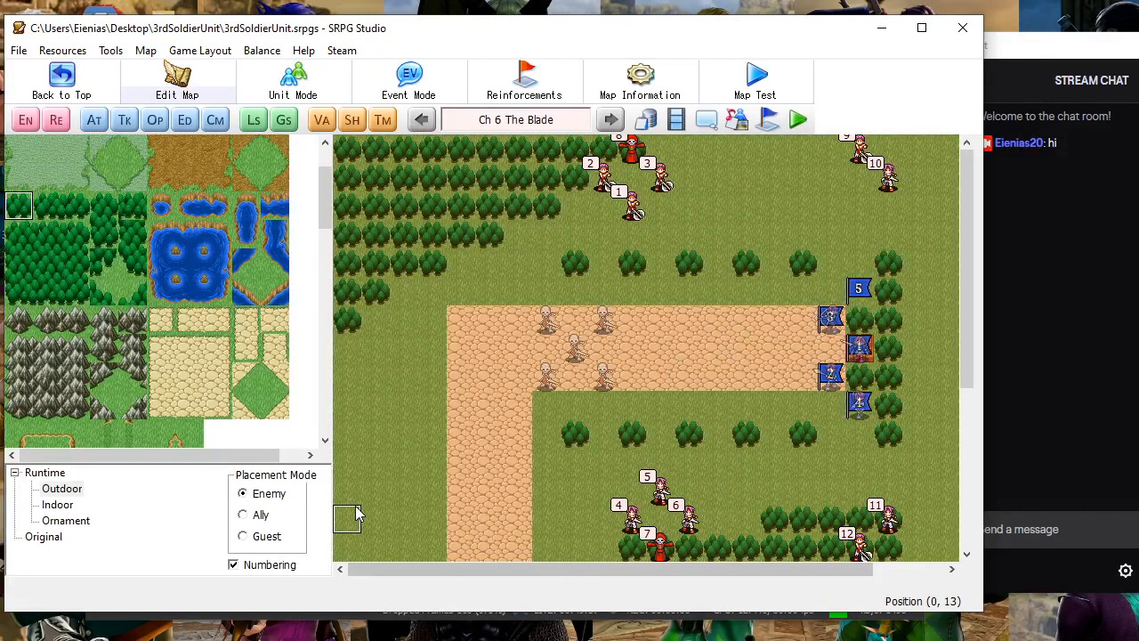
Add the small forest cluster on The Blade's southwest edge and compare the whole layout with The Raid duplicate
mouse_move(351, 520)
mouse_down()
mouse_move(376, 545)
mouse_move(347, 489)
mouse_up()
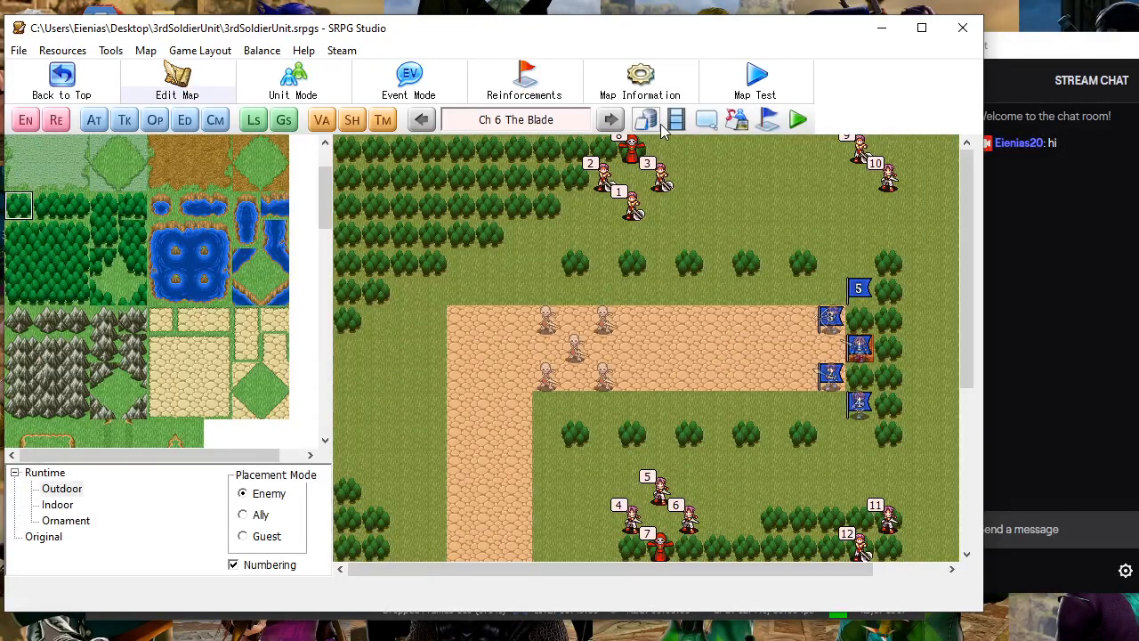
click(609, 121)
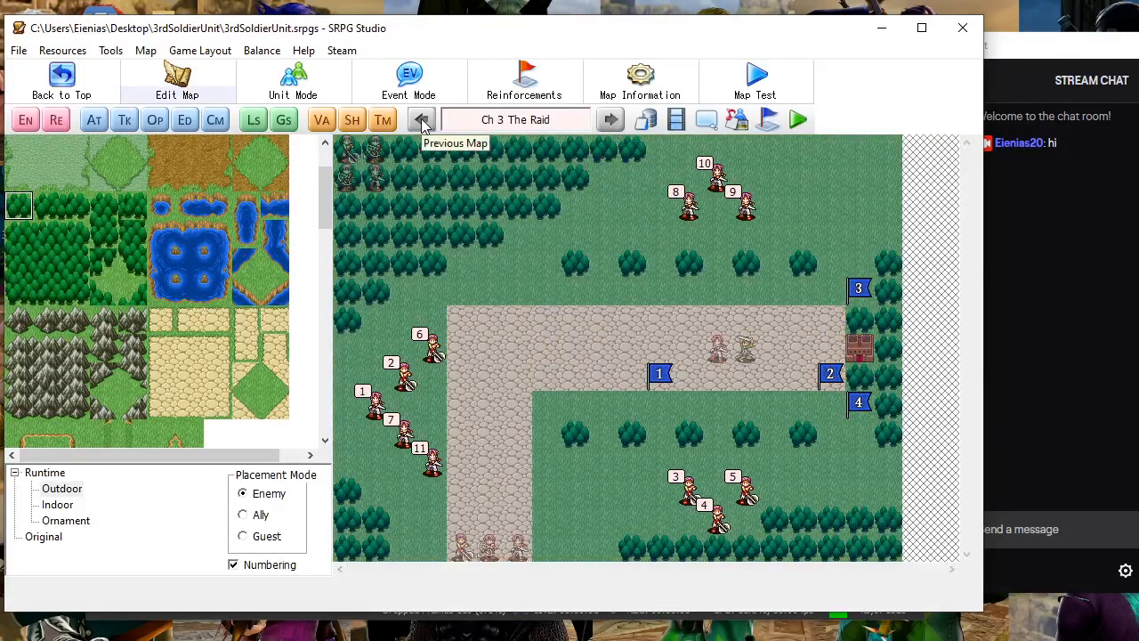
click(421, 121)
click(608, 121)
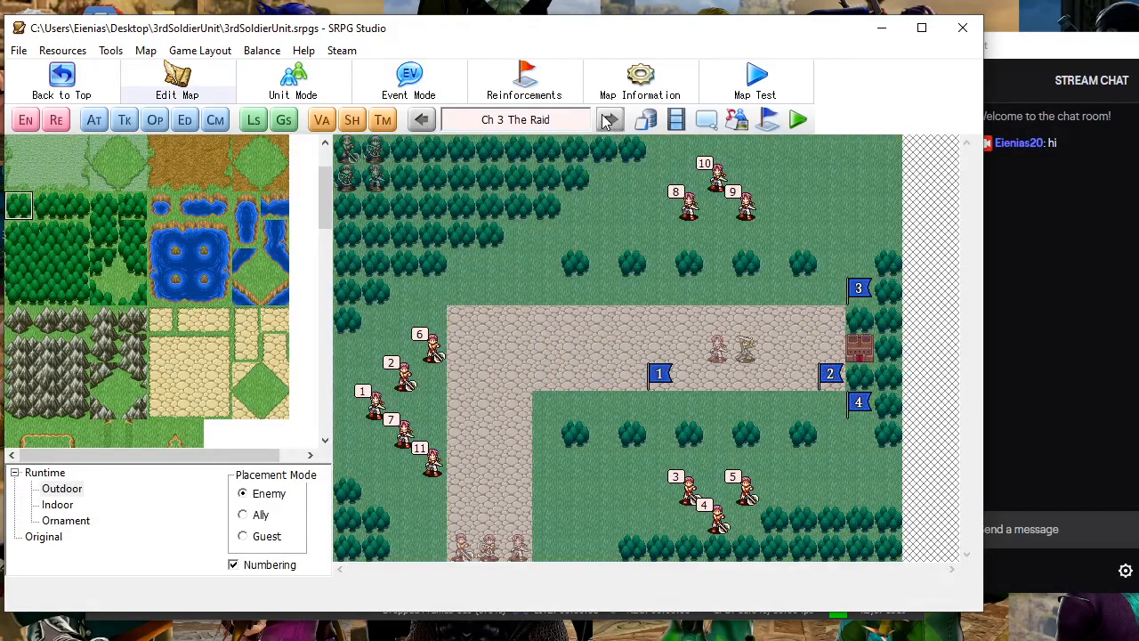
click(422, 121)
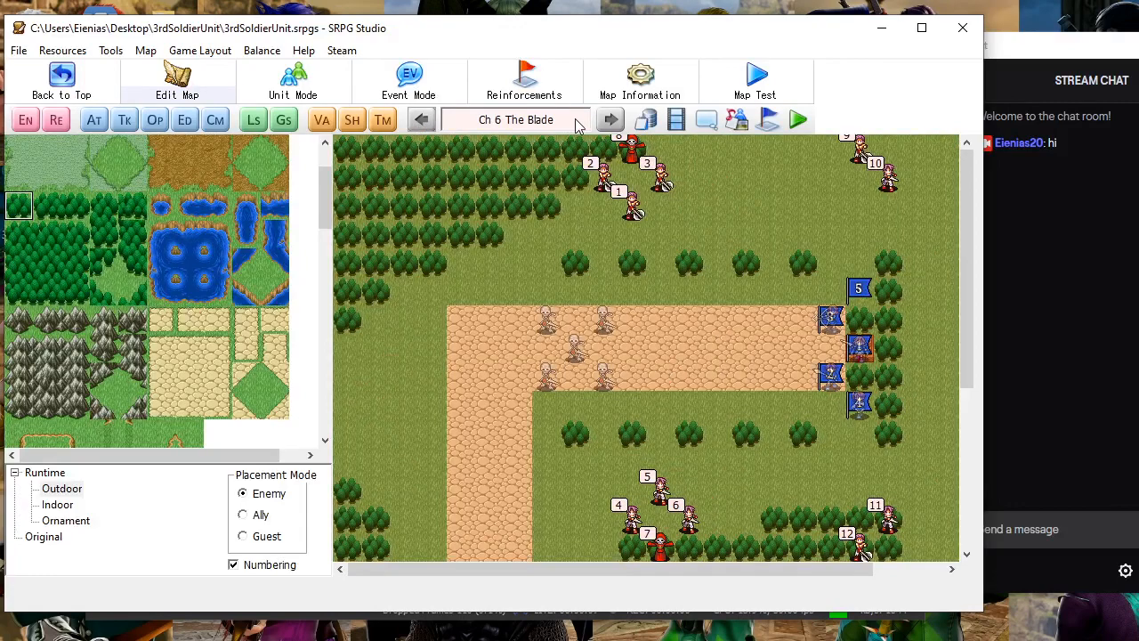
click(610, 120)
click(423, 121)
click(611, 120)
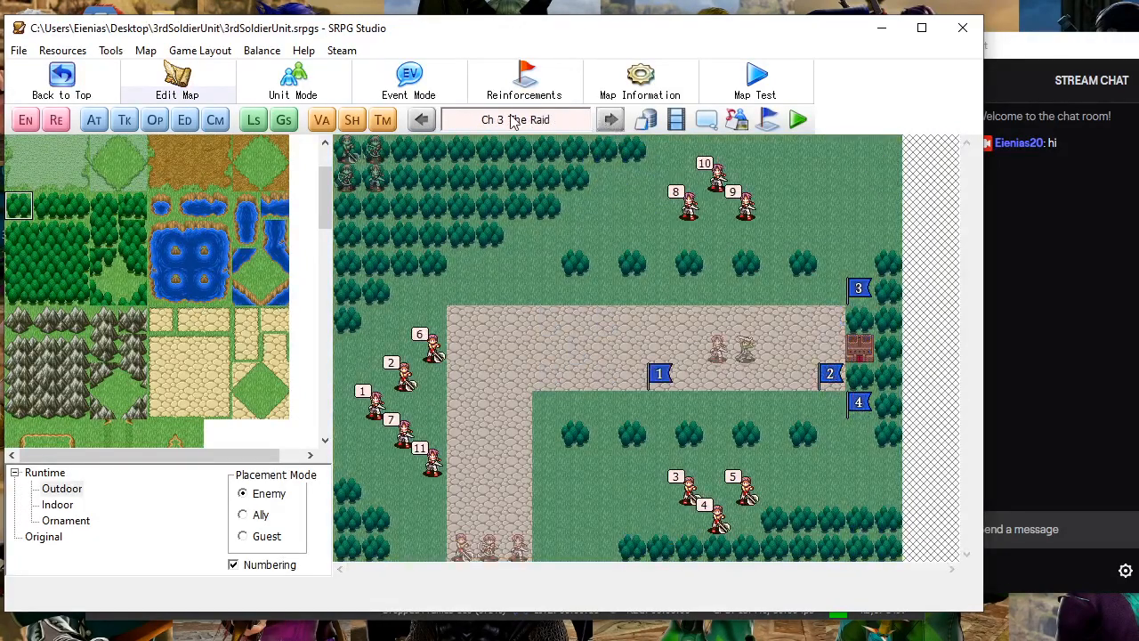
click(422, 120)
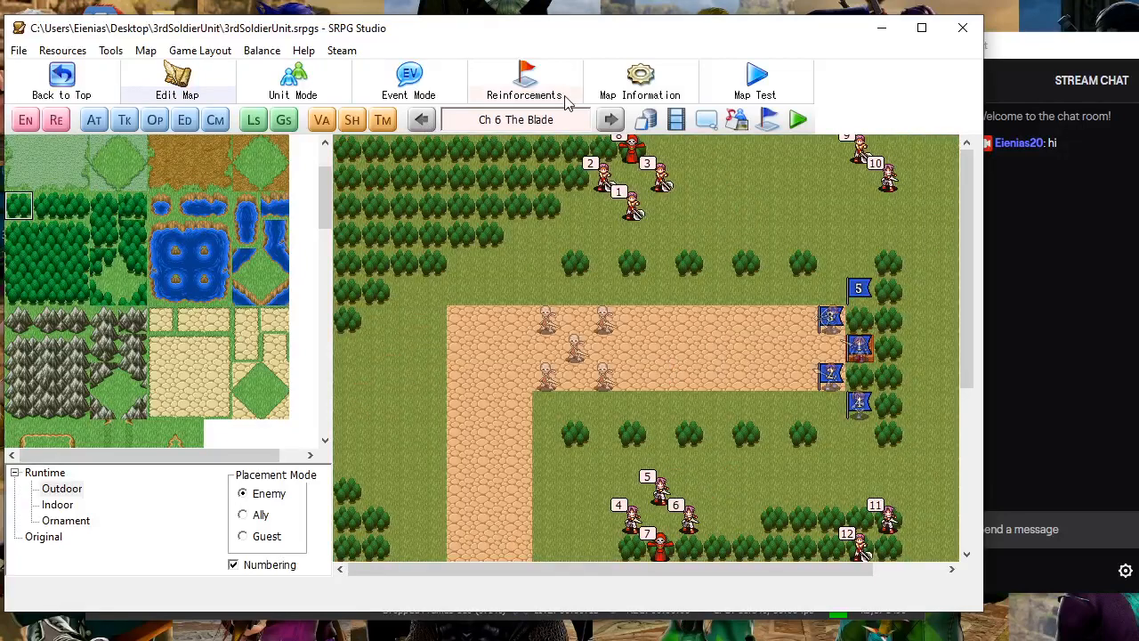
Return to the project's top screen and delete The Raid duplicate from the end of the map list
click(62, 74)
right_click(62, 266)
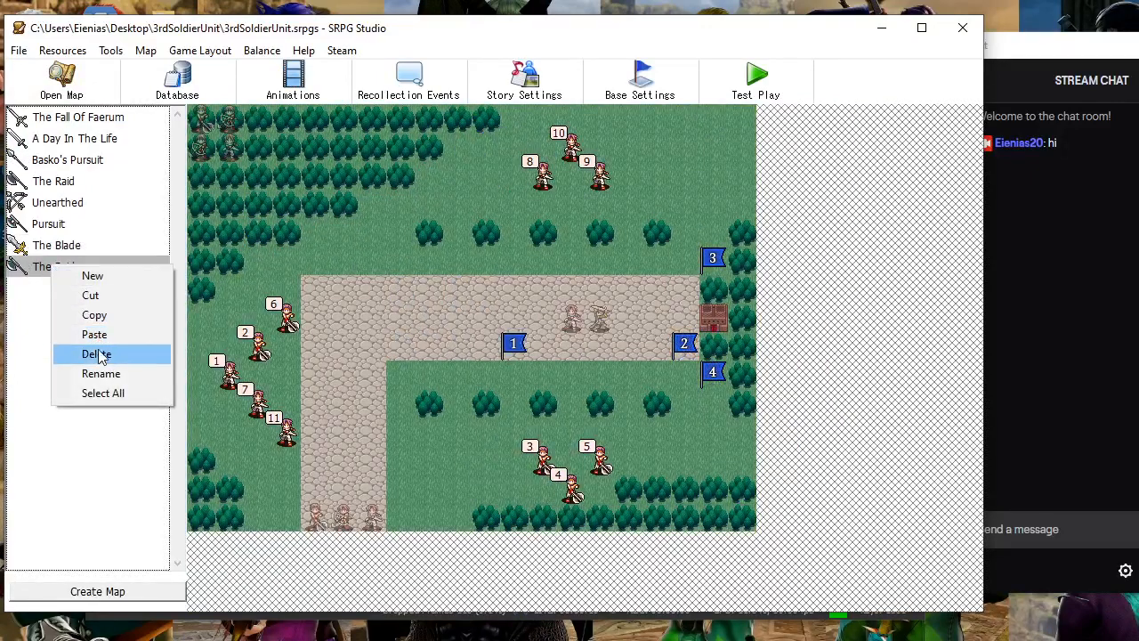
click(99, 354)
Copy The Blade map and paste the duplicate at the end of the map list
right_click(51, 247)
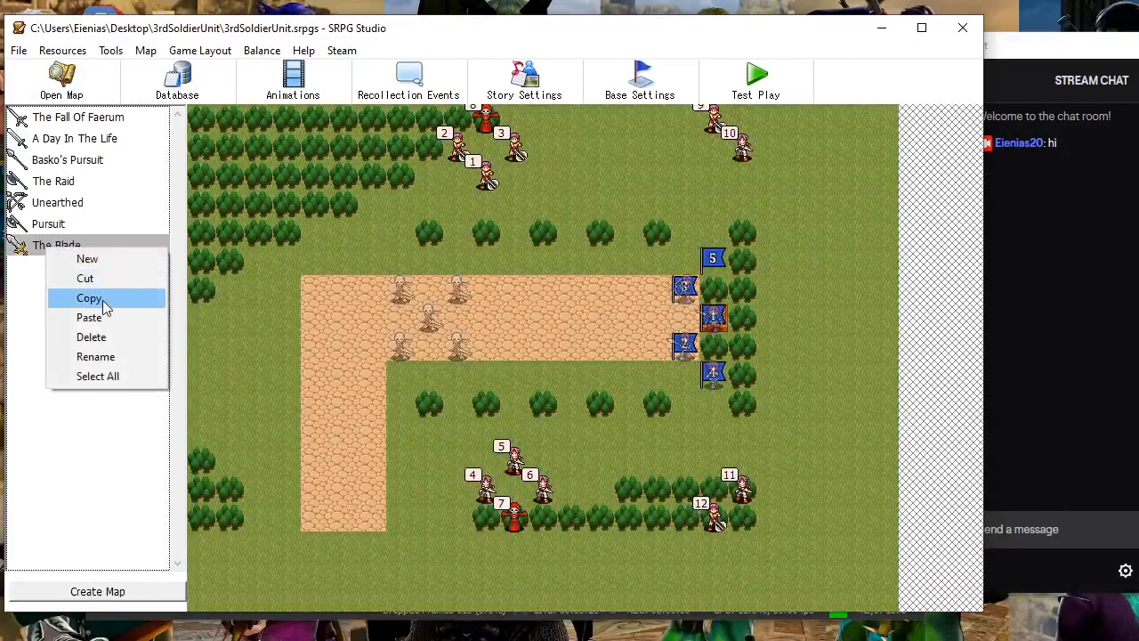
click(102, 300)
right_click(87, 311)
click(122, 376)
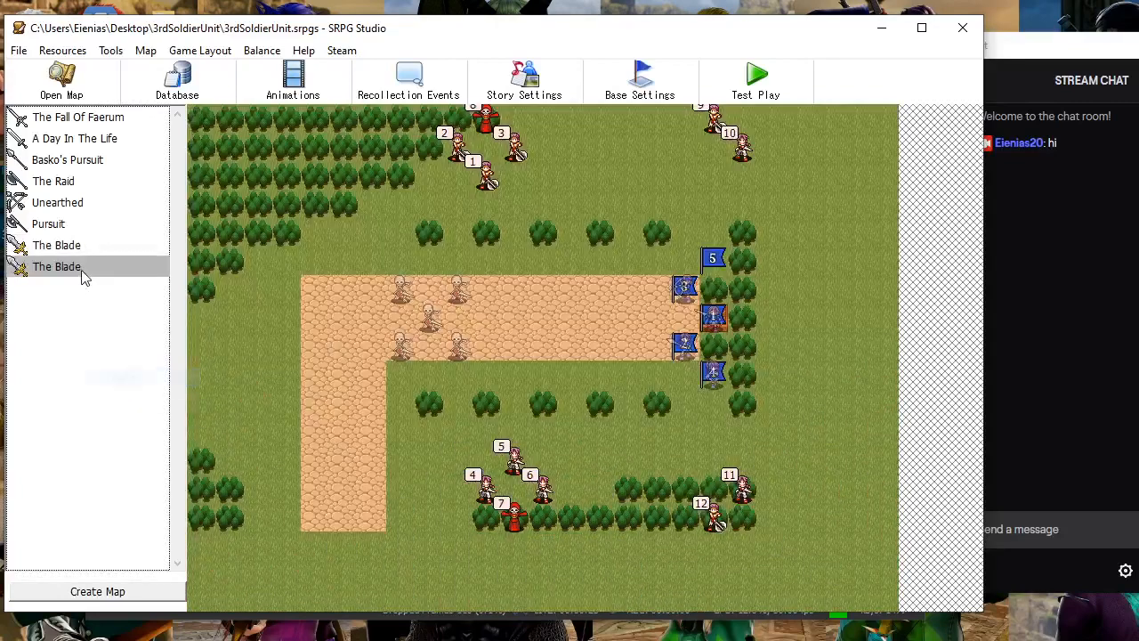
Open the original The Blade map and shift it by 5 in the Right direction, with units, place events and reinforcements as targets
double_click(75, 247)
click(628, 75)
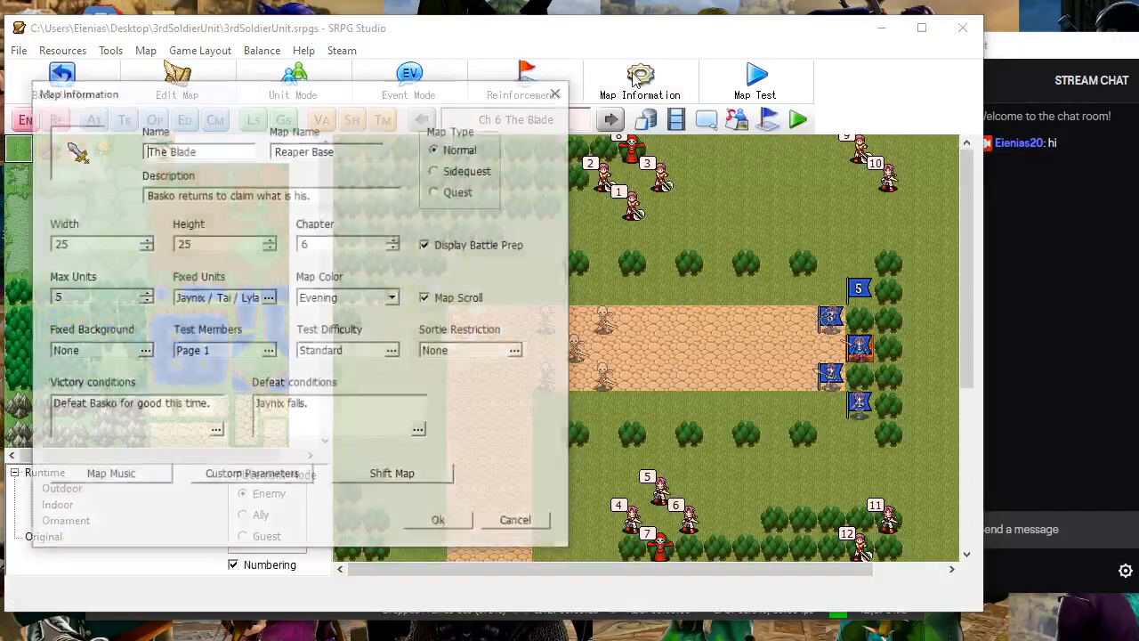
click(381, 477)
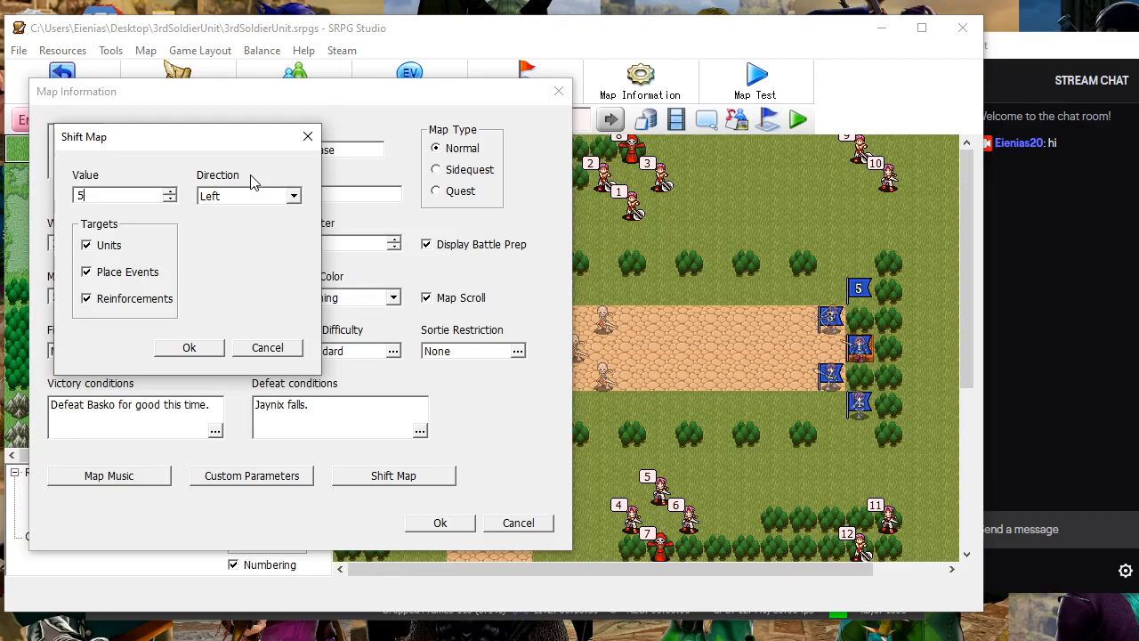
click(569, 640)
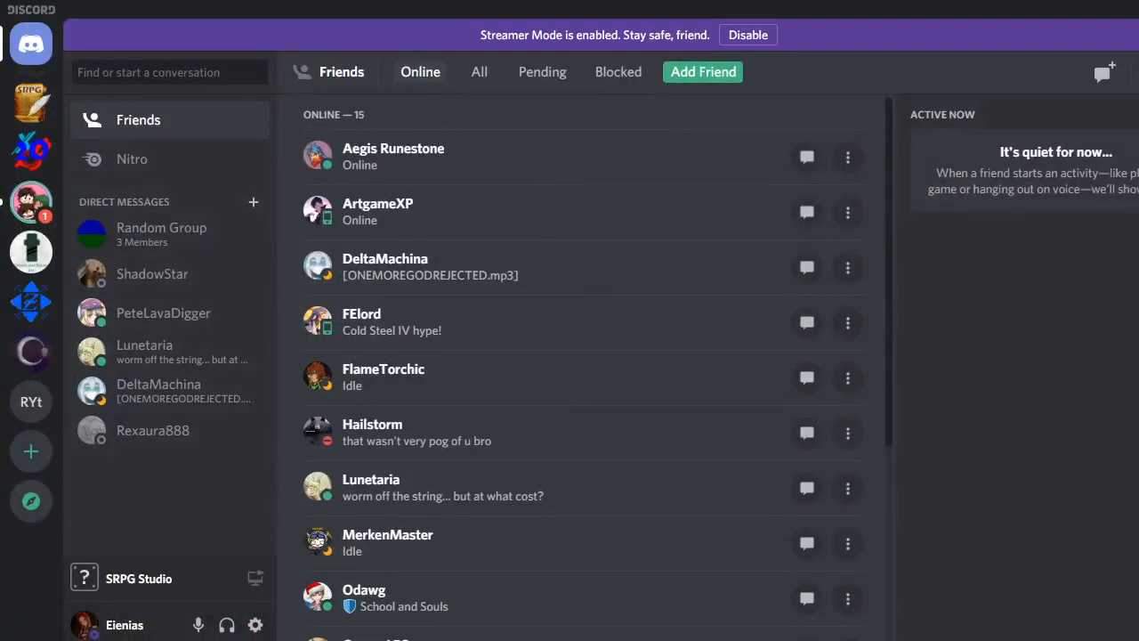
click(570, 639)
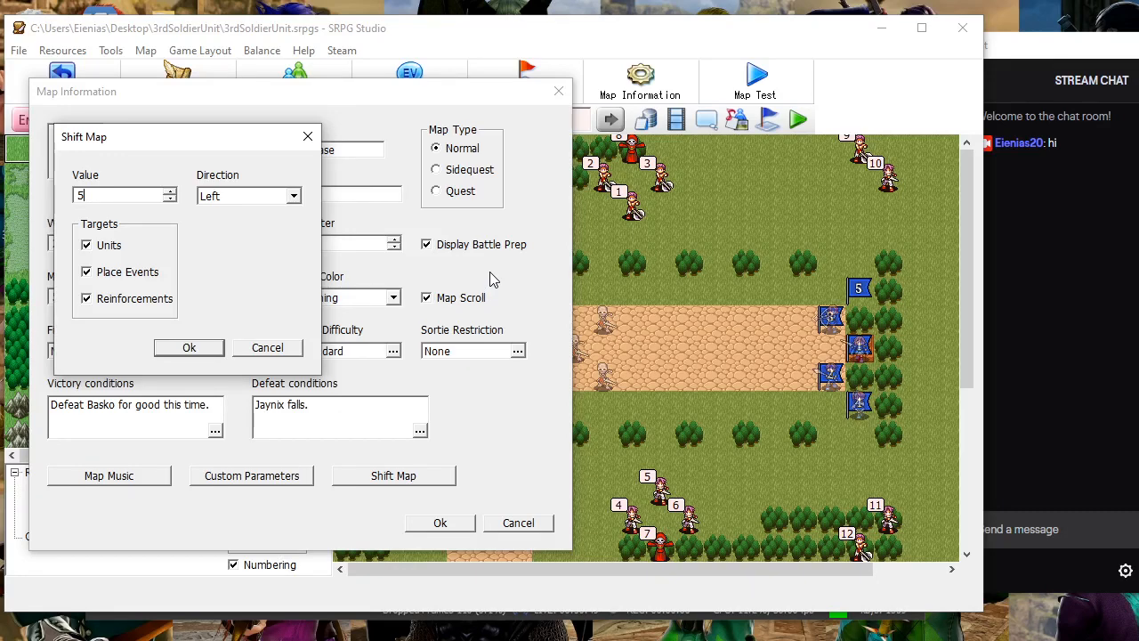
click(205, 198)
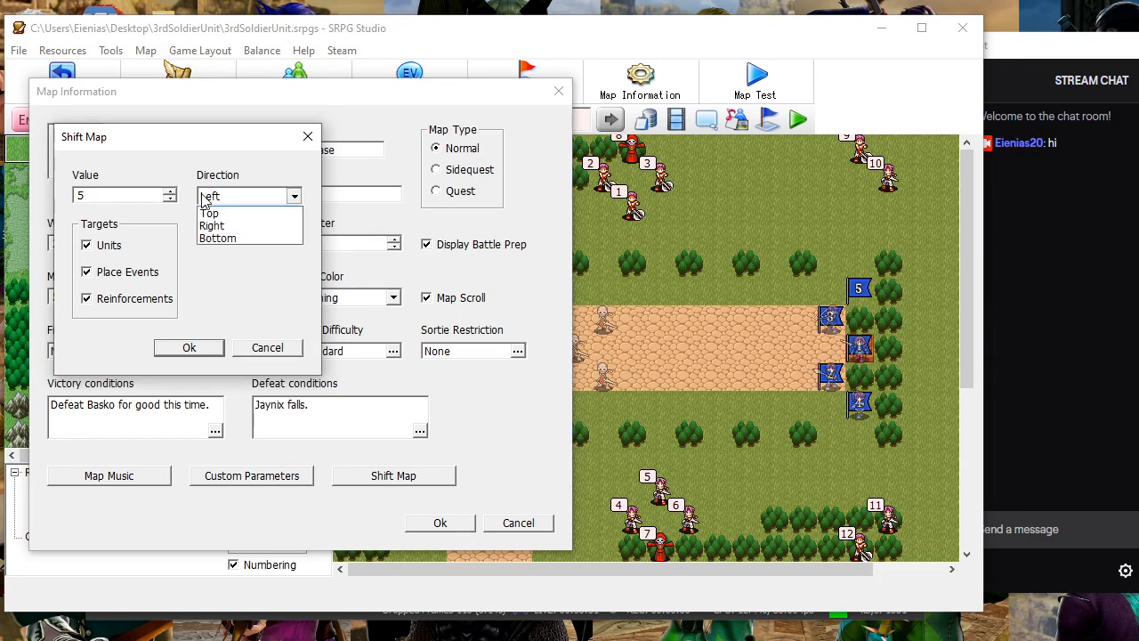
click(212, 233)
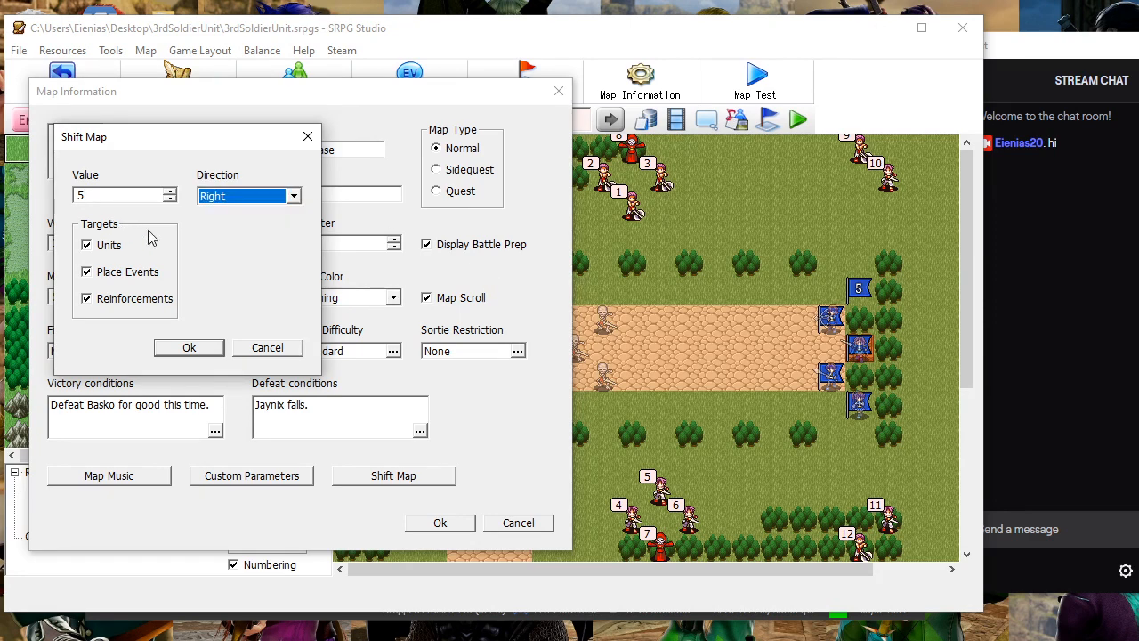
click(217, 353)
click(450, 525)
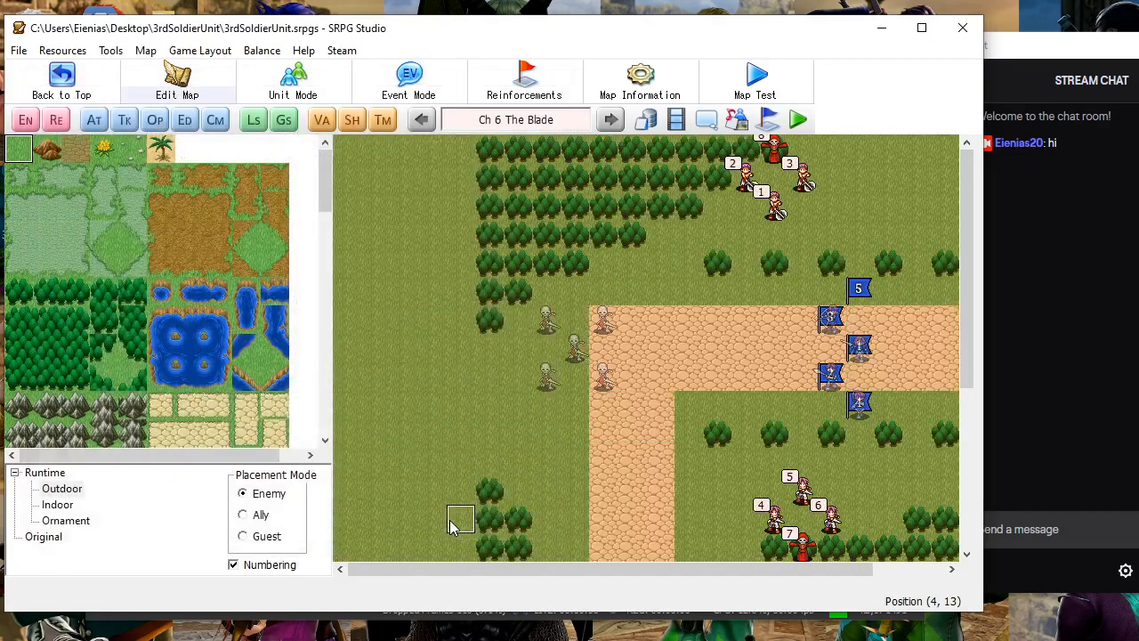
click(595, 553)
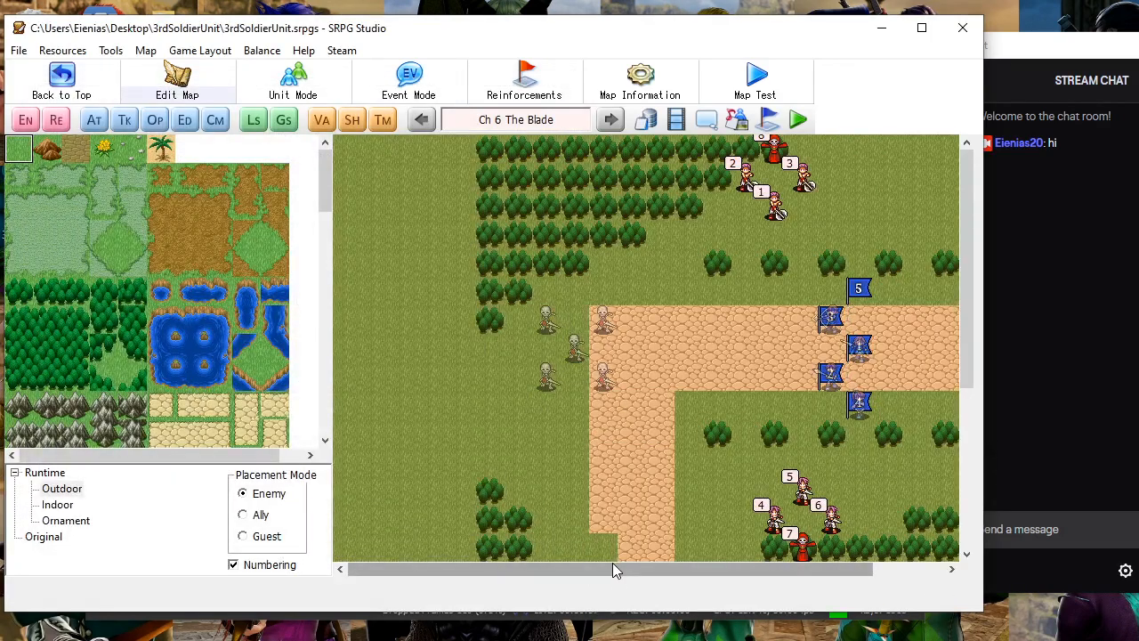
Repaint the missing plain stone road tile at the southwest end of The Blade's vertical road
scroll(610, 542, down, 2)
scroll(198, 434, down, 1)
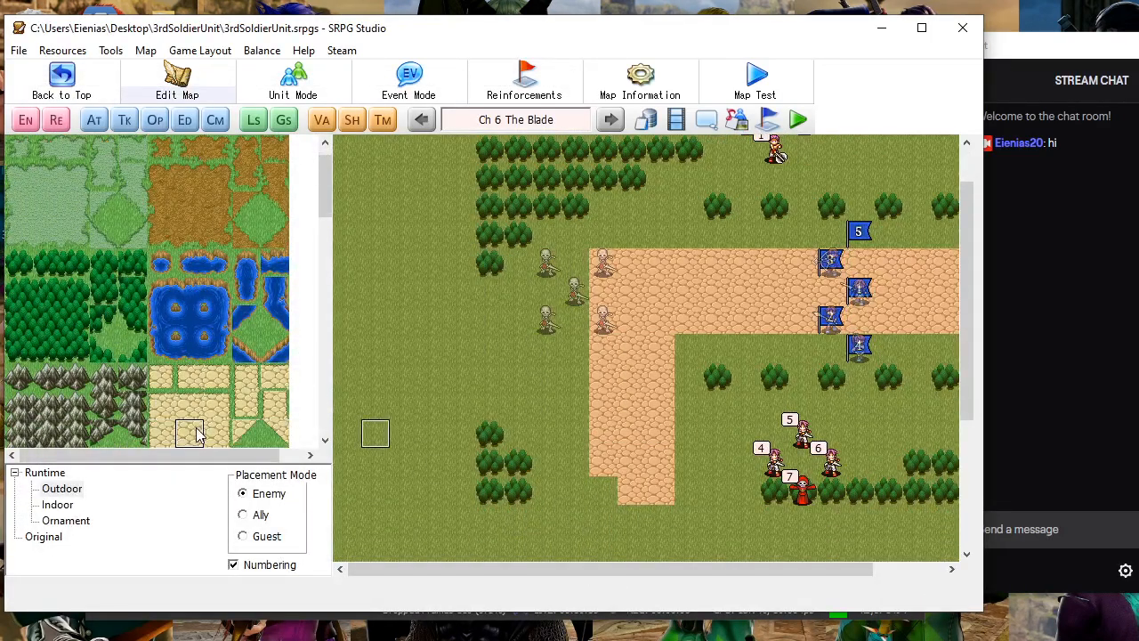
click(603, 491)
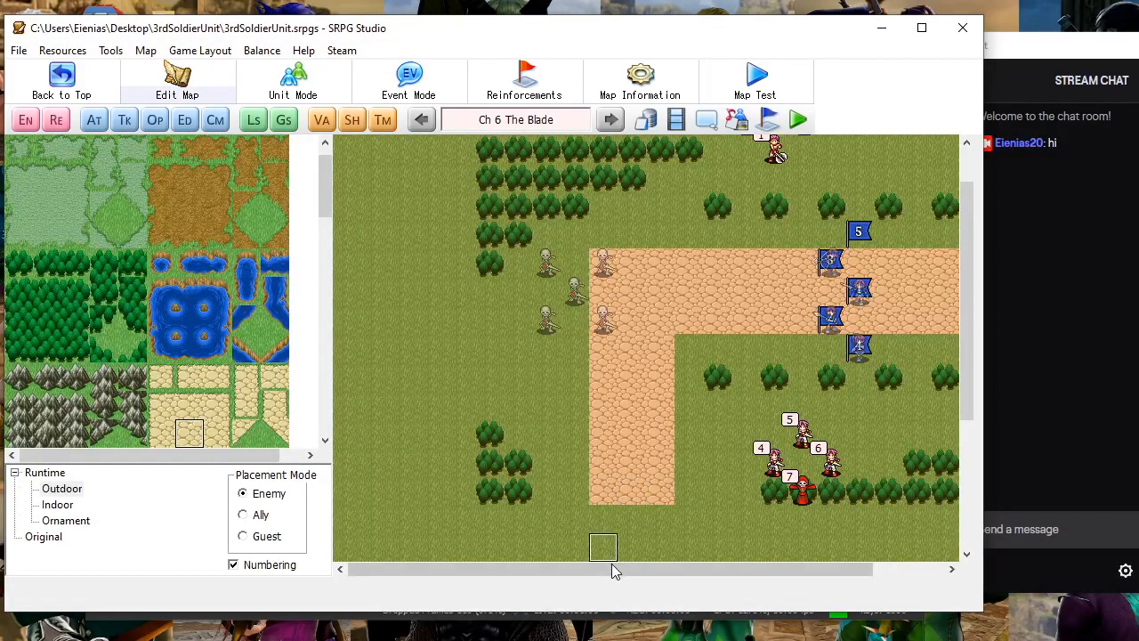
Compare the shifted The Blade map with its unshifted duplicate, checking where the numbered player positions sit relative to the eastern building
drag(614, 568, 697, 579)
scroll(737, 471, up, 2)
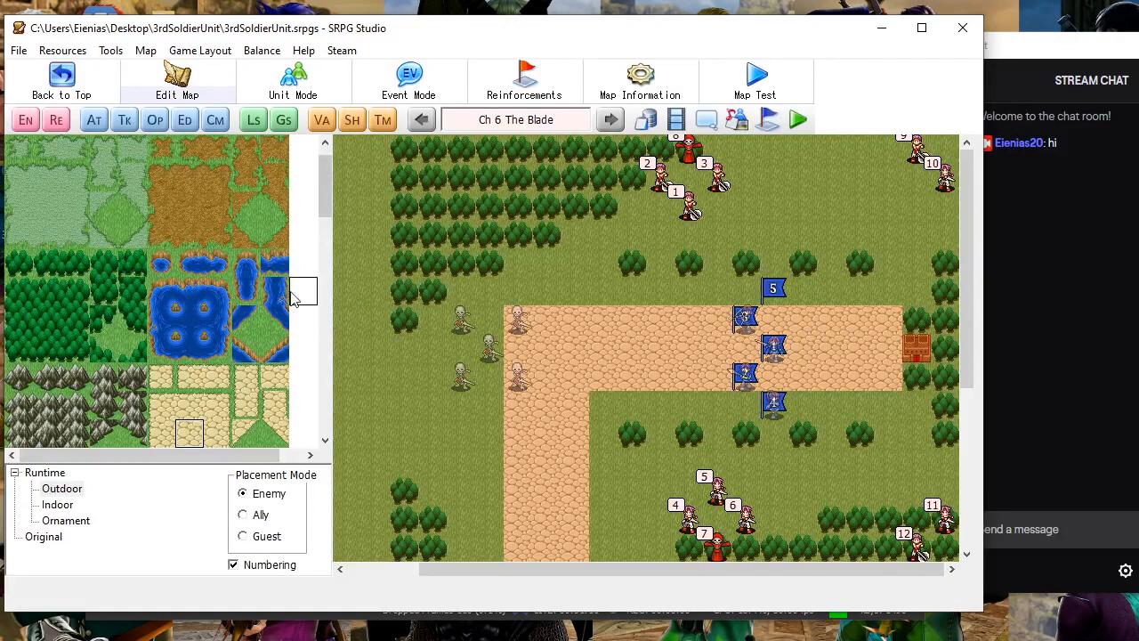
click(609, 121)
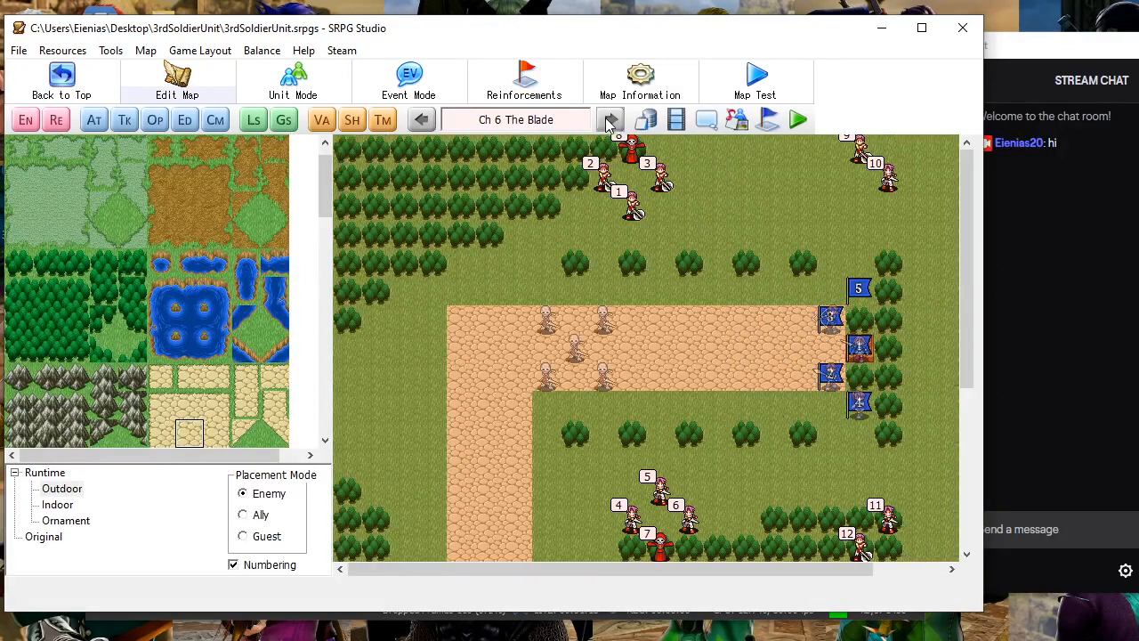
click(425, 120)
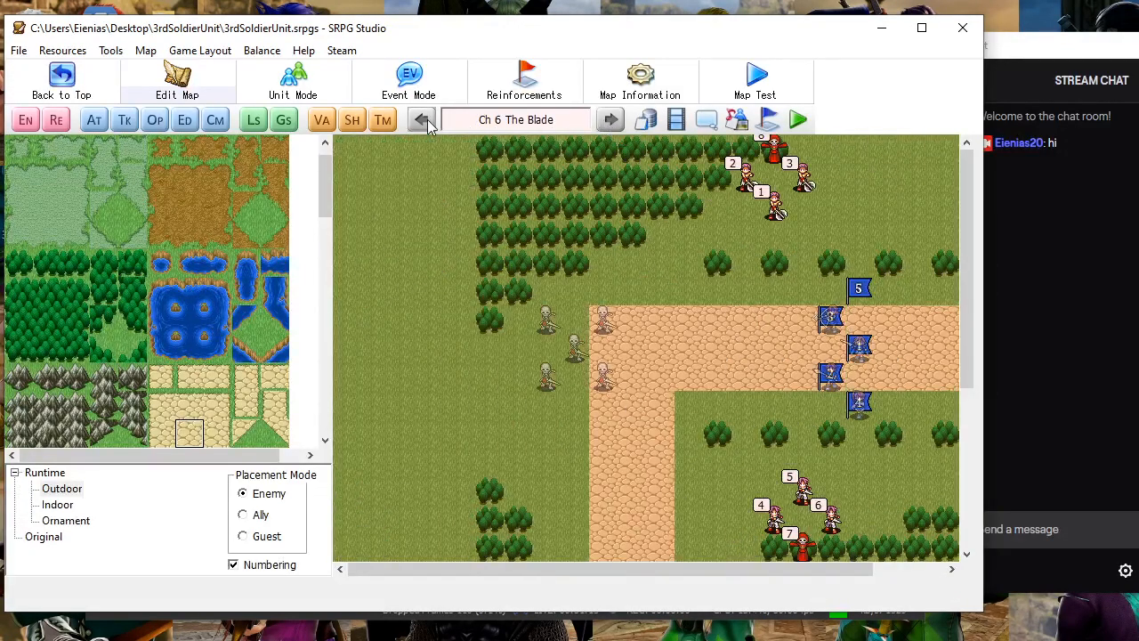
click(610, 121)
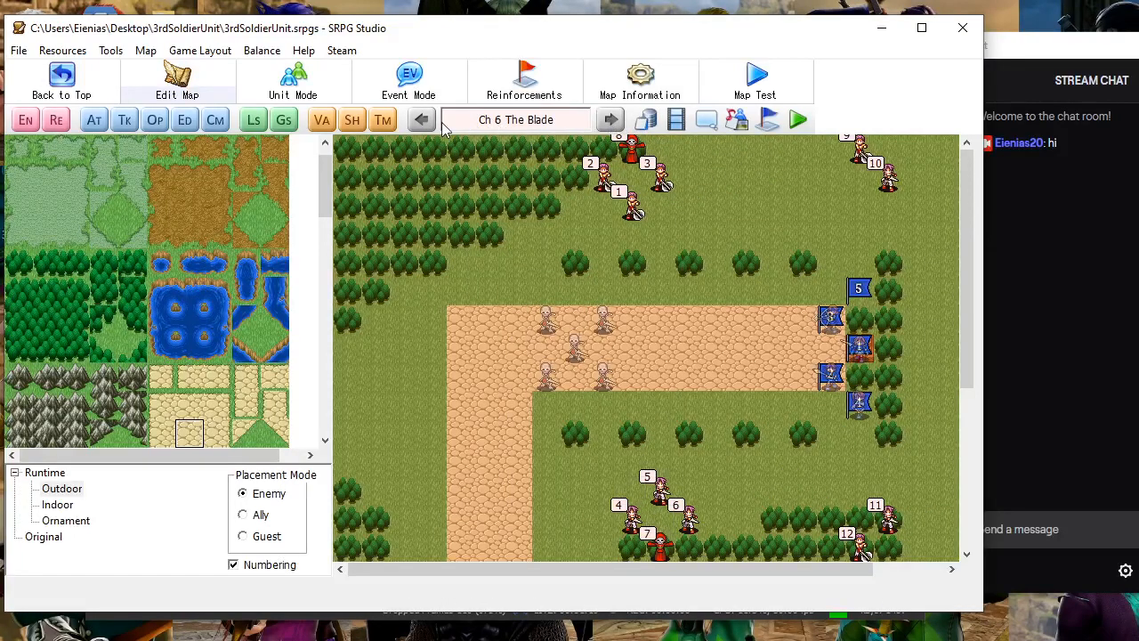
drag(640, 567, 712, 567)
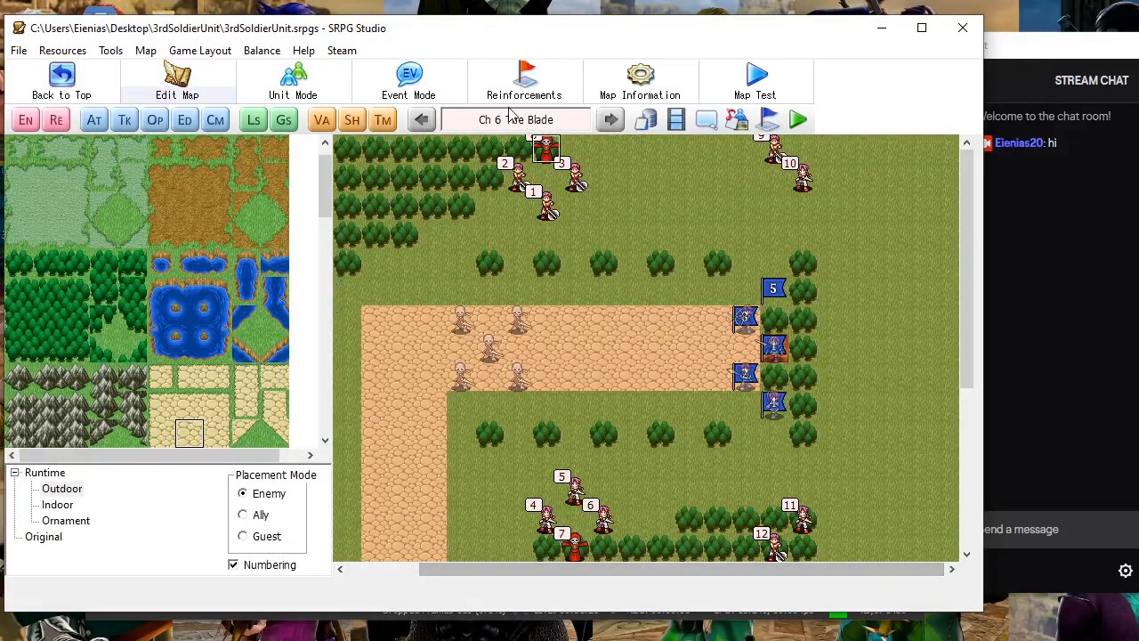
click(603, 121)
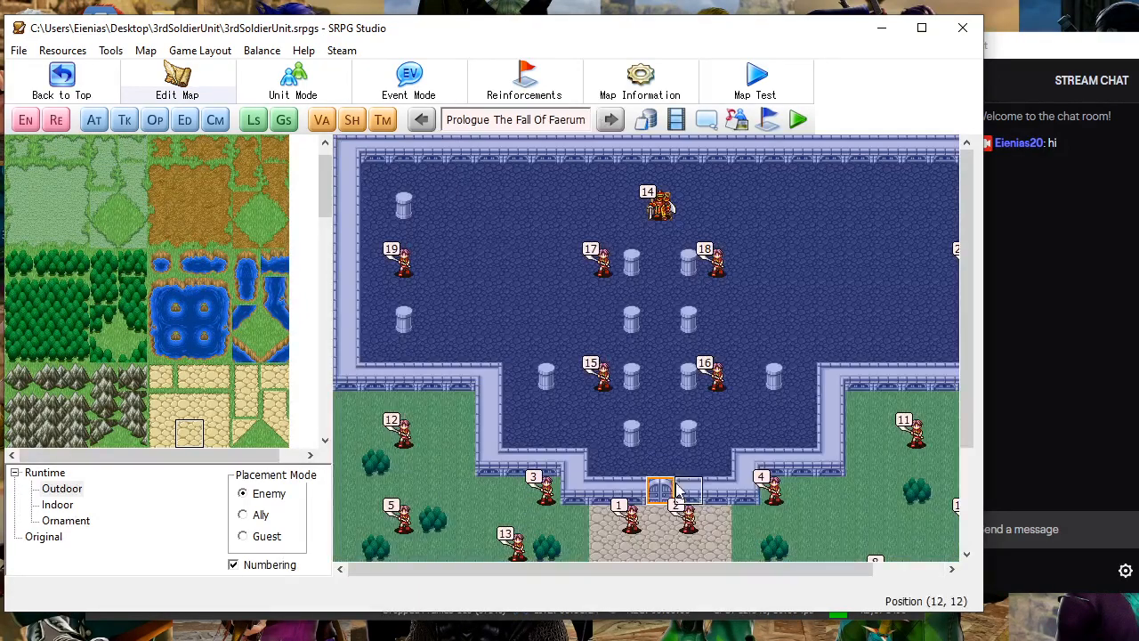
click(422, 121)
drag(692, 569, 899, 582)
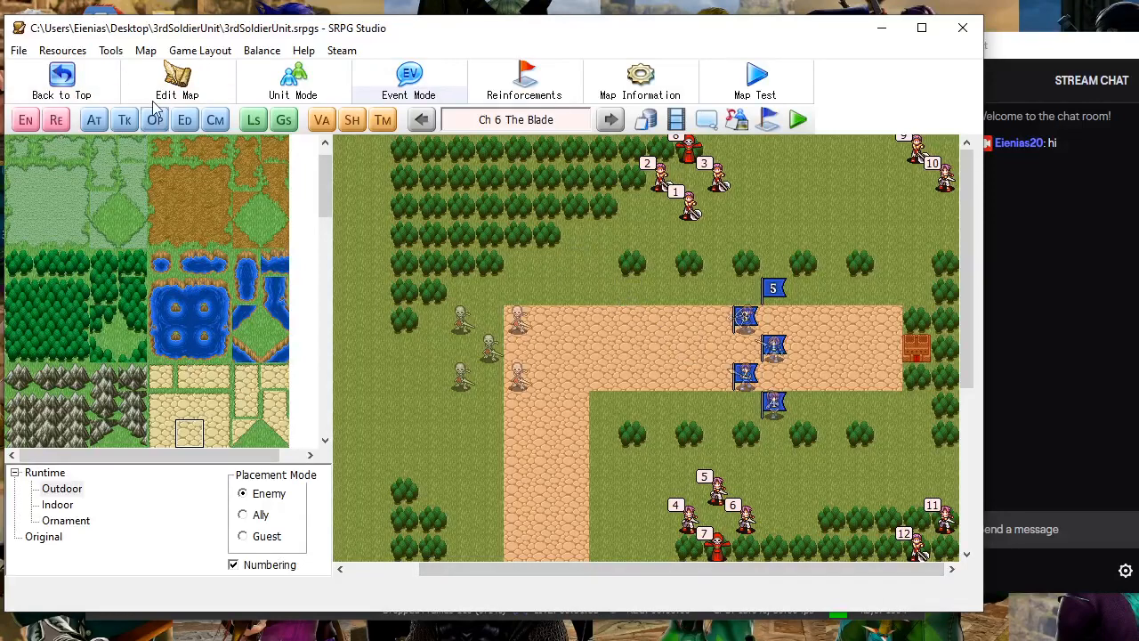
In Unit Mode, move the five numbered player starting positions five tiles east, with position 1 on the eastern building
click(292, 80)
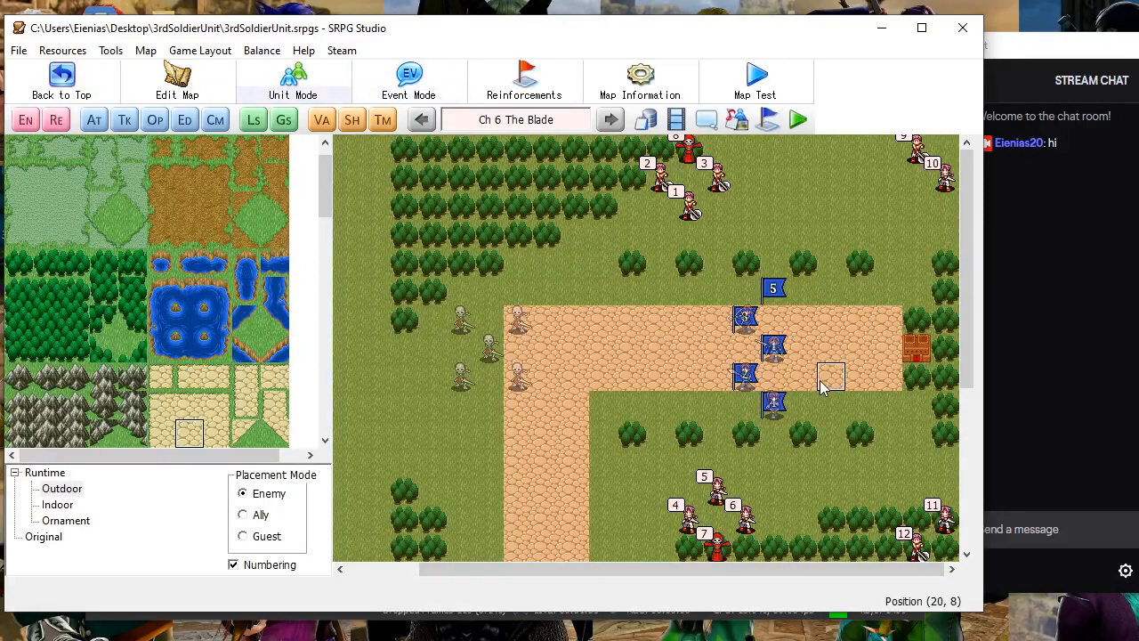
drag(773, 347, 915, 347)
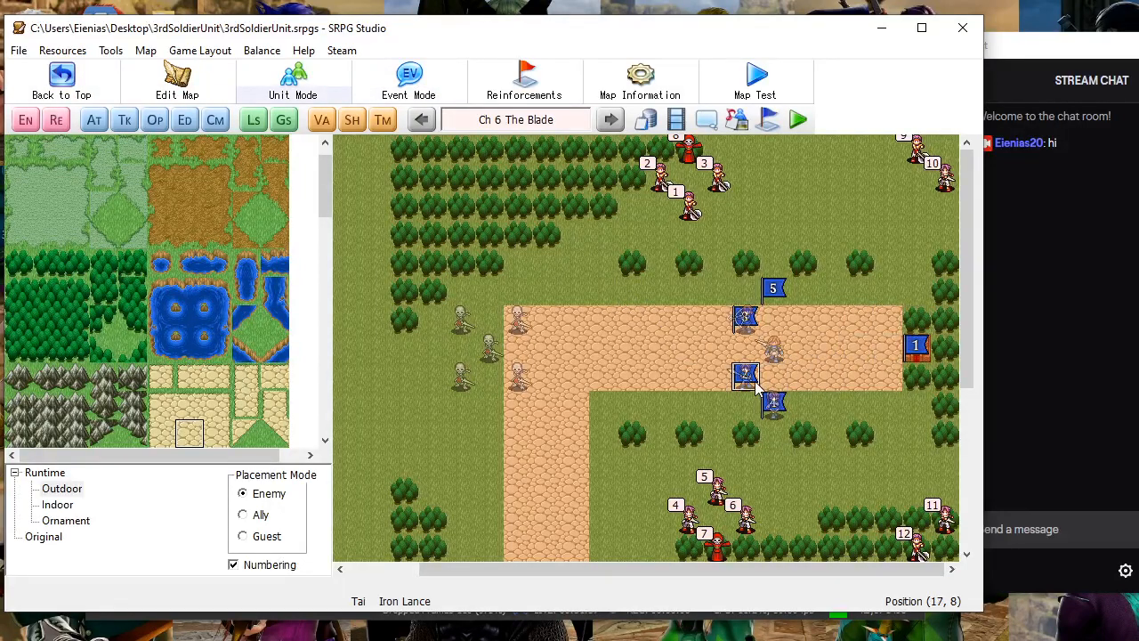
drag(755, 381, 915, 404)
drag(755, 315, 887, 318)
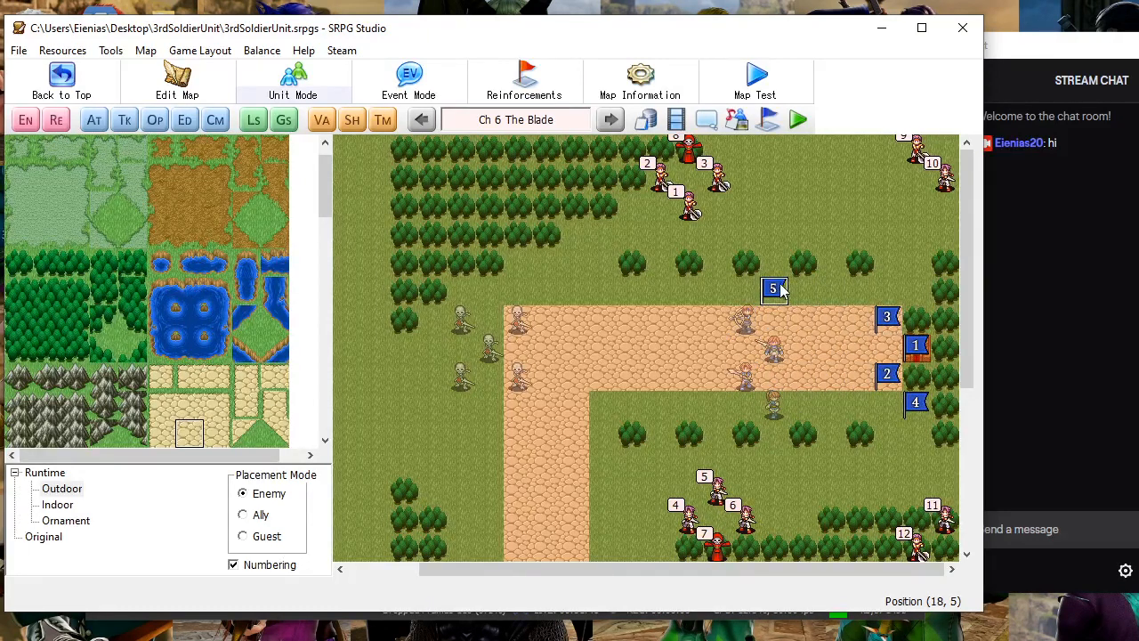
drag(782, 291, 917, 289)
Examine the southern part of the map and the surroundings of the relocated player starting positions
scroll(887, 407, down, 1)
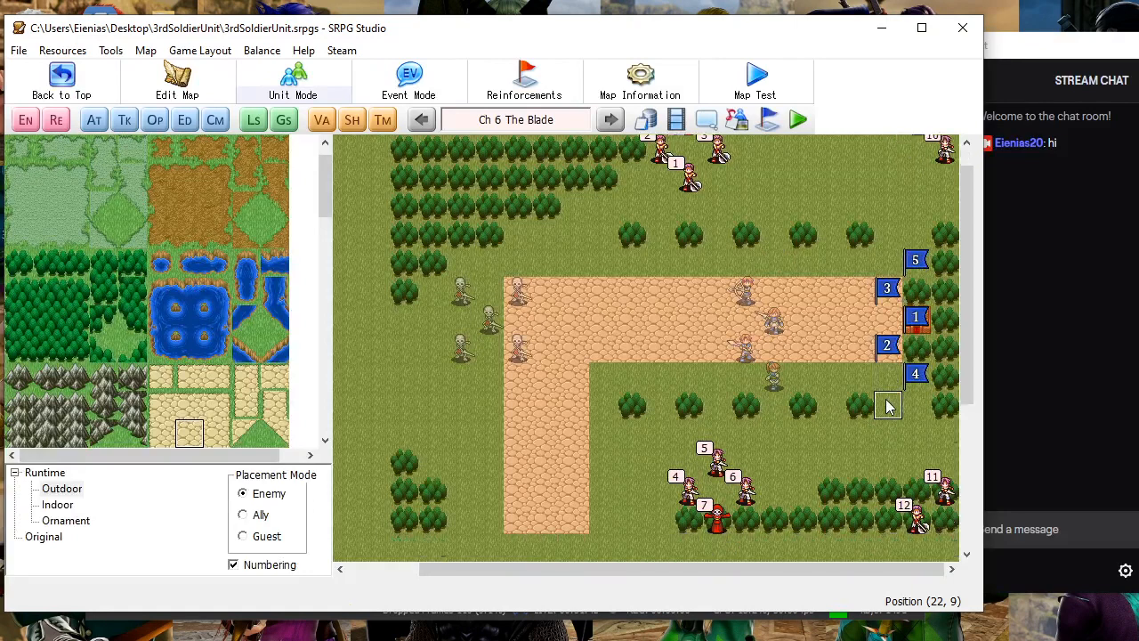
scroll(888, 406, down, 8)
scroll(888, 407, up, 3)
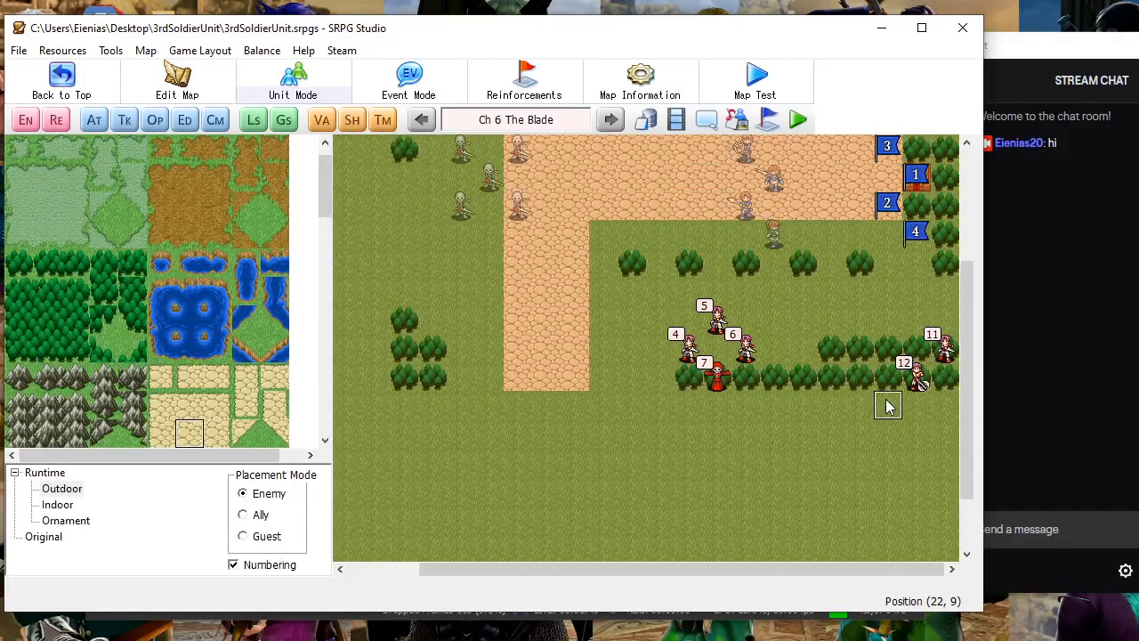
scroll(887, 407, up, 5)
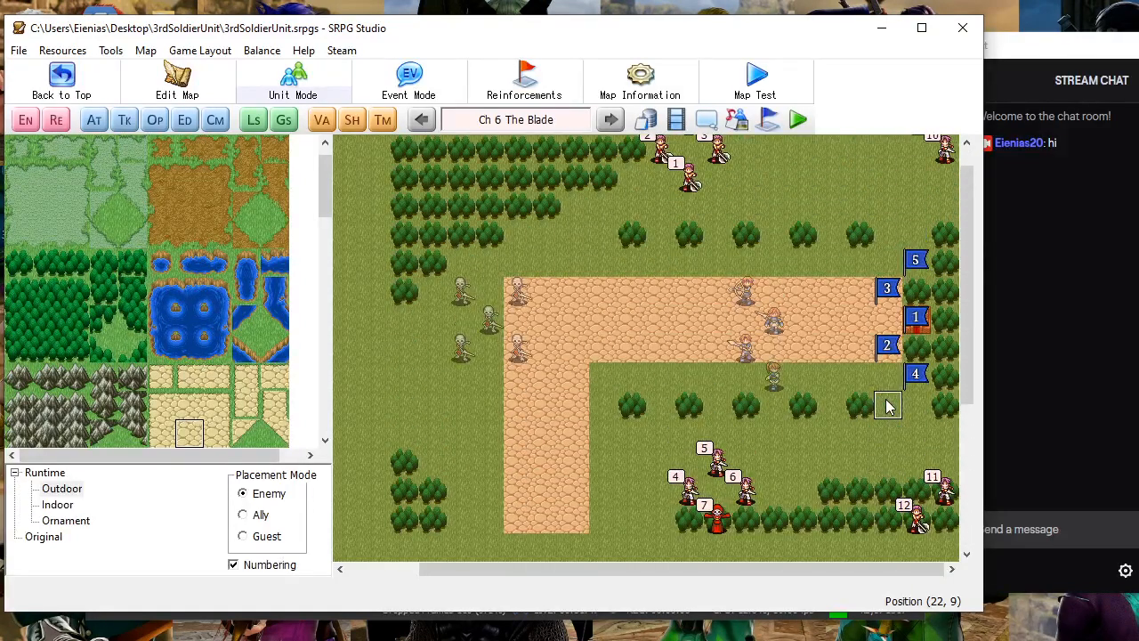
scroll(887, 406, up, 1)
scroll(381, 325, down, 2)
scroll(575, 323, up, 2)
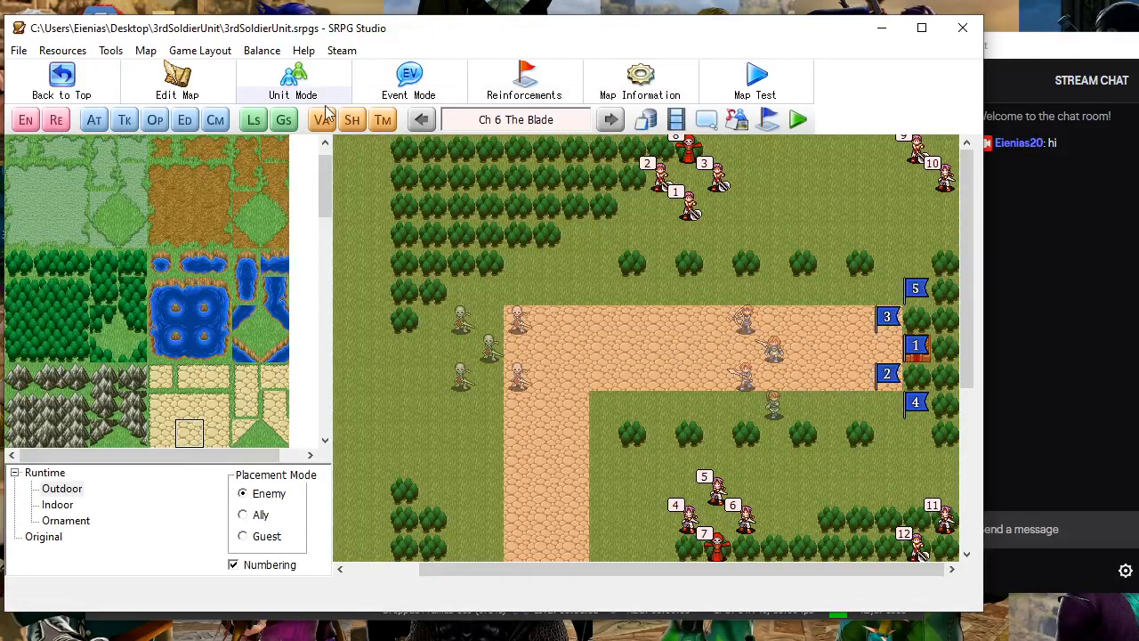
Look through the map's auto, talk and opening events, reading the commands of the Ch5 Intro opening event
click(95, 120)
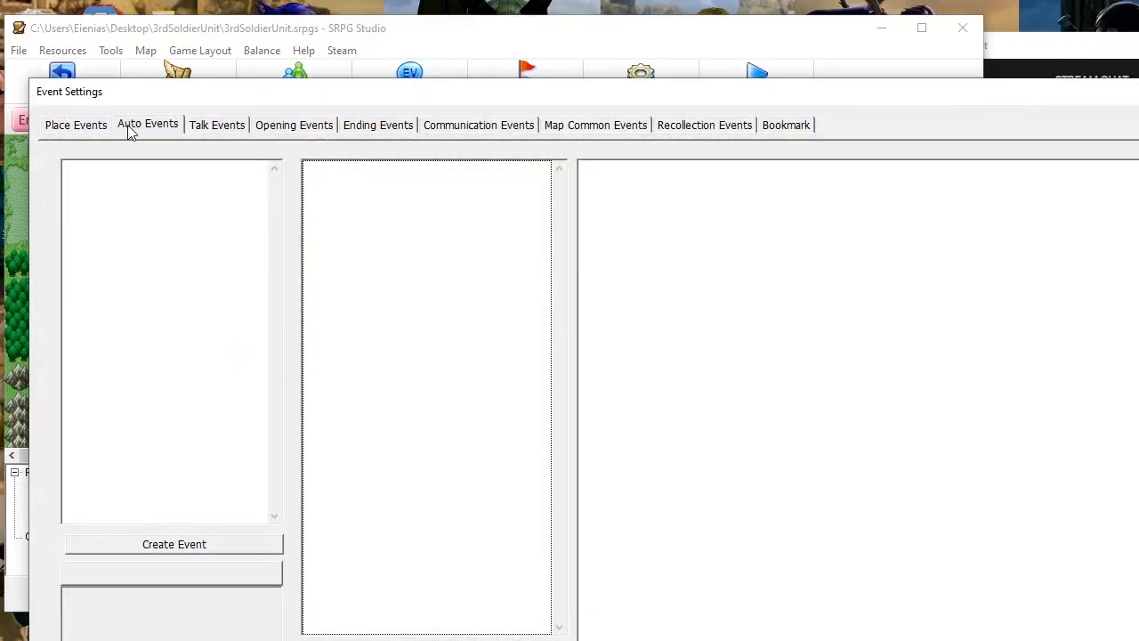
click(95, 129)
click(160, 127)
click(223, 130)
click(322, 129)
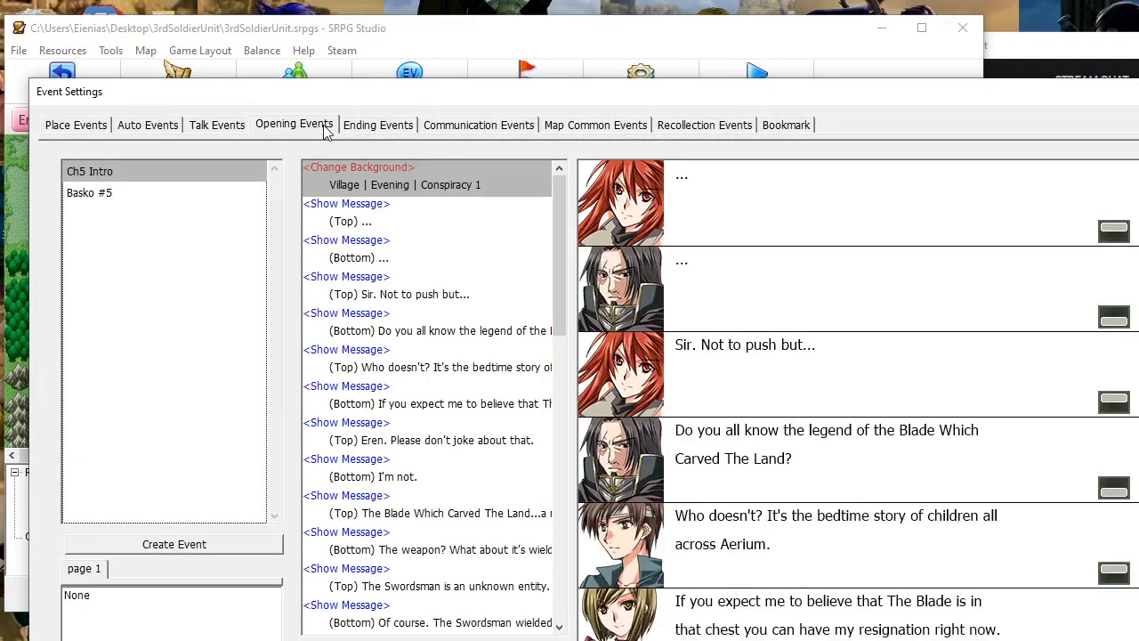
drag(424, 95, 365, 45)
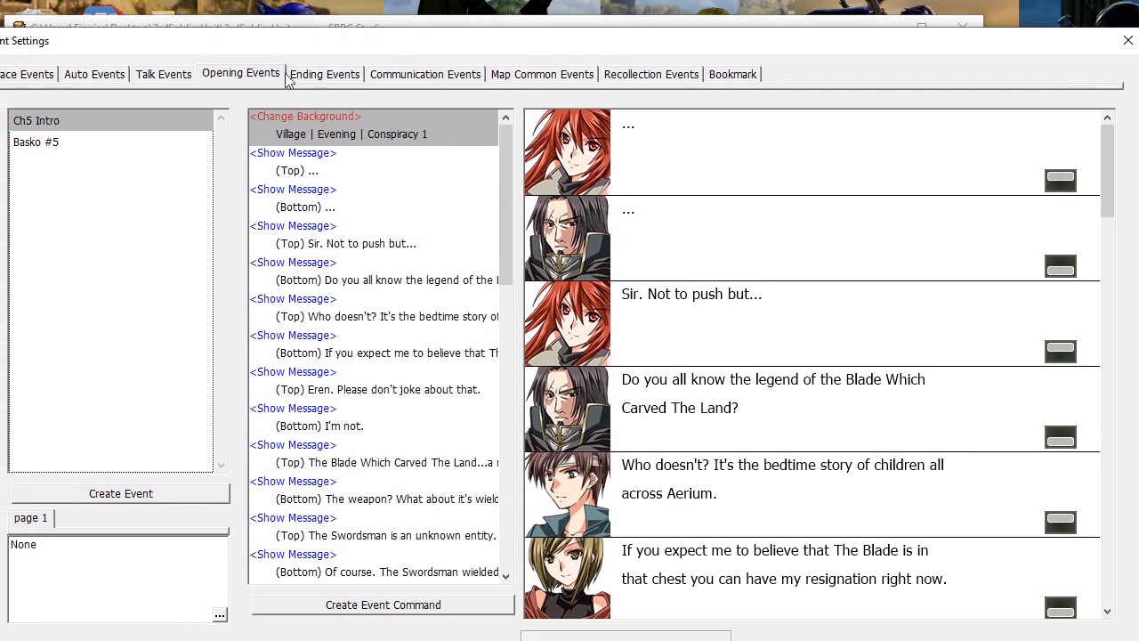
scroll(383, 249, down, 5)
scroll(402, 242, down, 10)
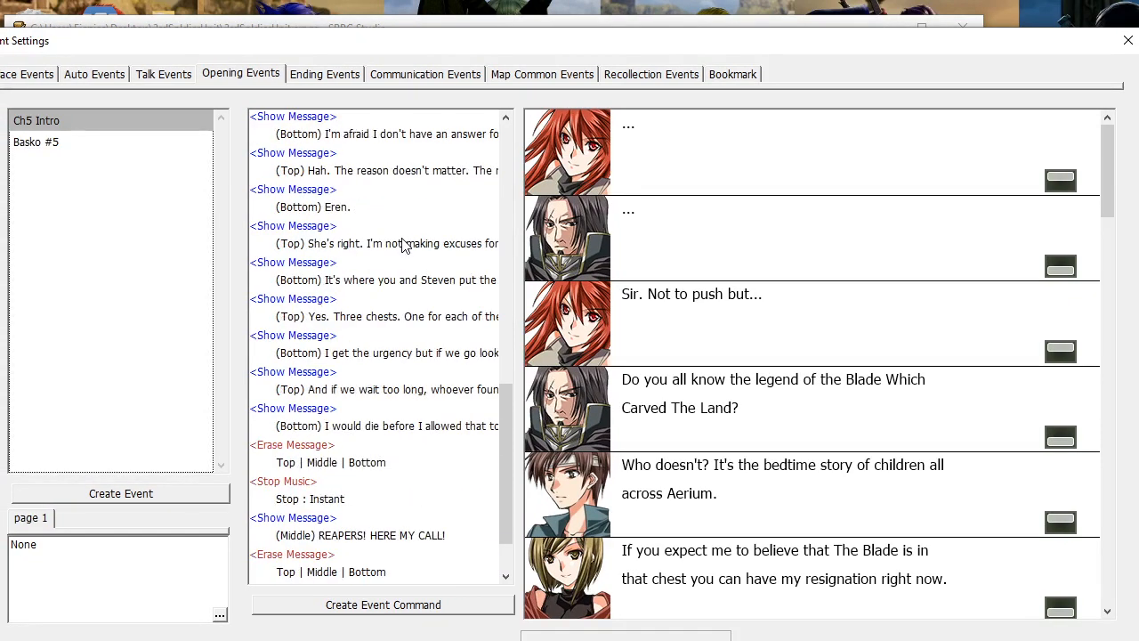
In the Basko #5 opening event, set Jaynix's unit appearance position to (23, 7), on player starting position 1
click(71, 145)
double_click(365, 169)
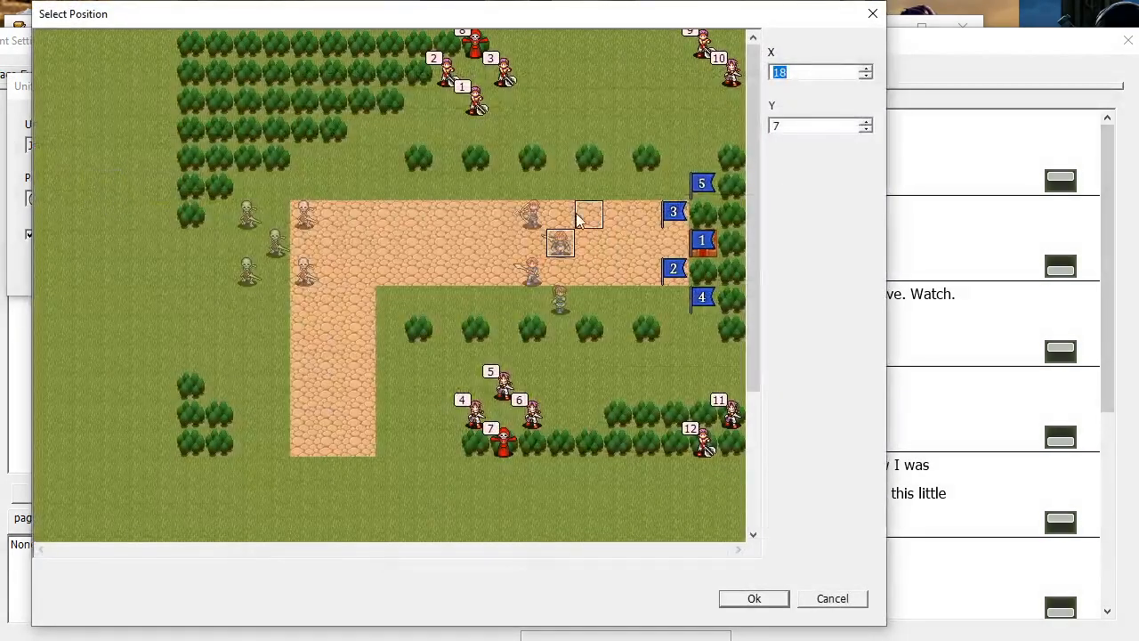
click(703, 253)
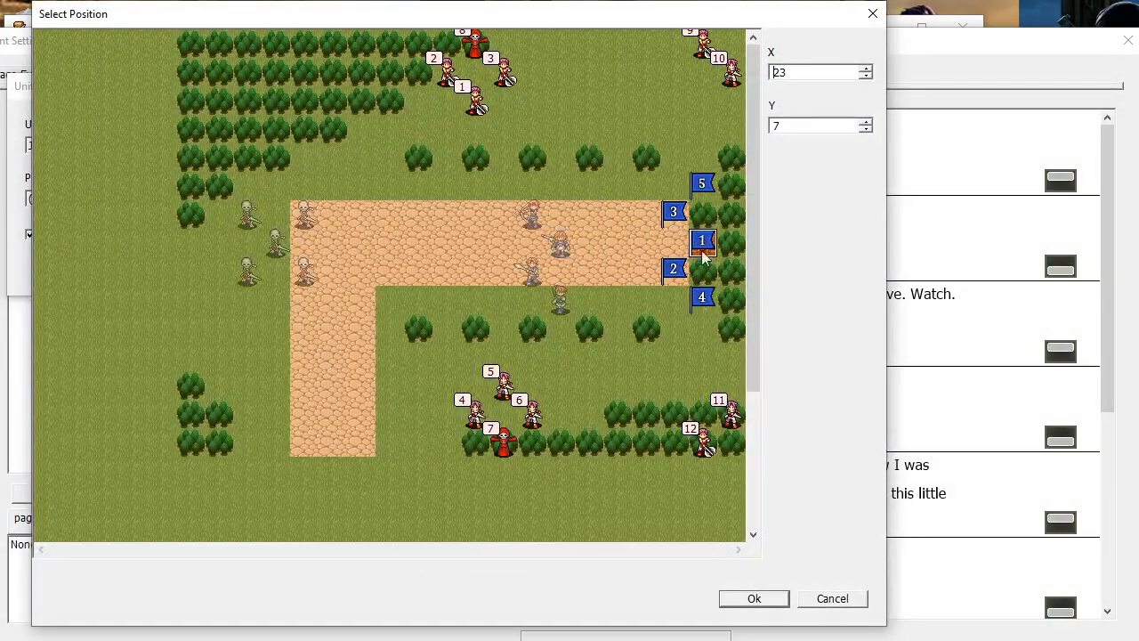
click(752, 599)
click(152, 268)
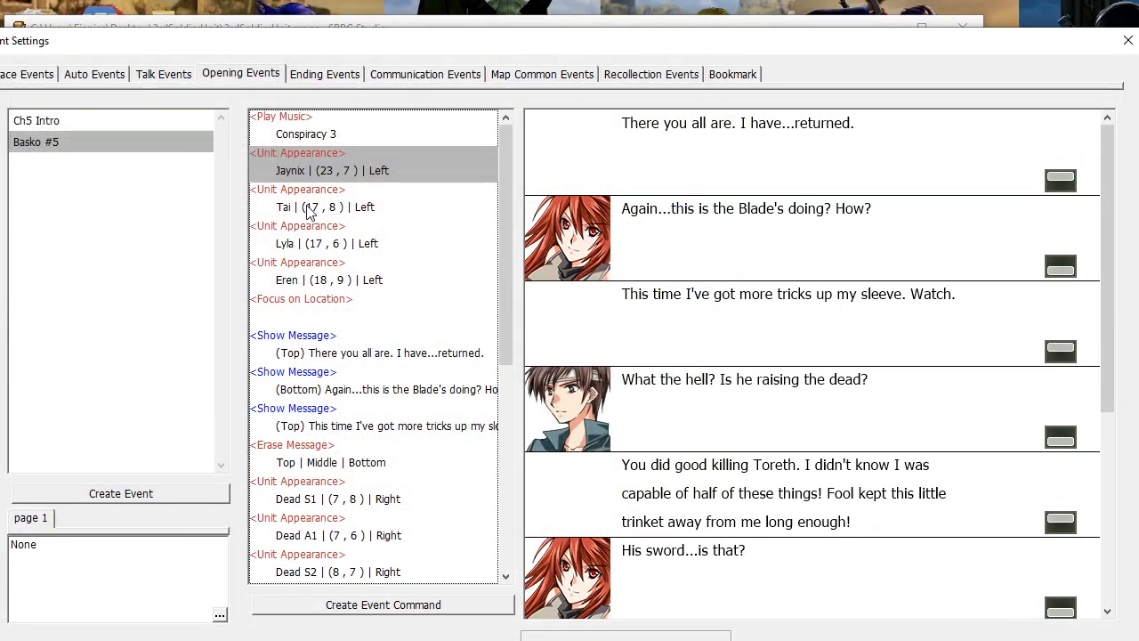
Set Tai's unit appearance position in the Basko #5 event to (22, 8), on player starting position 2
double_click(306, 205)
click(121, 198)
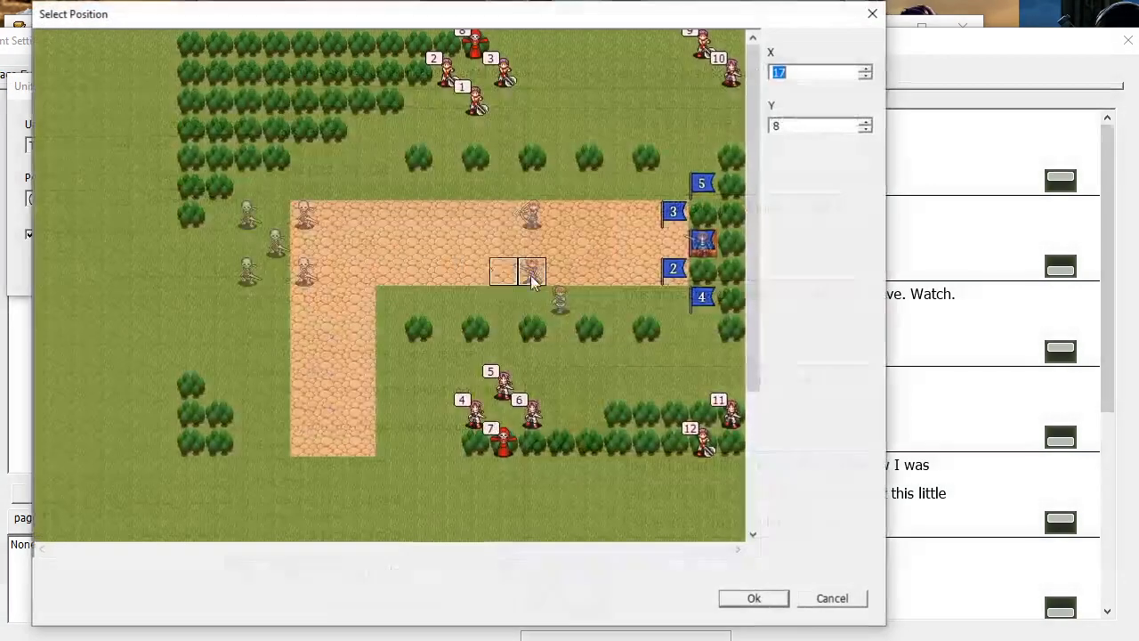
click(673, 270)
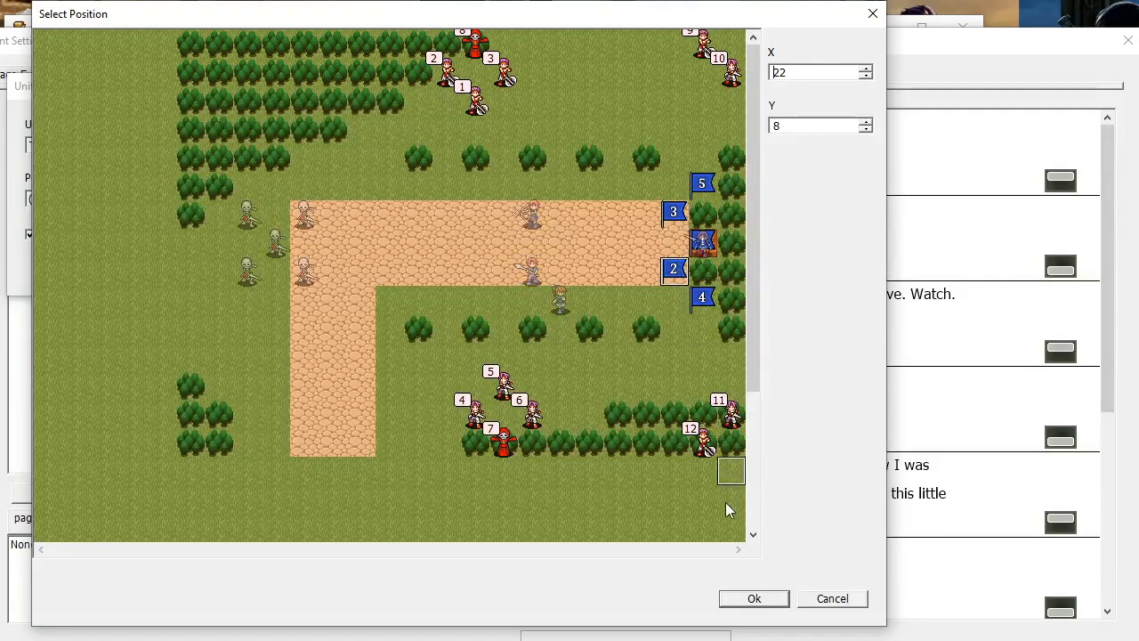
click(732, 599)
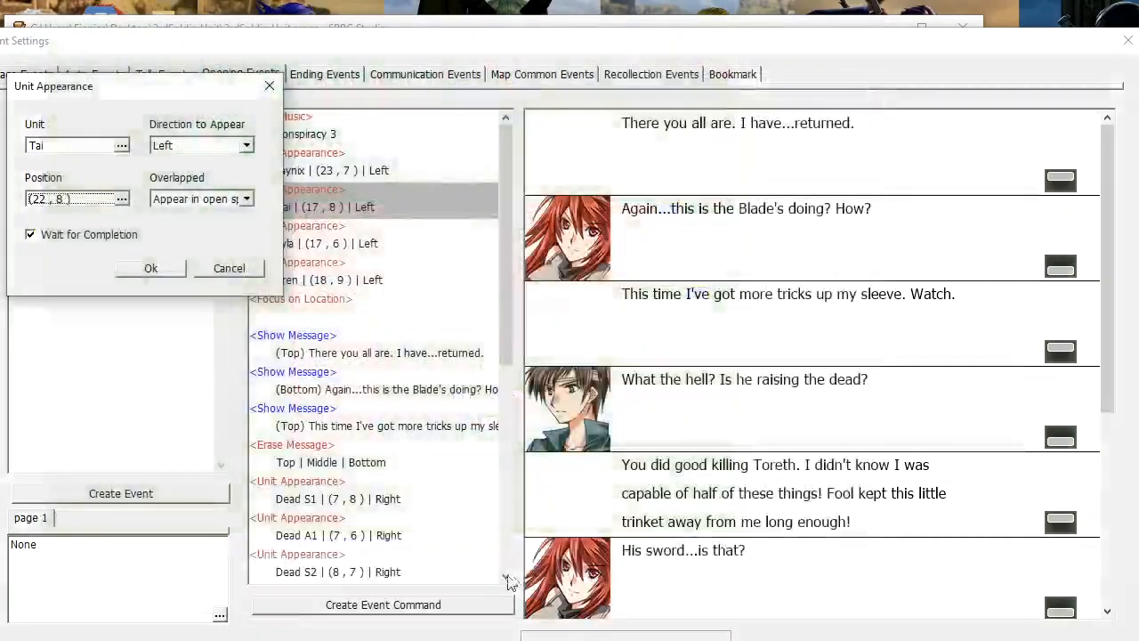
click(150, 268)
Set Lyla's unit appearance position in the Basko #5 event to (22, 6), on player starting position 3
double_click(288, 243)
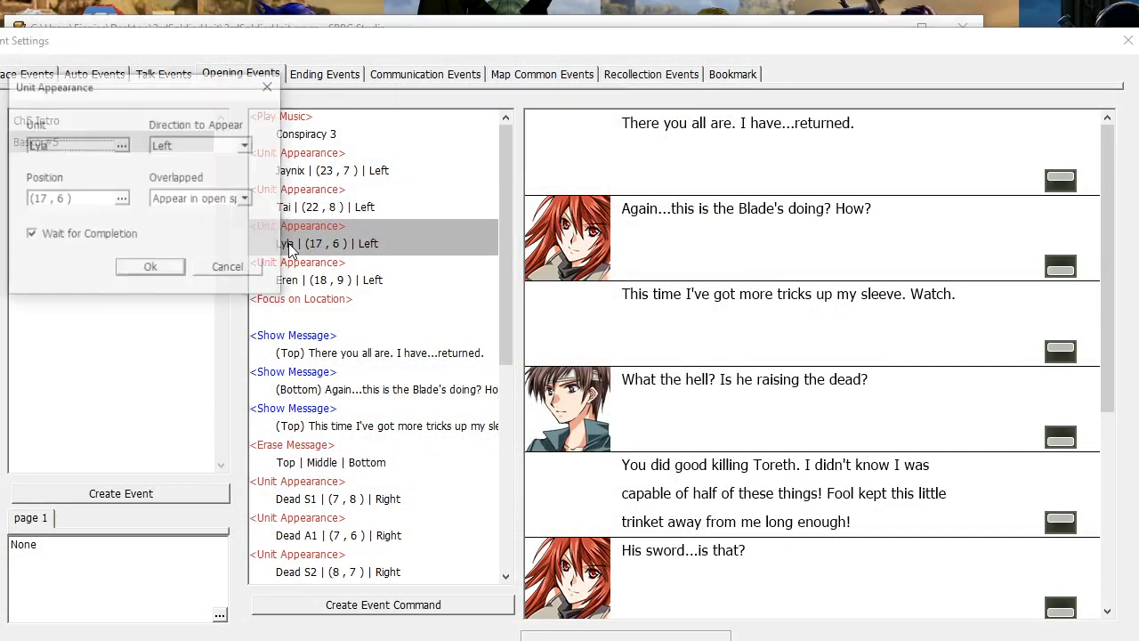
click(121, 145)
click(407, 548)
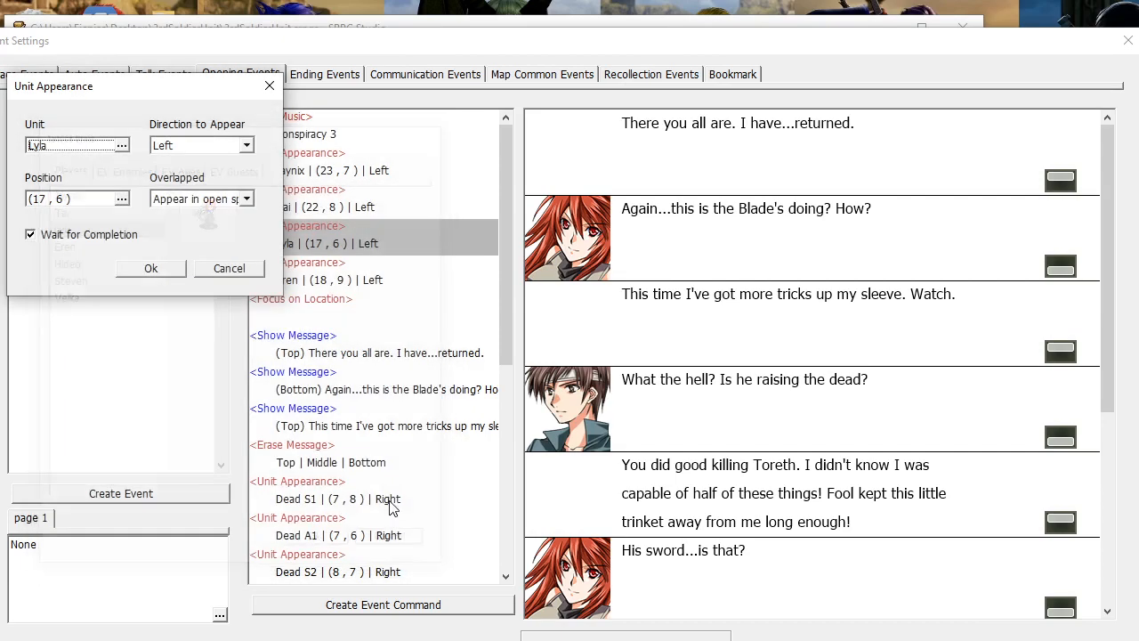
click(121, 199)
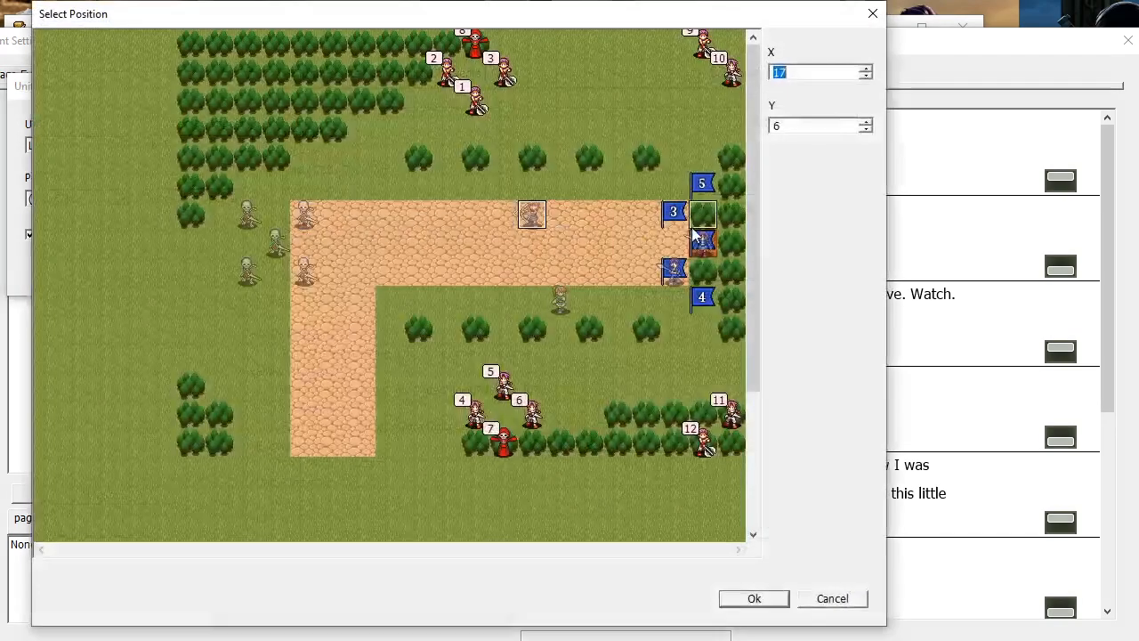
click(747, 600)
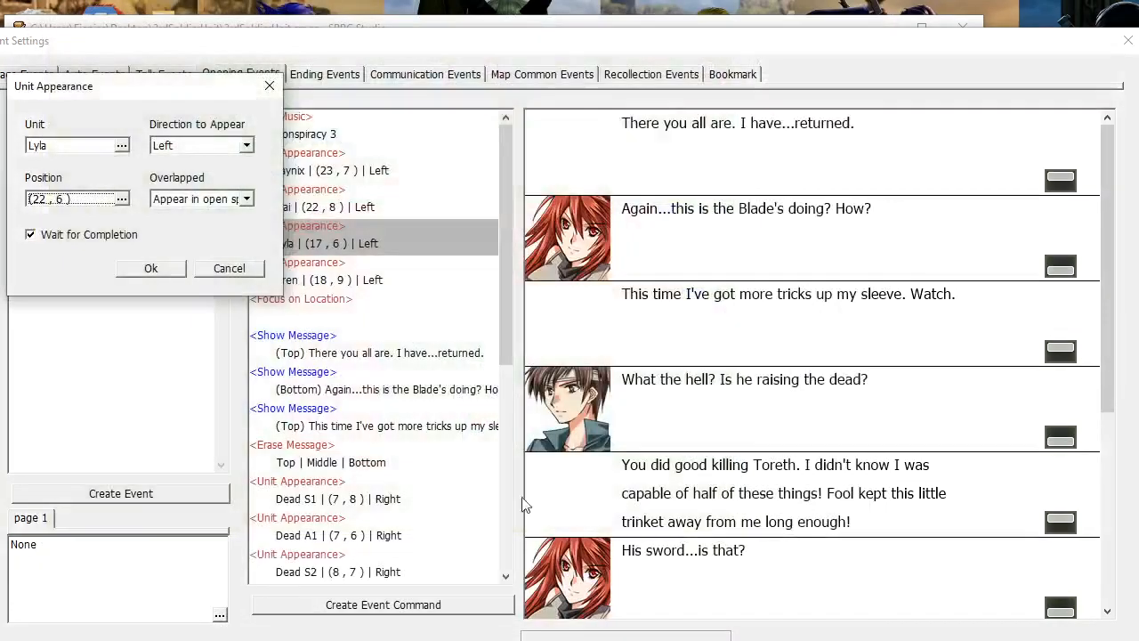
click(178, 267)
Set Eren's unit appearance position in the Basko #5 event to (23, 9), on player starting position 4
double_click(253, 280)
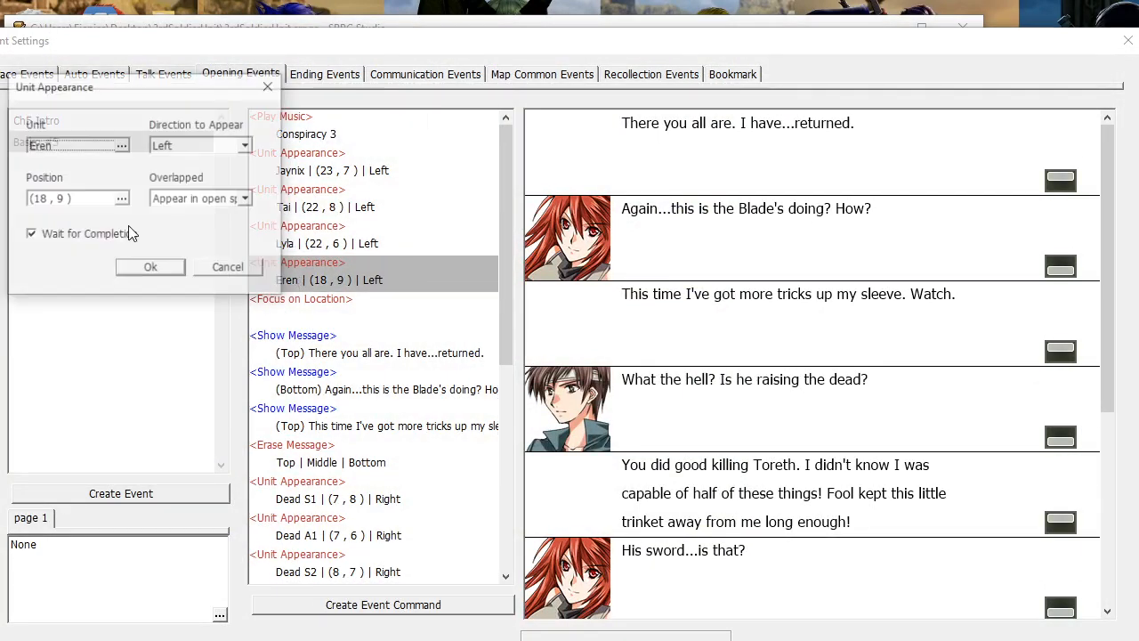
click(121, 198)
text(23)
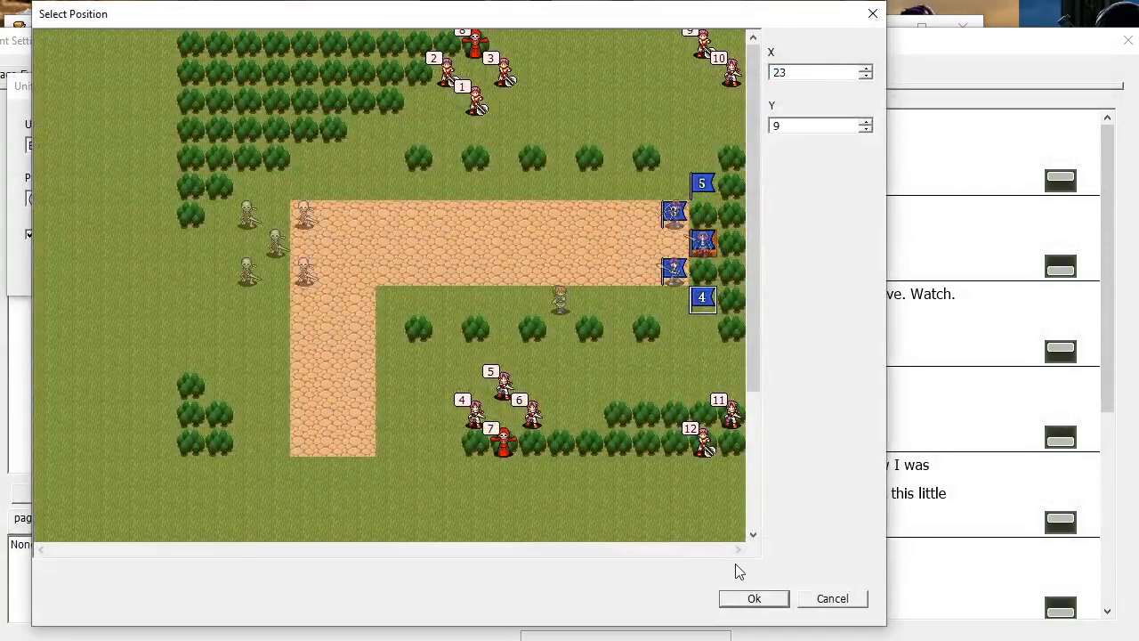
click(754, 598)
click(149, 267)
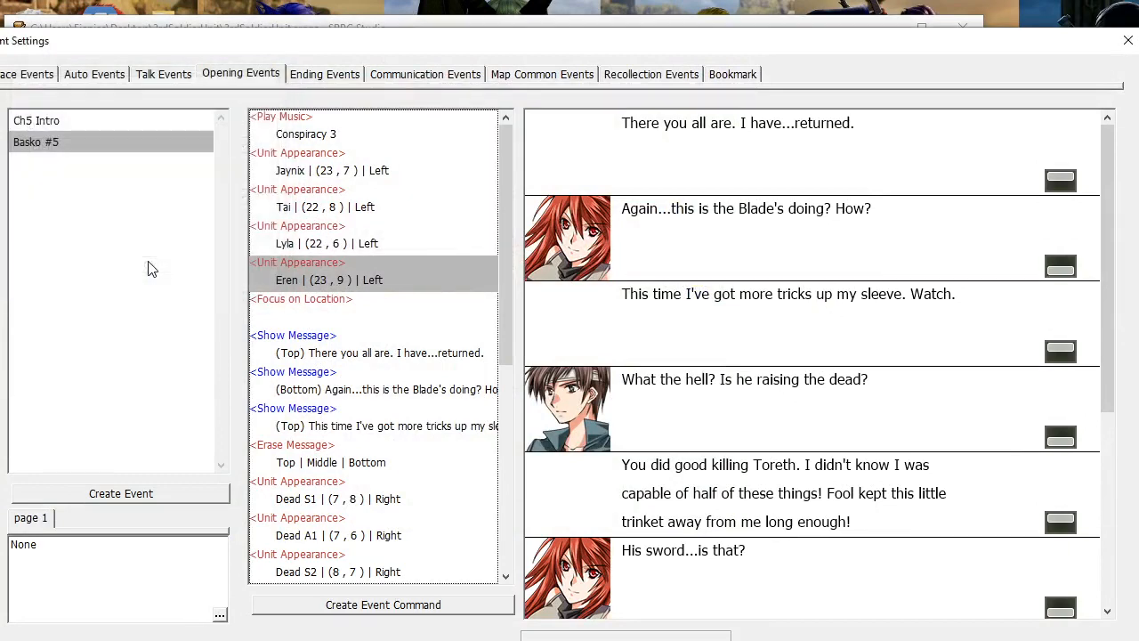
Review the remaining commands and dialogue messages of the Basko #5 opening event
click(420, 332)
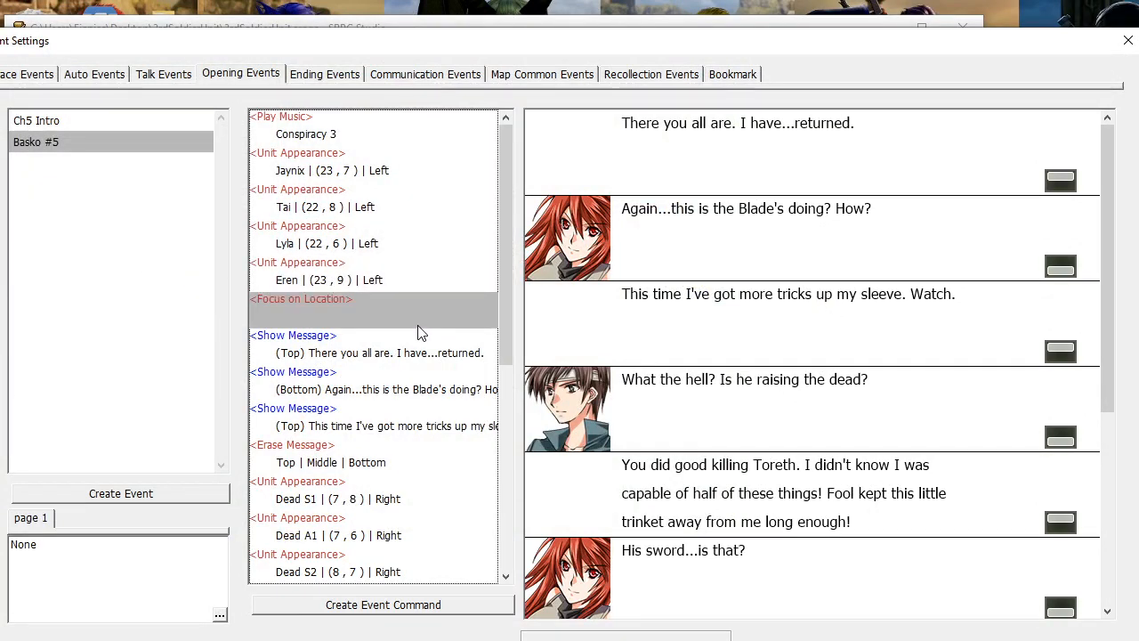
drag(953, 51, 953, 25)
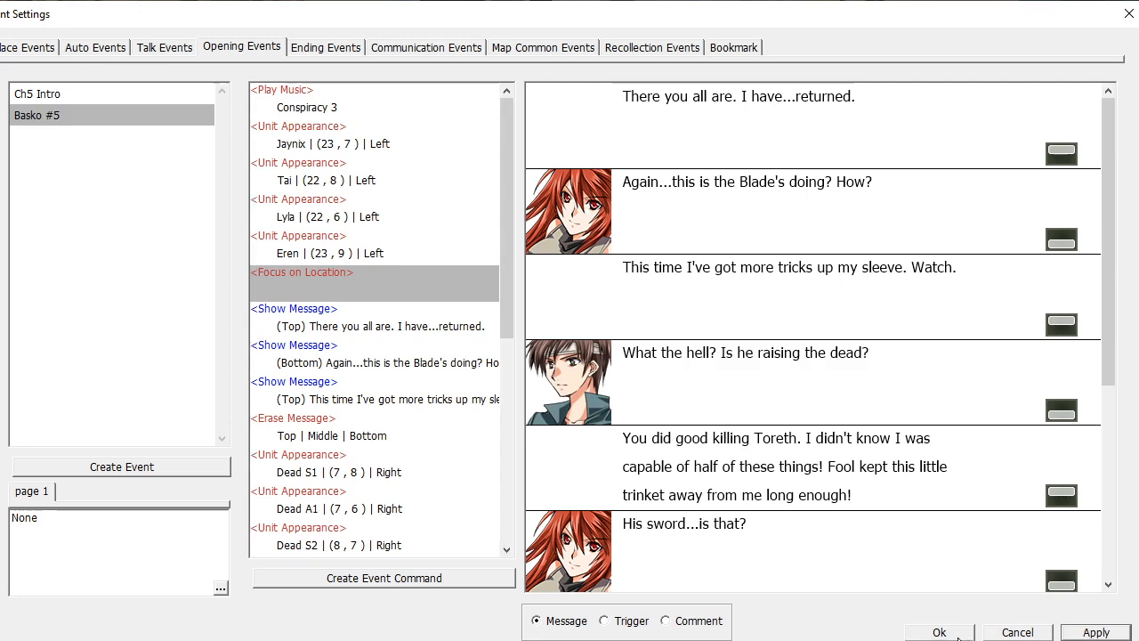
scroll(362, 461, down, 2)
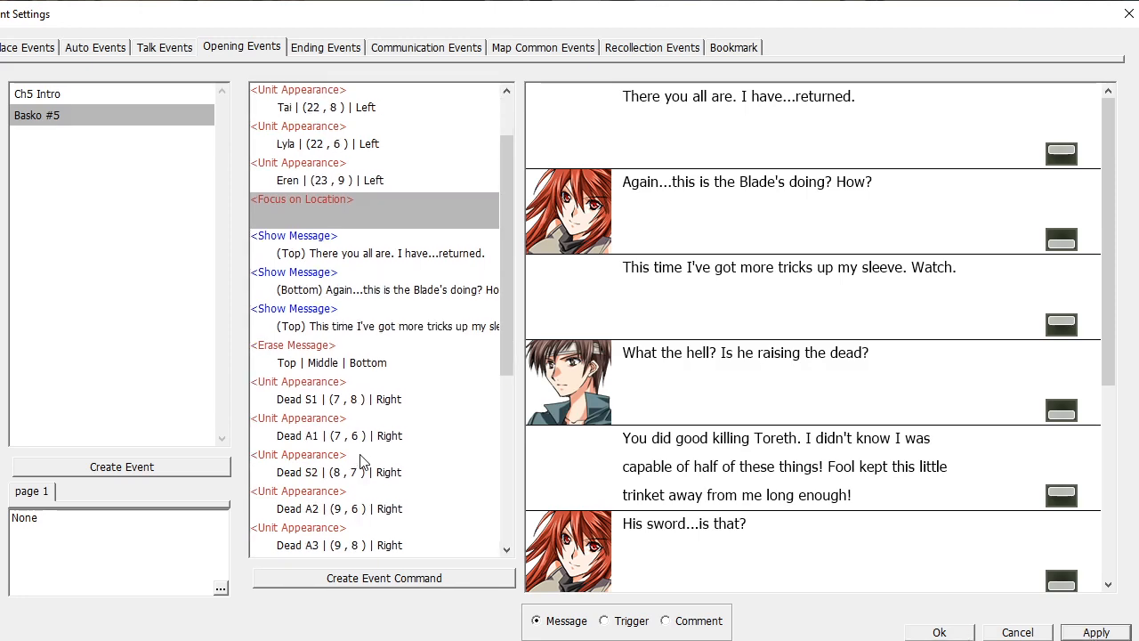
click(386, 248)
scroll(658, 322, down, 4)
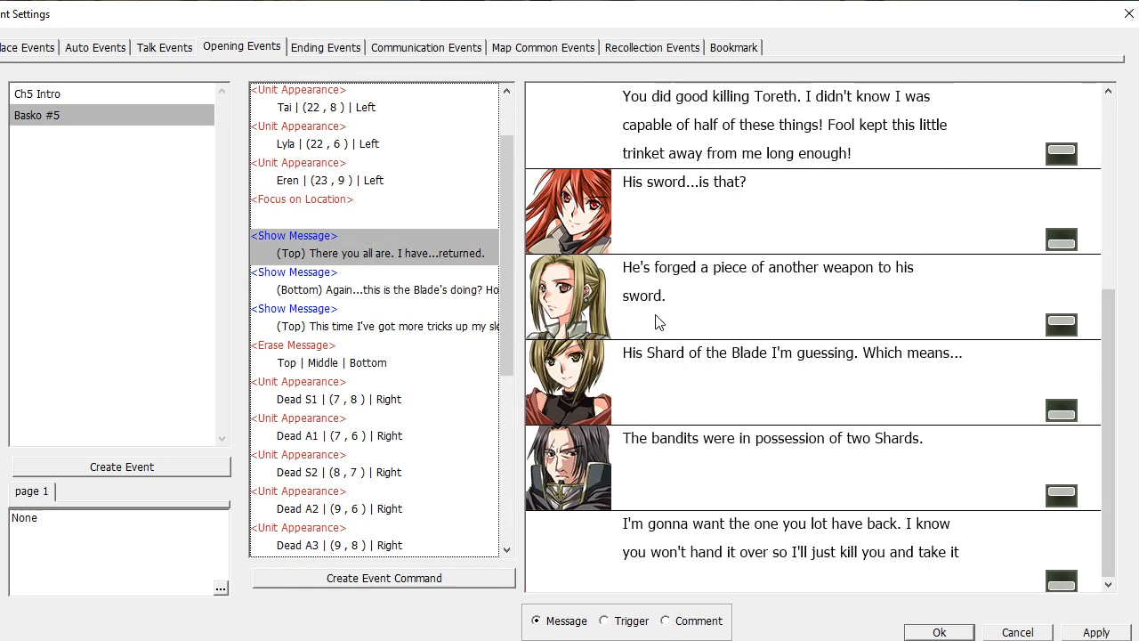
scroll(658, 322, up, 4)
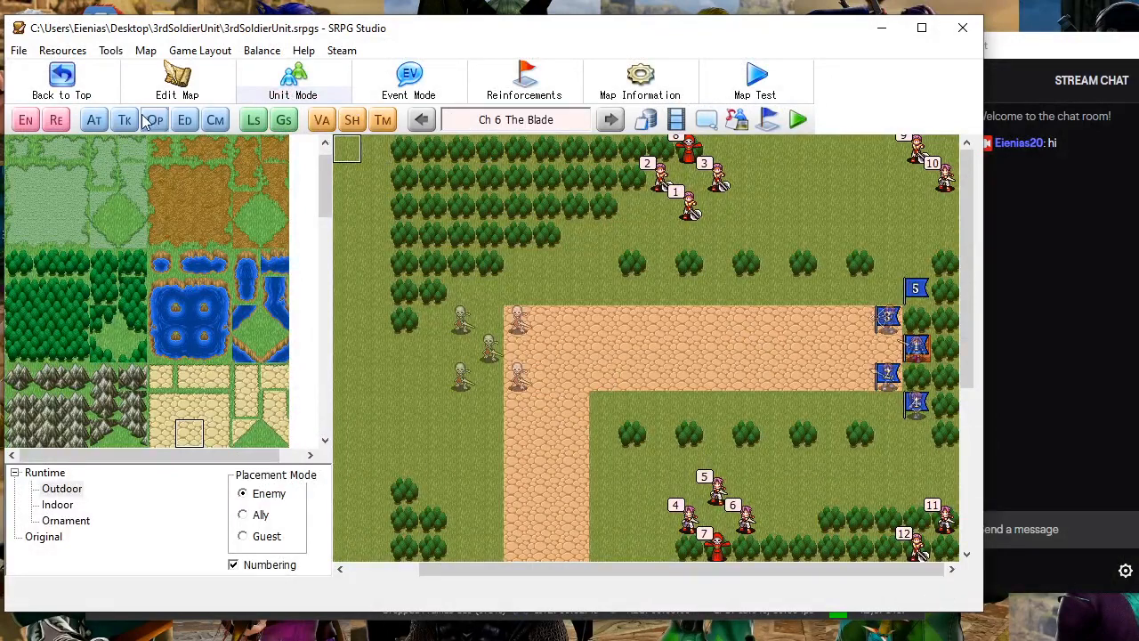
Open the map's unit settings and view the event enemies and the regular enemies
click(26, 121)
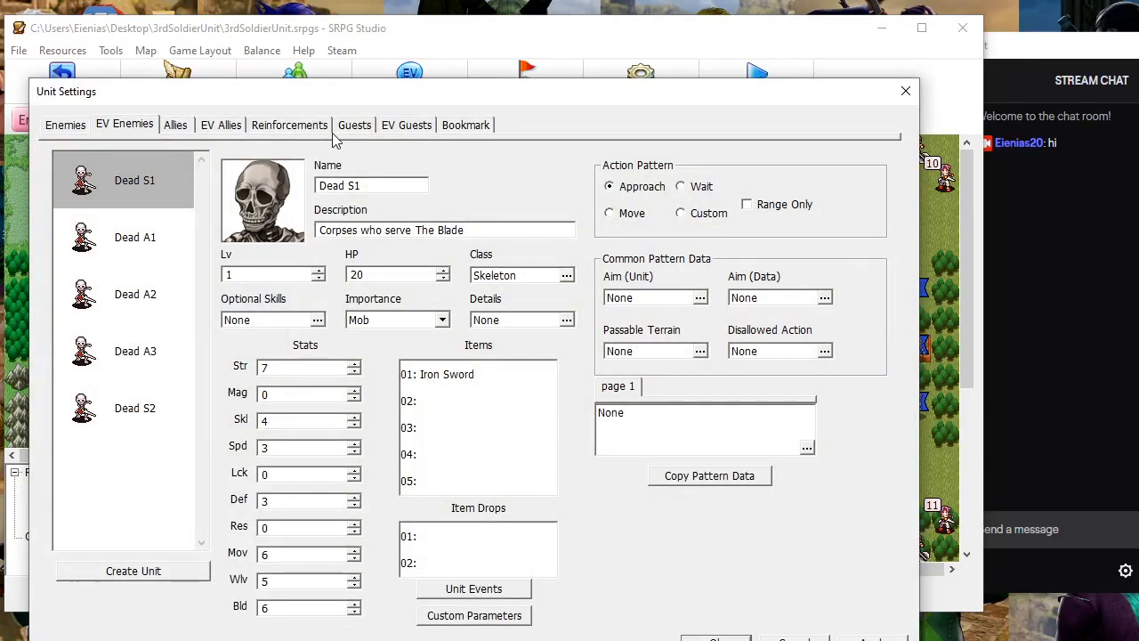
click(905, 91)
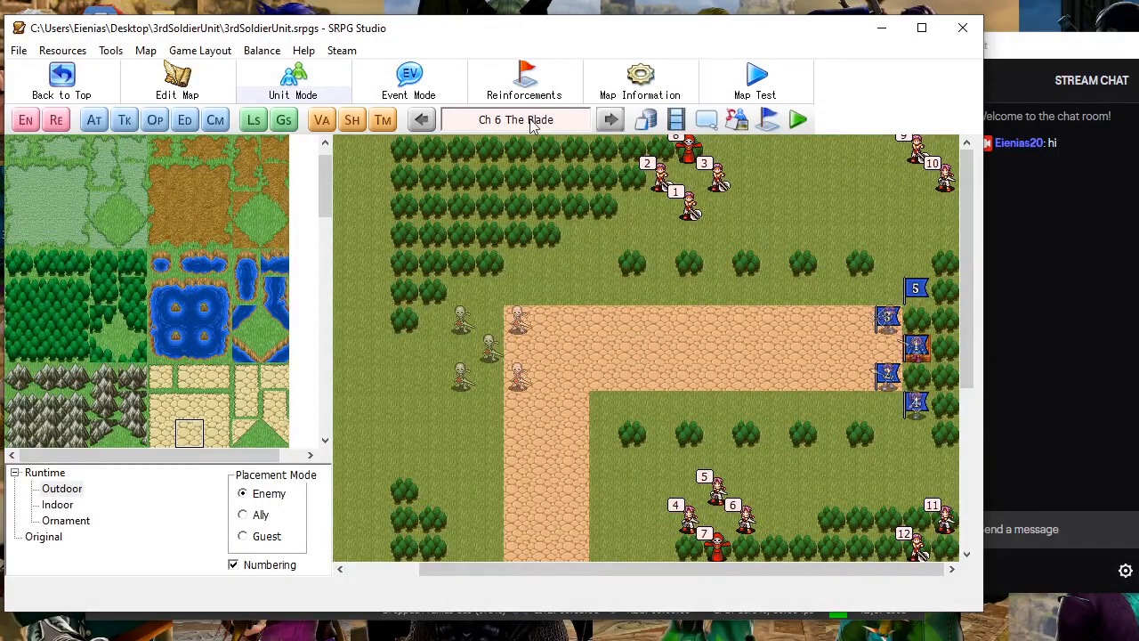
click(23, 130)
click(65, 125)
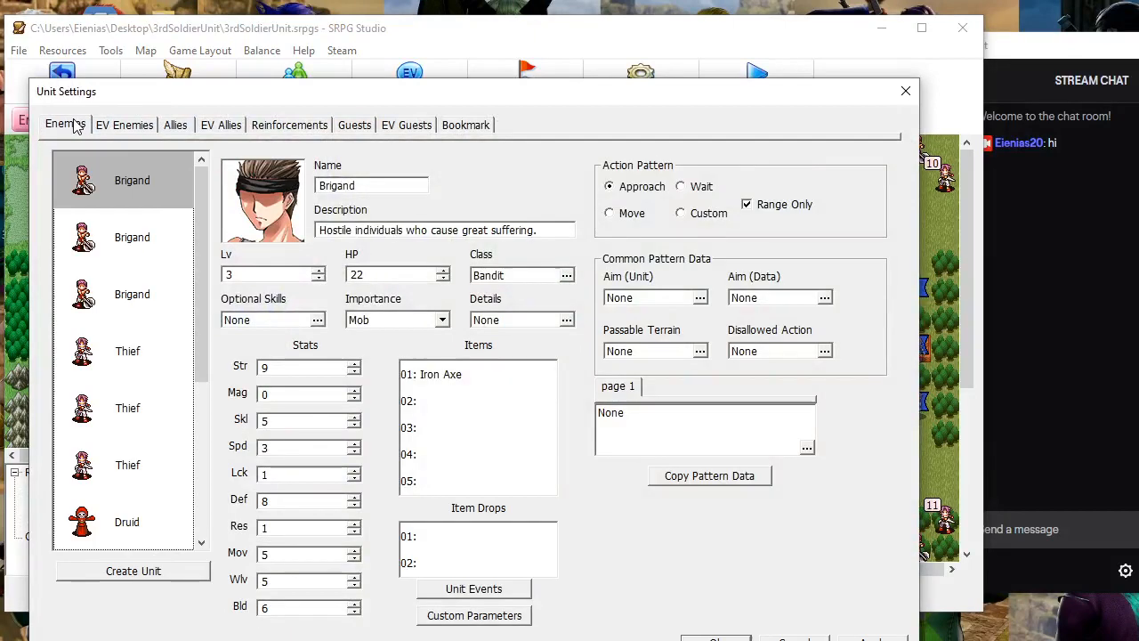
Go through the map's regular enemies and examine each Brigand, Thief and Druid's stats, items and action pattern
key(Down)
key(Down)
key(Down)
key(Down)
key(Down)
key(Down)
key(Down)
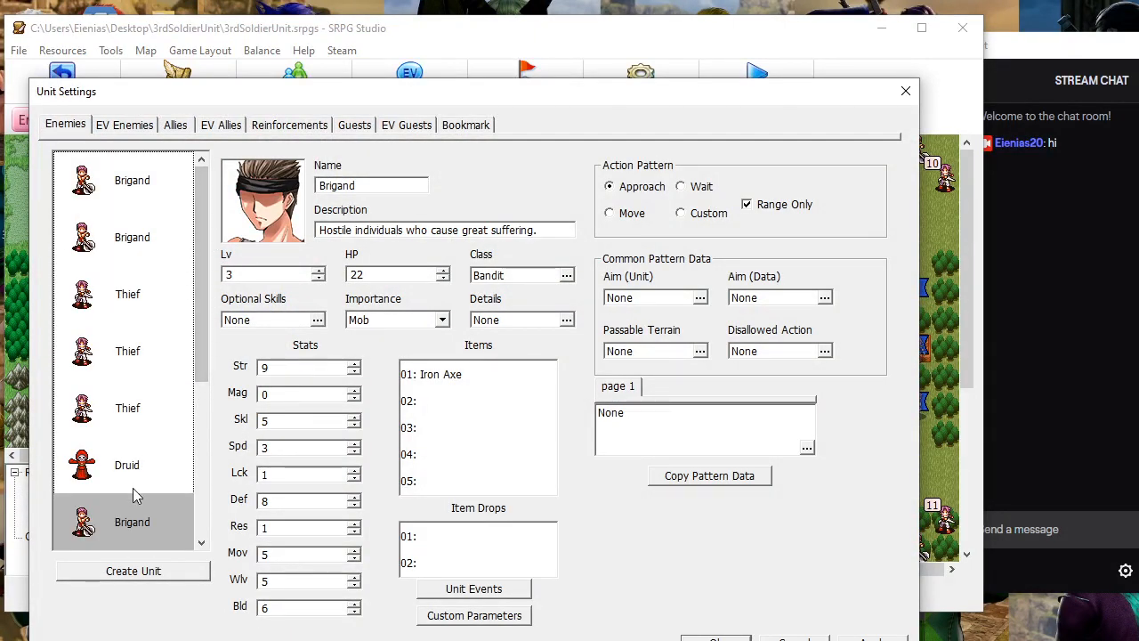
click(169, 200)
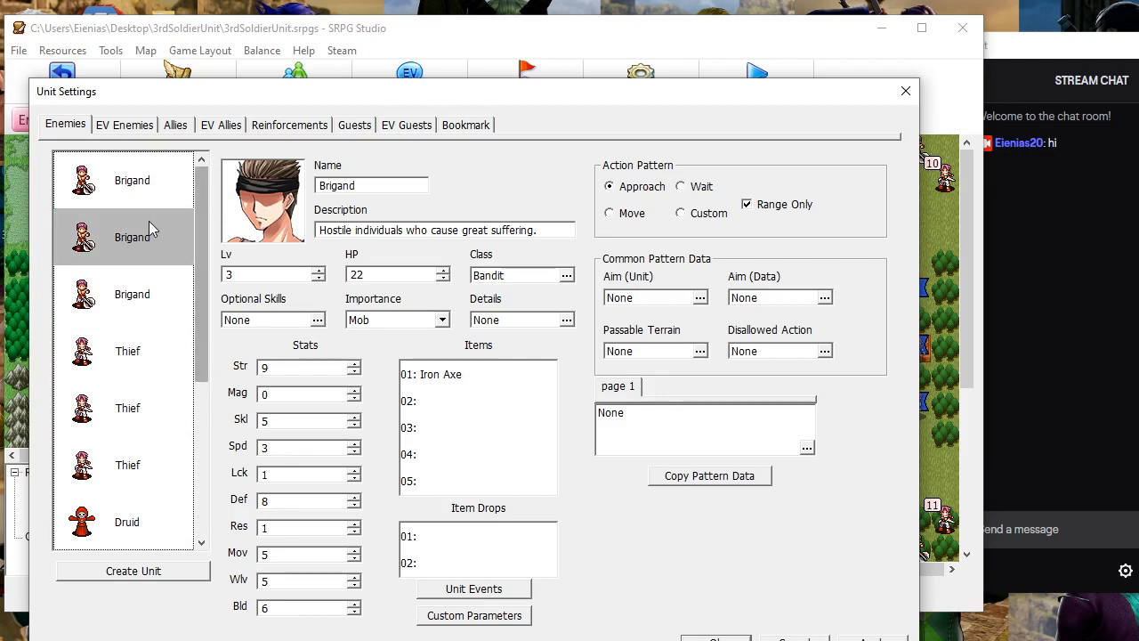
click(162, 175)
key(Down)
key(Down)
key(Down)
key(Down)
key(Down)
key(Down)
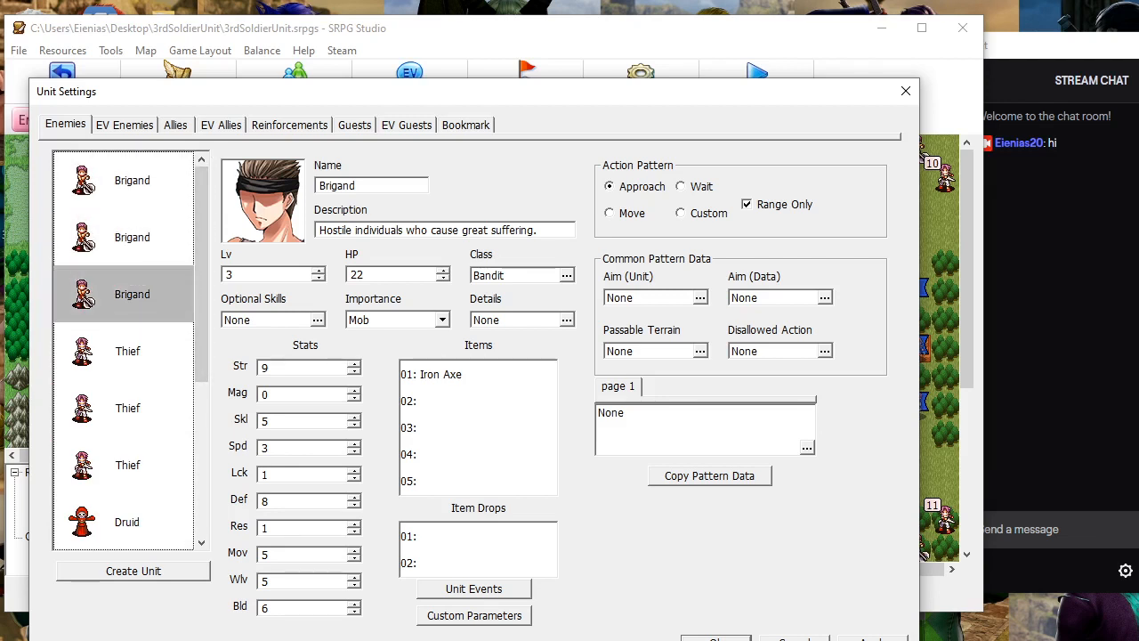
key(Down)
key(Down)
key(Down)
key(Down)
key(Down)
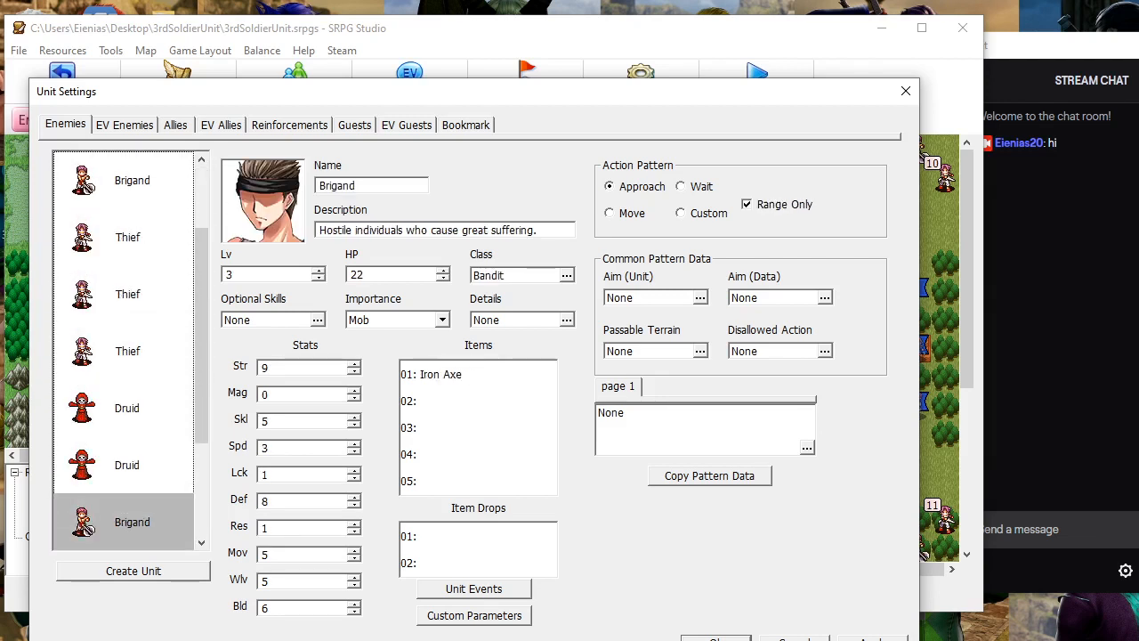
key(Up)
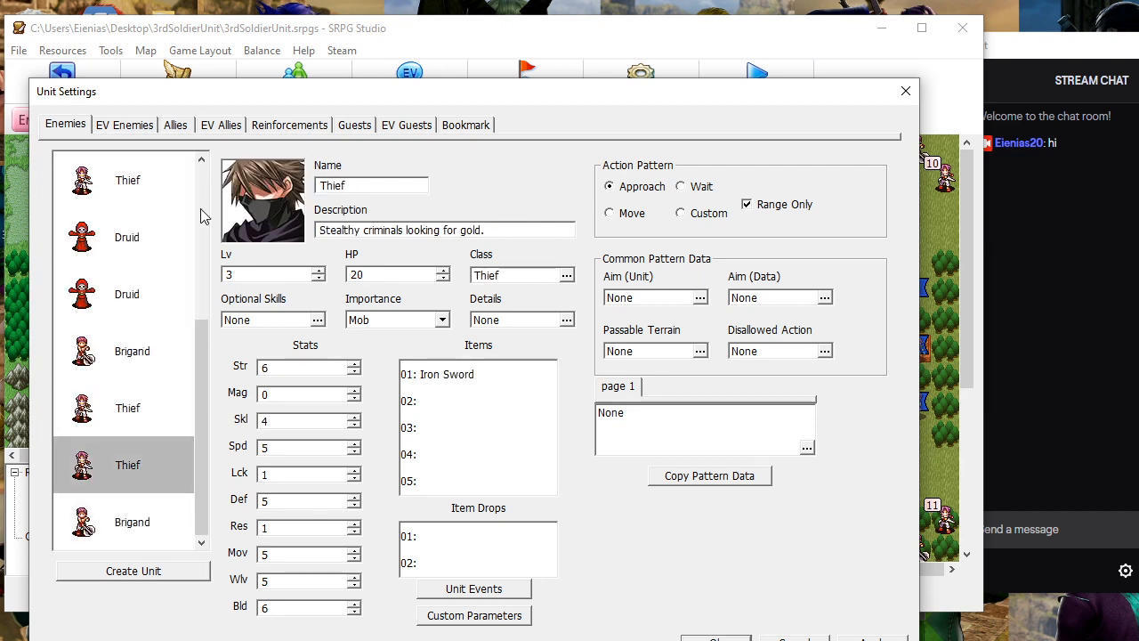
key(Up)
key(Up)
key(Up)
key(Up)
key(Up)
key(Up)
key(Up)
key(Up)
key(Up)
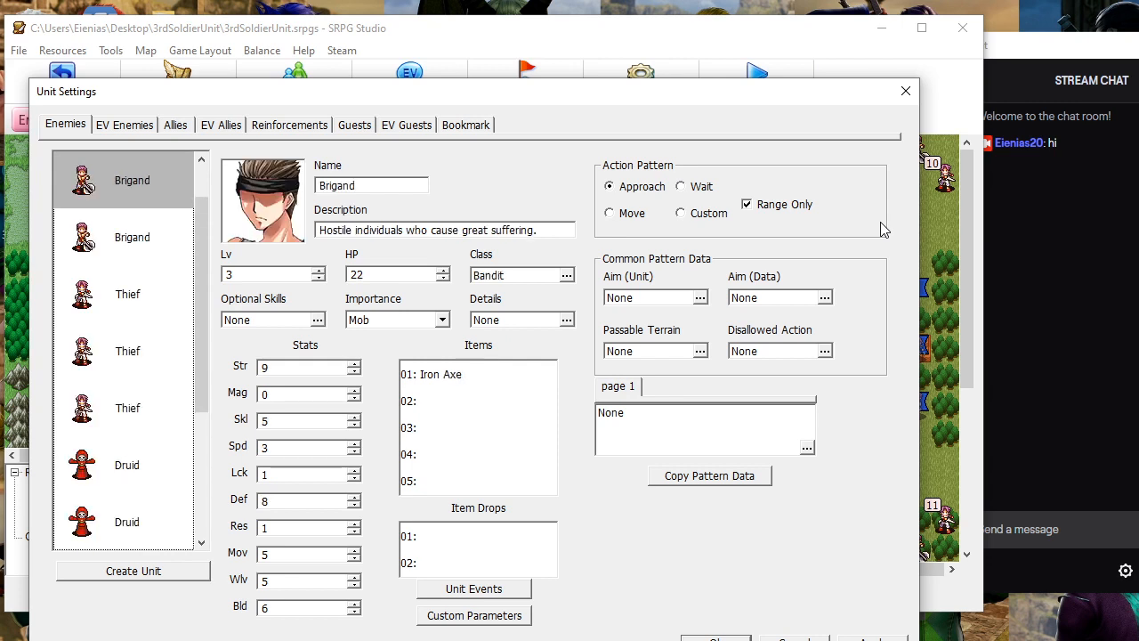
key(Up)
key(Down)
key(Down)
key(Down)
key(Down)
key(Down)
key(Down)
key(Down)
key(Down)
key(Down)
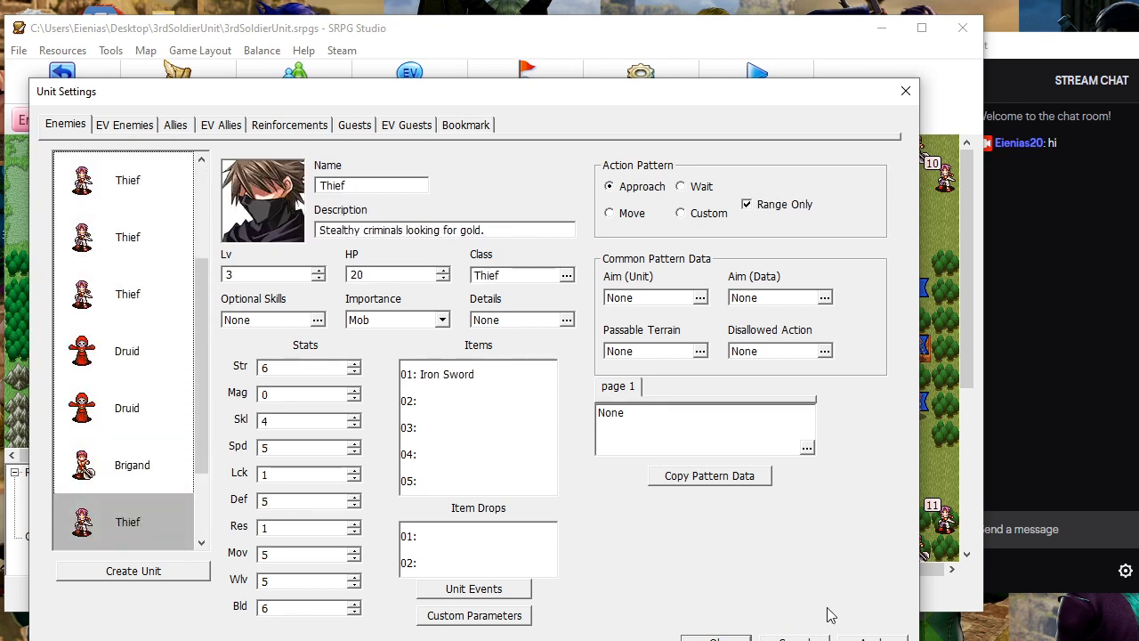
click(712, 637)
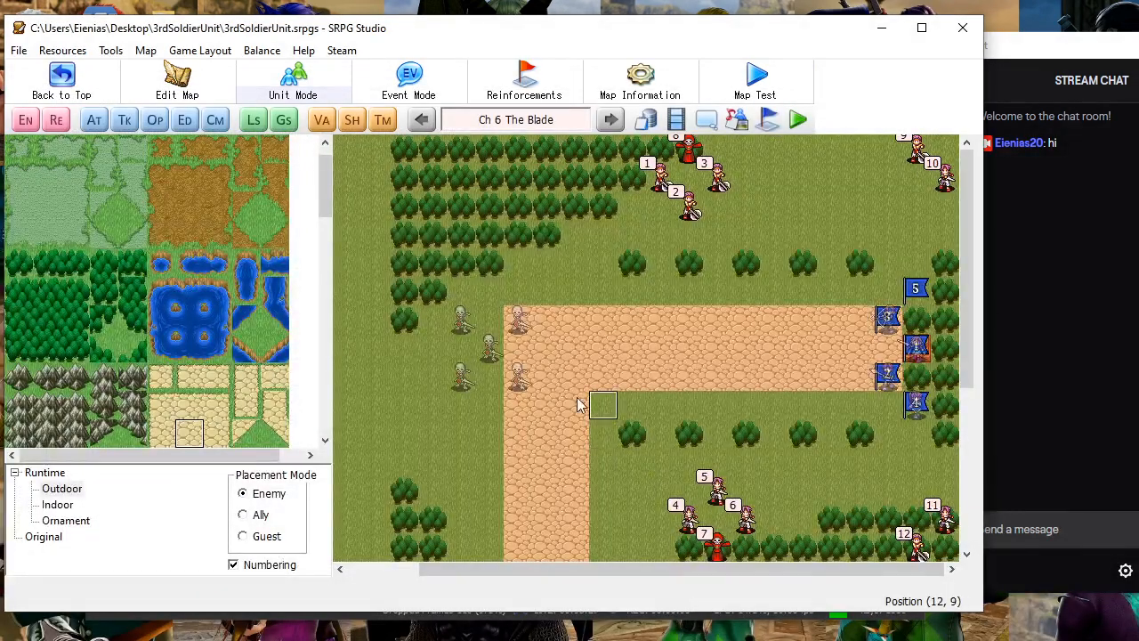
Open the Dead S1 unit appearance command in the map's Basko #5 opening event for editing
click(95, 122)
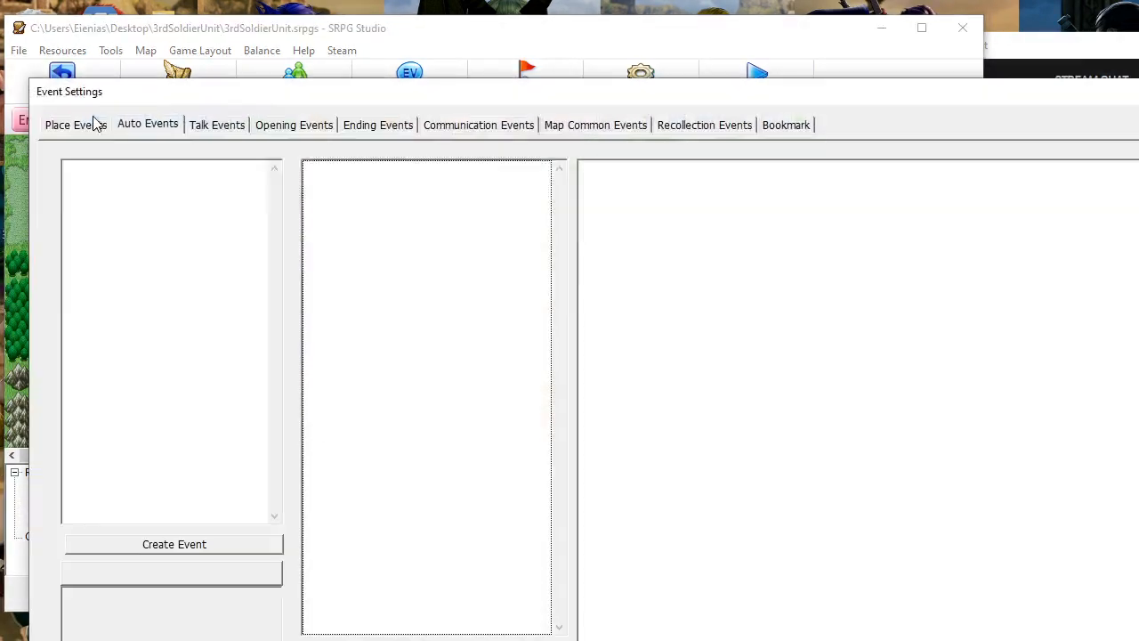
click(102, 131)
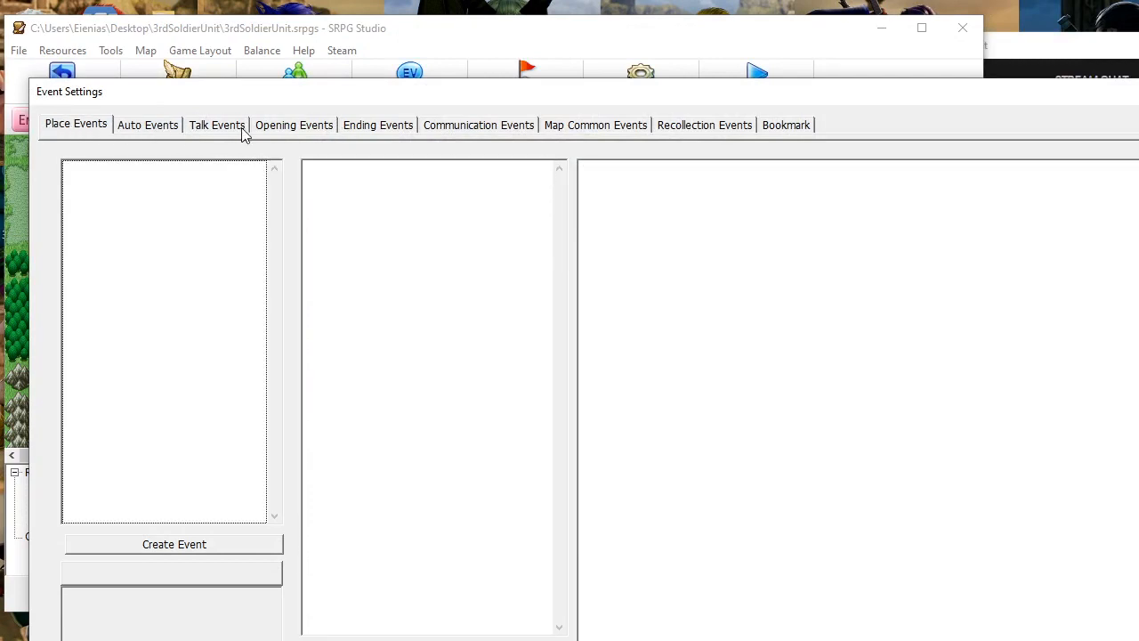
click(242, 130)
click(291, 130)
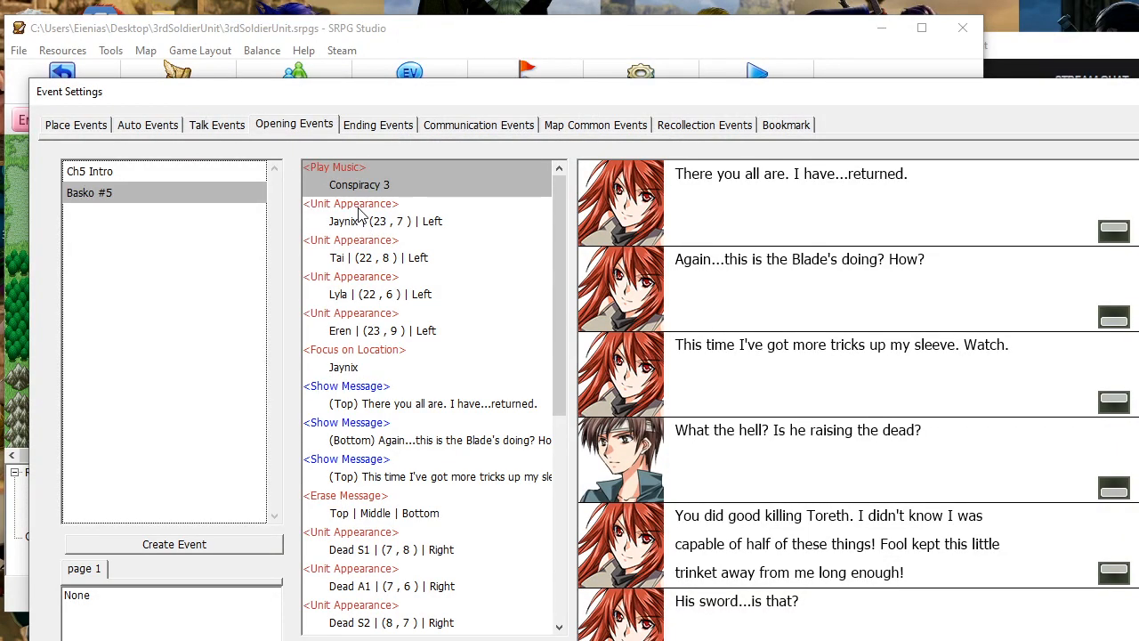
drag(396, 101, 380, 38)
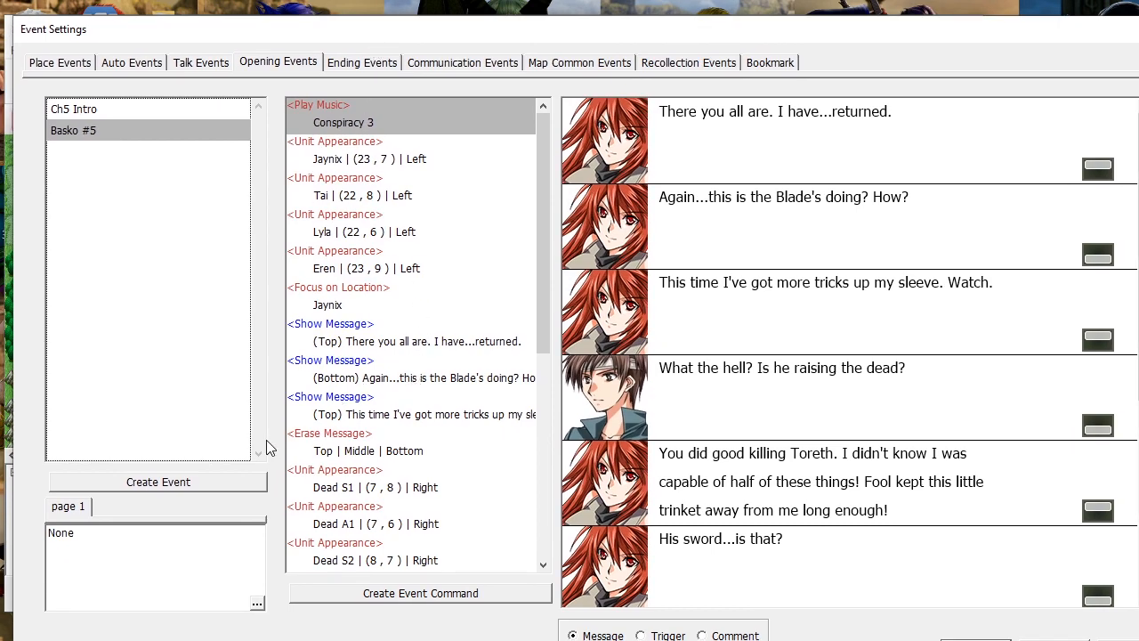
scroll(396, 452, down, 5)
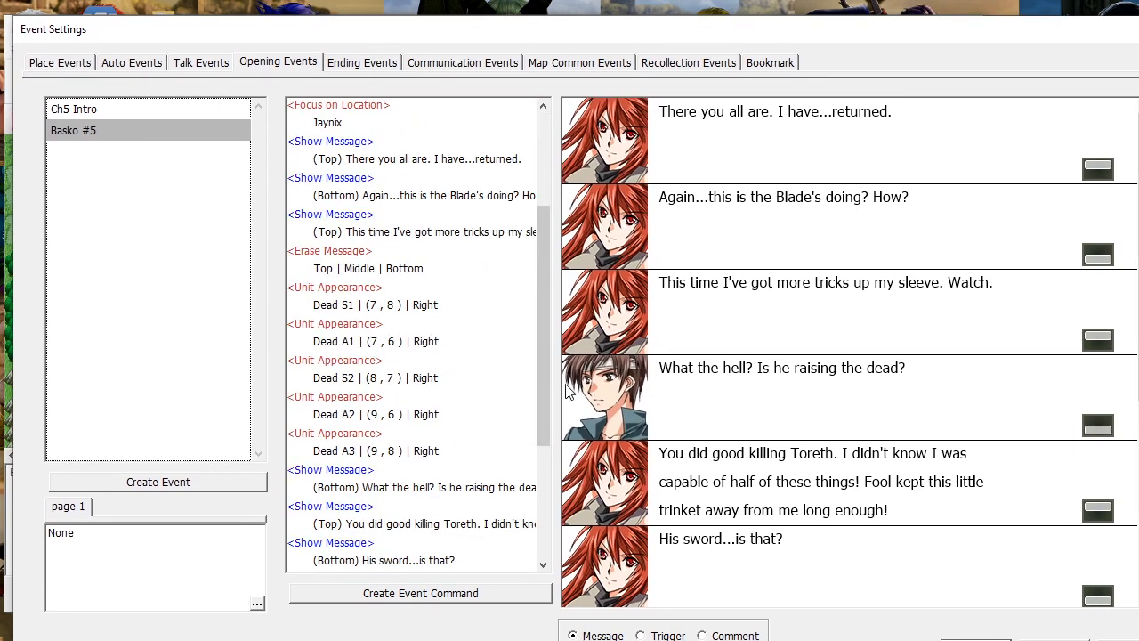
double_click(409, 312)
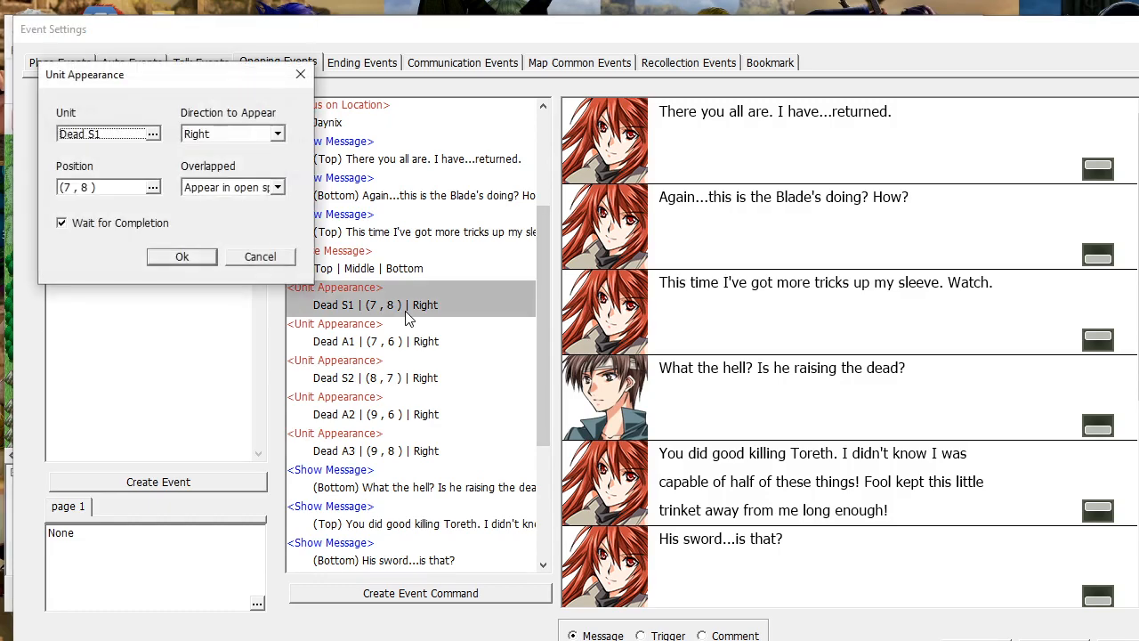
click(131, 189)
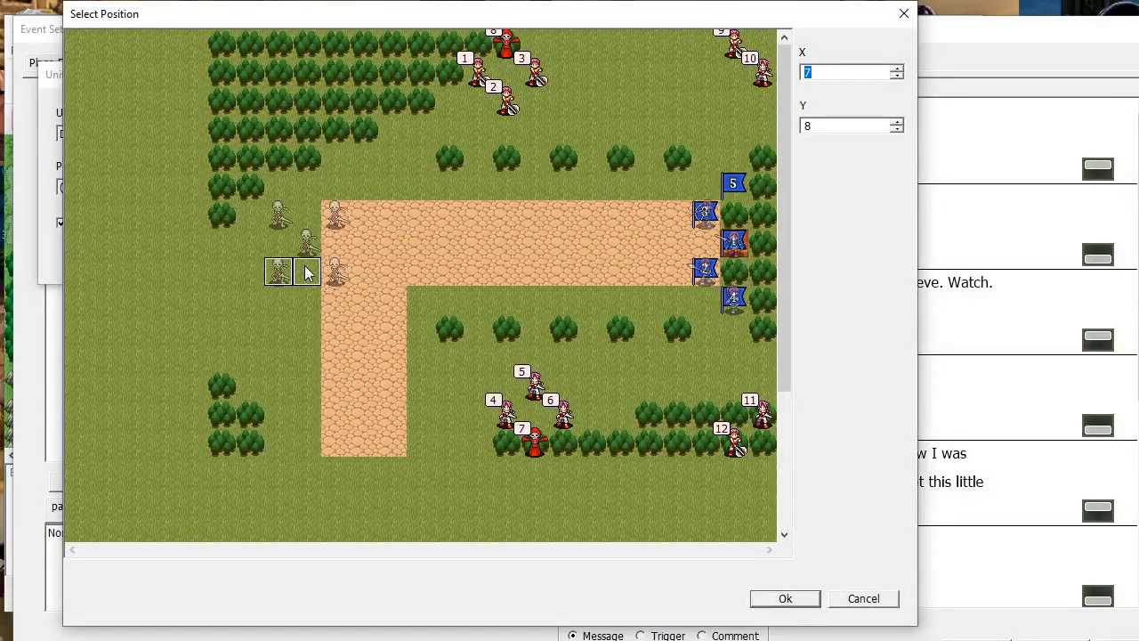
click(427, 273)
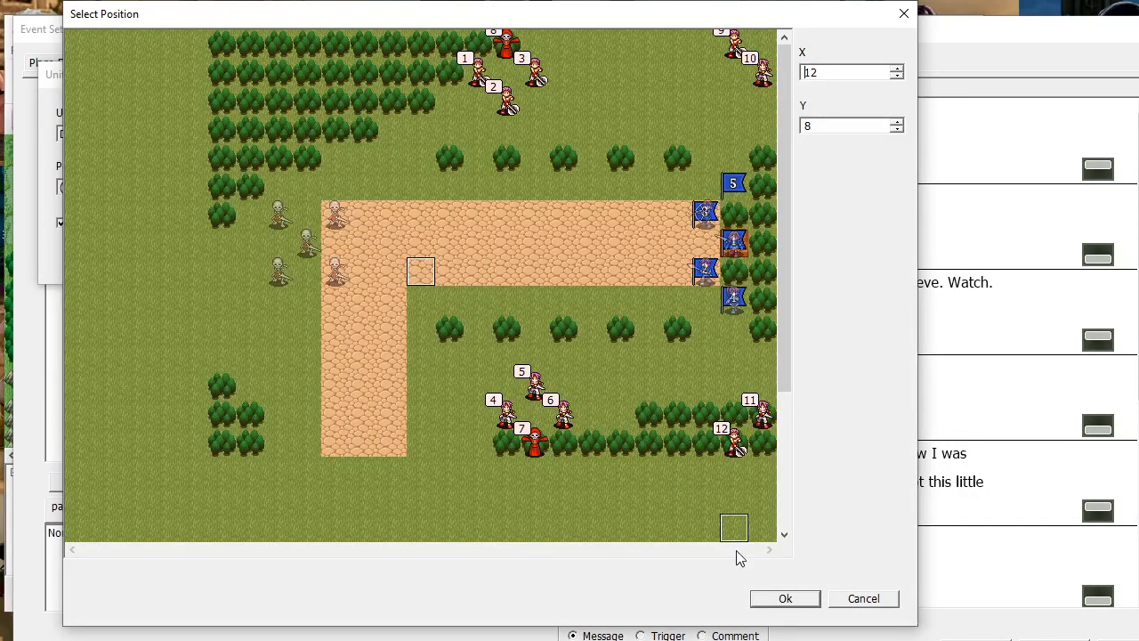
click(780, 600)
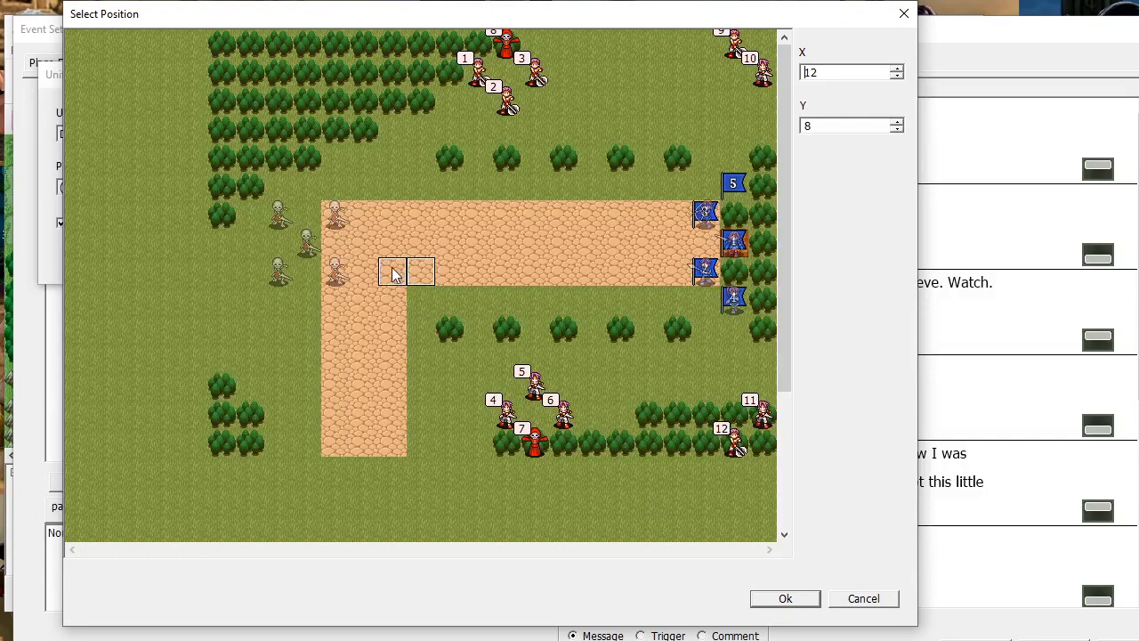
click(863, 600)
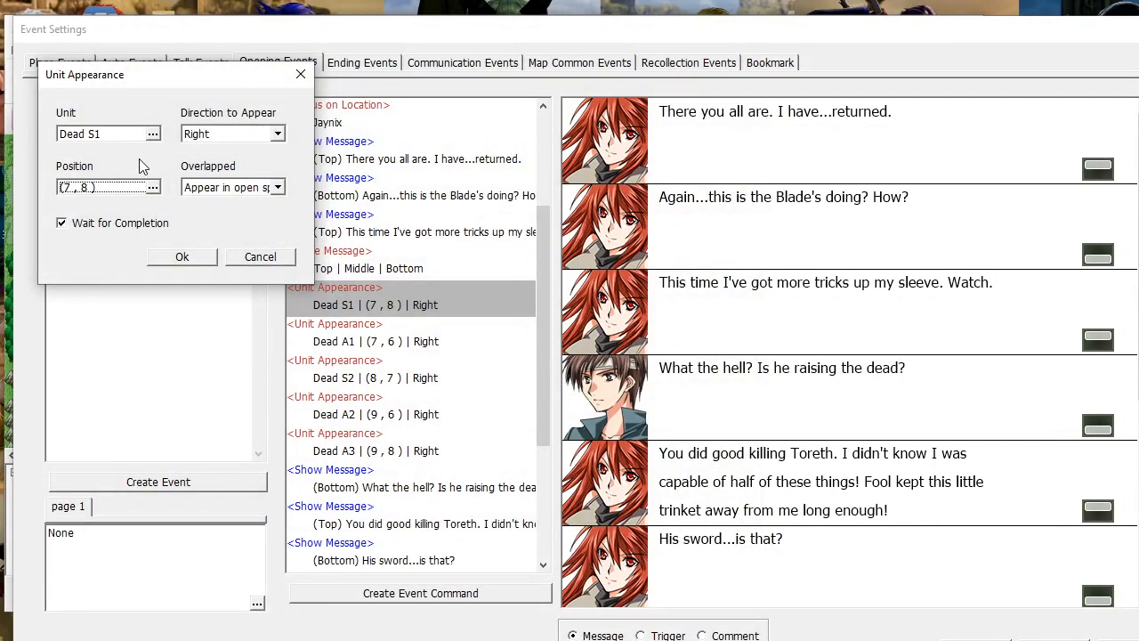
Set Dead S1's unit appearance position to (9, 8), on the road's near end
click(132, 194)
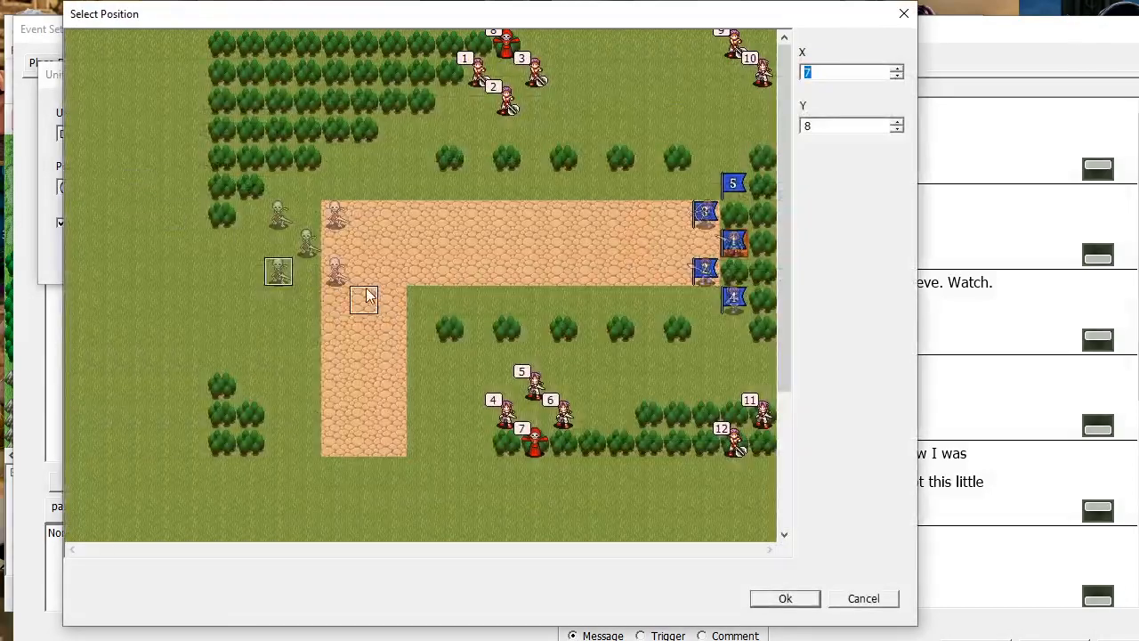
click(339, 279)
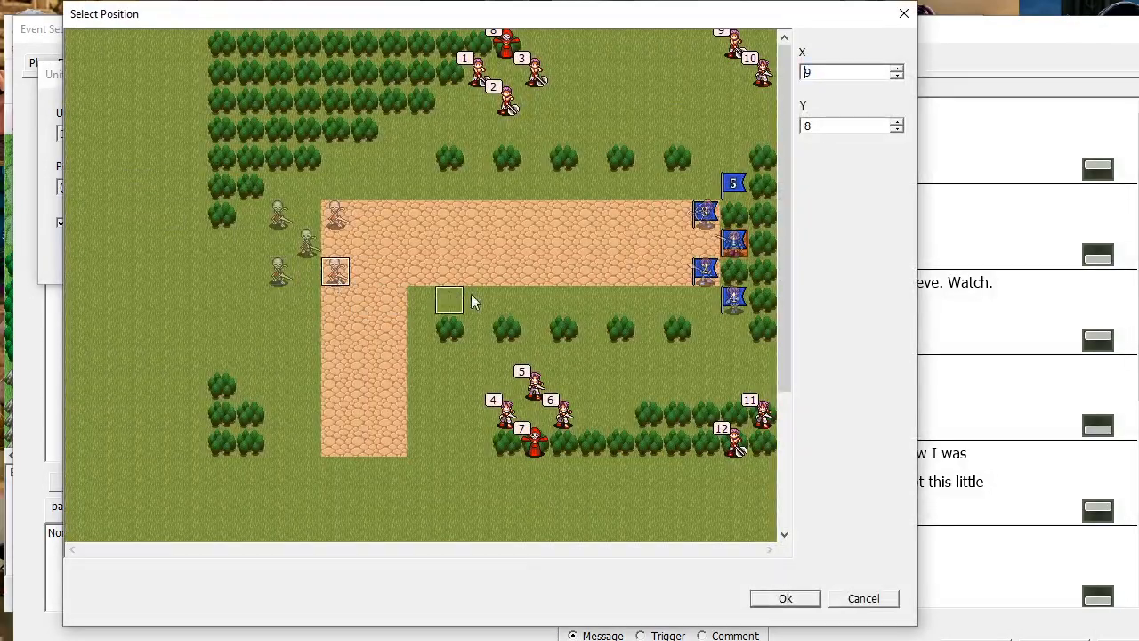
click(774, 599)
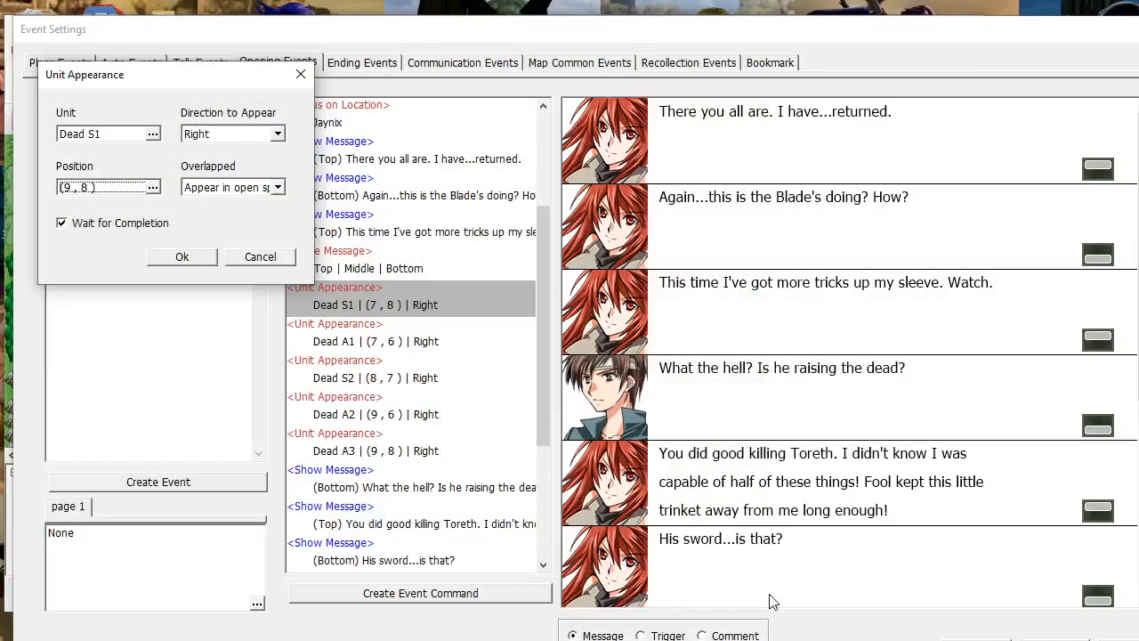
click(183, 258)
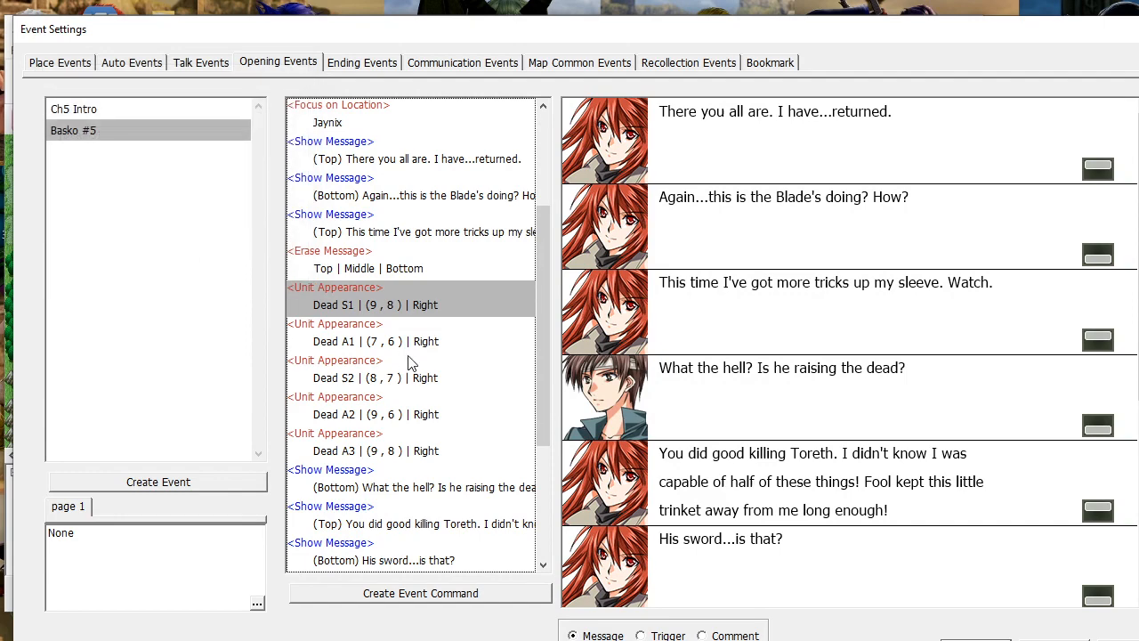
Set Dead A3's unit appearance position in the Basko #5 event to (11, 8), two tiles beyond Dead S1
double_click(408, 454)
click(168, 186)
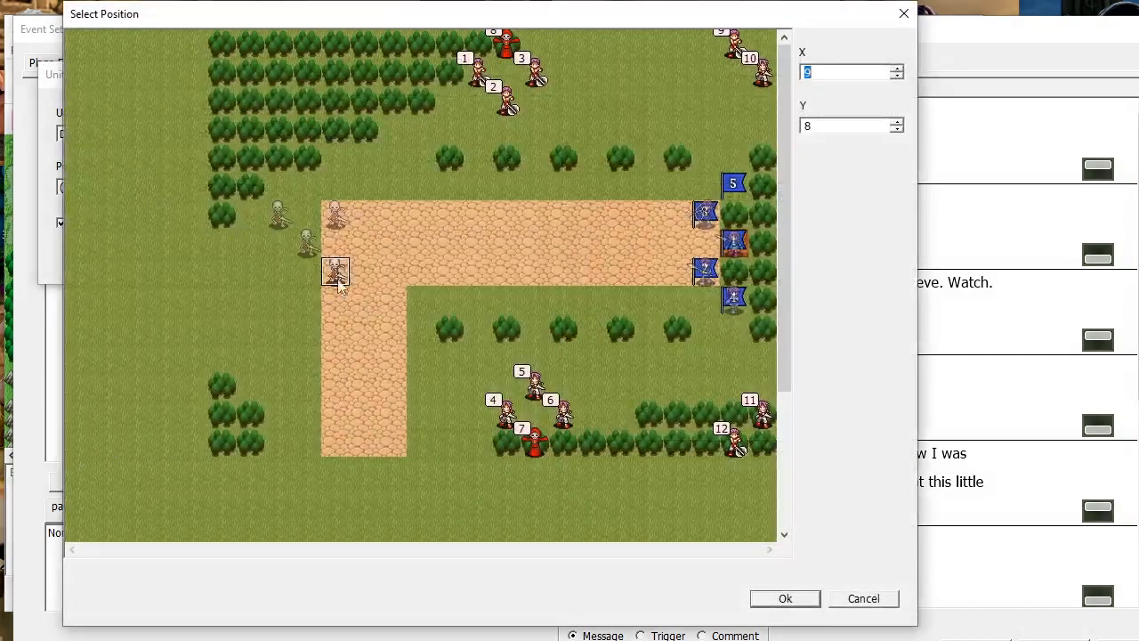
click(391, 273)
click(787, 599)
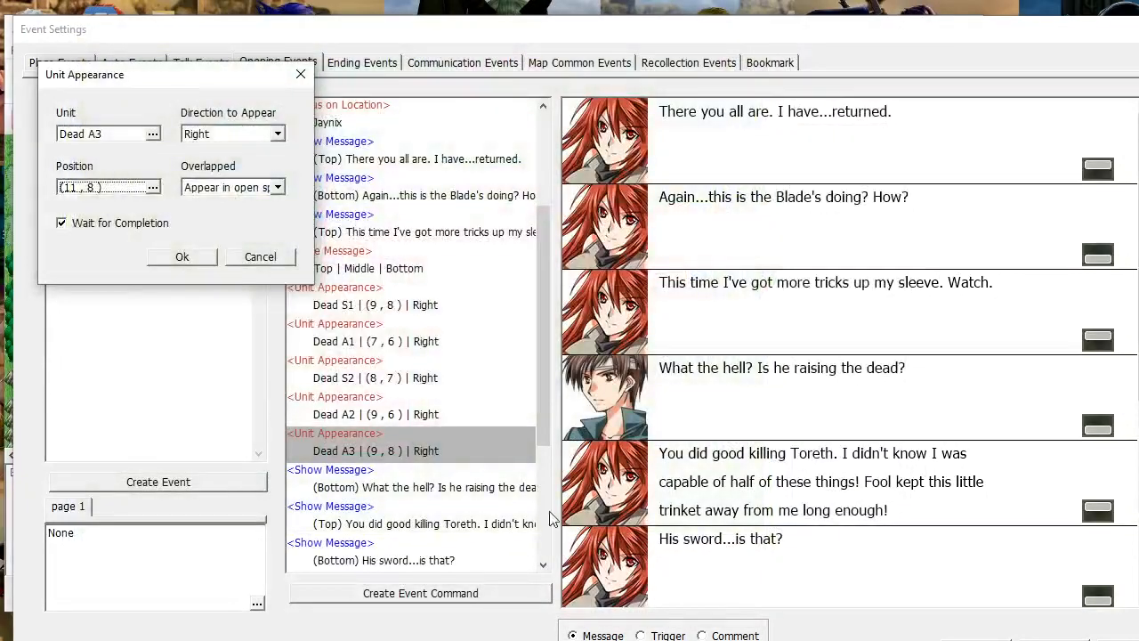
click(196, 260)
Set Dead A1's unit appearance position in the Basko #5 event to (9, 6)
double_click(372, 342)
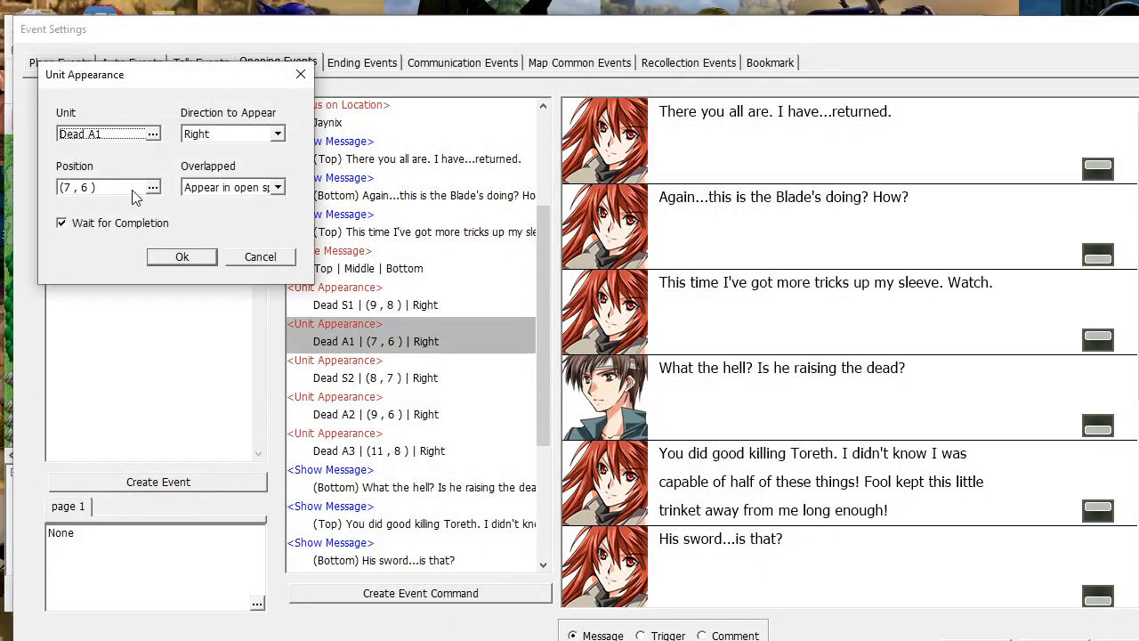
click(127, 185)
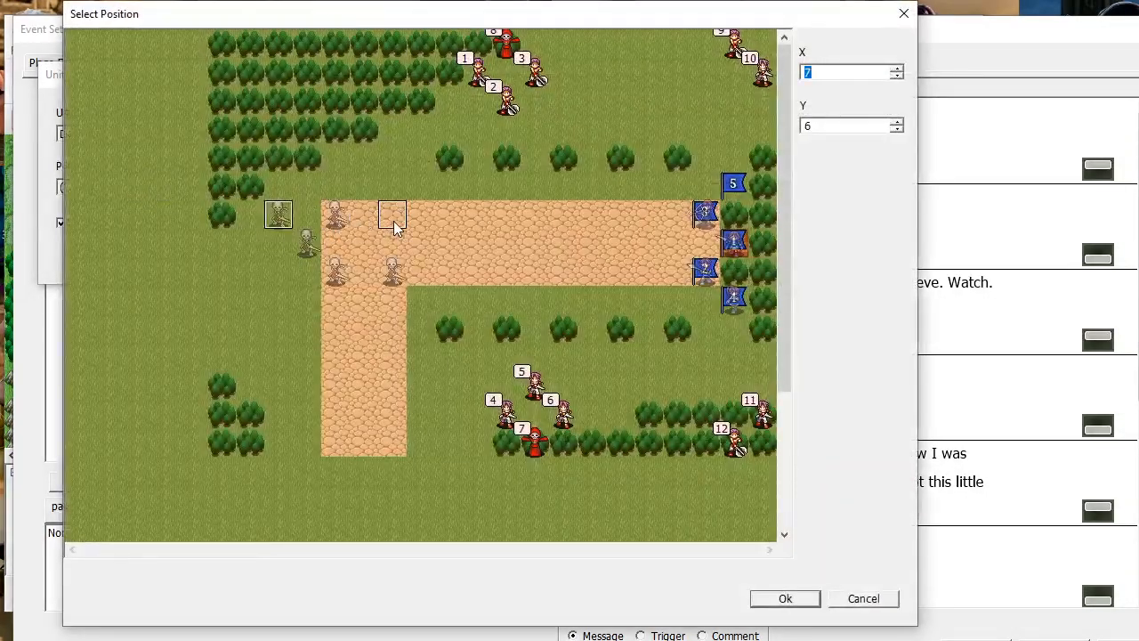
click(396, 227)
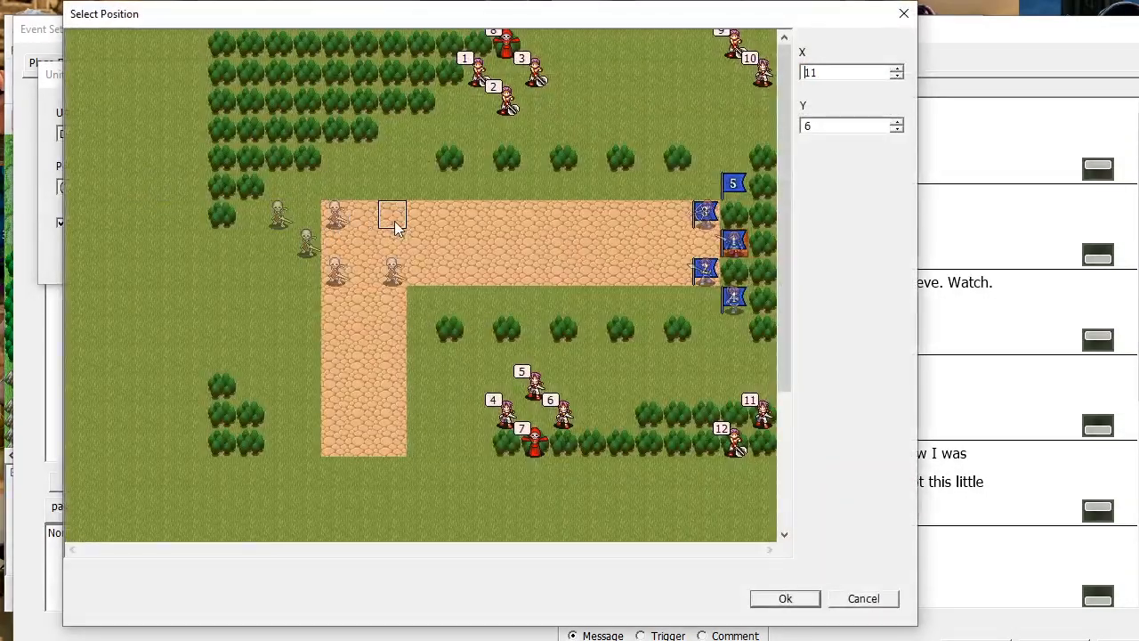
click(338, 218)
click(780, 600)
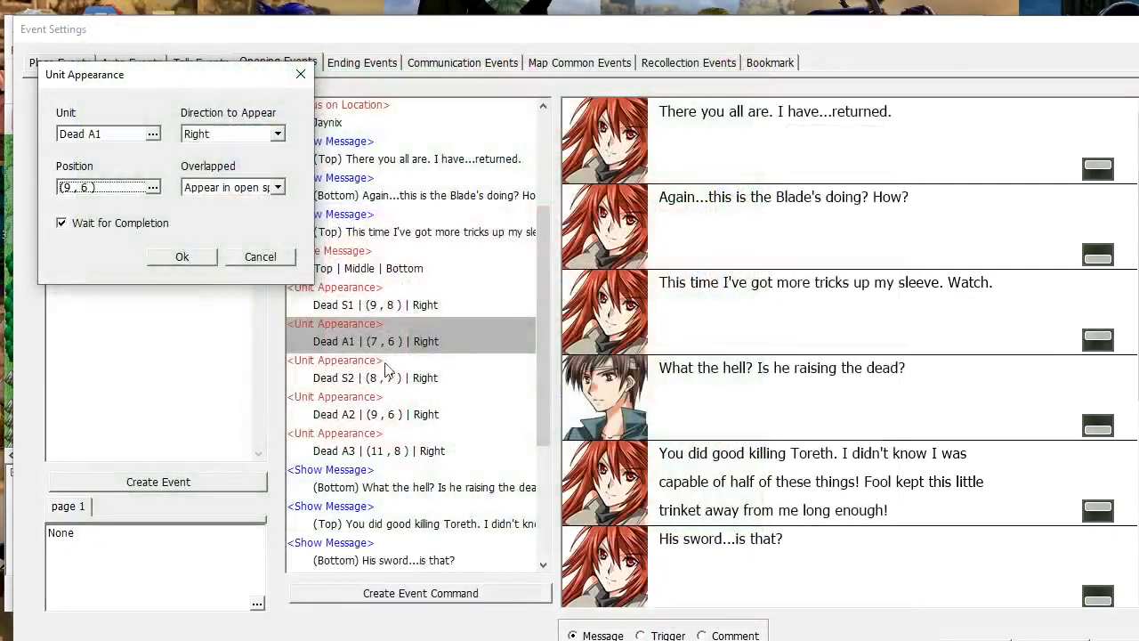
click(183, 255)
Set Dead A2's unit appearance position in the Basko #5 event to (11, 6)
double_click(423, 411)
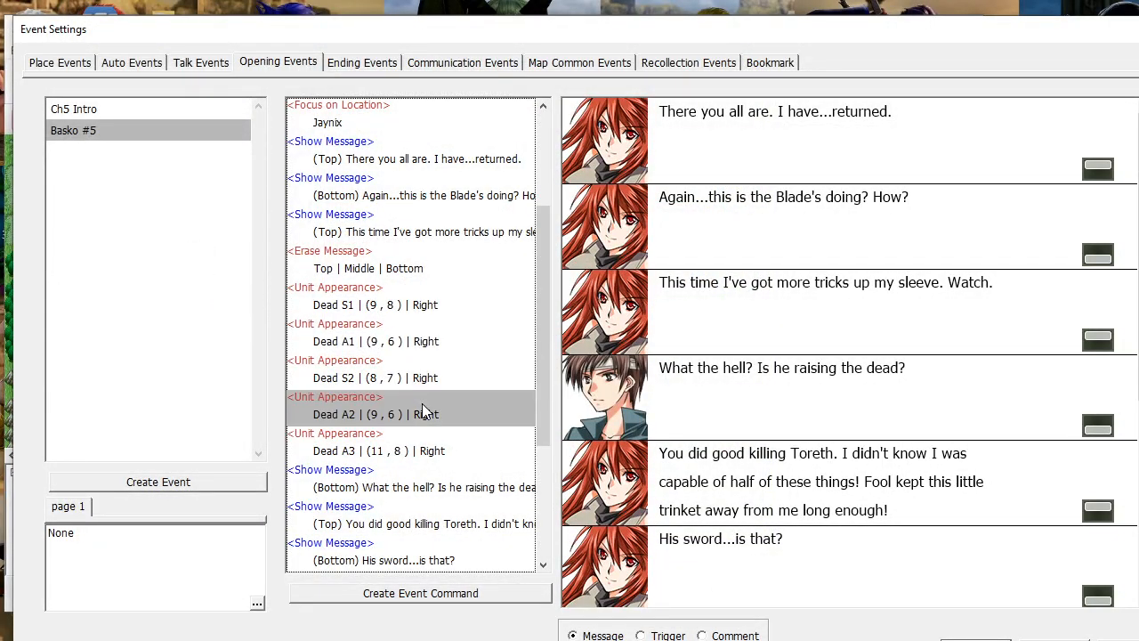
click(153, 187)
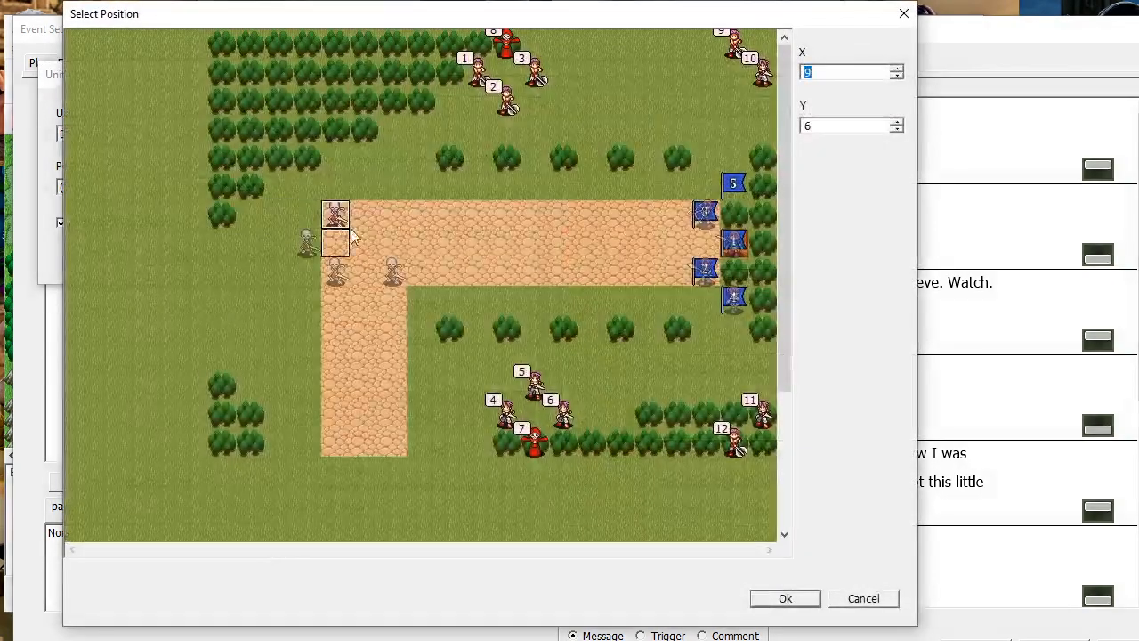
click(392, 216)
click(802, 599)
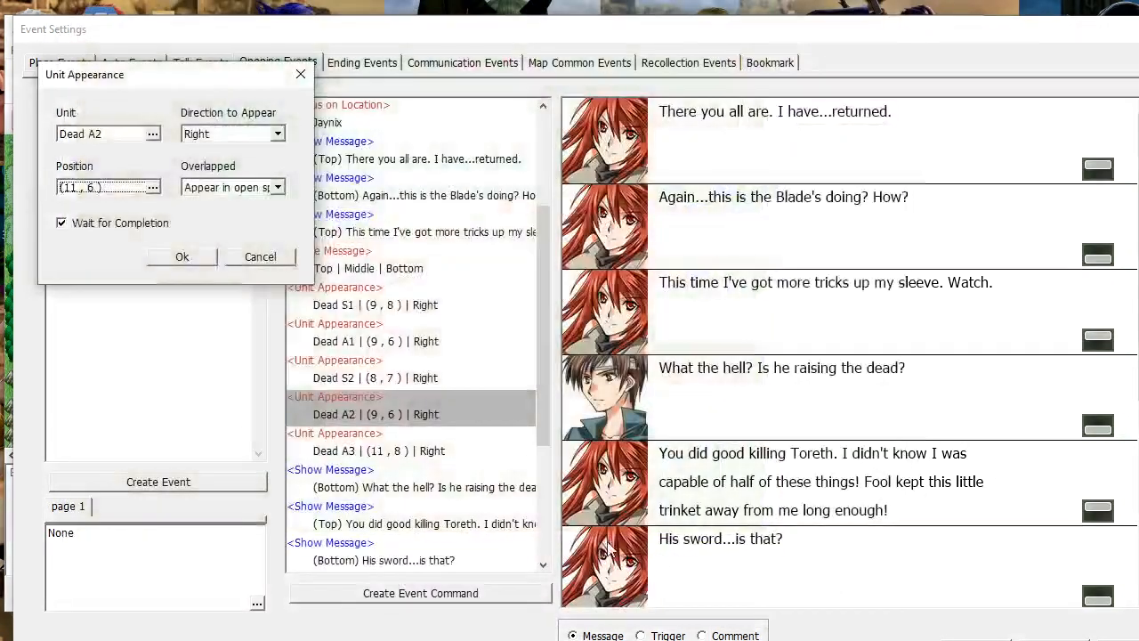
click(182, 257)
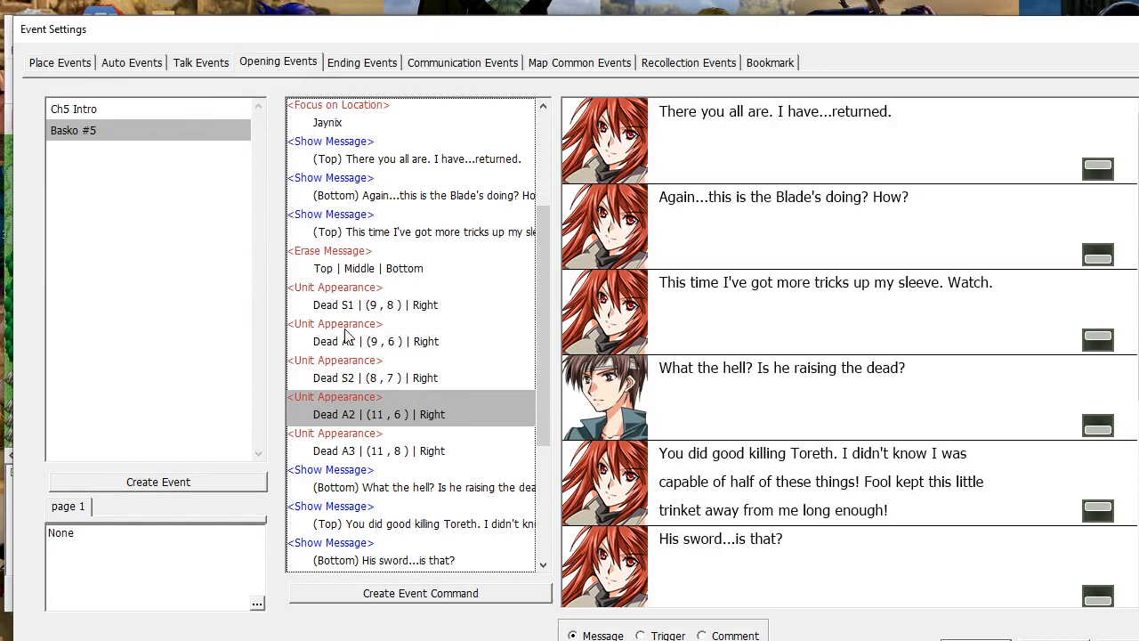
Set Dead S2's unit appearance position in the Basko #5 event to (10, 7)
double_click(369, 374)
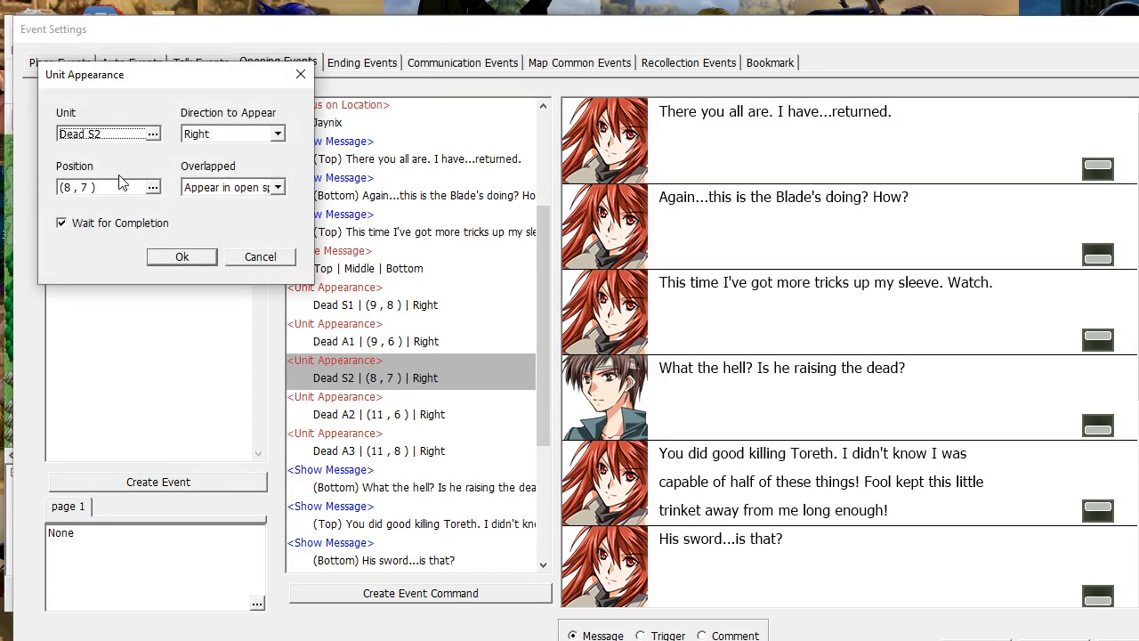
click(120, 136)
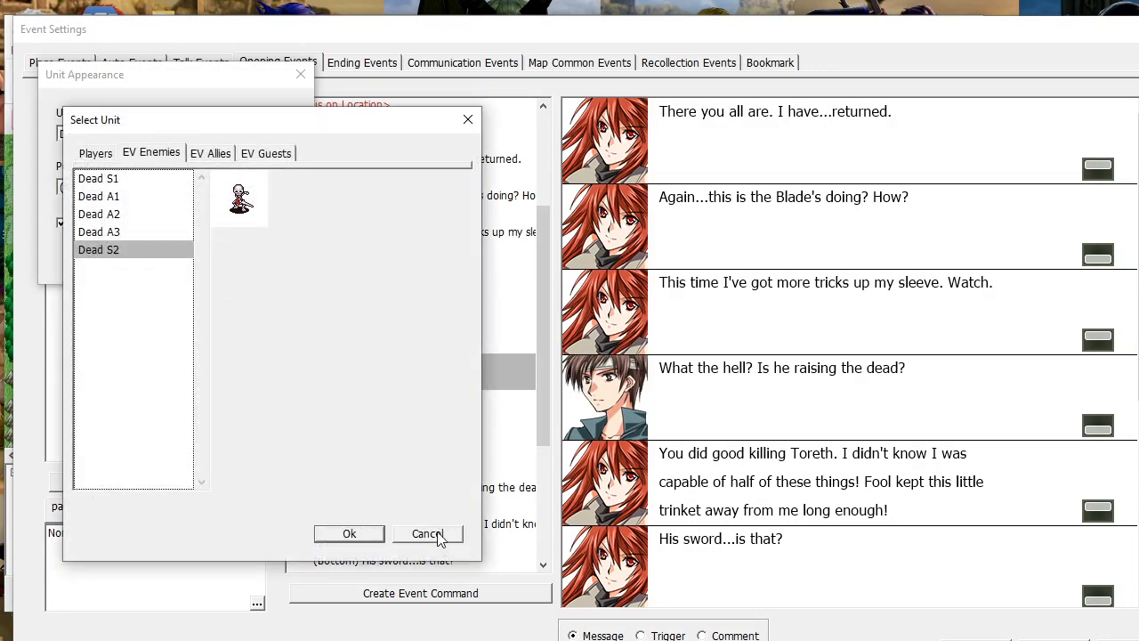
click(427, 534)
click(120, 187)
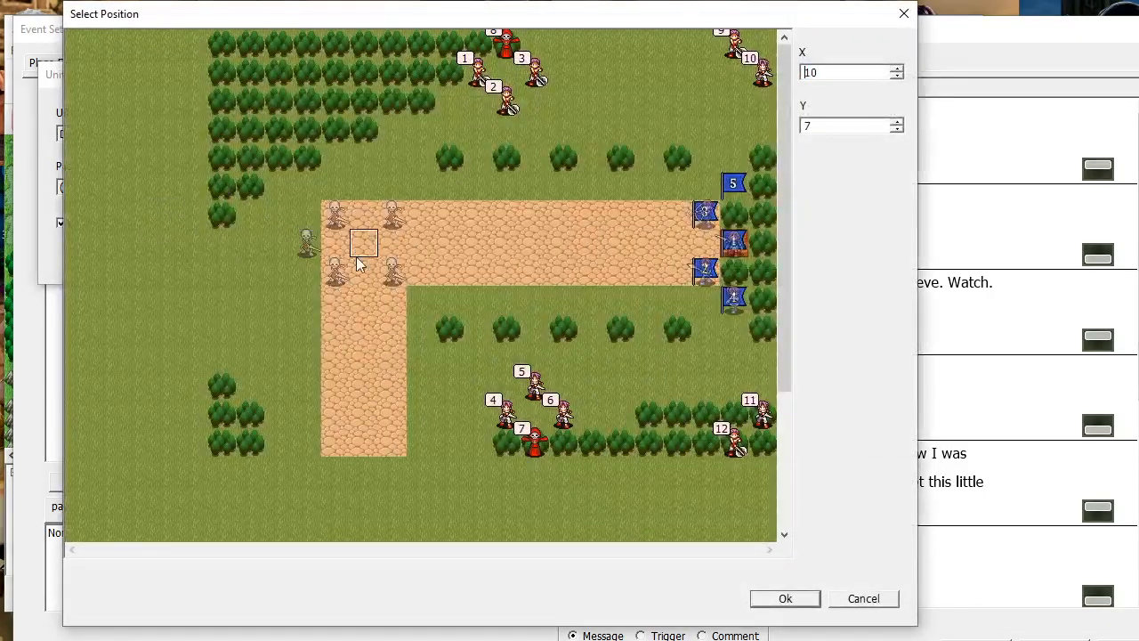
click(783, 599)
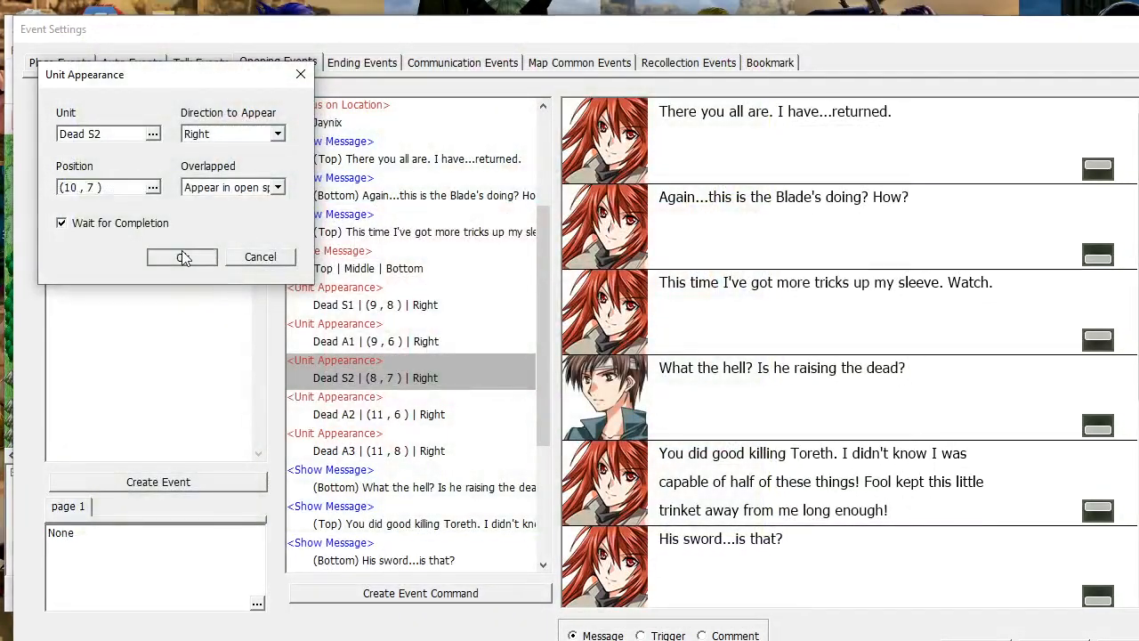
click(182, 257)
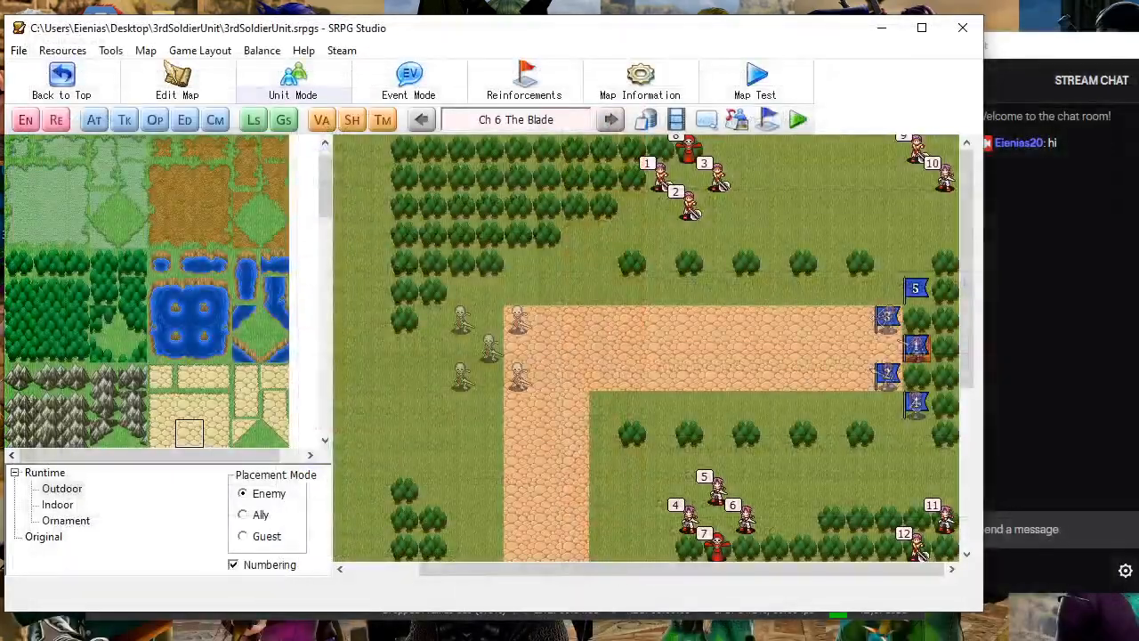
key(alt+Tab)
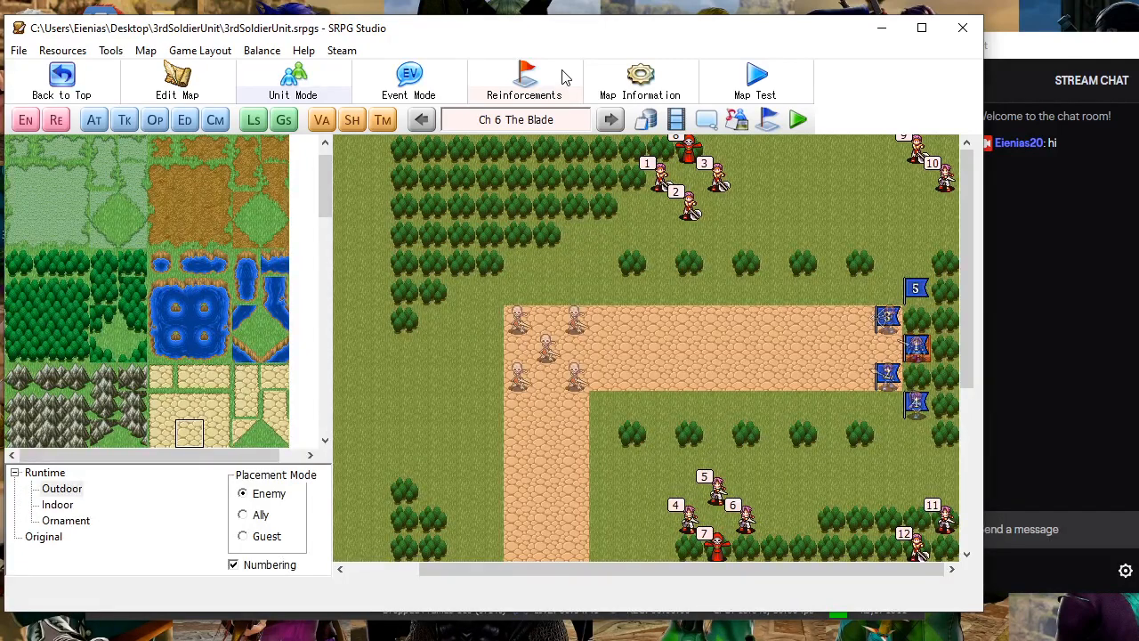
Examine the Ch 6 map layout and its enemy, event, ally and reinforcement unit lists
scroll(581, 237, down, 8)
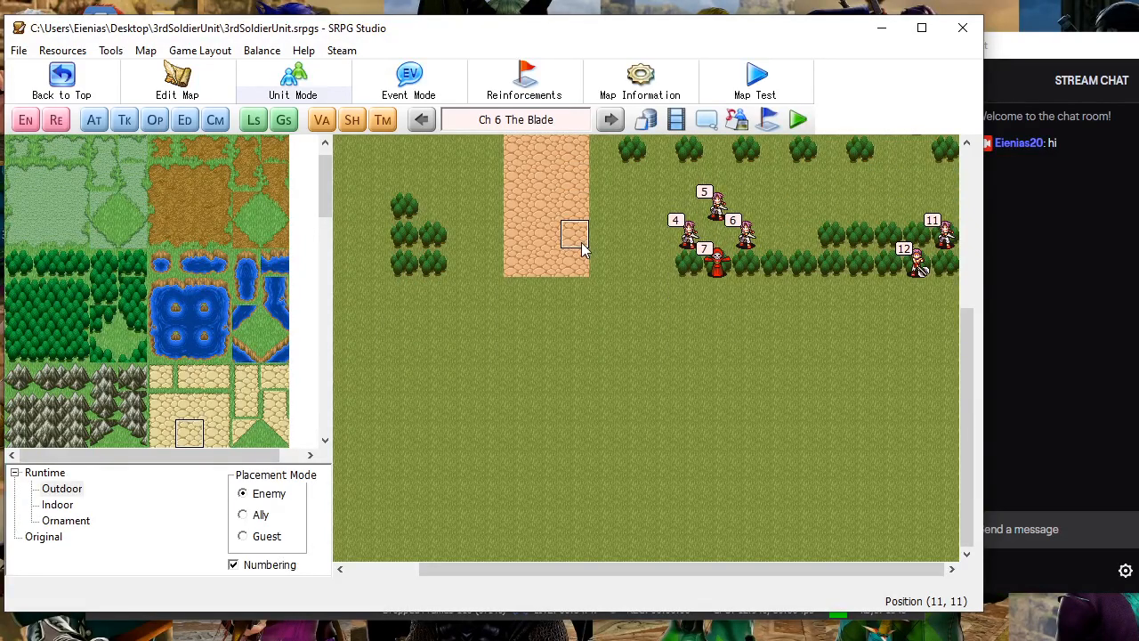
scroll(582, 249, up, 6)
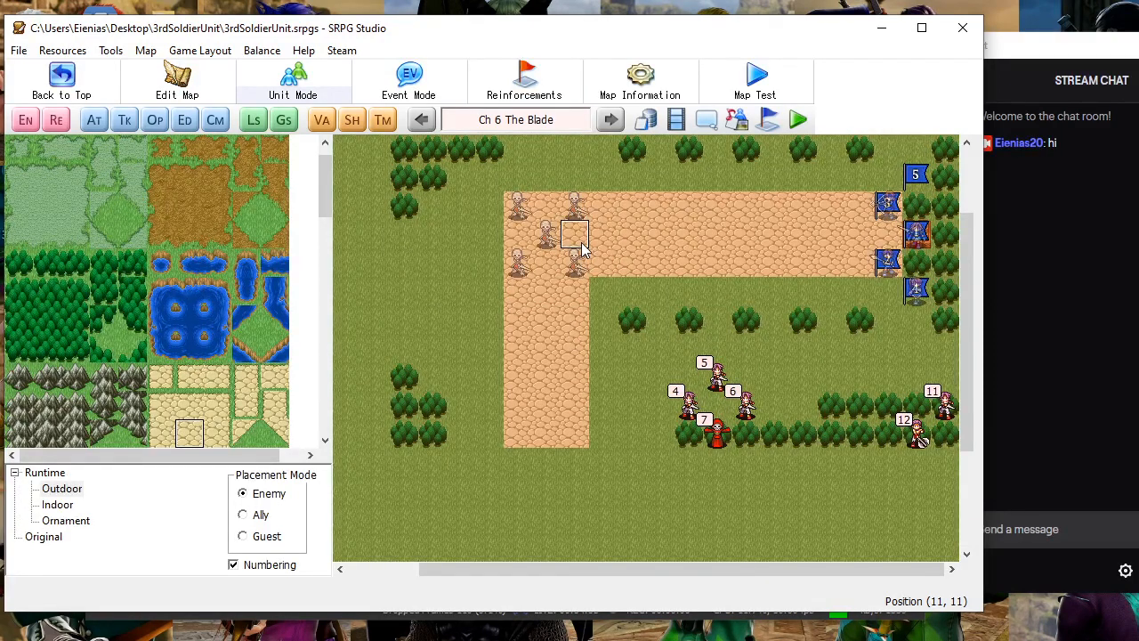
scroll(583, 248, up, 4)
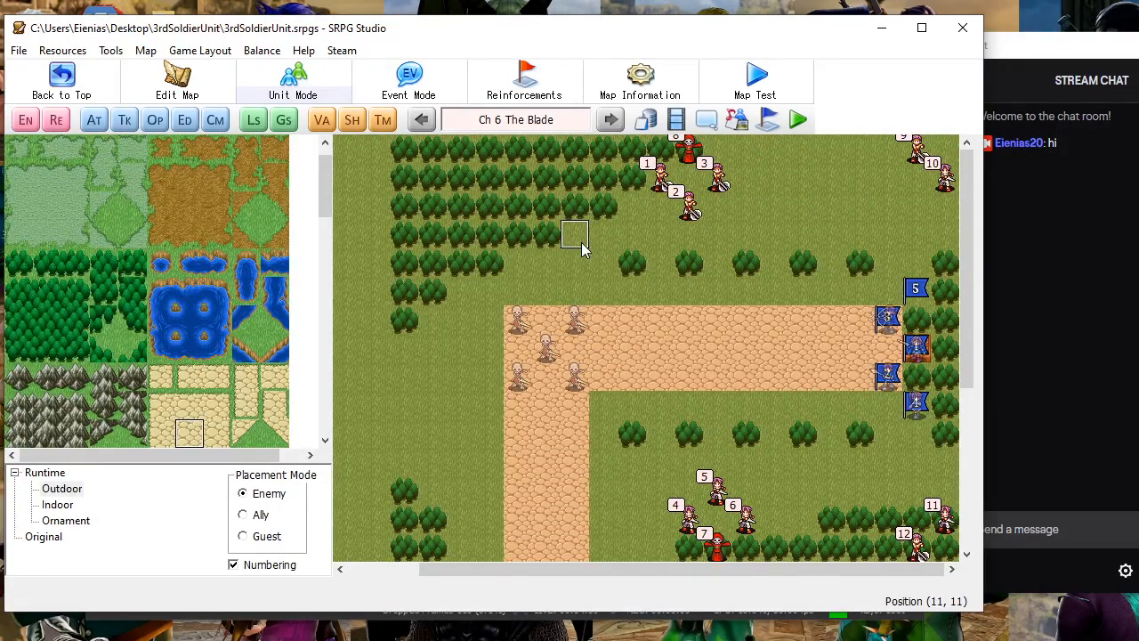
click(57, 120)
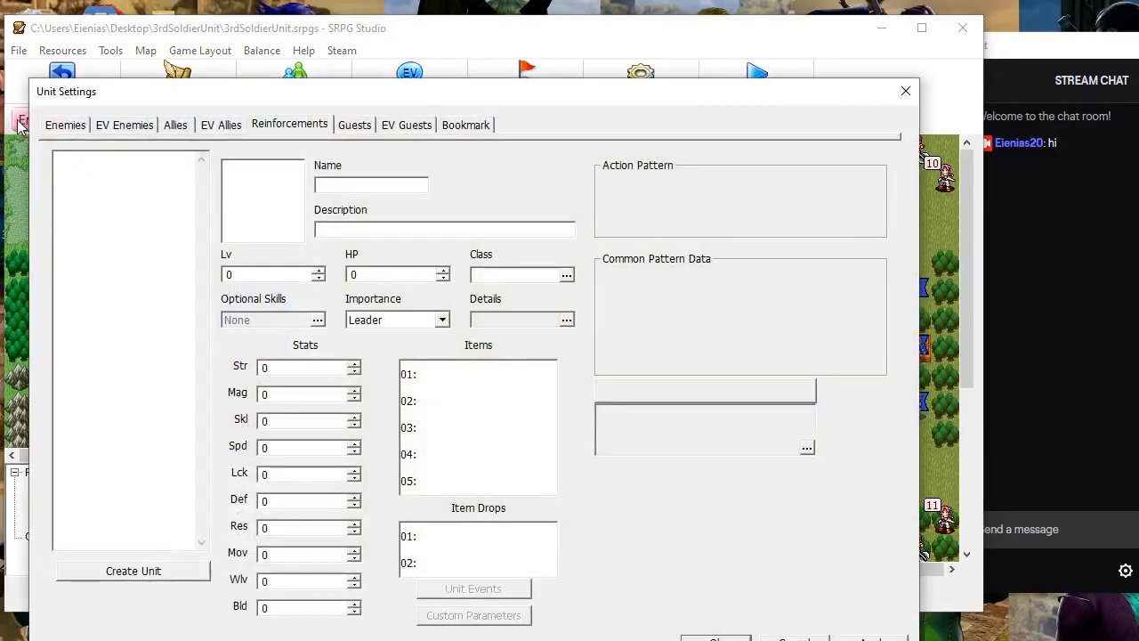
click(80, 131)
scroll(203, 262, down, 2)
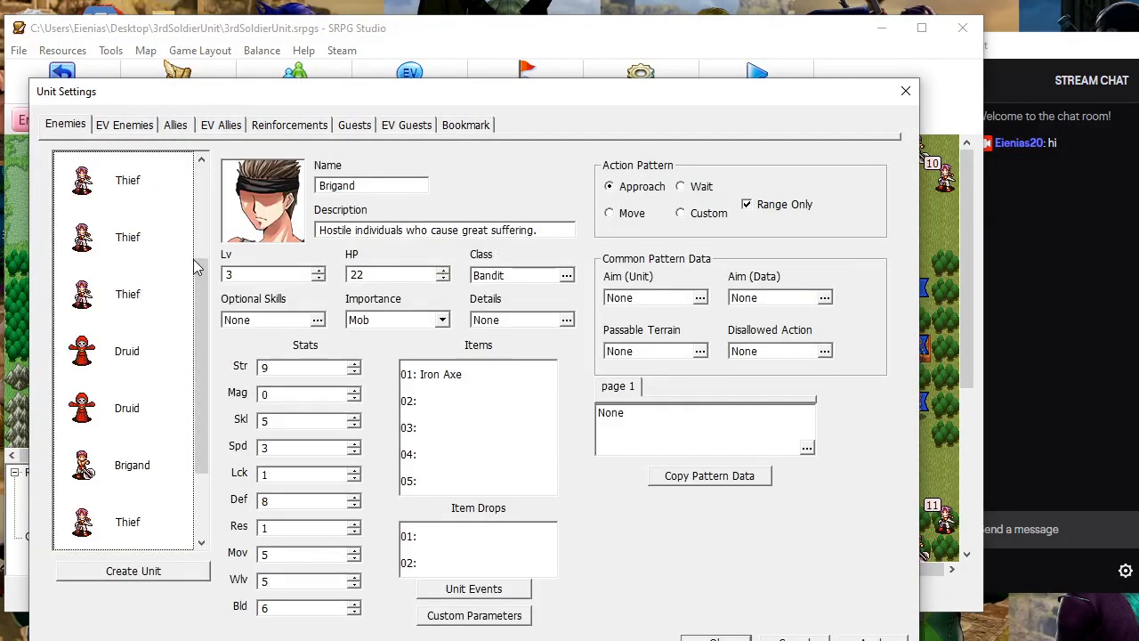
click(149, 130)
click(165, 131)
click(223, 129)
click(275, 129)
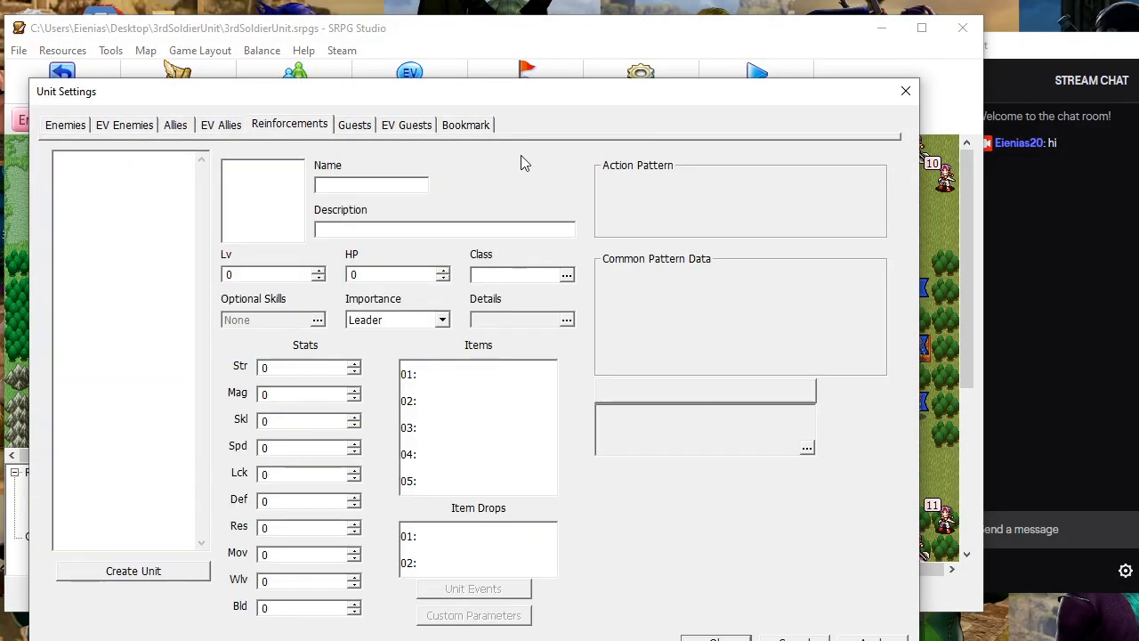
click(905, 94)
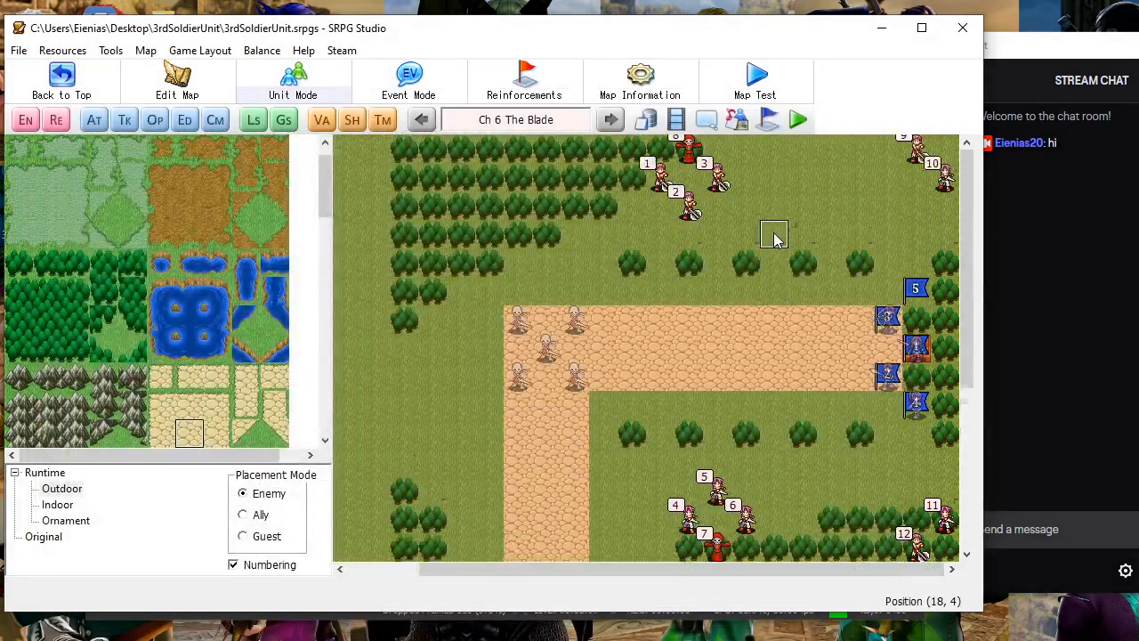
Examine the open grassland around the western and southern parts of the map for terrain that needs filling
scroll(600, 234, down, 3)
scroll(578, 235, up, 3)
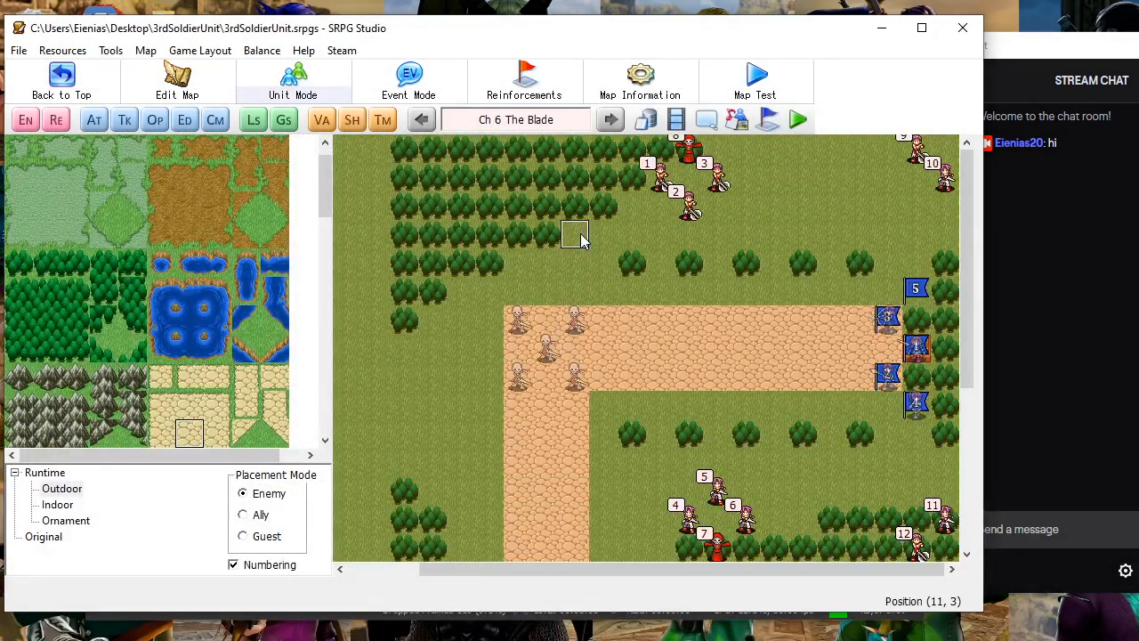
click(421, 120)
click(611, 119)
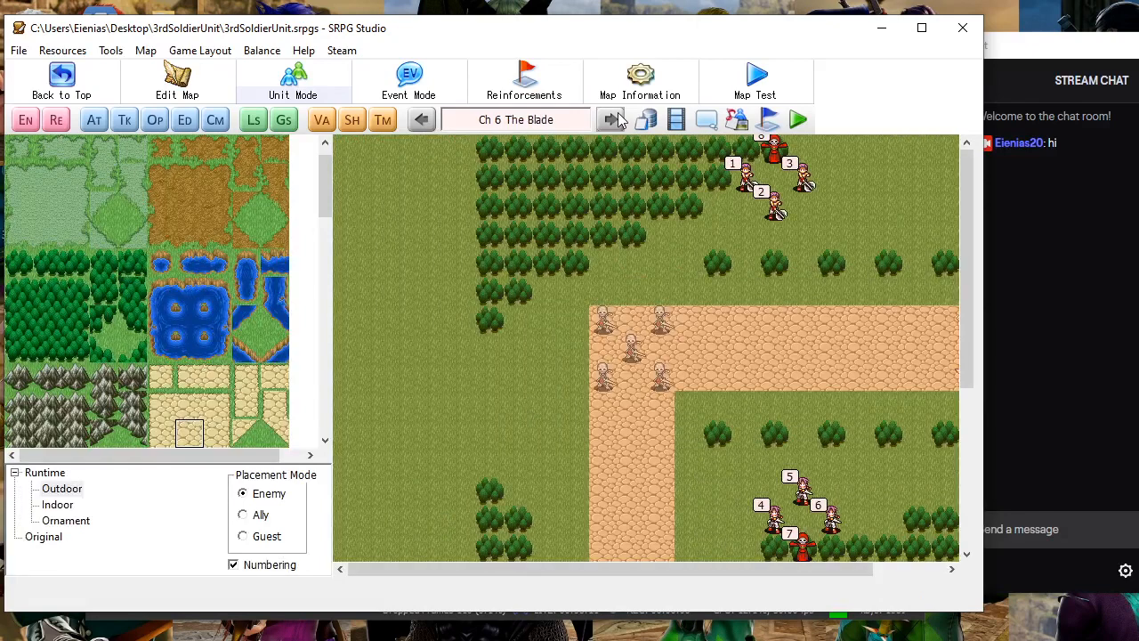
scroll(621, 262, down, 1)
scroll(205, 151, up, 1)
scroll(460, 293, up, 1)
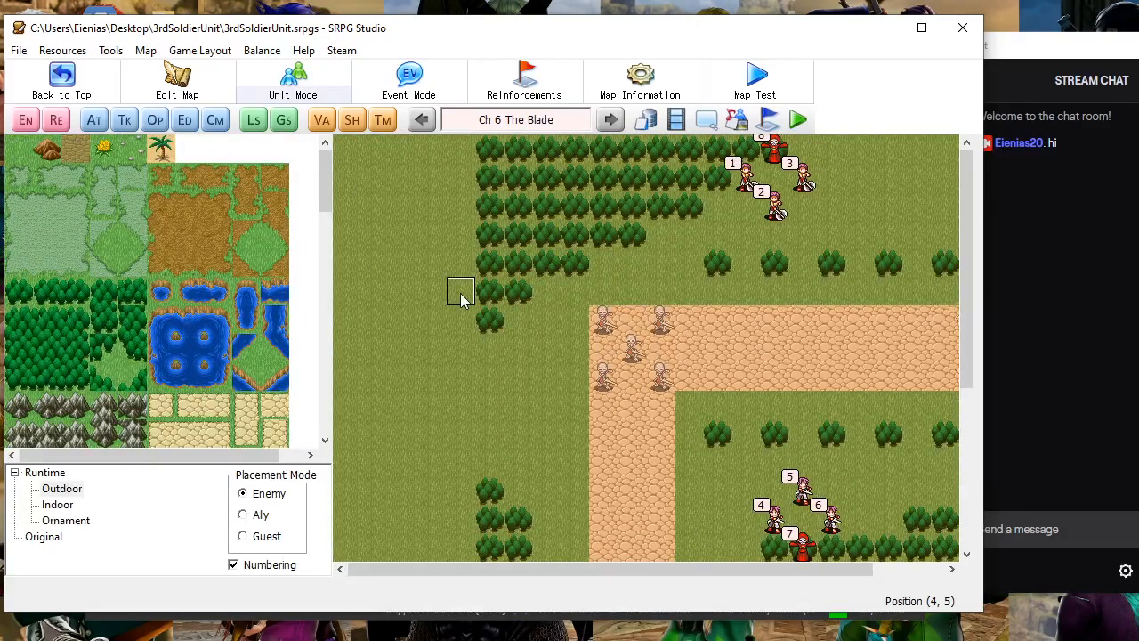
click(27, 292)
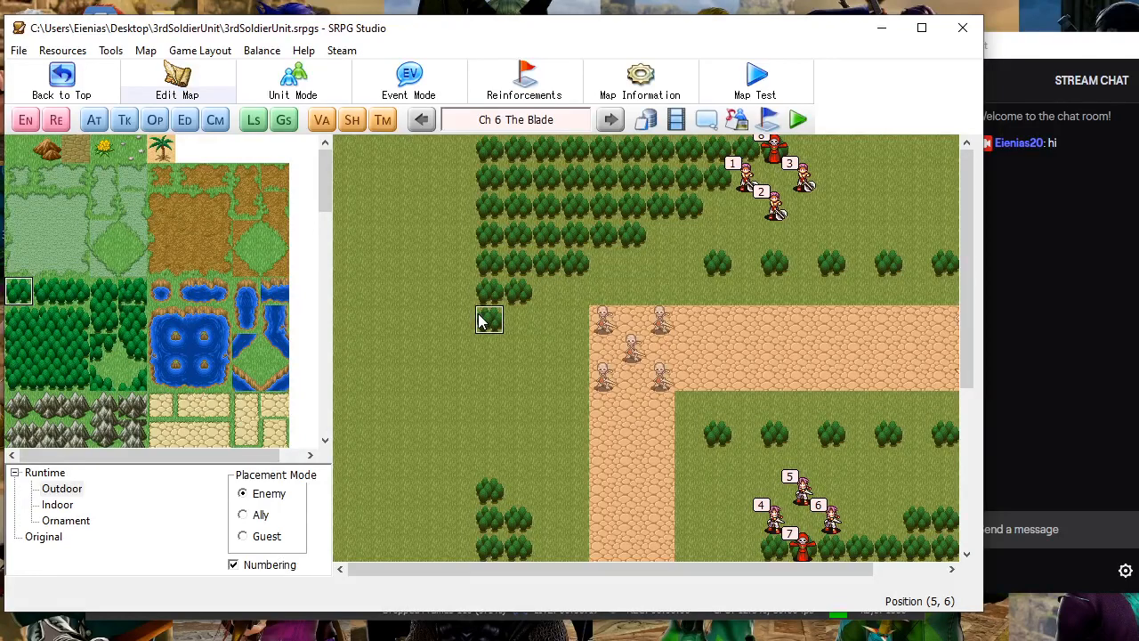
scroll(479, 318, down, 1)
scroll(478, 318, up, 1)
scroll(481, 320, down, 7)
scroll(480, 320, down, 3)
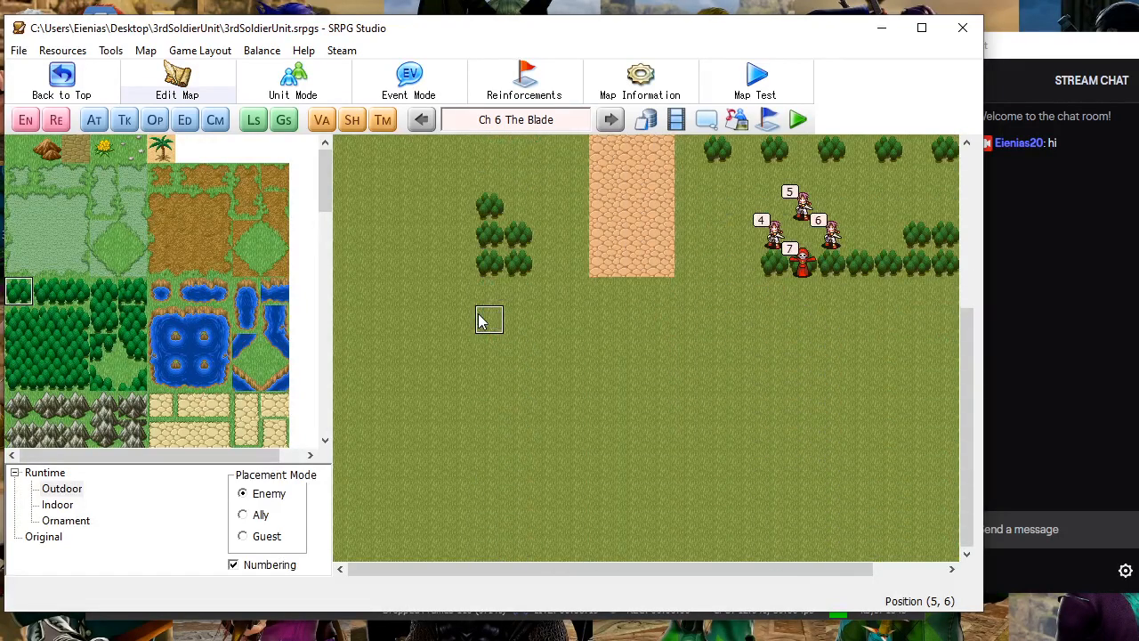
scroll(605, 407, up, 8)
scroll(605, 406, down, 8)
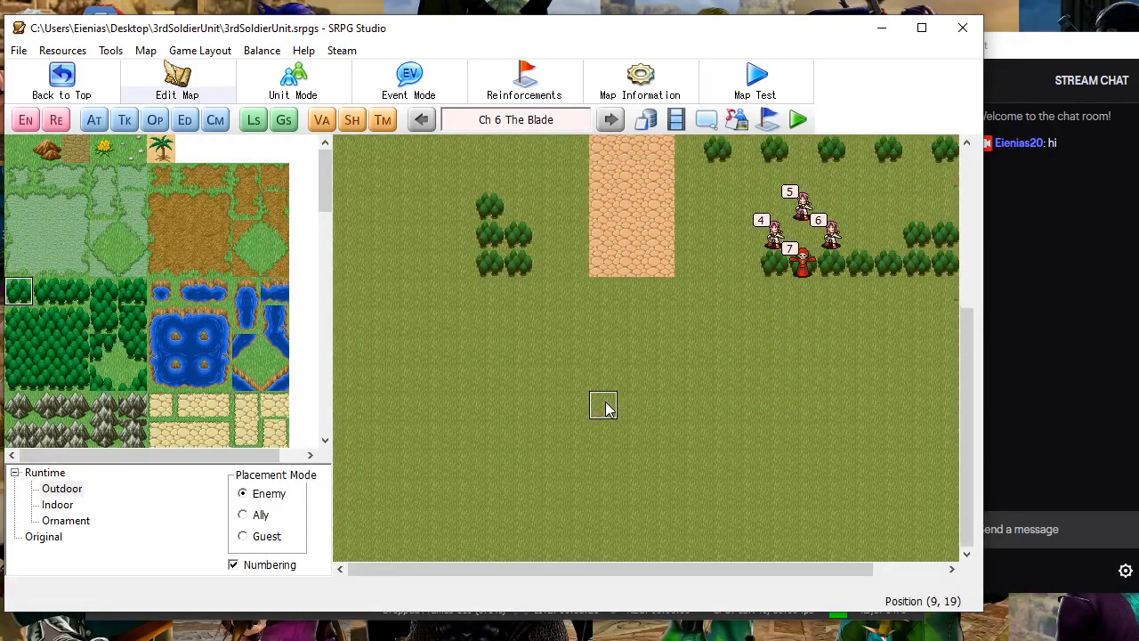
scroll(454, 327, up, 9)
scroll(458, 336, down, 8)
scroll(187, 391, down, 3)
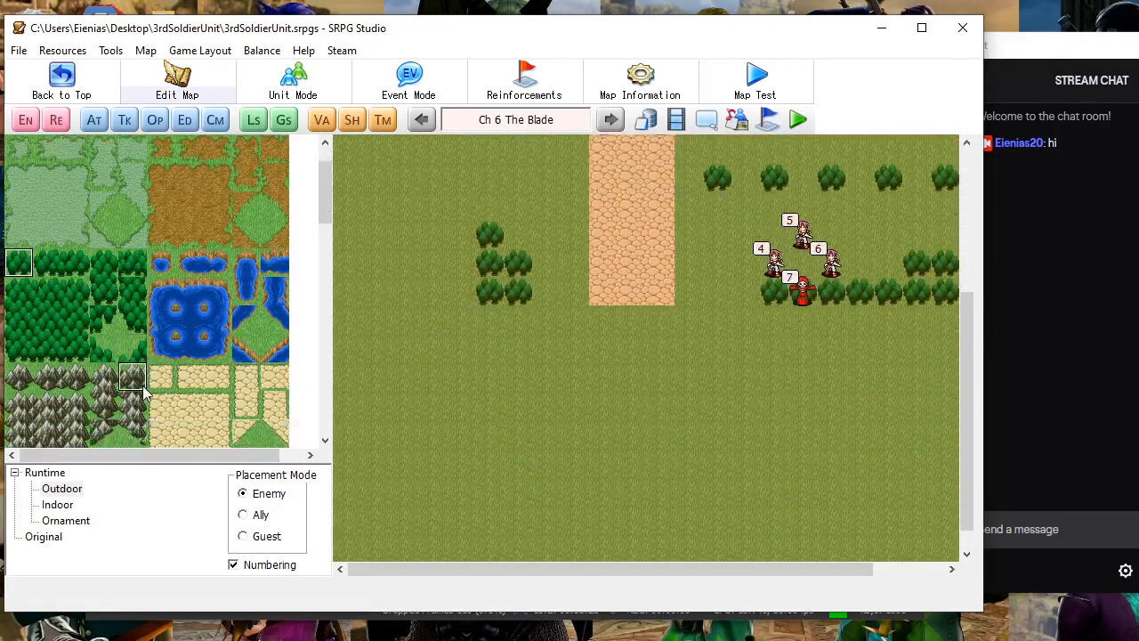
Extend the three-tile-wide stone road south from row 15 to row 22 and turn it west to the map's edge
click(189, 377)
scroll(628, 356, down, 1)
click(611, 292)
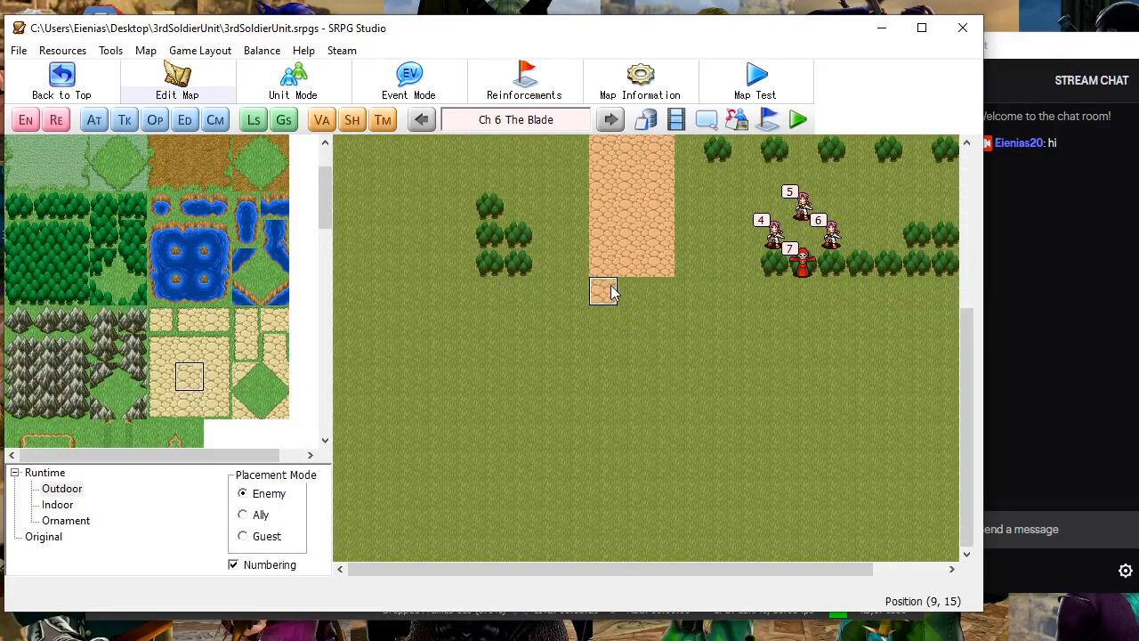
drag(611, 296, 681, 445)
drag(656, 449, 657, 451)
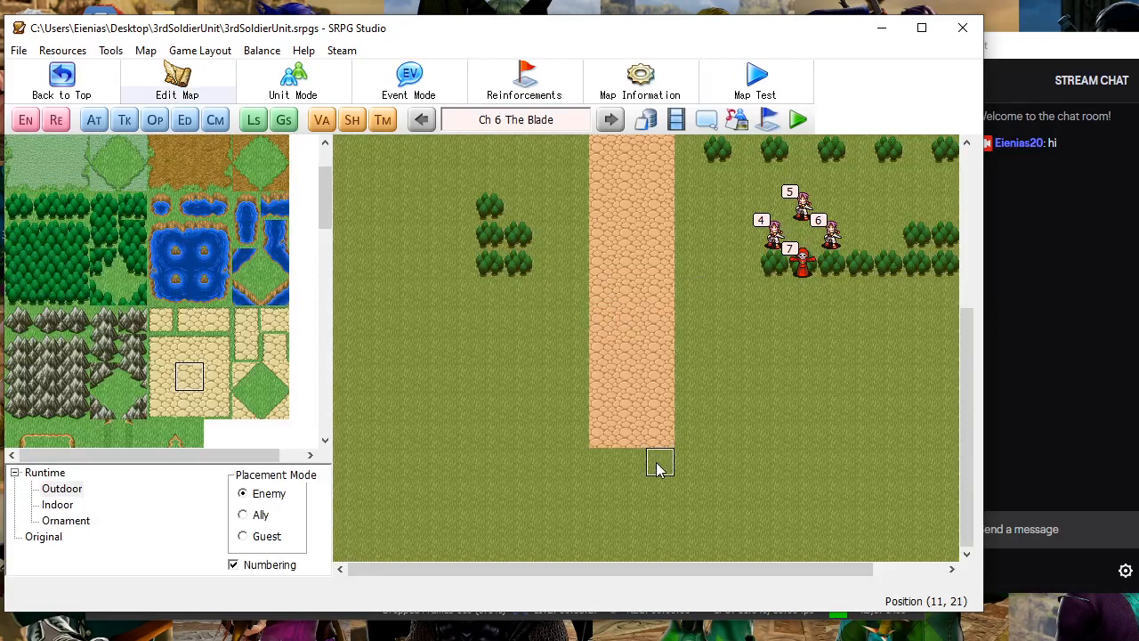
drag(661, 496, 272, 446)
Fill the grass south of the tree line behind the druid and thieves with forest, narrowing in steps toward the map's southeast corner
drag(729, 571, 800, 574)
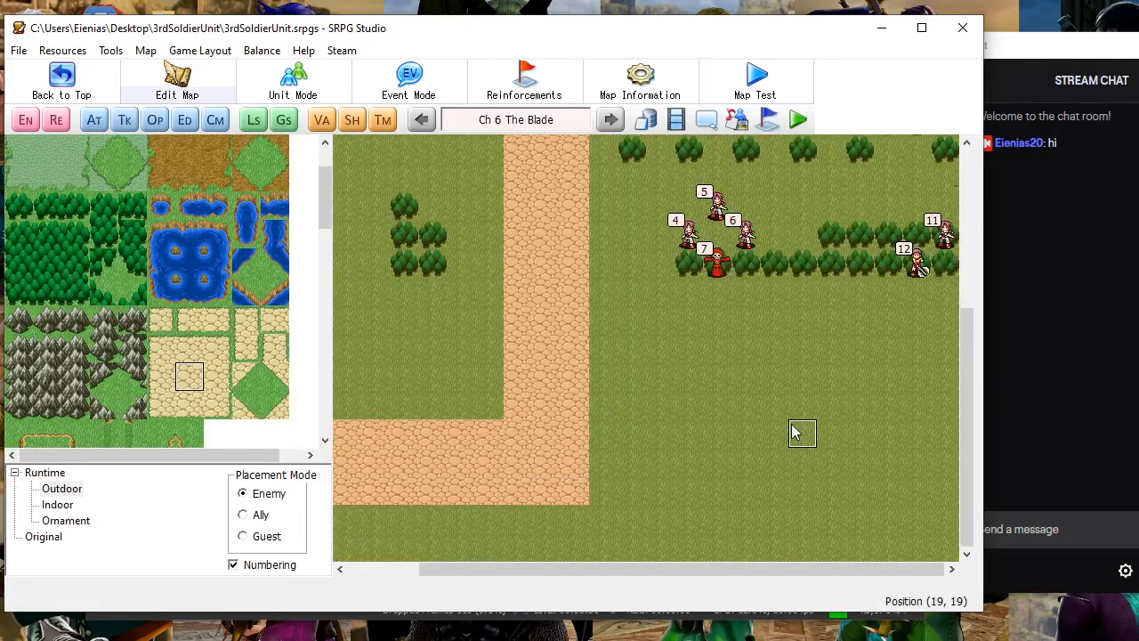
scroll(795, 432, up, 3)
scroll(783, 436, up, 3)
scroll(711, 498, down, 6)
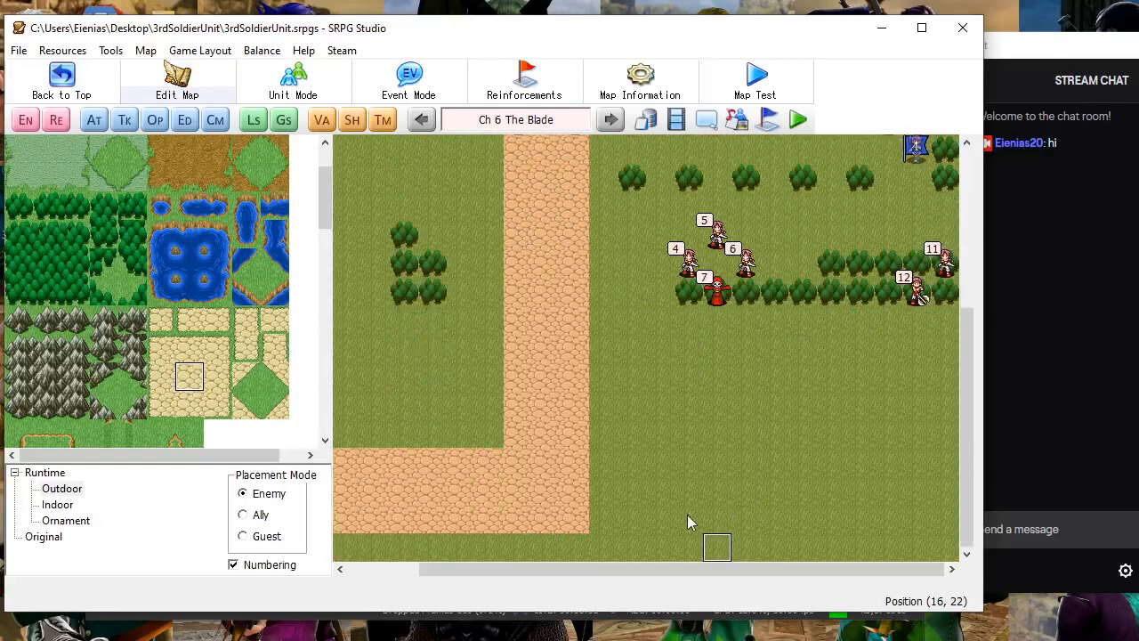
click(19, 205)
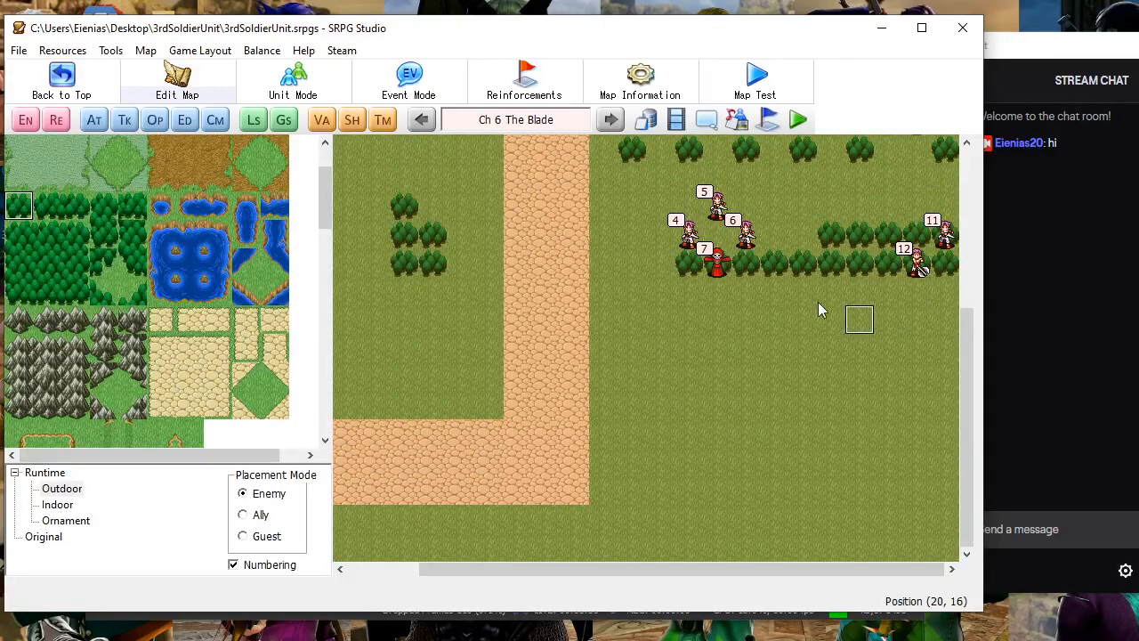
drag(702, 282, 952, 337)
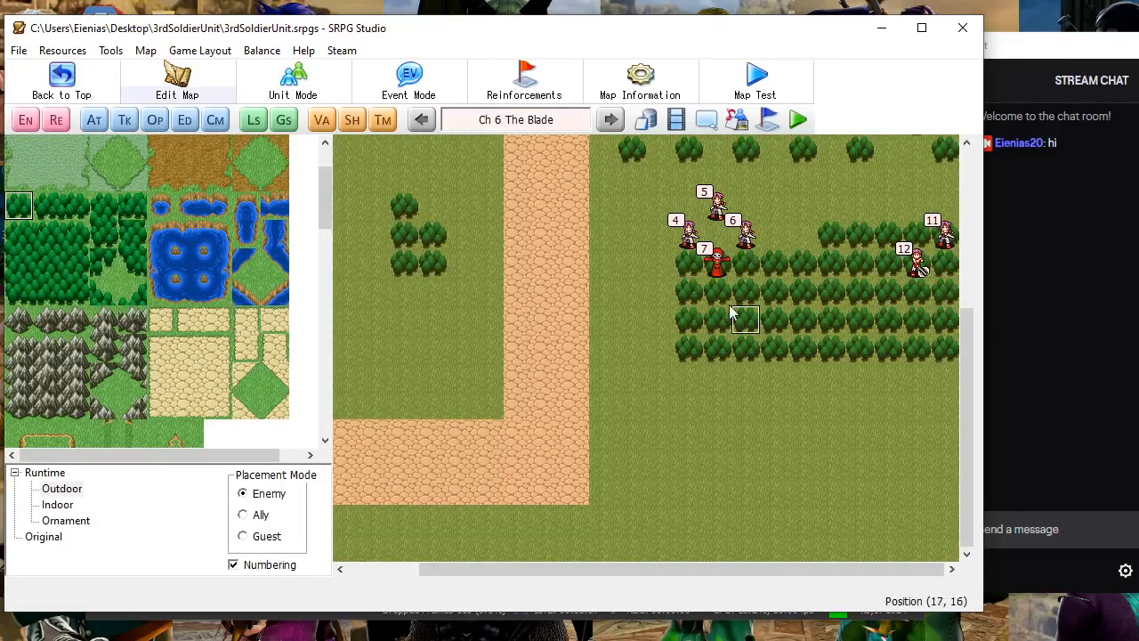
mouse_move(664, 331)
mouse_down()
mouse_move(656, 351)
mouse_move(668, 322)
mouse_move(801, 395)
mouse_move(899, 369)
mouse_move(935, 377)
mouse_up()
mouse_move(737, 407)
mouse_down()
mouse_move(712, 409)
mouse_move(952, 436)
mouse_up()
drag(808, 459, 946, 496)
drag(892, 521, 845, 569)
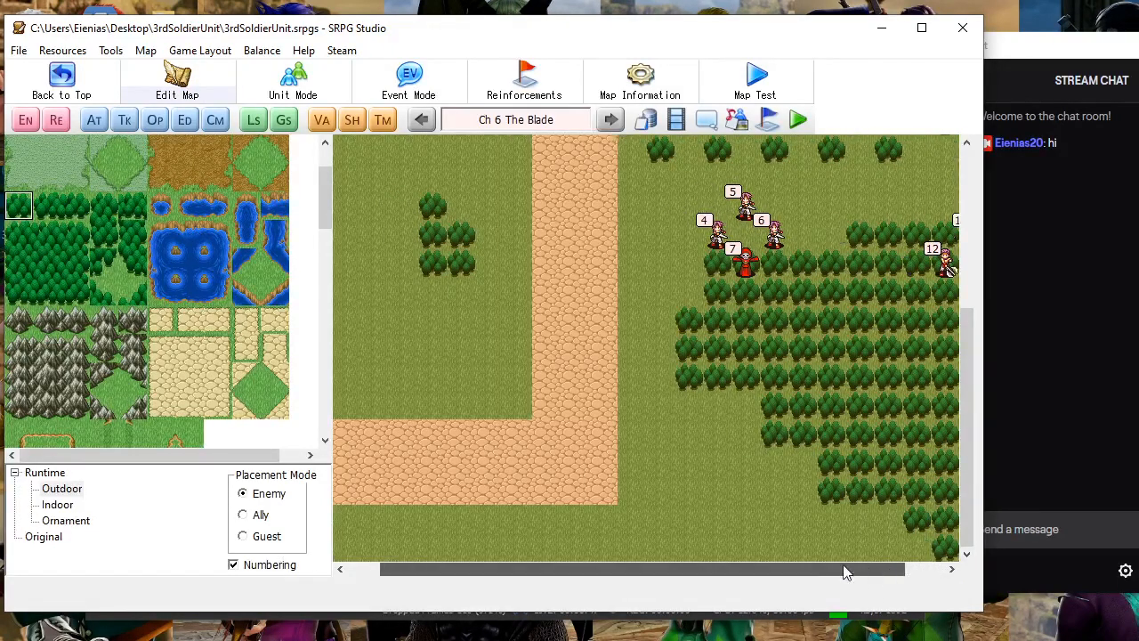
Fill the empty northwest grass out to the map's west edge with forest, continuing the existing diagonal tree line down to row 7
scroll(476, 369, up, 8)
scroll(476, 369, up, 2)
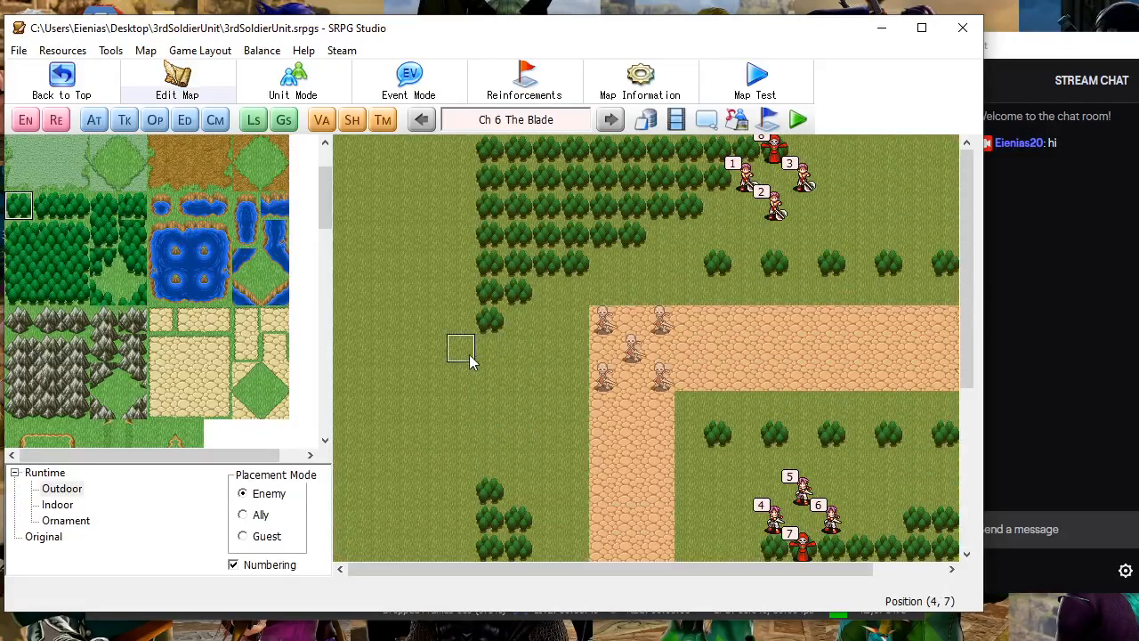
drag(428, 224, 394, 333)
drag(452, 157, 343, 165)
mouse_move(347, 174)
mouse_down()
mouse_move(347, 351)
mouse_move(436, 347)
mouse_up()
Add a three-tile-wide strip of forest along the map's west edge from row 8 to row 13
scroll(383, 350, down, 1)
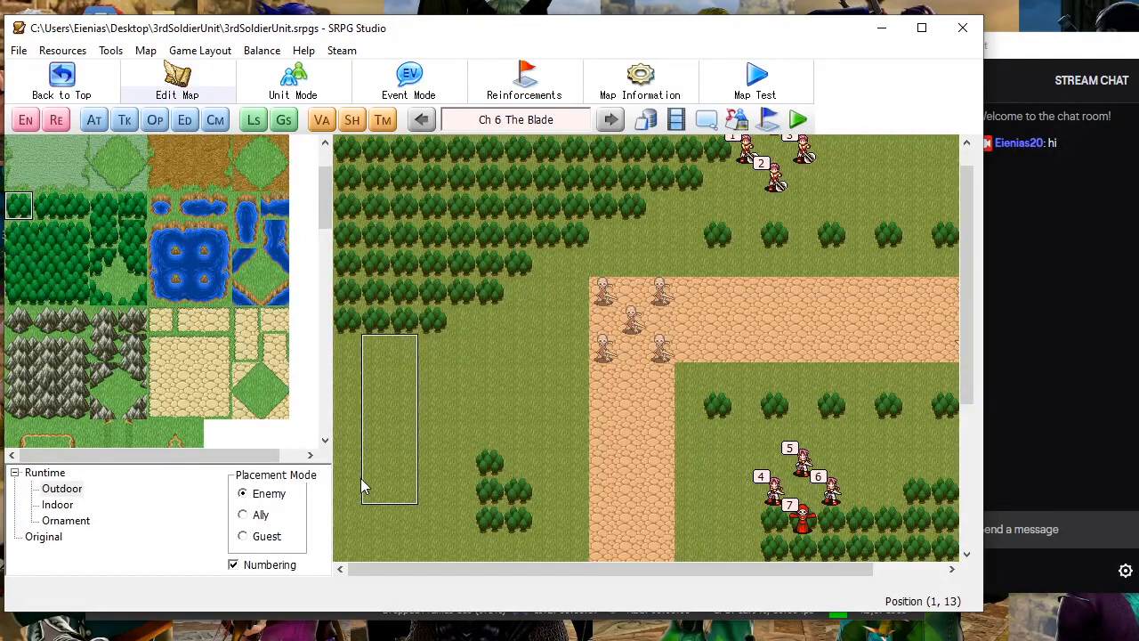
drag(361, 477, 353, 487)
scroll(391, 469, down, 1)
scroll(396, 462, up, 1)
scroll(429, 449, down, 3)
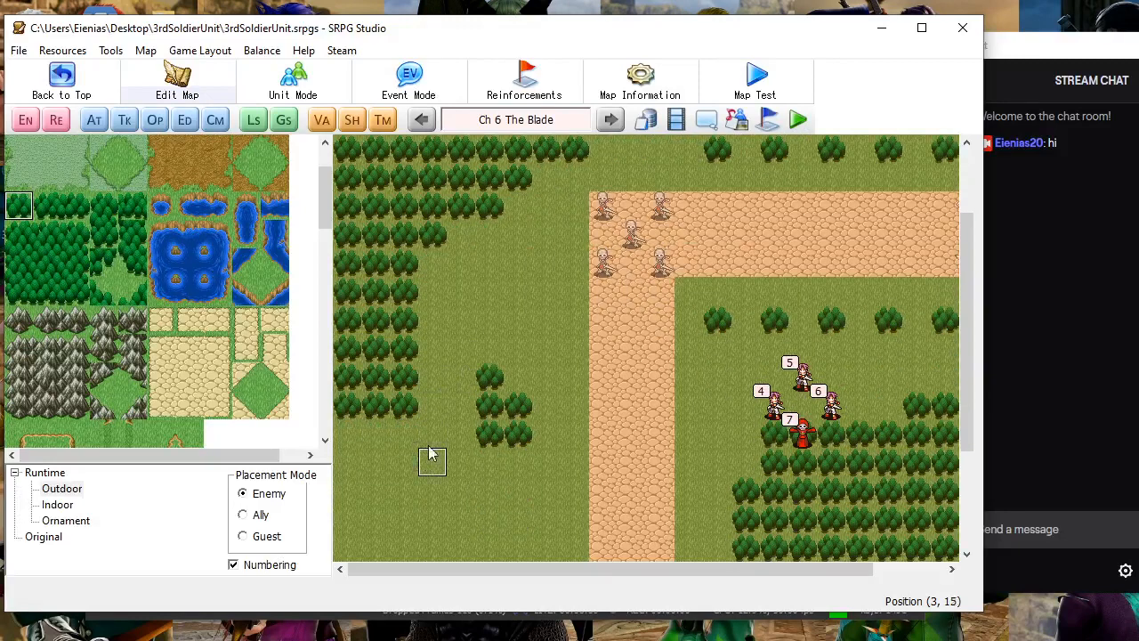
Join the small southwestern tree cluster to the west edge with forest, and taper more forest rows below it toward the road
drag(451, 377, 405, 434)
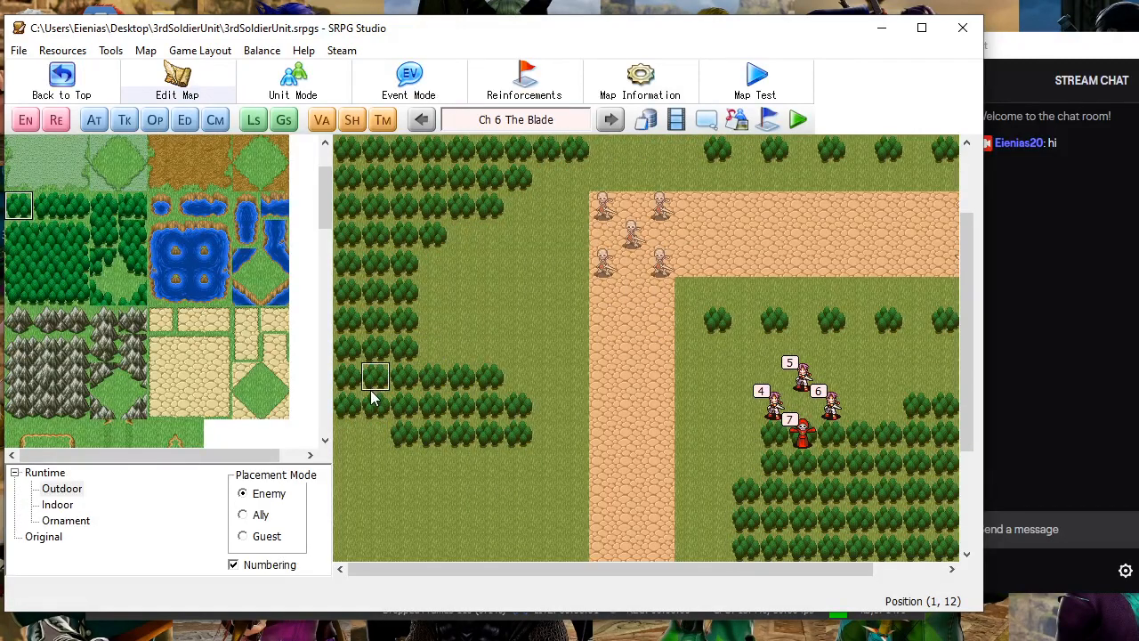
drag(372, 398, 363, 458)
scroll(458, 394, down, 3)
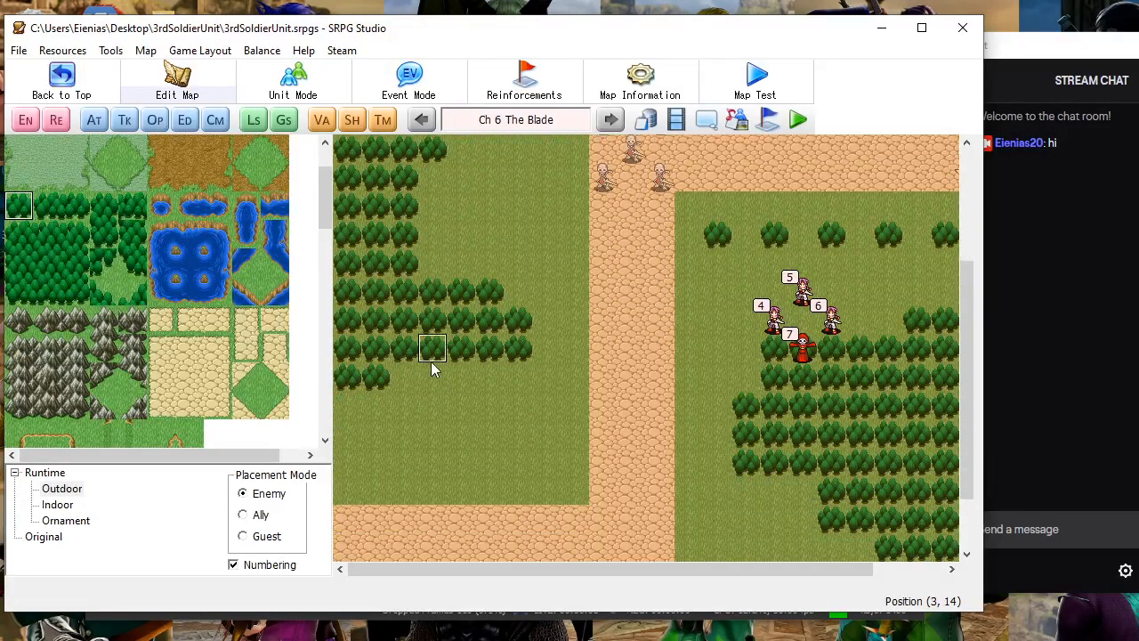
drag(433, 374, 366, 437)
drag(485, 376, 467, 392)
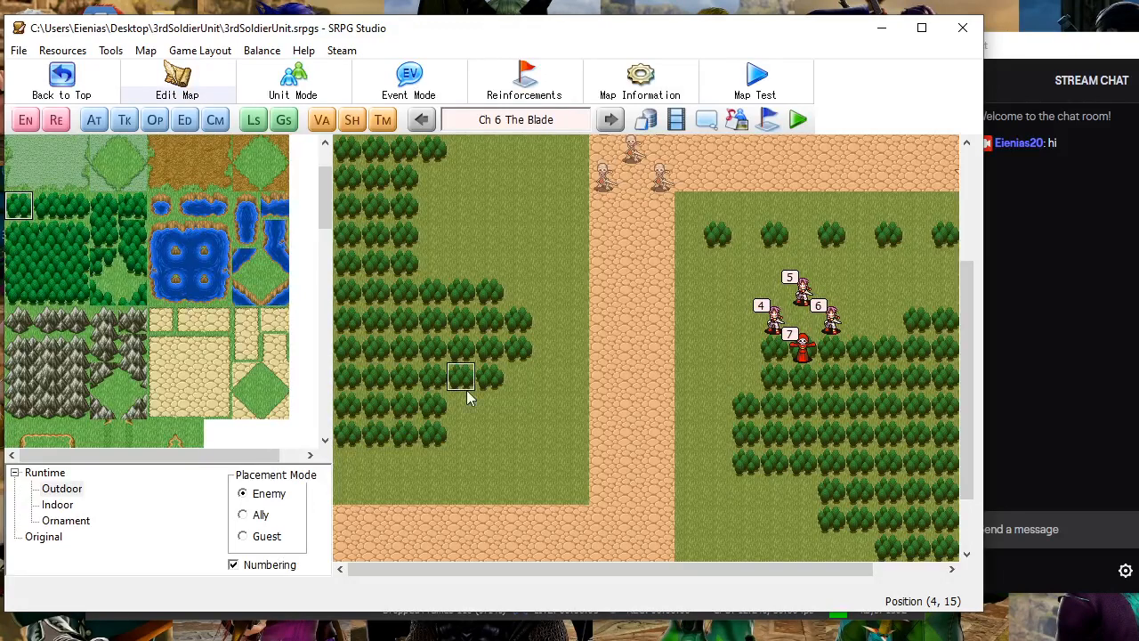
drag(356, 460, 381, 461)
scroll(570, 254, up, 3)
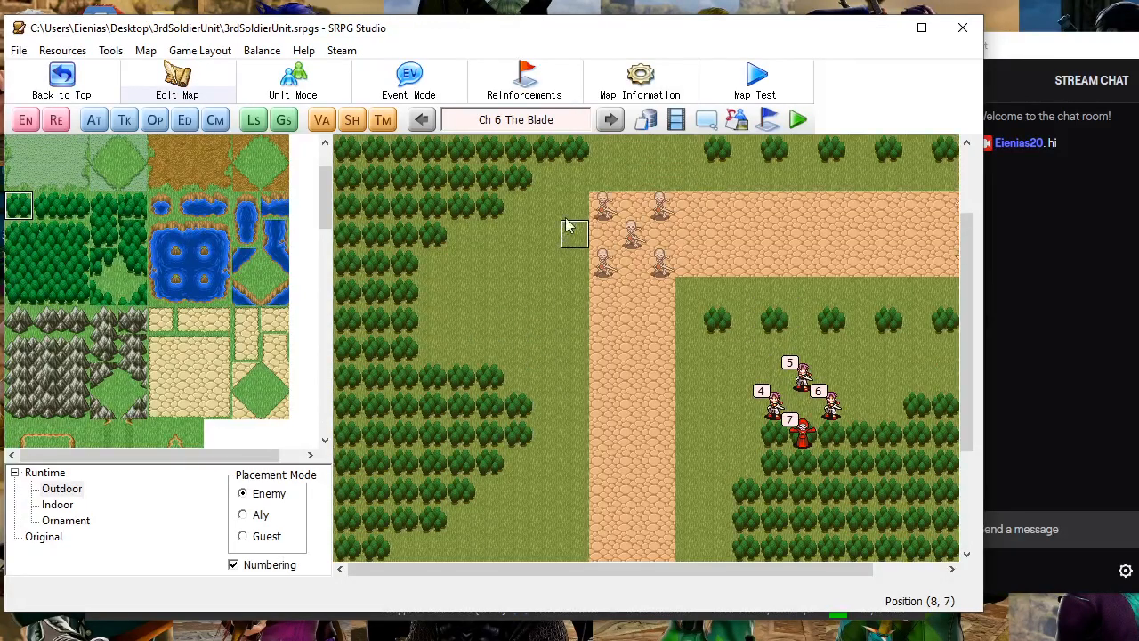
scroll(605, 142, up, 4)
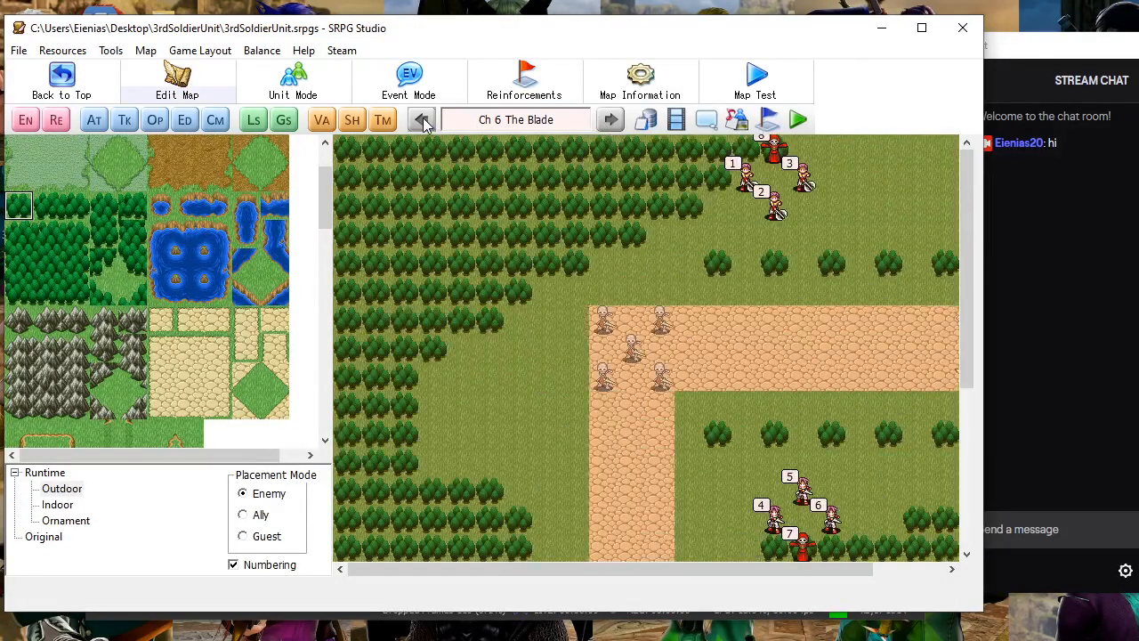
Compare the widened map's forest, road and unit layout with the neighbouring Ch 6 The Blade map, down to the southern edge
click(609, 121)
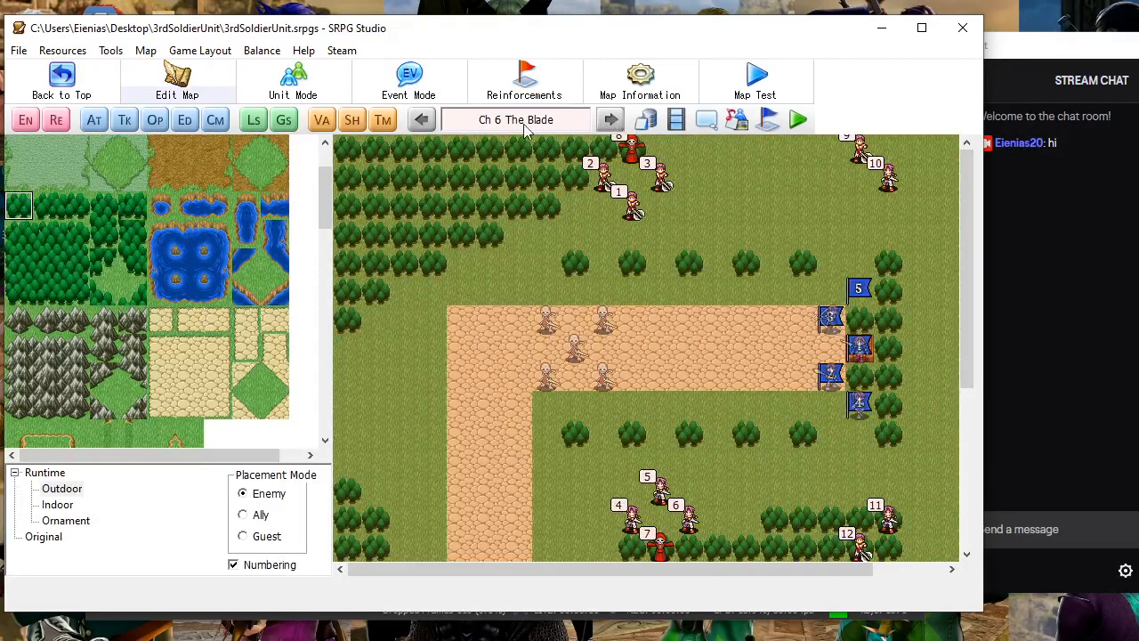
click(424, 124)
scroll(426, 126, down, 7)
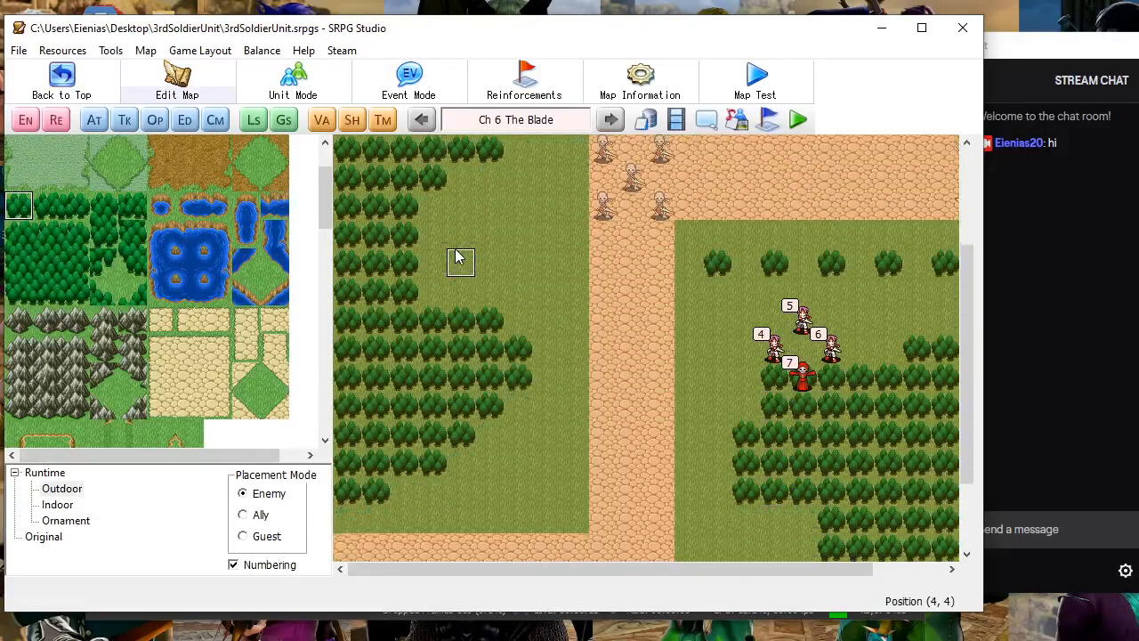
click(603, 121)
scroll(464, 233, down, 8)
click(424, 115)
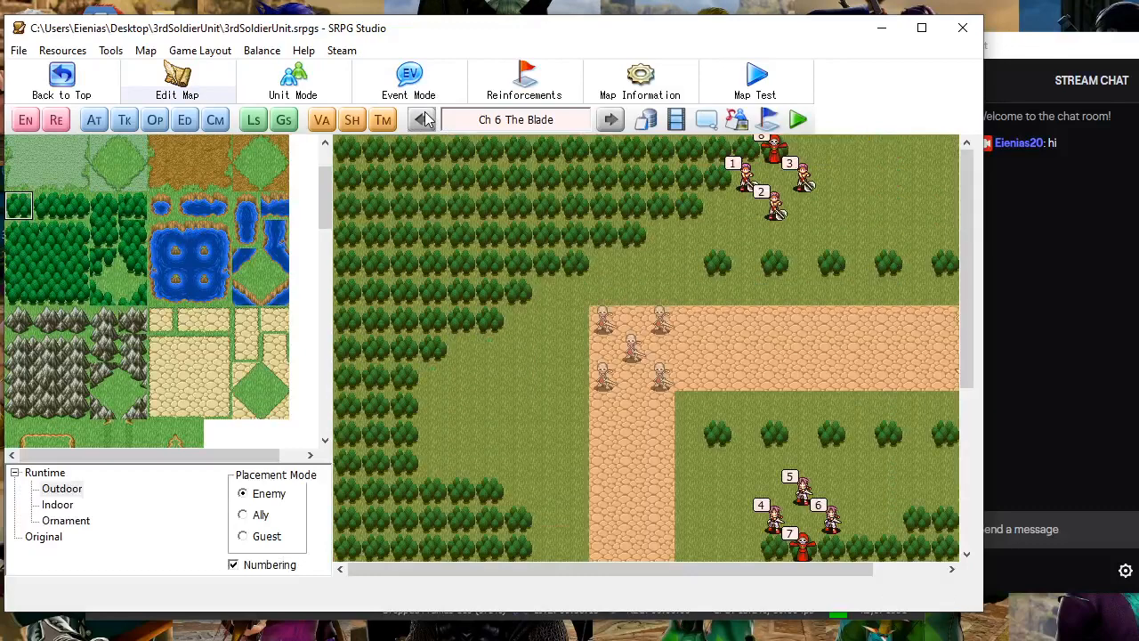
scroll(578, 147, down, 6)
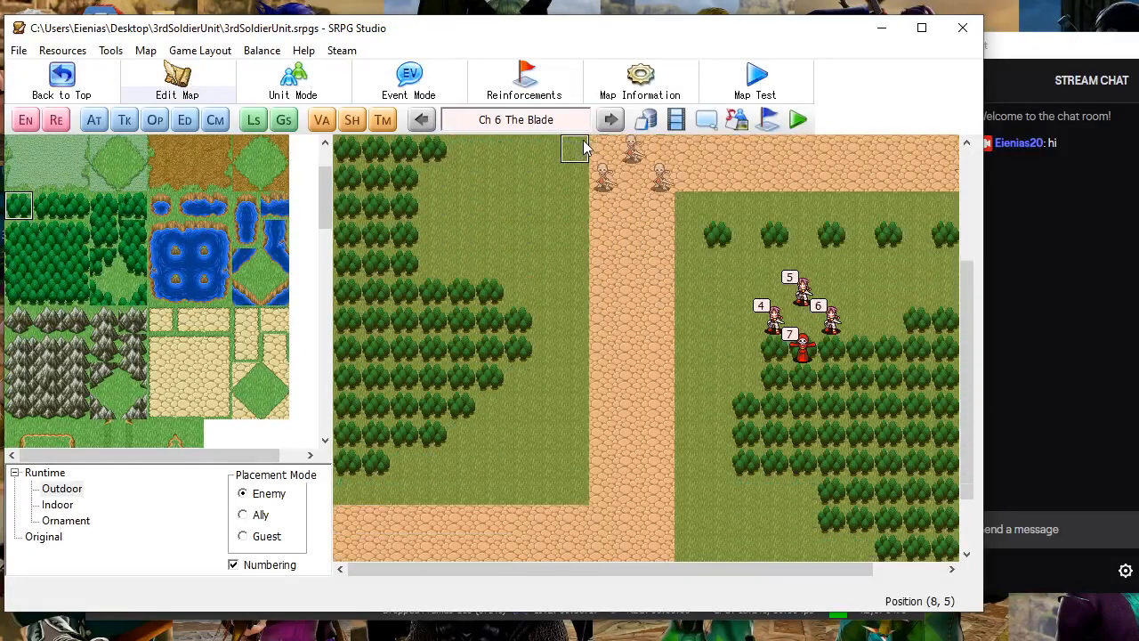
click(609, 120)
click(422, 119)
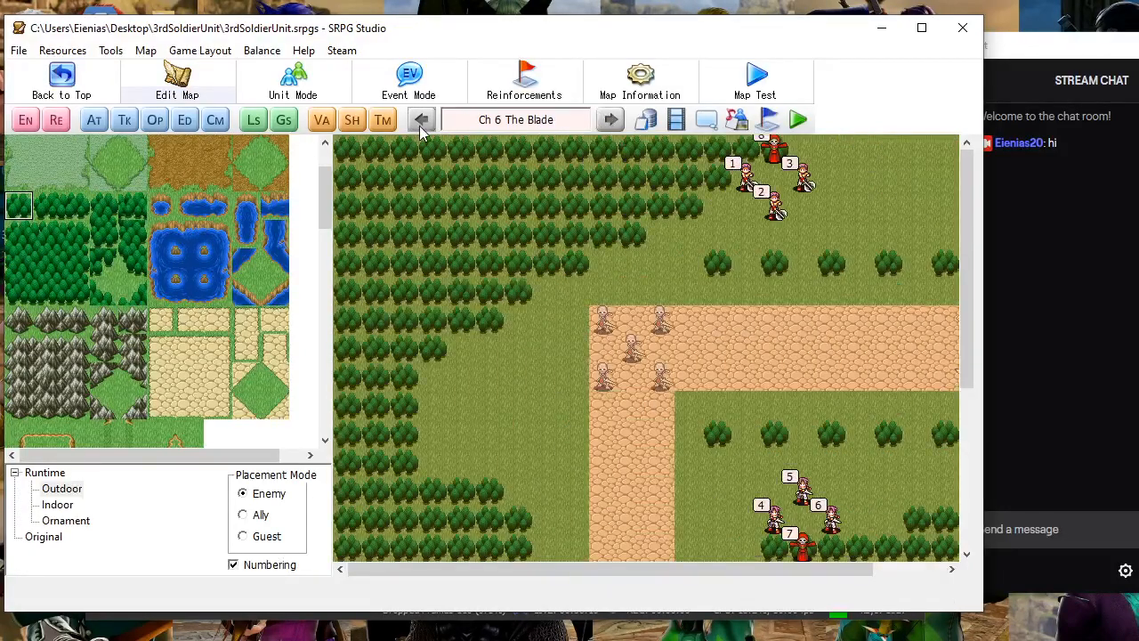
scroll(445, 168, down, 6)
scroll(449, 163, down, 4)
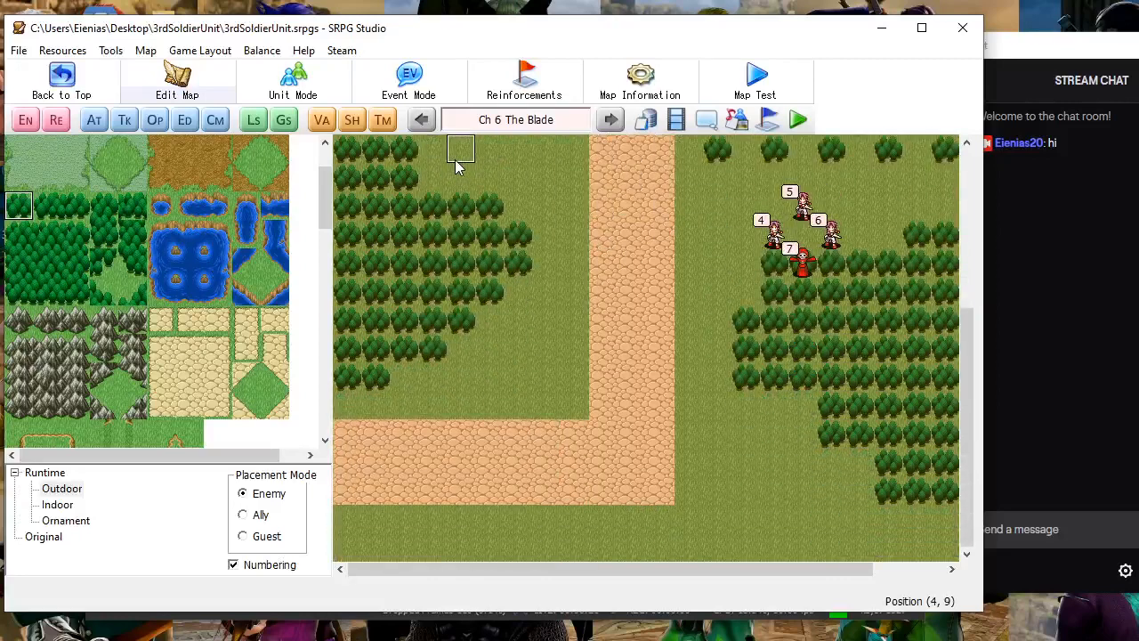
scroll(553, 439, up, 10)
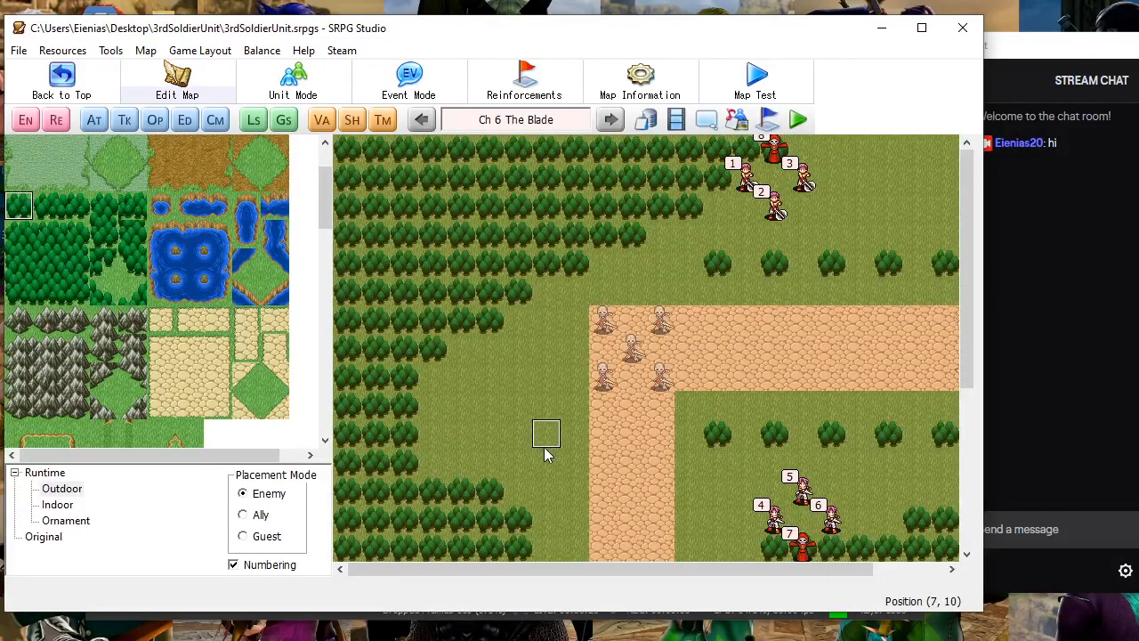
scroll(545, 454, down, 10)
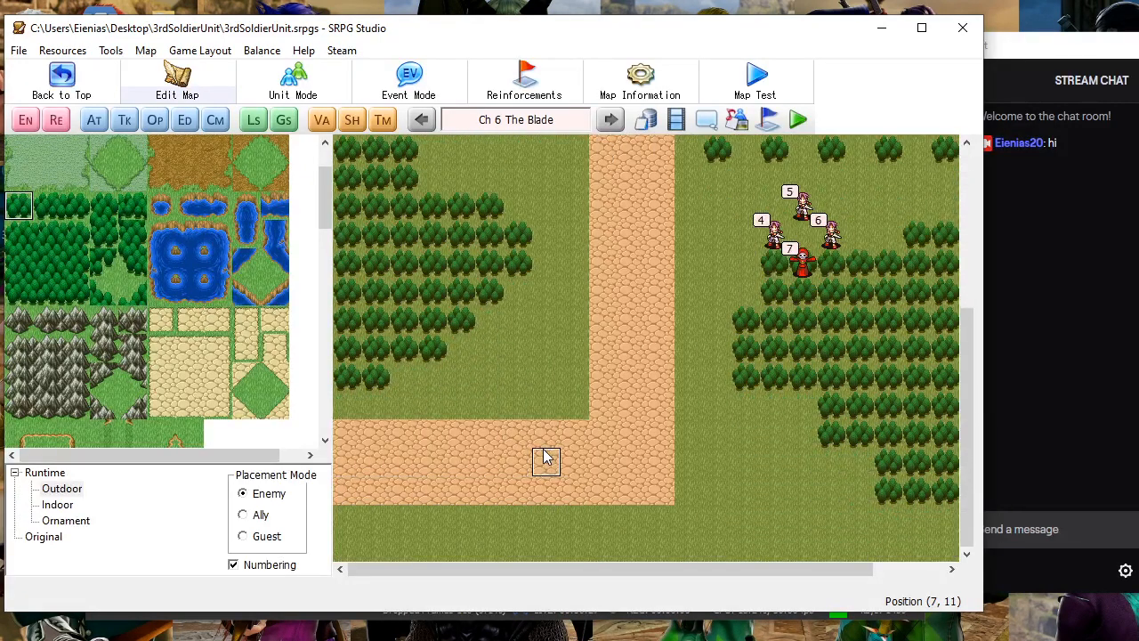
Extend each of the four southernmost forest rows in the southeast one tile farther west, leaving the grass south of the road clear
drag(655, 557, 928, 570)
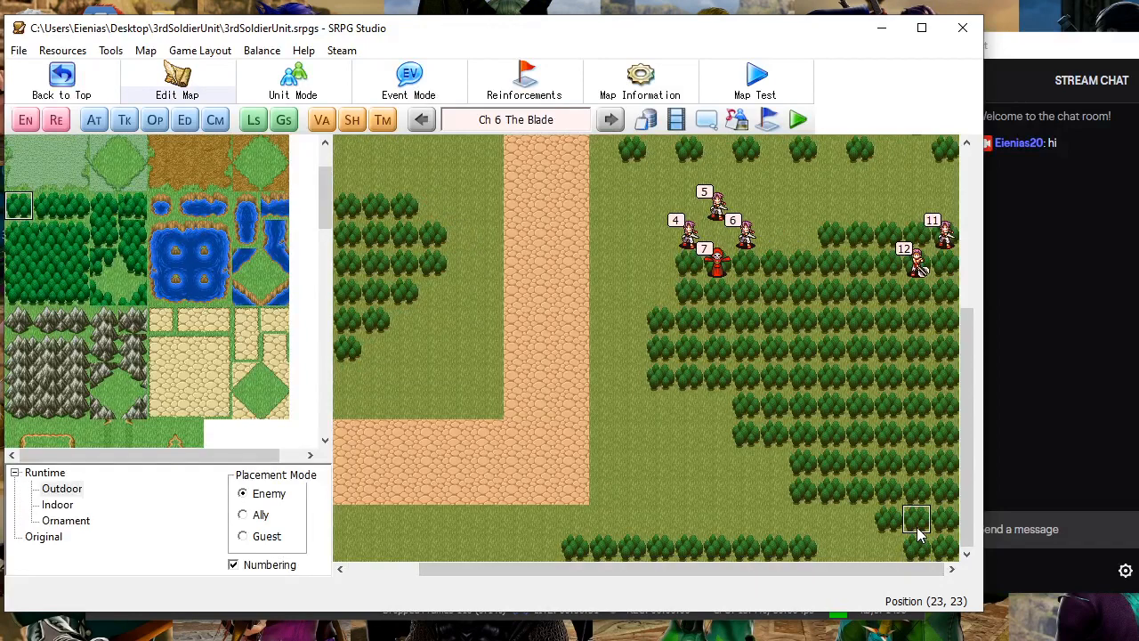
key(ctrl+z)
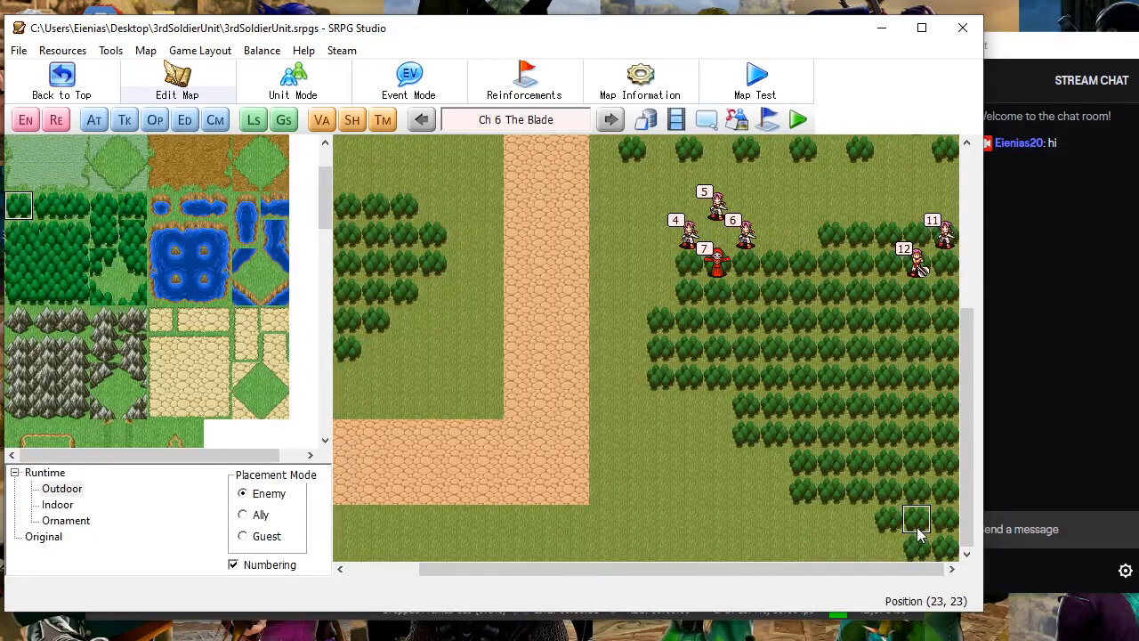
click(872, 520)
click(890, 543)
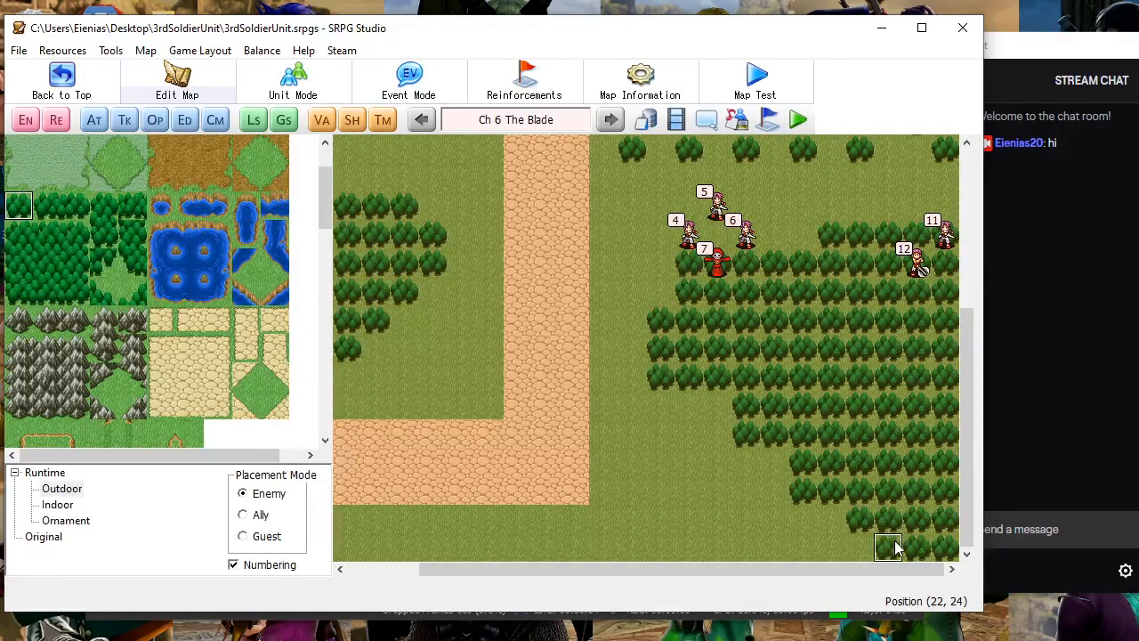
click(779, 461)
click(775, 490)
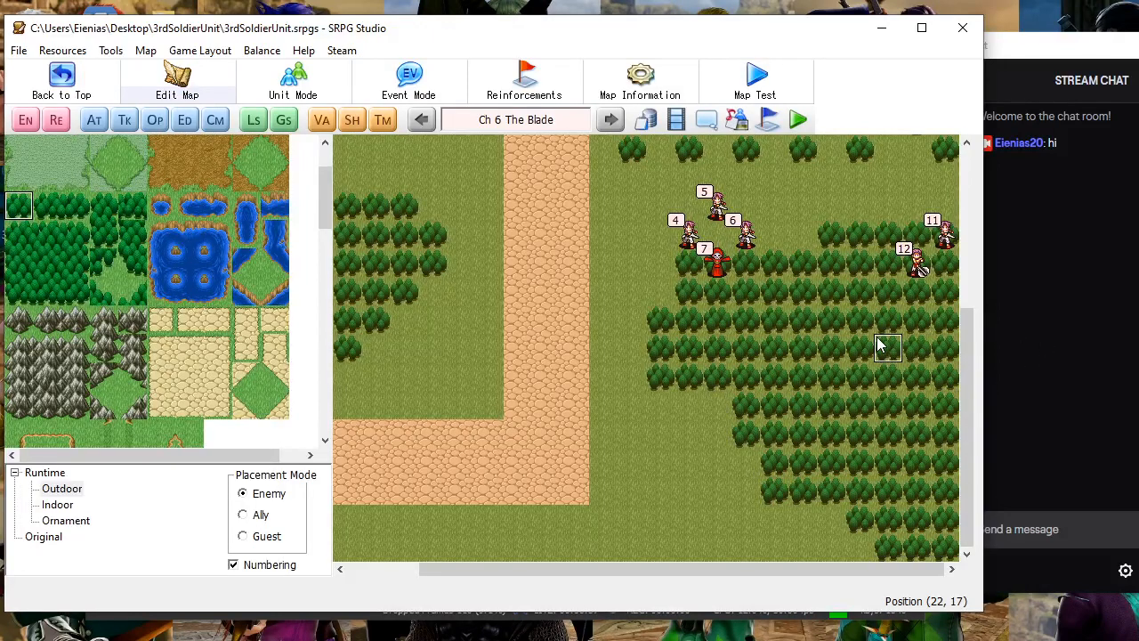
Examine the road, forest and unit placement across the full width and height of the map
scroll(559, 336, up, 9)
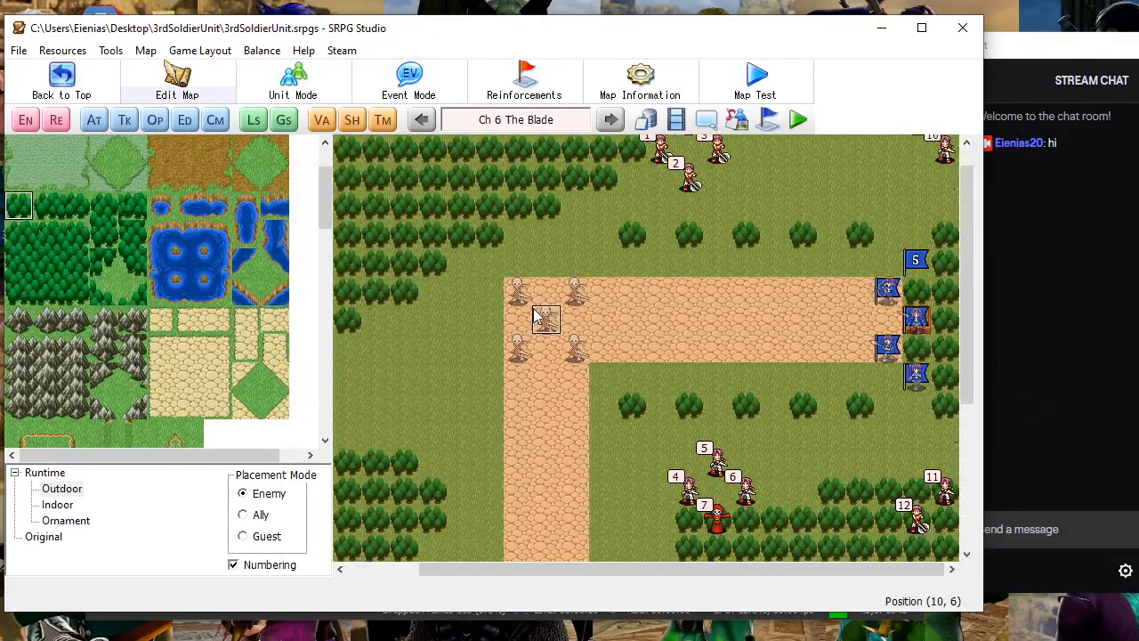
scroll(536, 319, up, 1)
drag(610, 569, 522, 575)
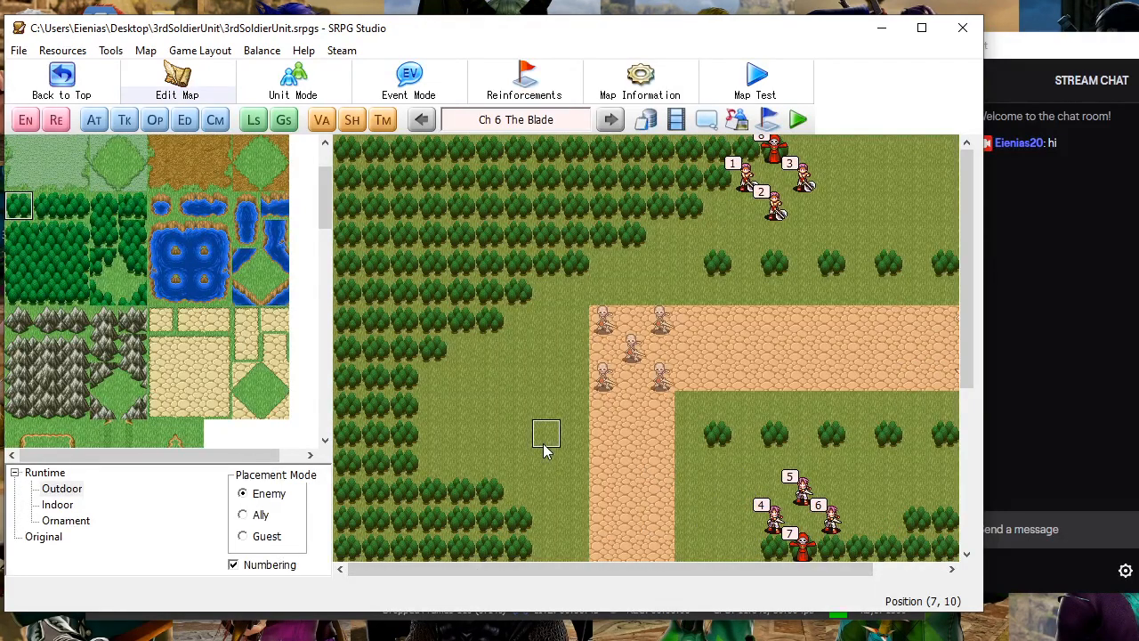
scroll(545, 449, down, 10)
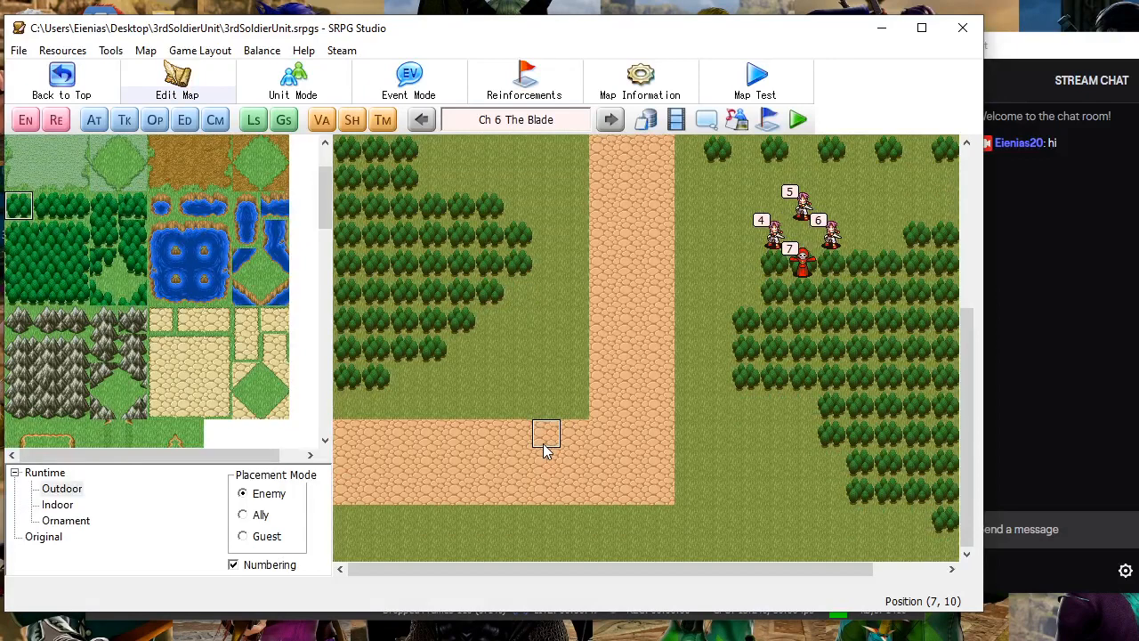
drag(461, 546, 702, 556)
scroll(811, 407, up, 10)
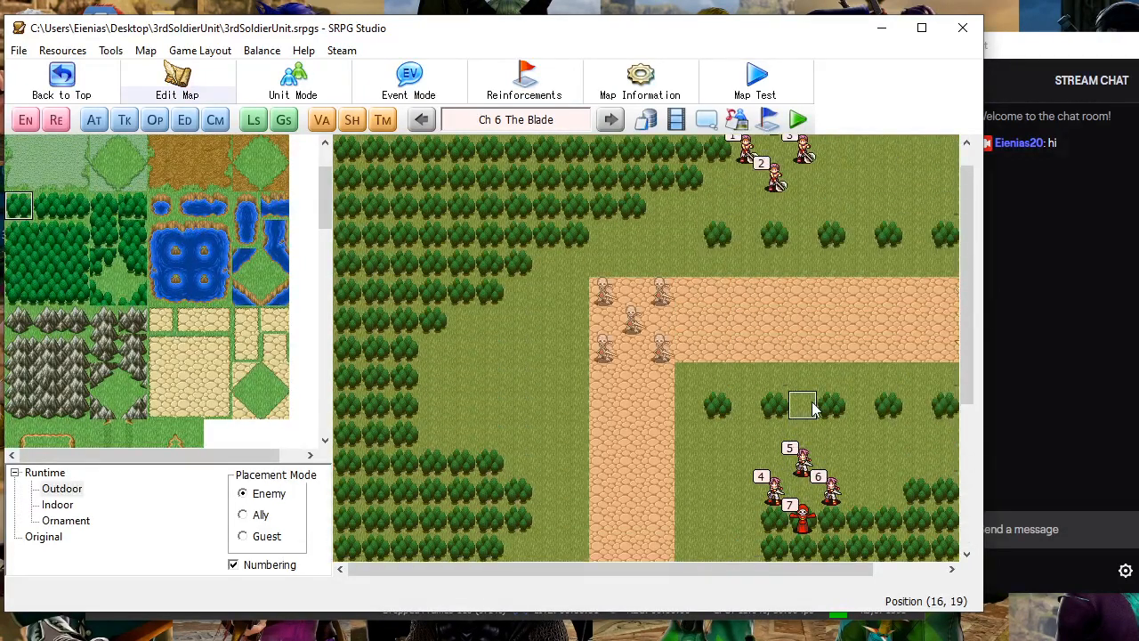
drag(757, 571, 850, 581)
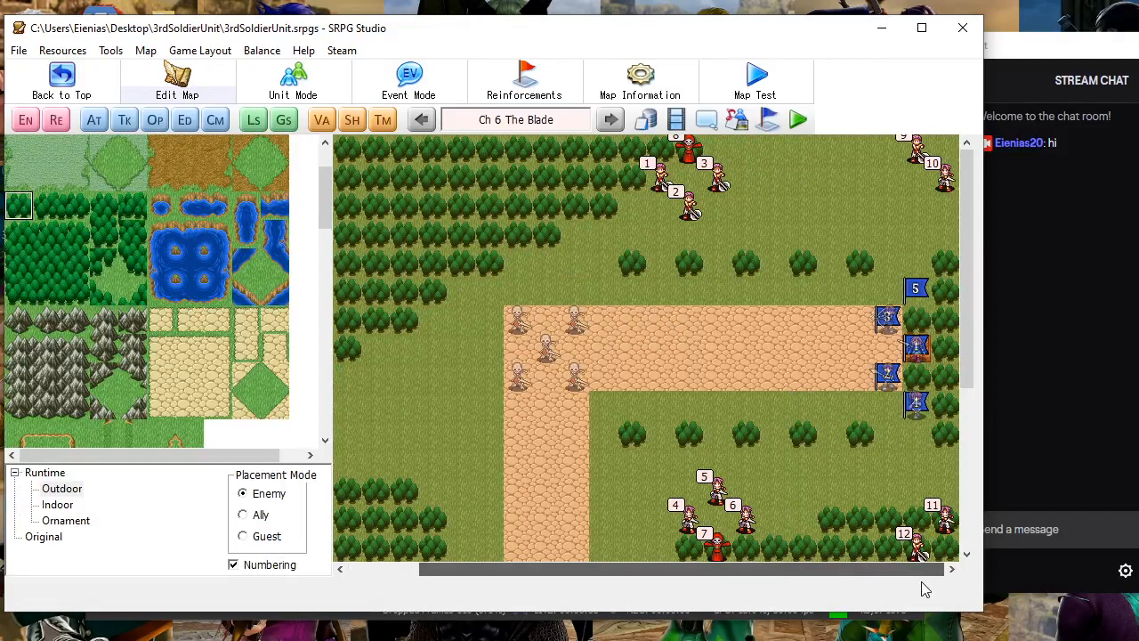
scroll(682, 508, down, 7)
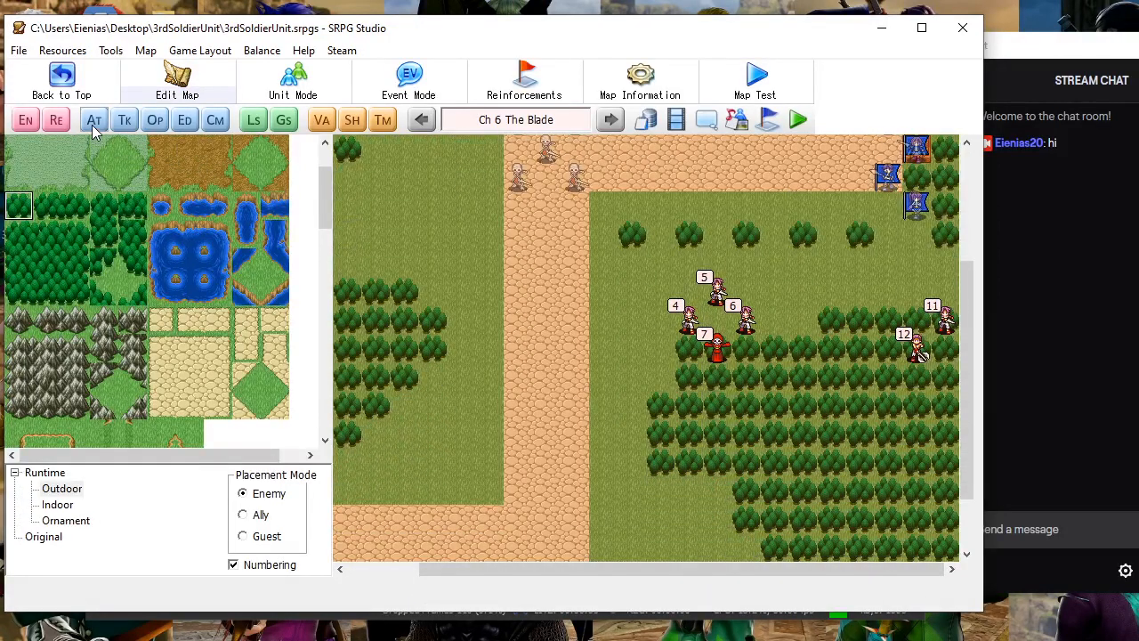
Add a new enemy unit to the map's regular enemies in the unit settings
click(26, 120)
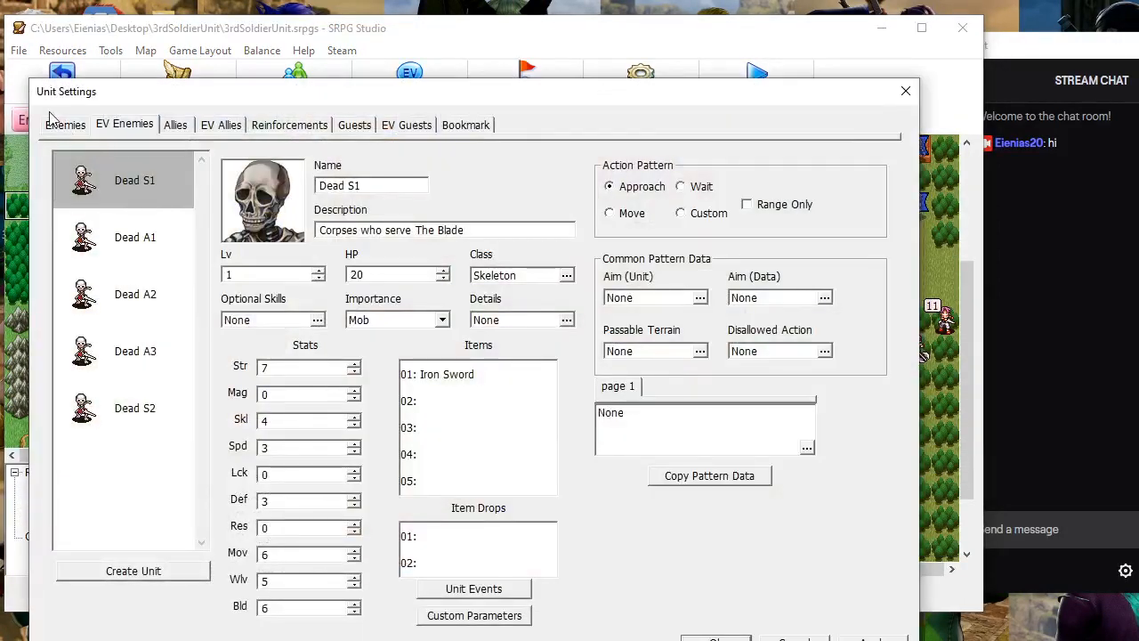
click(53, 123)
right_click(129, 177)
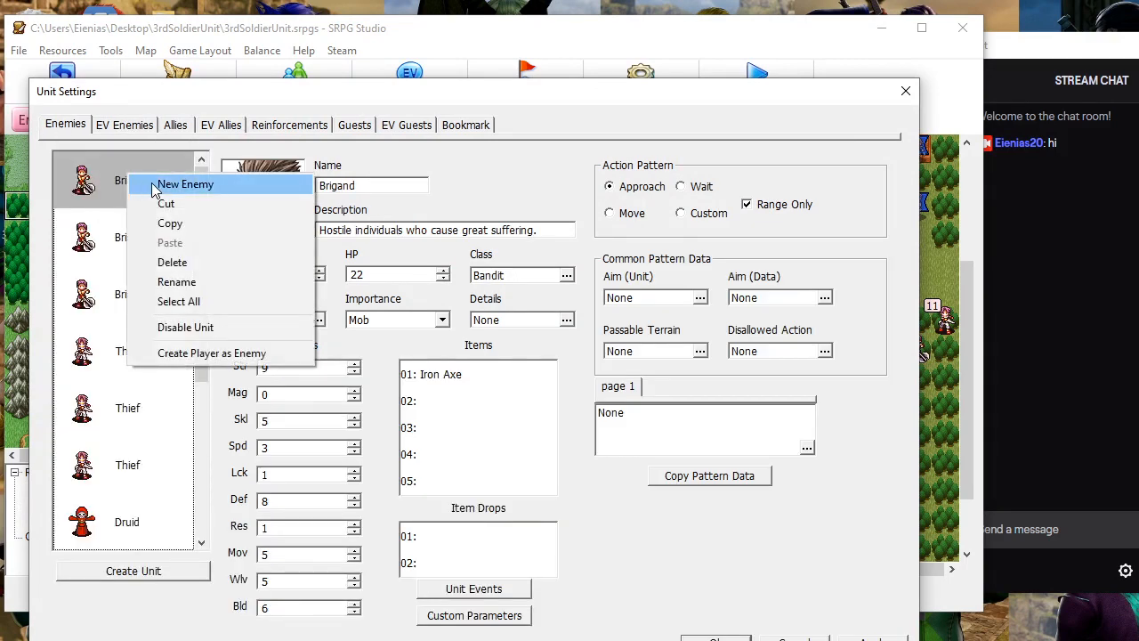
click(185, 184)
scroll(149, 198, down, 1)
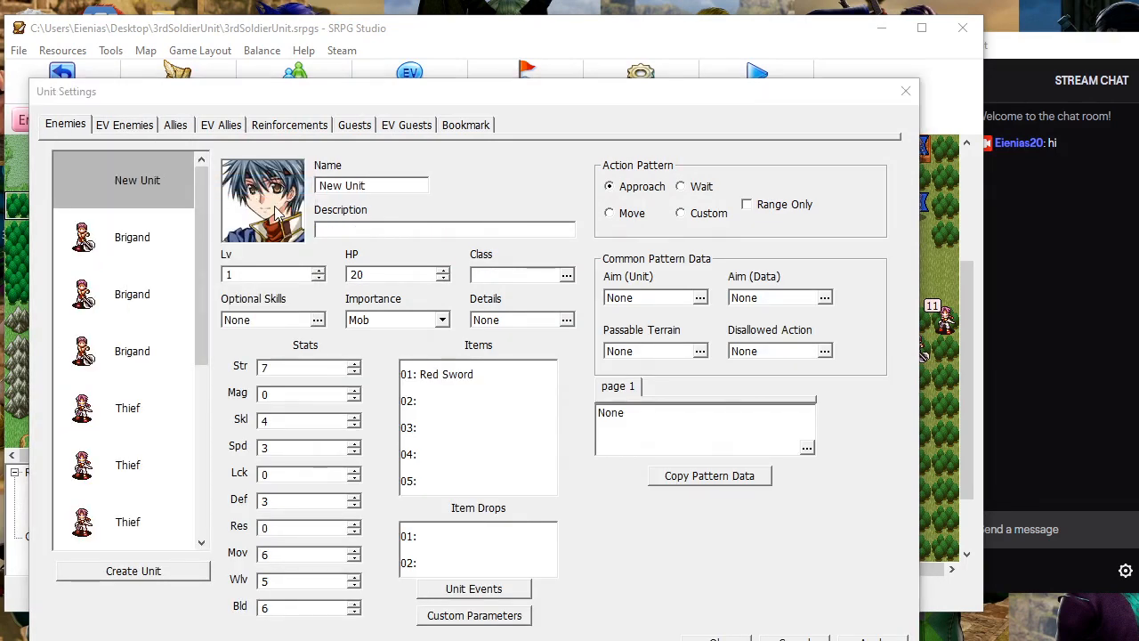
Give the new enemy the General 1 face with the green headband and fur collar, and name the unit Basko
double_click(138, 184)
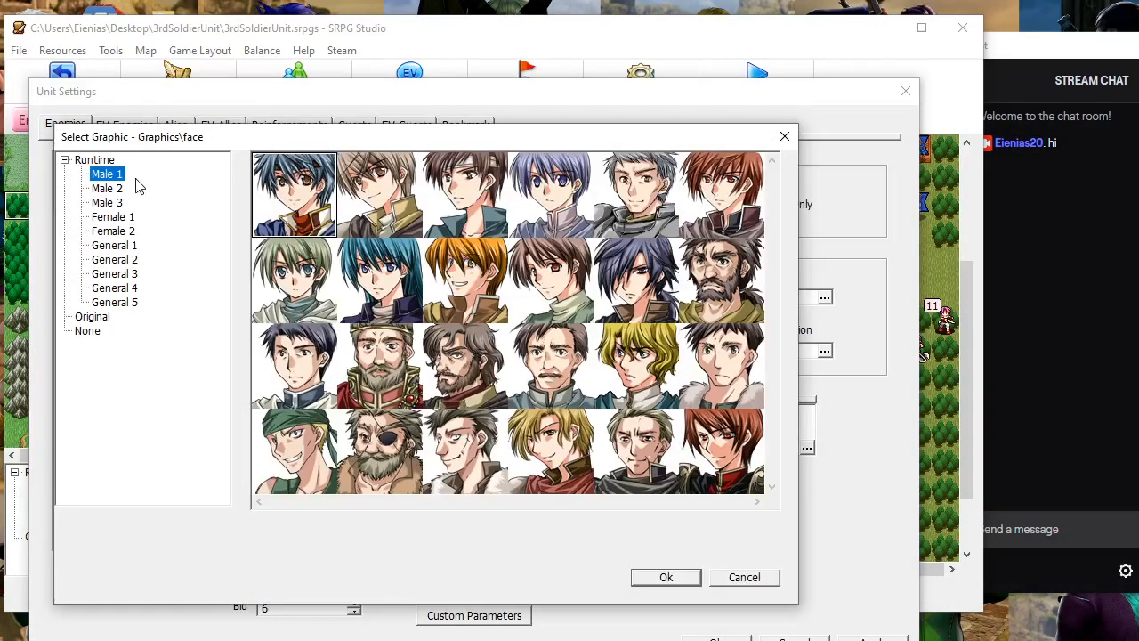
click(114, 244)
double_click(464, 278)
drag(378, 186, 318, 185)
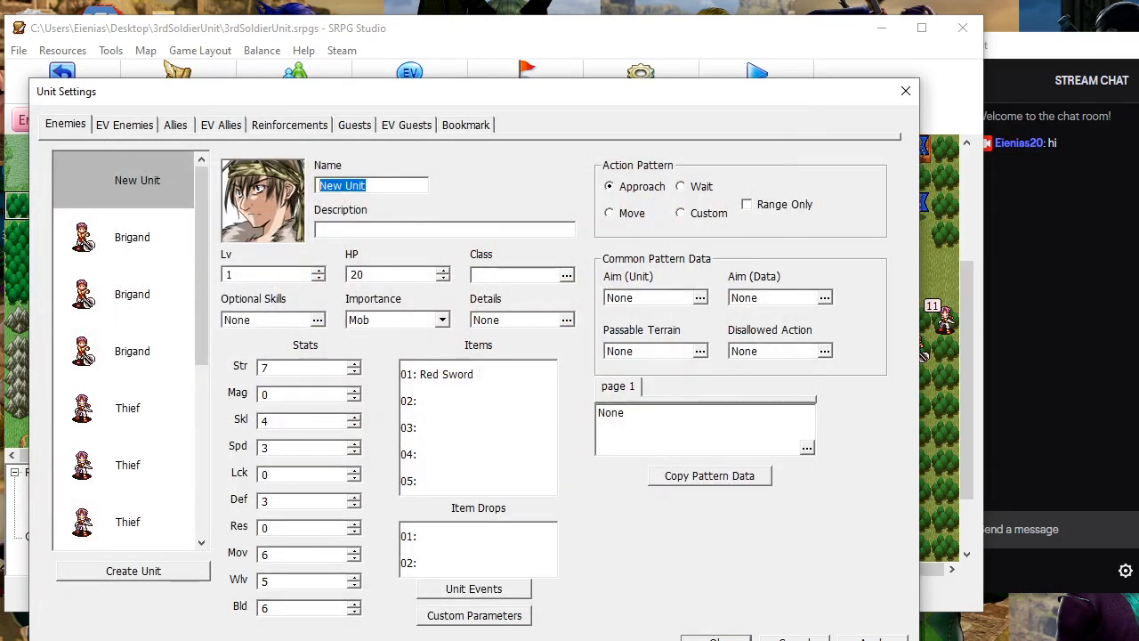
text(B)
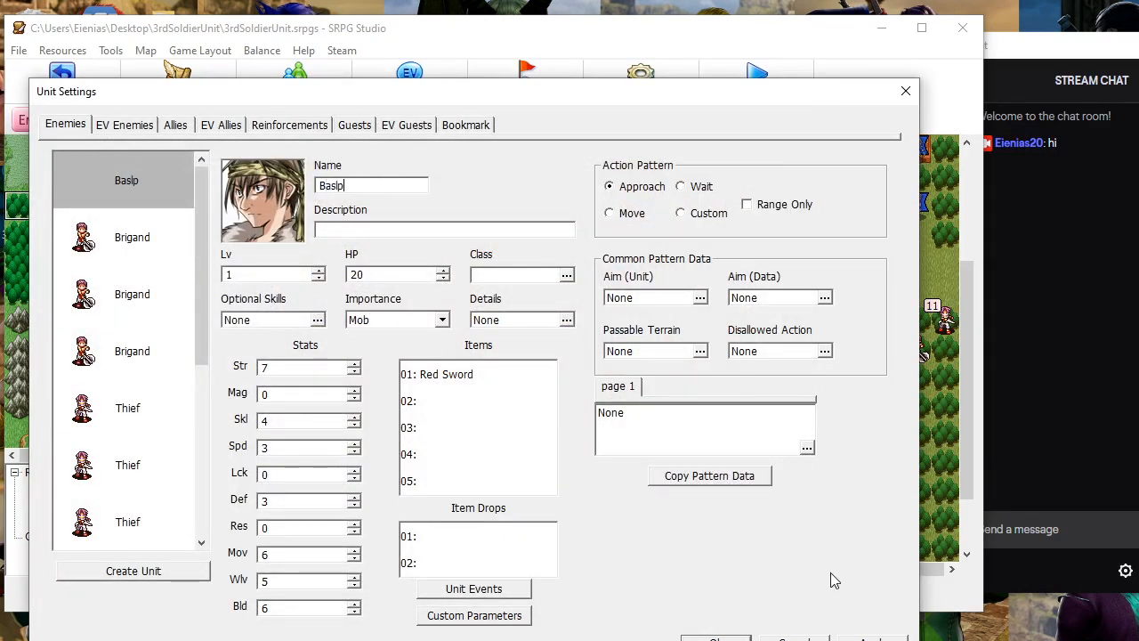
text(asko)
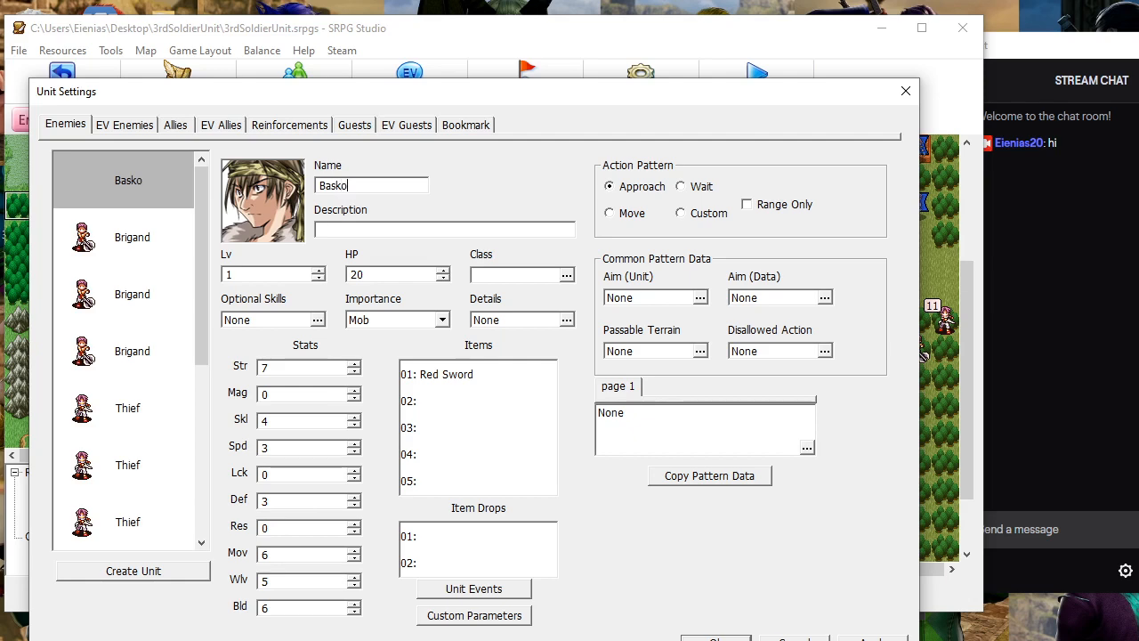
Equip Basko with a Blade Shard in the first item slot and a Cure Leaf in the second
double_click(428, 433)
click(378, 136)
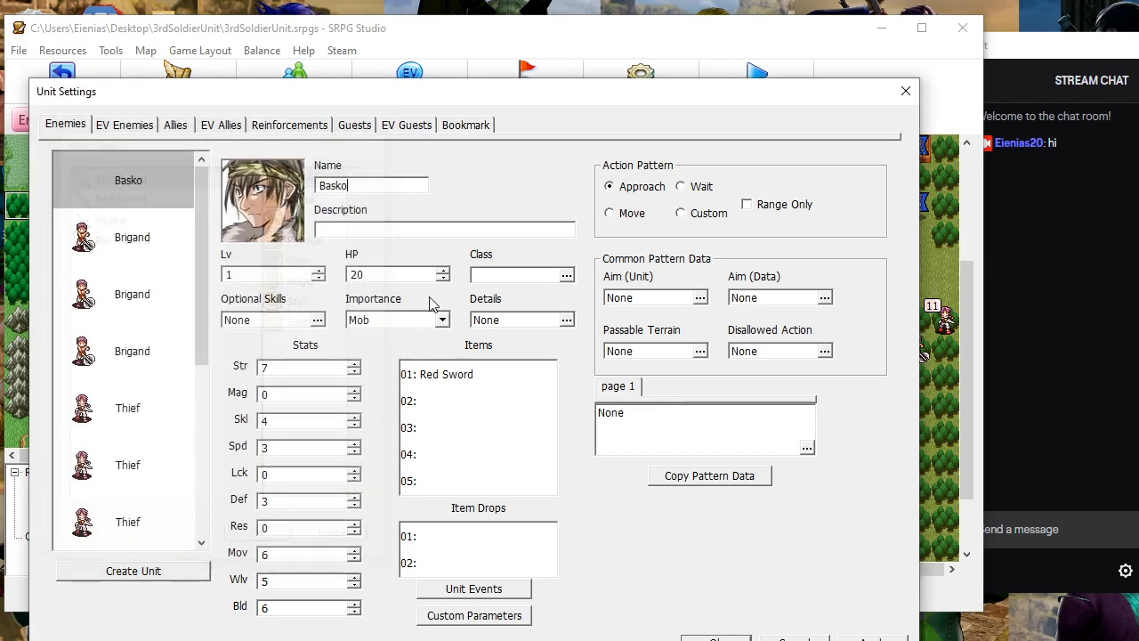
double_click(428, 375)
click(138, 238)
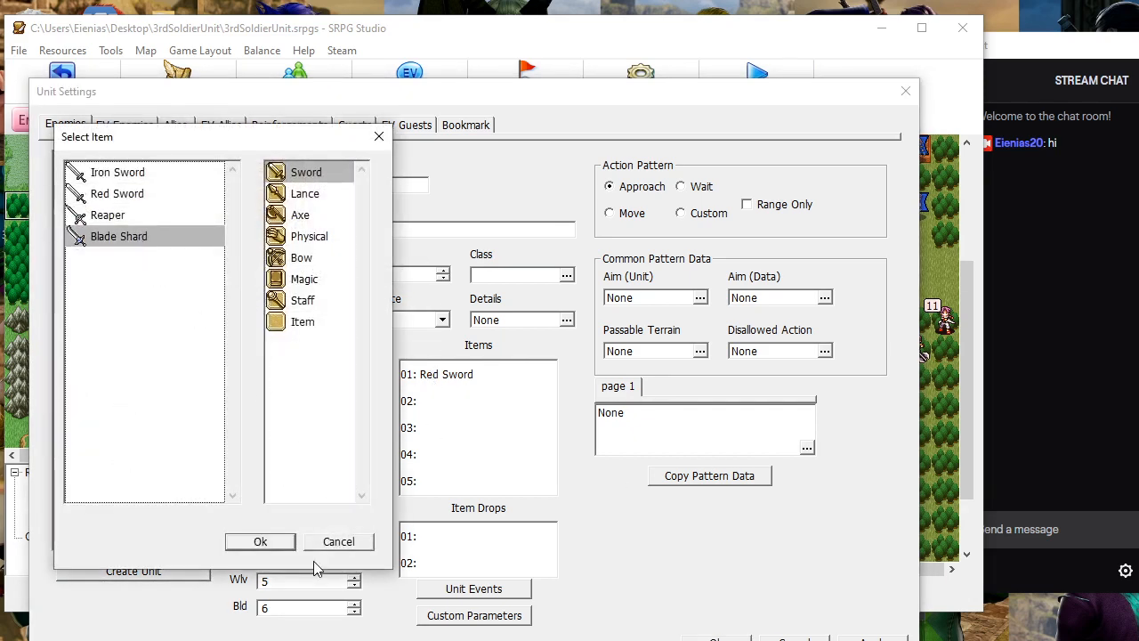
click(260, 541)
double_click(433, 402)
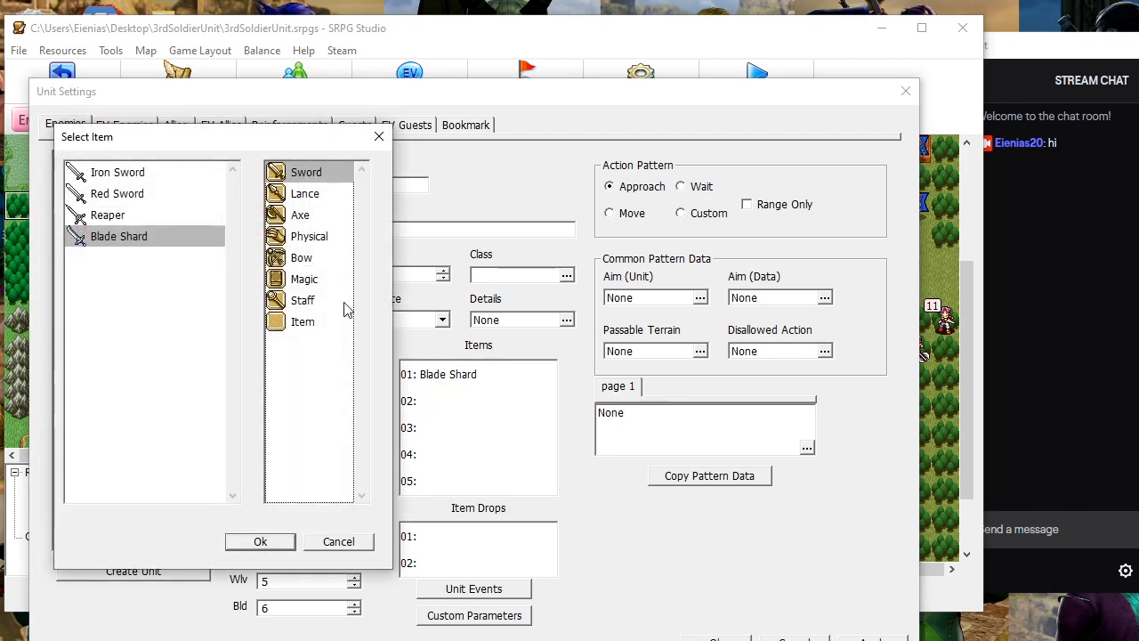
click(290, 545)
double_click(431, 404)
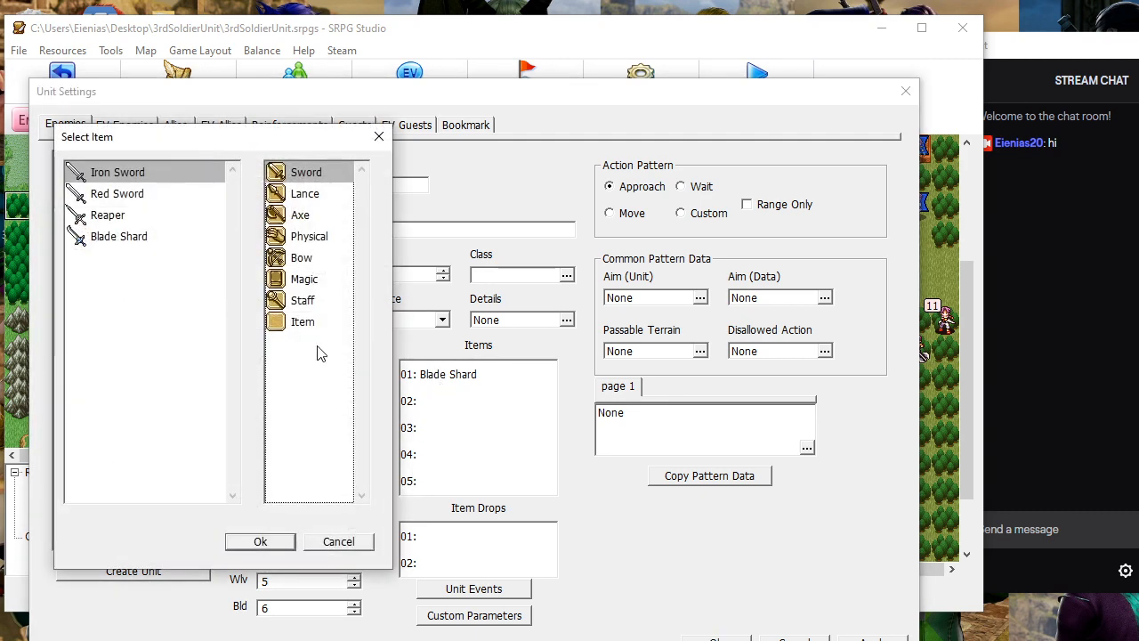
click(303, 321)
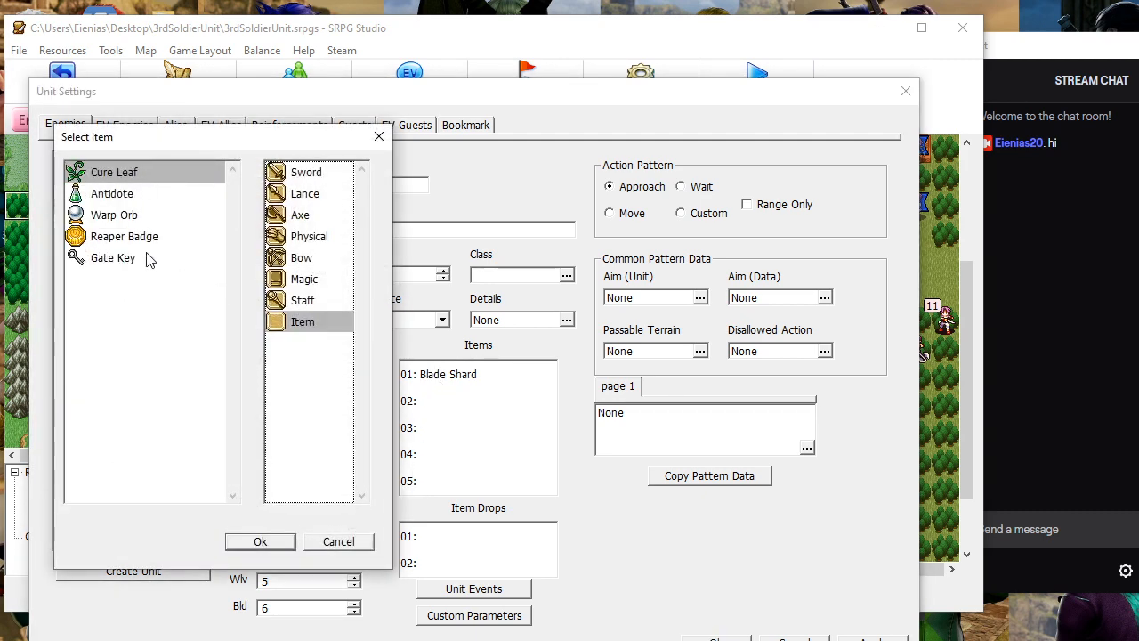
click(265, 540)
Assign Basko the optional skills Barrier and Blessing
click(300, 325)
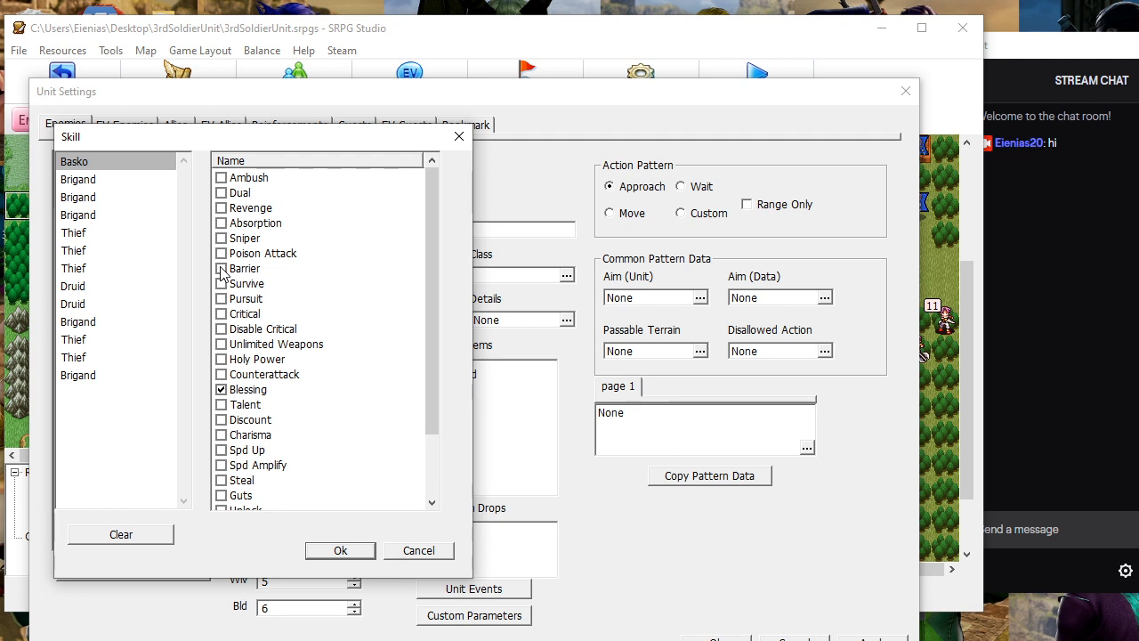
drag(432, 323, 426, 389)
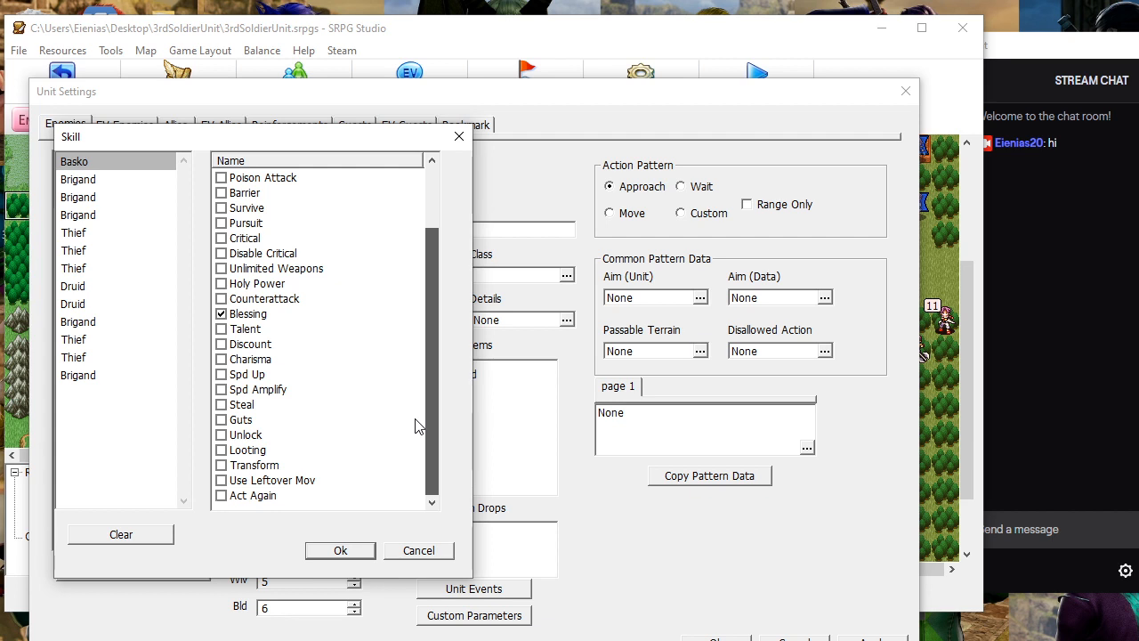
drag(419, 426, 418, 247)
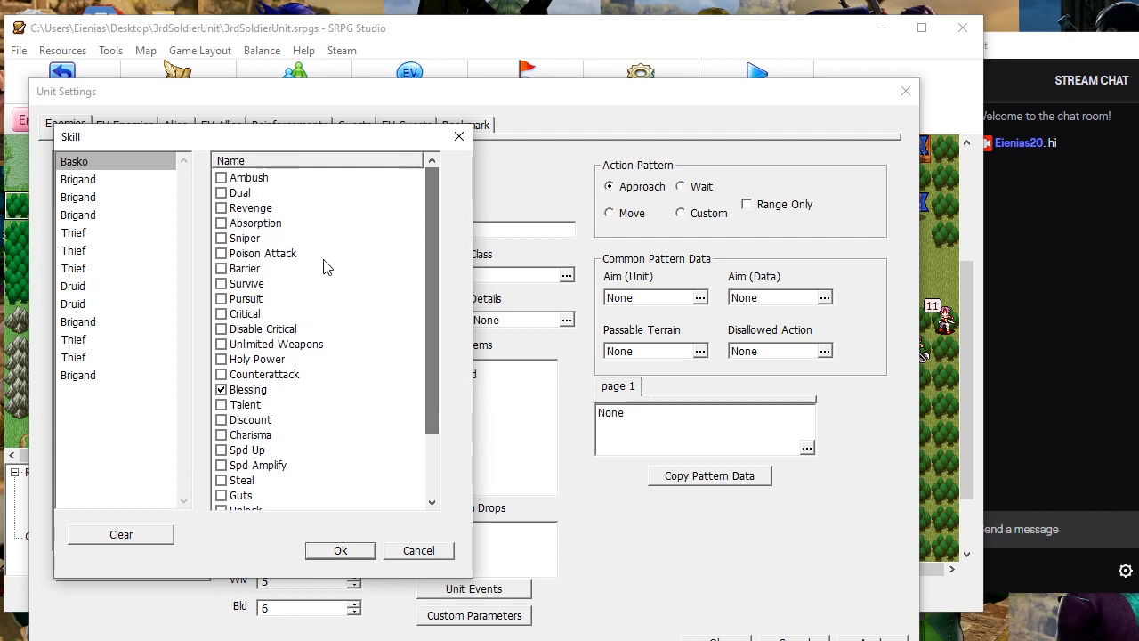
click(221, 268)
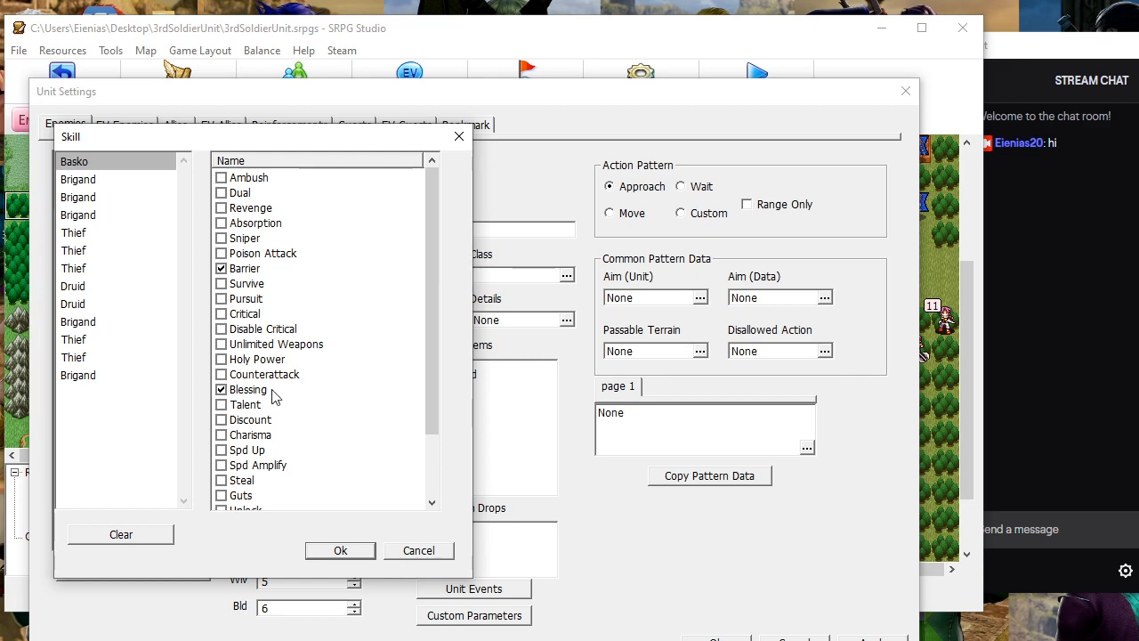
click(338, 552)
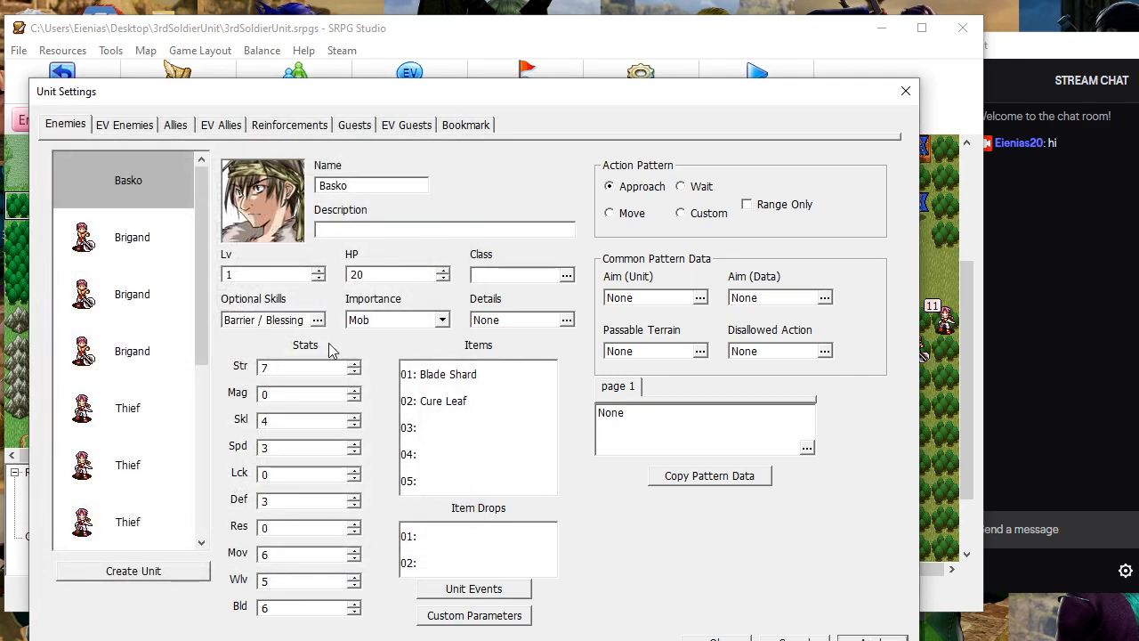
Set Basko's level to 10, the Str, Skl, Spd, Lck, Def and Res stats to 10, and Mov to 5
click(231, 274)
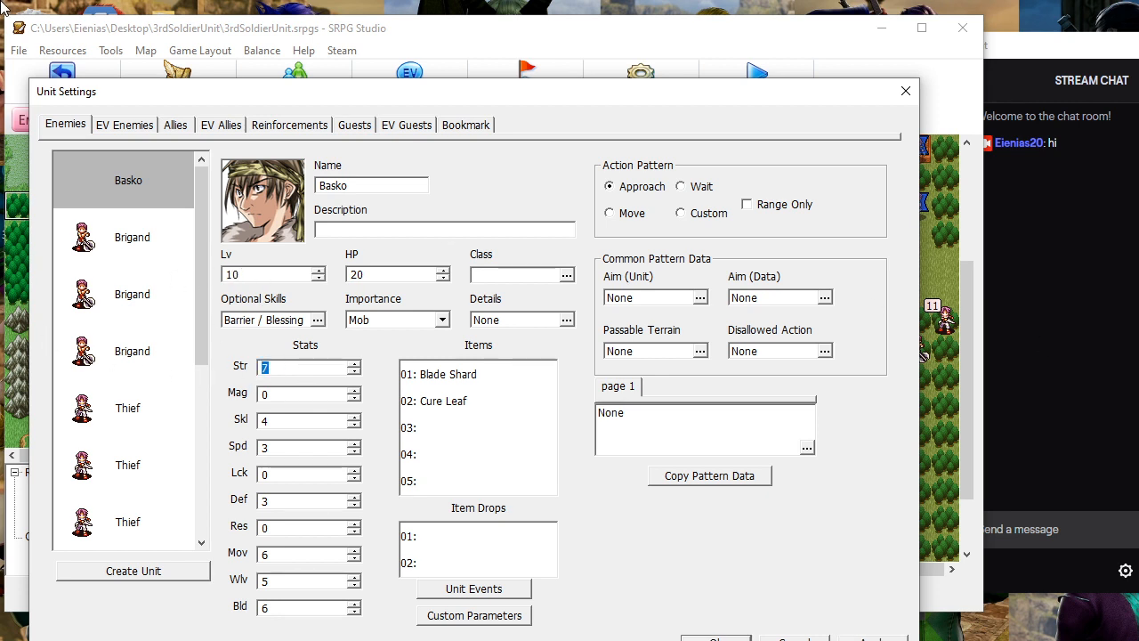
double_click(293, 425)
text(10)
double_click(280, 448)
text(1010)
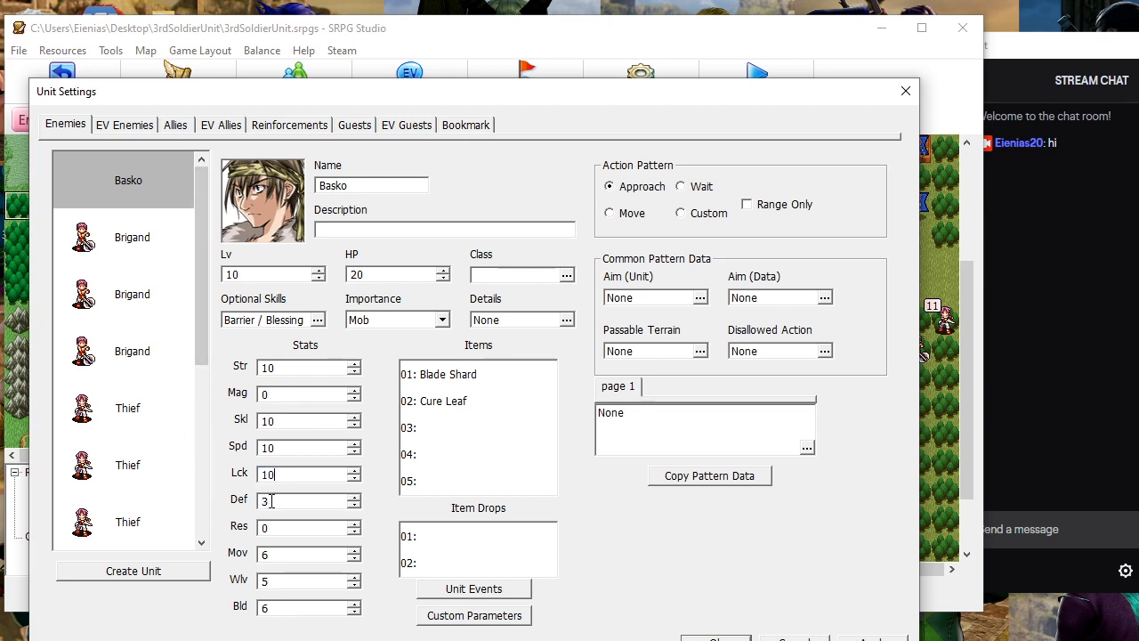
double_click(271, 501)
text(10)
double_click(287, 529)
text(1)
text(5)
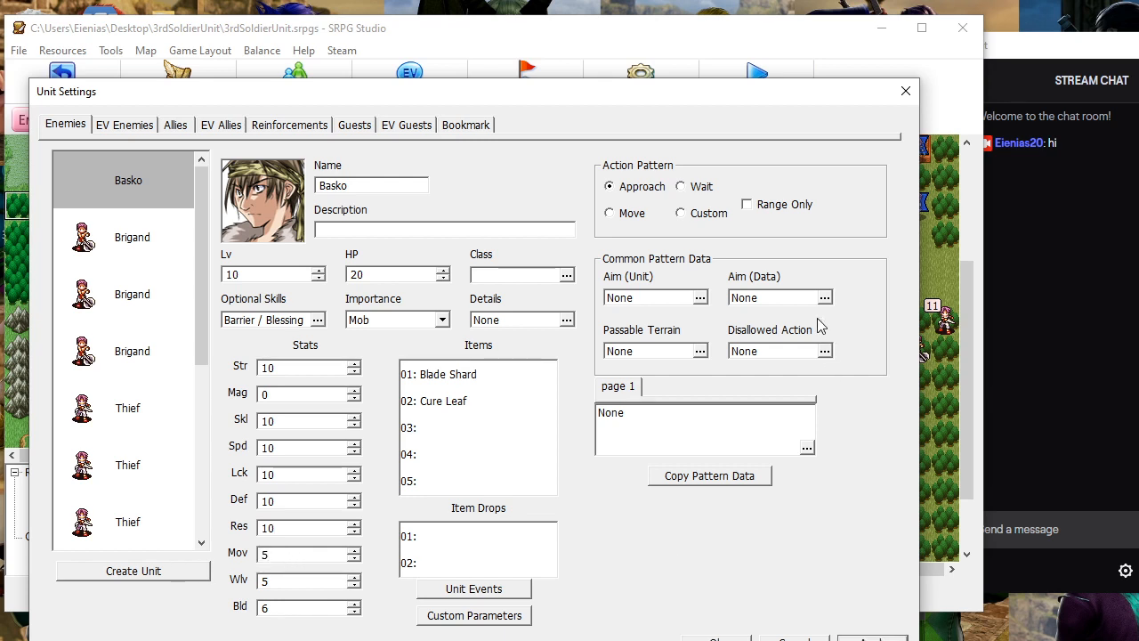
Restrict Basko's Approach pattern to Range Only and enter the description "Driven mad by The Blade"
click(771, 207)
text(iven mad by The Blade)
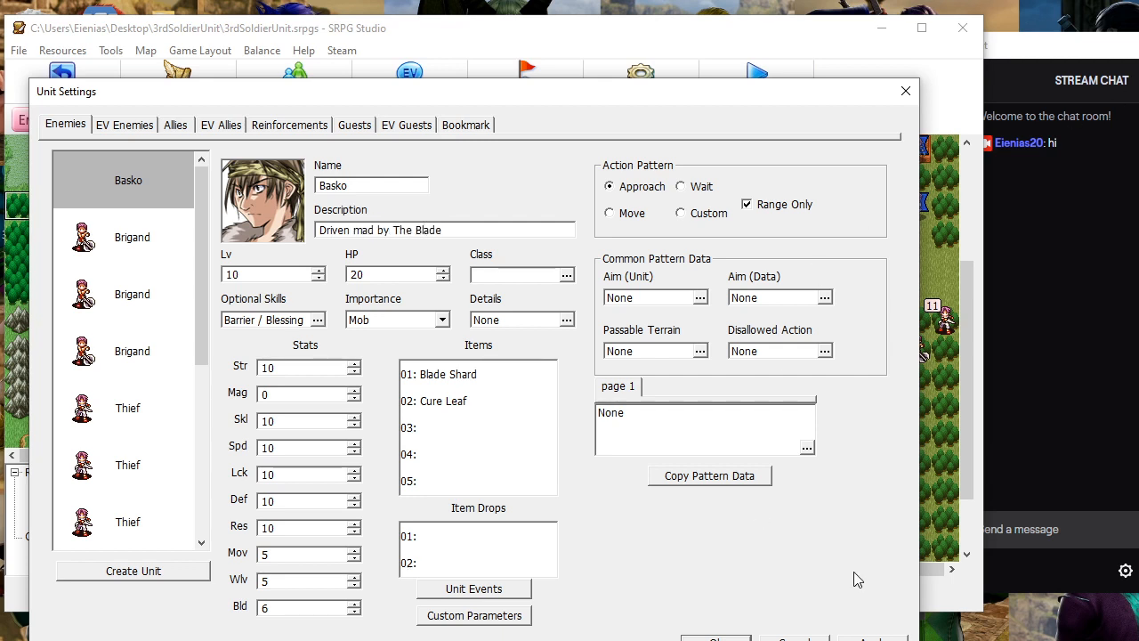
Review the settings of the other enemies, from the Druids up through the Thieves and Brigands, and return to Basko
scroll(142, 299, down, 2)
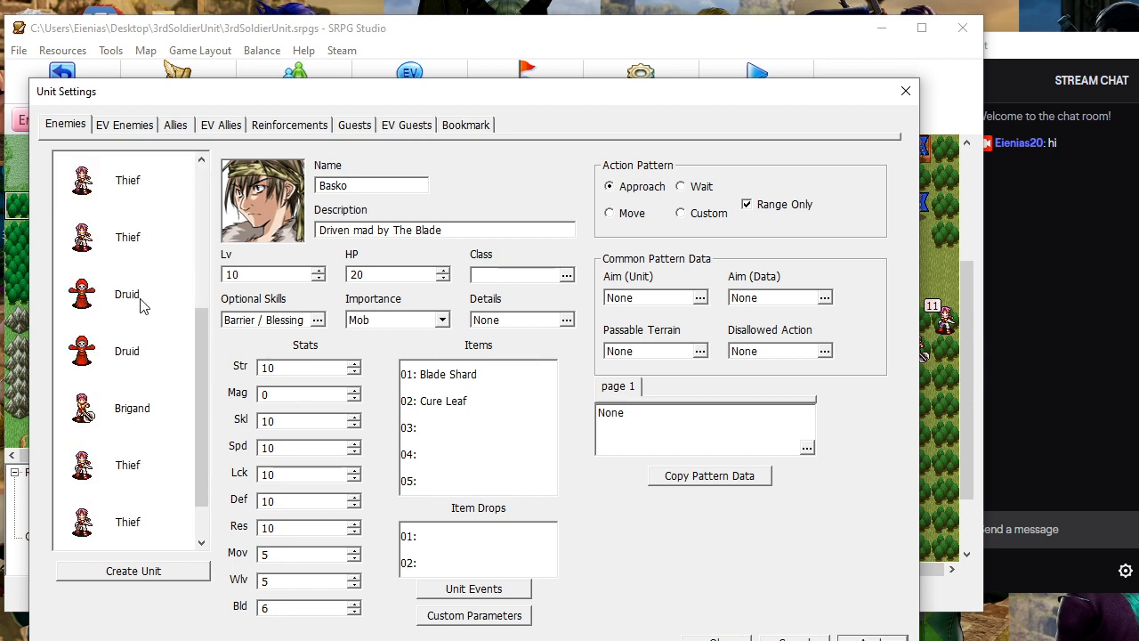
click(138, 303)
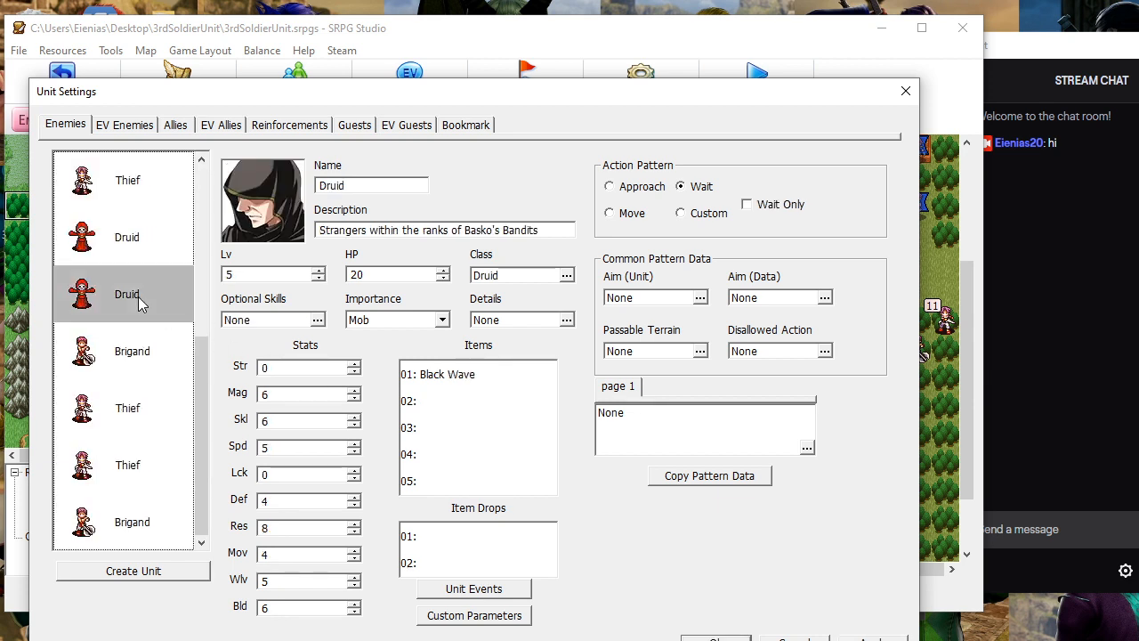
key(Down)
key(Up)
key(Up)
key(Up)
key(Up)
key(Up)
key(Up)
key(Up)
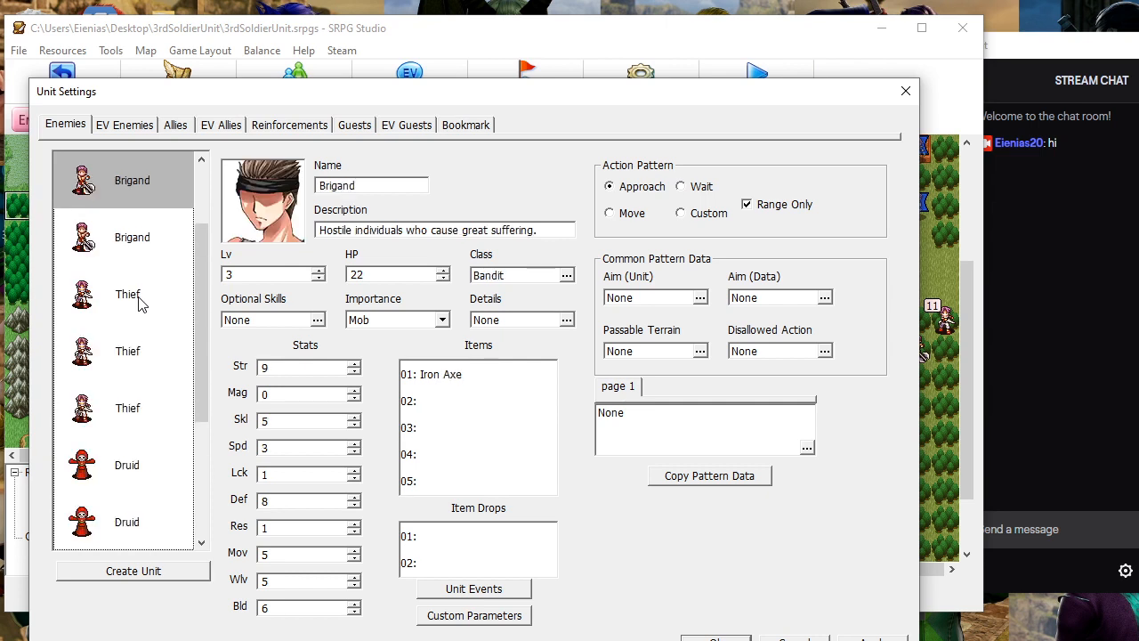
key(Up)
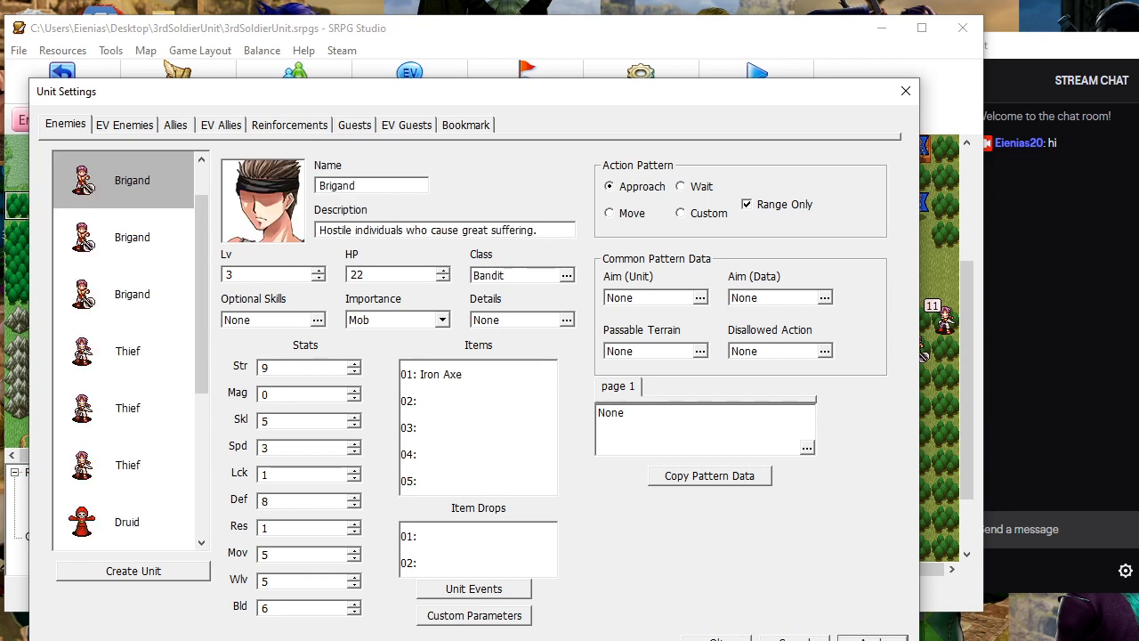
scroll(86, 169, up, 1)
click(153, 187)
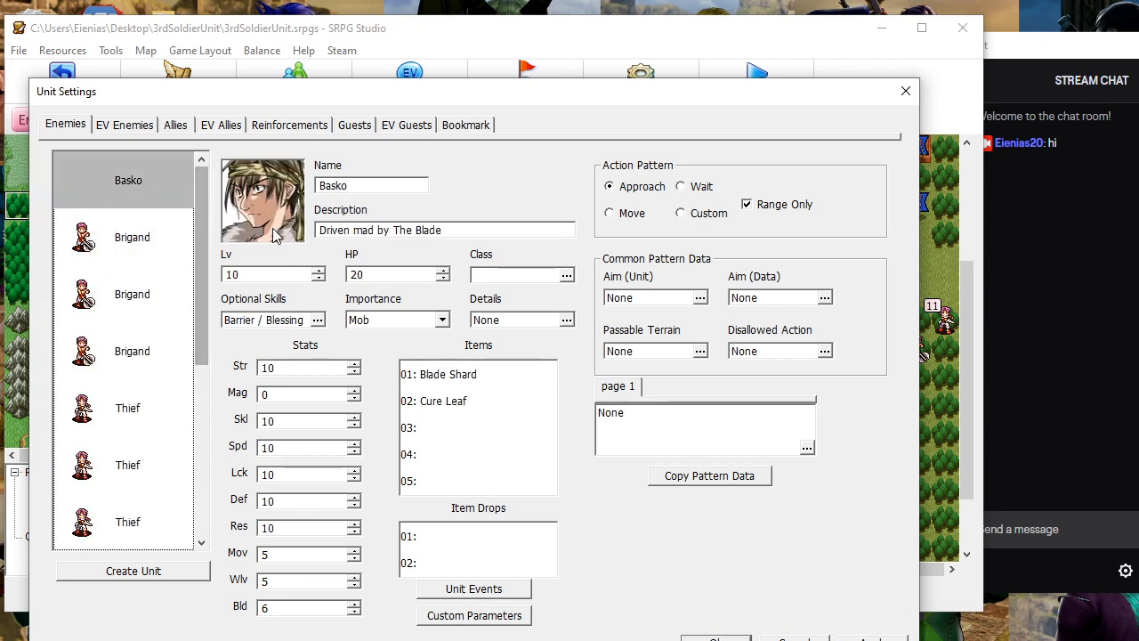
Assign Basko the Thief class from the fighter classes
click(567, 276)
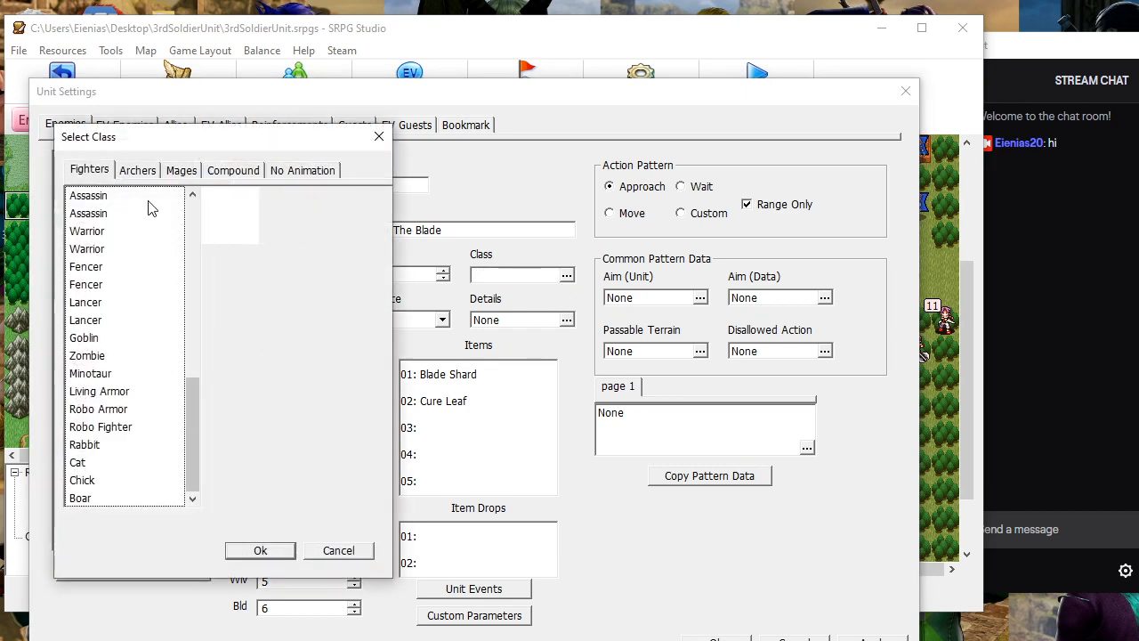
drag(192, 392, 195, 215)
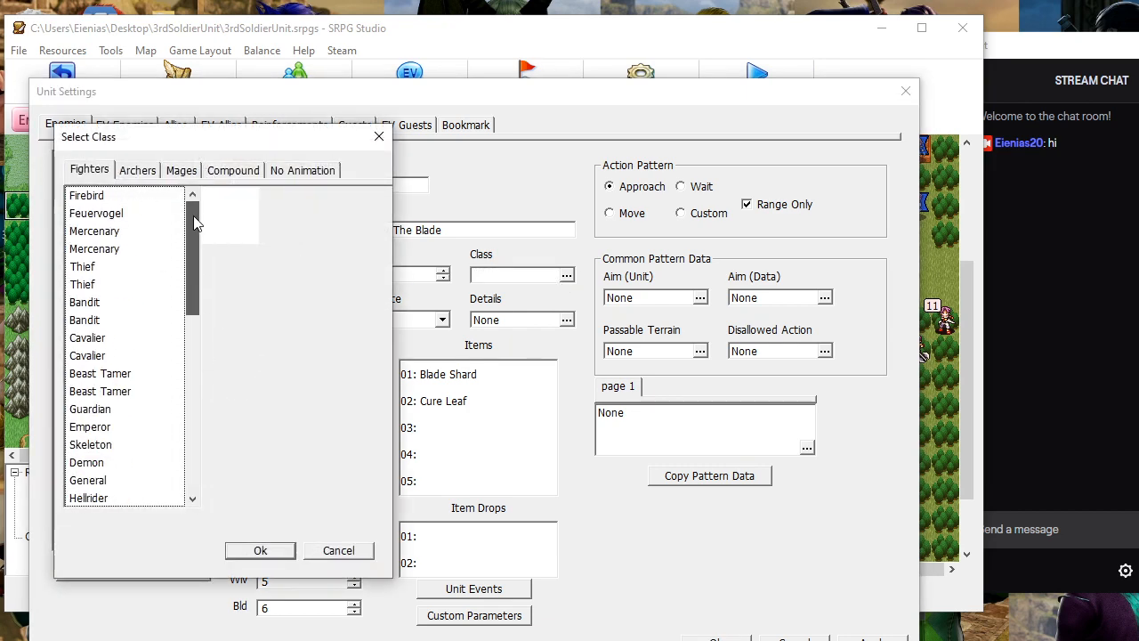
click(116, 268)
click(260, 550)
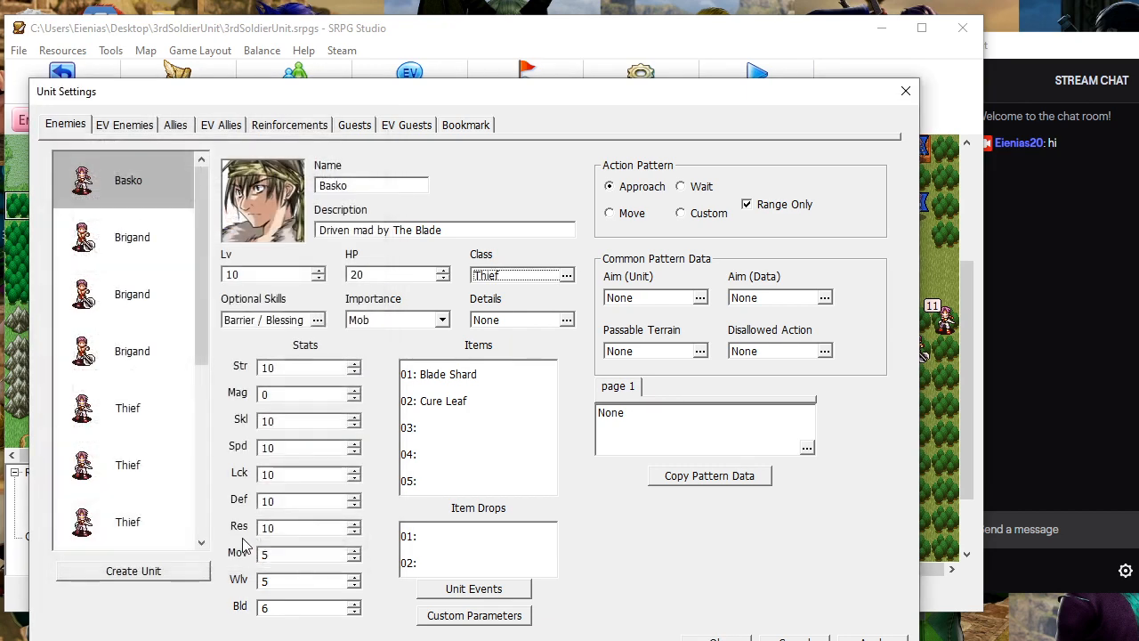
Open the battle music selection in Basko's details and audition the Mysterious 2 and Mysterious 1 tracks
click(501, 325)
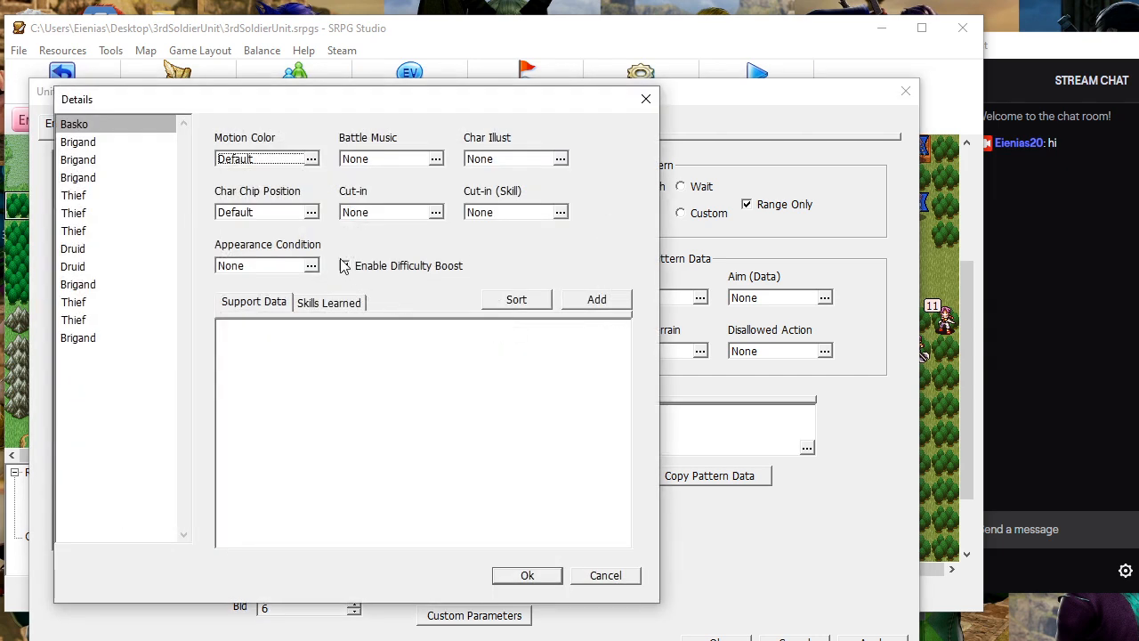
click(378, 161)
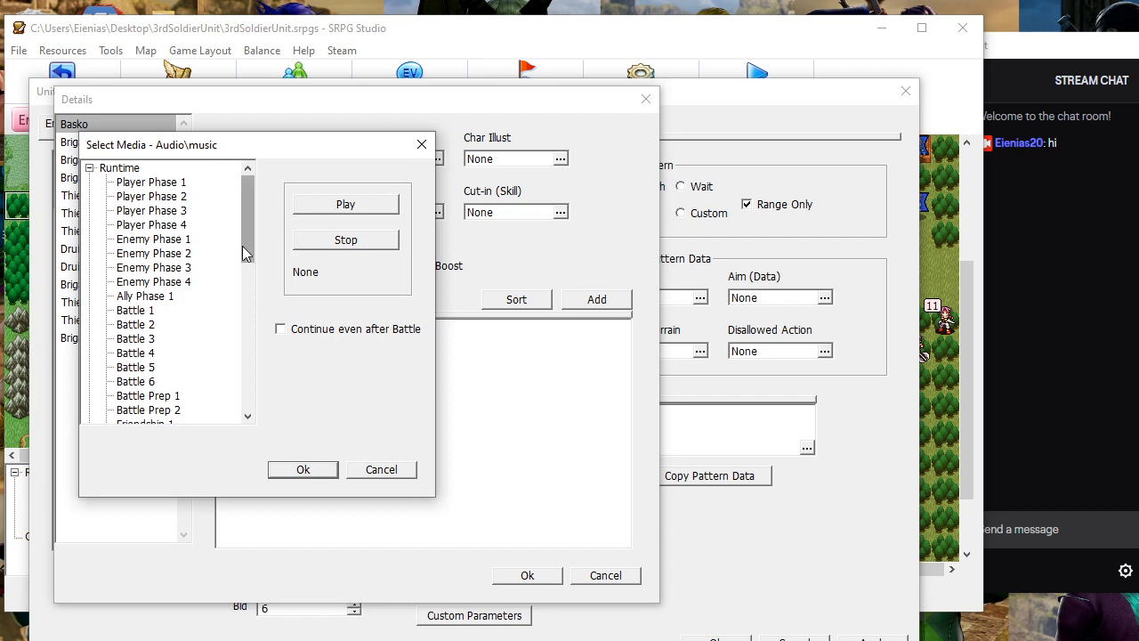
drag(242, 246, 243, 338)
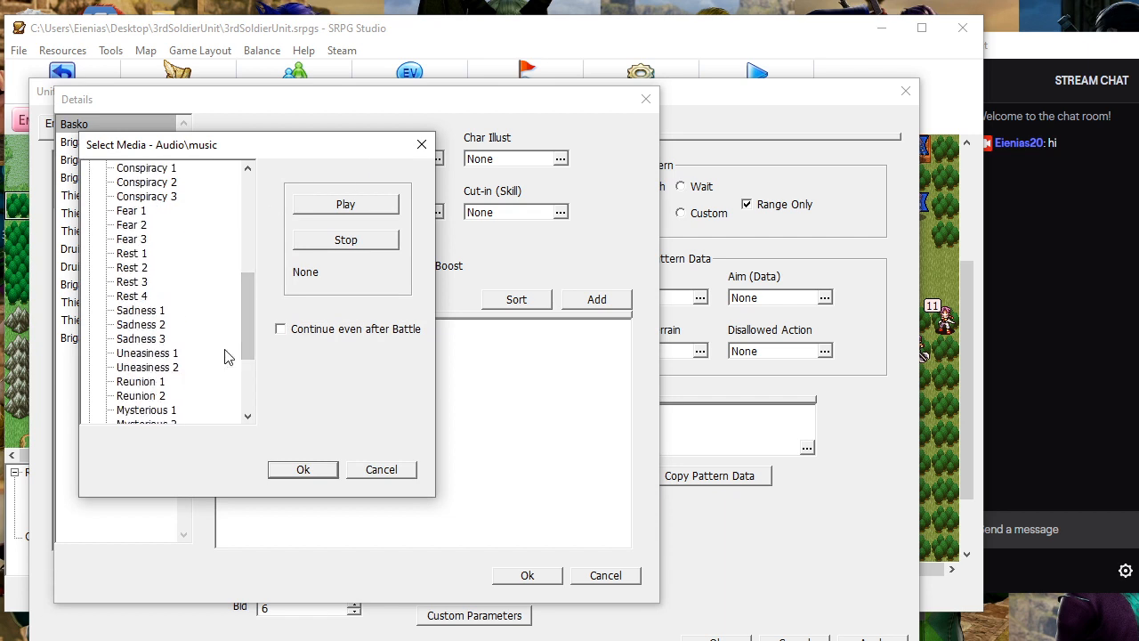
scroll(167, 358, down, 3)
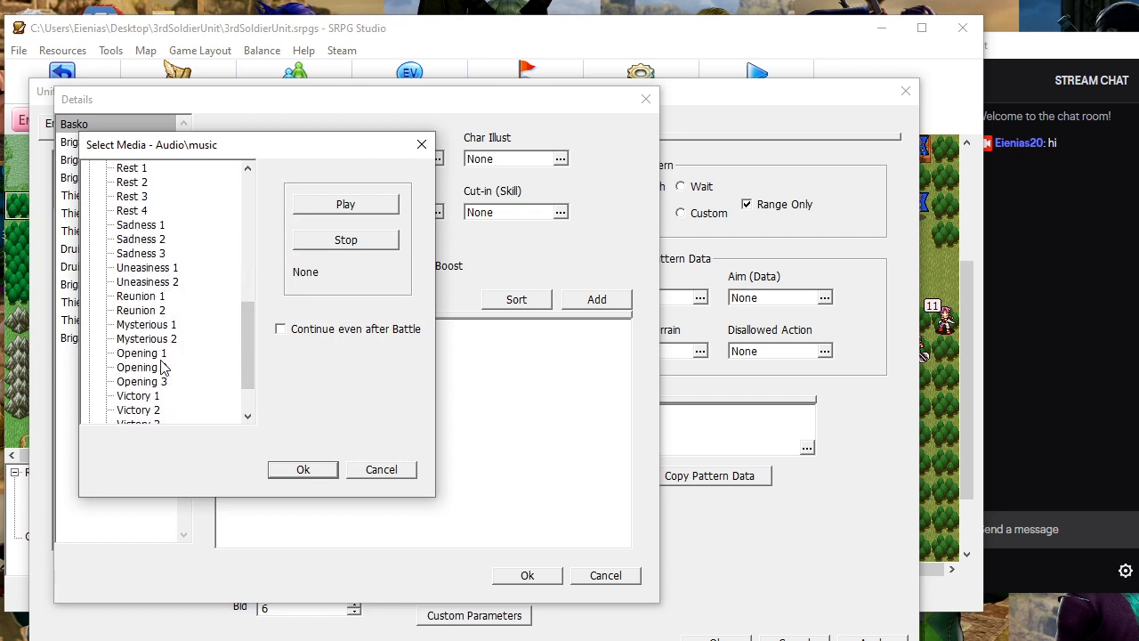
click(177, 296)
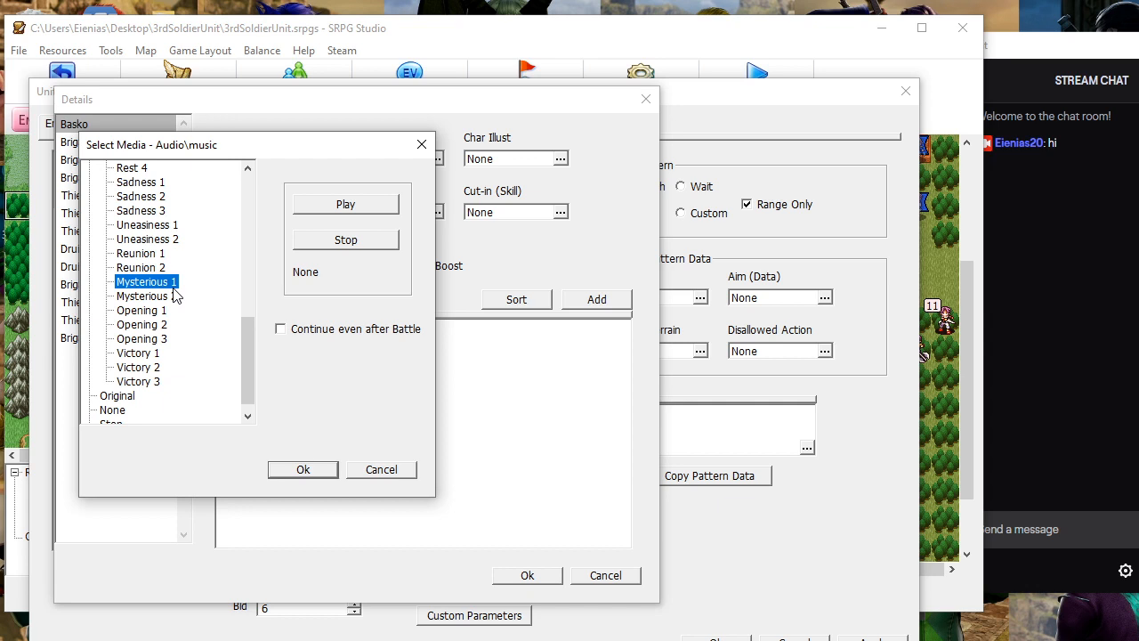
click(346, 209)
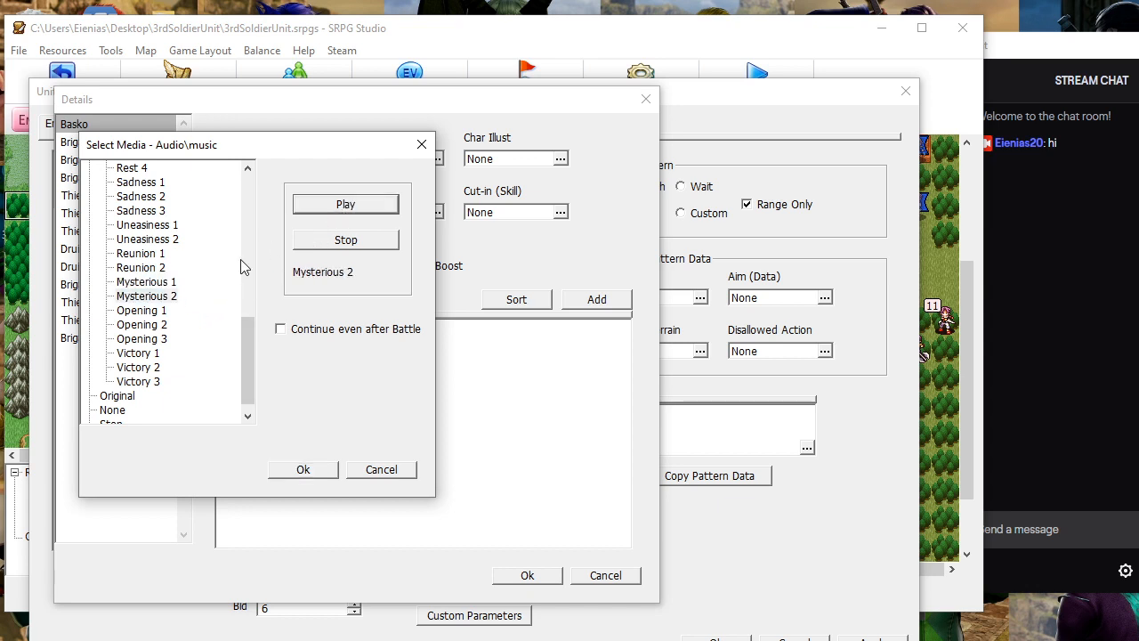
click(171, 282)
click(316, 208)
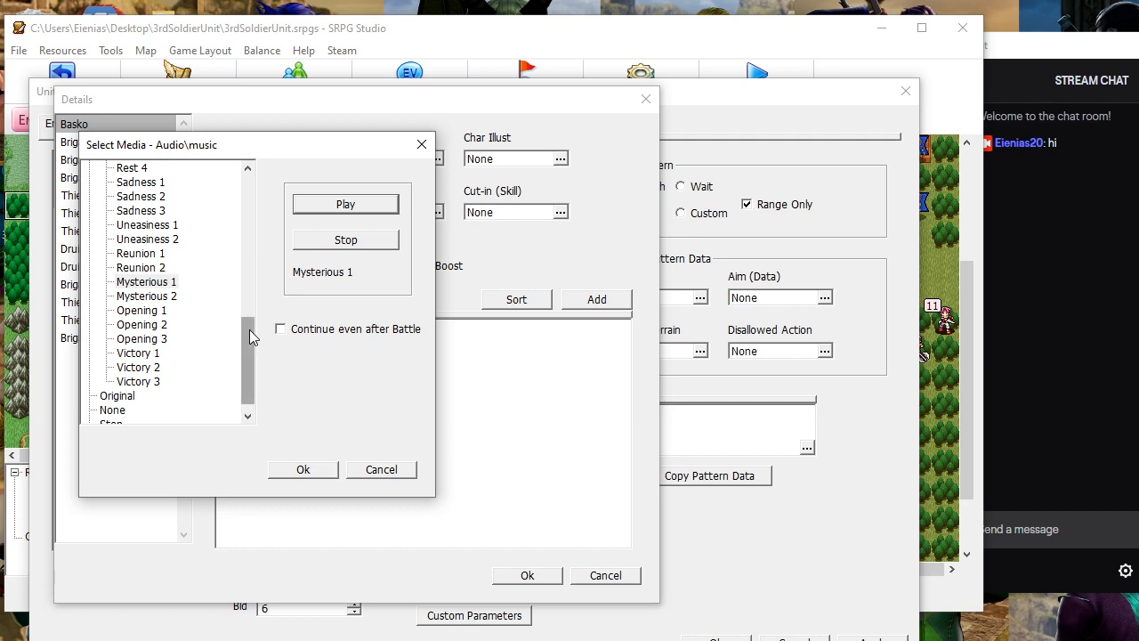
Audition the Conspiracy 3, Conspiracy 2 and Conspiracy 1 tracks as candidates for Basko's battle music
drag(250, 337, 253, 235)
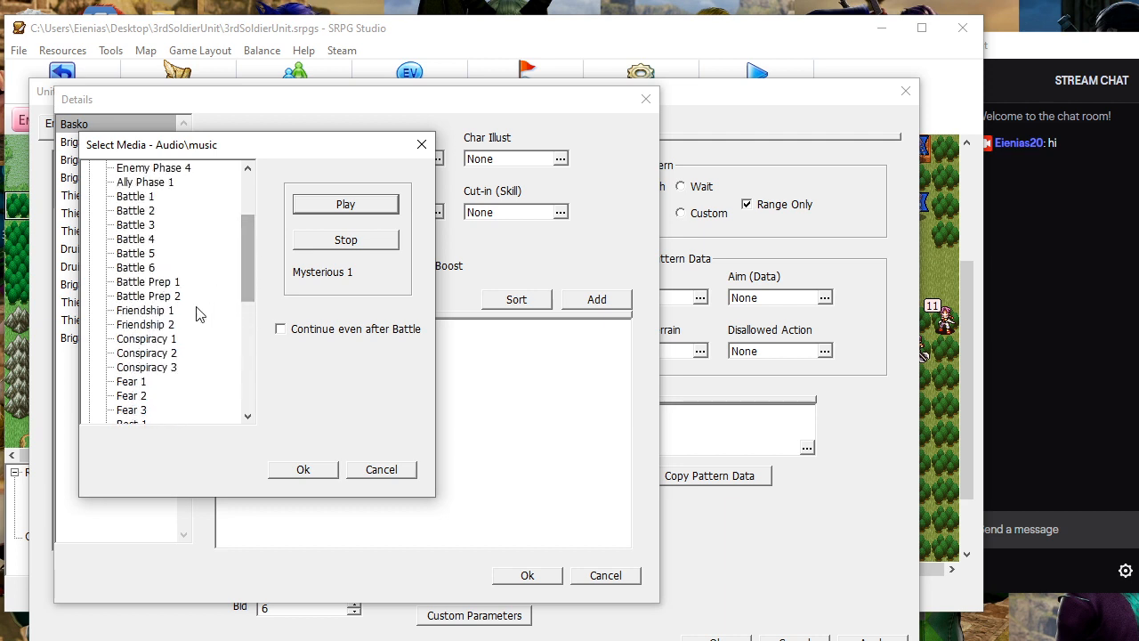
click(156, 374)
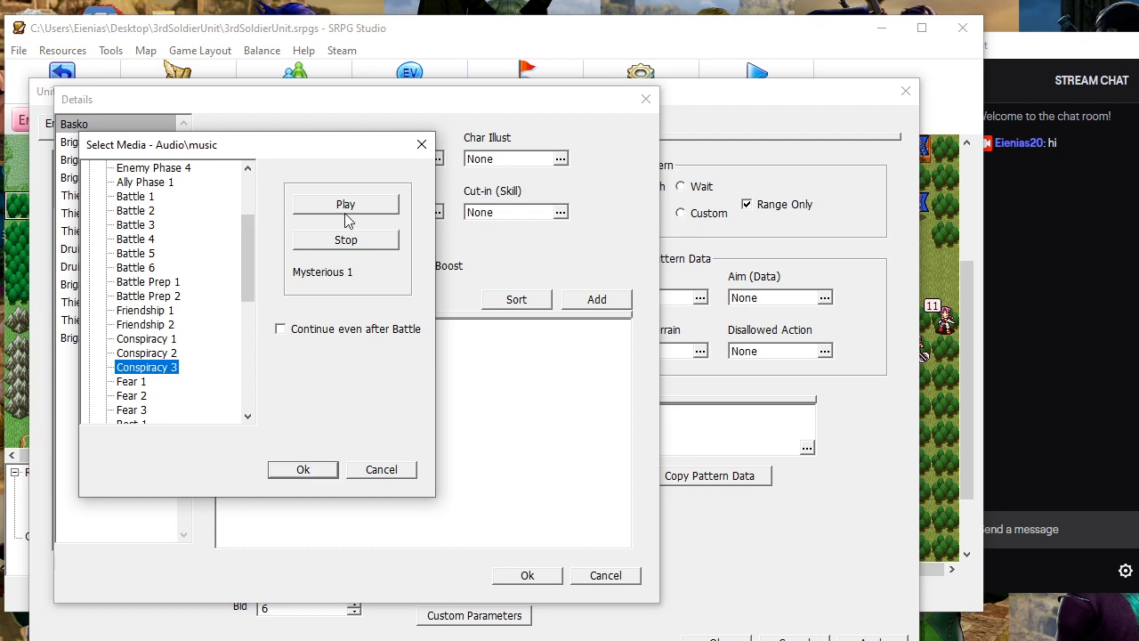
click(346, 211)
click(176, 353)
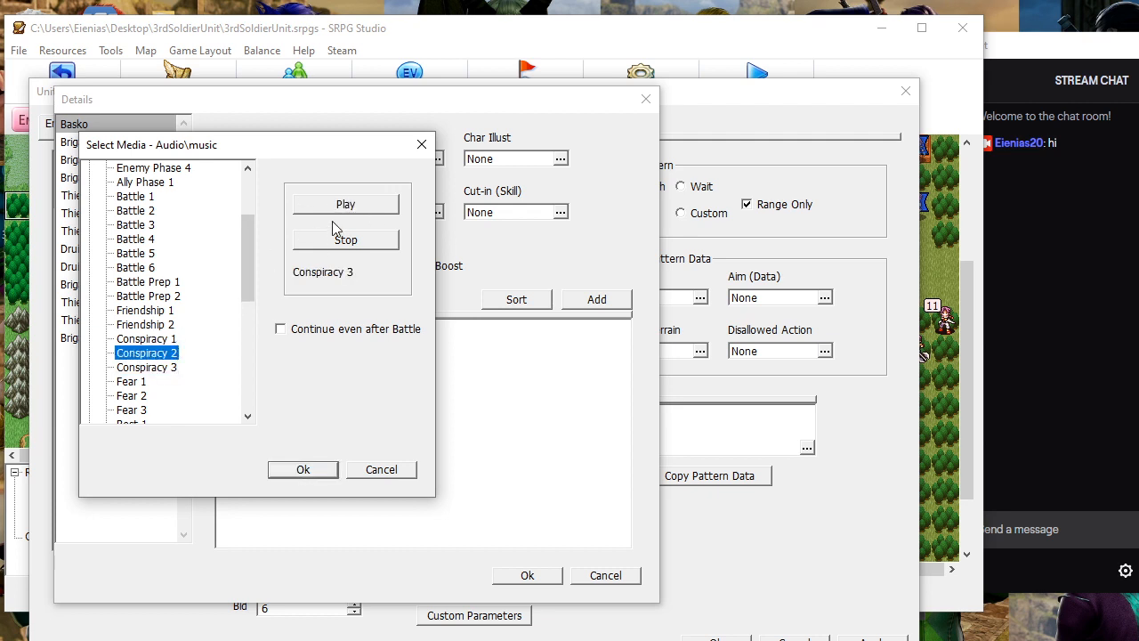
click(332, 210)
click(167, 340)
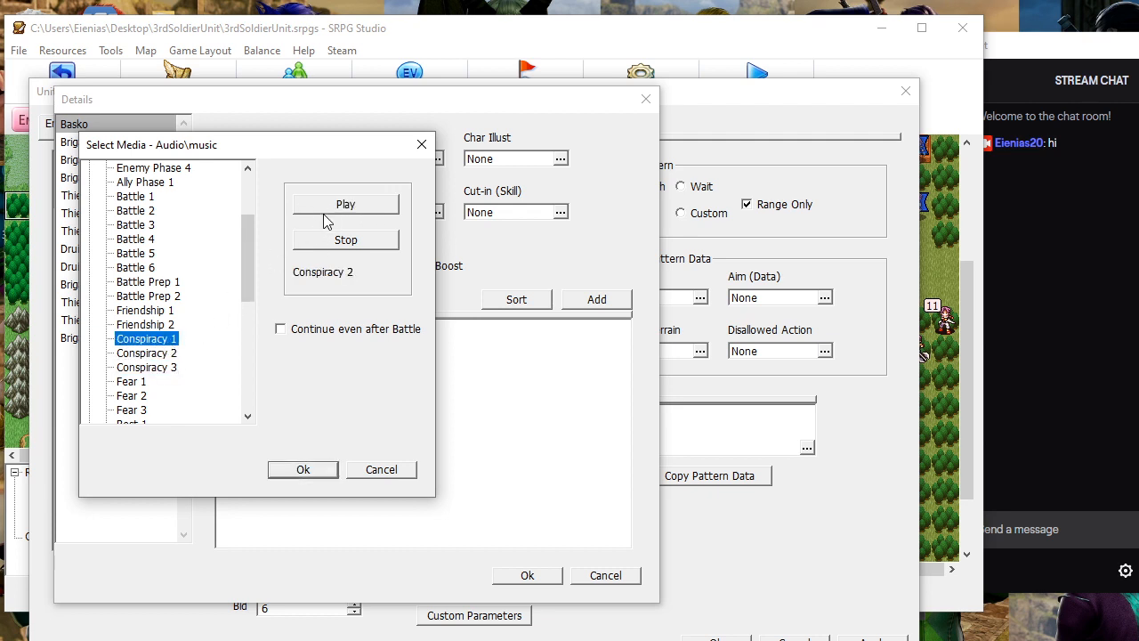
click(328, 212)
Audition the Fear 1, Fear 2 and Fear 3 tracks, and play Fear 2 a second time
drag(257, 246, 211, 297)
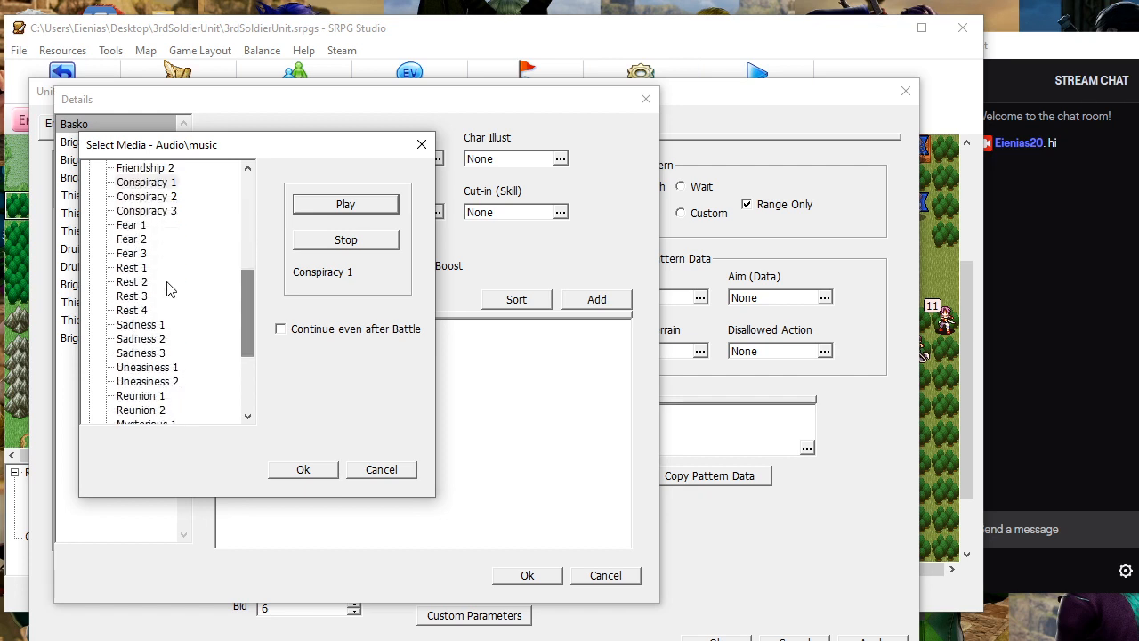
click(139, 228)
click(356, 201)
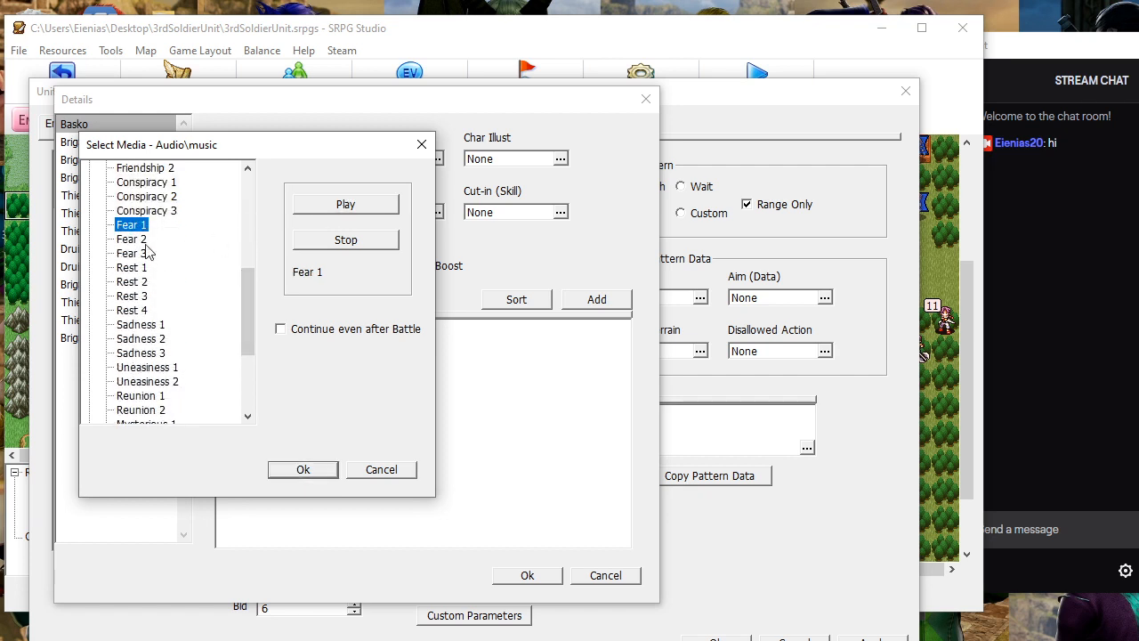
click(142, 240)
click(377, 206)
click(142, 255)
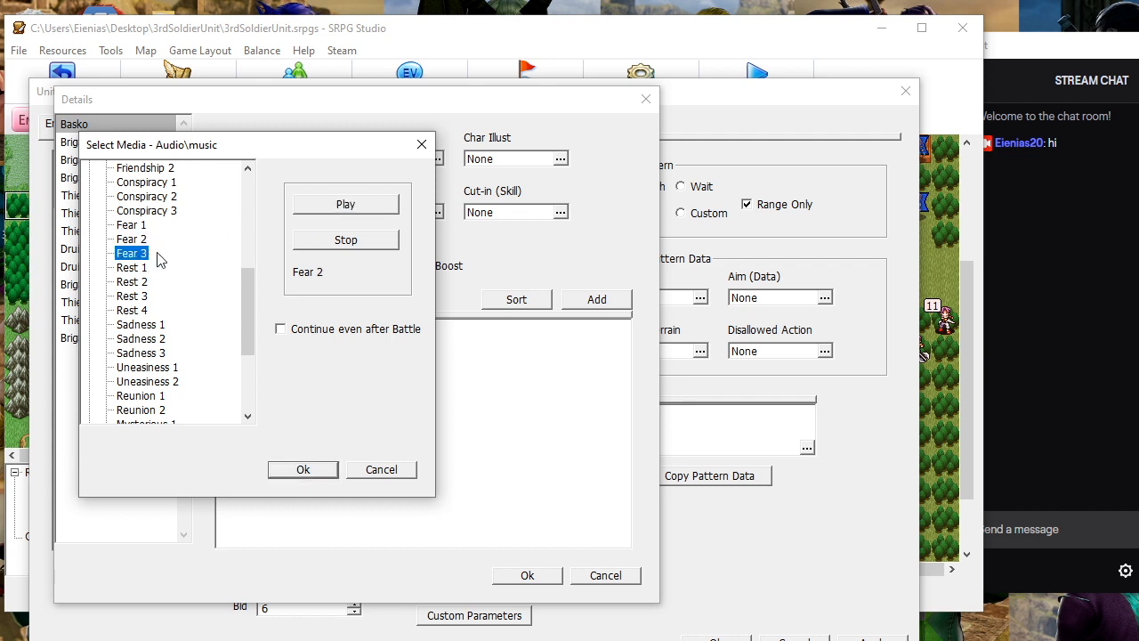
click(326, 208)
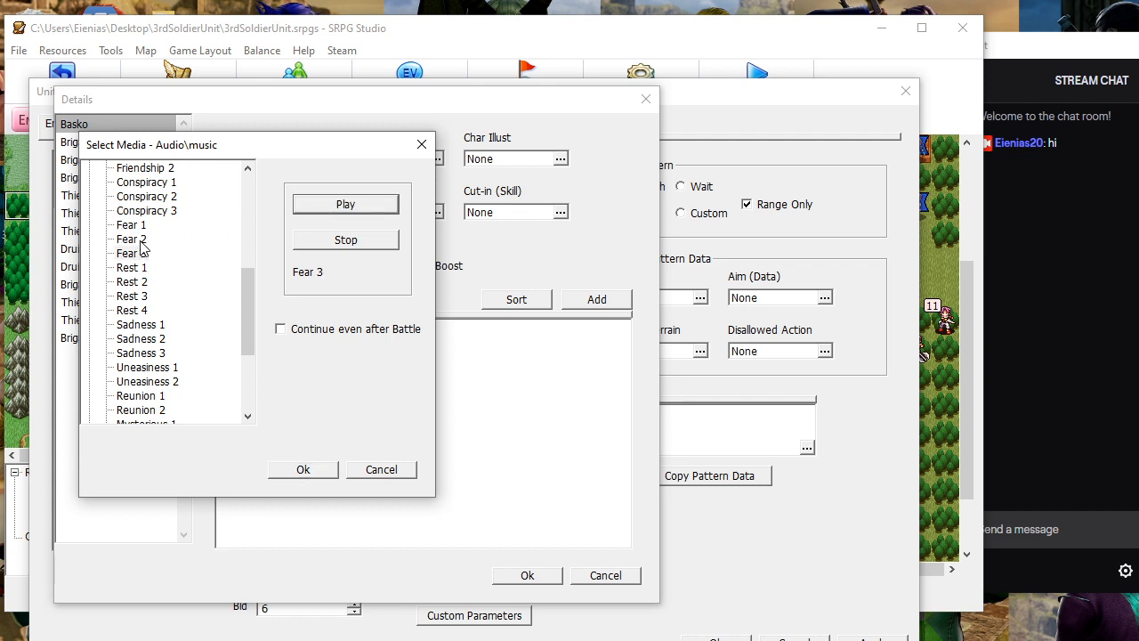
click(134, 238)
click(343, 204)
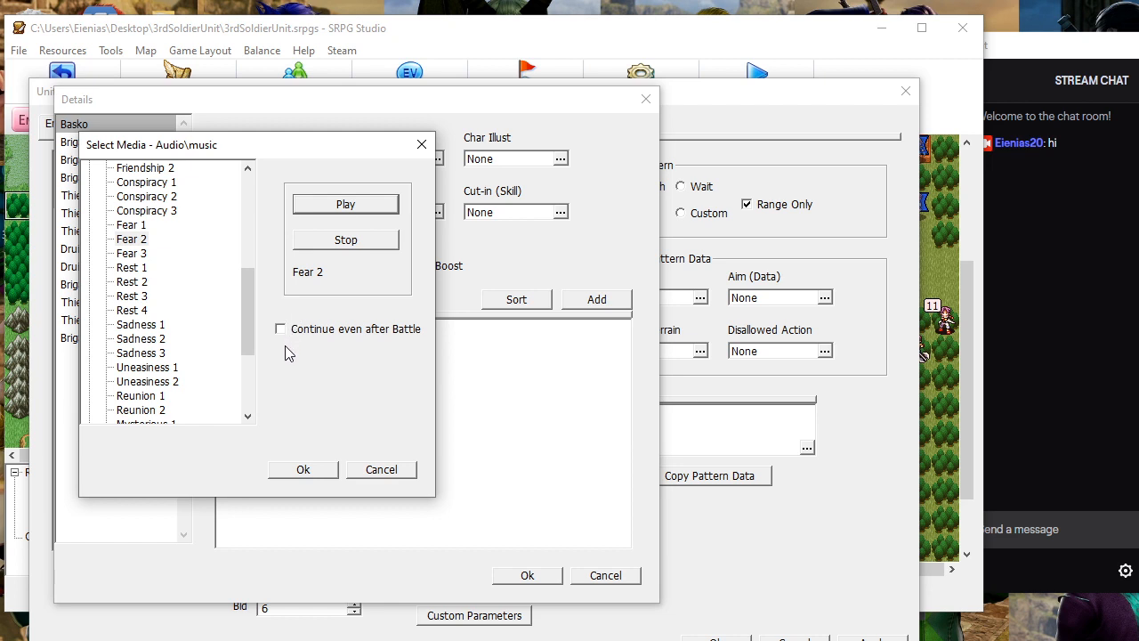
Audition the Sadness 3, Sadness 2 and Sadness 1 tracks for Basko's battle music
scroll(250, 347, down, 3)
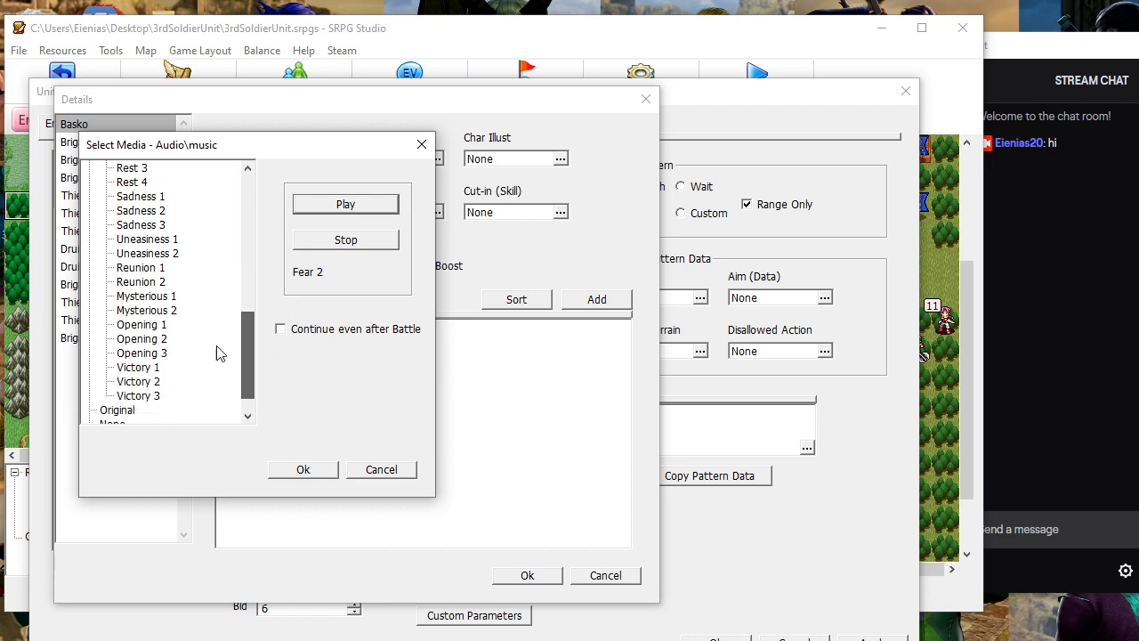
click(153, 226)
click(339, 205)
click(153, 212)
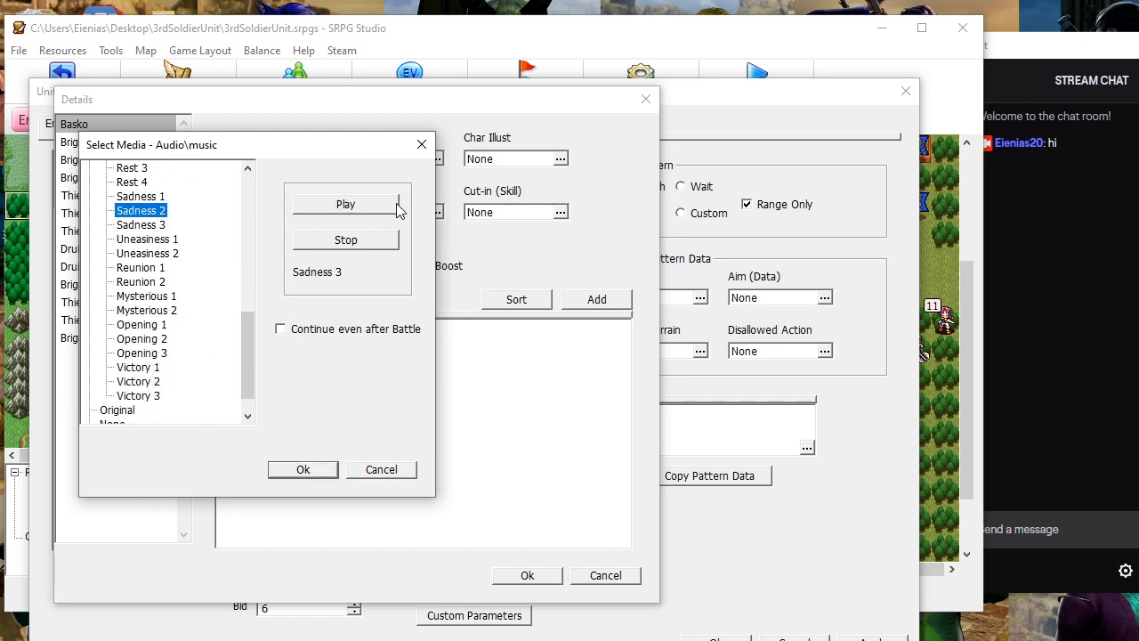
click(392, 204)
click(155, 197)
click(164, 242)
click(155, 198)
click(323, 210)
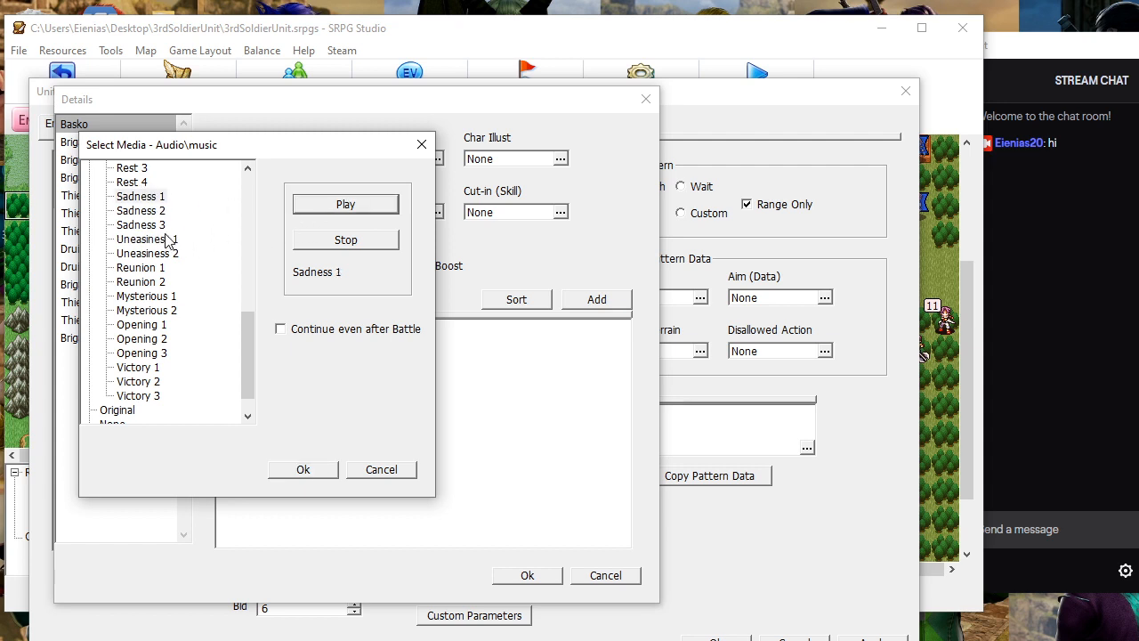
click(153, 199)
Audition Uneasiness 1 and 2, and replay Mysterious 1 and Mysterious 2 for comparison
click(178, 240)
click(356, 209)
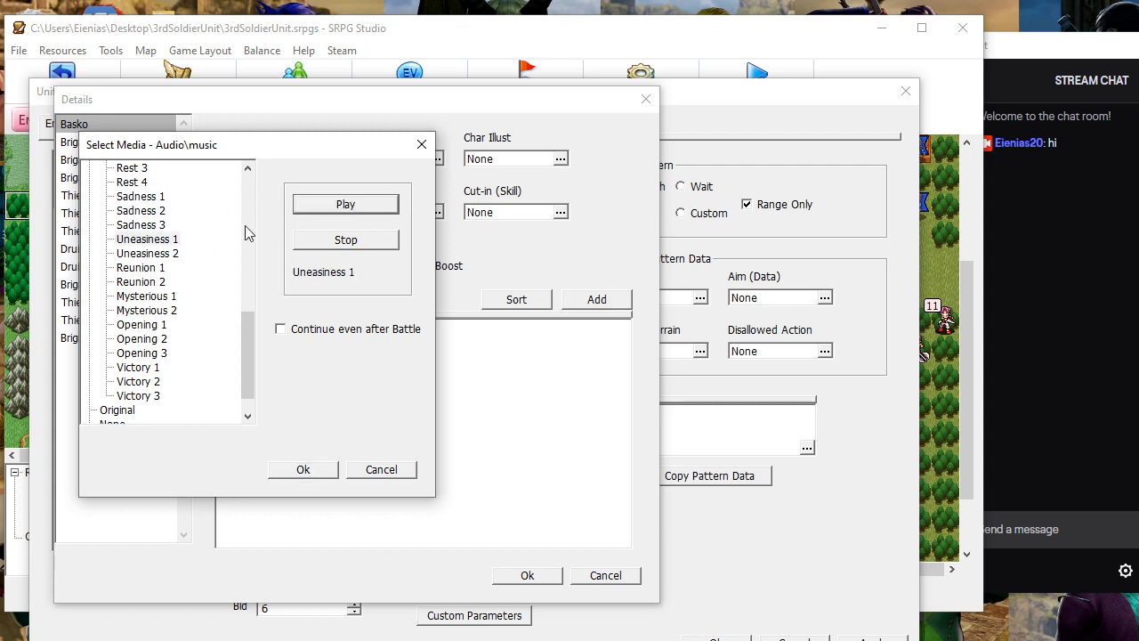
click(166, 255)
click(374, 206)
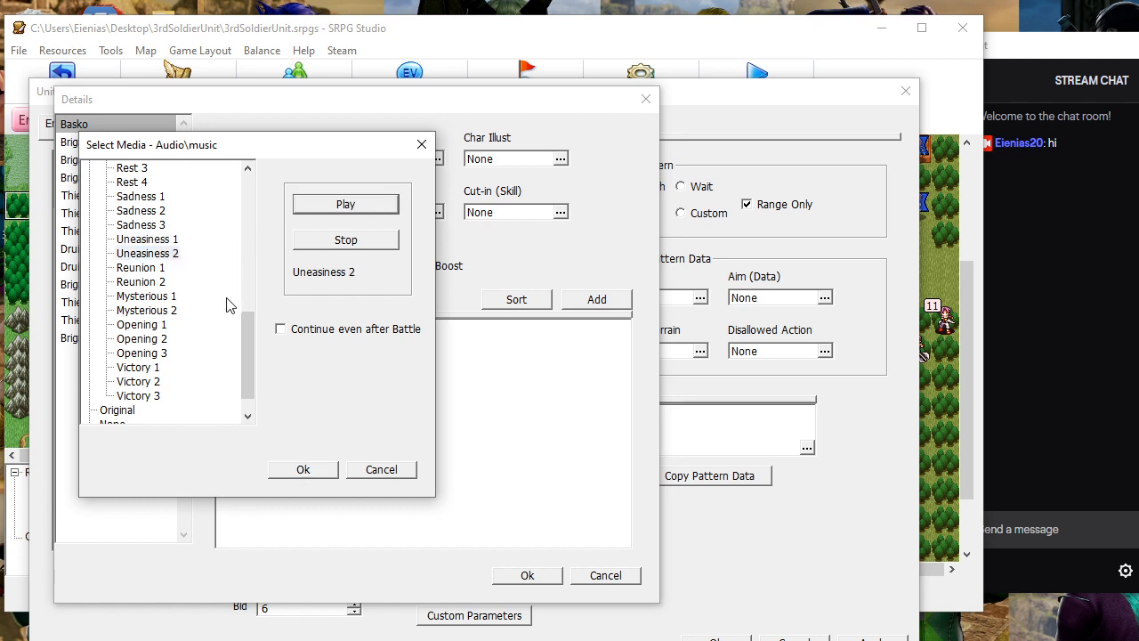
click(168, 297)
click(360, 204)
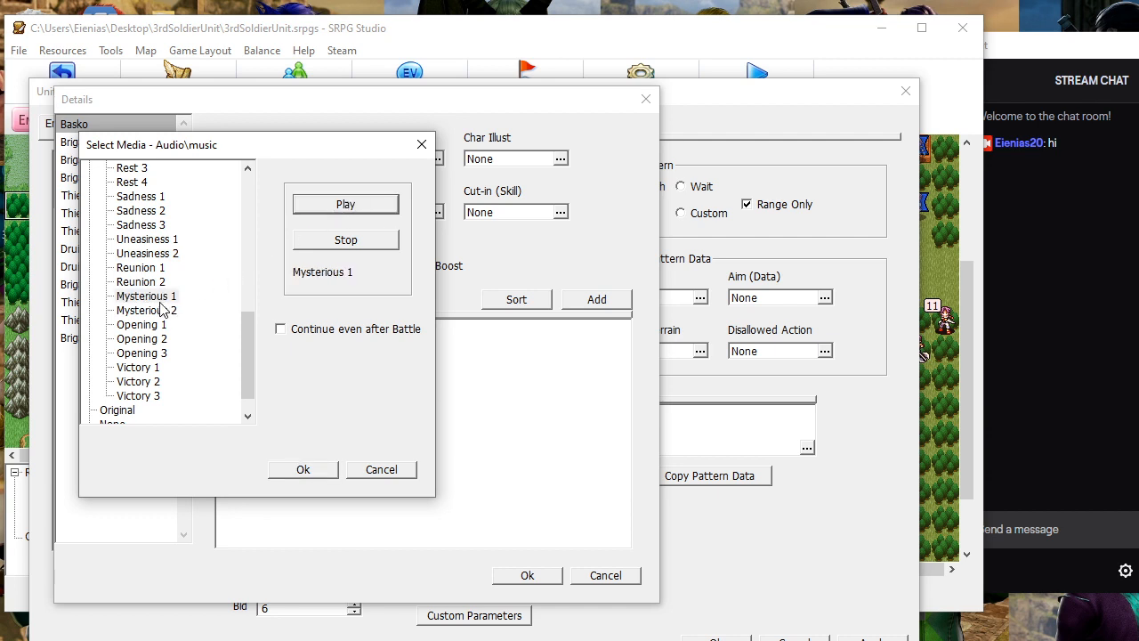
click(161, 308)
click(328, 207)
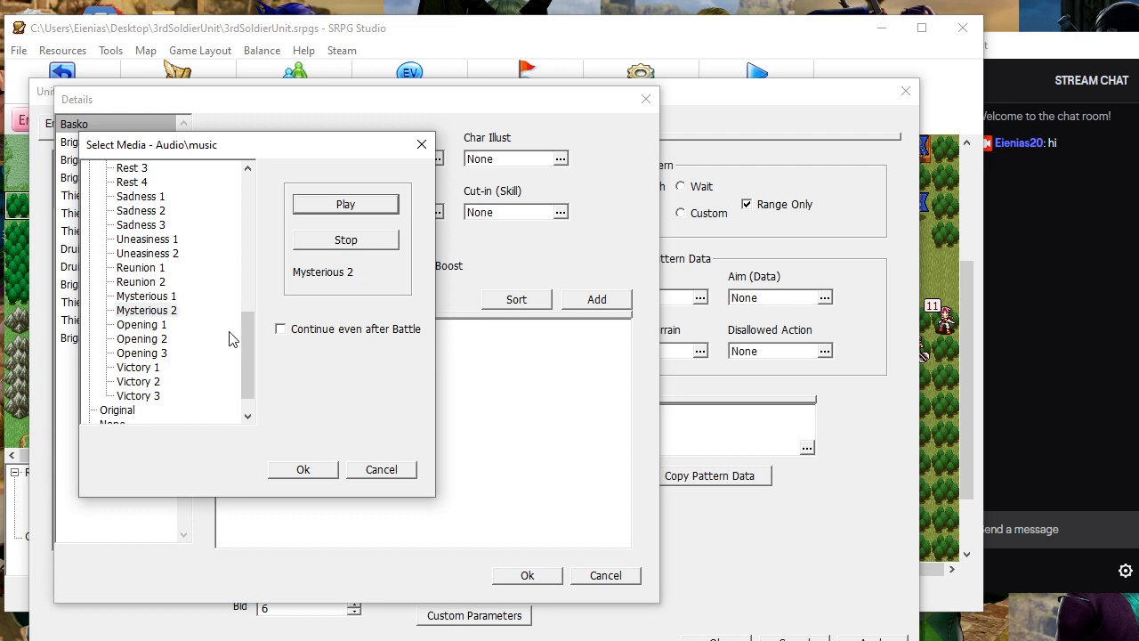
Replay the Conspiracy 1, Conspiracy 2 and Conspiracy 3 tracks to compare them for Basko's battle music
drag(247, 331, 165, 253)
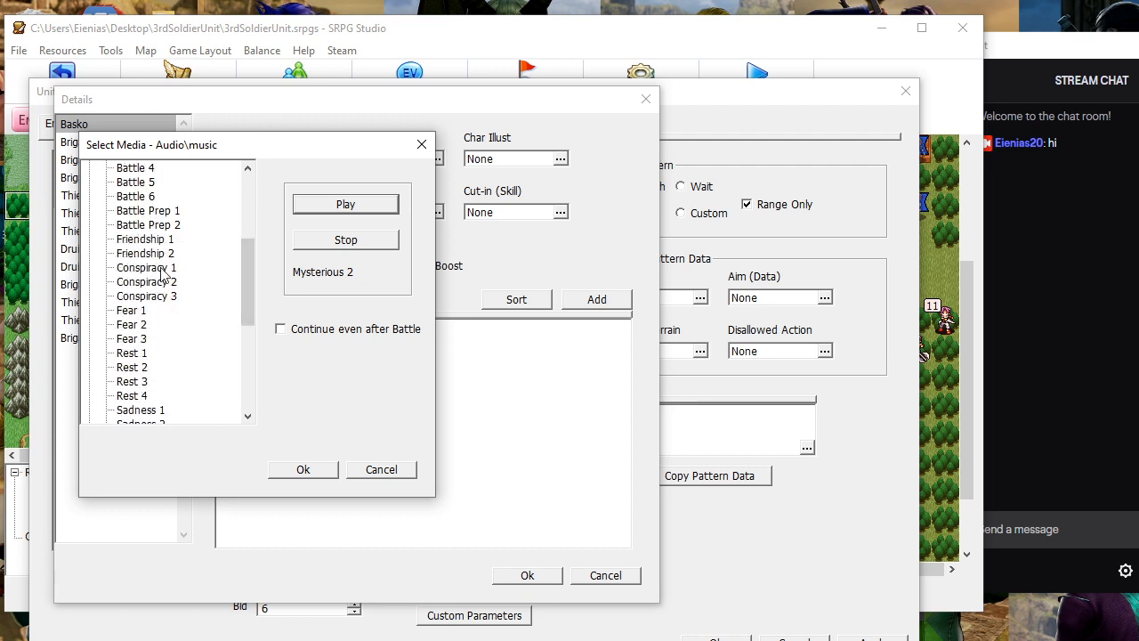
click(162, 268)
click(328, 206)
click(173, 281)
click(313, 212)
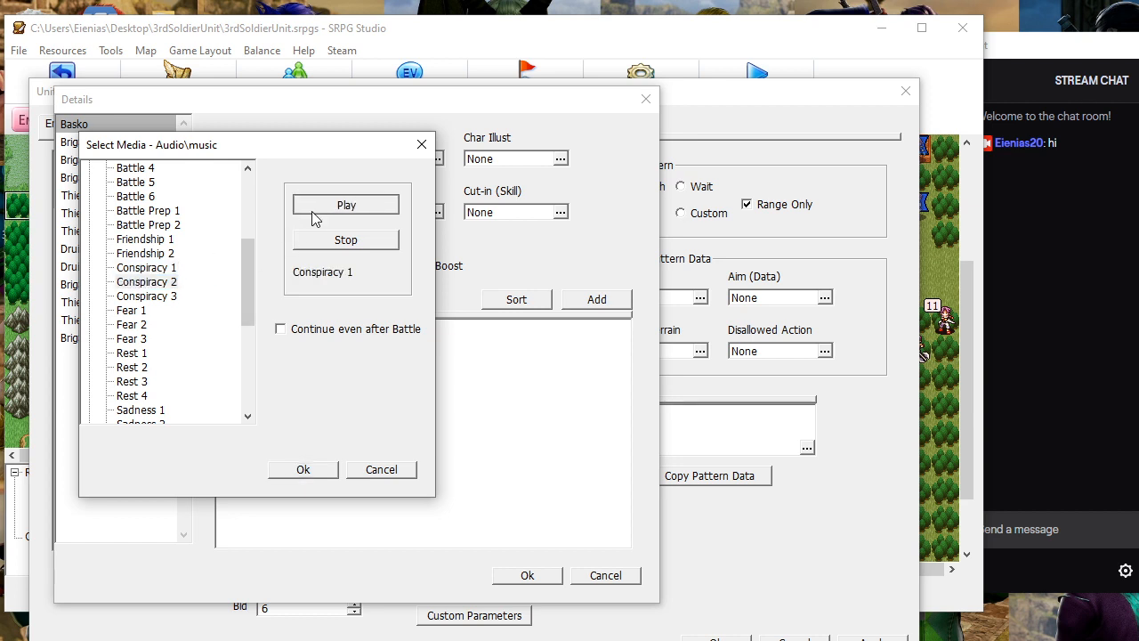
click(170, 297)
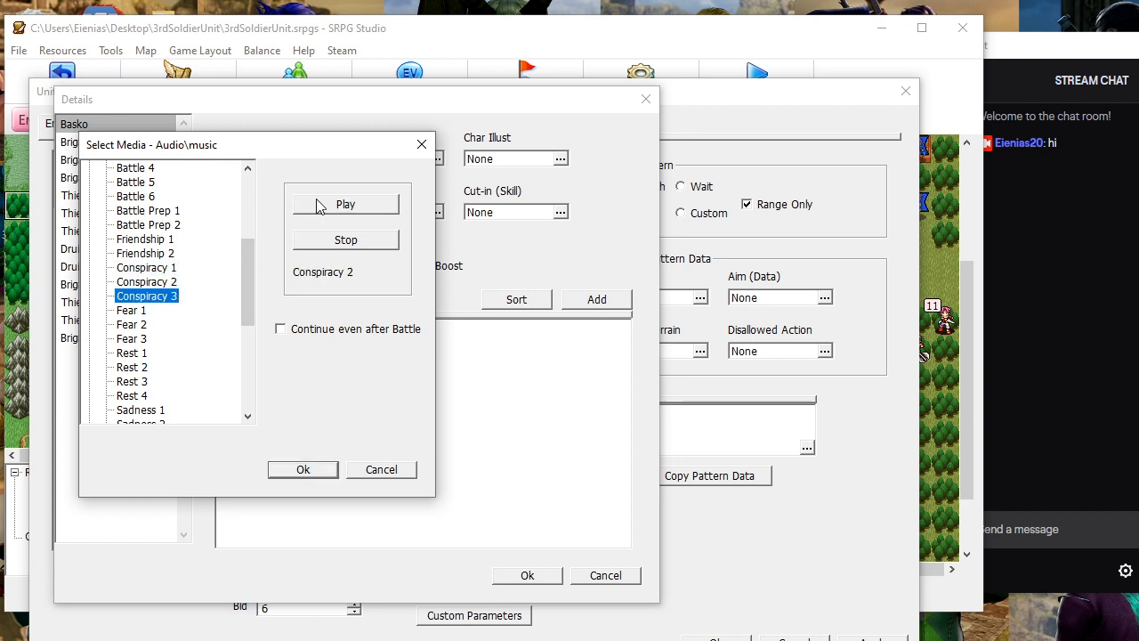
click(321, 206)
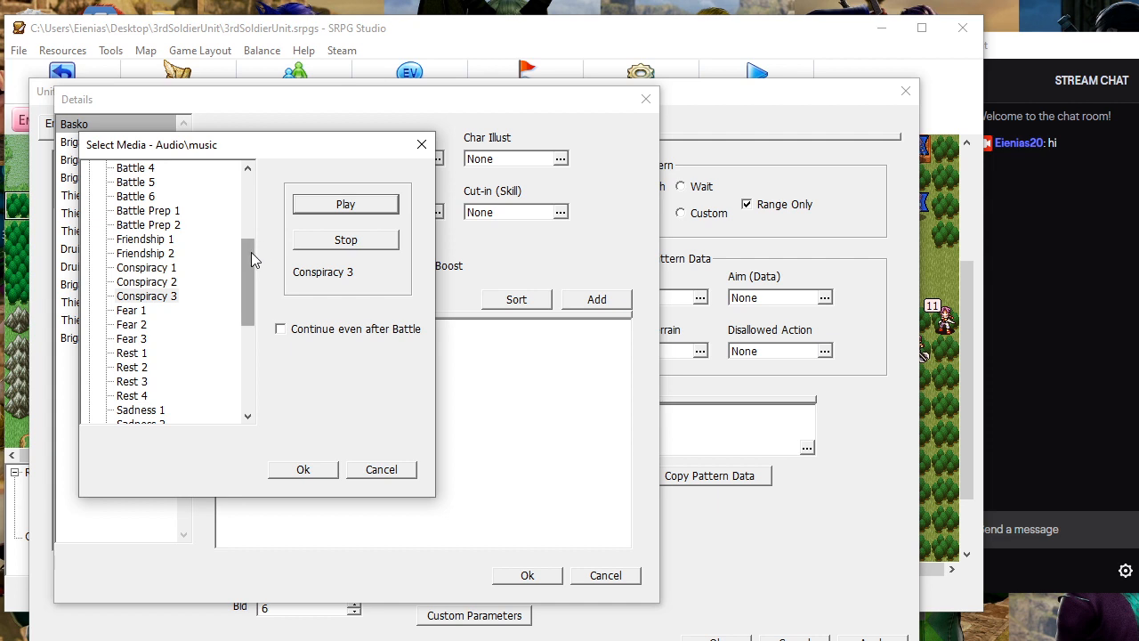
Replay the Fear 1, Fear 2 and Fear 3 tracks to compare them with the Conspiracy tracks
scroll(247, 275, down, 1)
click(145, 268)
click(346, 209)
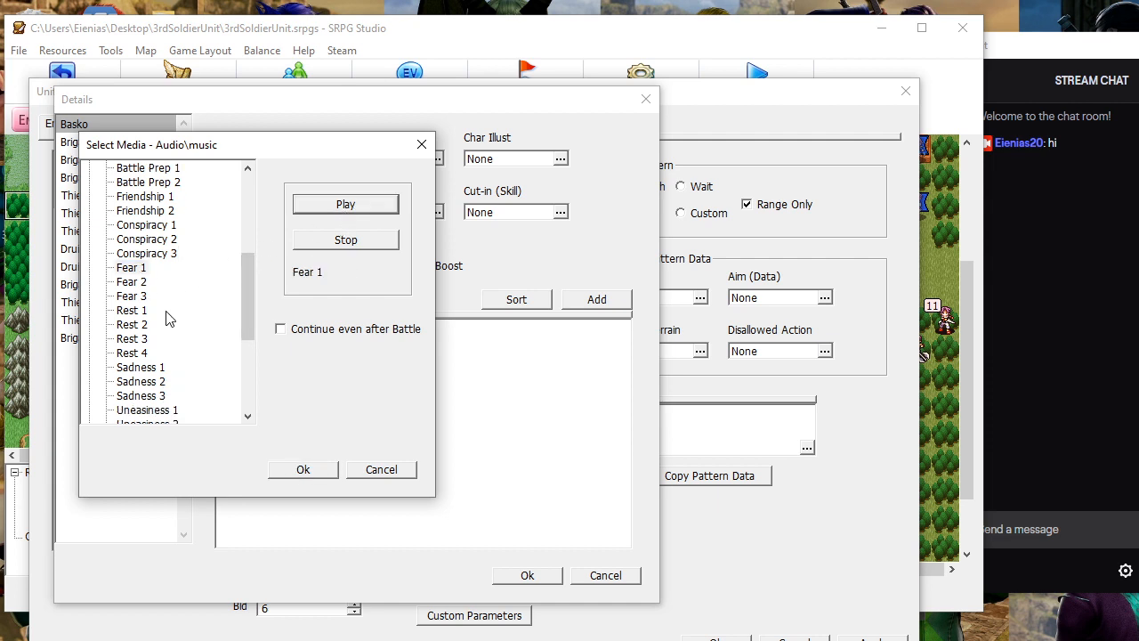
click(142, 282)
click(349, 201)
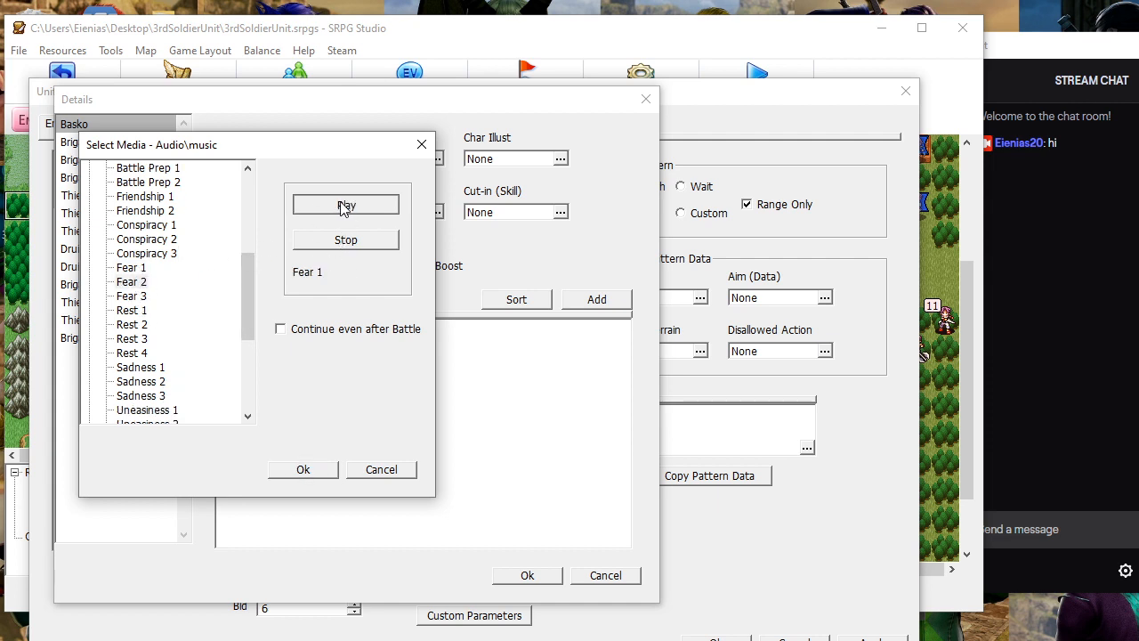
click(134, 297)
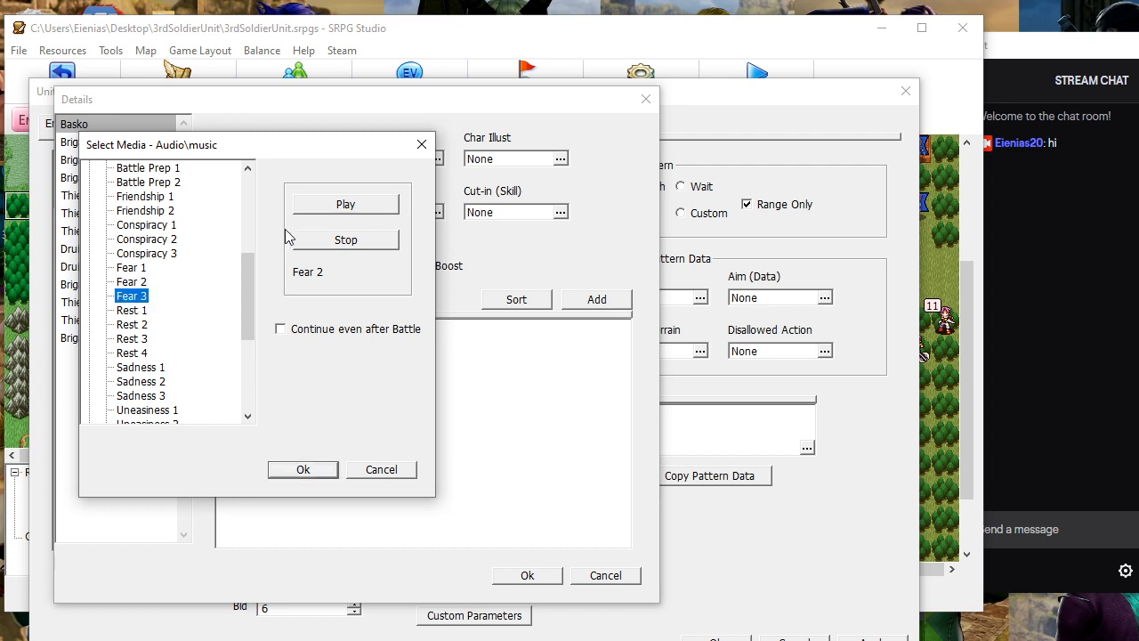
click(341, 207)
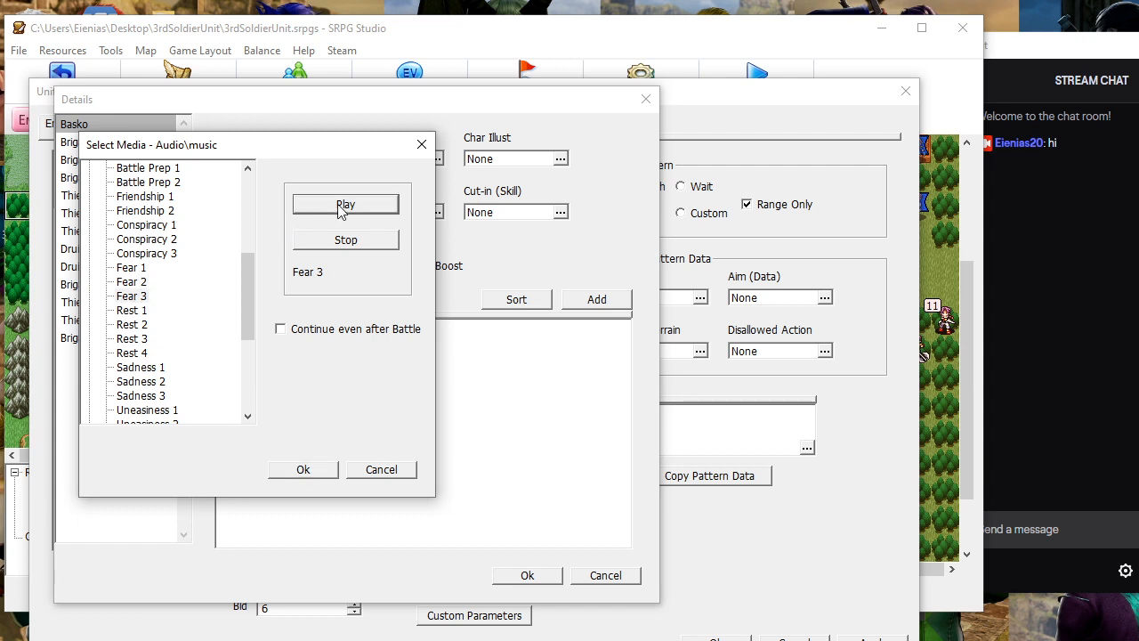
Play Conspiracy 2 once more and set it as Basko's battle music in the unit's details
click(155, 238)
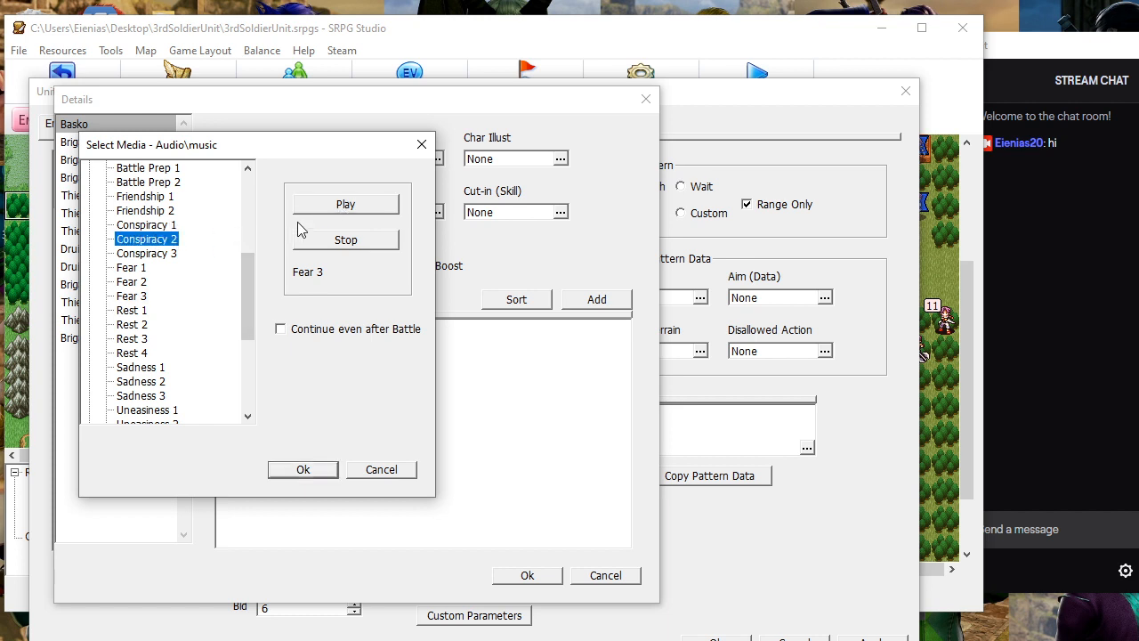
click(346, 206)
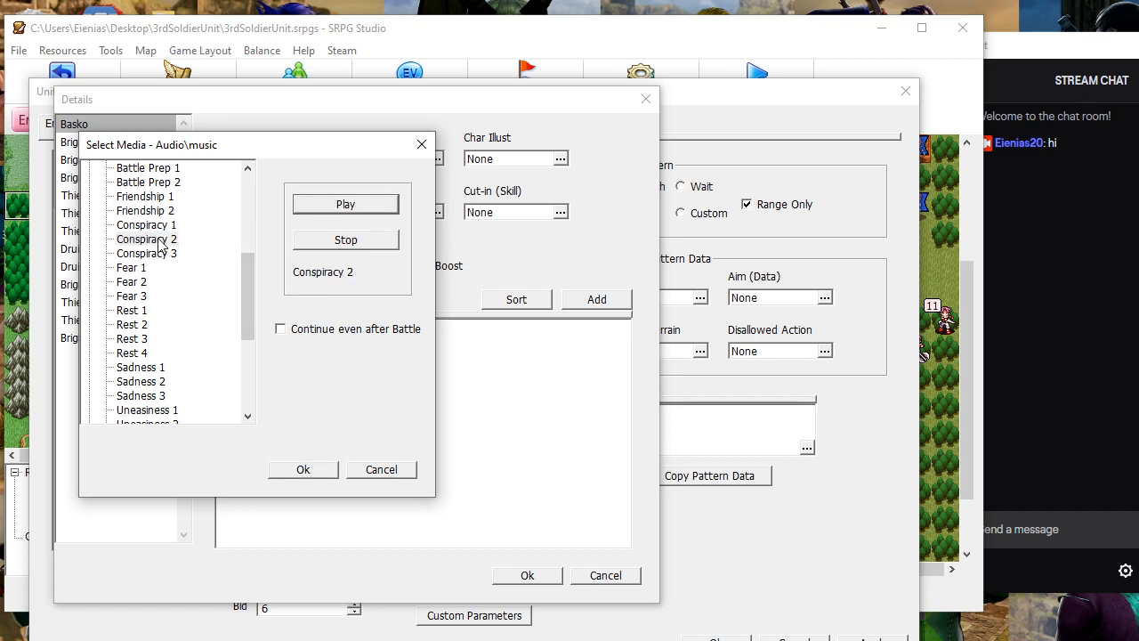
click(303, 470)
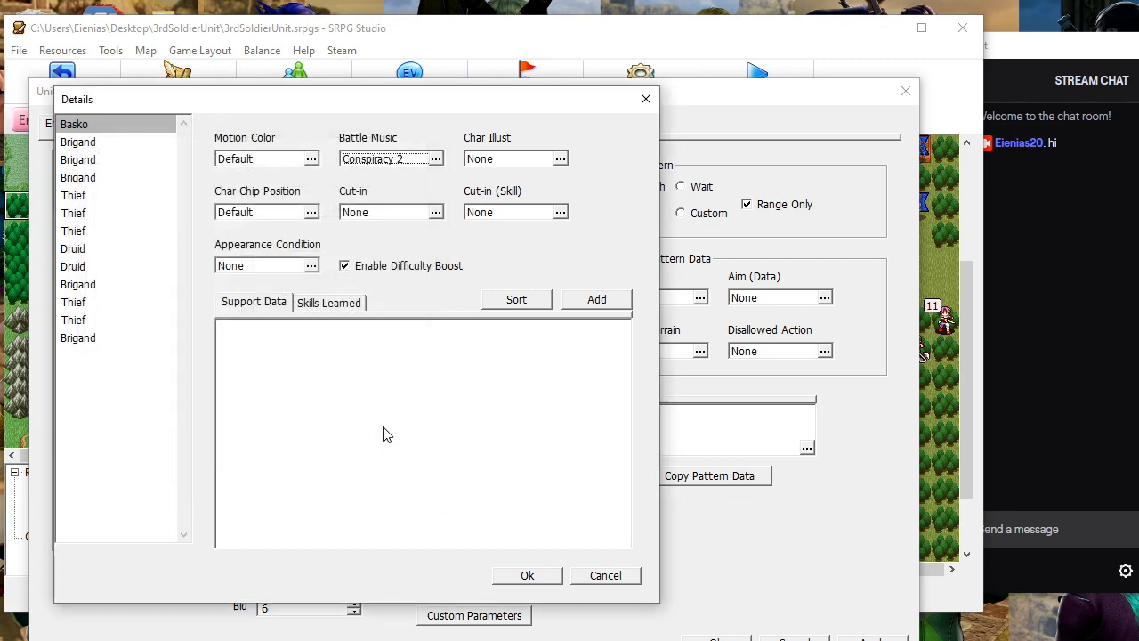
click(528, 575)
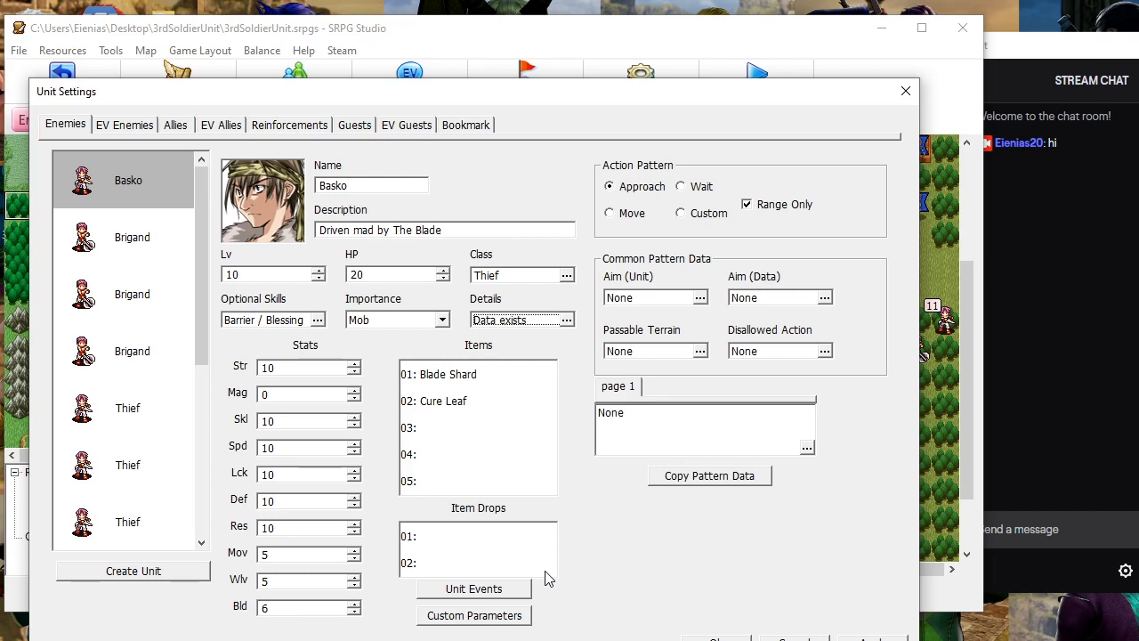
Set Basko's importance to Leader and apply the unit settings
click(396, 321)
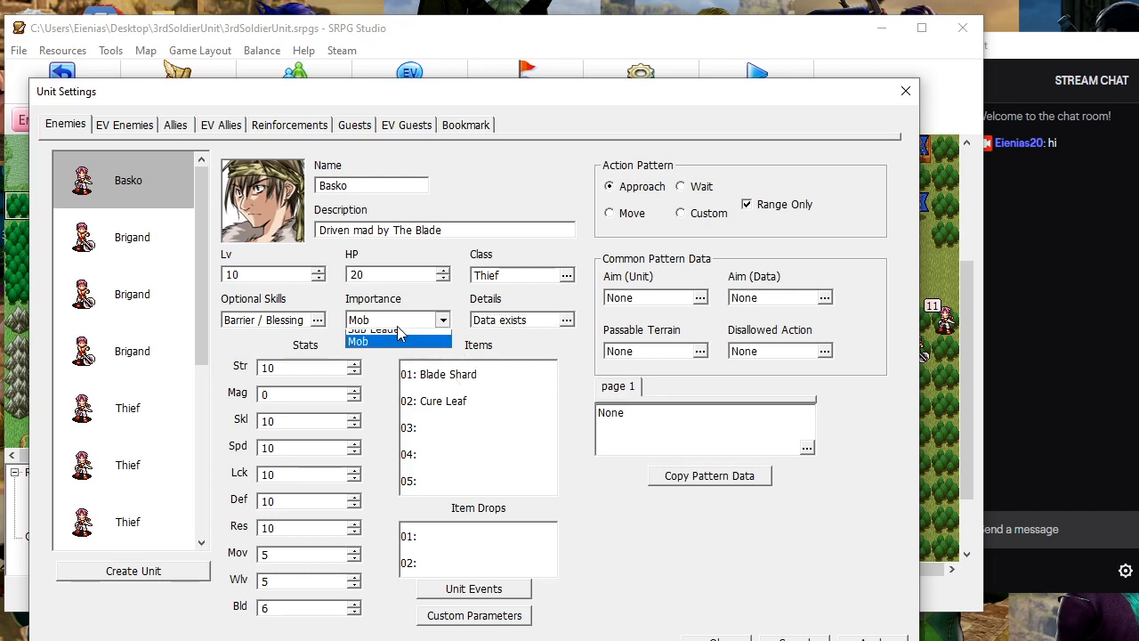
click(399, 331)
drag(574, 98, 574, 54)
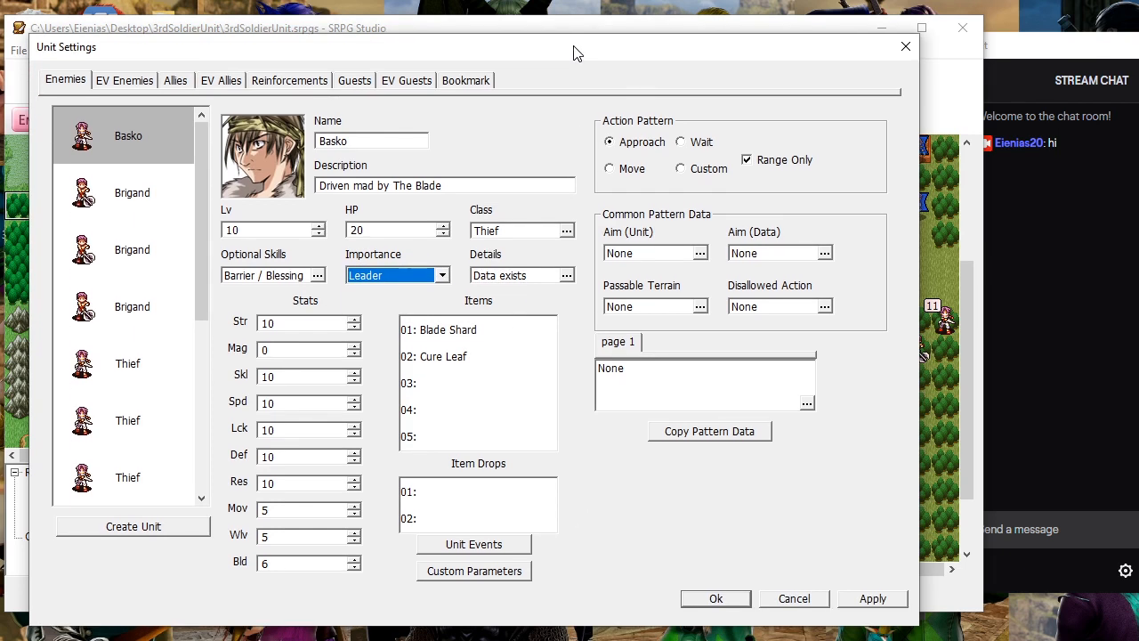
click(872, 598)
click(717, 598)
Look over the map for Basko and check the unit's entry in the enemy list
scroll(671, 280, up, 2)
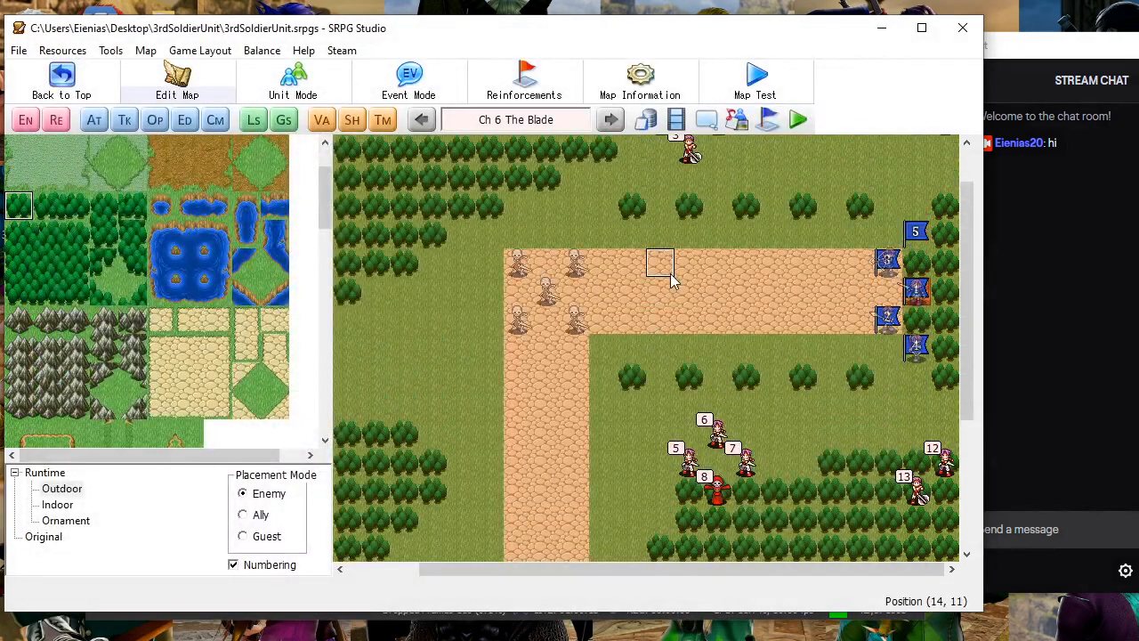
scroll(672, 281, down, 3)
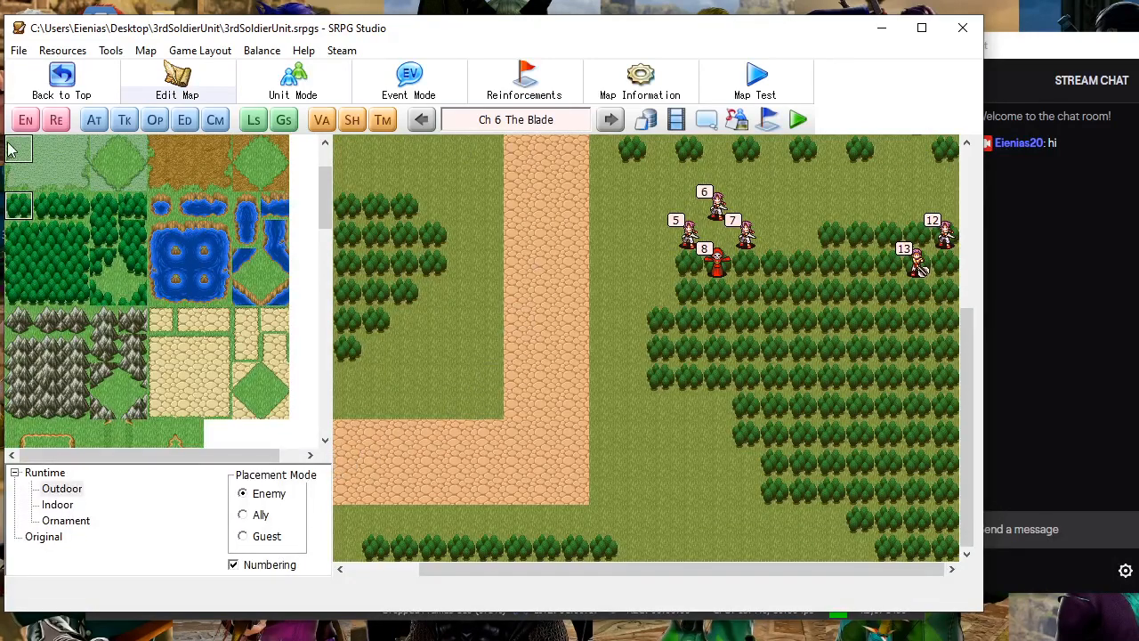
click(25, 119)
click(68, 129)
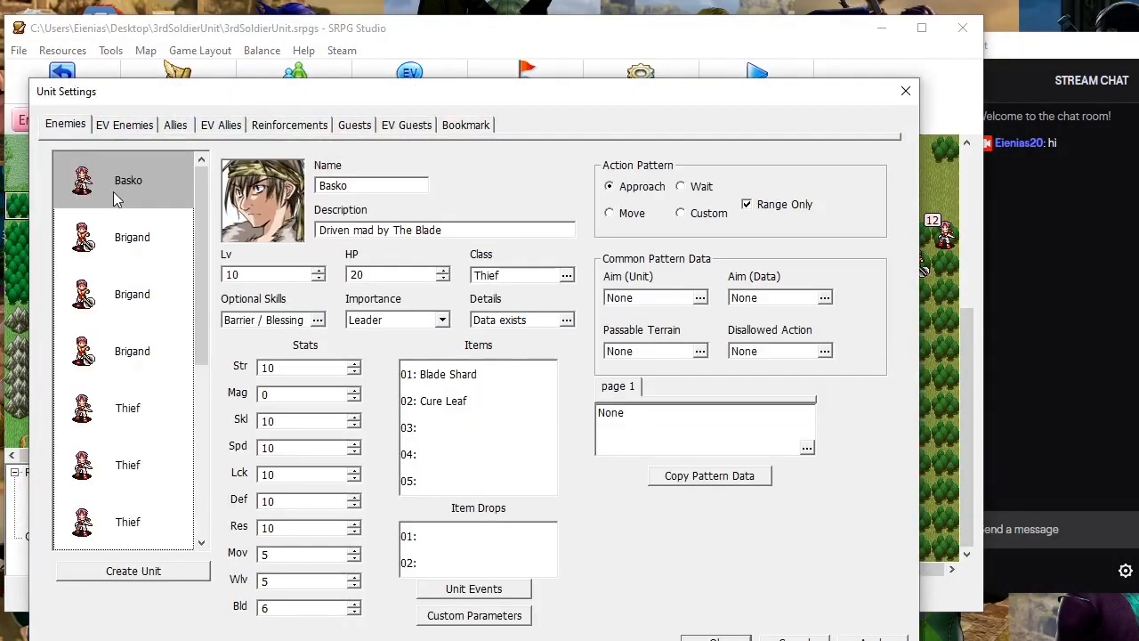
click(716, 639)
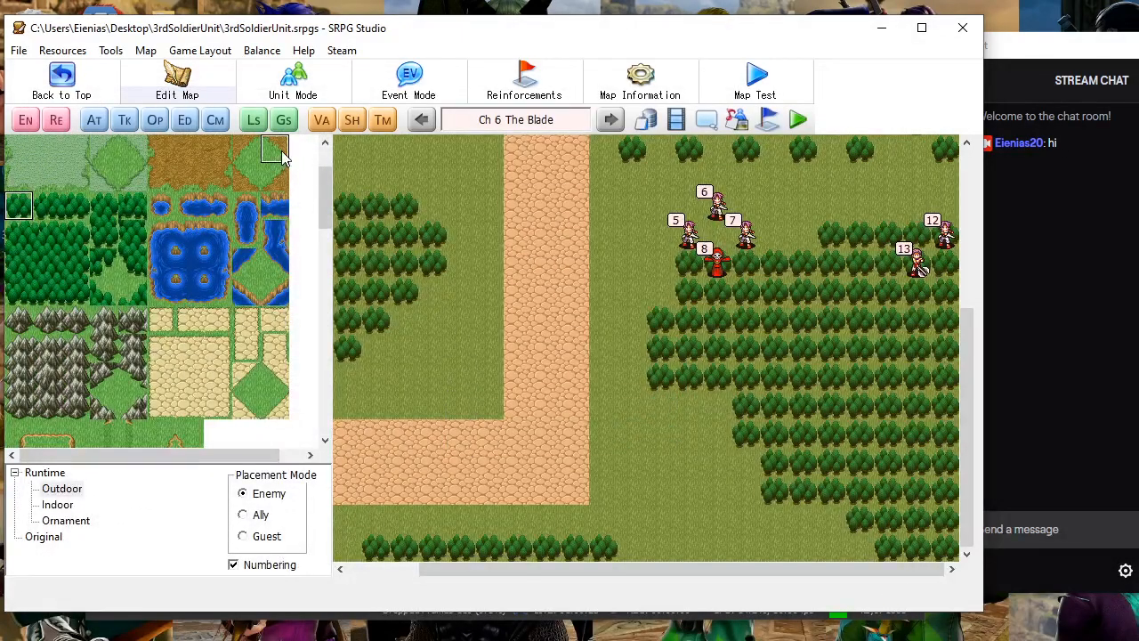
Switch the map editor to unit mode and look for a spot for Basko on the lower stone road
click(293, 80)
scroll(417, 191, up, 3)
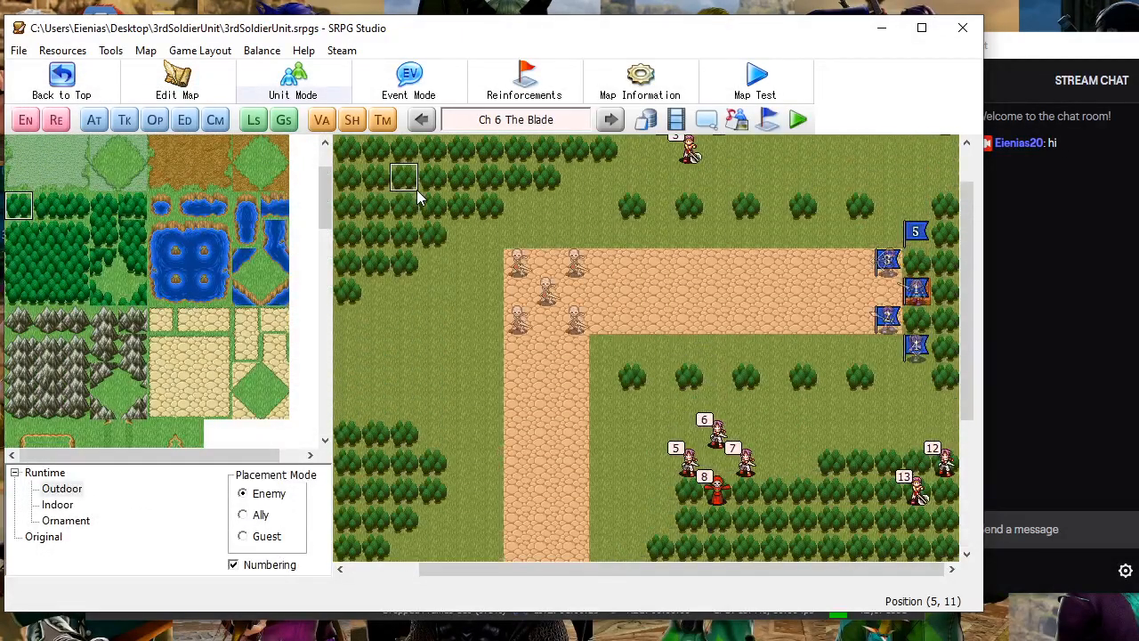
scroll(416, 190, up, 2)
scroll(416, 189, down, 7)
scroll(416, 190, down, 3)
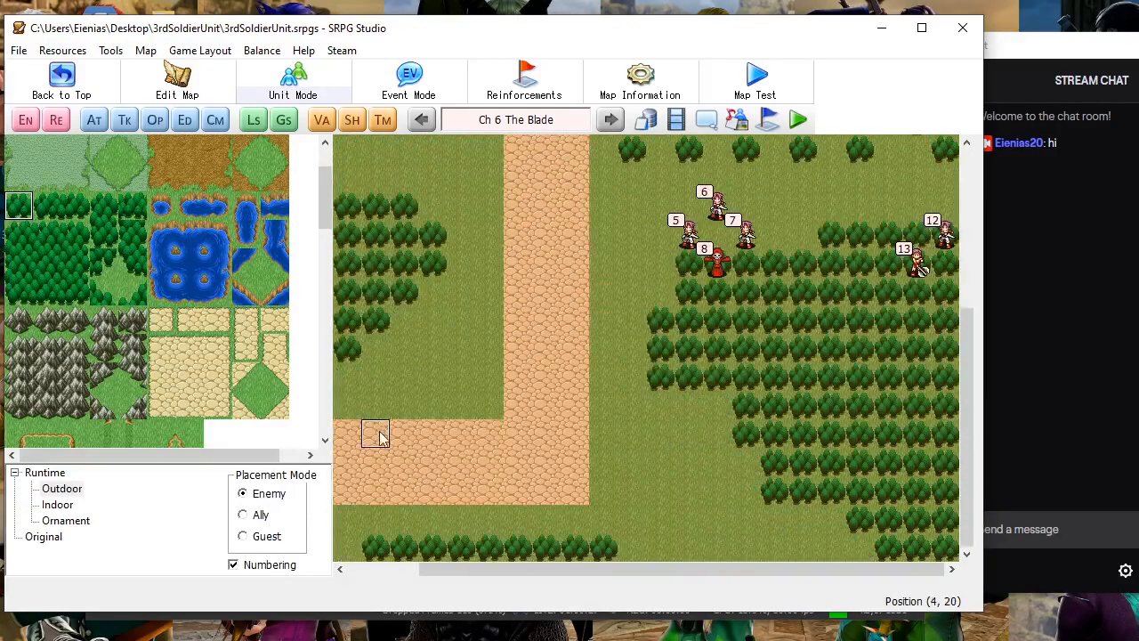
right_click(350, 470)
key(Escape)
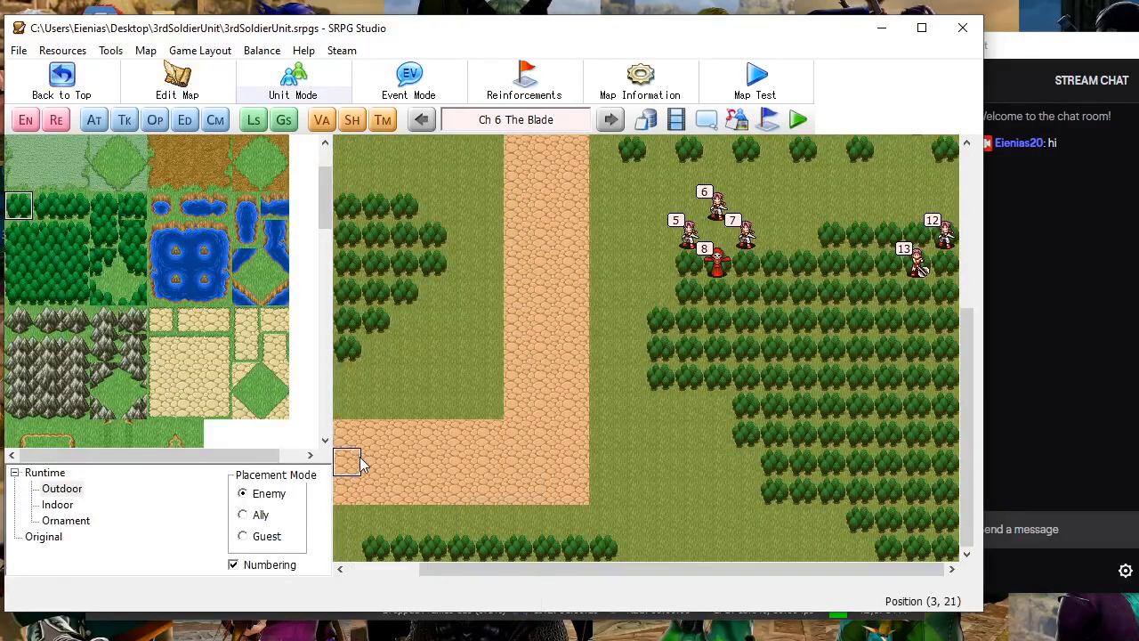
Check the event enemies list and the actions available for Basko in the unit settings
click(26, 120)
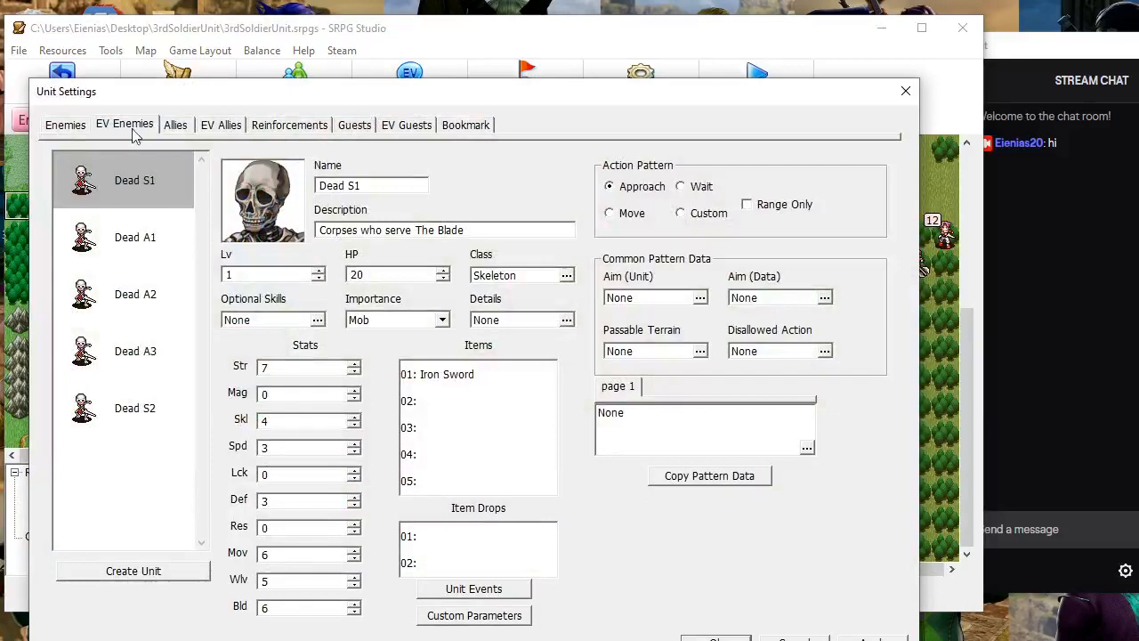
click(63, 124)
right_click(128, 218)
right_click(122, 180)
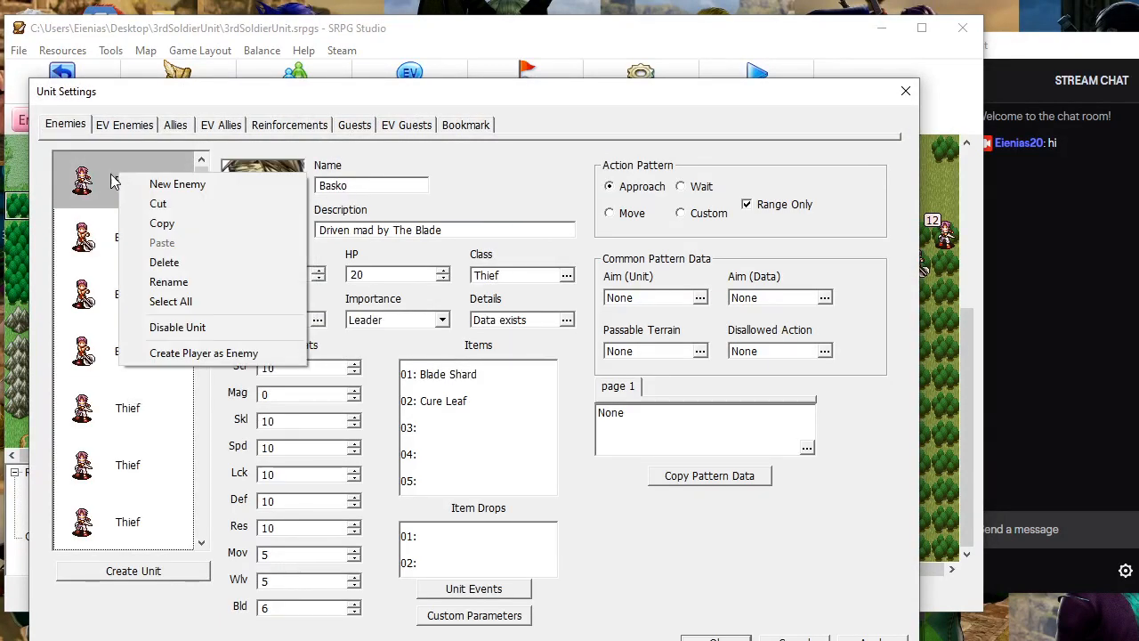
click(96, 192)
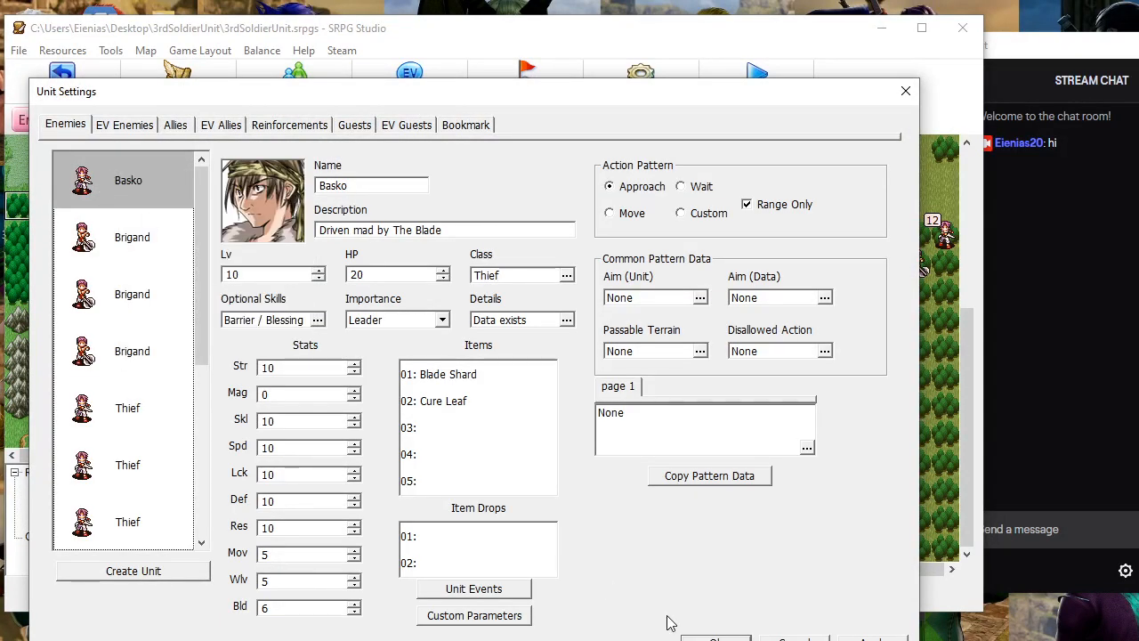
click(712, 637)
Create a new enemy with default settings on the lower stone road at position (3, 21)
scroll(421, 392, up, 5)
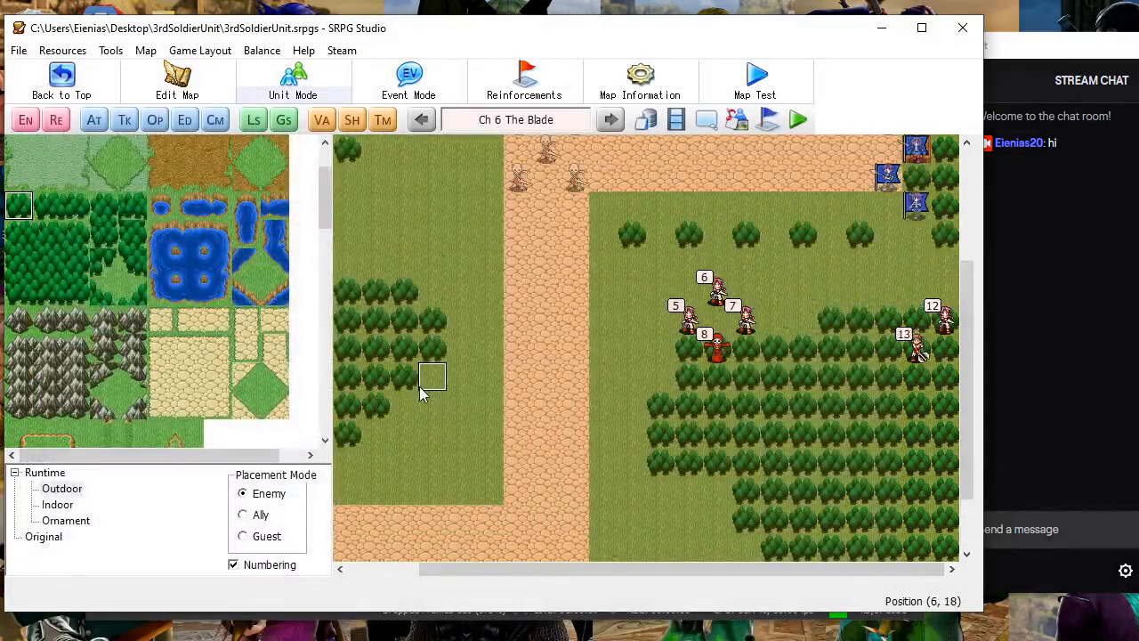
scroll(420, 400, down, 5)
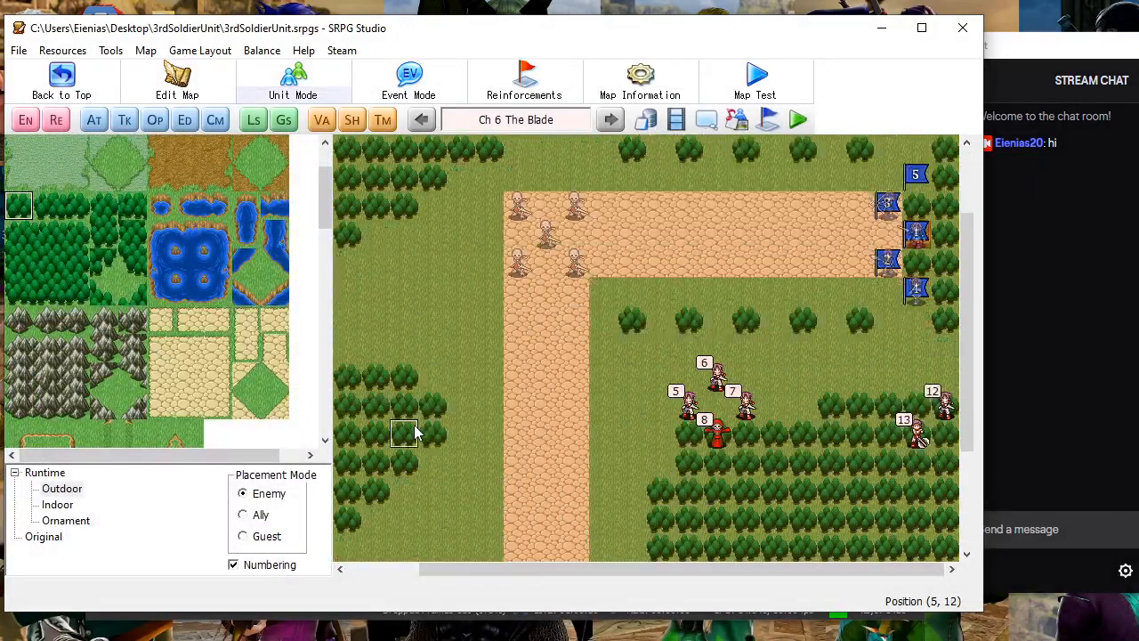
double_click(342, 469)
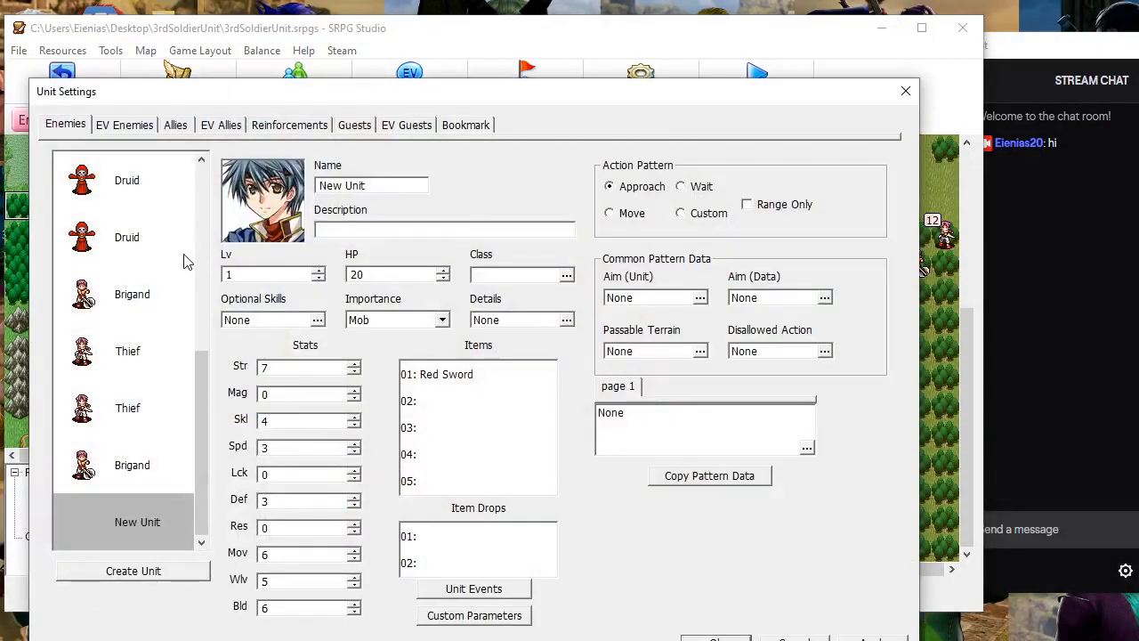
drag(202, 367, 195, 160)
click(155, 176)
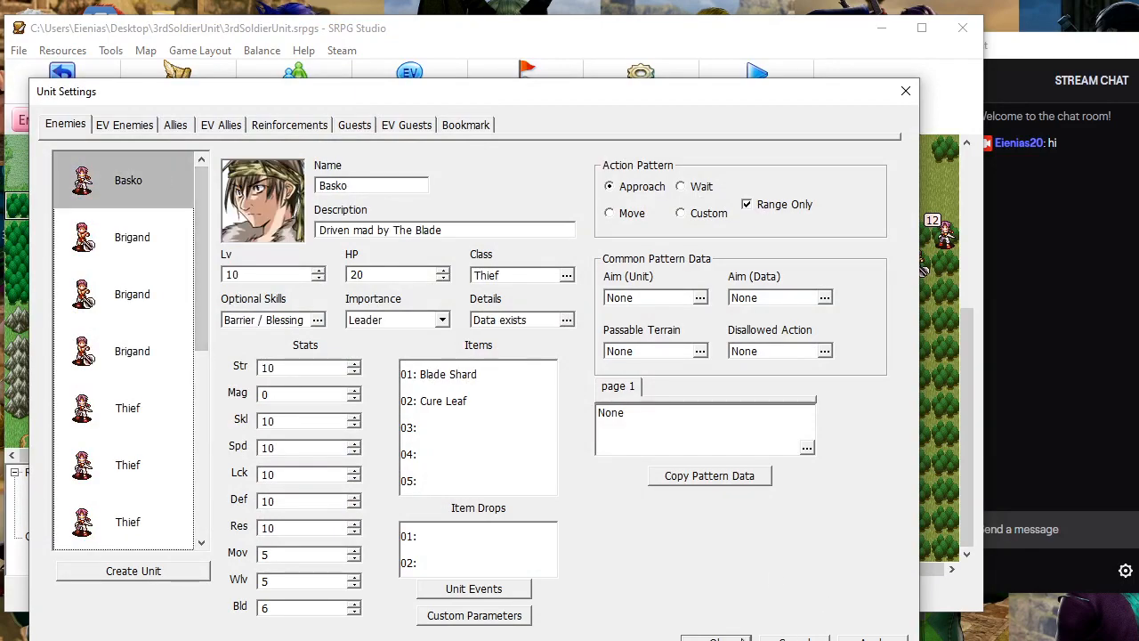
click(816, 635)
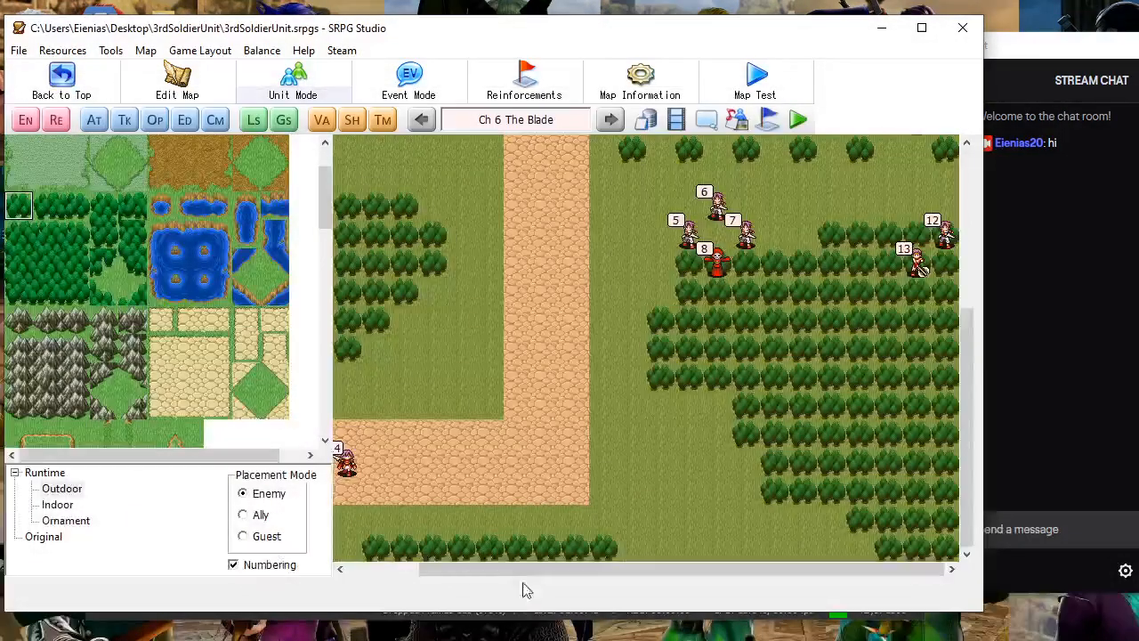
Reopen the unit settings from the newly placed enemy and review Basko's entry in the list
double_click(352, 476)
scroll(127, 216, up, 10)
click(129, 189)
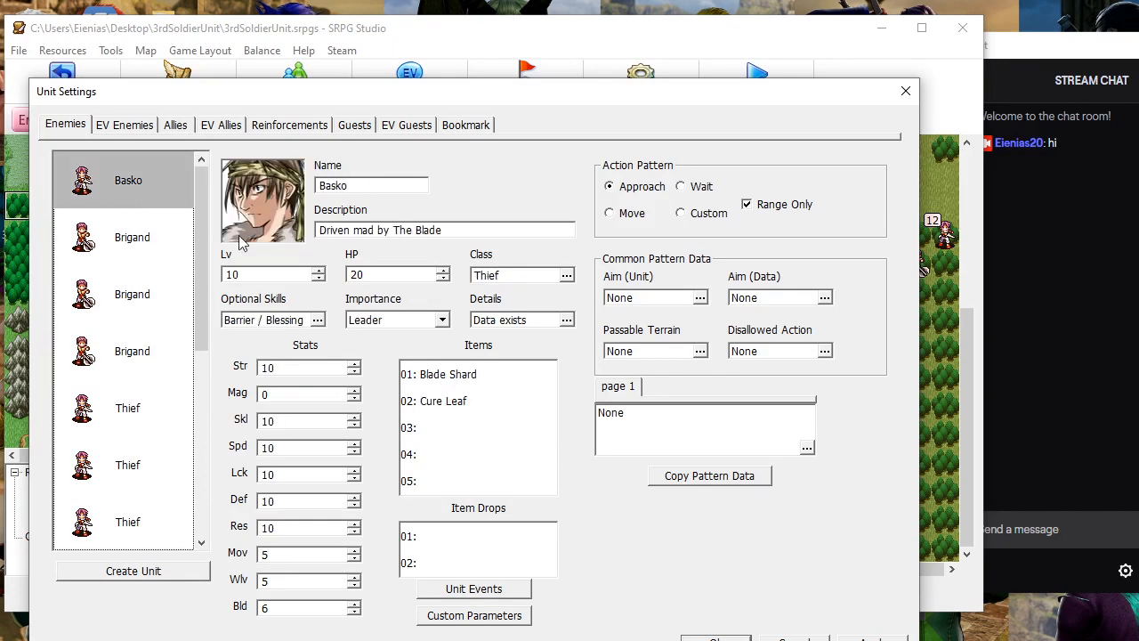
click(717, 635)
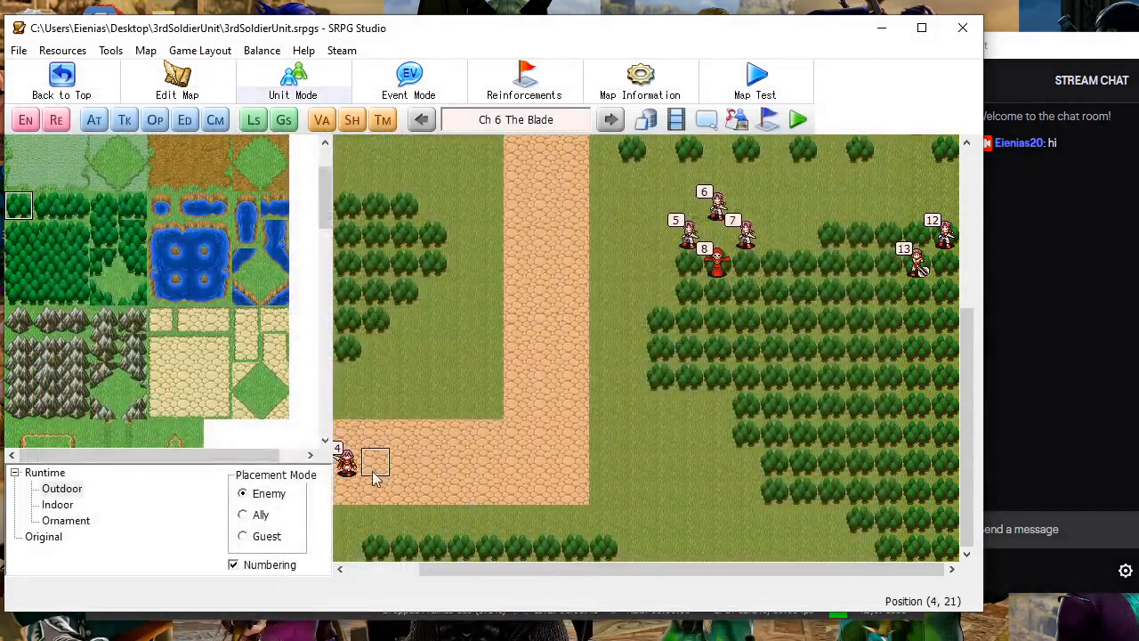
right_click(424, 465)
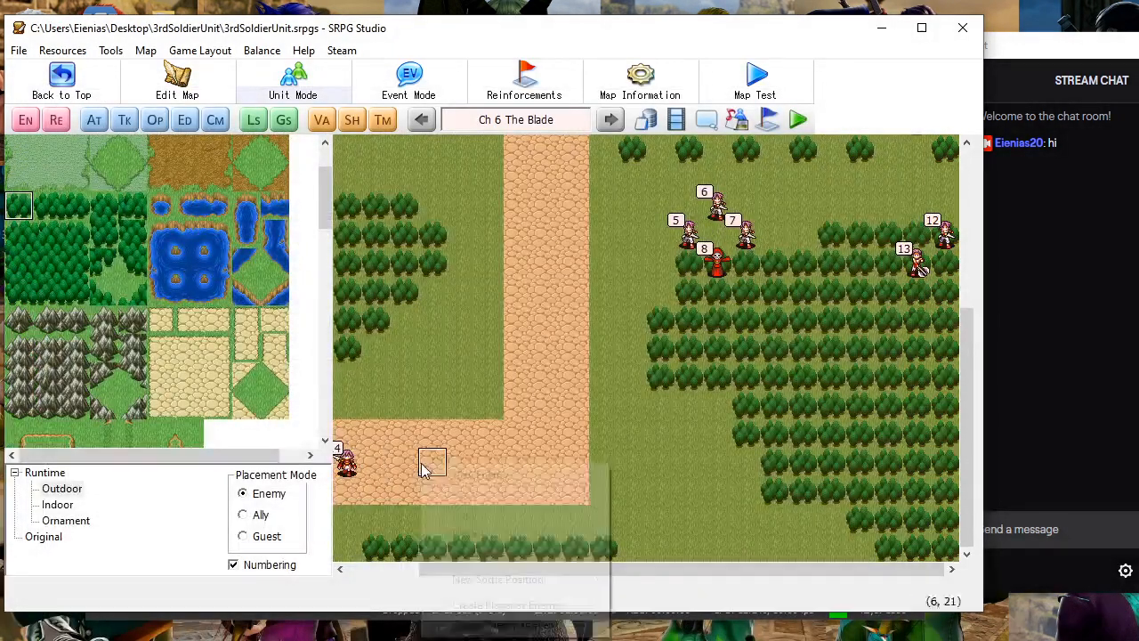
click(376, 466)
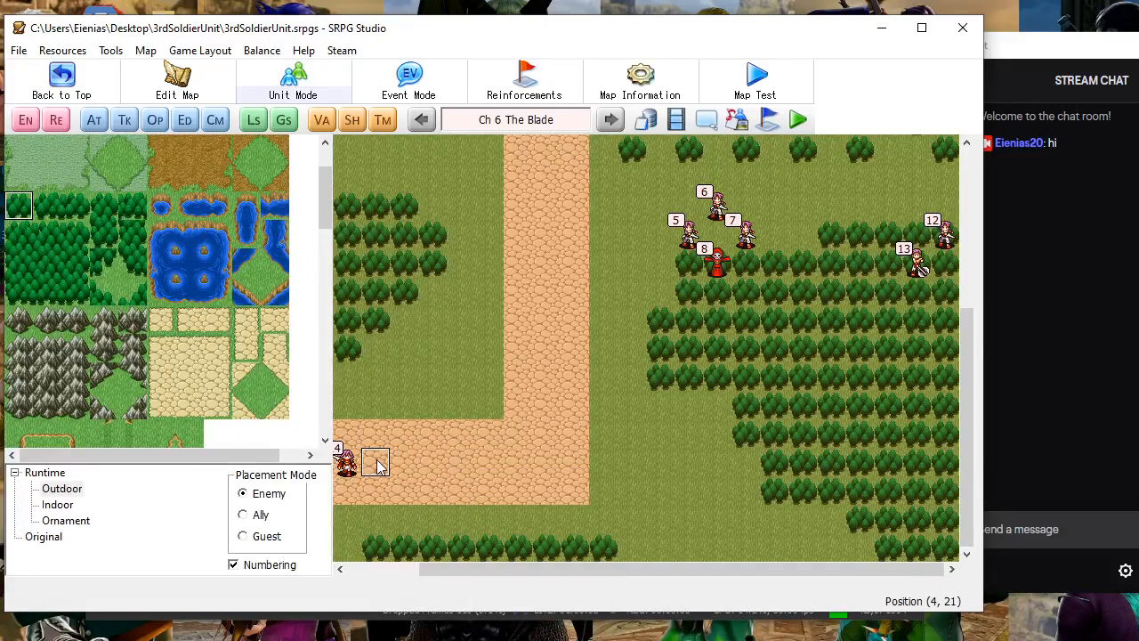
scroll(669, 374, up, 5)
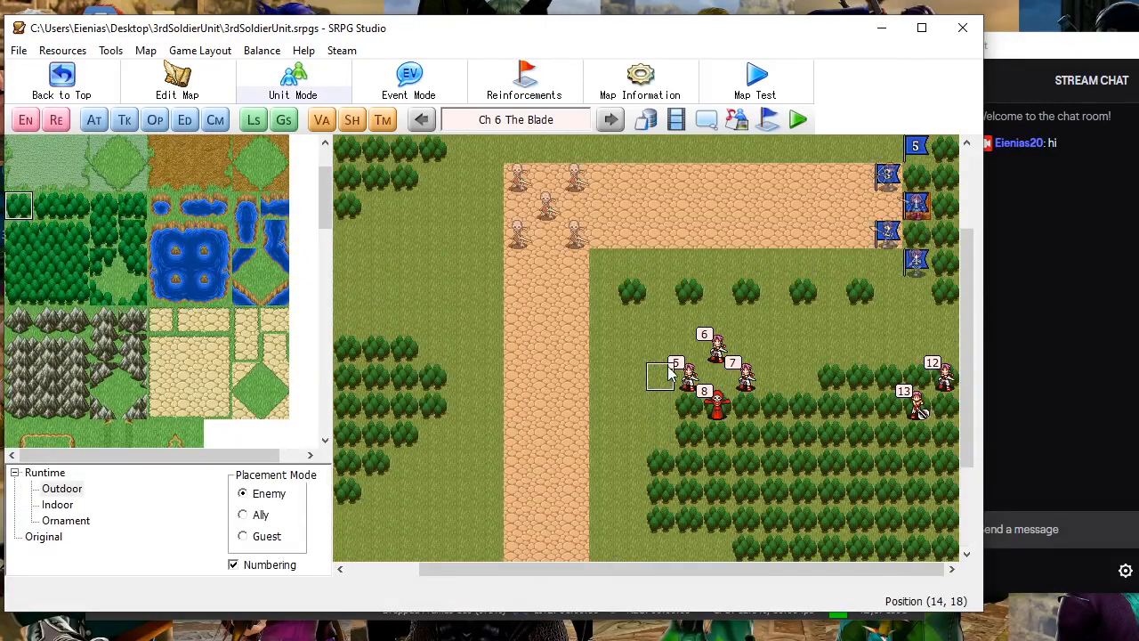
scroll(669, 374, down, 5)
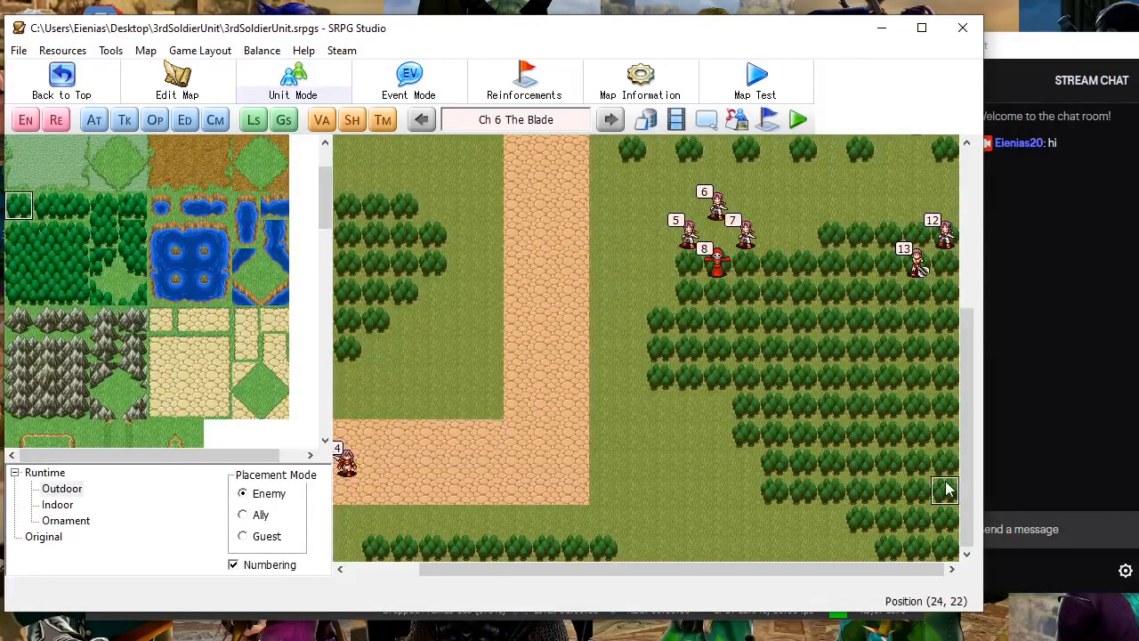
Move Basko, enemy 1, from the upper forest down to the lower stone road, directly beside enemy 14
drag(965, 472, 972, 178)
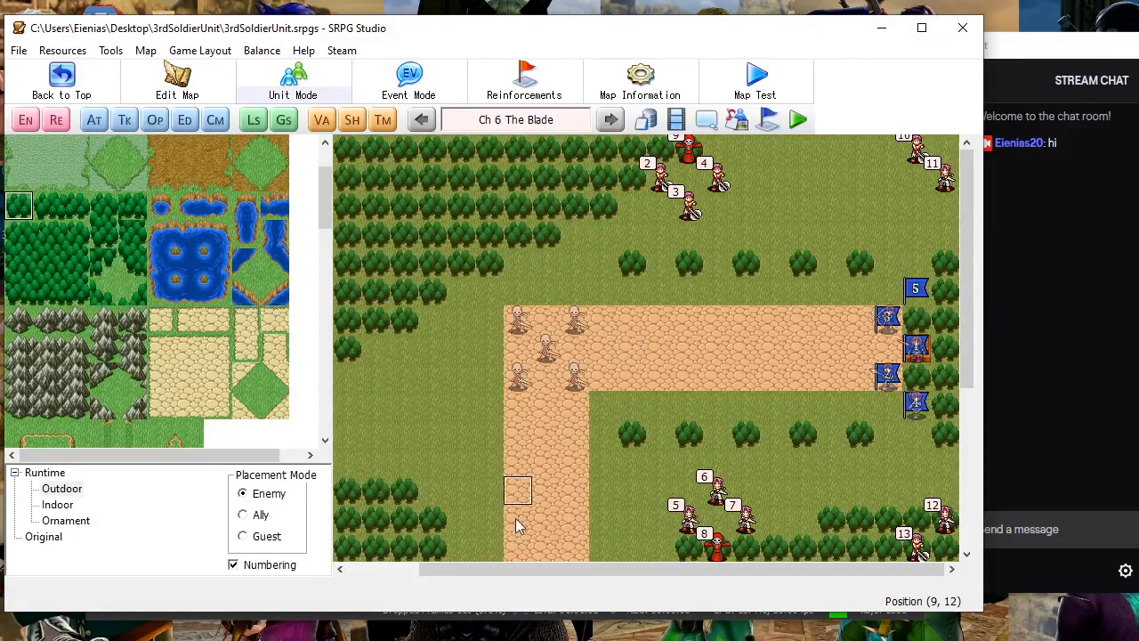
click(480, 639)
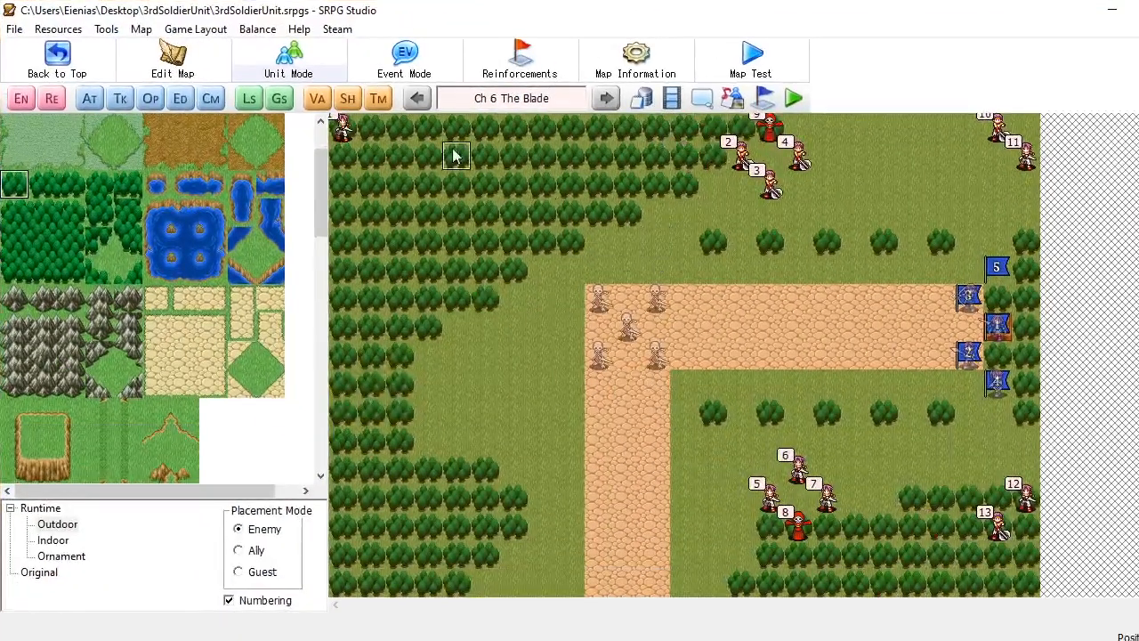
drag(342, 129, 365, 498)
scroll(364, 497, down, 4)
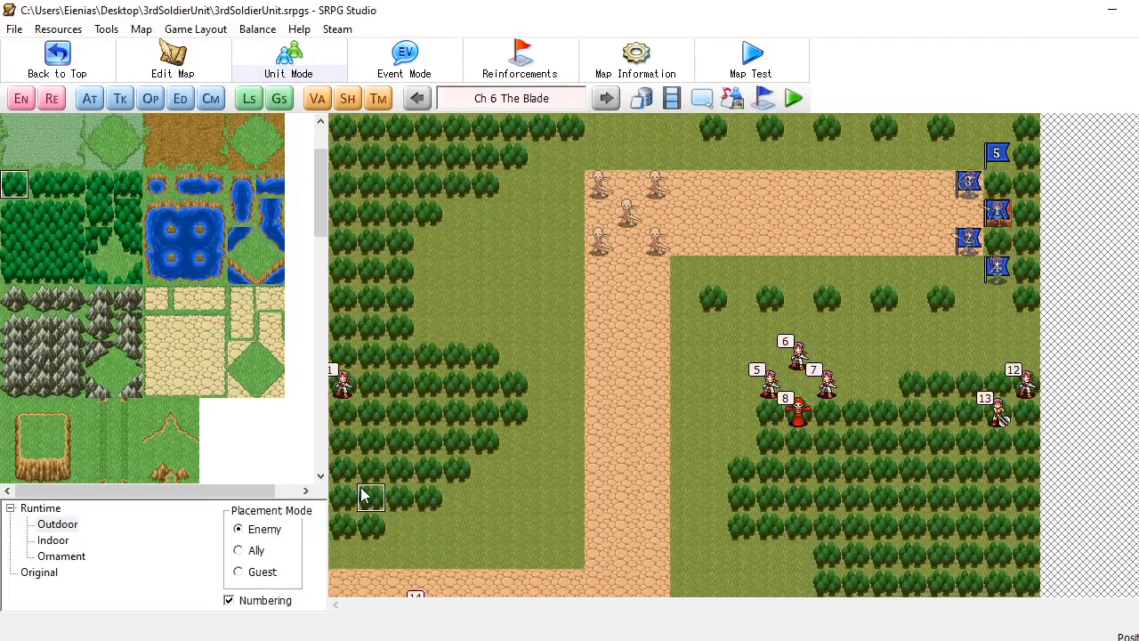
drag(342, 270, 398, 495)
Delete the default enemy 14 standing beside Basko on the lower stone road
click(425, 497)
right_click(421, 499)
click(478, 377)
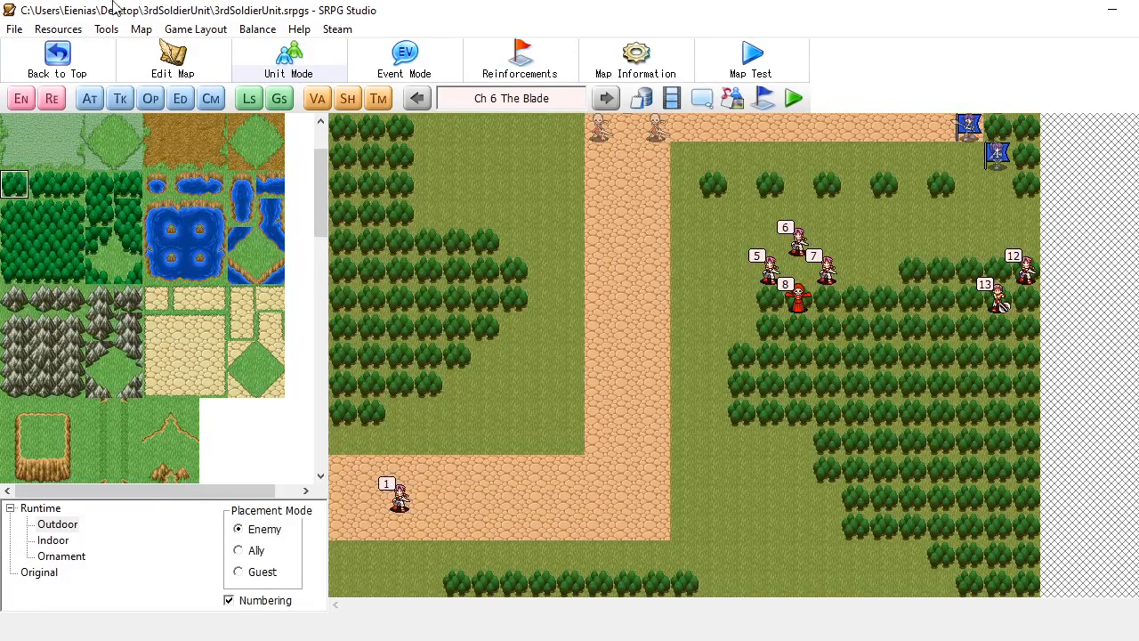
Review the full Ch 6 enemies list in the unit settings
click(21, 98)
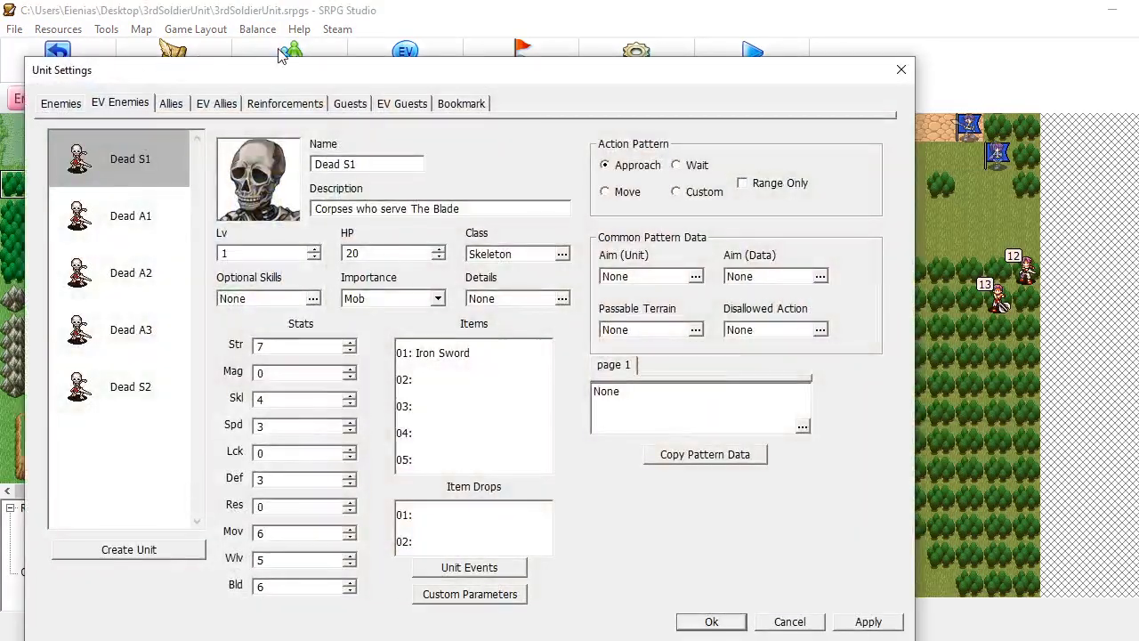
click(60, 103)
click(169, 277)
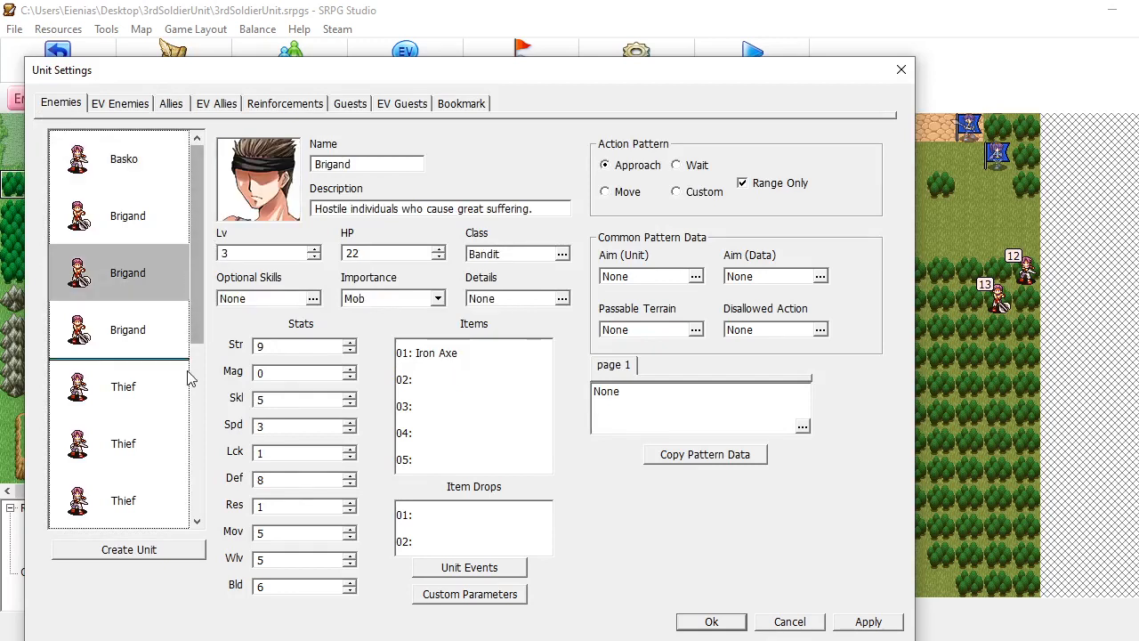
drag(192, 296, 196, 505)
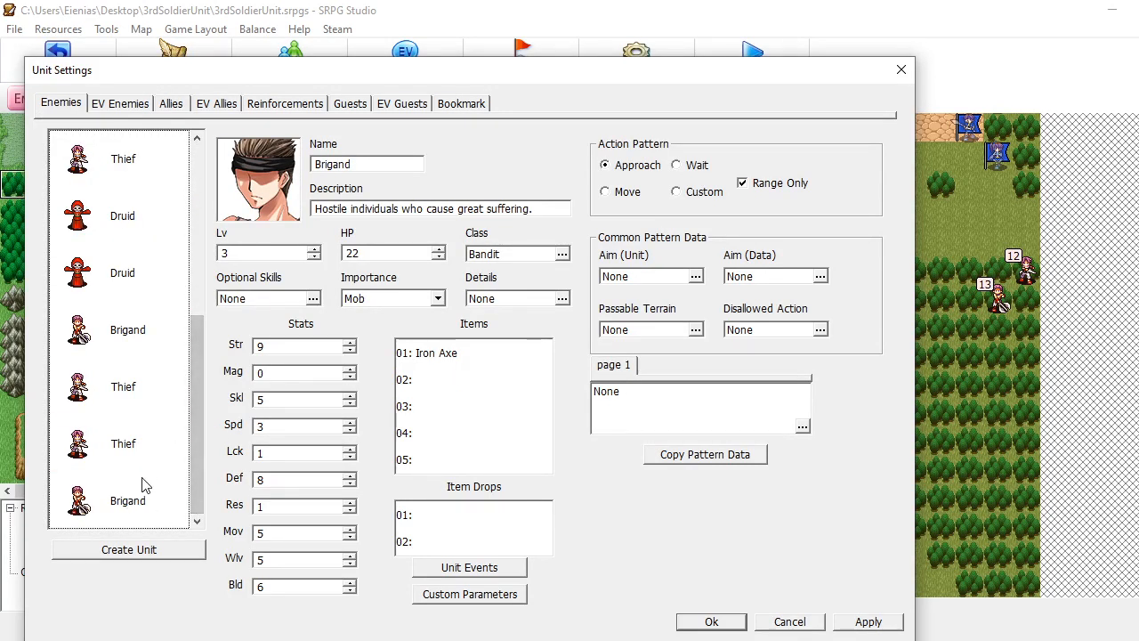
scroll(158, 483, up, 5)
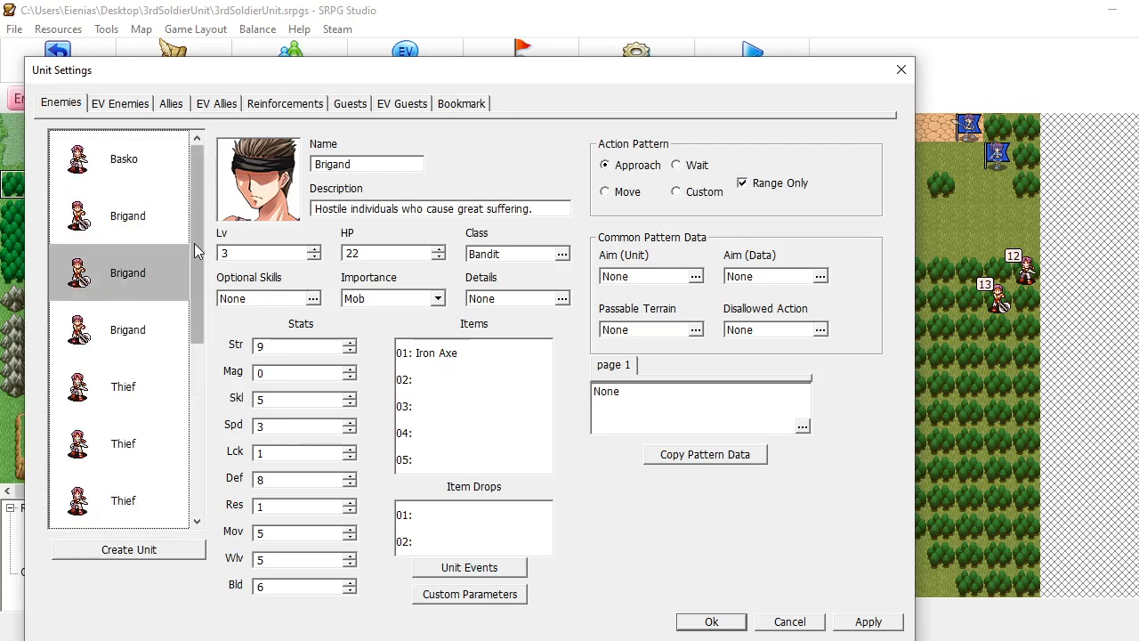
drag(194, 243, 187, 414)
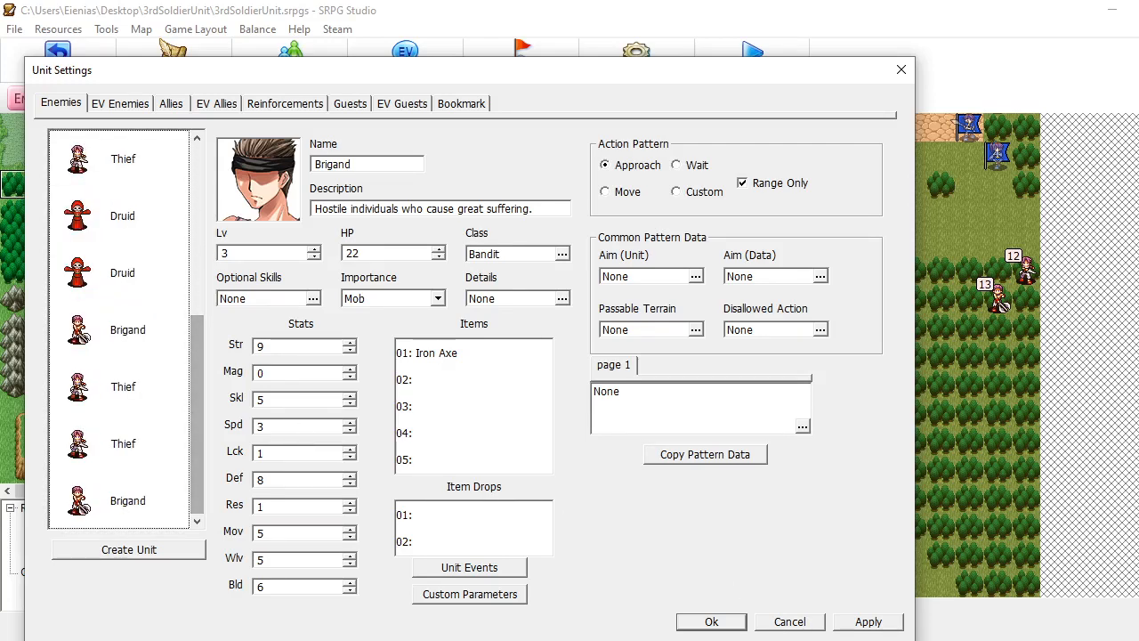
click(741, 625)
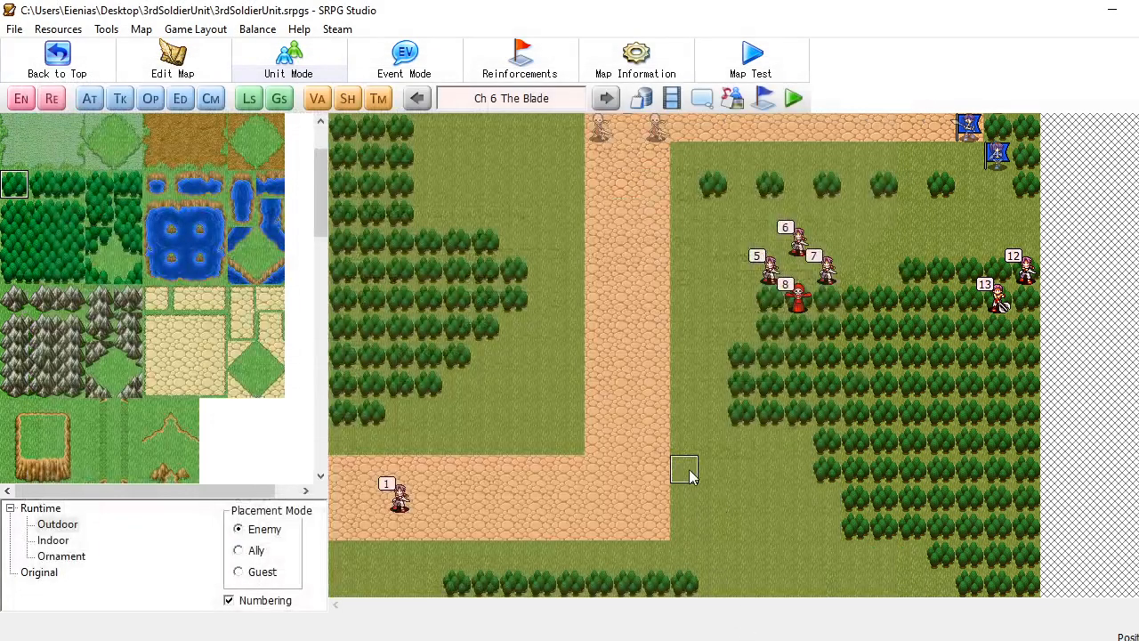
On the Ch 4 Unearthed map, move starting position 1 to the tile directly below starting position 2
scroll(681, 466, up, 5)
scroll(692, 422, up, 1)
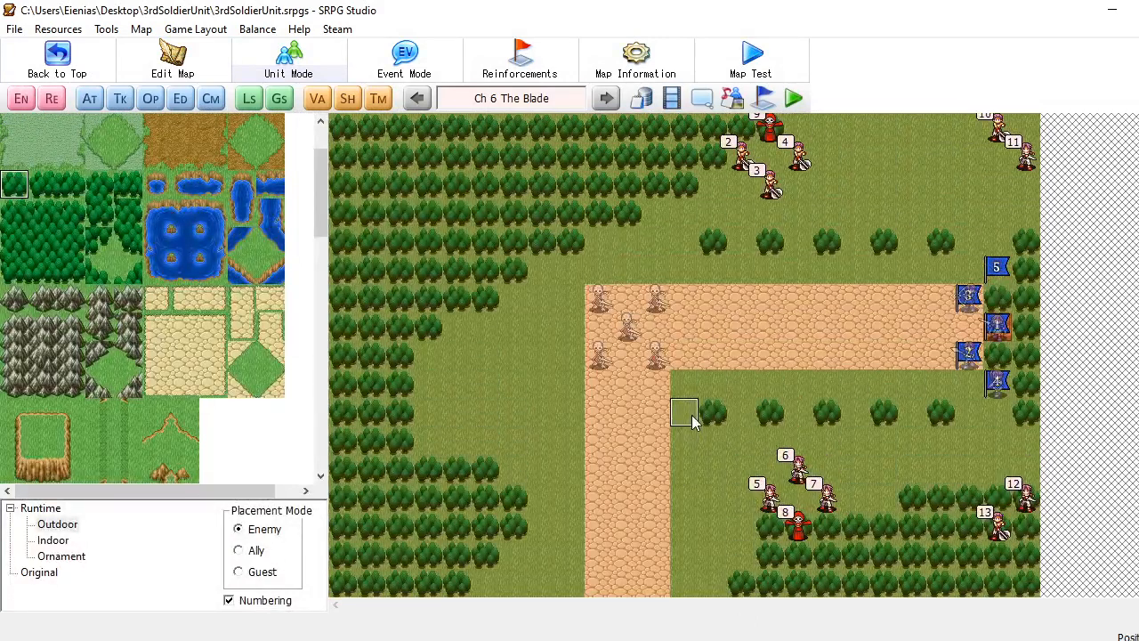
scroll(693, 422, down, 8)
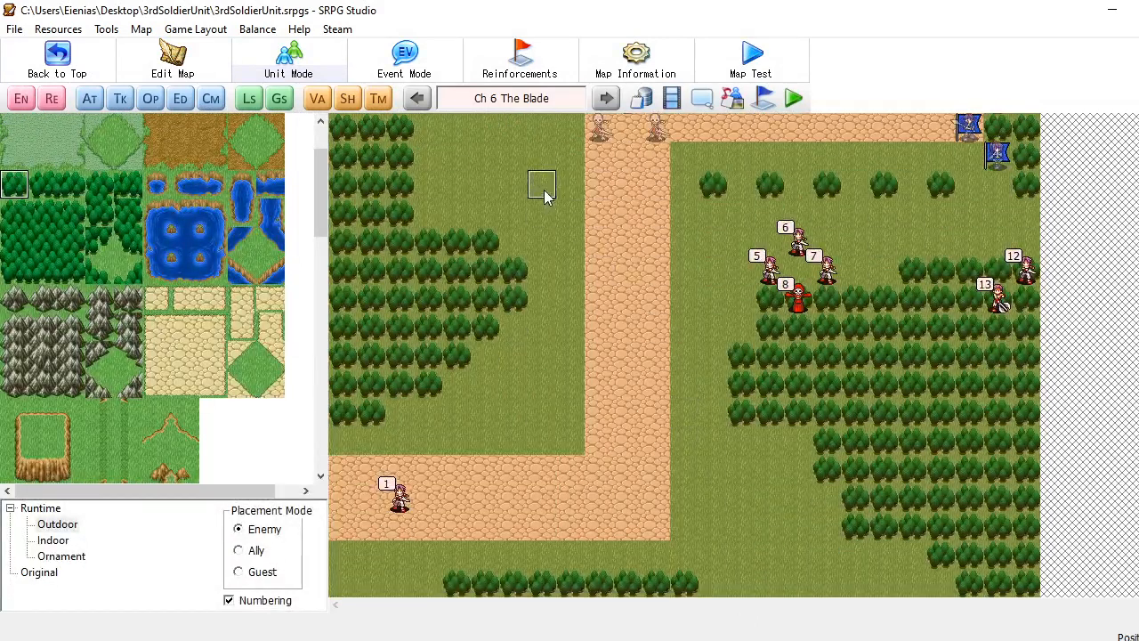
click(417, 99)
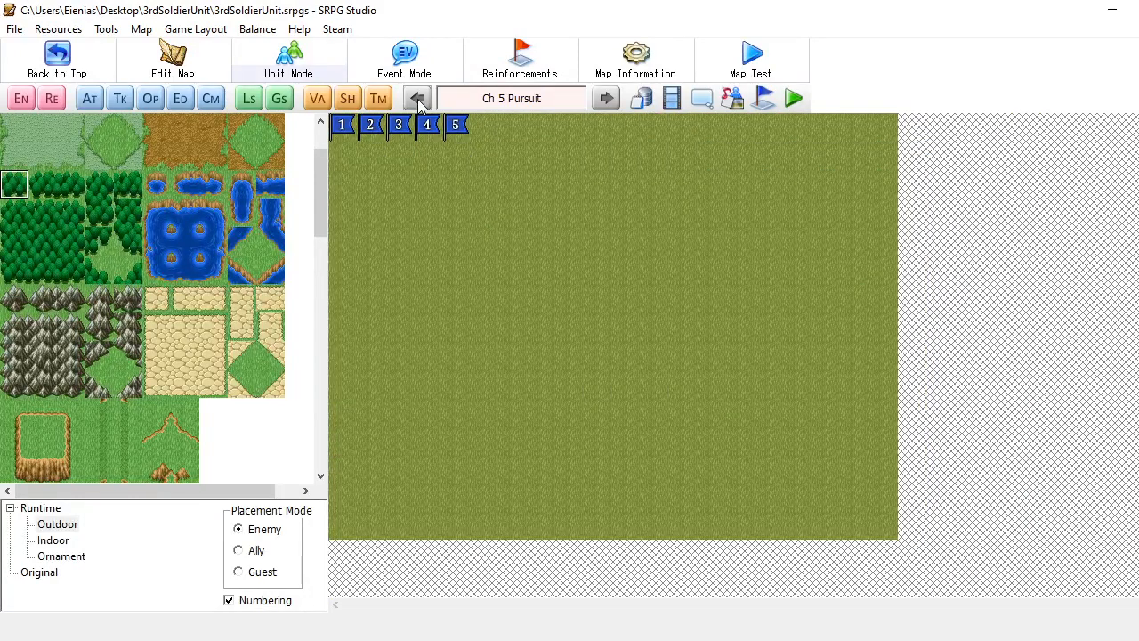
click(418, 99)
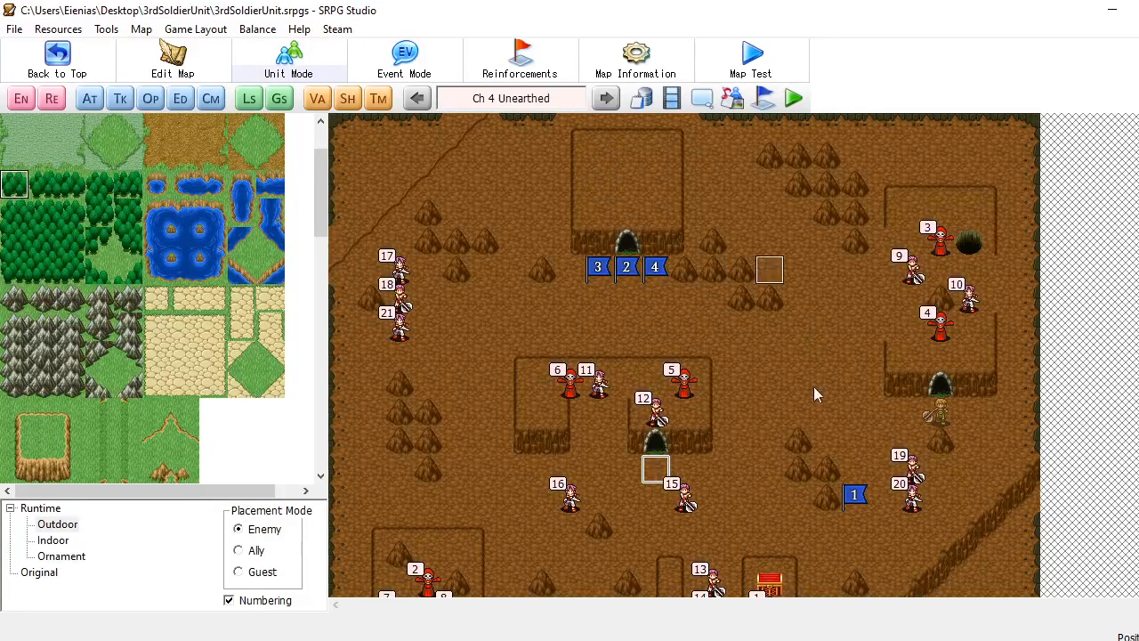
drag(856, 496, 634, 302)
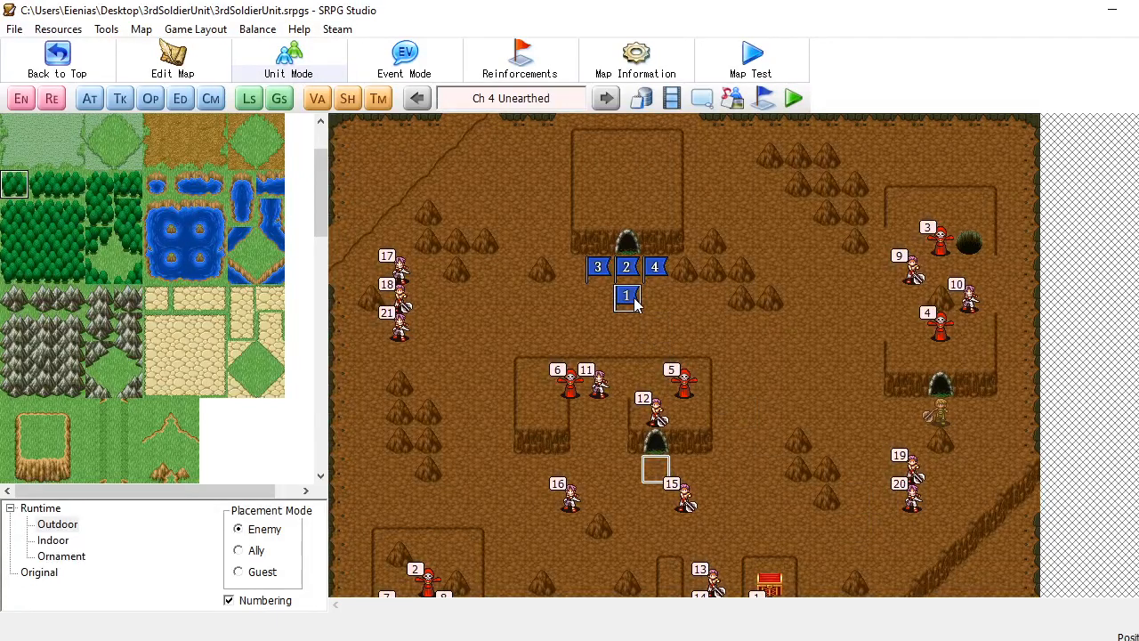
scroll(702, 329, down, 3)
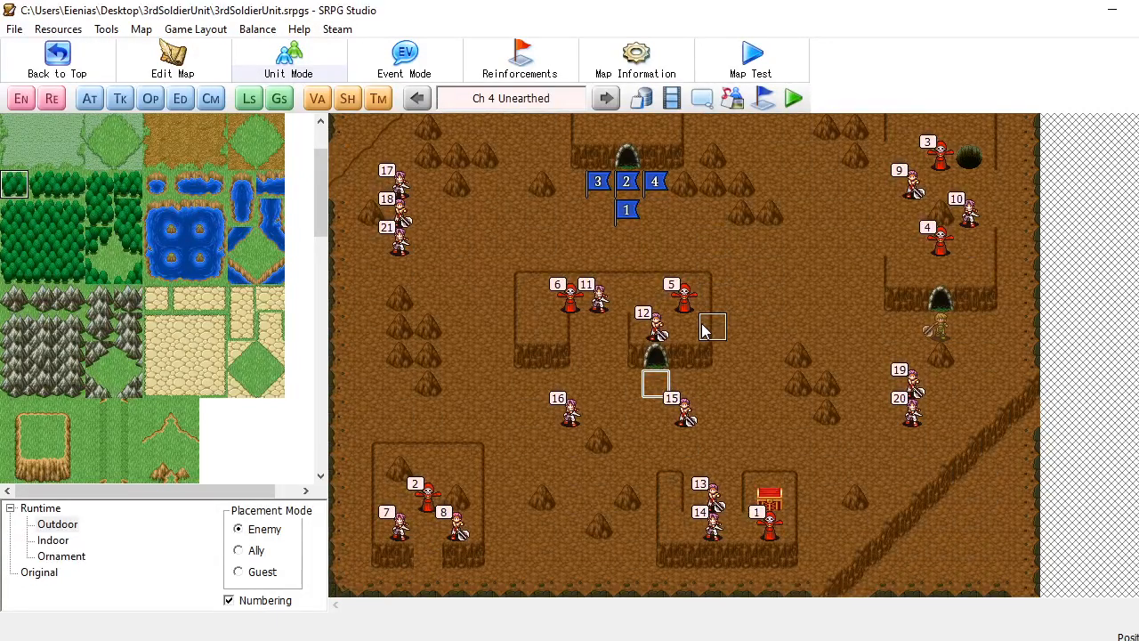
scroll(709, 328, up, 3)
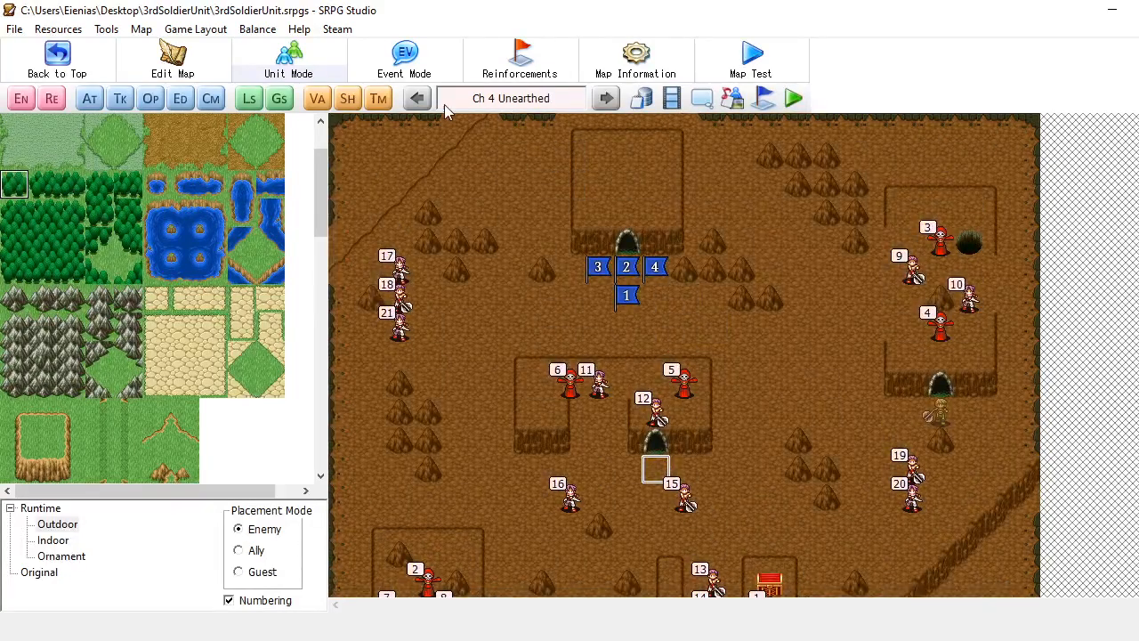
Go back through the earlier chapters to the Prologue The Fall Of Faerum map and look over its unit placement
click(416, 98)
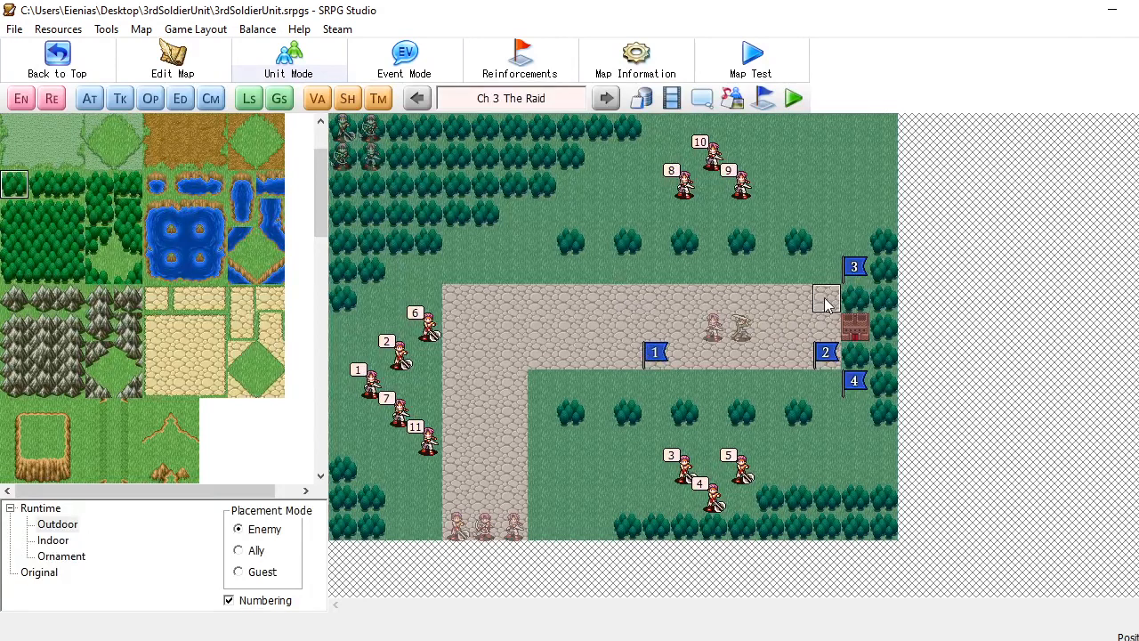
click(416, 99)
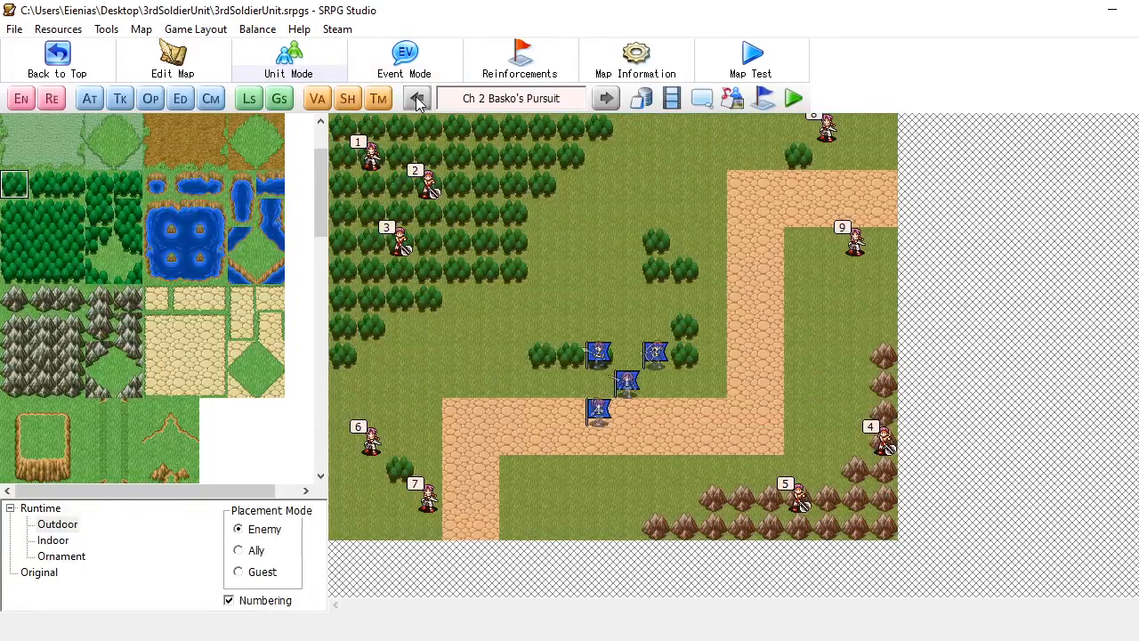
click(417, 99)
click(416, 100)
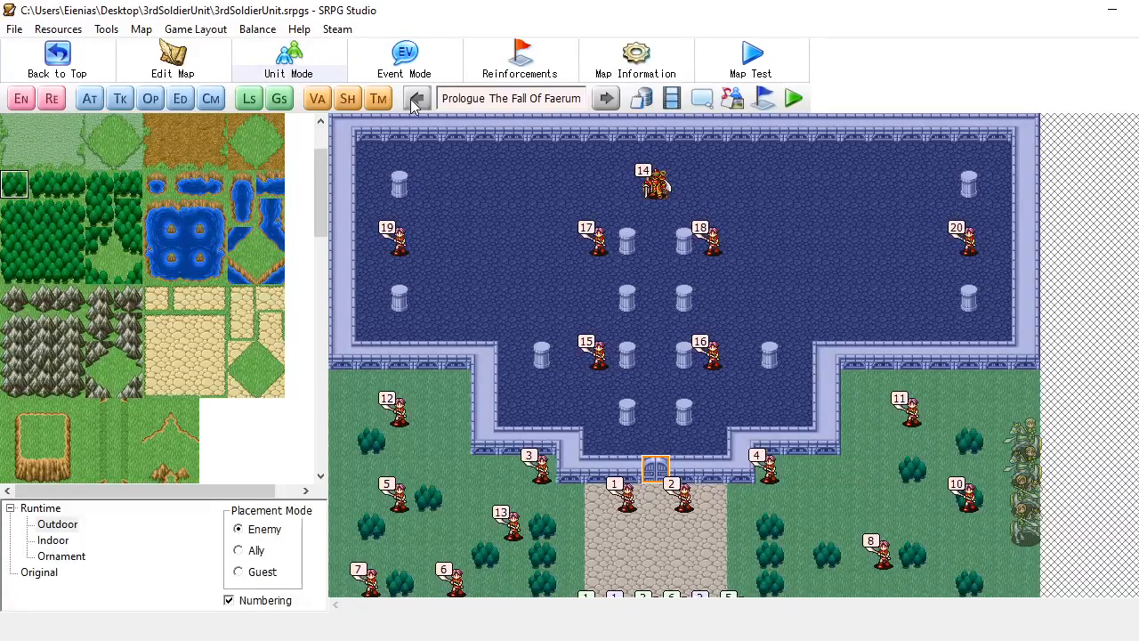
scroll(521, 211, down, 3)
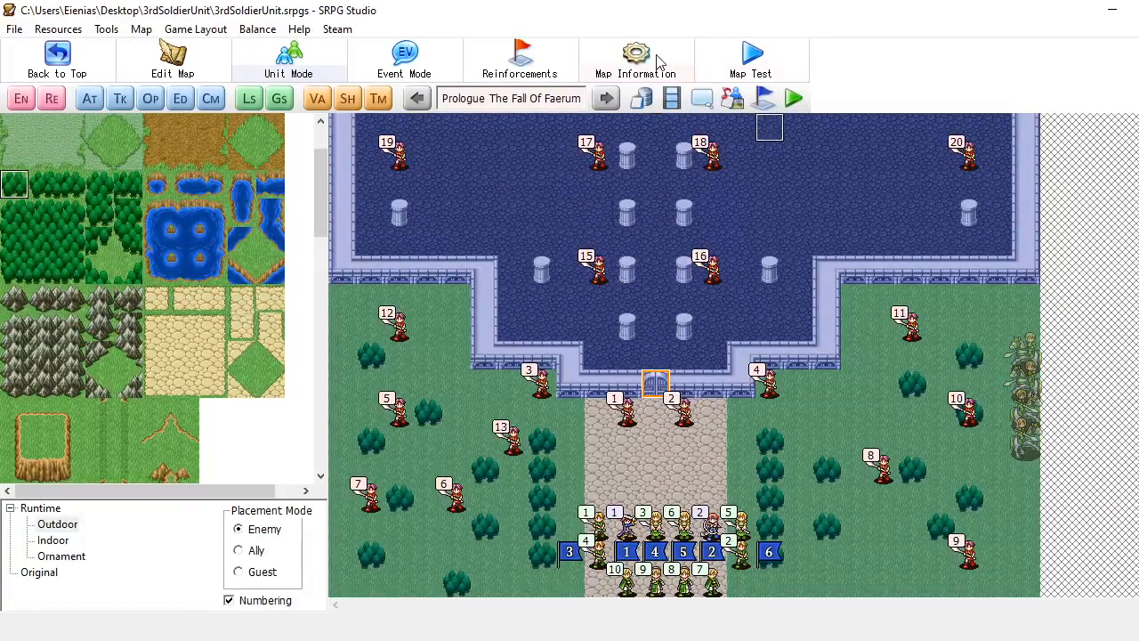
Release the project as a trial version of a paid game to the folder The Reapers_trial, with resources and game data encrypted
click(14, 28)
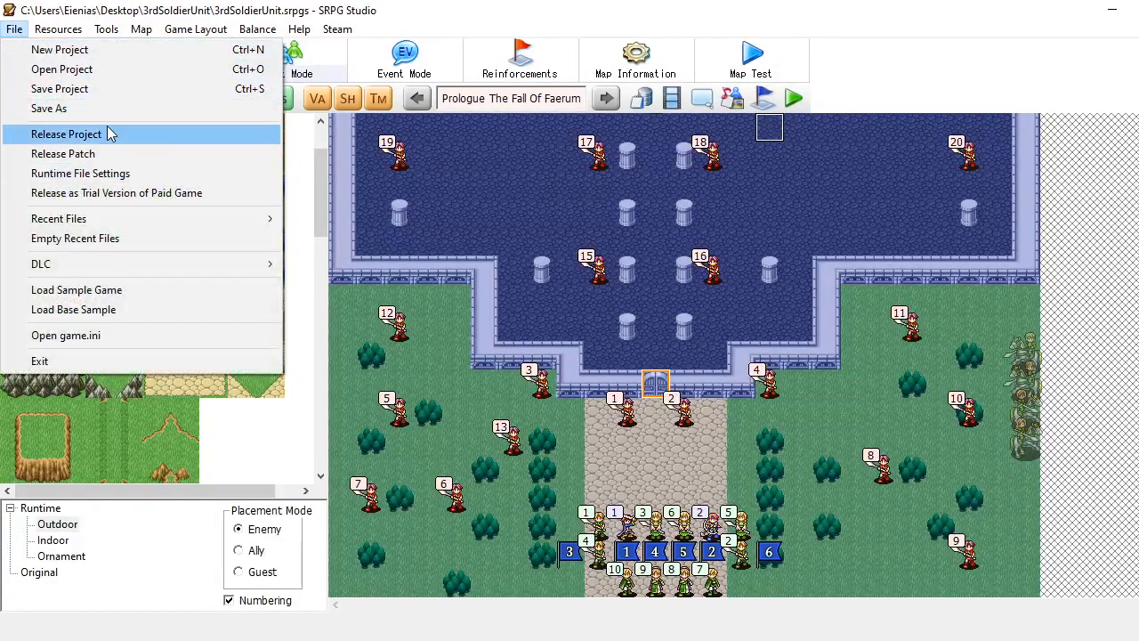
click(123, 193)
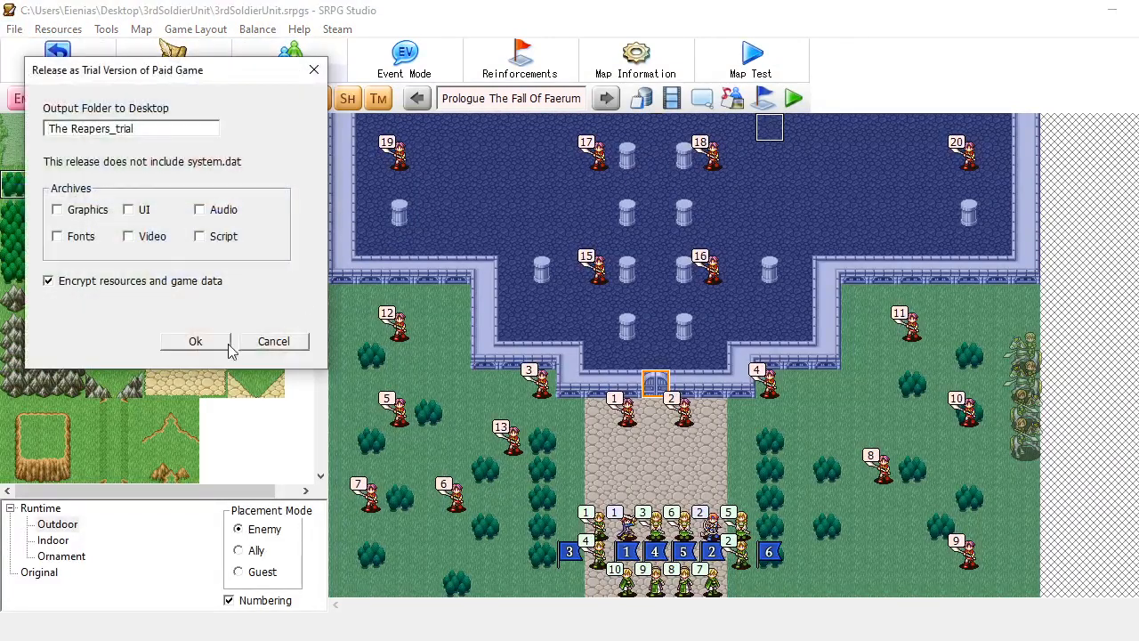
click(210, 345)
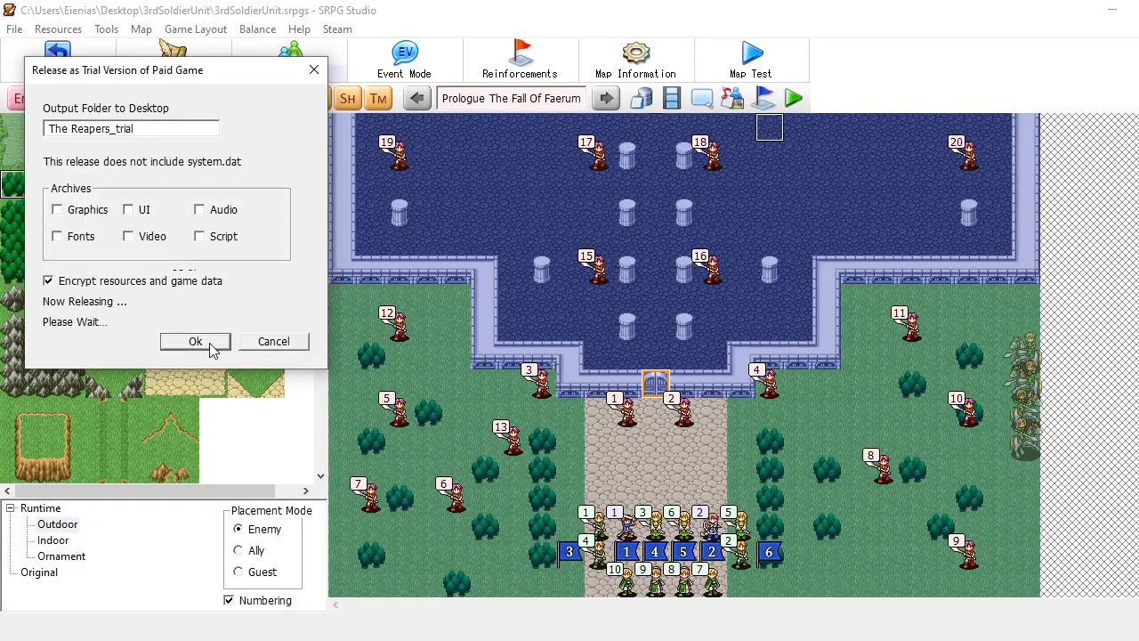
click(637, 63)
click(553, 71)
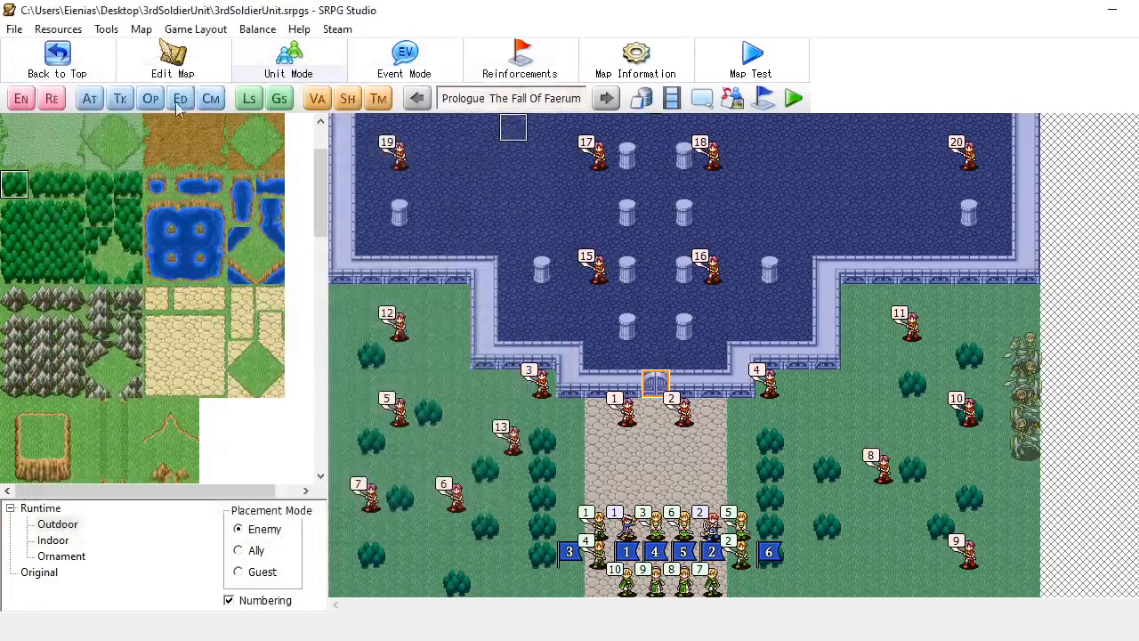
Review the Prologue's auto events Athum Reinforce and Clear Prologue
click(89, 99)
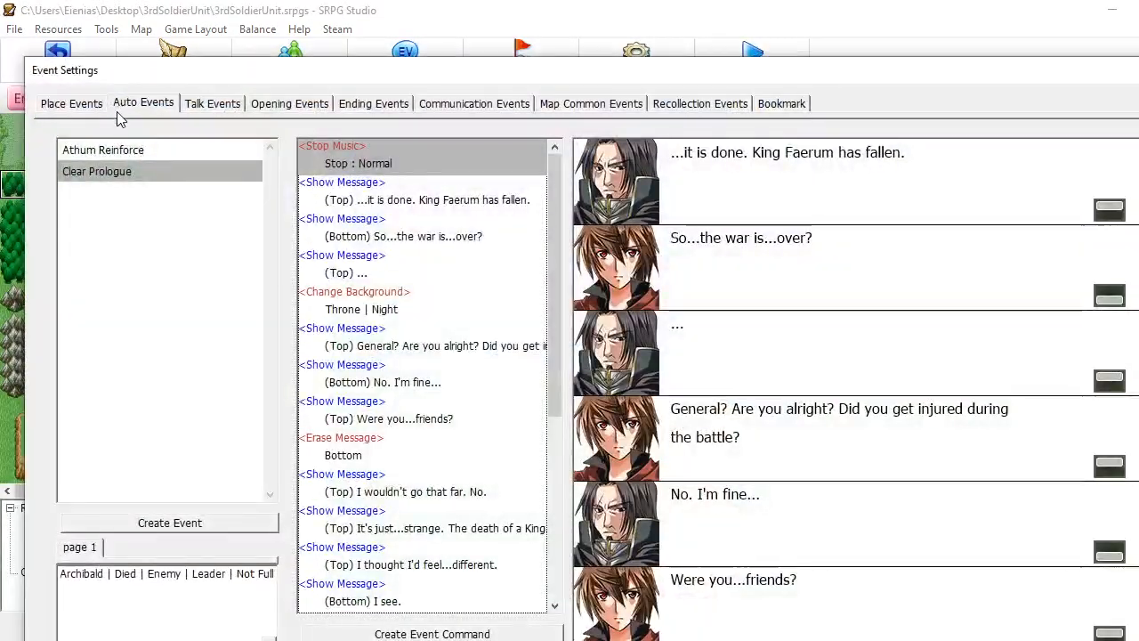
click(140, 149)
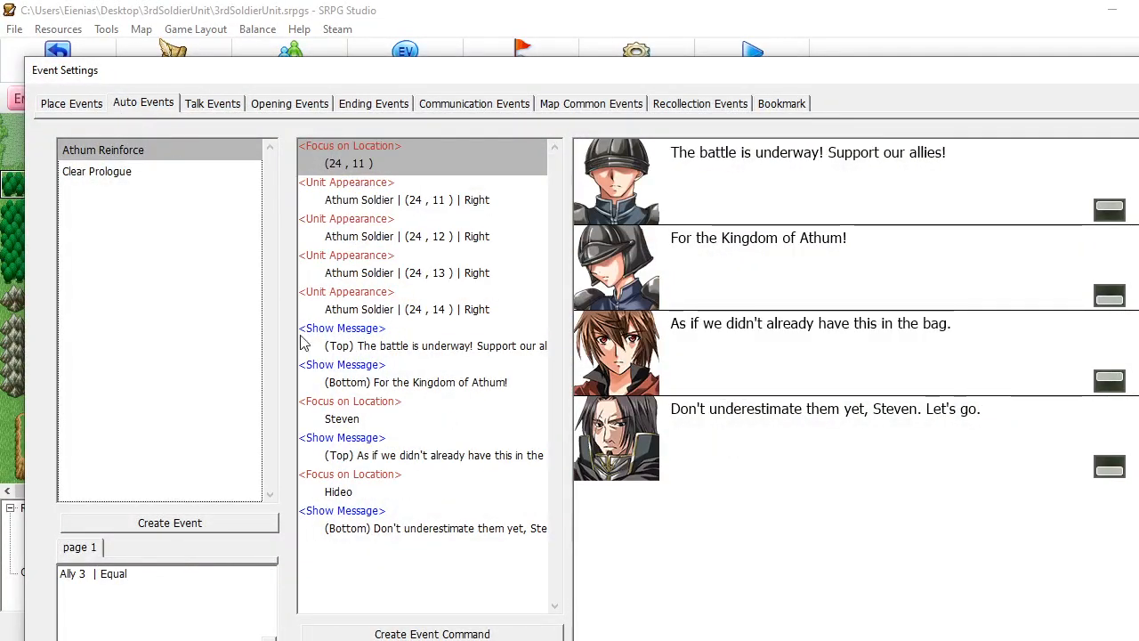
click(148, 167)
click(144, 155)
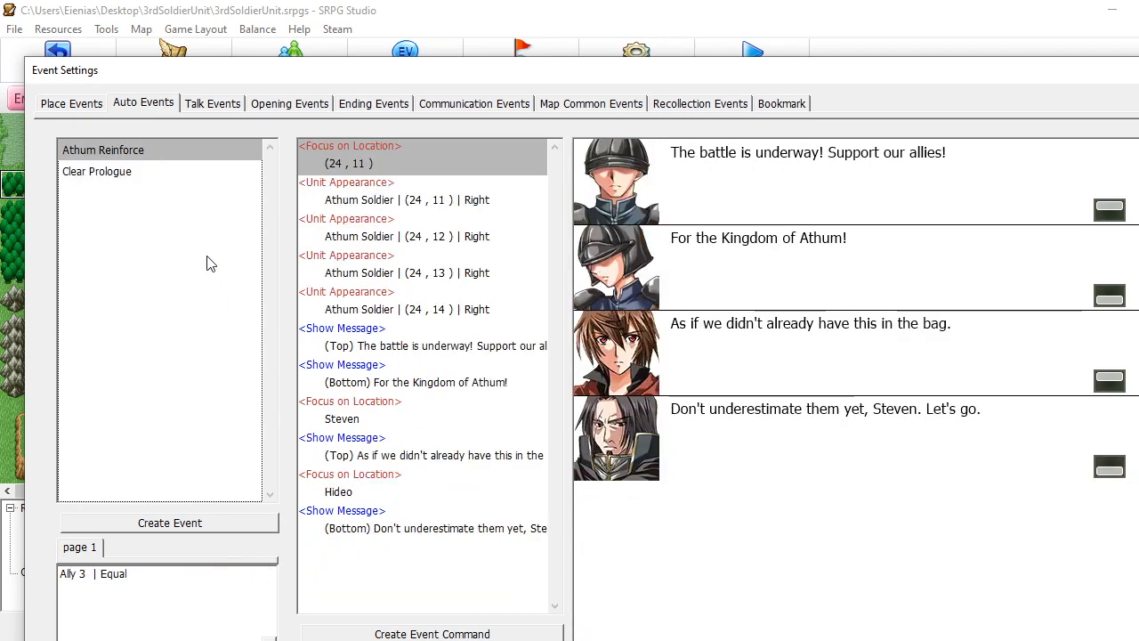
Start a centered Show Info Window command of type Information at the end of the Prologue Intro opening event
click(275, 106)
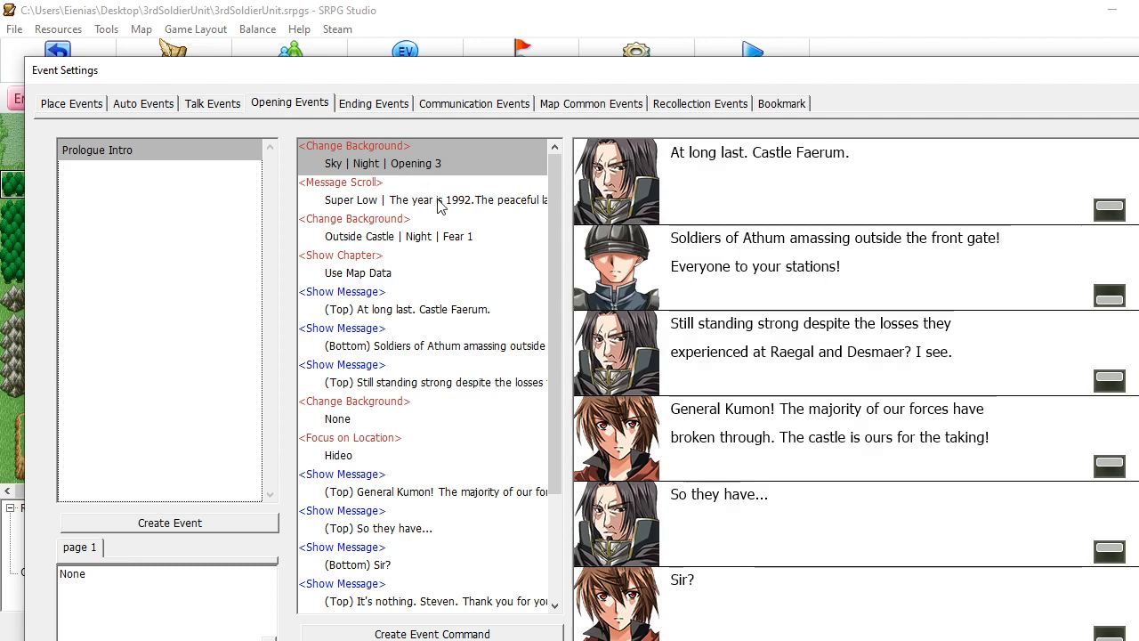
scroll(440, 249, down, 3)
scroll(450, 315, up, 1)
scroll(424, 478, down, 1)
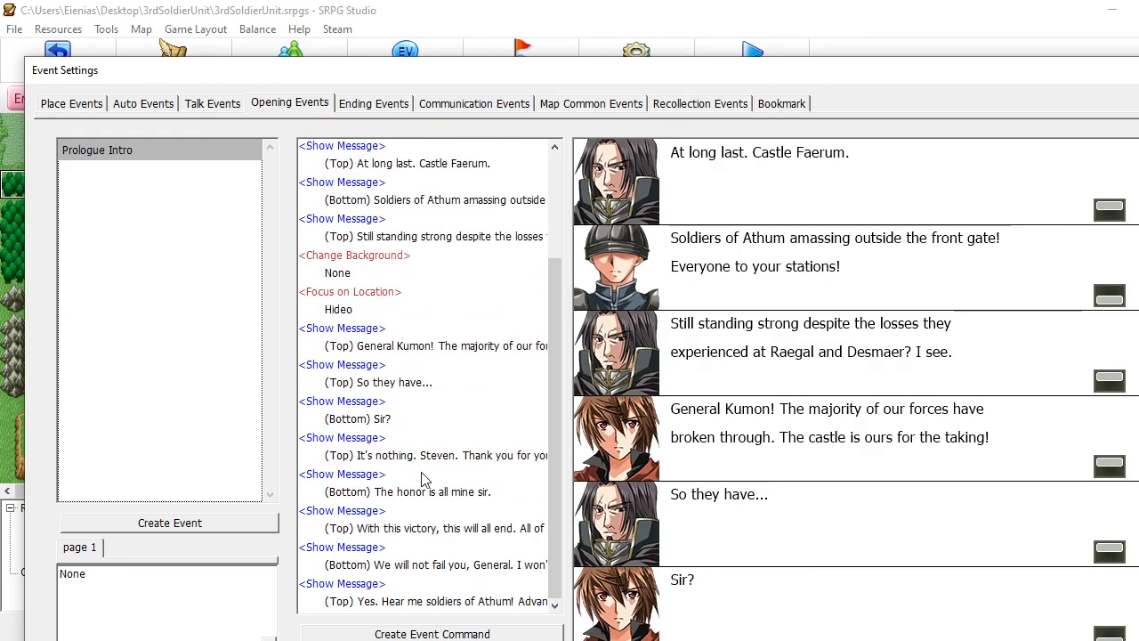
click(459, 633)
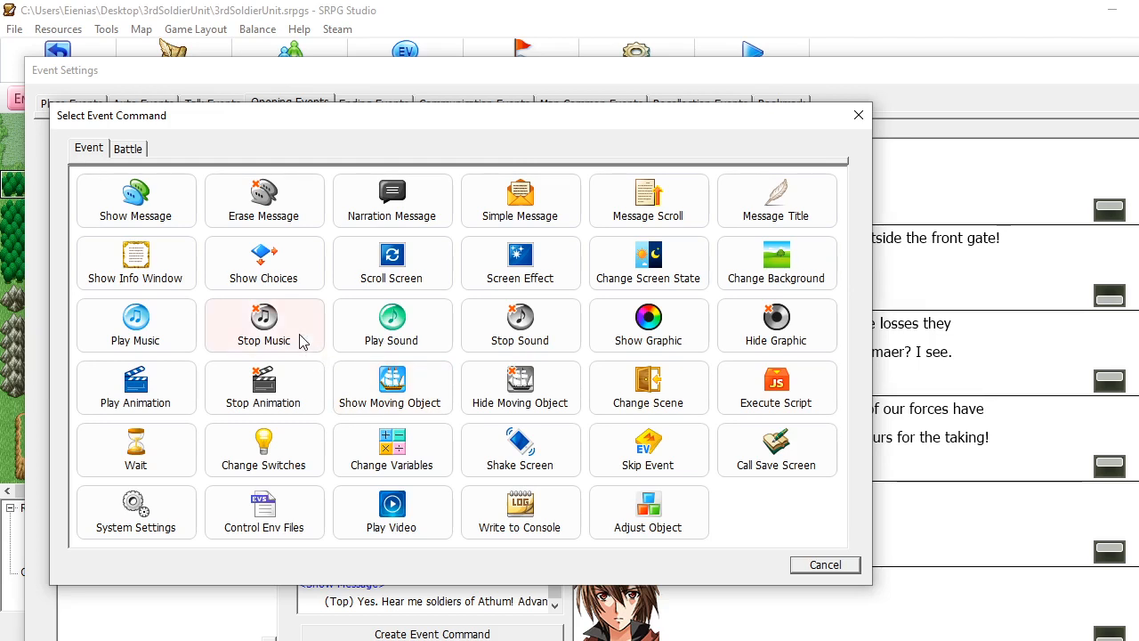
click(163, 270)
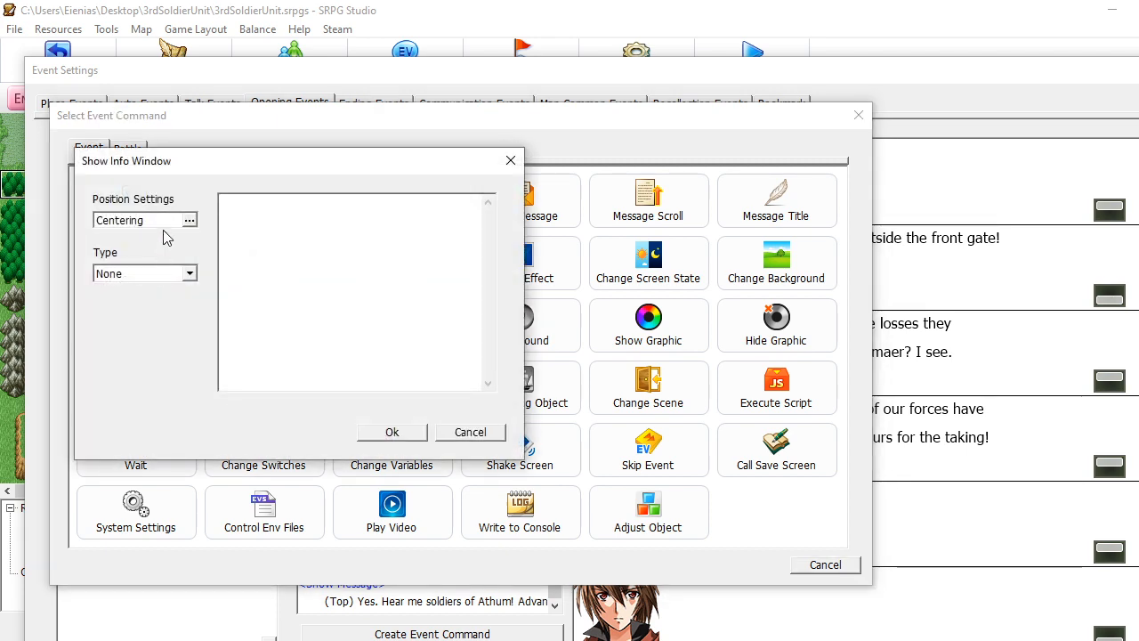
click(153, 274)
click(162, 301)
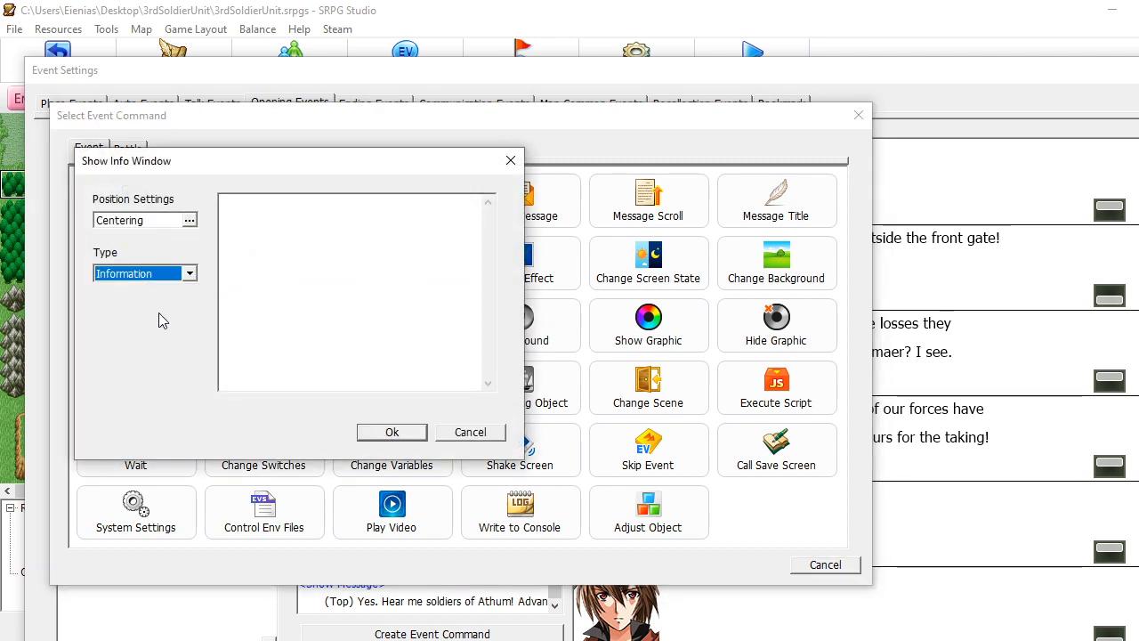
Enter the text "Select Hideo and move him next to an enemy unit to attack! Steven, being an archer, can attack from afar but is unable to counterattack."
click(346, 312)
text(k)
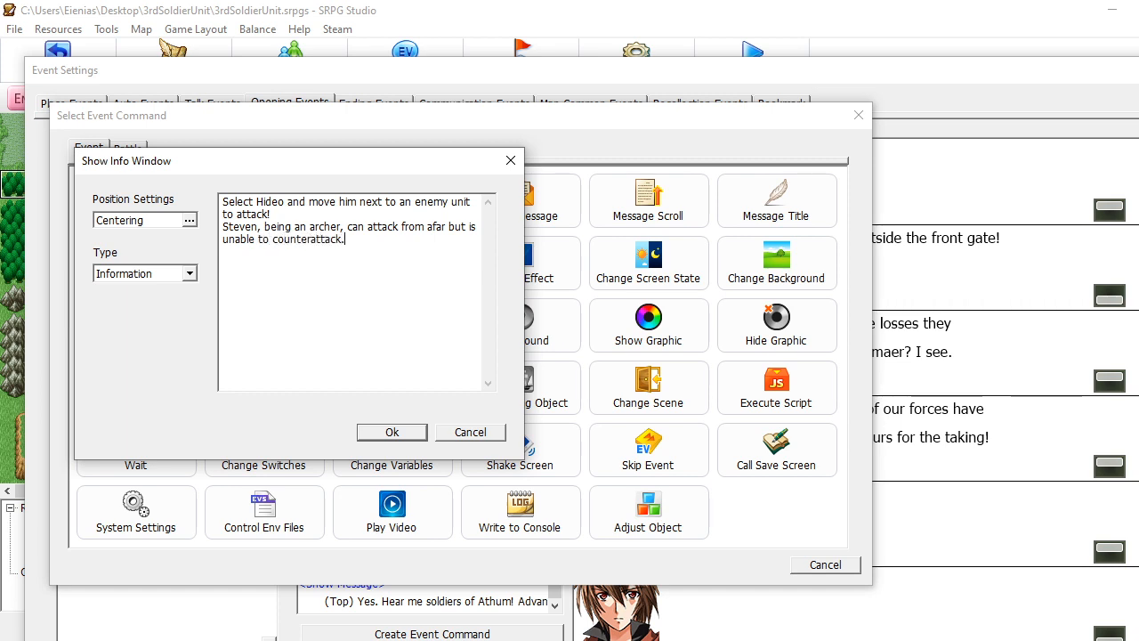
click(409, 434)
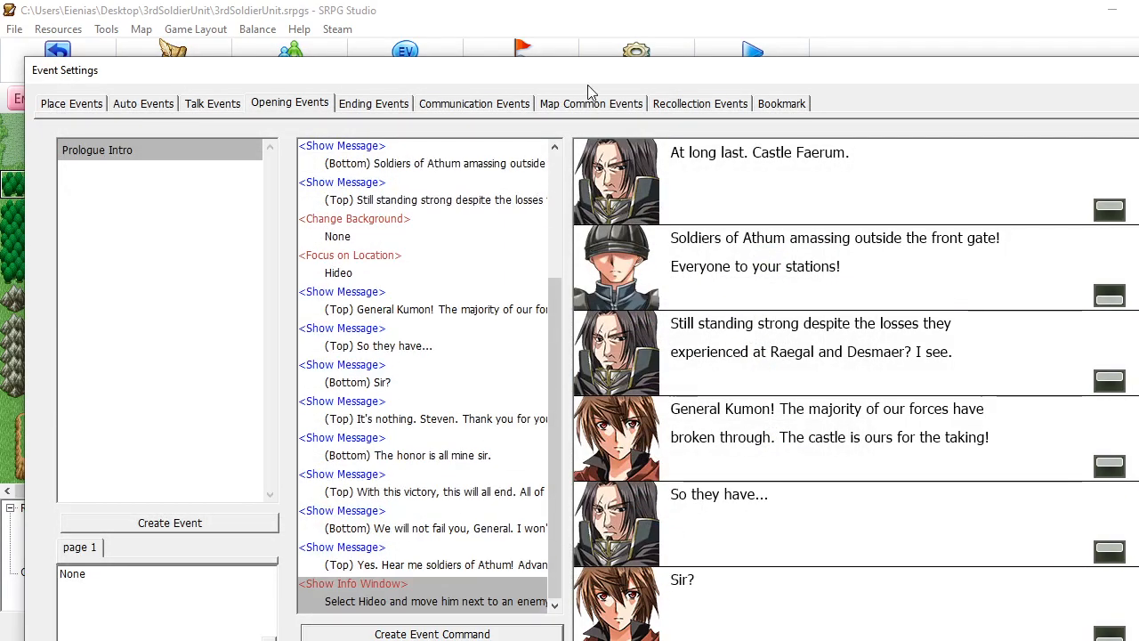
Check the end of the Prologue Intro opening event, apply the event changes and close the event settings
drag(602, 64, 573, 8)
scroll(738, 418, down, 1)
scroll(737, 425, down, 4)
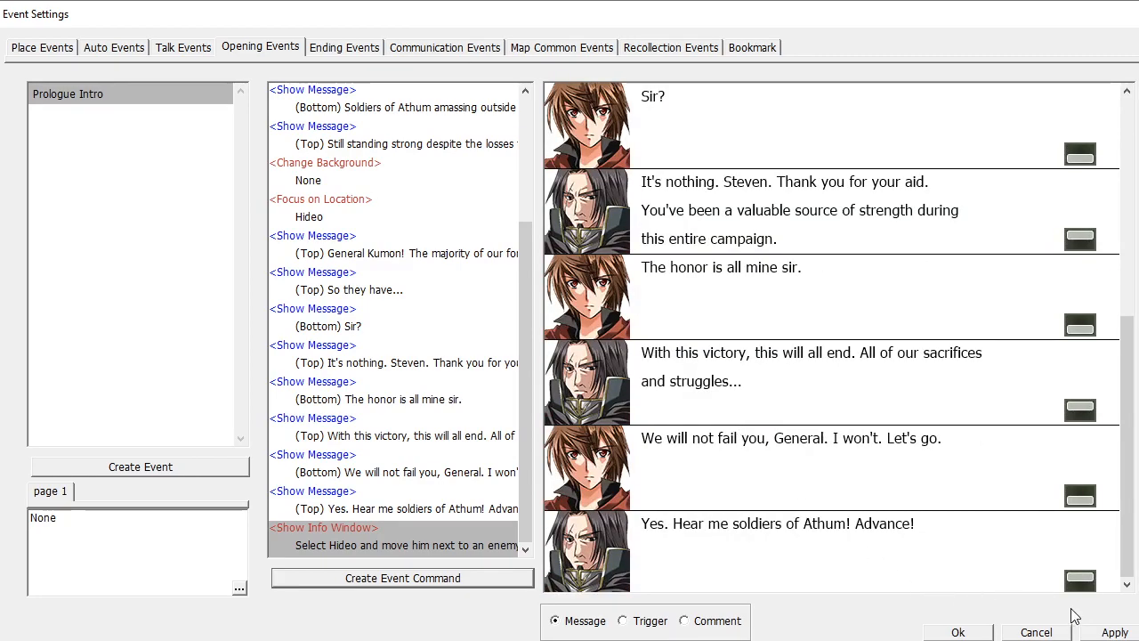
click(1112, 636)
click(974, 634)
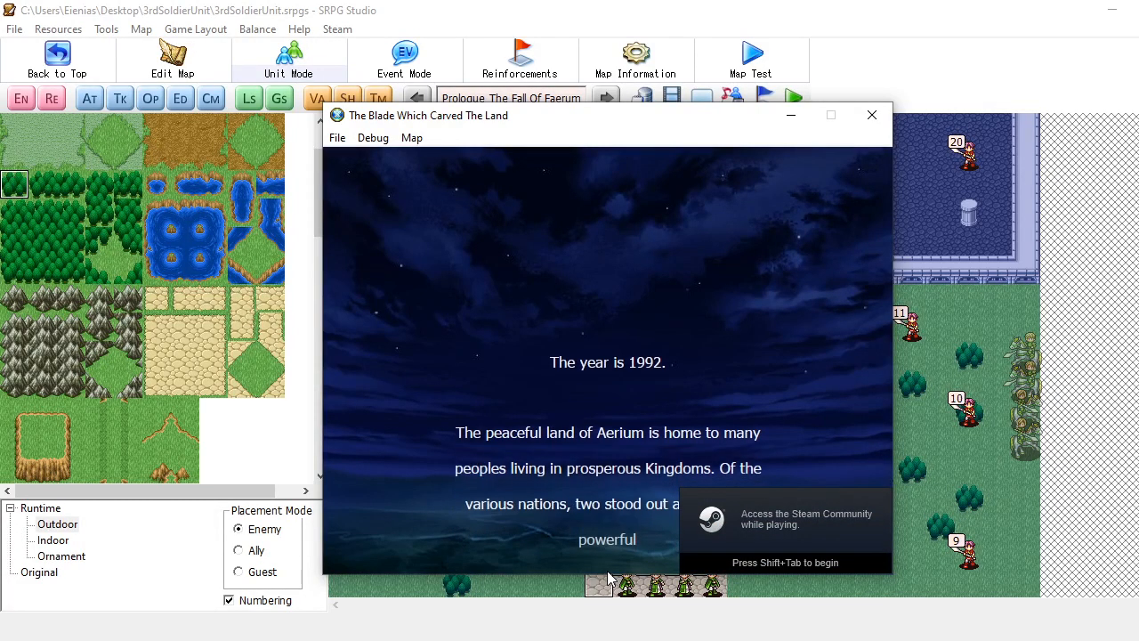
Lower the system volume to 6 during the game's intro text, check OBS briefly and return to the game test
key(XF86AudioLowerVolume)
key(XF86AudioLowerVolume)
key(XF86AudioLowerVolume)
key(XF86AudioLowerVolume)
key(XF86AudioLowerVolume)
key(XF86AudioLowerVolume)
key(XF86AudioLowerVolume)
key(XF86AudioLowerVolume)
key(XF86AudioLowerVolume)
key(XF86AudioLowerVolume)
key(XF86AudioLowerVolume)
key(XF86AudioLowerVolume)
key(XF86AudioLowerVolume)
key(XF86AudioLowerVolume)
key(XF86AudioLowerVolume)
key(XF86AudioLowerVolume)
key(XF86AudioLowerVolume)
key(XF86AudioLowerVolume)
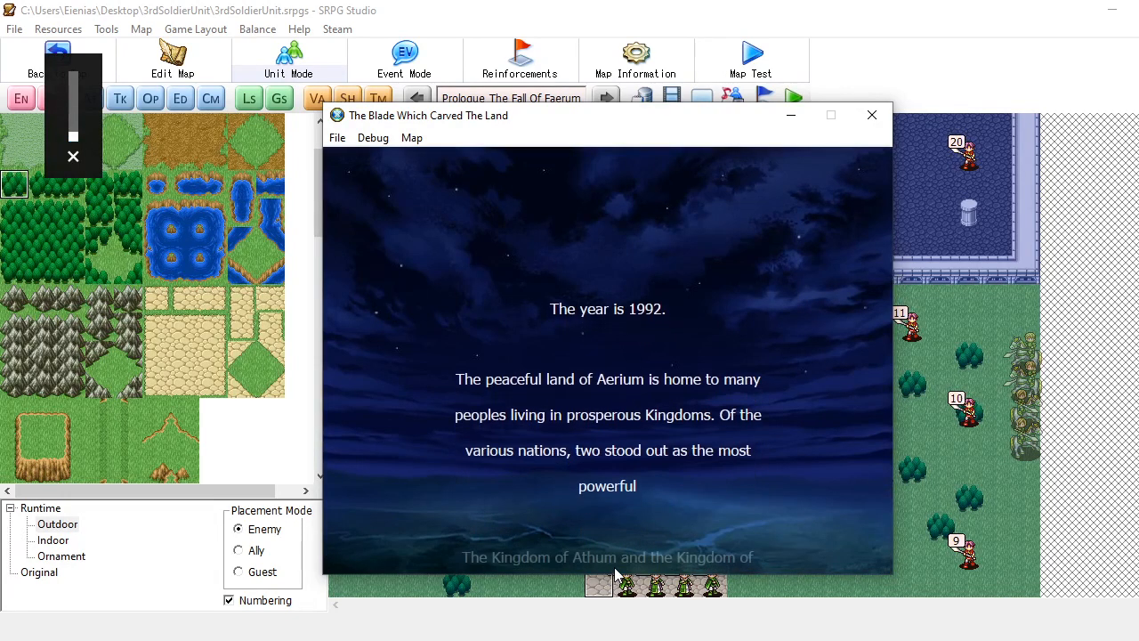
key(XF86AudioRaiseVolume)
key(XF86AudioRaiseVolume)
key(XF86AudioRaiseVolume)
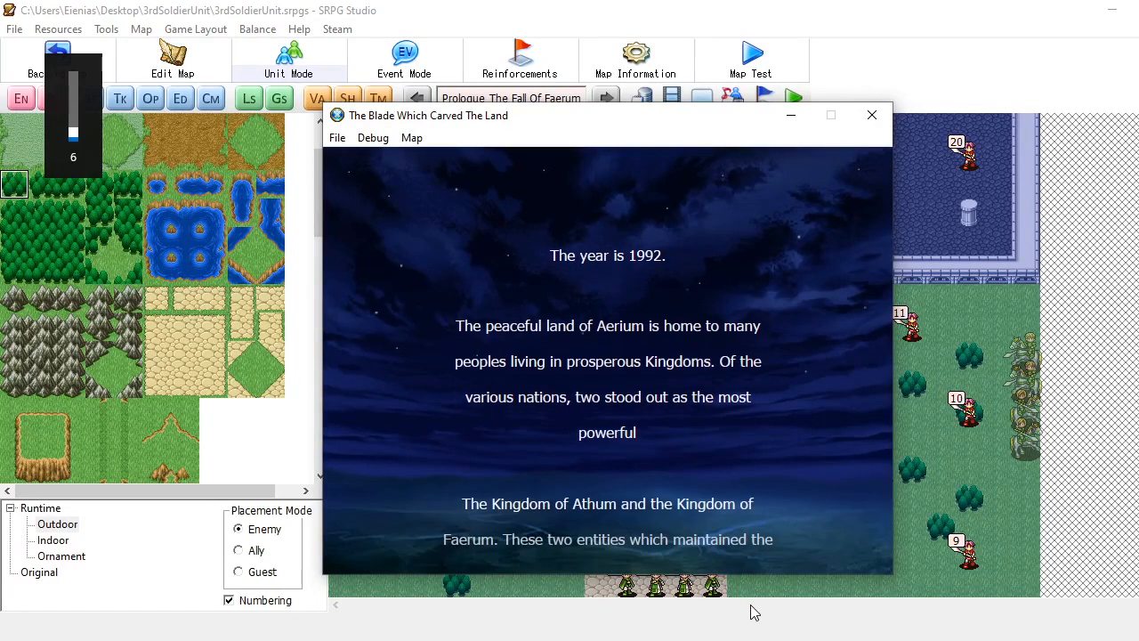
key(alt+Tab)
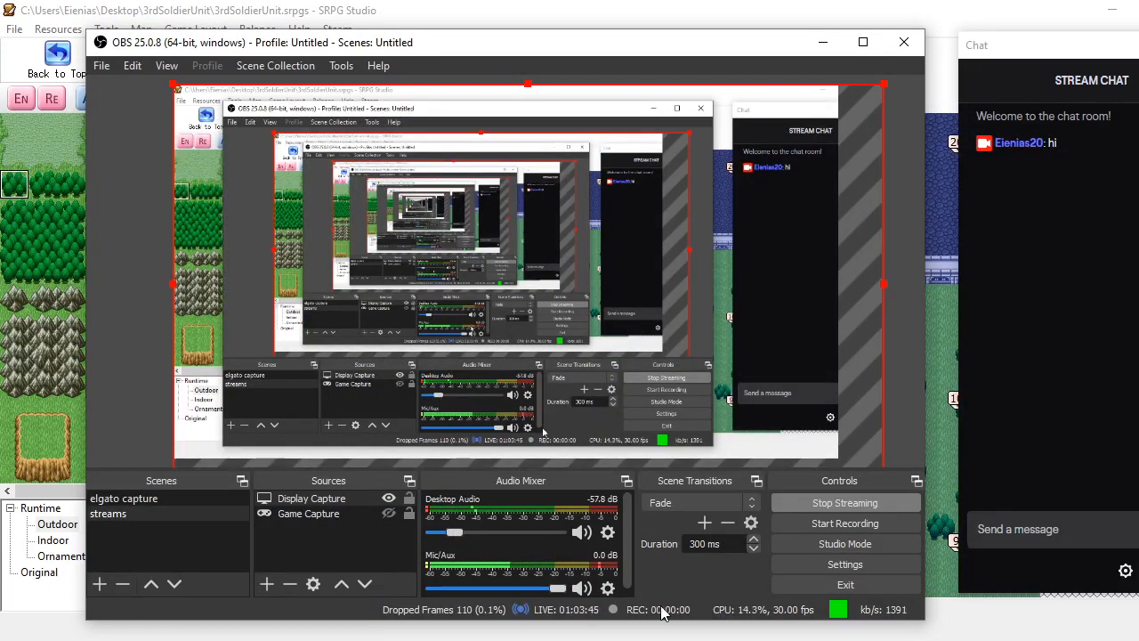
key(alt+Tab)
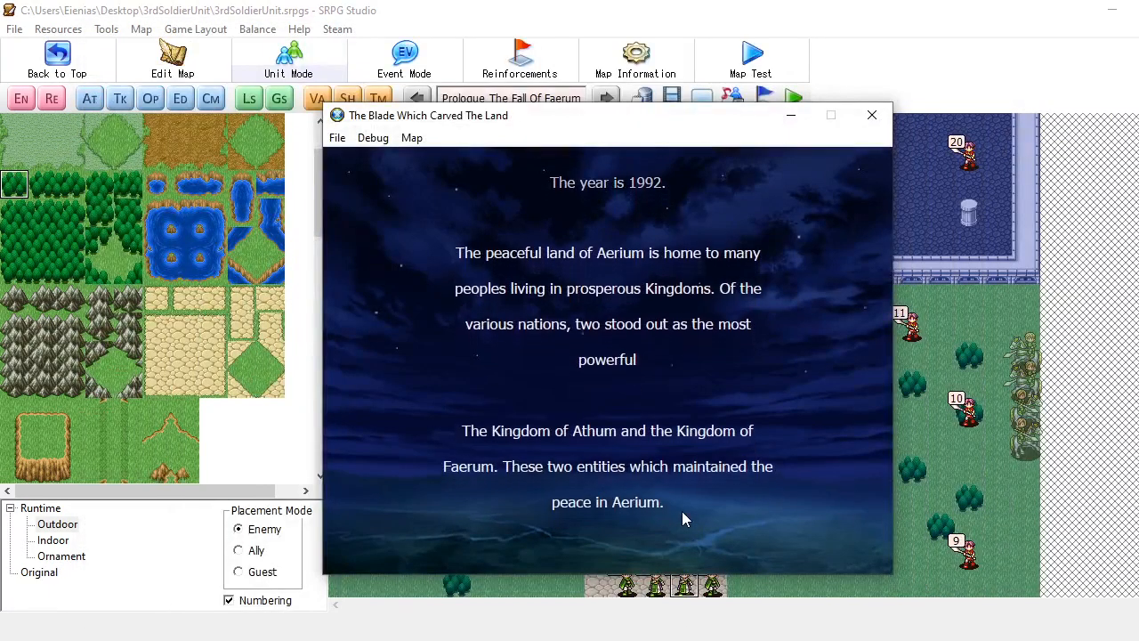
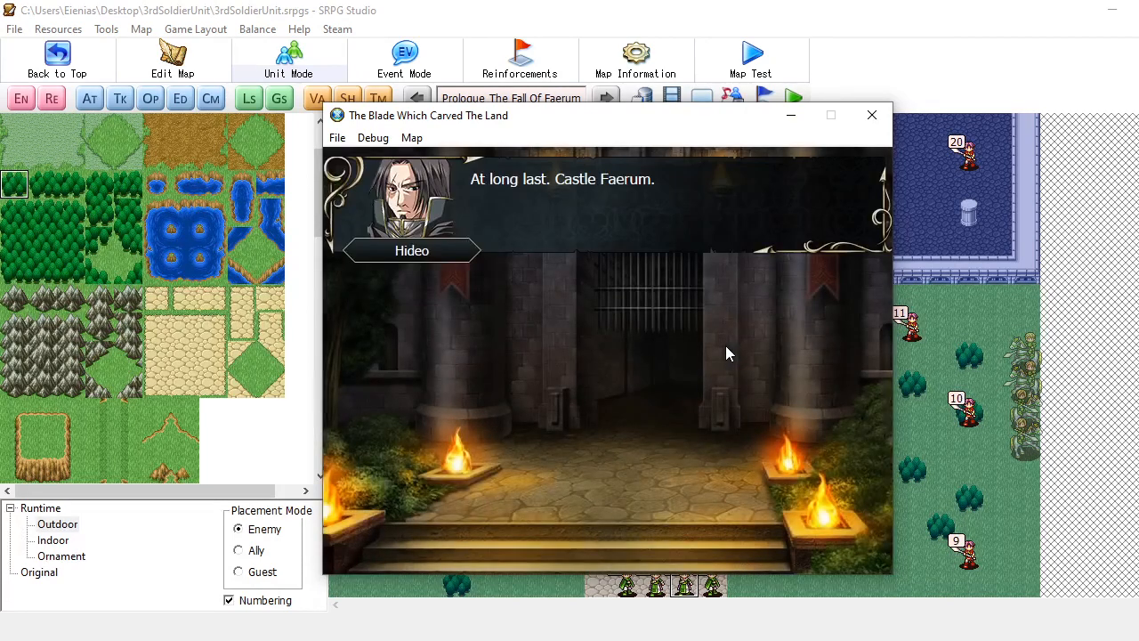
Play through the Prologue's opening dialogue in the game test and check the tutorial info window at its end
click(726, 345)
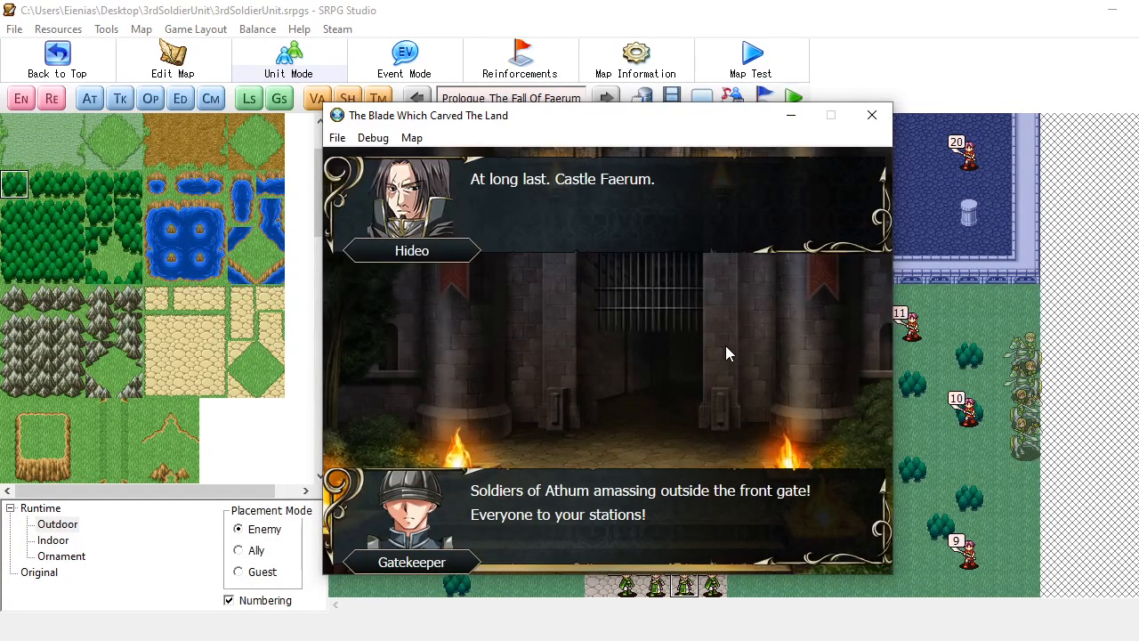
click(726, 347)
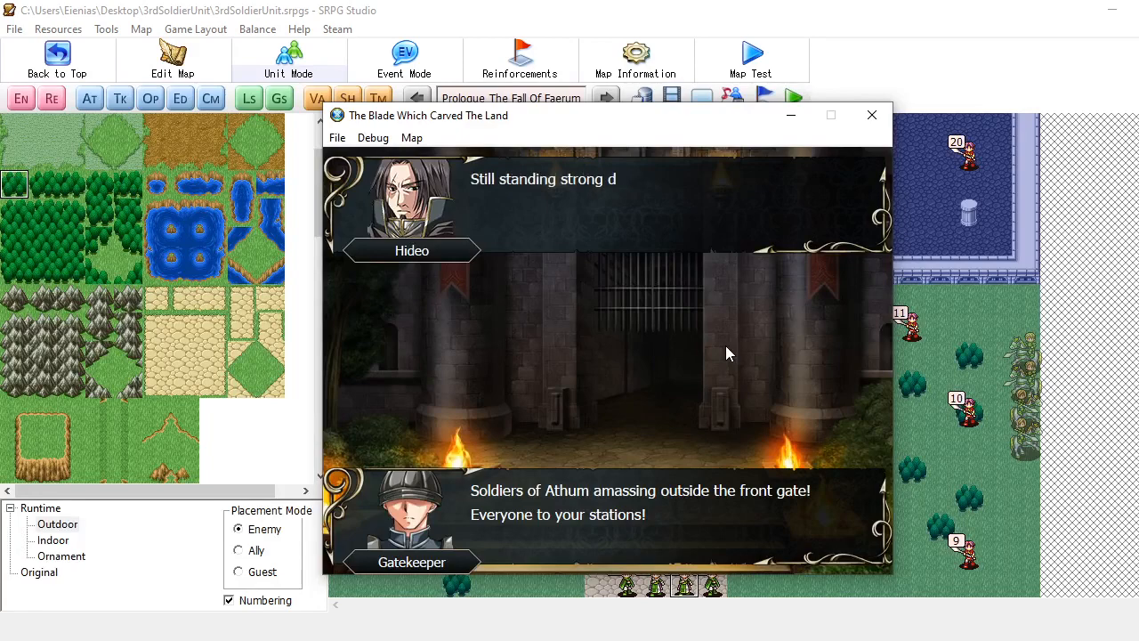
click(725, 347)
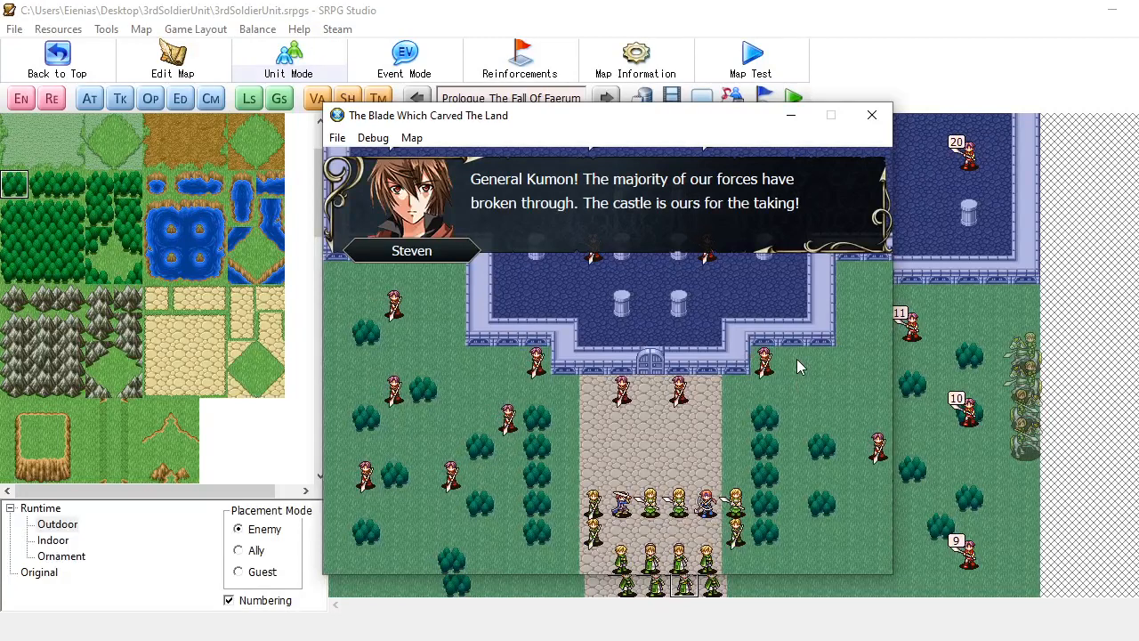
click(796, 366)
click(796, 366)
click(797, 360)
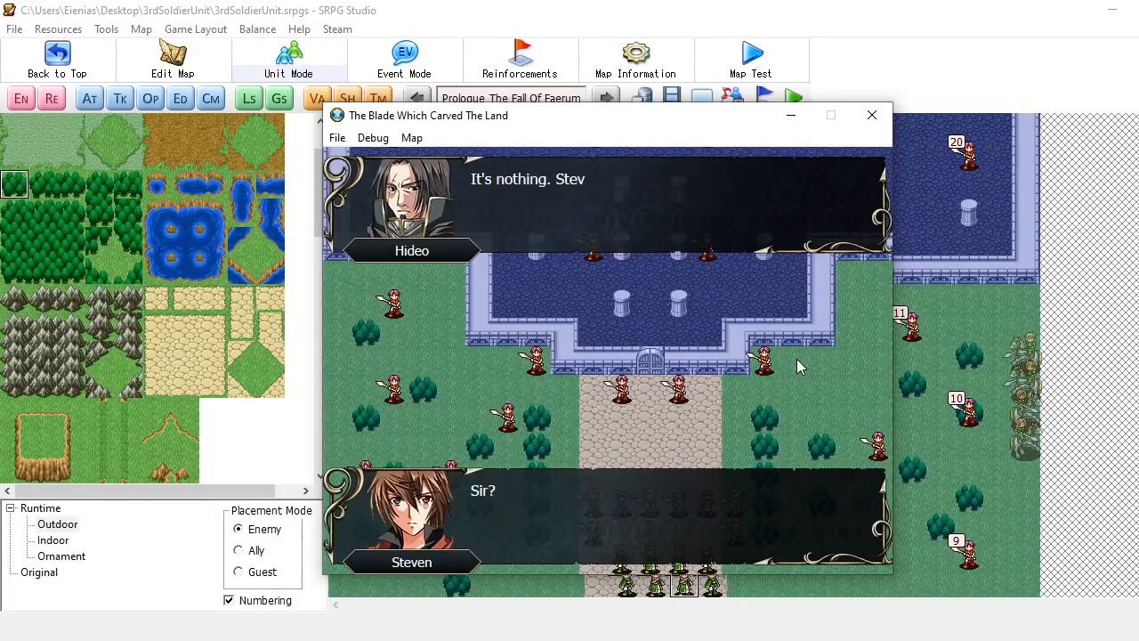
click(797, 361)
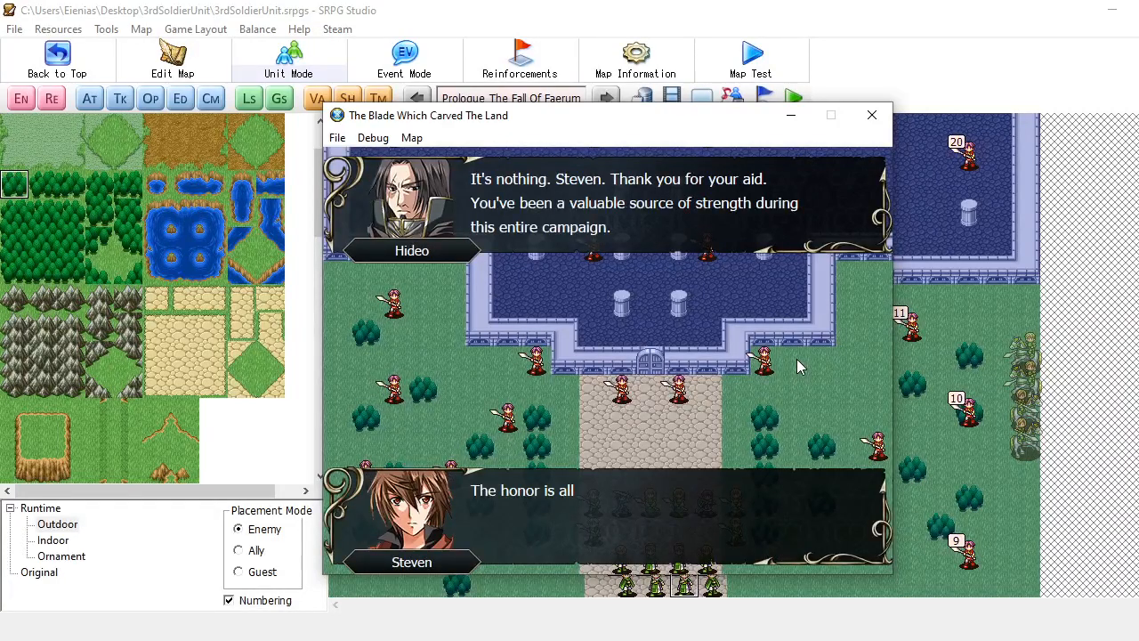
click(797, 360)
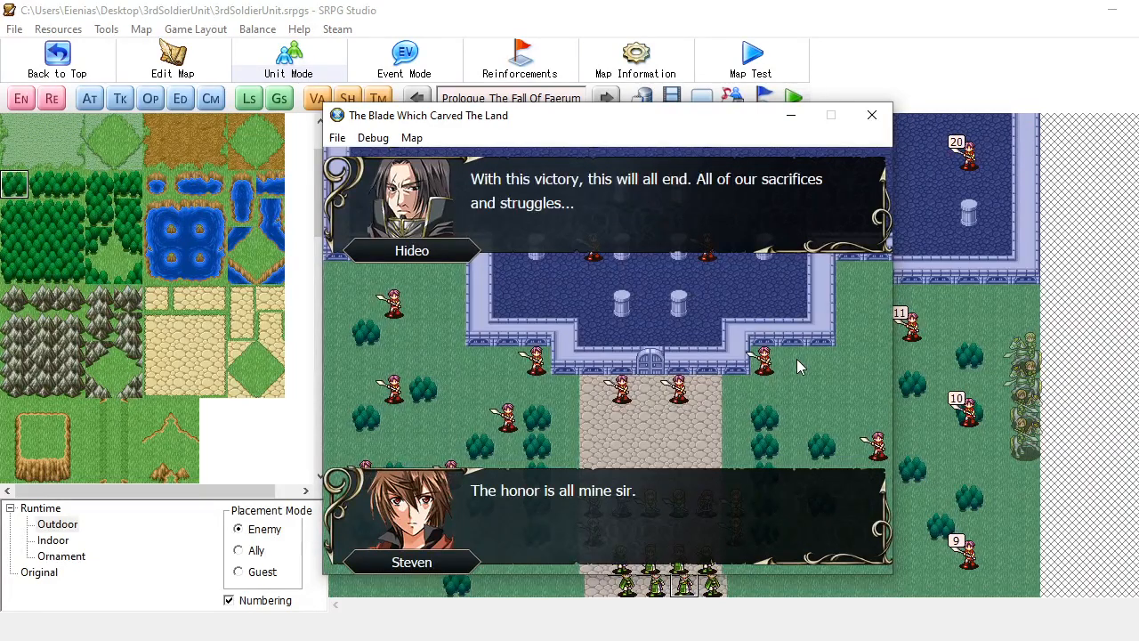
click(797, 360)
click(796, 365)
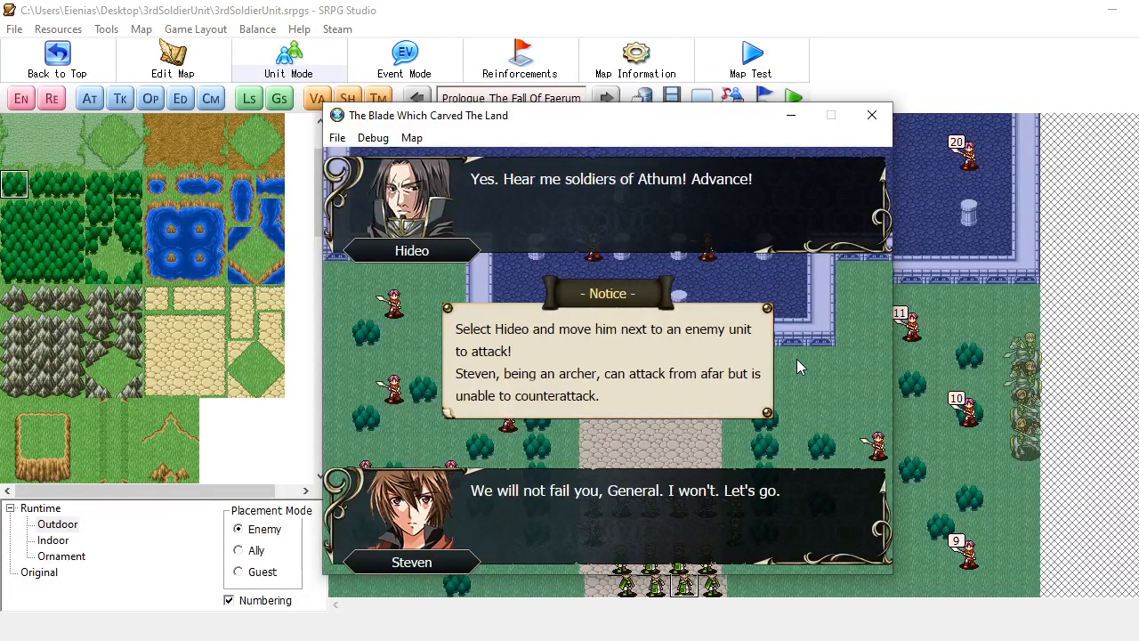
click(796, 365)
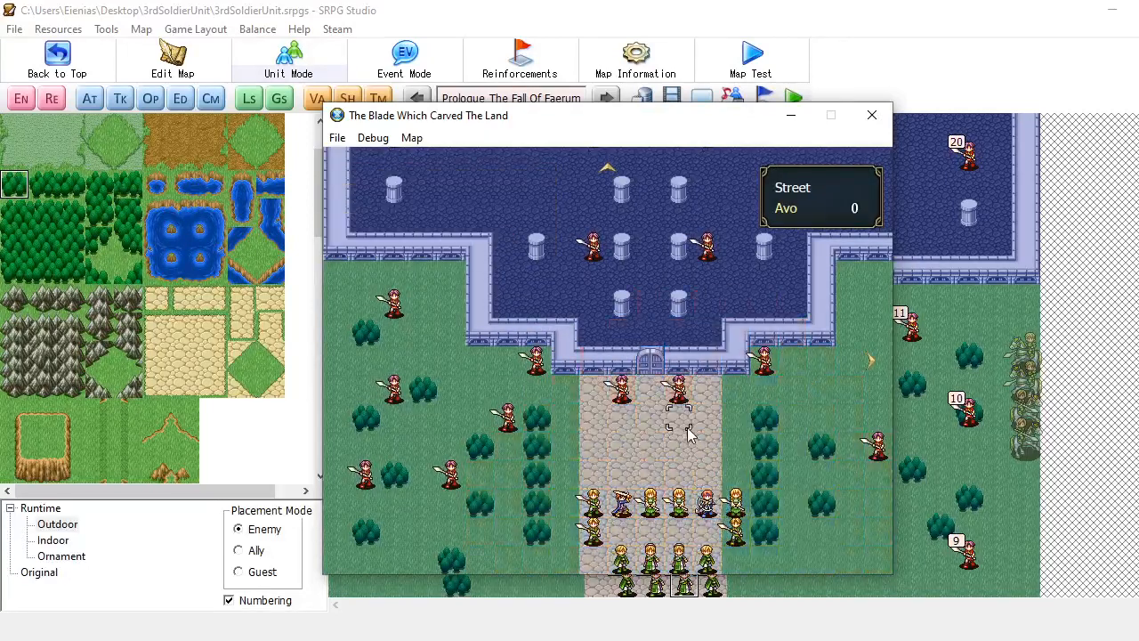
View the Prologue's Objective screen in the game test and inspect Hideo's and Steven's ranges on the map
click(812, 342)
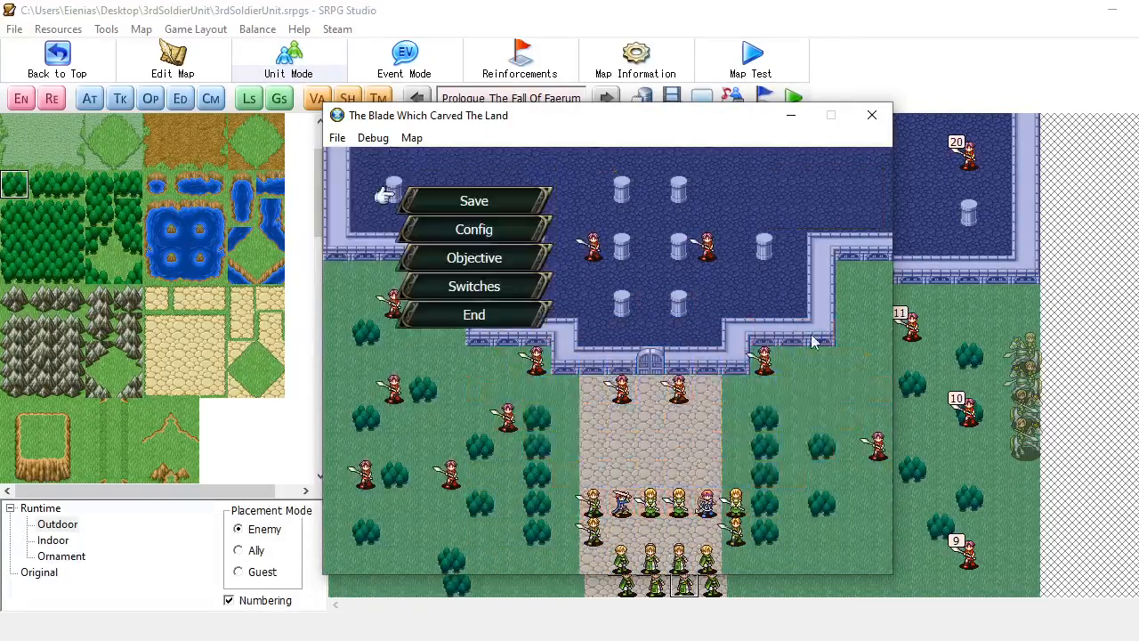
right_click(790, 218)
click(547, 218)
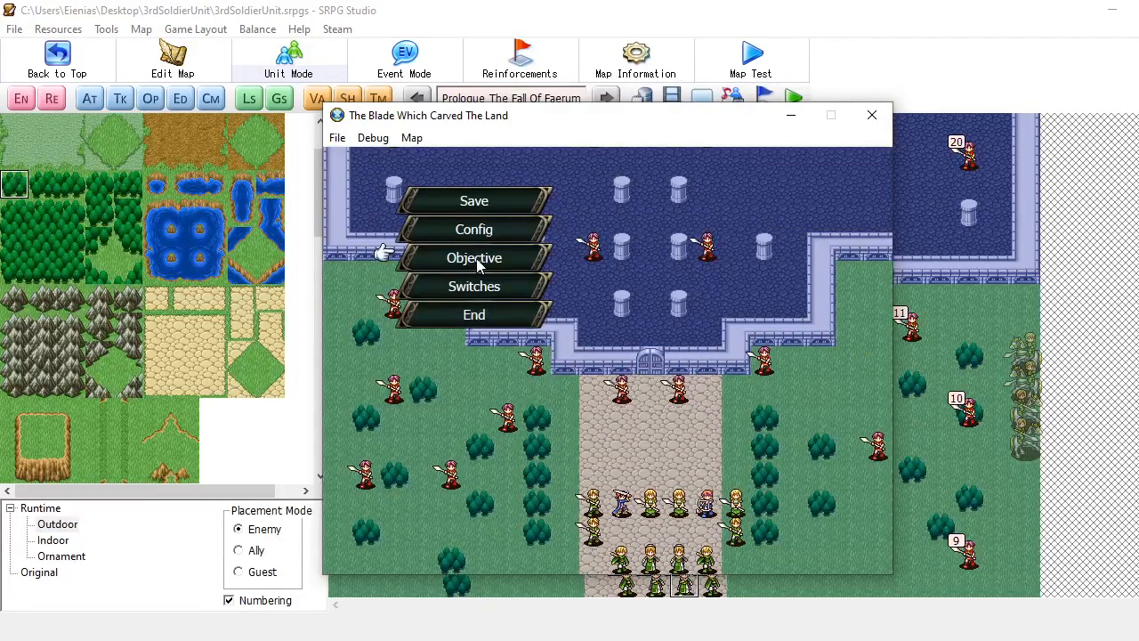
click(510, 257)
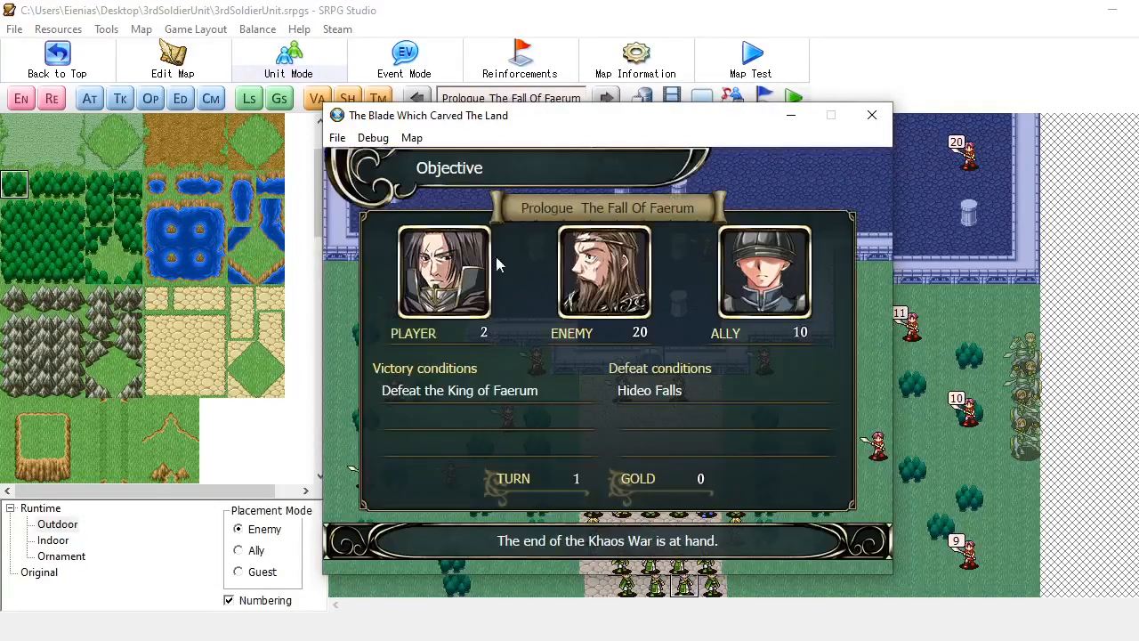
right_click(572, 399)
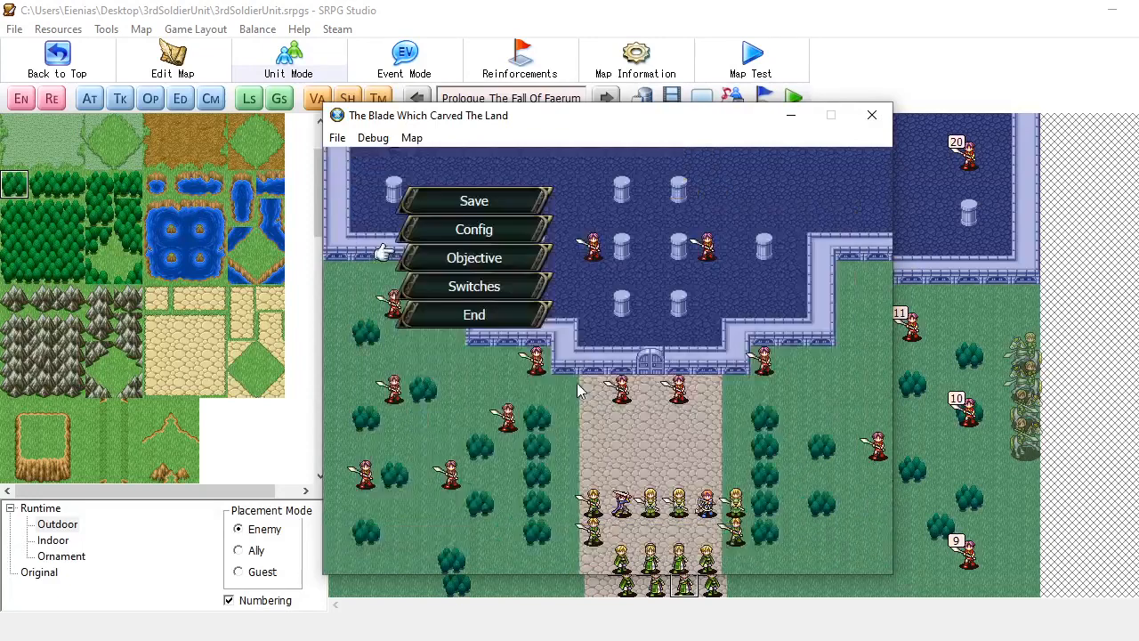
right_click(658, 516)
mouse_move(622, 501)
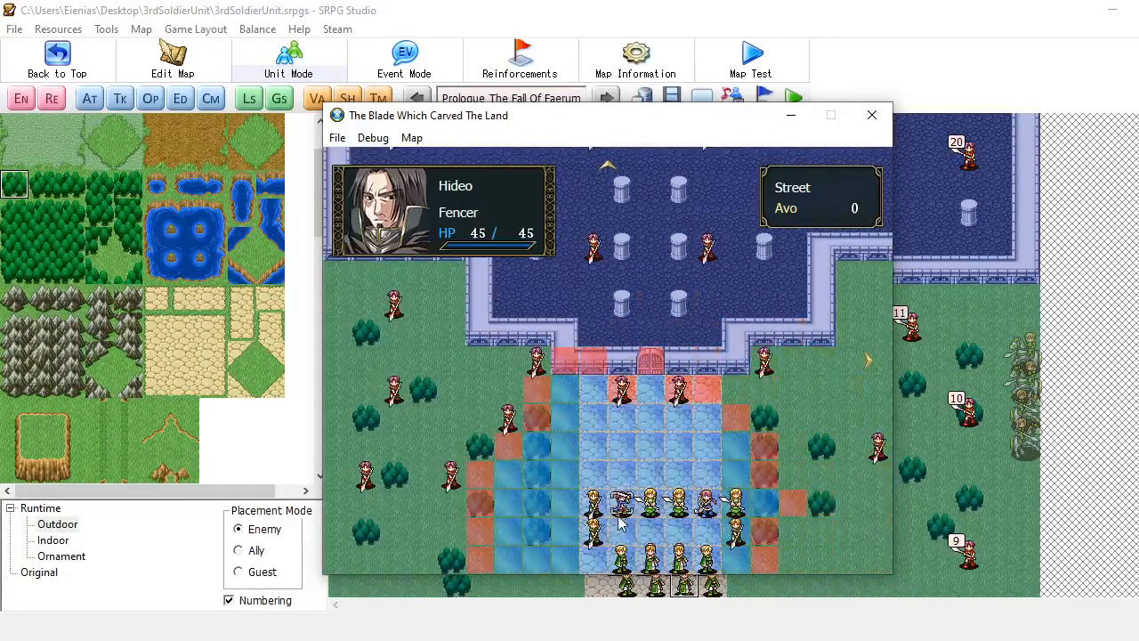
mouse_move(708, 502)
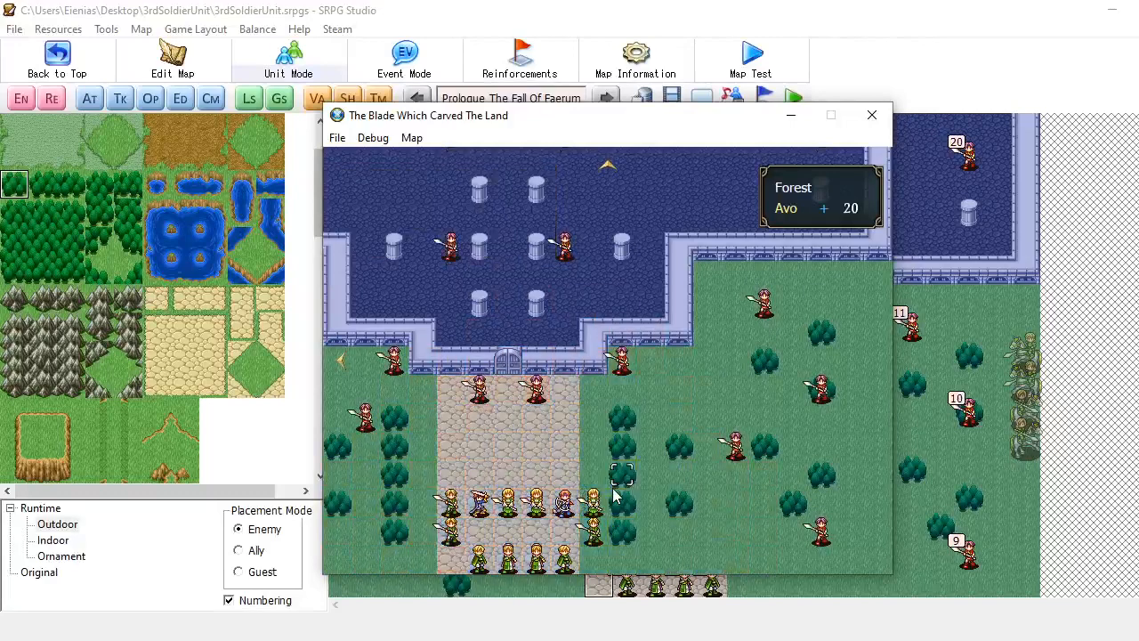
Switch back to SRPG Studio and review the map information of Prologue The Fall Of Faerum
click(301, 9)
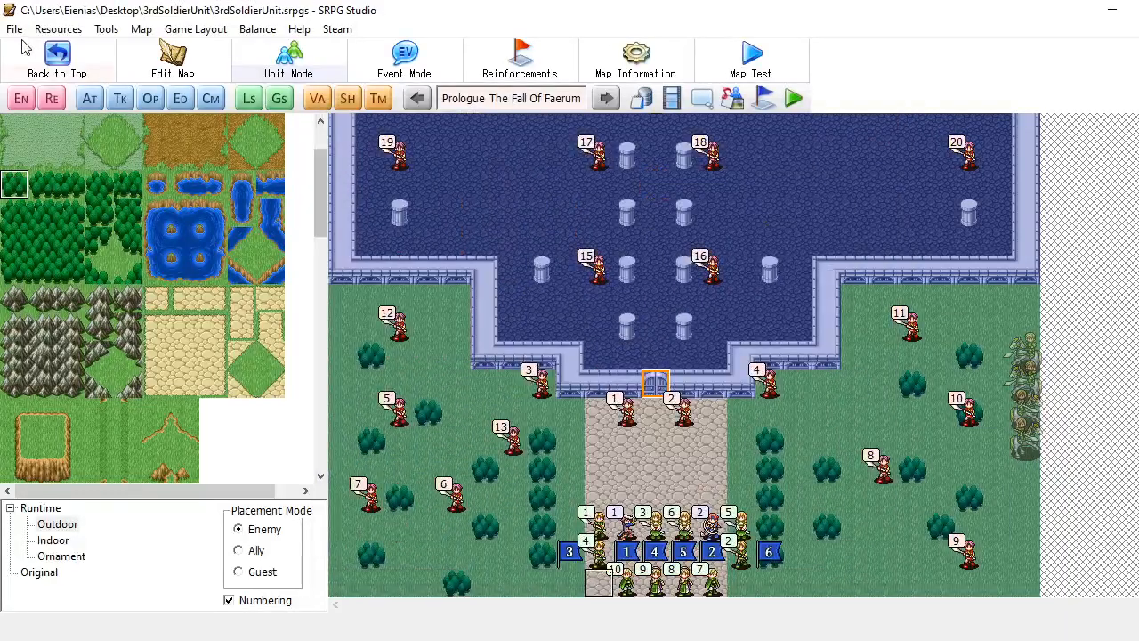
click(635, 57)
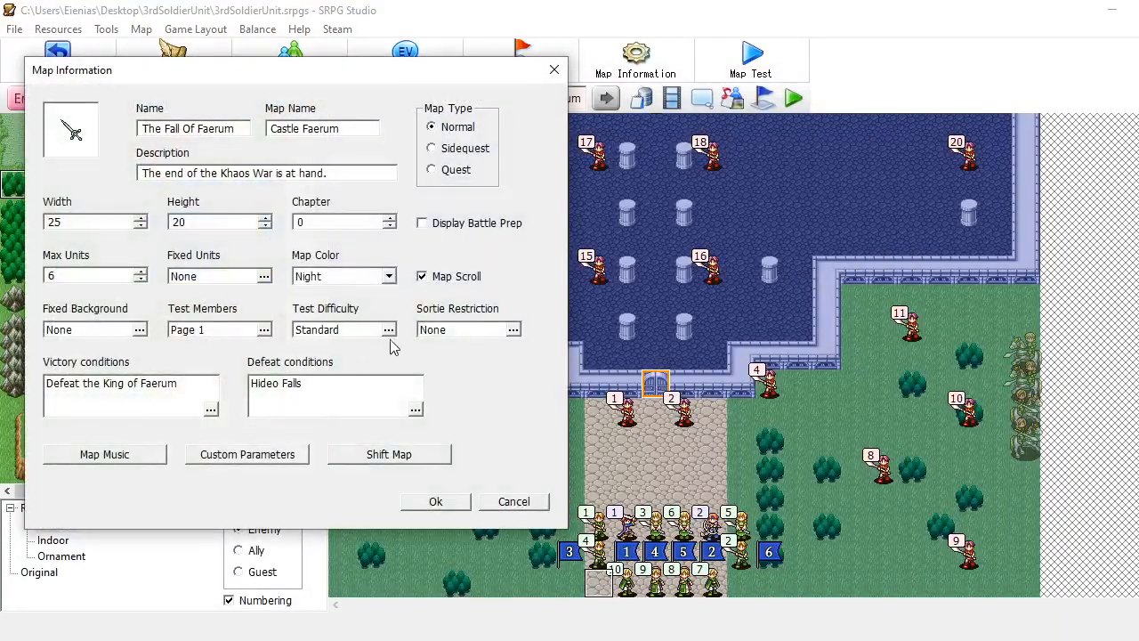
click(435, 501)
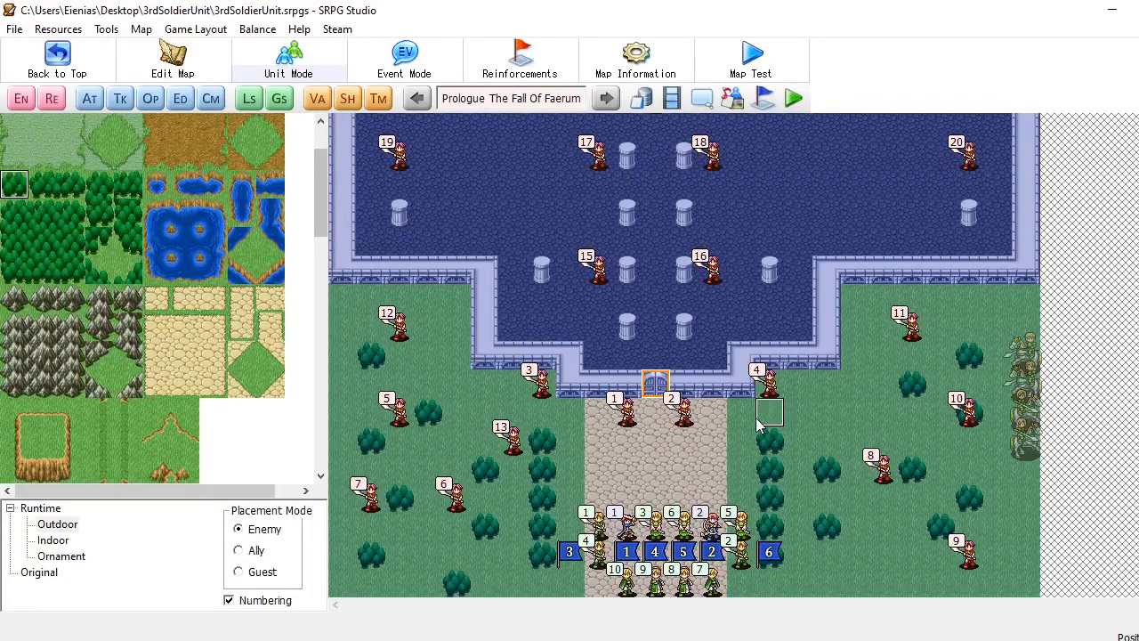
Return to the game test and inspect the stats and items of Hideo and Steven in their unit menus
key(alt+Tab)
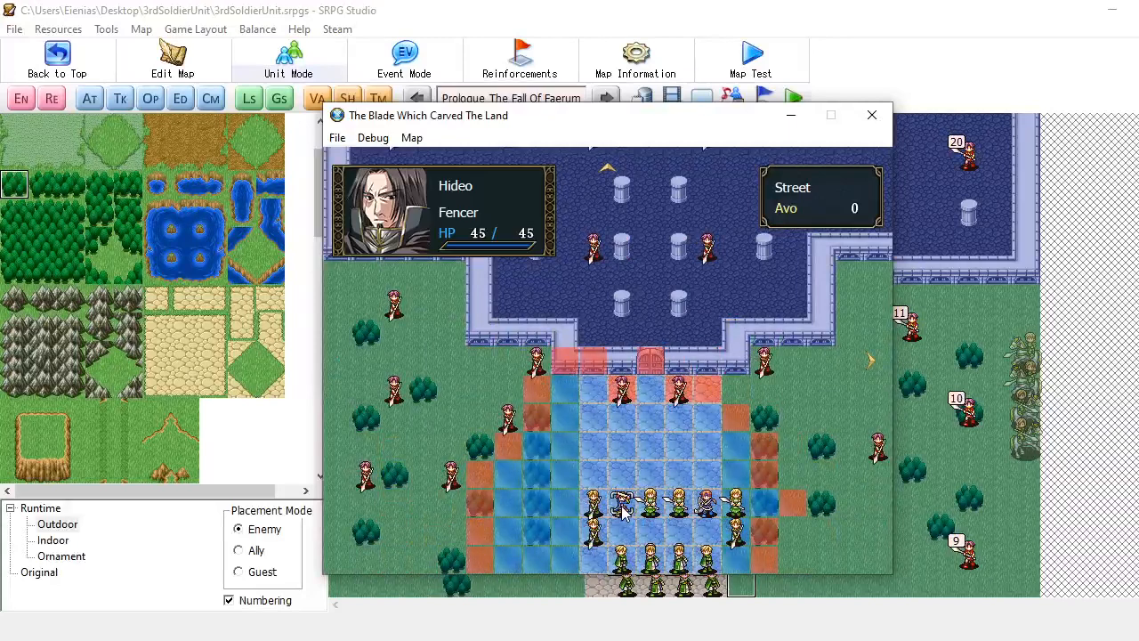
click(622, 512)
right_click(622, 512)
right_click(624, 514)
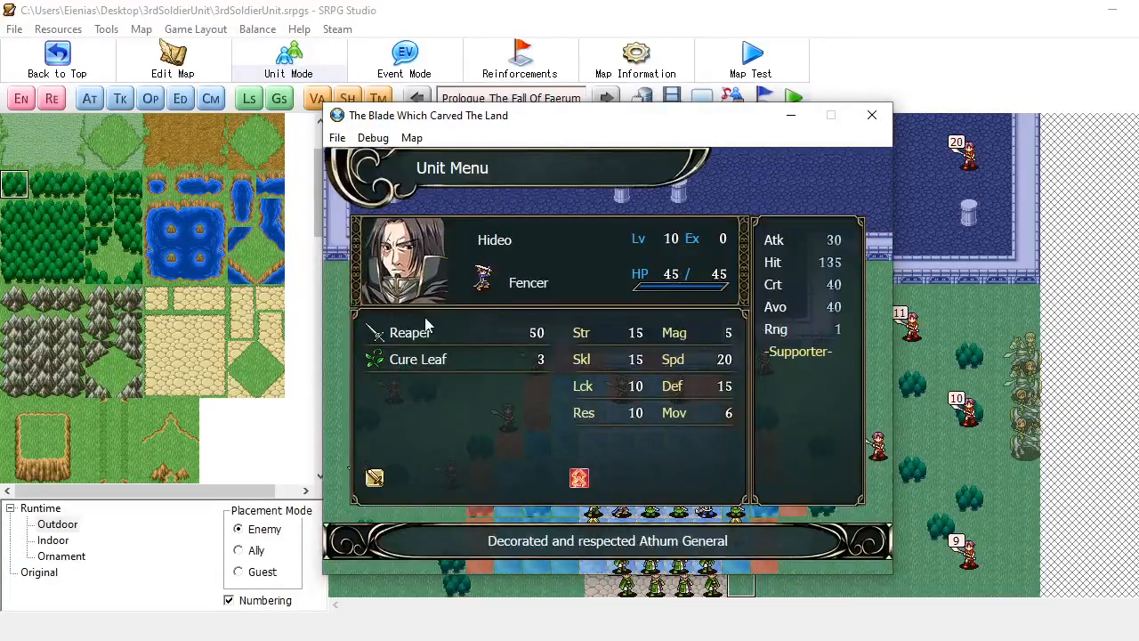
right_click(699, 352)
right_click(717, 504)
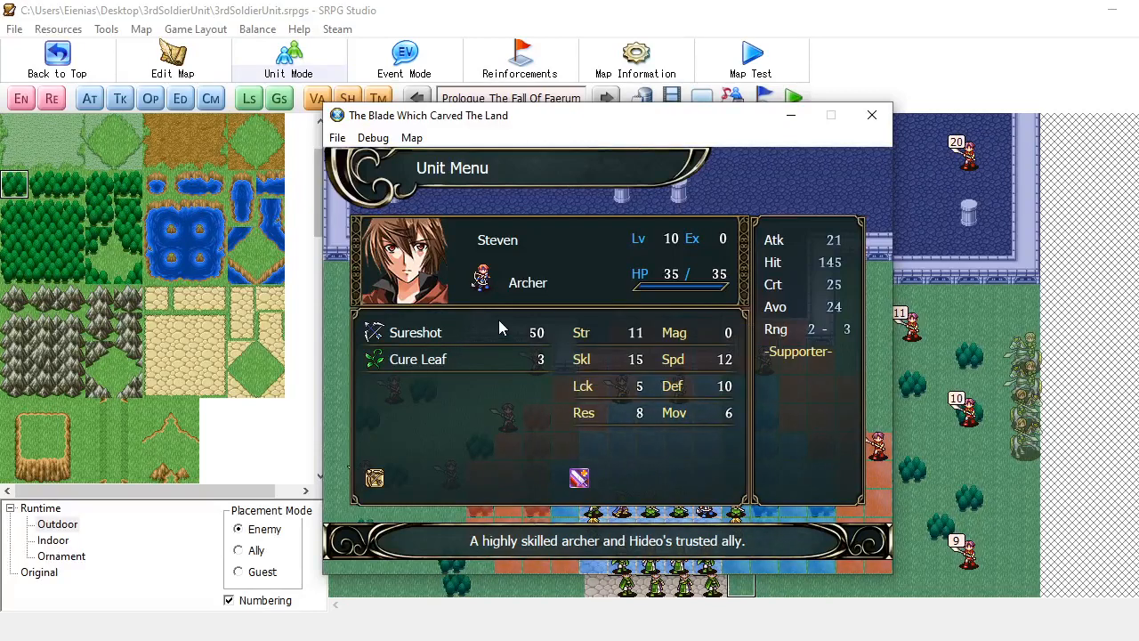
mouse_move(433, 340)
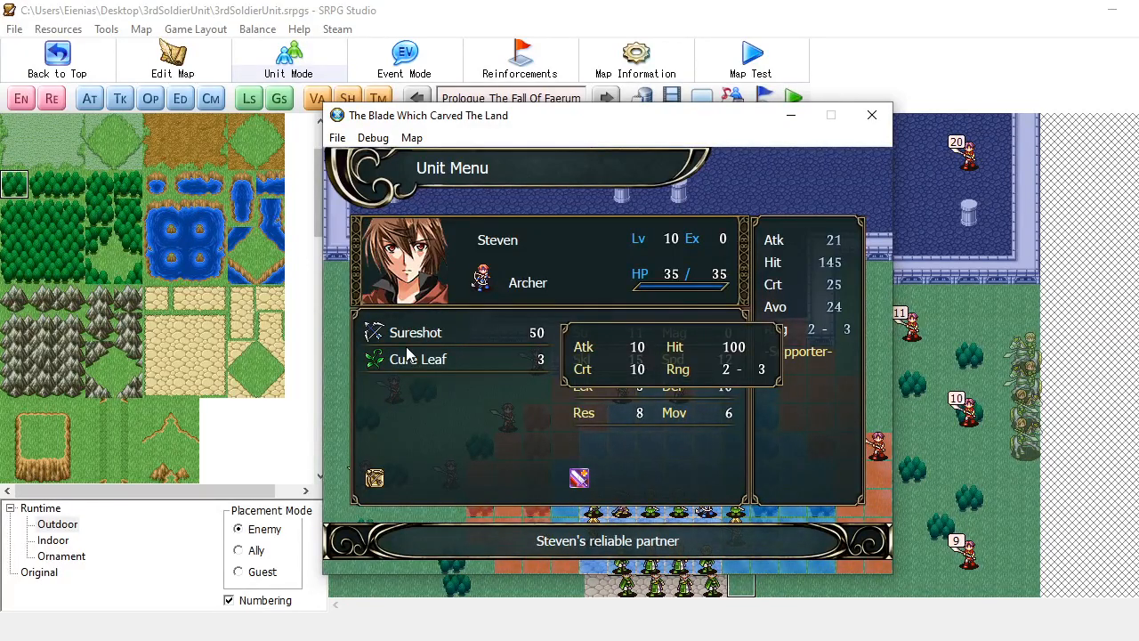
right_click(513, 409)
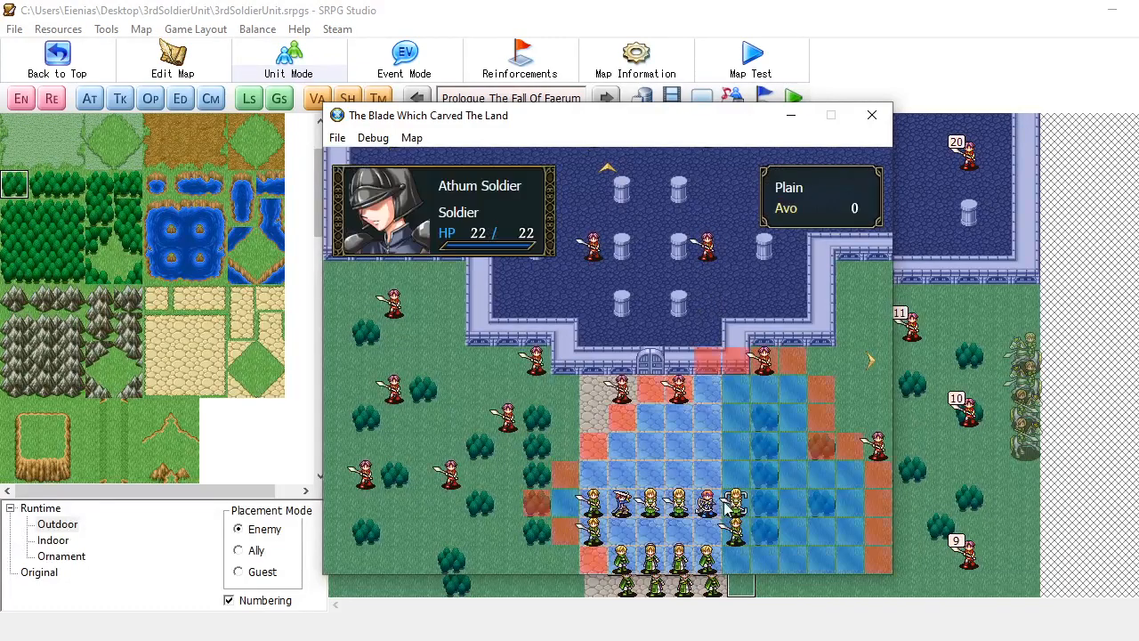
Move Hideo between the two enemies at the castle door and attack the western one
click(630, 504)
click(656, 392)
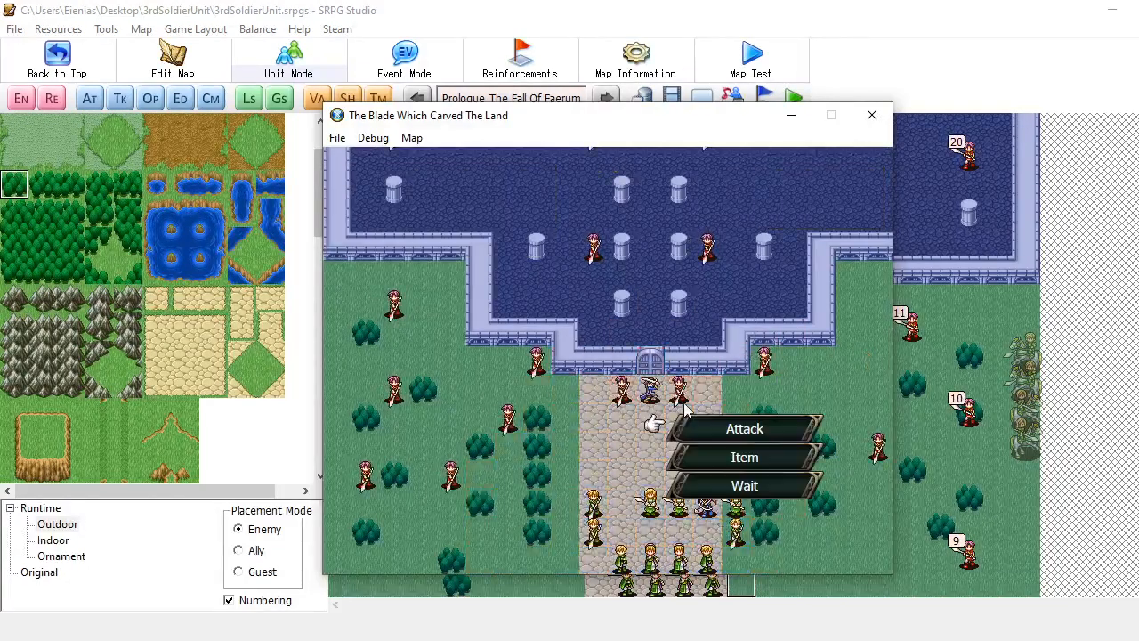
click(707, 427)
click(715, 239)
click(627, 392)
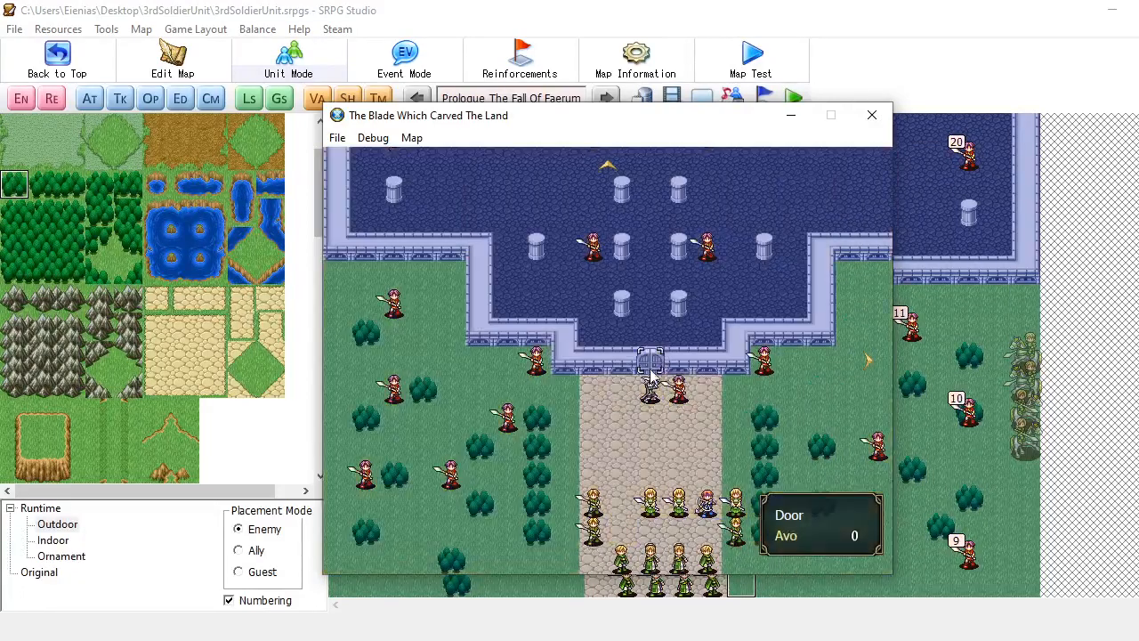
Review the Objective and Config screens from the in-game map menu
click(626, 402)
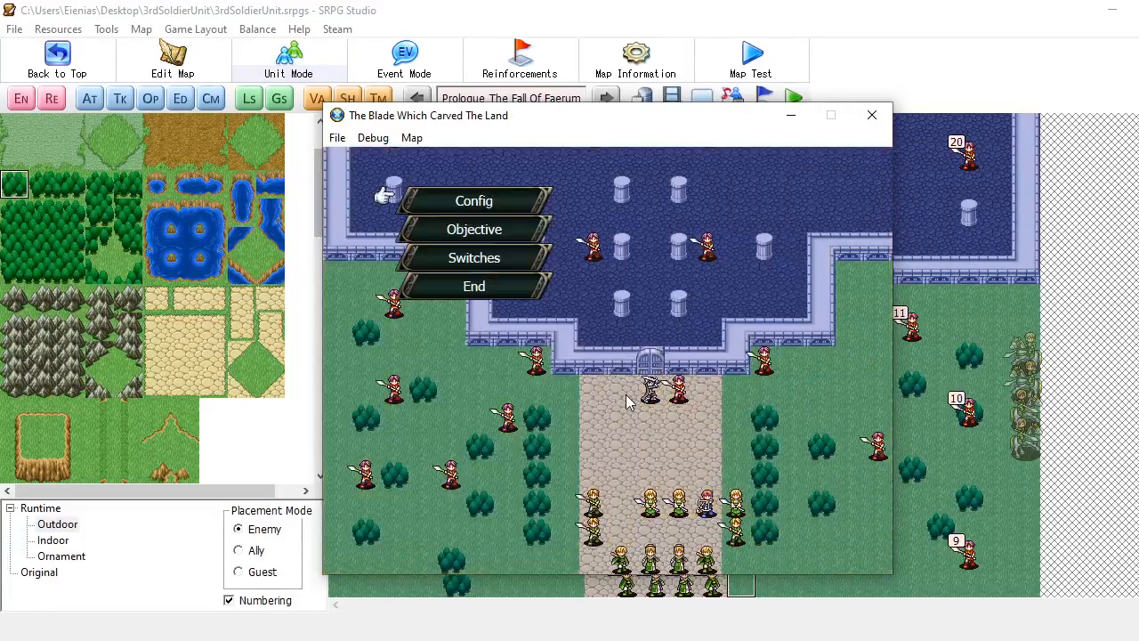
click(488, 242)
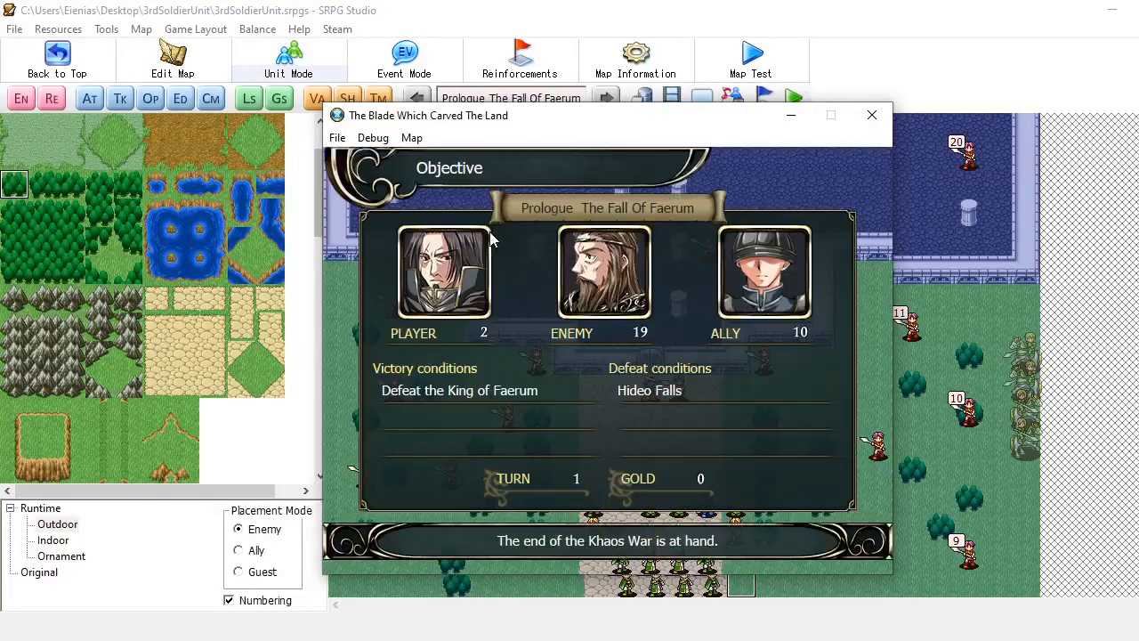
right_click(493, 236)
click(489, 212)
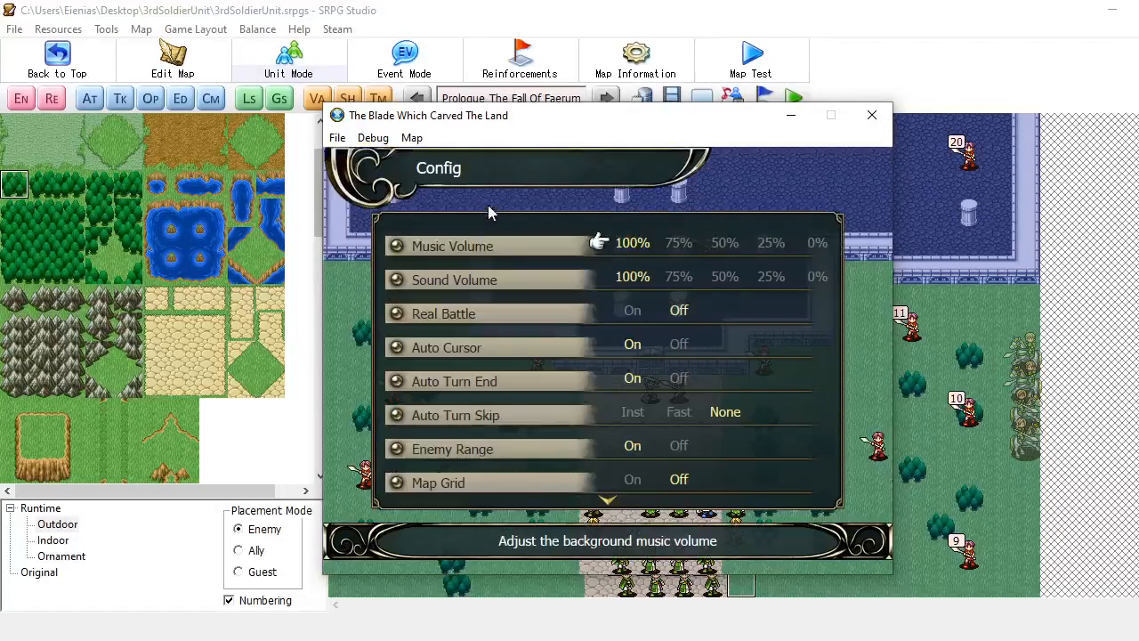
right_click(644, 311)
right_click(708, 505)
Move Steven into the tree line east of the stone road and attack an enemy soldier from there
click(708, 505)
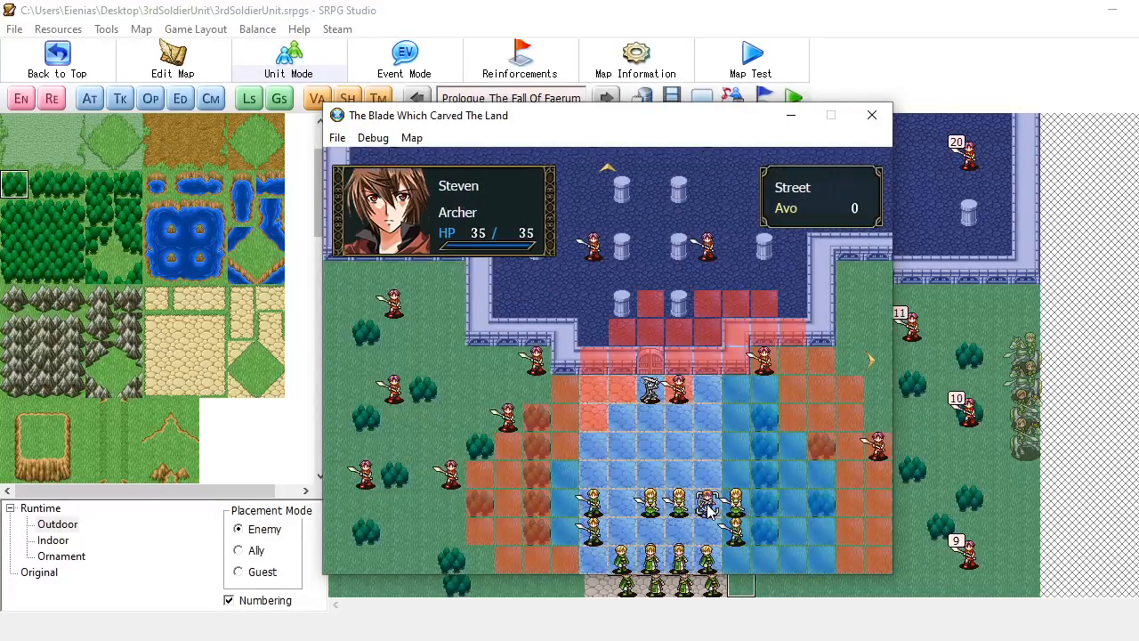
click(771, 452)
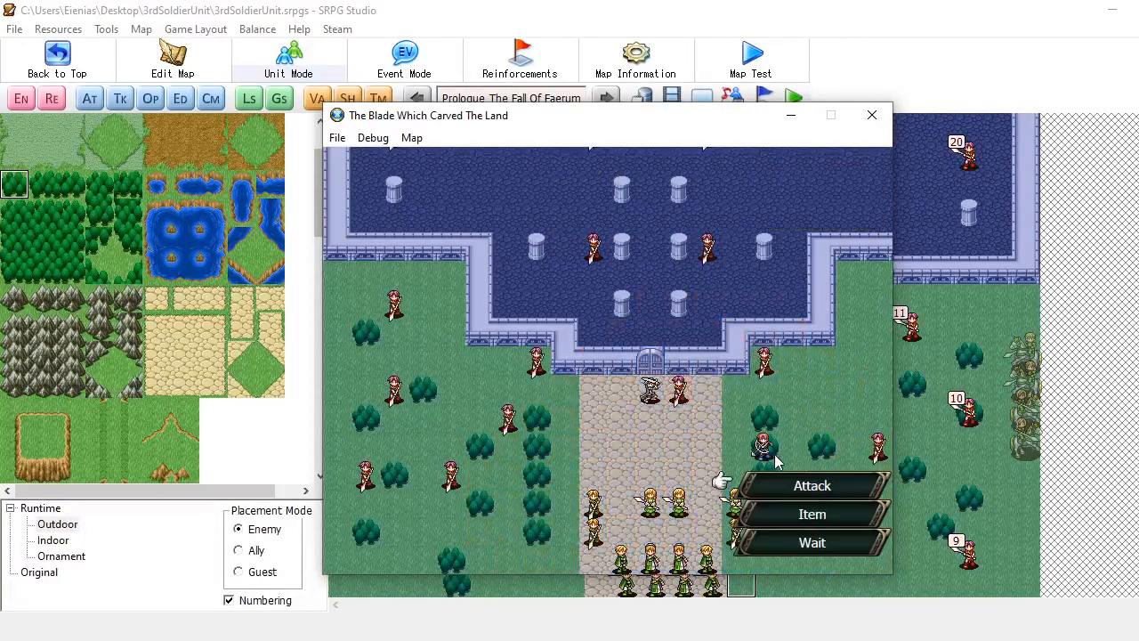
click(805, 485)
click(789, 235)
click(623, 371)
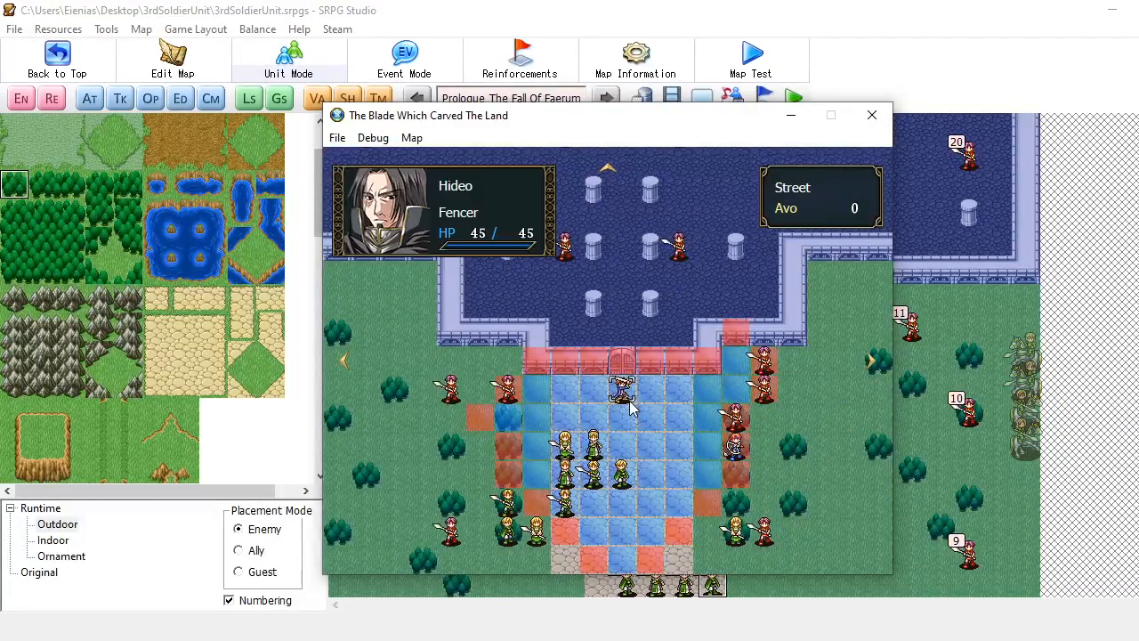
Keep Hideo in front of the castle door and have him open it
click(628, 400)
click(628, 400)
click(685, 431)
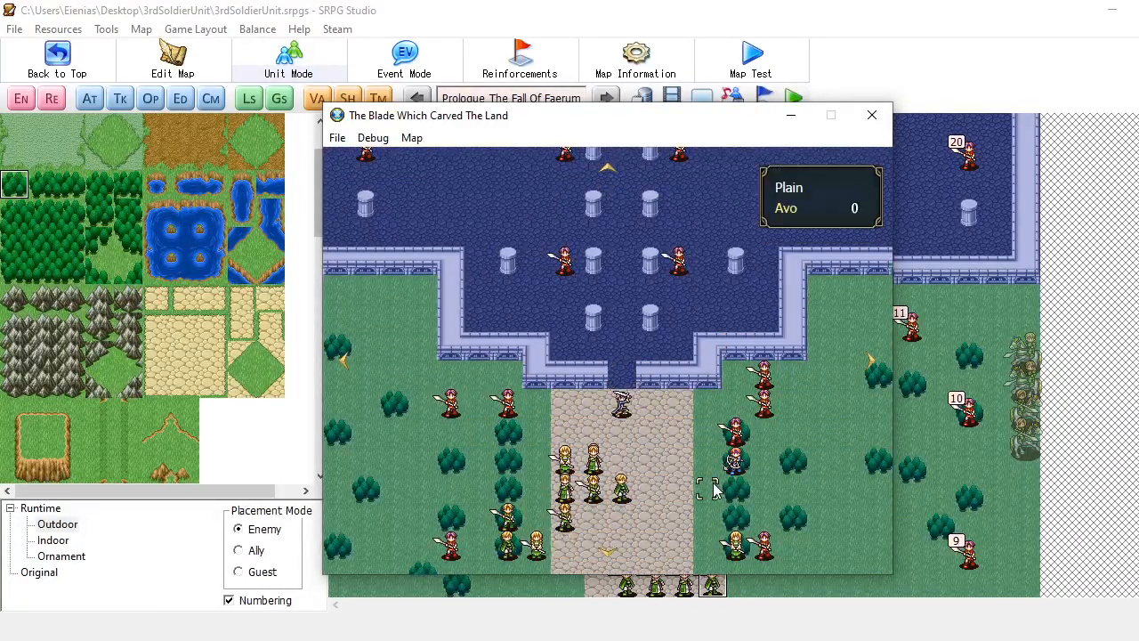
Move Steven onto the stone road, attack the nearby soldier at the eastern tree line, and skip through the following turns
click(737, 464)
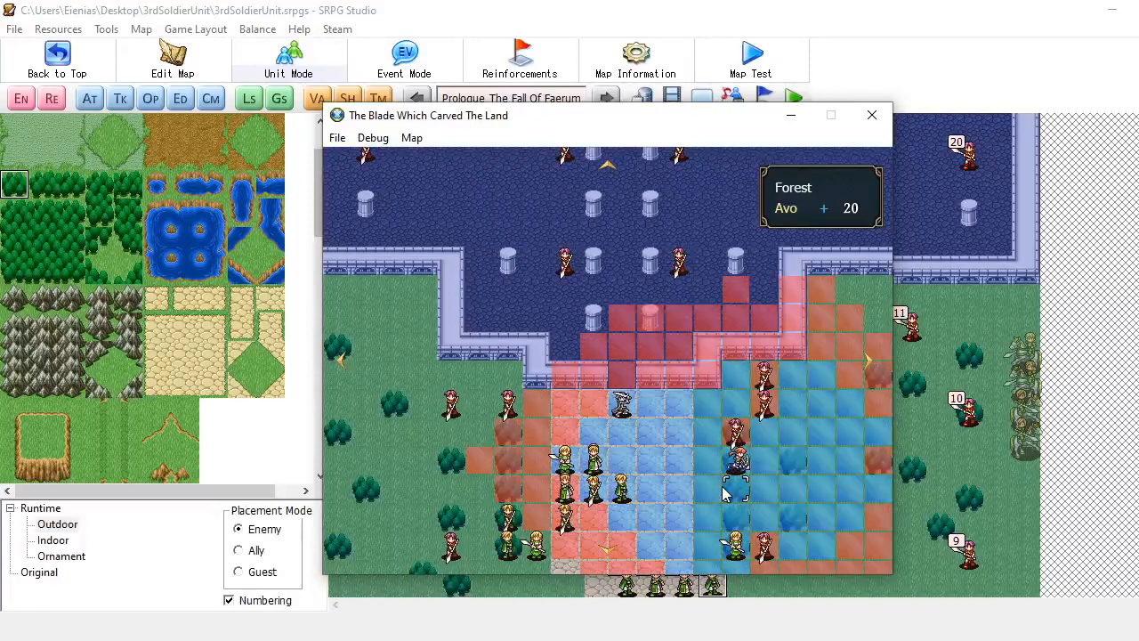
click(677, 460)
click(753, 479)
click(758, 252)
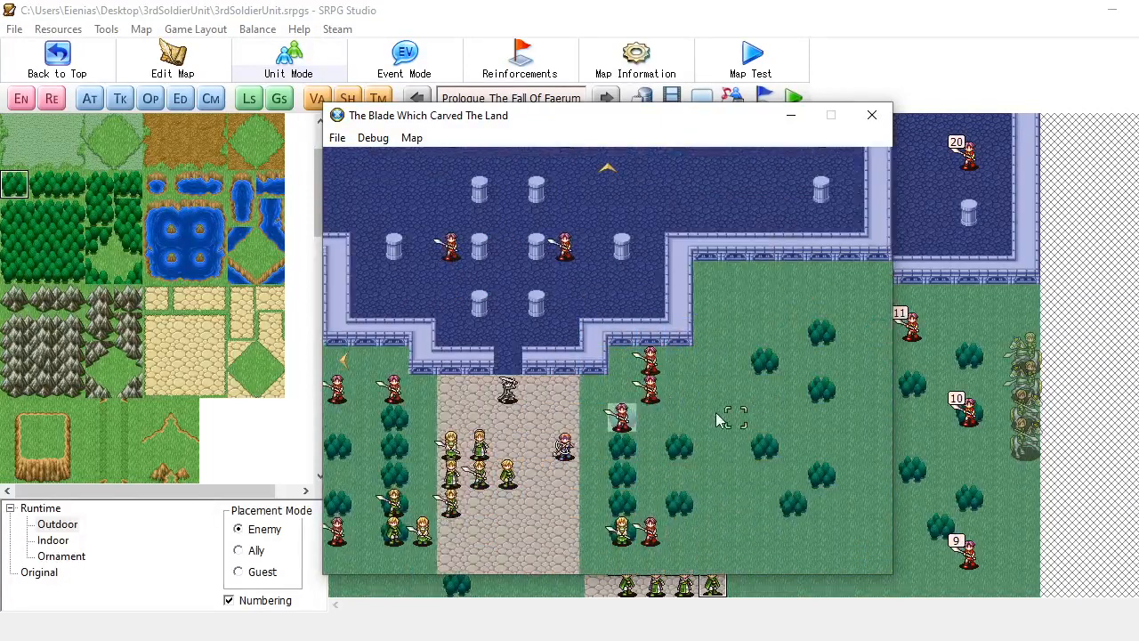
click(620, 420)
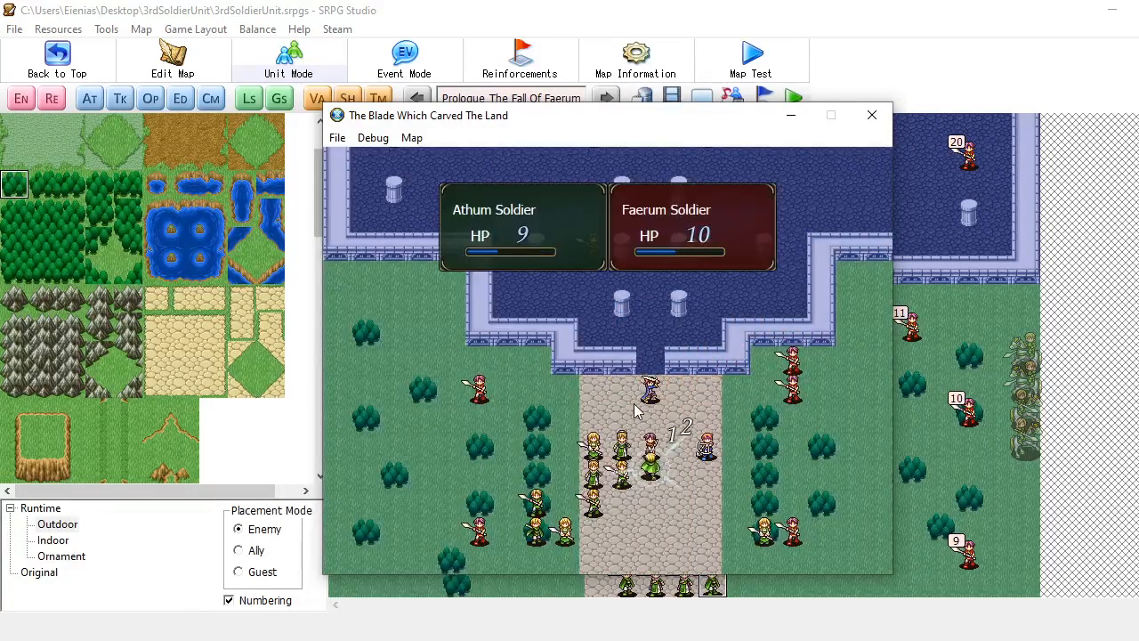
key(Return)
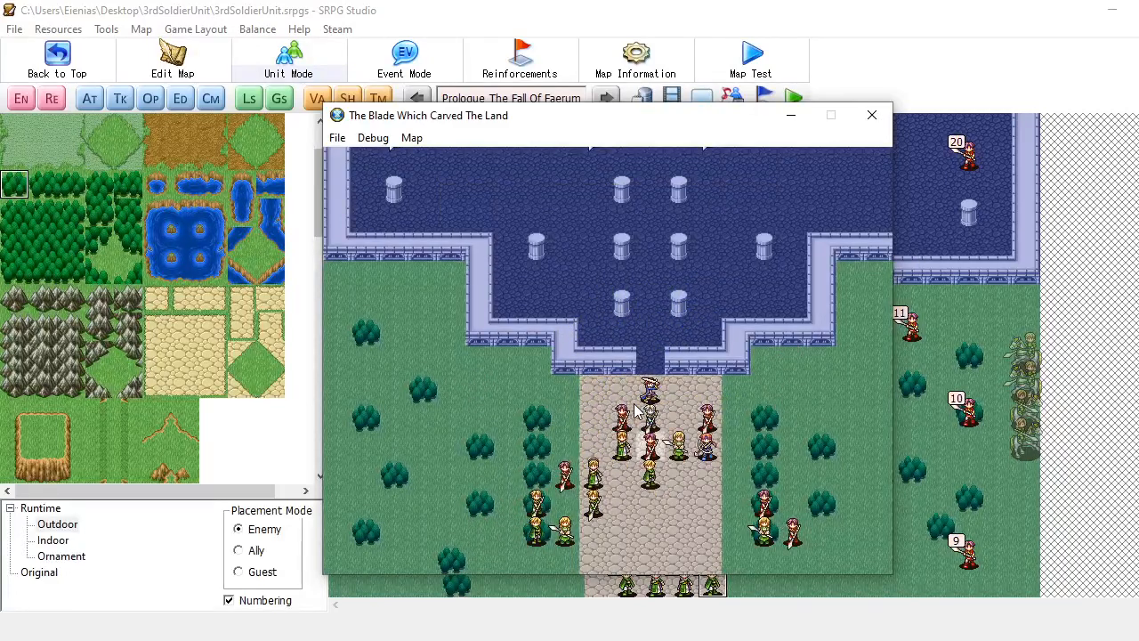
key(Return)
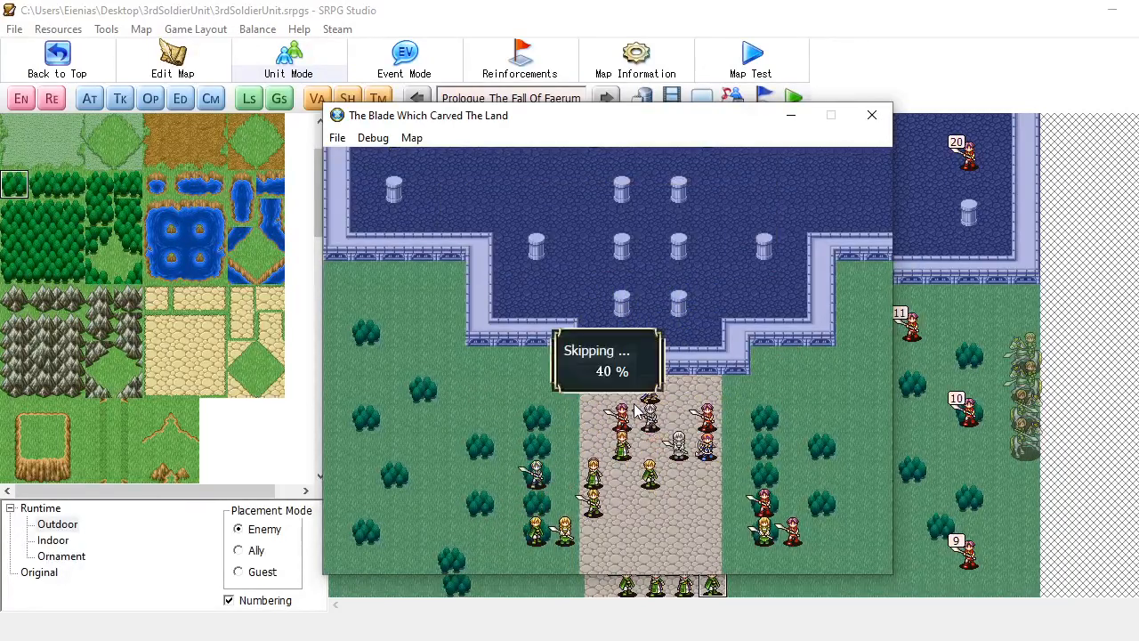
Inspect the unit menus of Steven and the Faerum Soldier directly north of him
right_click(681, 445)
right_click(682, 438)
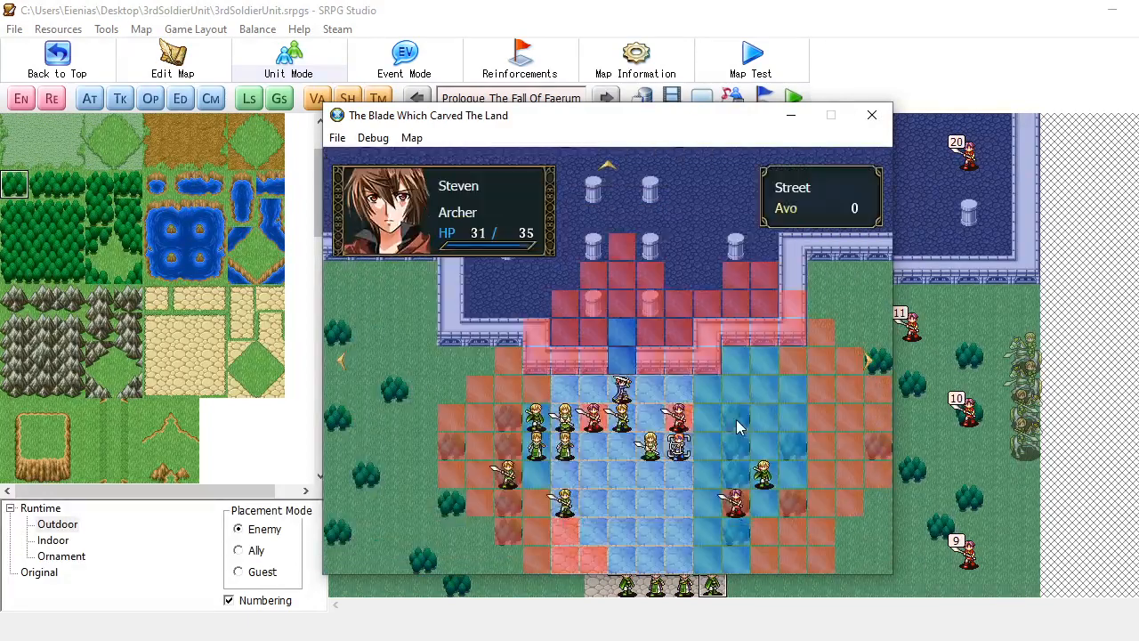
right_click(679, 420)
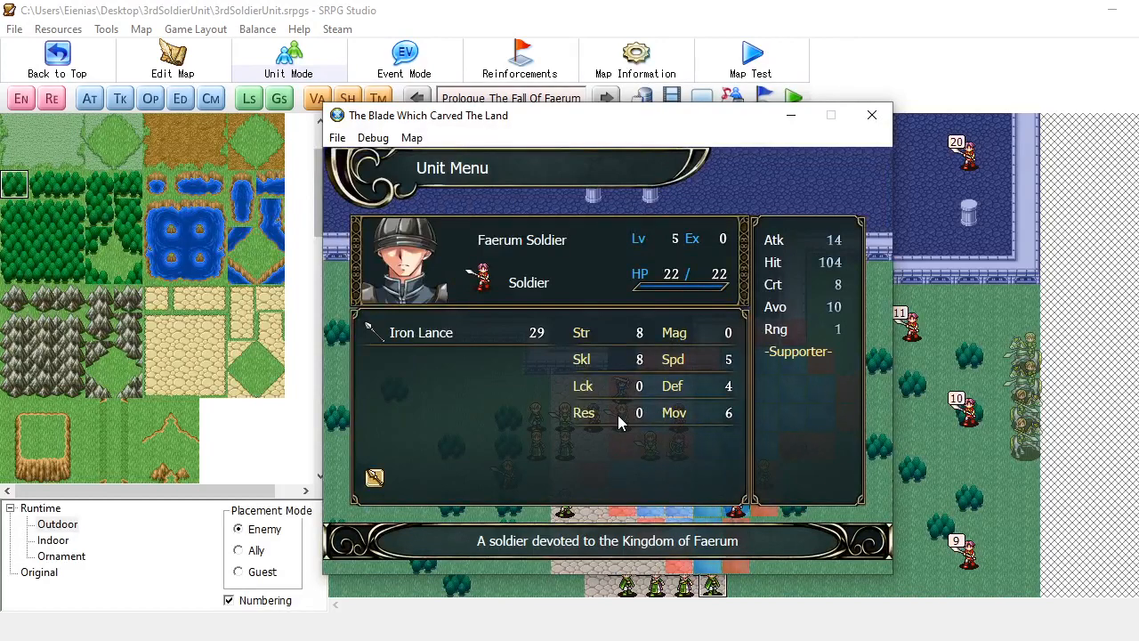
right_click(708, 390)
right_click(688, 442)
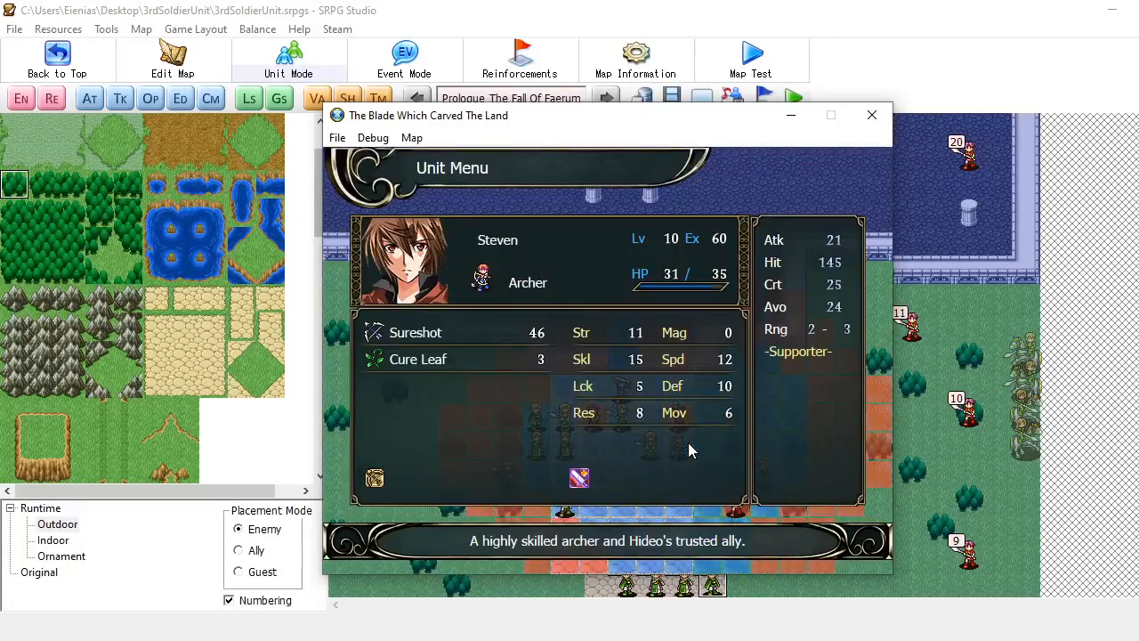
right_click(711, 422)
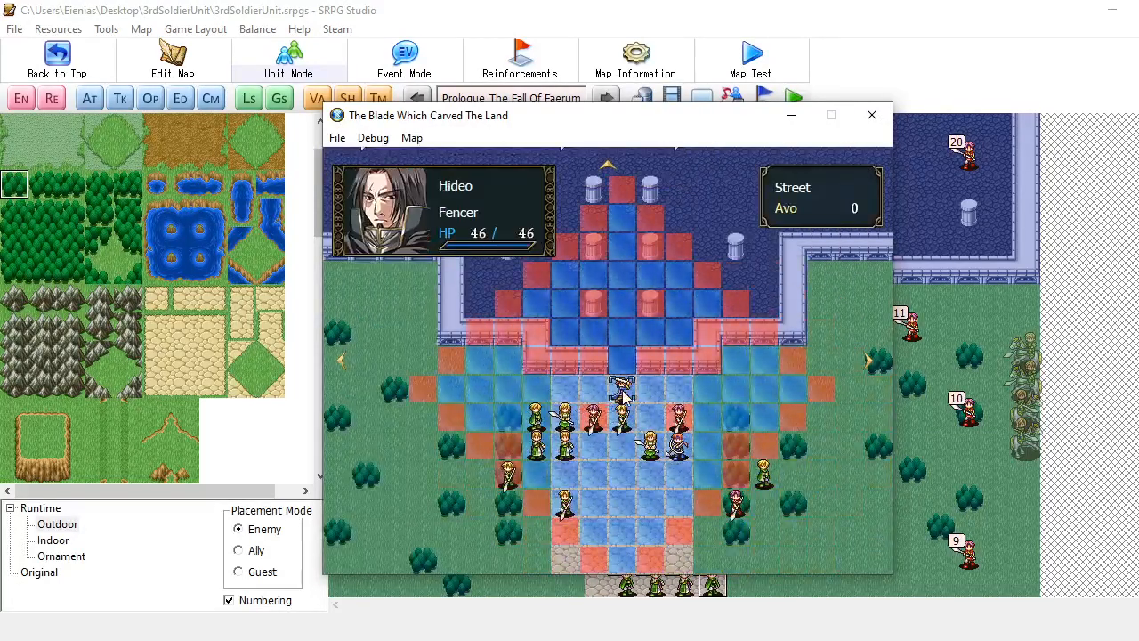
Move Hideo in between the castle hall pillars, and have Steven shoot the soldier in the eastern trees with Sureshot from farther down the road
click(636, 223)
click(715, 295)
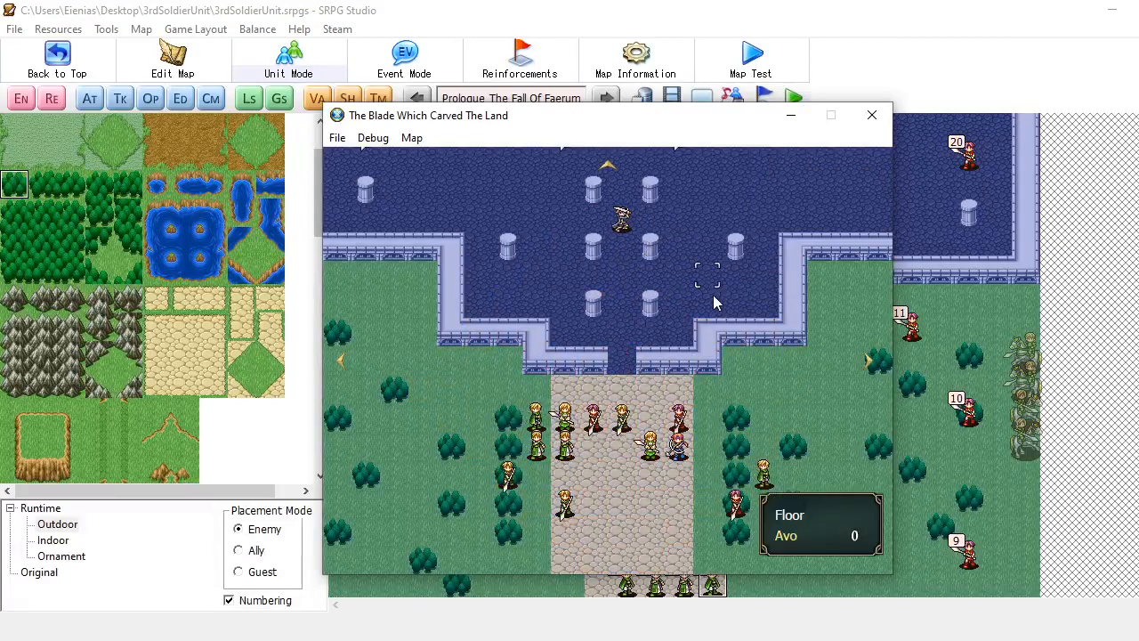
click(678, 445)
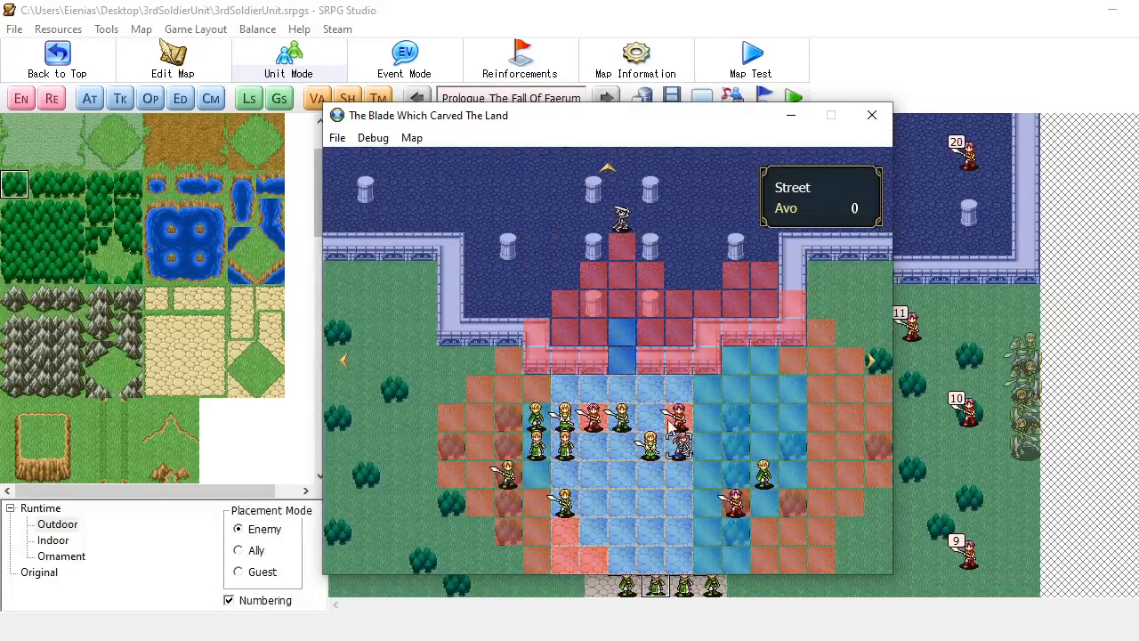
click(654, 503)
click(744, 454)
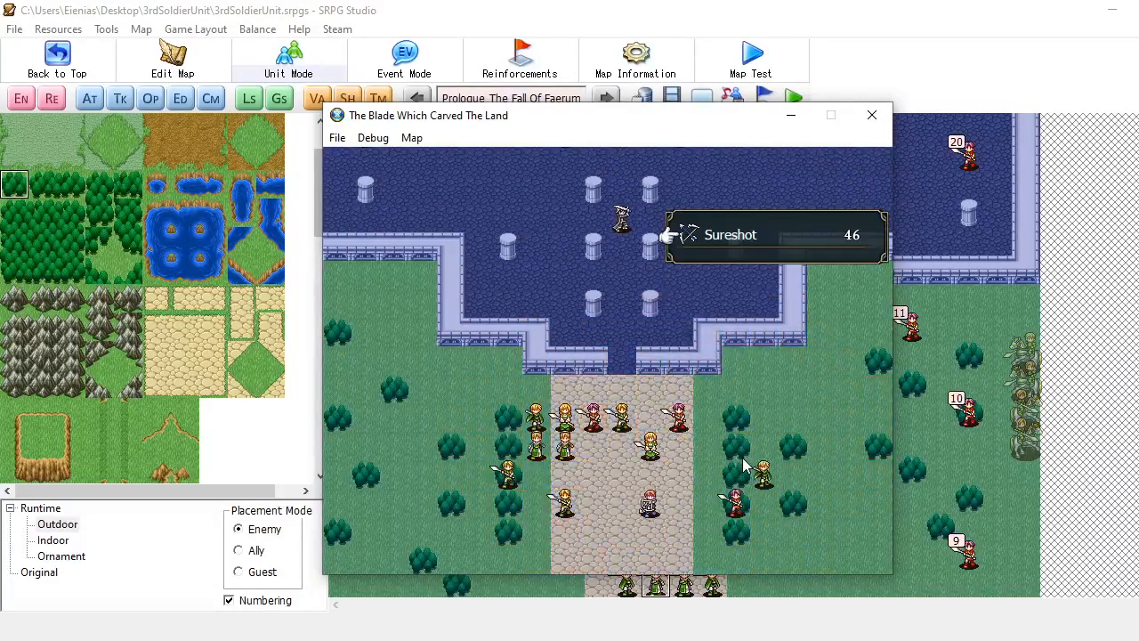
click(703, 233)
click(629, 503)
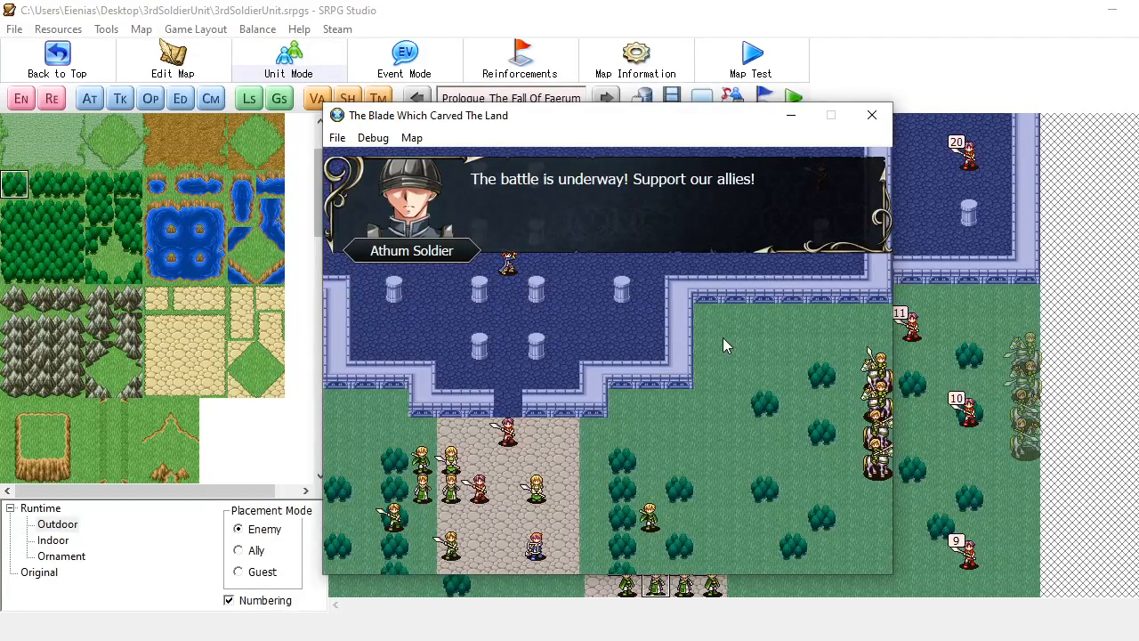
Advance through the reinforcement dialogue between the Athum Soldiers and Steven, and skip the ongoing turn
click(723, 337)
click(722, 337)
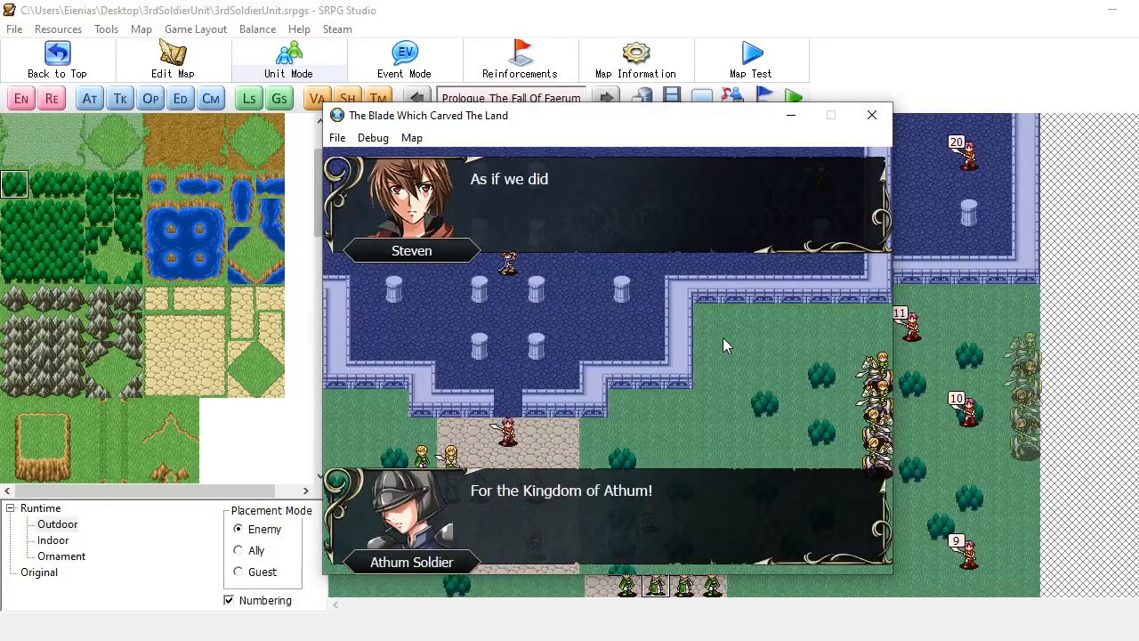
click(722, 337)
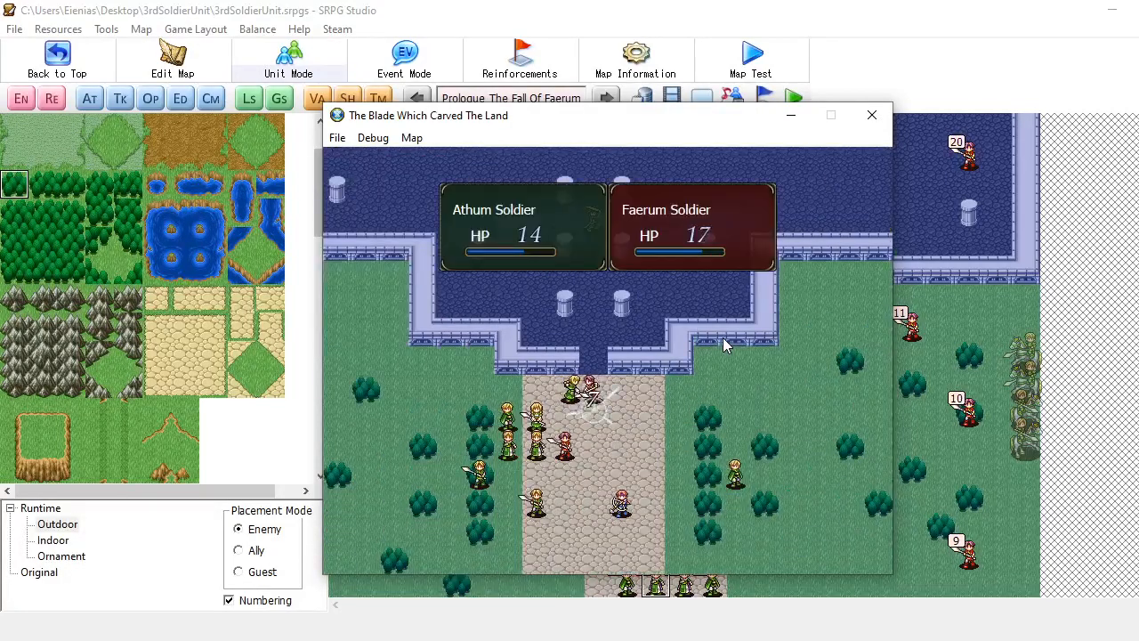
key(Return)
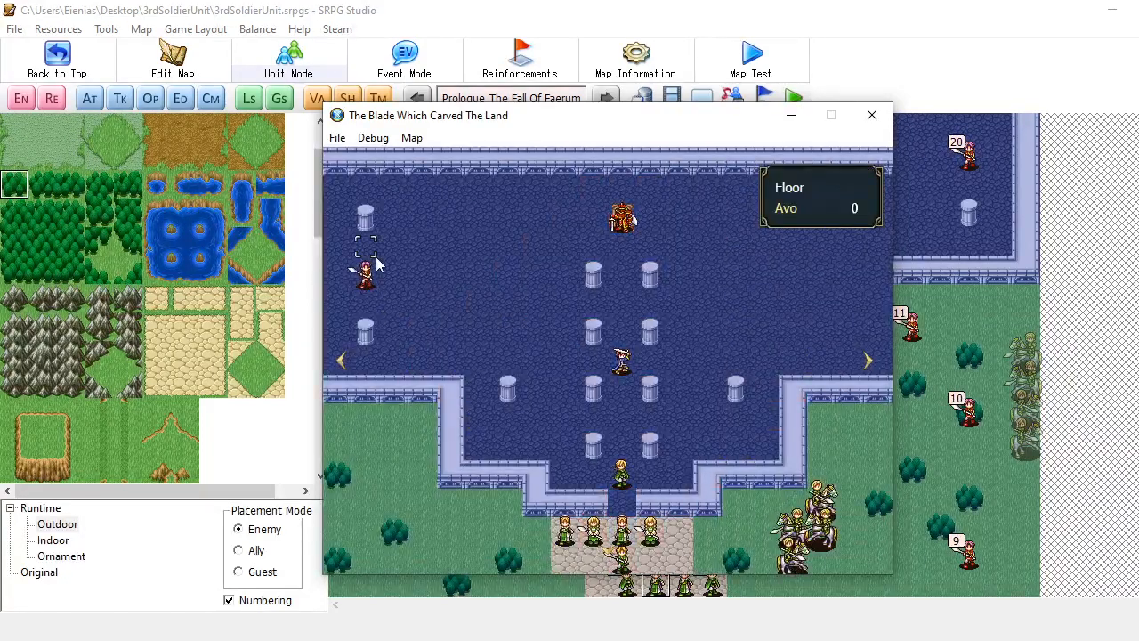
Check the movement range of the Faerum Soldier in the hall's east wing and move Hideo directly below Archibald
click(818, 274)
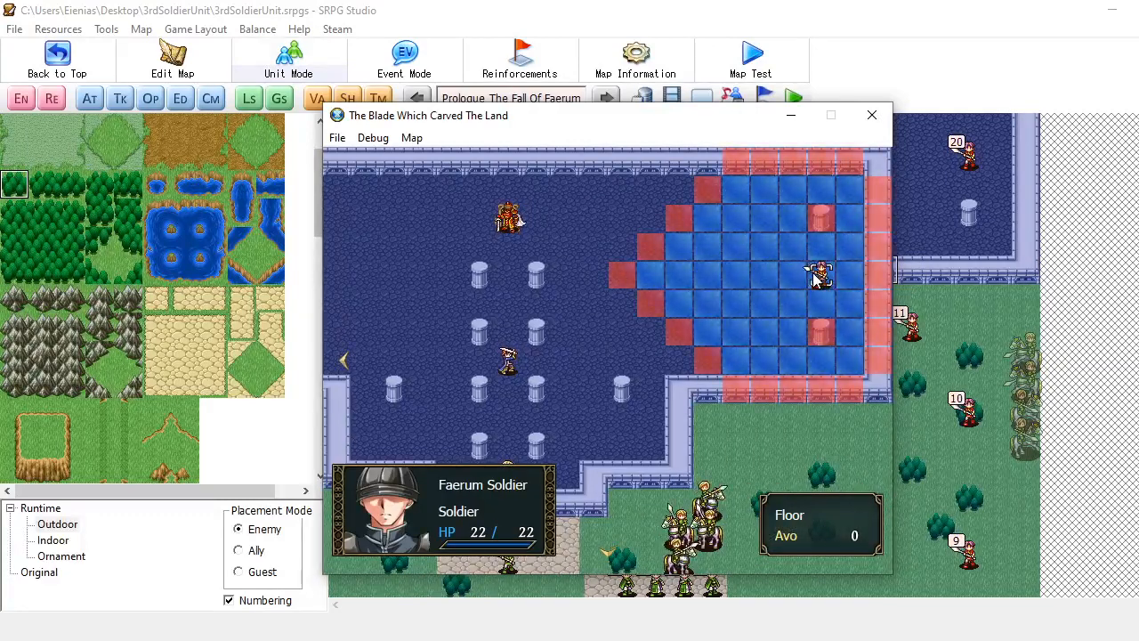
click(754, 279)
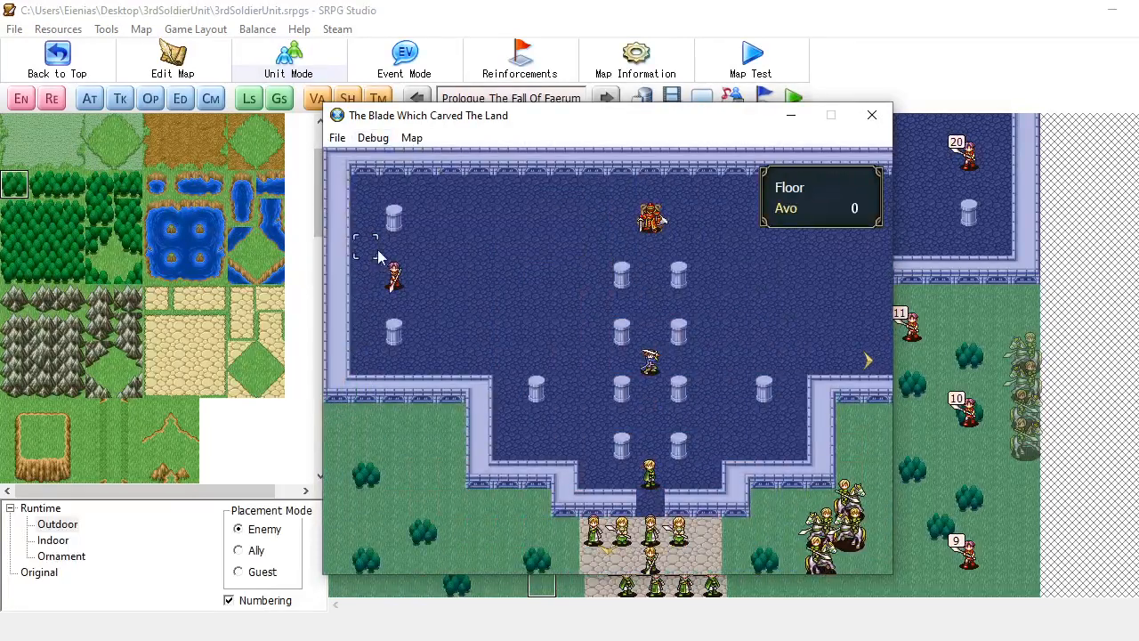
click(650, 360)
click(659, 271)
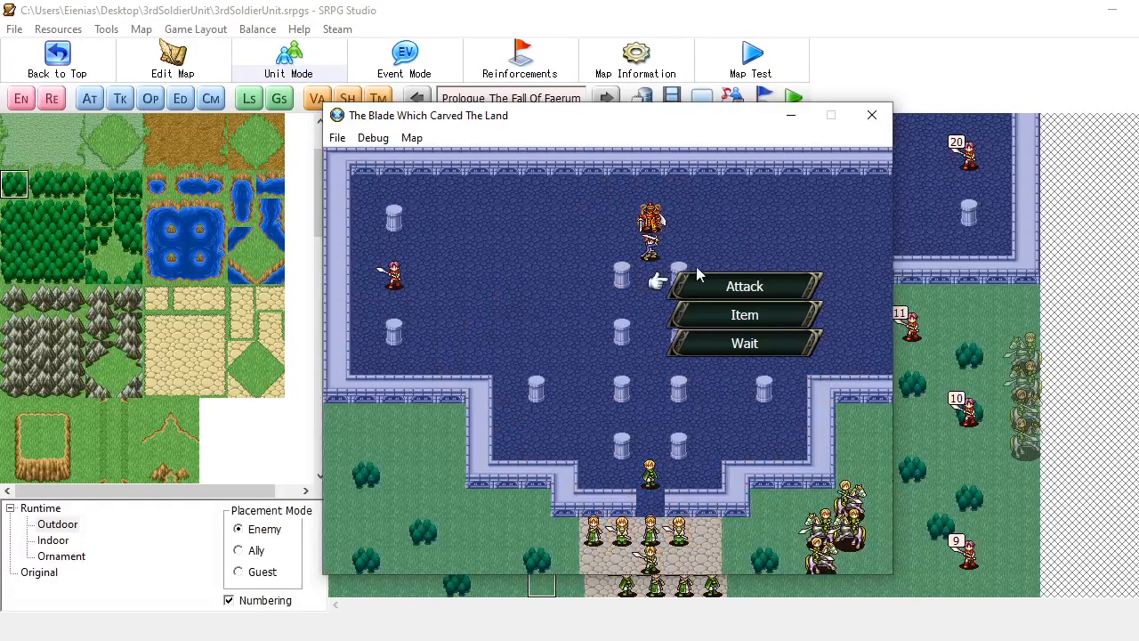
Review Hideo's item list, including the Cure Leaf options, and return to his command menu
click(711, 311)
right_click(610, 274)
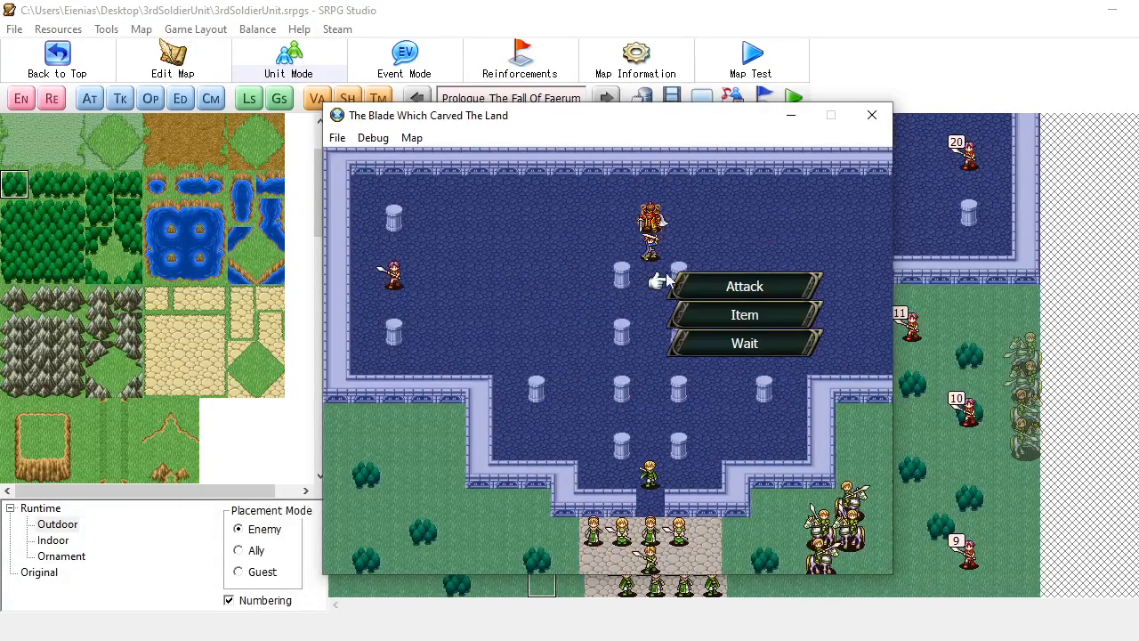
click(721, 314)
click(620, 275)
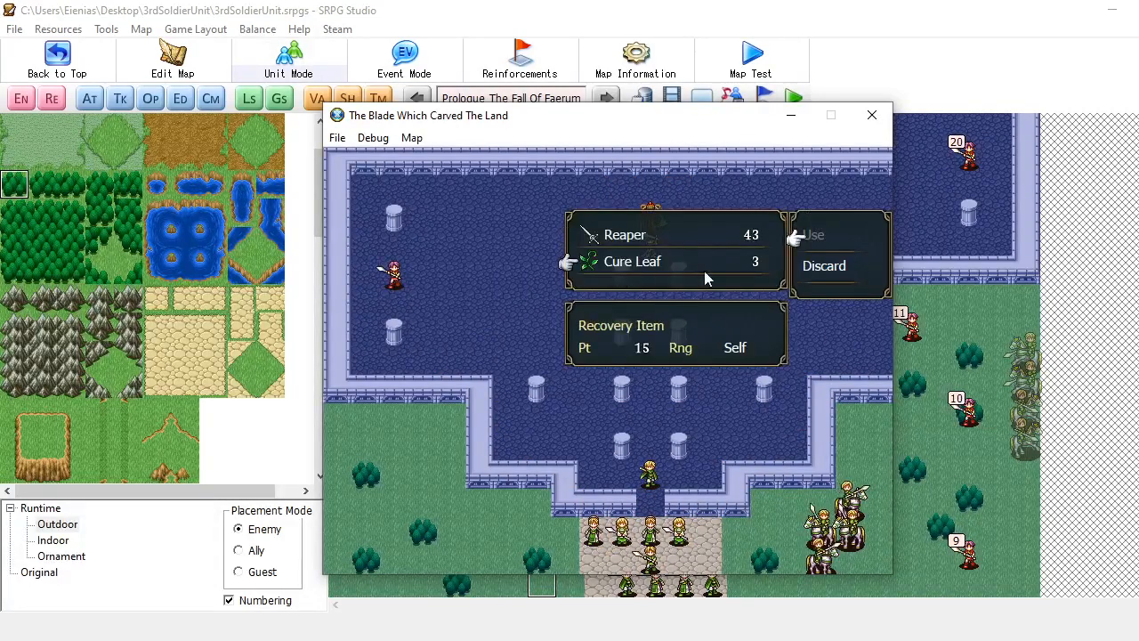
right_click(757, 267)
right_click(783, 260)
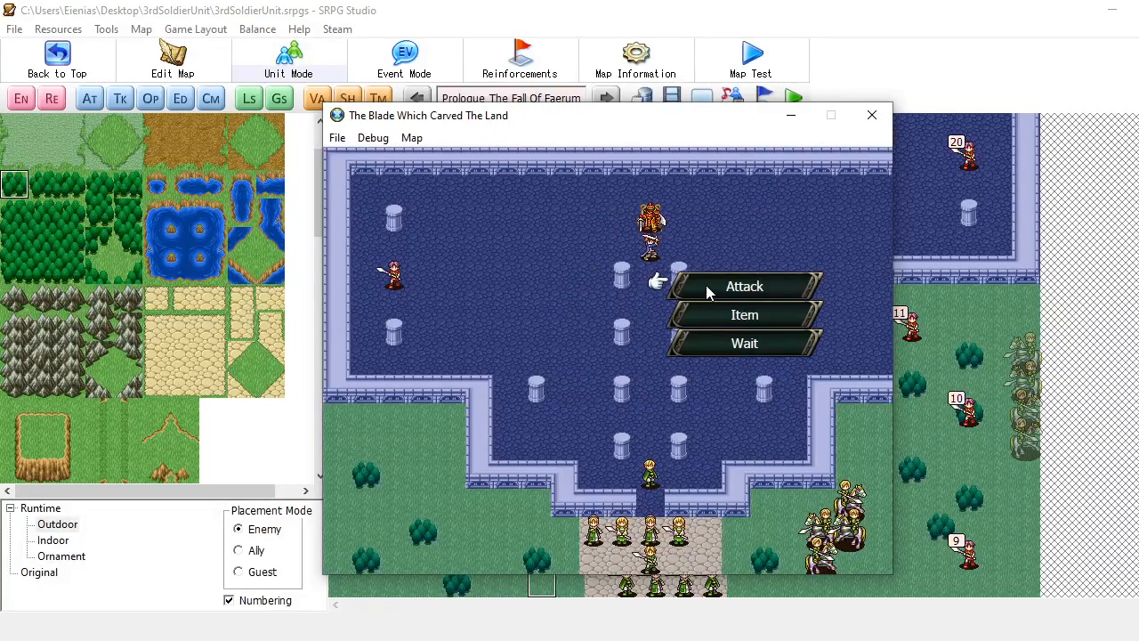
Preview Hideo's Reaper attack on Archibald, cancel it and have Hideo wait in place
click(707, 287)
click(719, 238)
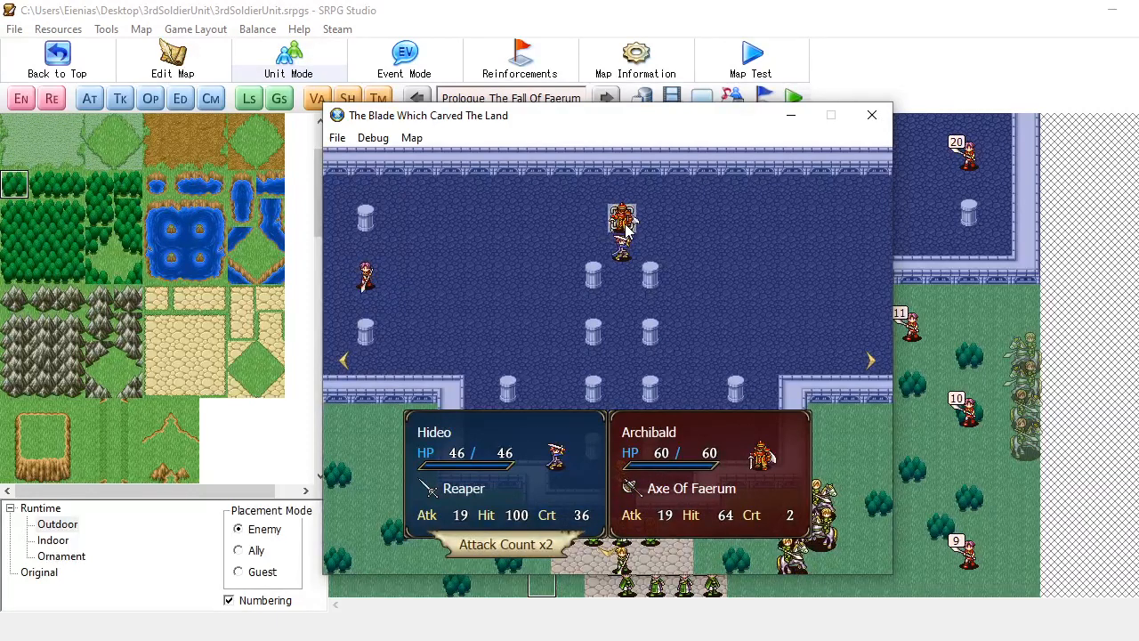
right_click(626, 227)
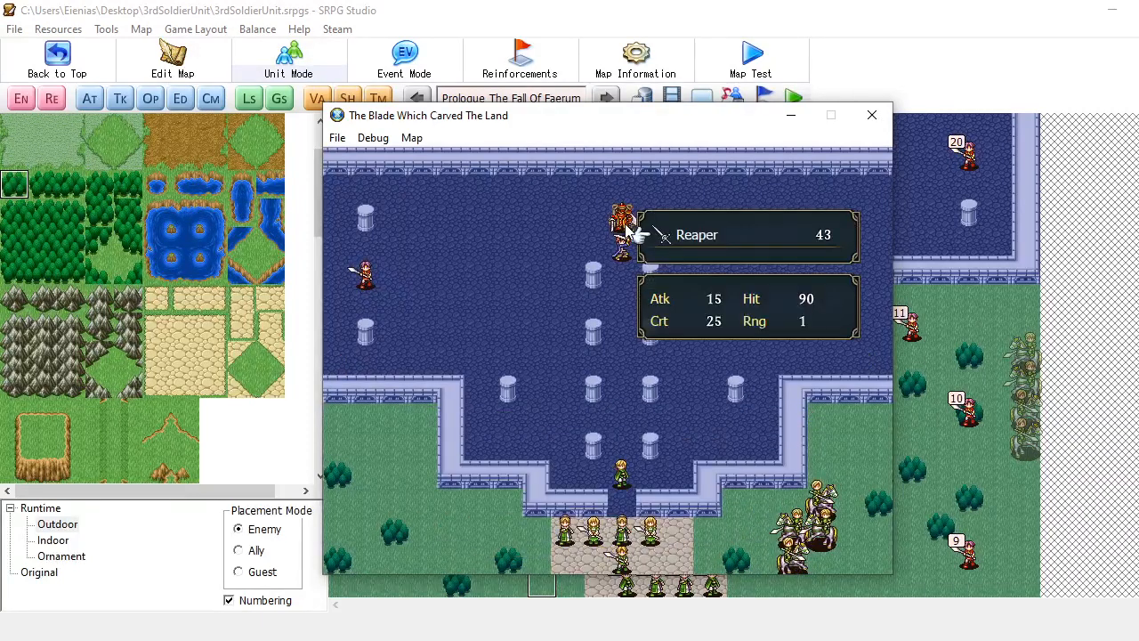
right_click(656, 289)
click(656, 332)
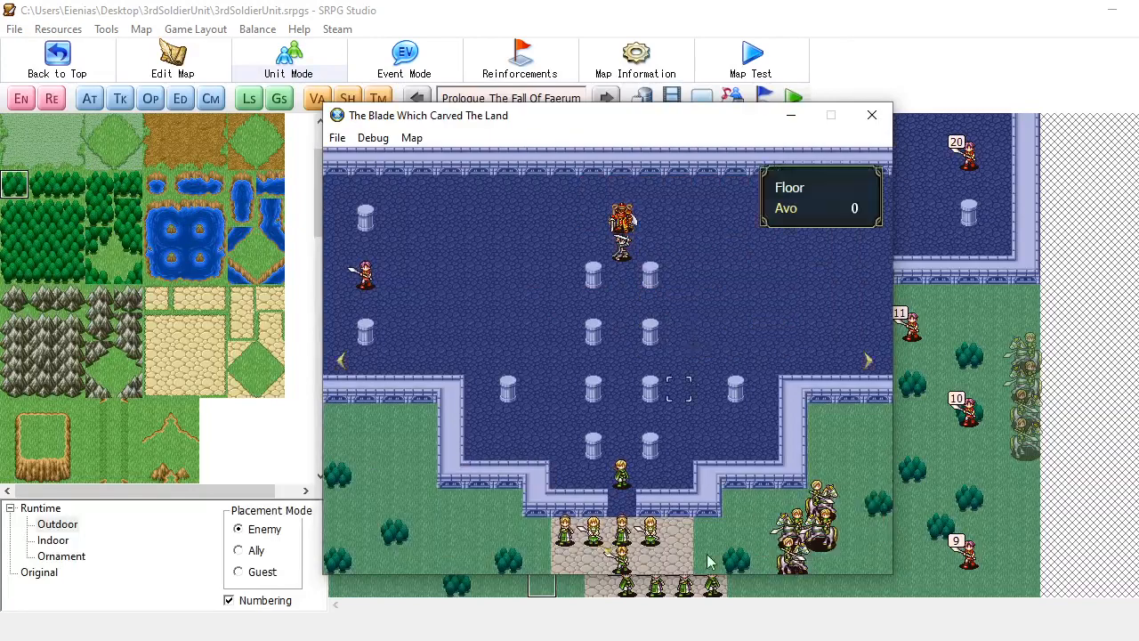
Move Steven up the road into the open castle doorway and end his action
click(650, 503)
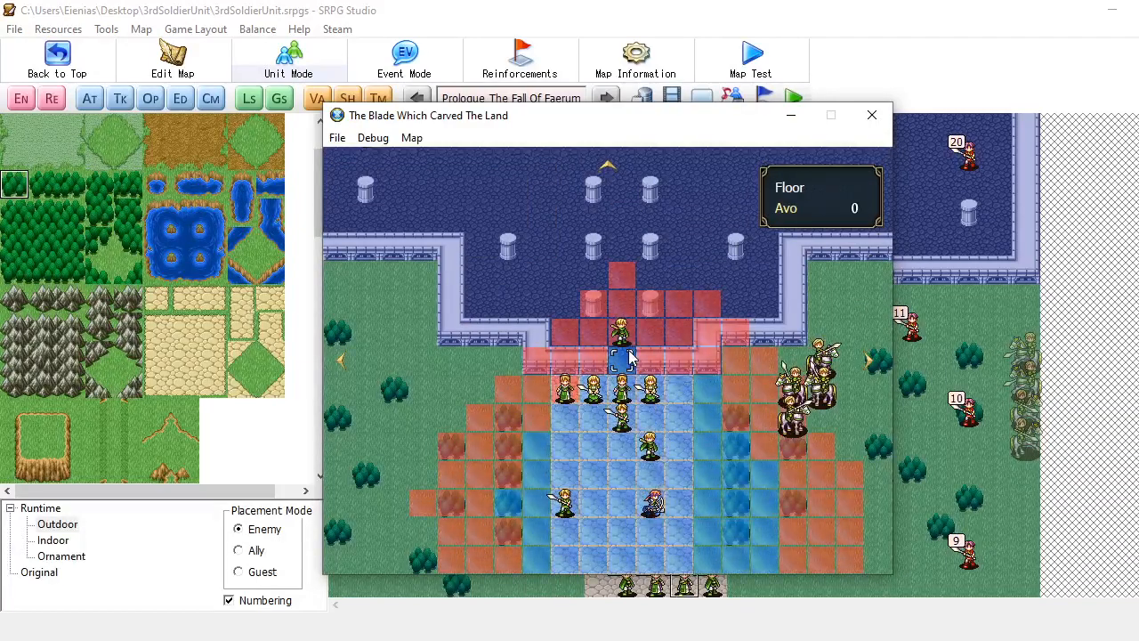
click(630, 361)
click(720, 427)
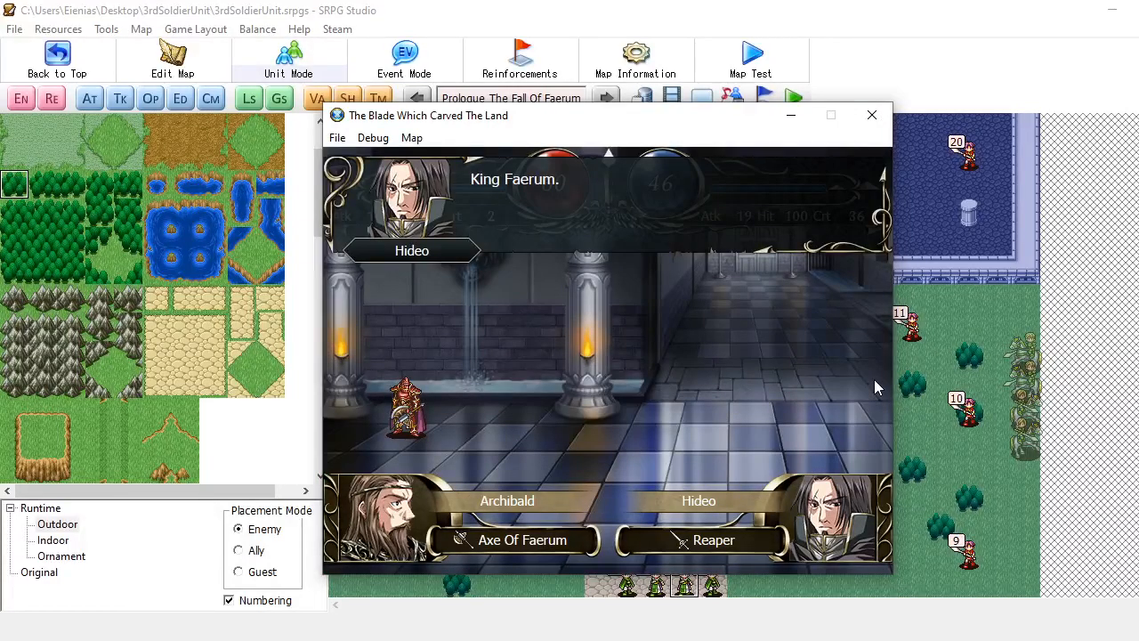
Advance through the boss battle dialogue between Hideo and Archibald
click(669, 366)
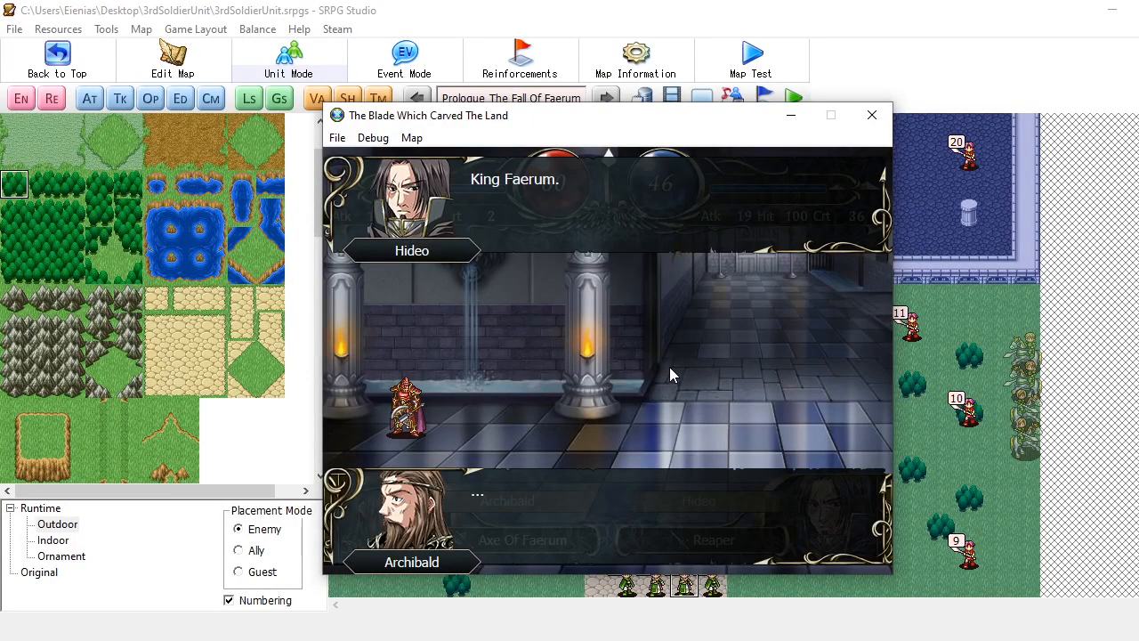
click(750, 368)
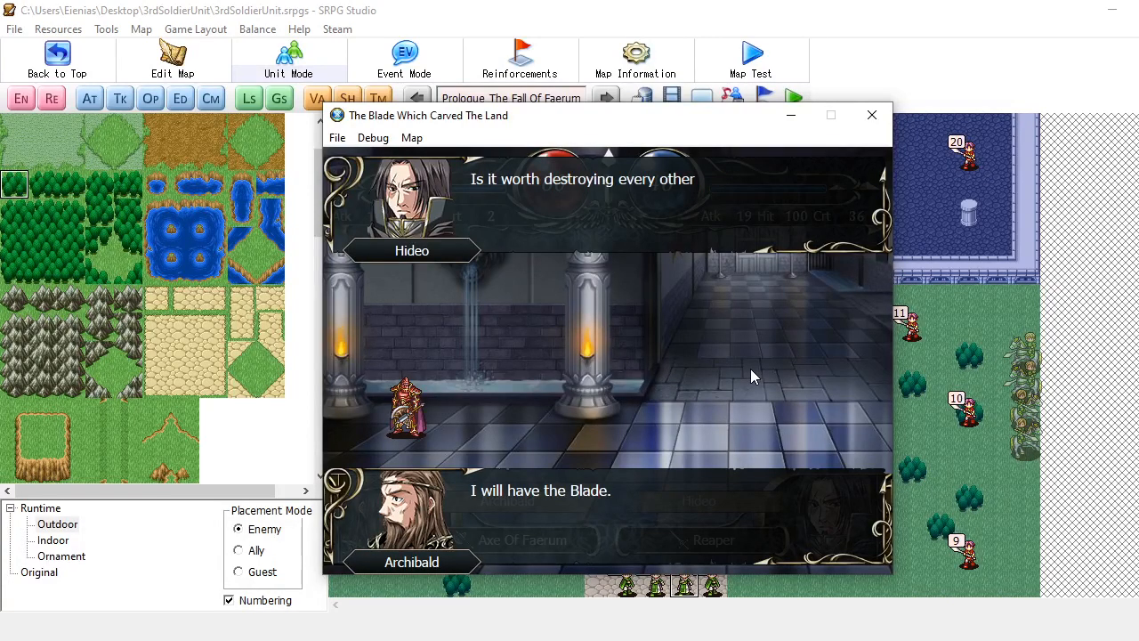
click(750, 369)
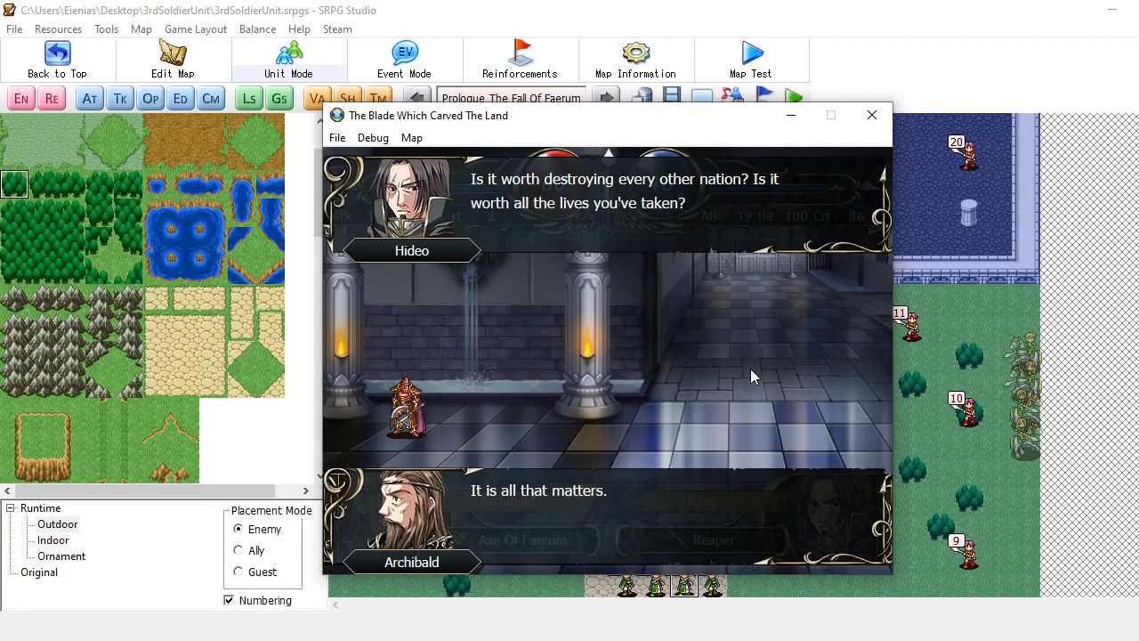
click(750, 369)
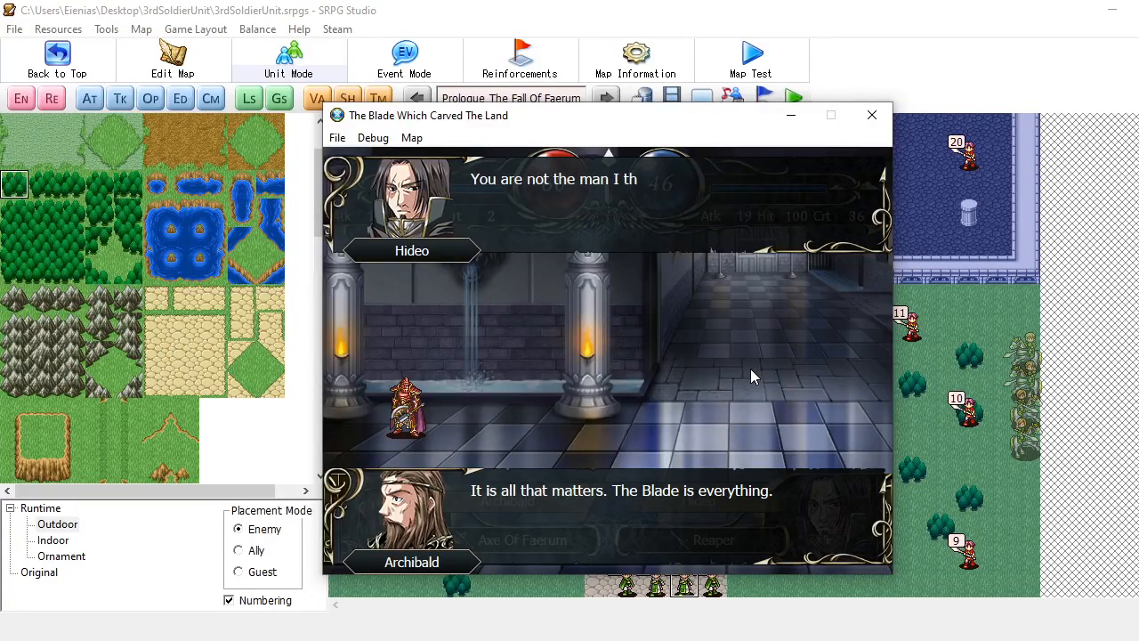
click(750, 369)
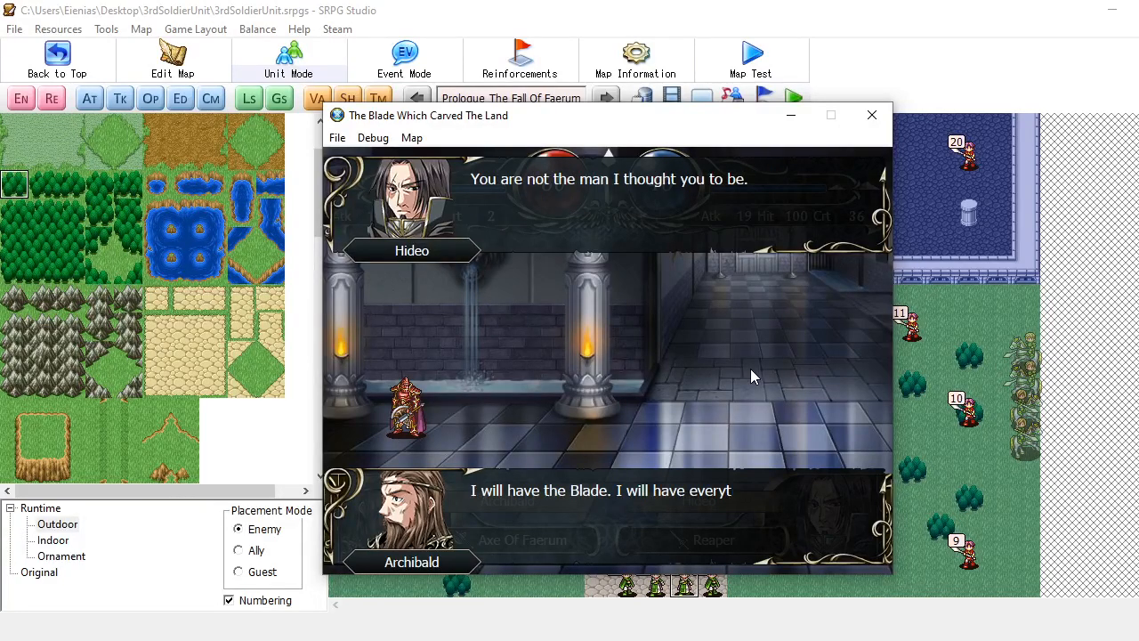
click(750, 371)
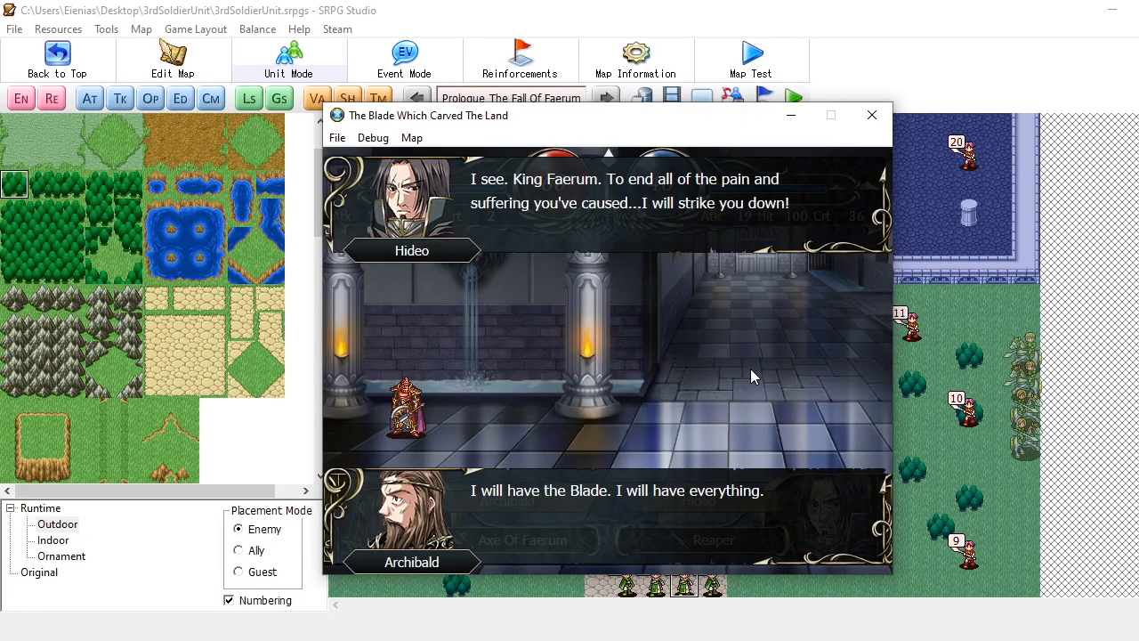
click(750, 368)
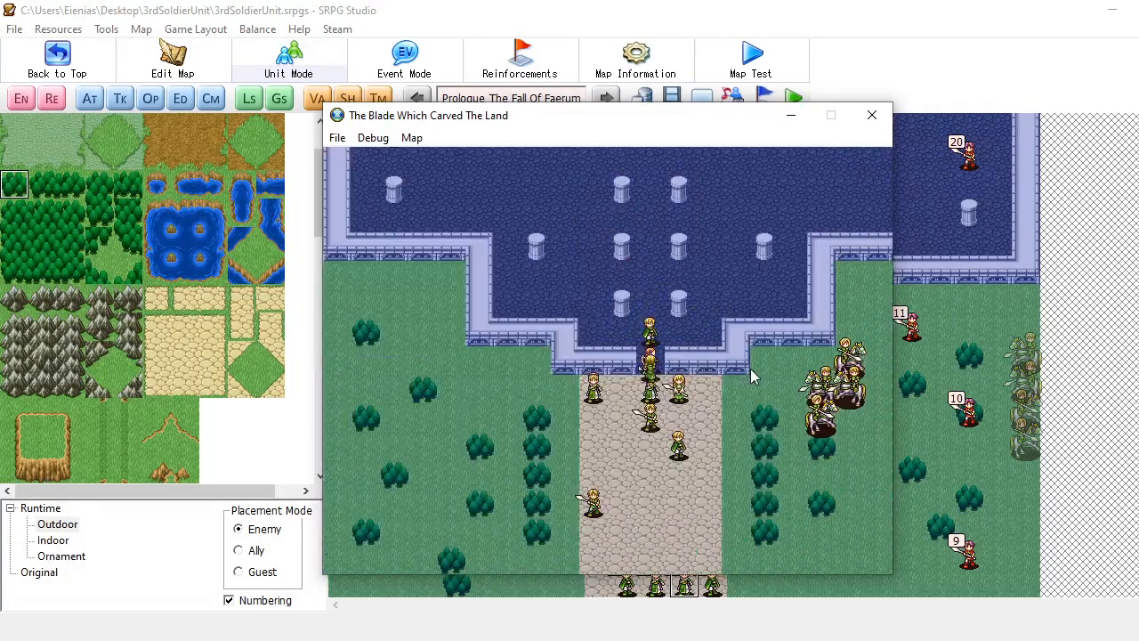
Move the archer up the hall to the tile directly below the allied soldier and end his action
key(Return)
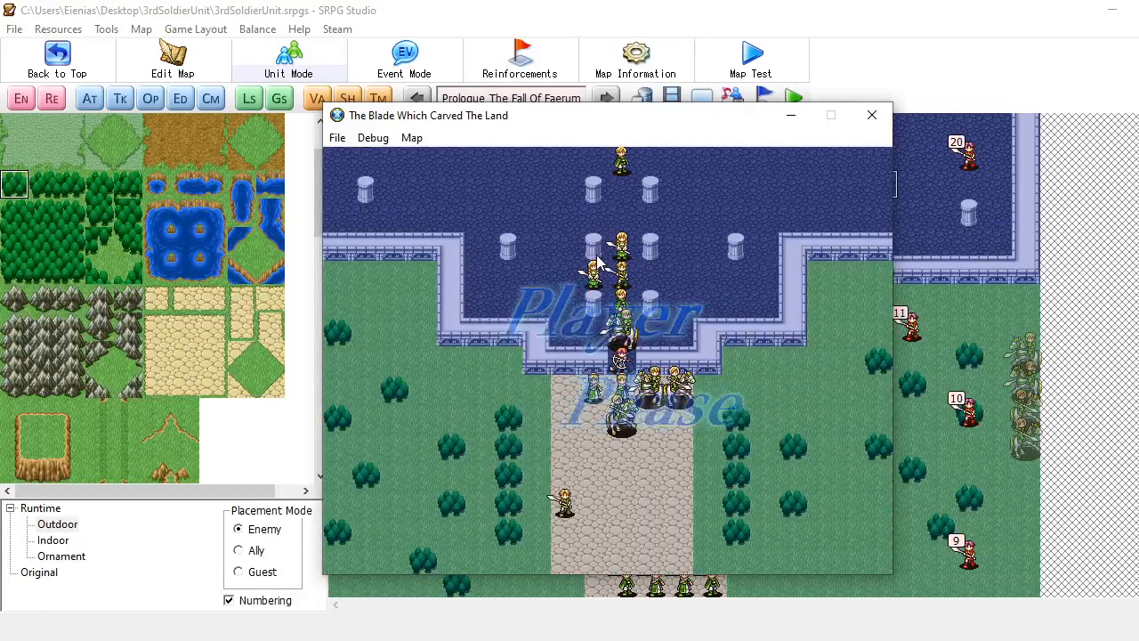
click(622, 494)
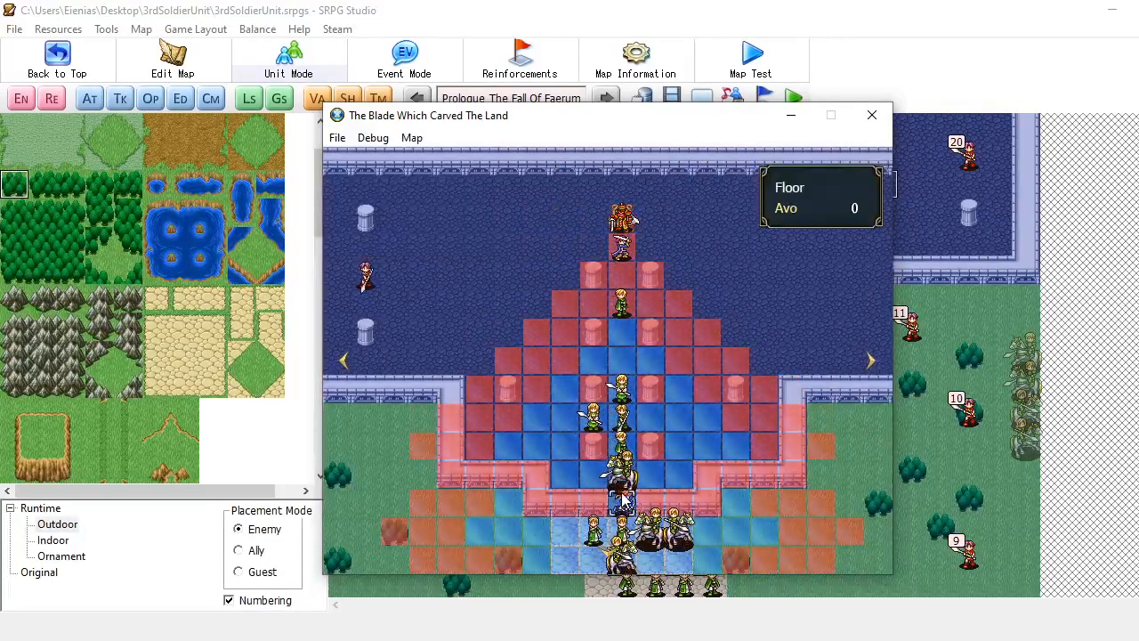
click(617, 338)
click(700, 397)
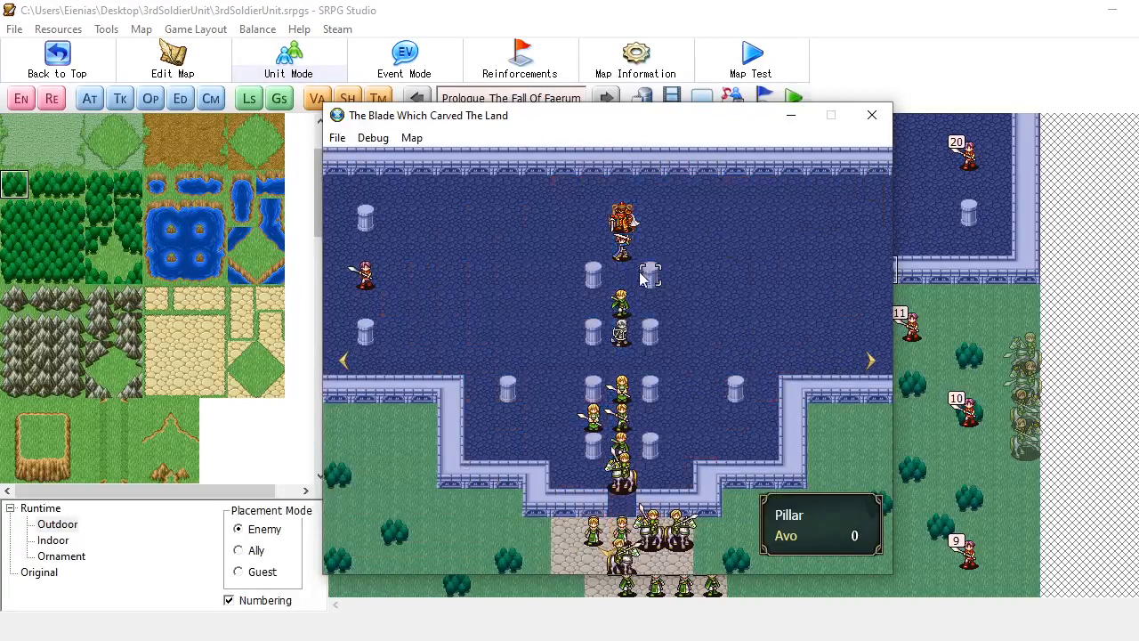
Check the Fencer's movement range, cancel it, and use the debug command to let the archer act again
click(618, 247)
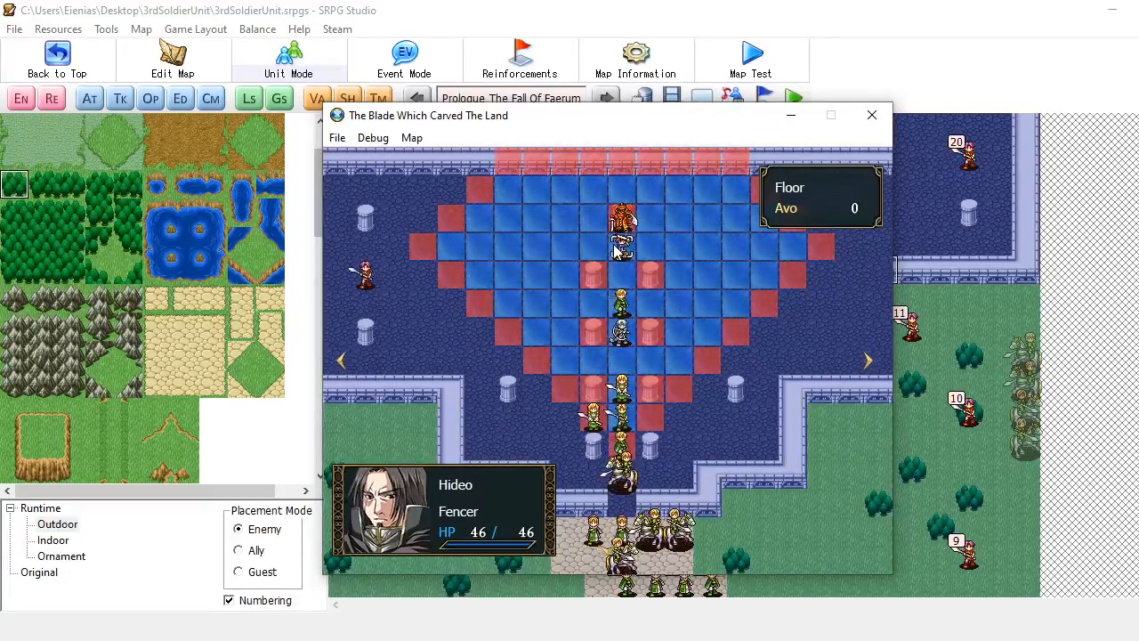
right_click(615, 247)
click(370, 139)
click(377, 162)
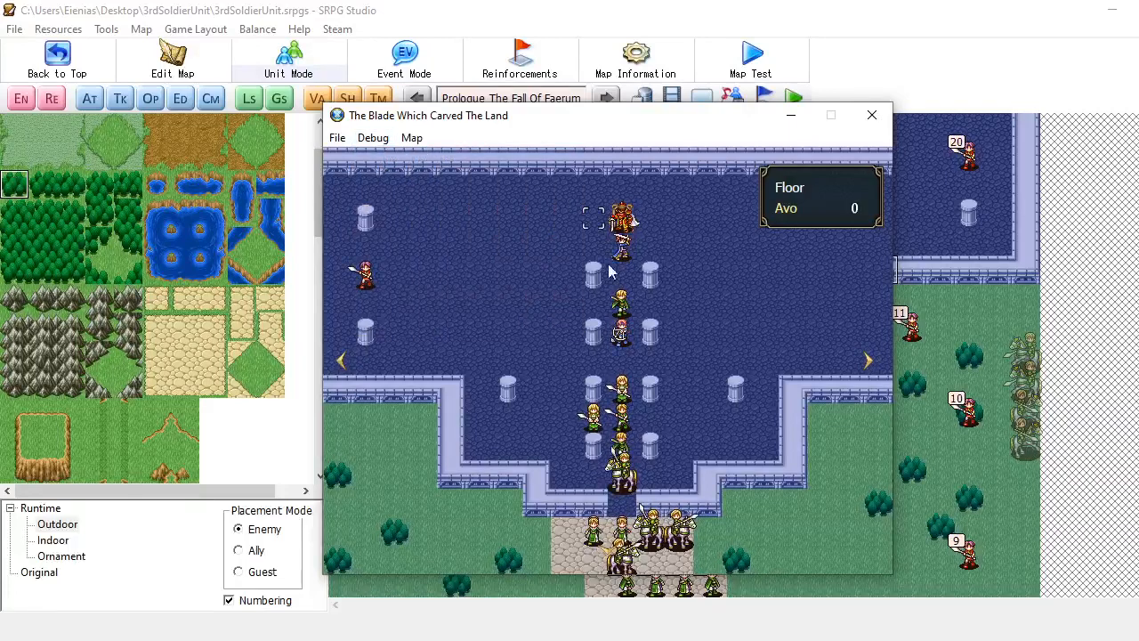
Move the archer to the tile directly behind the Fencer and attack the enemy king with Sureshot
click(619, 332)
click(621, 271)
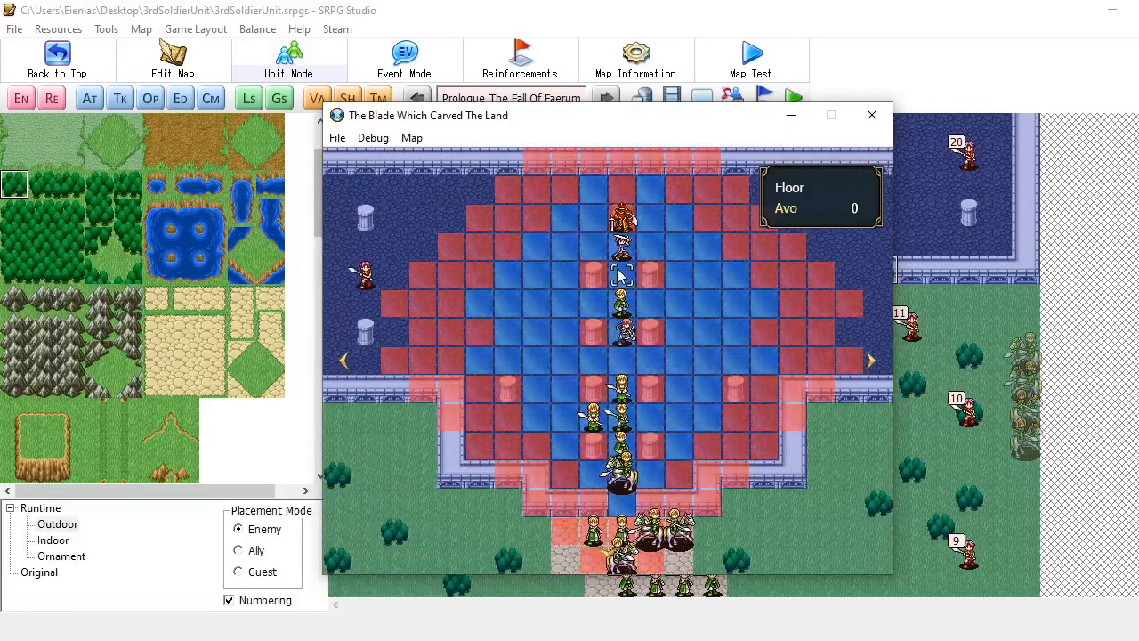
click(689, 307)
click(654, 235)
click(614, 218)
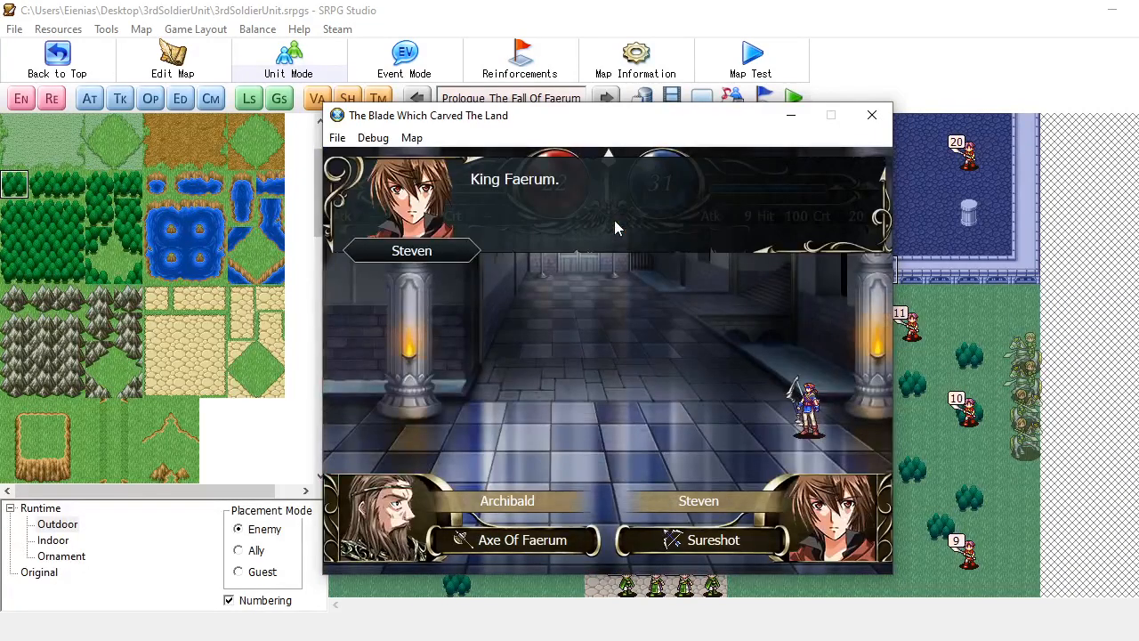
Advance through the archer's battle dialogue with the king and his level-up display
click(669, 253)
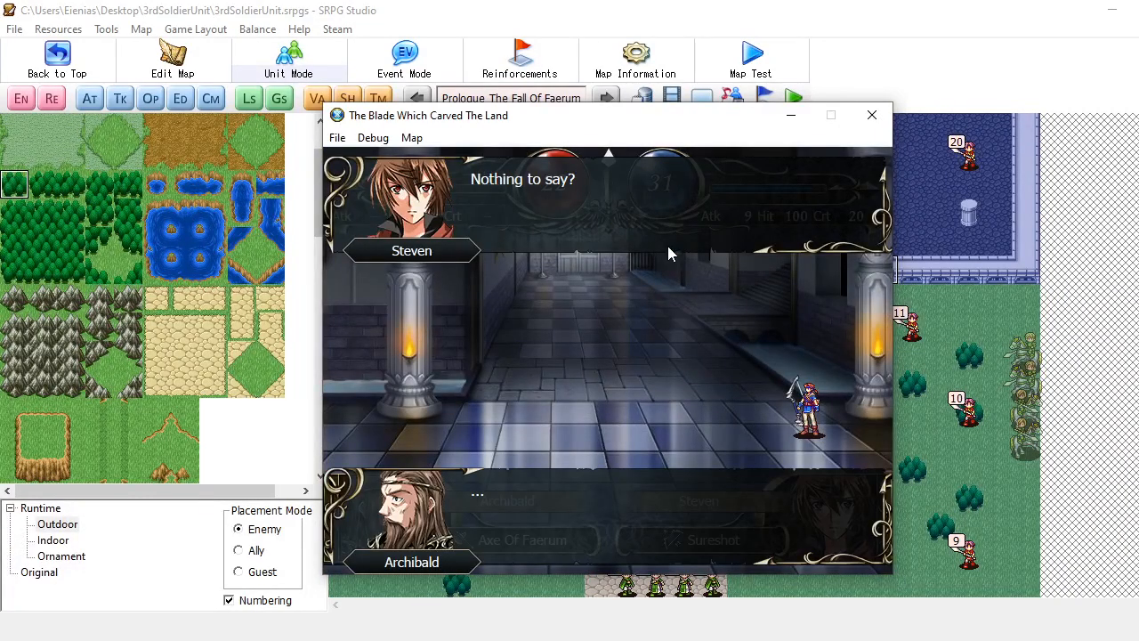
click(668, 245)
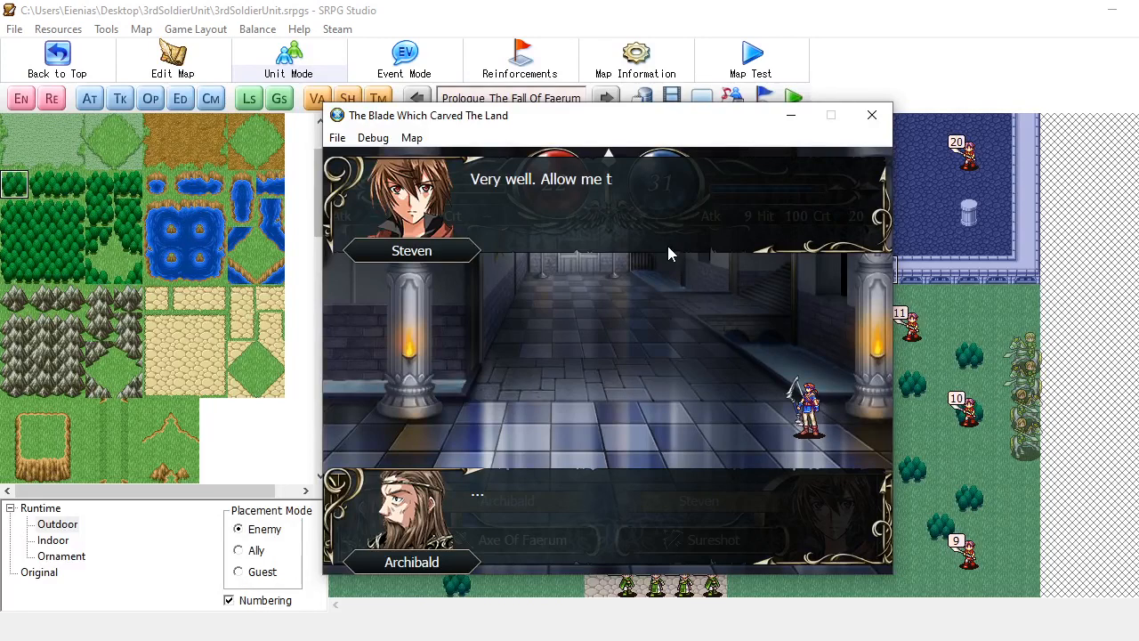
click(668, 246)
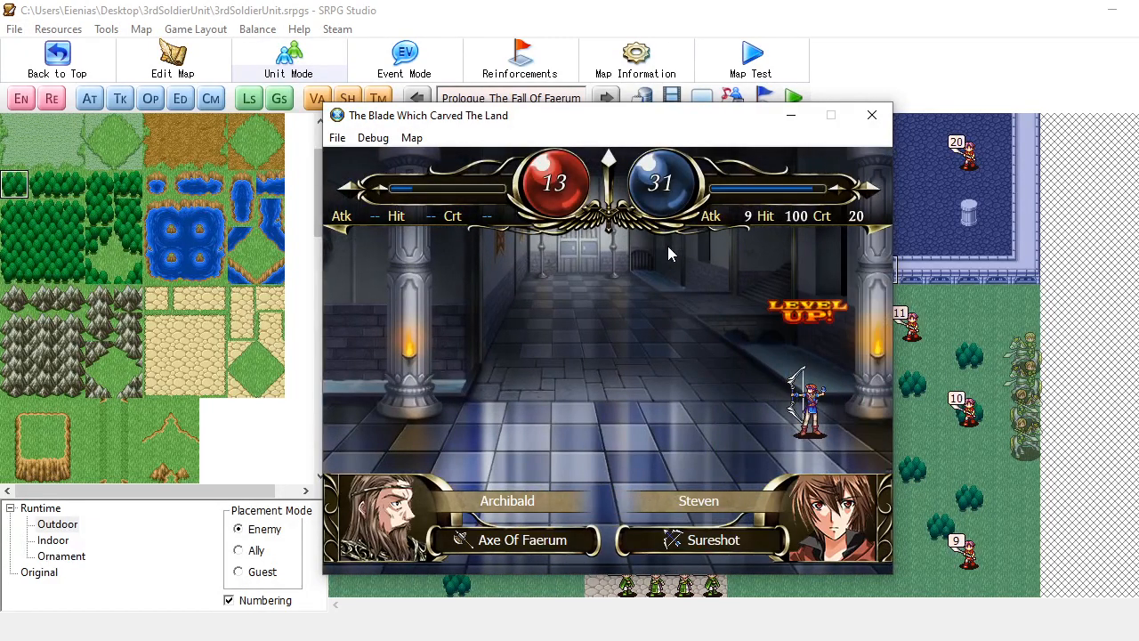
click(669, 250)
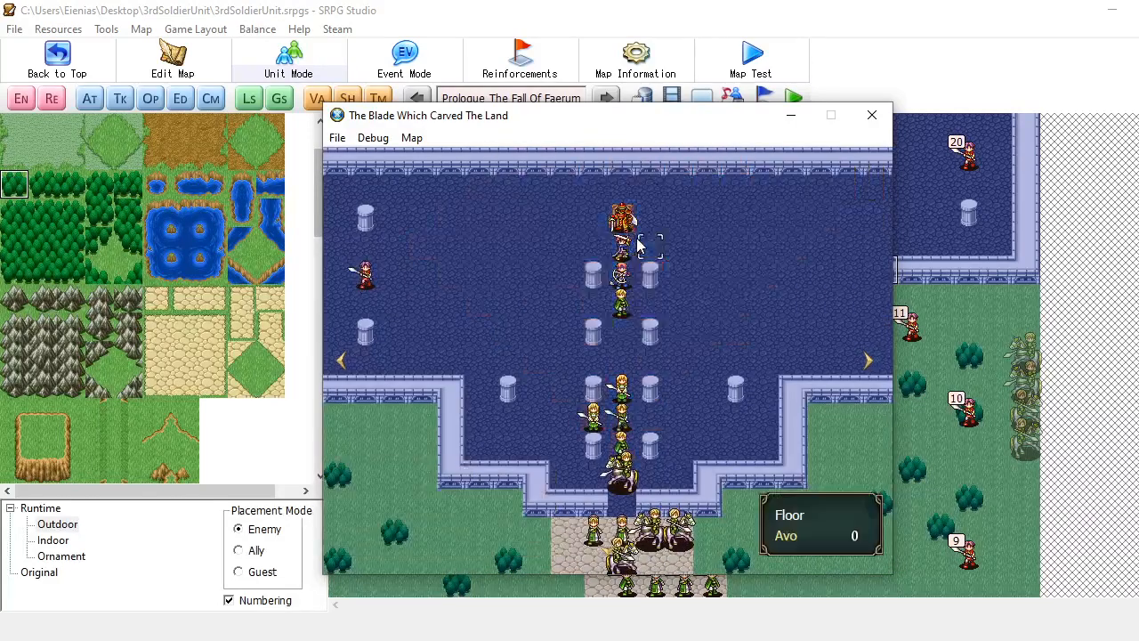
Keep the Fencer on his tile, run the debug command, and attack the enemy king with Reaper through the level-up display
click(632, 248)
click(632, 249)
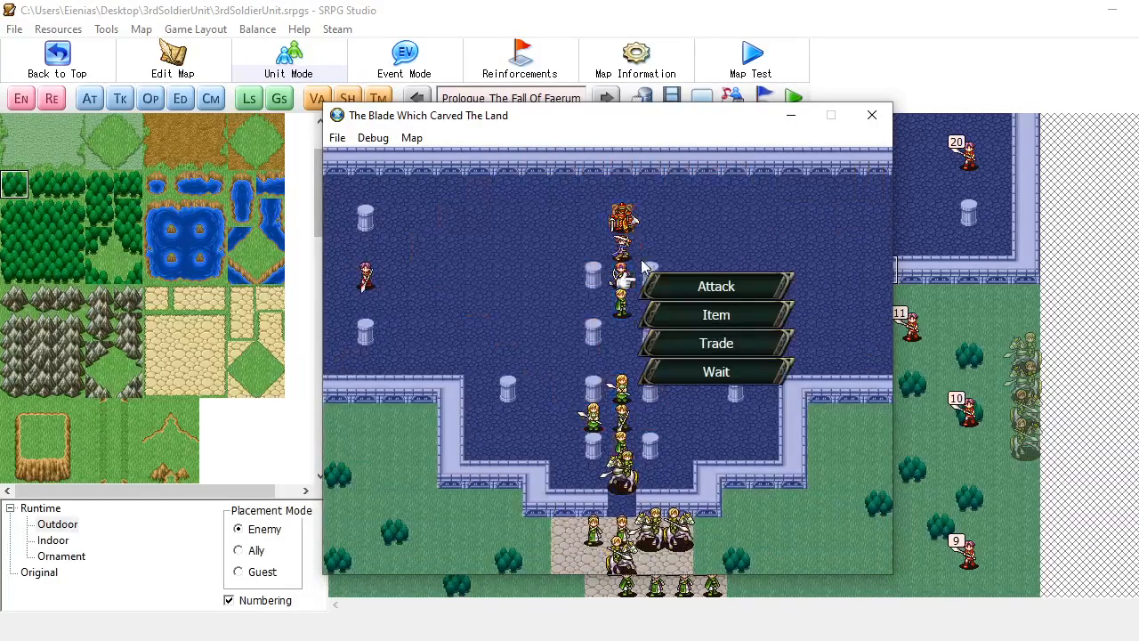
click(383, 144)
click(393, 158)
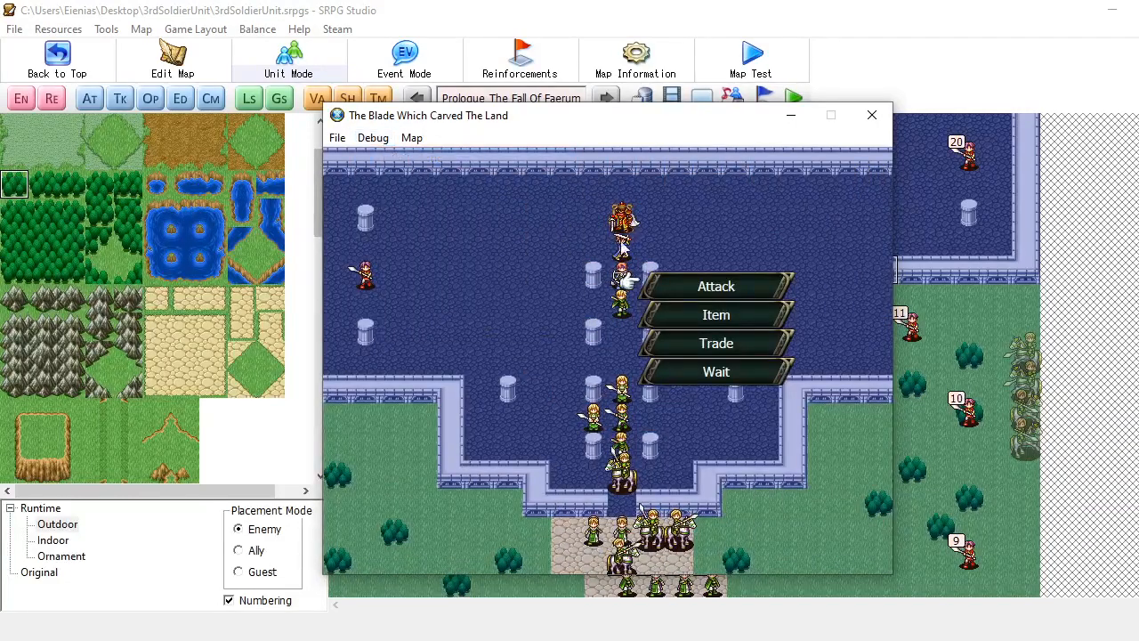
click(678, 283)
click(669, 238)
click(603, 233)
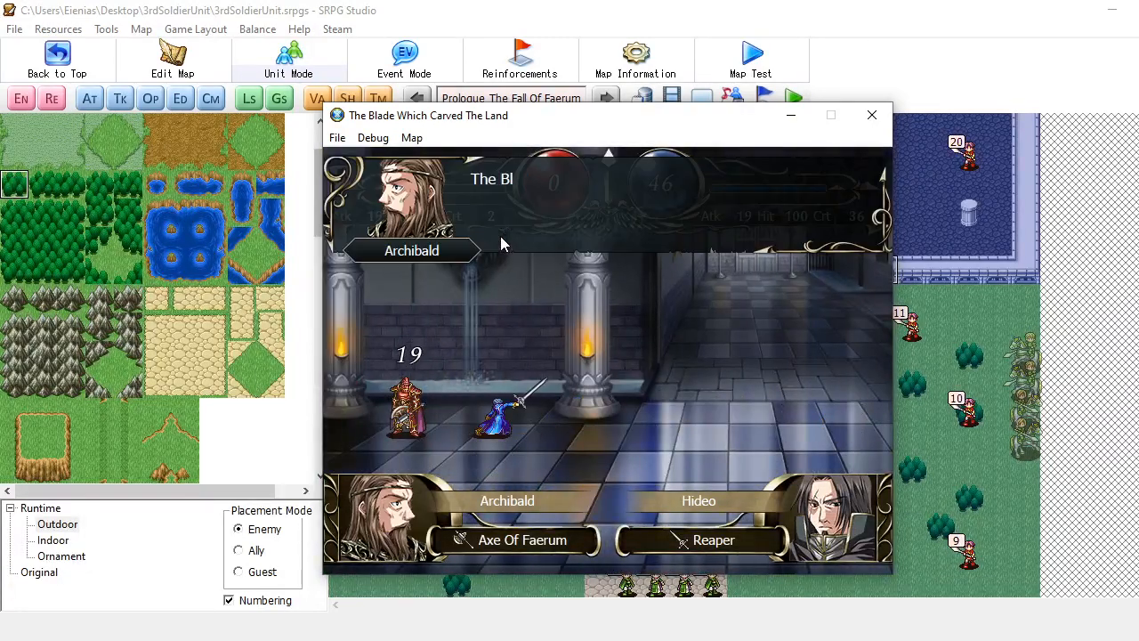
click(553, 241)
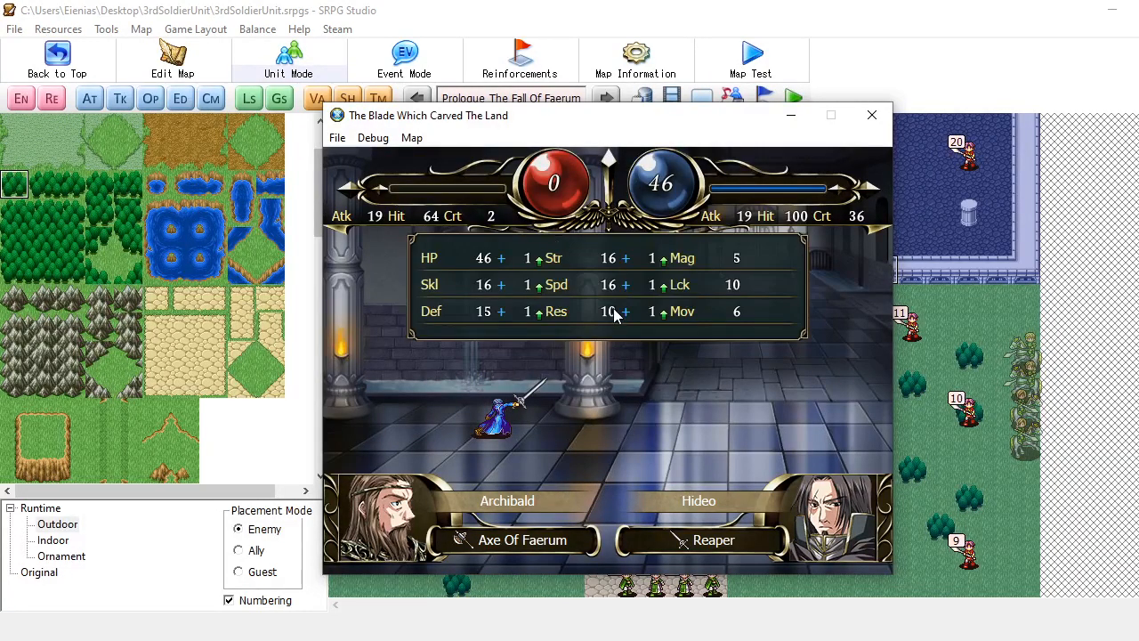
click(613, 308)
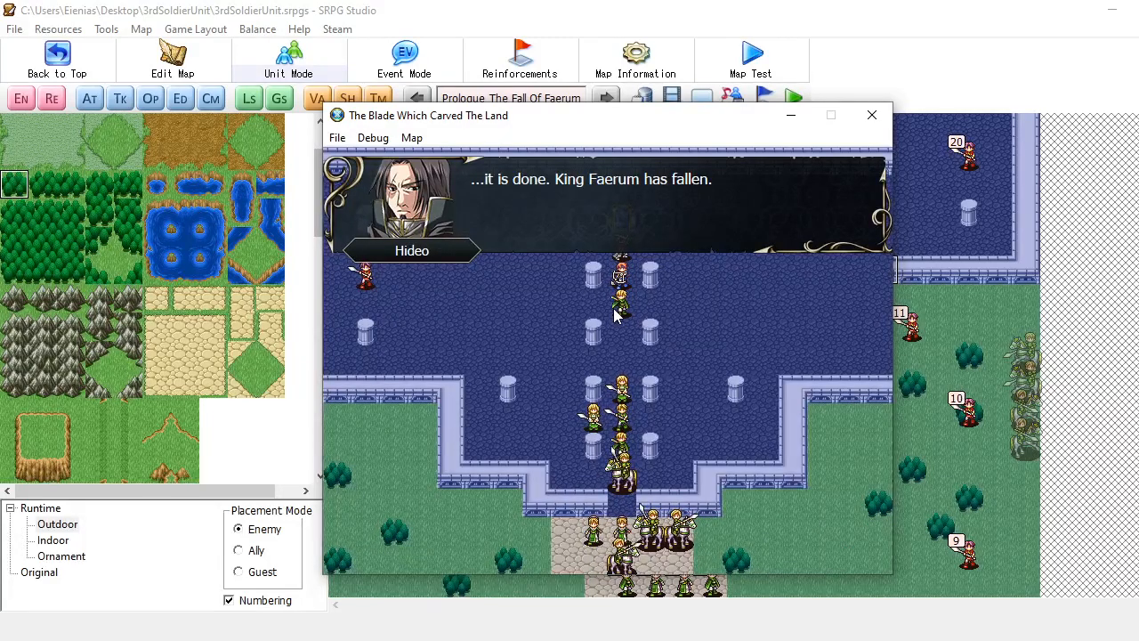
Advance the post-battle dialogue from the map into the throne room scene
click(613, 308)
click(613, 308)
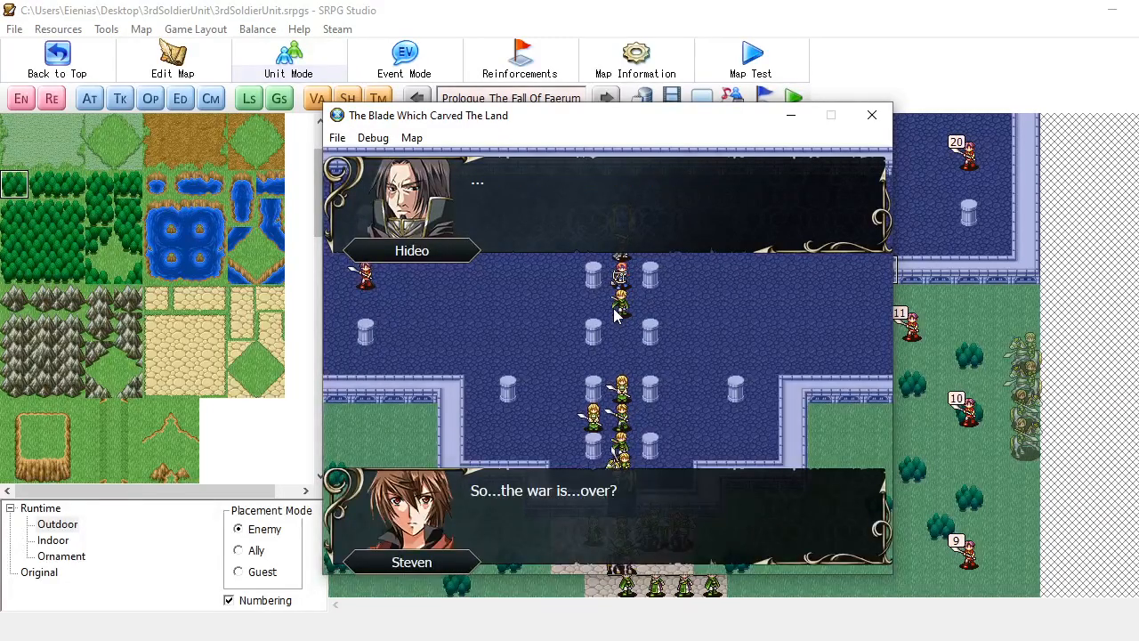
click(613, 308)
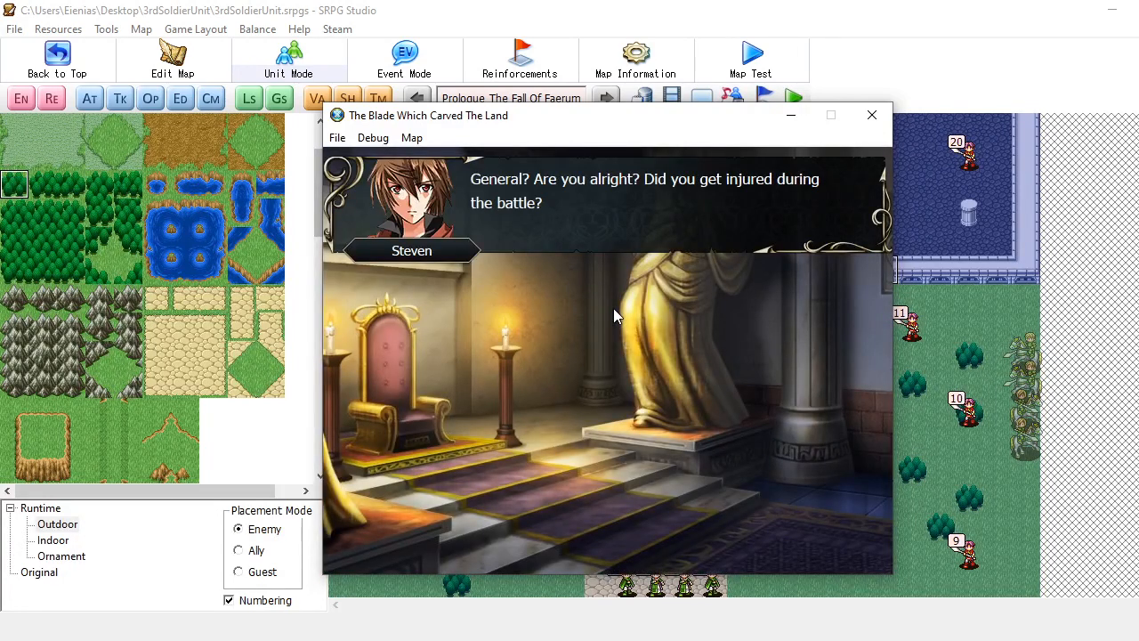
click(613, 308)
click(613, 308)
click(613, 308)
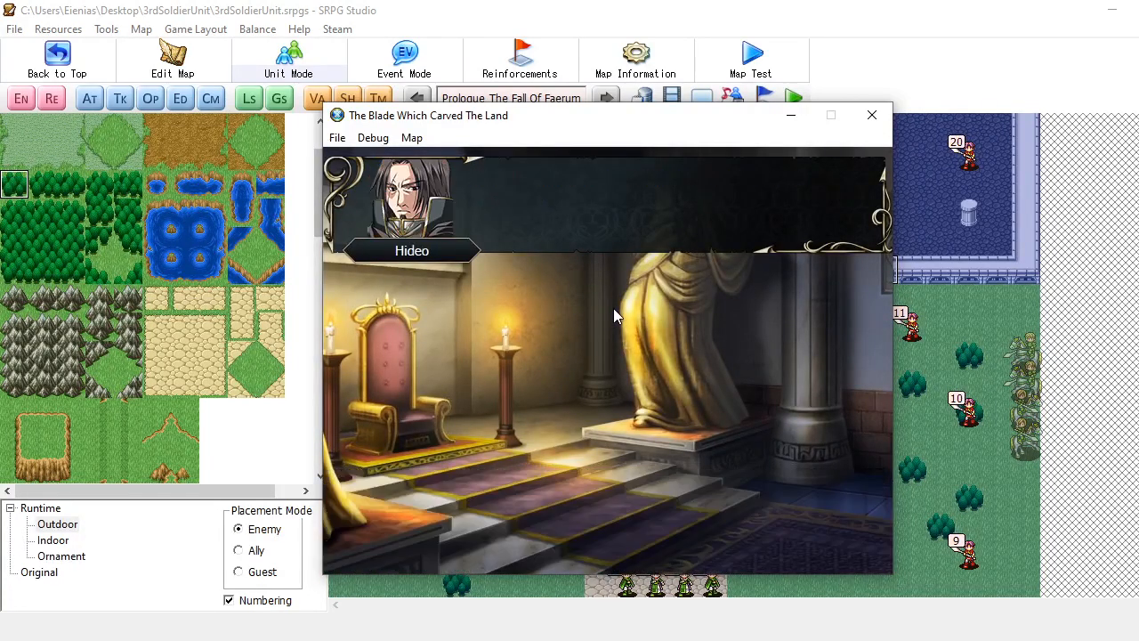
click(613, 307)
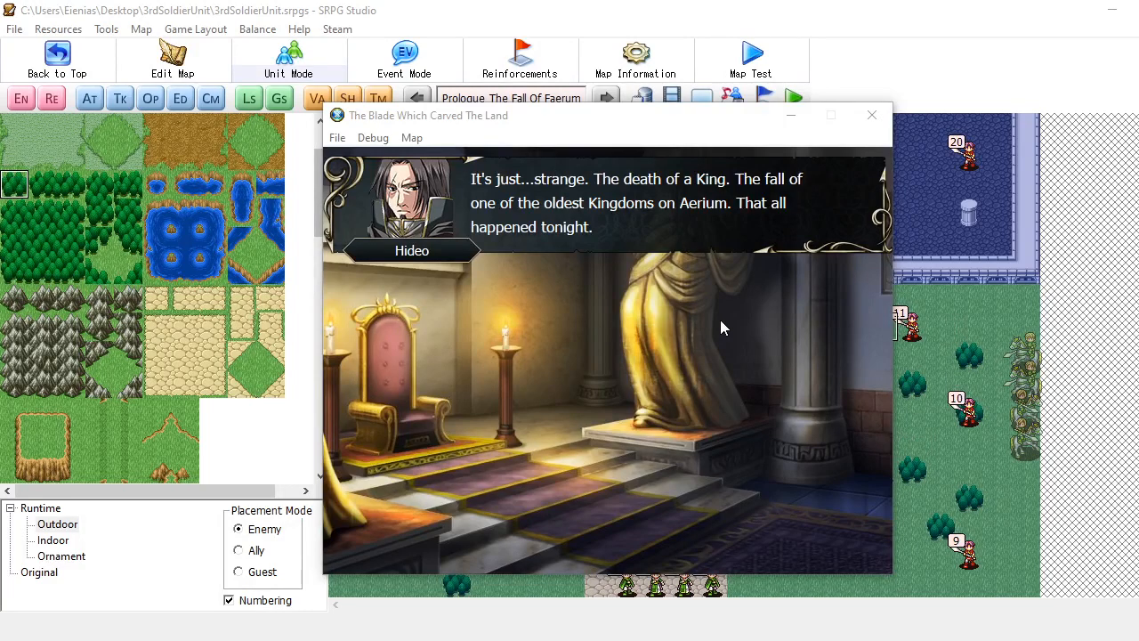
Play through the remaining throne room and meeting room dialogue to finish the map test
click(493, 242)
click(584, 263)
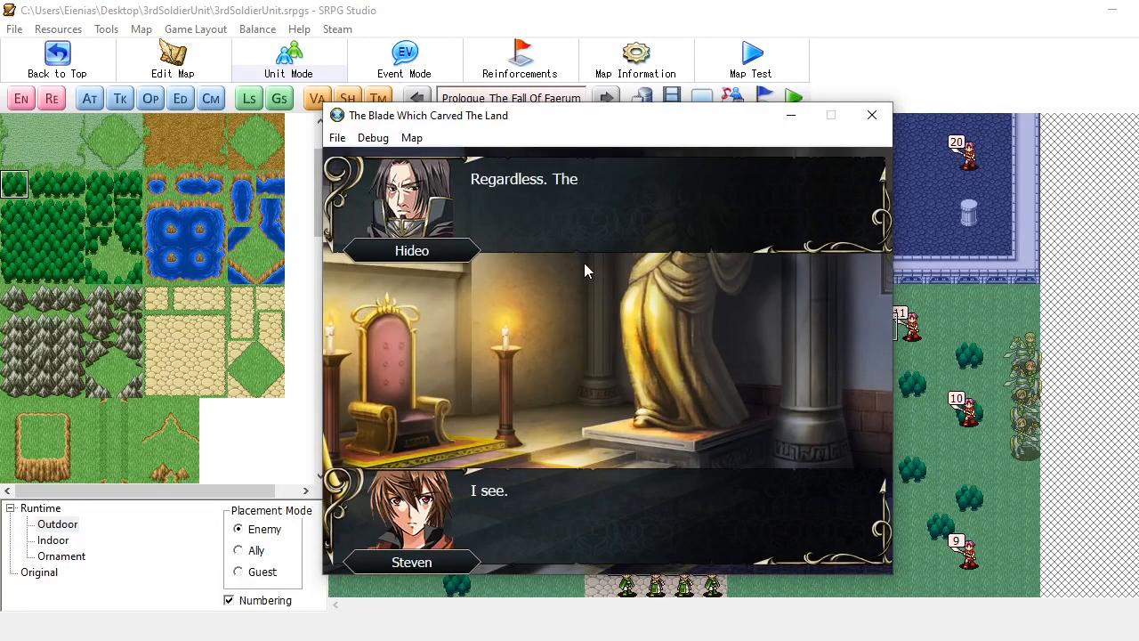
click(583, 262)
click(584, 262)
click(584, 262)
click(584, 263)
click(583, 262)
click(584, 263)
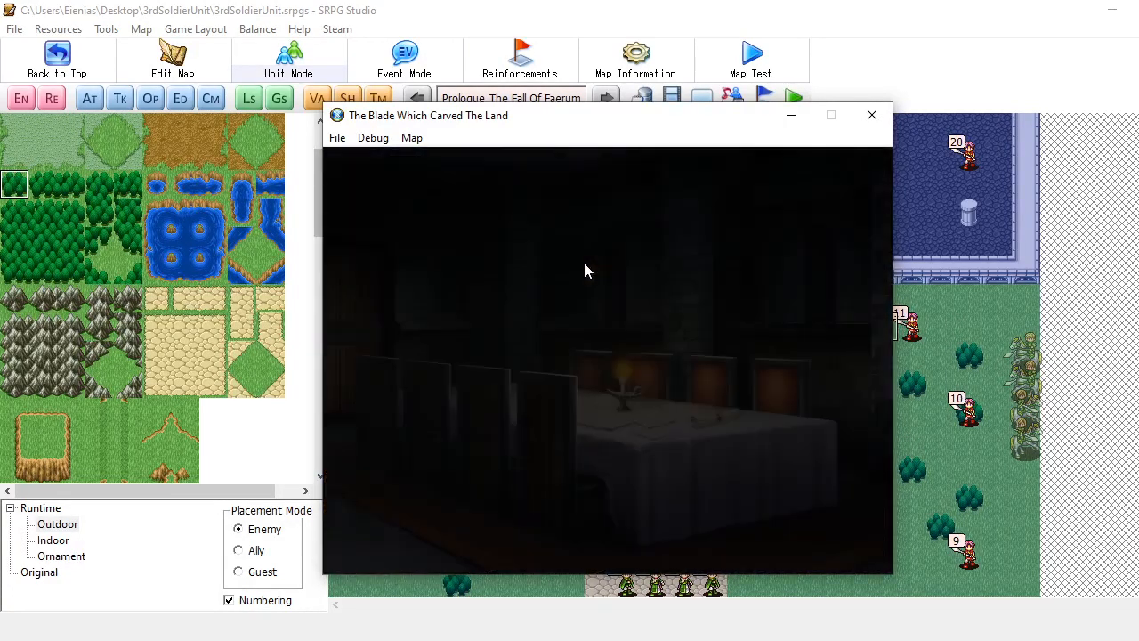
click(583, 270)
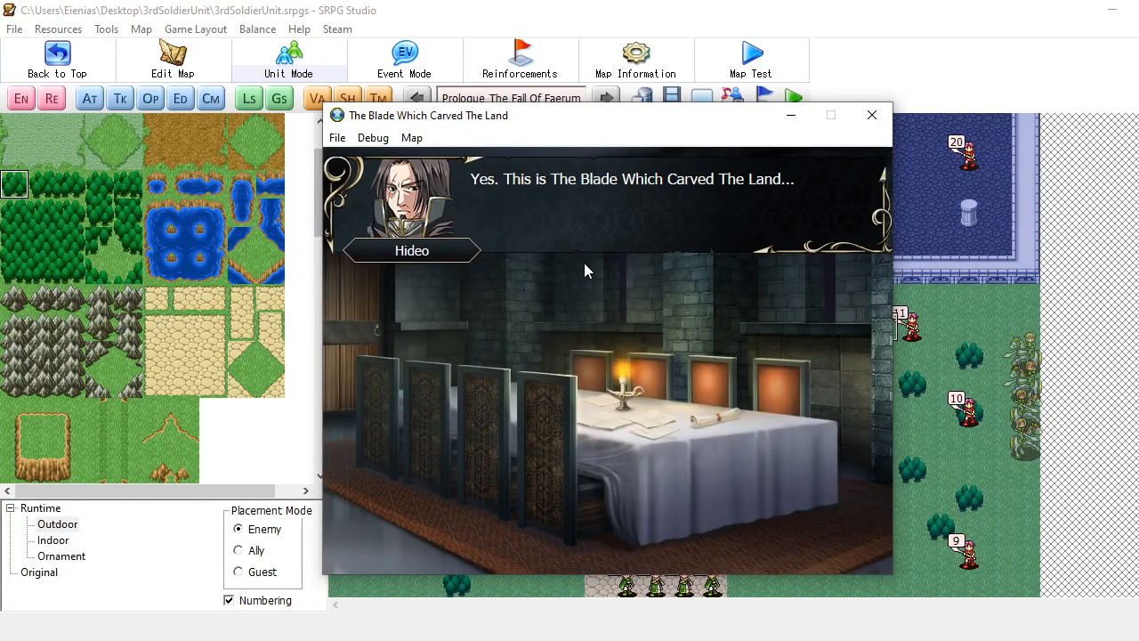
click(585, 265)
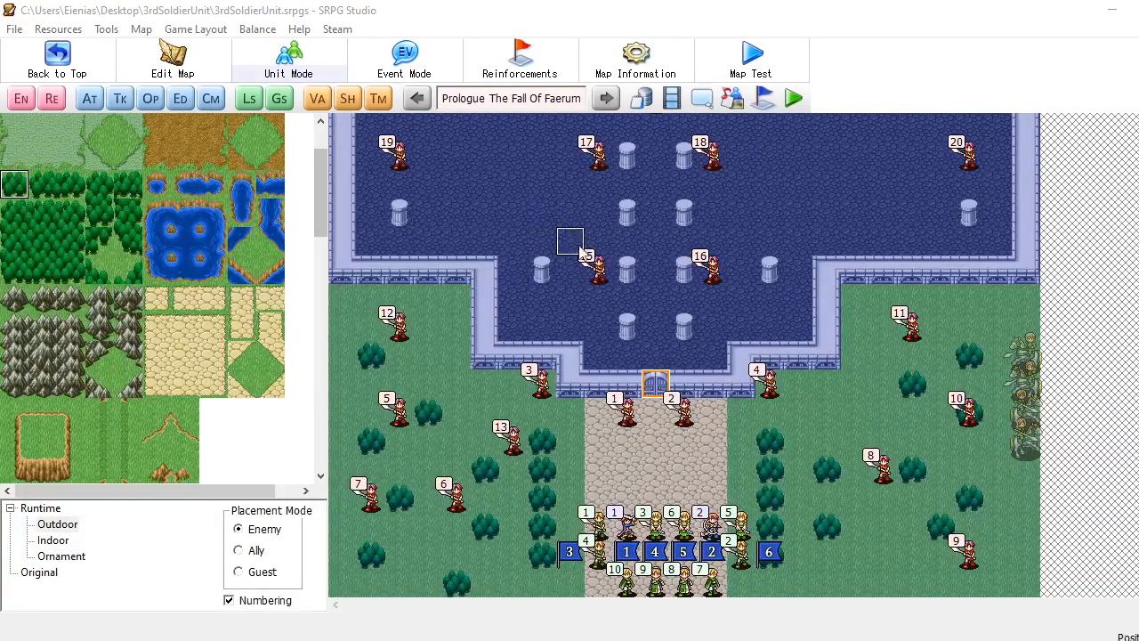
Save the 3rdSoldierUnit project after the map test
scroll(581, 254, up, 3)
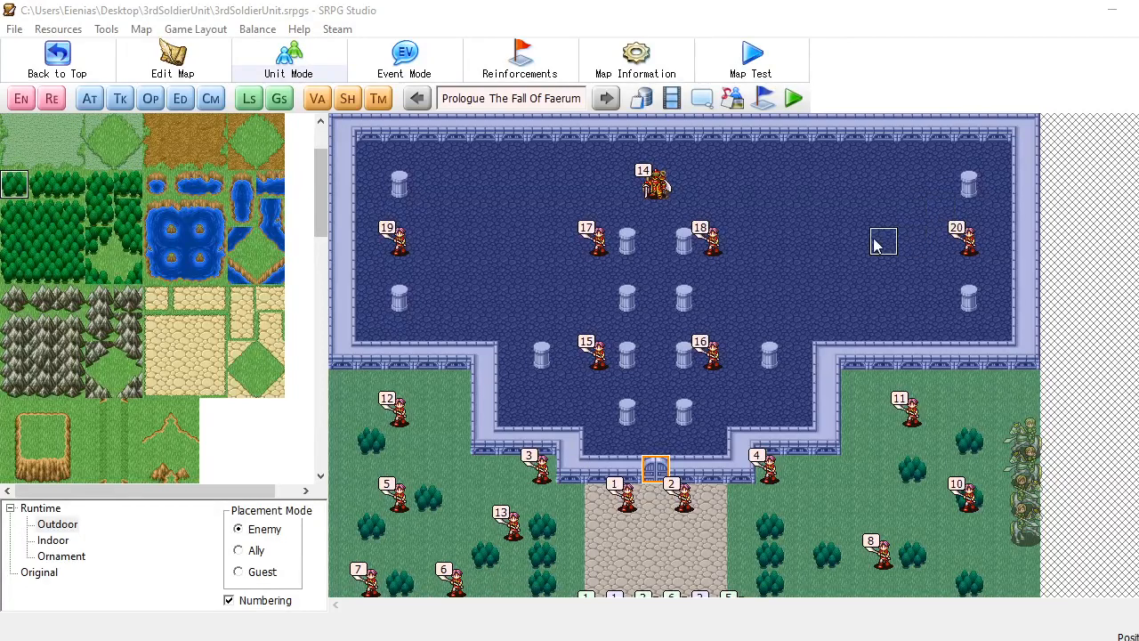
click(15, 28)
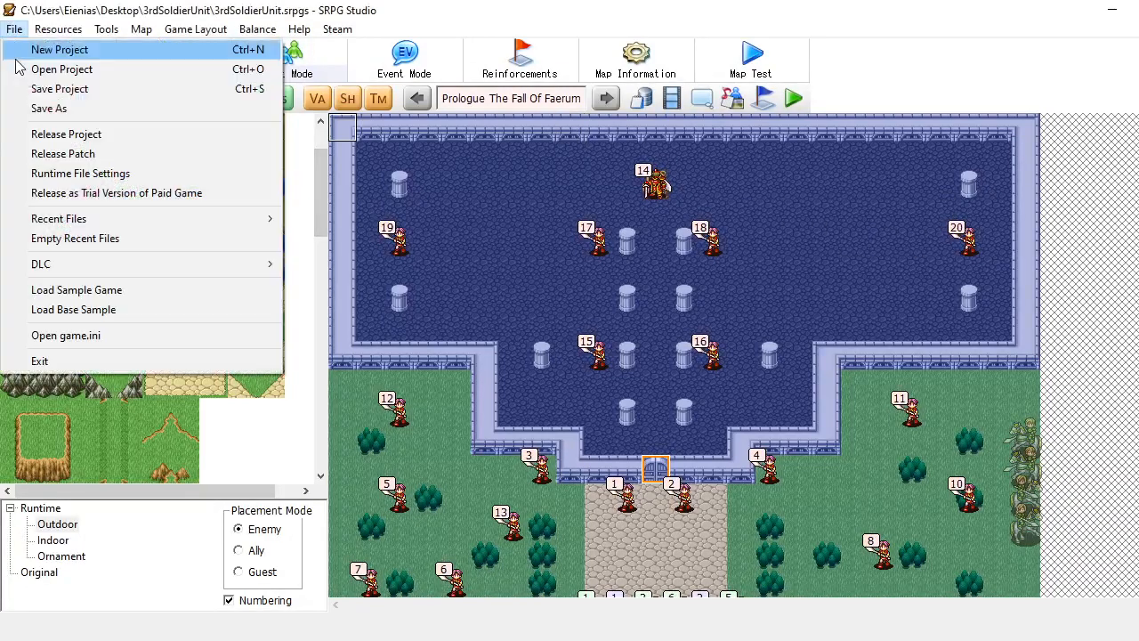
click(46, 89)
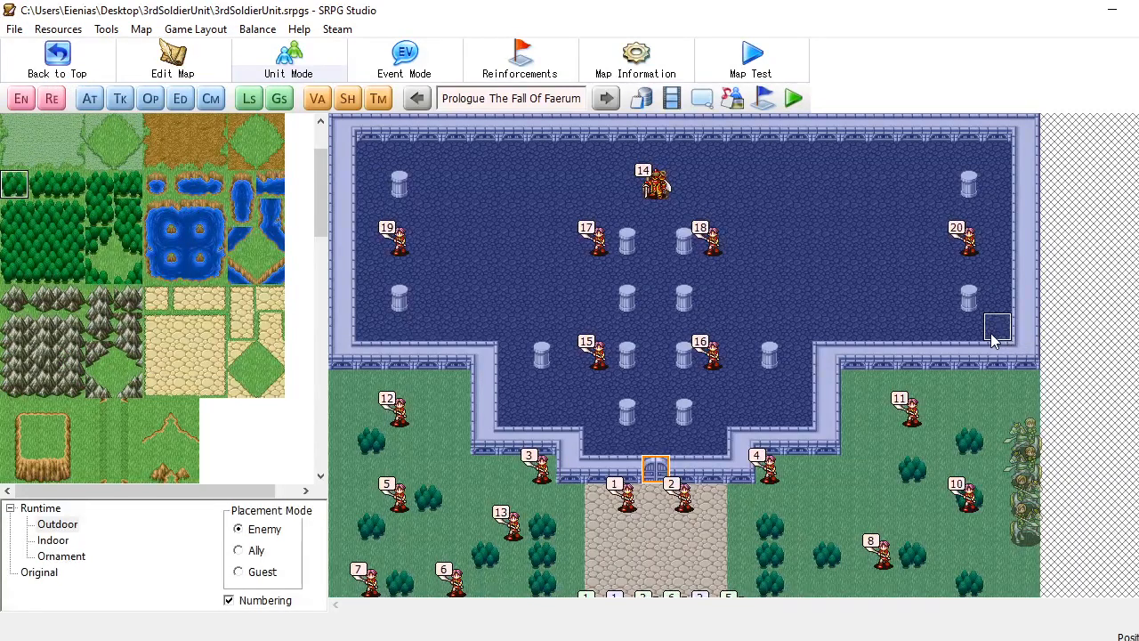
Step back from the prologue through the two Ch 6 The Blade maps to view their layouts
click(414, 98)
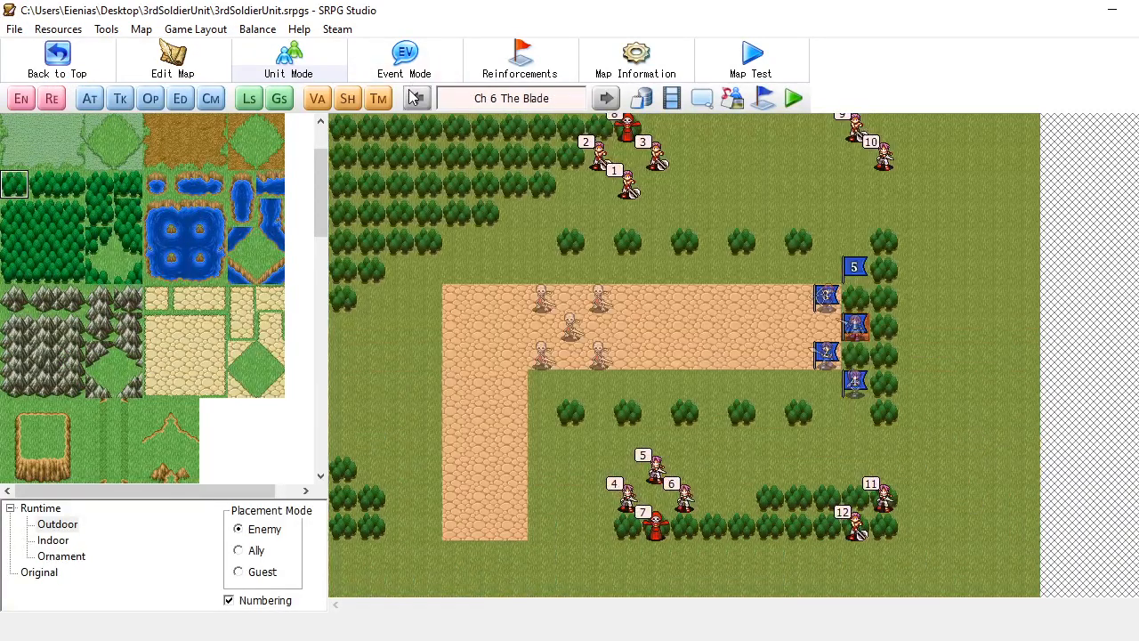
scroll(491, 222, down, 7)
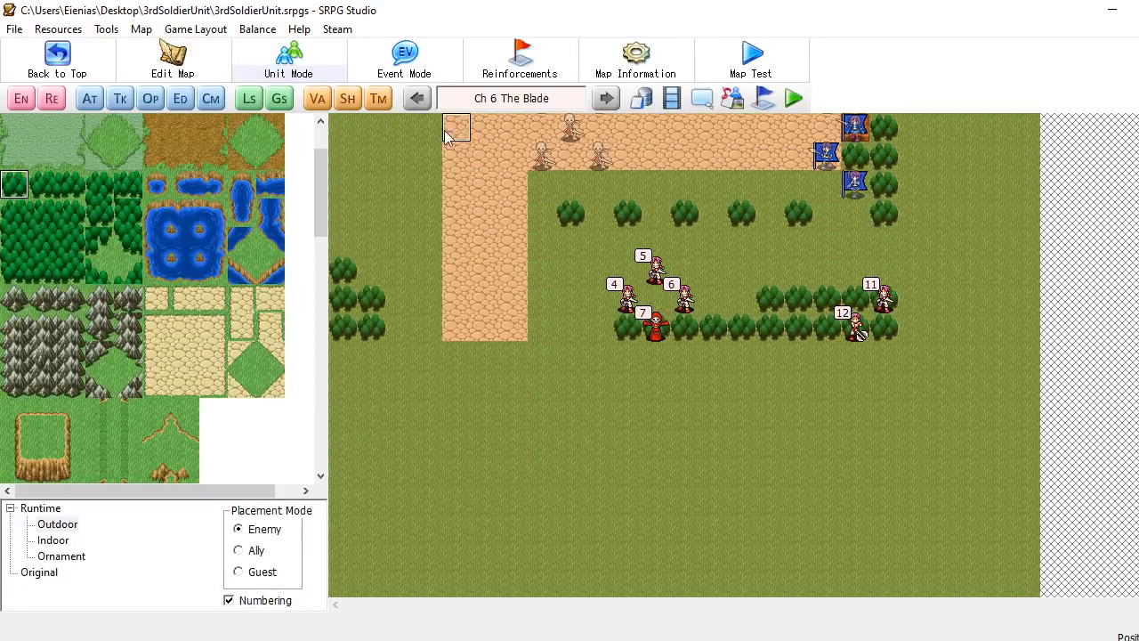
click(423, 98)
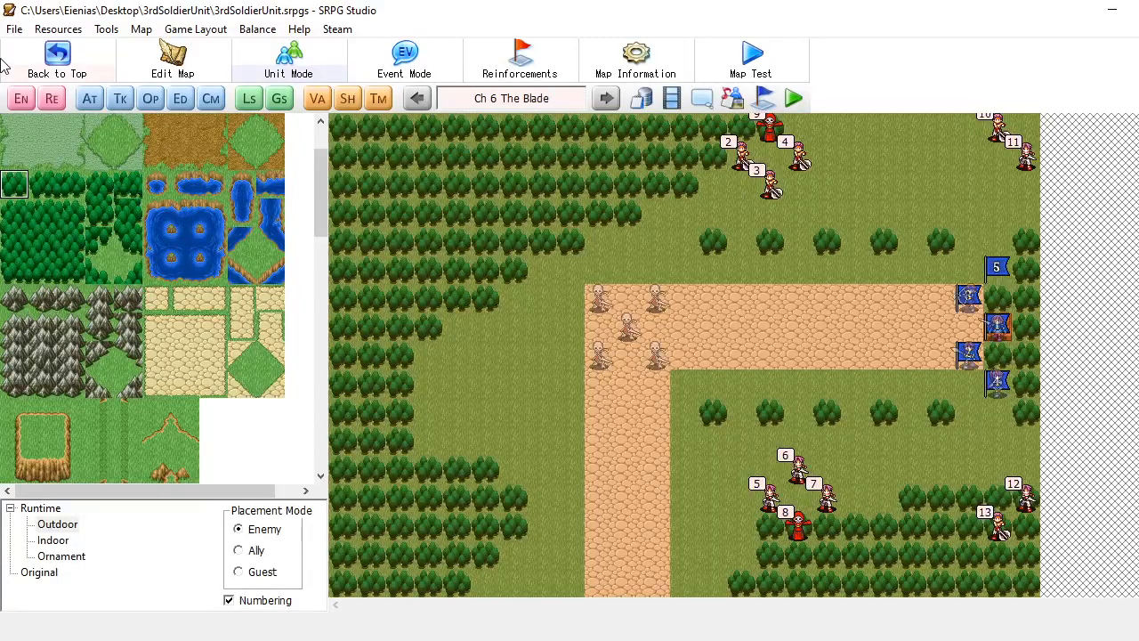
Return to the project's map list and compare the two maps named The Blade
click(40, 69)
click(63, 253)
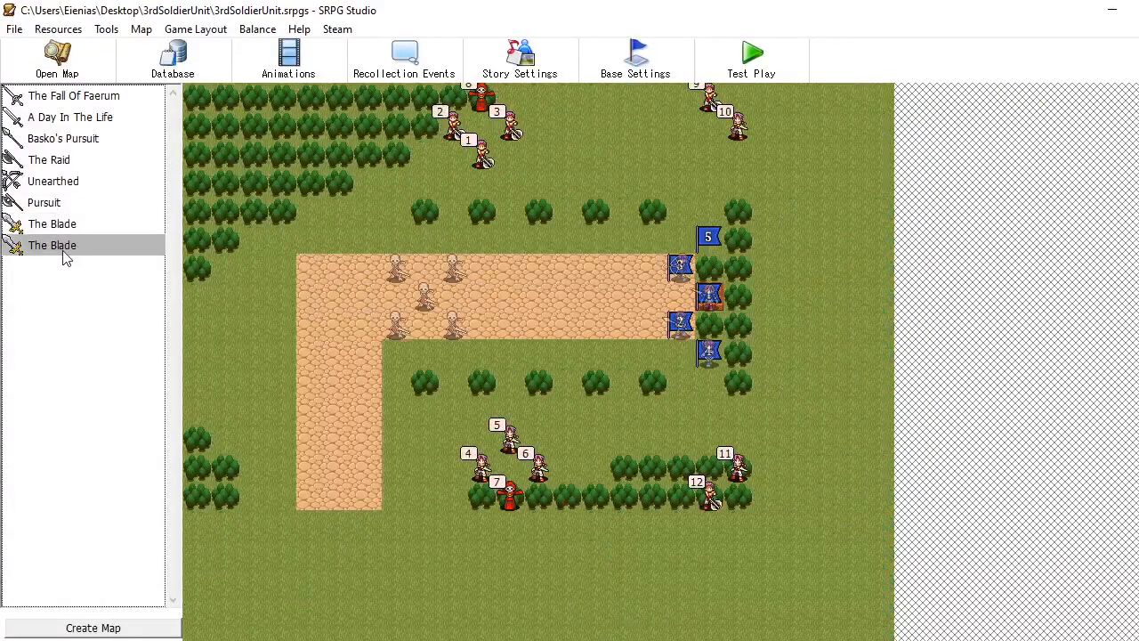
right_click(64, 252)
click(58, 228)
click(55, 250)
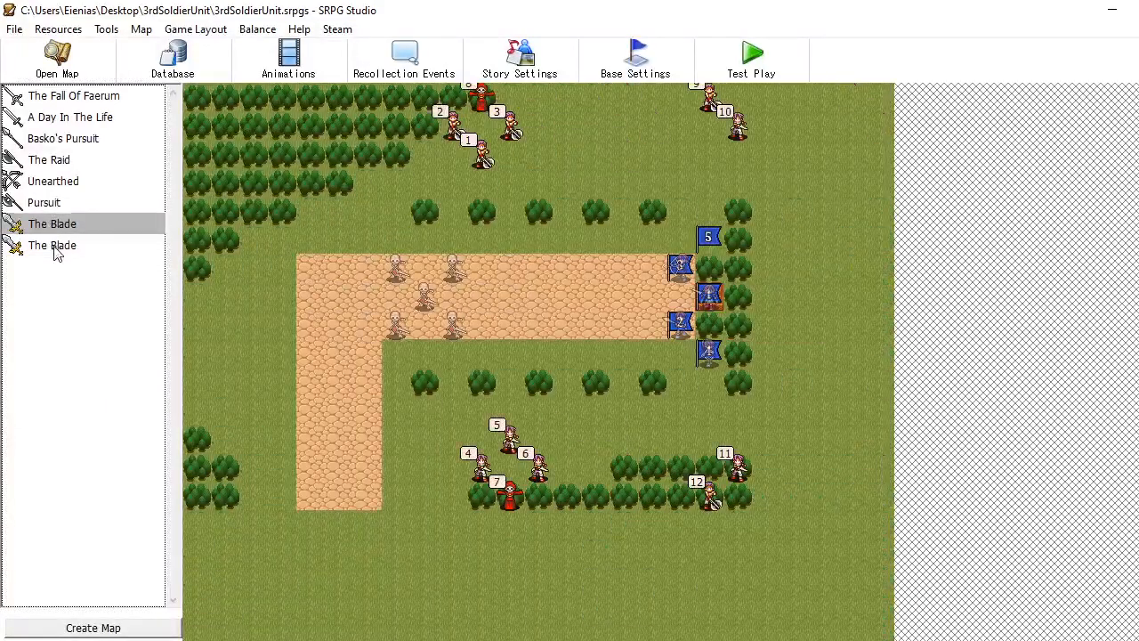
click(57, 229)
Delete the last The Blade entry from the map list and open the remaining The Blade map for editing
click(55, 246)
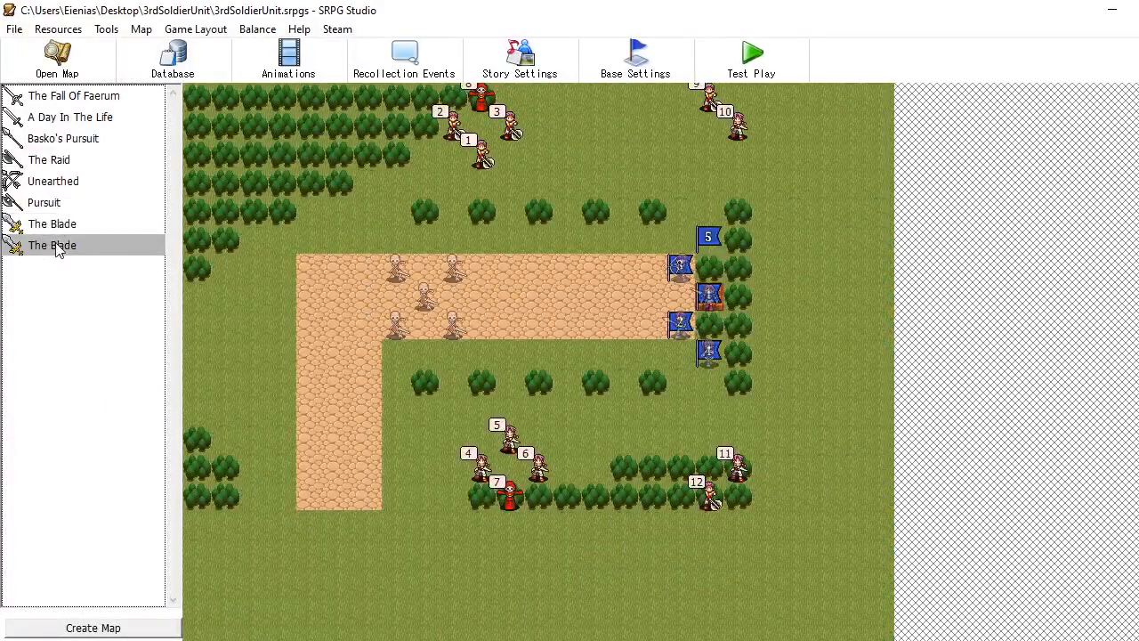
right_click(55, 247)
click(125, 336)
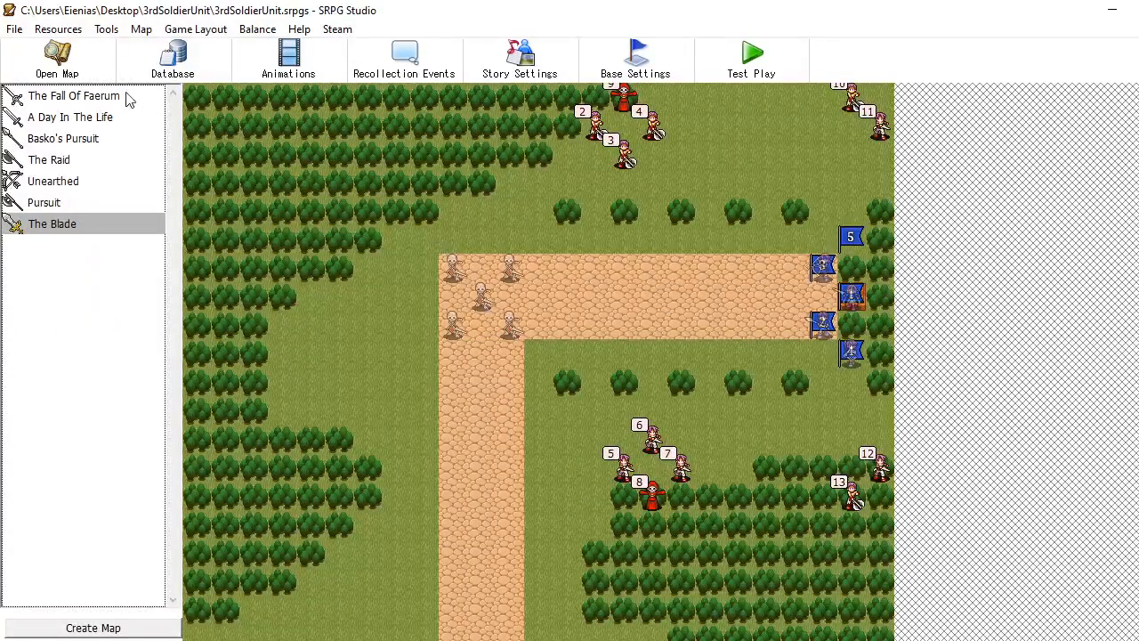
click(93, 73)
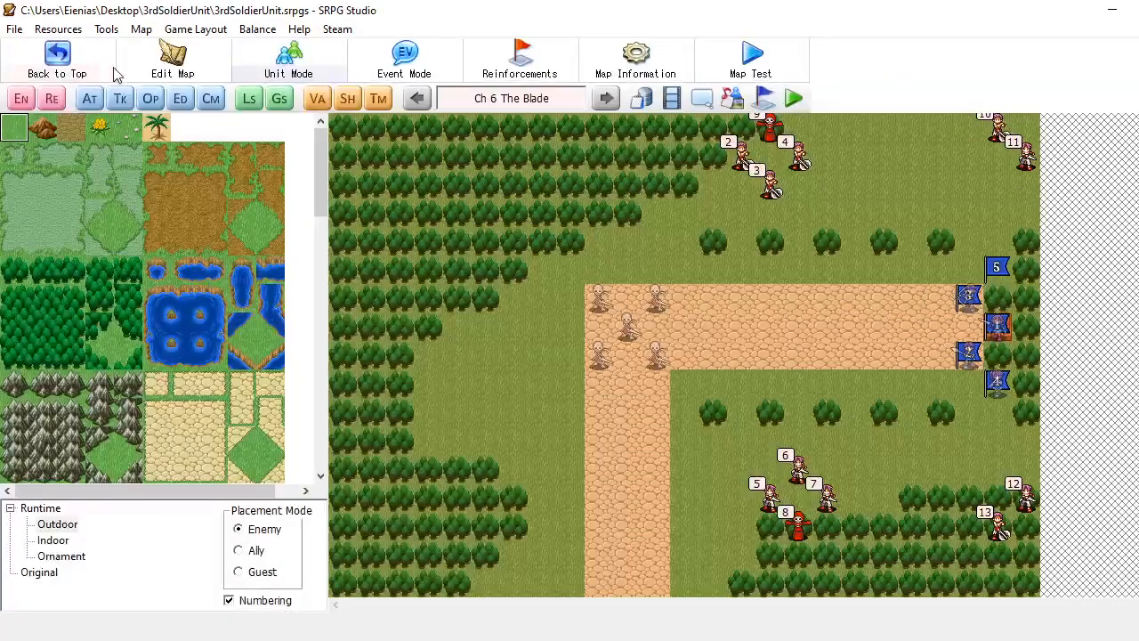
In the Ch5 Intro opening event, capitalize "The" before "Blade" in Hideo's message "Do you all know the legend of The Blade Which Carved The Land?"
click(148, 99)
click(427, 264)
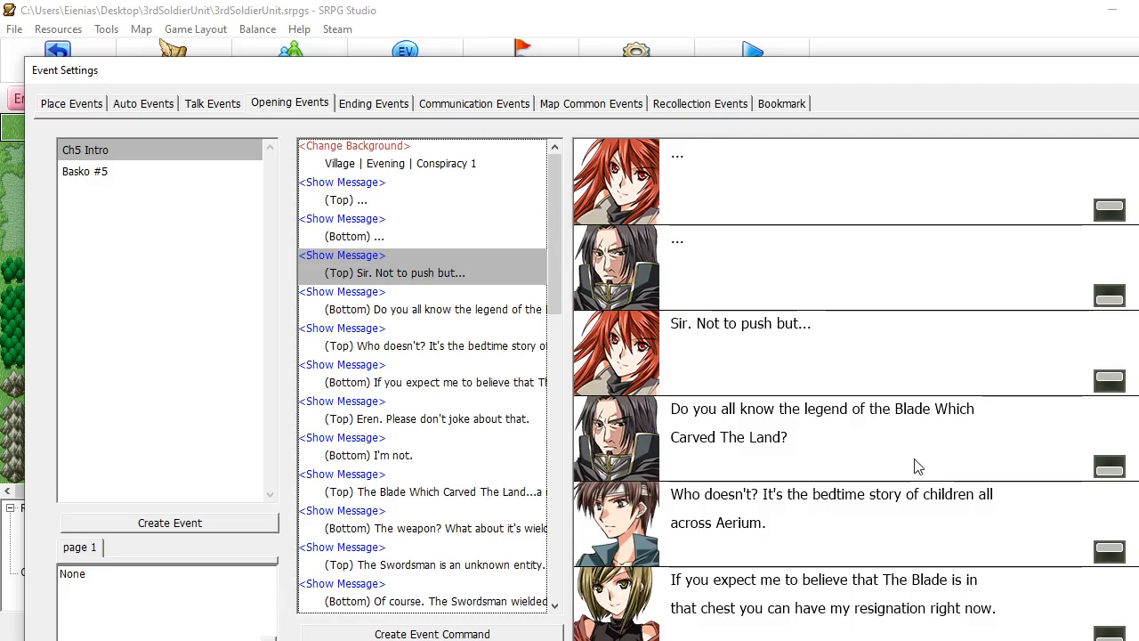
double_click(830, 443)
click(362, 158)
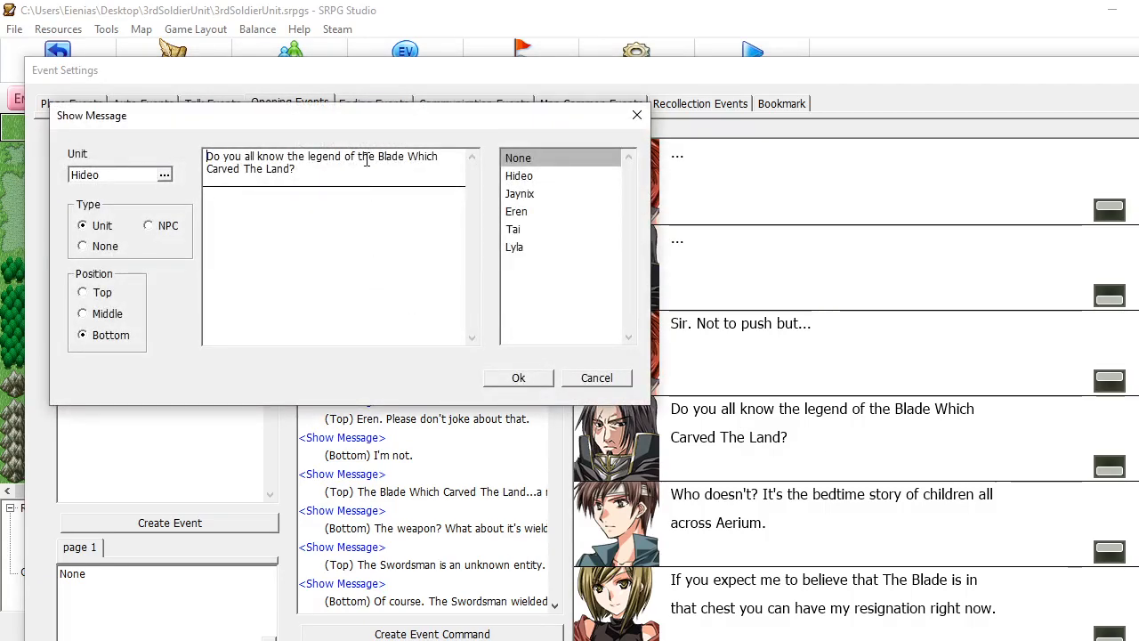
key(BackSpace)
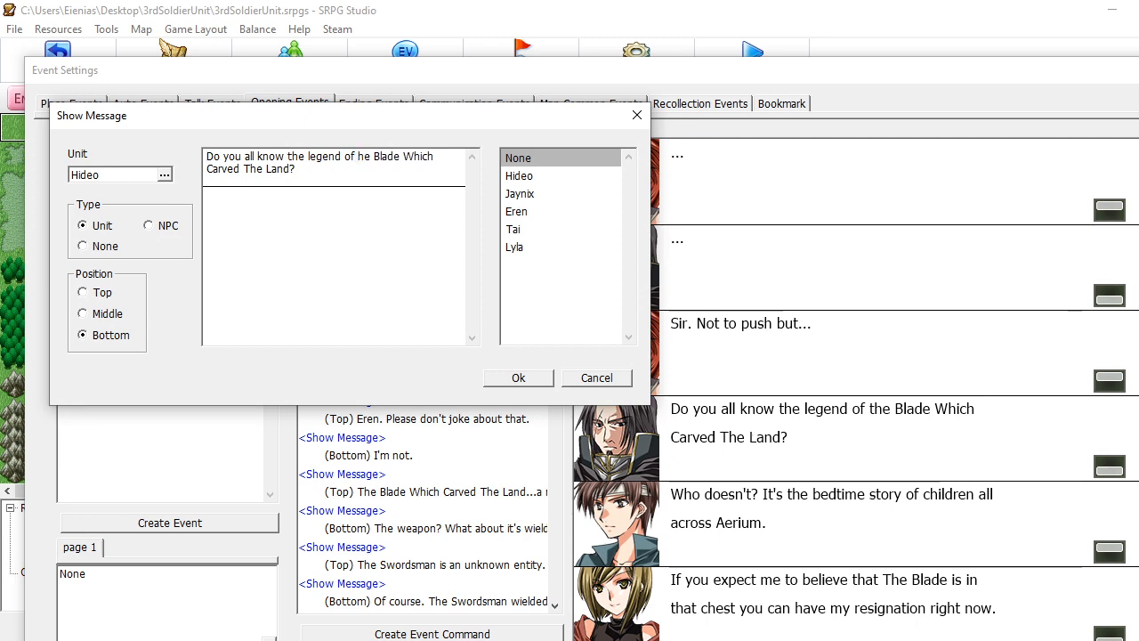
text(T)
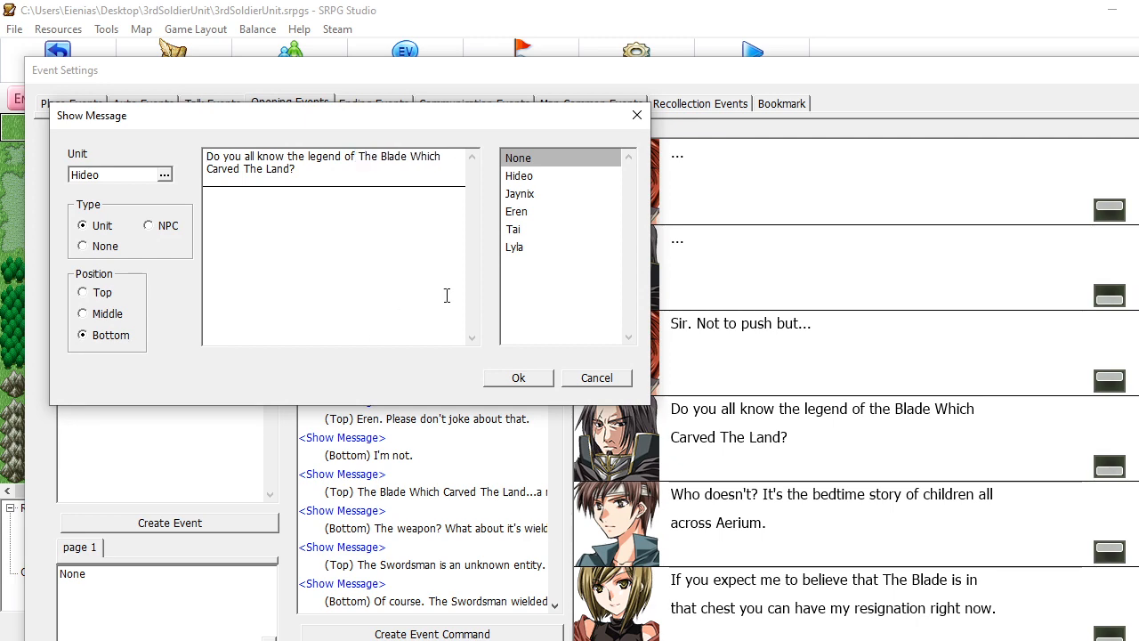
click(519, 378)
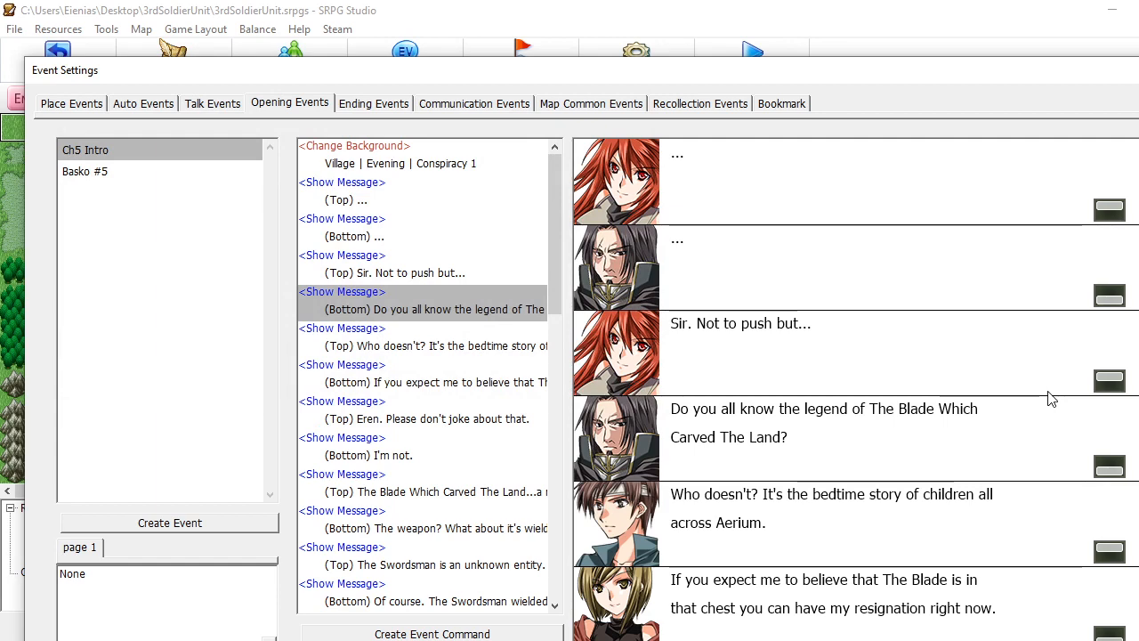
Read through the rest of the Ch5 Intro dialogue to check each message and its speaker
scroll(1050, 399, down, 4)
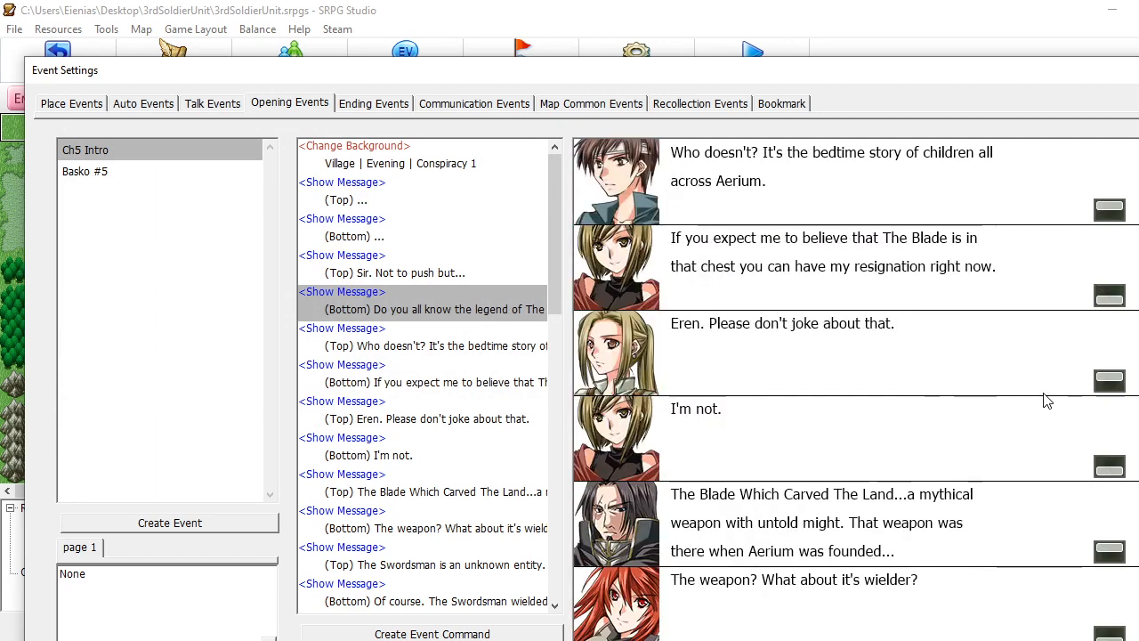
scroll(1046, 401, down, 4)
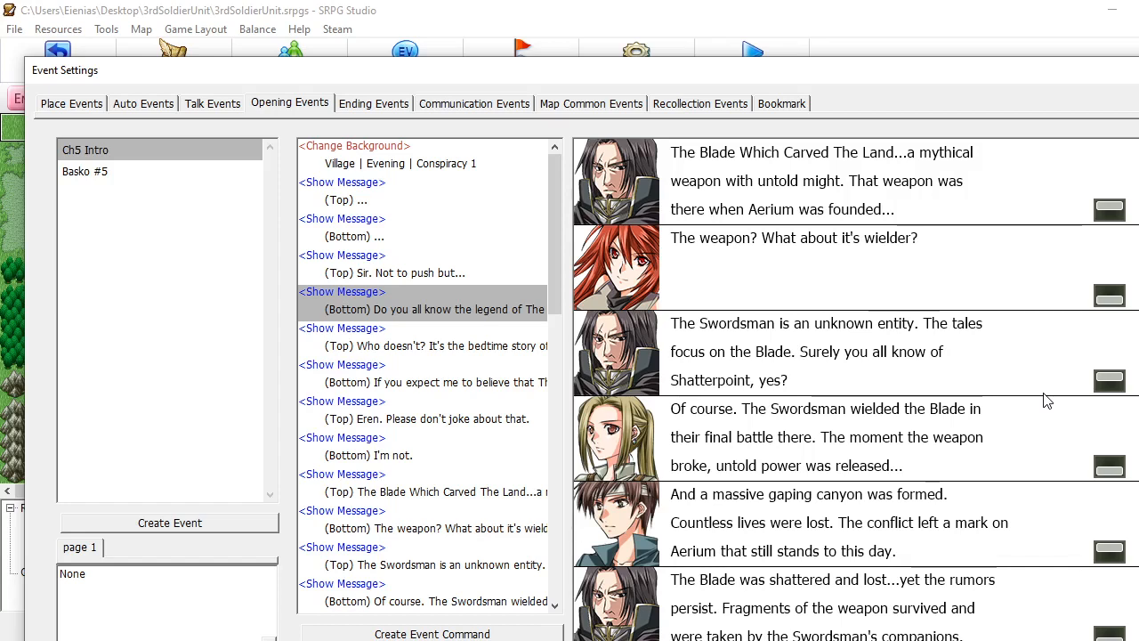
scroll(1046, 400, down, 2)
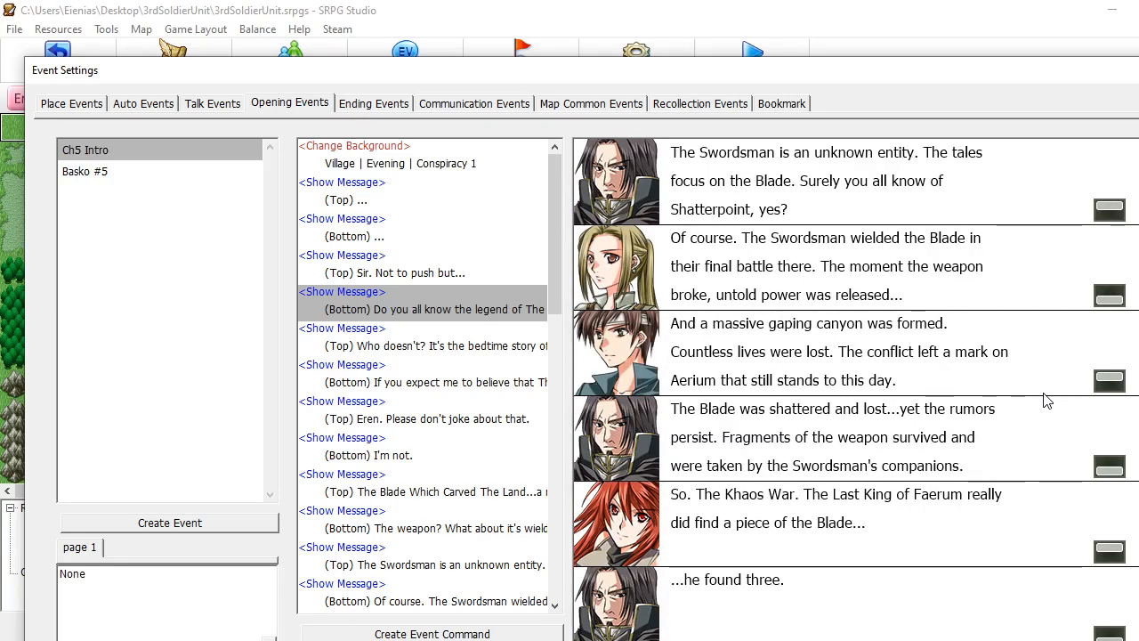
scroll(1046, 401, down, 3)
scroll(1041, 402, down, 4)
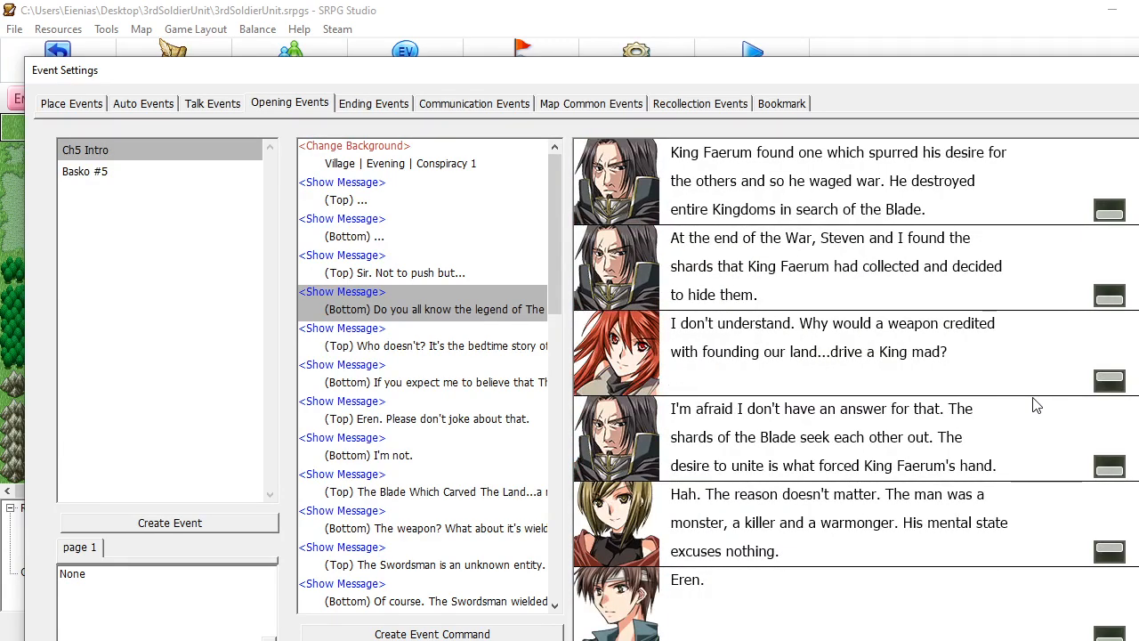
scroll(1035, 405, down, 3)
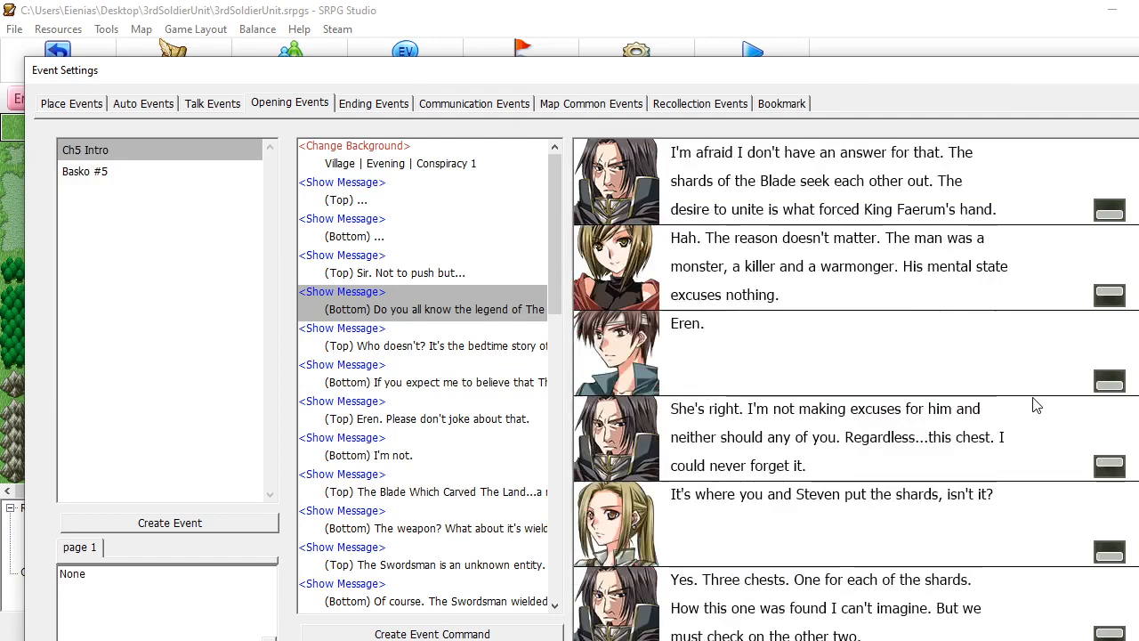
scroll(1034, 405, down, 5)
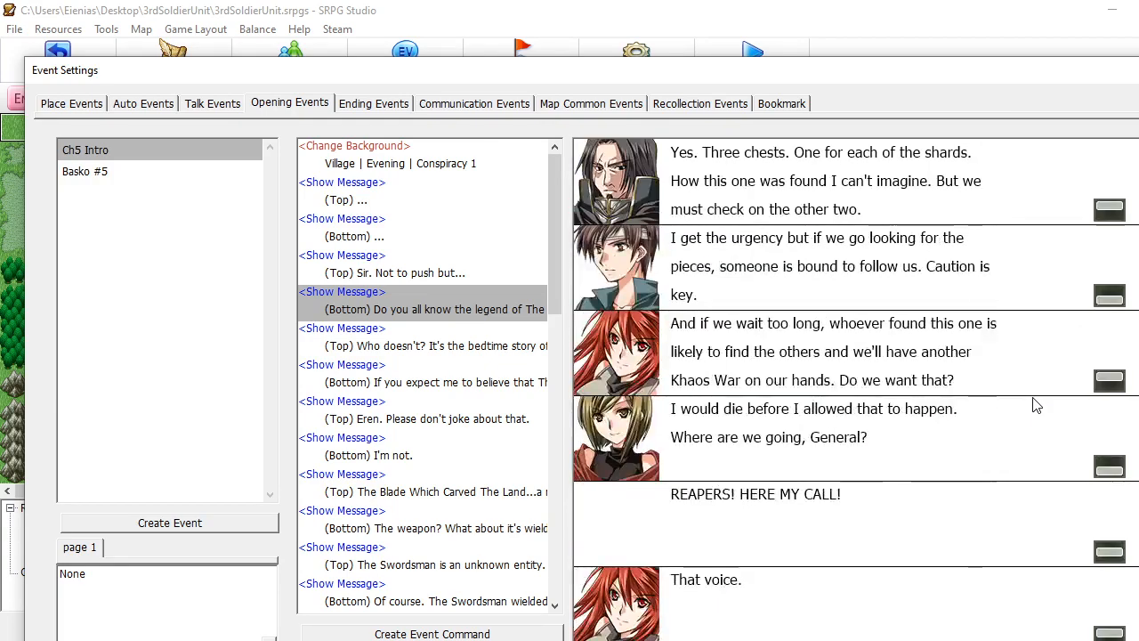
scroll(1035, 405, up, 1)
In the Basko #5 opening event, set the speaker of "There you all are. I have...returned." to the enemy unit Basko
click(110, 170)
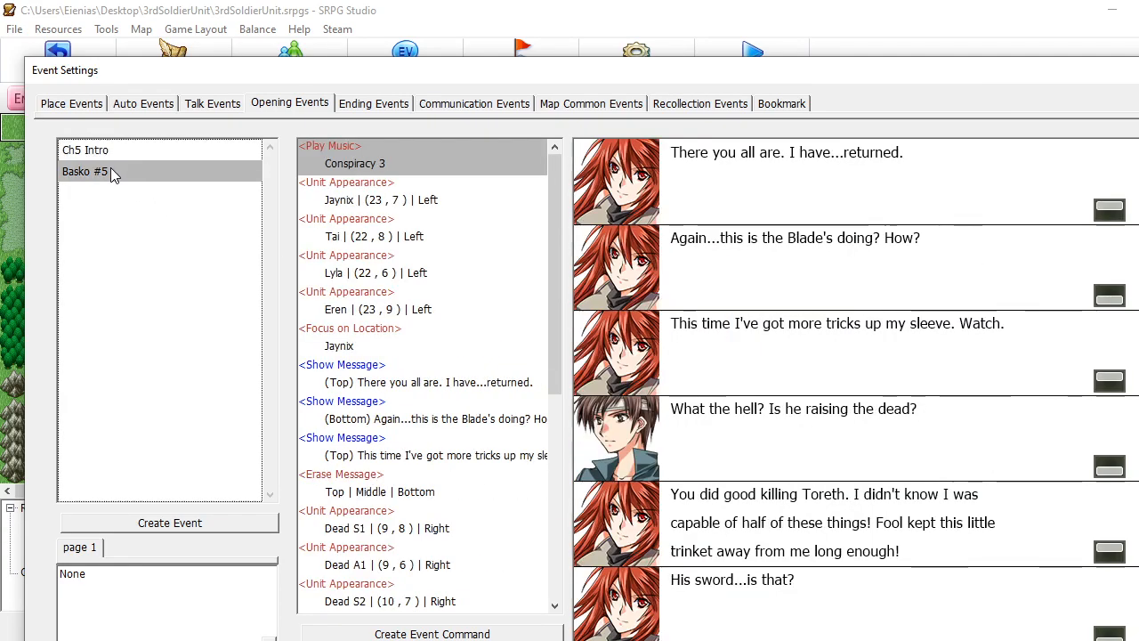
scroll(773, 256, down, 4)
scroll(773, 258, up, 4)
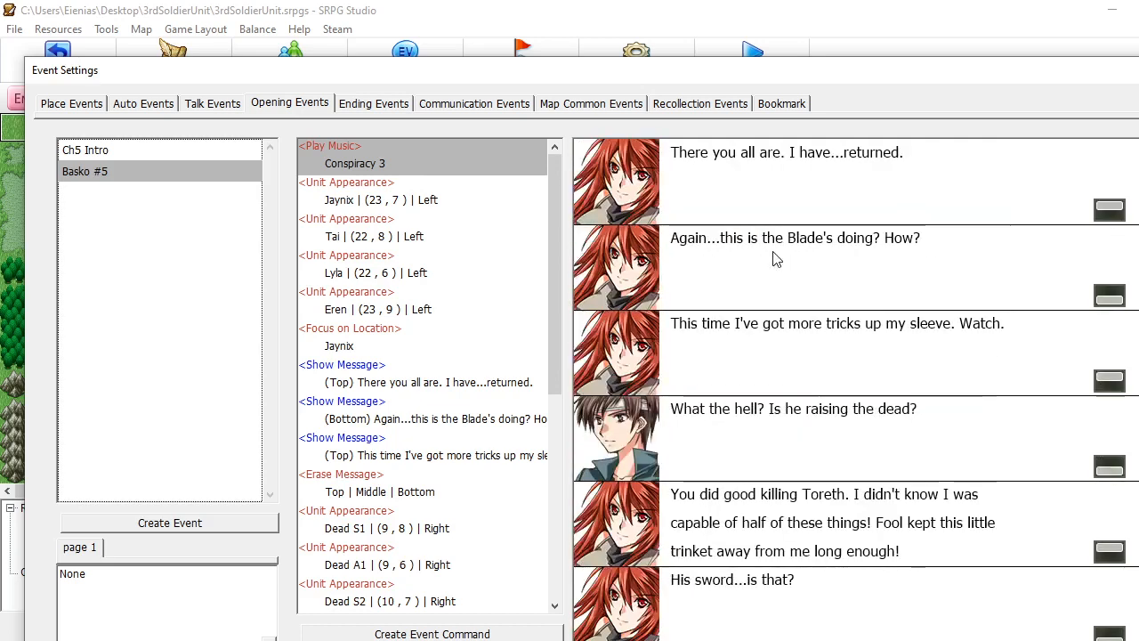
scroll(773, 258, down, 1)
scroll(773, 258, up, 1)
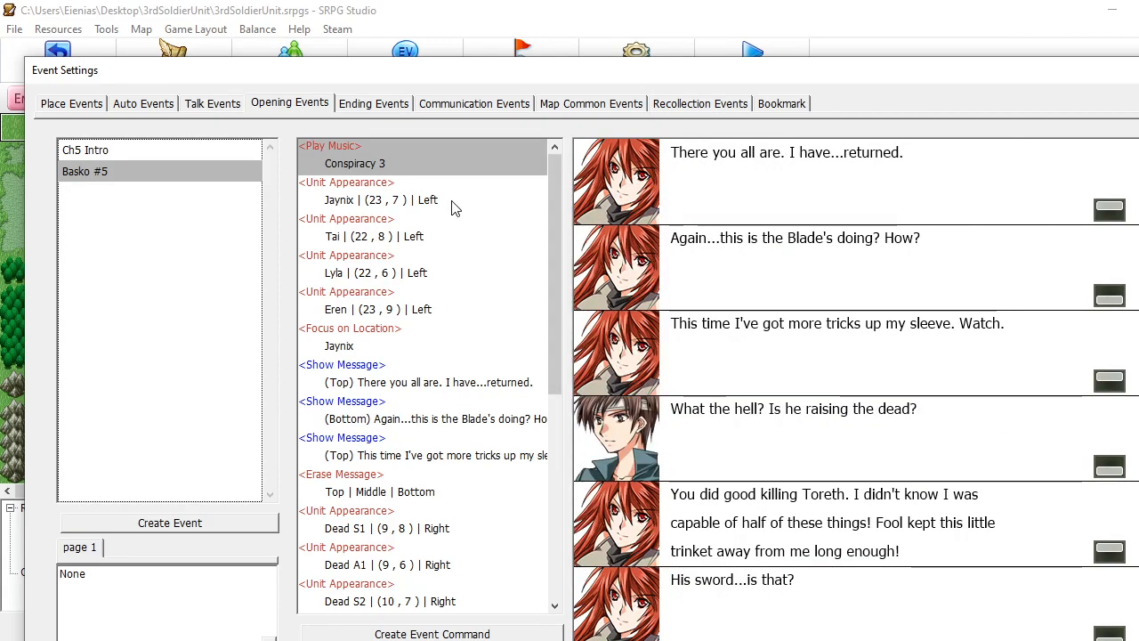
click(459, 382)
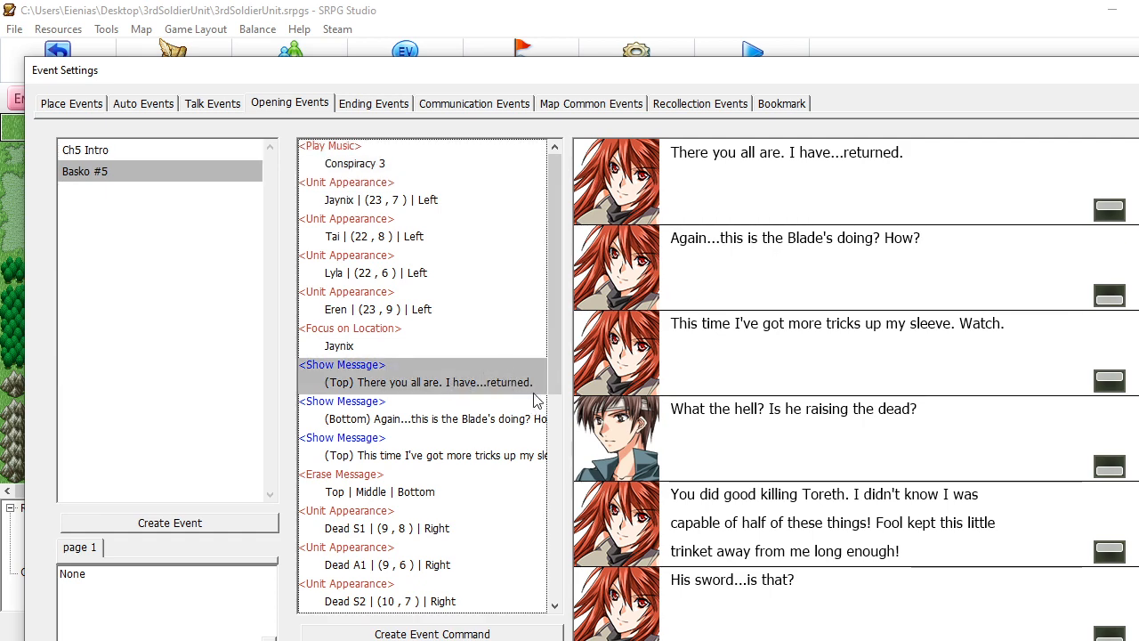
double_click(587, 196)
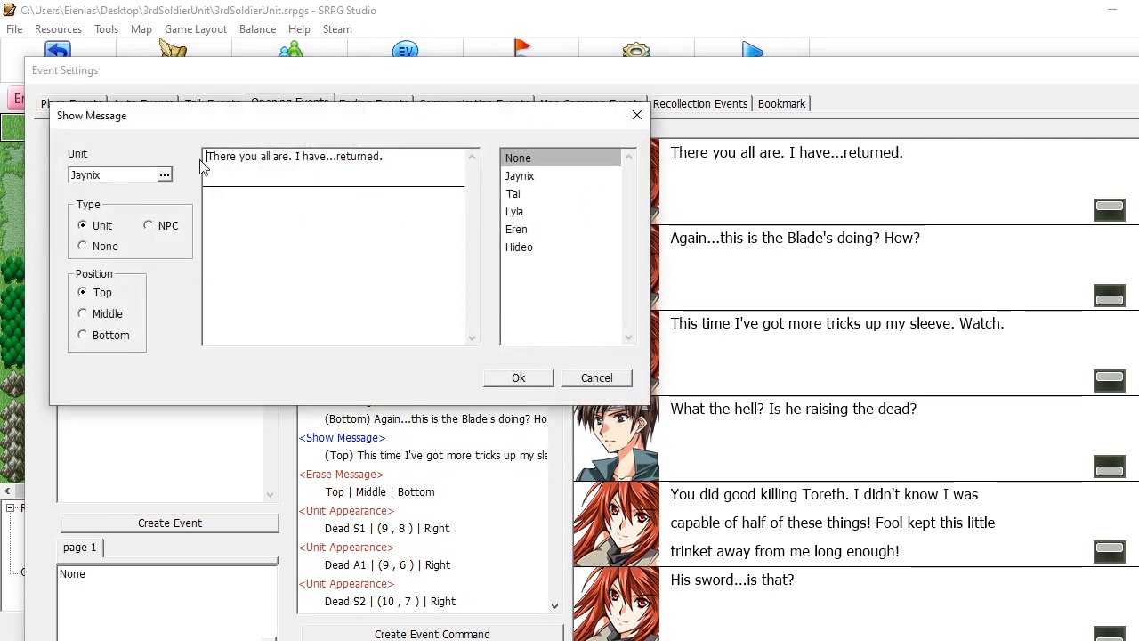
click(161, 174)
click(154, 194)
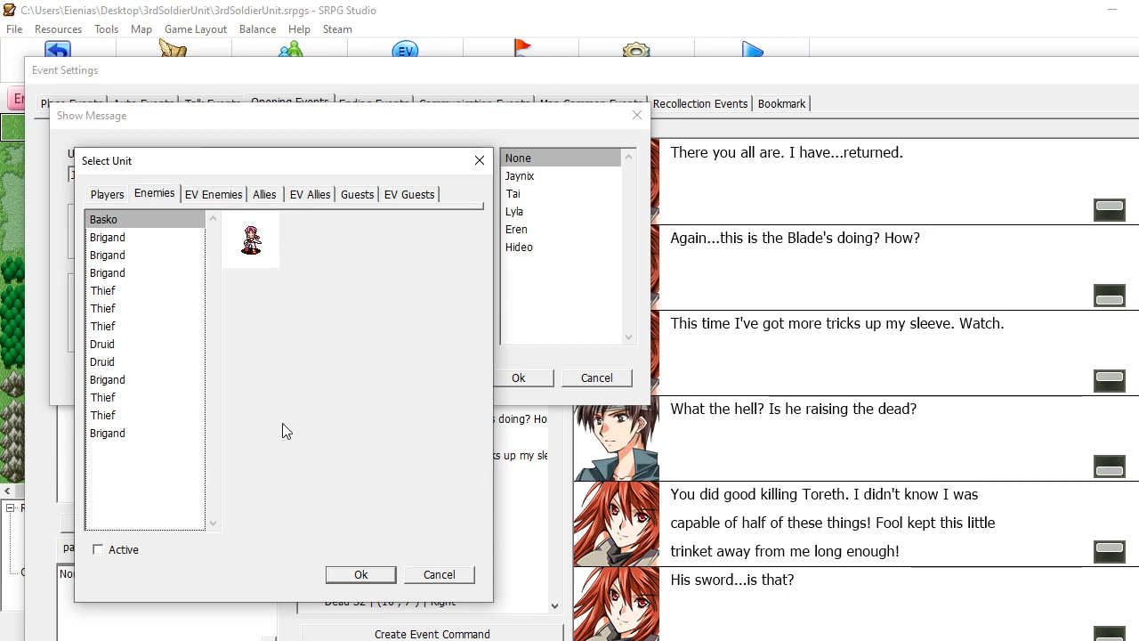
click(359, 573)
click(516, 378)
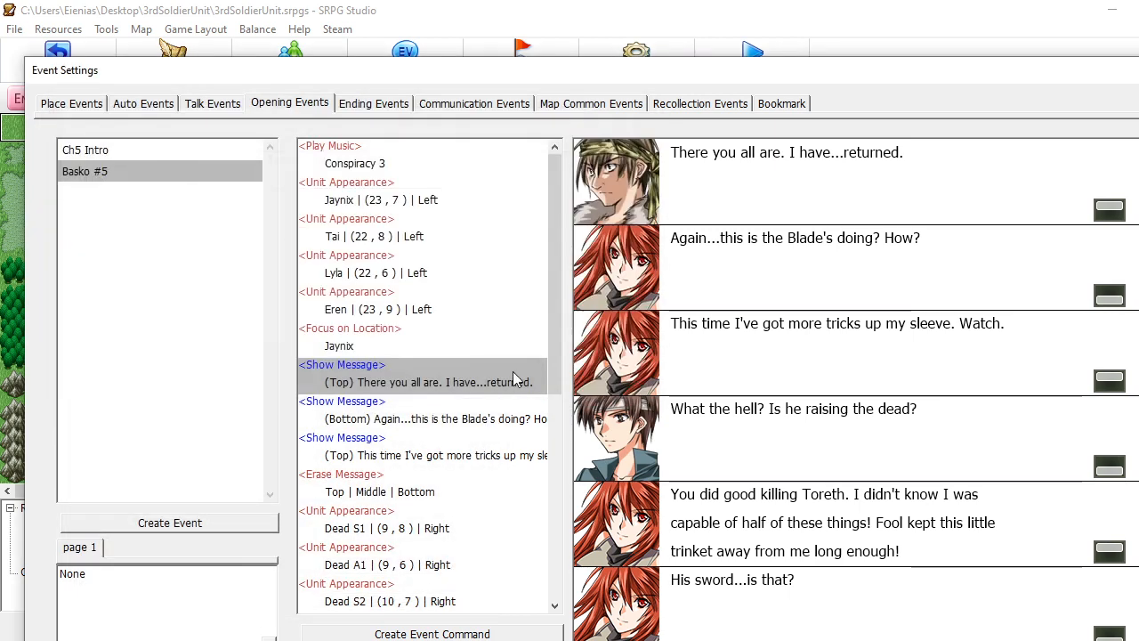
Assign Basko as speaker of the "This time I've got more tricks up my sleeve. Watch." and "You did good killing Toreth" messages
double_click(620, 363)
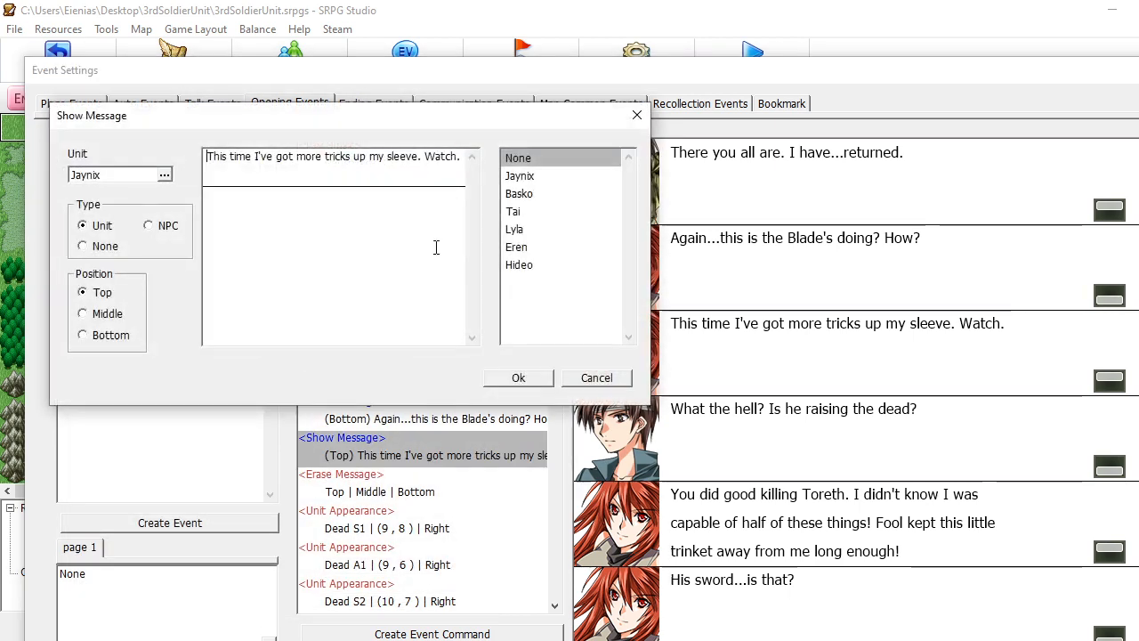
click(525, 381)
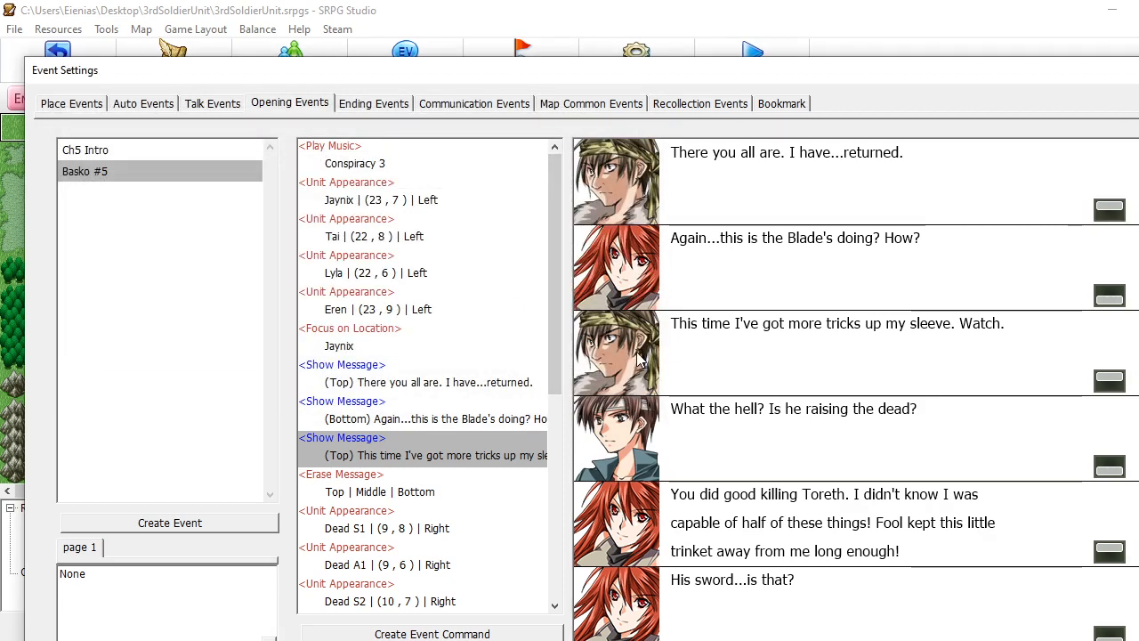
scroll(639, 358, down, 2)
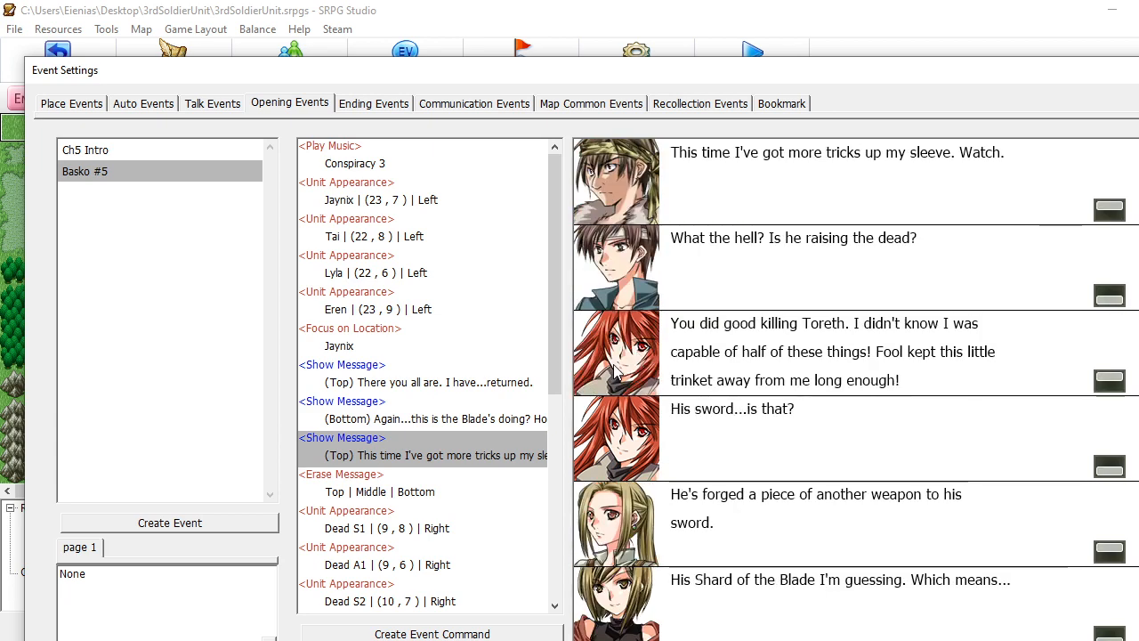
double_click(614, 374)
click(520, 194)
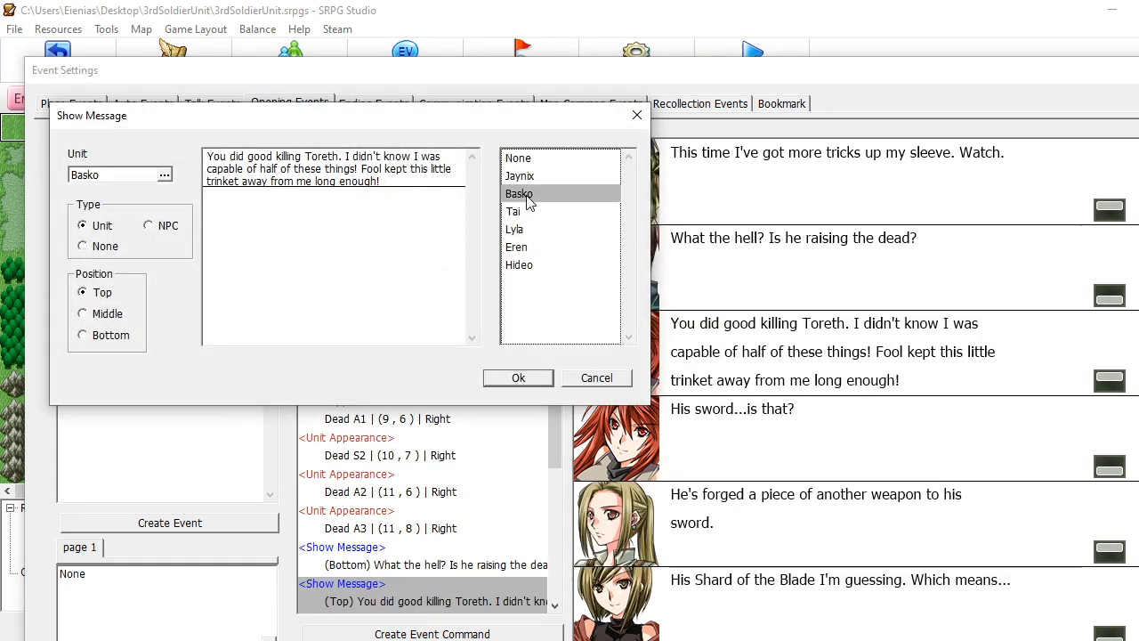
click(518, 377)
Change the speaker of the "I'm gonna want the one you lot have back" message to Basko
scroll(754, 426, down, 2)
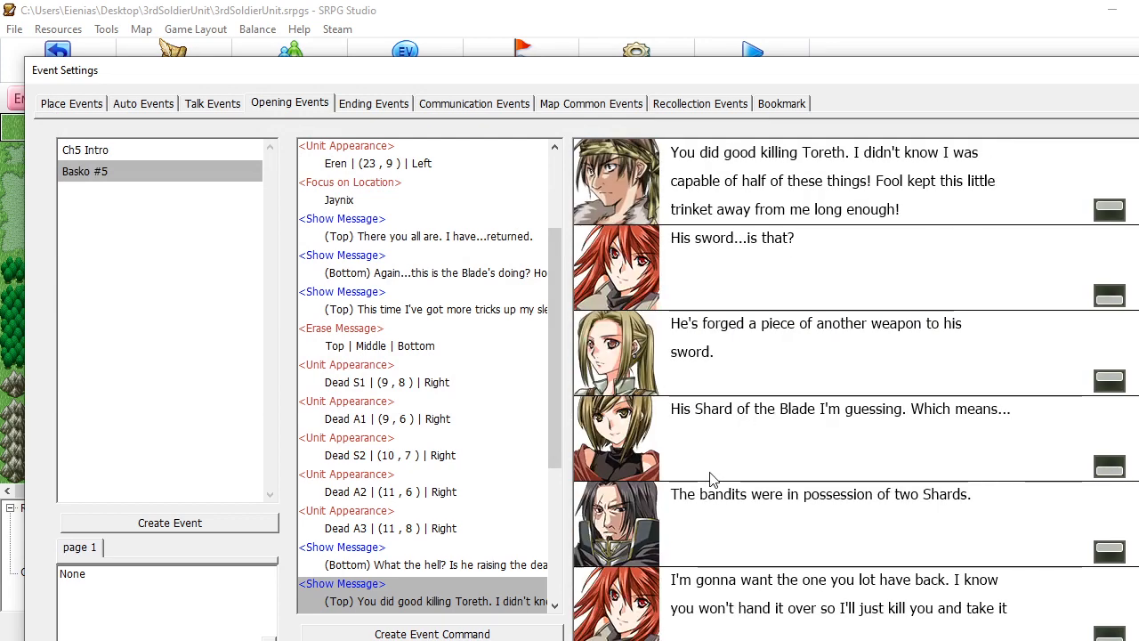
double_click(642, 601)
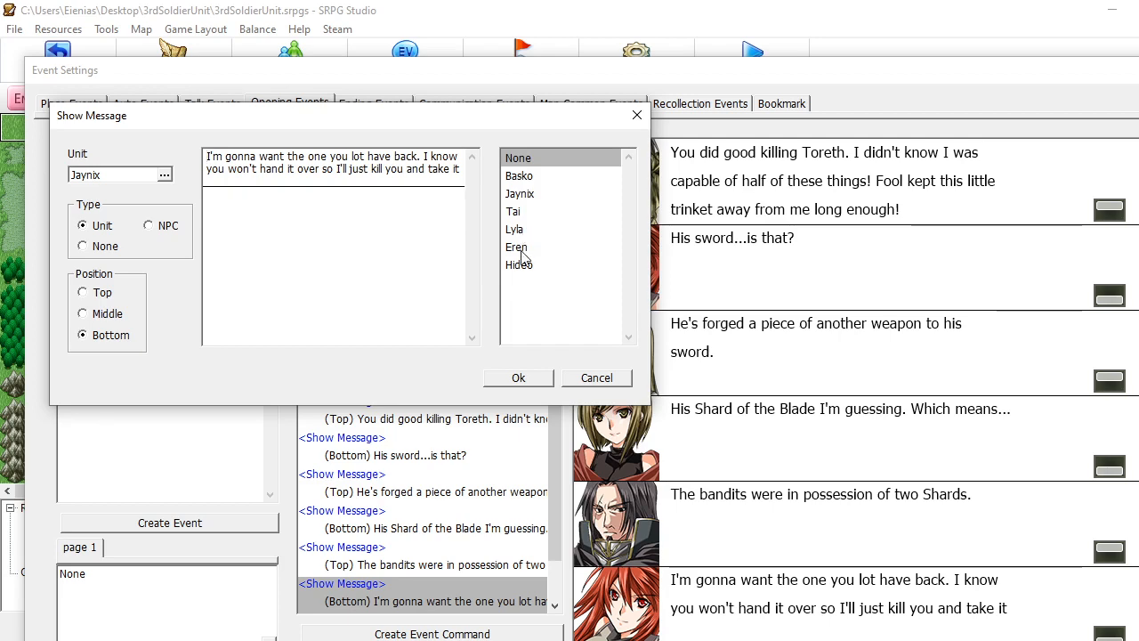
click(520, 176)
click(519, 378)
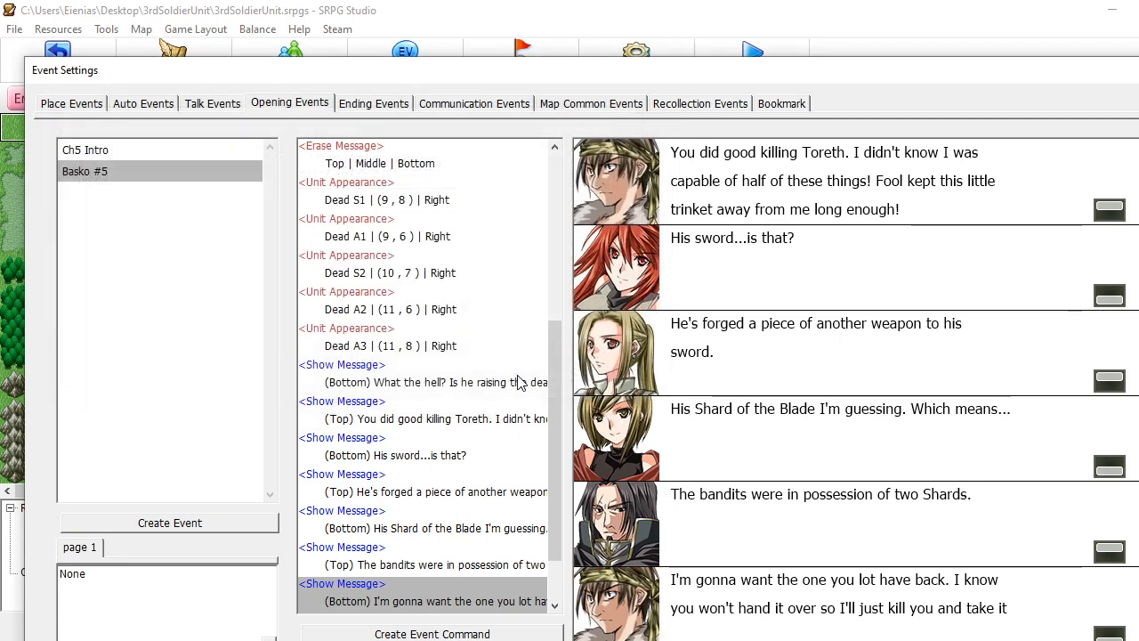
Recheck the Ch5 Intro dialogue, then apply the opening event changes and close the event settings
click(202, 152)
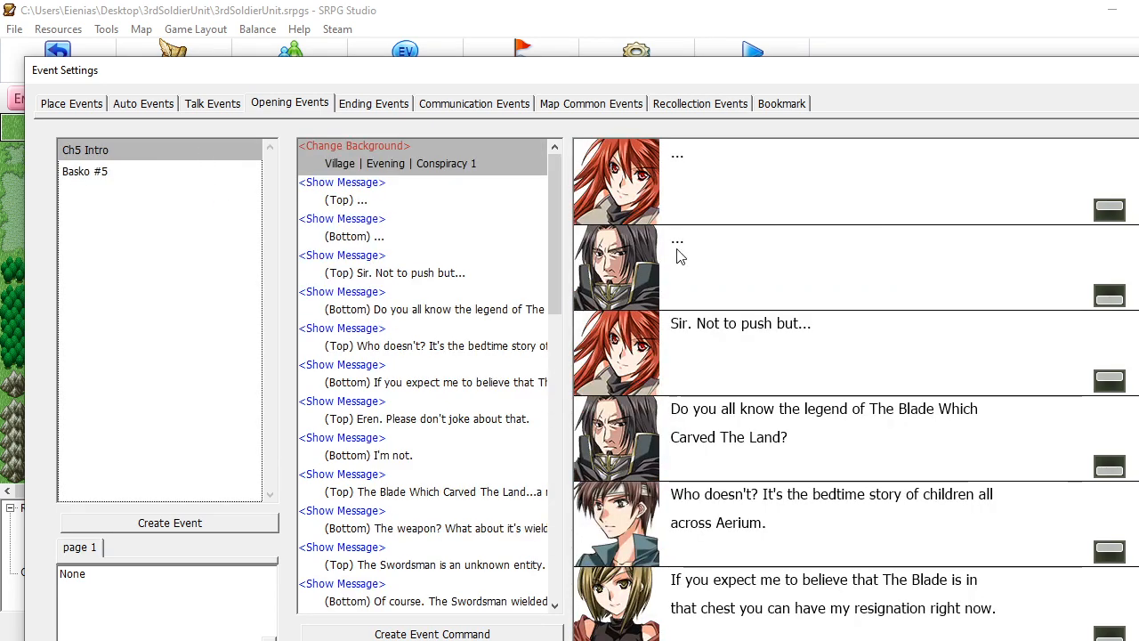
scroll(676, 256, down, 4)
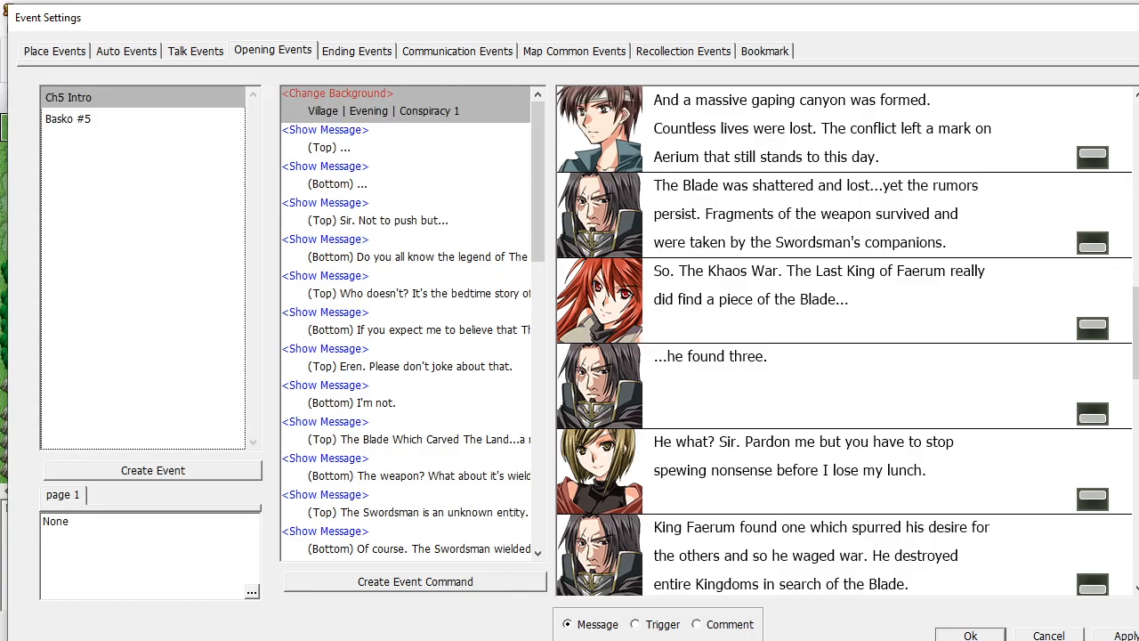
click(1125, 636)
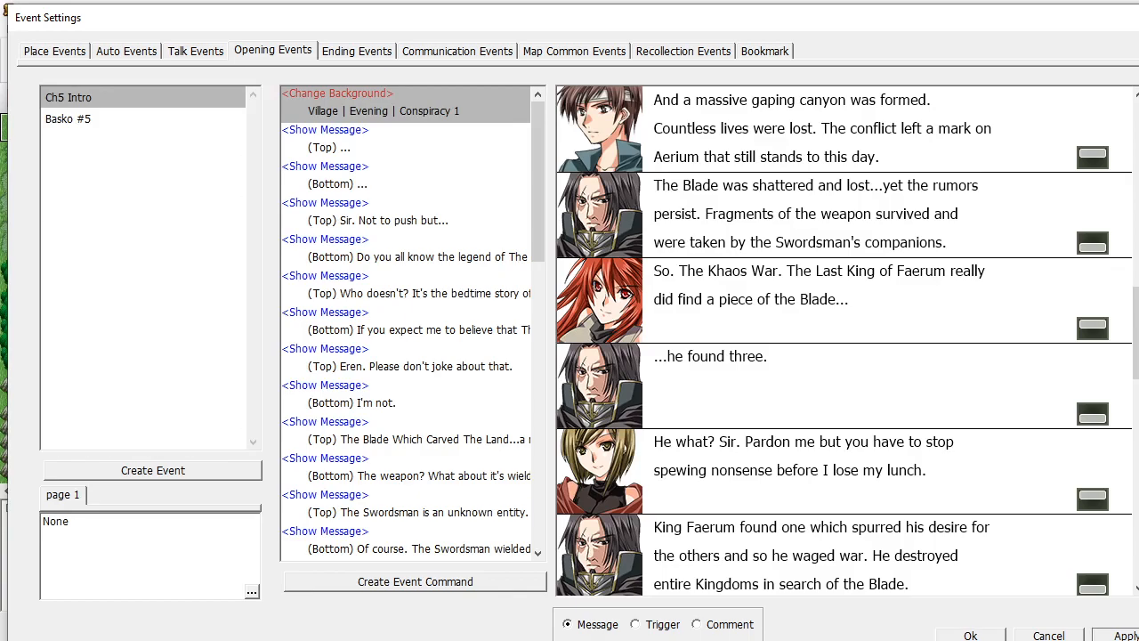
click(970, 636)
Step back and forth between the Ch 4 Unearthed and Ch 6 The Blade maps and examine The Blade's layout and unit placement
scroll(752, 334, down, 5)
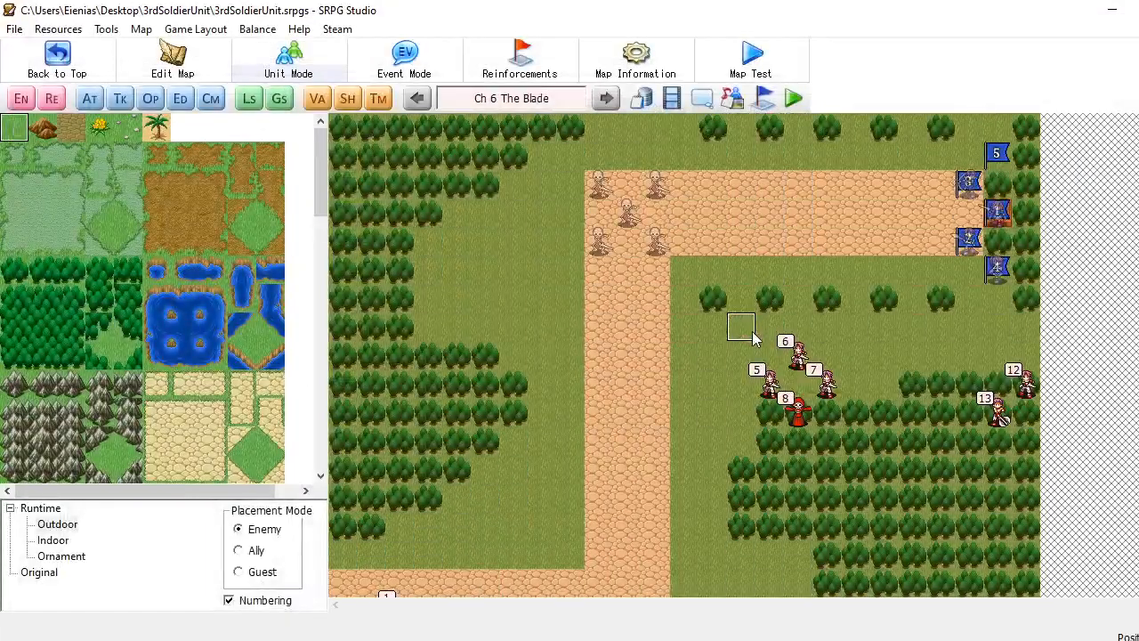
click(417, 98)
click(427, 100)
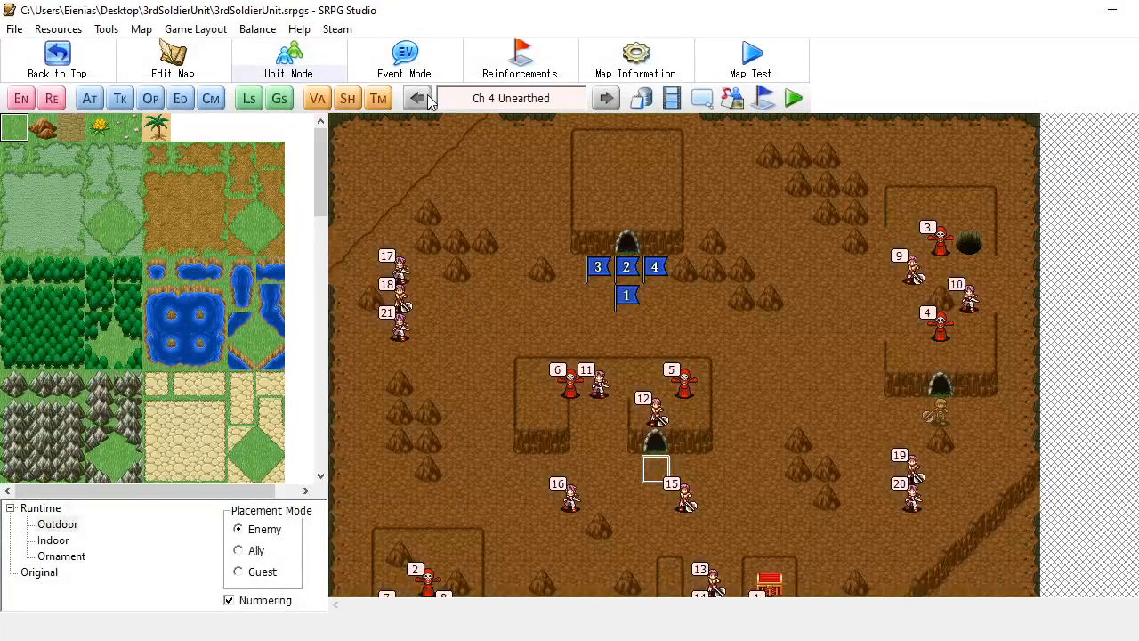
click(607, 99)
click(609, 98)
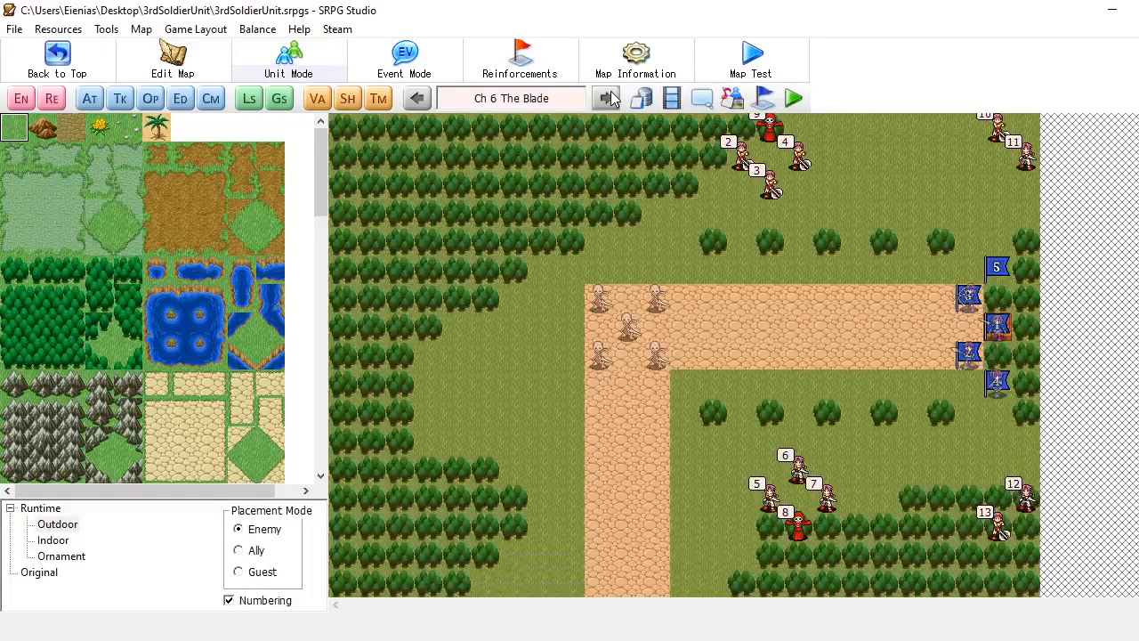
click(424, 101)
click(425, 100)
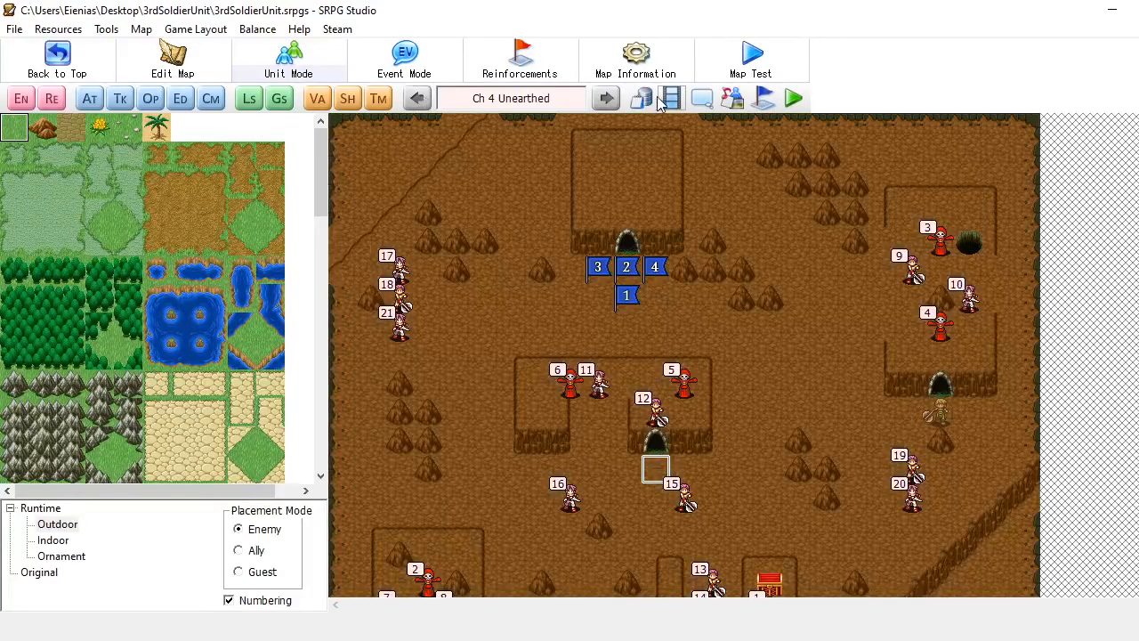
click(607, 99)
click(606, 99)
scroll(699, 226, down, 5)
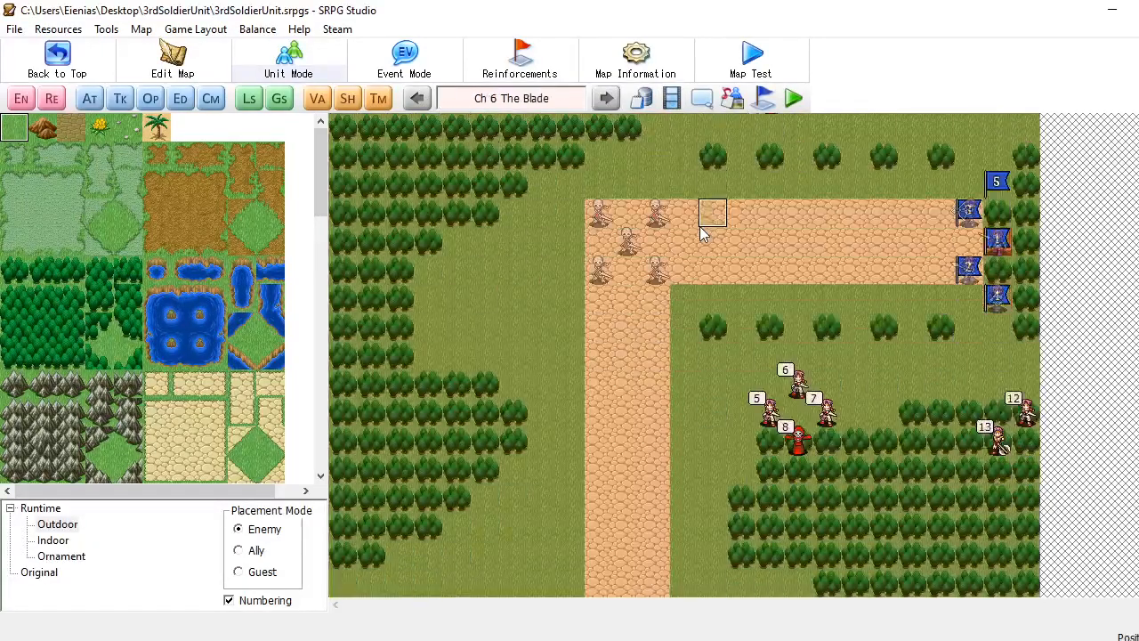
scroll(771, 334, up, 2)
scroll(771, 335, down, 2)
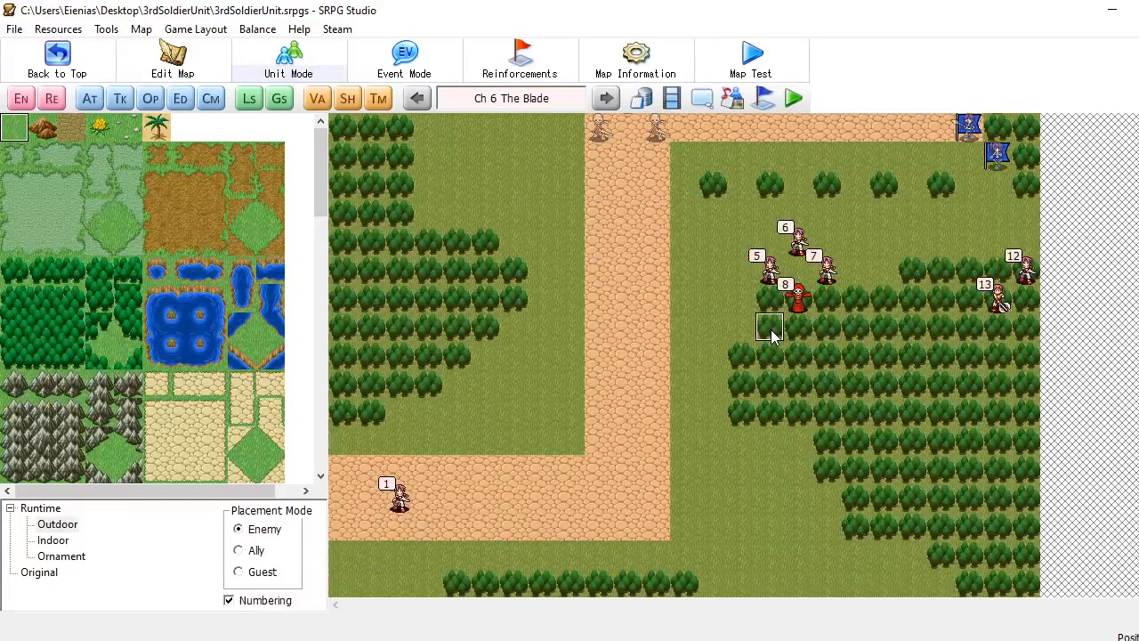
scroll(770, 335, up, 8)
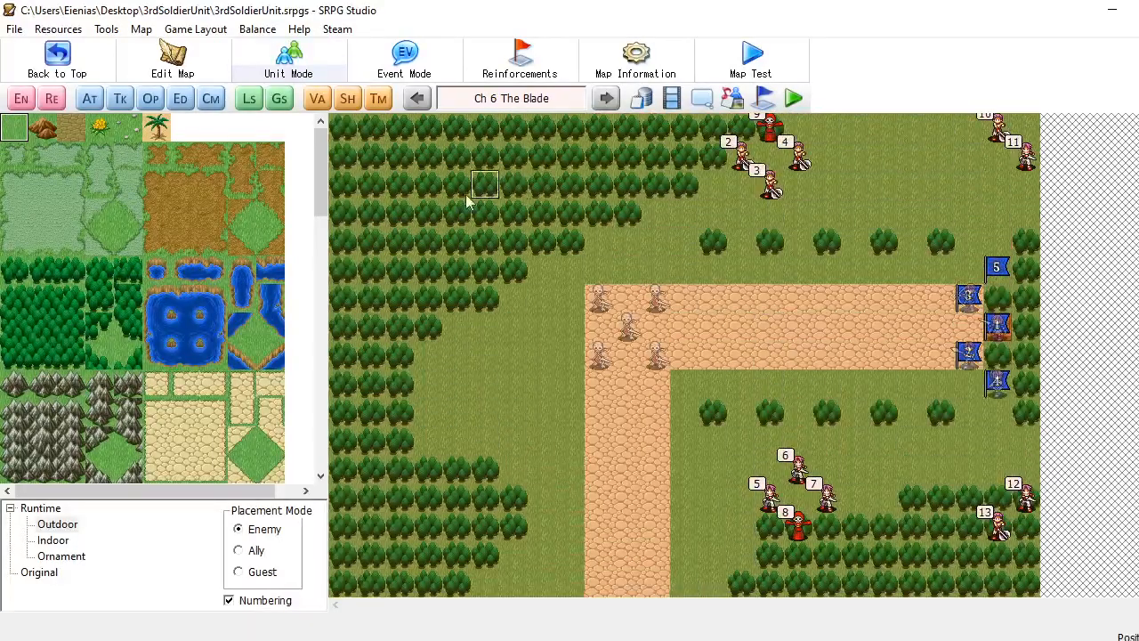
Return to the Ch 4 Unearthed map, review its Jaynix and Velka talk event, and examine the map's unit placement
click(417, 99)
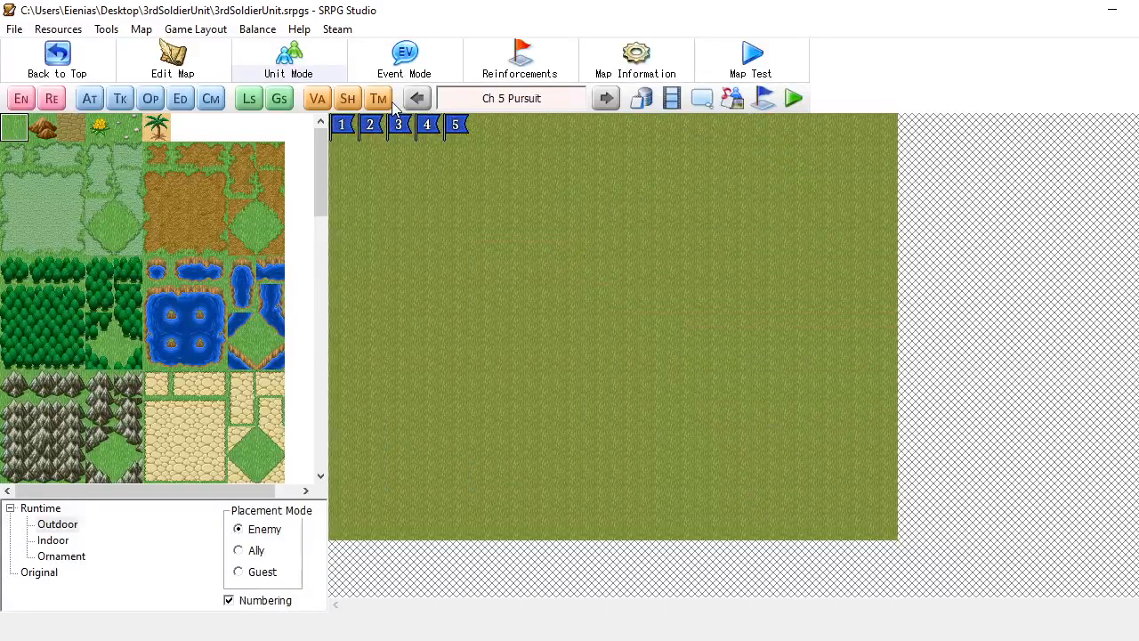
click(417, 99)
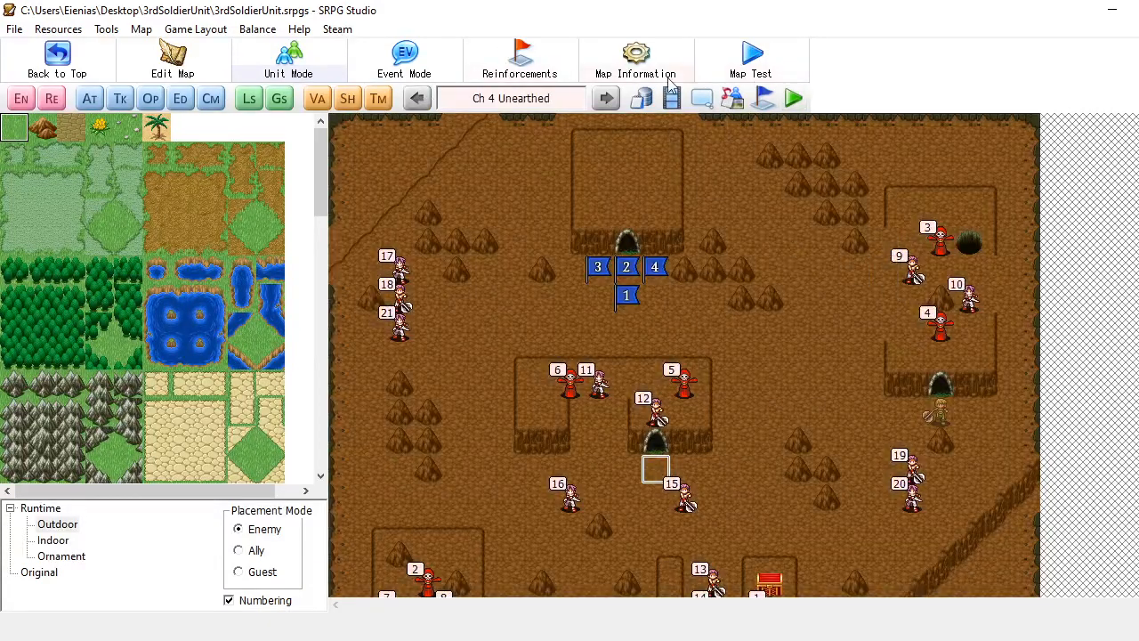
click(120, 99)
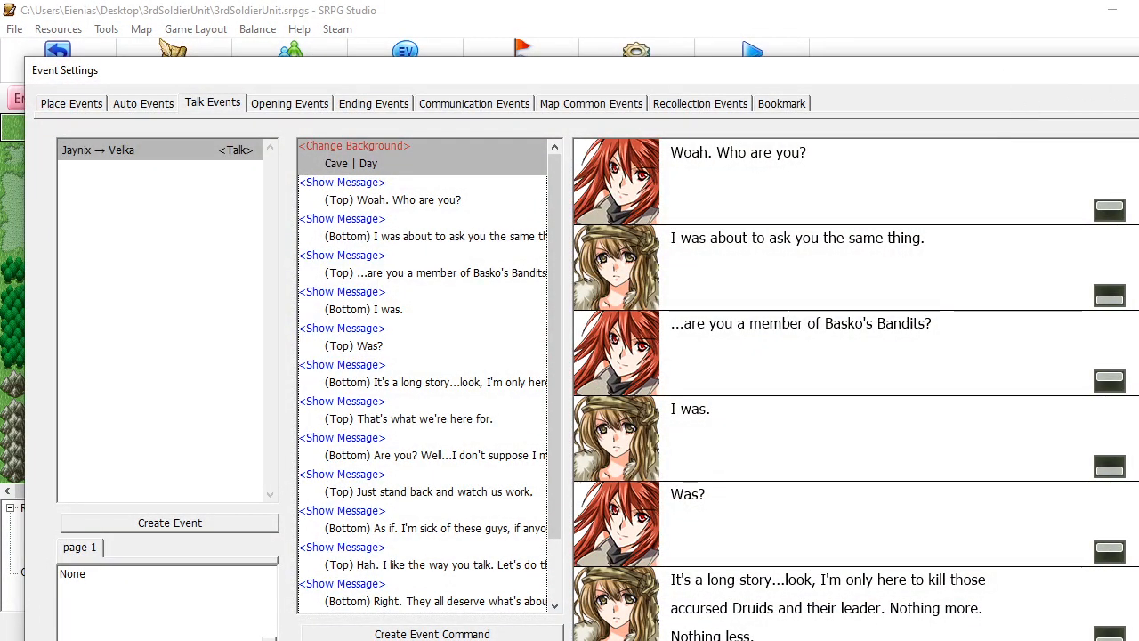
key(Escape)
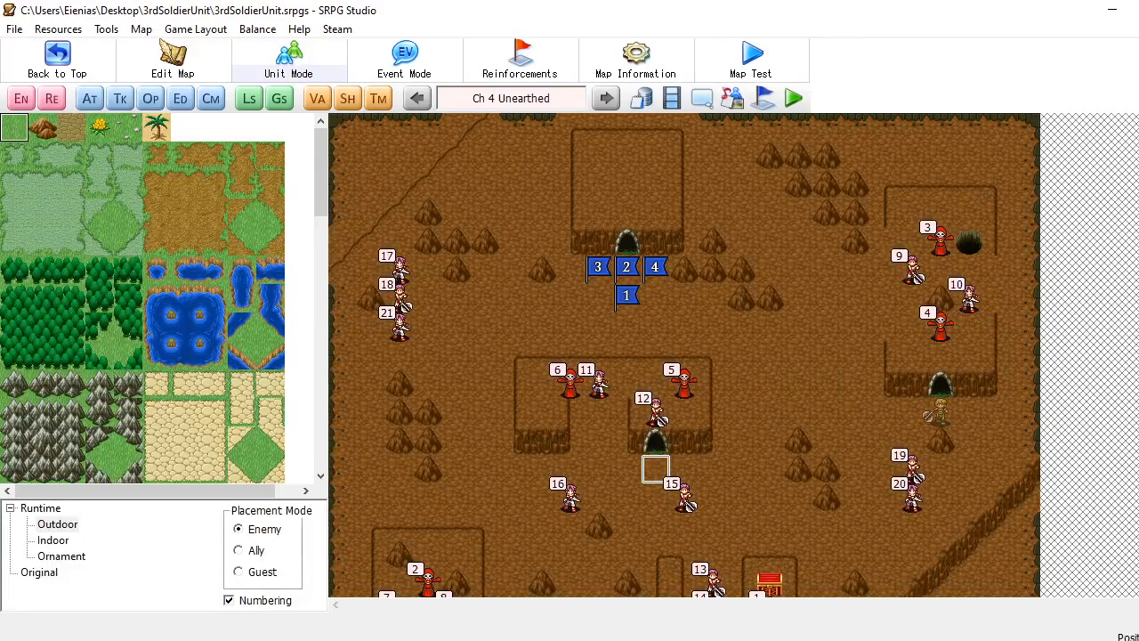
scroll(717, 370, down, 3)
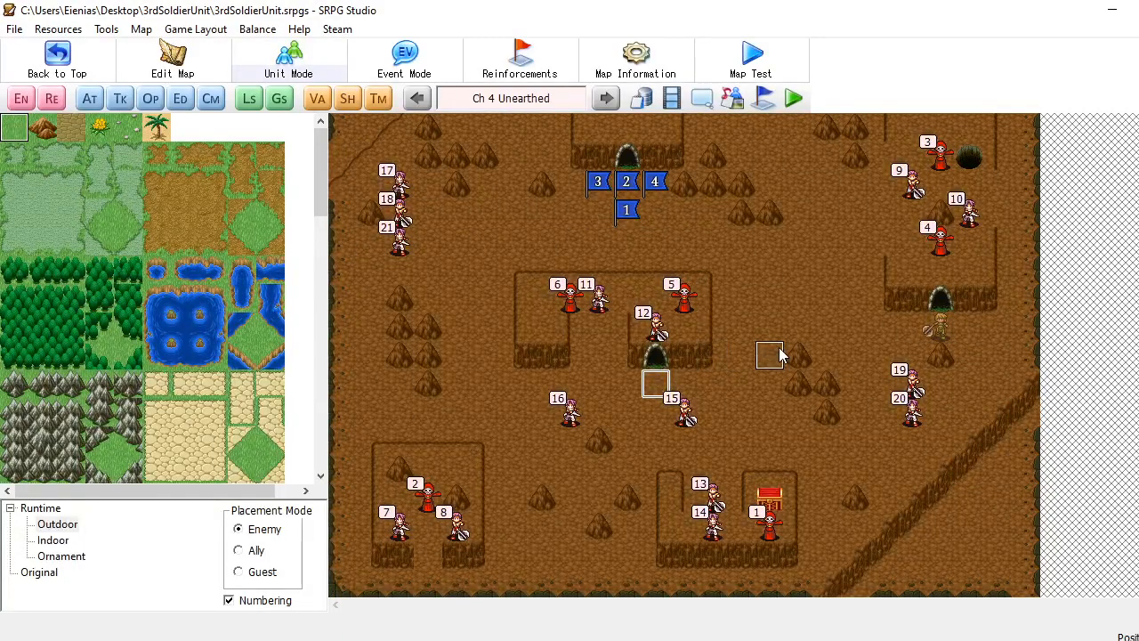
scroll(769, 309, up, 2)
scroll(769, 309, down, 2)
scroll(965, 353, up, 1)
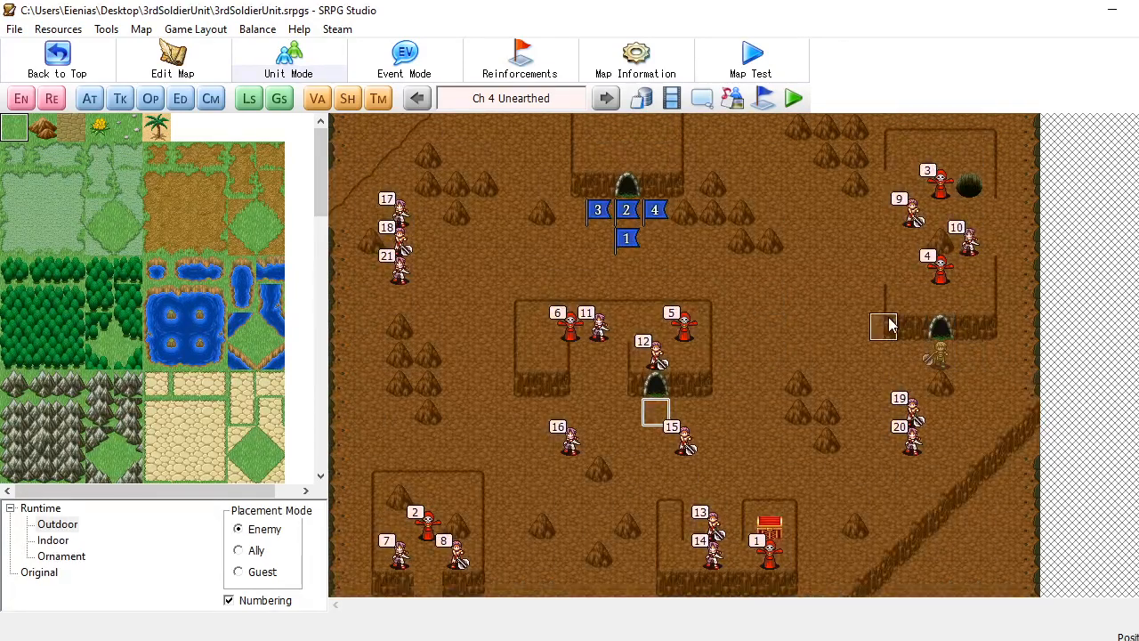
scroll(888, 325, up, 2)
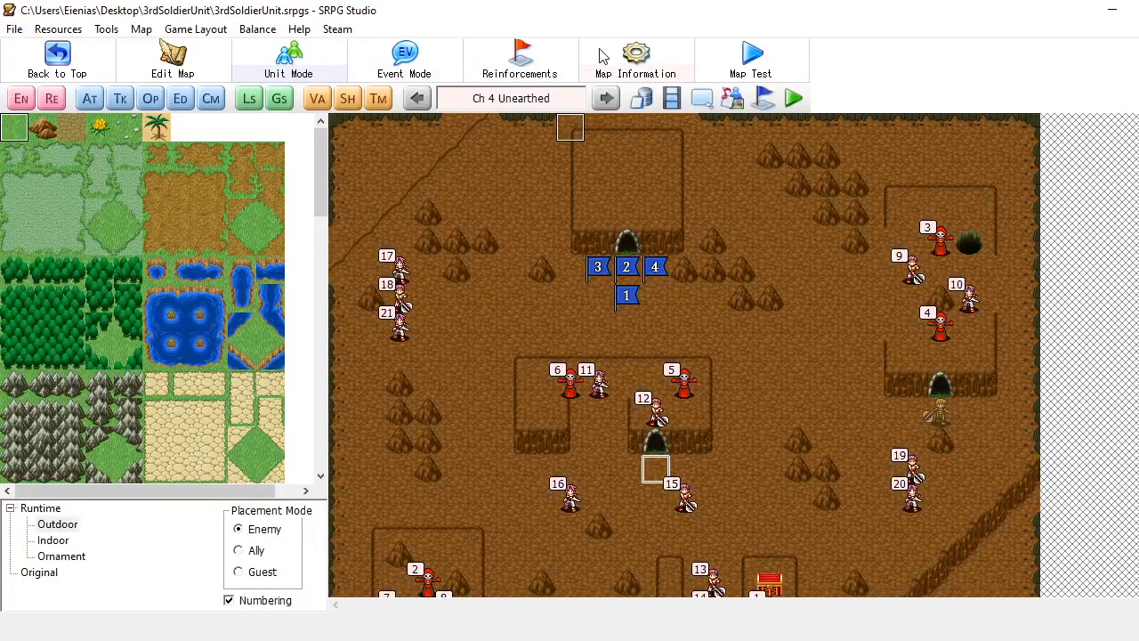
Save the project, then run the game as a test play up to the Characters list in the Extras
click(15, 28)
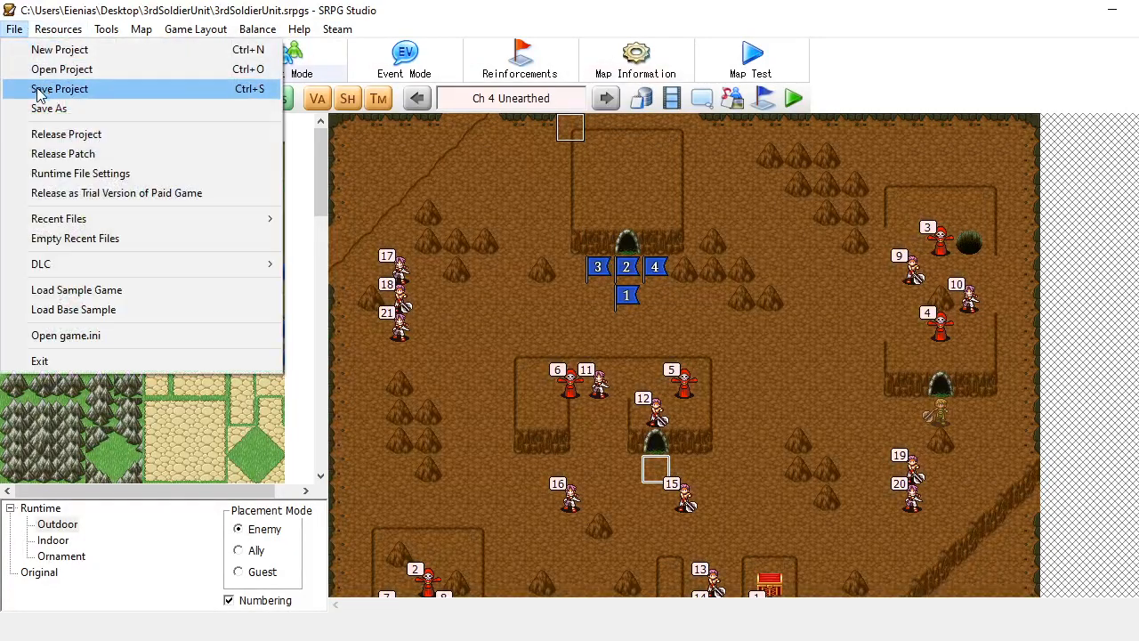
click(44, 89)
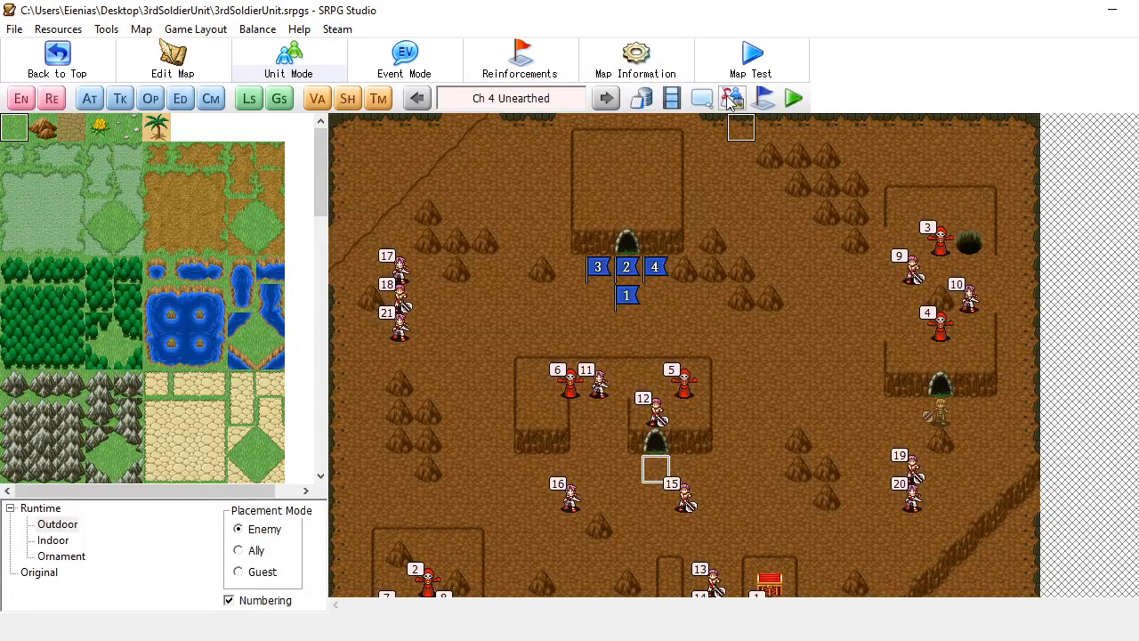
click(788, 98)
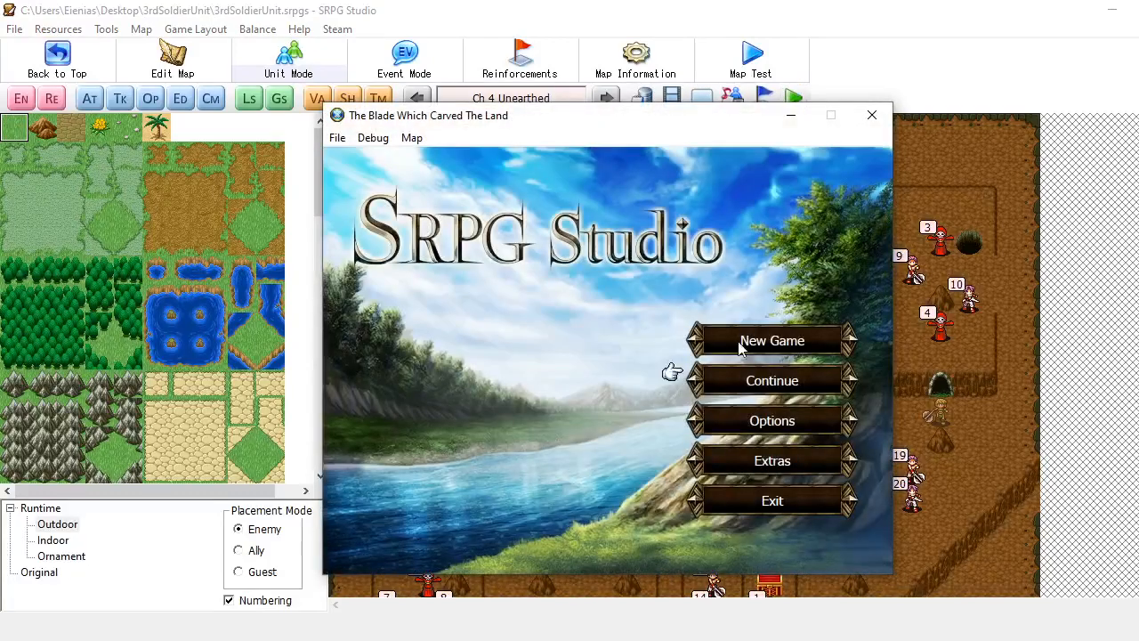
click(770, 466)
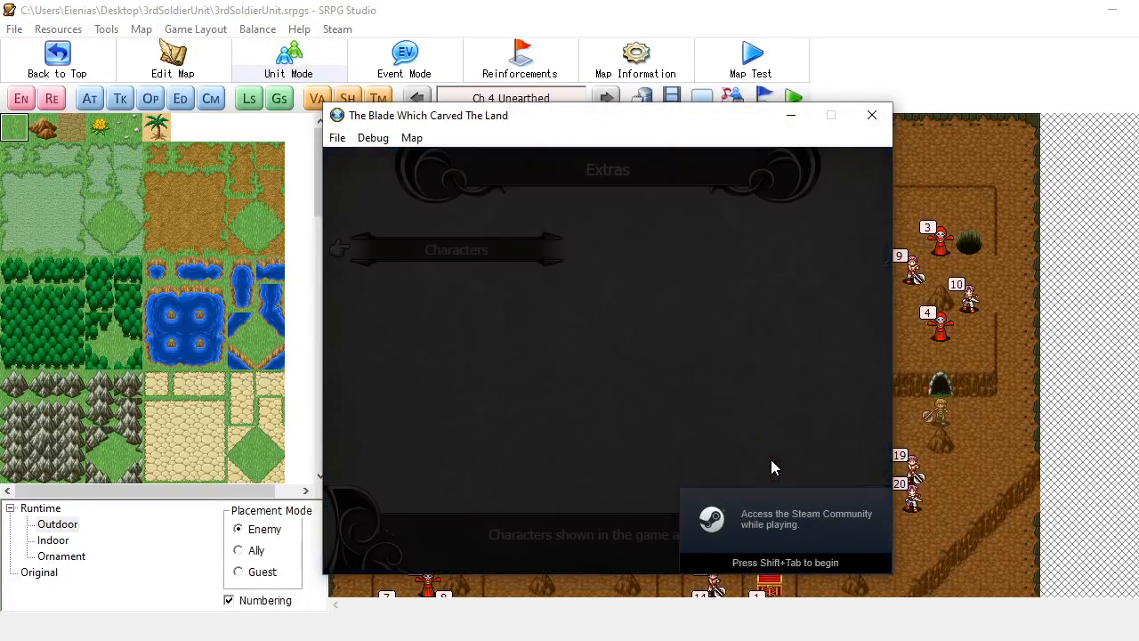
click(470, 250)
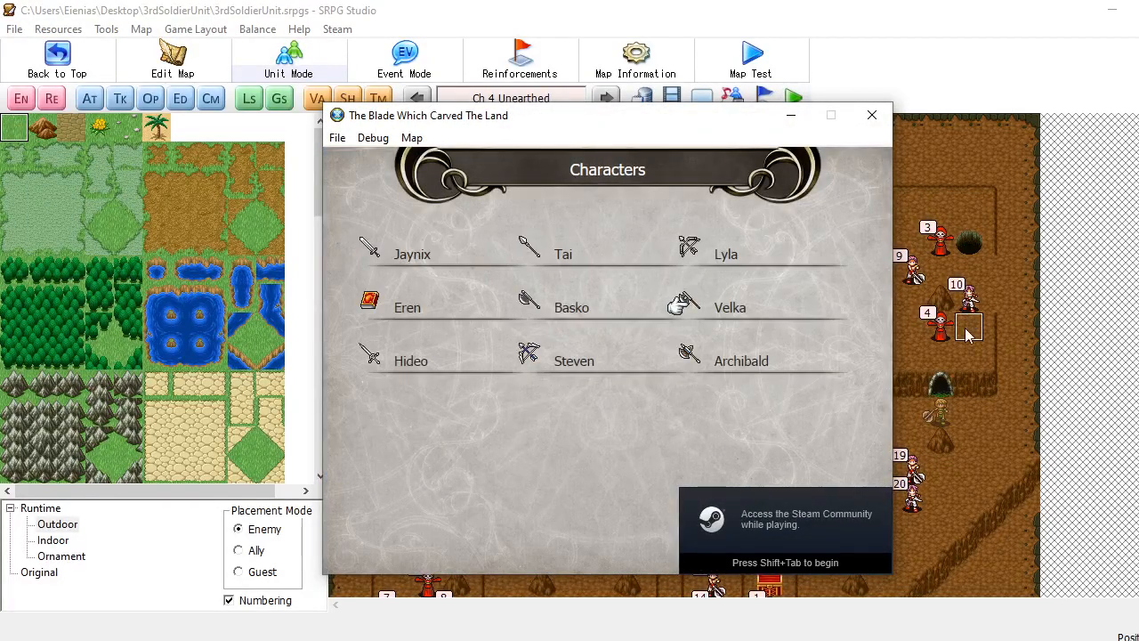
click(433, 254)
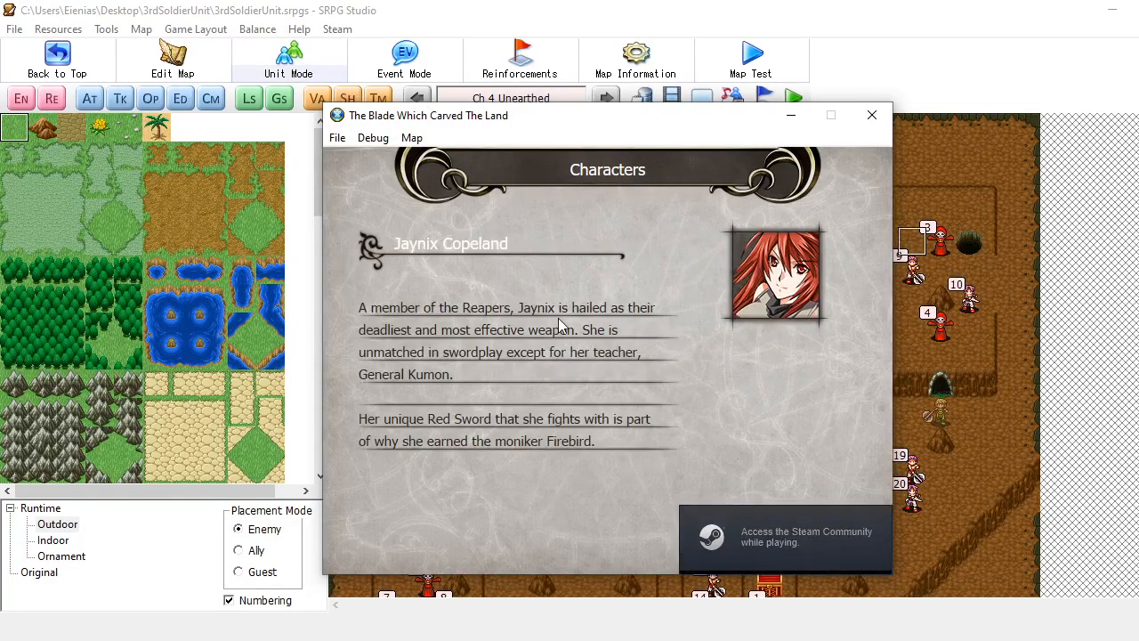
scroll(542, 335, down, 2)
scroll(534, 332, down, 4)
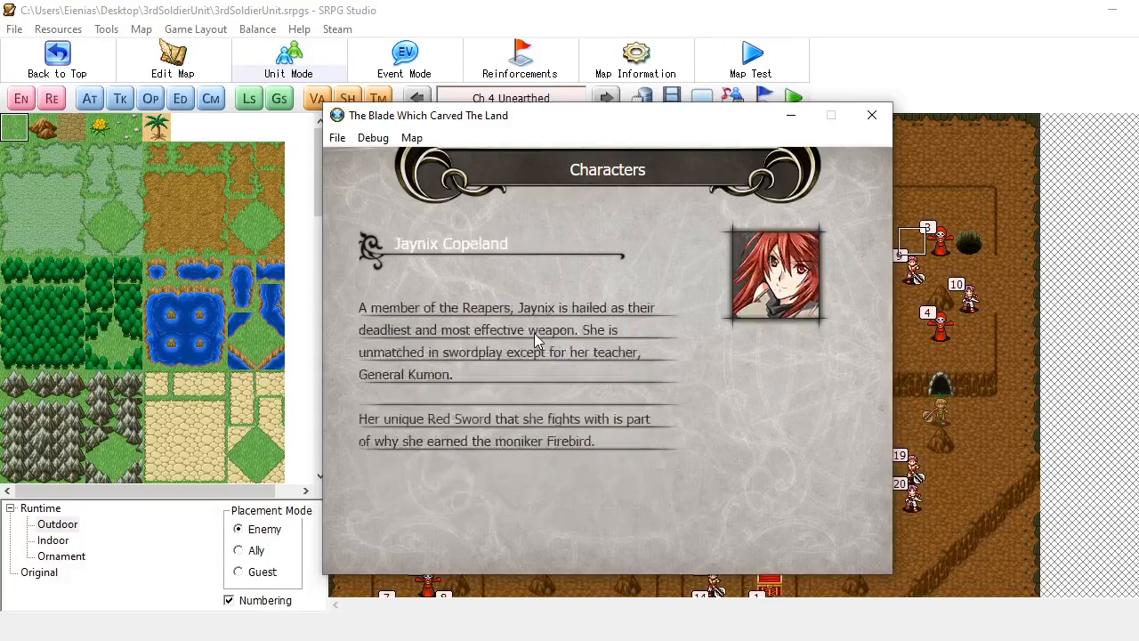
scroll(534, 333, down, 4)
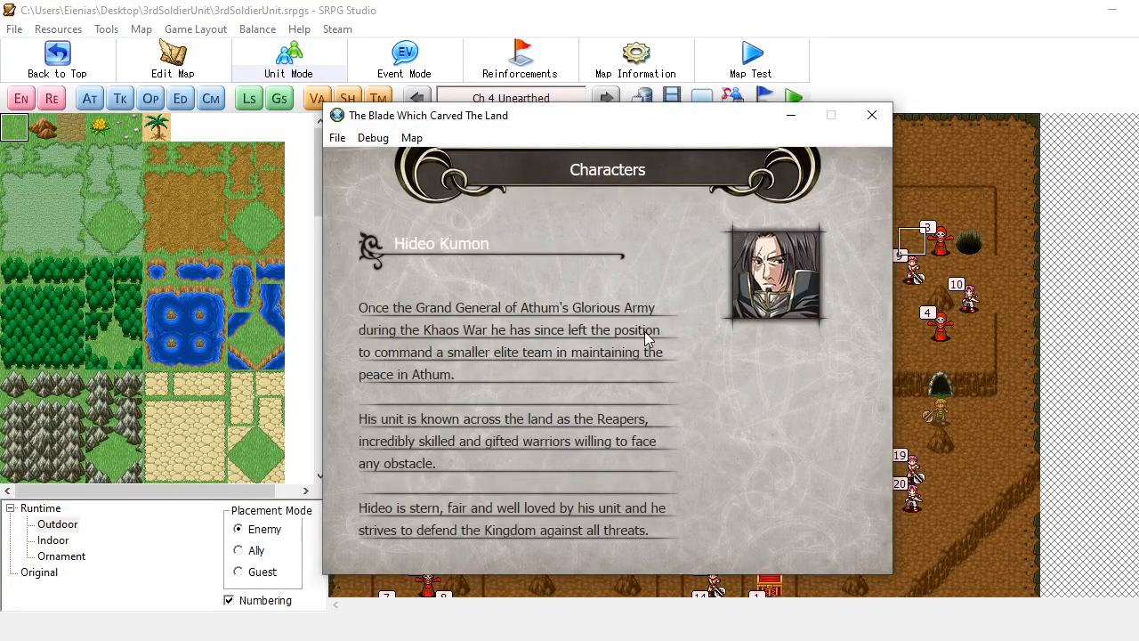
scroll(644, 334, down, 1)
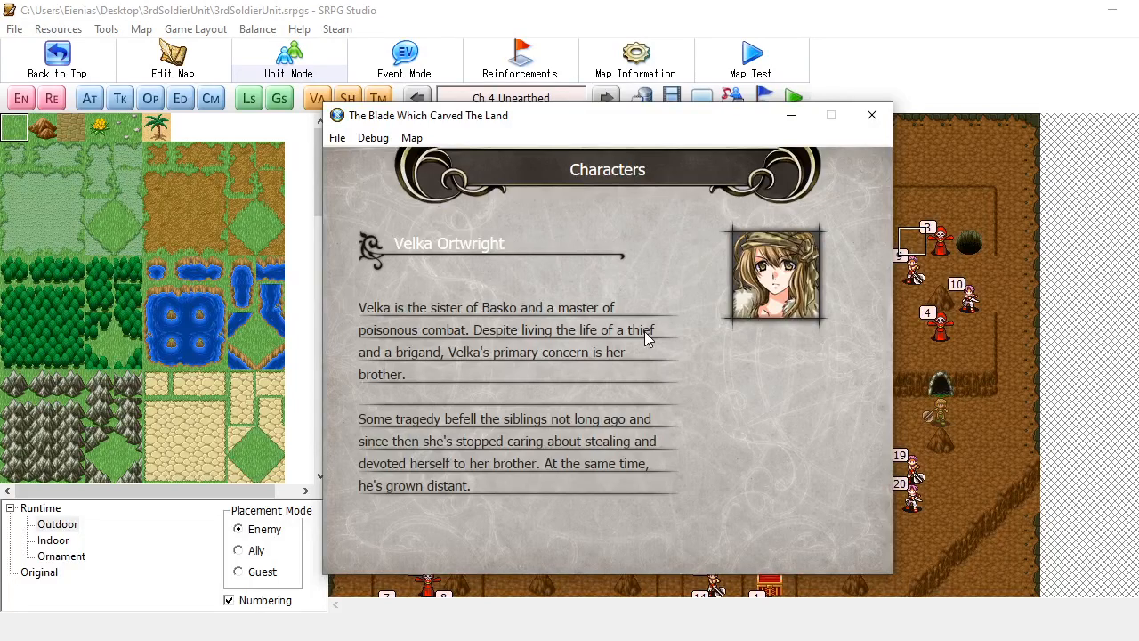
scroll(666, 327, up, 4)
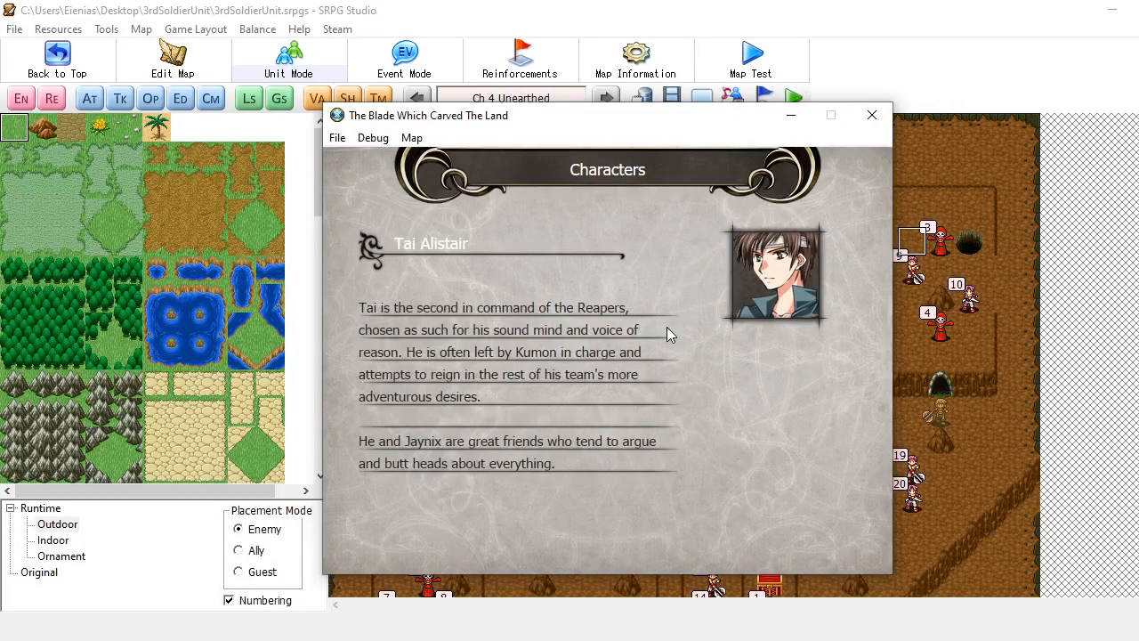
scroll(666, 327, down, 1)
scroll(667, 327, up, 4)
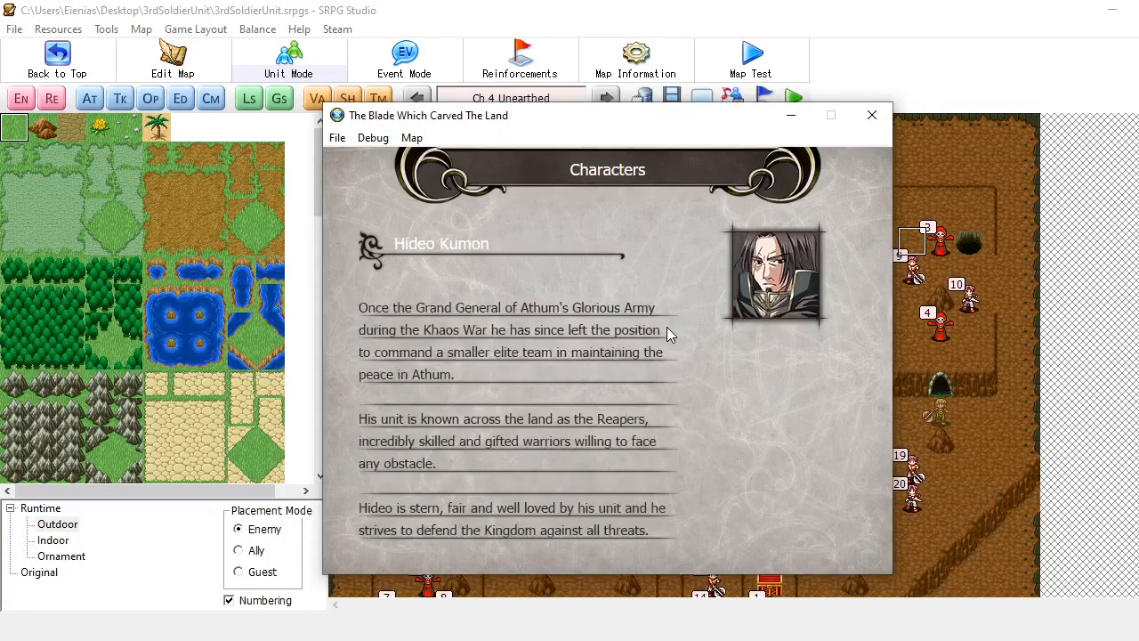
scroll(667, 327, down, 2)
scroll(667, 326, down, 3)
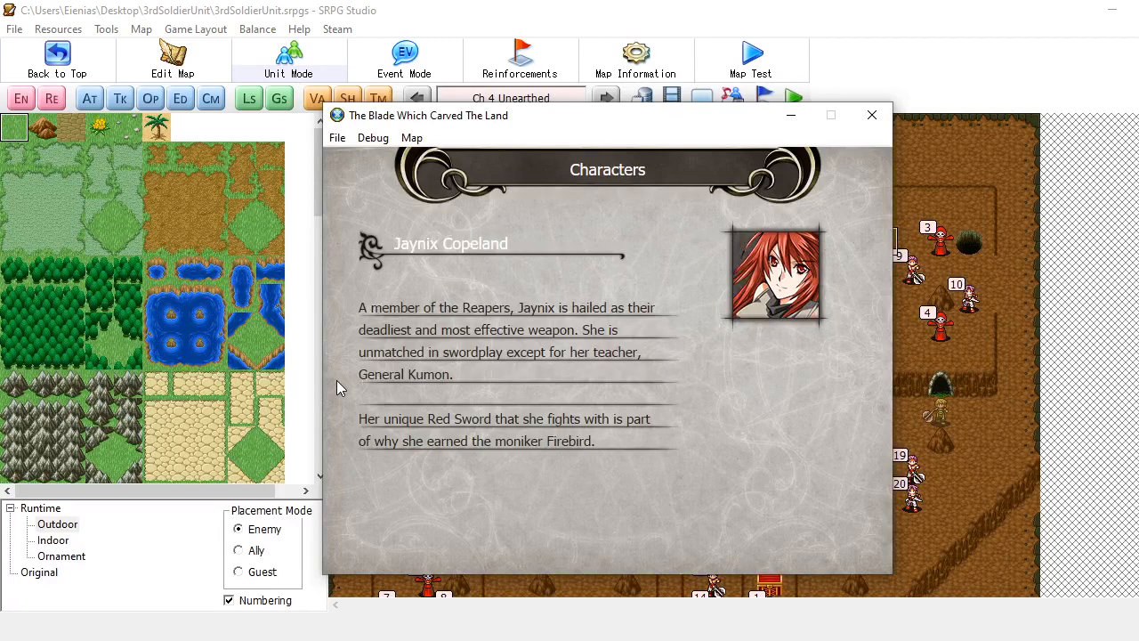
scroll(584, 331, down, 4)
scroll(584, 326, up, 5)
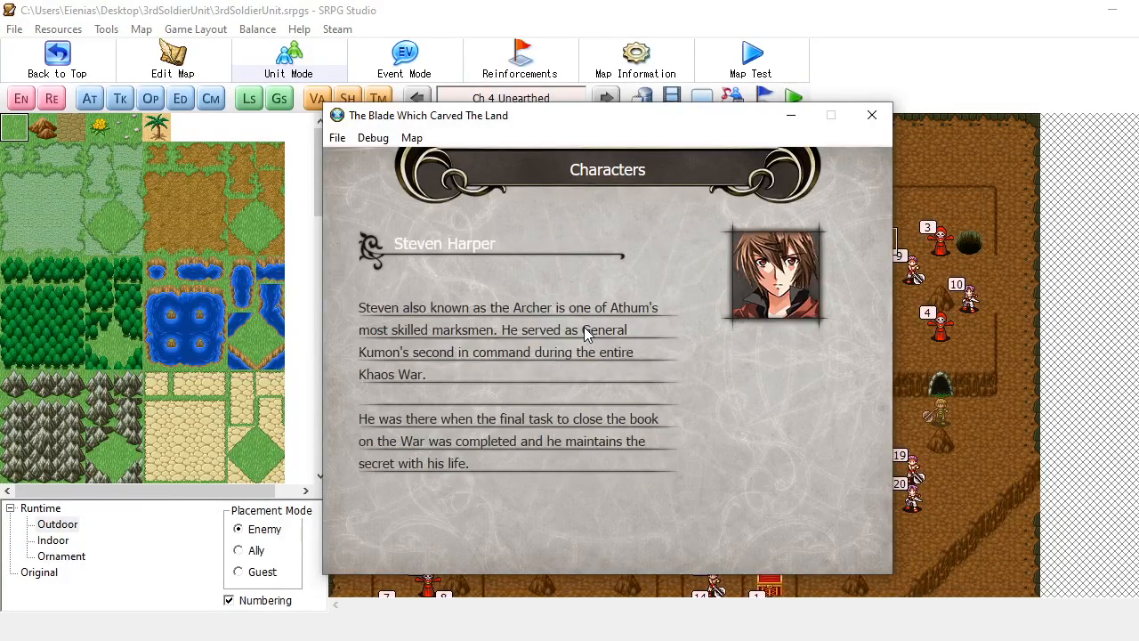
scroll(584, 326, up, 1)
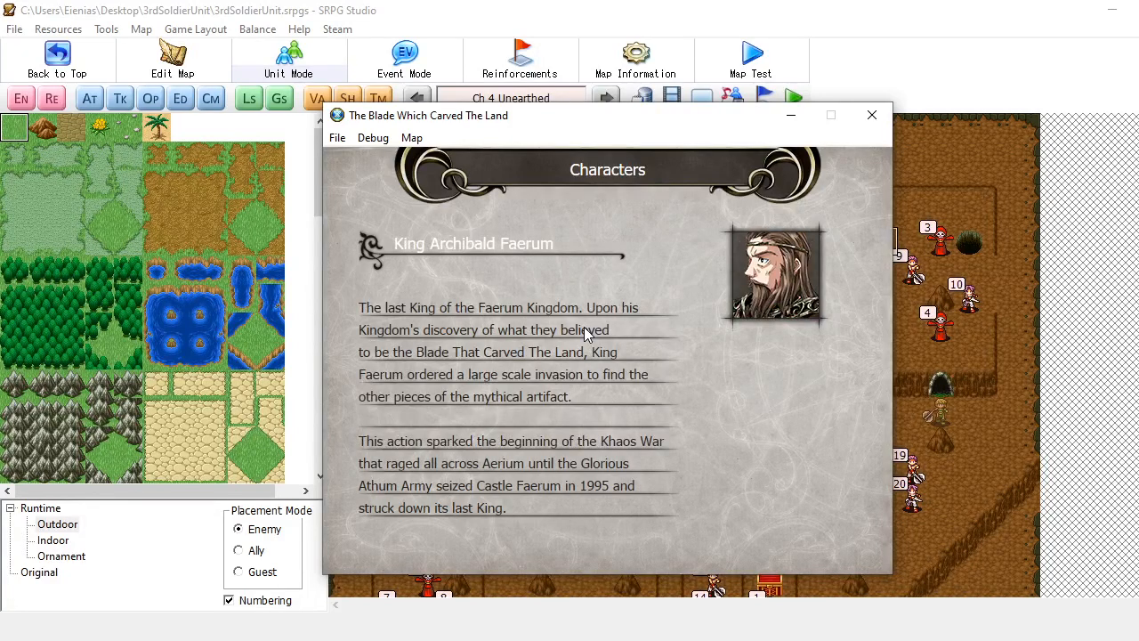
scroll(584, 327, down, 4)
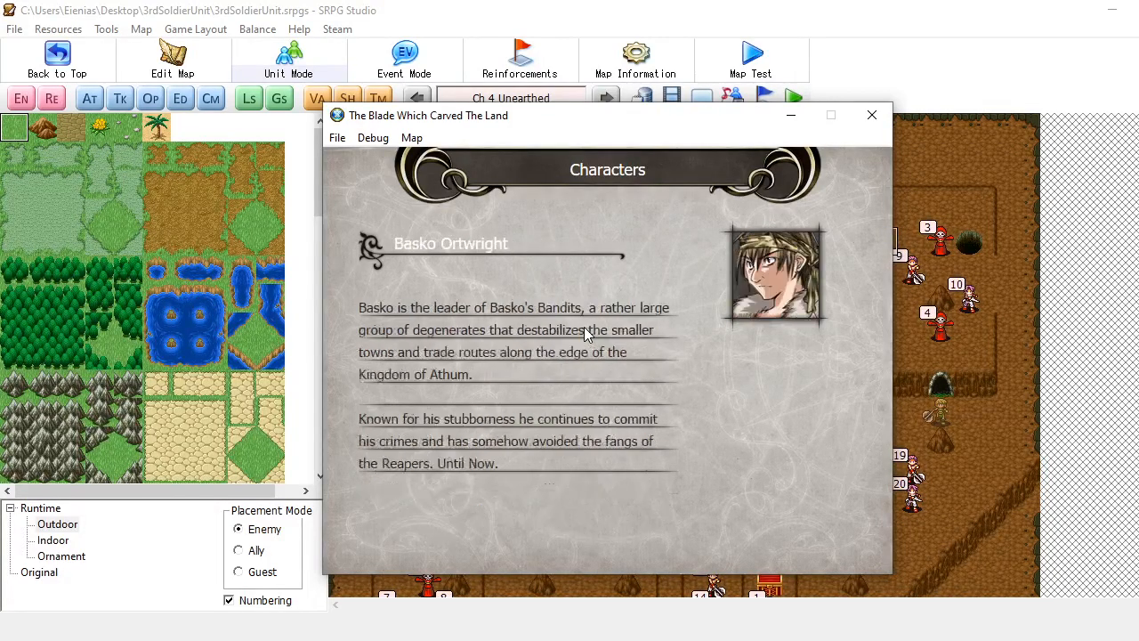
scroll(584, 327, up, 3)
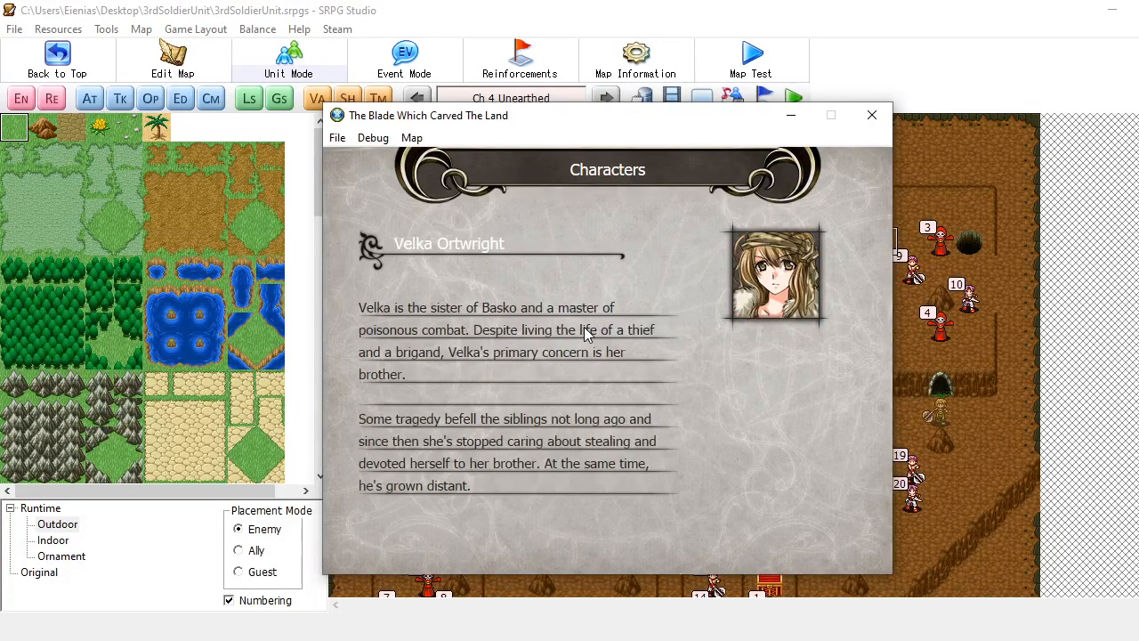
scroll(584, 327, down, 3)
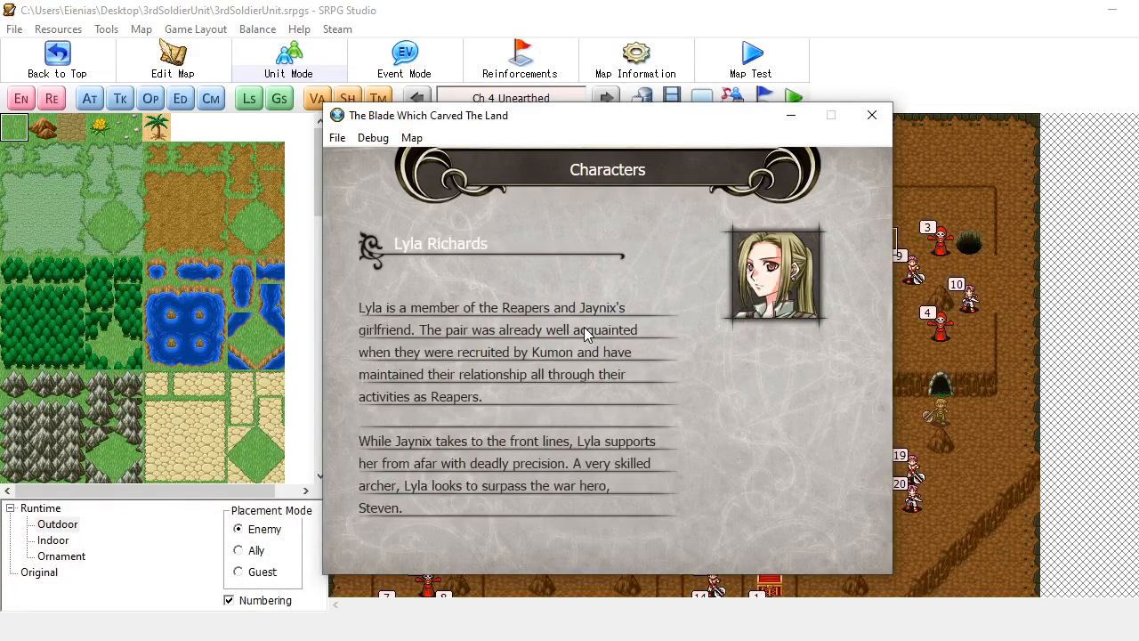
scroll(583, 326, up, 4)
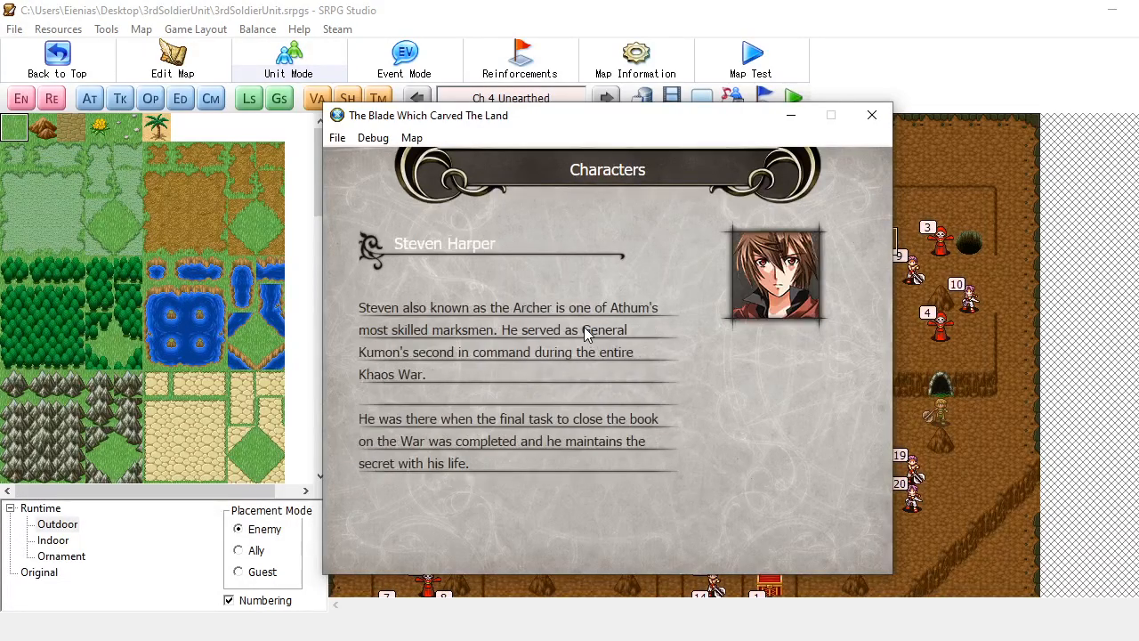
scroll(583, 327, up, 1)
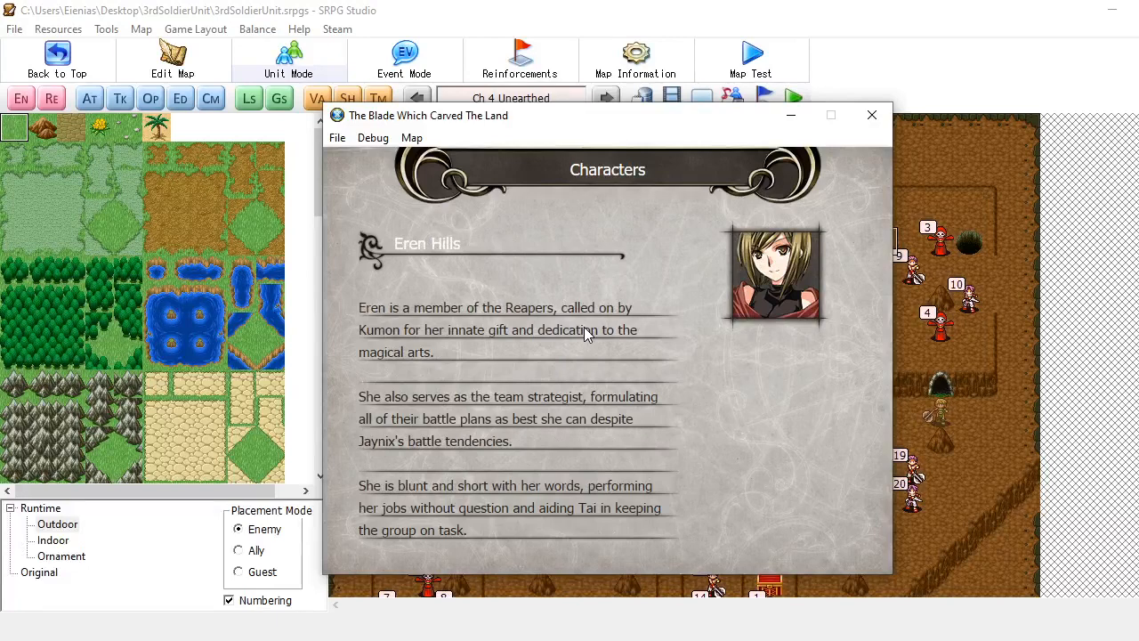
key(Down)
key(Down)
key(Up)
key(Down)
key(Up)
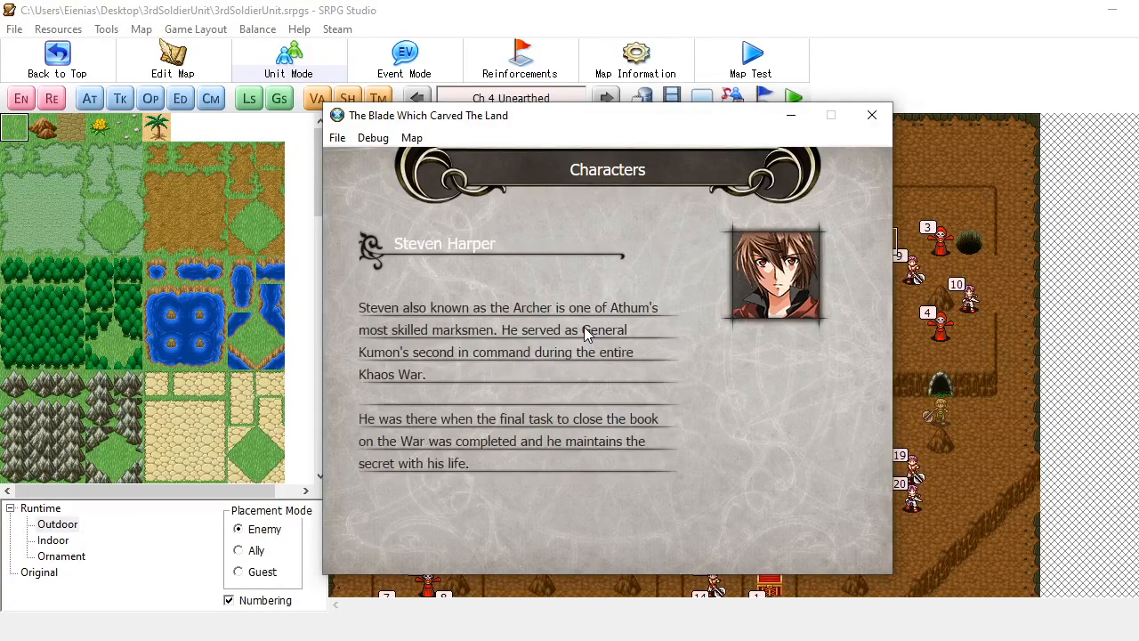
Reopen the biographies from Velka's entry in the character list and examine the profiles once more
right_click(583, 327)
click(690, 301)
scroll(690, 300, down, 1)
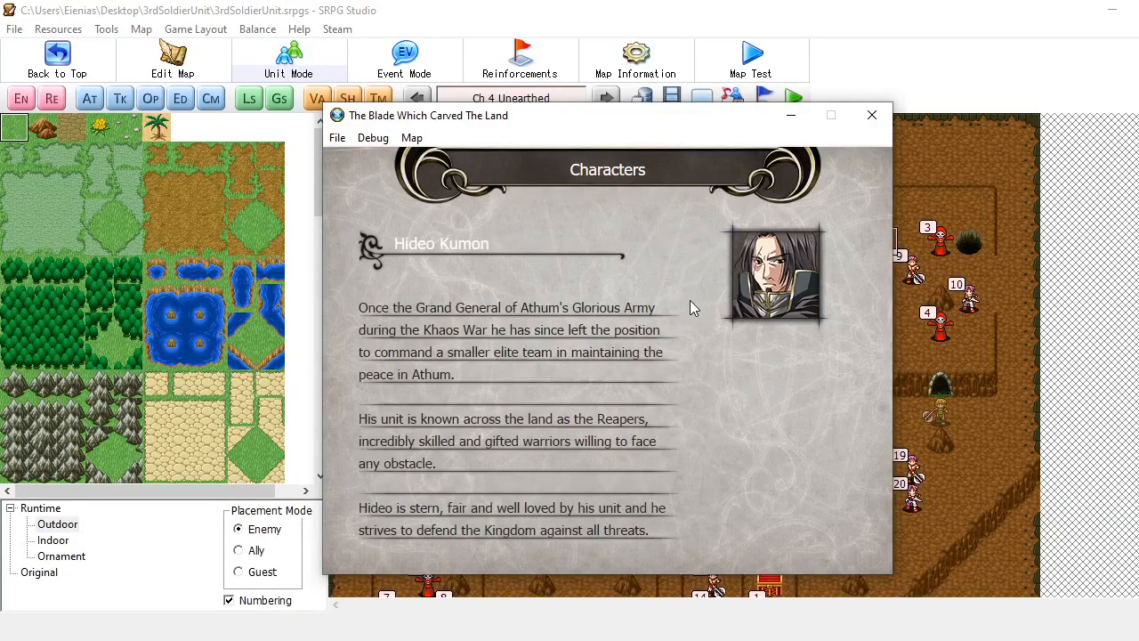
scroll(689, 308, down, 2)
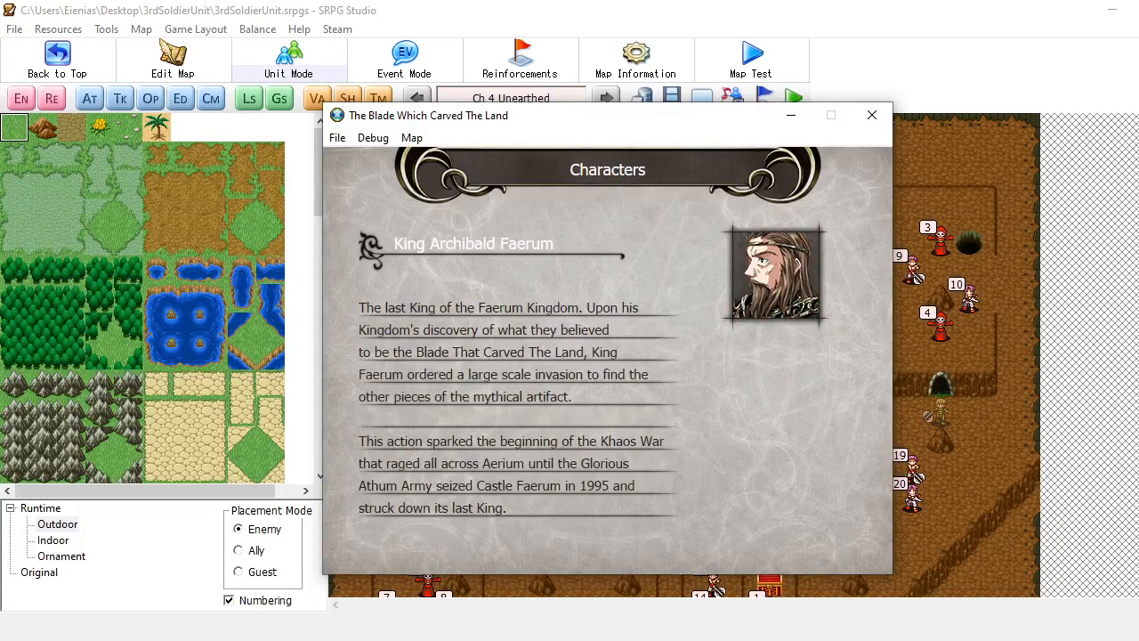
key(Down)
key(Down)
key(Down)
key(Down)
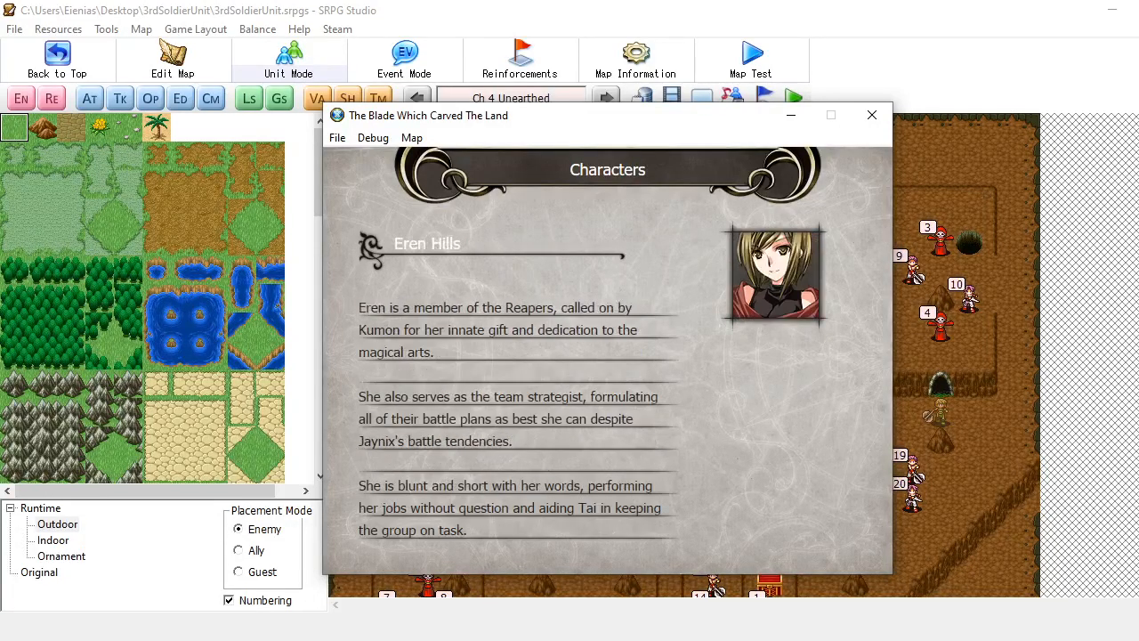
key(Down)
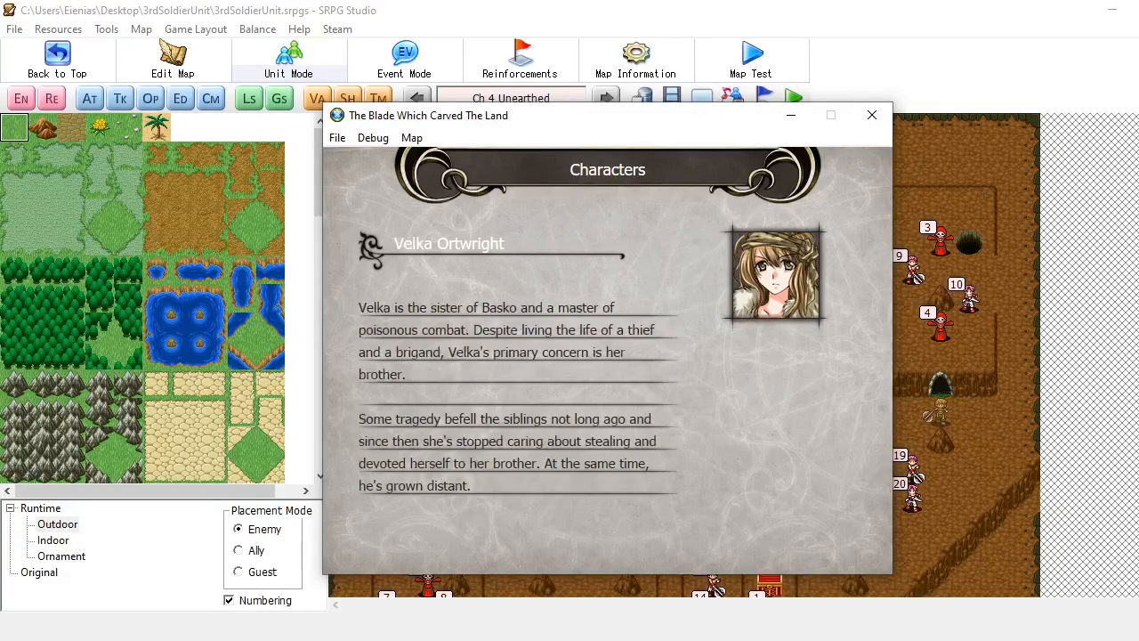
key(Up)
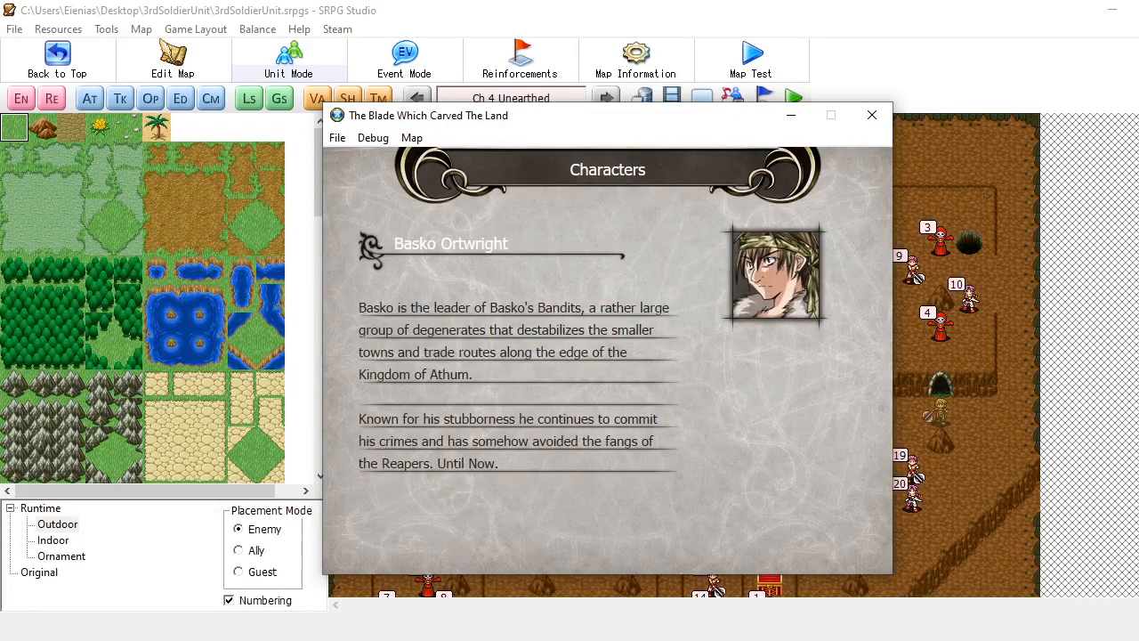
Back out of the character profiles to the title screen and close the test game
click(342, 139)
click(581, 241)
right_click(582, 241)
right_click(581, 241)
right_click(581, 240)
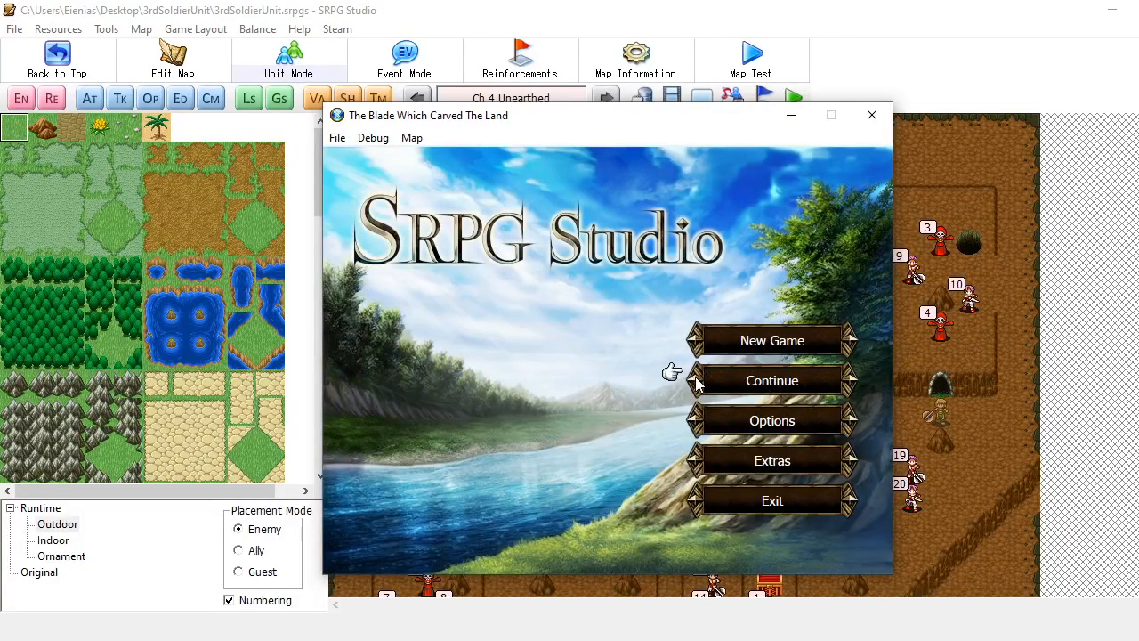
key(Escape)
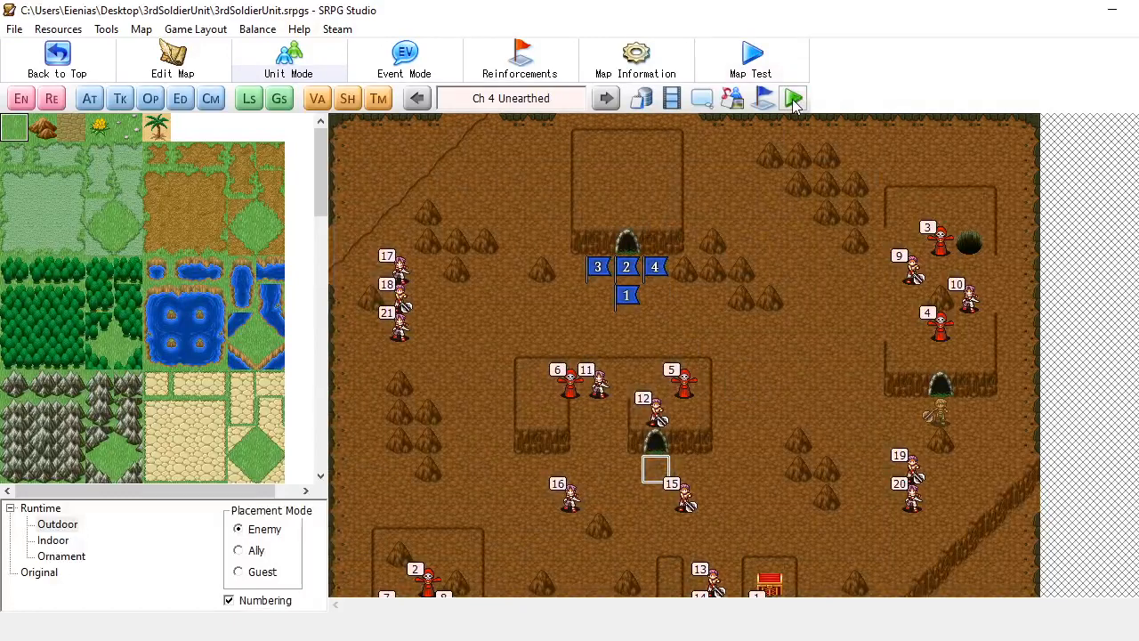
Save the project, then launch the exported game from the The Reapers_trial folder on the desktop
click(14, 28)
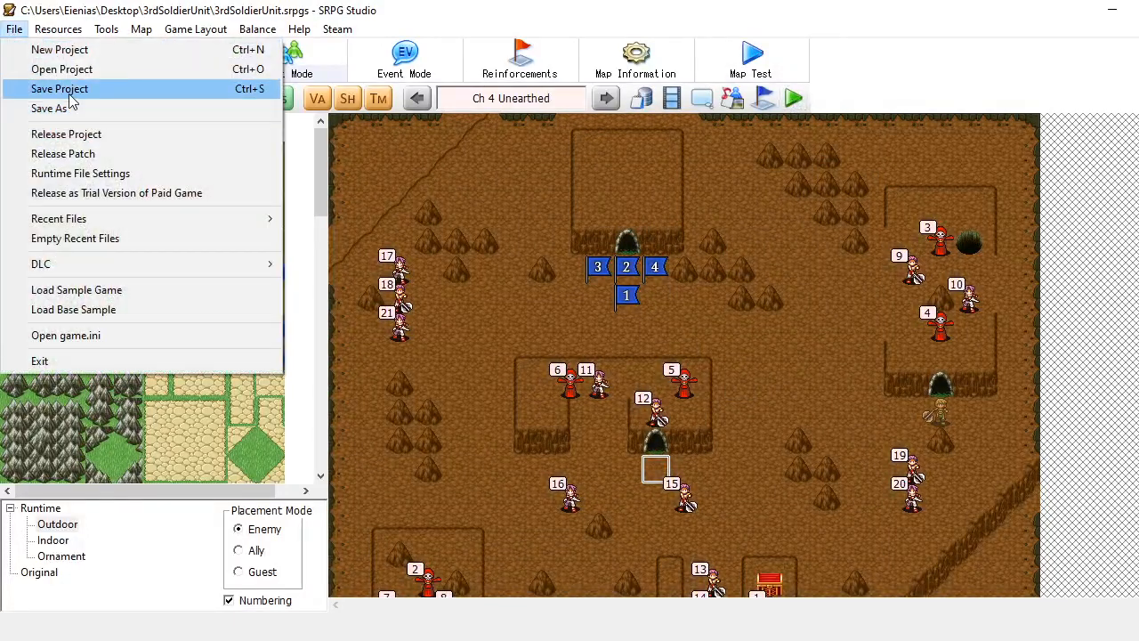
click(56, 87)
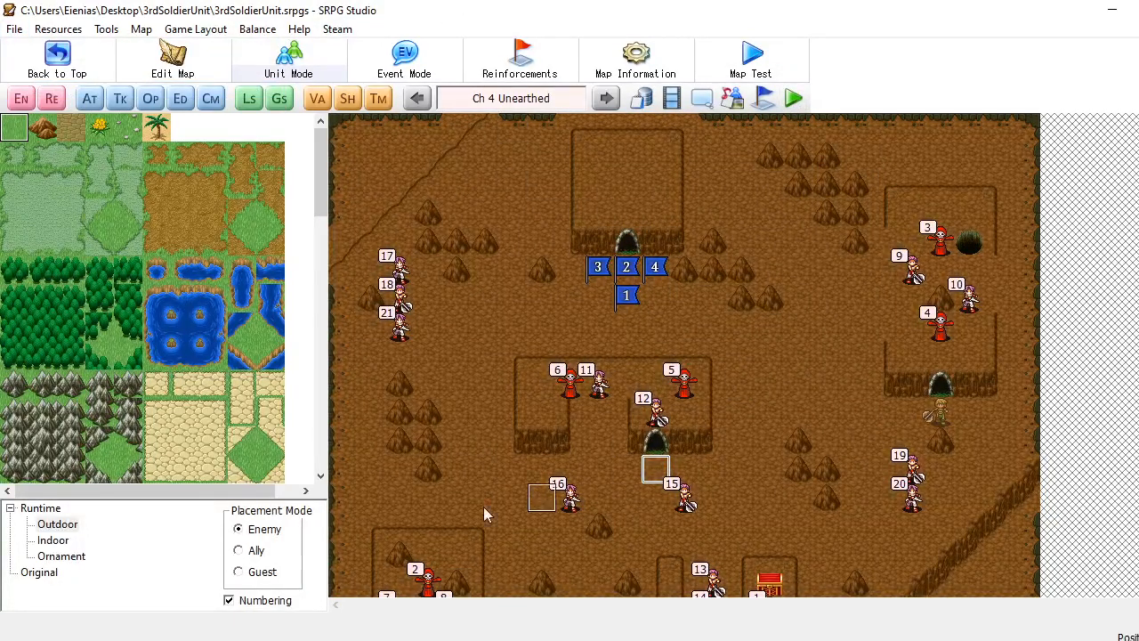
key(super+d)
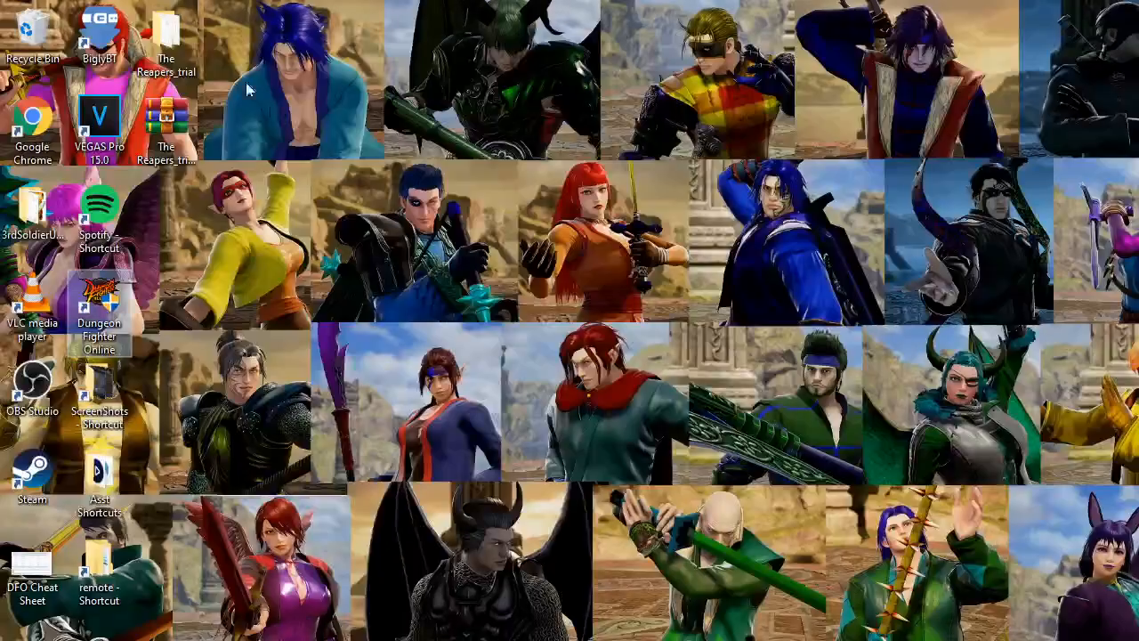
double_click(166, 40)
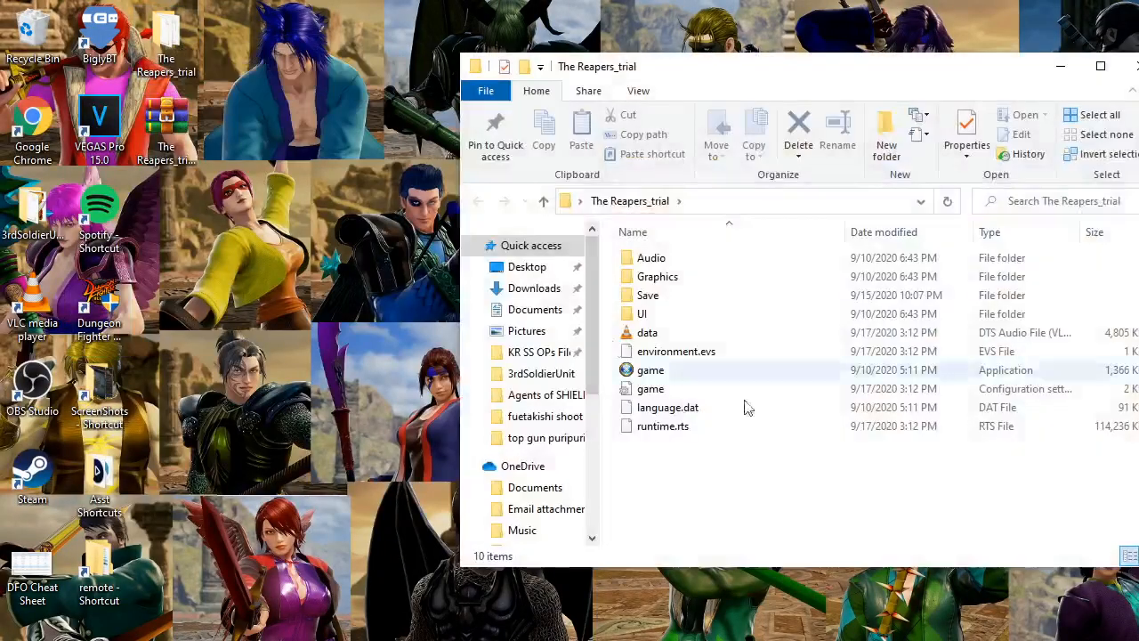
double_click(654, 370)
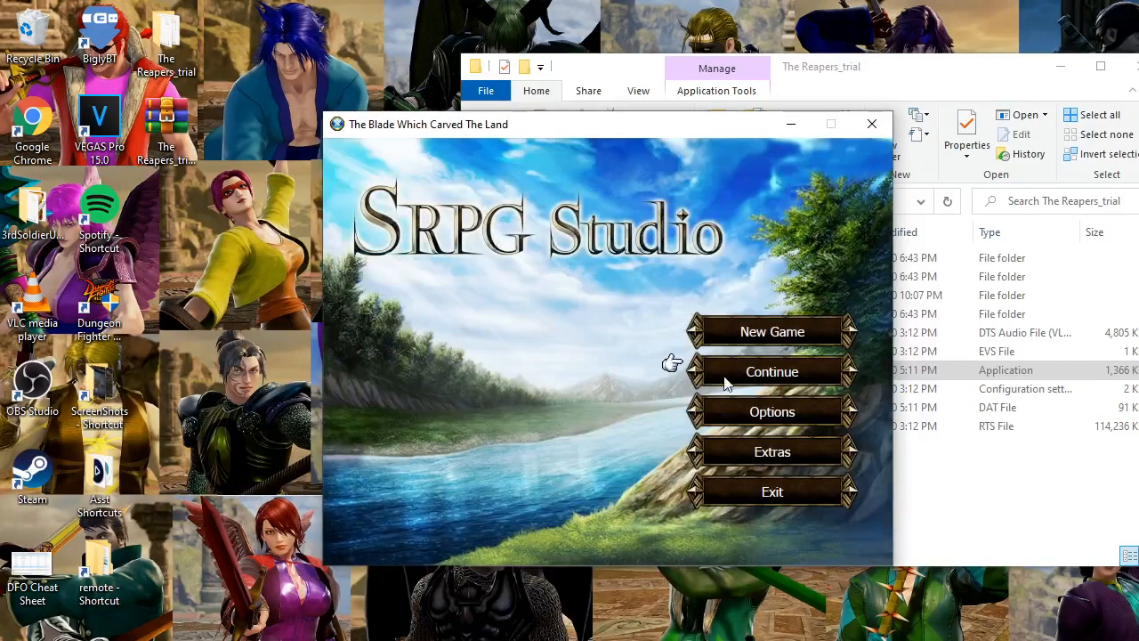
Load the File 2 save of Ch3 The Raid, skip its dialogue and check the list of base events
click(726, 381)
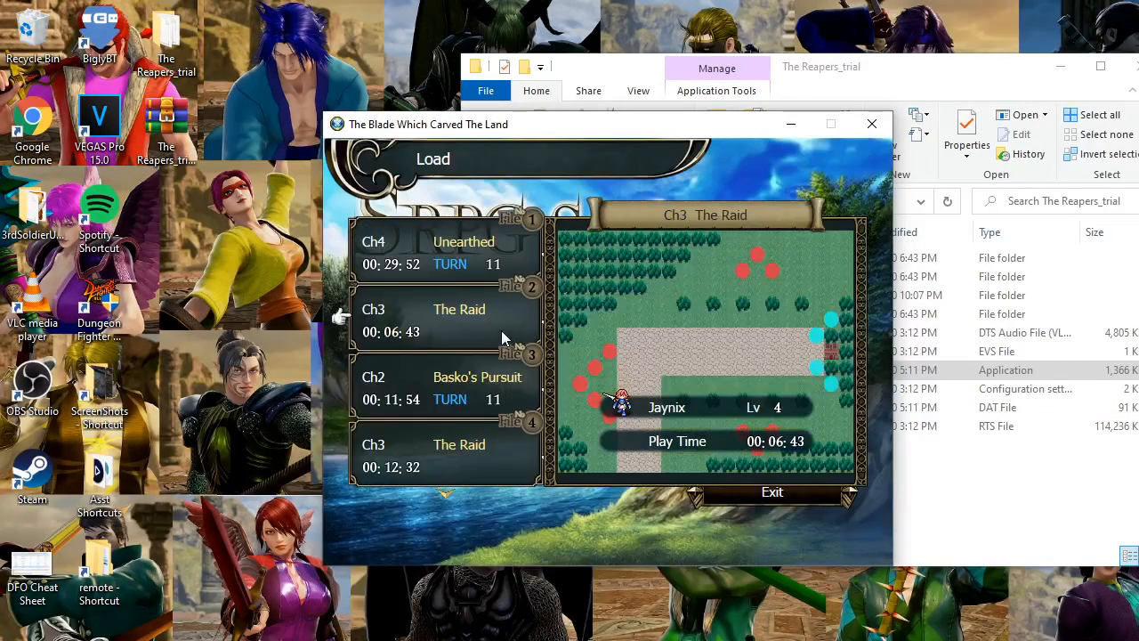
click(473, 326)
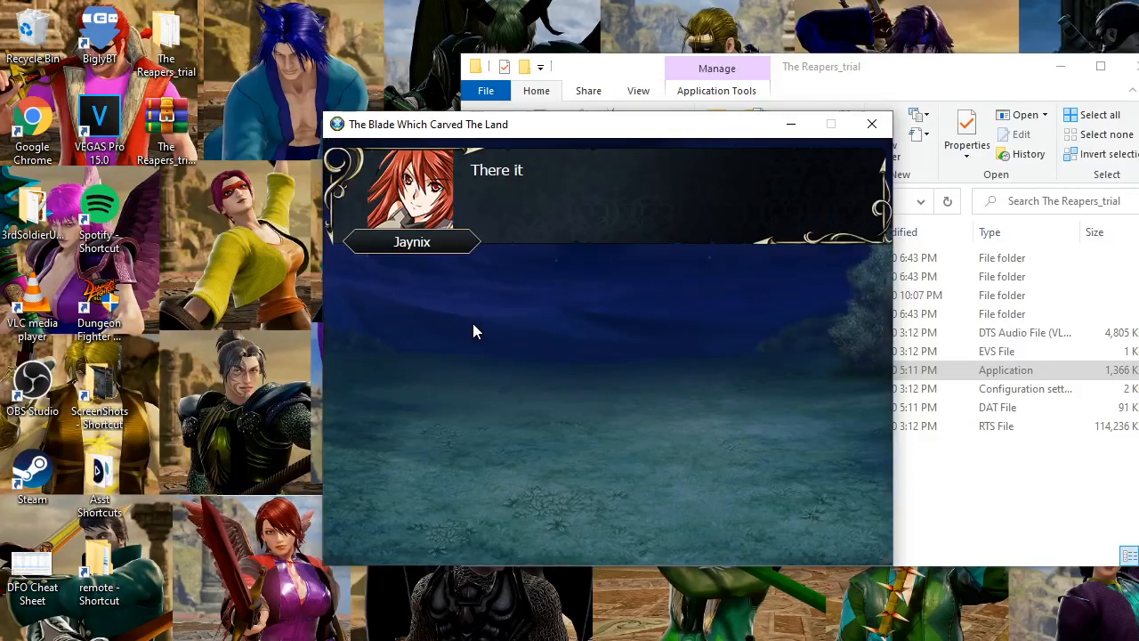
click(563, 317)
click(515, 245)
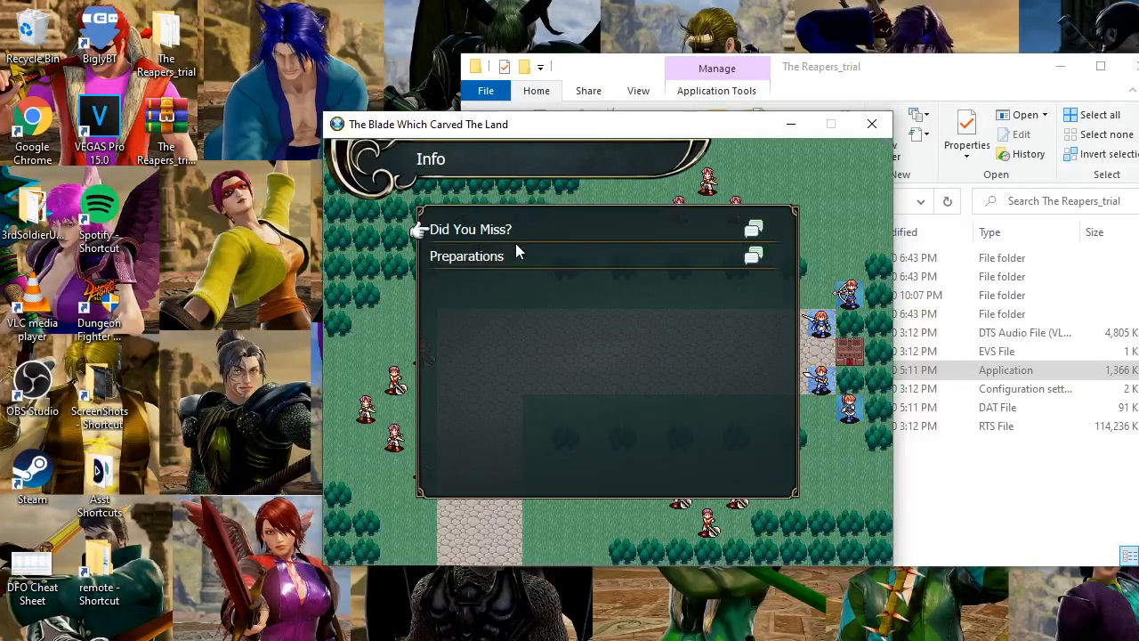
right_click(515, 246)
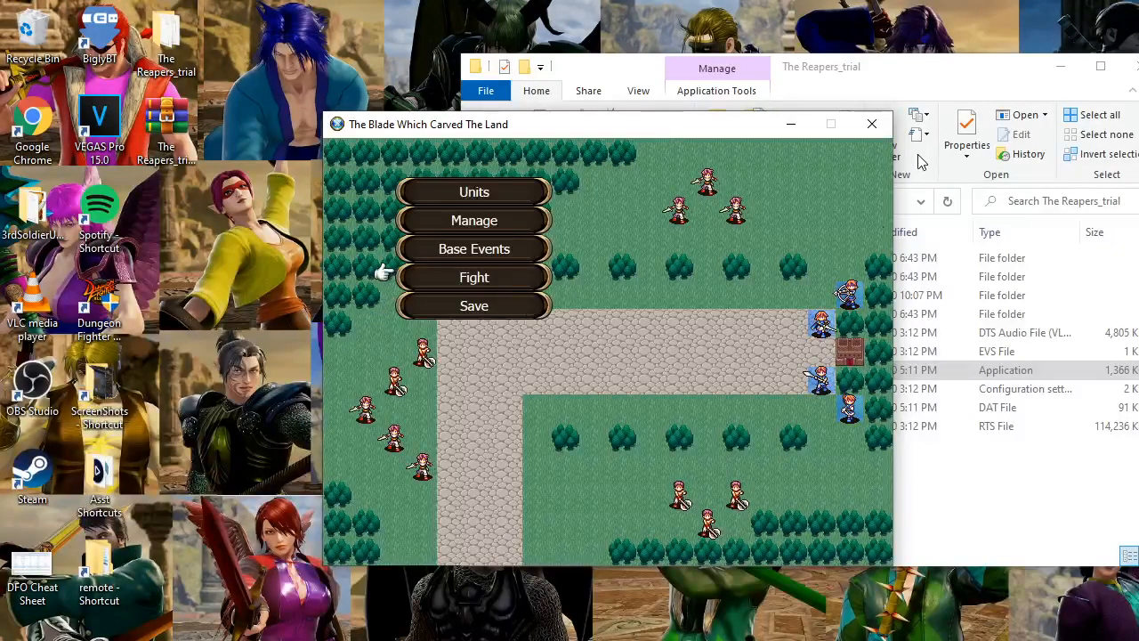
Exit The Raid, look through the saved games from the title screen and load File 1, Ch4 Unearthed
click(872, 123)
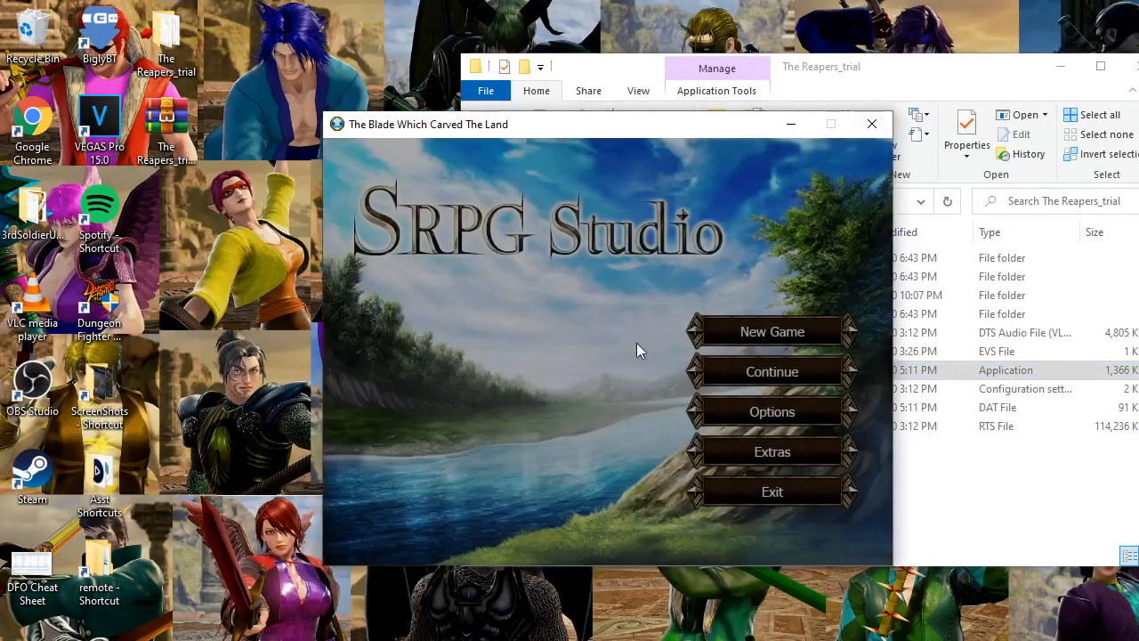
click(808, 372)
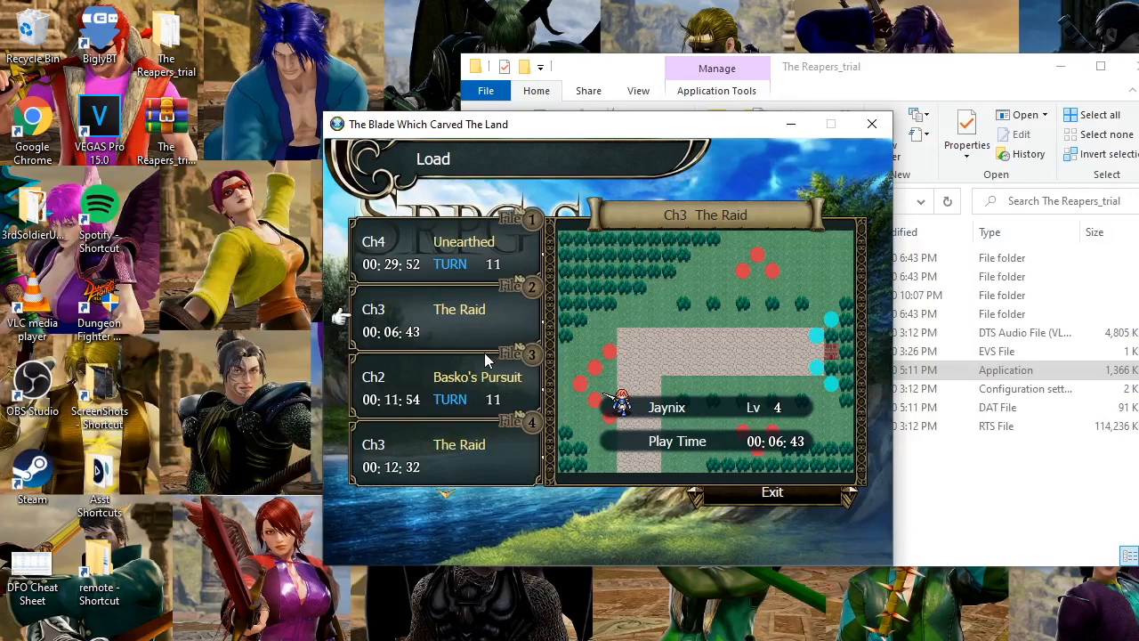
scroll(464, 394, down, 1)
scroll(464, 394, up, 1)
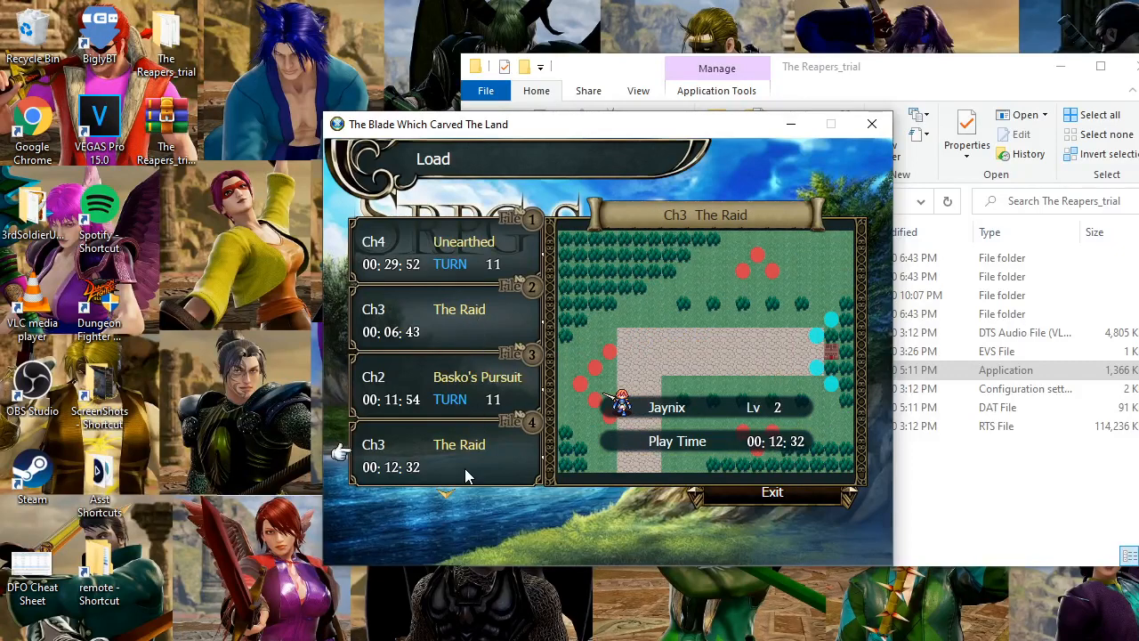
scroll(474, 330, down, 2)
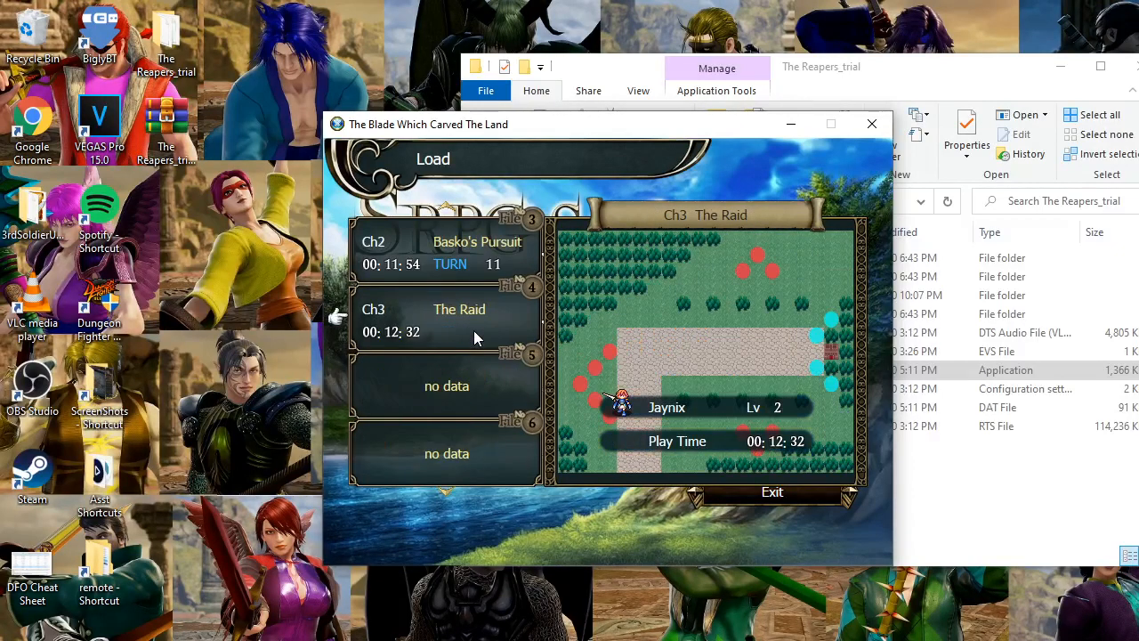
scroll(474, 330, up, 1)
scroll(474, 332, up, 1)
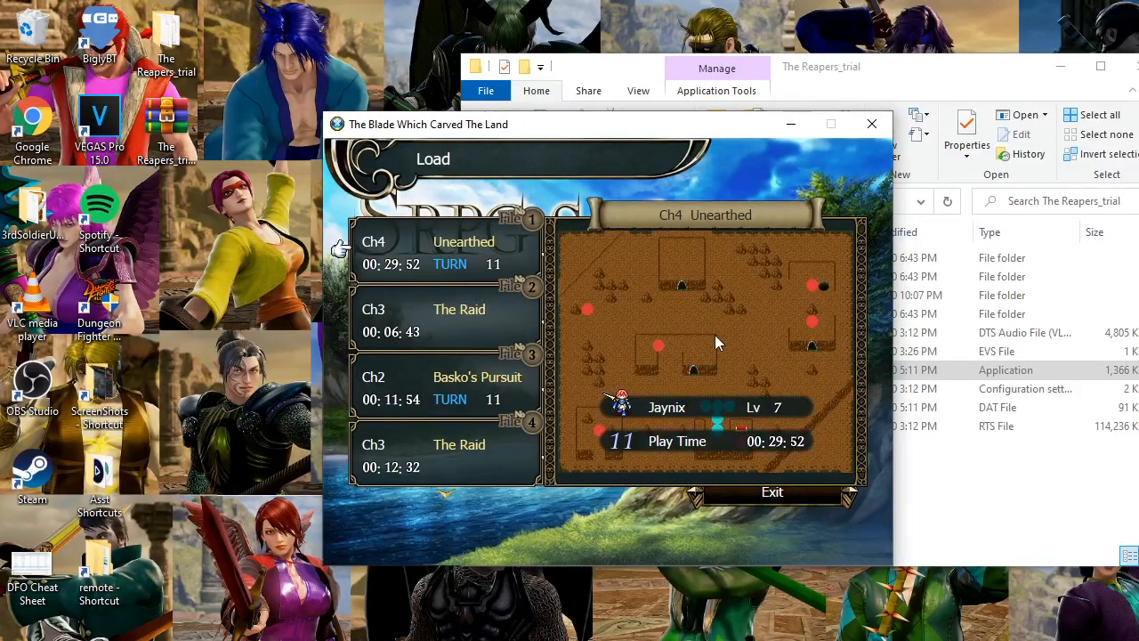
click(433, 237)
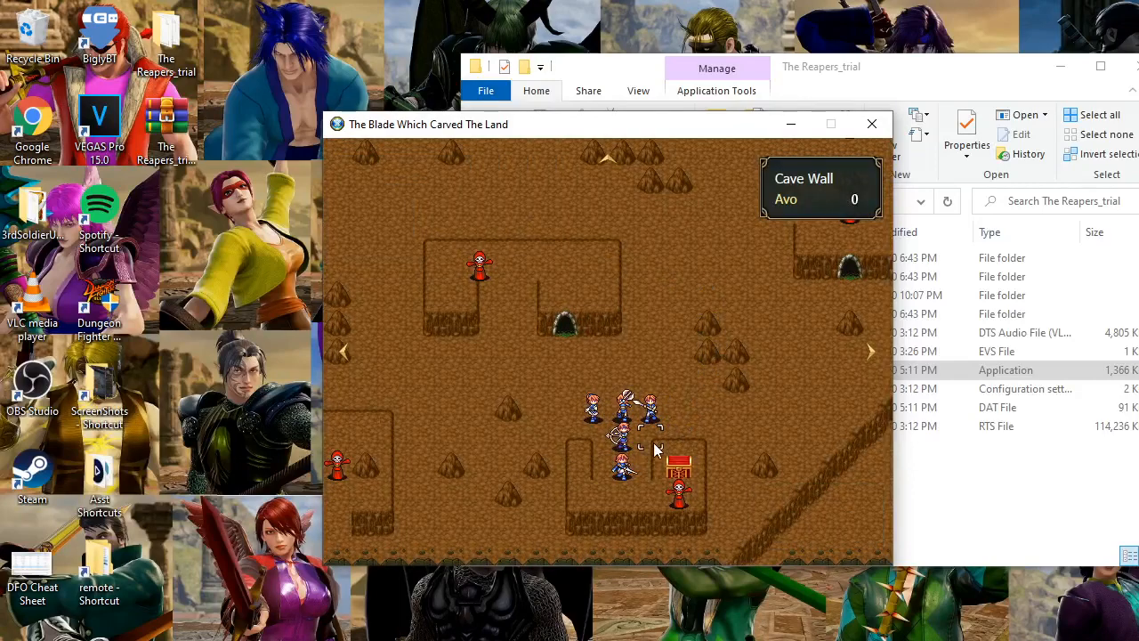
Move Jaynix next to the enemy beside the chest and attack Toreth with the Red Sword
click(624, 471)
click(650, 492)
click(729, 416)
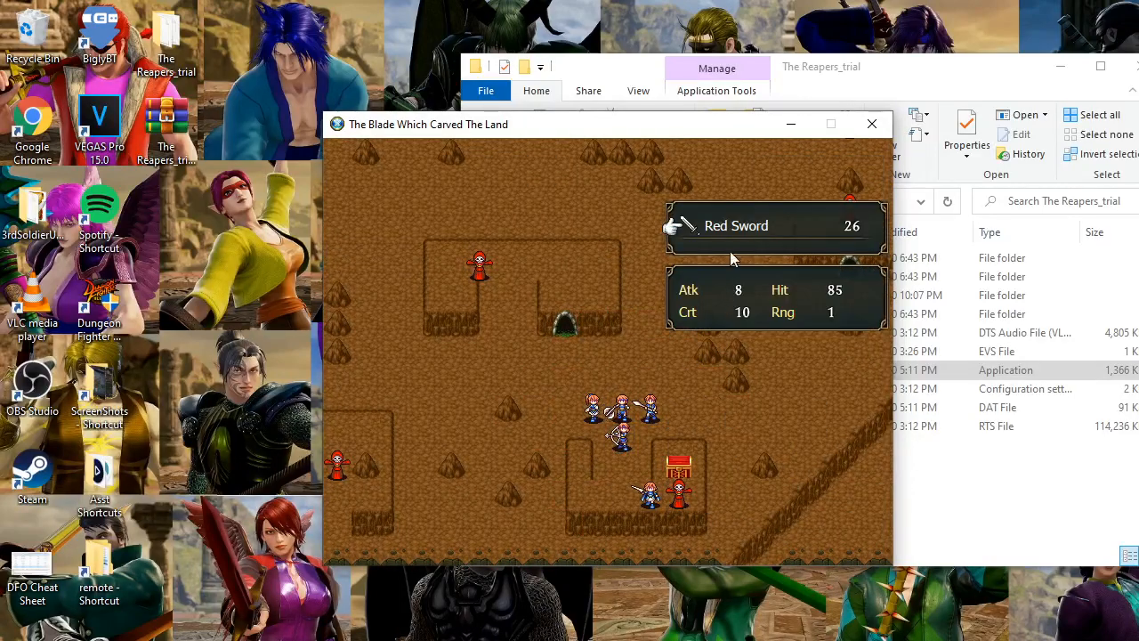
click(729, 253)
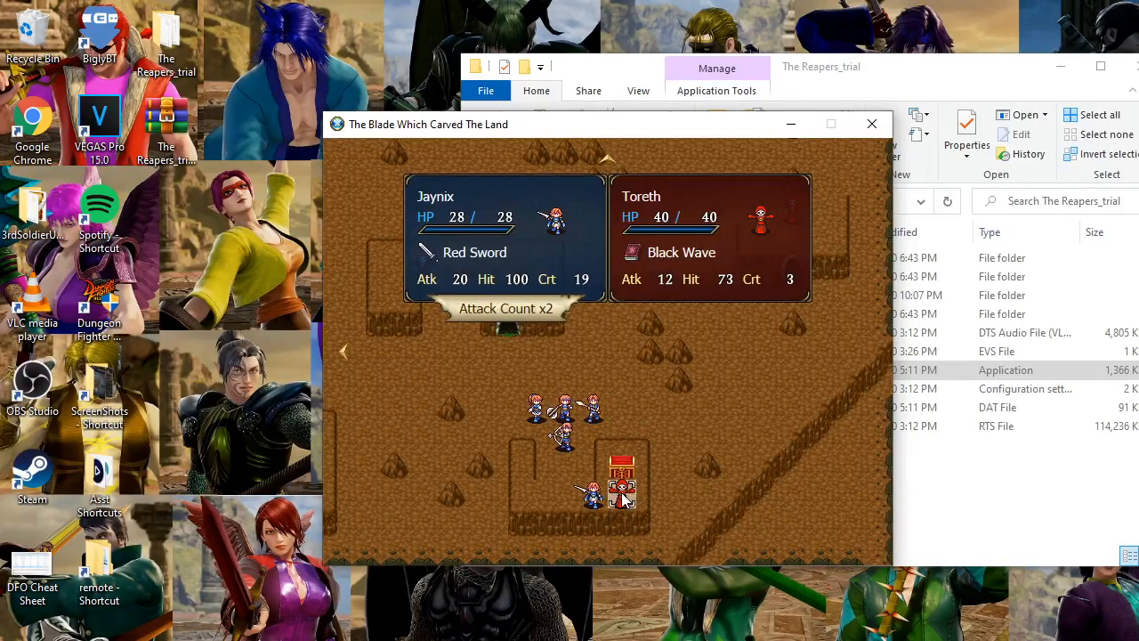
click(622, 495)
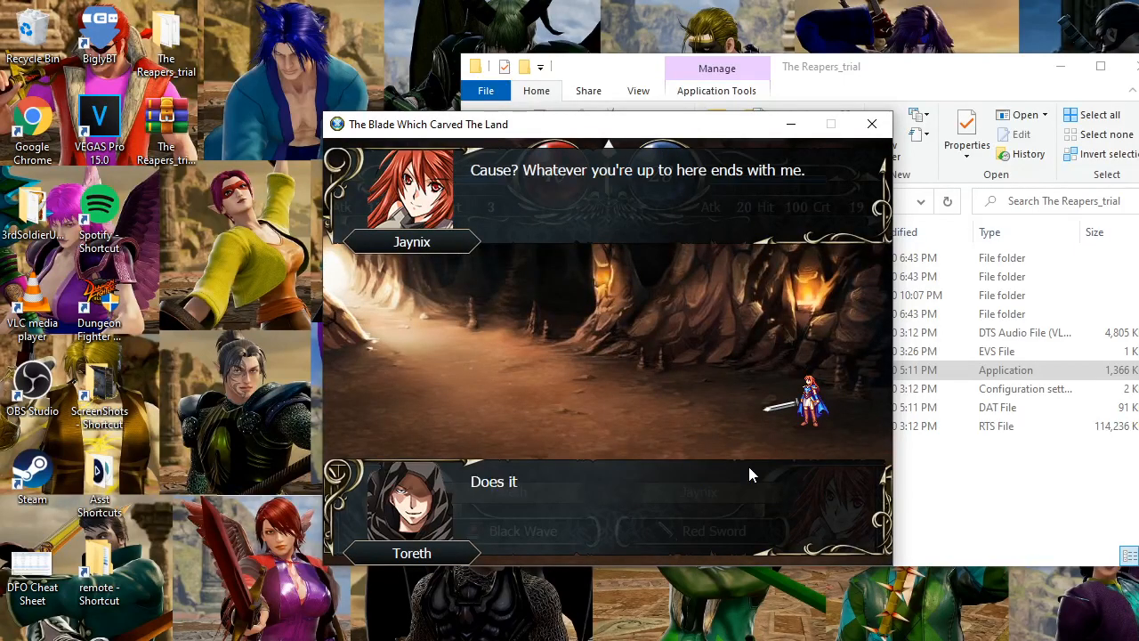
Play through Jaynix's battle against Toreth, advancing its dialogue and the level-up notices
click(748, 467)
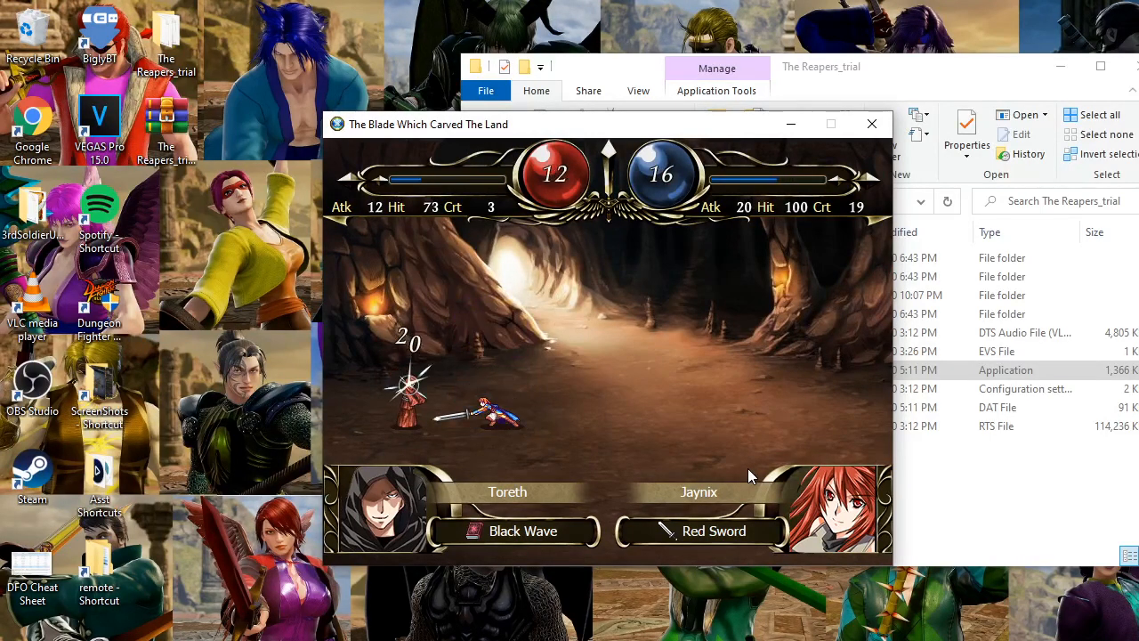
click(708, 437)
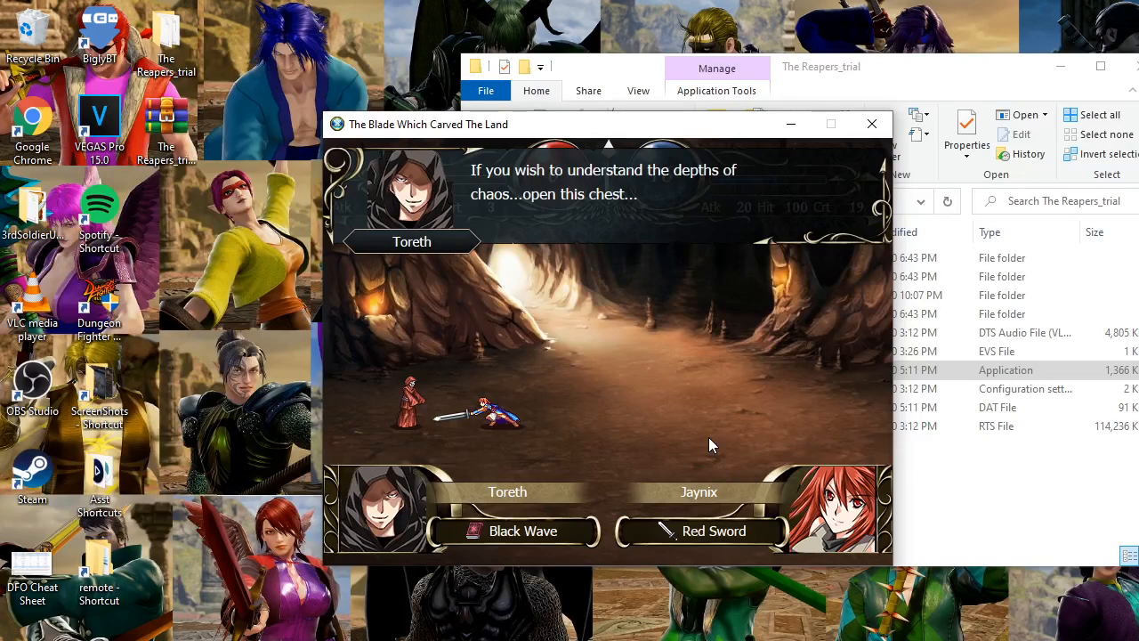
click(708, 437)
click(709, 437)
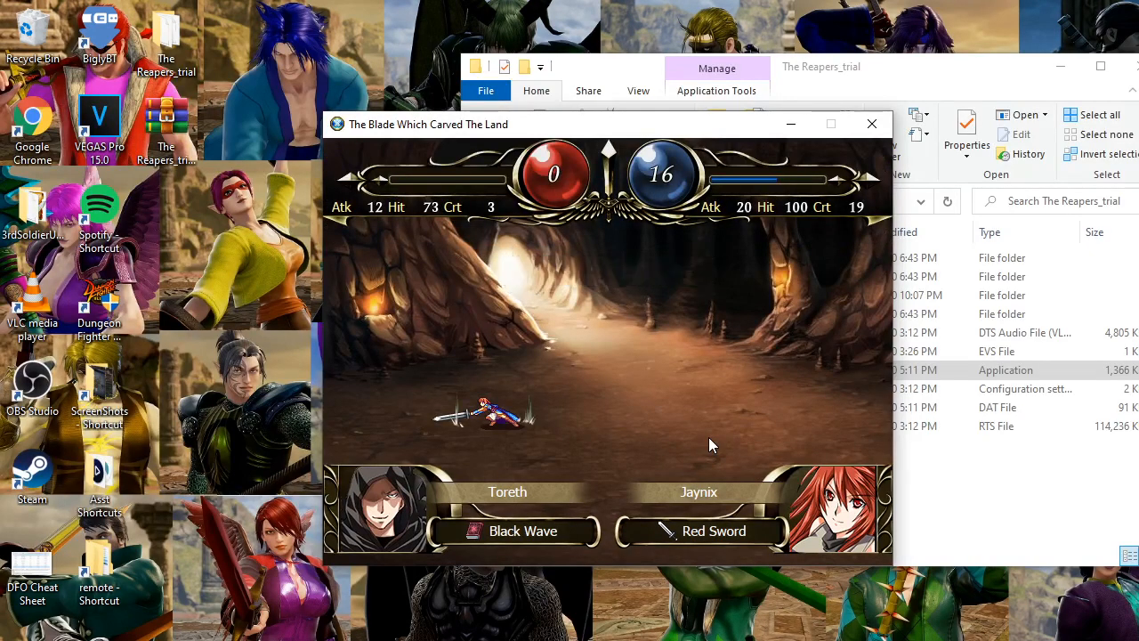
click(709, 437)
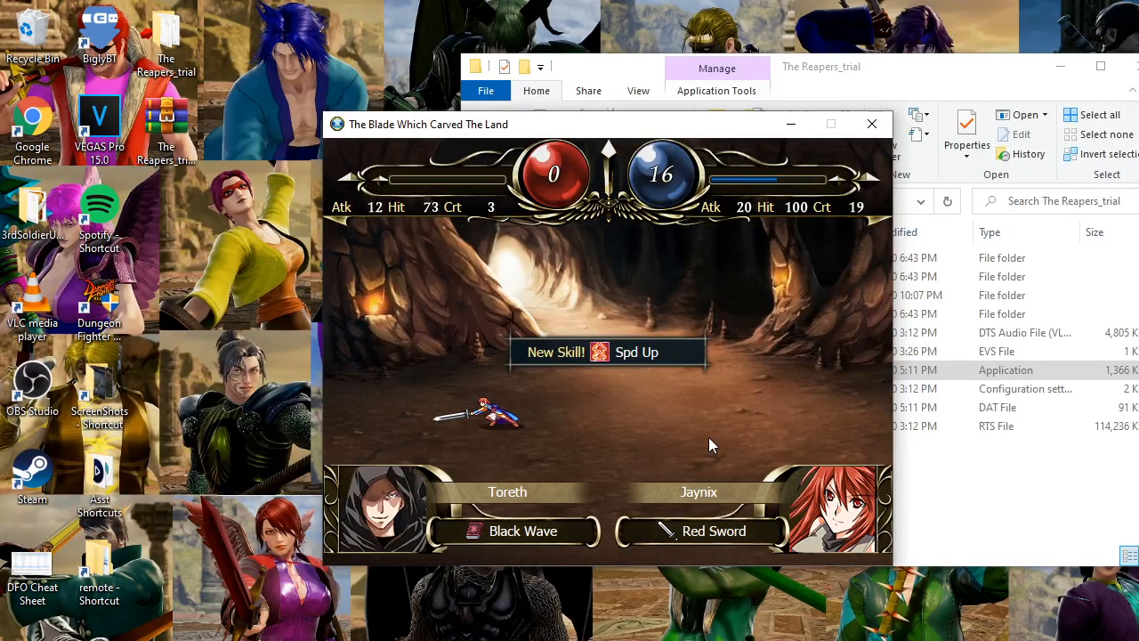
click(708, 437)
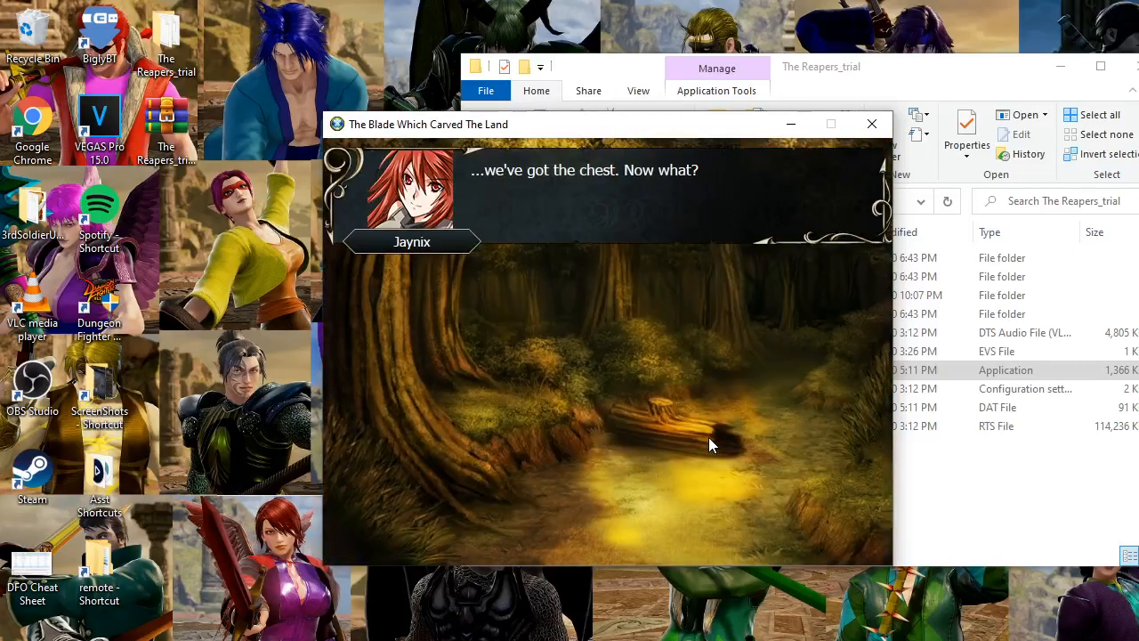
Advance through the chapter's closing conversation and save the game over File 4
click(708, 437)
click(708, 437)
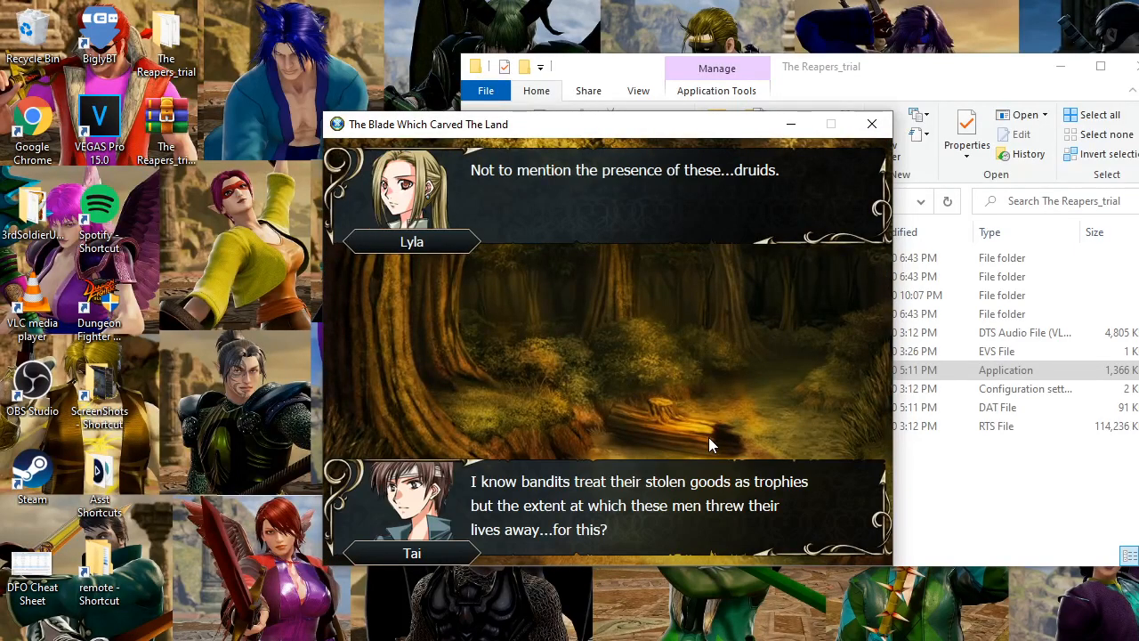
click(708, 436)
click(709, 436)
click(709, 437)
click(709, 437)
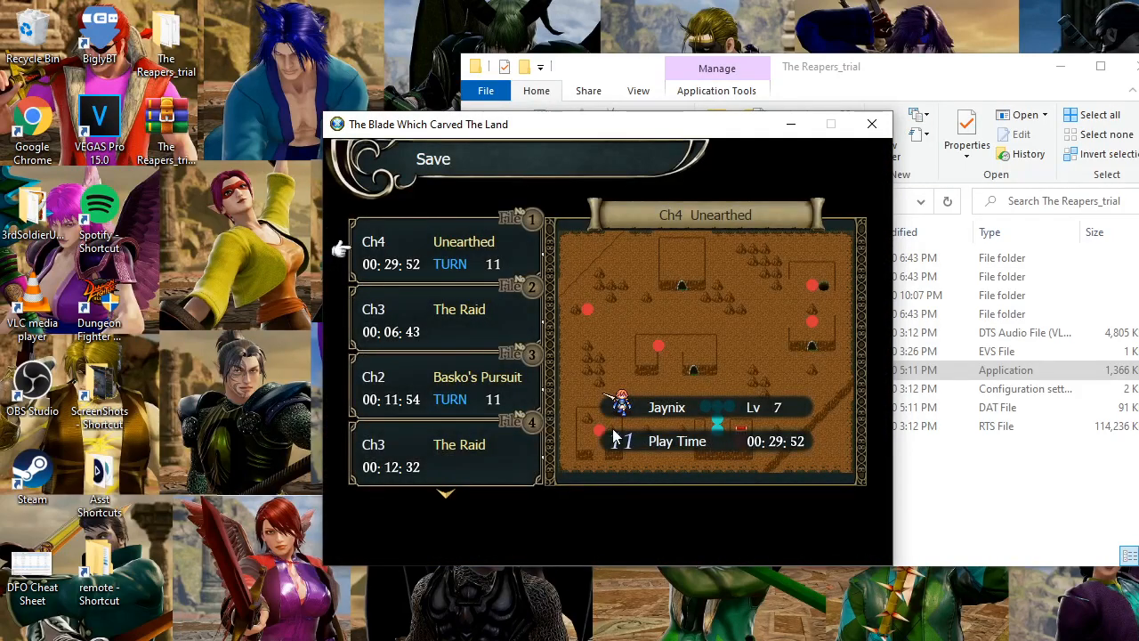
click(482, 459)
click(483, 459)
click(567, 367)
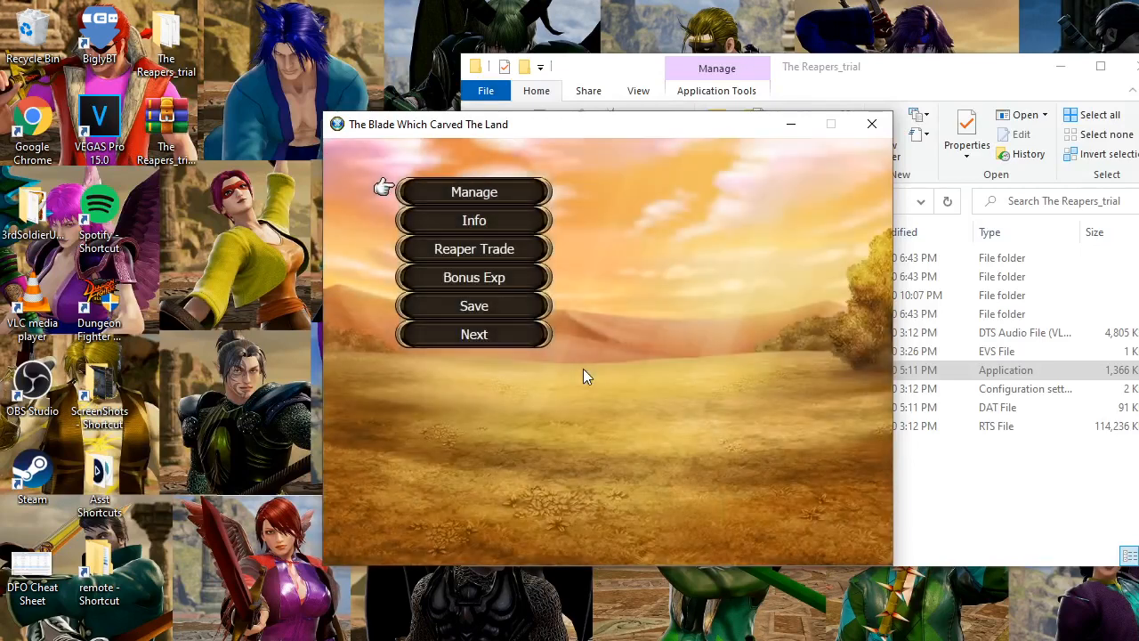
Examine the base's Reaper Trade shop, Bonus Exp list and Info screen
click(495, 247)
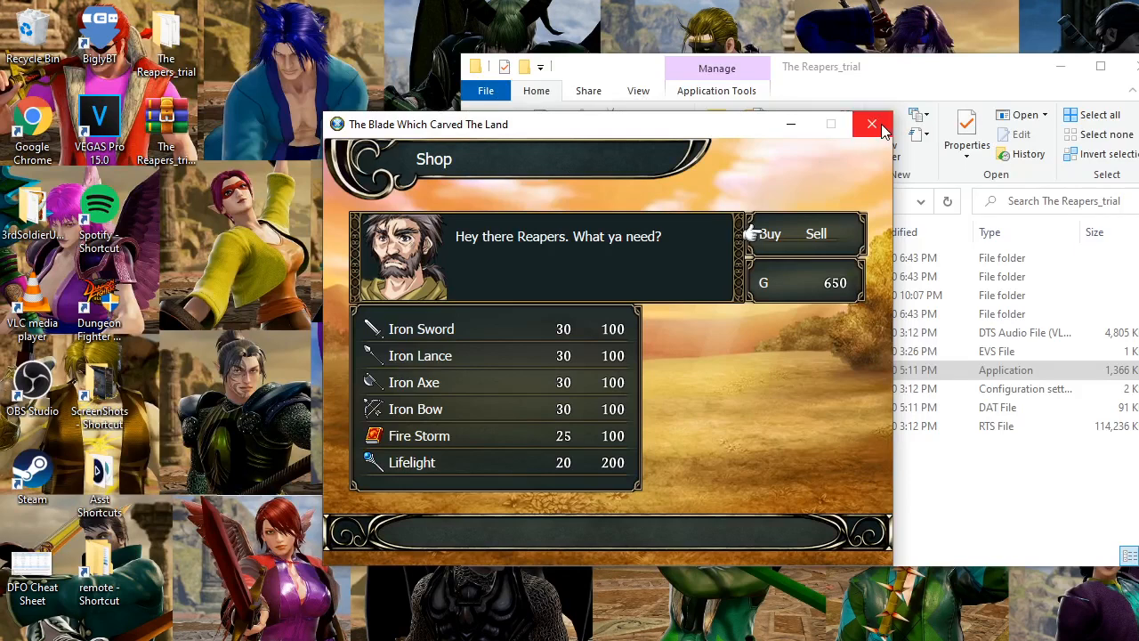
right_click(612, 295)
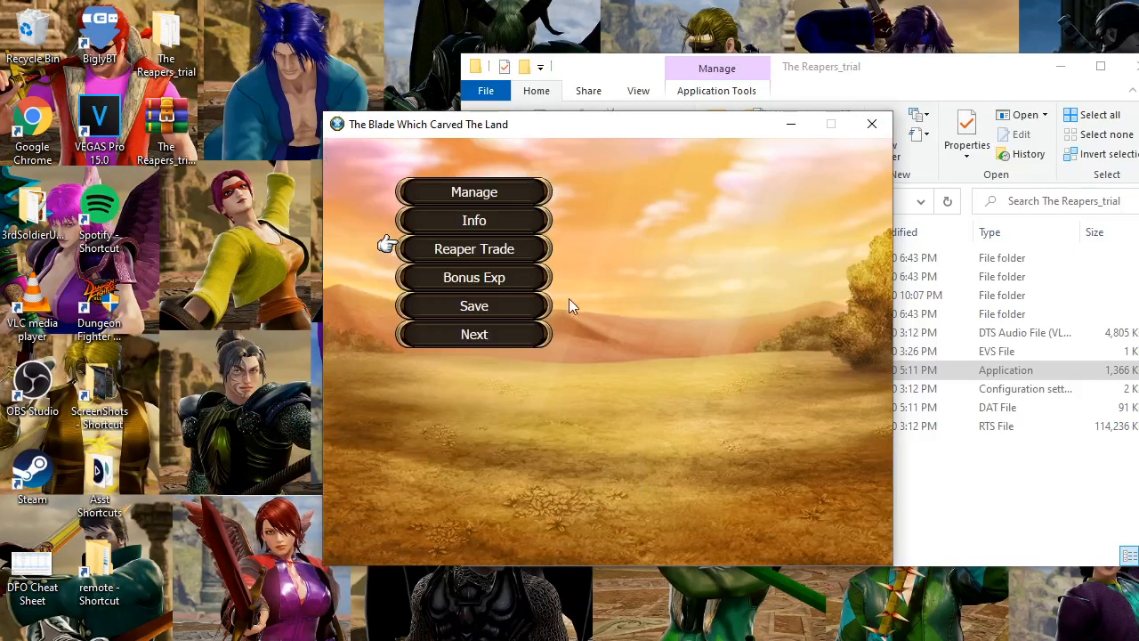
click(468, 279)
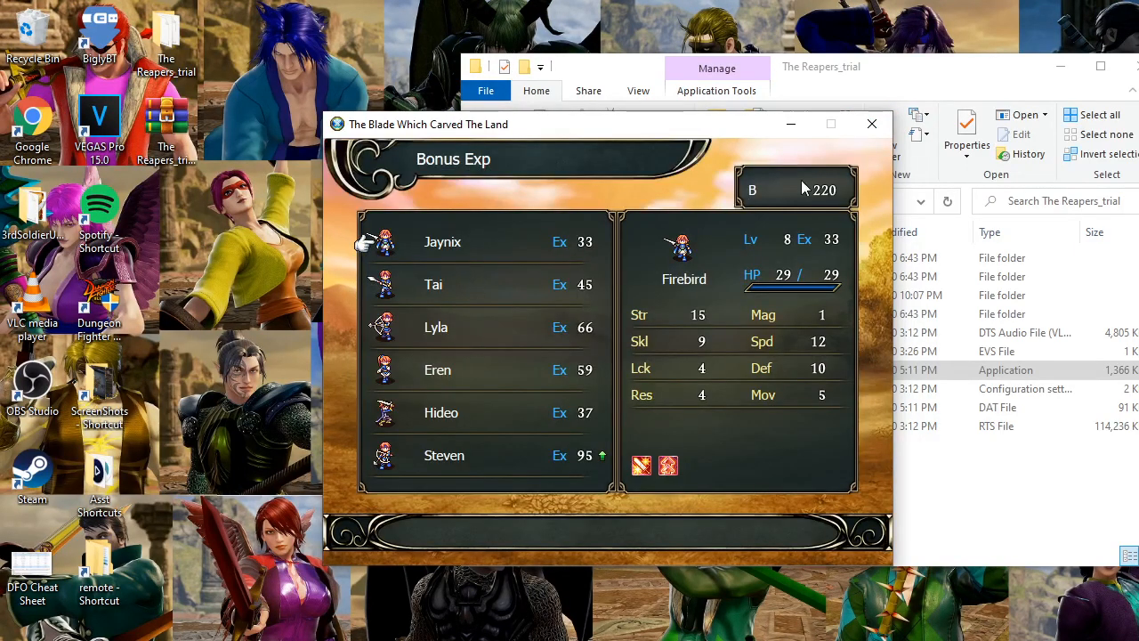
right_click(742, 439)
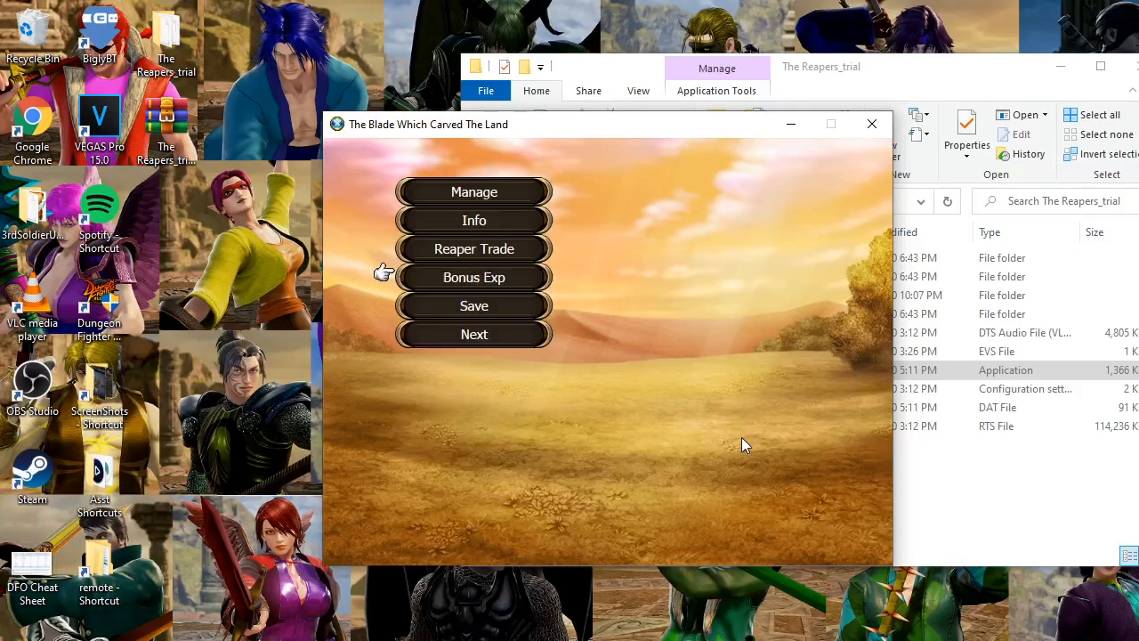
click(438, 216)
right_click(507, 303)
click(524, 218)
right_click(524, 215)
Leave the base, advance through the following chapter's opening dialogue and open its base events
click(484, 332)
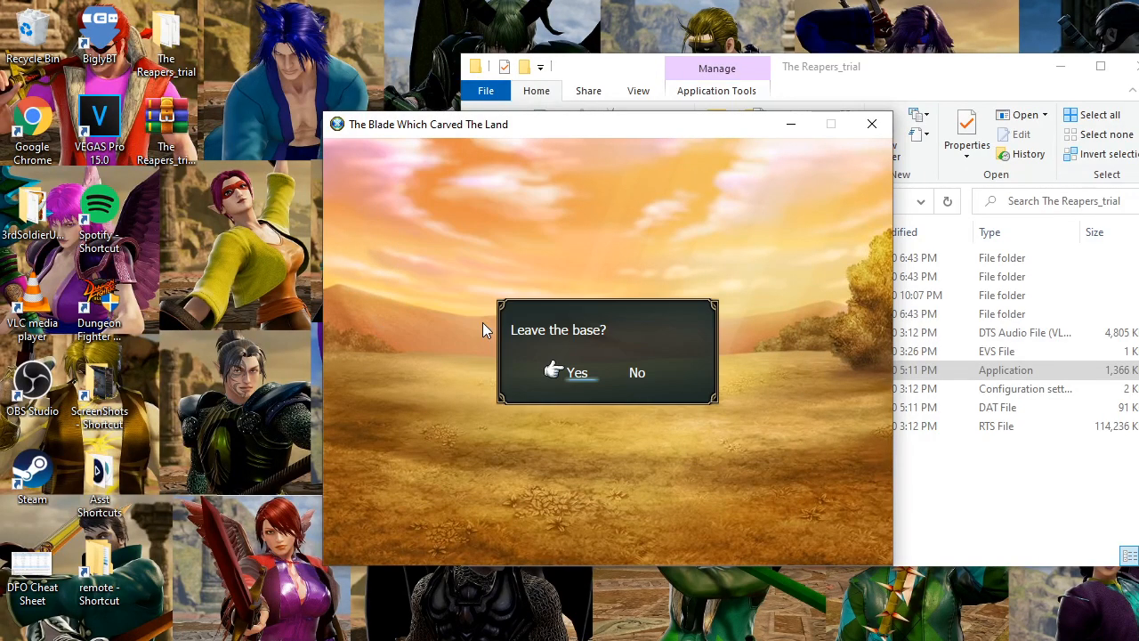
click(567, 375)
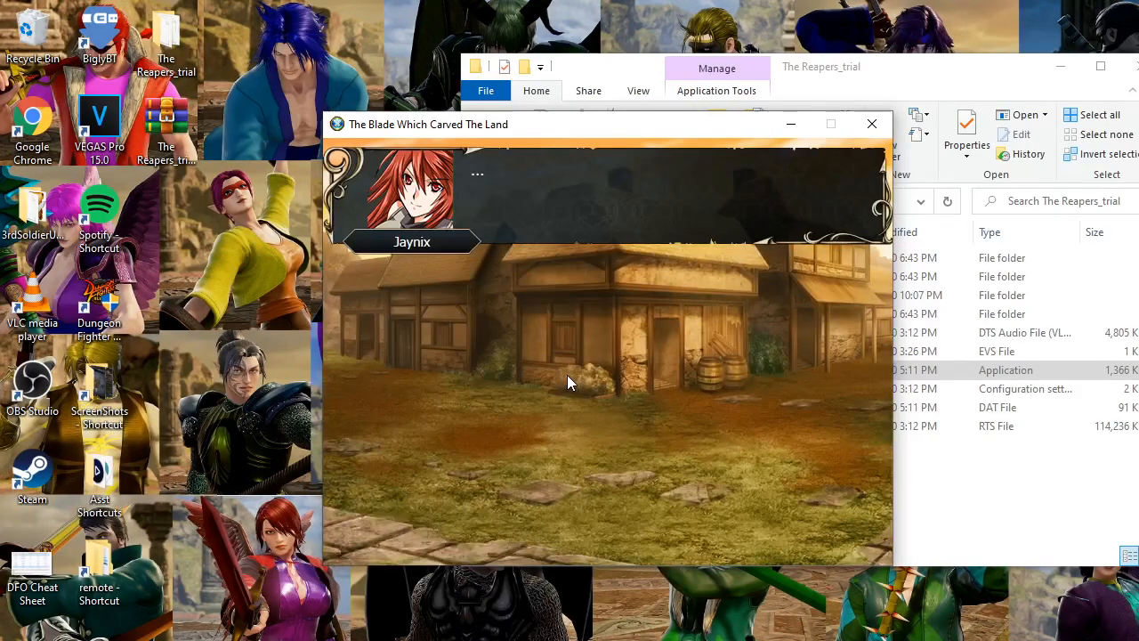
click(567, 375)
click(567, 375)
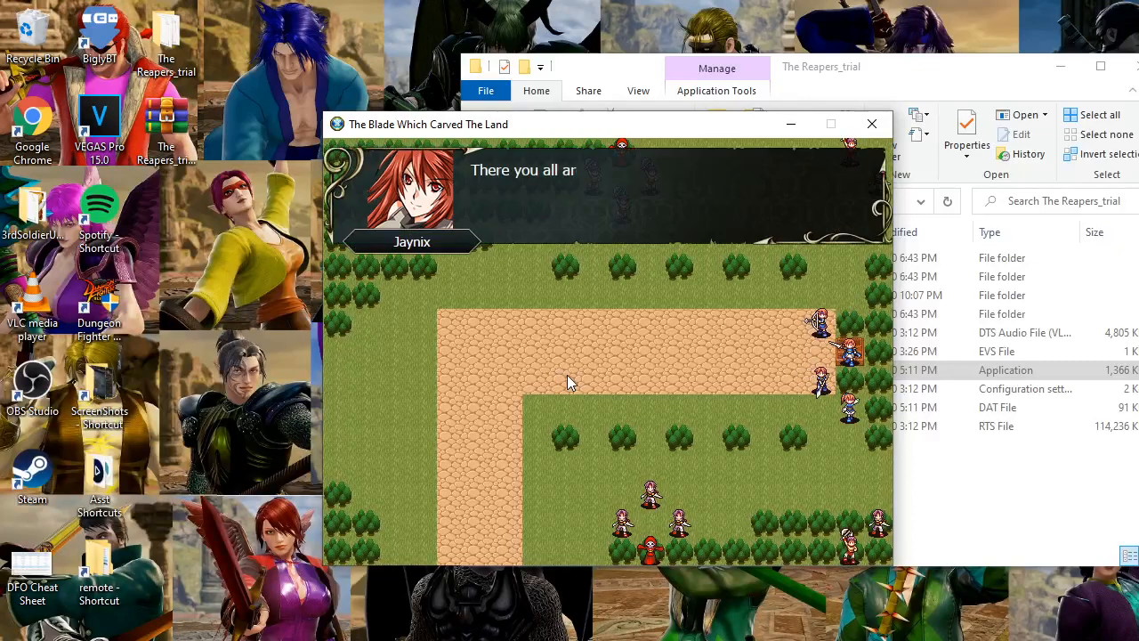
click(567, 375)
click(566, 375)
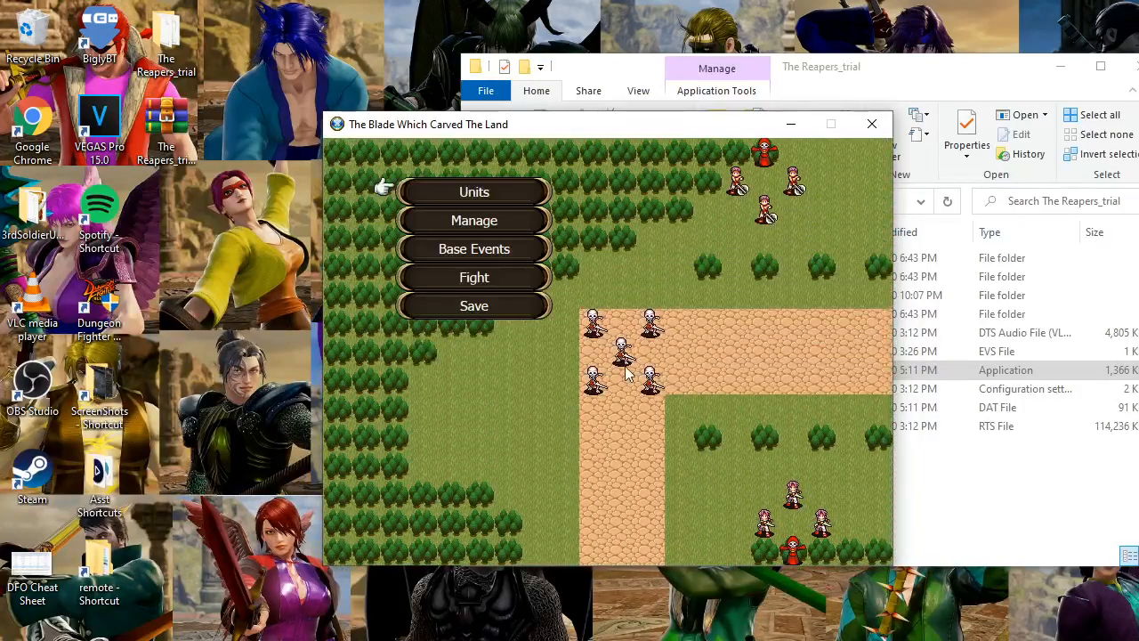
click(483, 249)
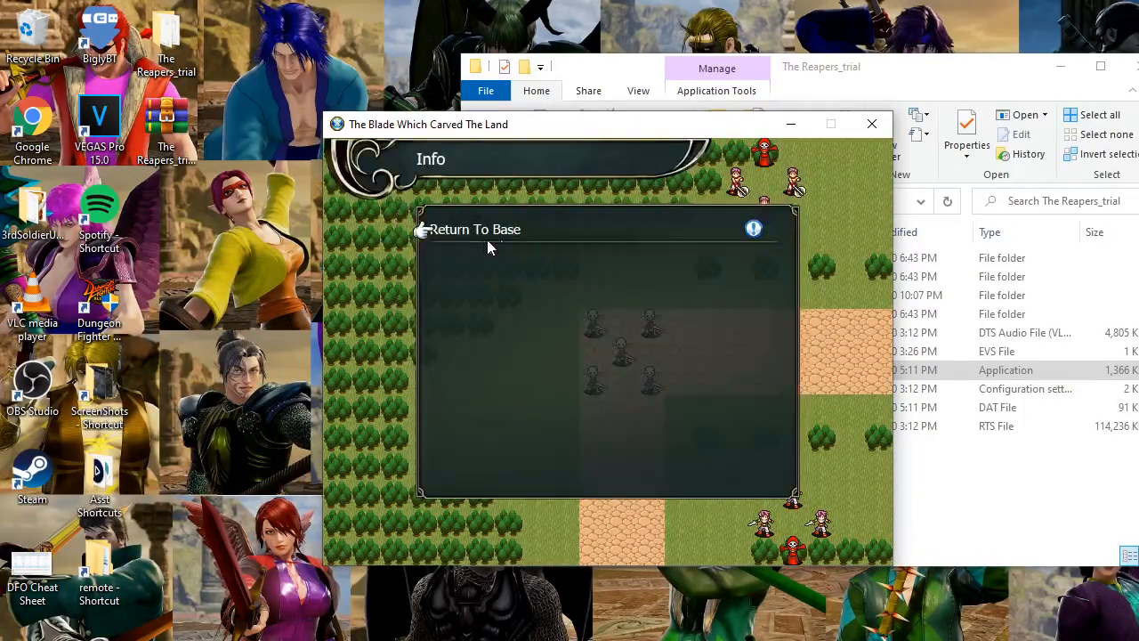
Return to the base from the Info screen, leave it again and skip ahead to the chapter's battle preparations
click(536, 233)
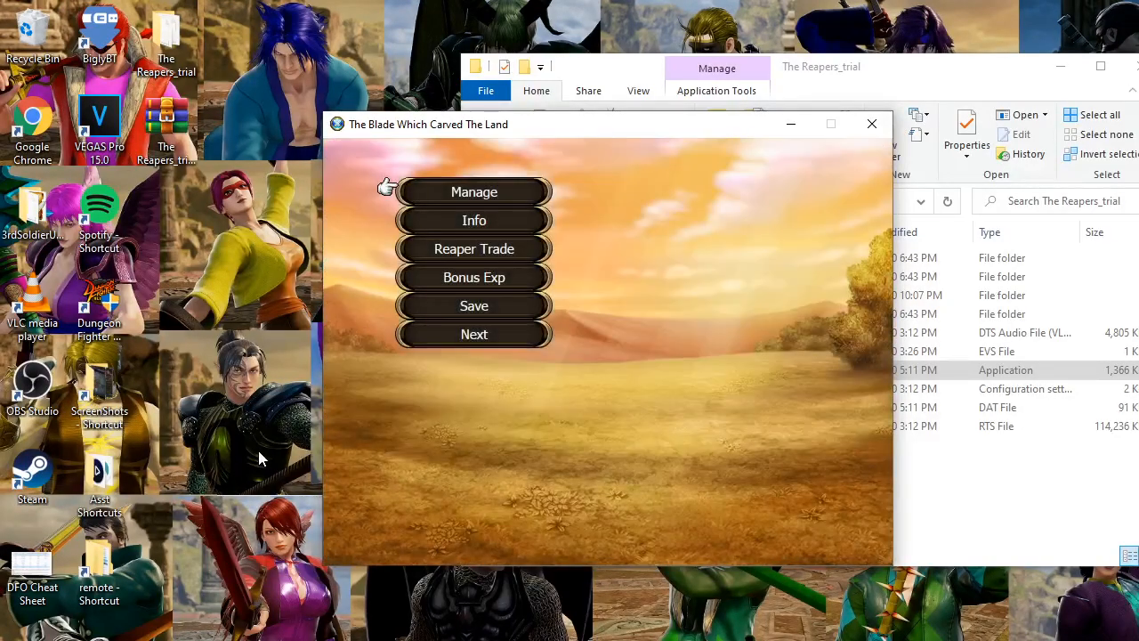
click(497, 331)
click(574, 367)
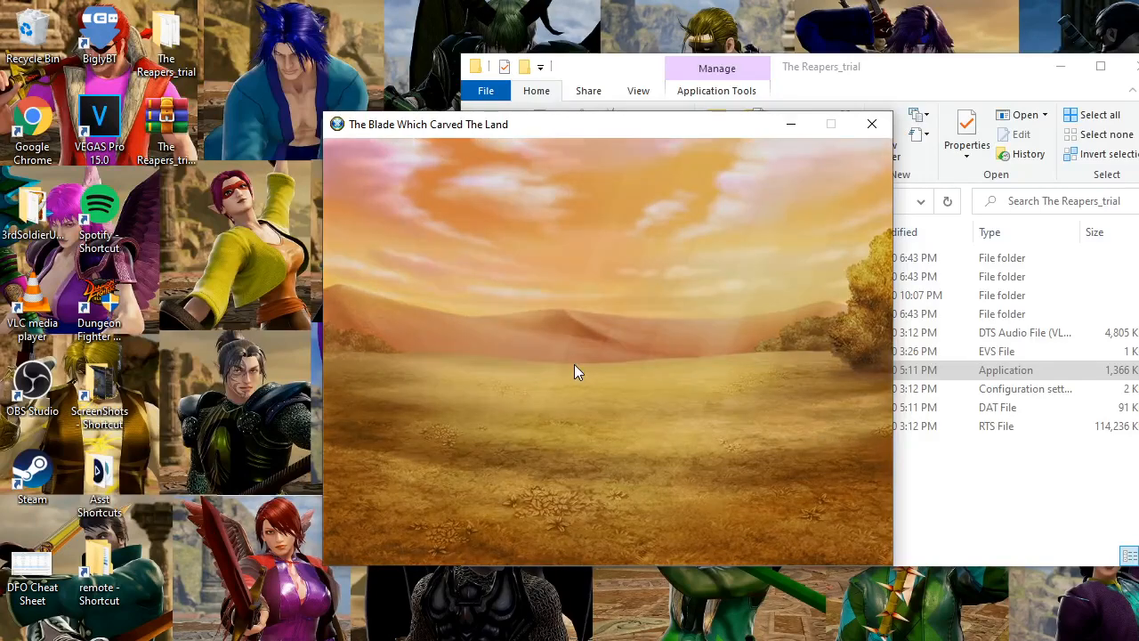
key(Return)
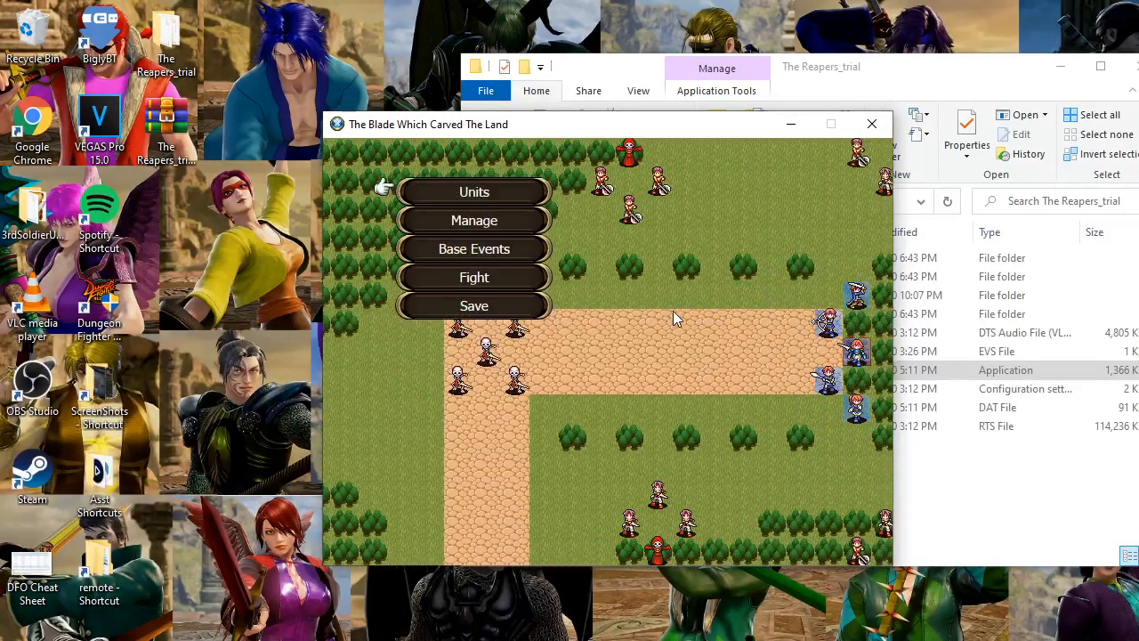
Go back to the base through the base events, leave it once more and advance through Jaynix's opening dialogue
click(490, 241)
click(490, 241)
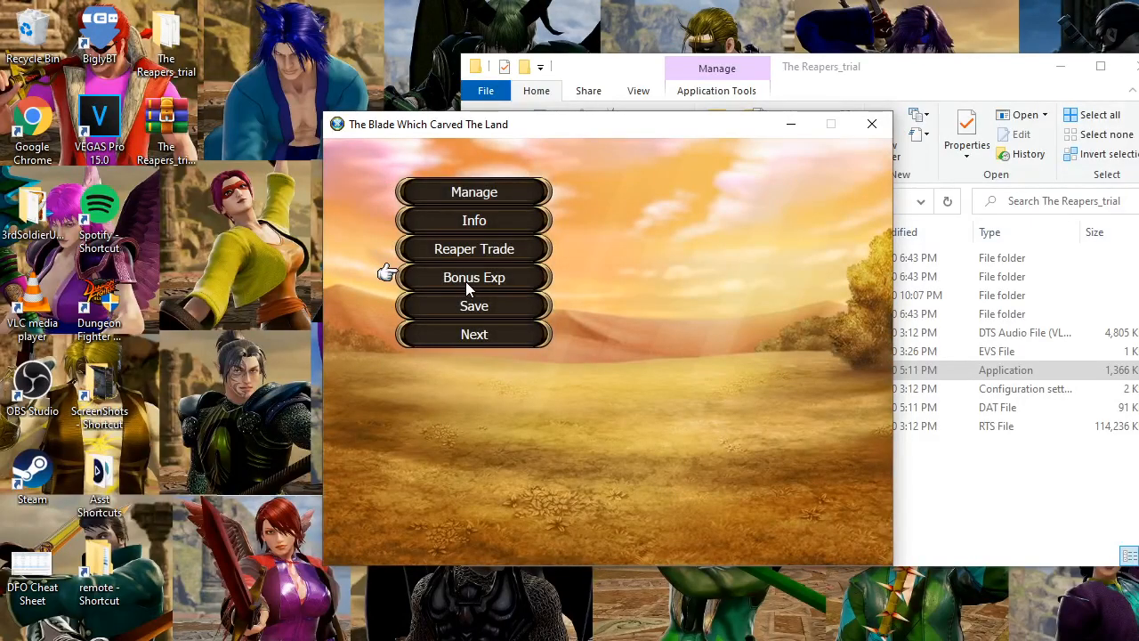
click(471, 335)
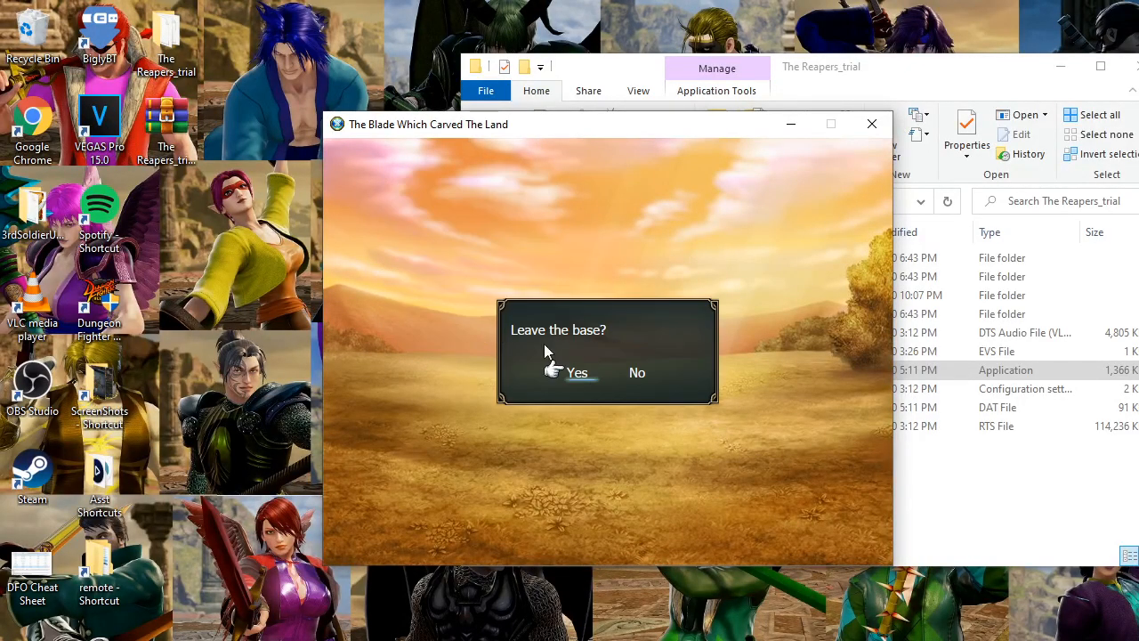
click(569, 366)
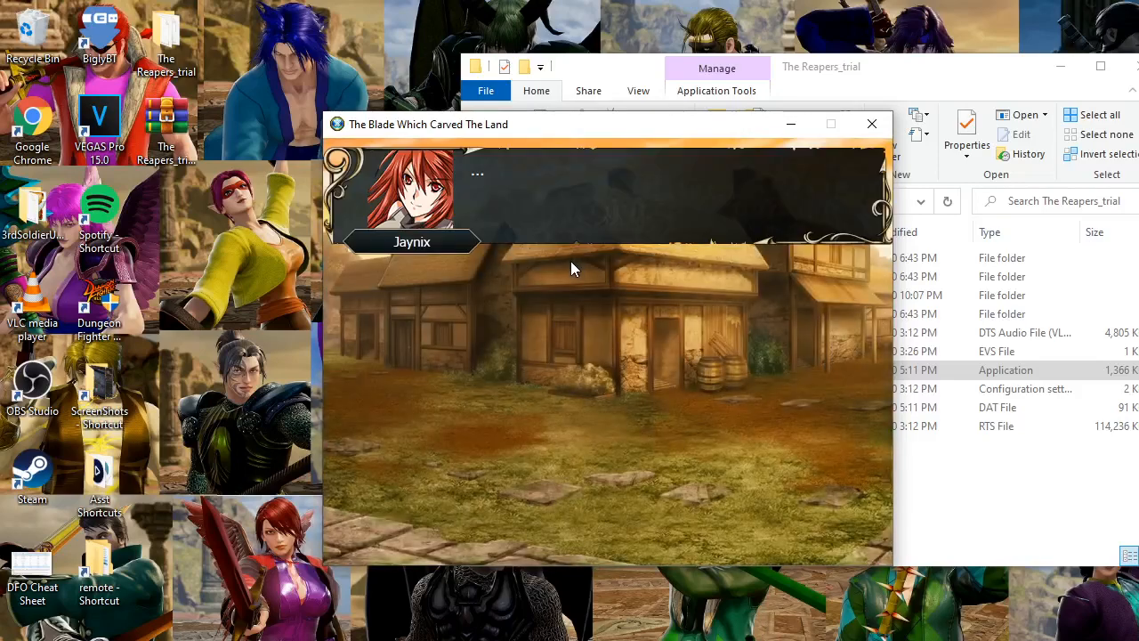
click(571, 261)
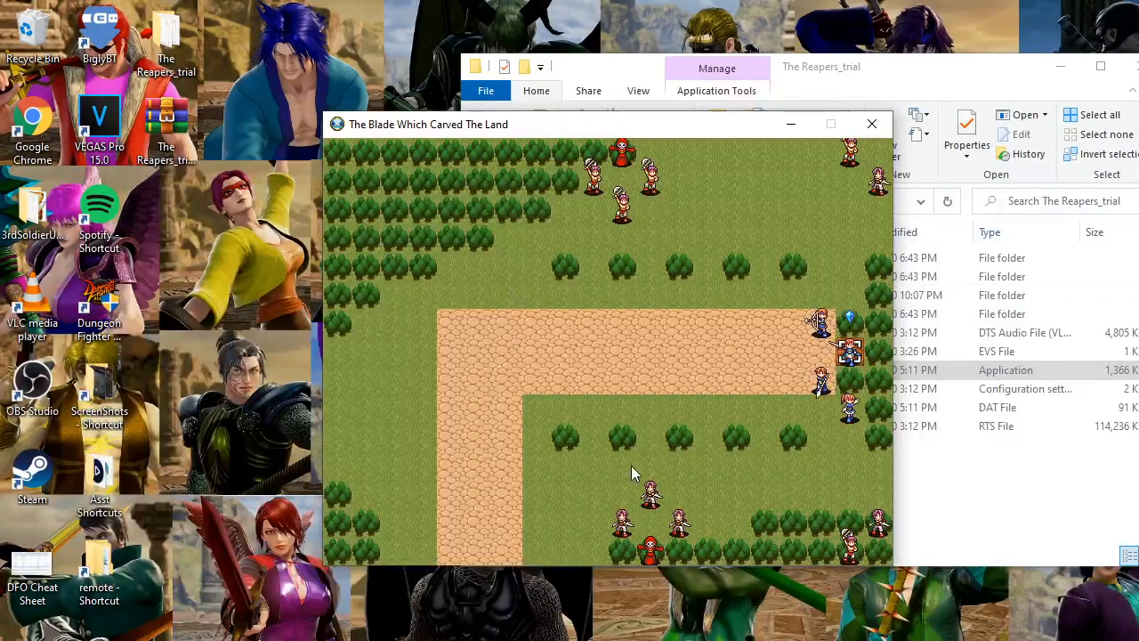
click(749, 265)
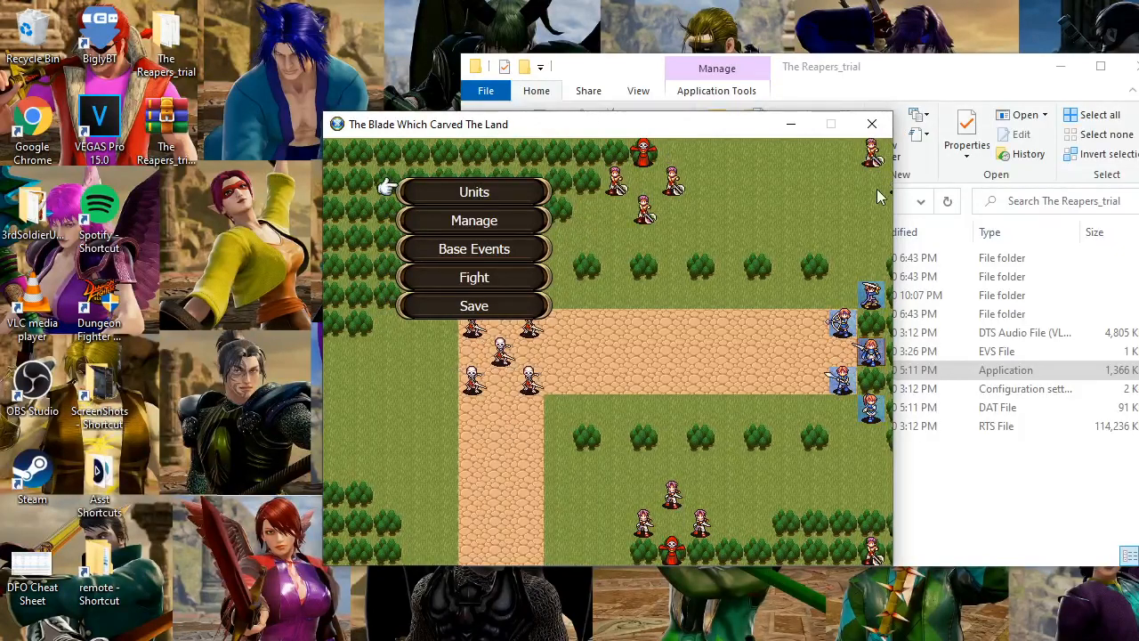
Check the deployable units, remove Hideo from the fielded units and close the trial game
click(446, 197)
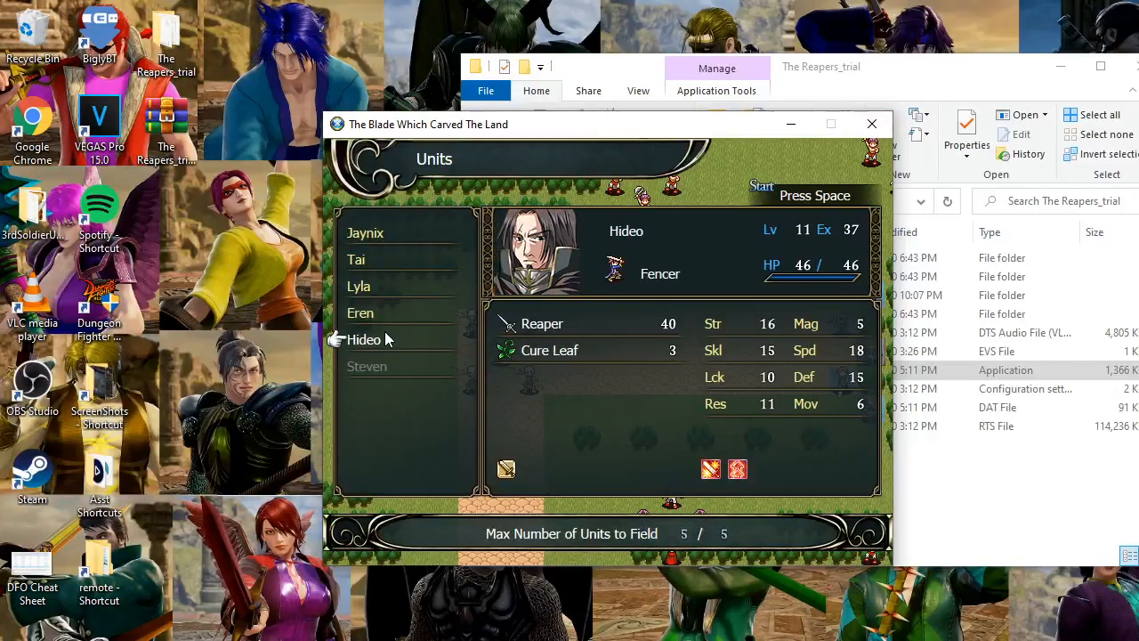
click(384, 337)
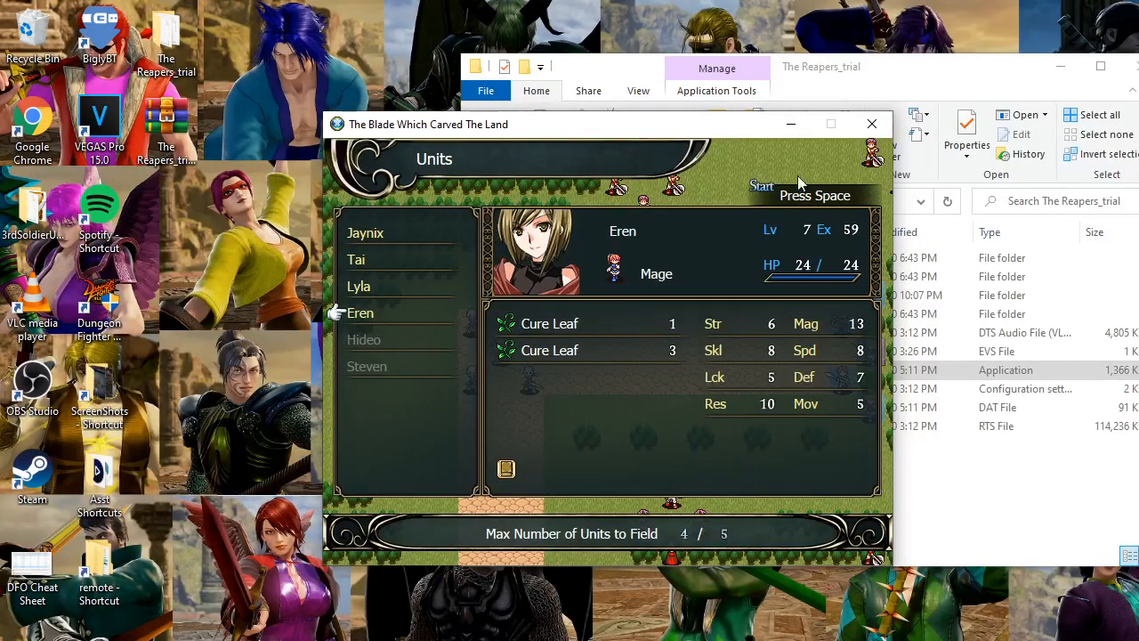
click(872, 124)
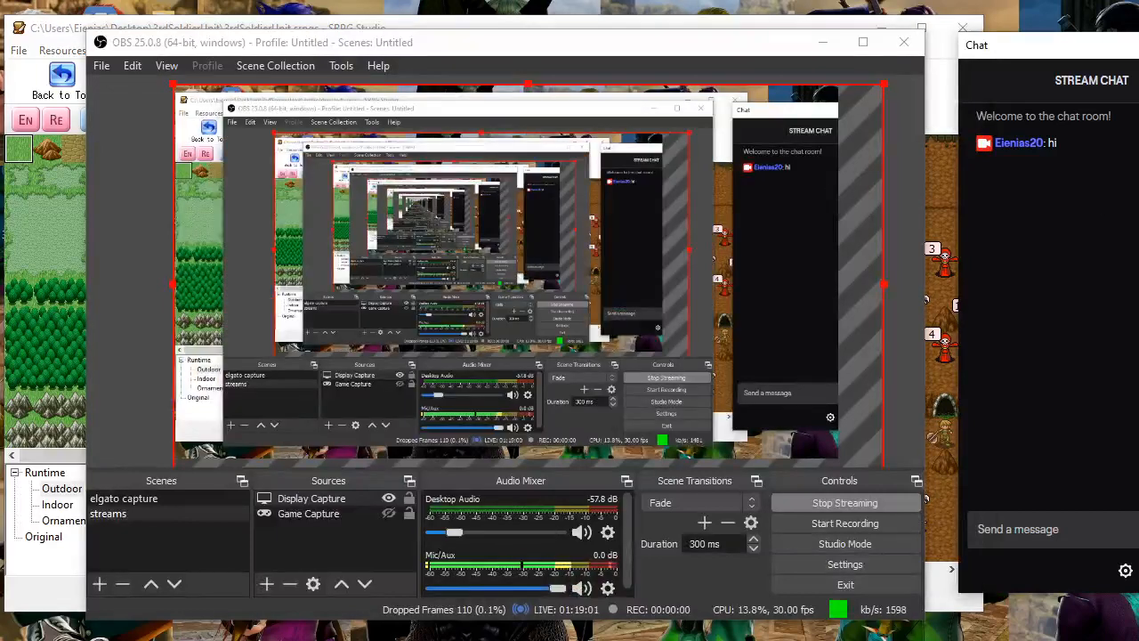
Check the list of users in the stream chat and switch to SRPG Studio
click(1138, 80)
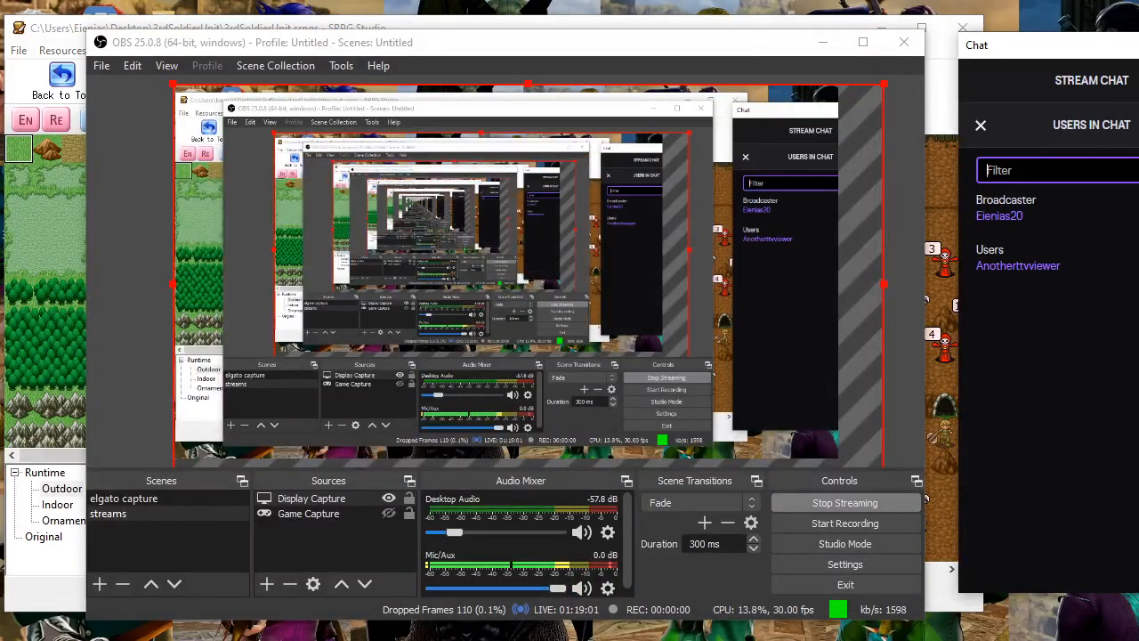
click(980, 125)
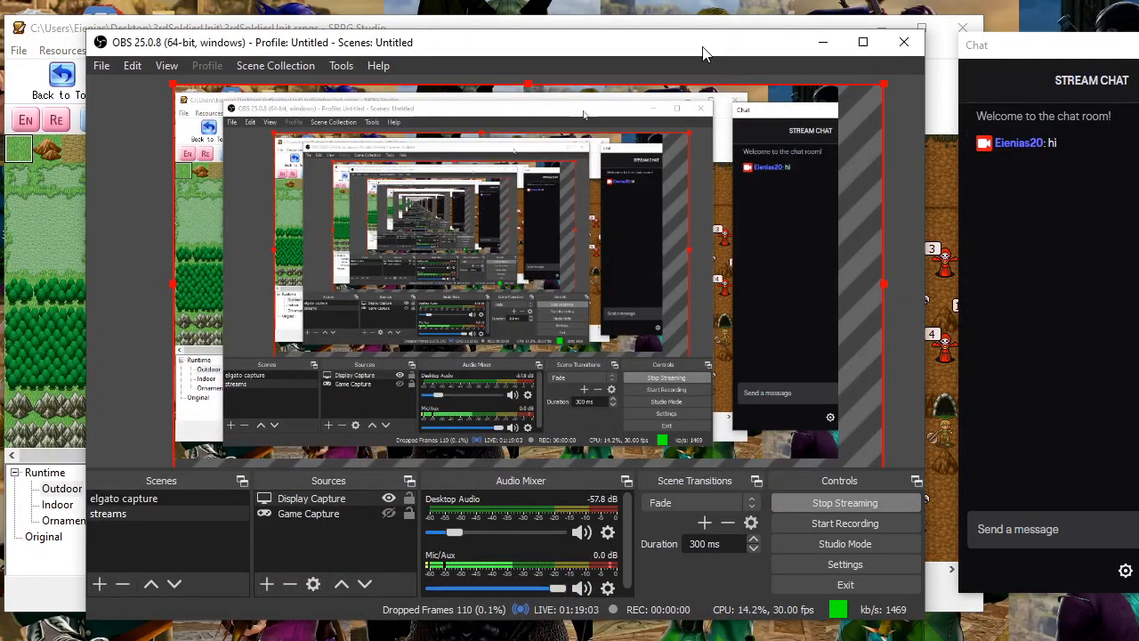
click(702, 27)
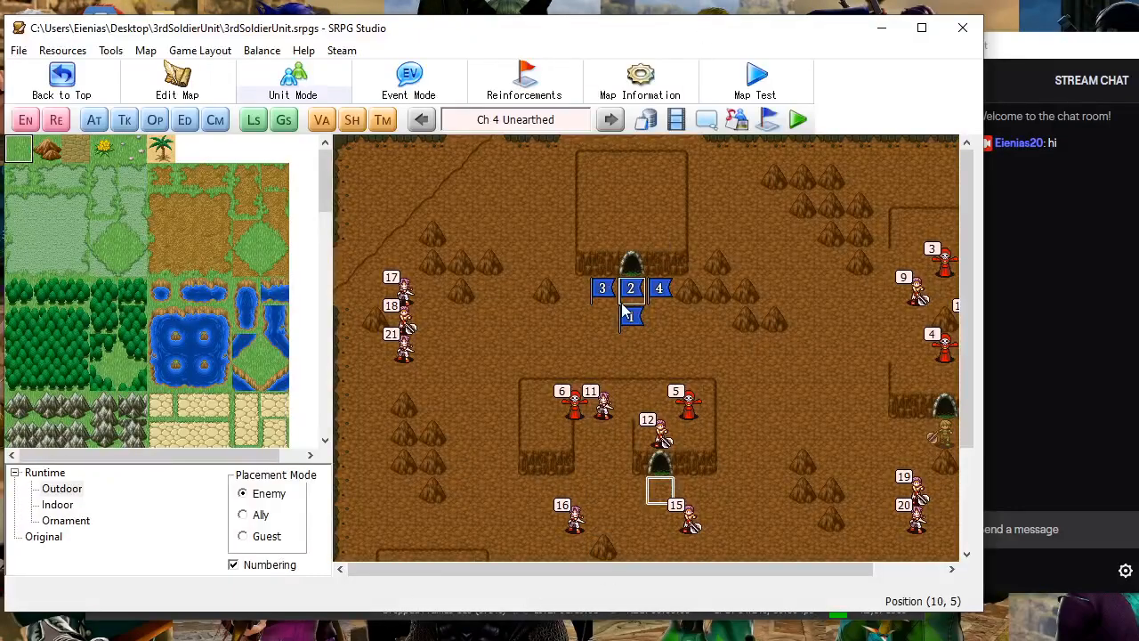
Examine the player starting positions and enemy placement across the Ch 4 Unearthed map
scroll(683, 377, down, 2)
scroll(683, 377, down, 3)
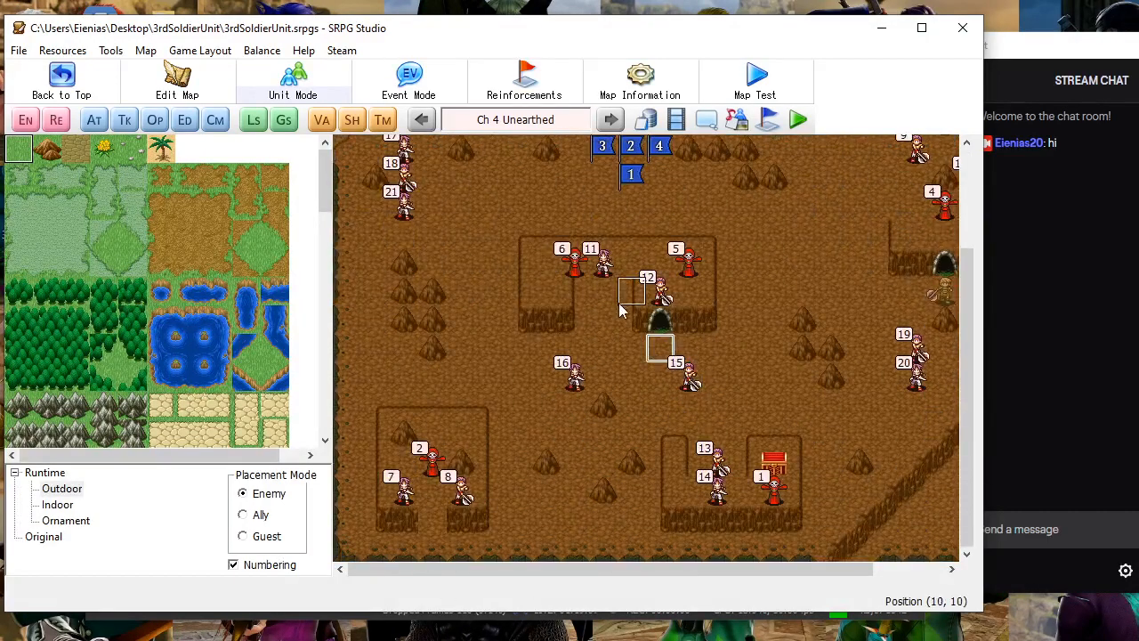
scroll(667, 328, up, 4)
scroll(669, 329, up, 1)
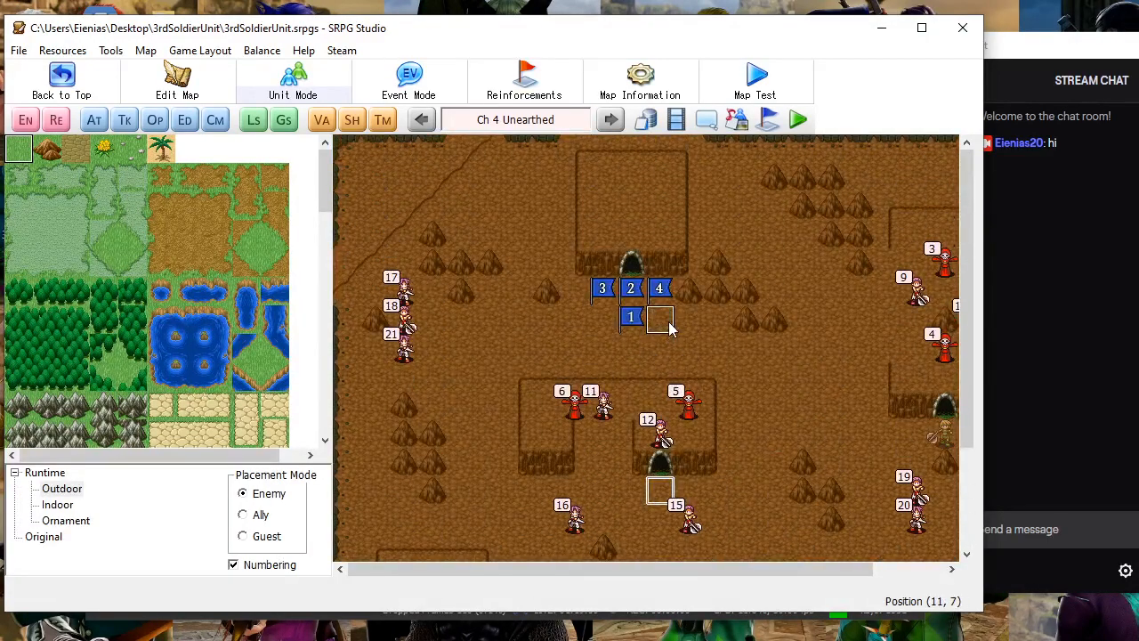
scroll(663, 329, down, 5)
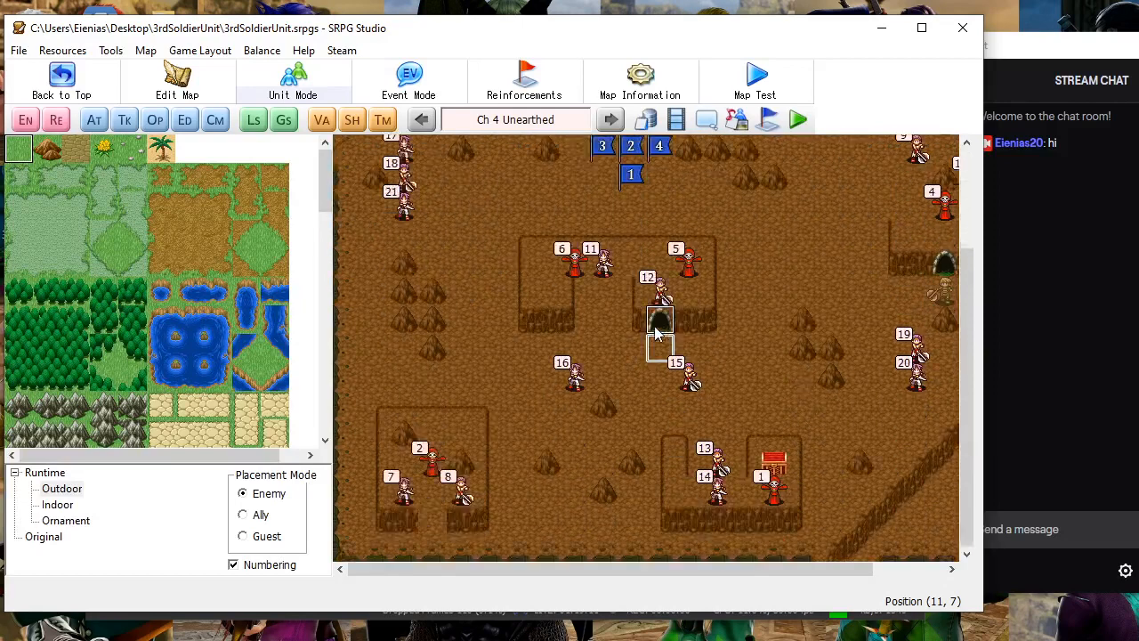
scroll(656, 332, up, 4)
scroll(656, 332, down, 1)
scroll(656, 332, up, 2)
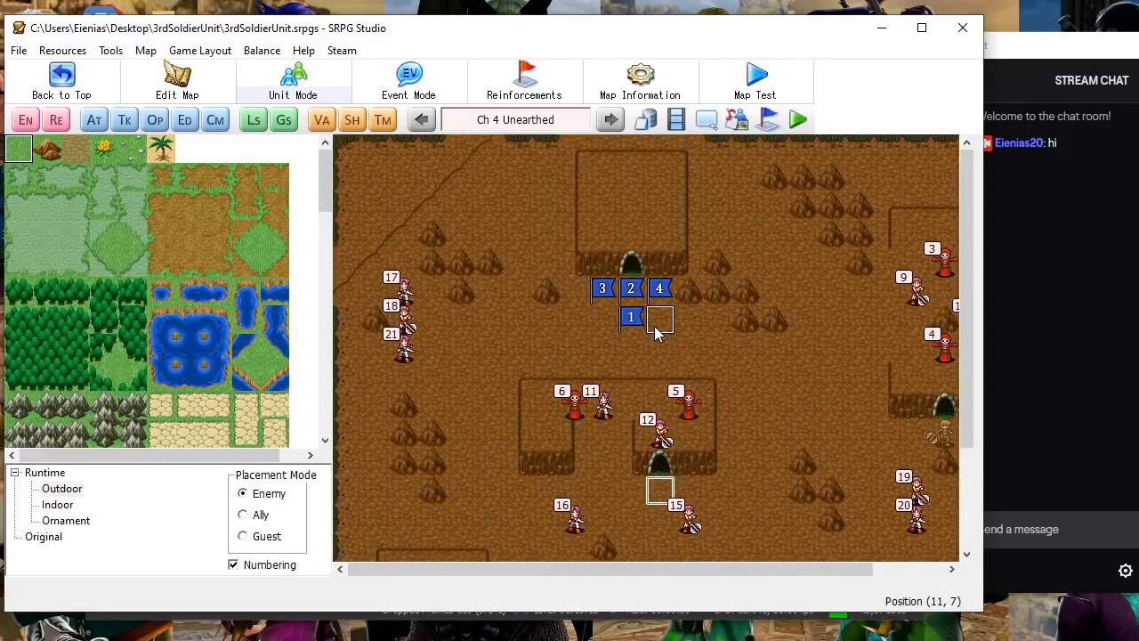
scroll(656, 331, down, 1)
scroll(656, 331, up, 1)
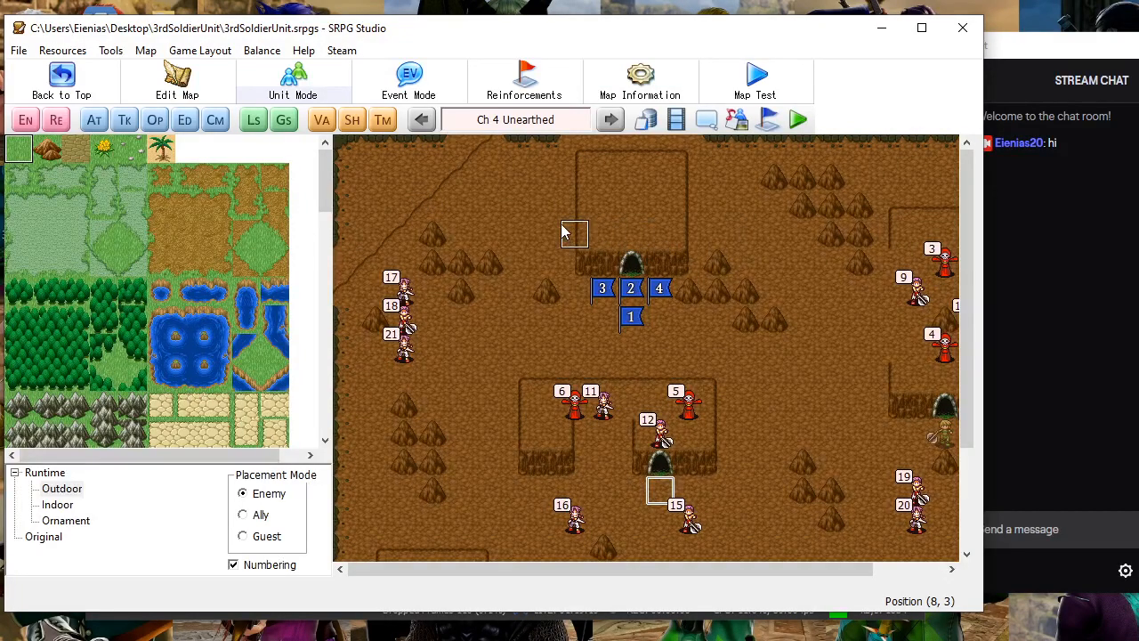
scroll(556, 231, down, 5)
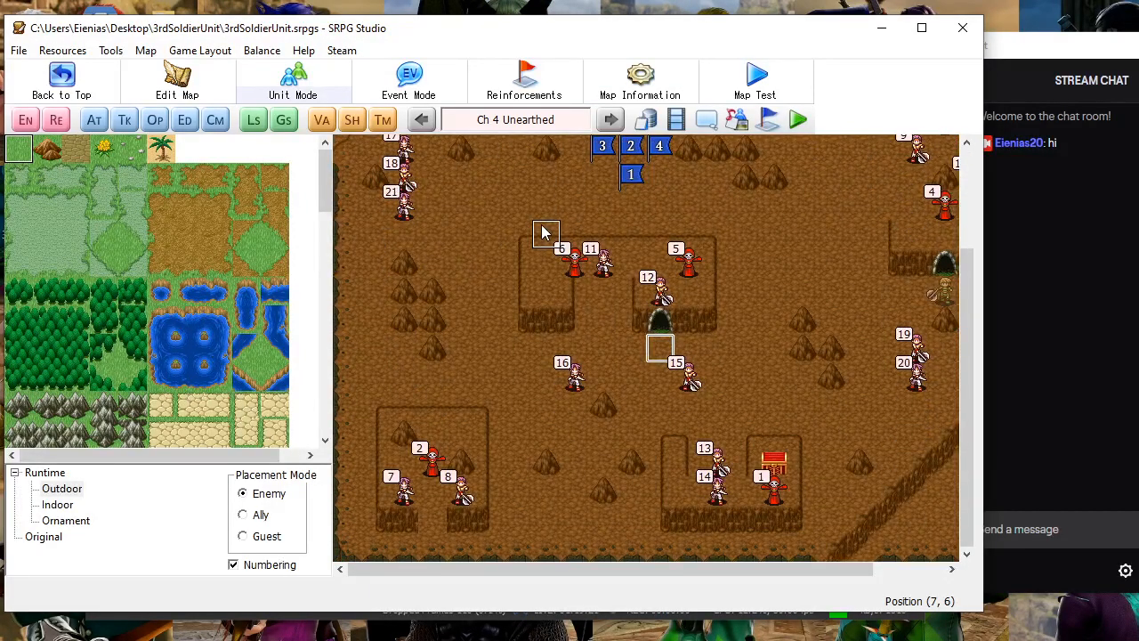
scroll(544, 231, up, 4)
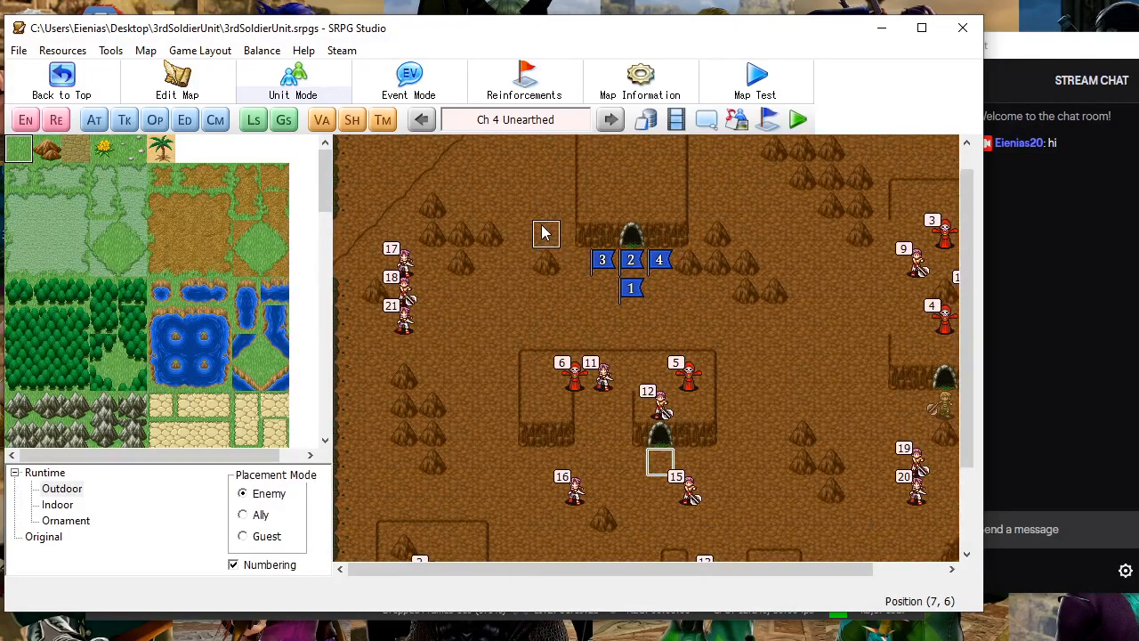
Go forward to the Ch 6 The Blade map
click(621, 123)
click(622, 123)
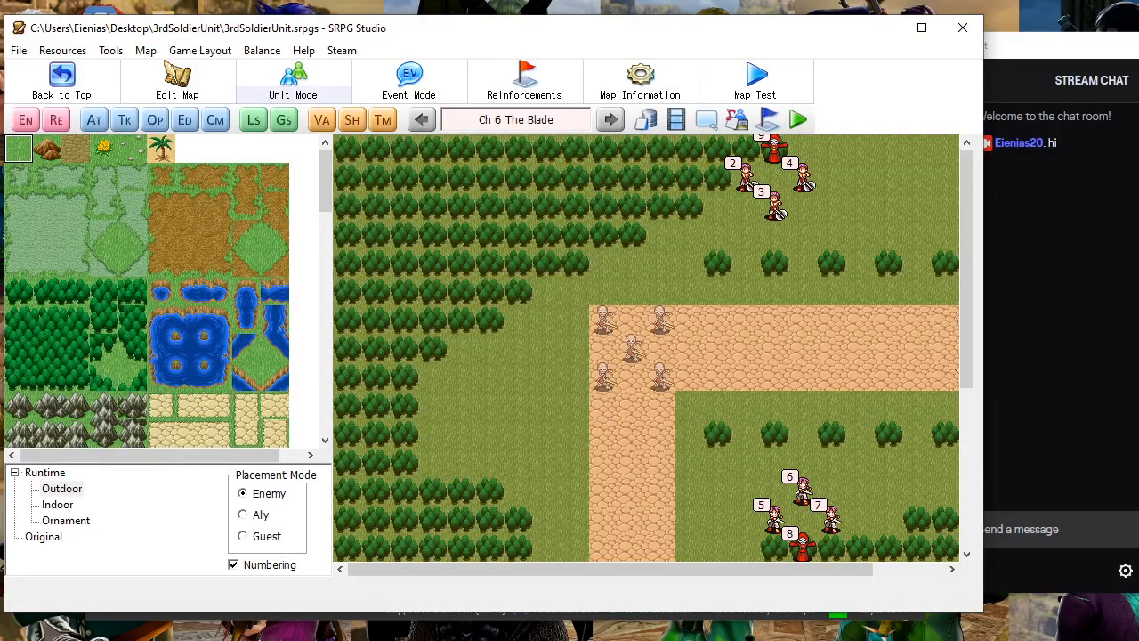
key(alt+Tab)
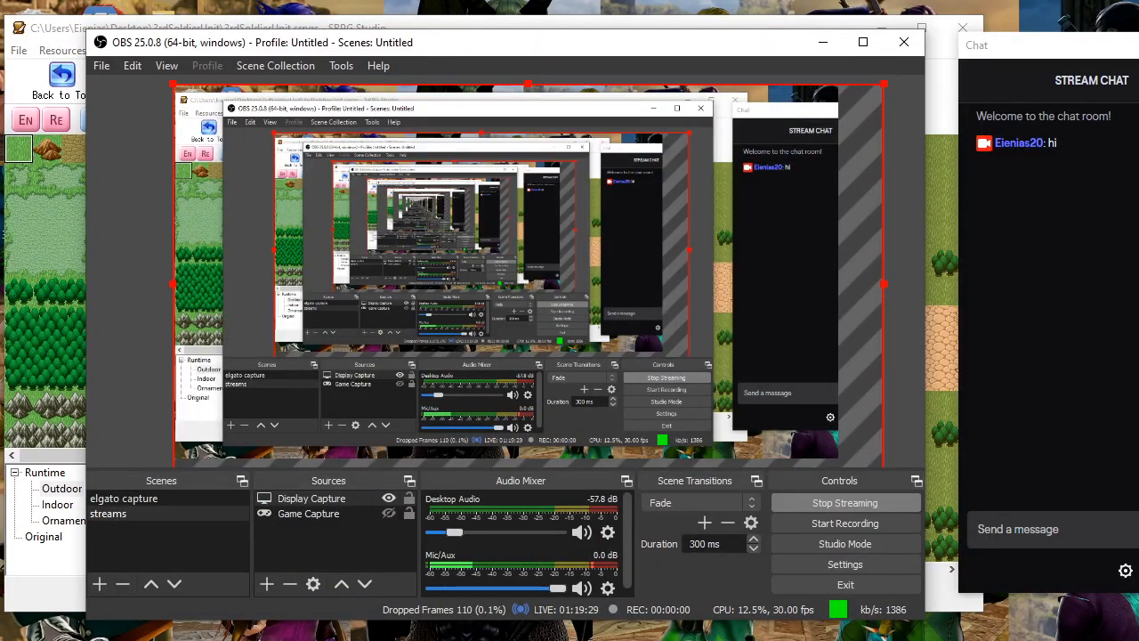
key(alt+Tab)
key(alt+Tab)
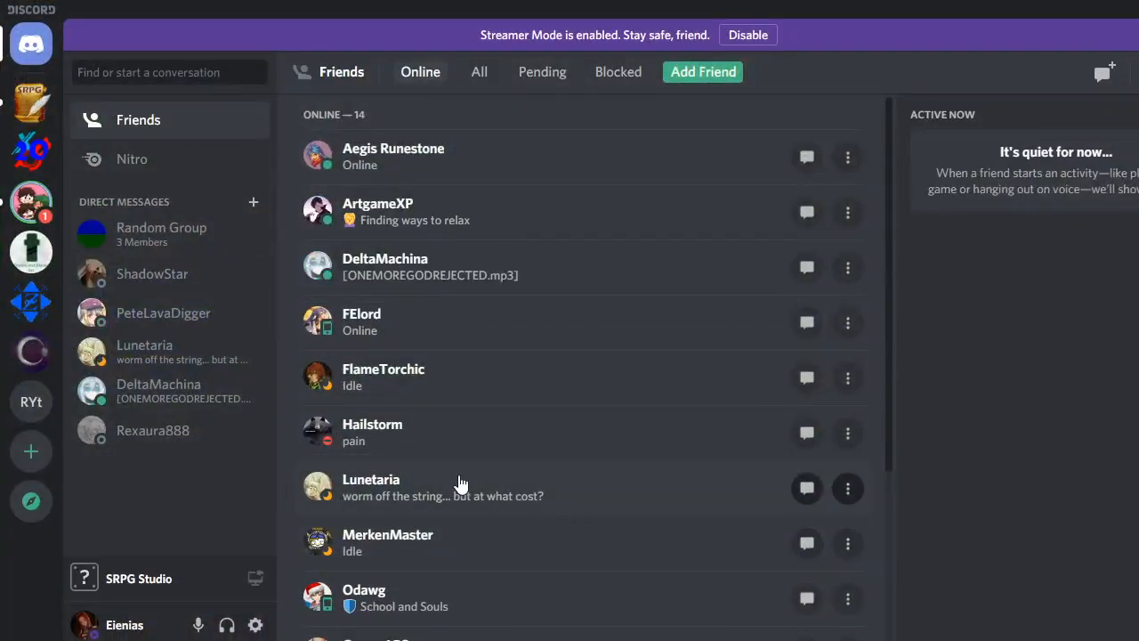
key(alt+Tab)
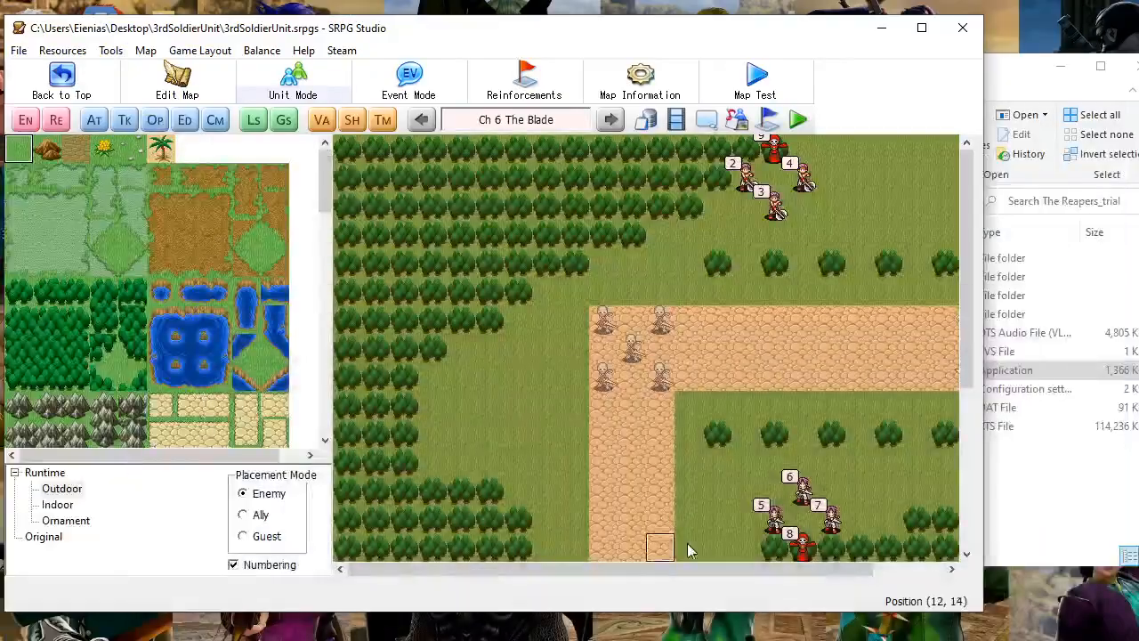
key(alt+Tab)
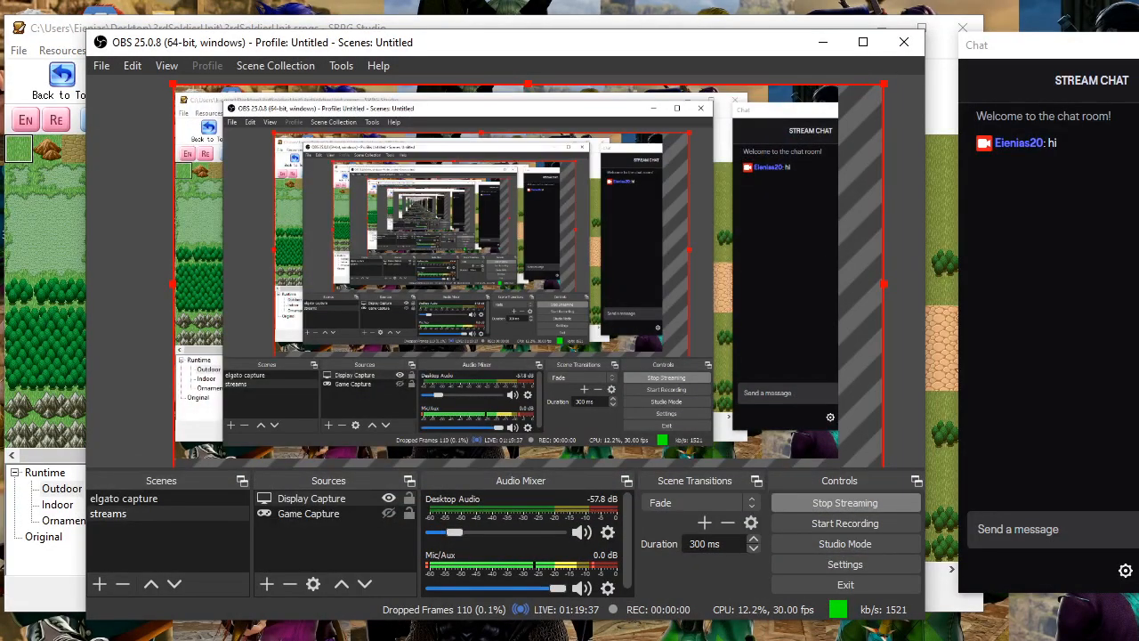
click(229, 29)
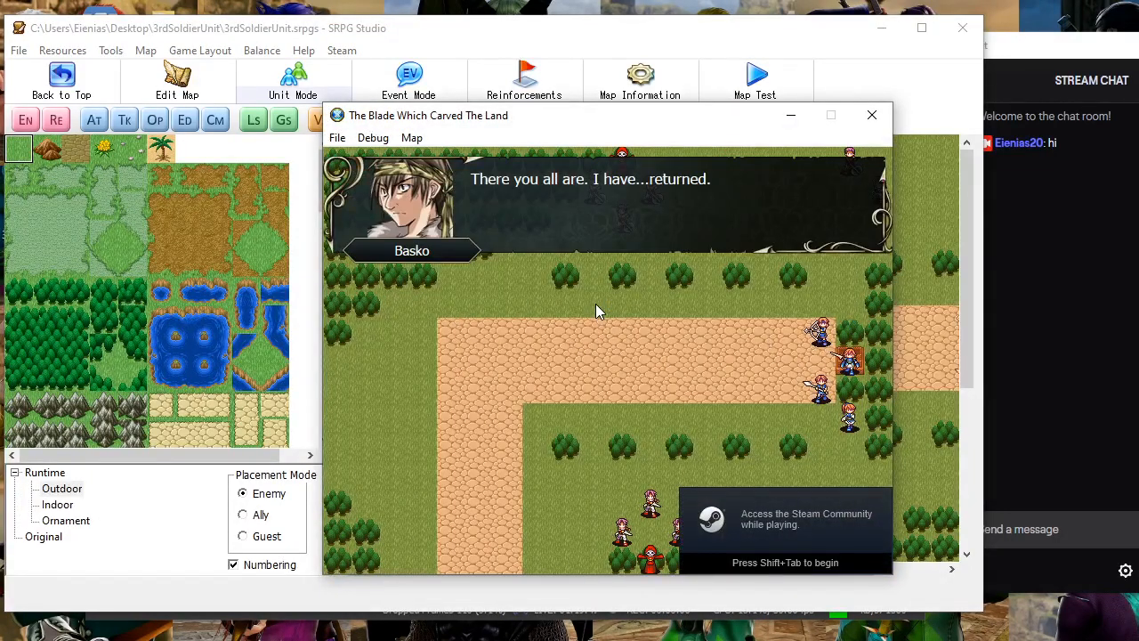
Check Basko's opening conversation with Jaynix and Tai in the Ch 6 The Blade test run, and close the game
click(596, 304)
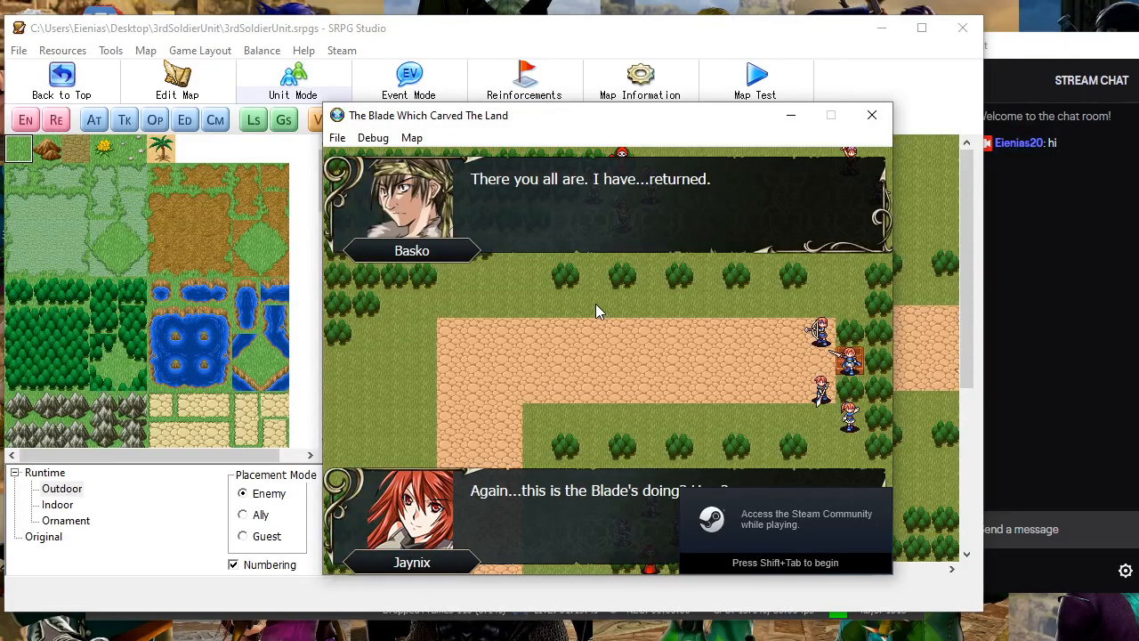
click(595, 303)
click(595, 303)
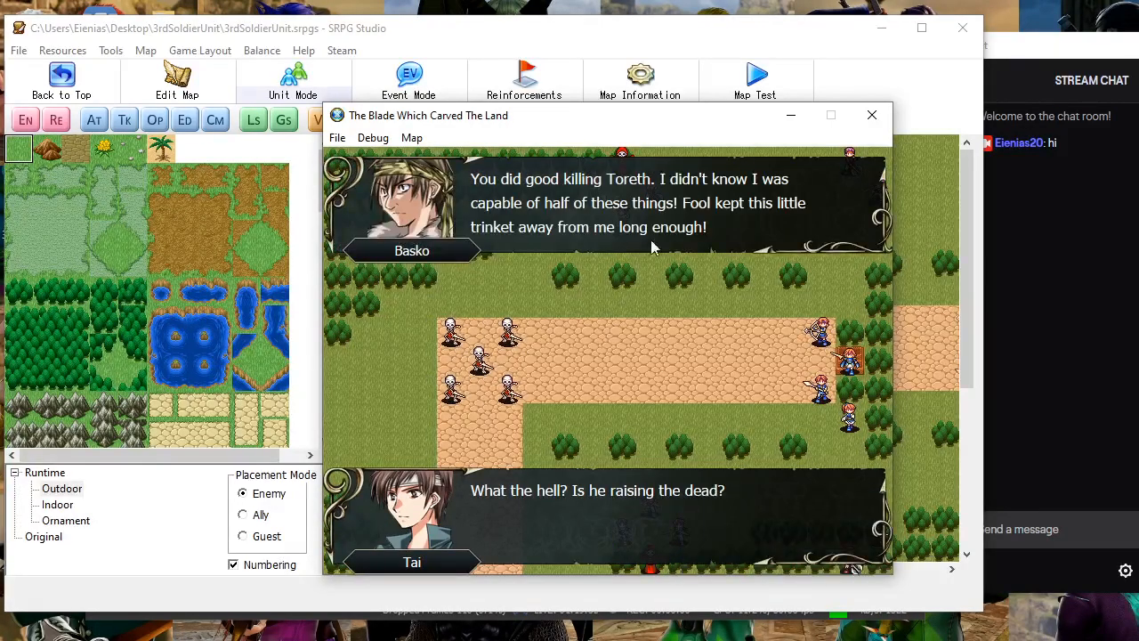
click(871, 115)
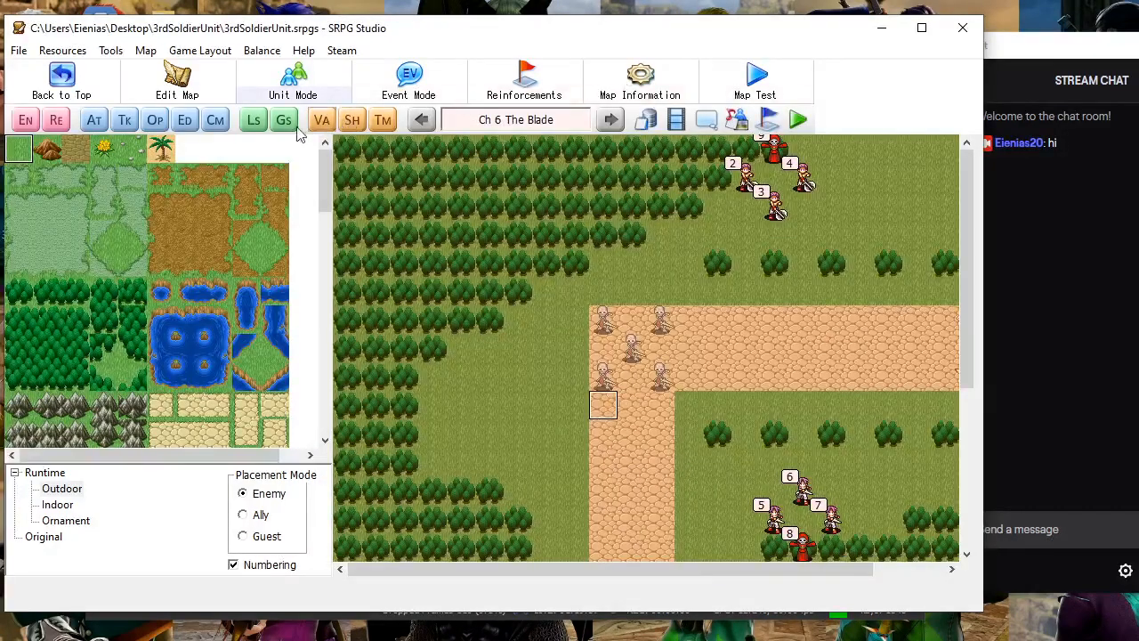
Set the Focus on Location command in the Basko #5 opening event to the enemy unit Basko
click(161, 125)
click(145, 195)
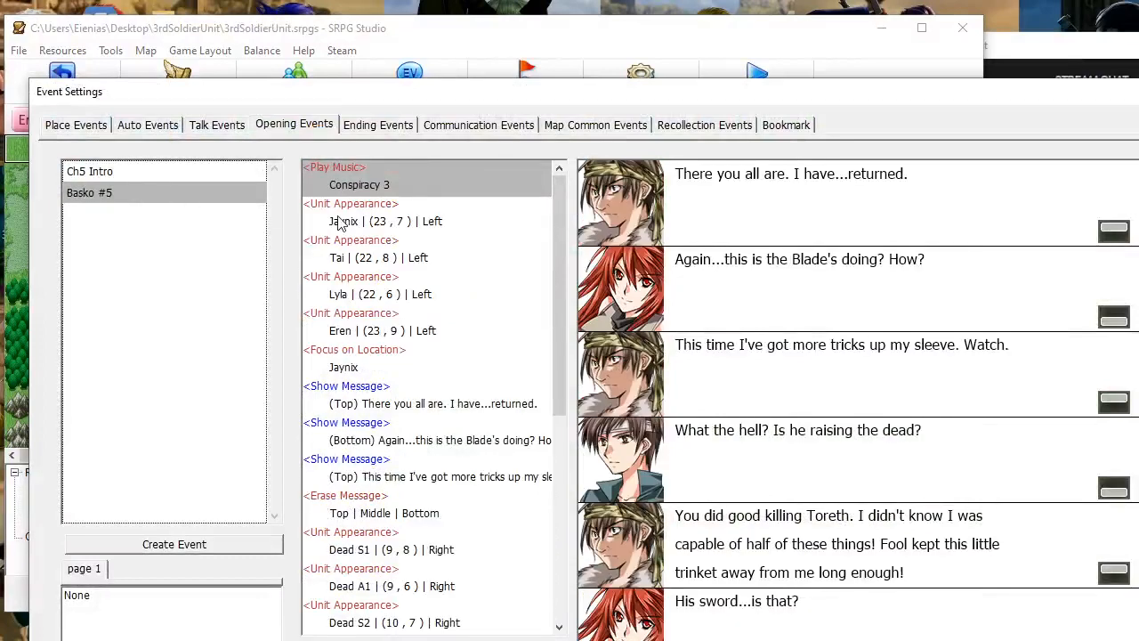
double_click(387, 350)
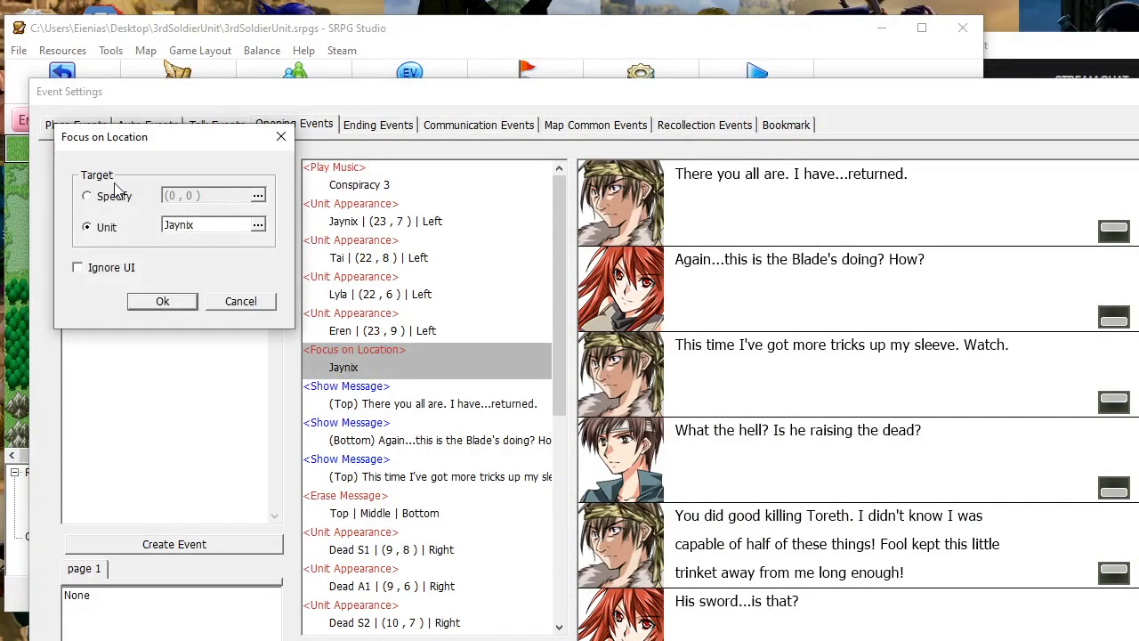
click(199, 228)
click(153, 195)
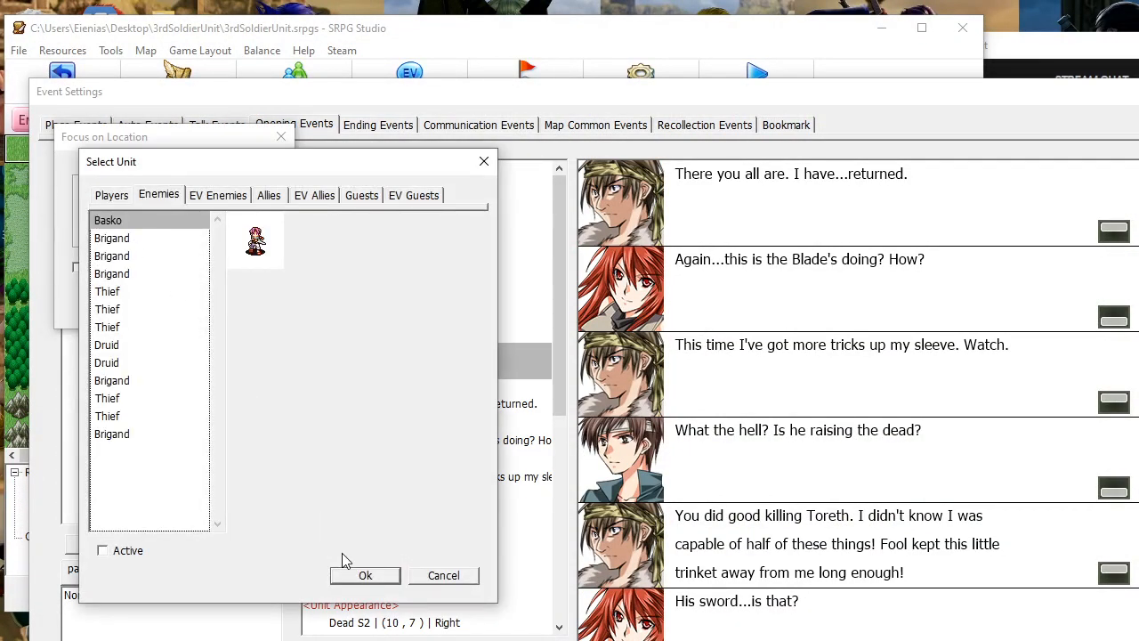
click(365, 575)
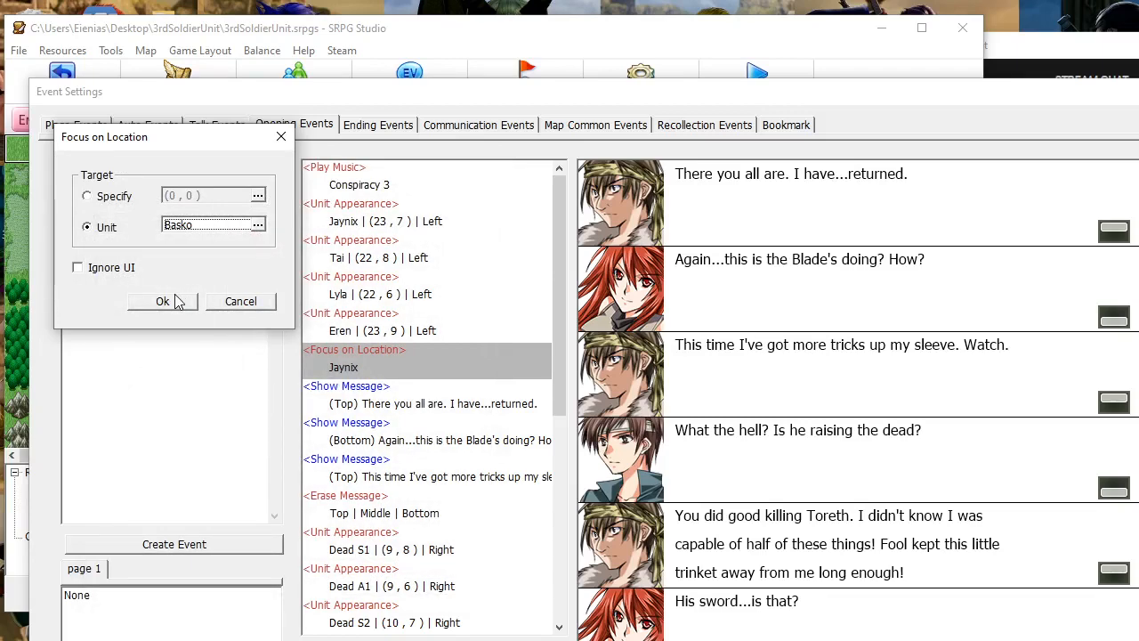
click(163, 301)
click(413, 544)
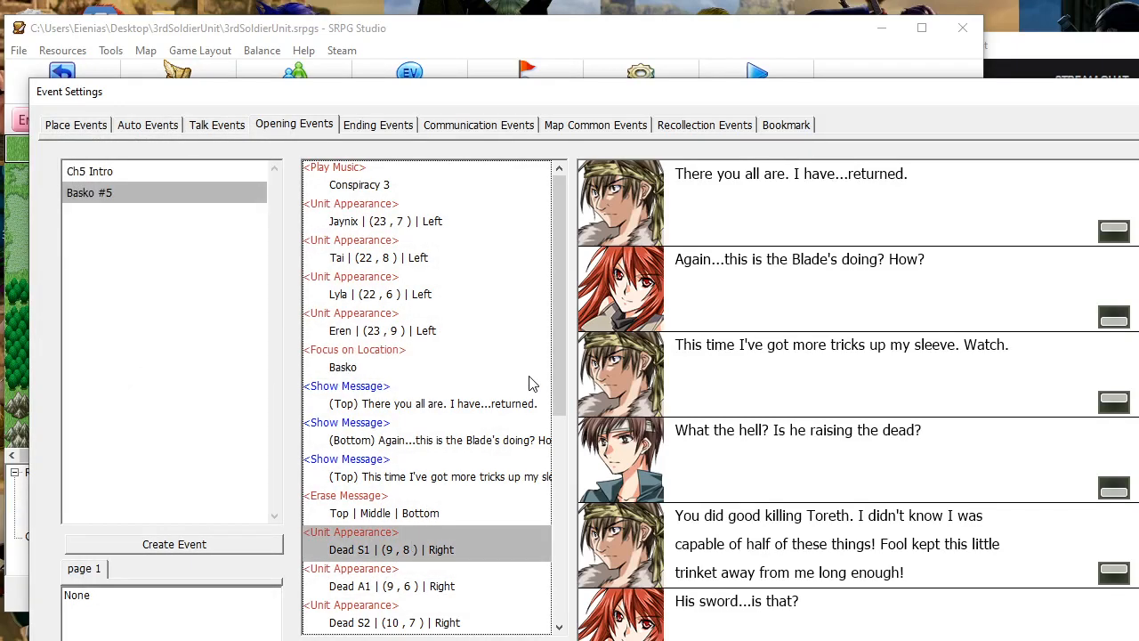
Insert a Focus on Location command at position (10, 7) beside the Dead S1 appearance in the Basko #5 opening event
right_click(361, 553)
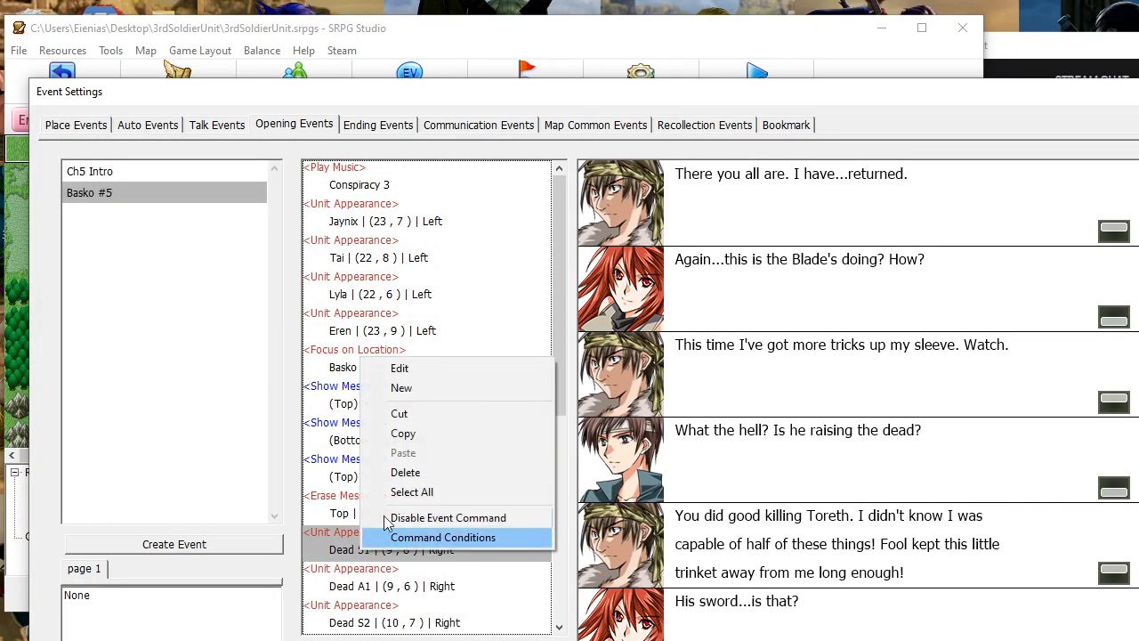
click(422, 387)
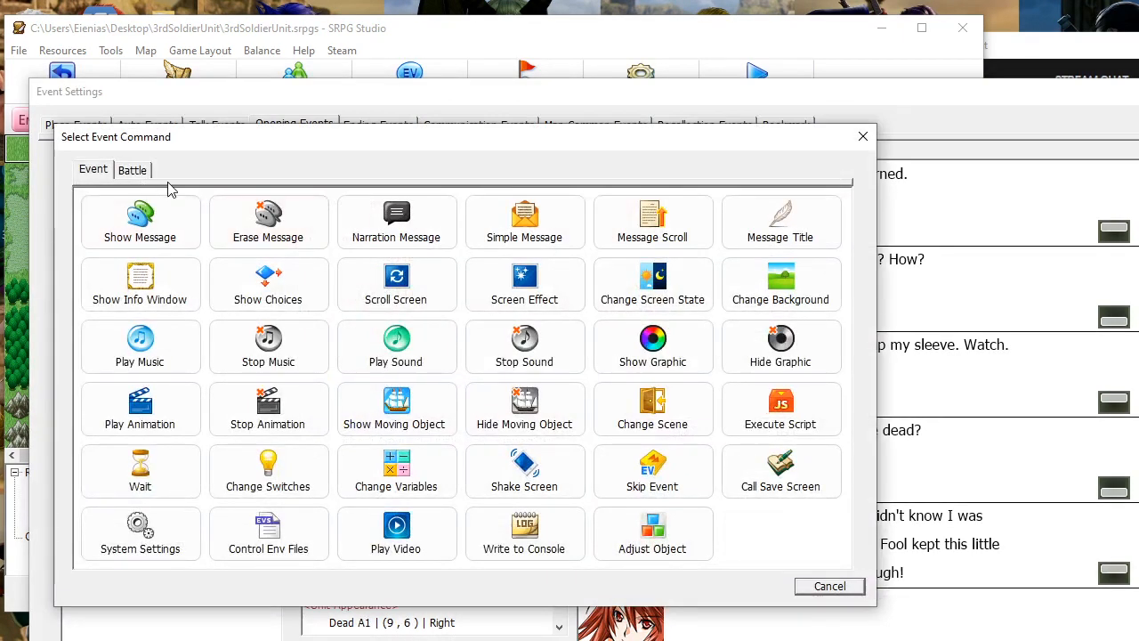
click(133, 170)
click(639, 356)
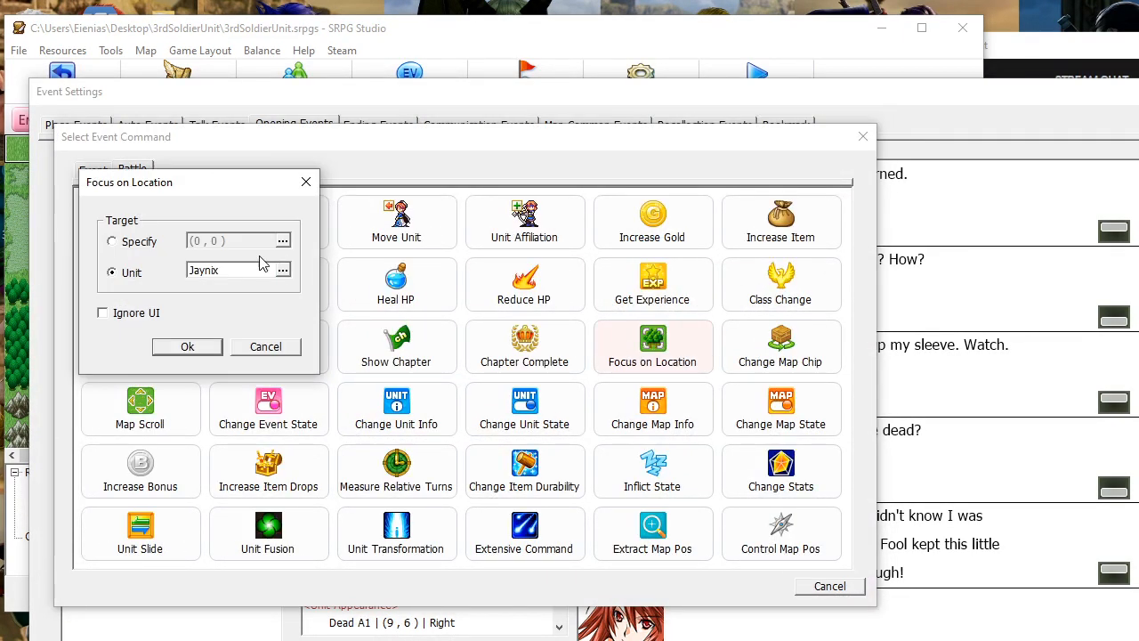
click(141, 243)
click(282, 240)
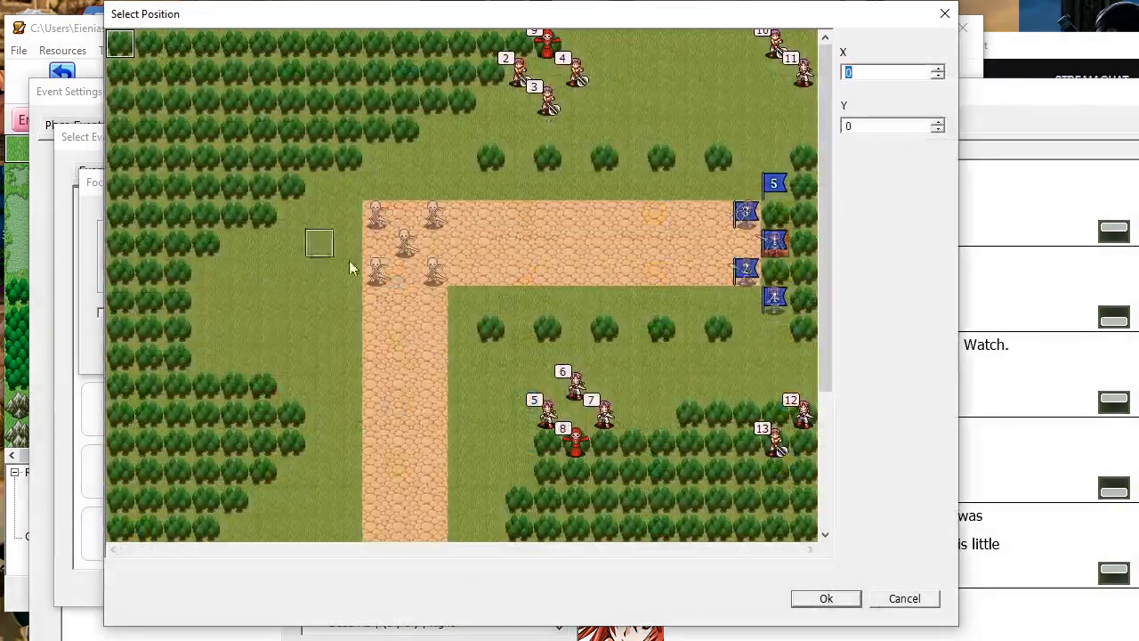
click(405, 243)
click(810, 598)
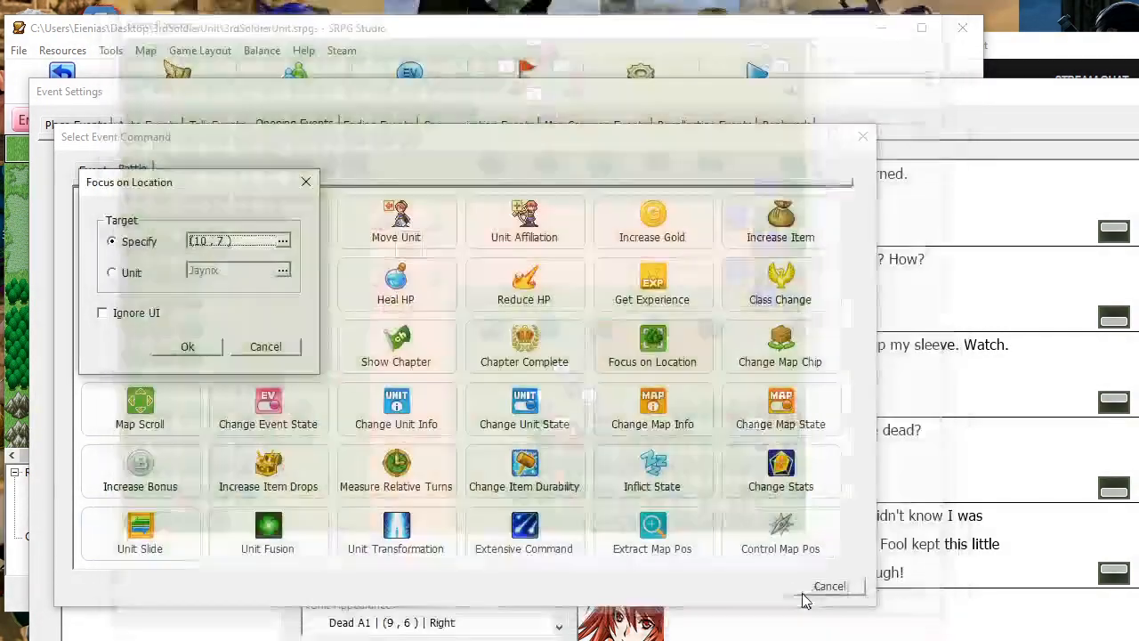
click(190, 345)
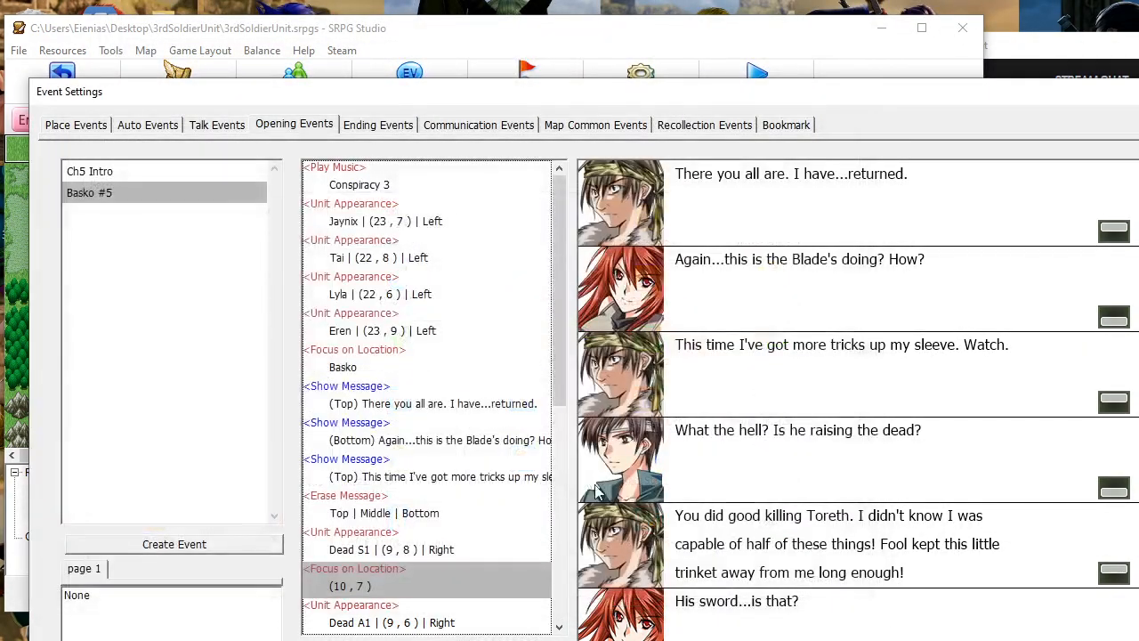
Place the (10, 7) focus command directly before the Dead S1 appearance and save the event settings
scroll(496, 505, down, 1)
drag(393, 477, 391, 434)
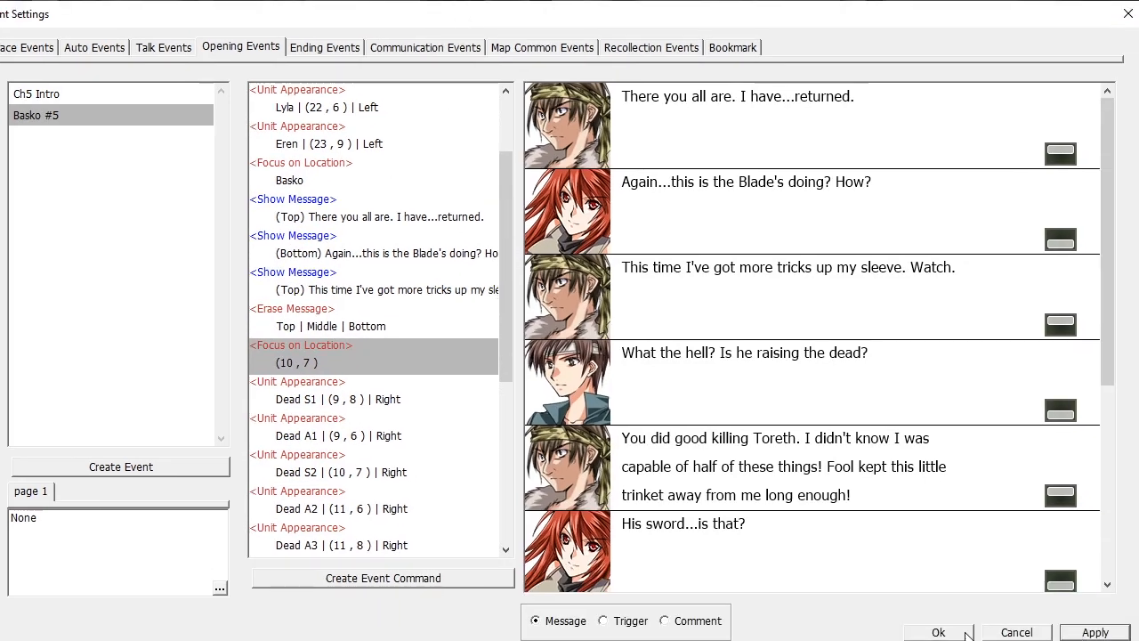
click(932, 632)
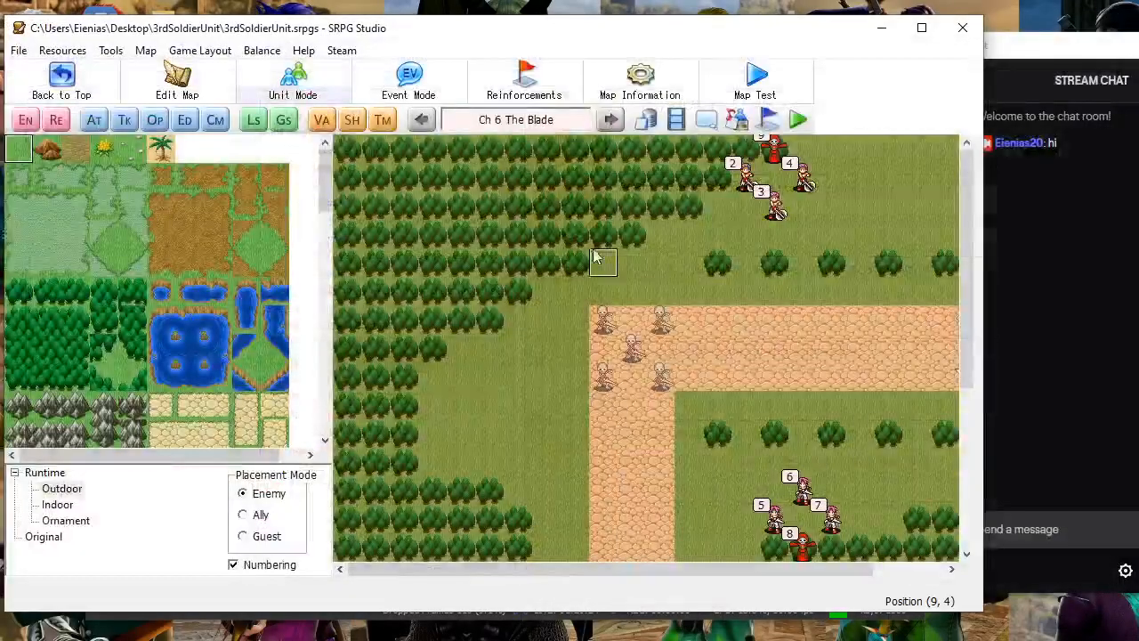
Test-run the Ch 6 The Blade map through Basko's opening conversation and the undead's appearance, and close the game
click(725, 84)
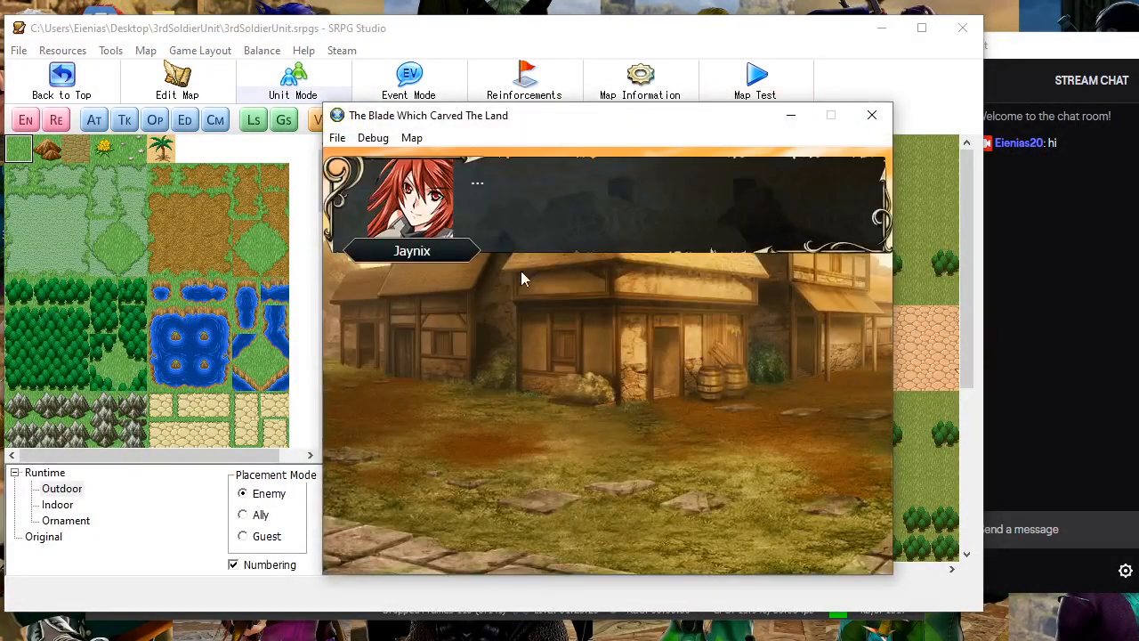
click(522, 274)
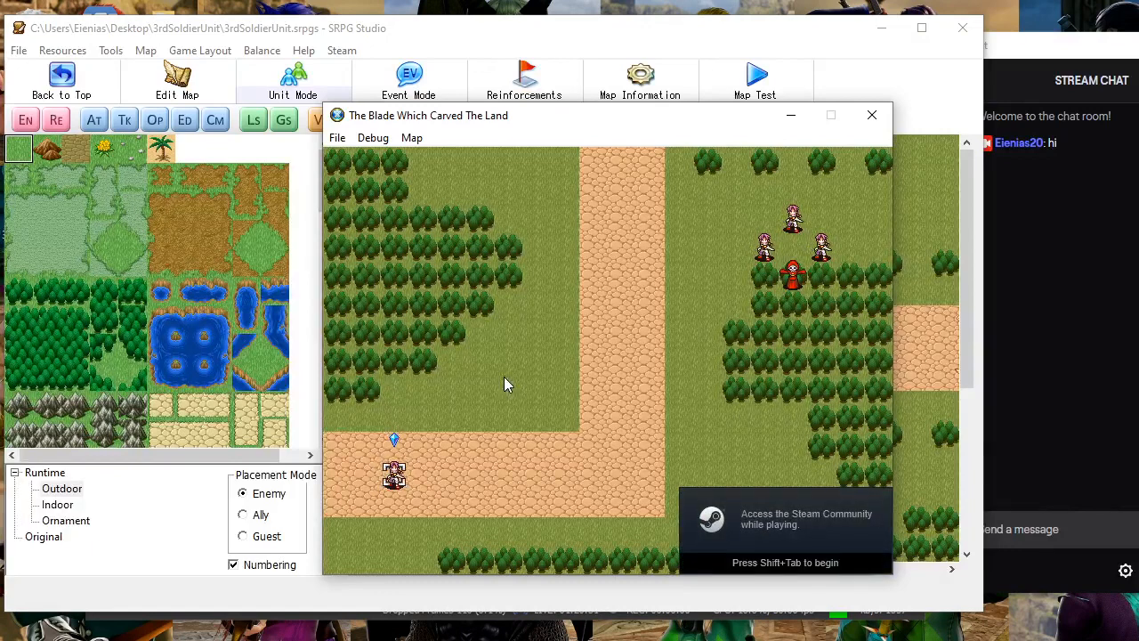
click(504, 376)
click(504, 376)
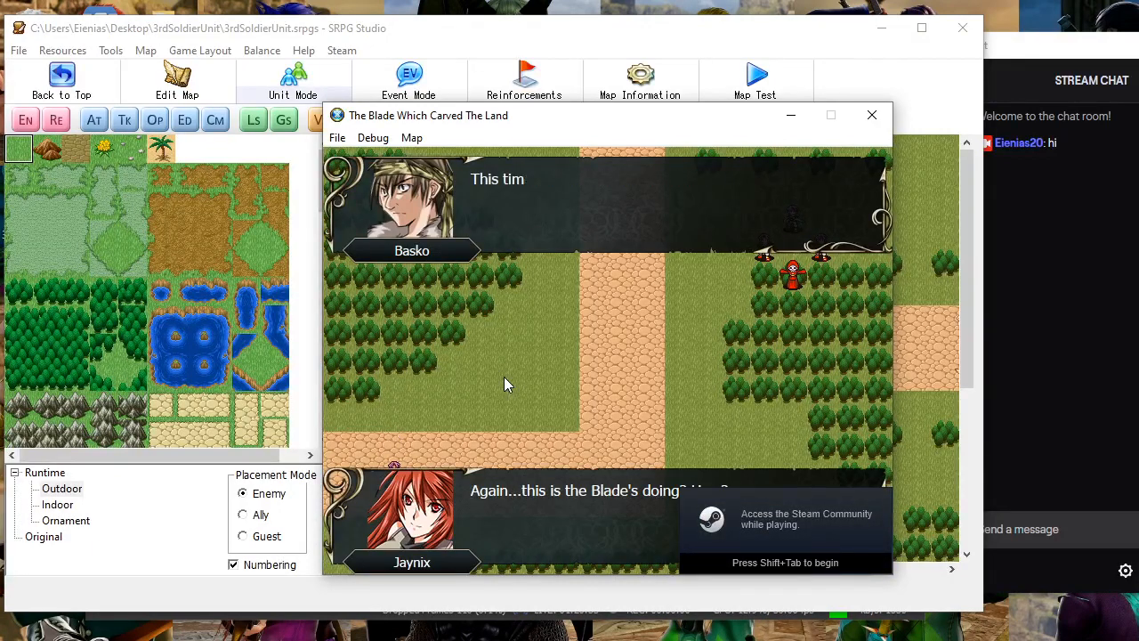
click(504, 377)
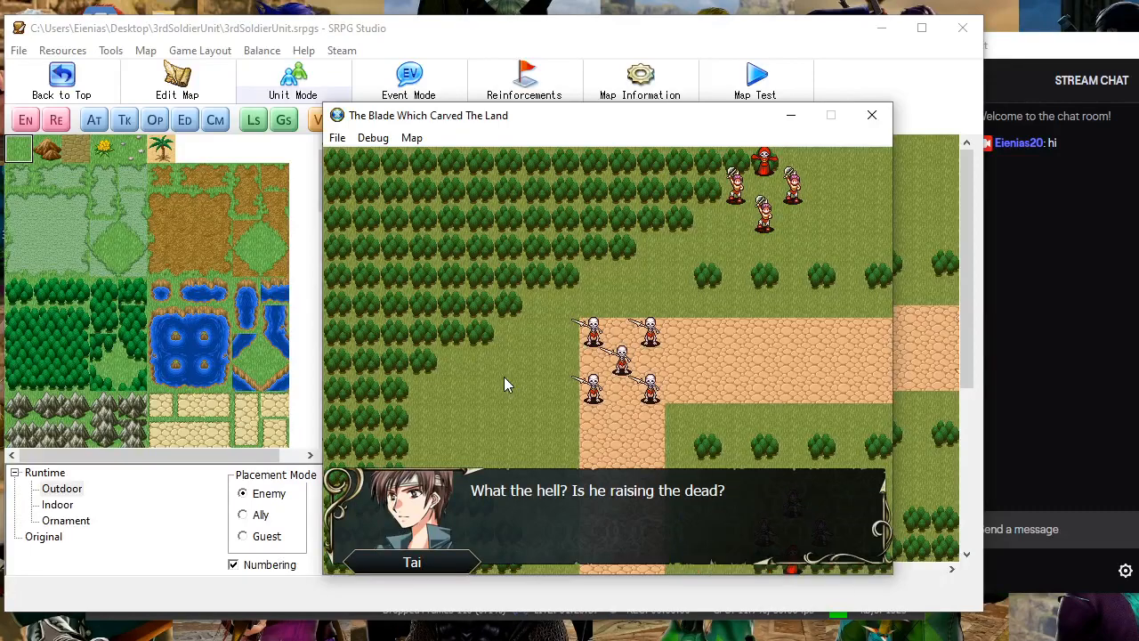
click(504, 384)
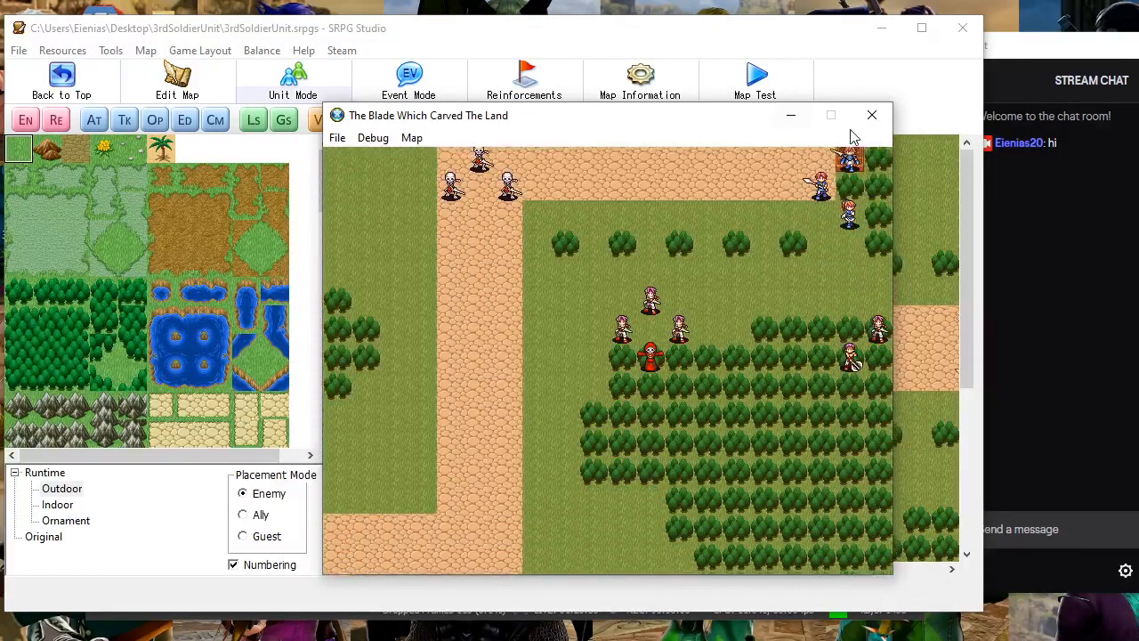
click(871, 115)
click(124, 122)
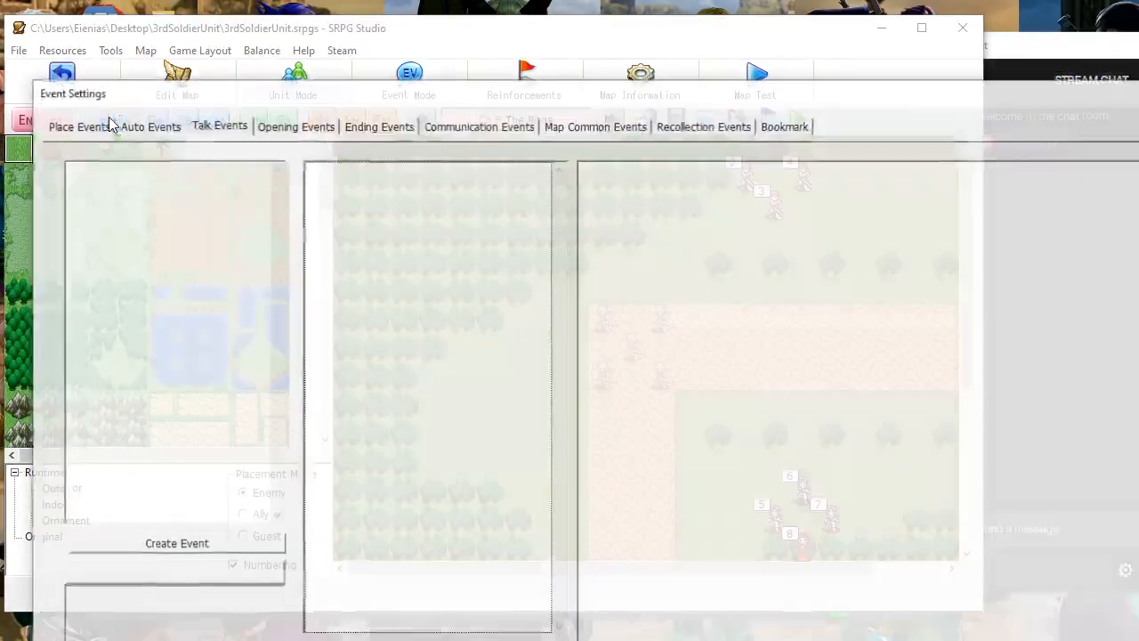
click(298, 129)
right_click(385, 178)
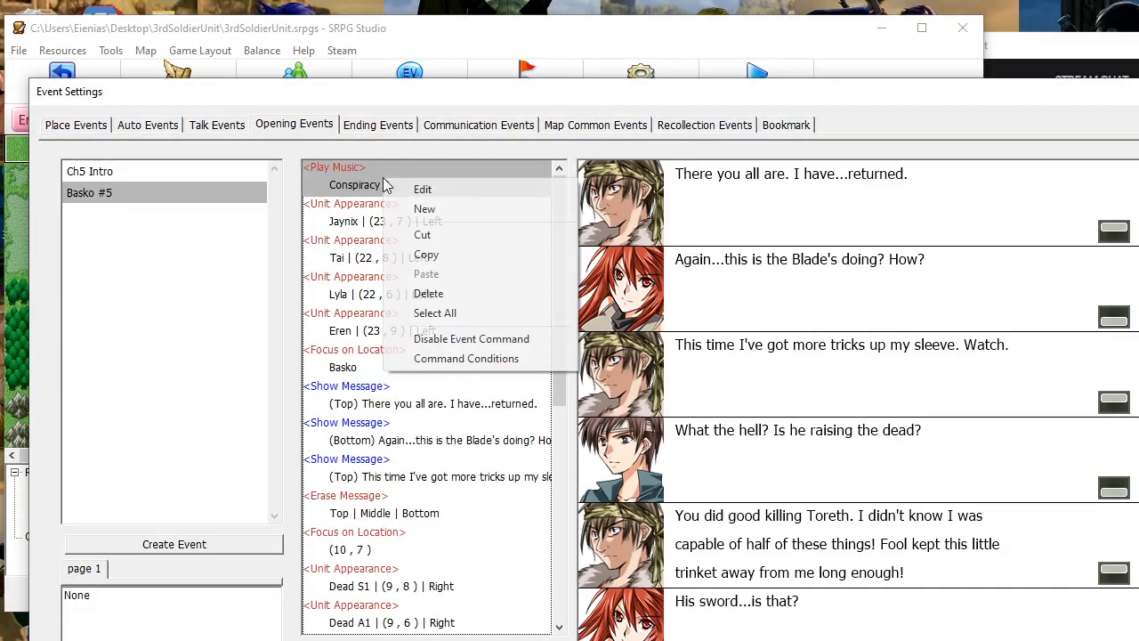
click(454, 207)
click(134, 172)
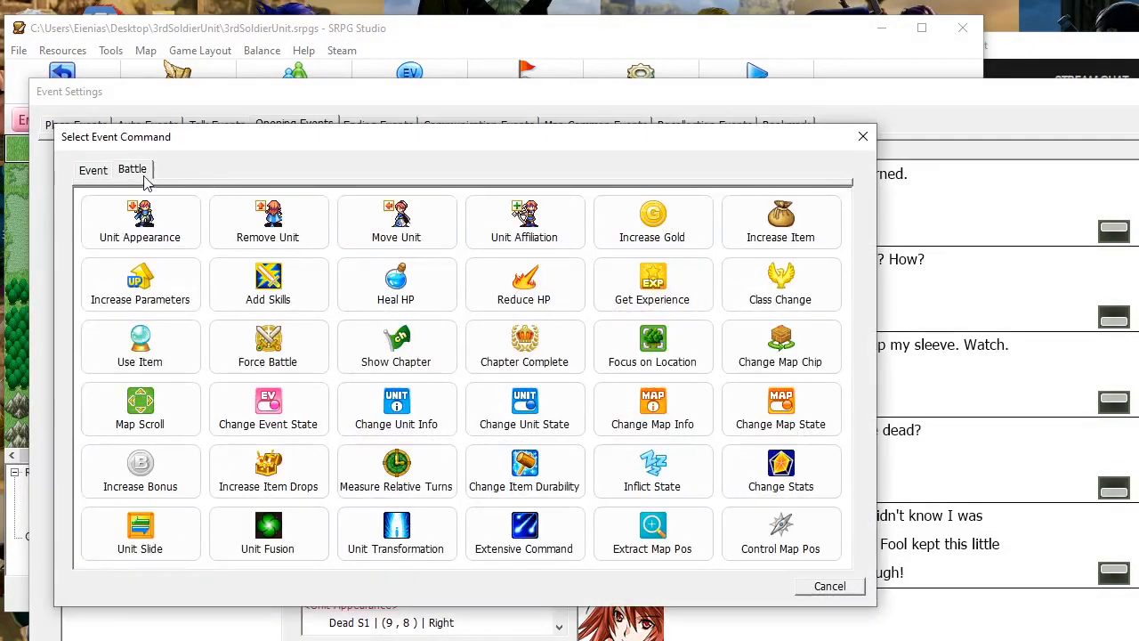
click(414, 243)
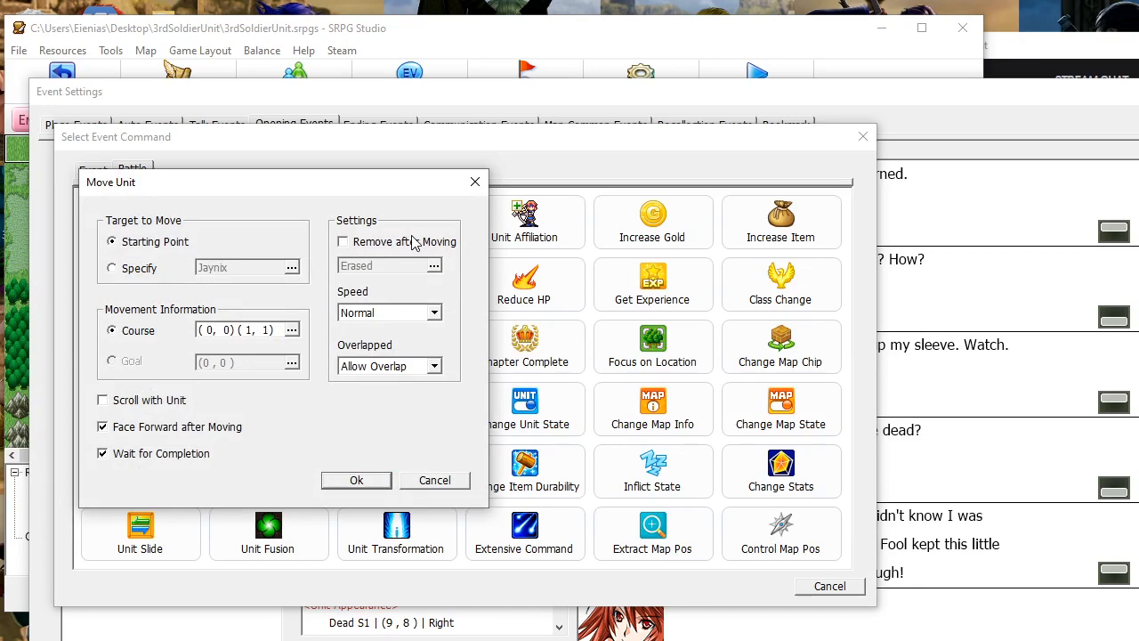
click(475, 182)
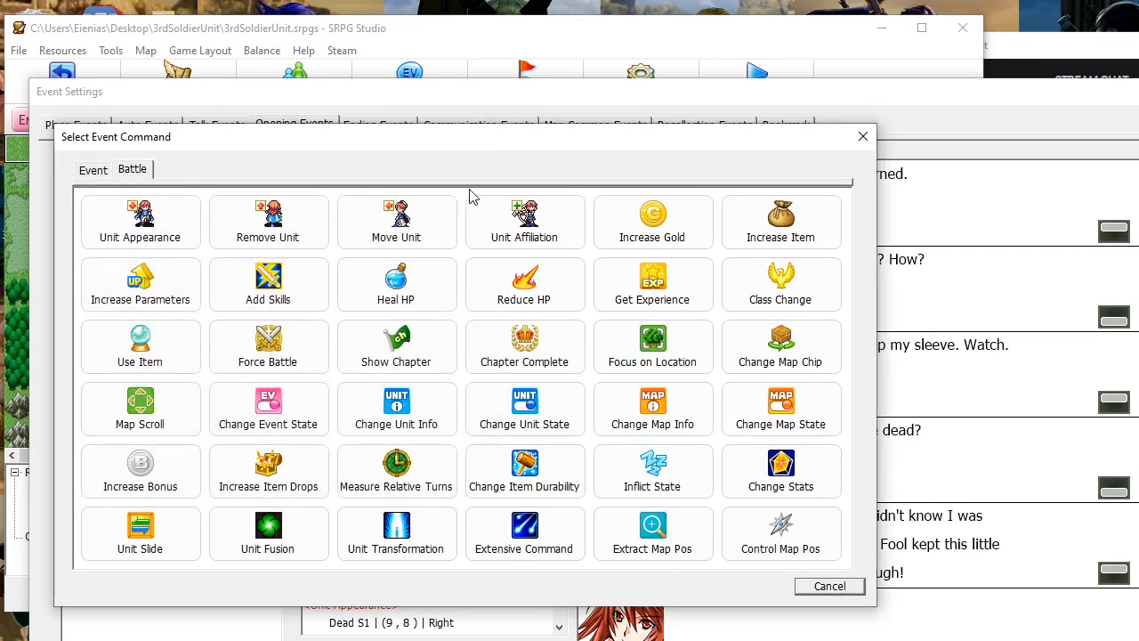
click(862, 139)
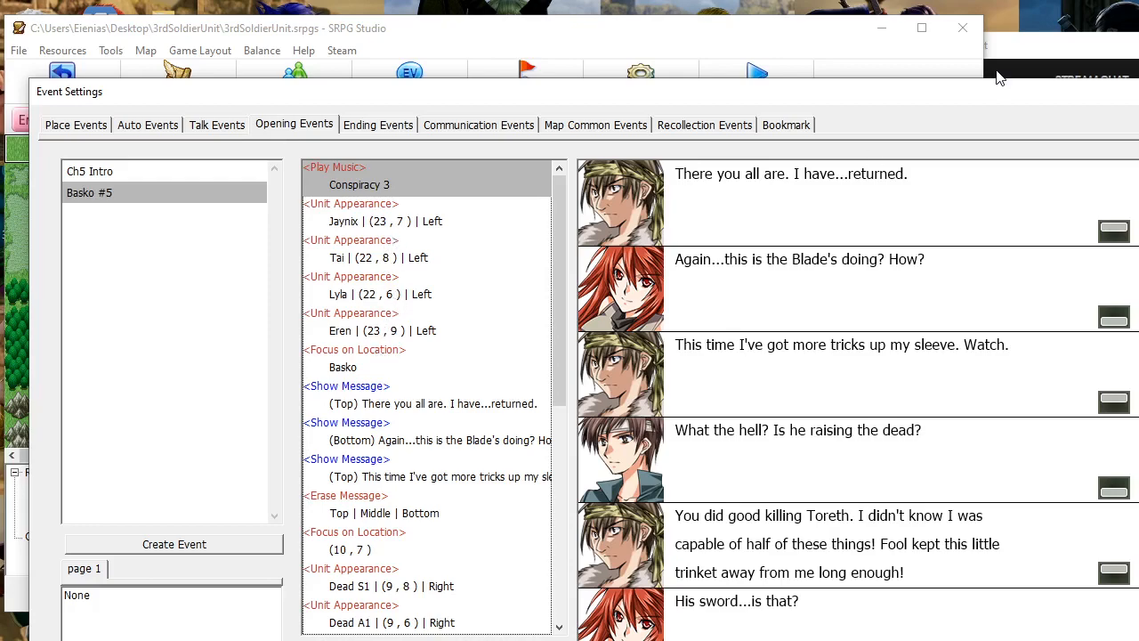
key(Escape)
Move the enemy unit Basko from the southwest road to the middle row of the northern road, just east of the undead group
scroll(415, 229, down, 4)
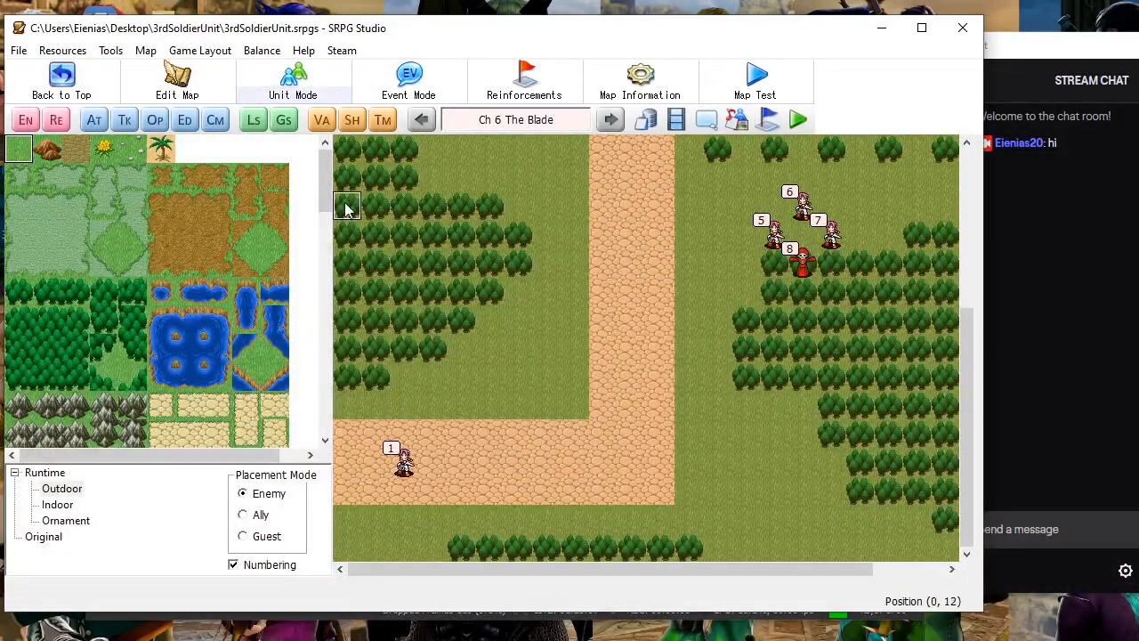
drag(404, 460, 712, 207)
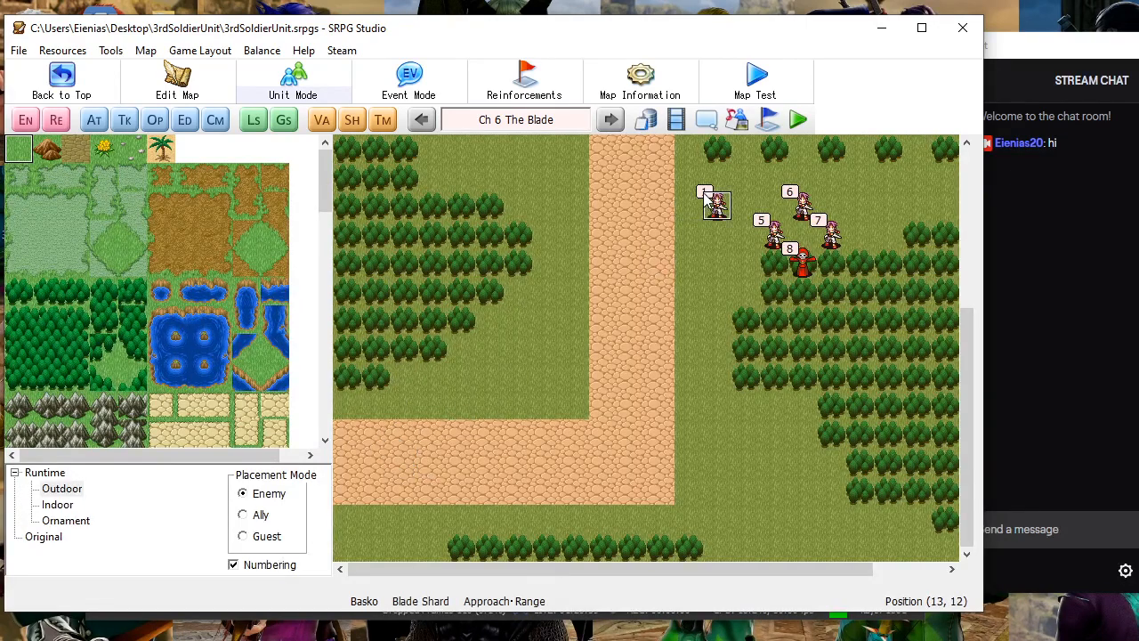
scroll(705, 203, up, 1)
scroll(705, 203, up, 2)
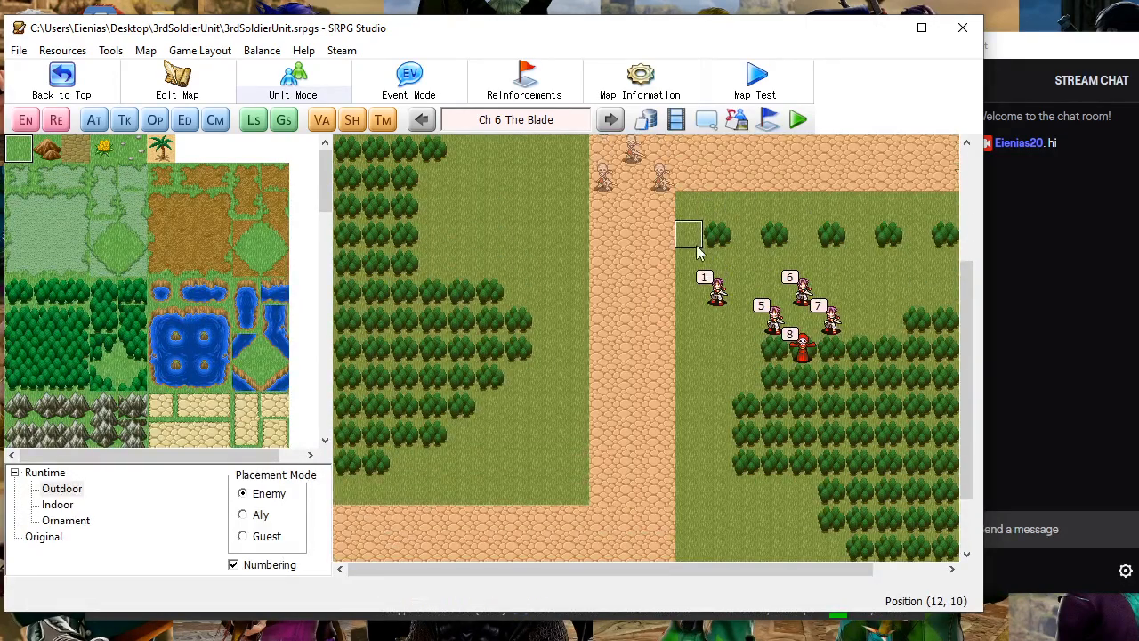
drag(717, 299, 719, 176)
scroll(725, 178, up, 3)
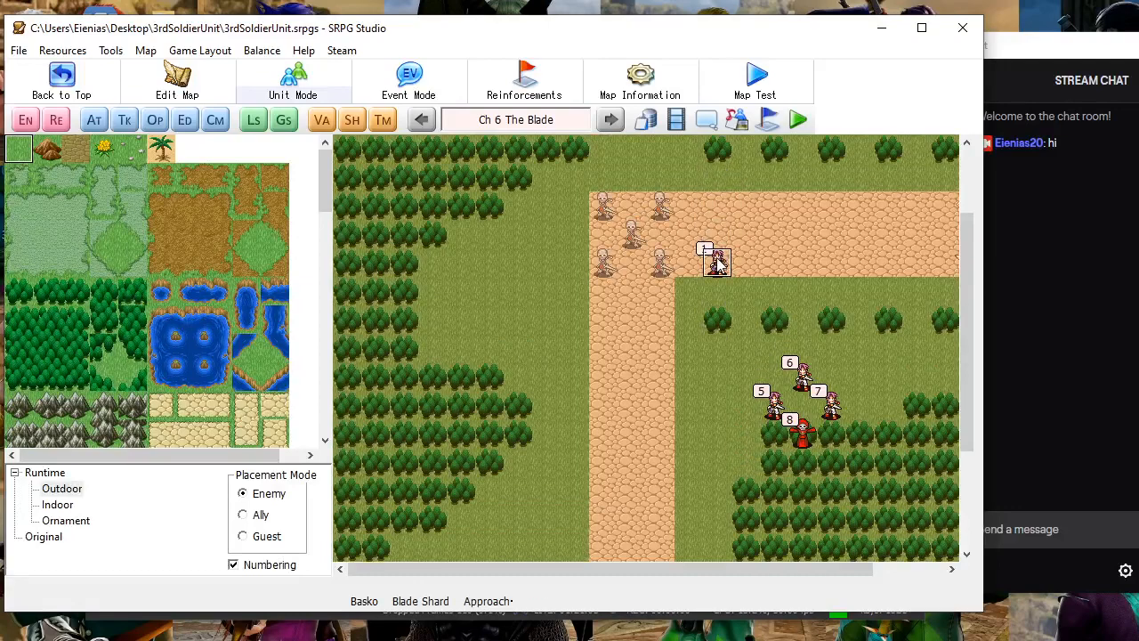
drag(693, 239, 693, 237)
scroll(773, 203, up, 3)
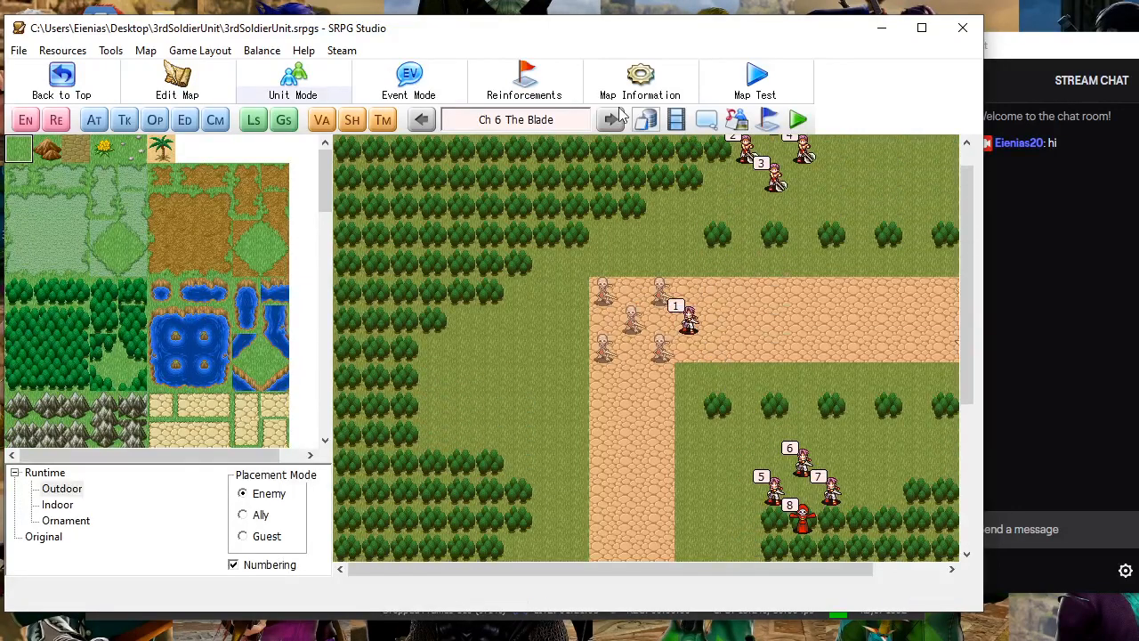
Start a new Move Unit command at the final Erase Message, before Show Chapter, in the Basko #5 opening event
click(94, 125)
click(242, 125)
click(287, 125)
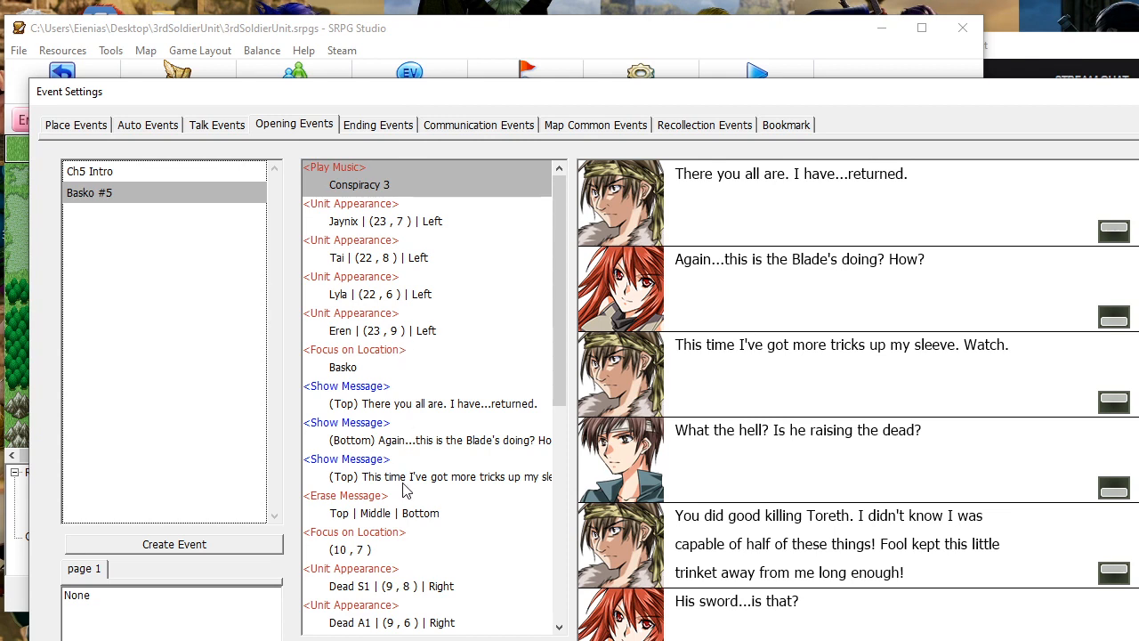
scroll(402, 489, down, 8)
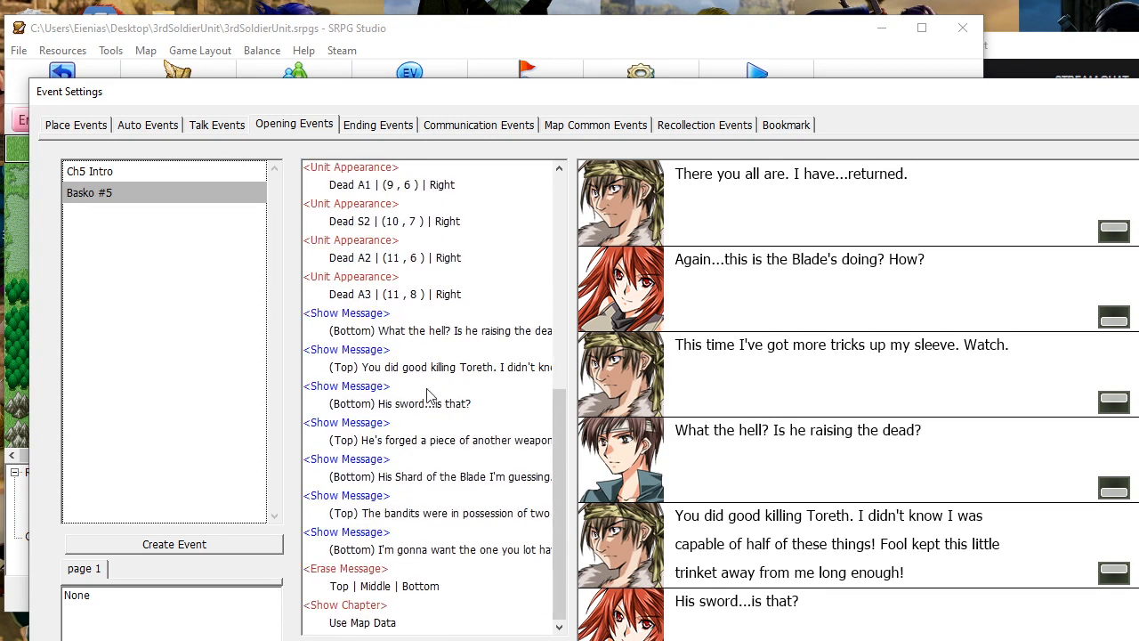
drag(450, 94, 435, 16)
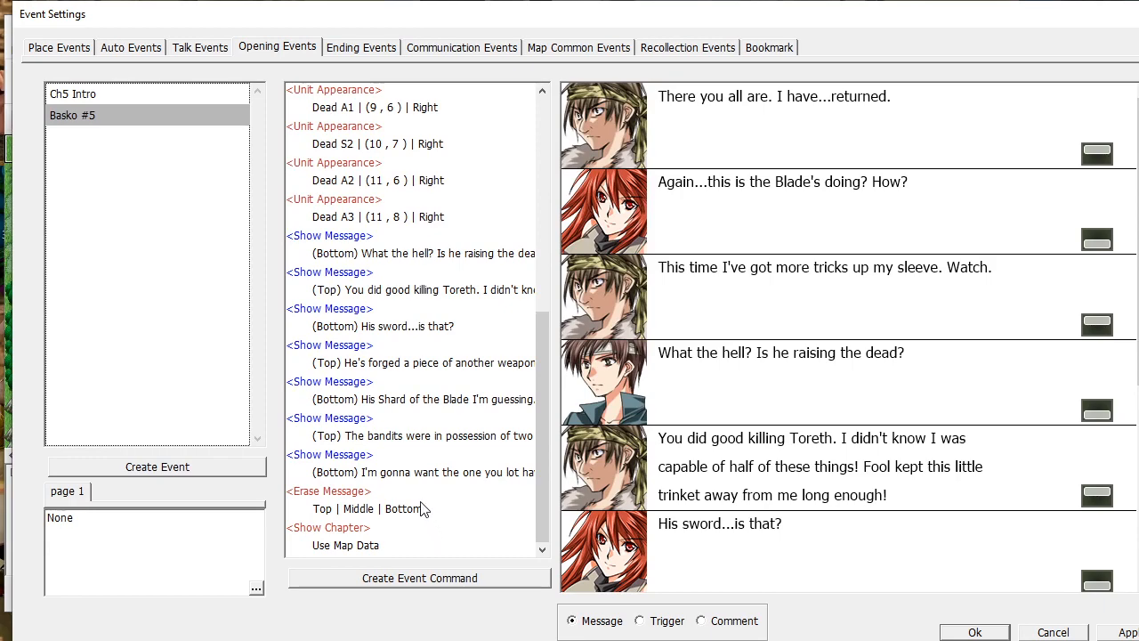
click(436, 500)
click(438, 583)
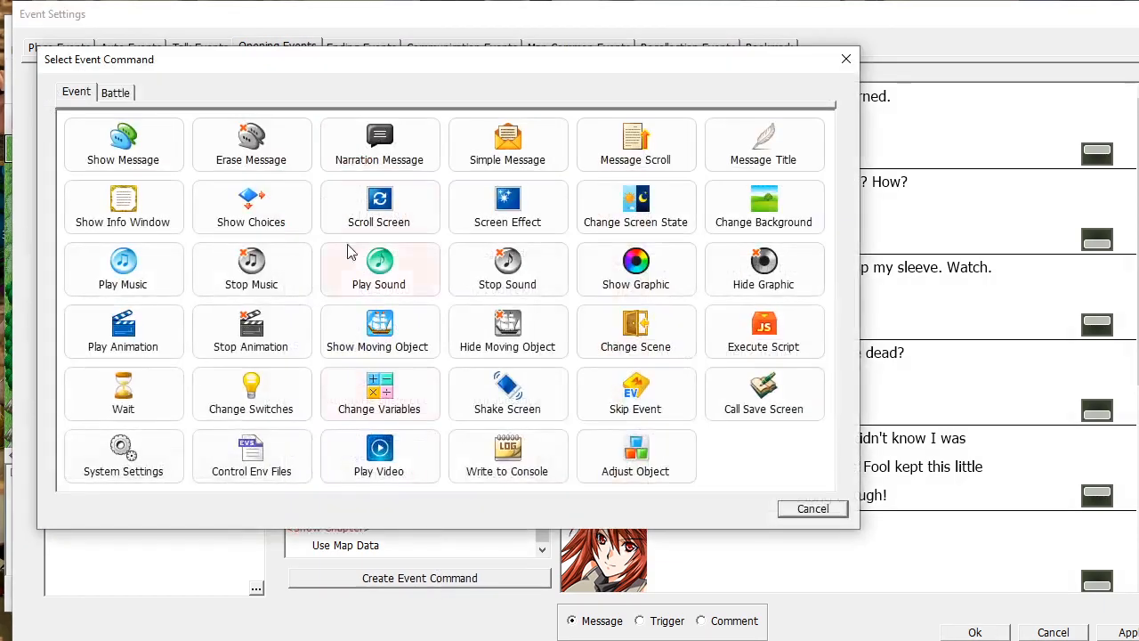
click(116, 93)
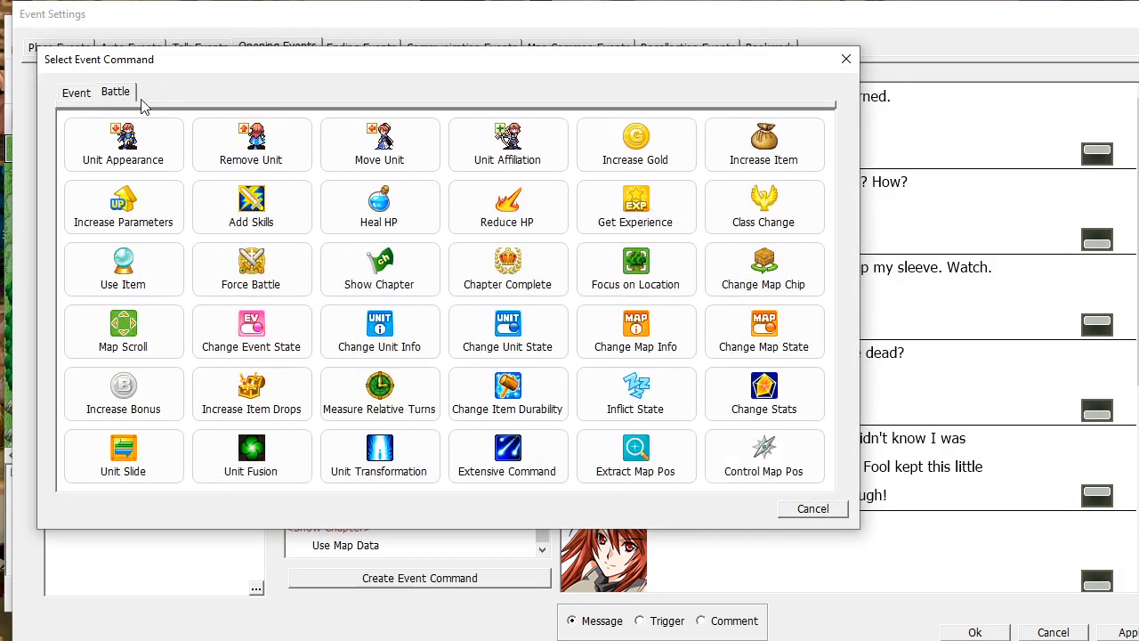
click(323, 140)
Make the enemy unit Basko the target of the new Move Unit command
click(118, 190)
click(223, 191)
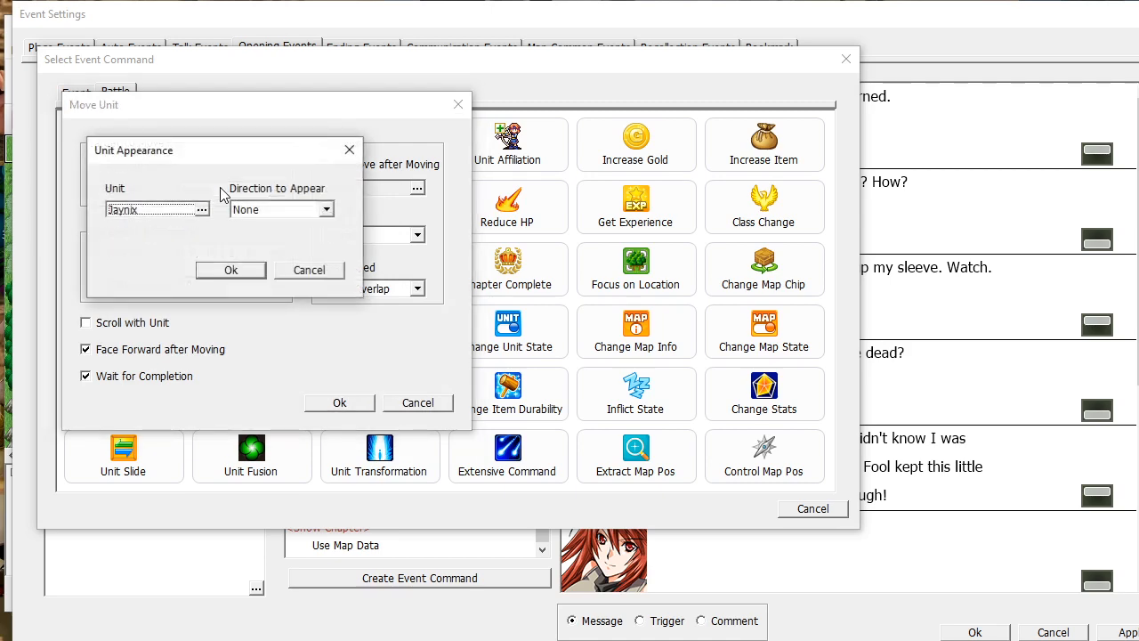
click(181, 213)
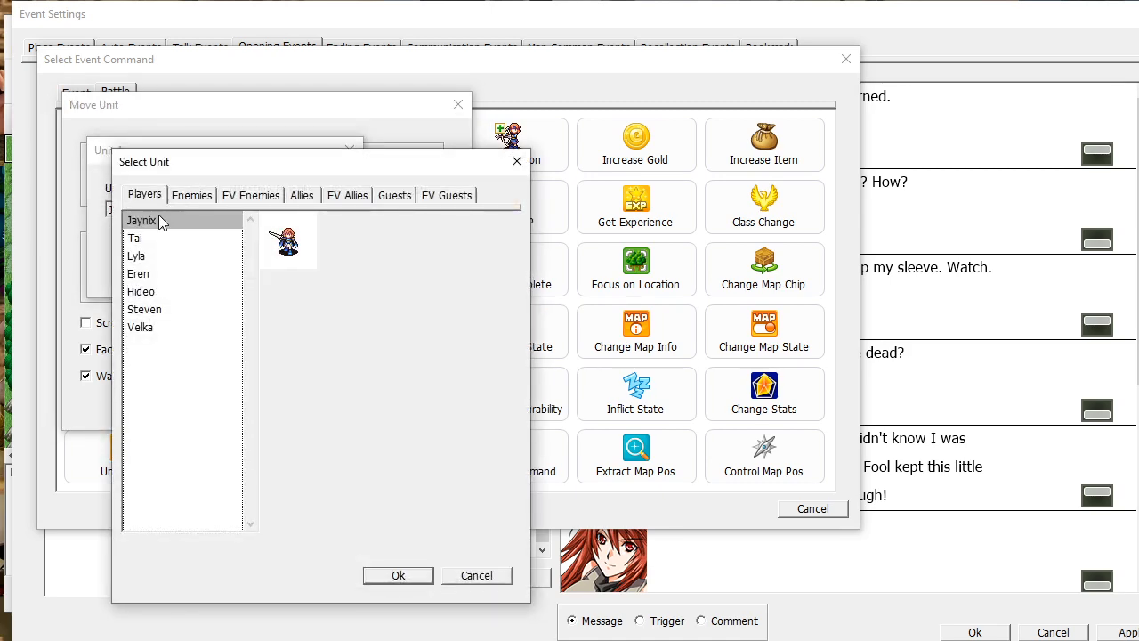
click(191, 196)
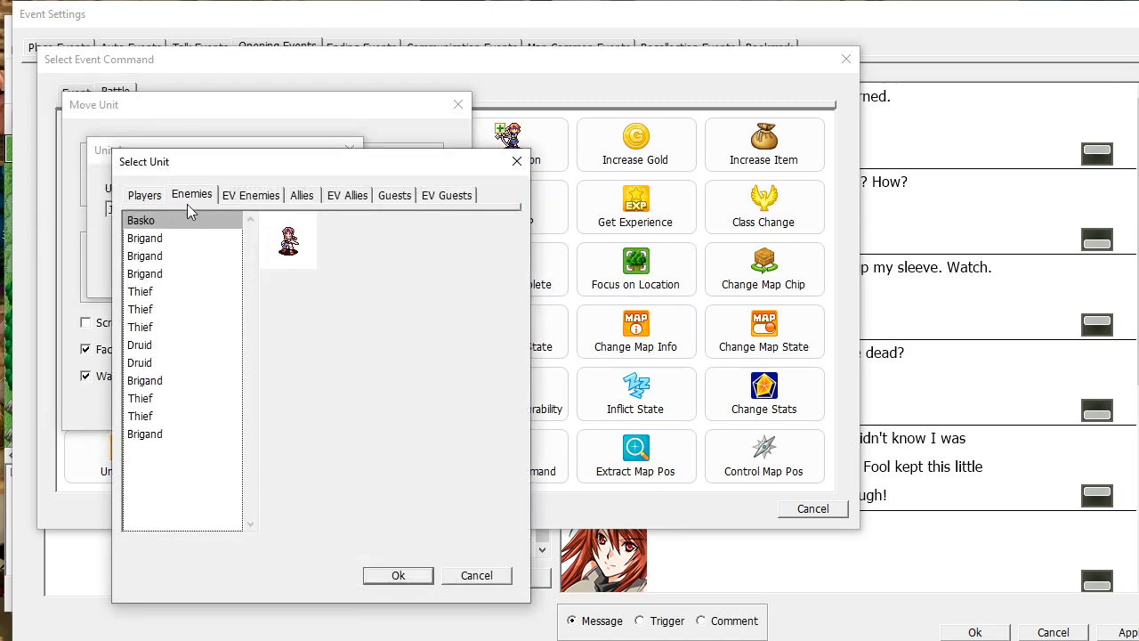
click(424, 571)
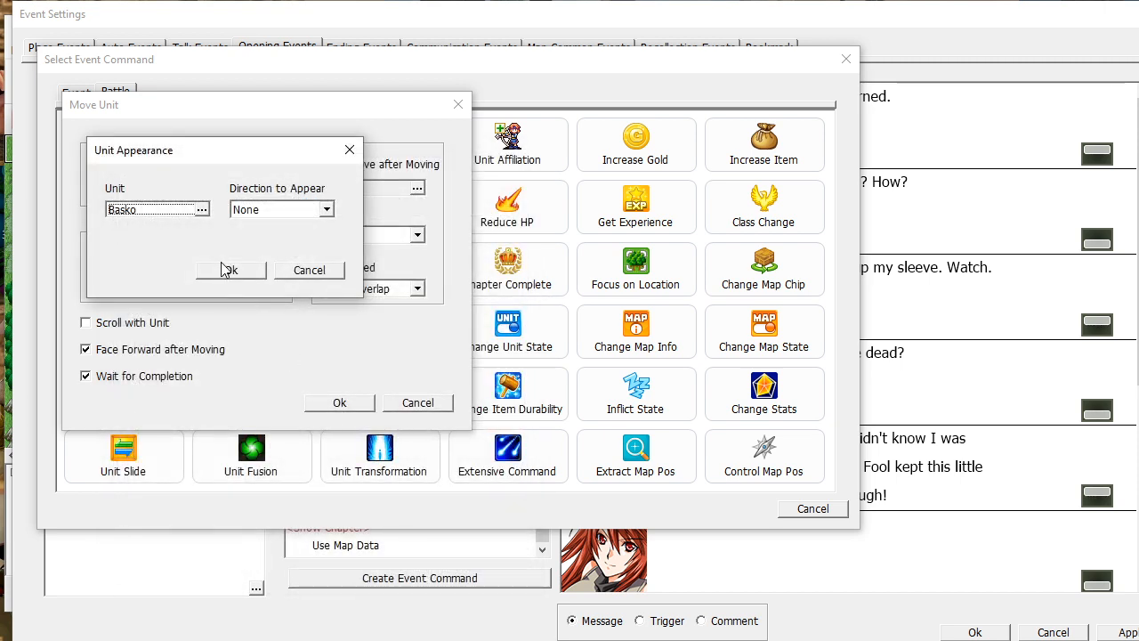
click(226, 270)
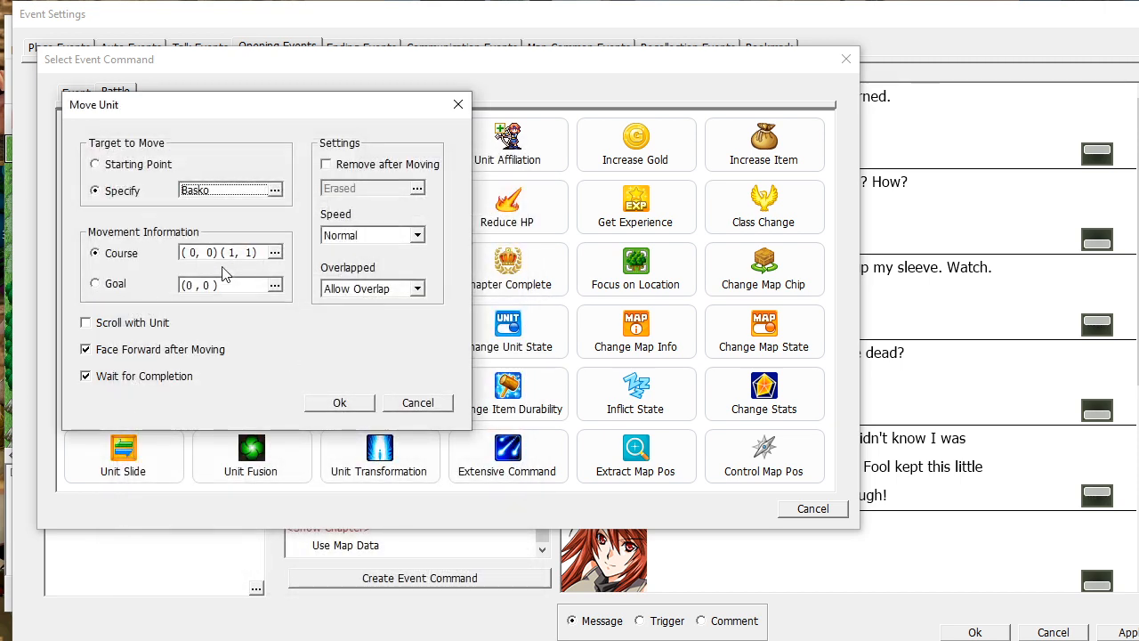
Have the Move Unit command use a goal at position (2, 21), on the road in the map's southwest
click(209, 287)
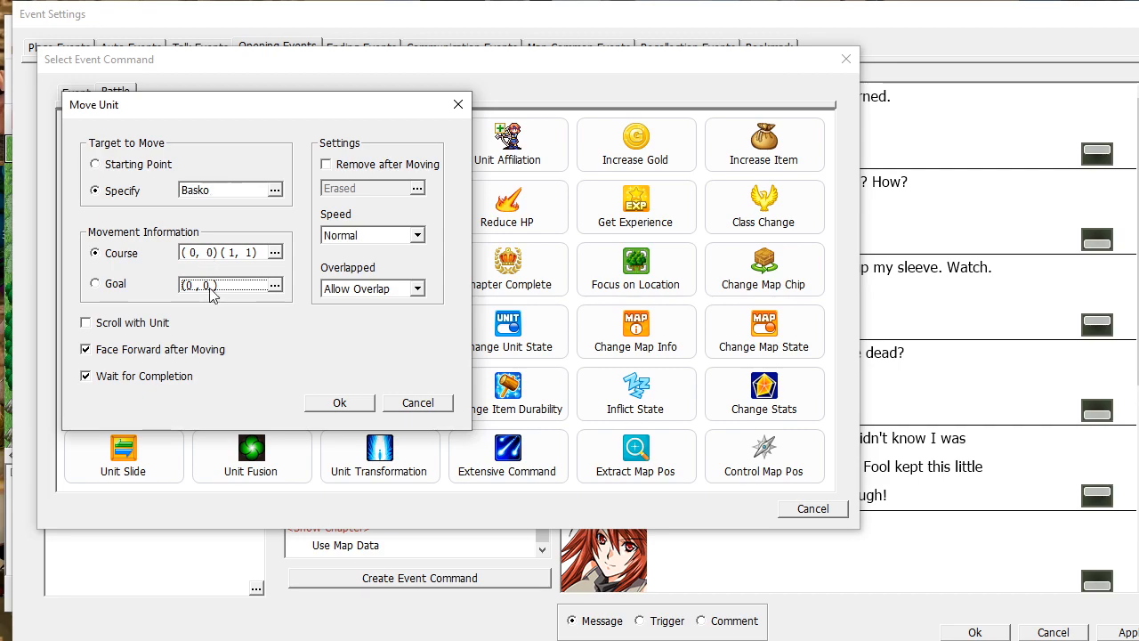
click(245, 215)
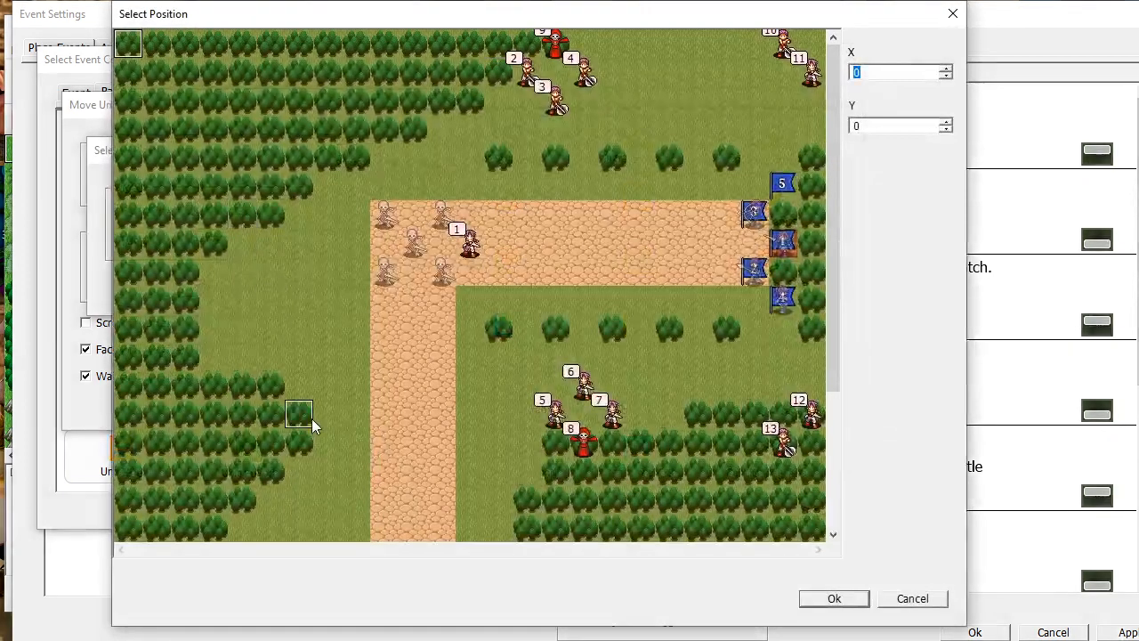
scroll(311, 425, down, 3)
click(176, 452)
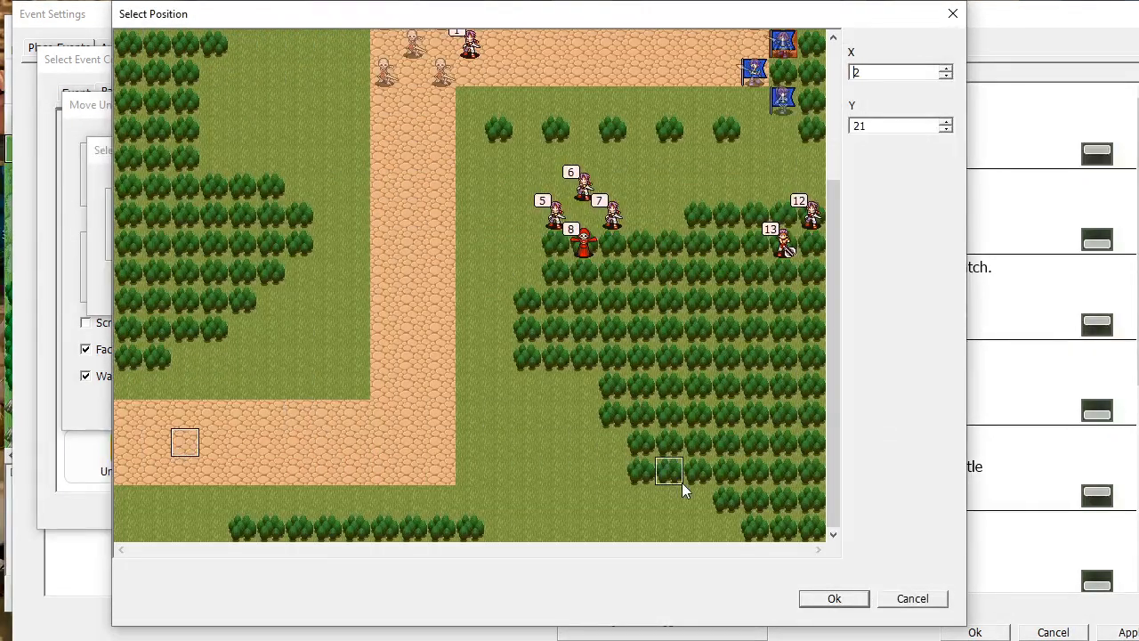
click(832, 597)
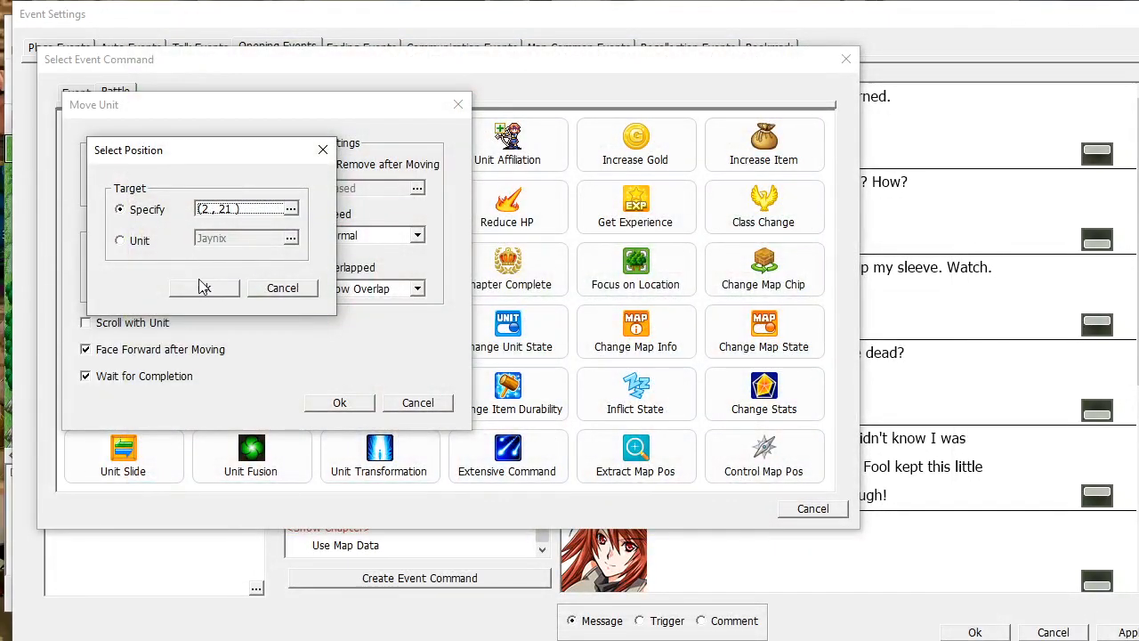
click(205, 289)
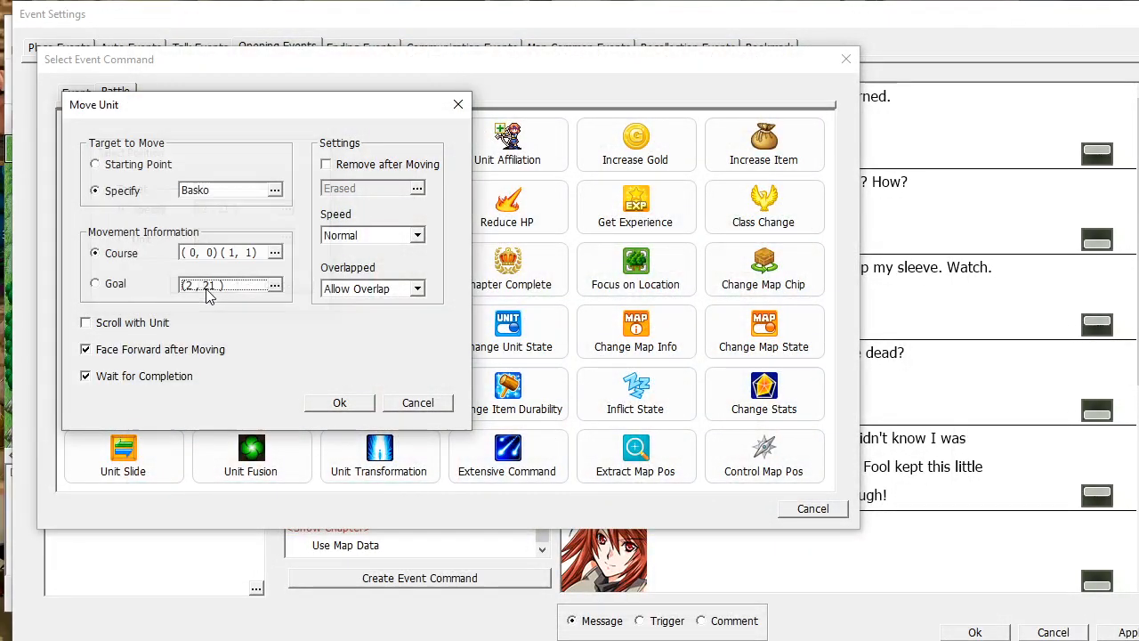
click(114, 283)
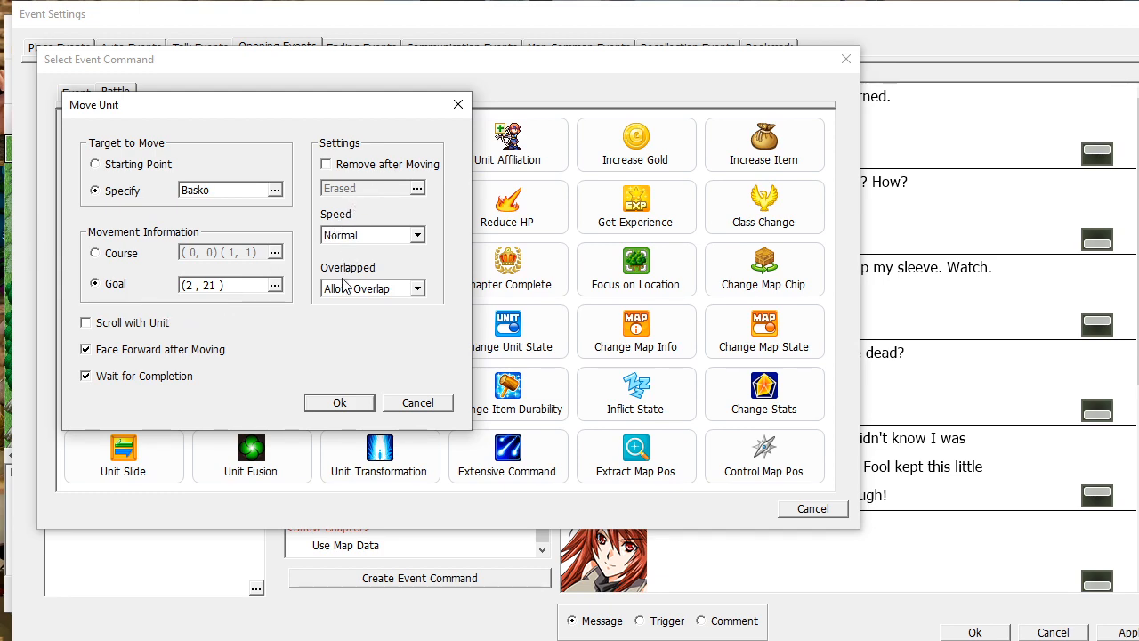
Add Basko's move command, place it directly before the final Erase Message, and save the event settings
click(340, 403)
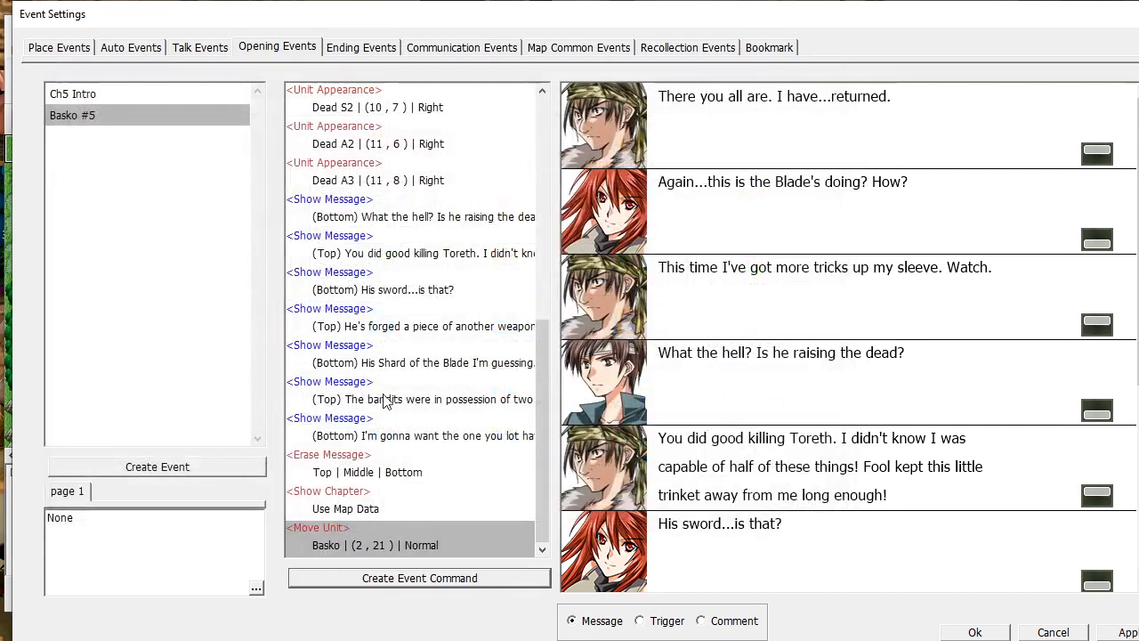
drag(370, 541, 384, 455)
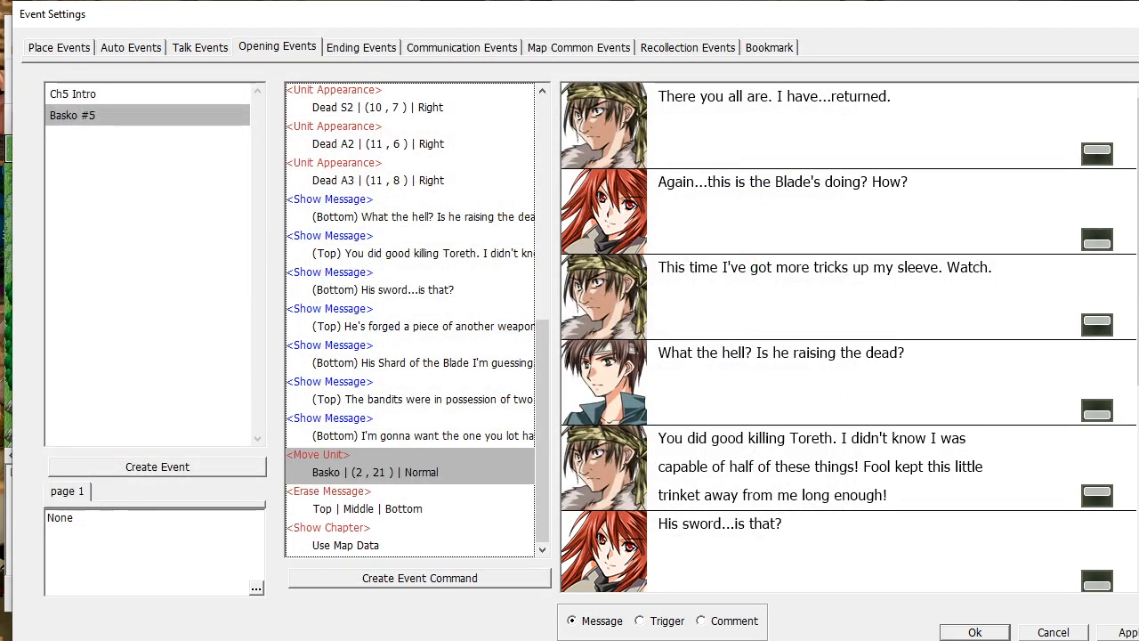
click(975, 632)
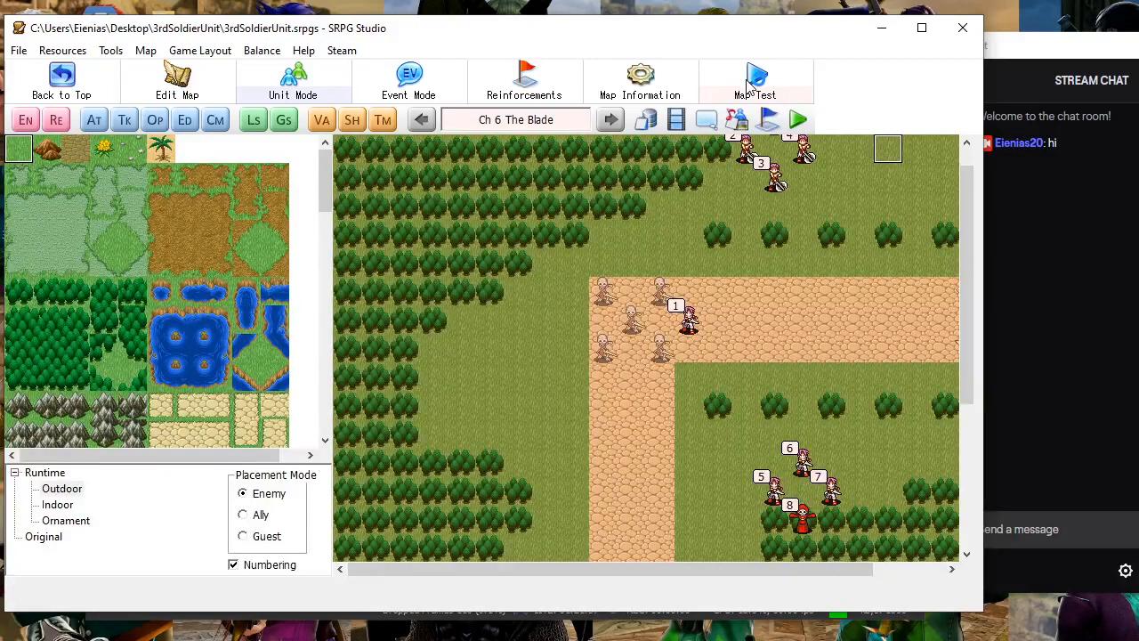
Test-run the Ch 6 The Blade map through the full opening conversation, Basko's departure and the chapter title, and close the game
click(752, 82)
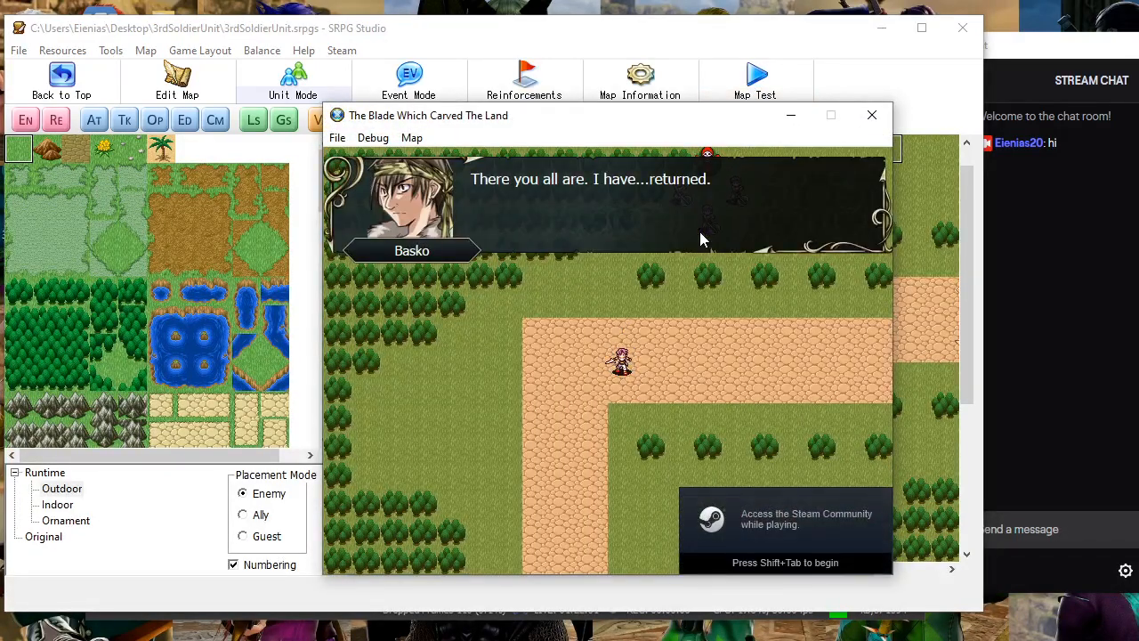
click(699, 232)
click(700, 234)
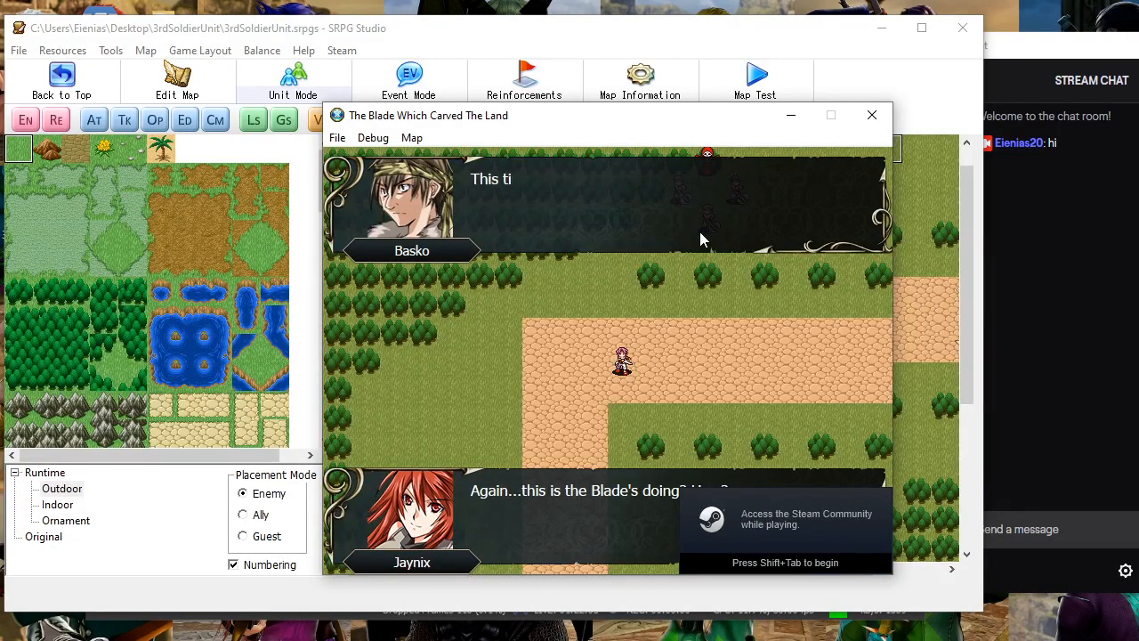
click(699, 231)
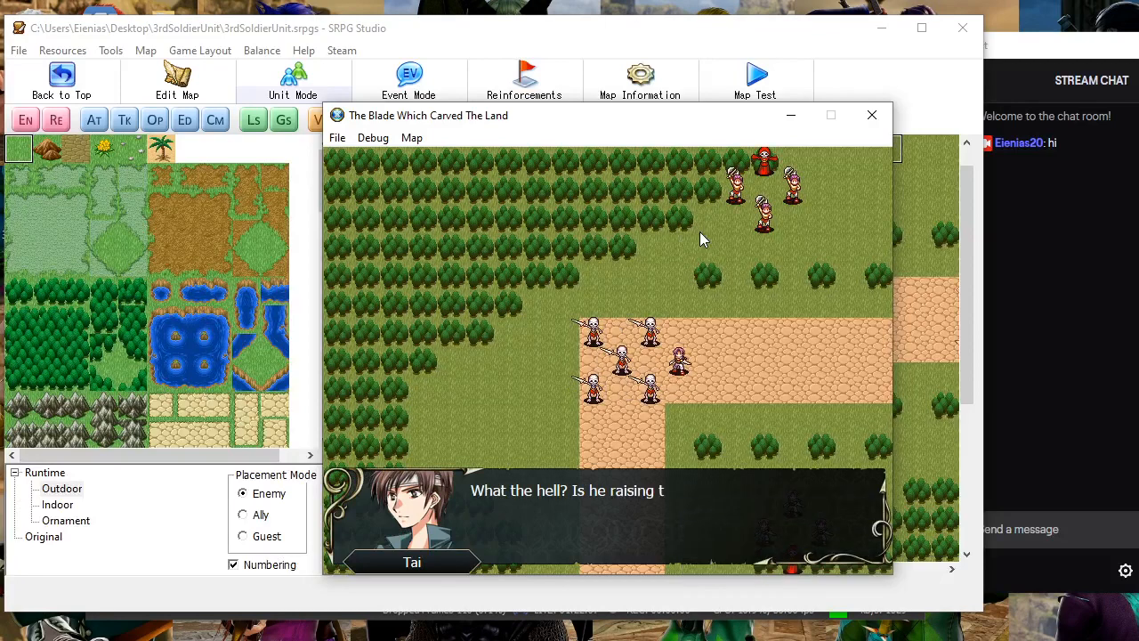
click(699, 233)
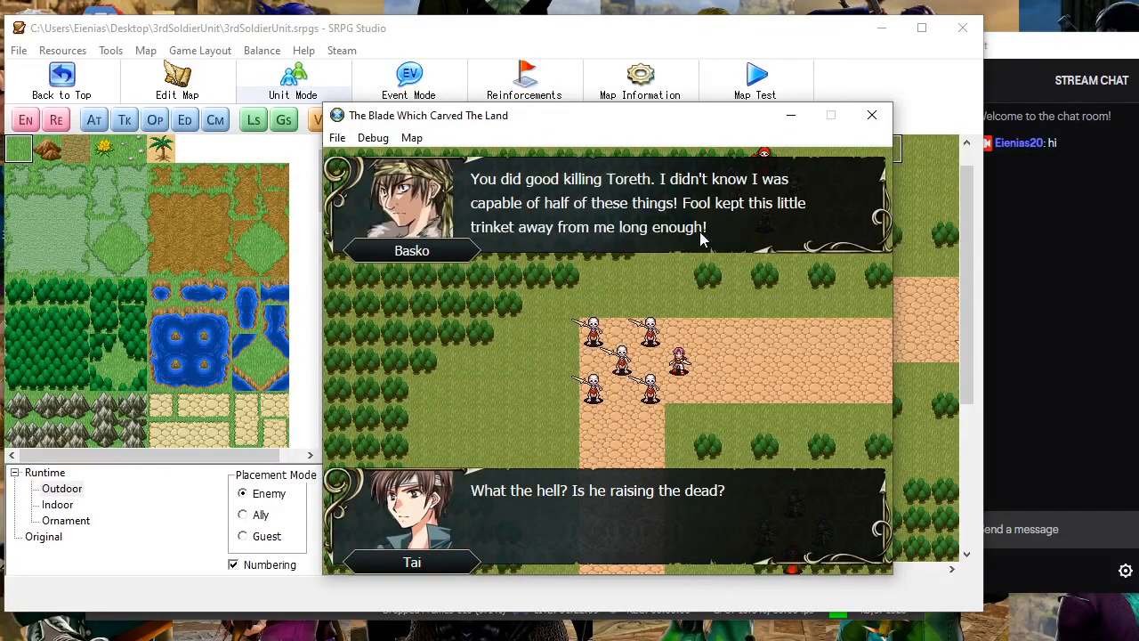
click(699, 235)
click(699, 235)
click(698, 232)
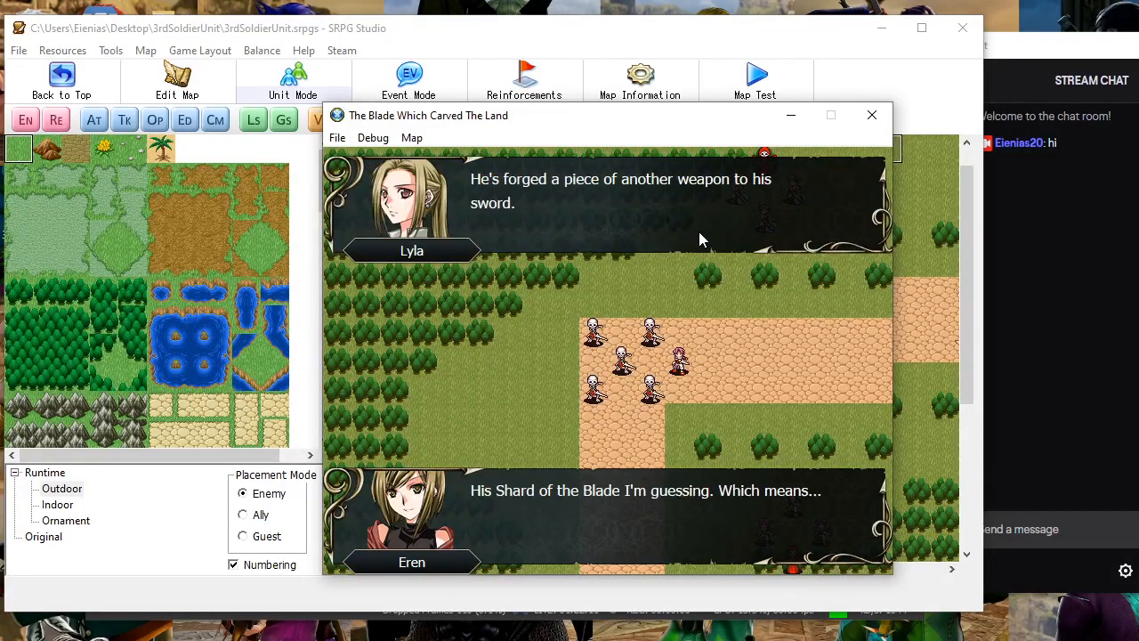
click(699, 232)
click(699, 232)
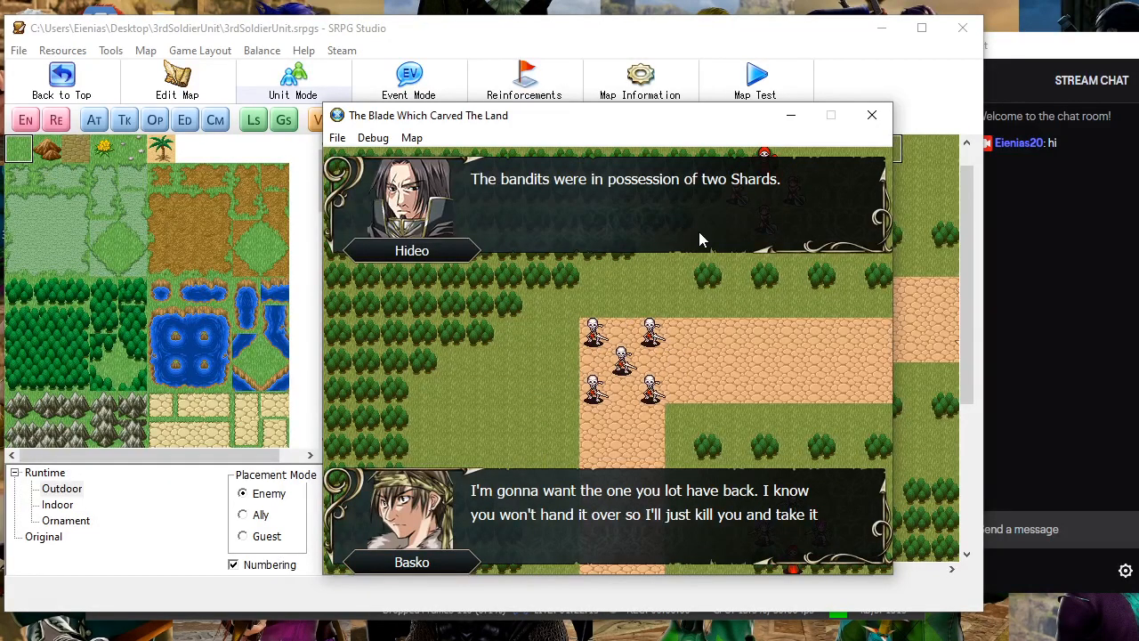
click(698, 231)
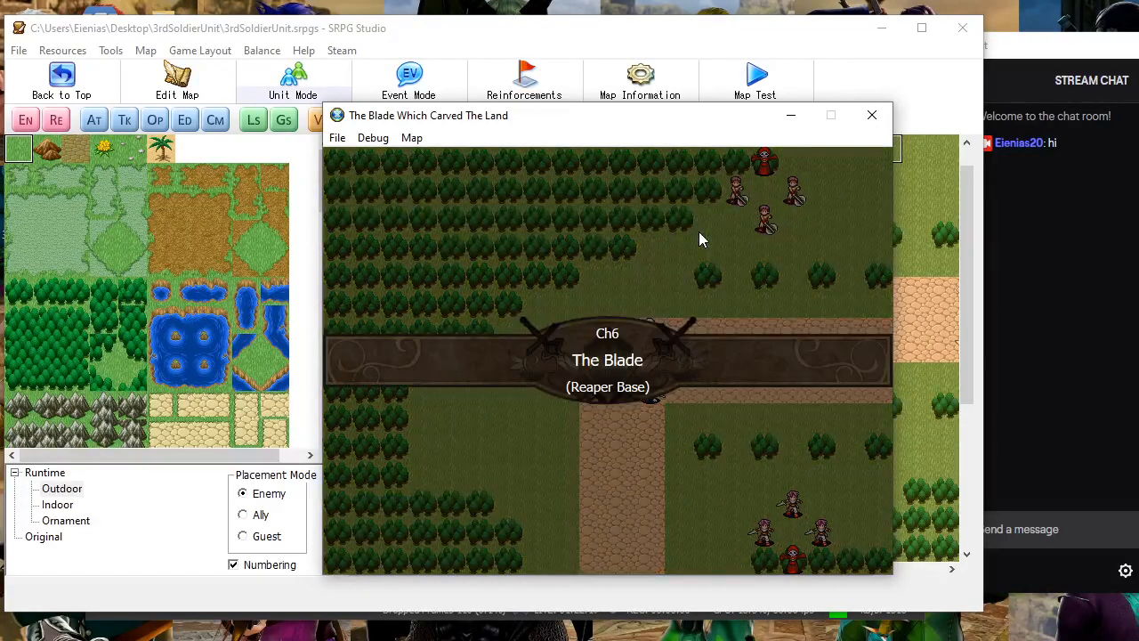
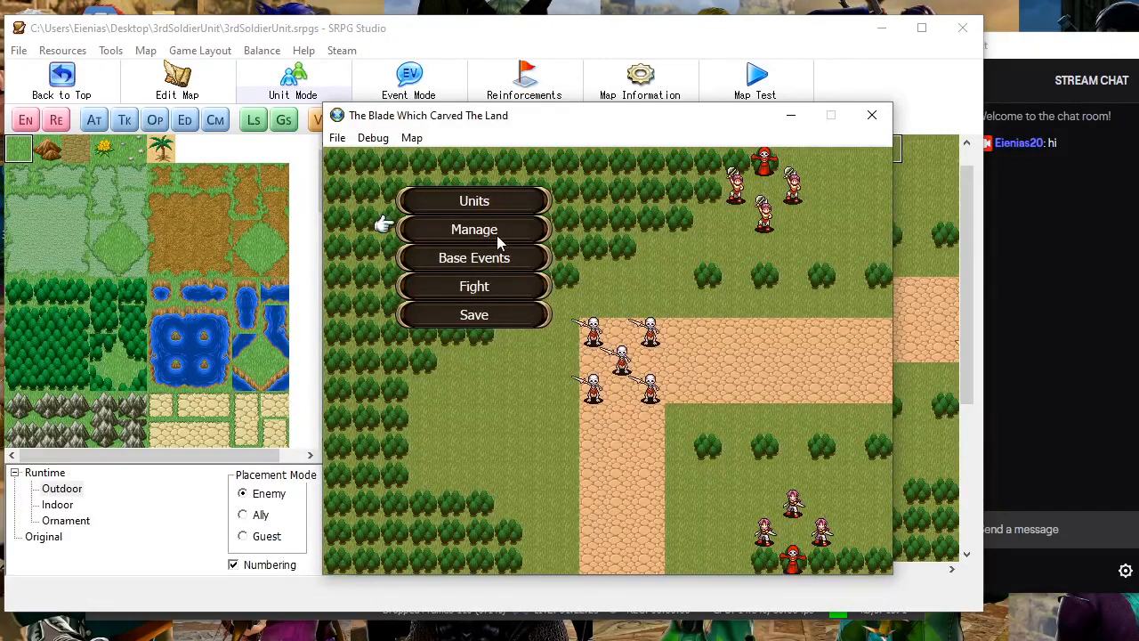
right_click(472, 201)
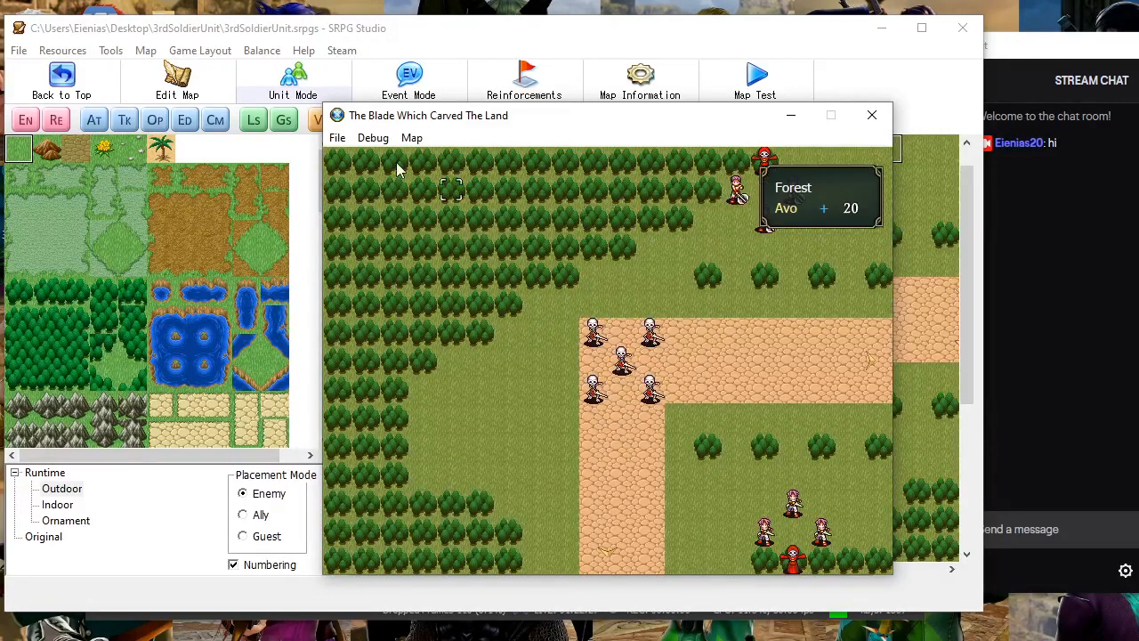
click(872, 114)
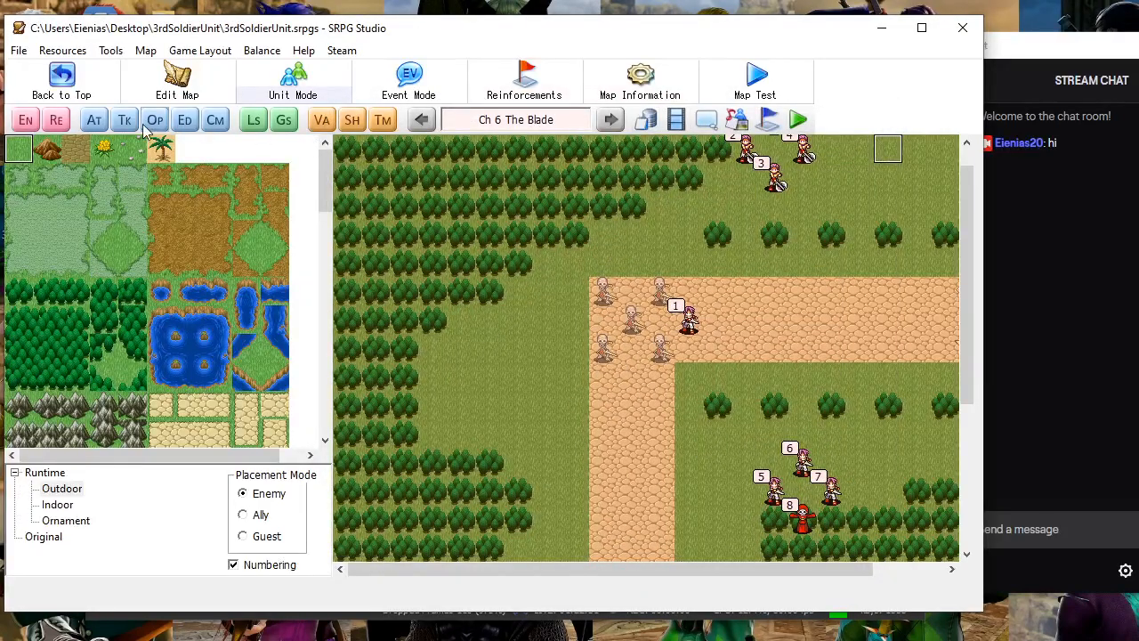
Delete the Basko and (10, 7) Focus on Location commands from the Basko #5 opening event
click(95, 120)
click(95, 130)
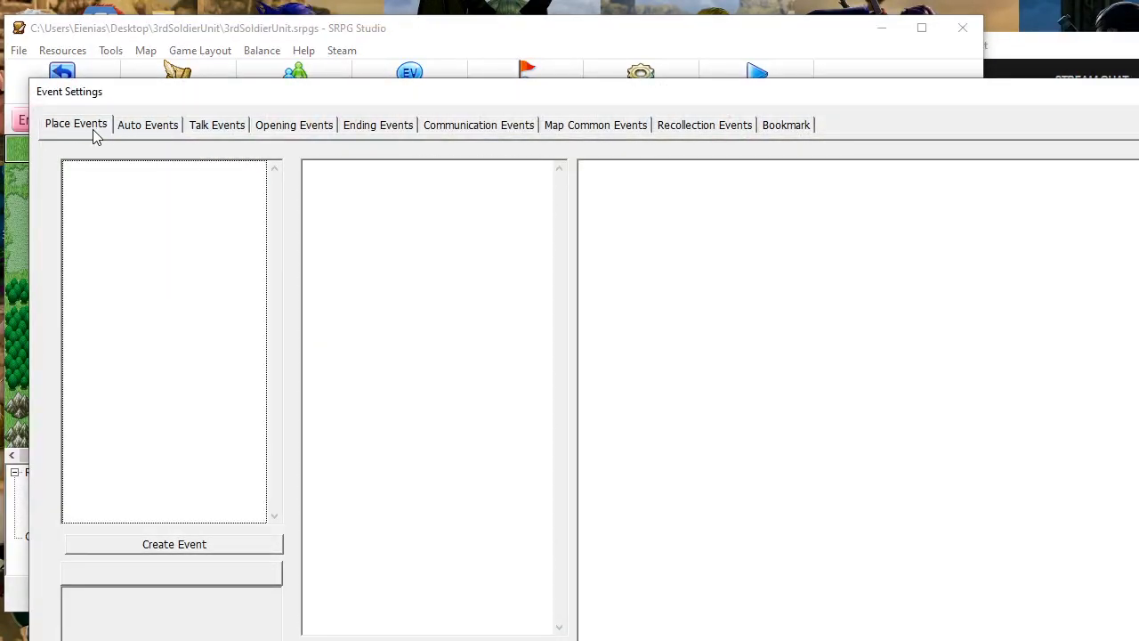
click(156, 128)
click(212, 124)
click(307, 126)
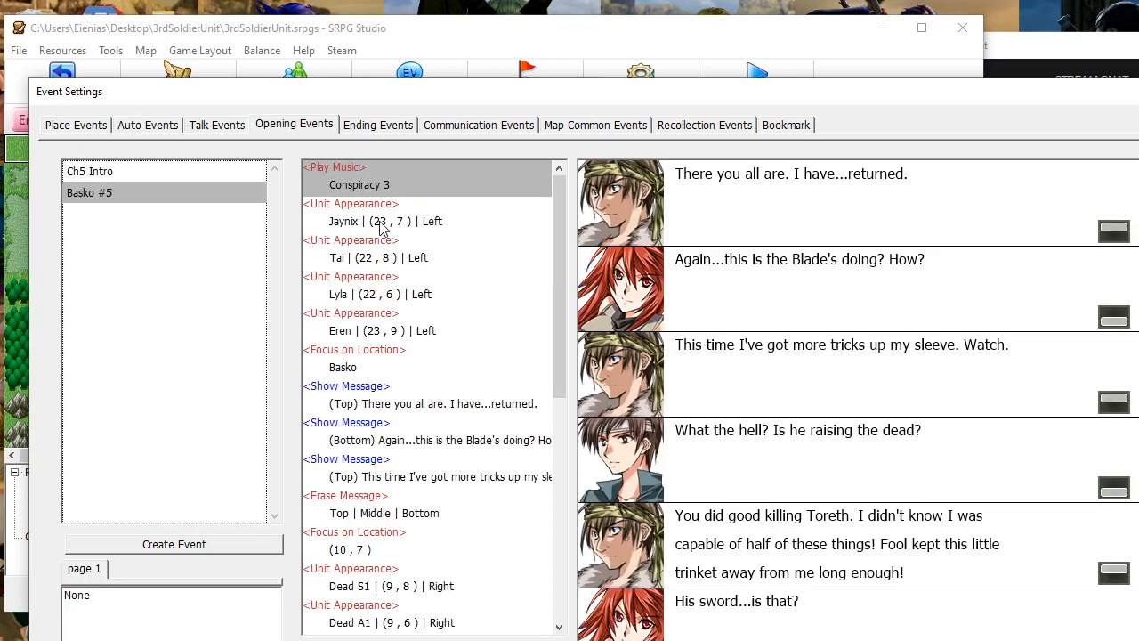
click(381, 363)
right_click(392, 365)
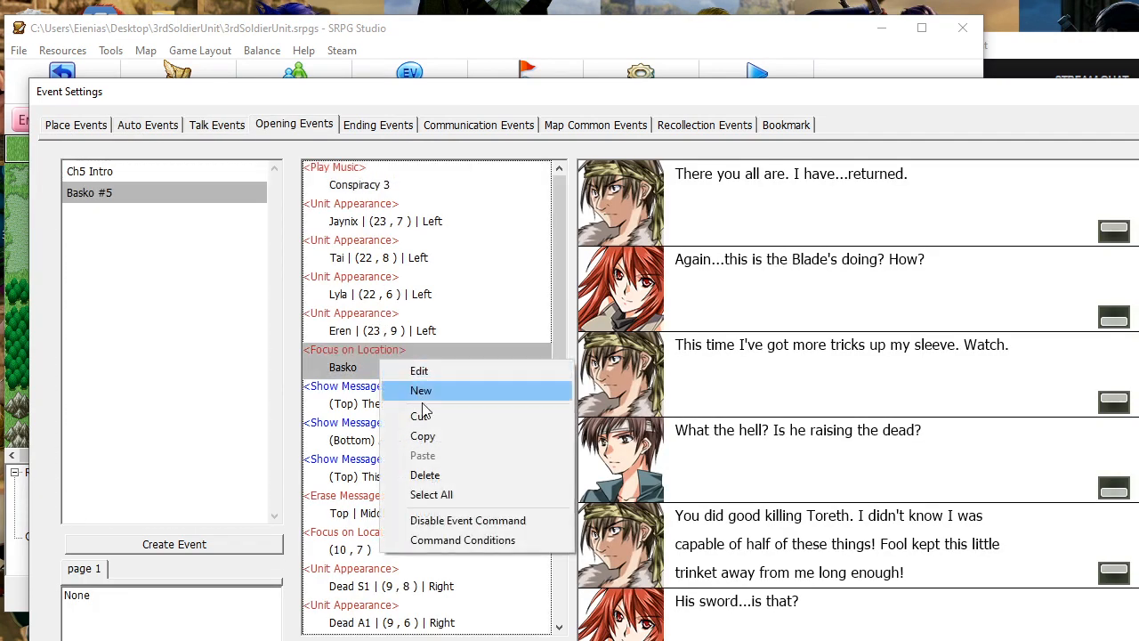
click(448, 474)
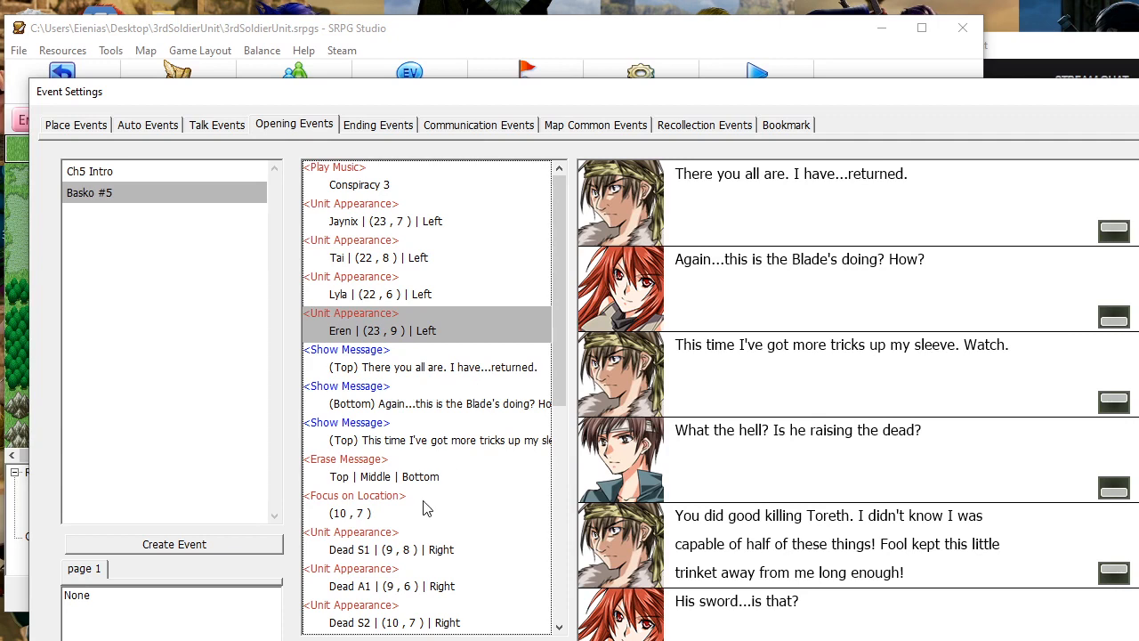
right_click(367, 505)
click(355, 420)
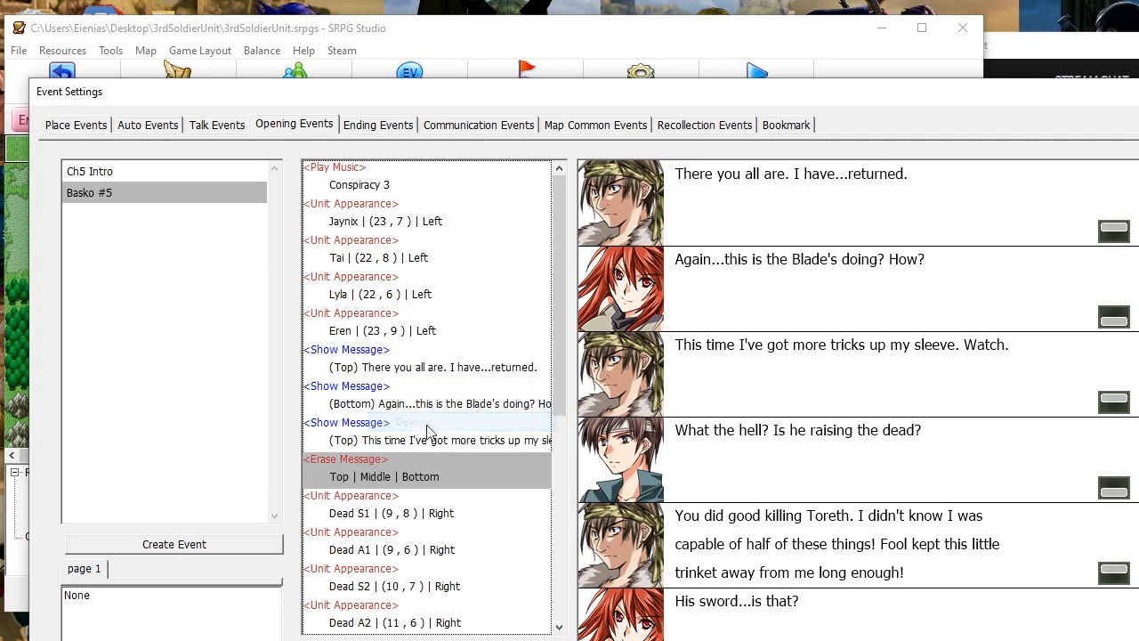
Switch Basko's Move Unit command near the end of the opening event to Course movement and open its course map
scroll(436, 434, down, 7)
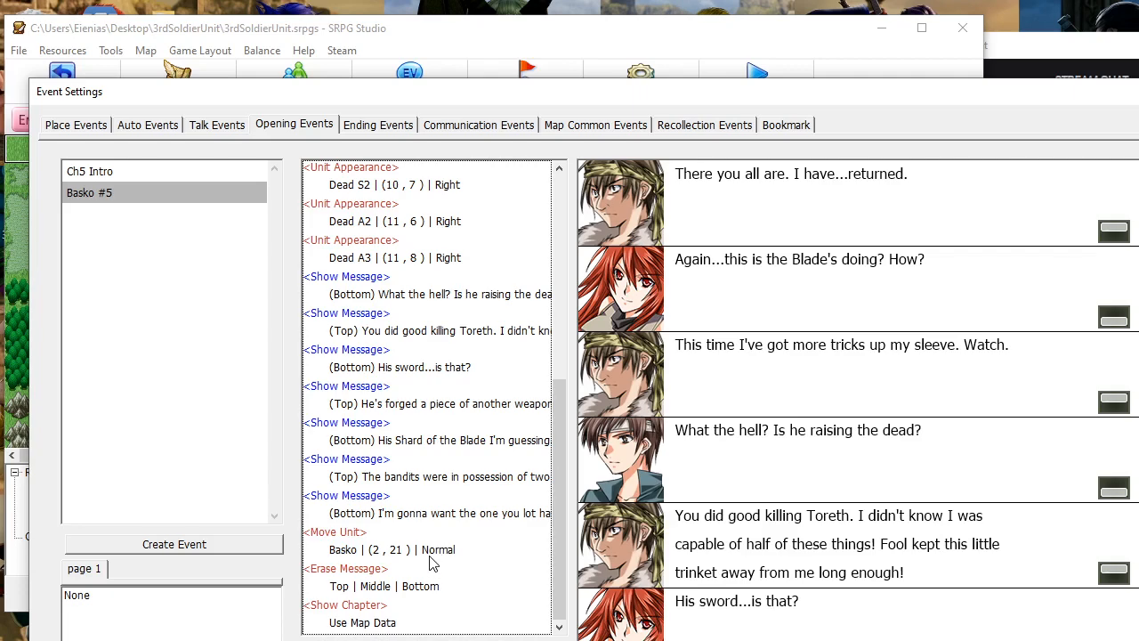
double_click(431, 554)
click(105, 287)
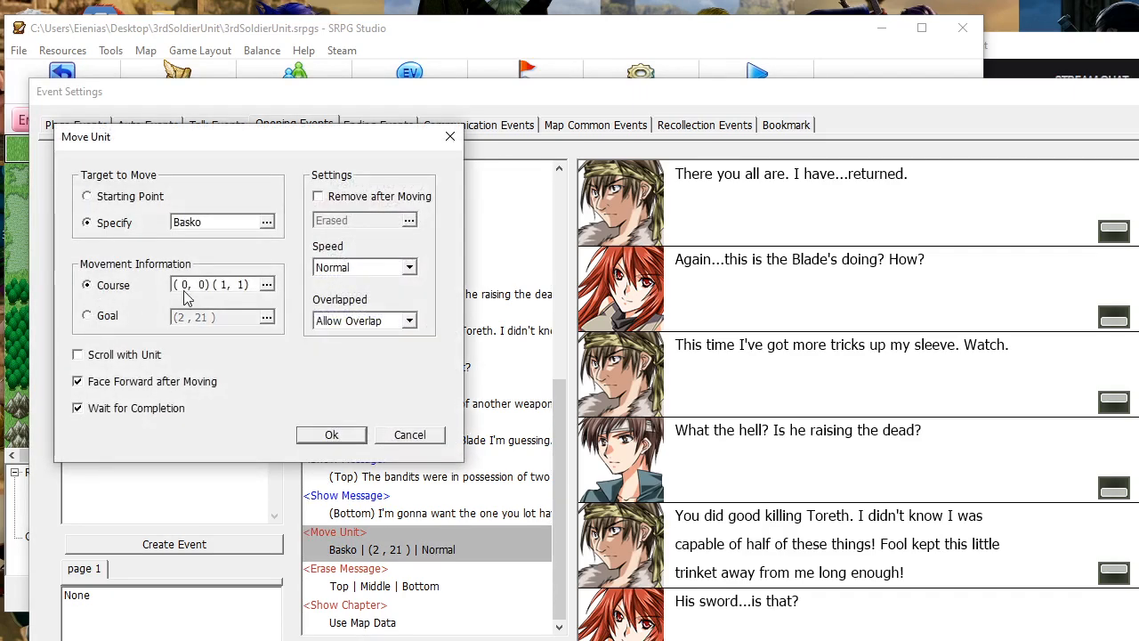
click(205, 285)
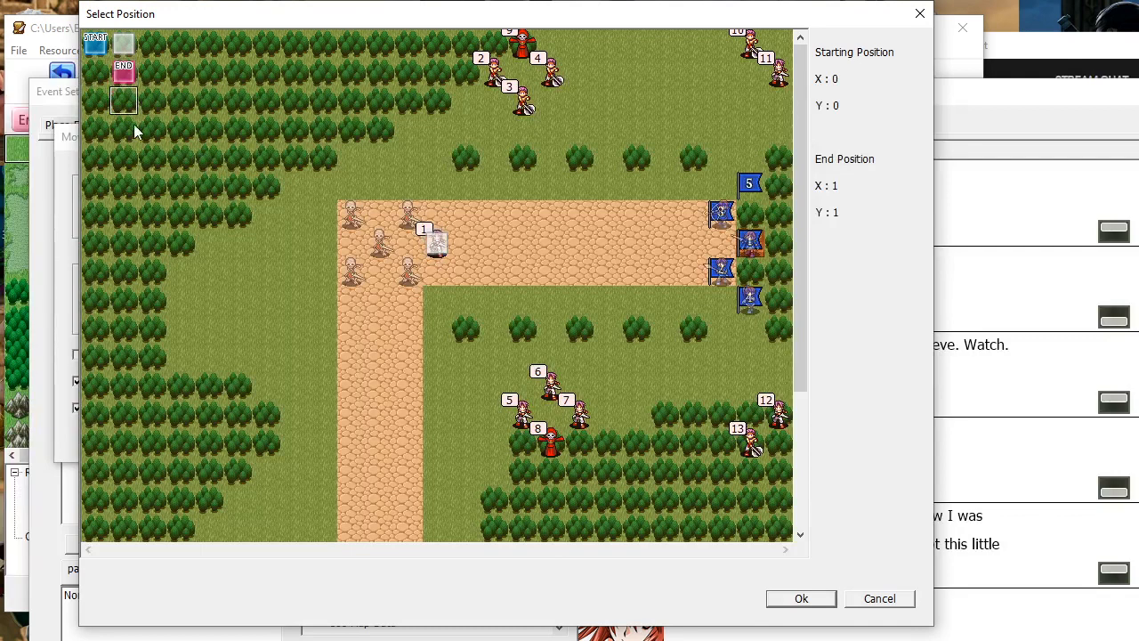
scroll(166, 326, down, 2)
scroll(254, 245, up, 2)
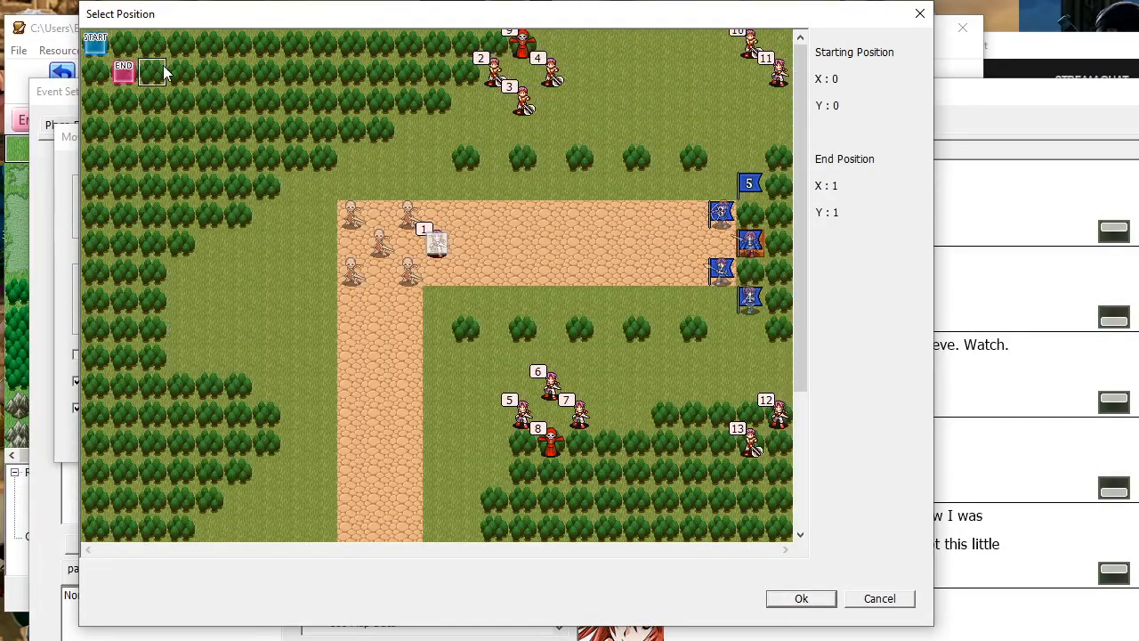
scroll(391, 294, down, 1)
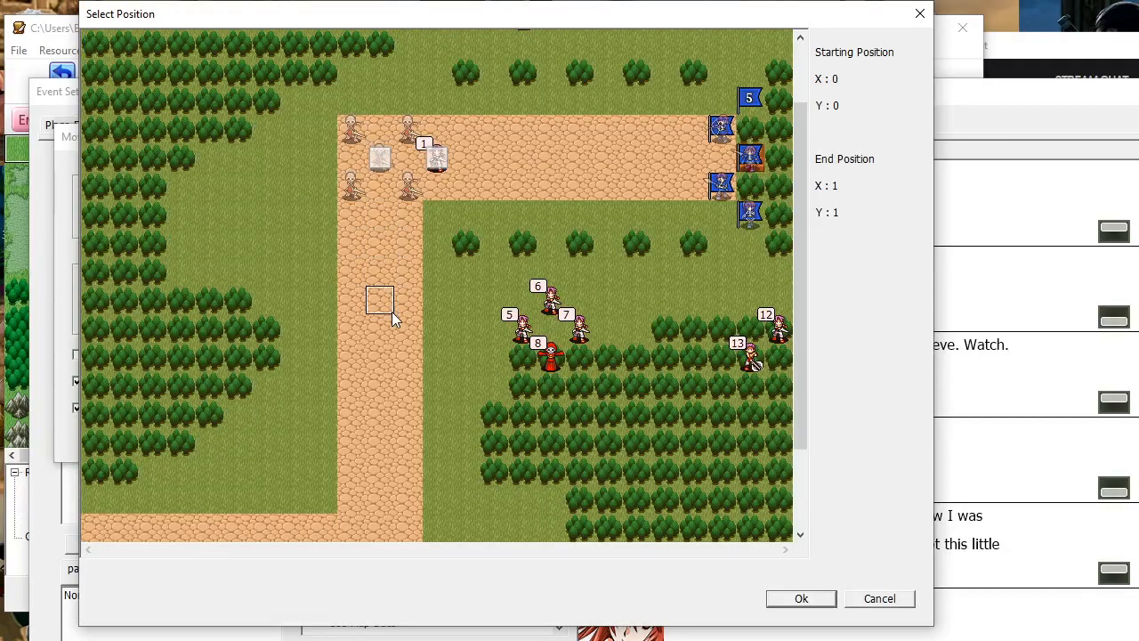
scroll(382, 299, up, 1)
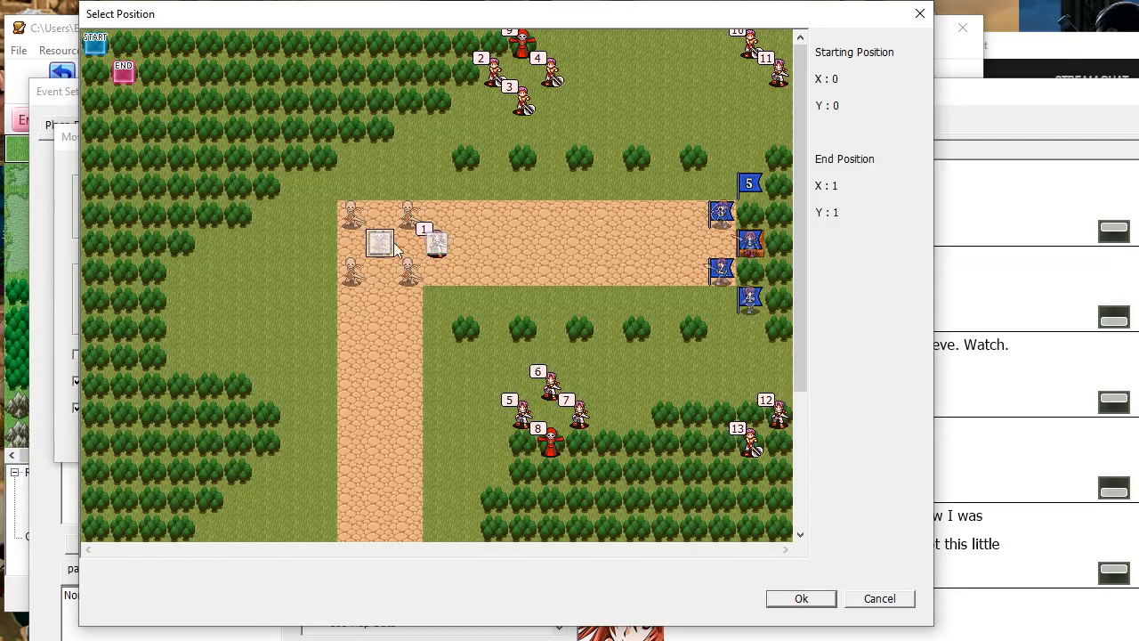
scroll(340, 420, down, 2)
scroll(340, 420, down, 4)
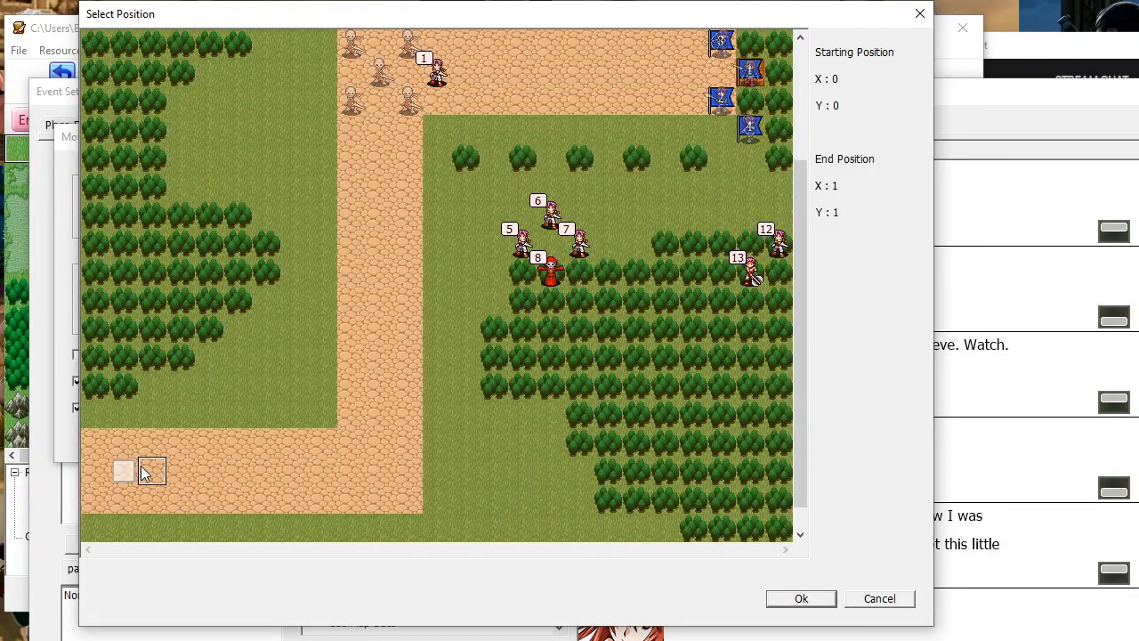
scroll(147, 470, up, 4)
scroll(210, 309, up, 2)
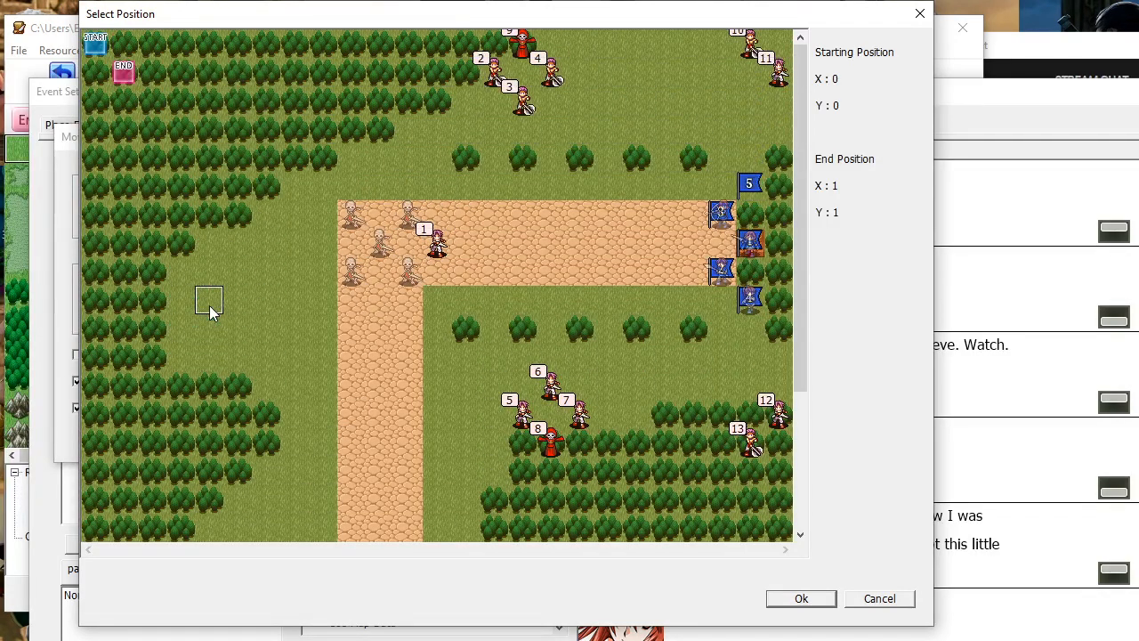
Set the course's starting position to Basko's tile at (12, 7) and its end position to (1, 21) on the southwest road
click(95, 44)
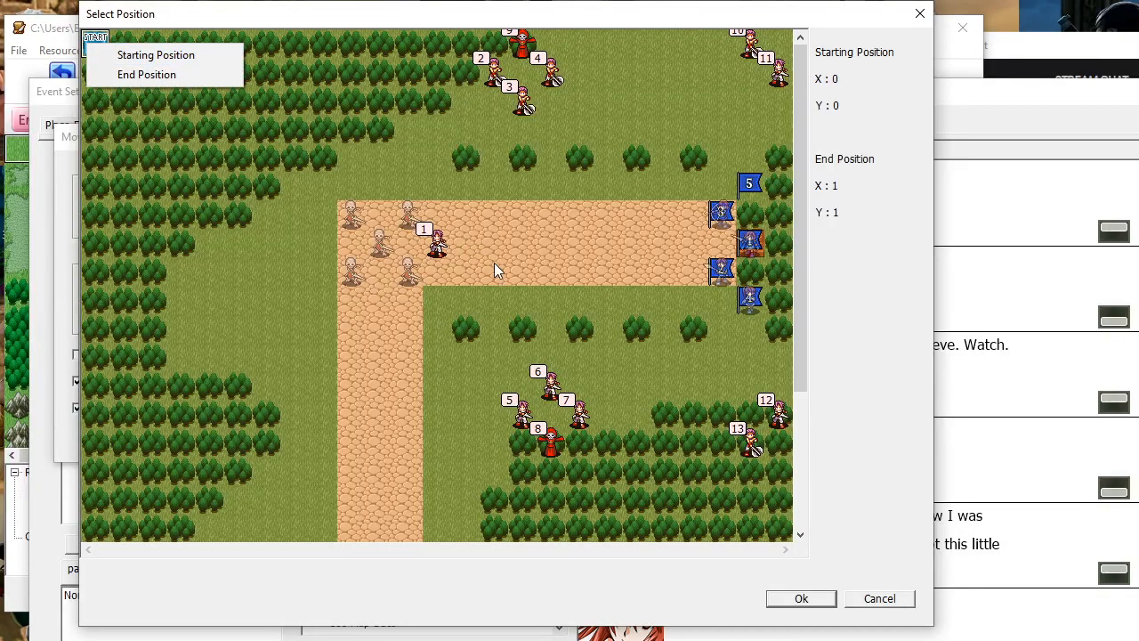
click(431, 235)
click(472, 243)
scroll(139, 198, down, 6)
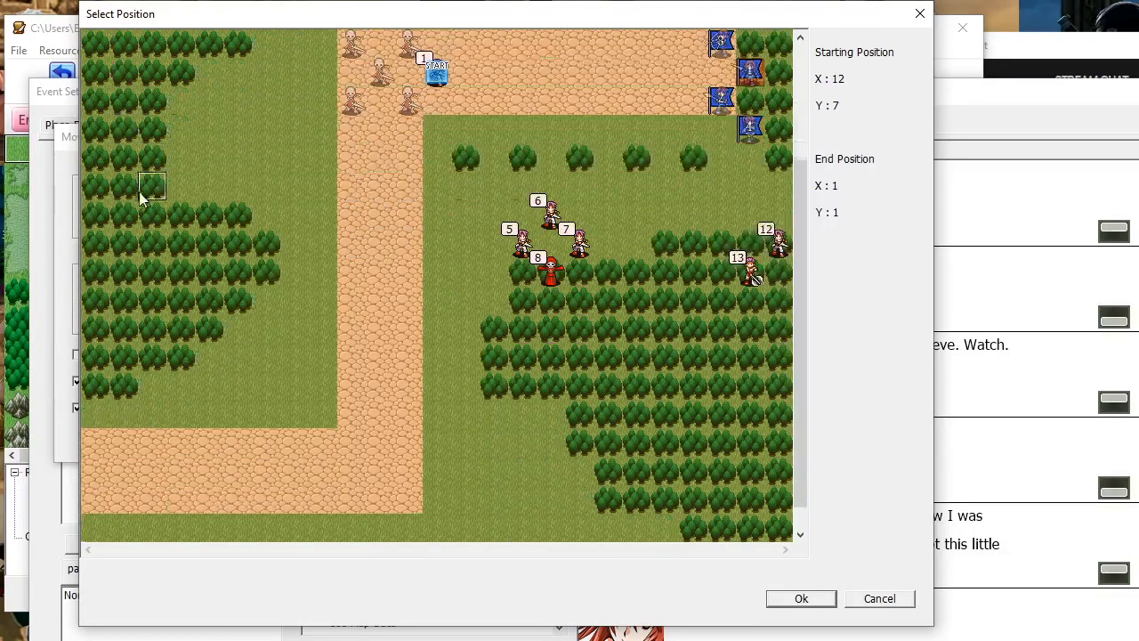
click(123, 458)
click(157, 472)
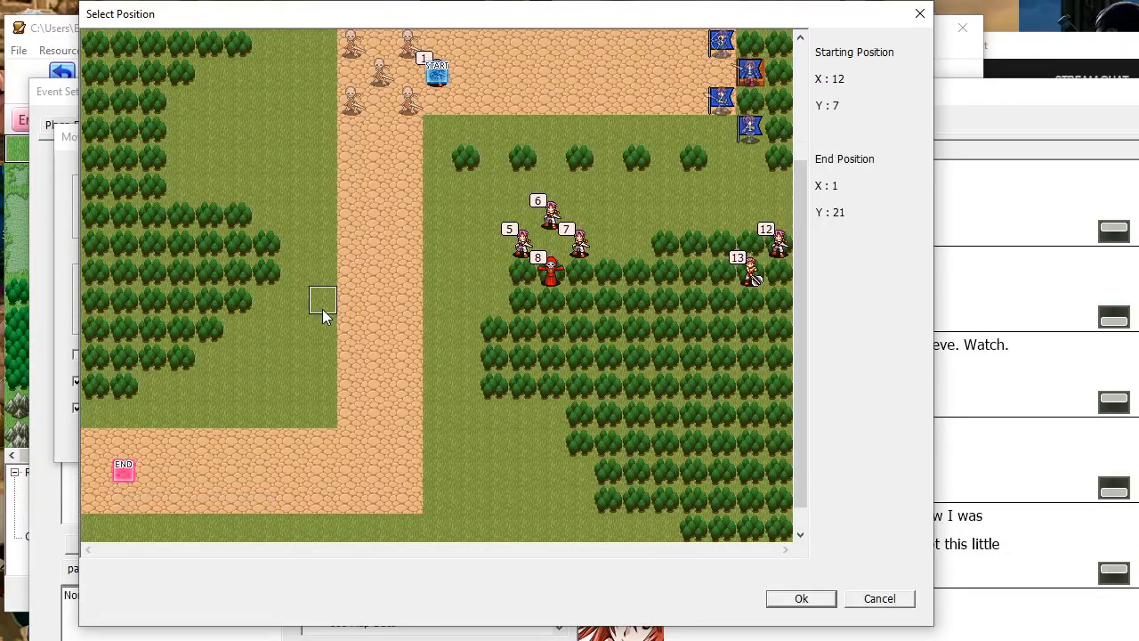
Try to define Basko's course with waypoints only at the road's two turning points
scroll(322, 313, up, 2)
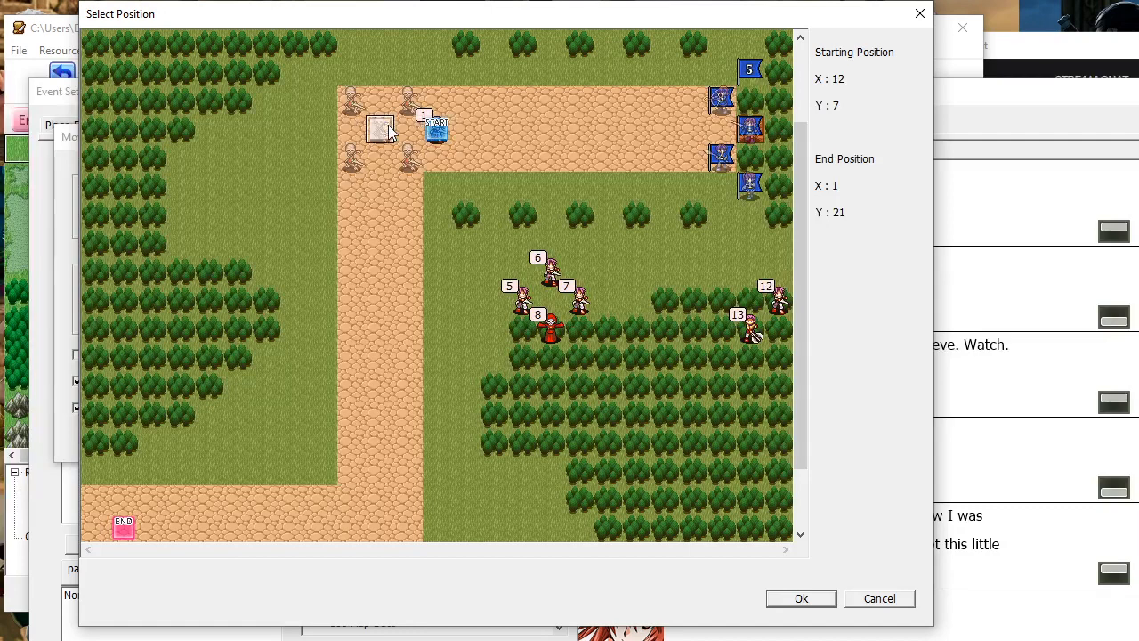
scroll(381, 232, down, 3)
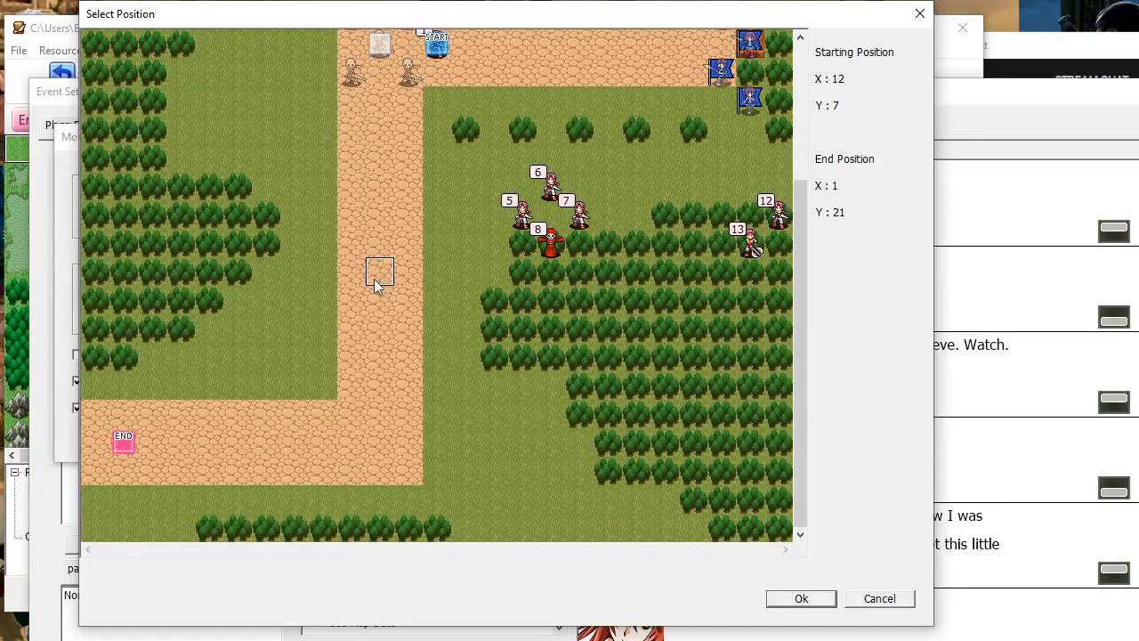
click(374, 443)
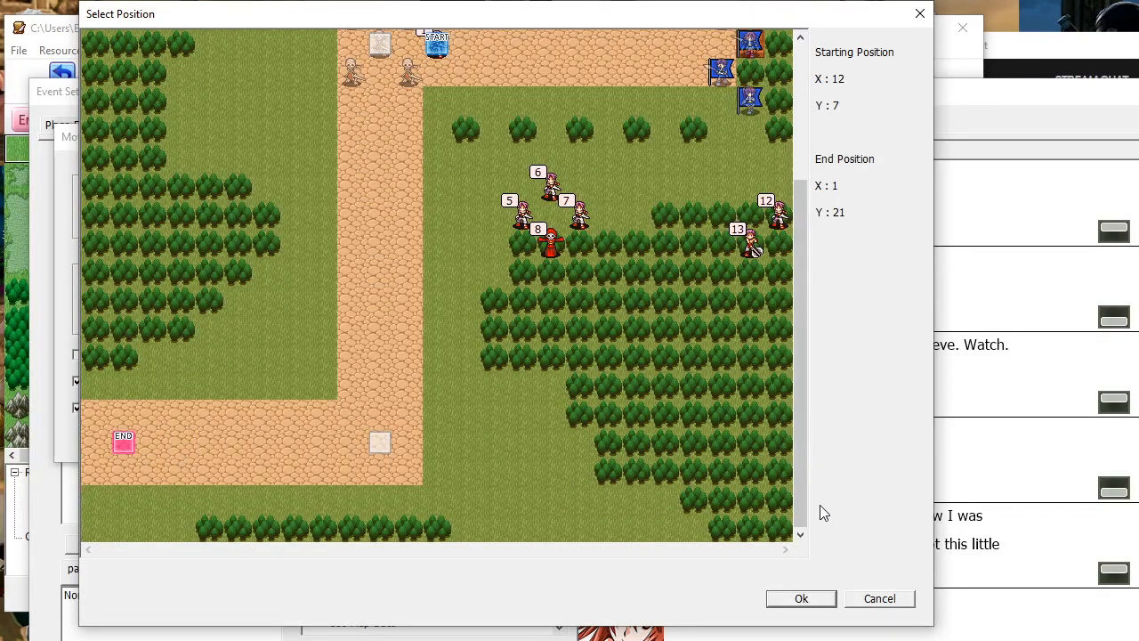
click(802, 599)
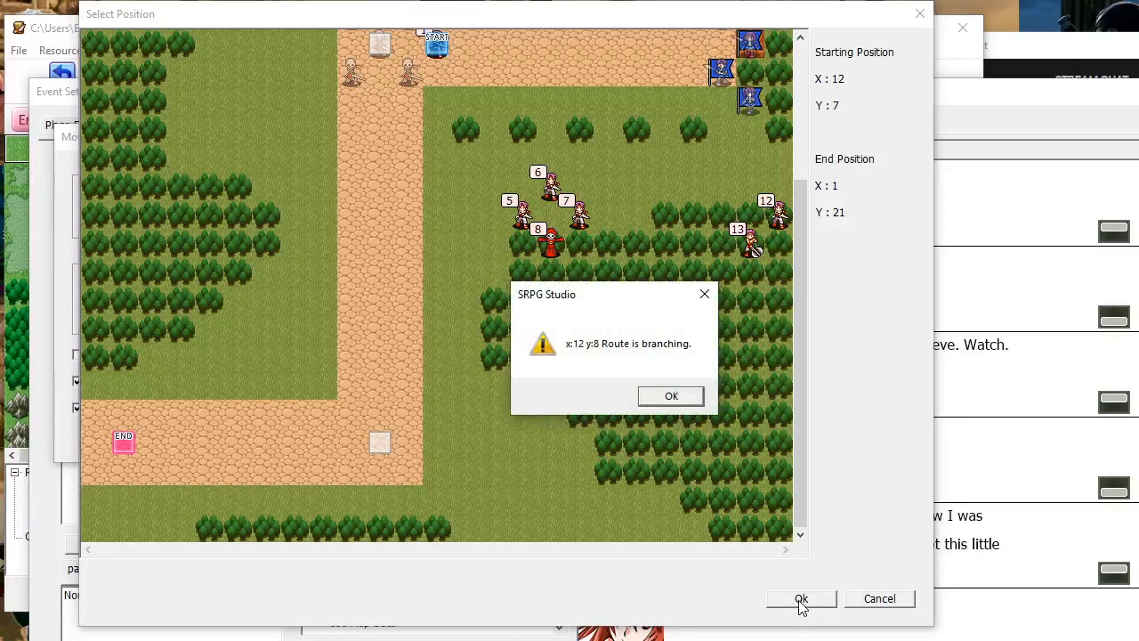
click(671, 396)
scroll(466, 354, up, 2)
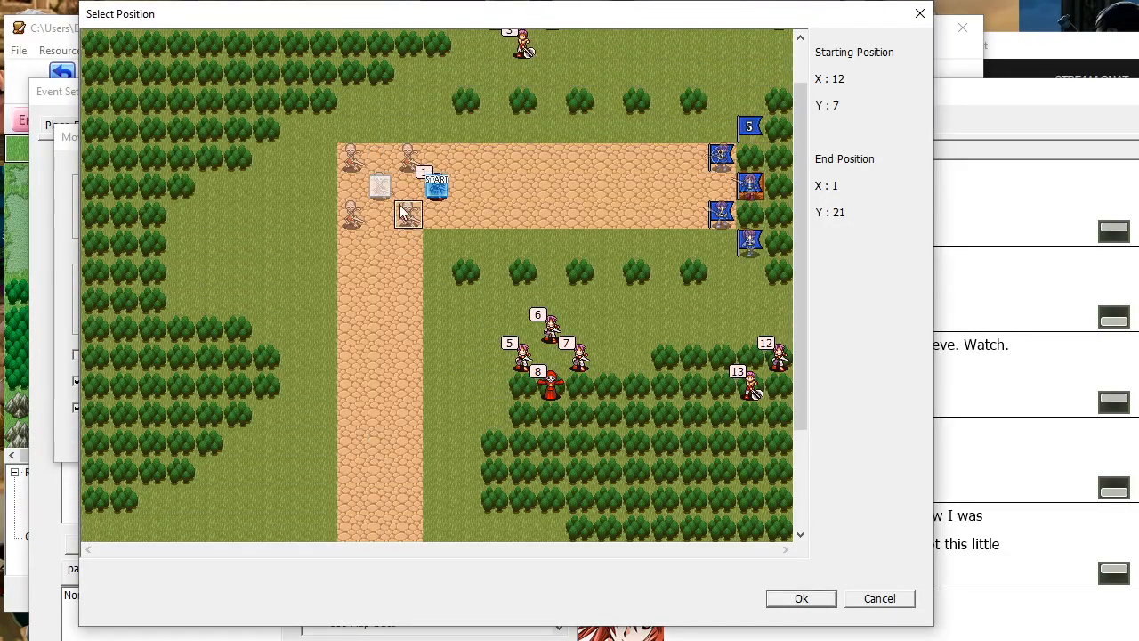
scroll(407, 470, down, 3)
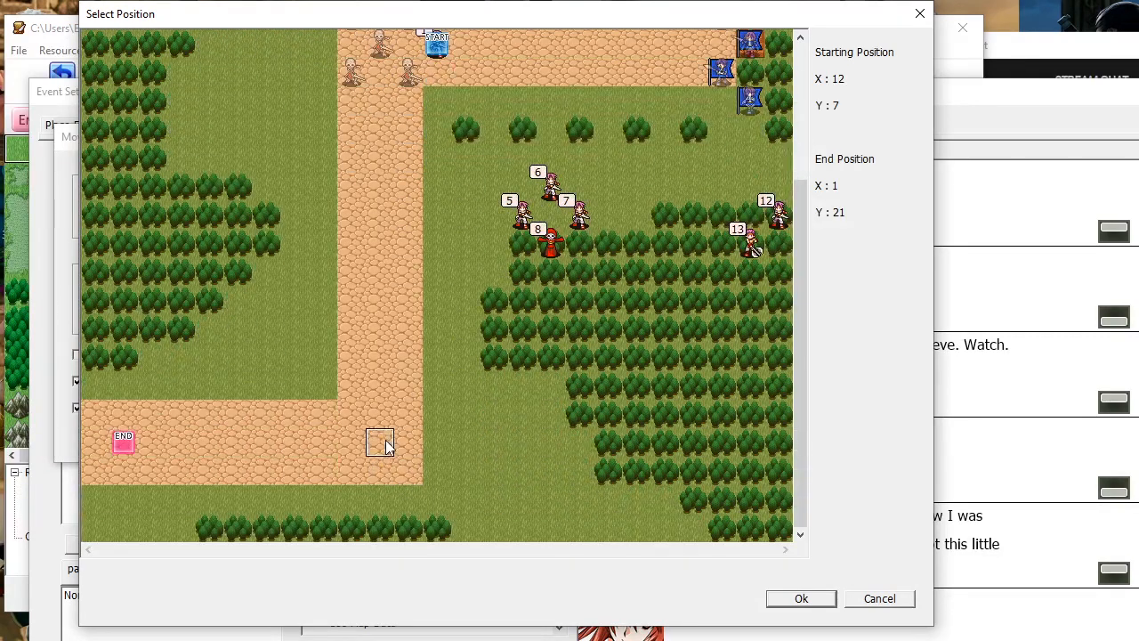
scroll(382, 445, up, 3)
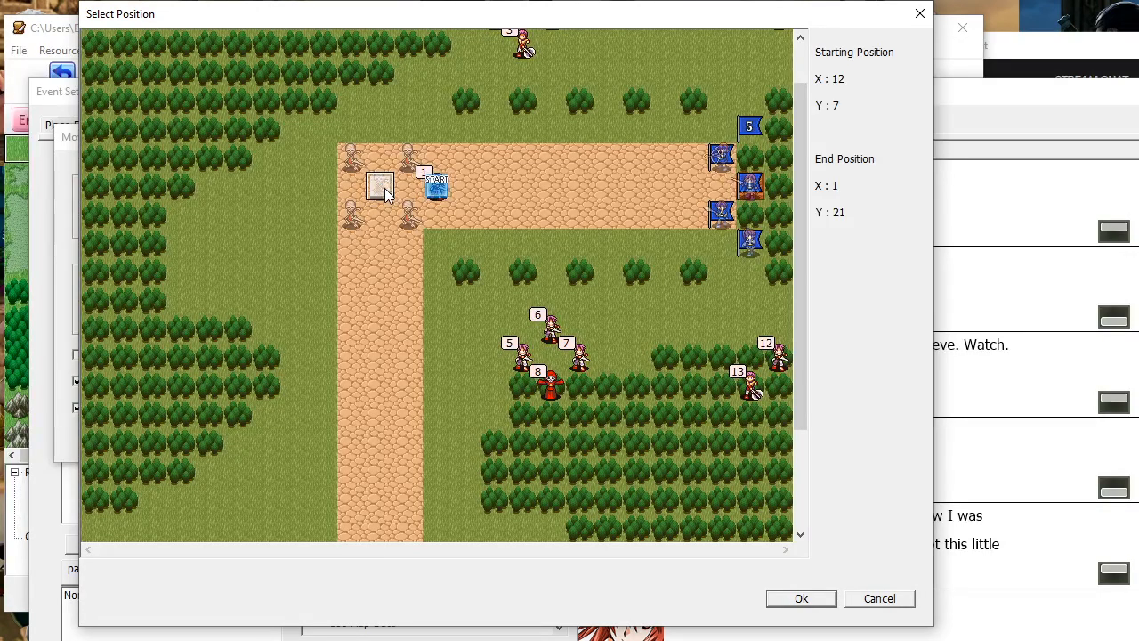
scroll(405, 232, down, 3)
right_click(377, 441)
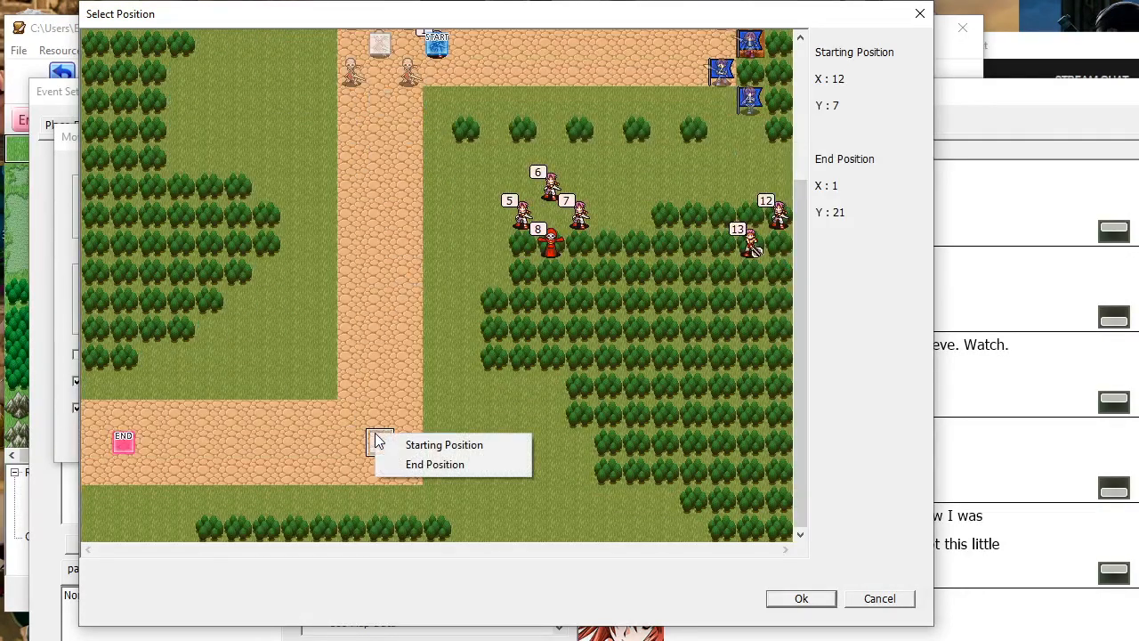
click(788, 602)
click(789, 605)
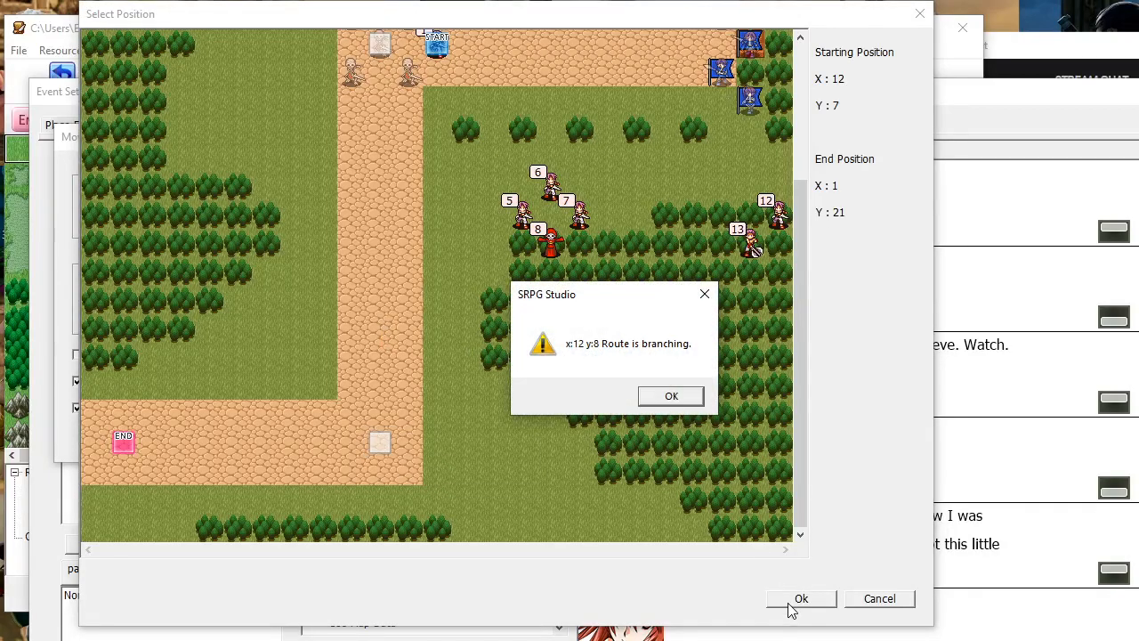
click(671, 397)
Clear the two corner waypoints, reset the starting position to (12, 7), and try to accept the course without waypoints
scroll(418, 258, up, 2)
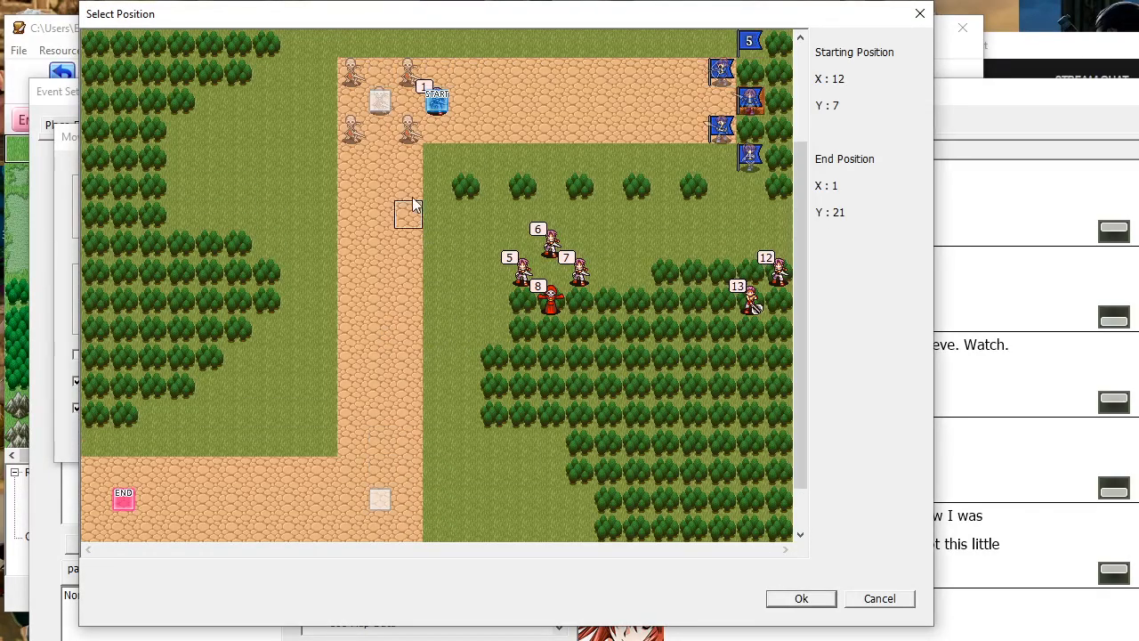
right_click(384, 105)
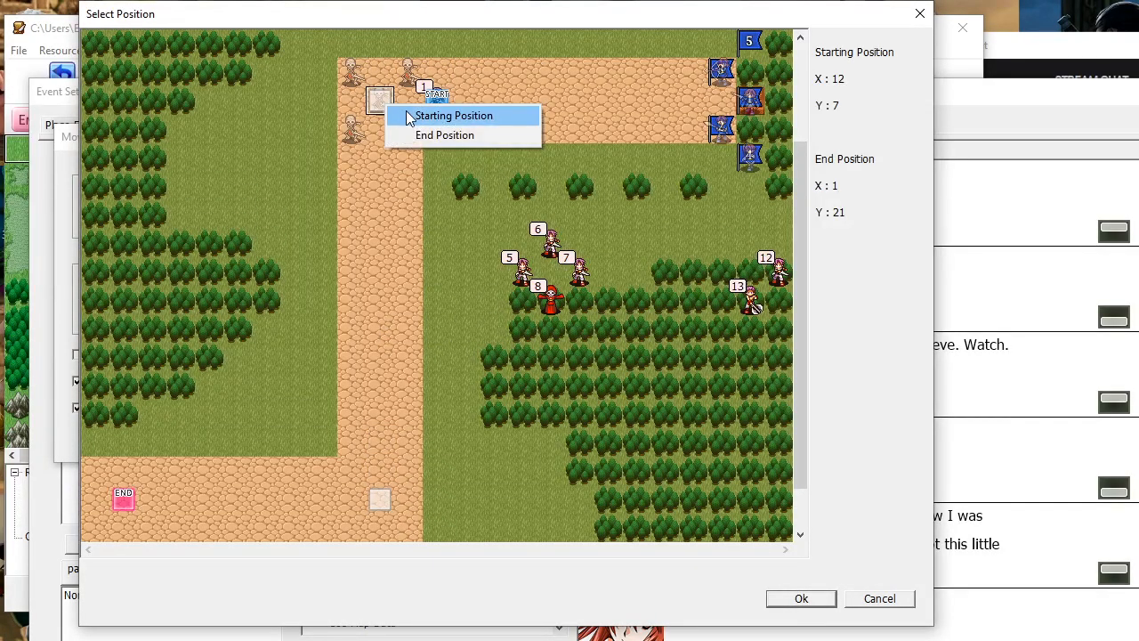
click(449, 116)
right_click(449, 100)
click(481, 112)
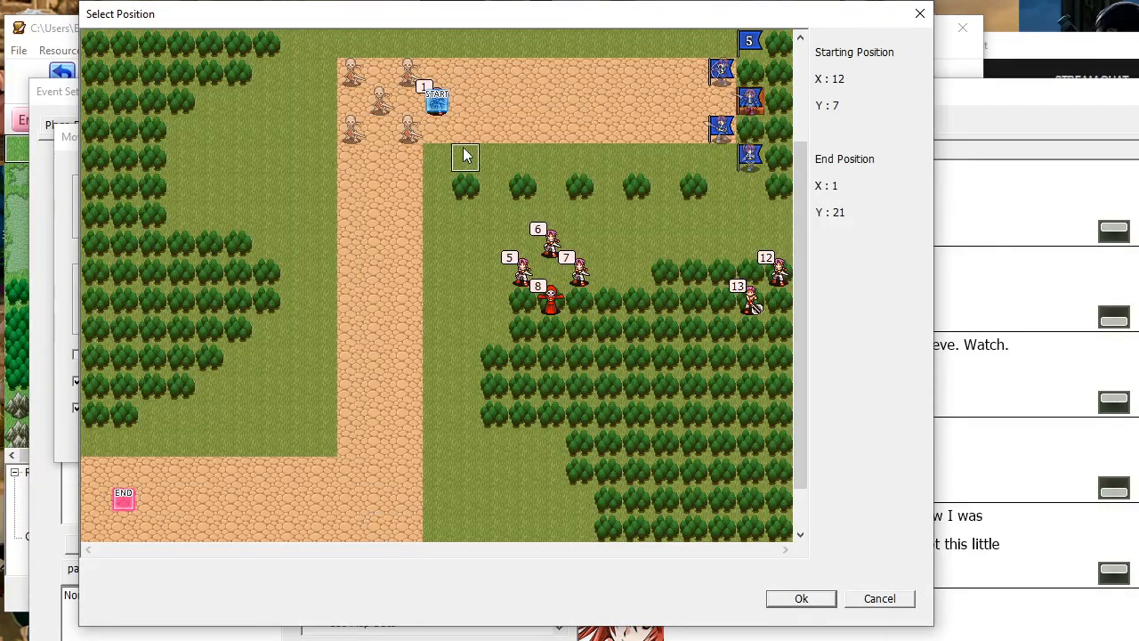
click(794, 597)
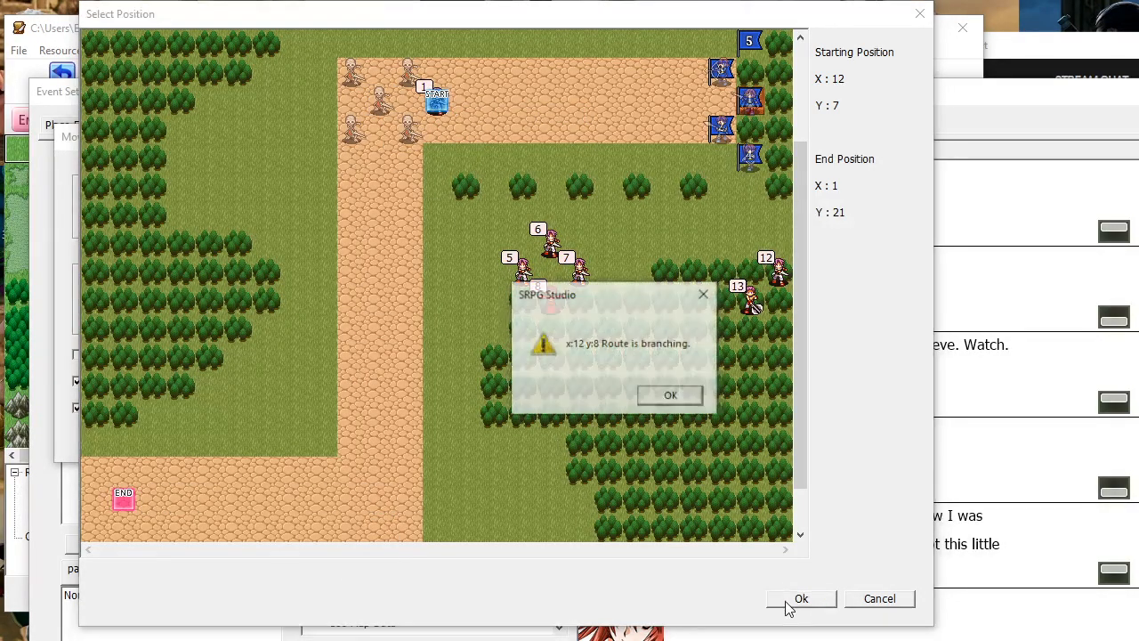
click(671, 396)
scroll(682, 400, up, 4)
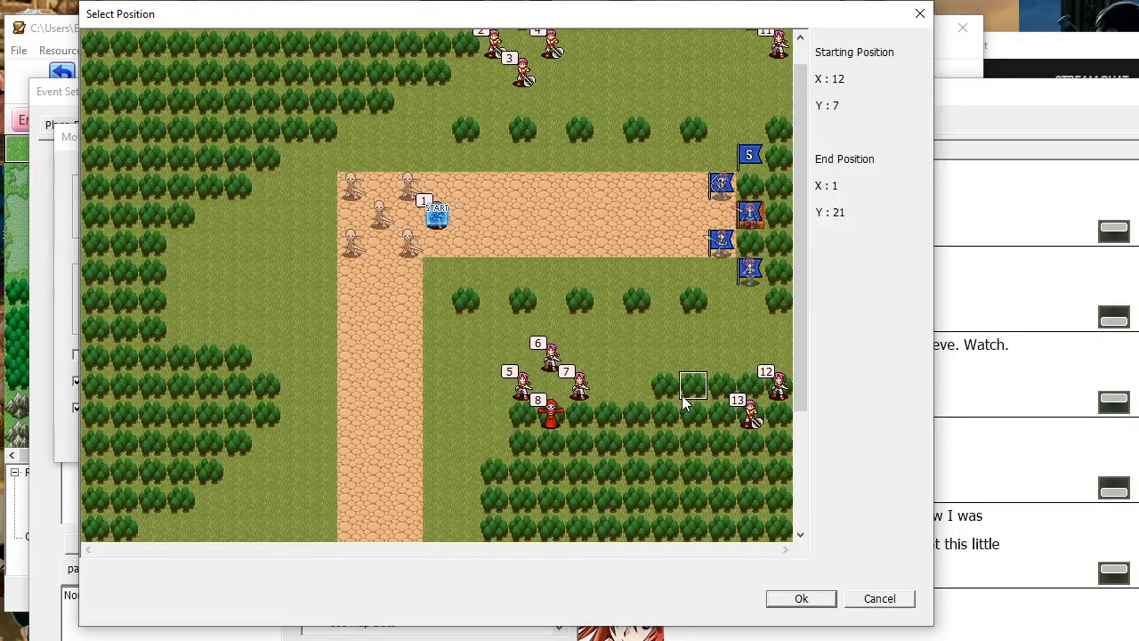
scroll(683, 402, up, 1)
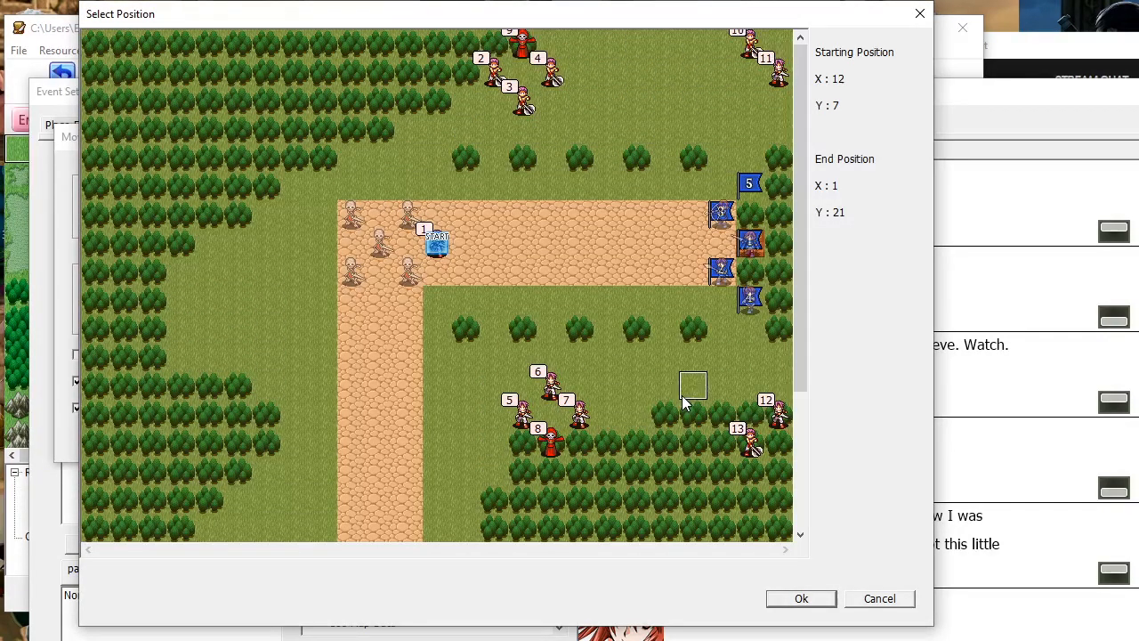
Mark adjoining course tiles from Basko's start west to the middle of the vertical road, then south down that road
click(399, 251)
click(386, 247)
click(385, 291)
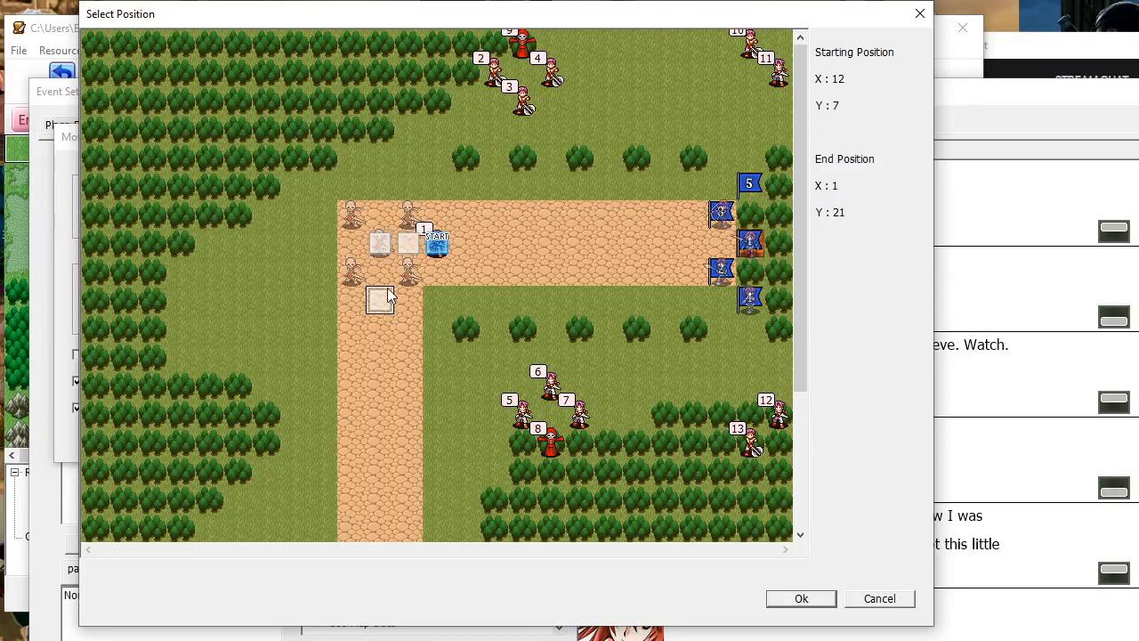
click(385, 280)
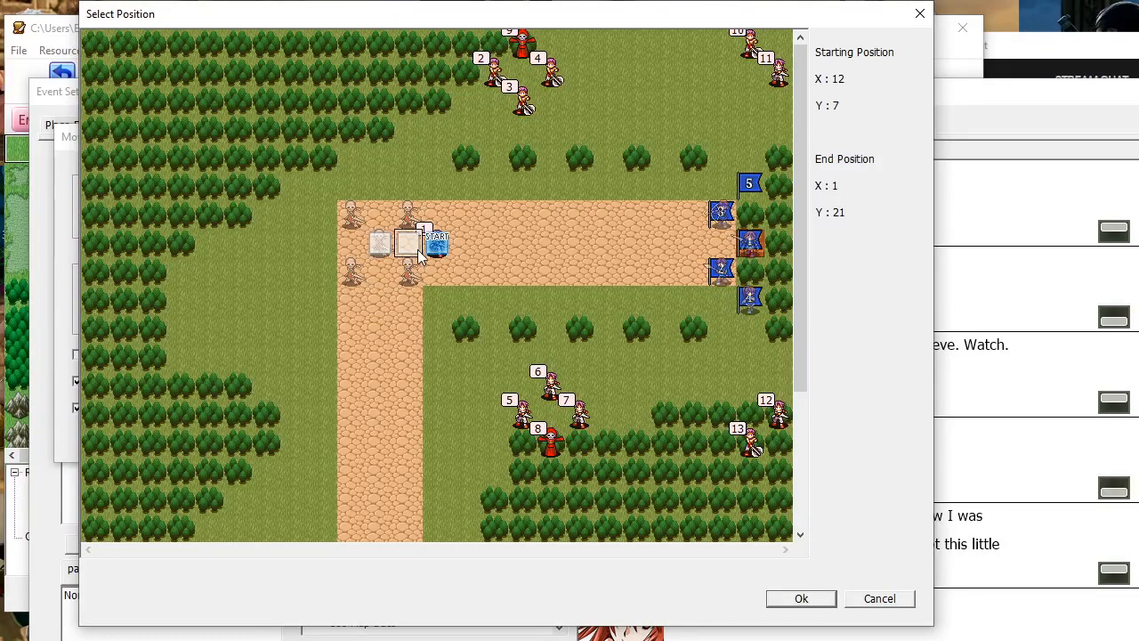
click(379, 335)
click(378, 364)
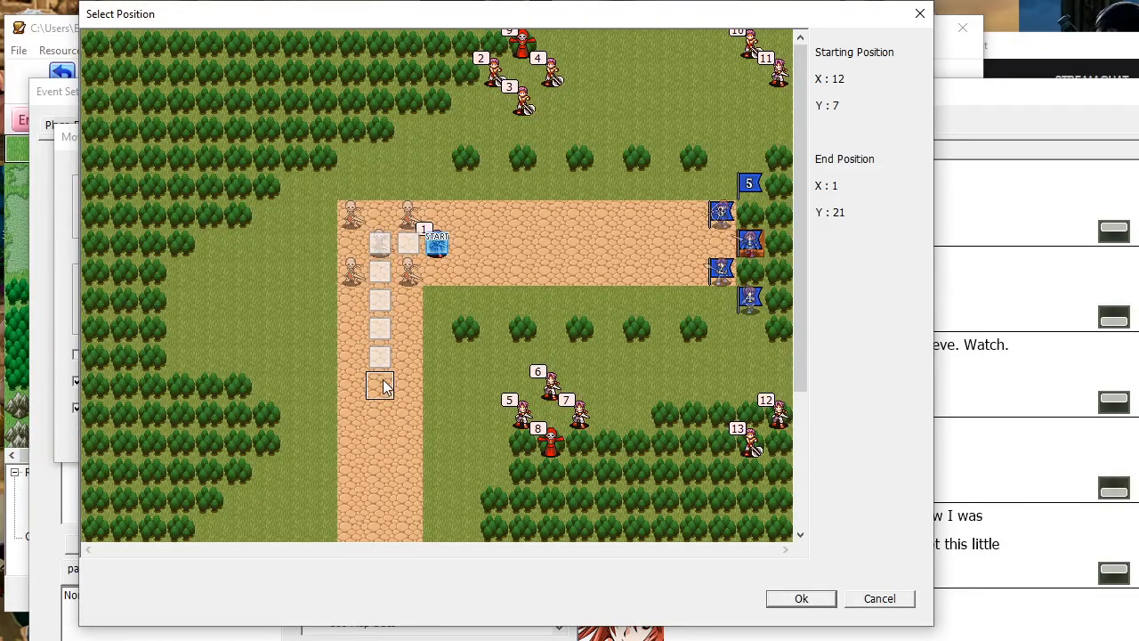
click(378, 393)
click(379, 421)
click(379, 443)
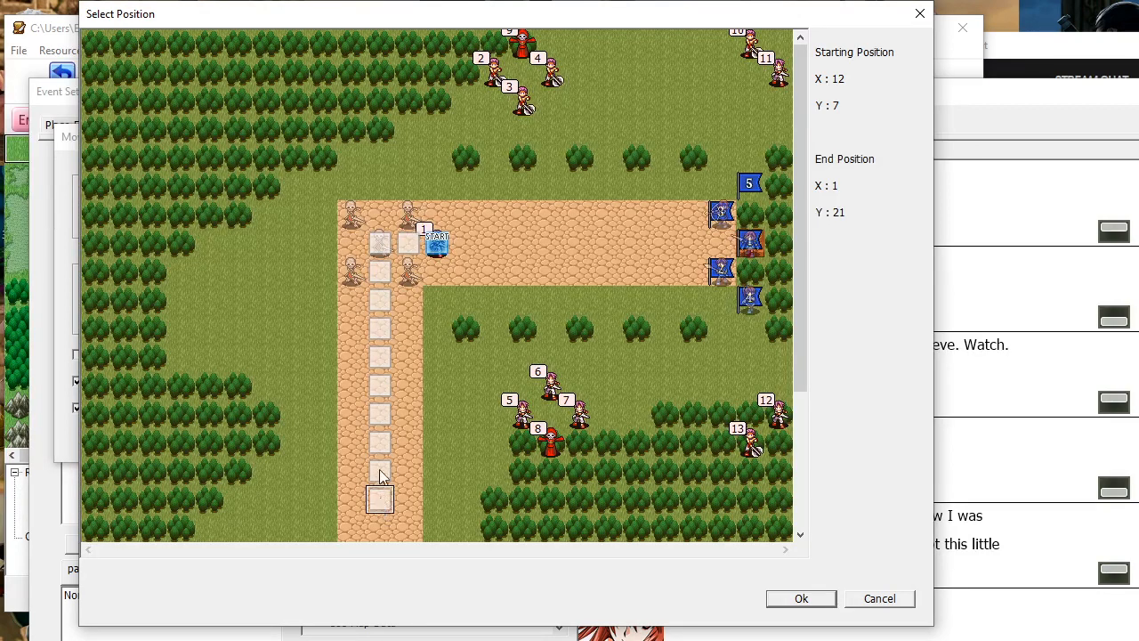
scroll(380, 470, down, 2)
click(379, 355)
click(379, 412)
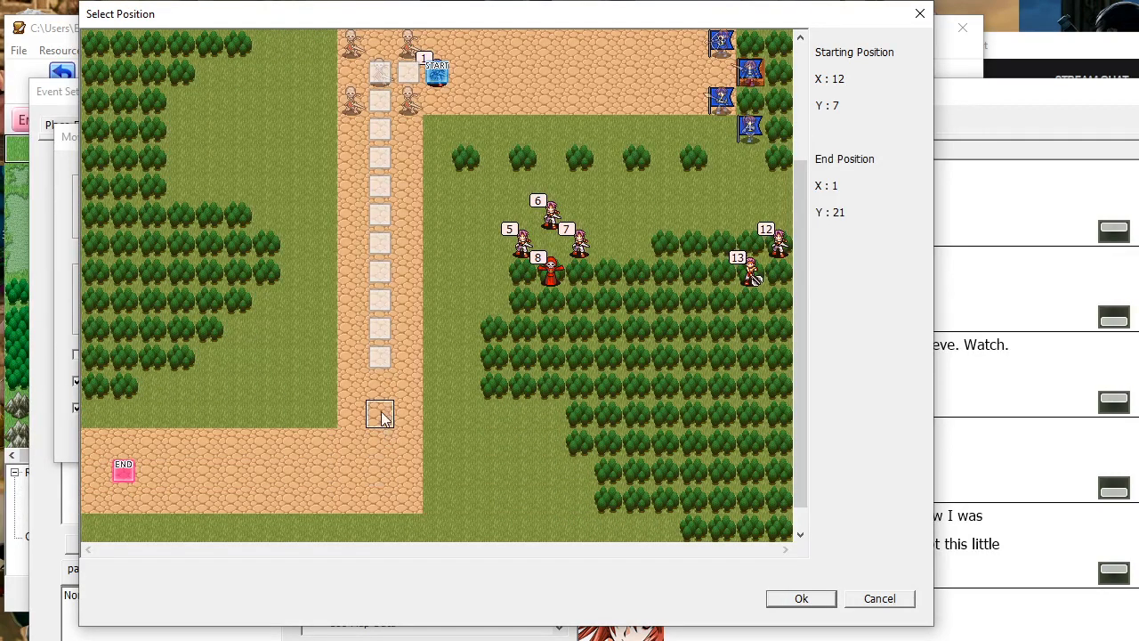
click(381, 416)
Continue the course tile by tile around the lower corner and west along the road to the end marker, and accept it
click(377, 471)
click(351, 472)
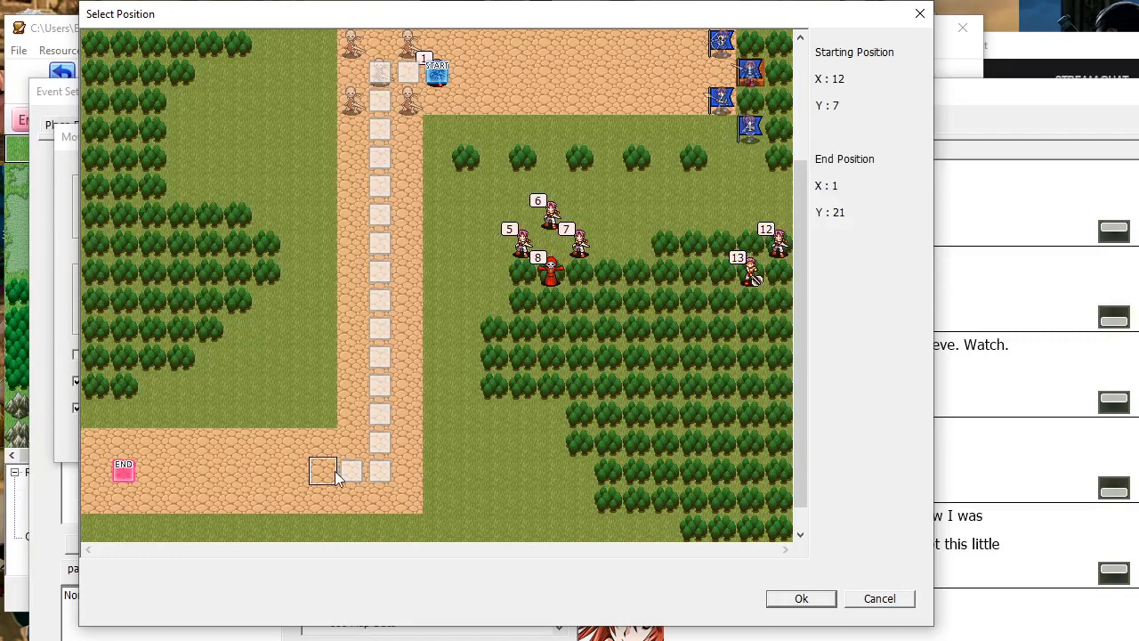
click(323, 473)
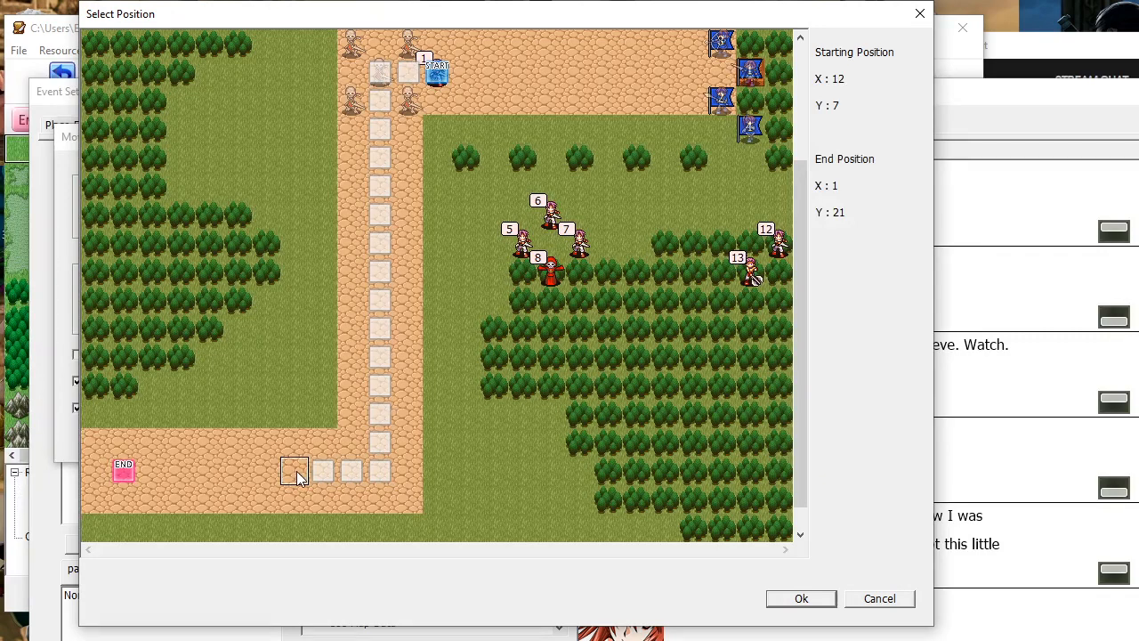
click(208, 474)
click(180, 474)
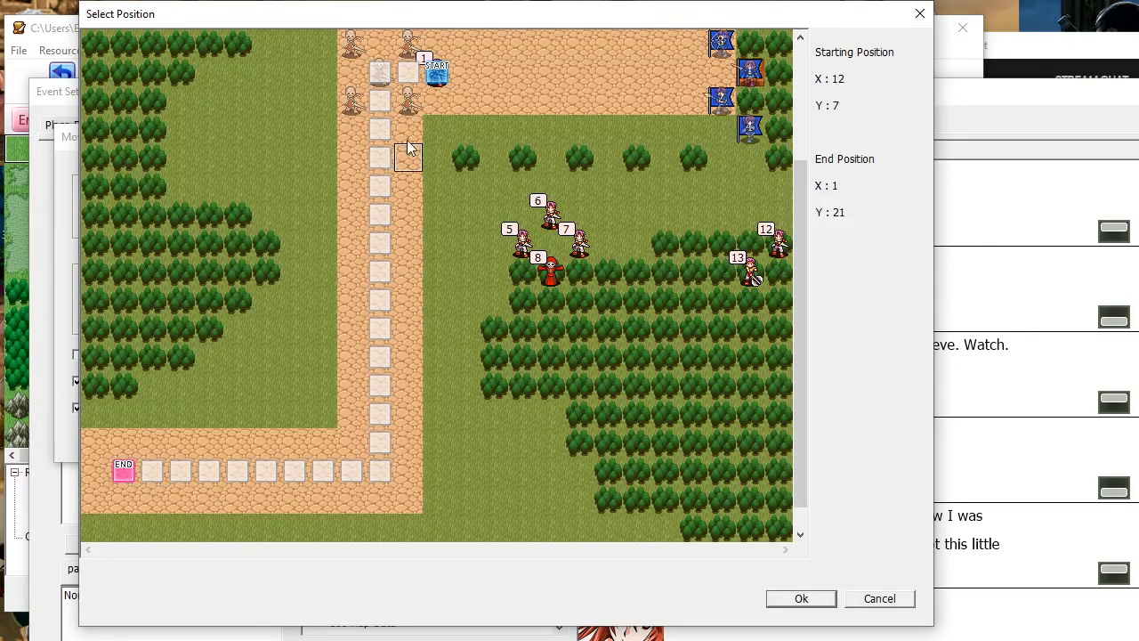
click(799, 598)
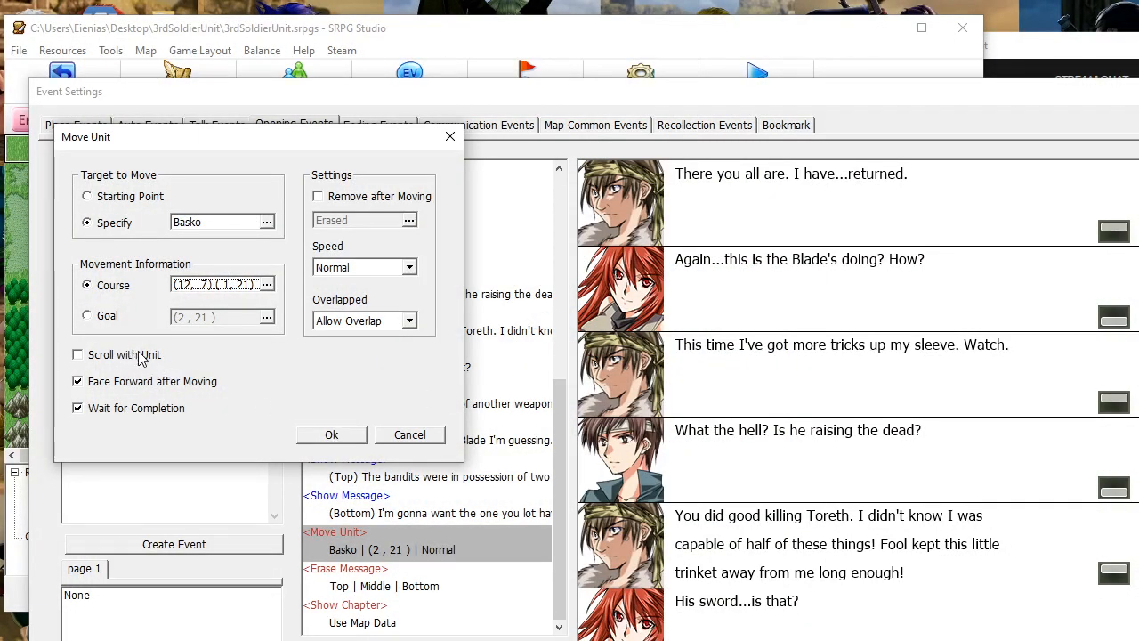
Accept Basko's Move Unit settings with the new course and close the event settings
click(331, 436)
drag(570, 105, 547, 39)
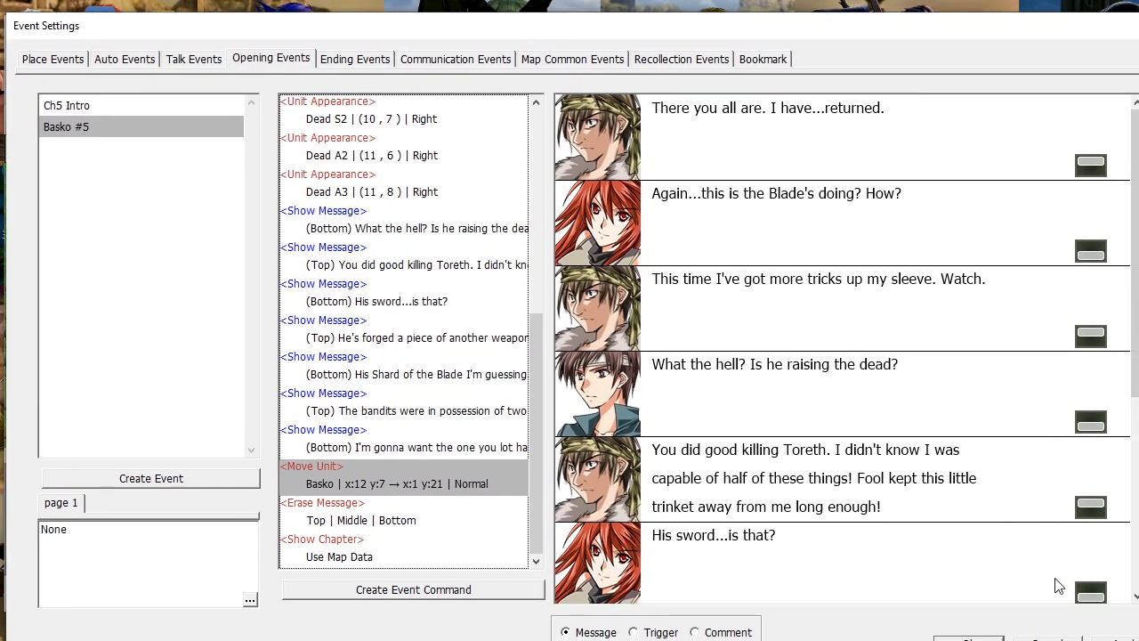
click(968, 639)
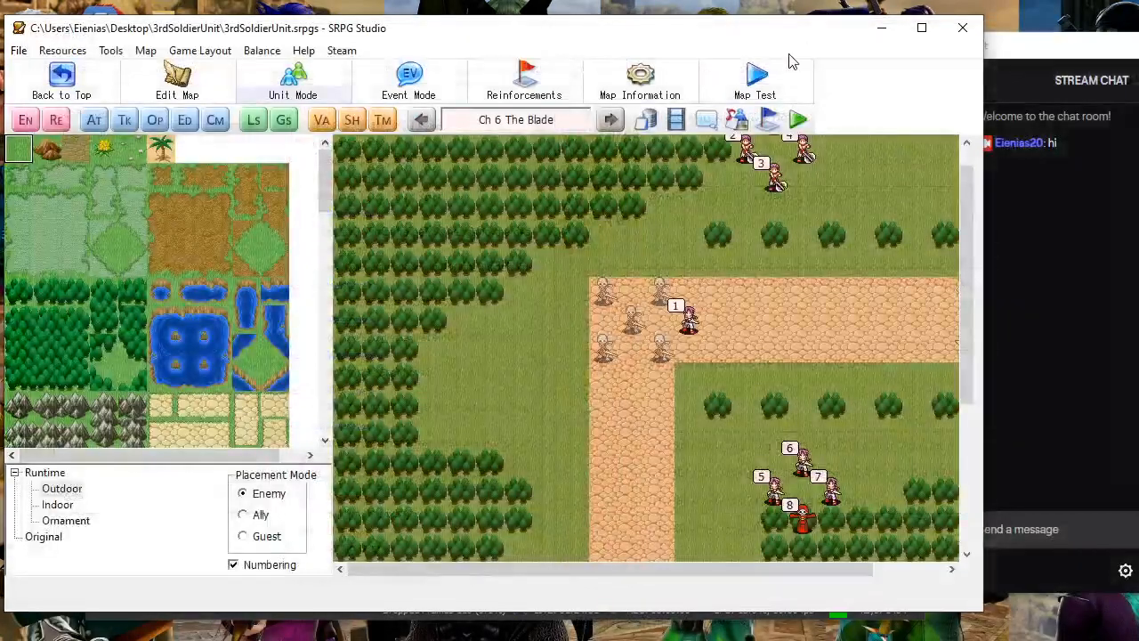
Test the Ch 6 map and play its opening event through the summoning of the undead
click(782, 82)
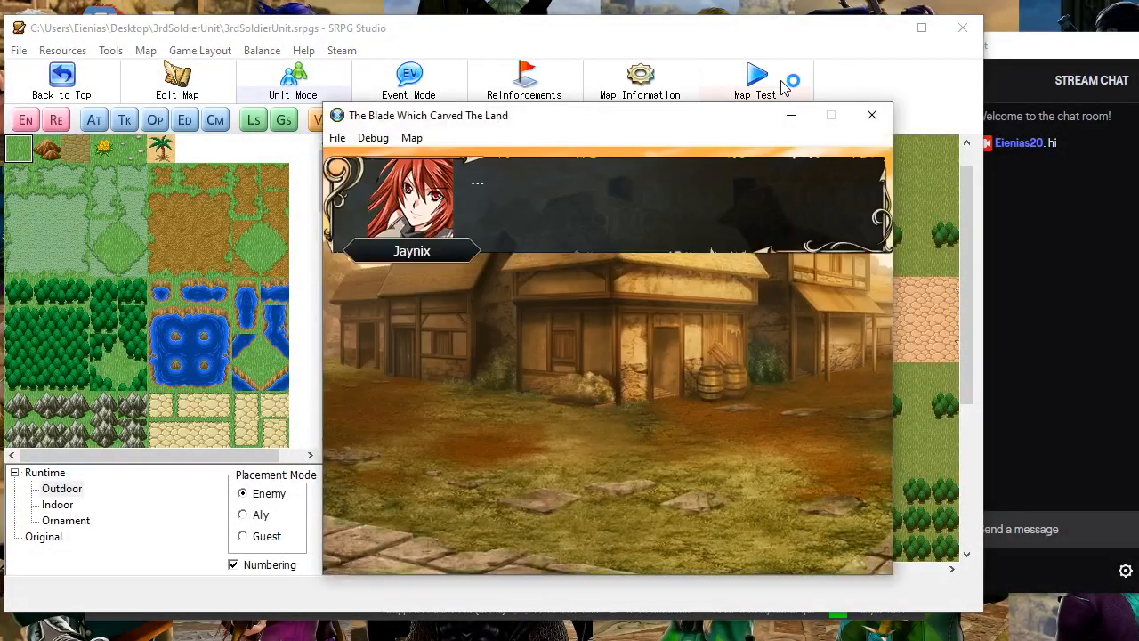
click(689, 286)
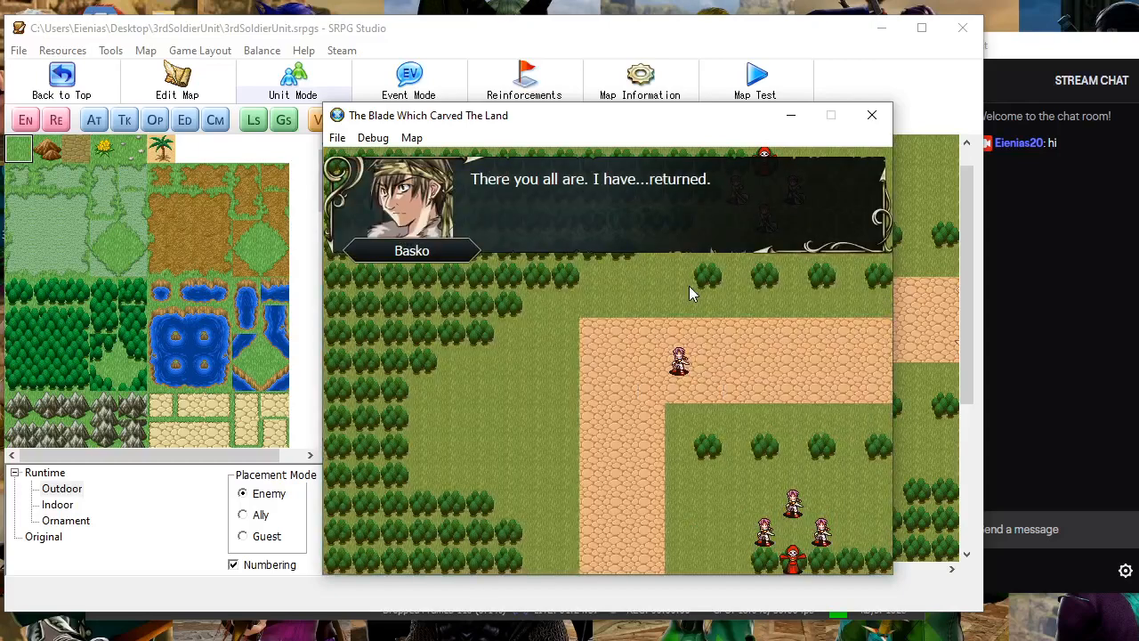
click(811, 308)
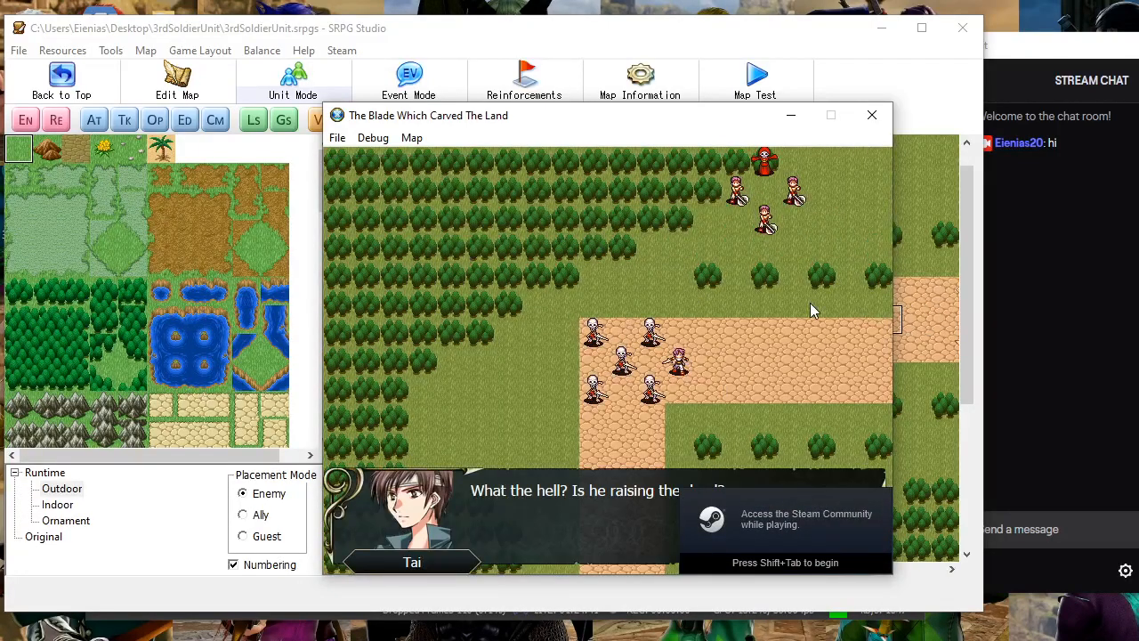
click(806, 304)
click(805, 305)
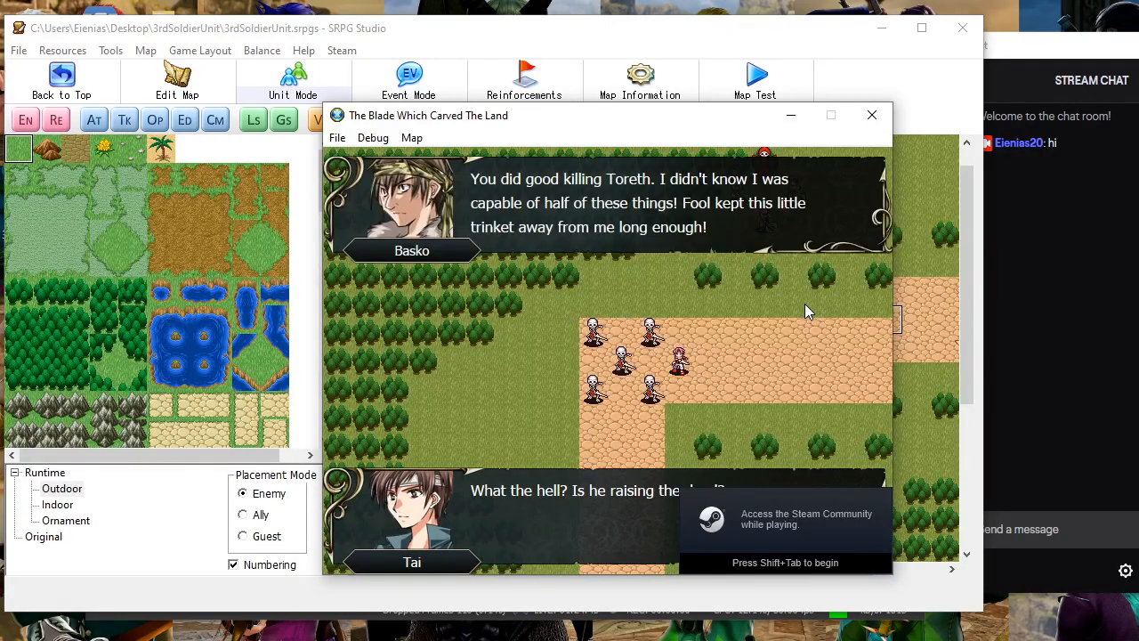
Play the remaining opening dialogue, watch Basko's movement along the road up to the battle preparations, and end the test
click(804, 304)
click(805, 303)
click(804, 304)
click(800, 304)
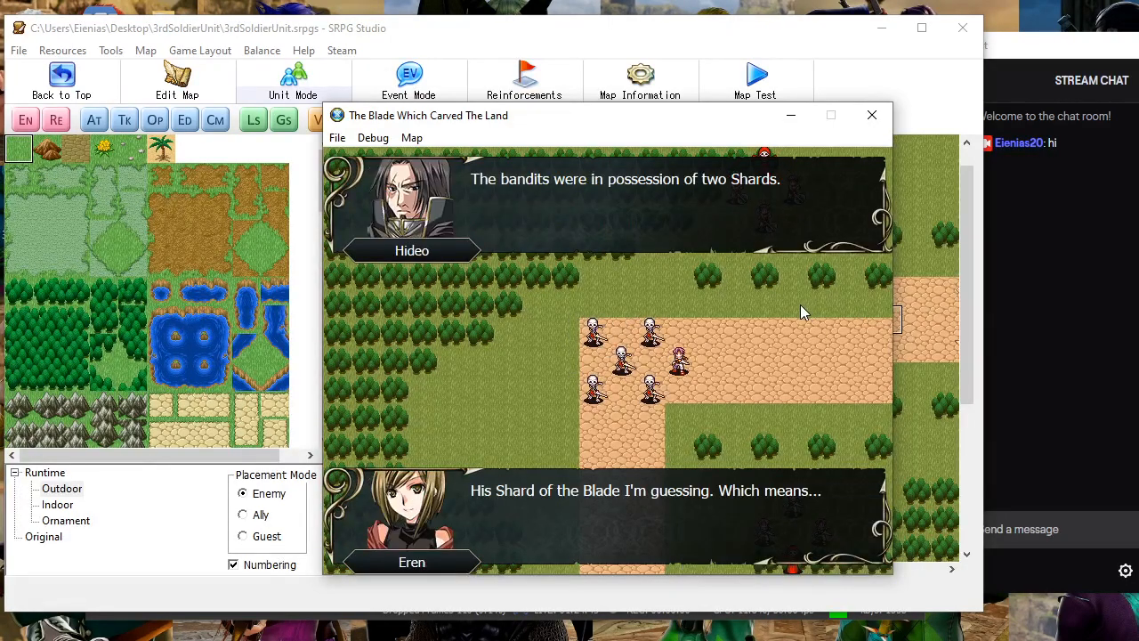
click(800, 304)
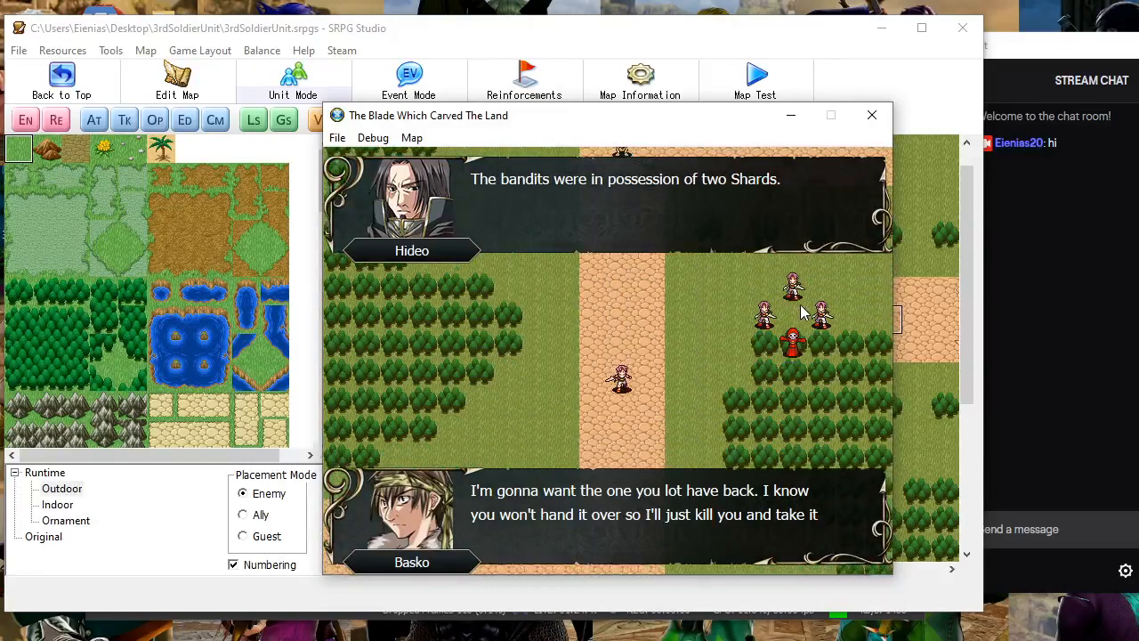
click(800, 304)
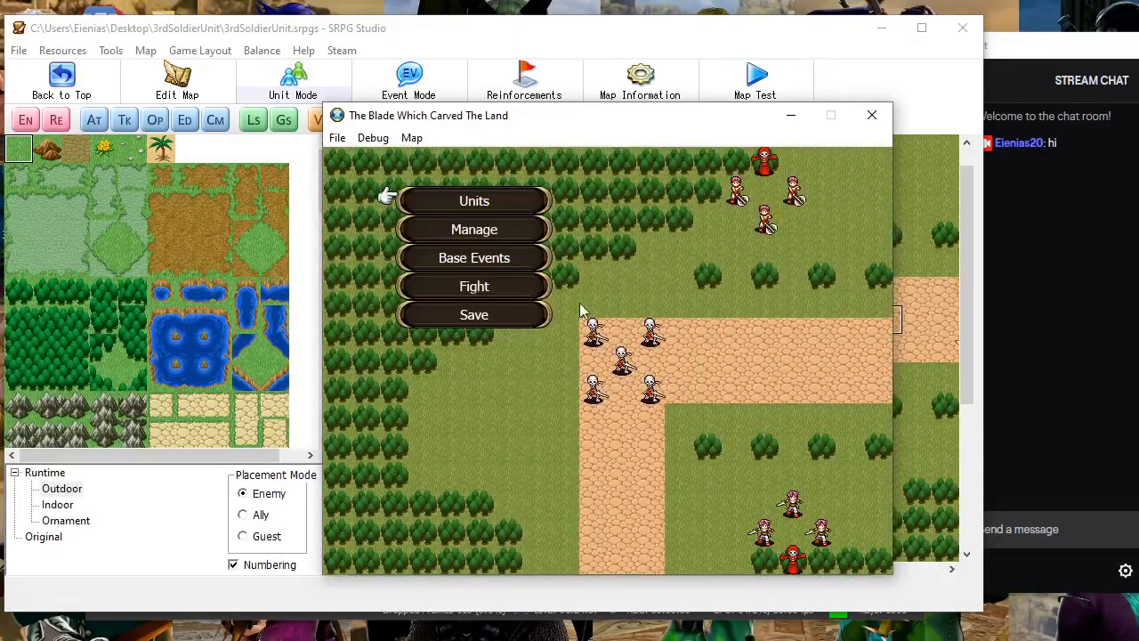
key(Down)
key(Down)
key(Down)
click(873, 118)
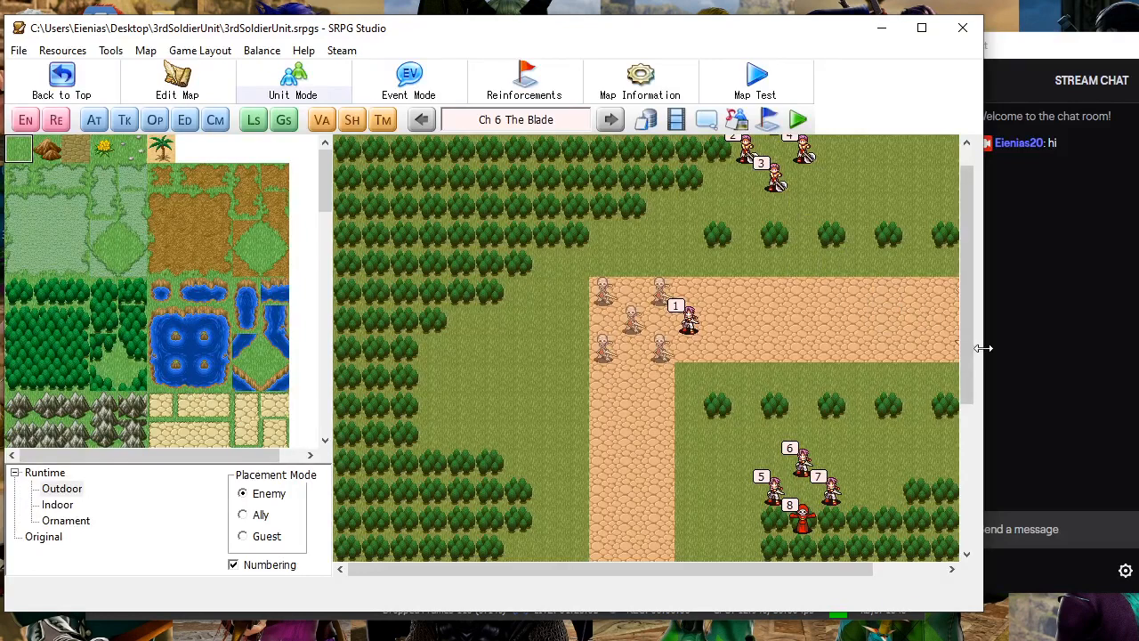
Run the Ch 6 map test again, skip the opening, view the deployable units and start the chapter
mouse_move(867, 572)
mouse_down()
mouse_move(939, 581)
mouse_move(865, 577)
mouse_up()
click(934, 569)
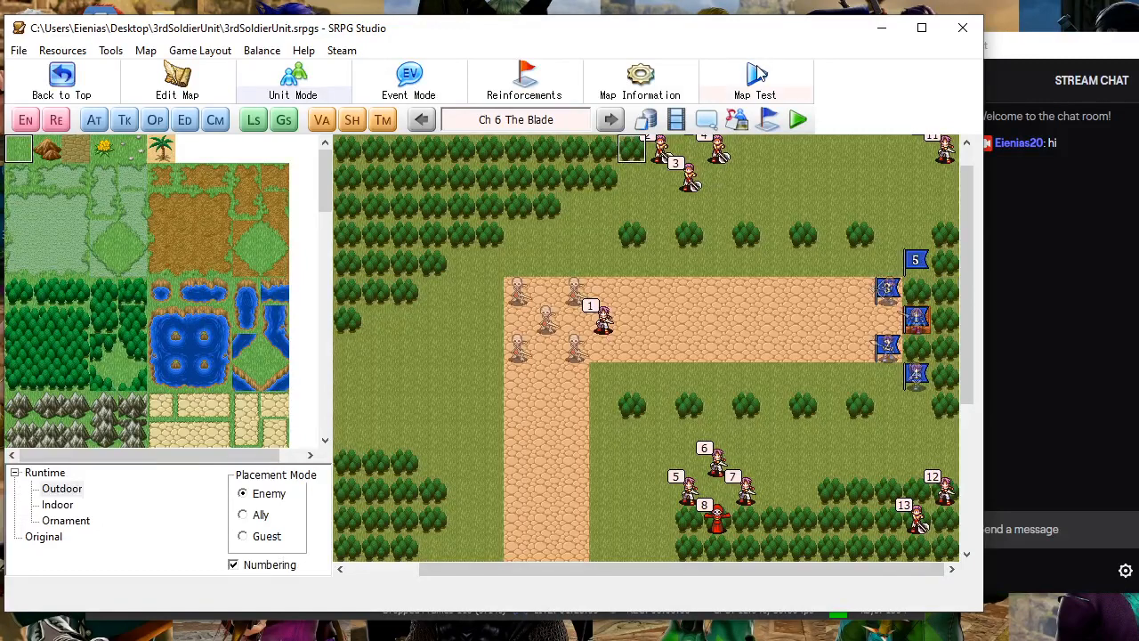
click(744, 85)
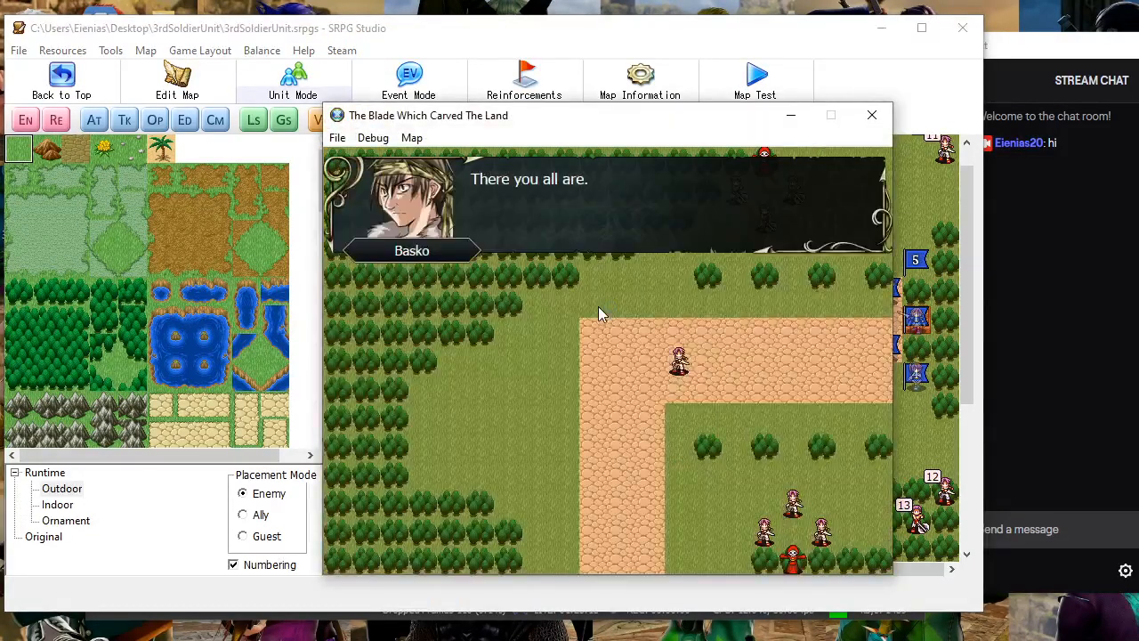
key(space)
click(475, 209)
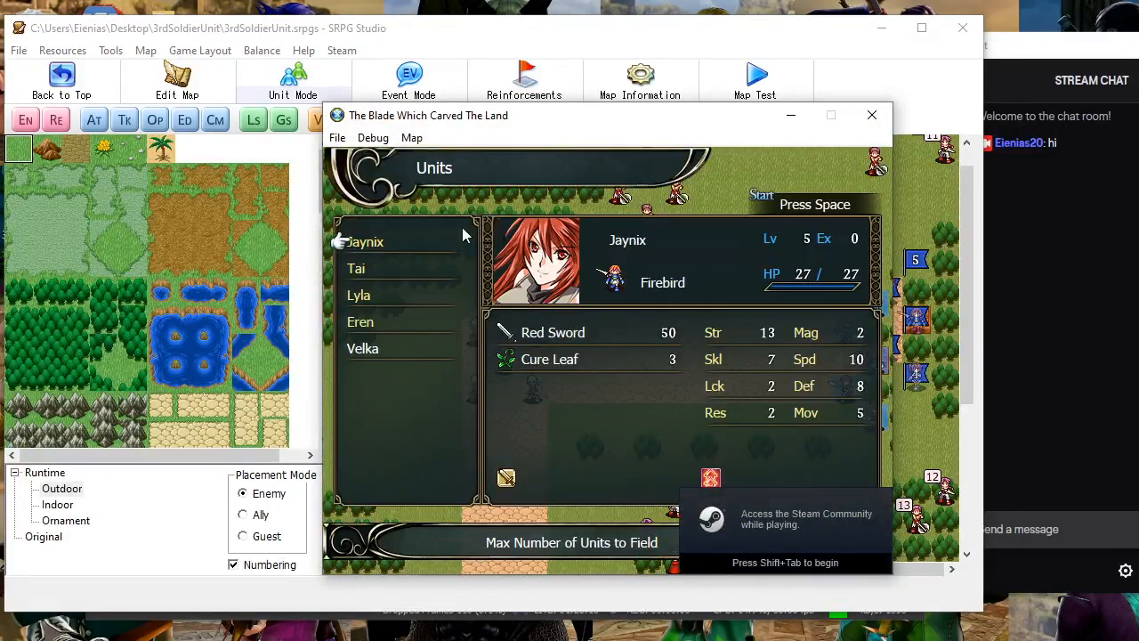
right_click(771, 168)
click(491, 293)
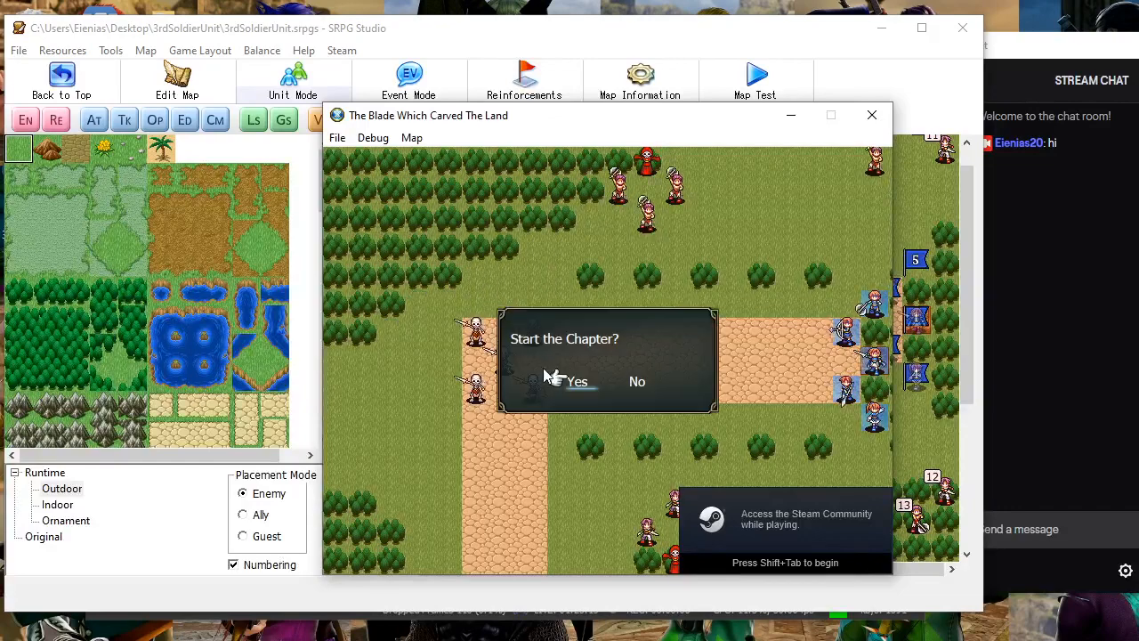
click(581, 382)
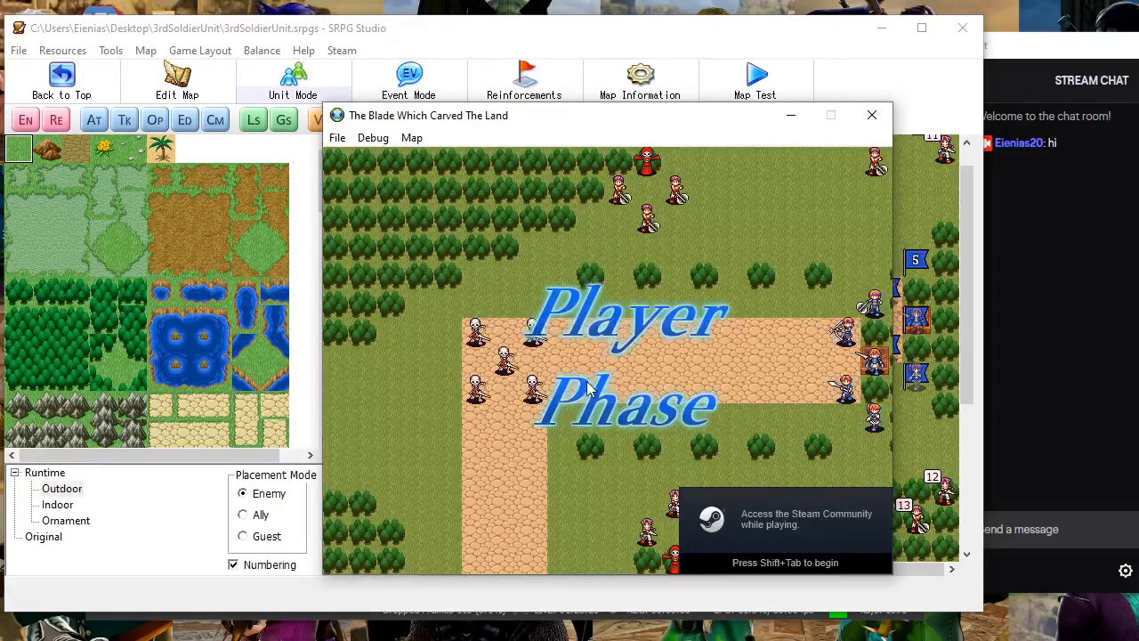
Look through the player units' stats and equipment one after another, and return to the map
right_click(843, 310)
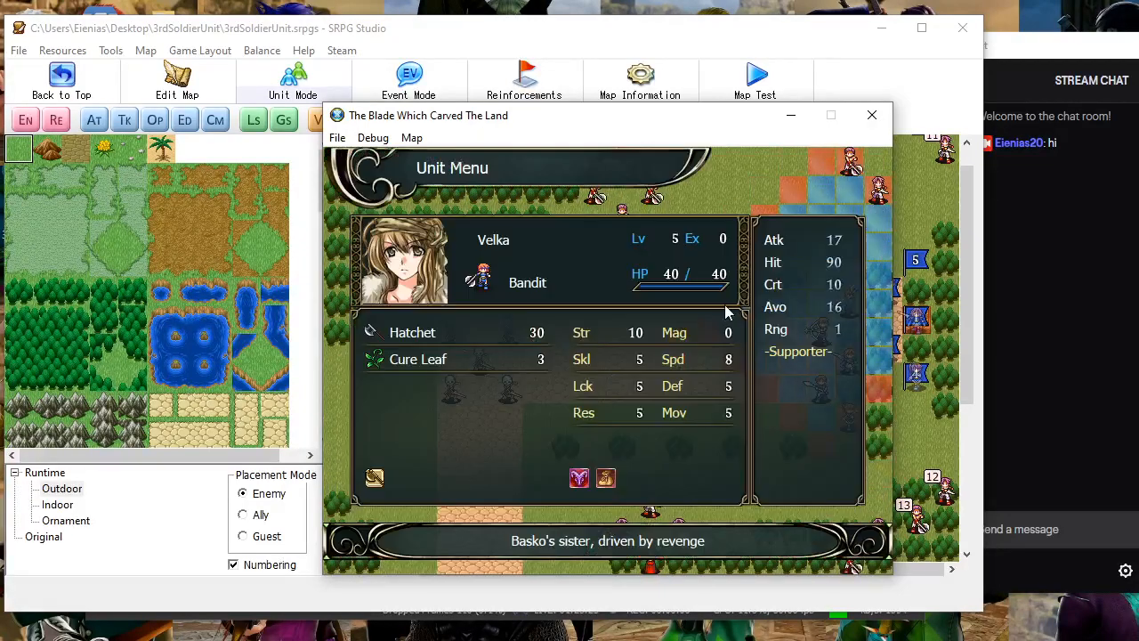
scroll(725, 313, down, 3)
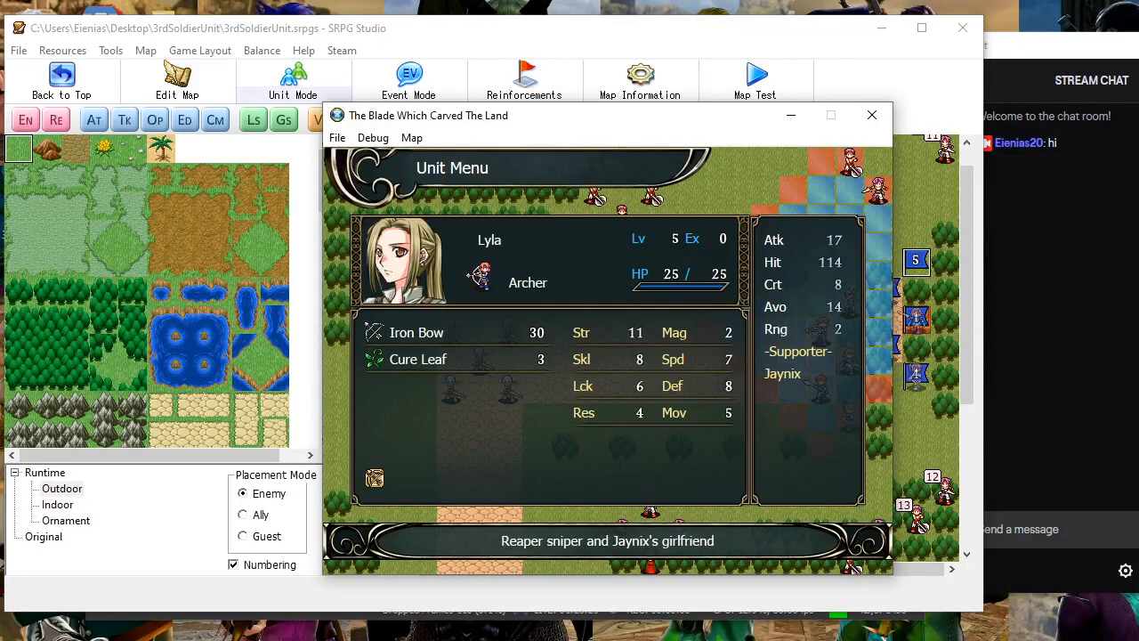
scroll(725, 313, down, 2)
key(Down)
key(Down)
key(Down)
key(Down)
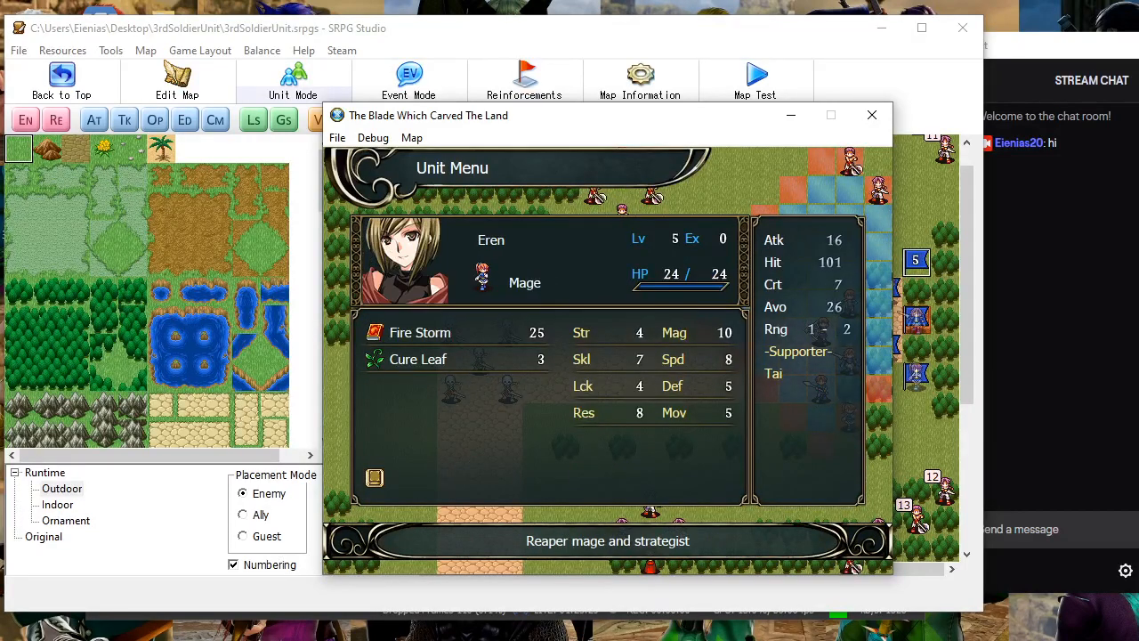
key(Down)
key(Down)
key(Escape)
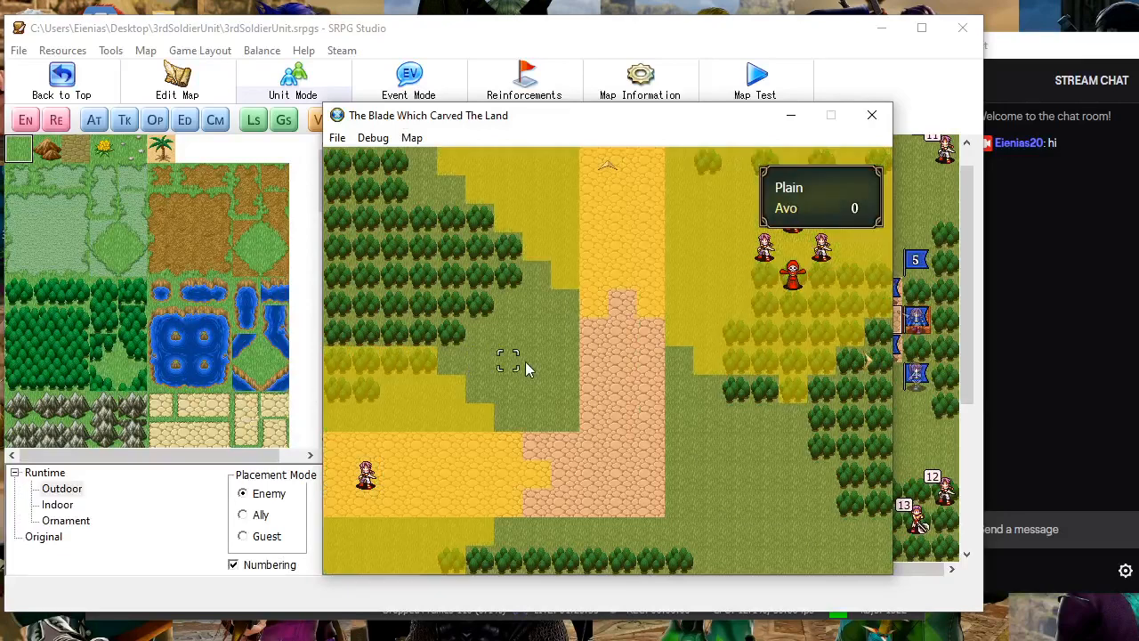
Review the chapter's objective with its victory and defeat conditions, and end the map test
click(564, 355)
click(487, 259)
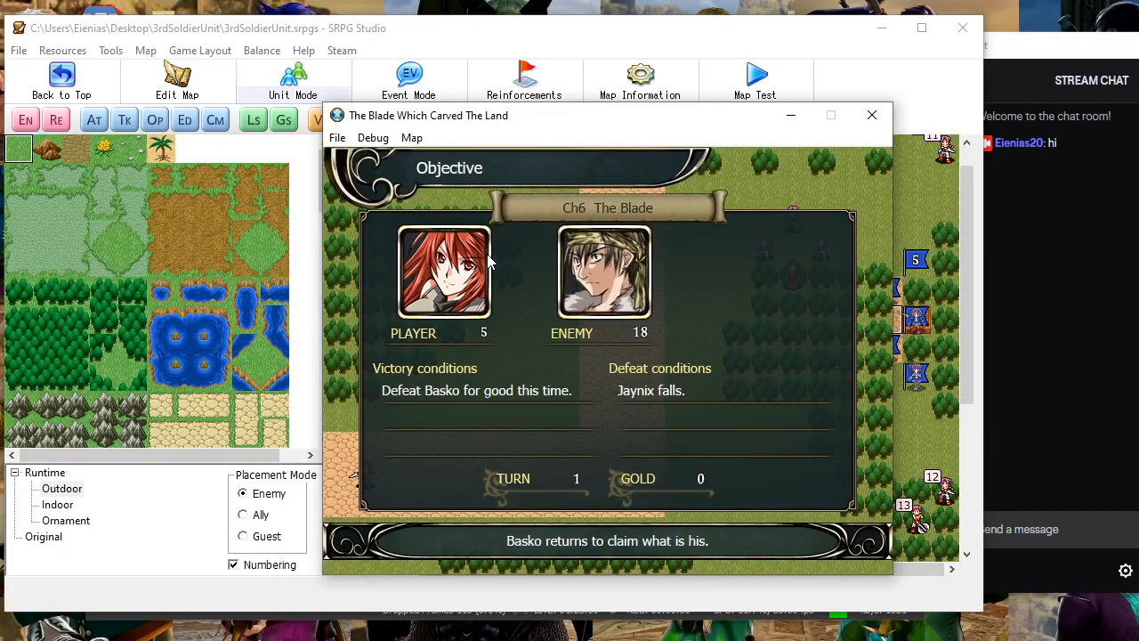
right_click(490, 261)
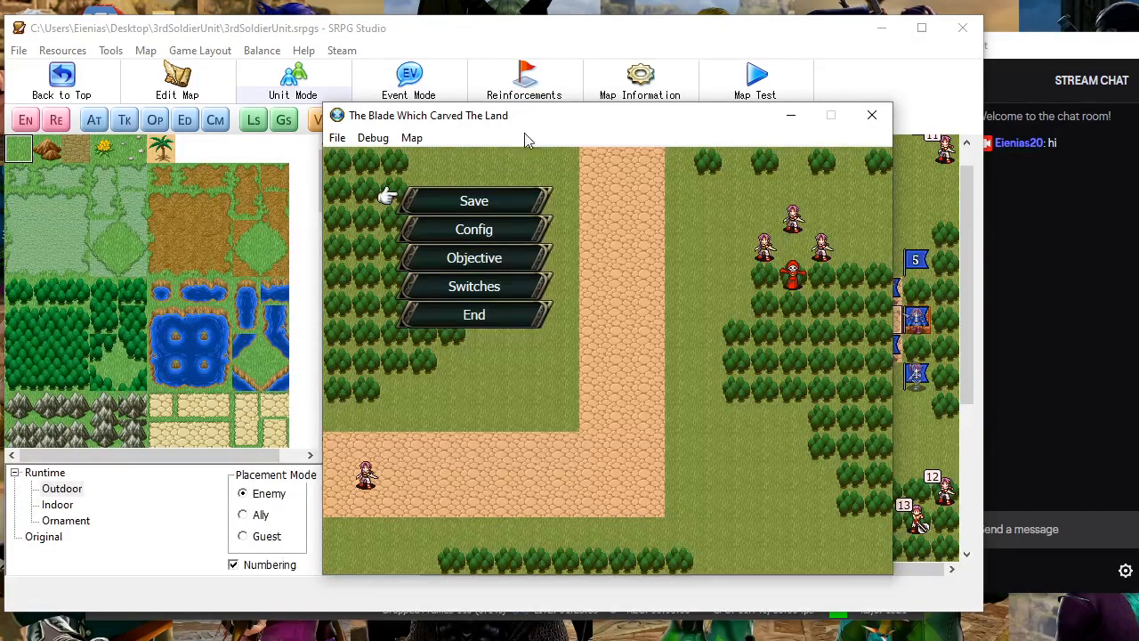
click(873, 118)
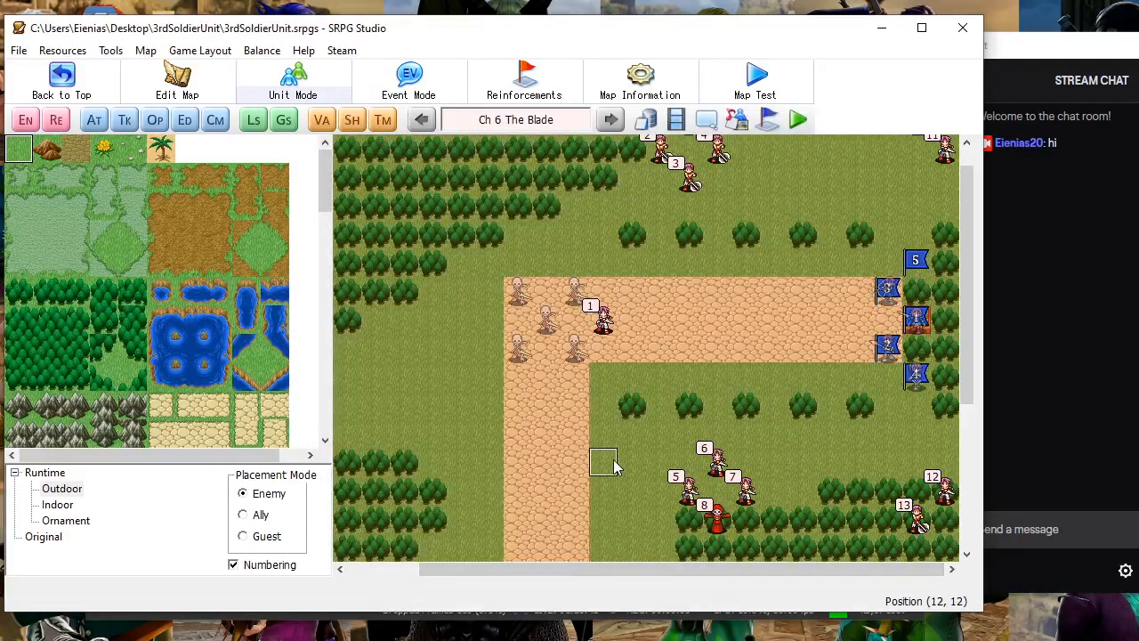
Go back from the Ch 6 map to the Ch 4 Unearthed map
key(alt+Tab)
key(alt+Tab)
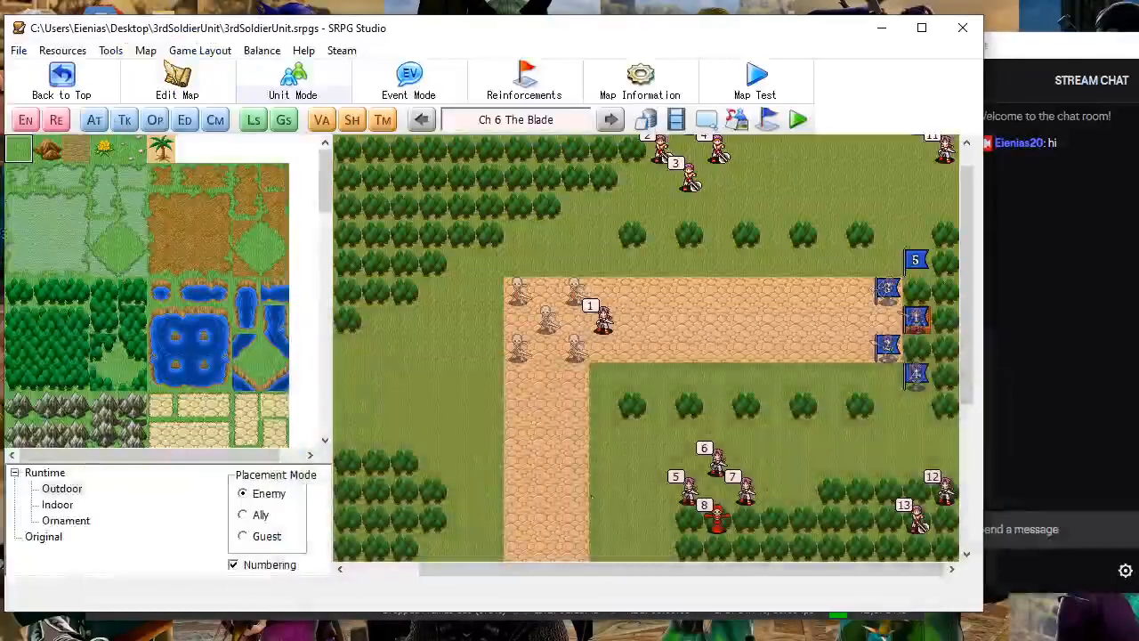
click(420, 118)
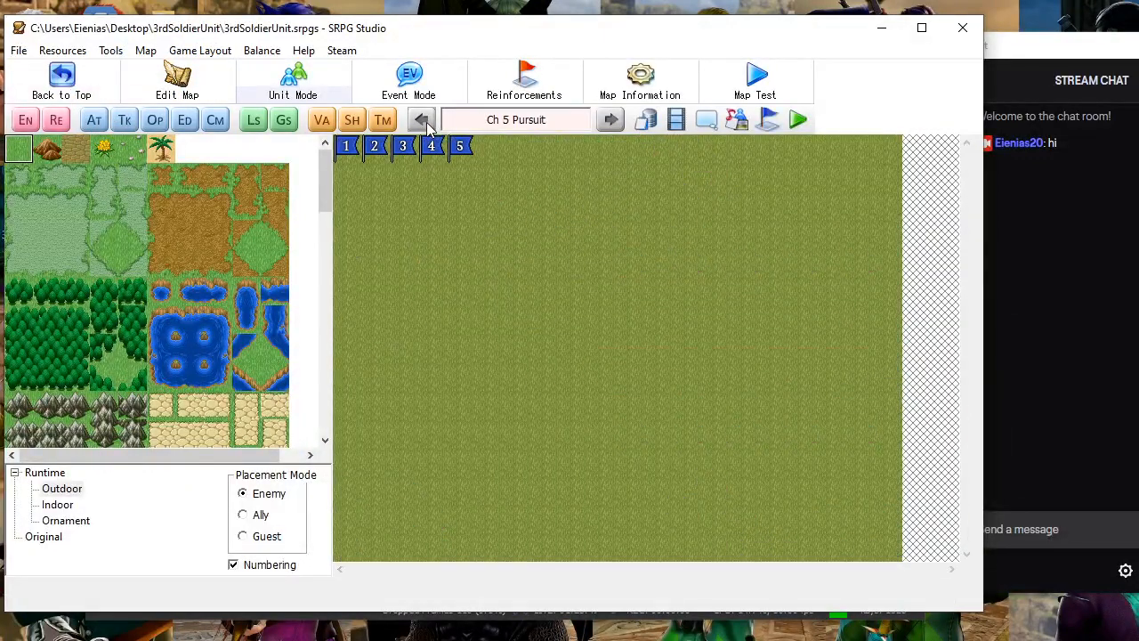
click(421, 118)
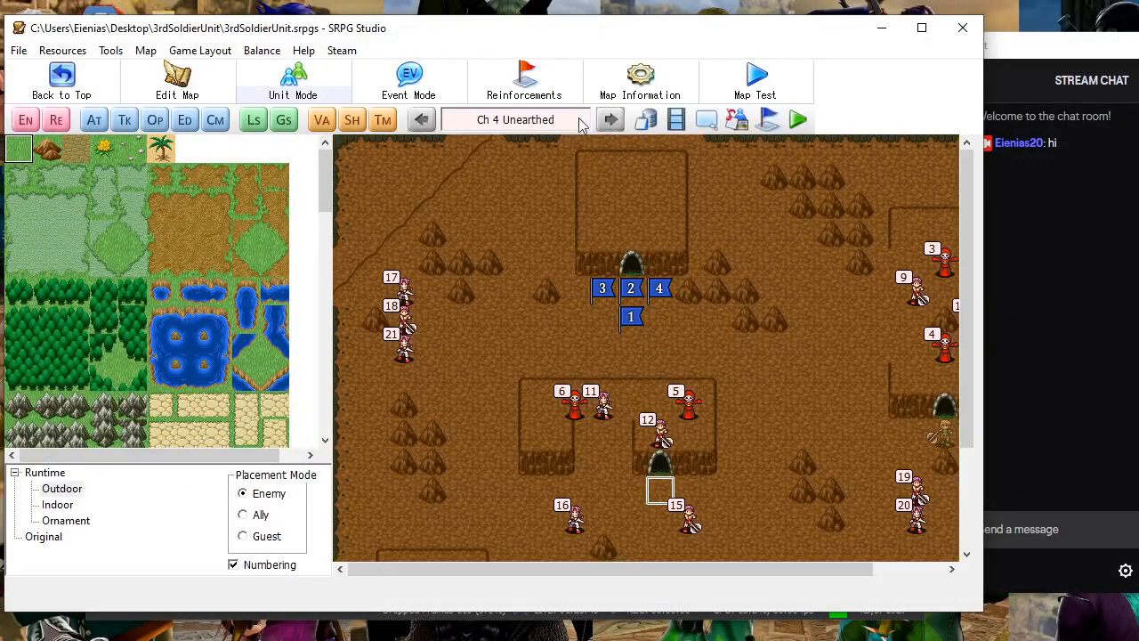
click(610, 119)
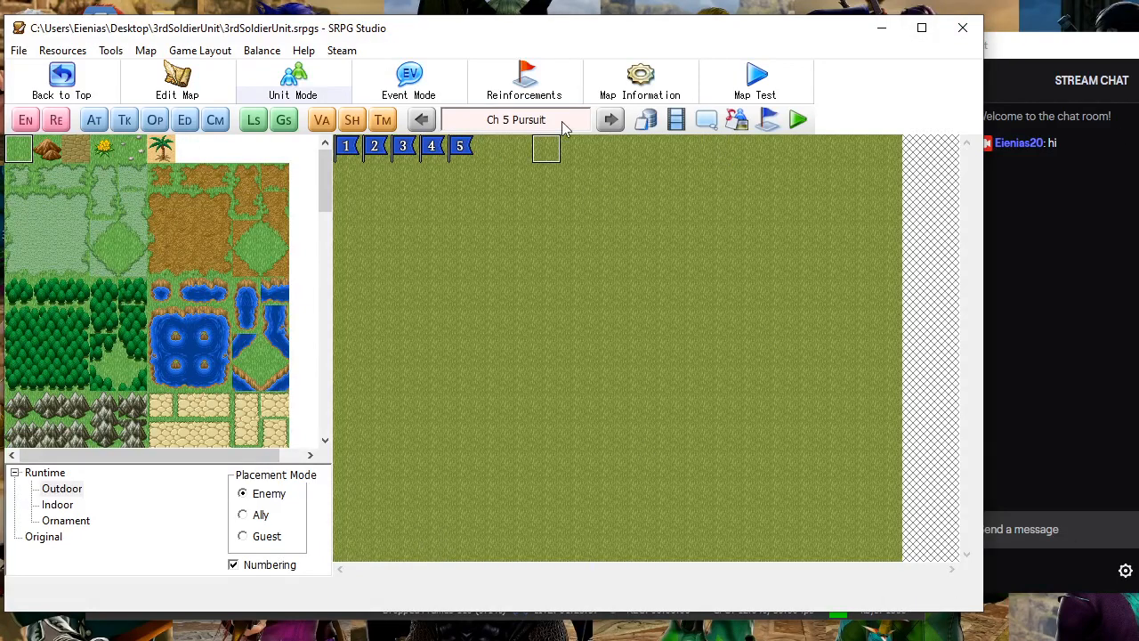
click(421, 119)
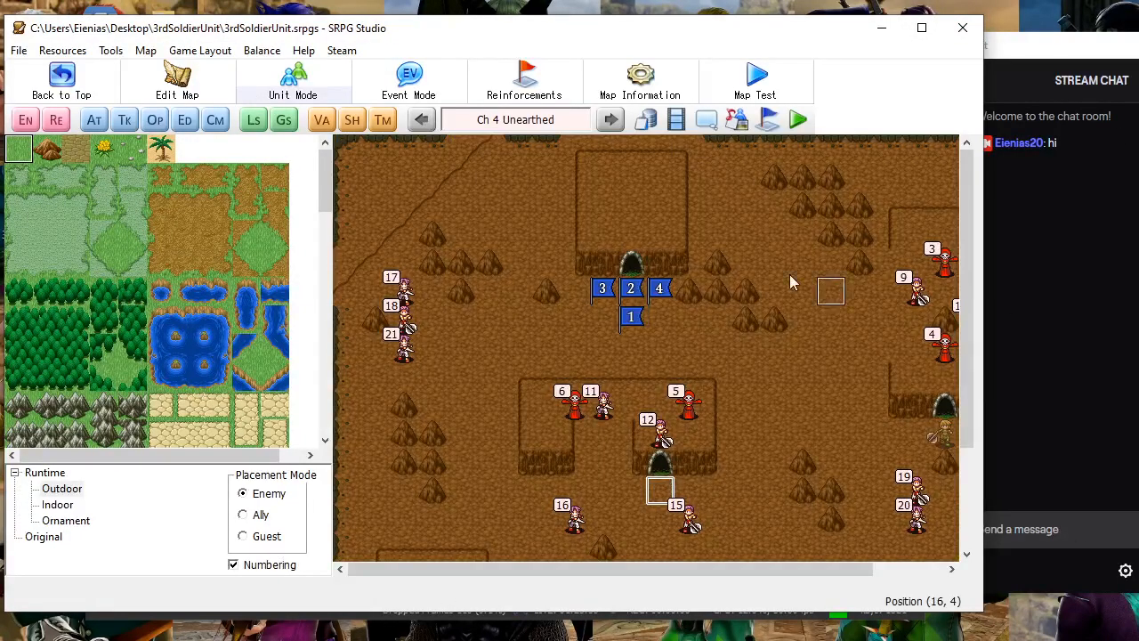
Examine the enemy placement and Velka's appearance position across the Ch 4 Unearthed map
scroll(783, 279, down, 5)
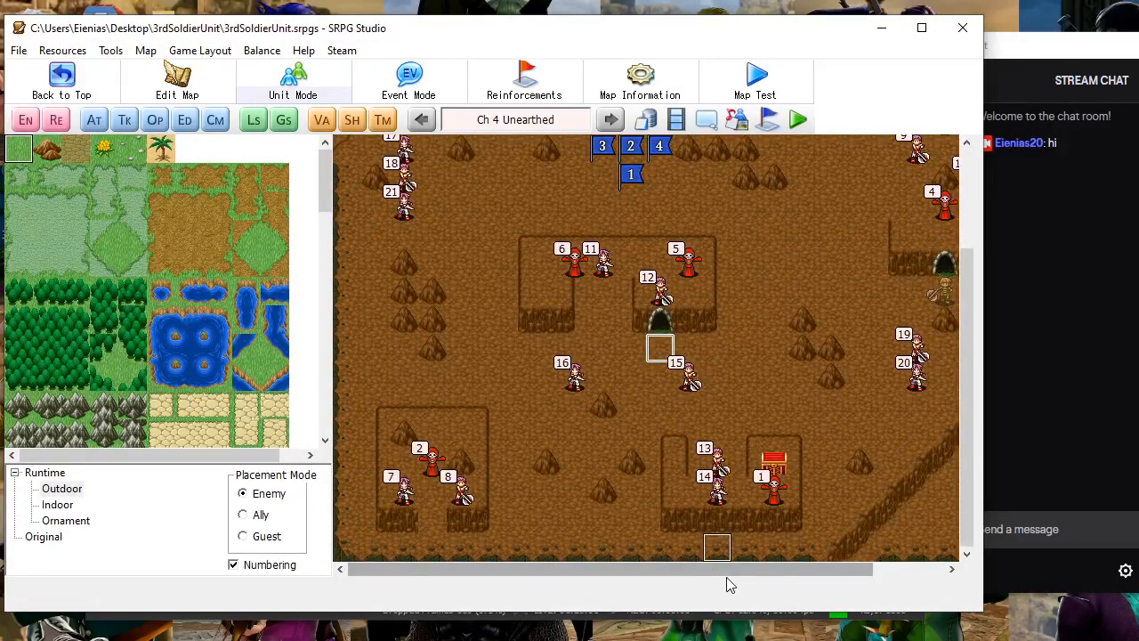
drag(724, 572, 797, 572)
scroll(827, 382, up, 5)
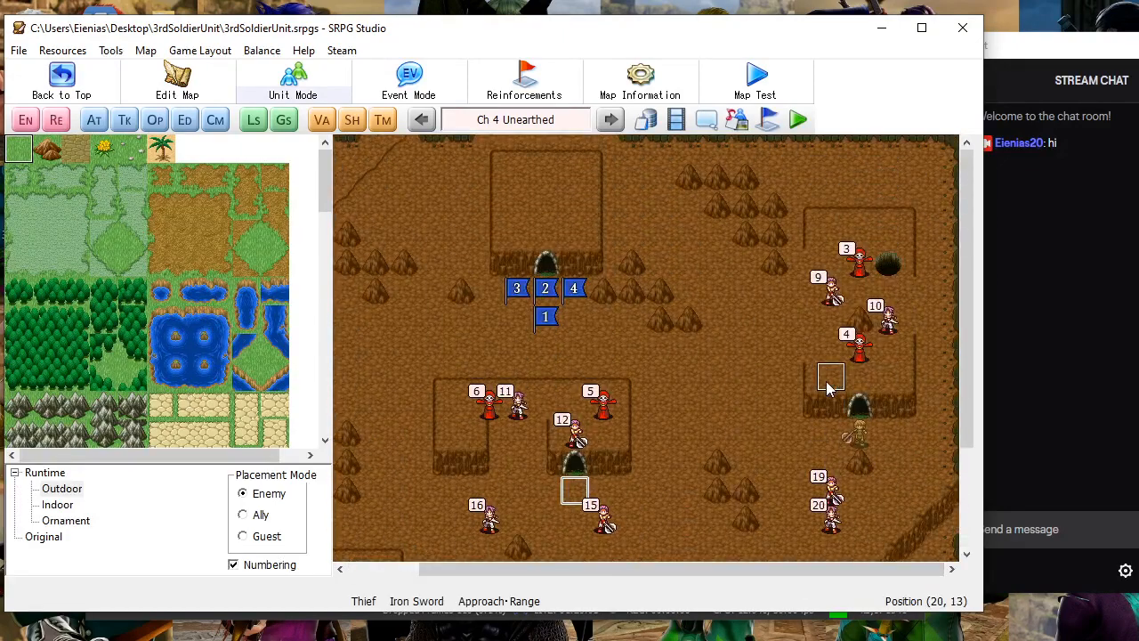
drag(822, 574, 879, 574)
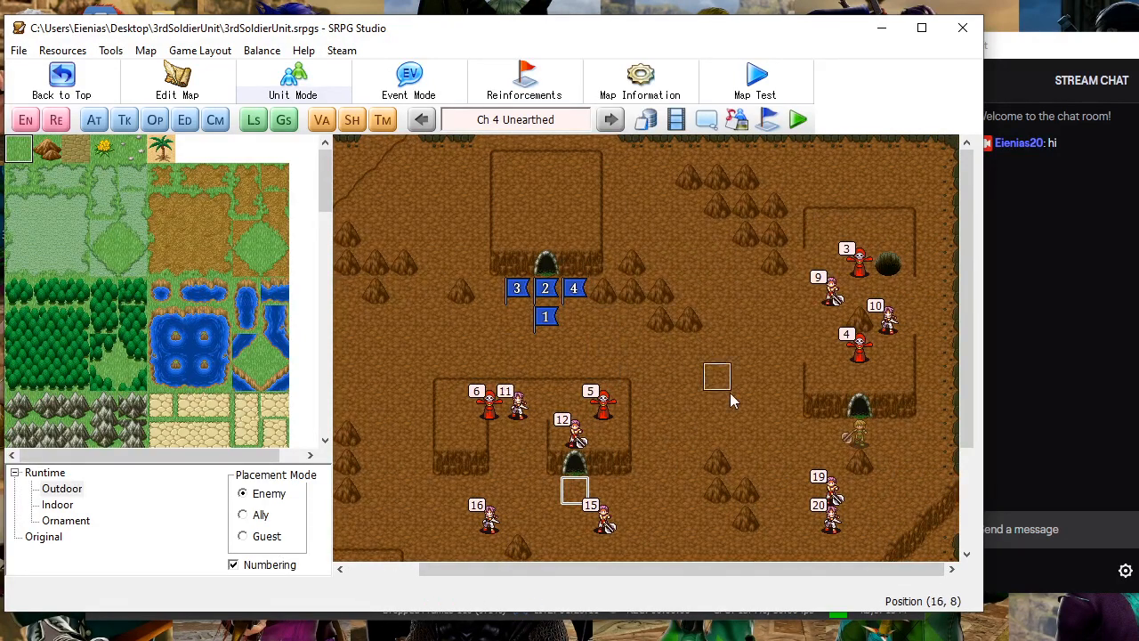
drag(704, 575, 919, 609)
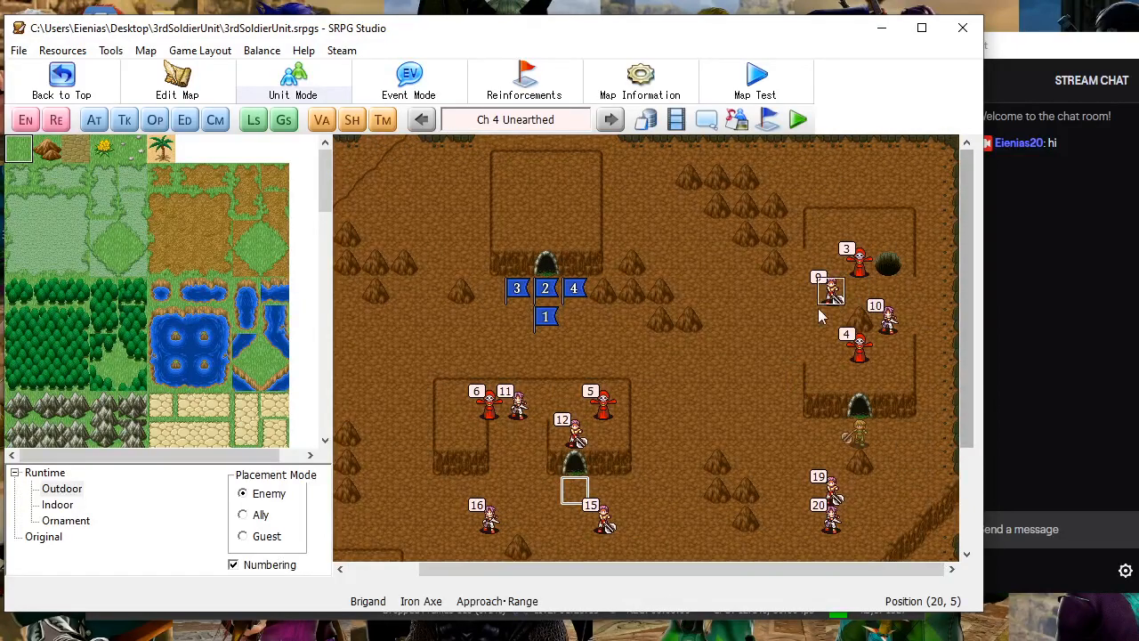
scroll(821, 521, down, 5)
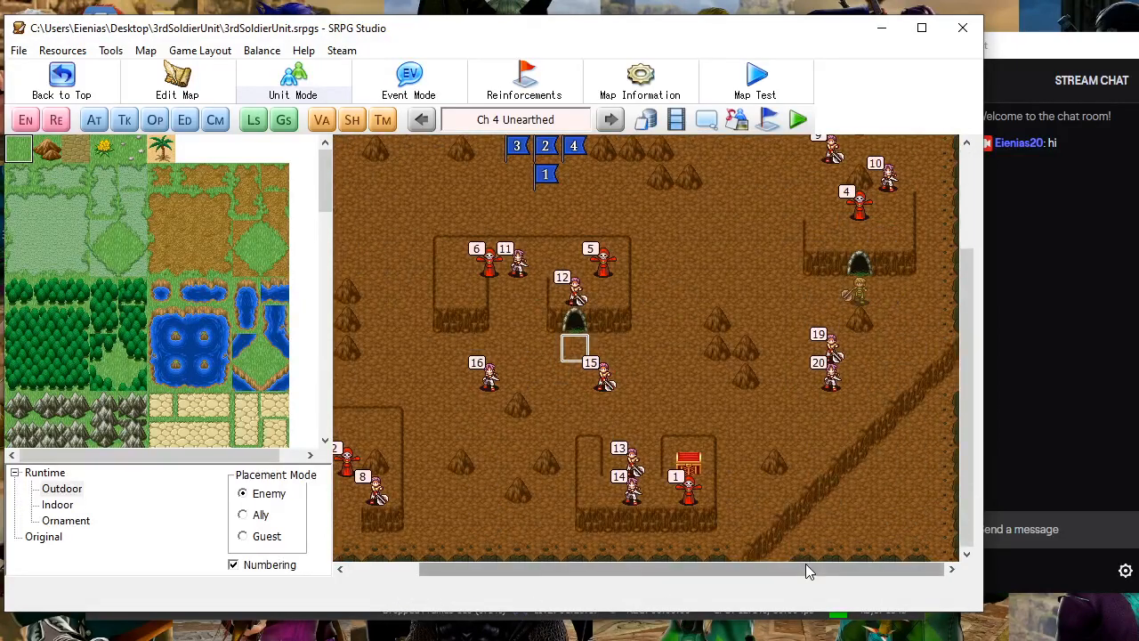
drag(807, 570, 824, 392)
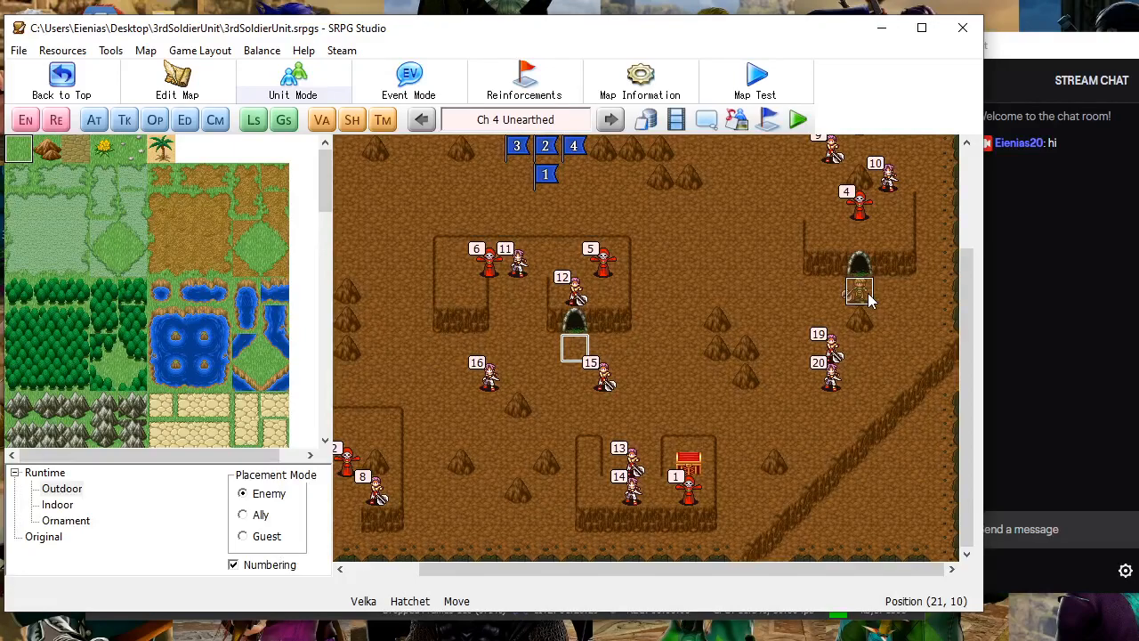
Open Ch 4's auto events and inspect the Velka Appears event
click(95, 119)
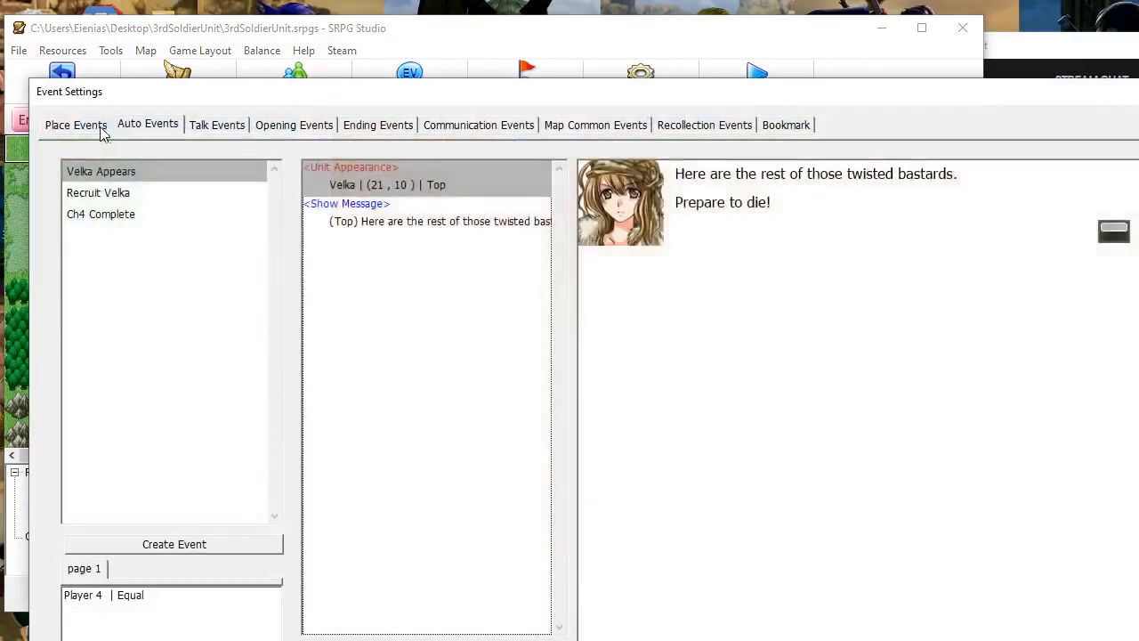
click(153, 190)
click(157, 171)
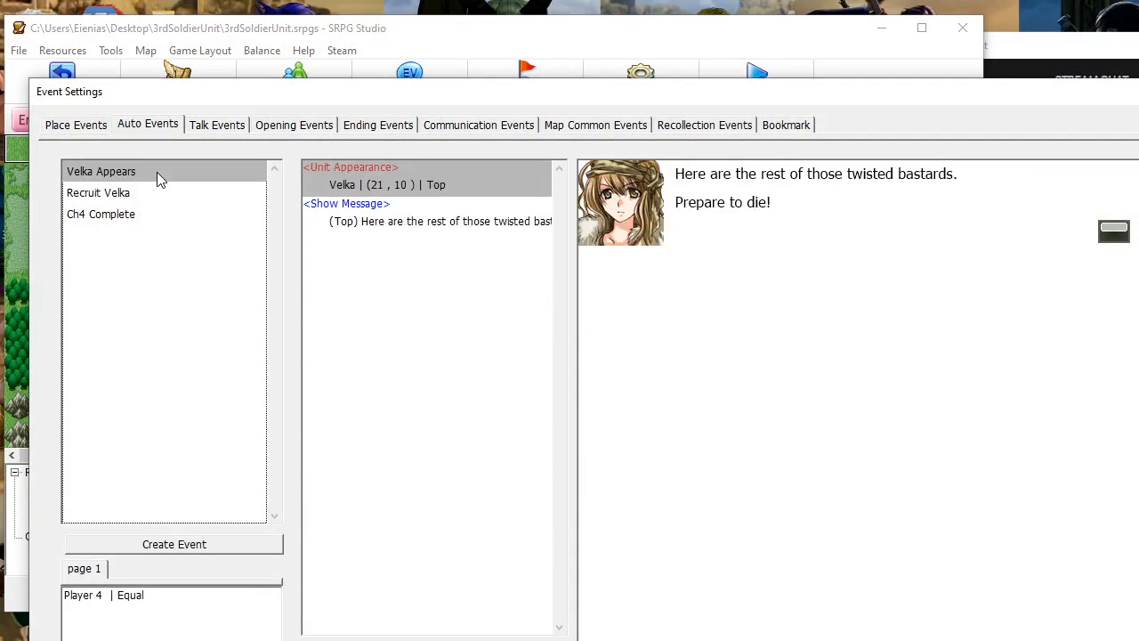
Check which unit the Velka Appears event's Unit Appearance command uses, without changing it
double_click(356, 184)
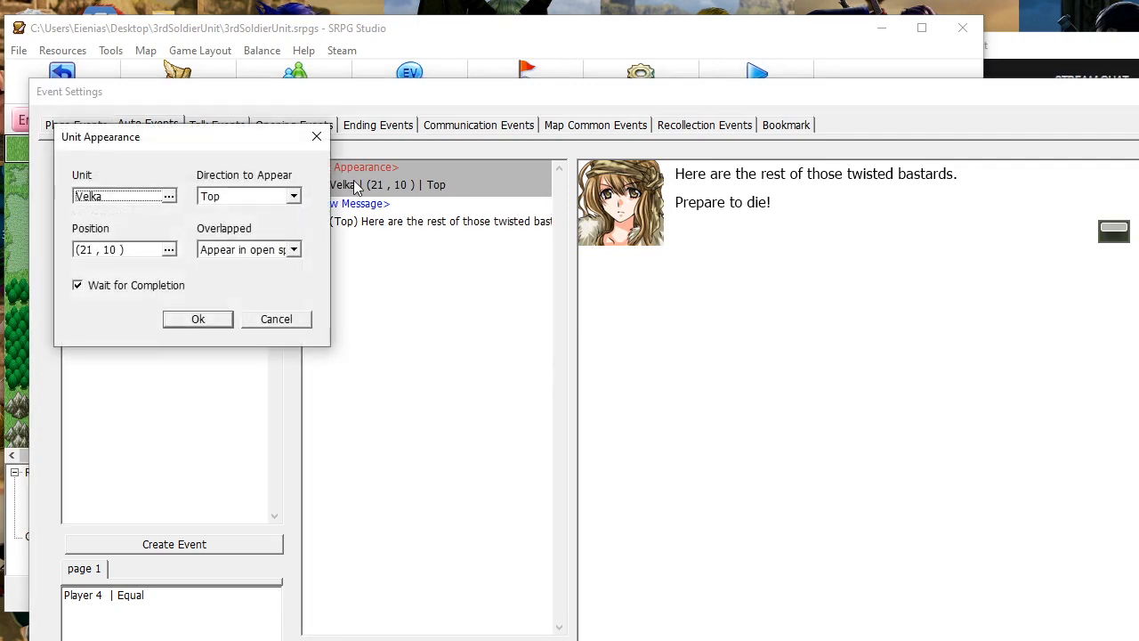
click(169, 196)
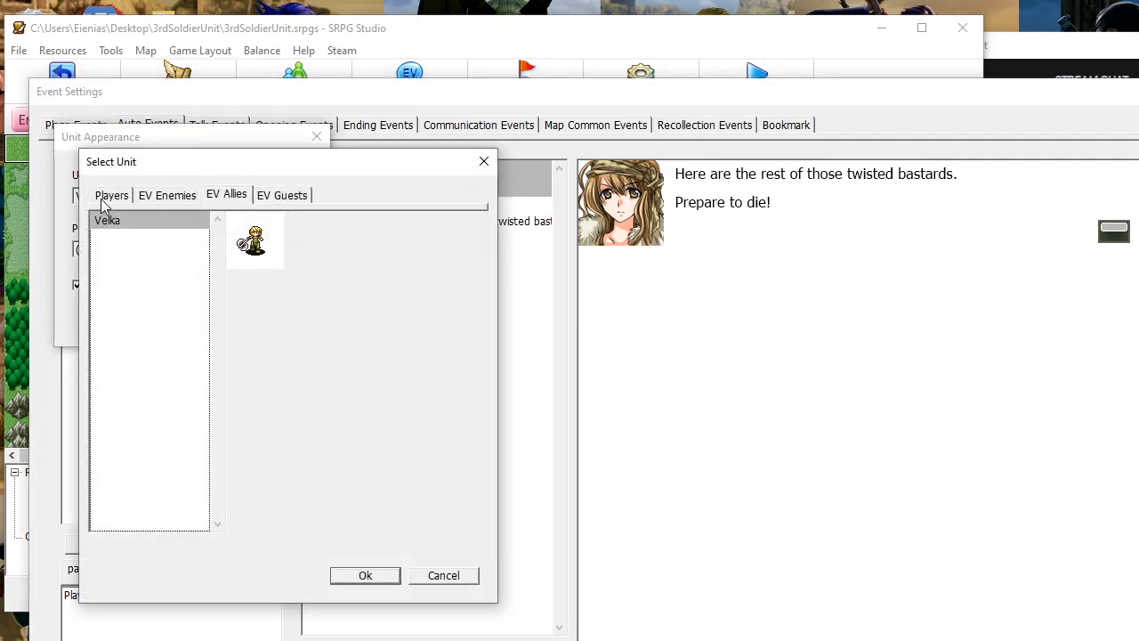
click(485, 163)
click(316, 136)
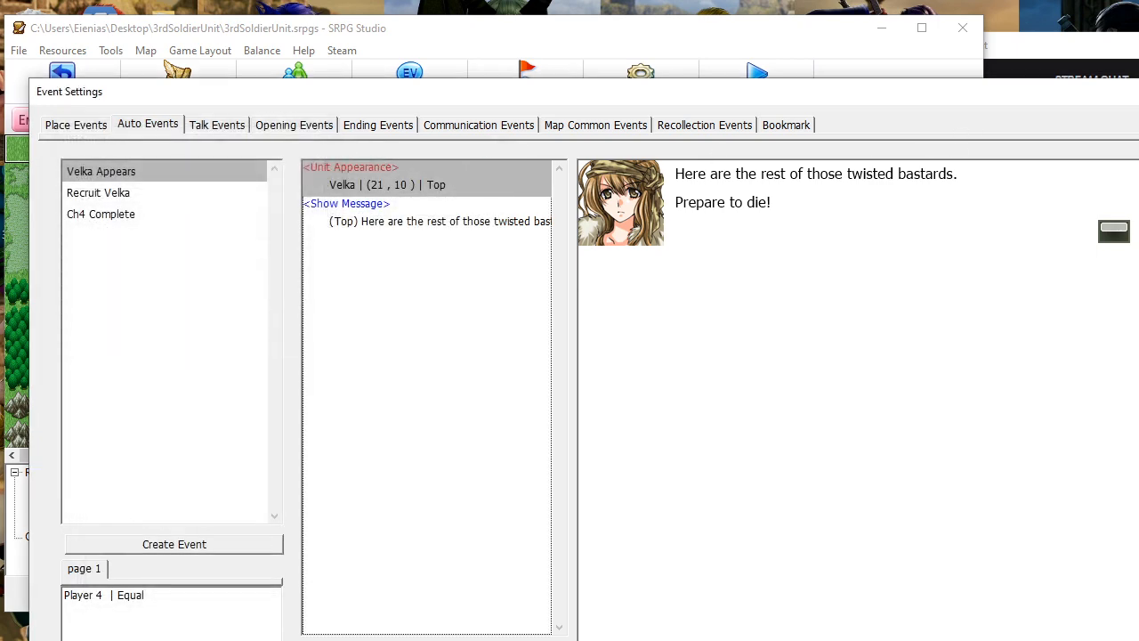
key(alt+Tab)
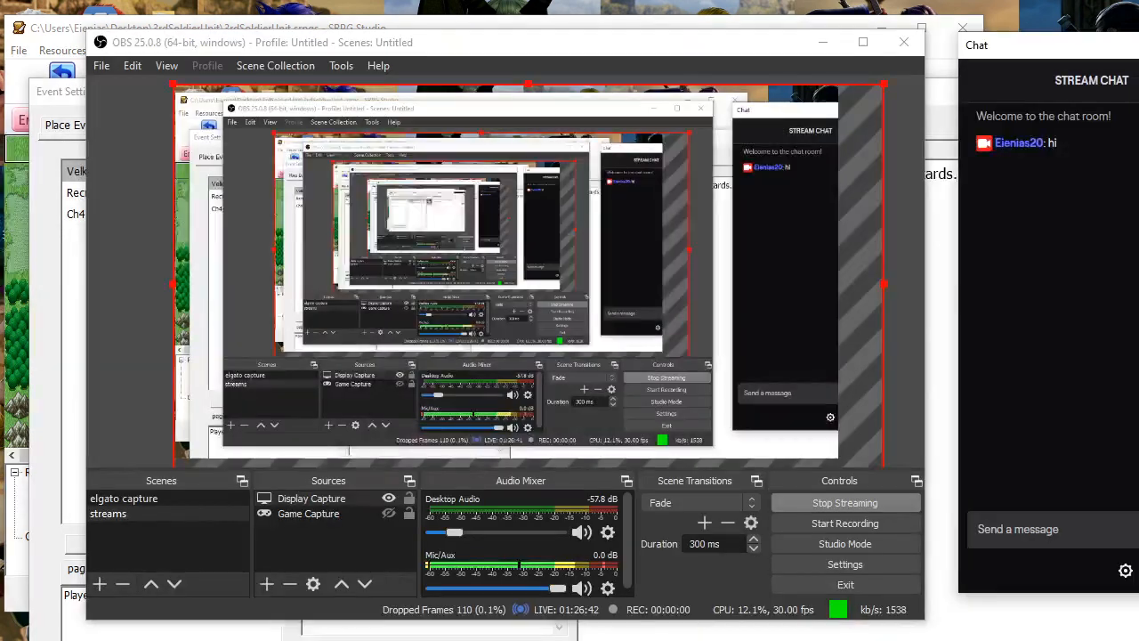
click(636, 27)
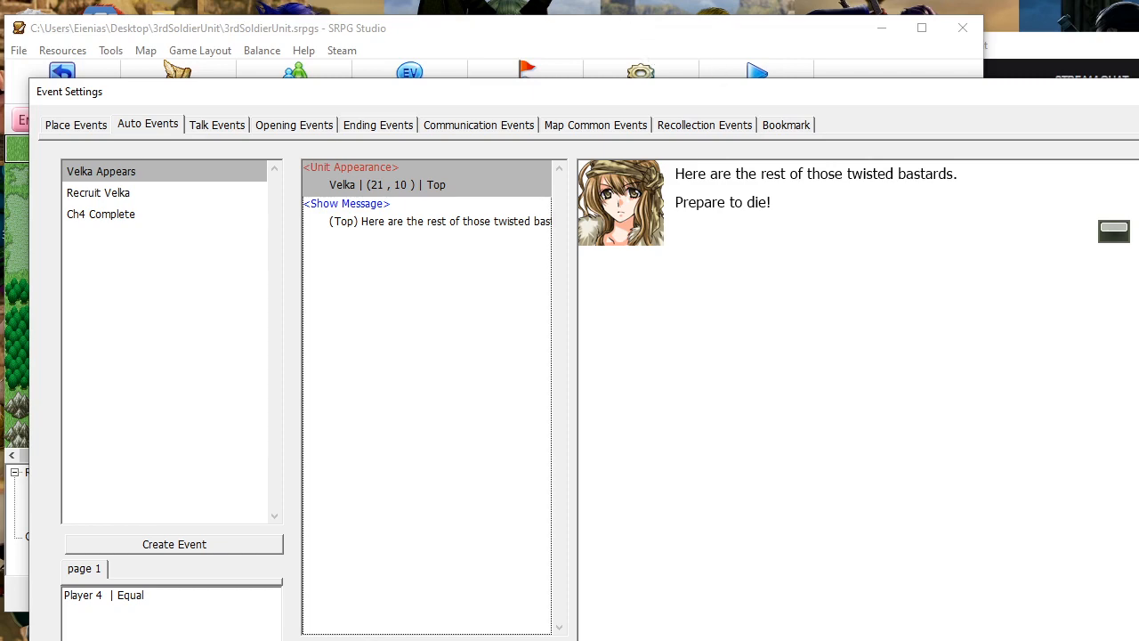
Set the Ch 4 map's placement mode to Ally and check which players can be created as an ally, without adding one
key(Escape)
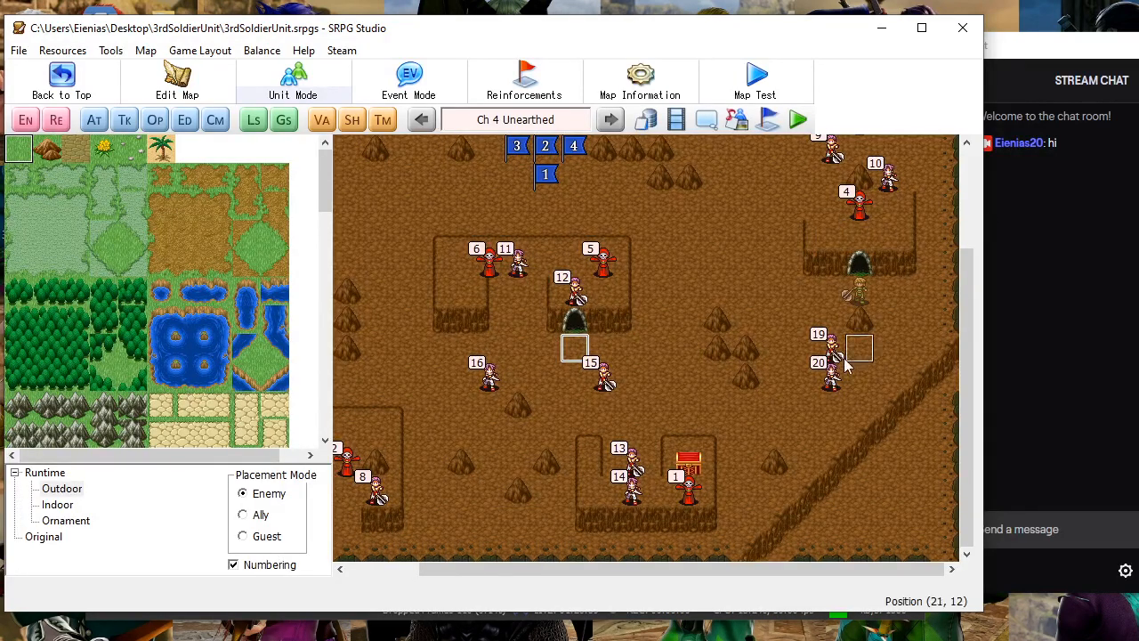
right_click(815, 362)
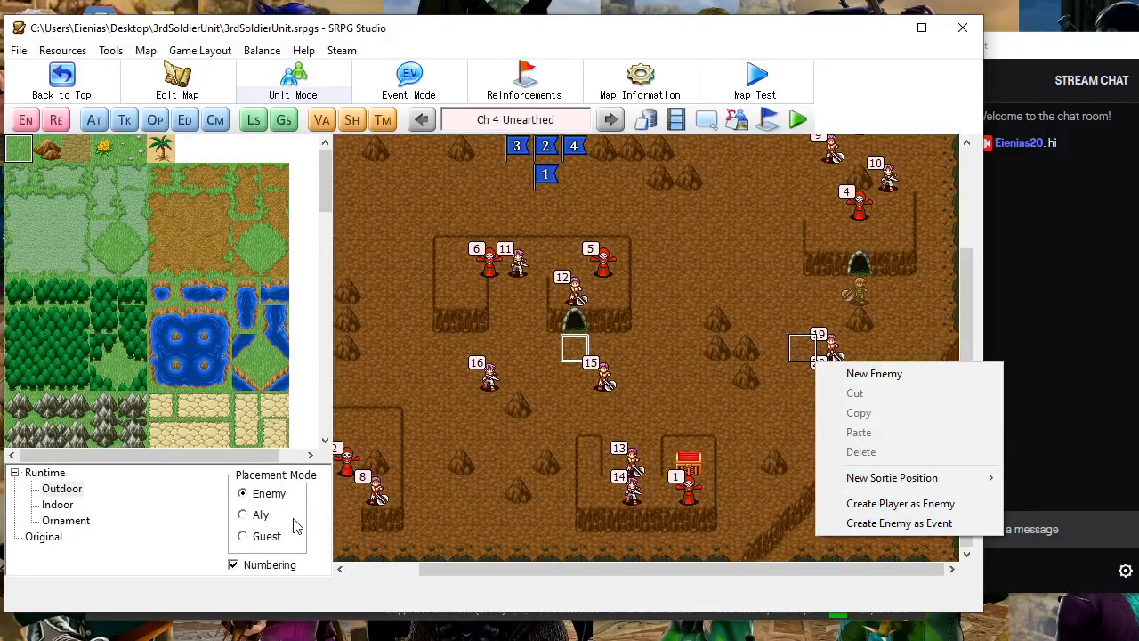
click(243, 514)
click(243, 514)
right_click(719, 312)
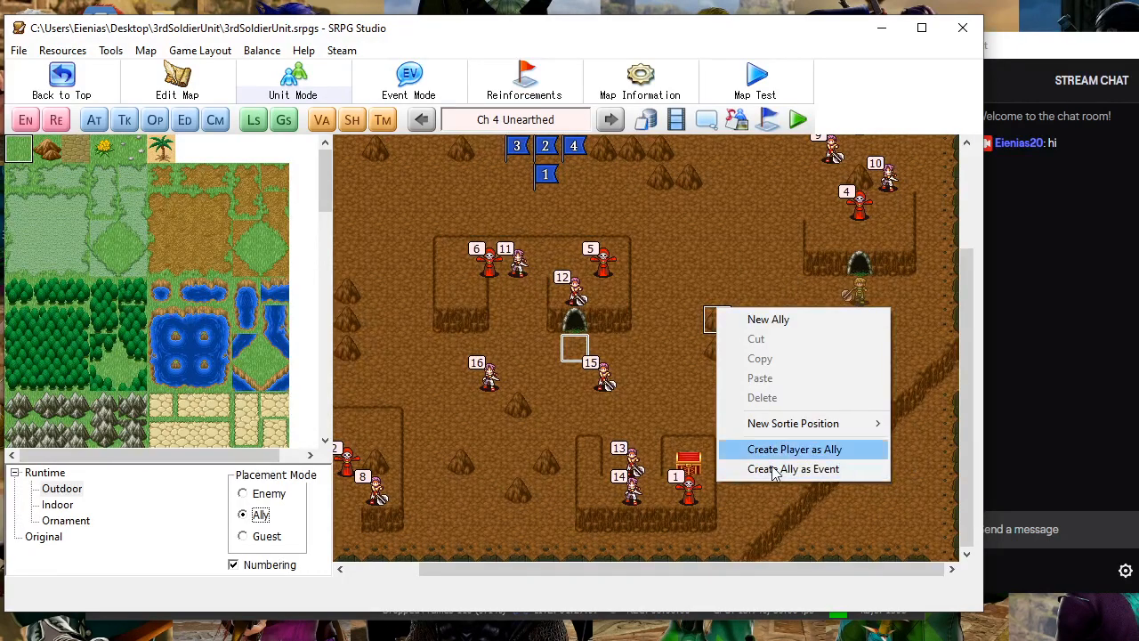
click(780, 449)
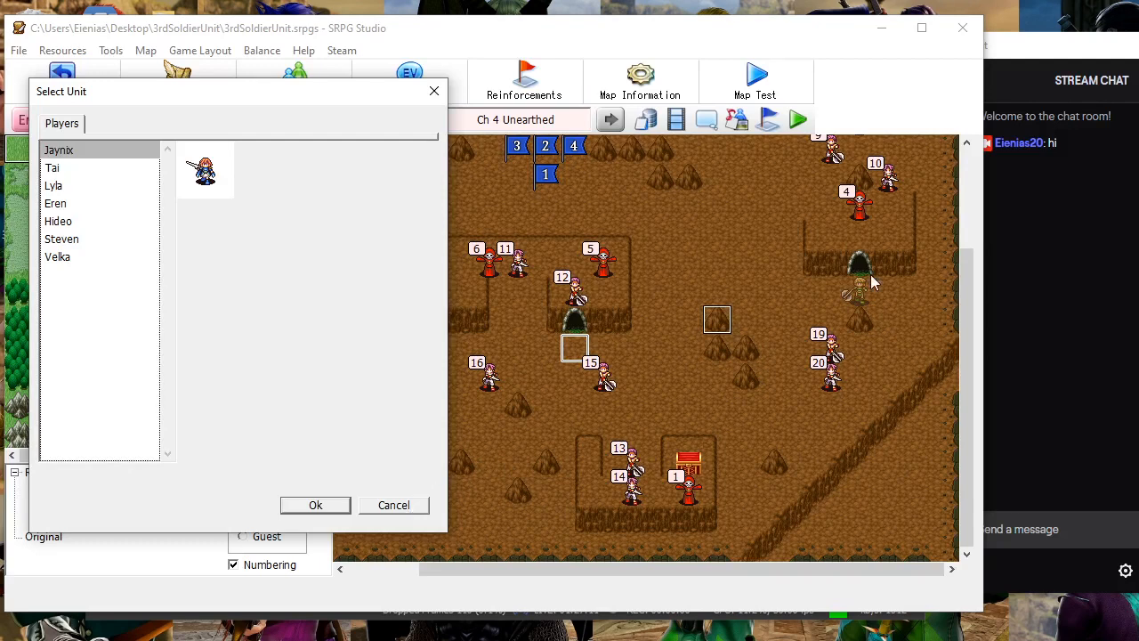
click(416, 509)
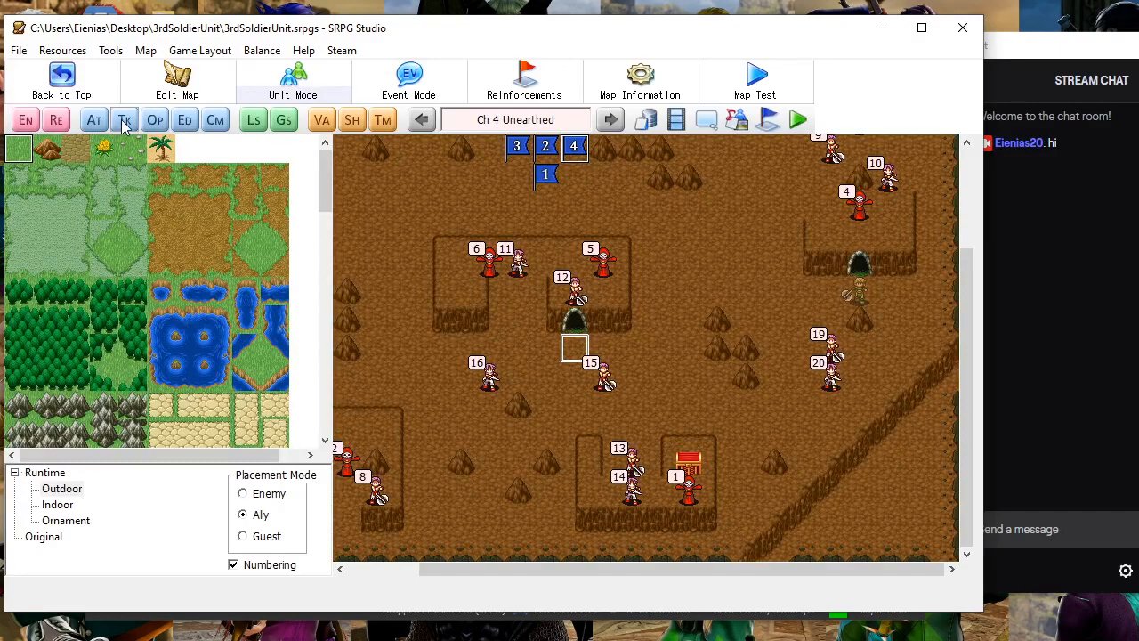
Check the Allies list in Ch 4's unit settings
click(53, 124)
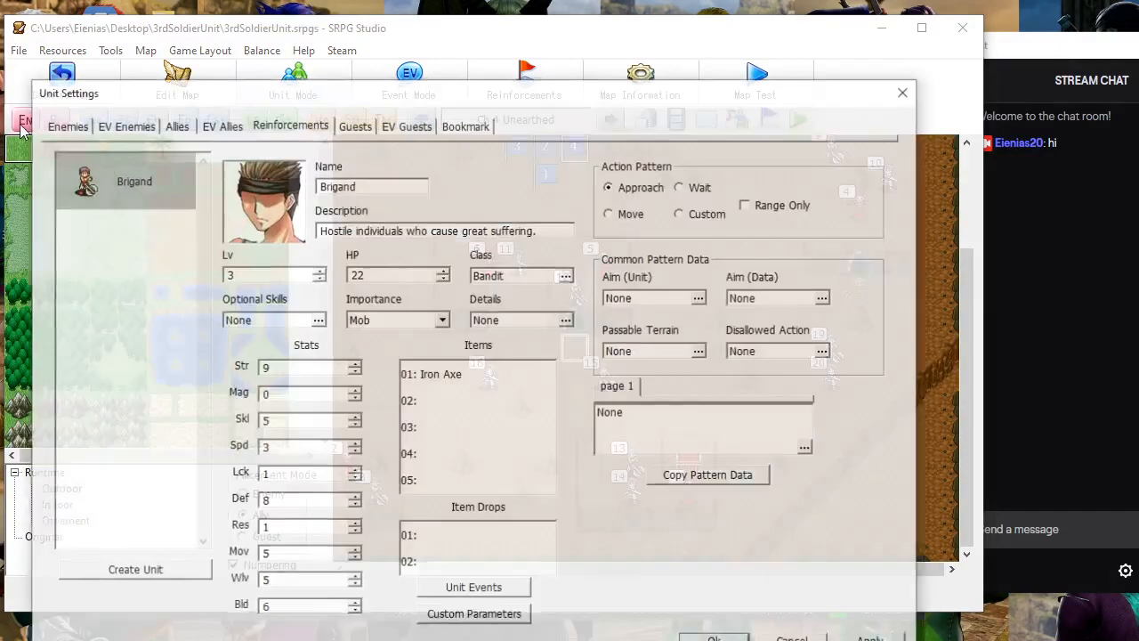
click(175, 126)
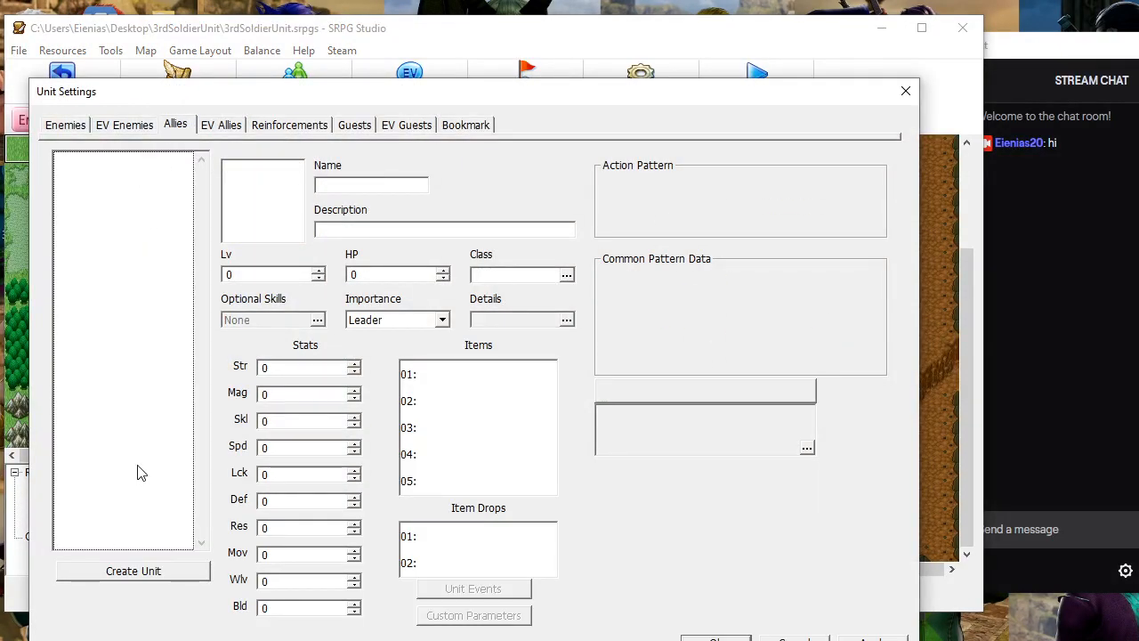
click(904, 91)
Recheck the Velka Appears auto event and its event-ally unit choice, and return to the Ch 4 map
click(98, 123)
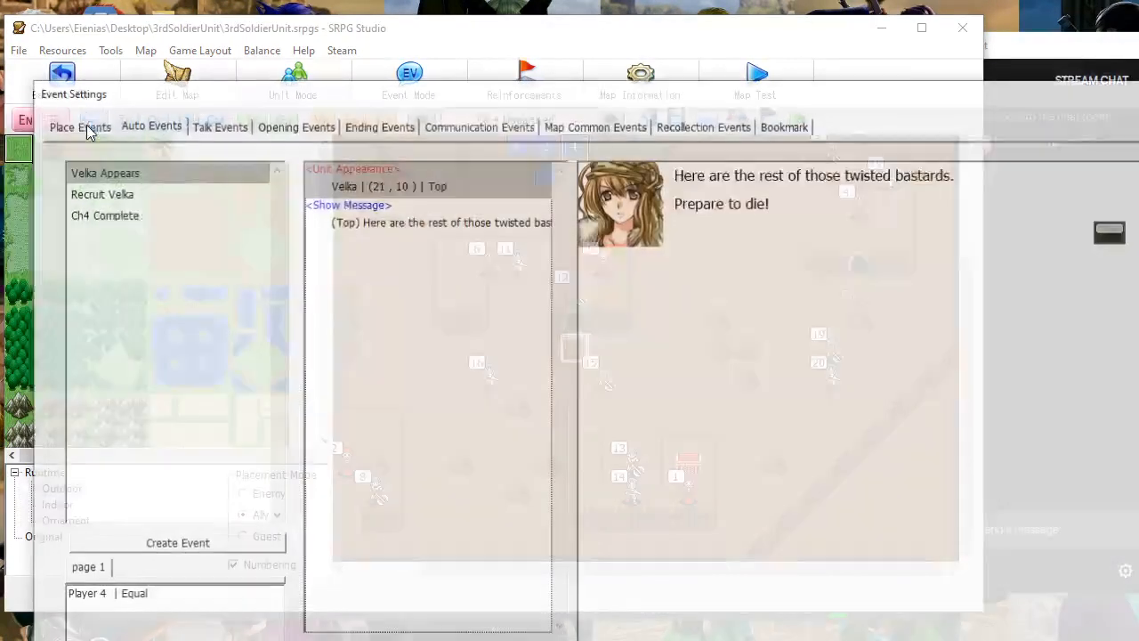
double_click(406, 184)
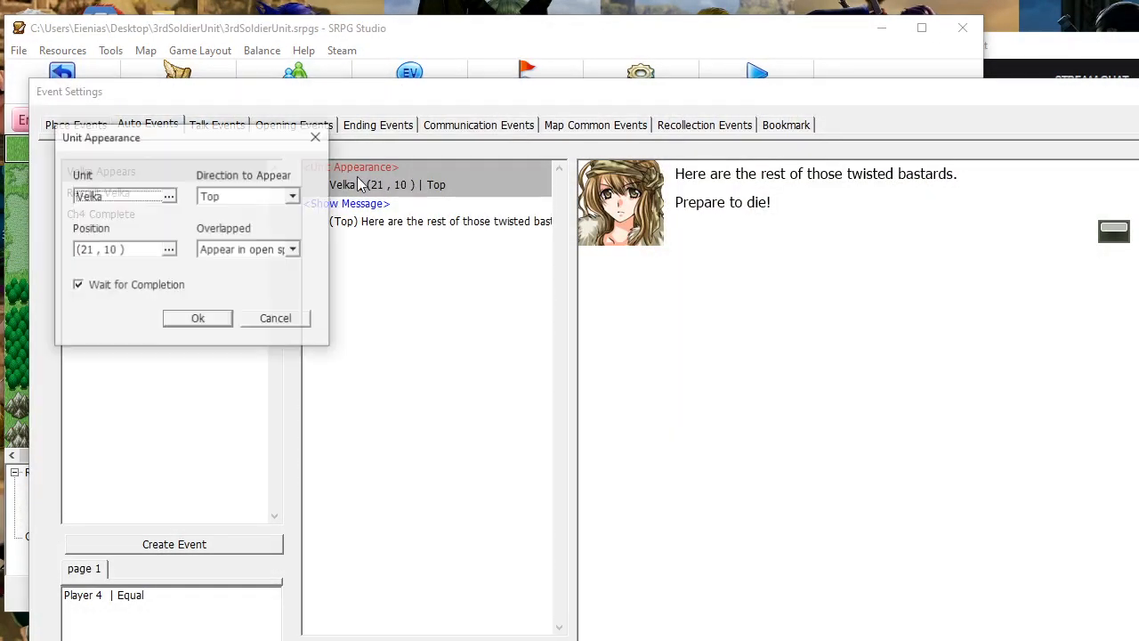
click(169, 194)
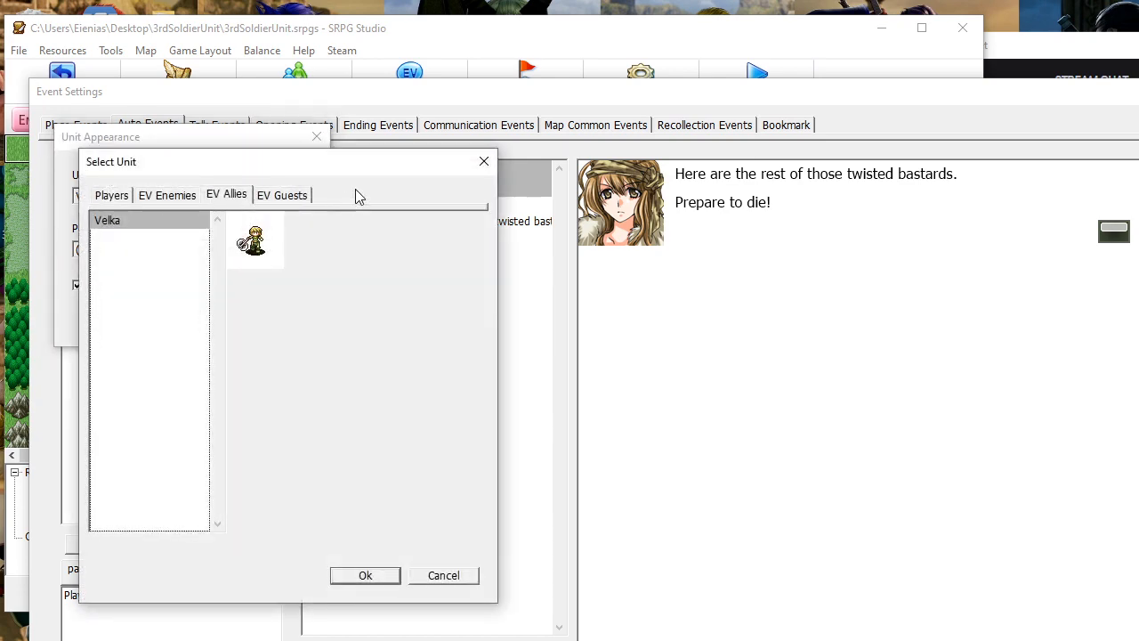
click(484, 161)
click(316, 136)
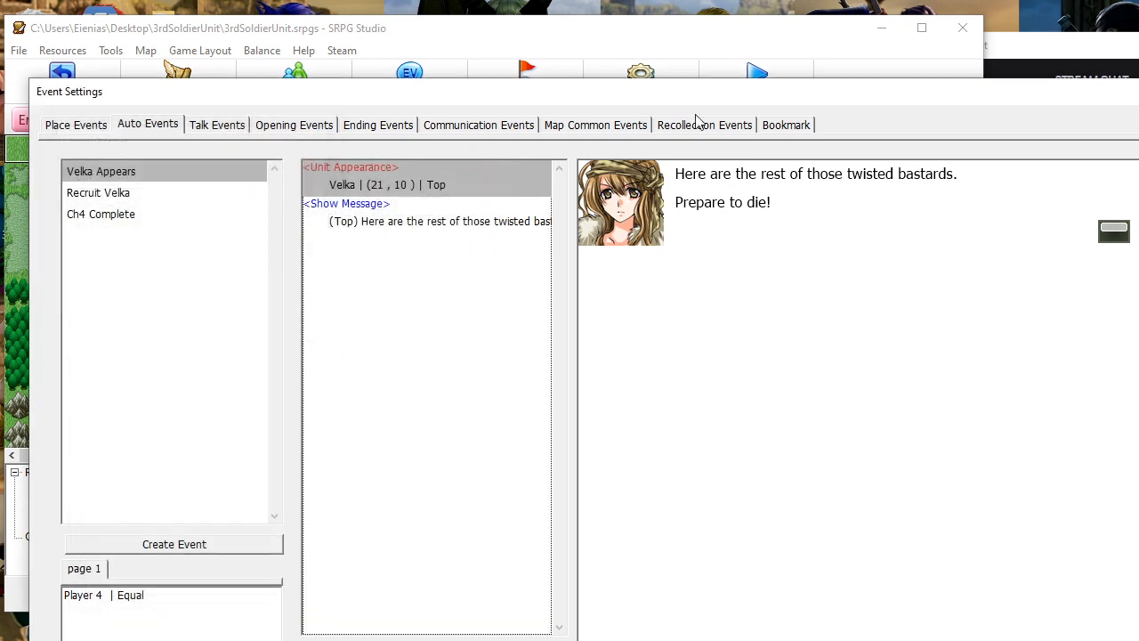
drag(743, 103, 584, 131)
click(1017, 117)
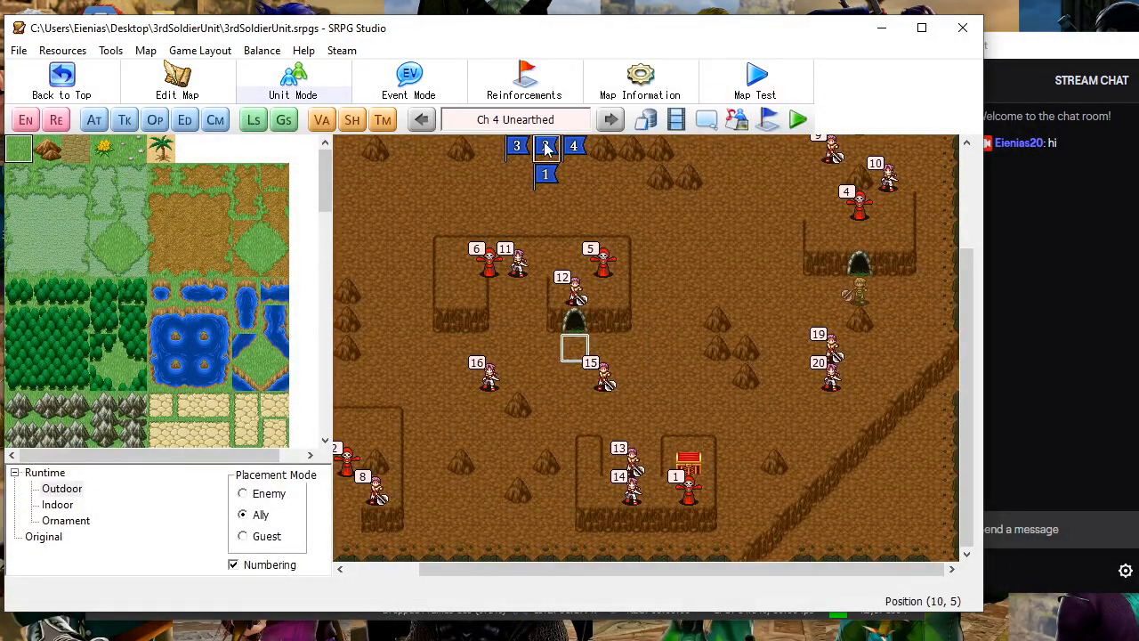
click(92, 122)
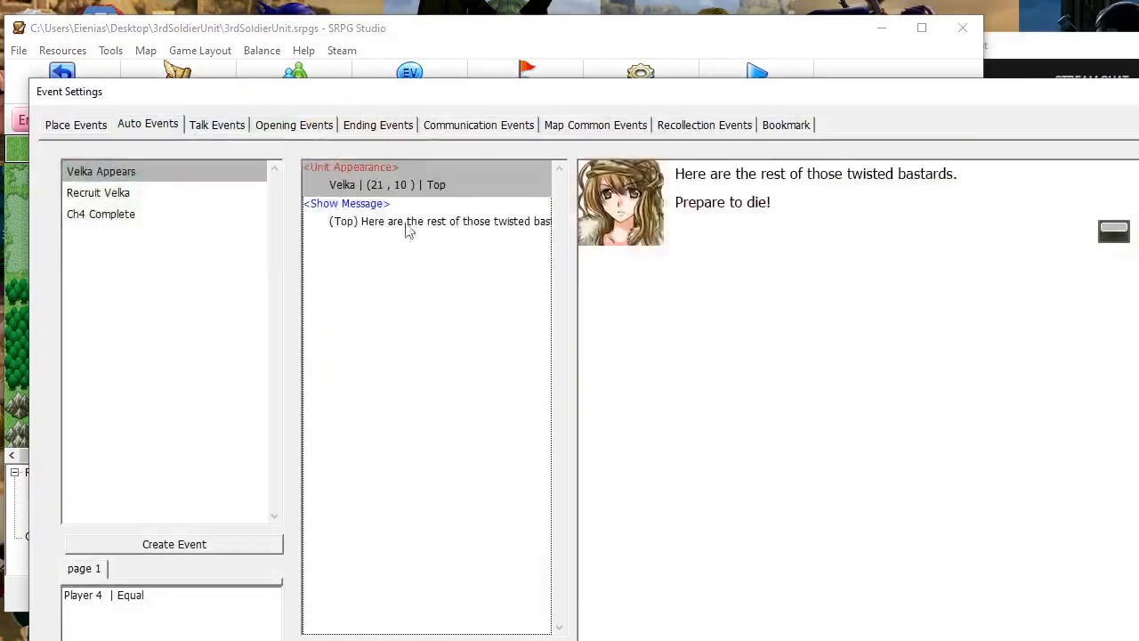
key(Escape)
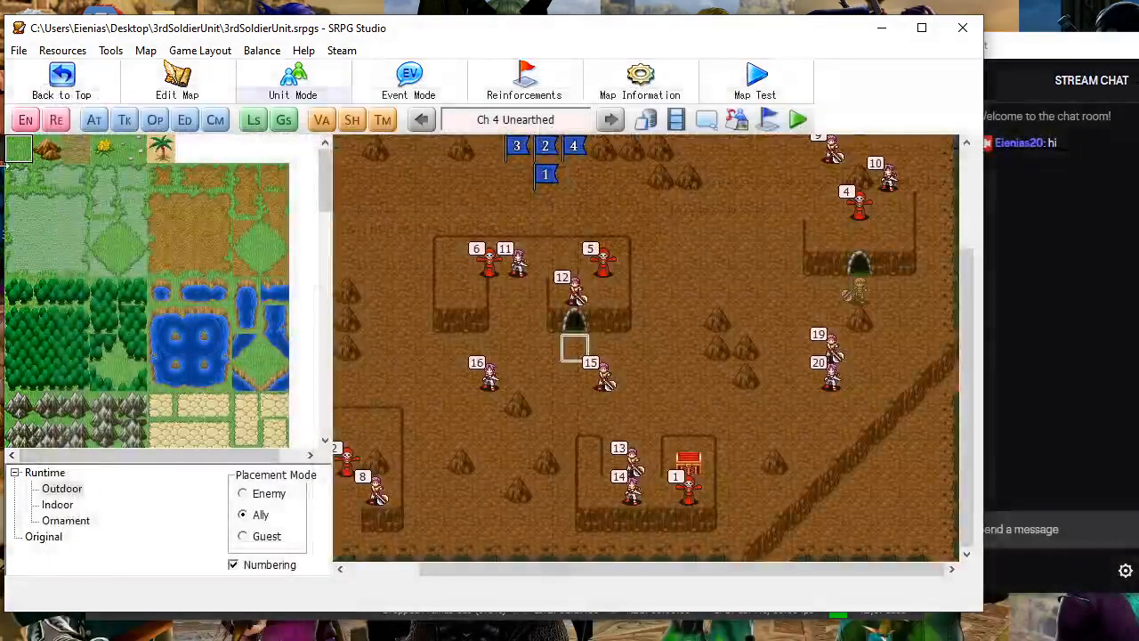
Create the player Hideo as an ally in Ch 4's event allies
click(36, 115)
click(239, 129)
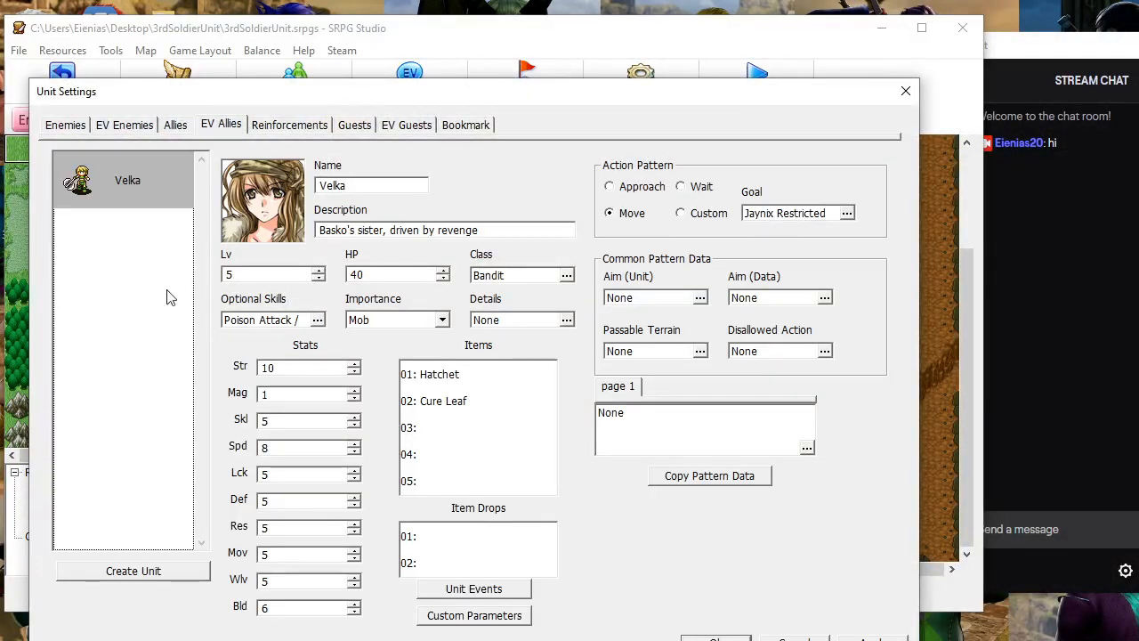
right_click(100, 273)
click(179, 424)
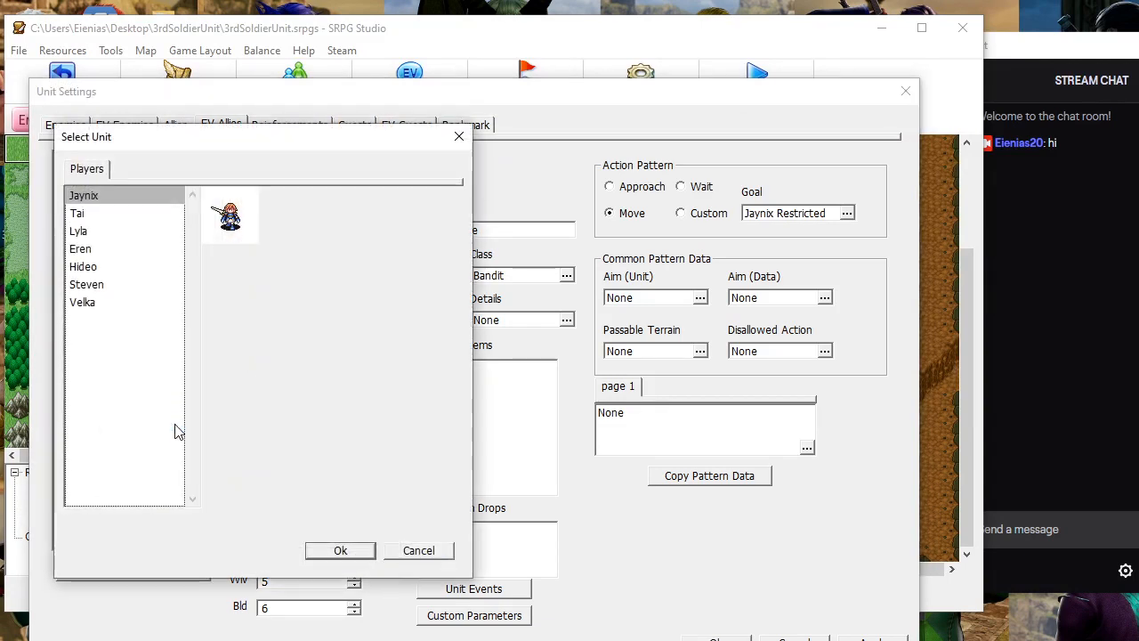
click(89, 267)
click(336, 551)
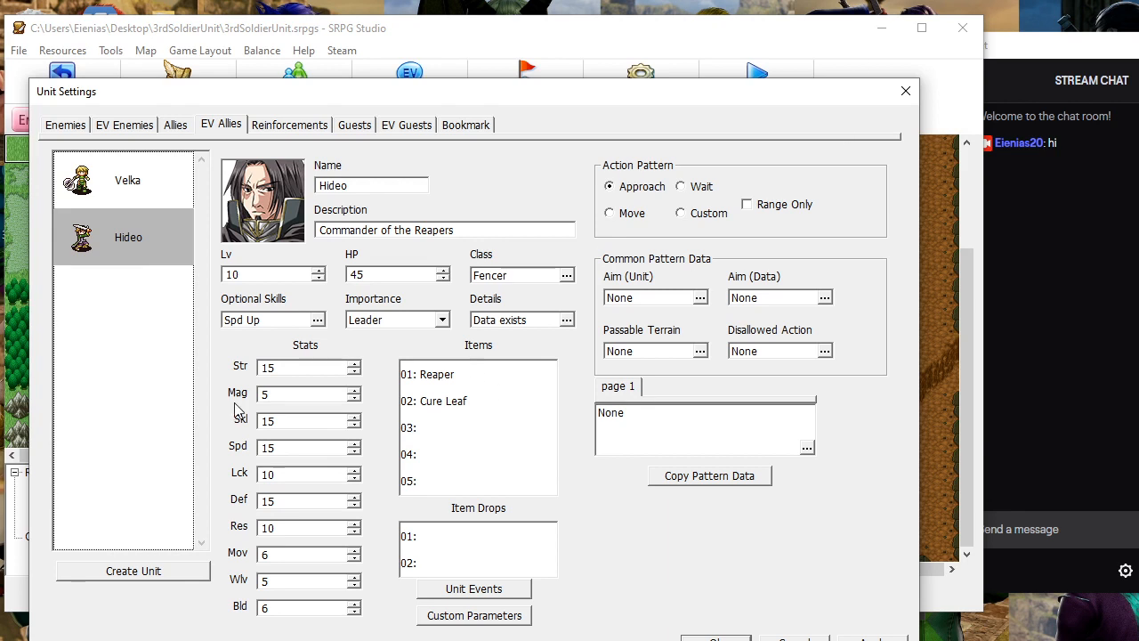
Delete Hideo from Ch 4's event allies and leave the unit settings
right_click(129, 258)
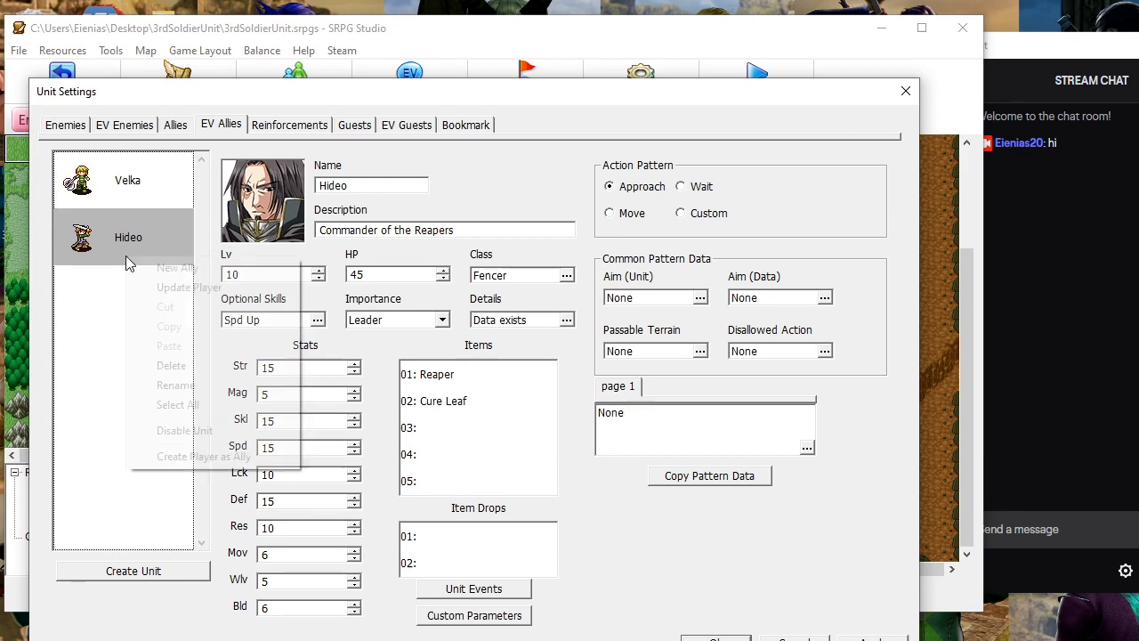
click(173, 366)
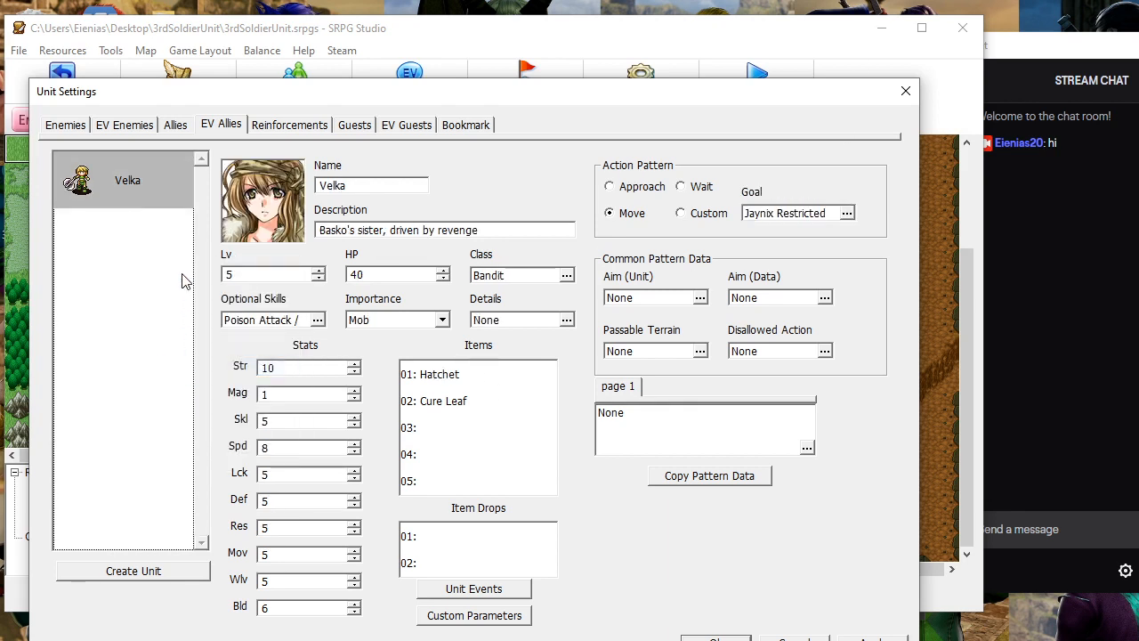
right_click(70, 267)
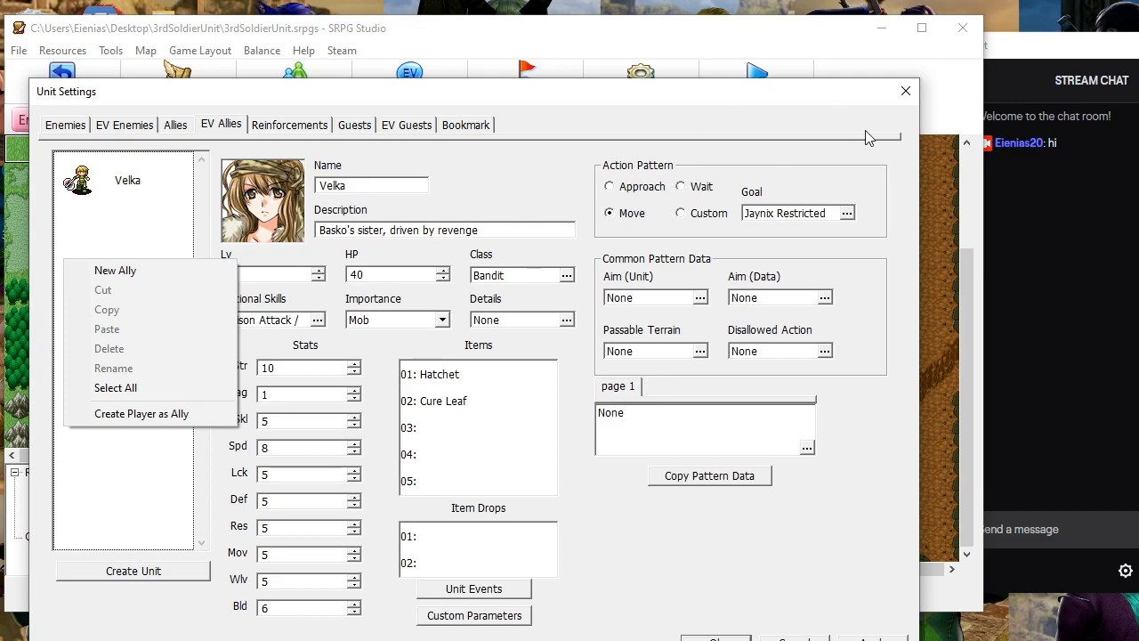
click(907, 94)
Compare the database player entries of Hideo and Steven
click(640, 121)
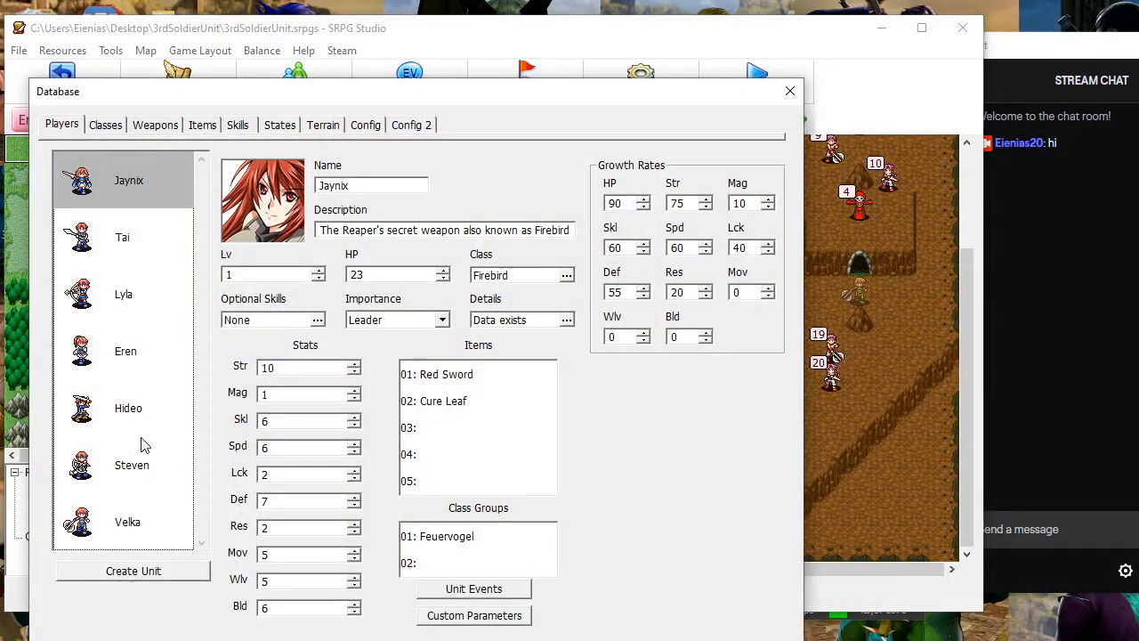
click(141, 440)
click(139, 458)
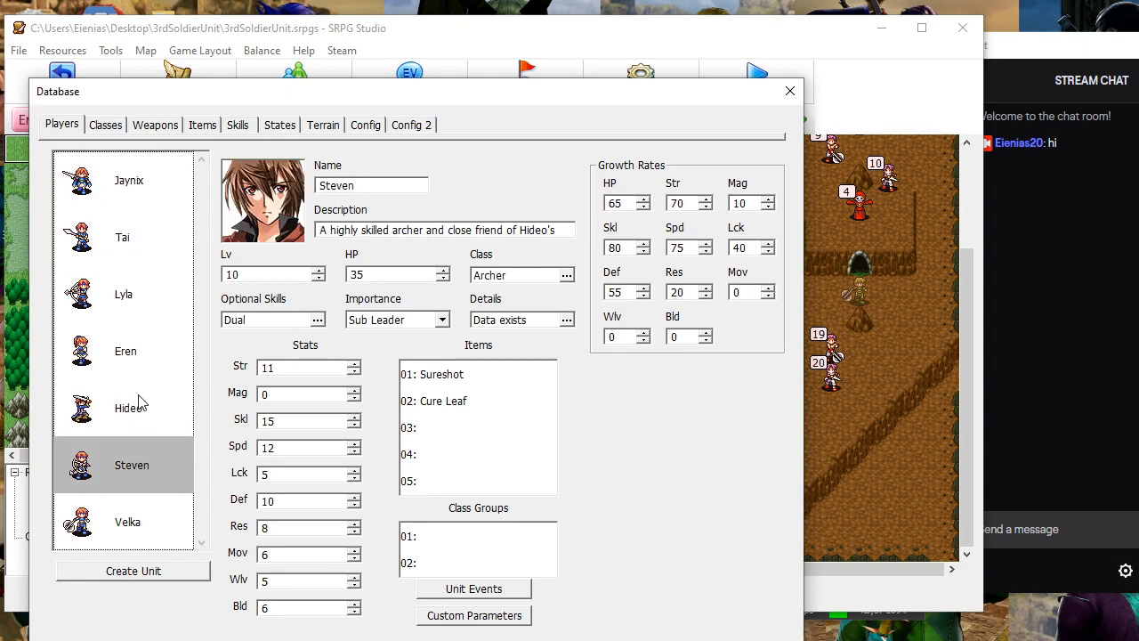
click(139, 405)
click(142, 454)
click(147, 416)
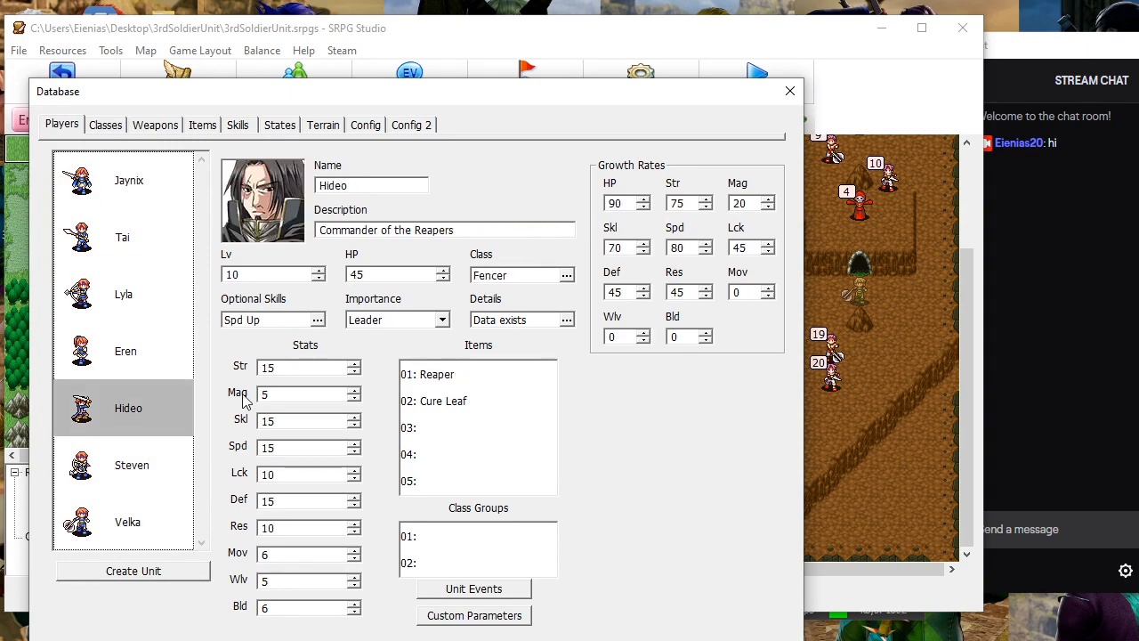
click(788, 89)
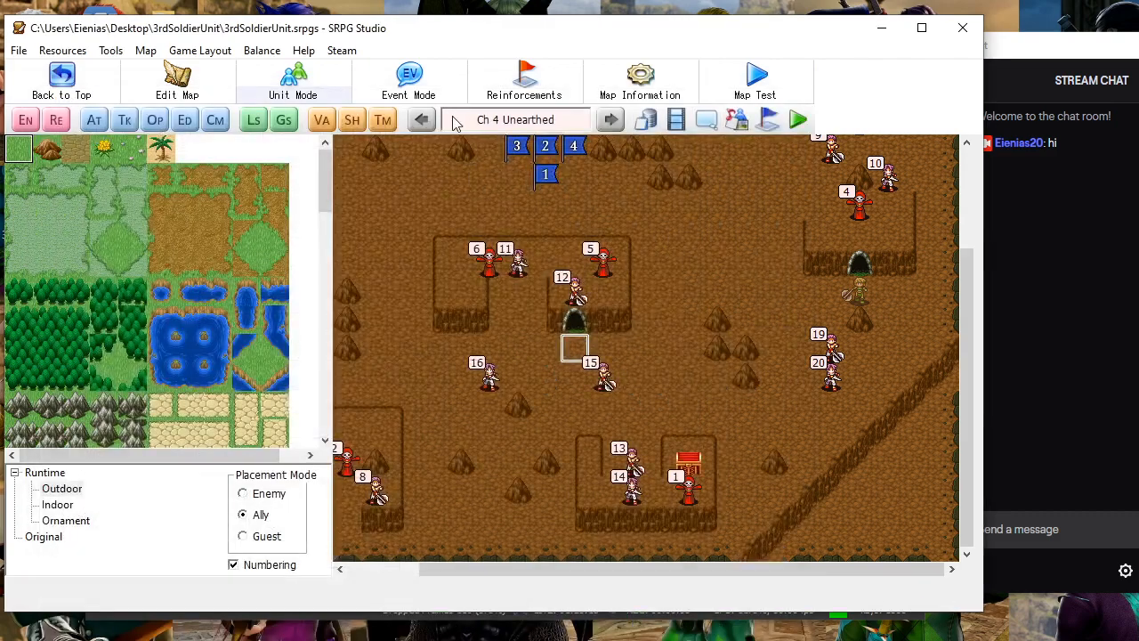
Go back through the chapter maps to Prologue The Fall Of Faerum and look over its unit placement
click(430, 123)
click(431, 123)
click(610, 120)
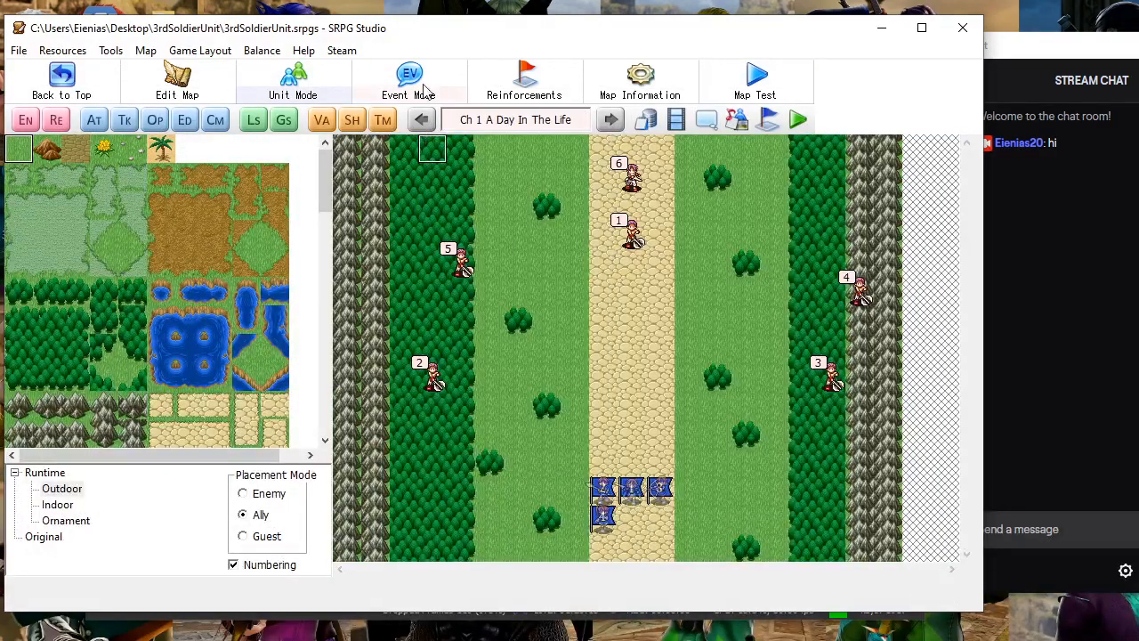
click(421, 120)
scroll(516, 351, down, 4)
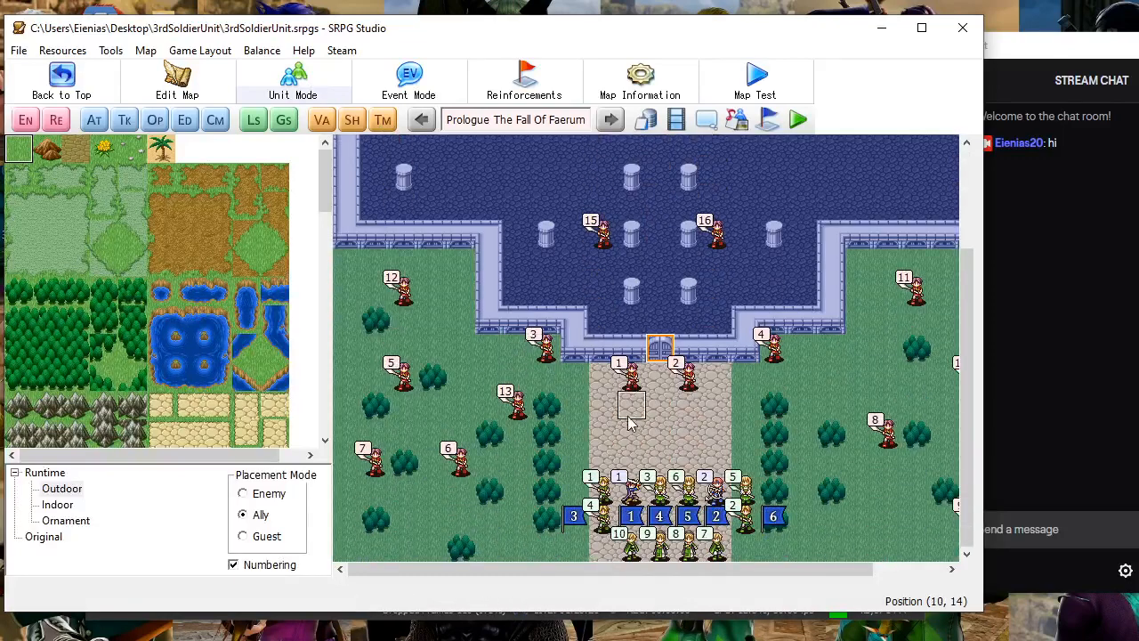
scroll(648, 447, down, 1)
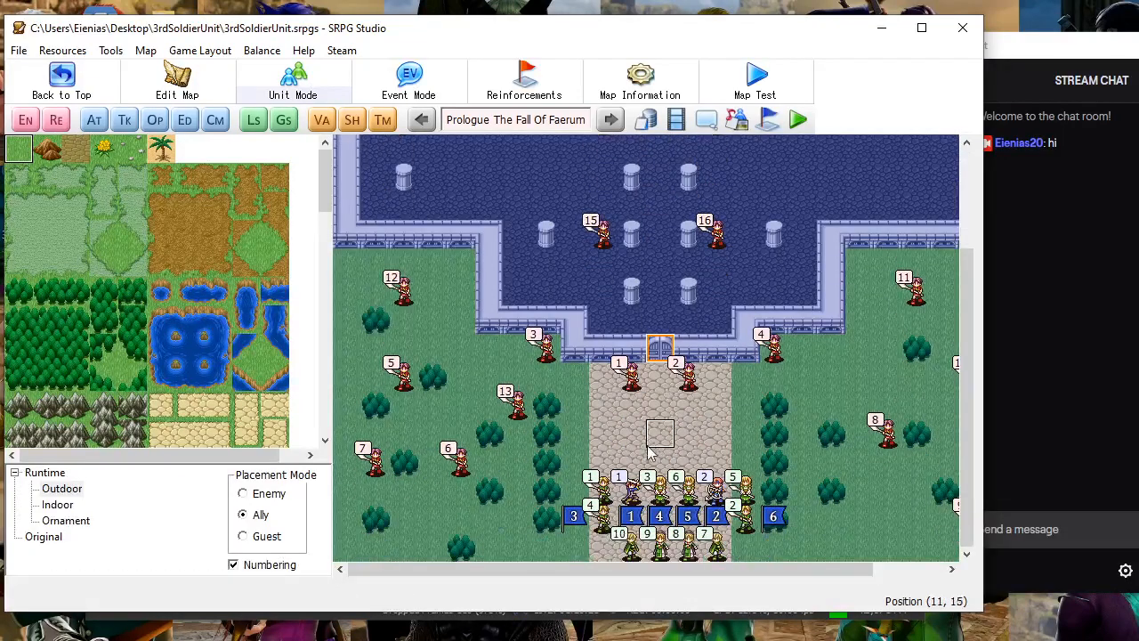
Examine the Prologue guest unit Hideo's settings and compare them with Hideo's player entry in the database
double_click(641, 501)
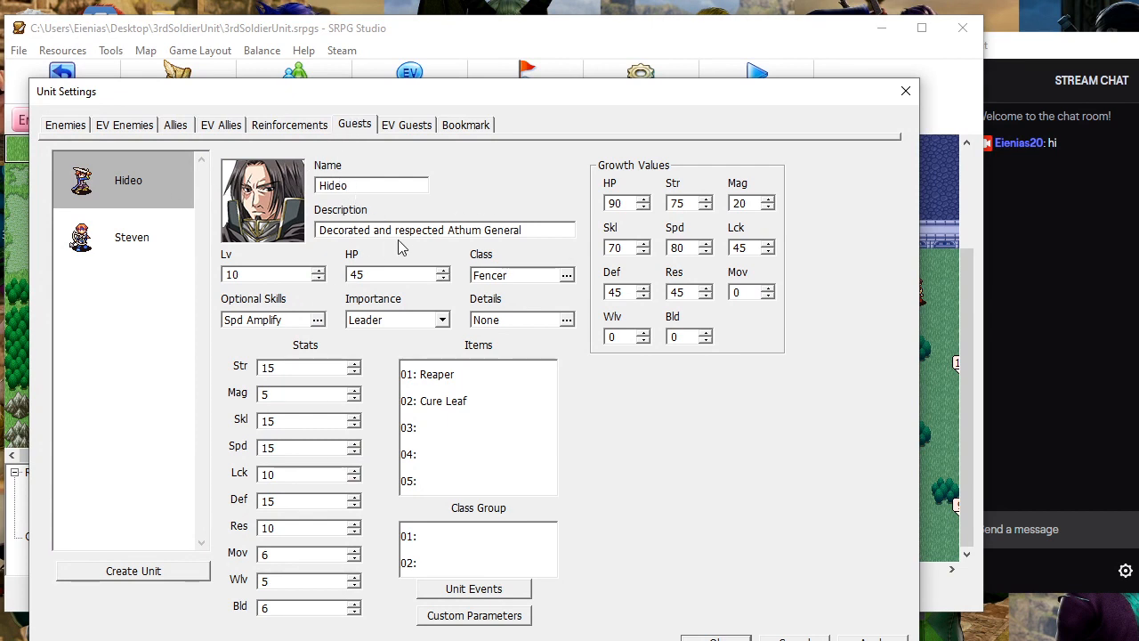
click(904, 93)
click(646, 119)
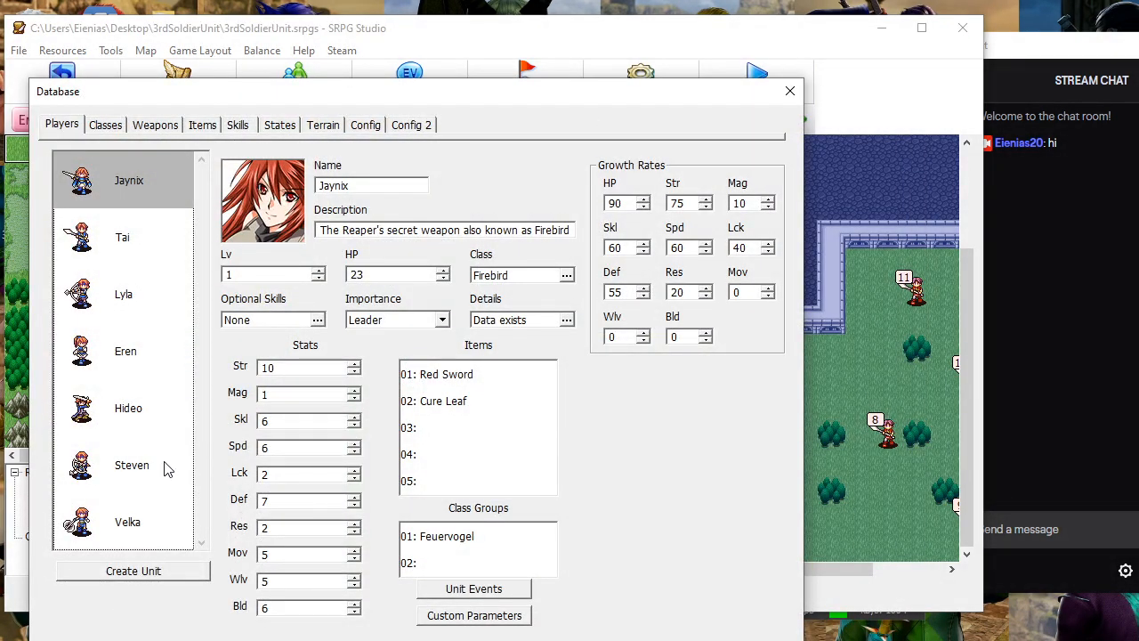
click(153, 422)
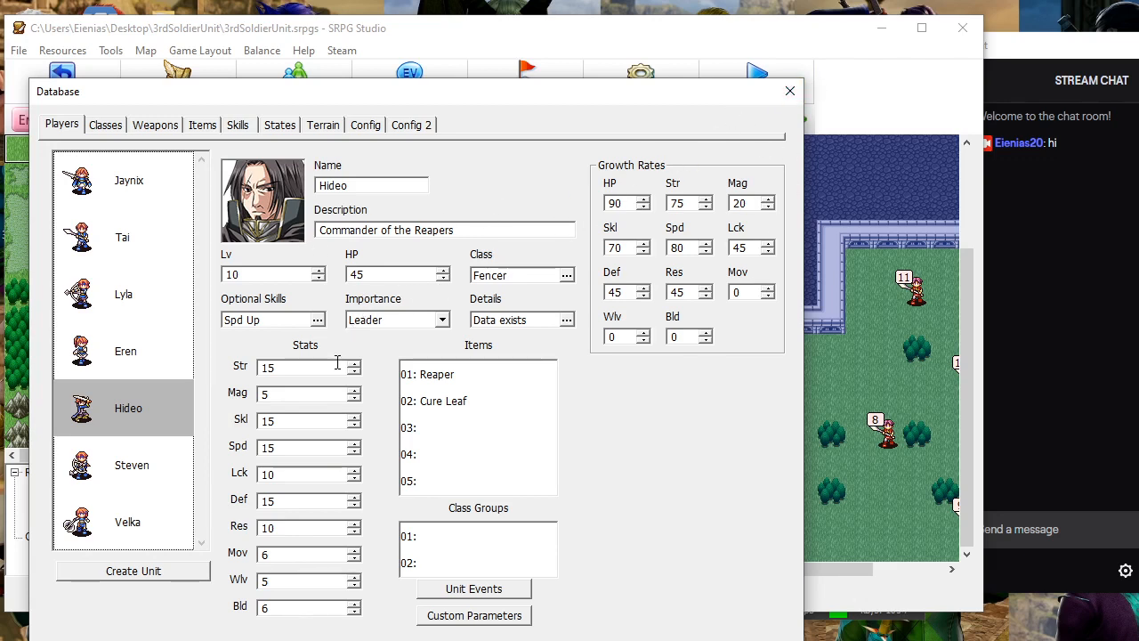
Examine Jaynix's player entry and its detail settings in the database
click(157, 484)
click(145, 191)
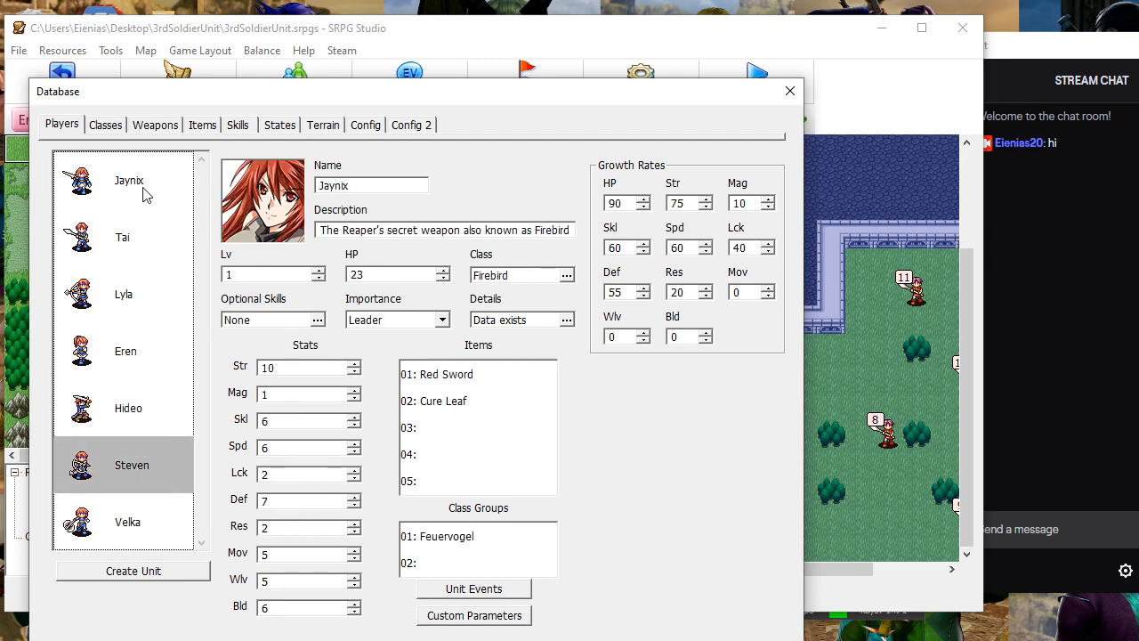
click(530, 320)
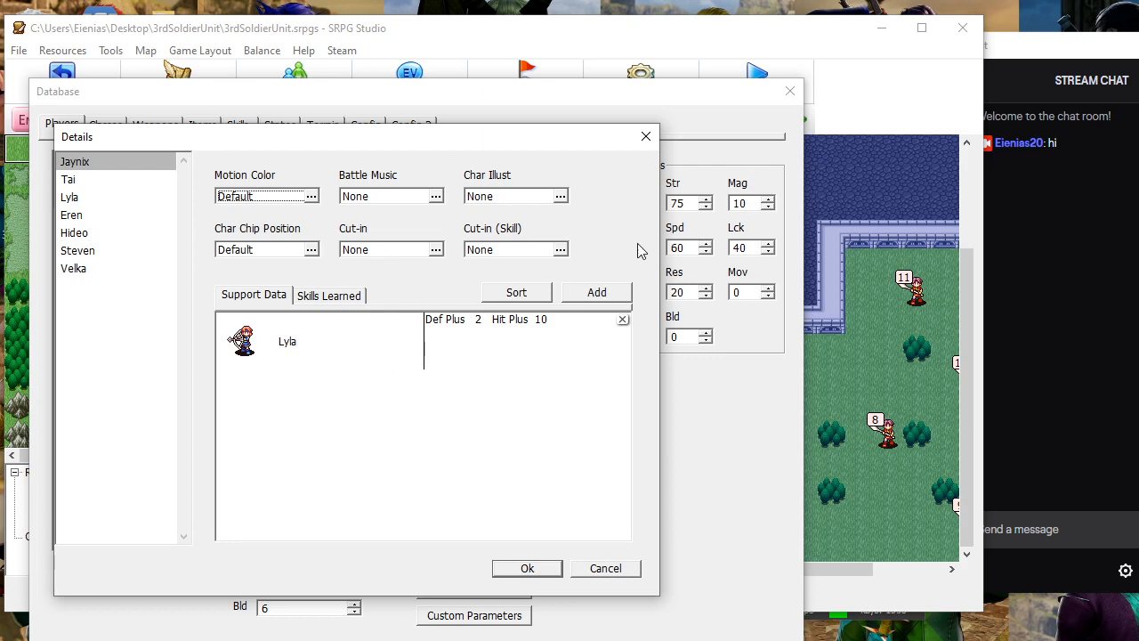
click(526, 567)
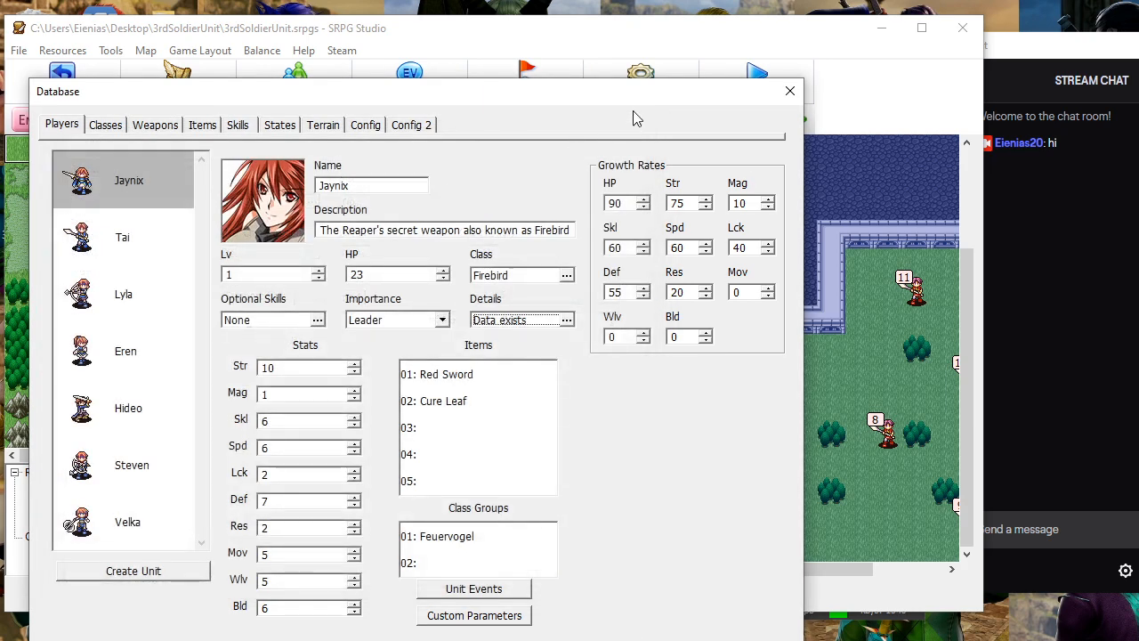
Look through the database's general configuration, terrain and states sections and close the database
drag(658, 93, 667, 39)
click(381, 72)
click(429, 71)
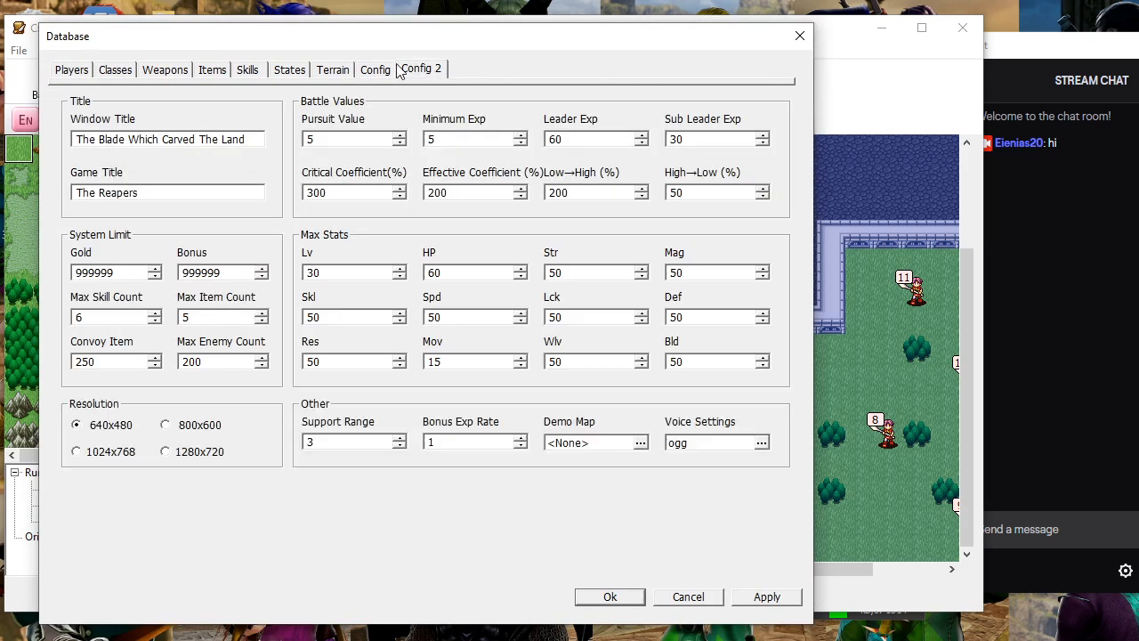
click(343, 70)
click(291, 72)
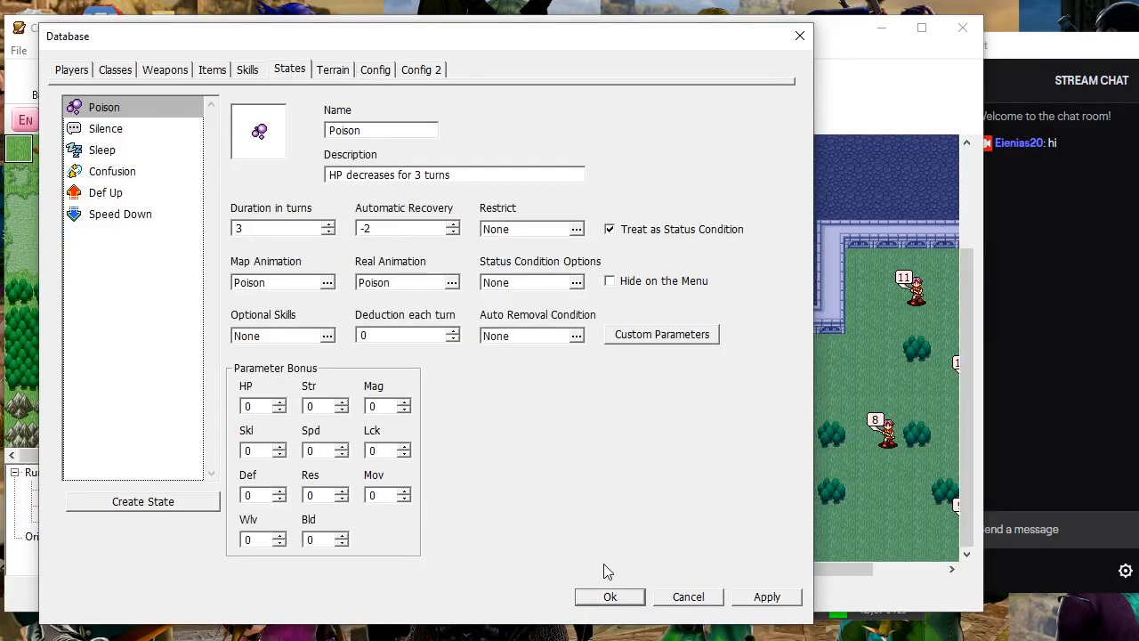
click(589, 597)
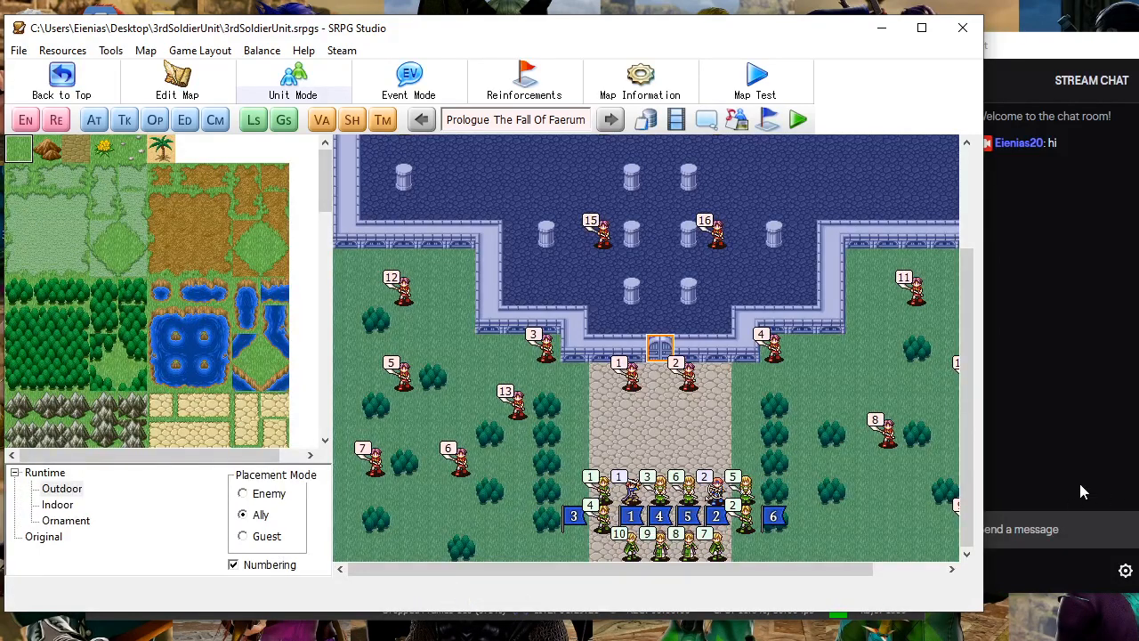
Switch to OBS, check the list of users in the stream chat, and return to SRPG Studio
key(alt+Tab)
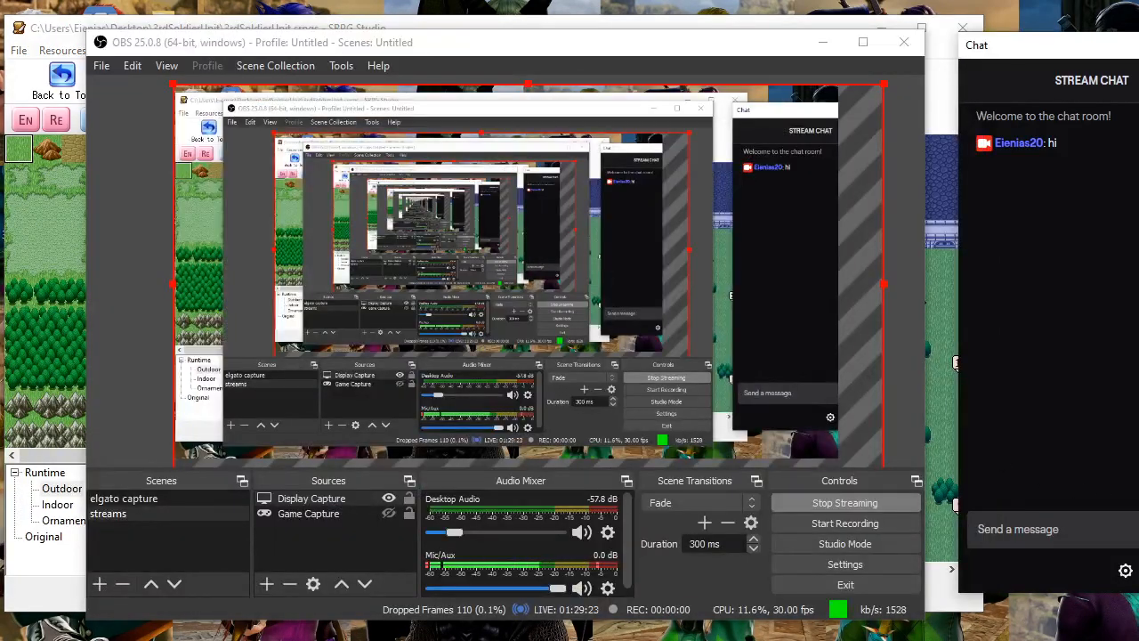
key(alt+Tab)
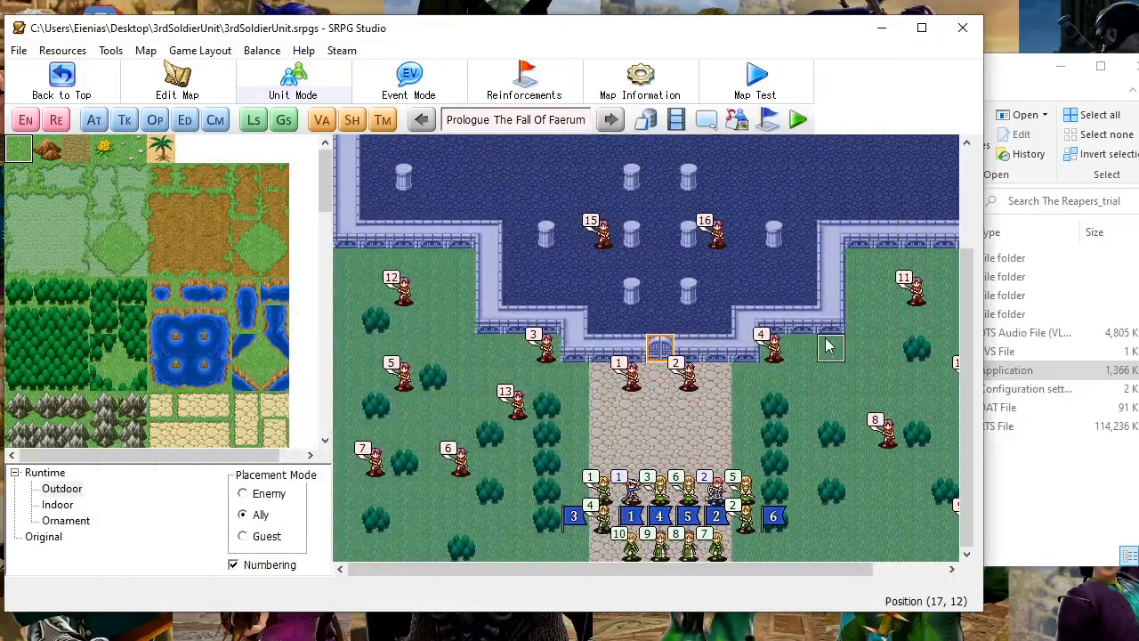
scroll(828, 345, up, 4)
scroll(828, 345, up, 1)
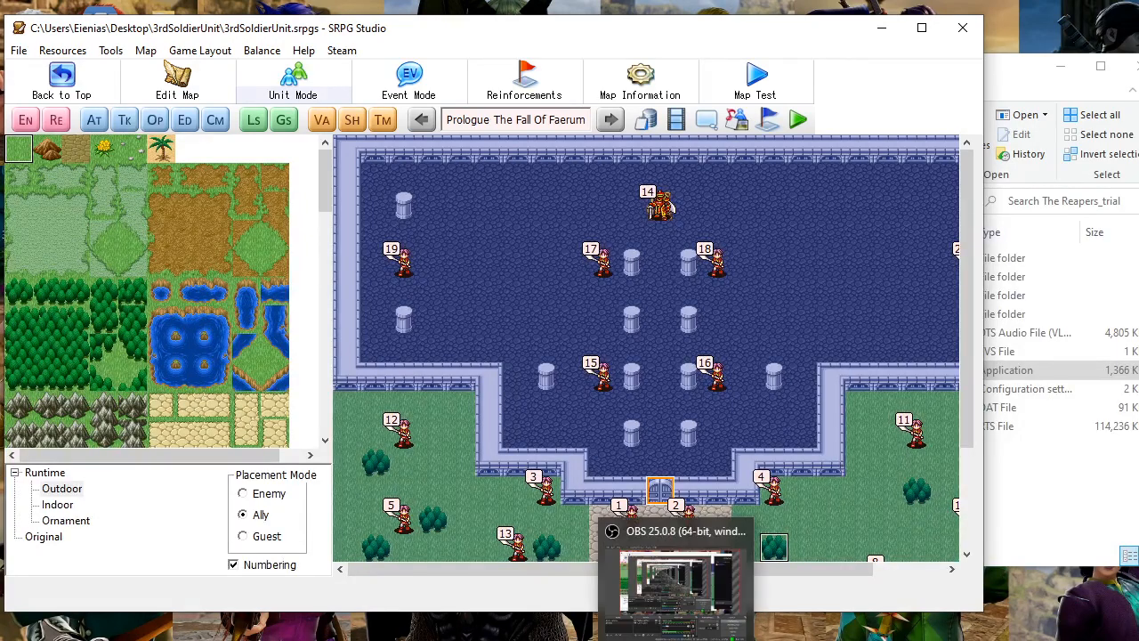
click(683, 639)
click(1138, 80)
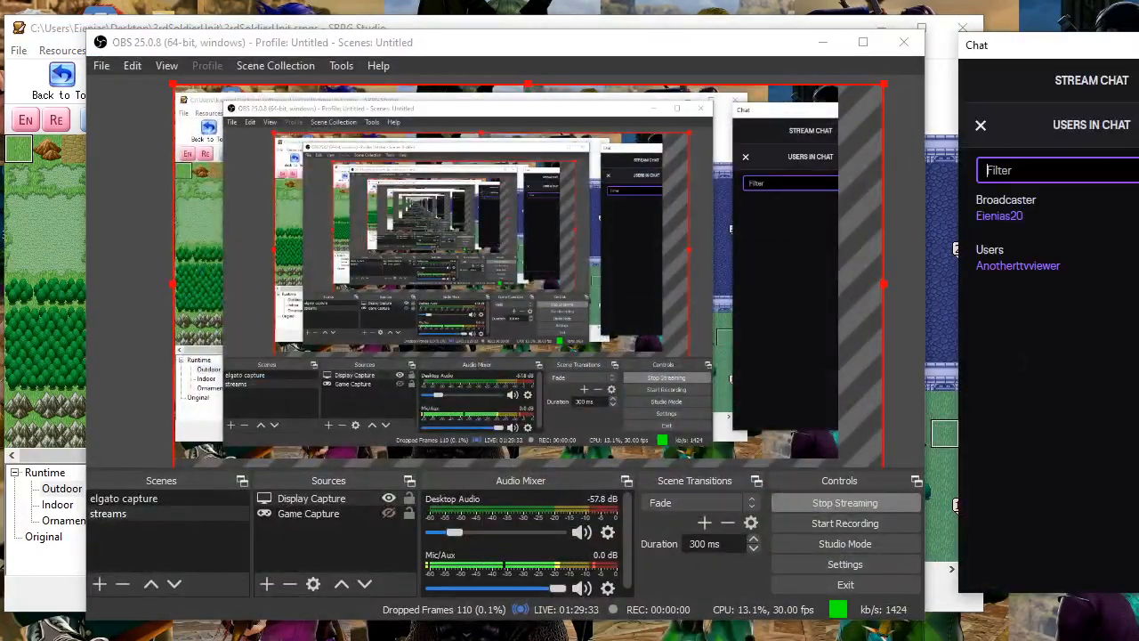
click(973, 129)
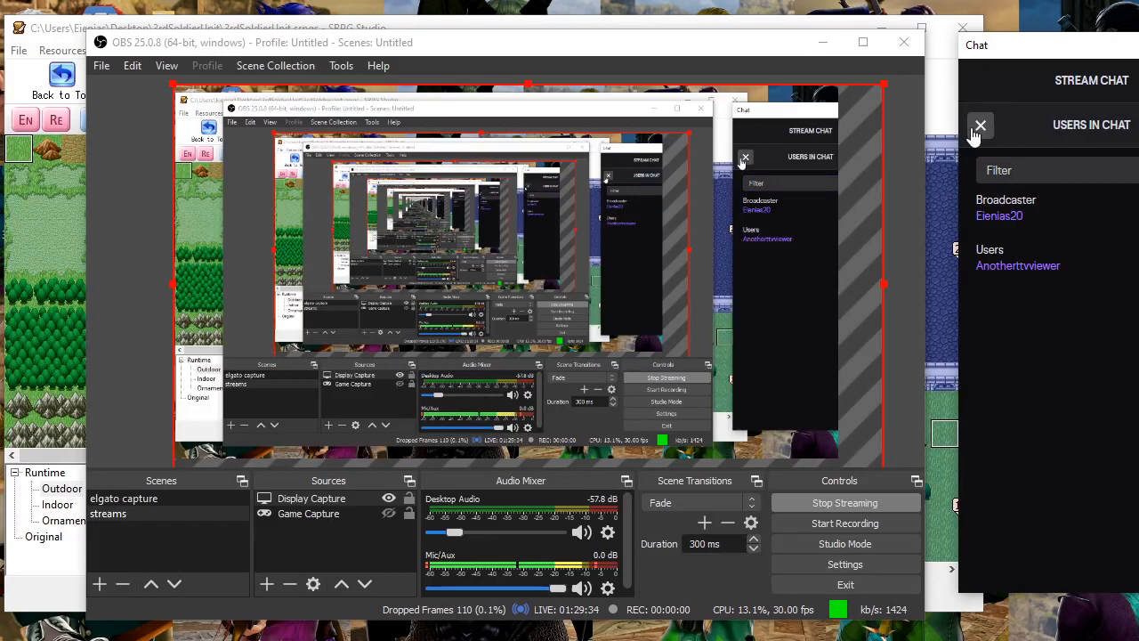
click(794, 30)
Save the project
scroll(737, 280, down, 2)
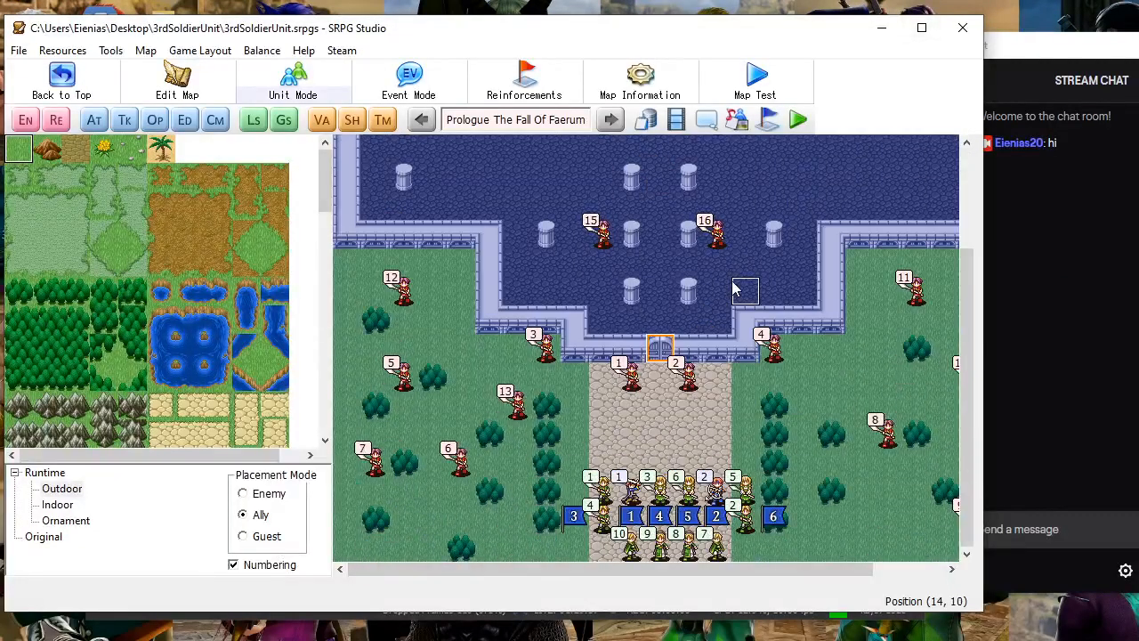
scroll(635, 377, up, 1)
scroll(612, 400, down, 1)
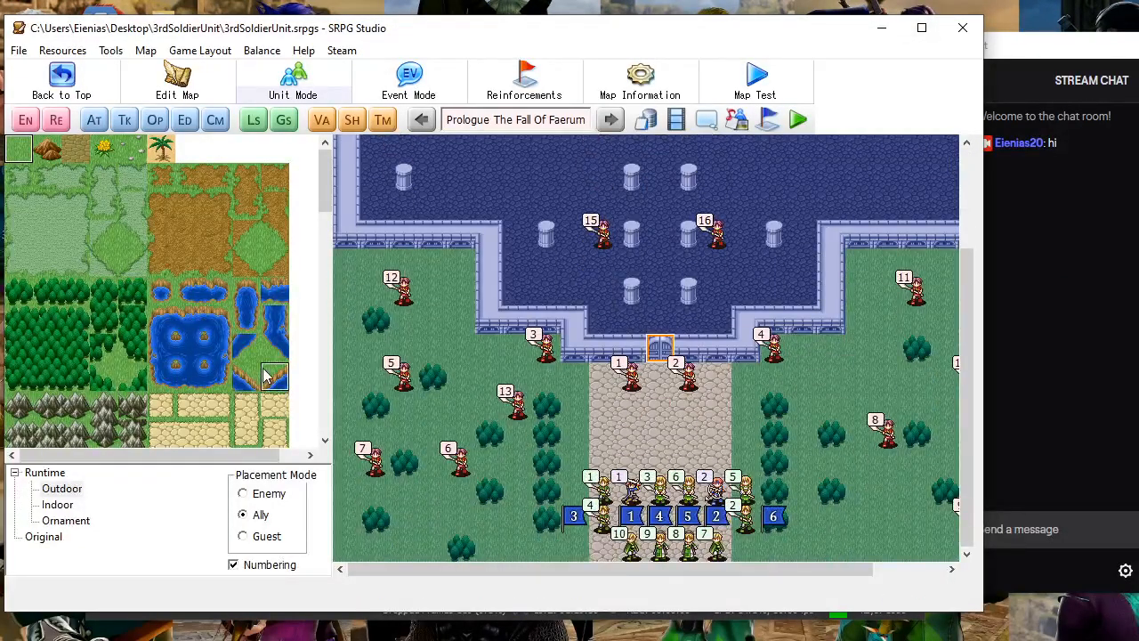
drag(325, 178, 275, 174)
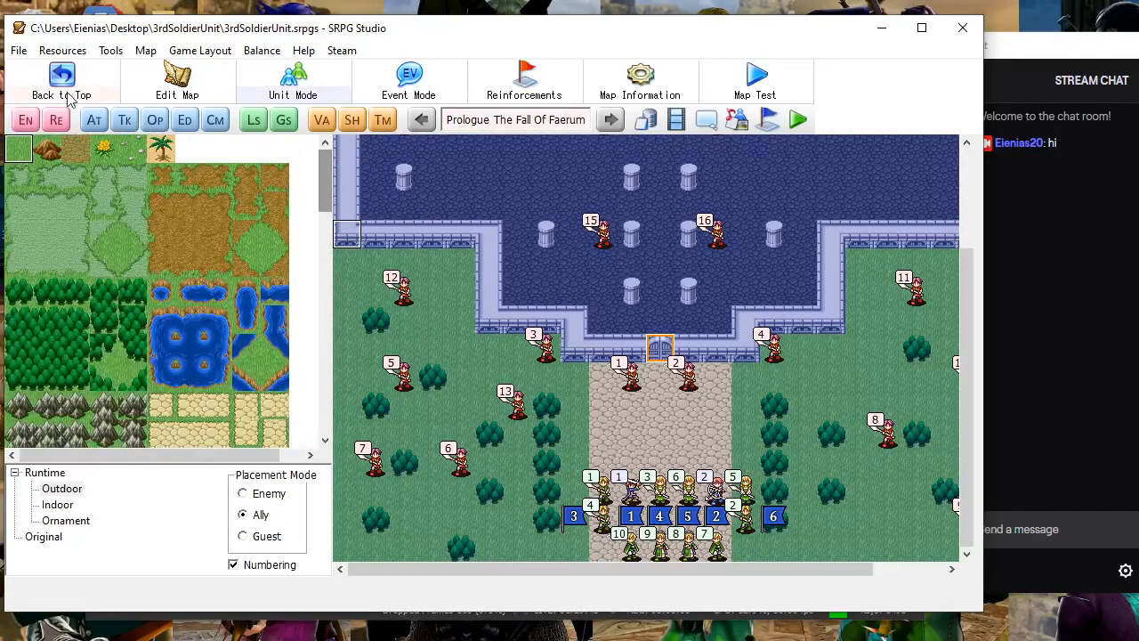
click(18, 50)
click(62, 109)
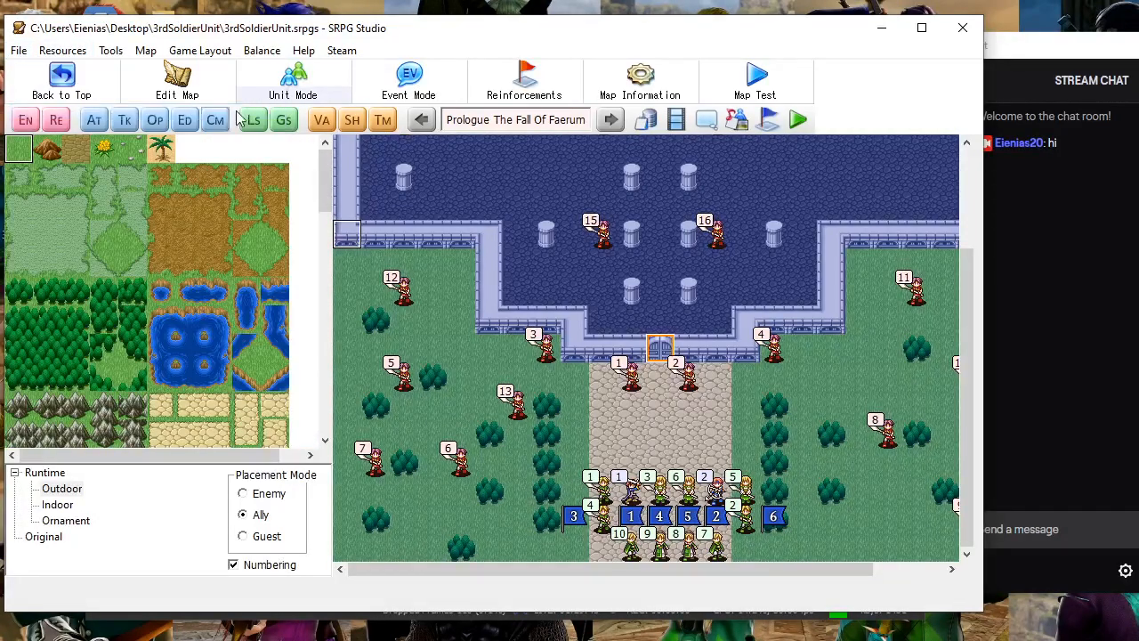
scroll(907, 418, up, 2)
scroll(952, 407, up, 3)
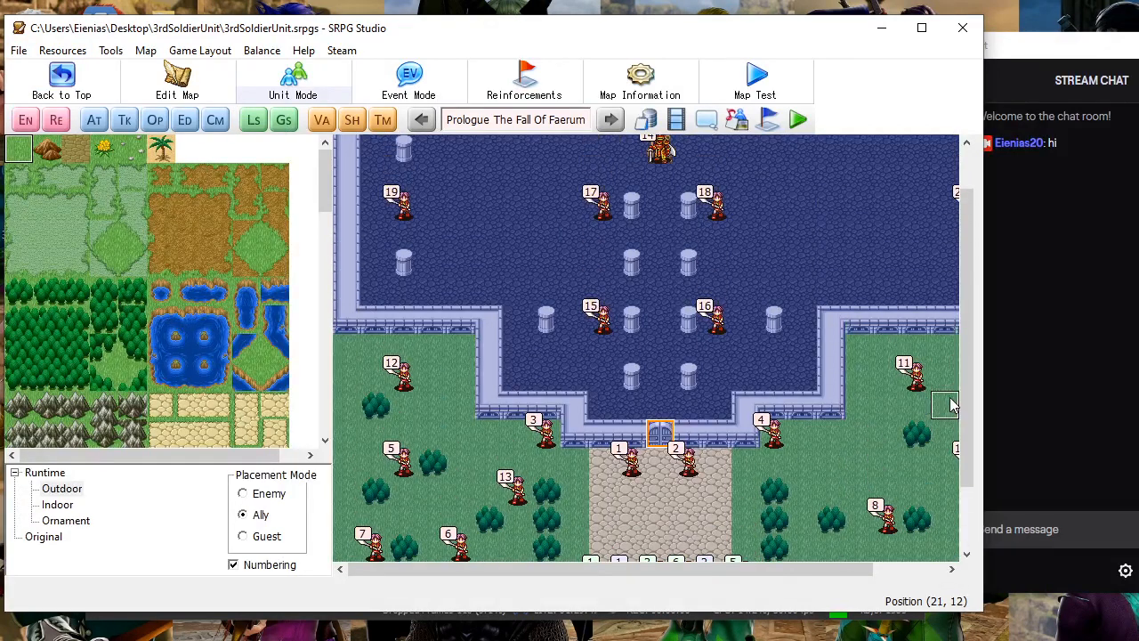
drag(835, 568, 805, 551)
scroll(792, 480, down, 5)
scroll(917, 427, up, 2)
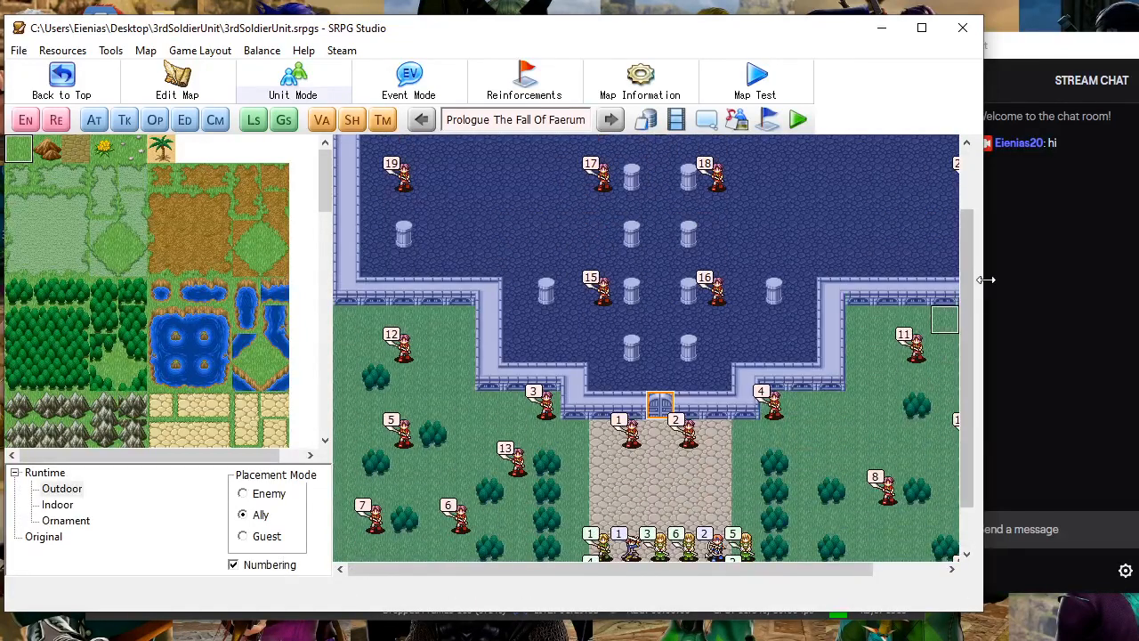
Look through the Original, Outdoor and Indoor map tile palettes
click(47, 538)
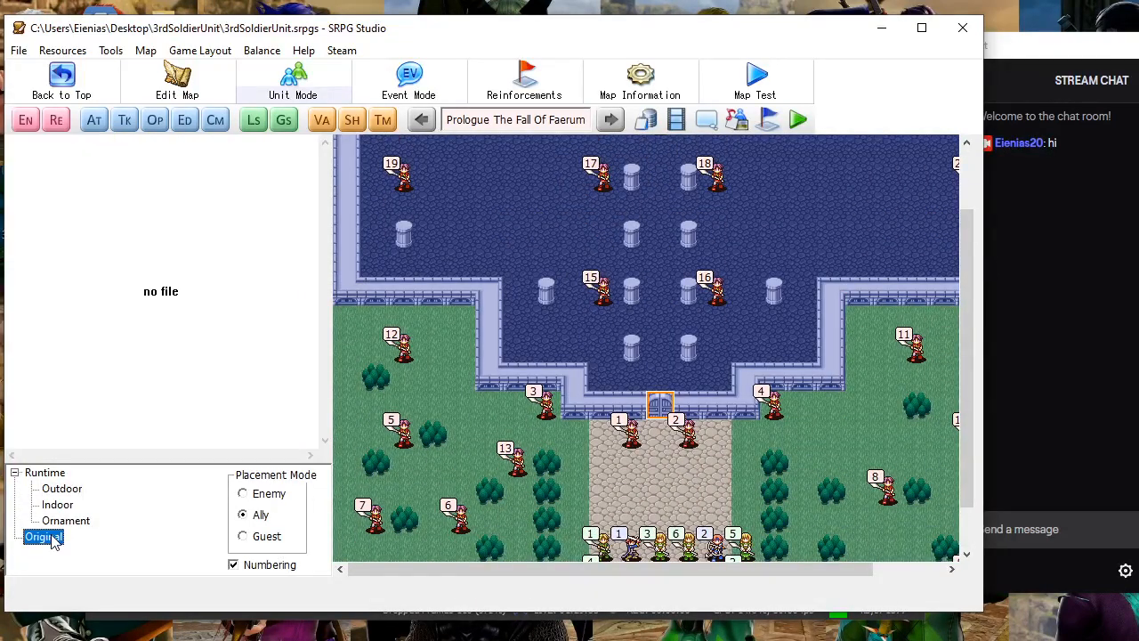
click(49, 474)
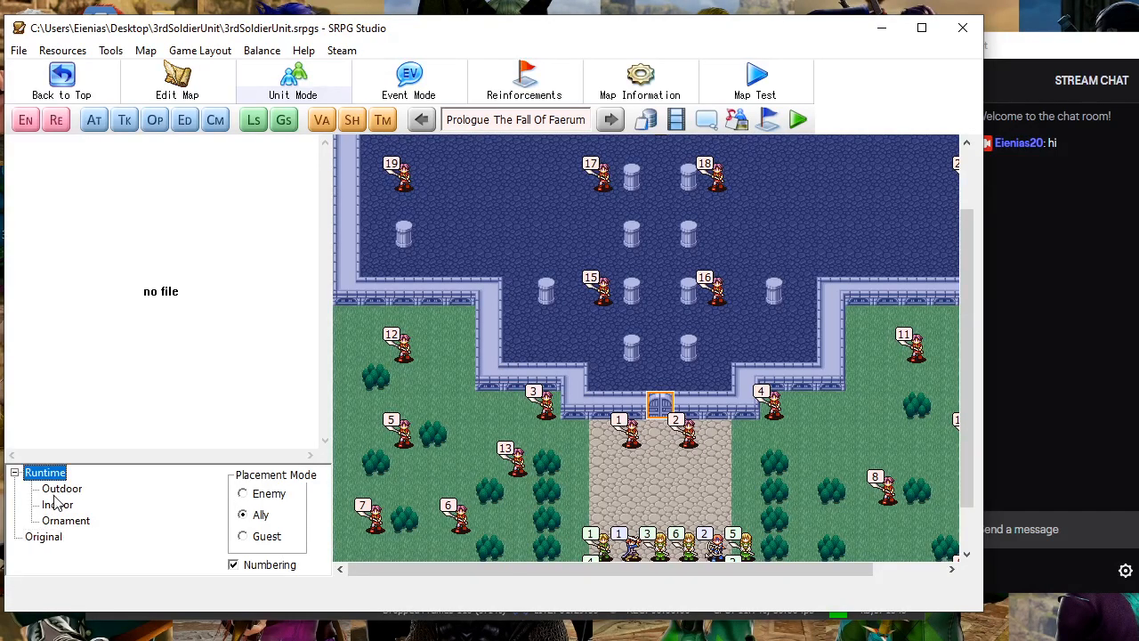
click(57, 490)
scroll(632, 294, down, 2)
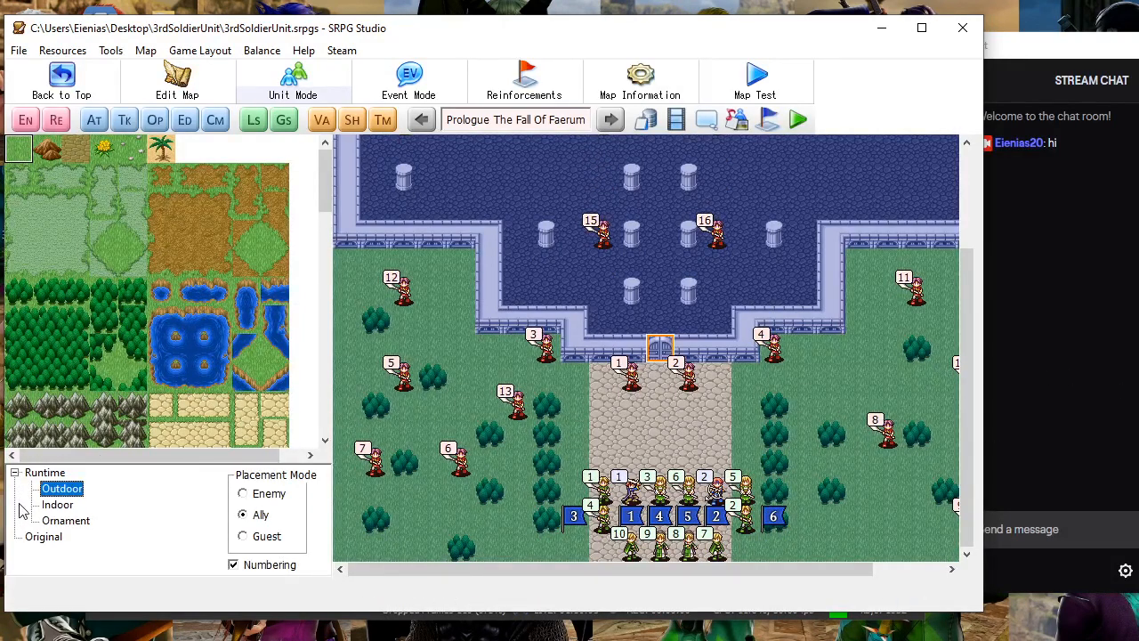
click(69, 521)
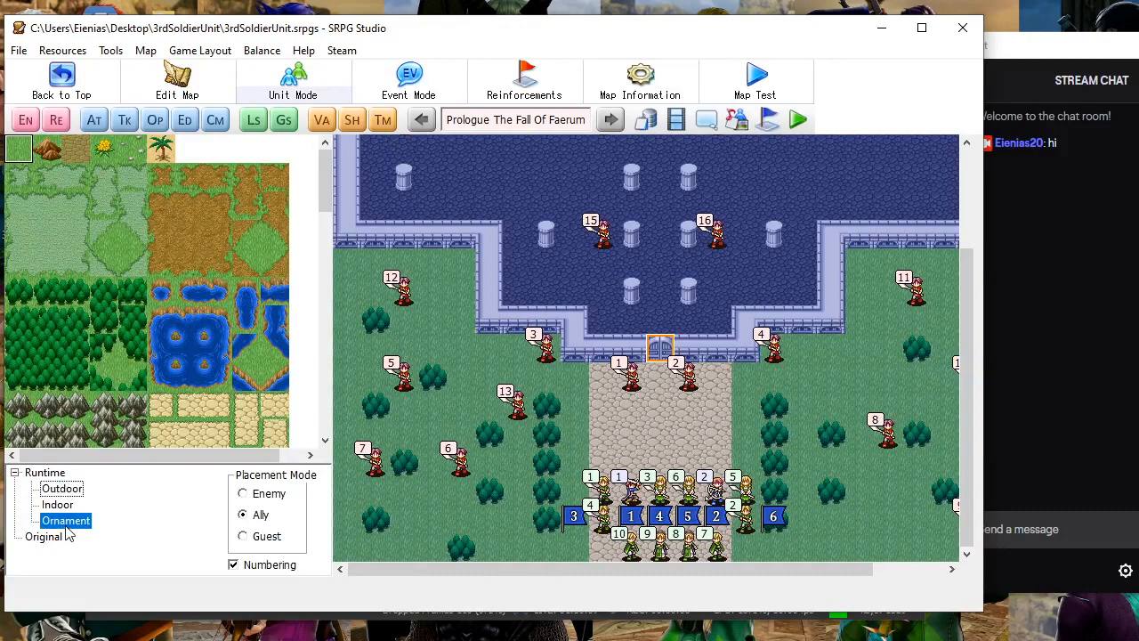
click(59, 504)
scroll(227, 349, down, 5)
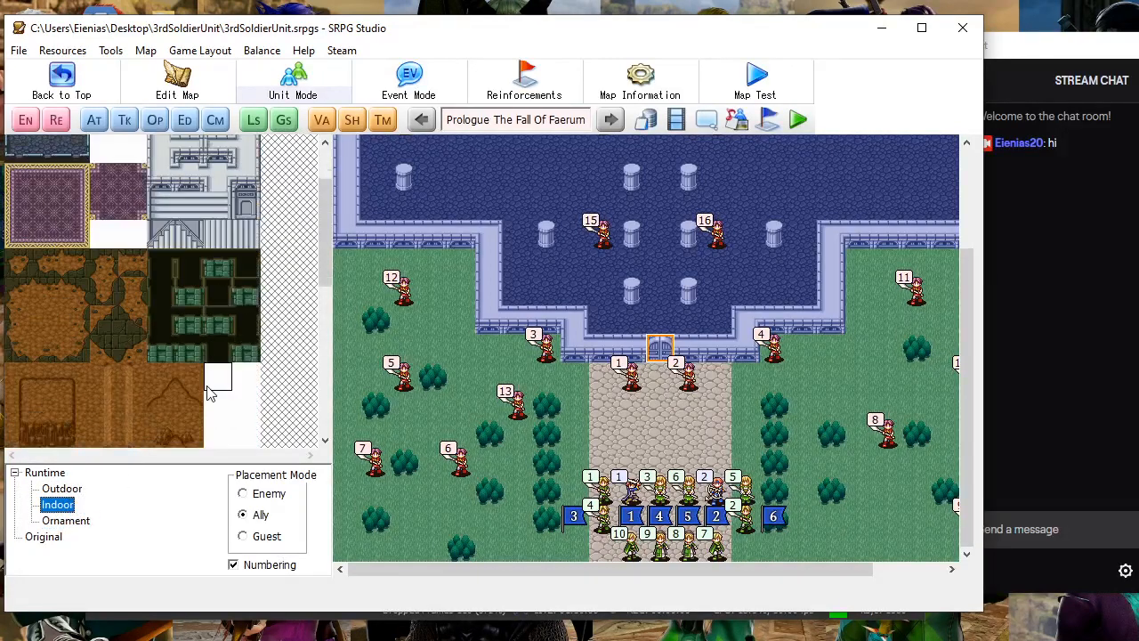
scroll(329, 378, down, 3)
drag(329, 378, 326, 189)
click(62, 491)
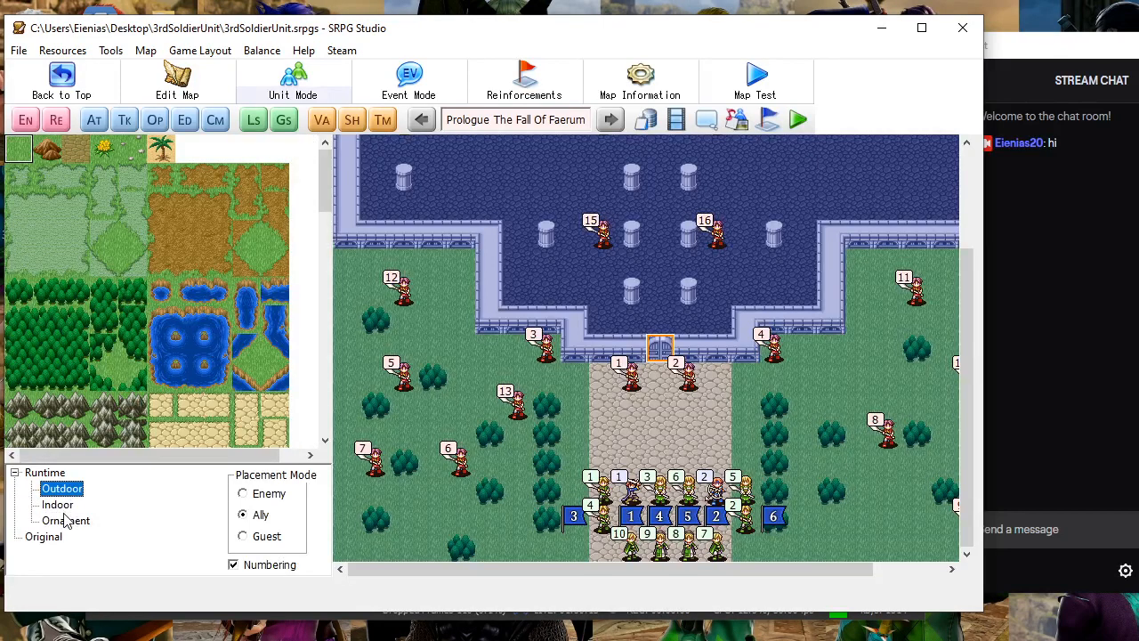
Look through the Ornament map tiles, including the buildings and dragon reliefs, and return to the Outdoor tiles
click(66, 520)
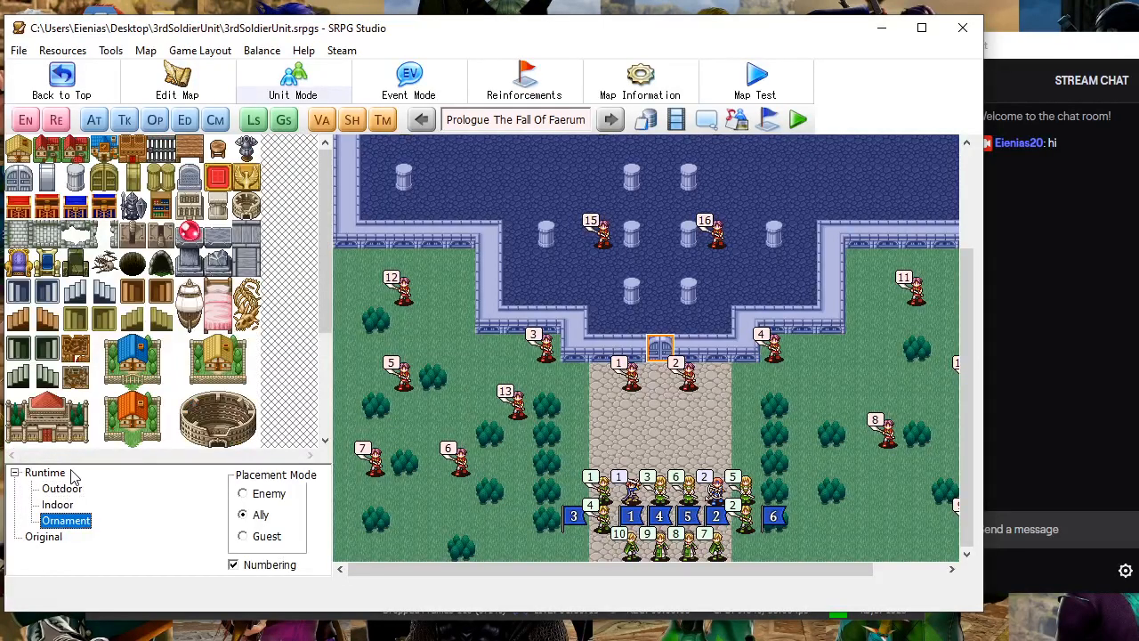
click(69, 487)
click(77, 519)
scroll(73, 278, down, 5)
scroll(70, 278, up, 3)
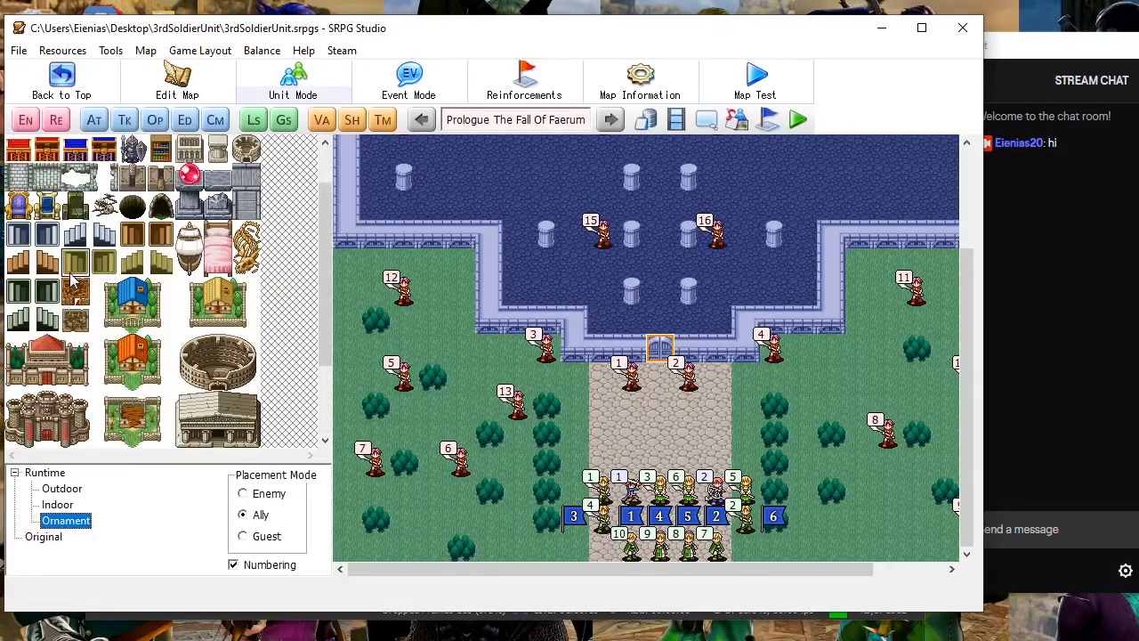
scroll(70, 278, down, 2)
scroll(70, 278, up, 1)
scroll(70, 278, down, 2)
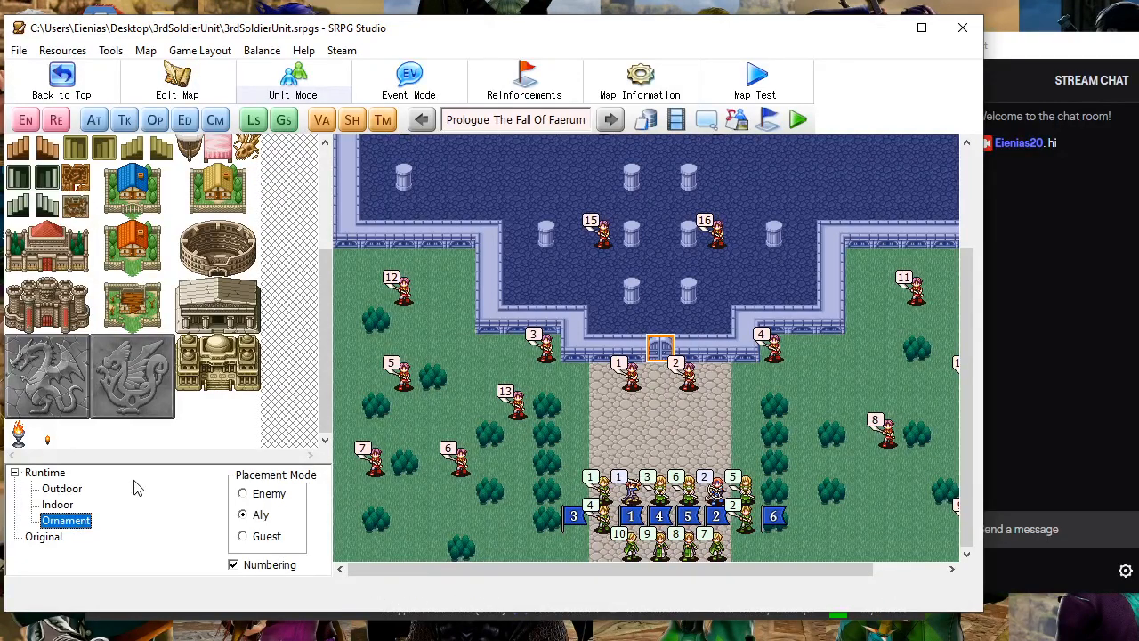
click(56, 488)
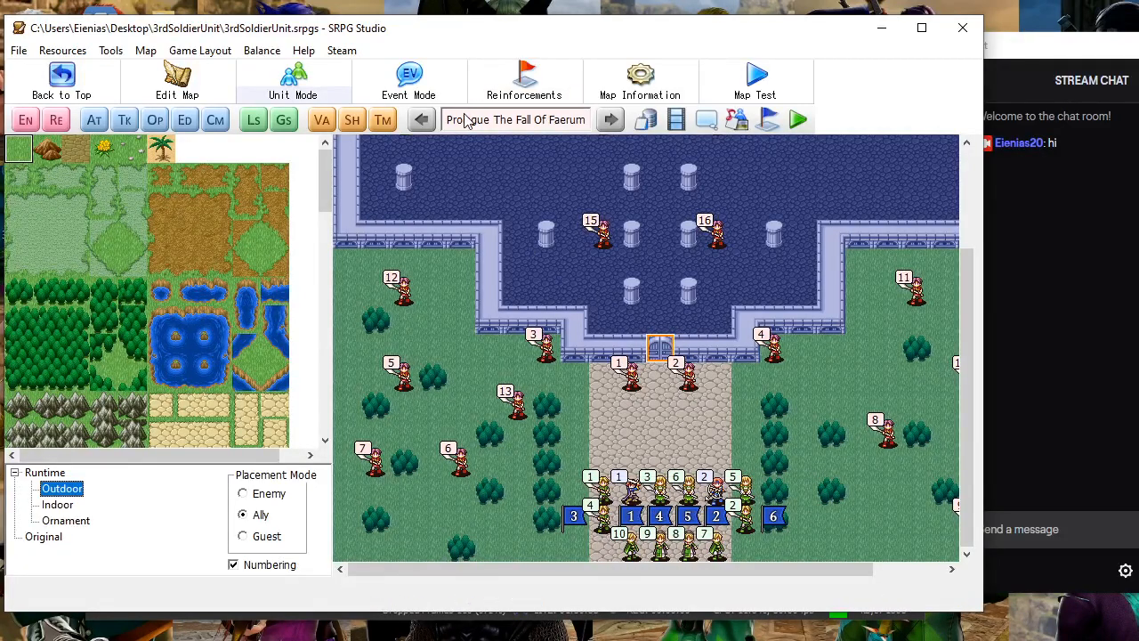
Look through the database's player entries from Tai down to Velka and back up to Jaynix
click(646, 120)
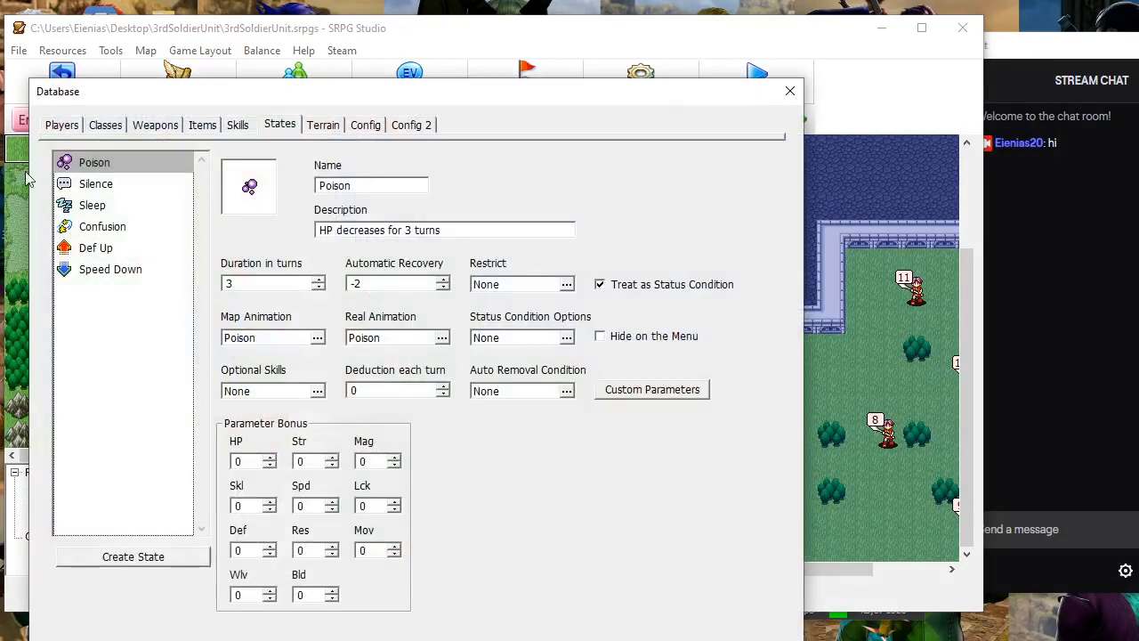
click(75, 125)
click(89, 236)
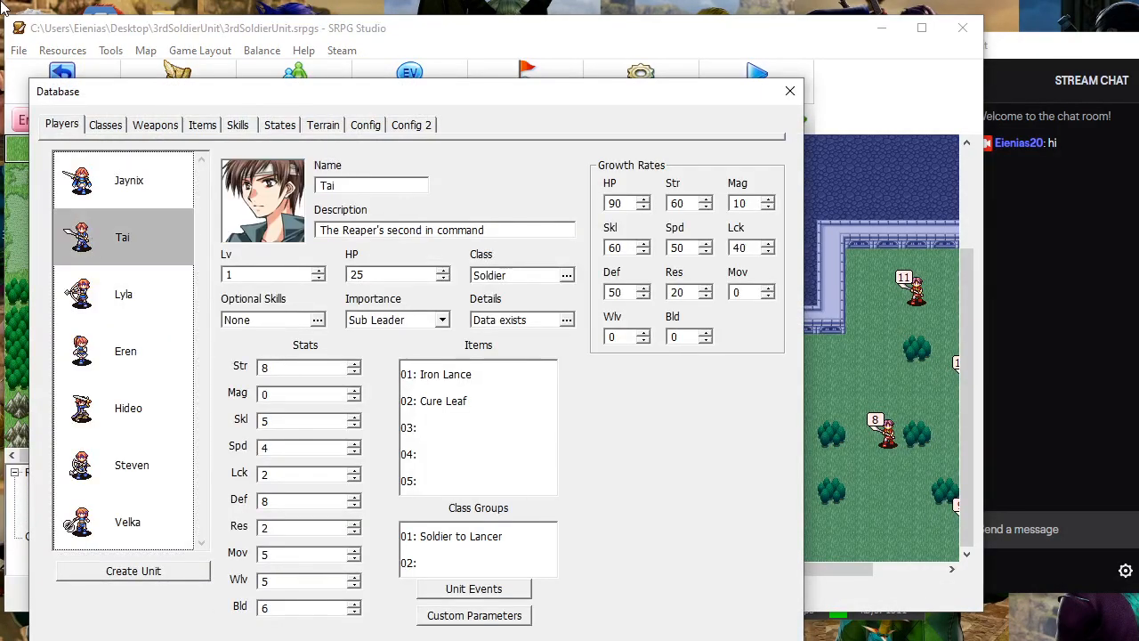
key(Down)
key(Down)
key(Down)
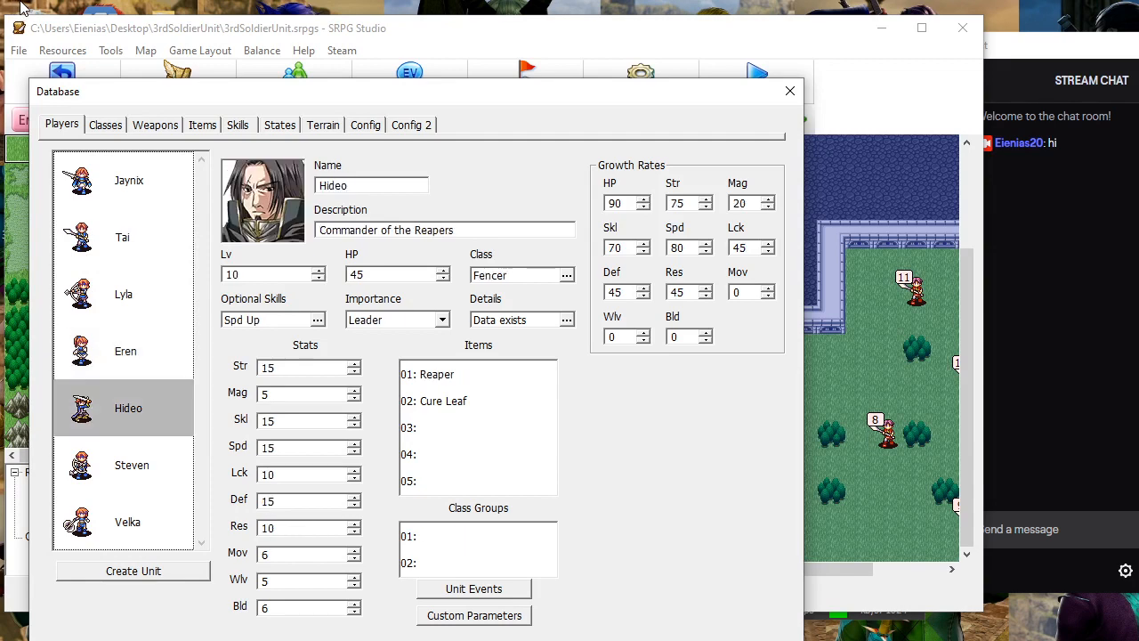
key(Down)
key(Down)
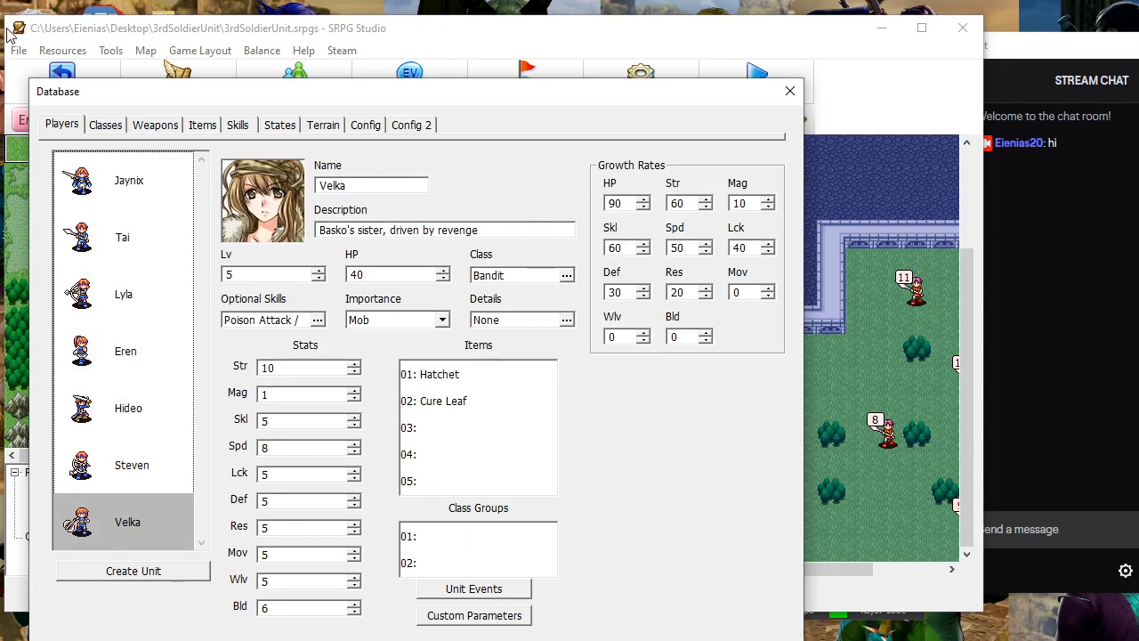
key(Up)
key(Up)
key(Up)
key(Up)
key(Up)
key(Up)
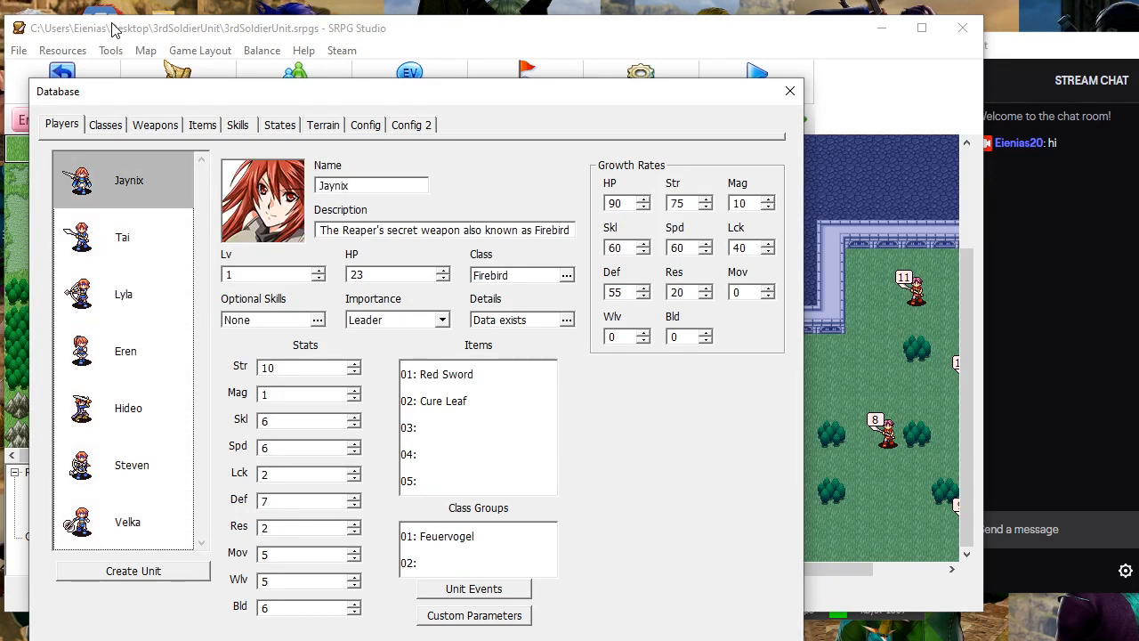
Look over the class list in the database and close the database
click(112, 130)
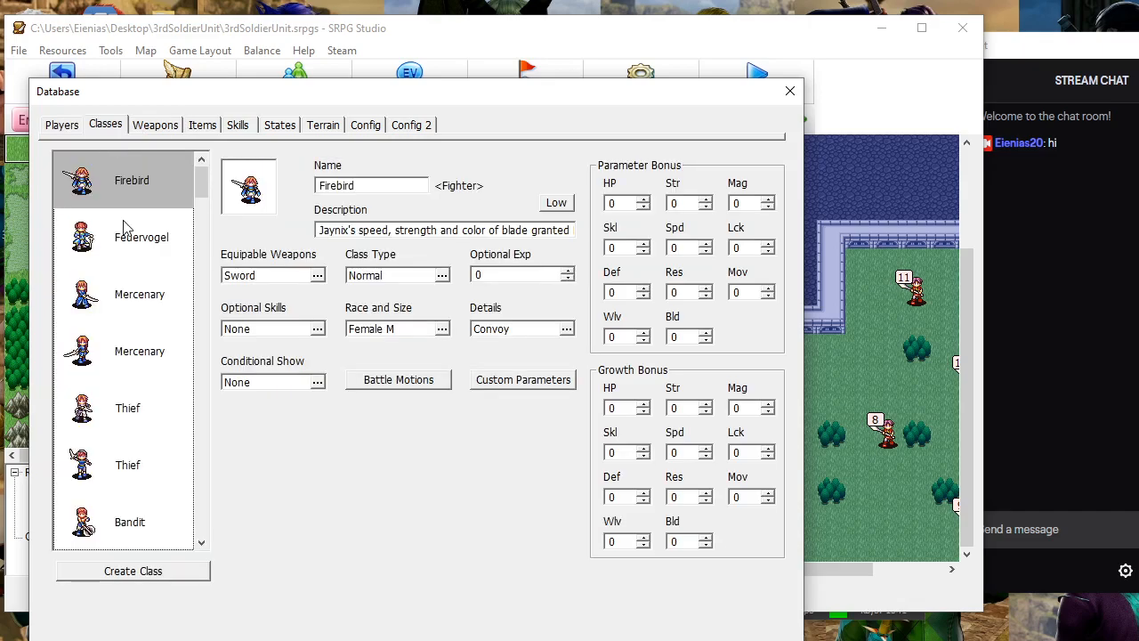
scroll(125, 229, down, 4)
click(789, 93)
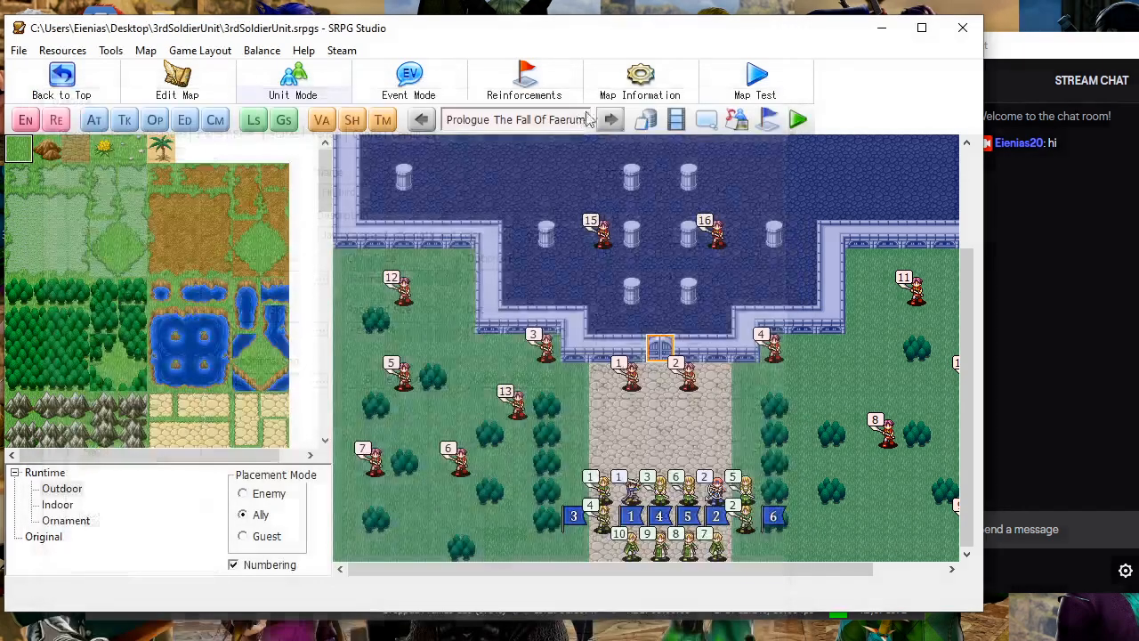
Open the animations and look through the runtime motions from Lord (M) down to Bandit (M)
click(676, 122)
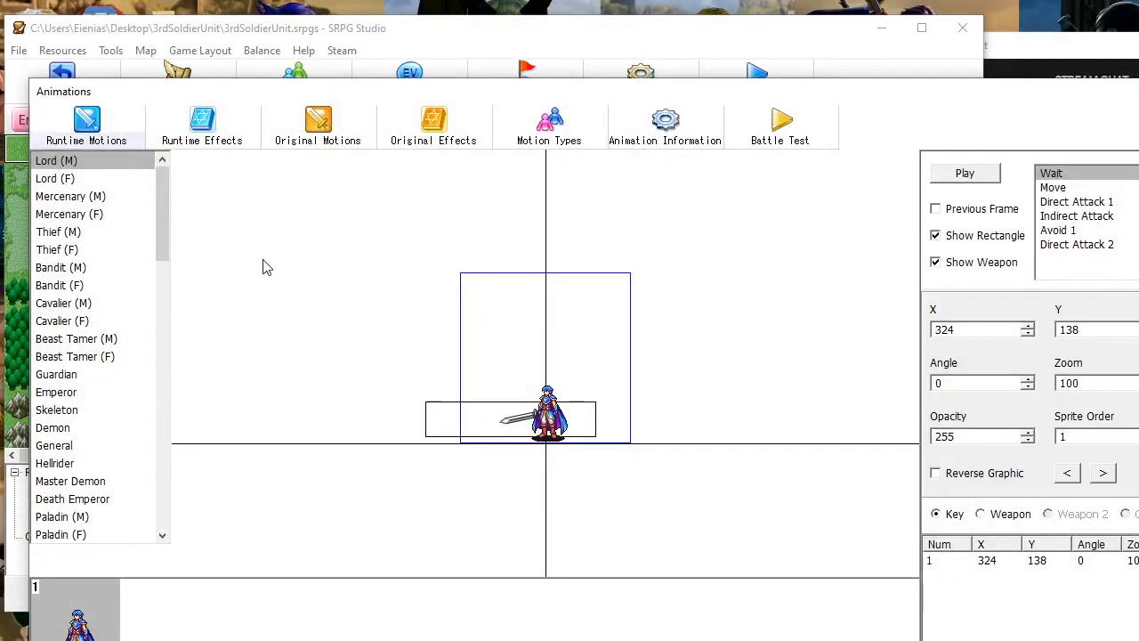
key(Down)
key(Down)
key(Down)
key(Down)
key(Down)
key(Down)
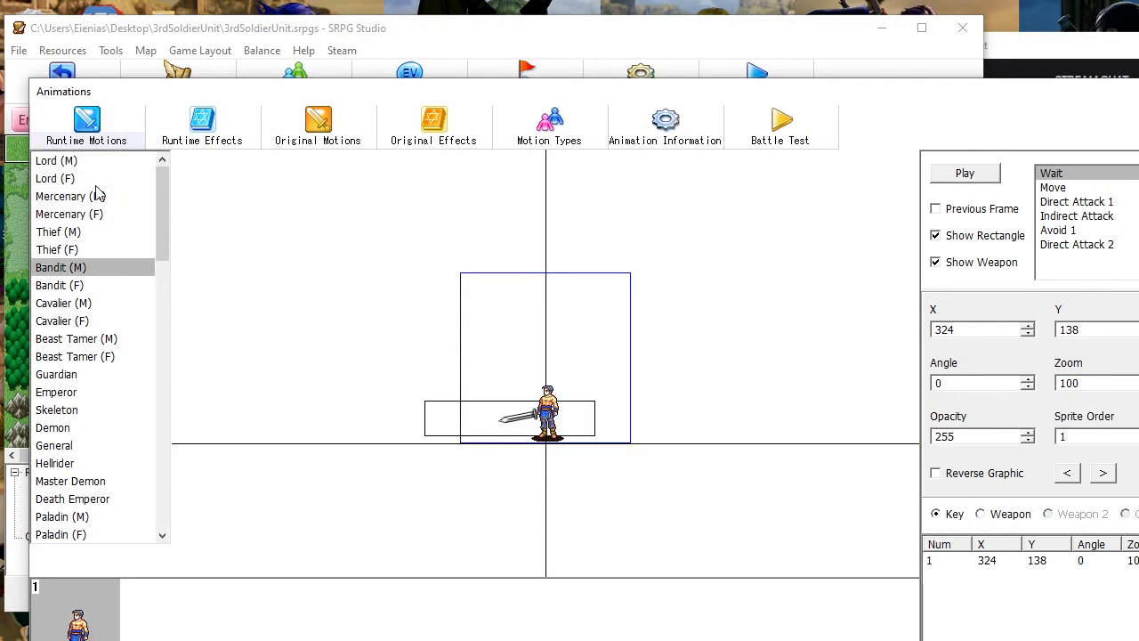
Look through the runtime motions from Cavalier (F) down to Warrior (M) and close the animations
click(98, 325)
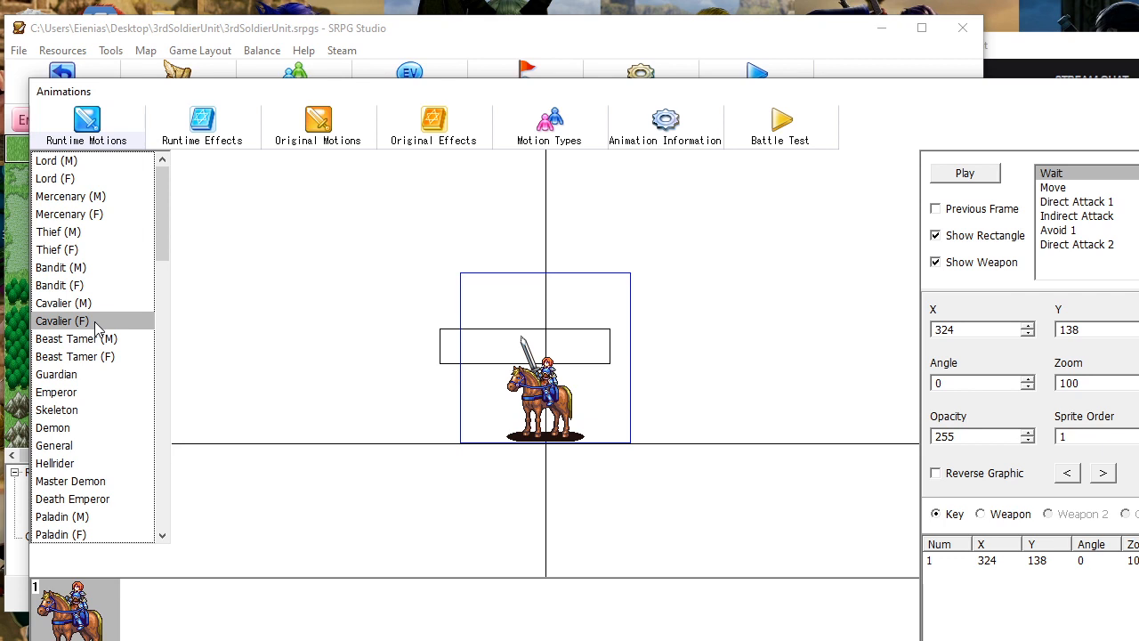
key(Down)
key(Down)
key(Down)
key(Down)
key(Down)
key(Down)
key(Down)
key(Down)
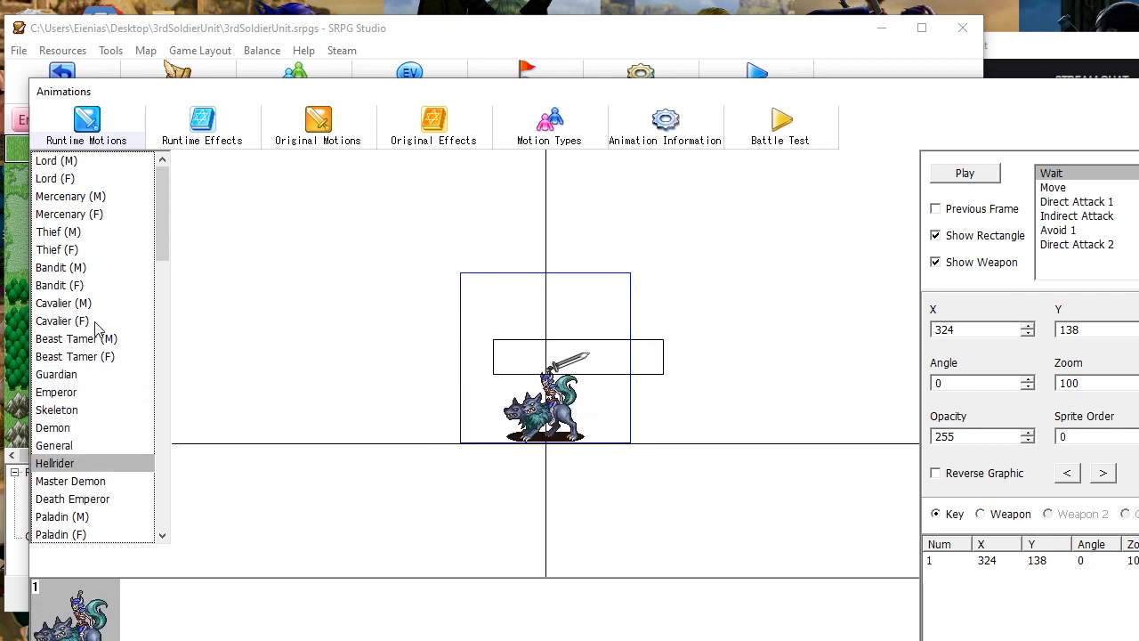
key(Down)
key(Down)
key(Down)
key(Down)
key(Down)
key(Down)
key(Down)
key(Down)
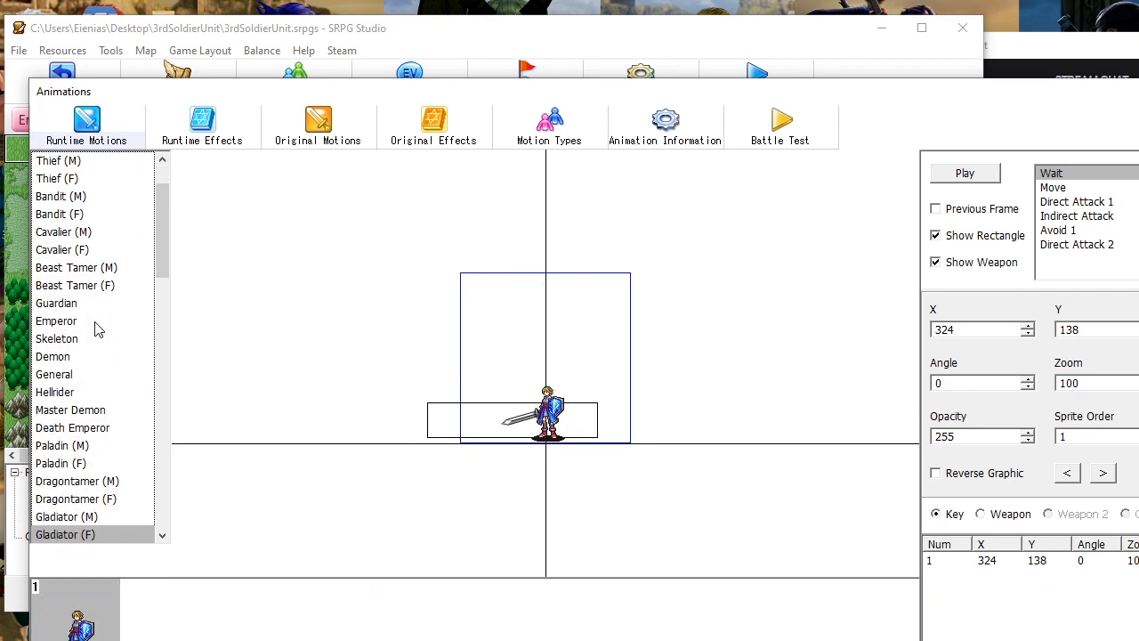
key(Down)
key(Down)
key(Down)
key(Down)
key(Down)
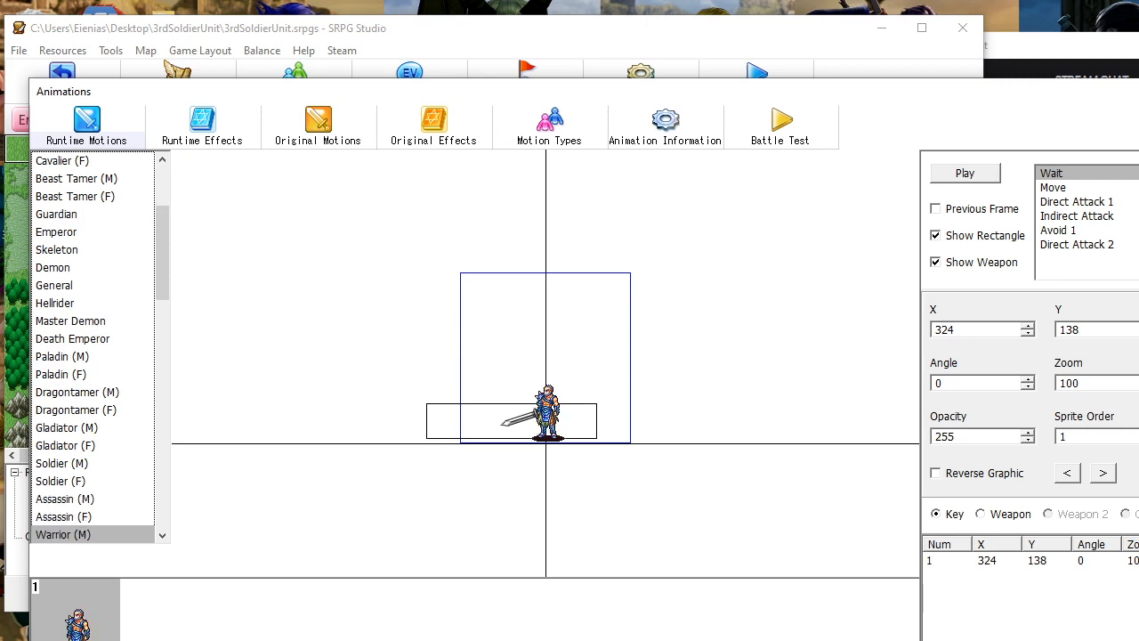
key(Escape)
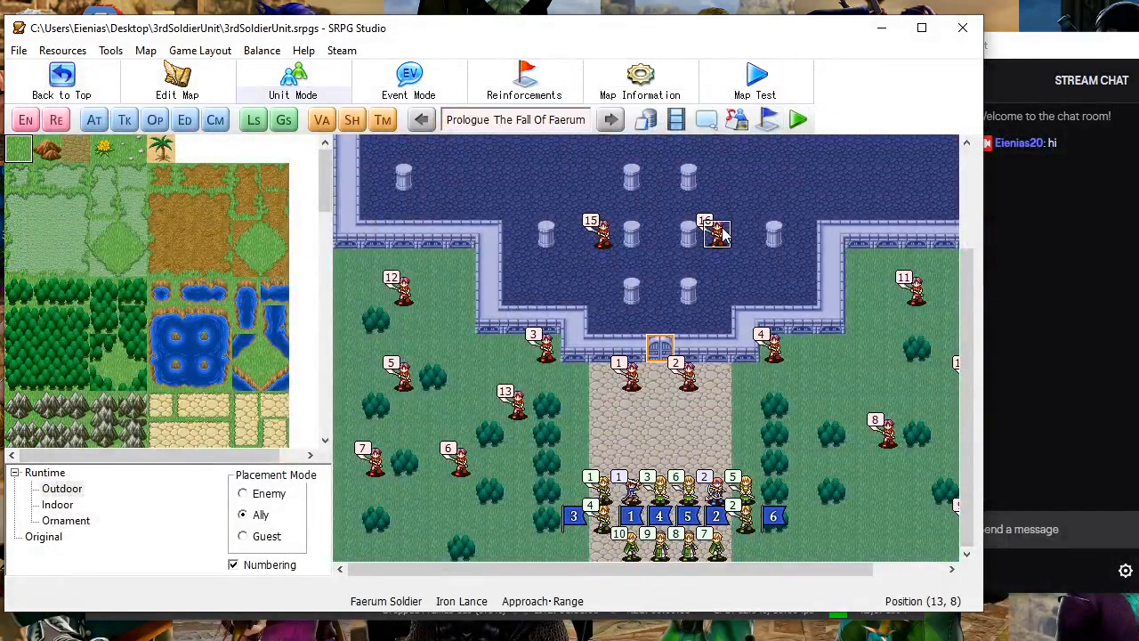